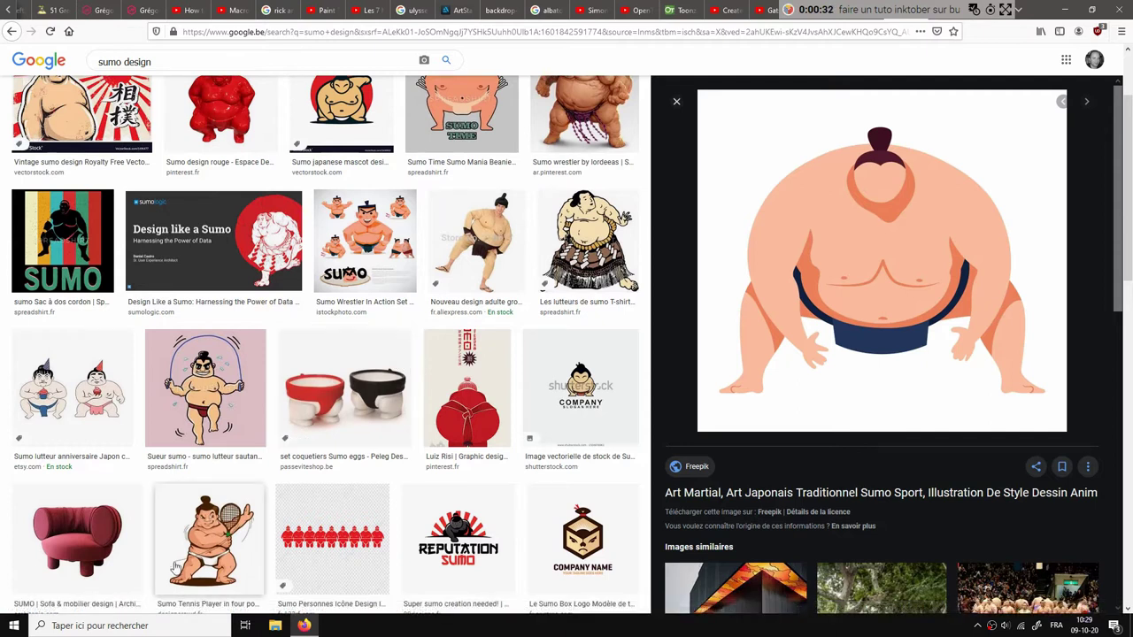
Play the desktop video sumo-first-test-rough.mp4 on a loop in VLC to review the rough sumo animation.
key(super+d)
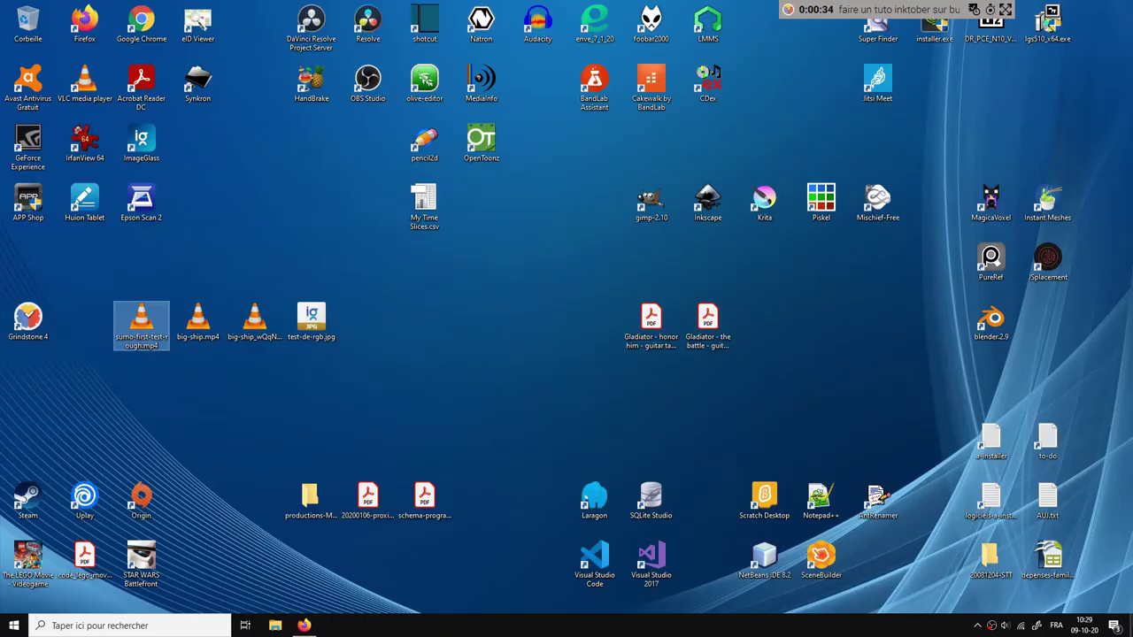
double_click(141, 328)
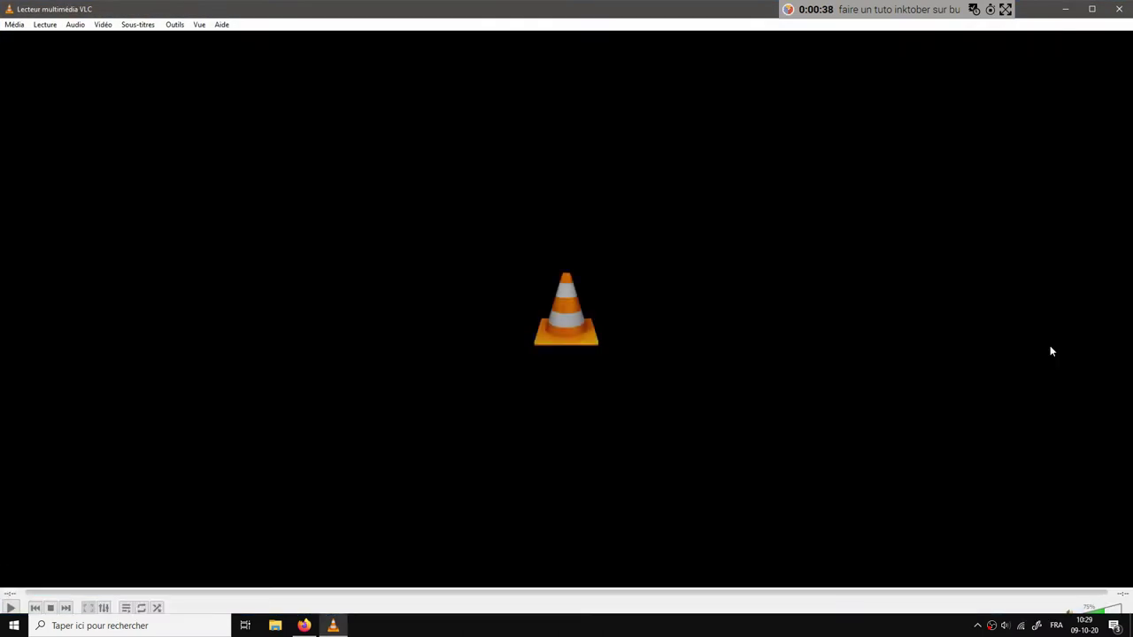
click(11, 608)
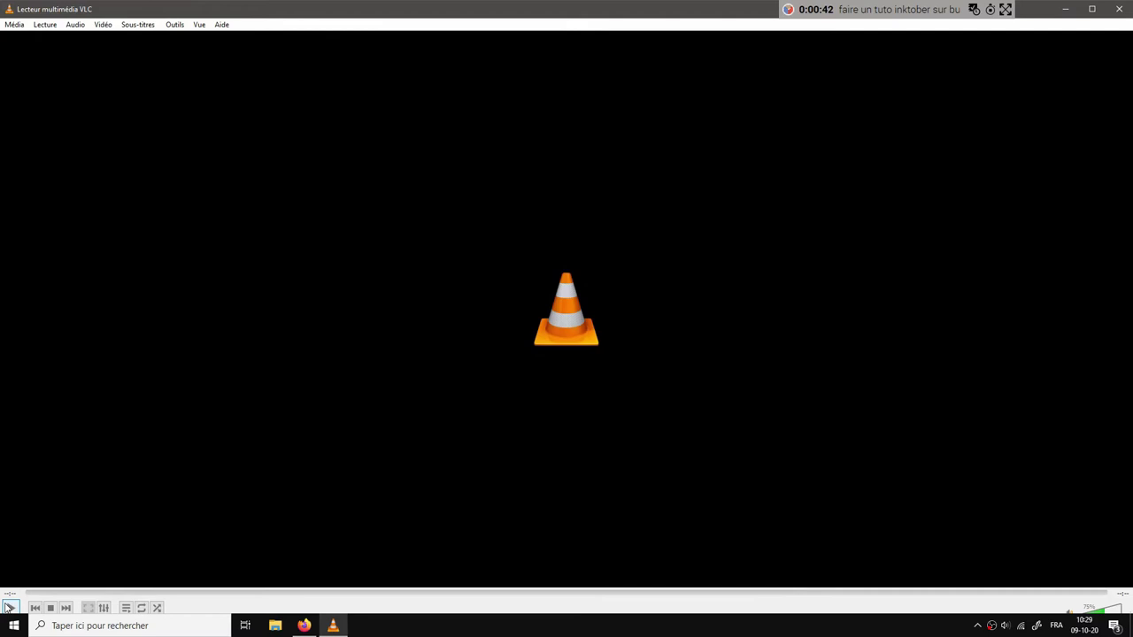
click(9, 607)
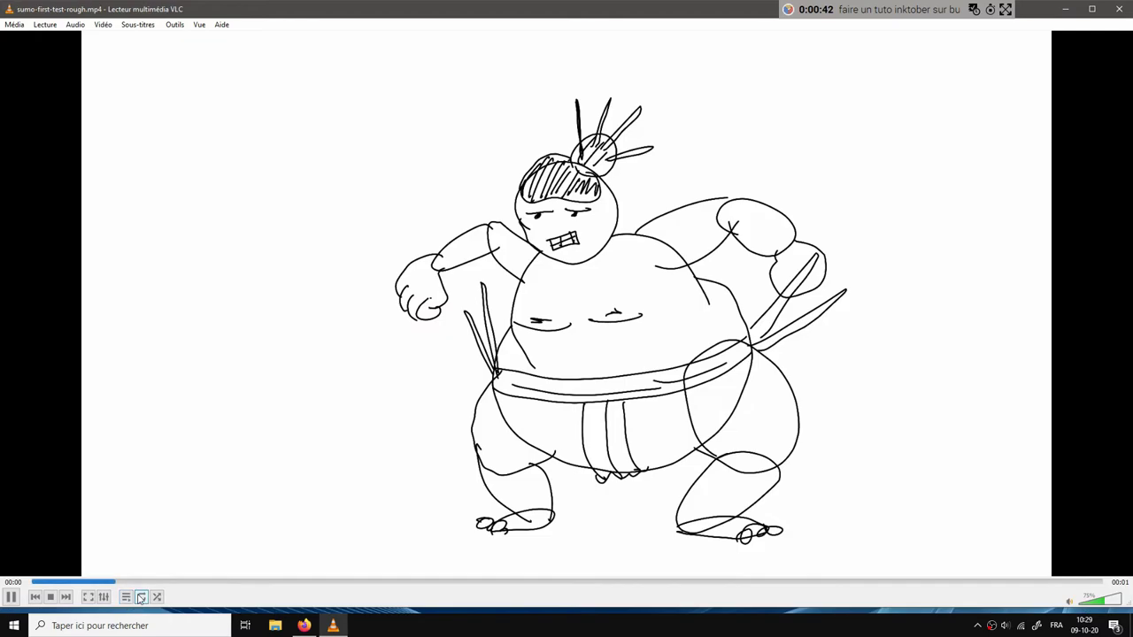
click(142, 597)
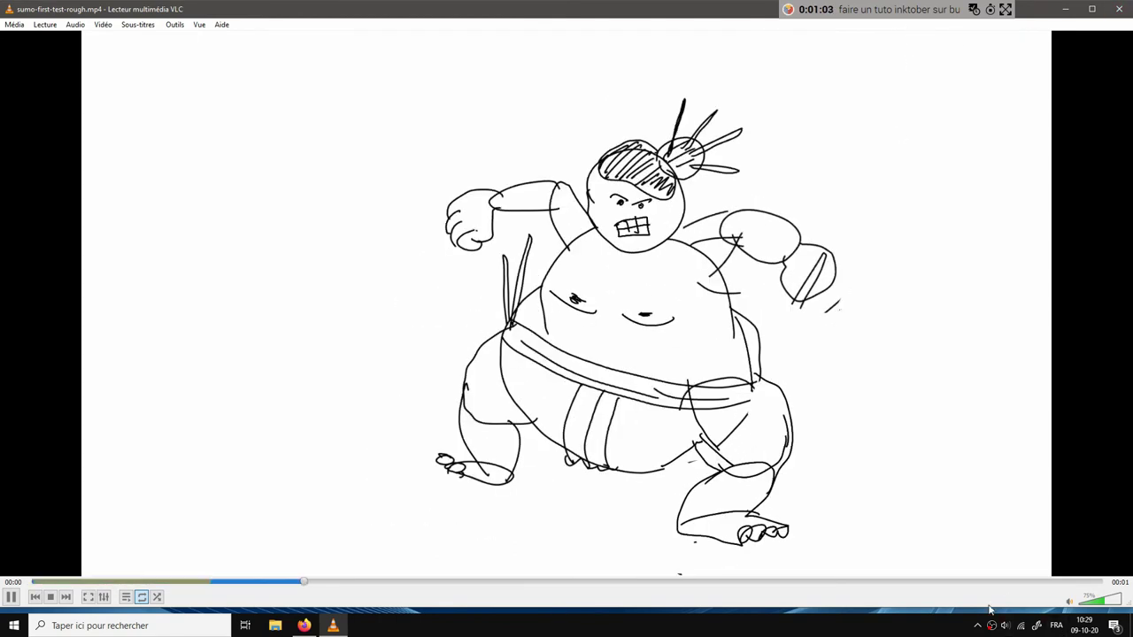
Start OpenToonz from the desktop, closing the video player and the OpenToonz startup window.
key(super+d)
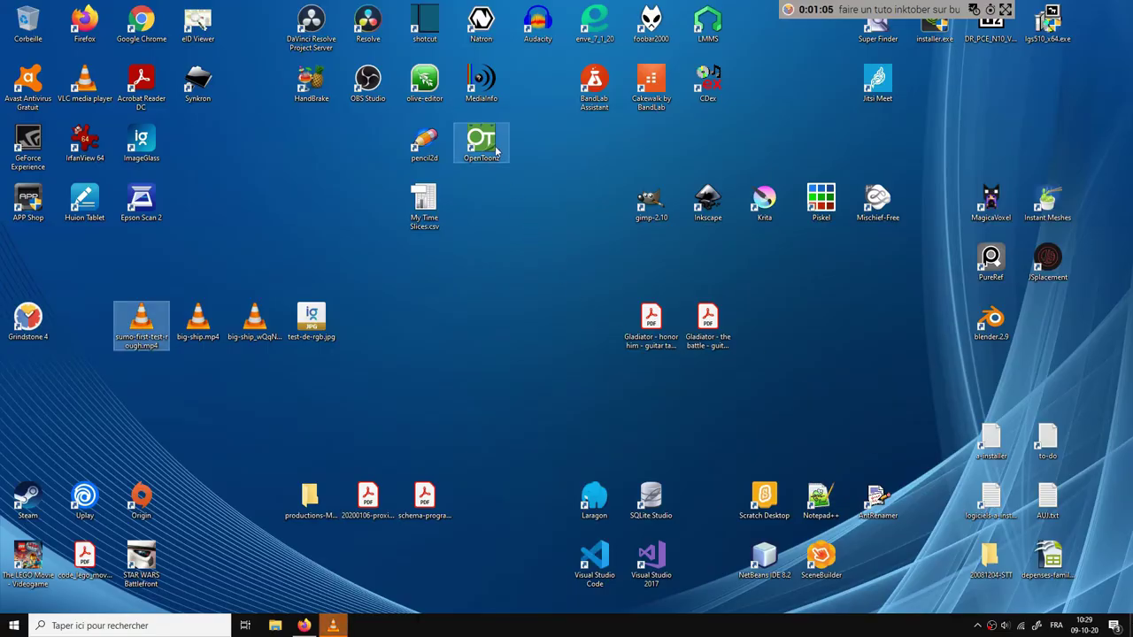
double_click(481, 139)
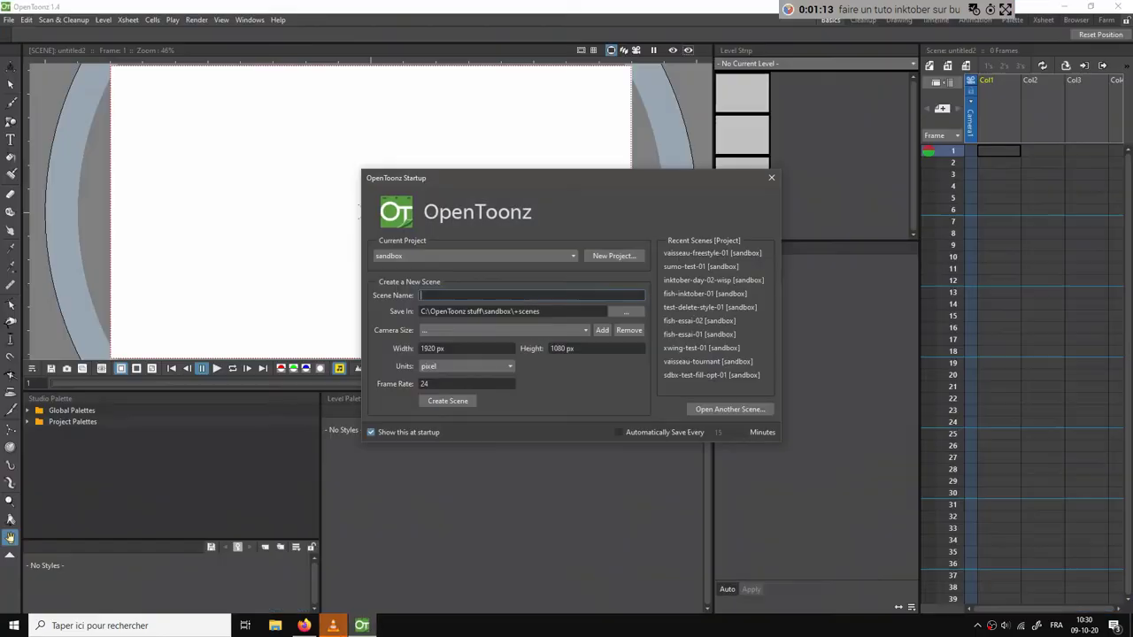
click(341, 626)
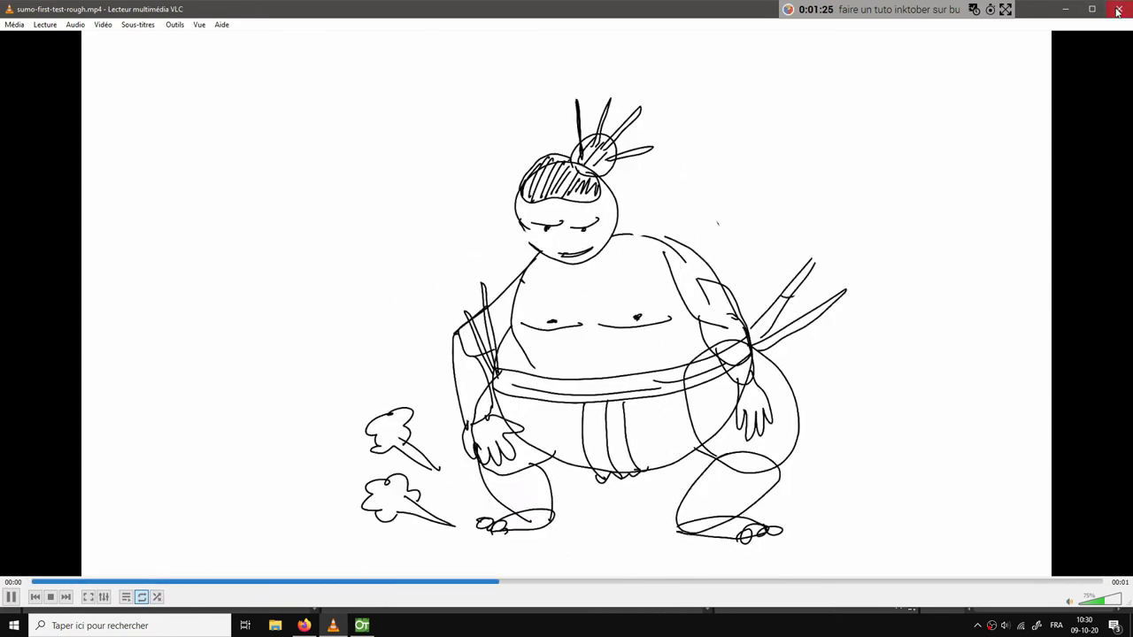
key(ctrl+q)
click(771, 177)
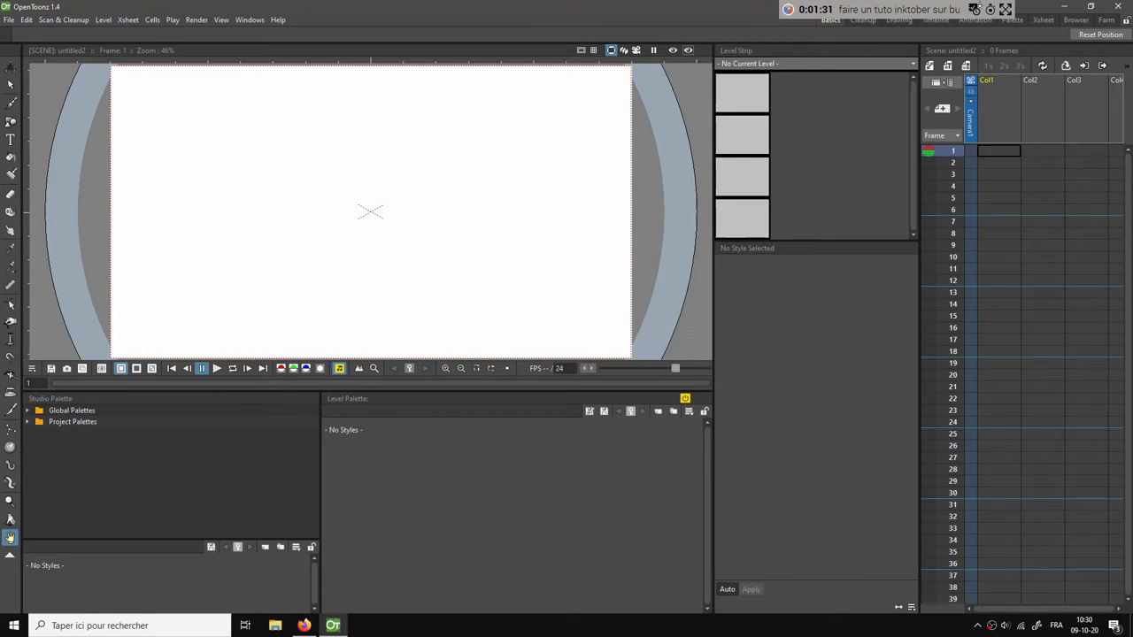
Expand the floating Grindstone timer into its full window and minimize it so the OpenToonz workspace is clear.
click(1006, 11)
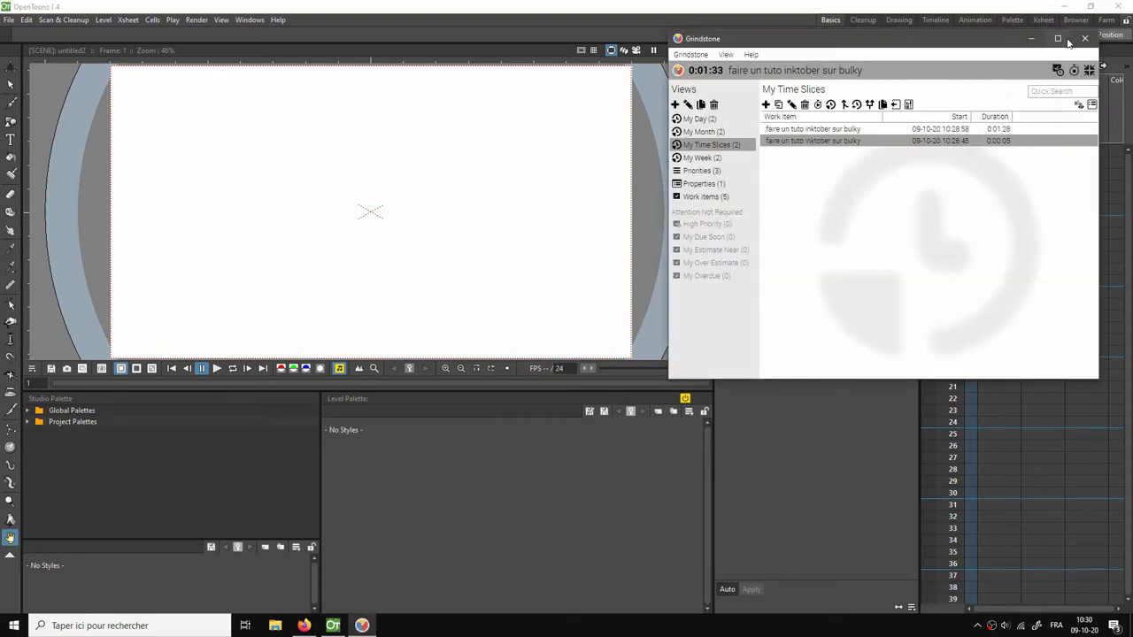
click(1031, 39)
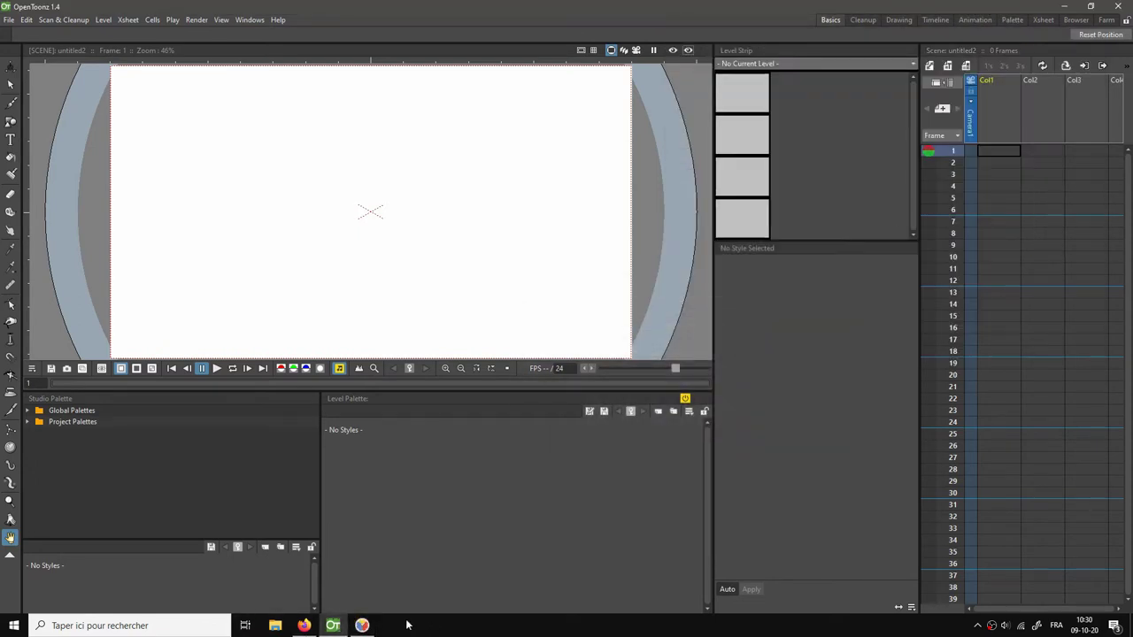
click(365, 625)
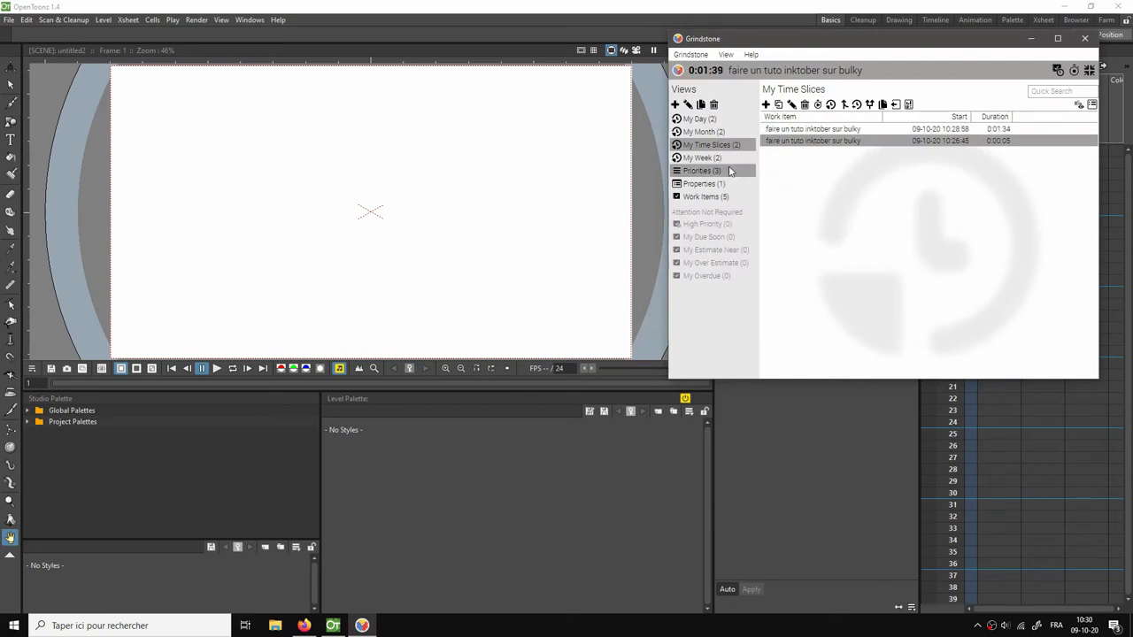
drag(895, 47, 823, 111)
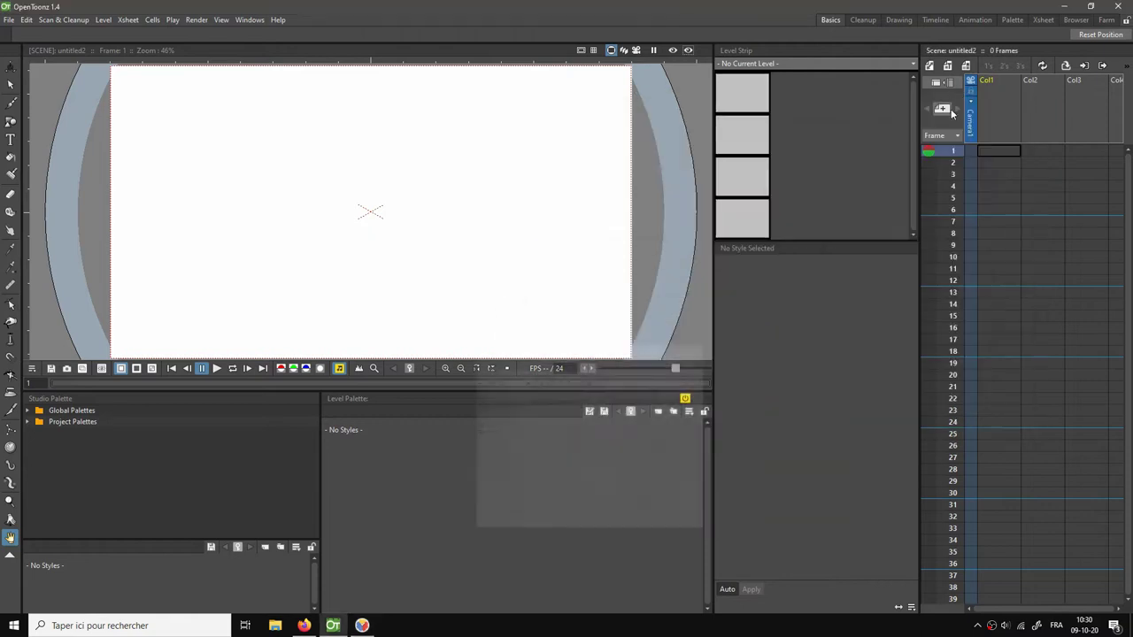
click(958, 102)
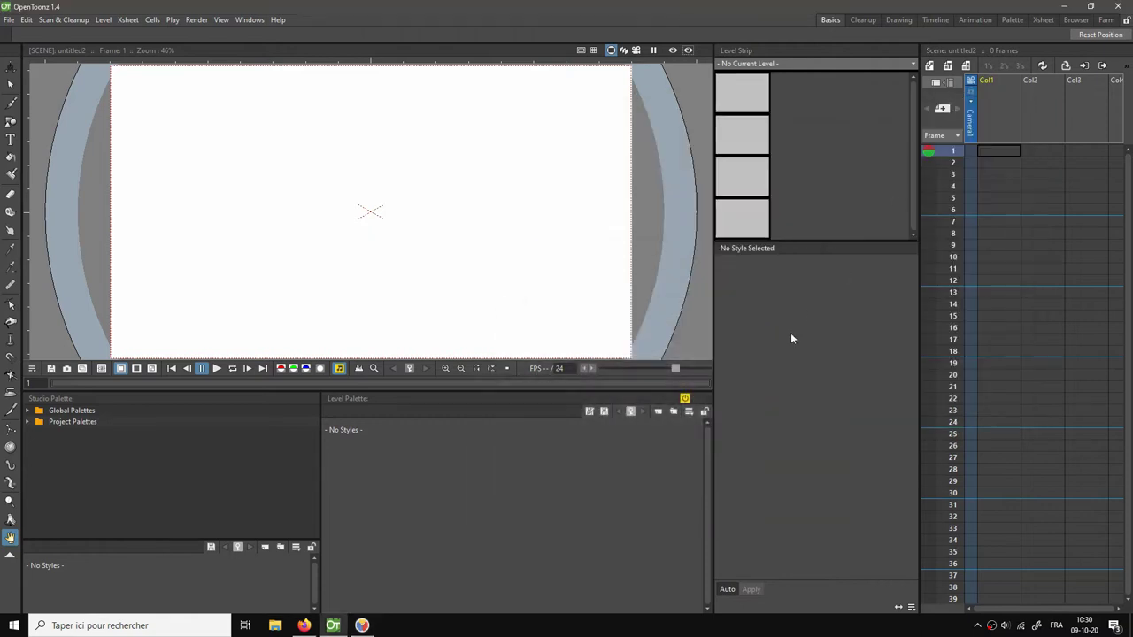
Create a Toonz Raster Level named CW at 1920 × 1080 px and enlarge the viewer with the canvas refitted.
click(947, 65)
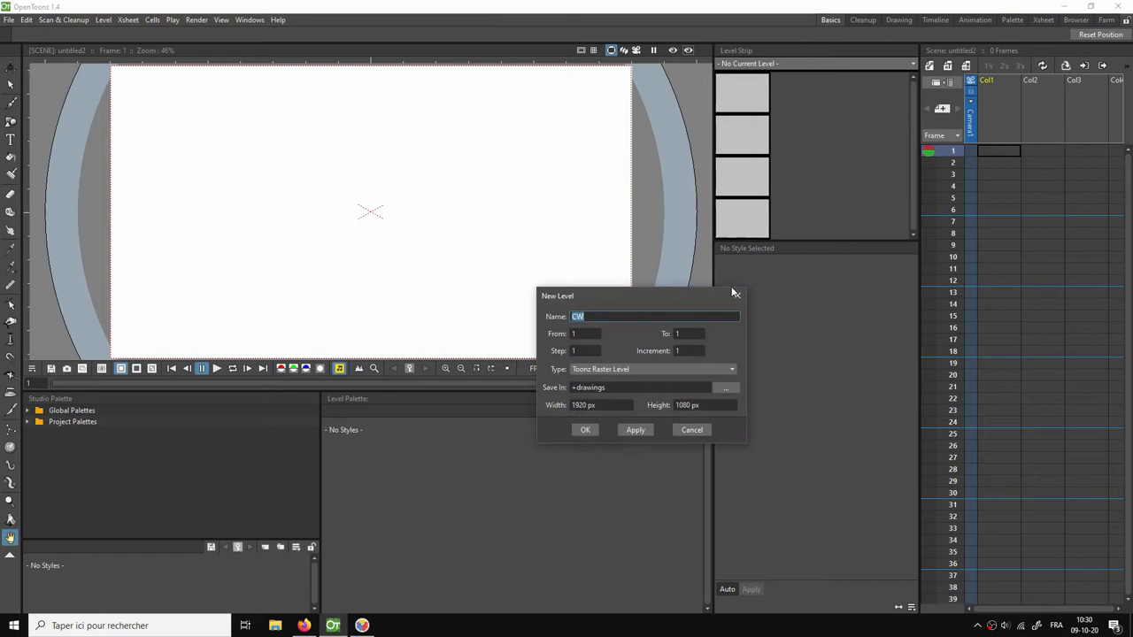
click(587, 430)
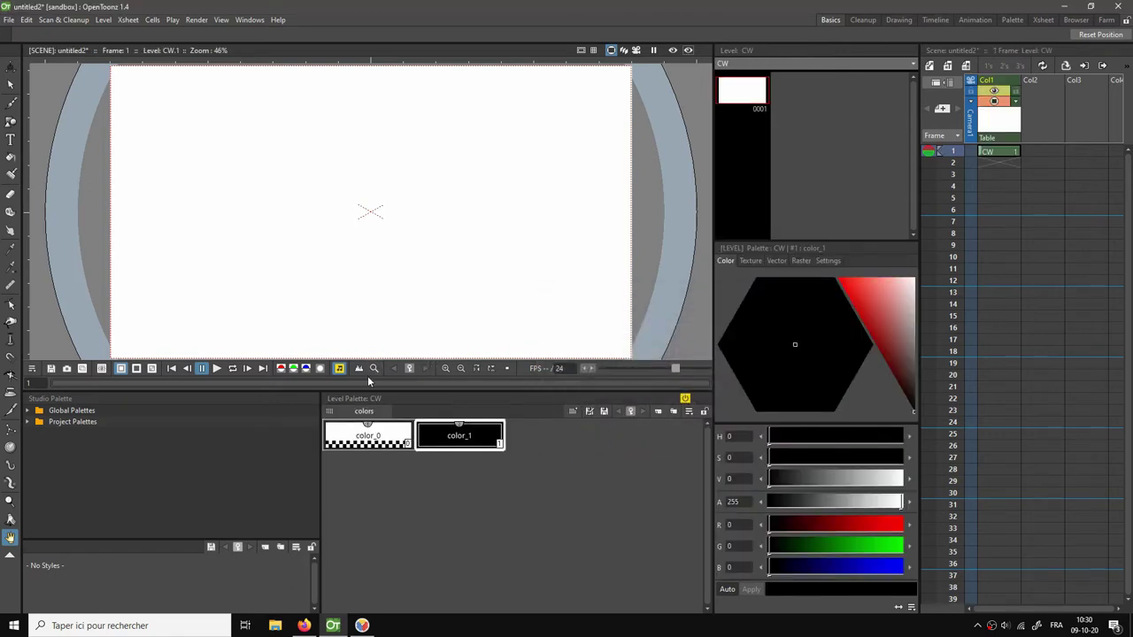
drag(366, 388, 366, 421)
right_click(468, 266)
click(505, 291)
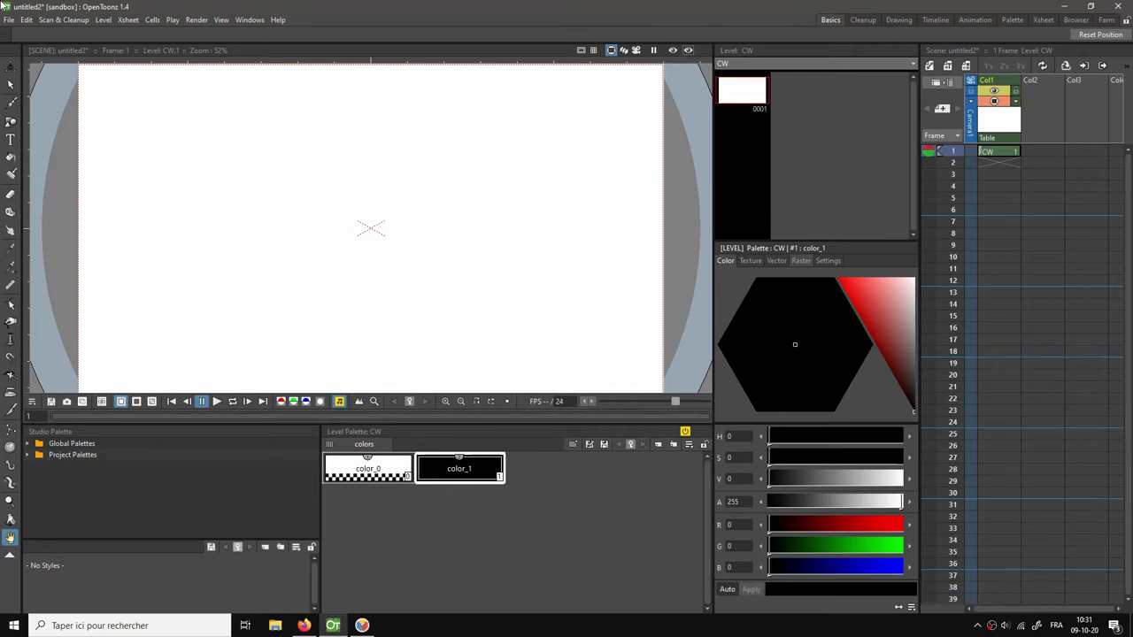
Assign the technical pen raster brush to style color_1 and try it with a circular Brush scribble, undoing the scribble.
click(800, 260)
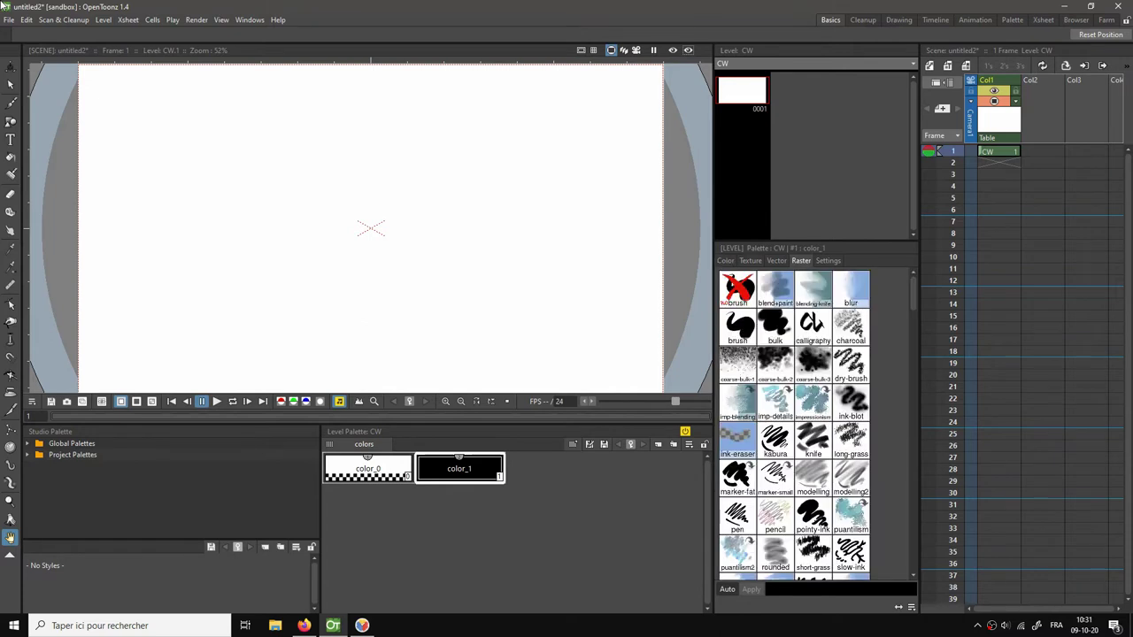
click(915, 457)
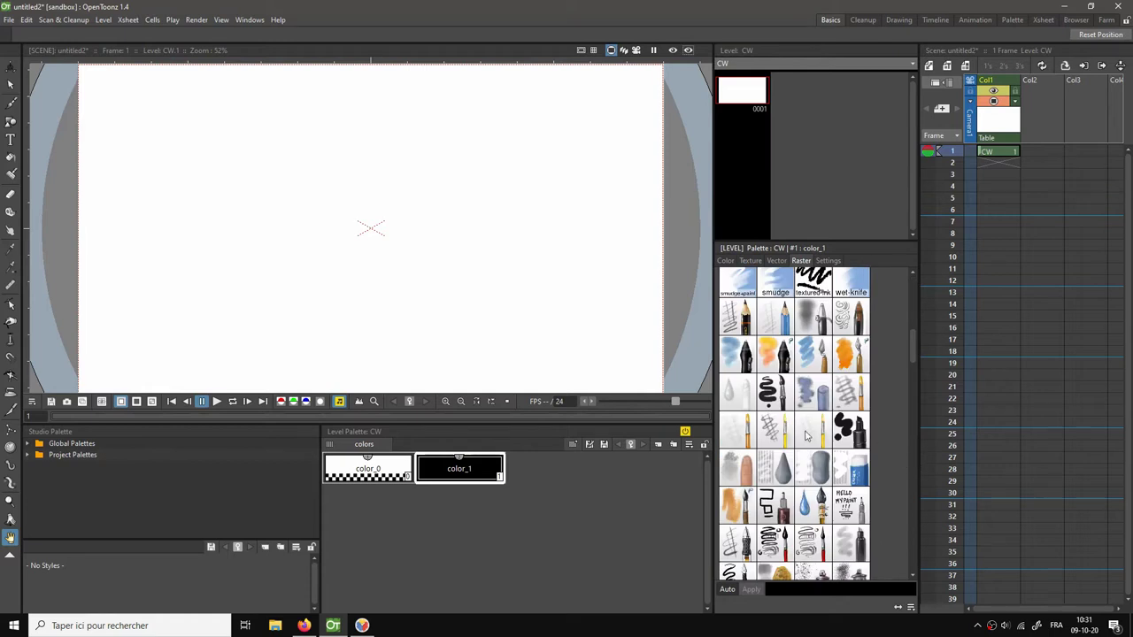
click(770, 509)
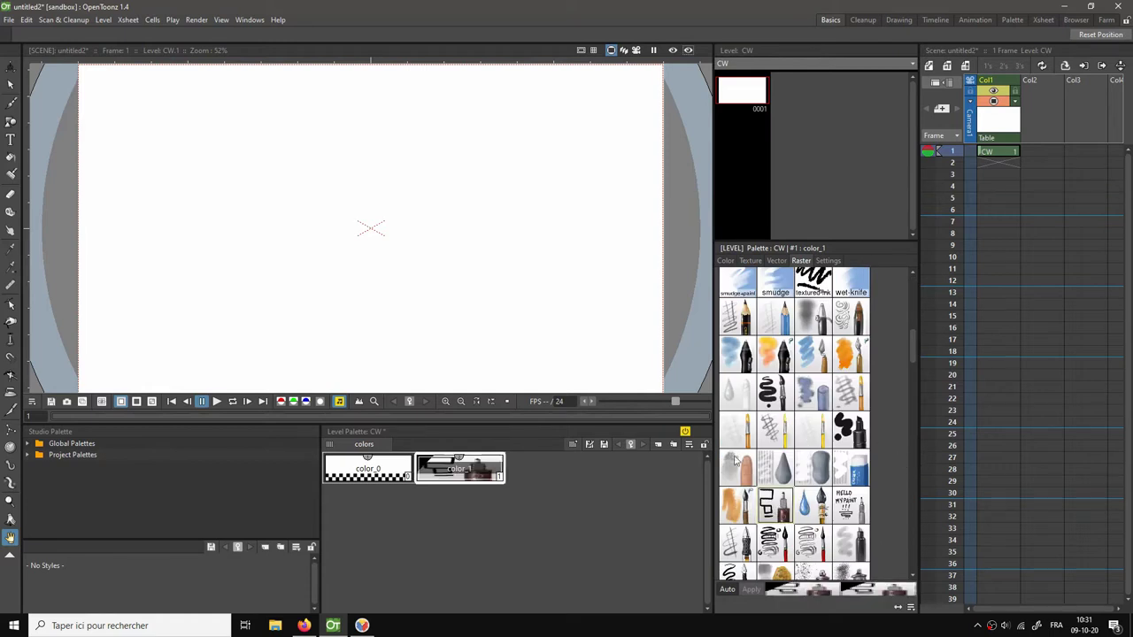
key(b)
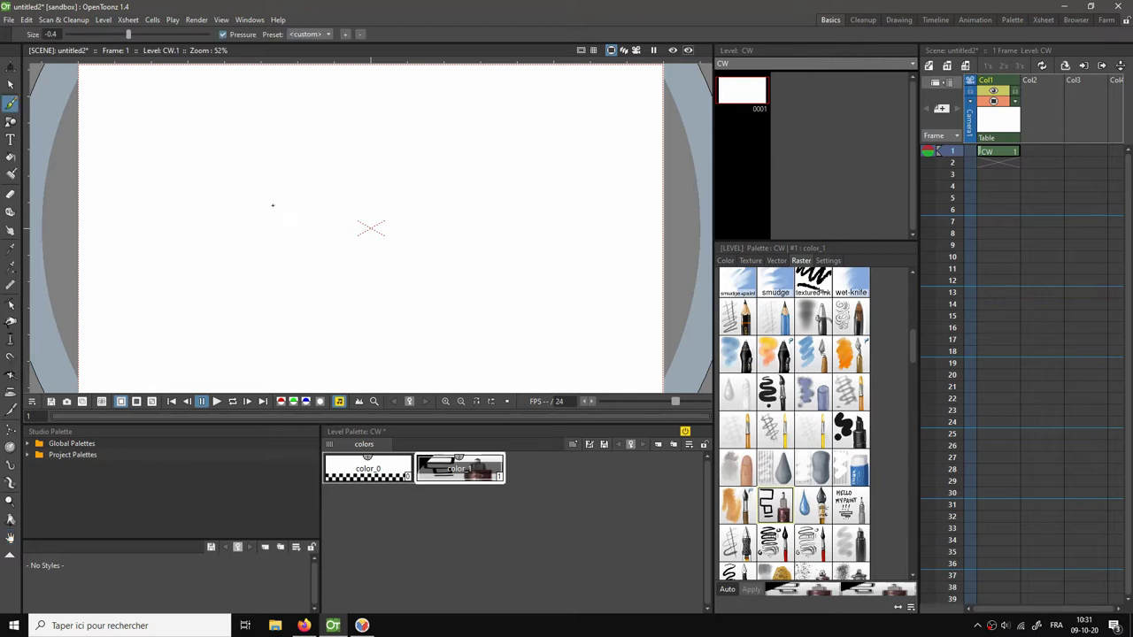
mouse_move(300, 188)
mouse_down()
mouse_move(310, 190)
mouse_move(252, 190)
mouse_up()
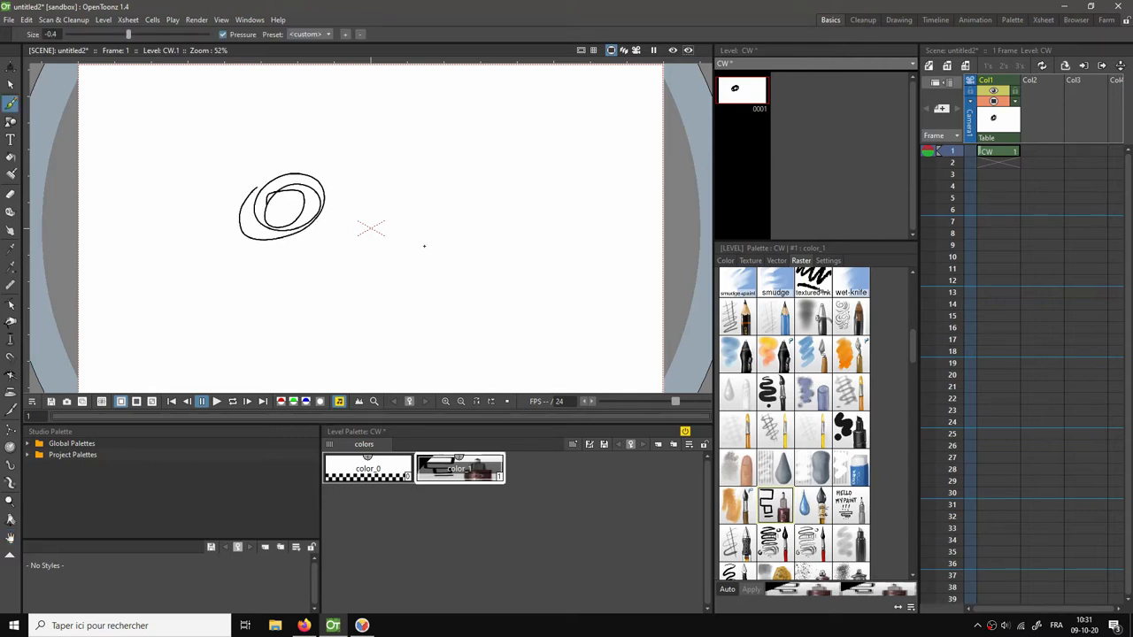
key(ctrl+z)
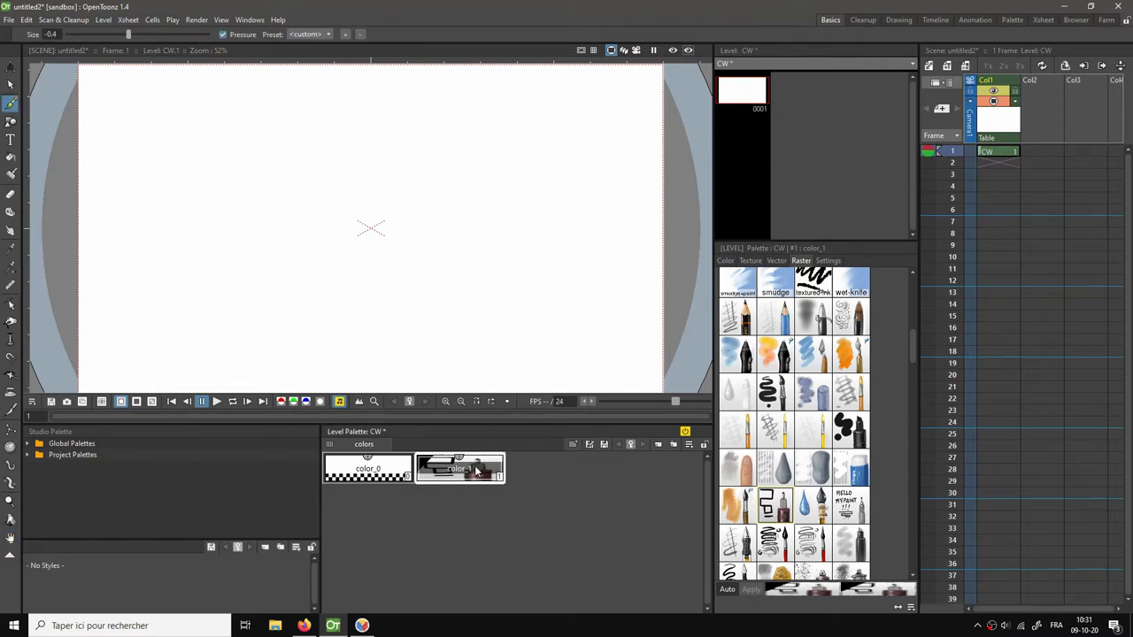
Set color_1 to light gray (RGB 186, 186, 186) and try it with an oval scribble, undoing the scribble.
click(734, 261)
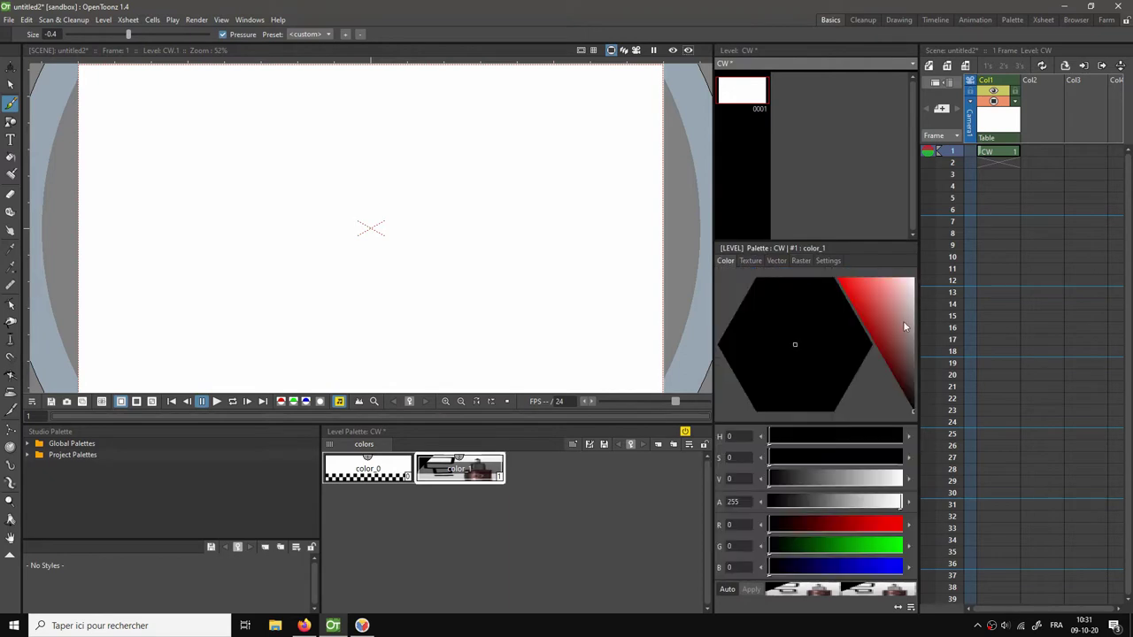
drag(904, 327, 915, 312)
drag(423, 207, 424, 258)
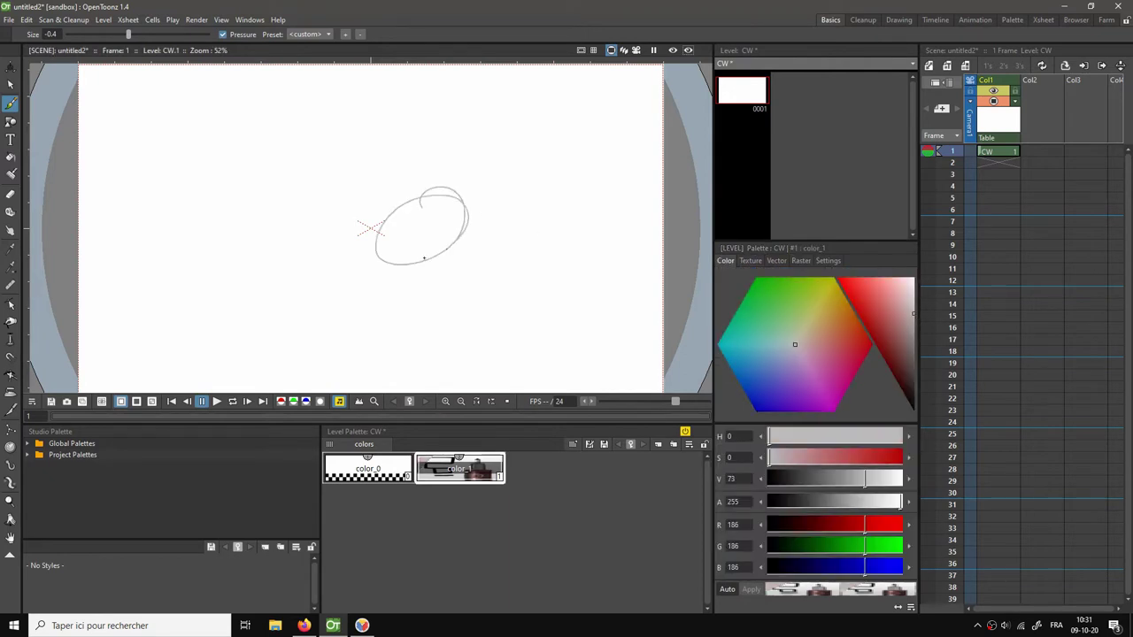
key(ctrl+z)
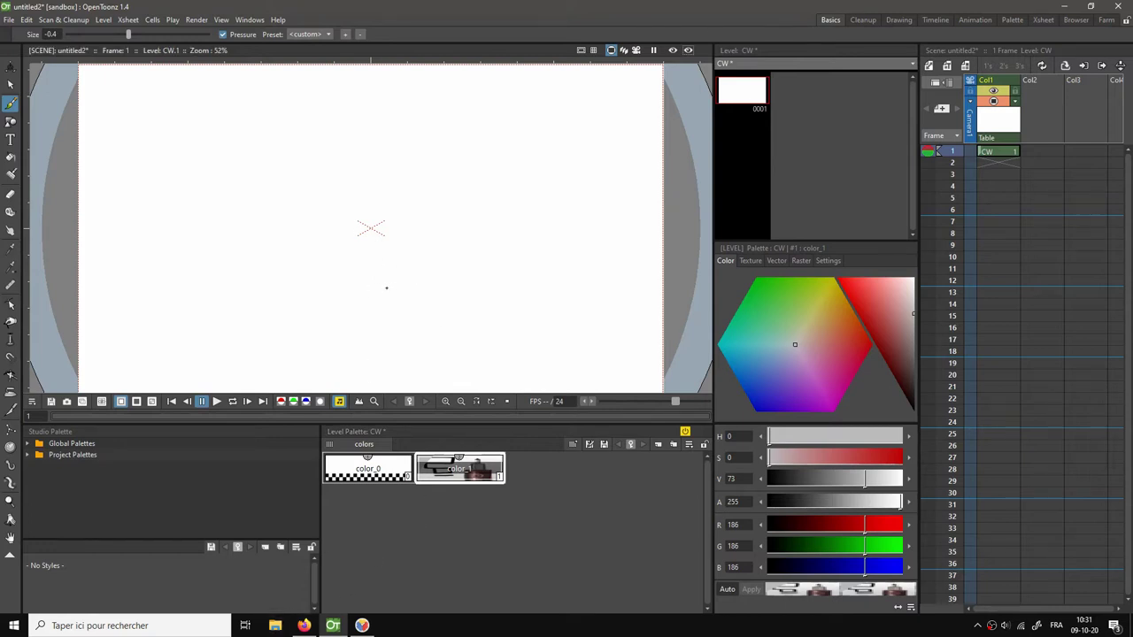
Rough out the sumo on frame 1 with a large round belly, chest, shoulders, head and hair bun with sticks.
mouse_move(392, 295)
mouse_down()
mouse_move(360, 226)
mouse_move(403, 193)
mouse_move(463, 203)
mouse_move(450, 288)
mouse_up()
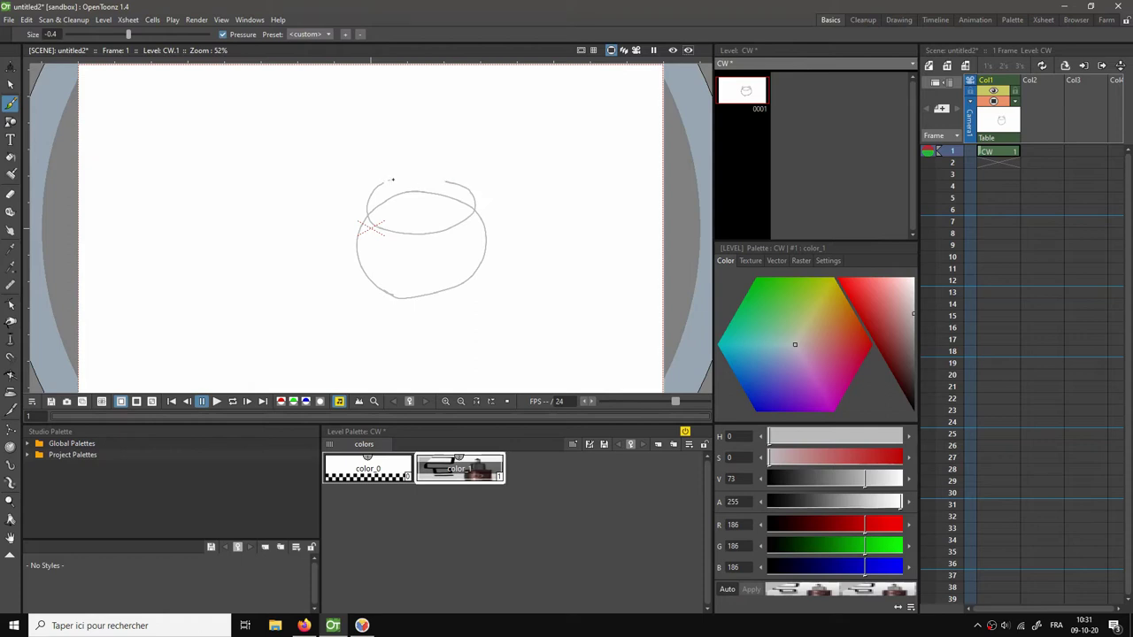
mouse_move(390, 171)
mouse_down()
mouse_move(416, 133)
mouse_move(448, 156)
mouse_up()
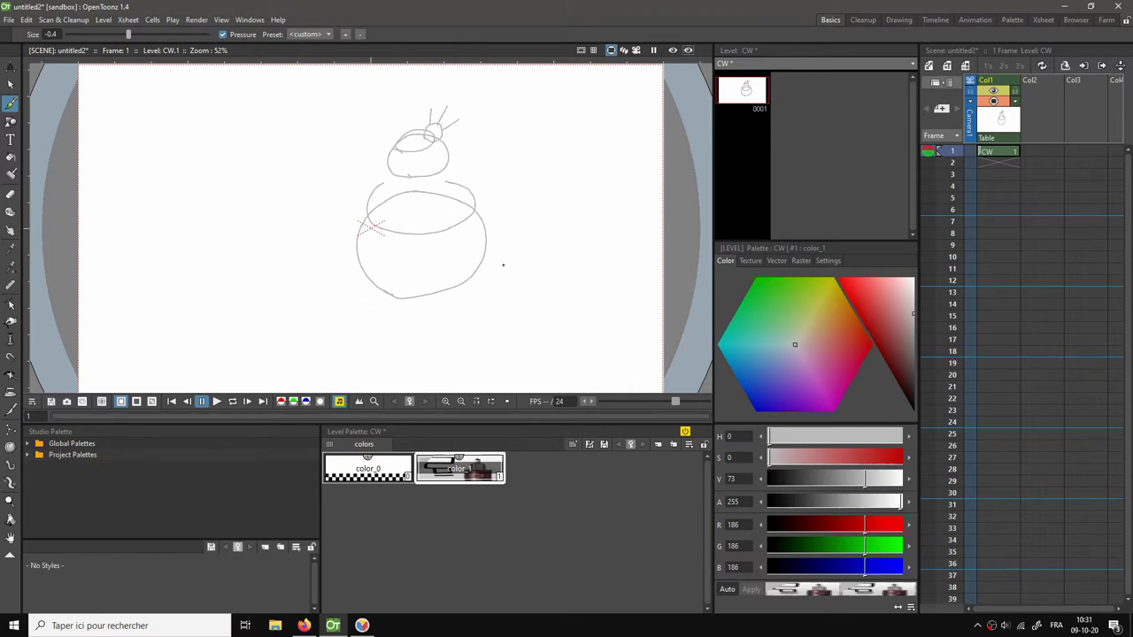
Switch to the Drawing workspace and adjust the viewer so the whole sumo sketch is comfortably visible.
key(shift+space)
drag(501, 260, 504, 222)
key(space)
drag(448, 192, 468, 258)
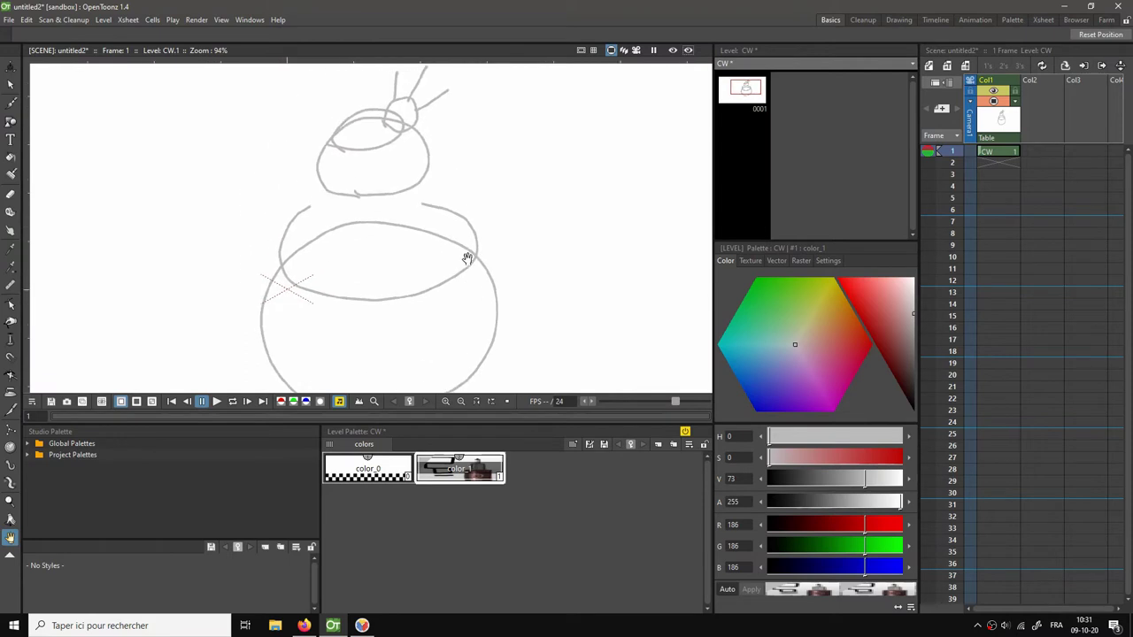
click(899, 19)
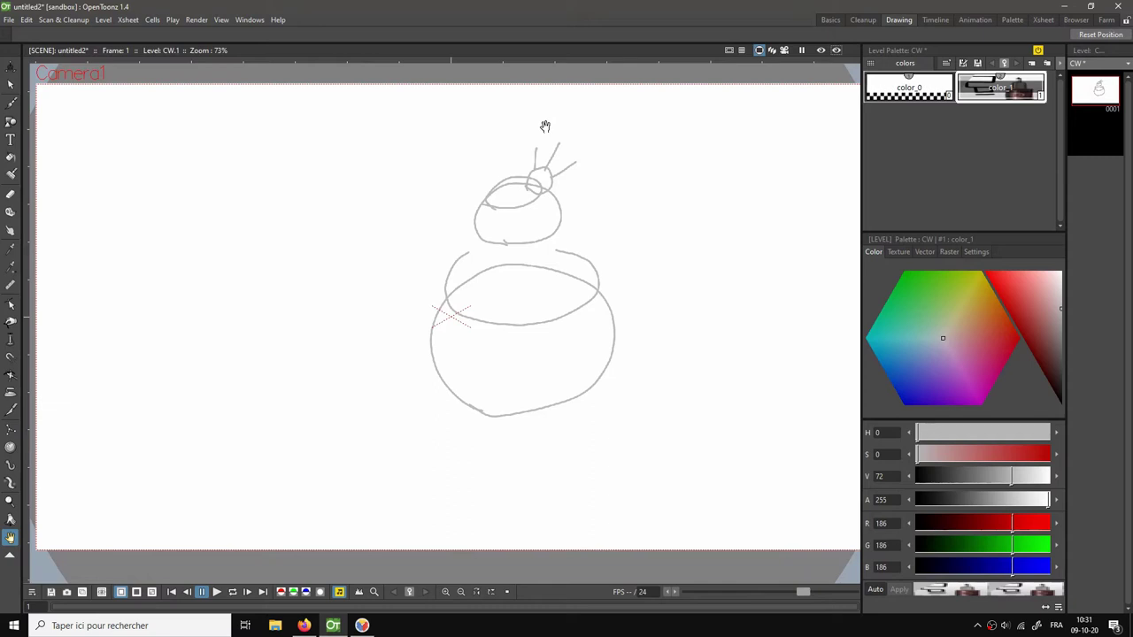
right_click(452, 163)
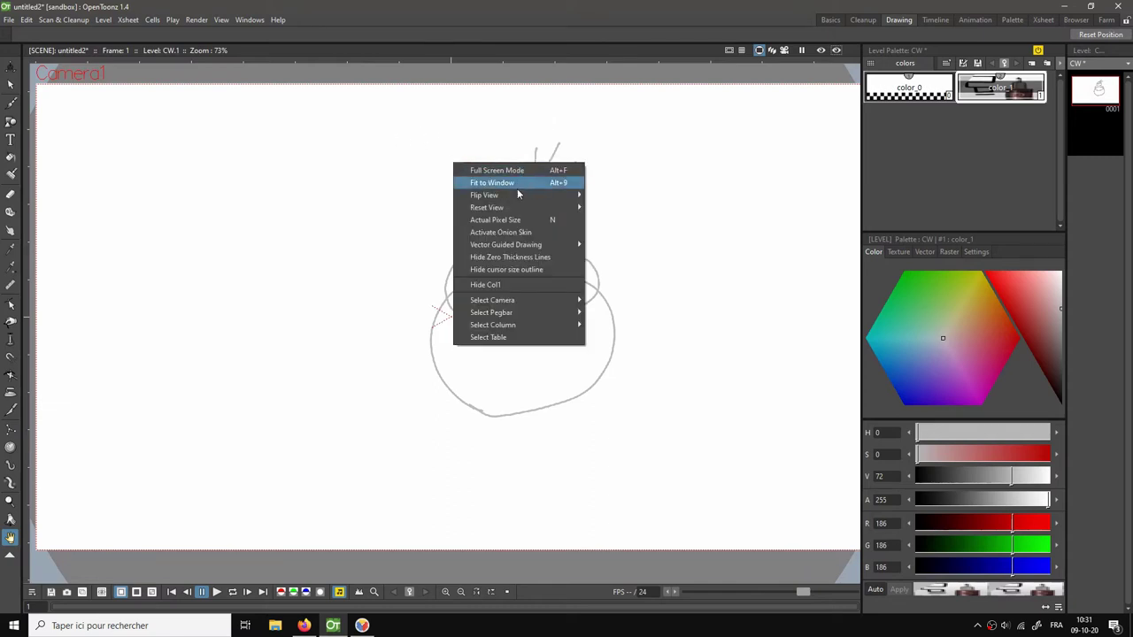
mouse_move(515, 205)
click(595, 205)
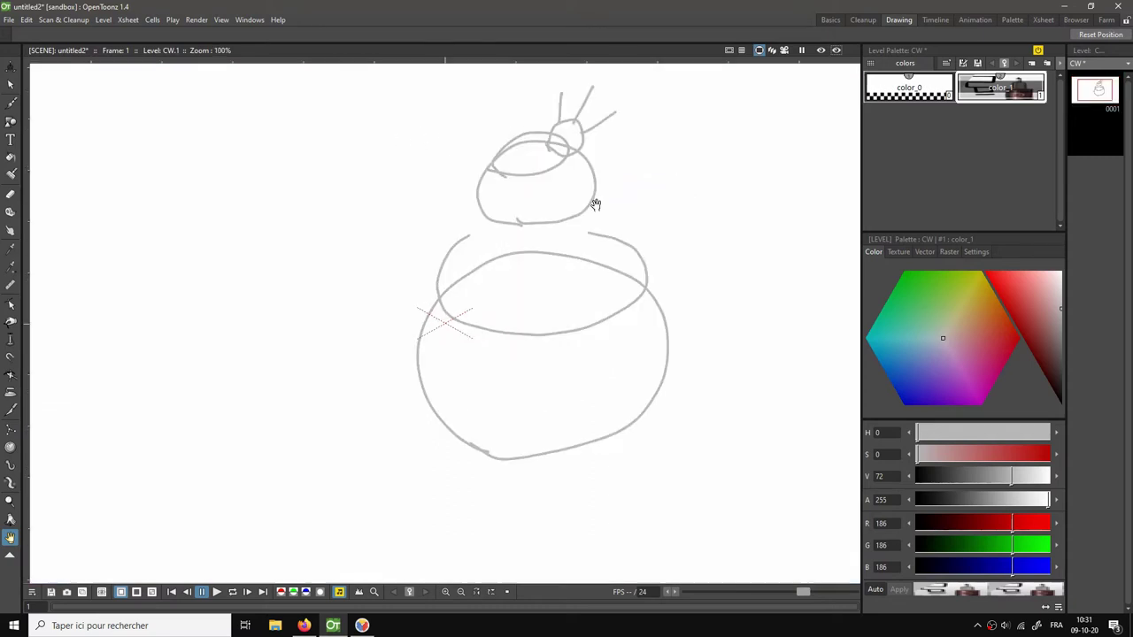
right_click(512, 179)
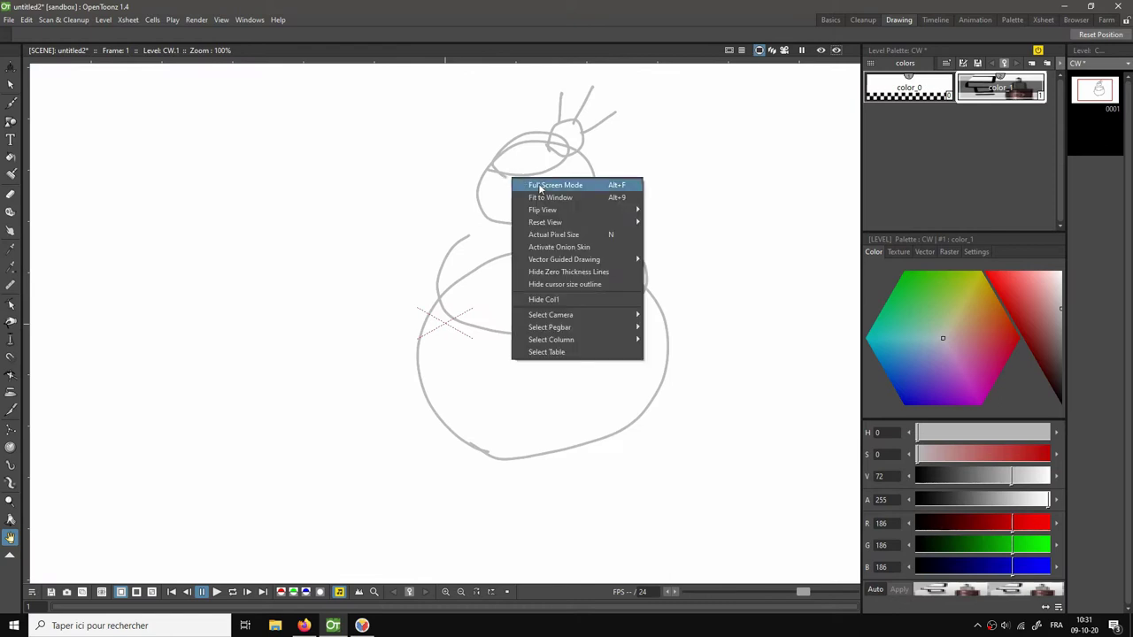
click(602, 202)
Brush in two nipple marks on the chest, the two curved lines of the belt and the loincloth flap hanging below it.
key(b)
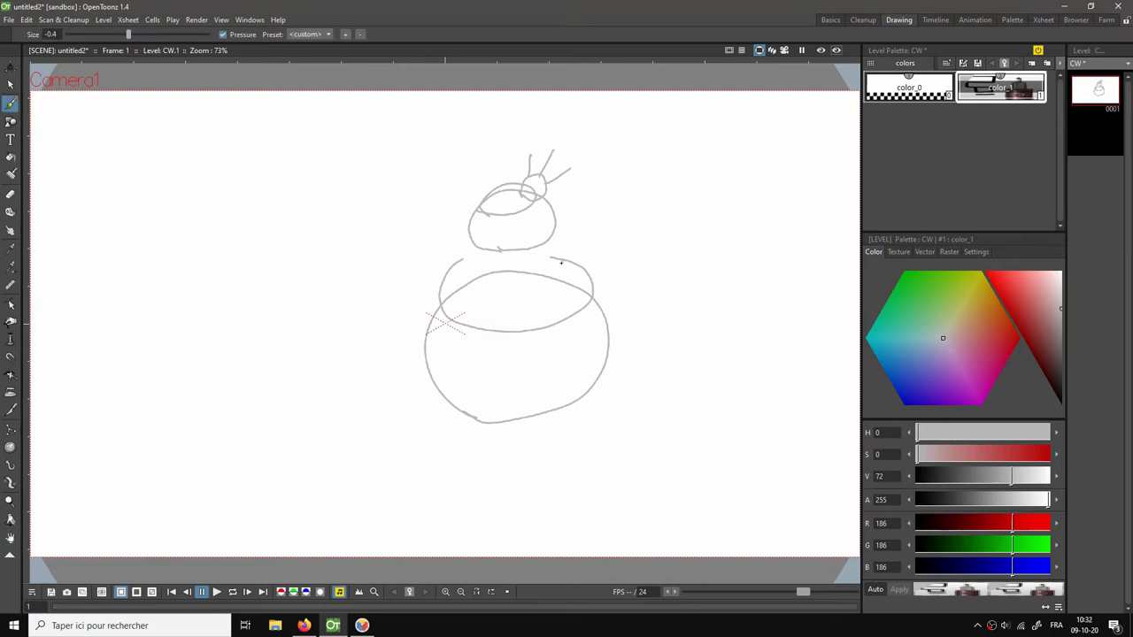
click(455, 304)
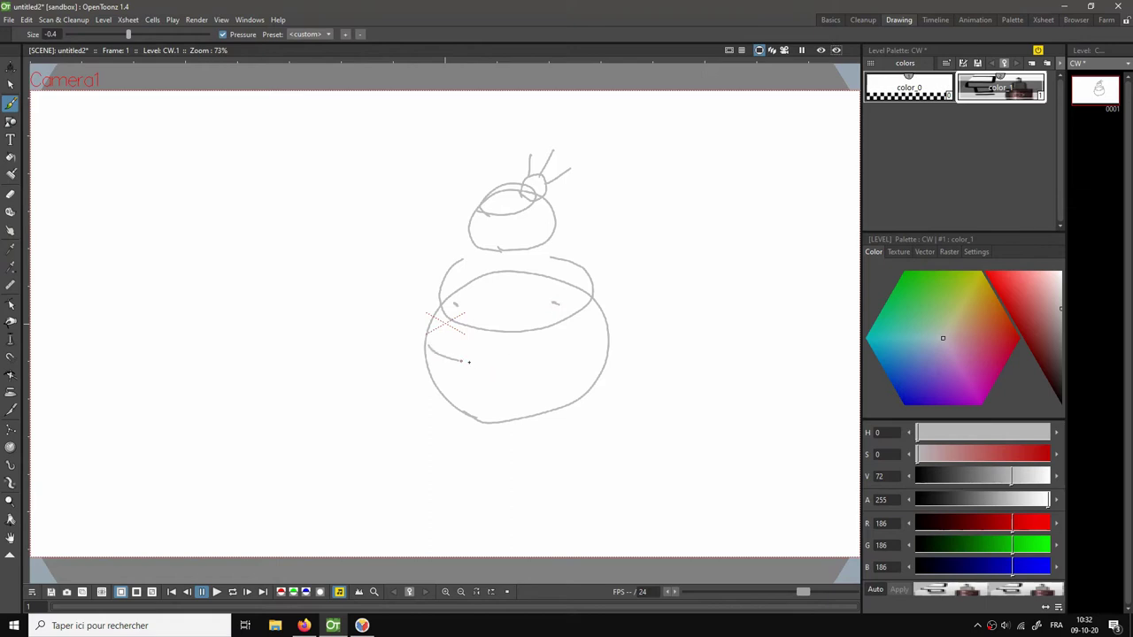
mouse_move(468, 361)
mouse_down()
mouse_move(577, 356)
mouse_move(616, 338)
mouse_up()
mouse_move(426, 363)
mouse_down()
mouse_move(522, 383)
mouse_move(608, 356)
mouse_up()
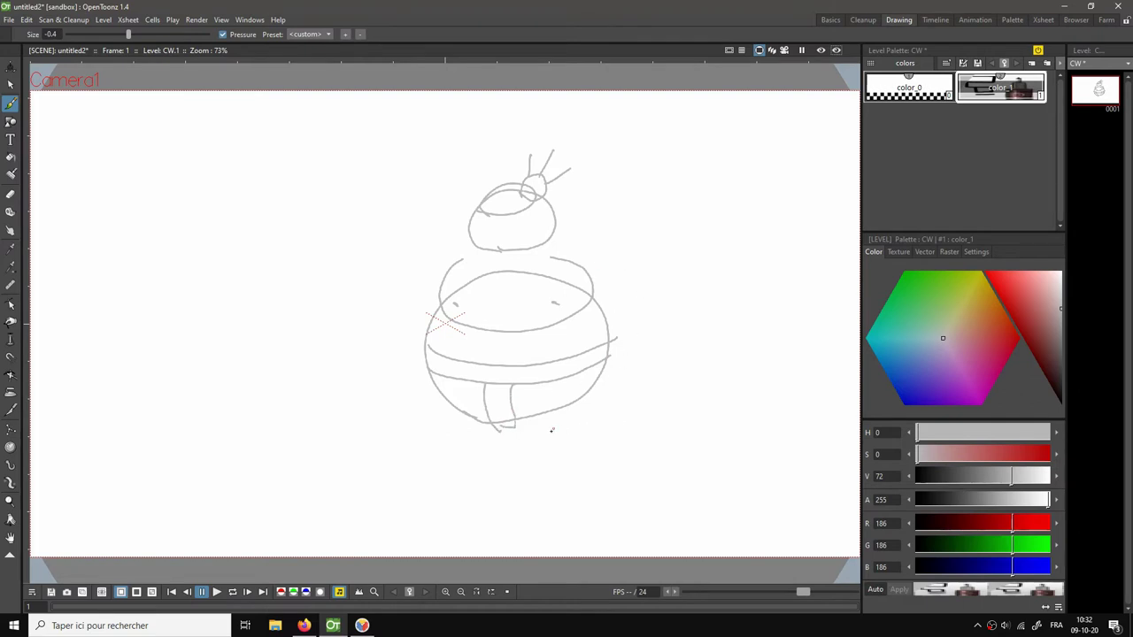
Rough out both bent legs in a wide squat with thighs, shins and feet with toes, redoing the first thigh.
mouse_move(542, 395)
mouse_down()
mouse_move(605, 374)
mouse_move(677, 392)
mouse_move(614, 441)
mouse_up()
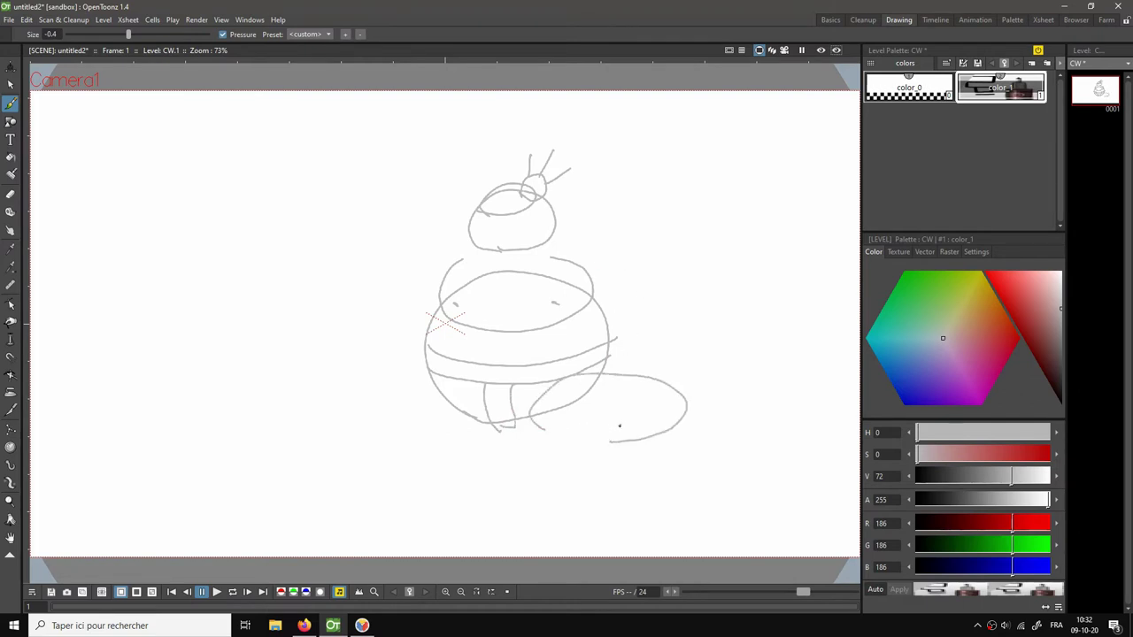
key(ctrl+z)
mouse_move(542, 424)
mouse_down()
mouse_move(551, 387)
mouse_move(613, 378)
mouse_move(667, 407)
mouse_move(629, 432)
mouse_move(576, 435)
mouse_move(538, 421)
mouse_up()
mouse_move(437, 377)
mouse_down()
mouse_move(386, 423)
mouse_move(464, 435)
mouse_move(432, 386)
mouse_up()
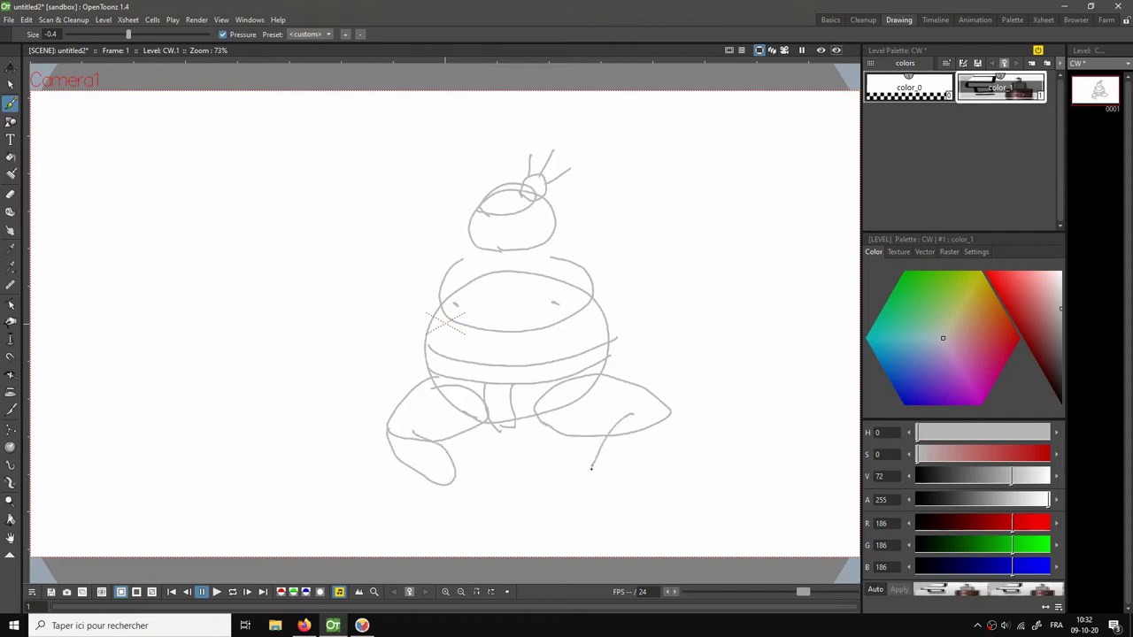
mouse_move(591, 467)
mouse_down()
mouse_move(618, 471)
mouse_move(663, 433)
mouse_move(628, 410)
mouse_up()
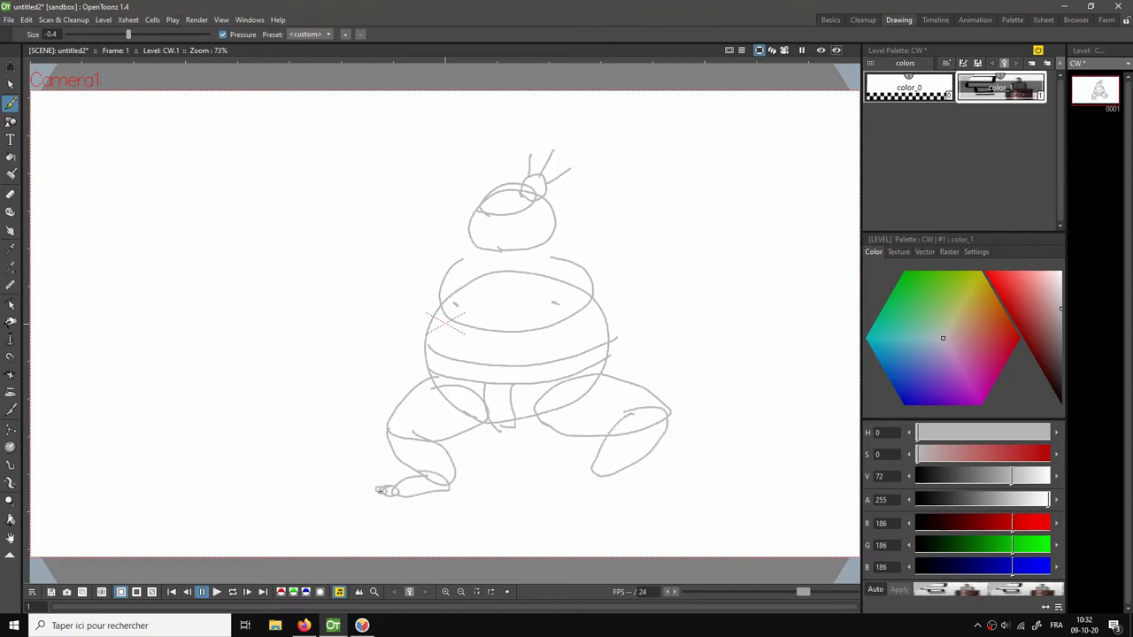
drag(597, 473, 639, 485)
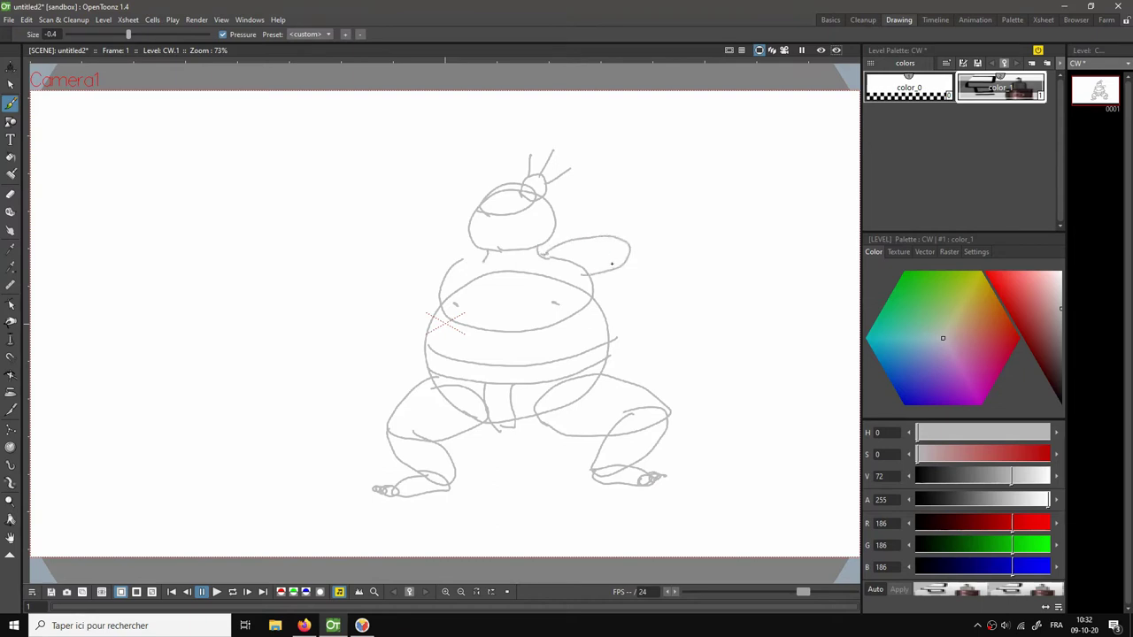
Undo the first upper arm and sketch both raised arms as rounded upper arms and forearms ending in open hands.
key(ctrl+z)
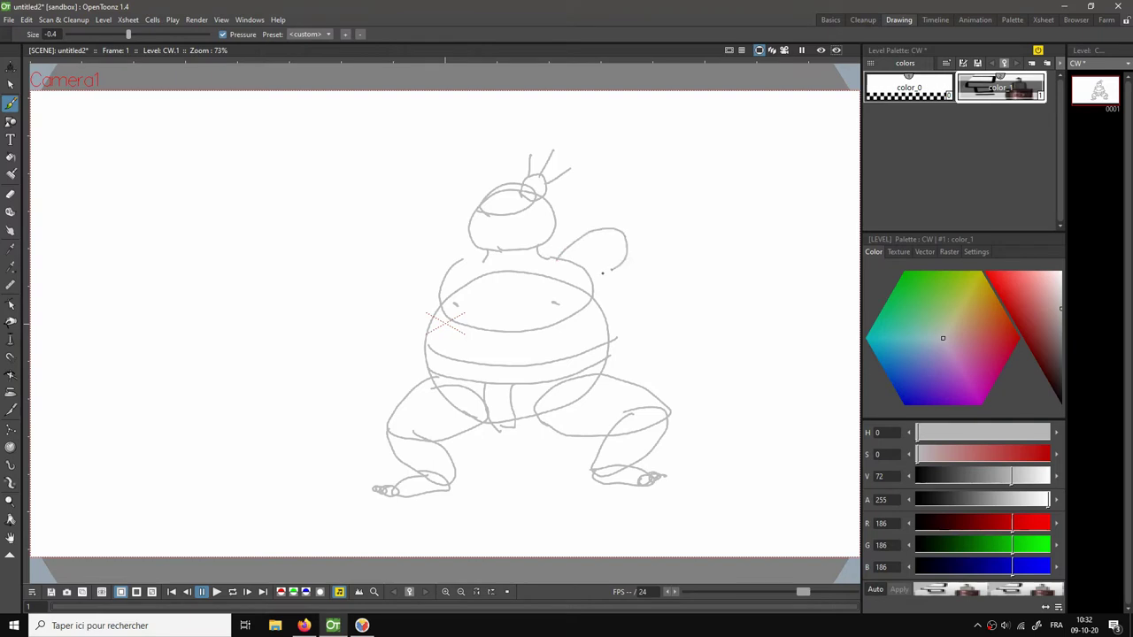
drag(563, 264, 619, 271)
drag(669, 263, 628, 262)
mouse_move(451, 268)
mouse_down()
mouse_move(426, 231)
mouse_move(478, 262)
mouse_up()
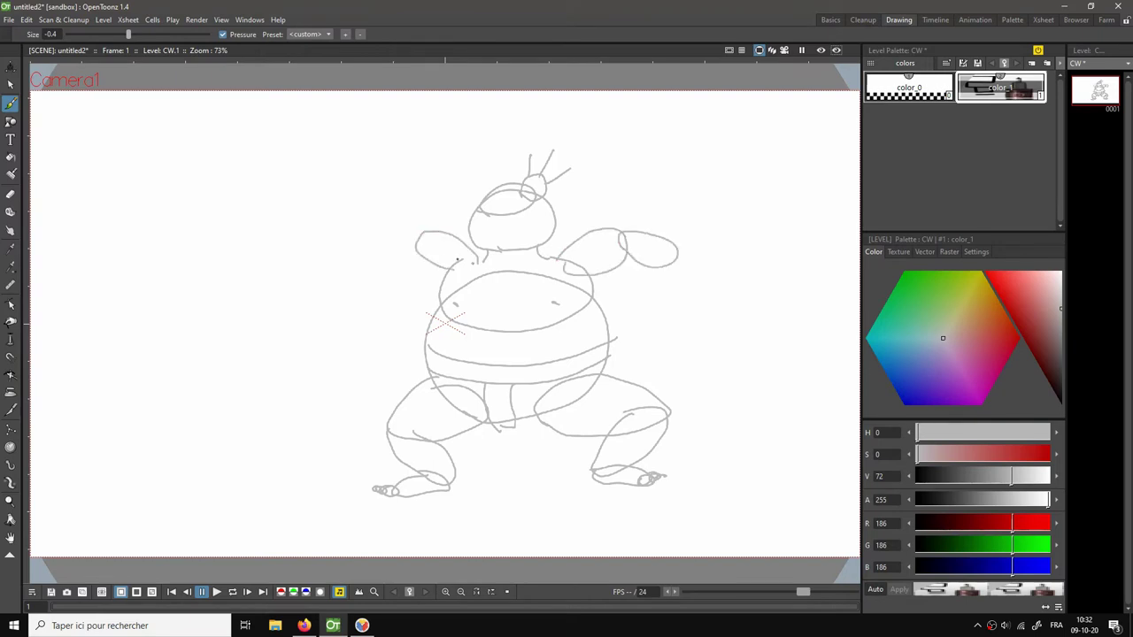
mouse_move(417, 238)
mouse_down()
mouse_move(378, 261)
mouse_move(386, 277)
mouse_move(430, 266)
mouse_up()
drag(694, 291, 687, 254)
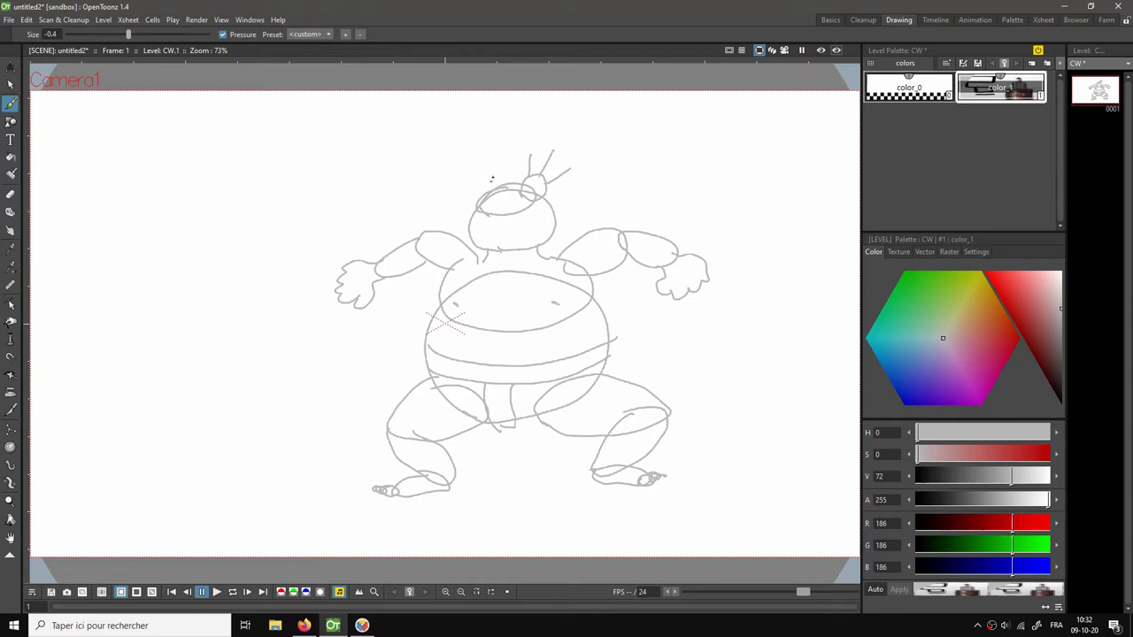
Select the head and hair bun with a Freehand selection, enlarge them to about 115% and nudge them upward.
key(s)
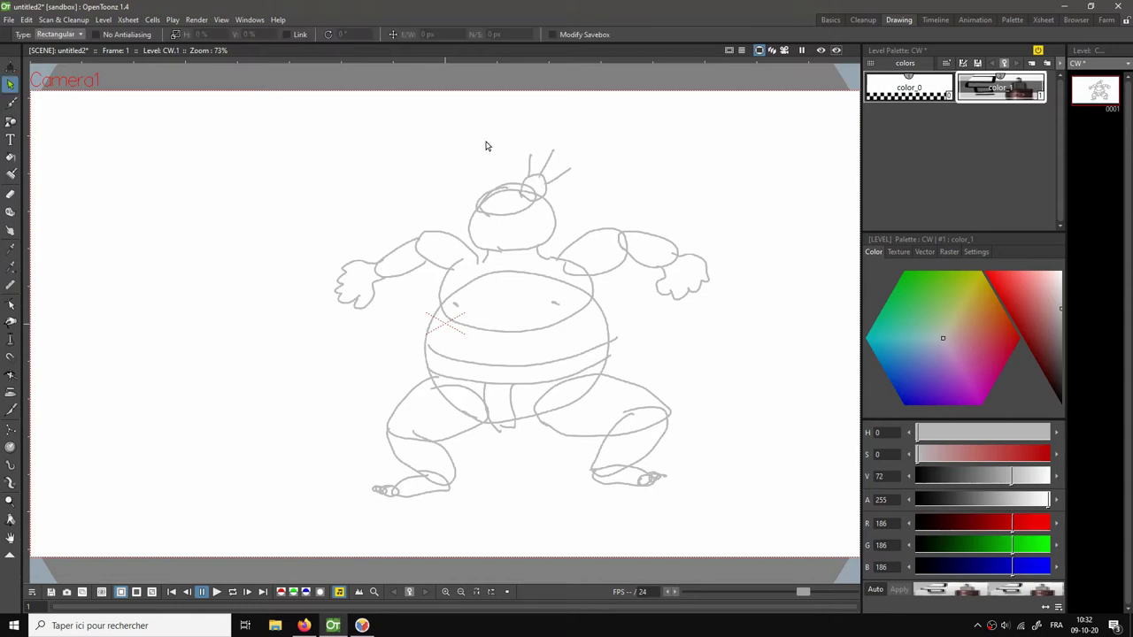
click(60, 33)
click(59, 56)
mouse_move(498, 136)
mouse_down()
mouse_move(461, 161)
mouse_move(458, 231)
mouse_move(522, 255)
mouse_move(552, 246)
mouse_move(580, 196)
mouse_move(574, 149)
mouse_move(496, 136)
mouse_up()
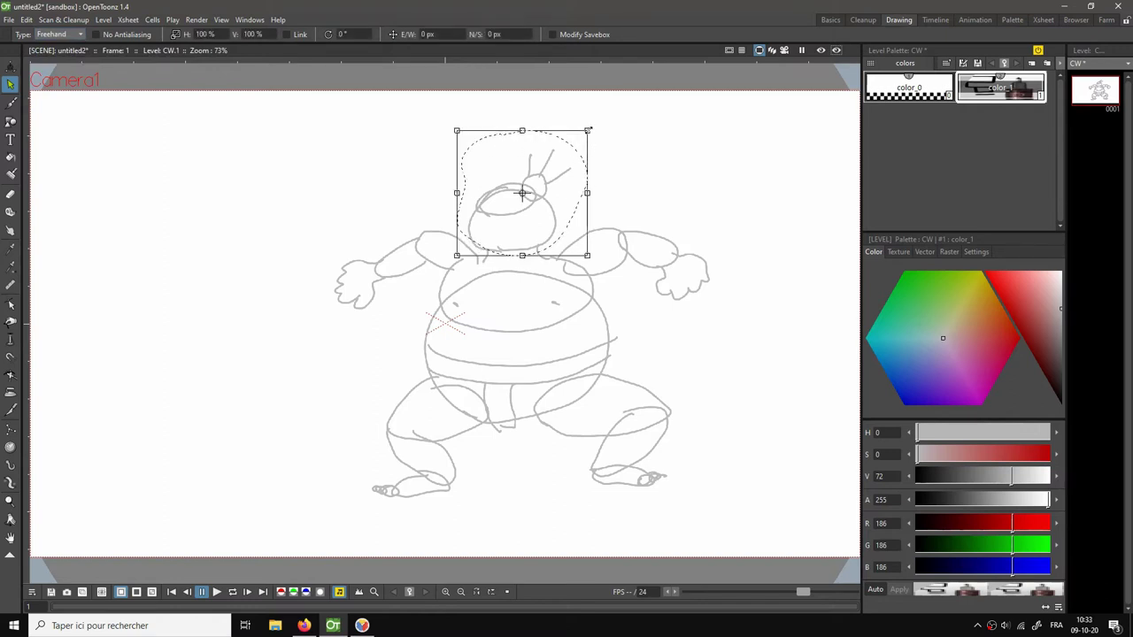
drag(589, 129, 606, 113)
drag(554, 174, 550, 166)
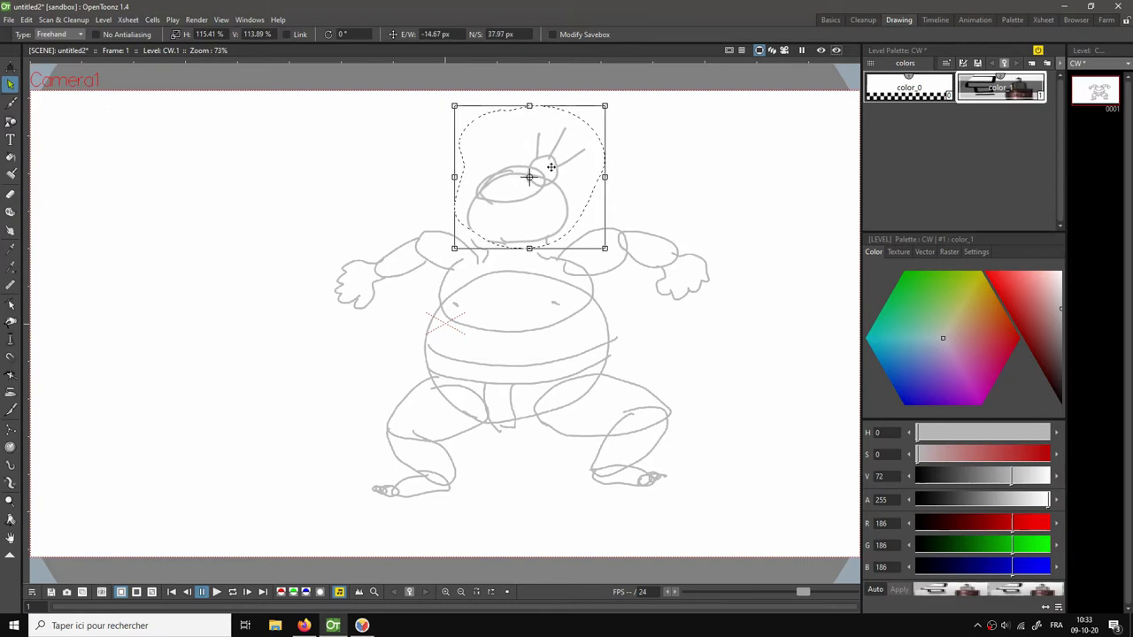
click(637, 169)
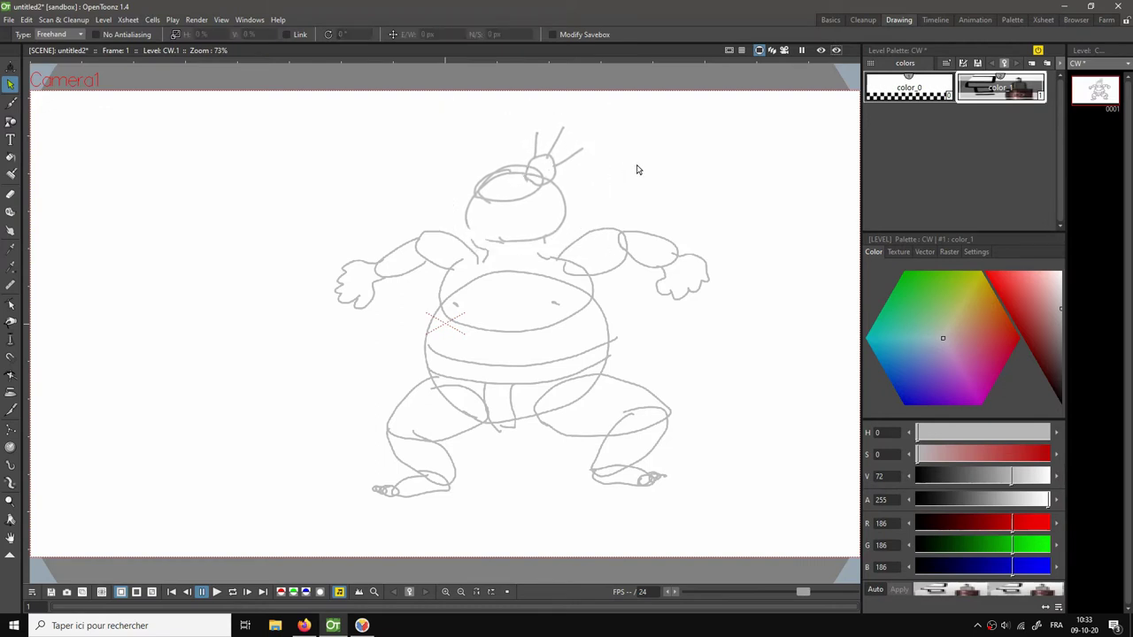
Erase the stray chin and neck marks, then brush in a new chin, an angry face, ears and strands of hair.
key(b)
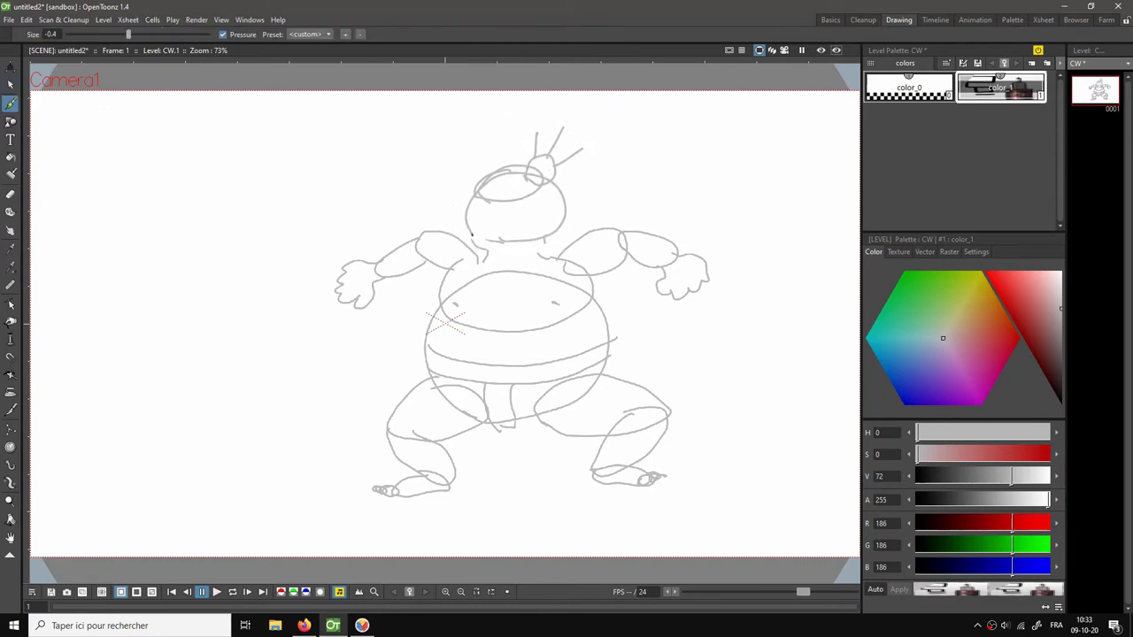
key(a)
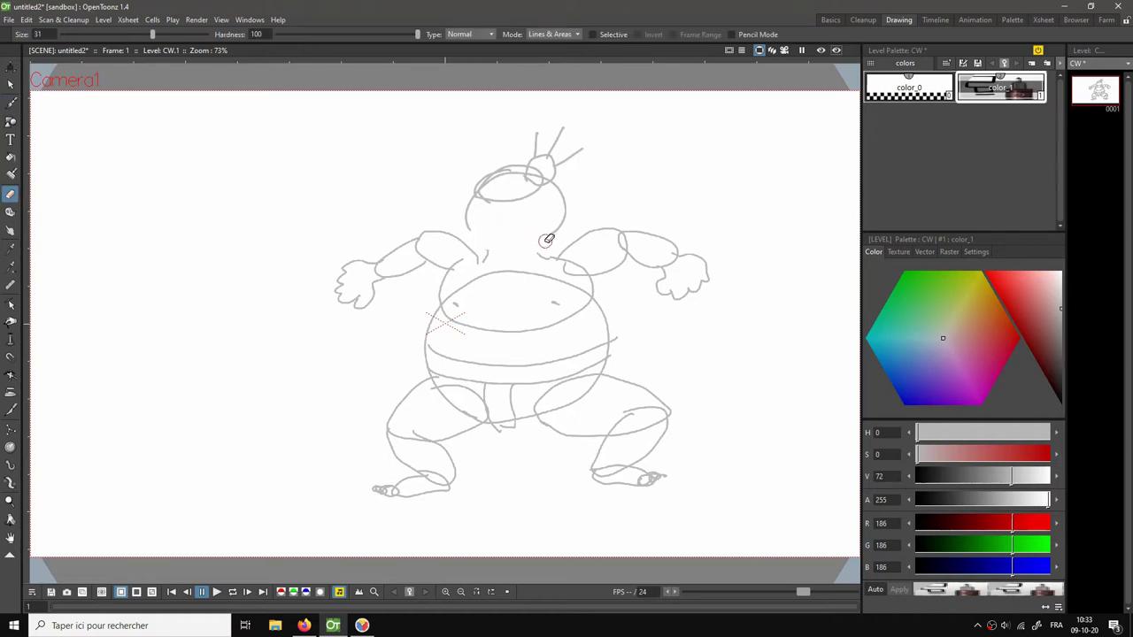
key(b)
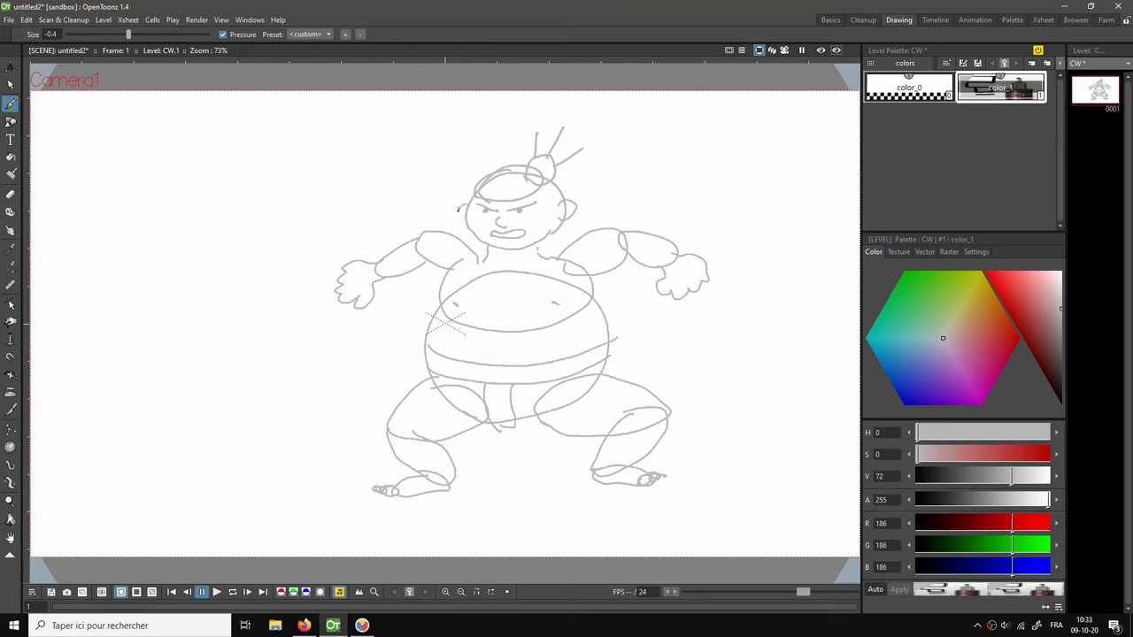
mouse_move(486, 192)
mouse_down()
mouse_move(513, 177)
mouse_move(530, 190)
mouse_up()
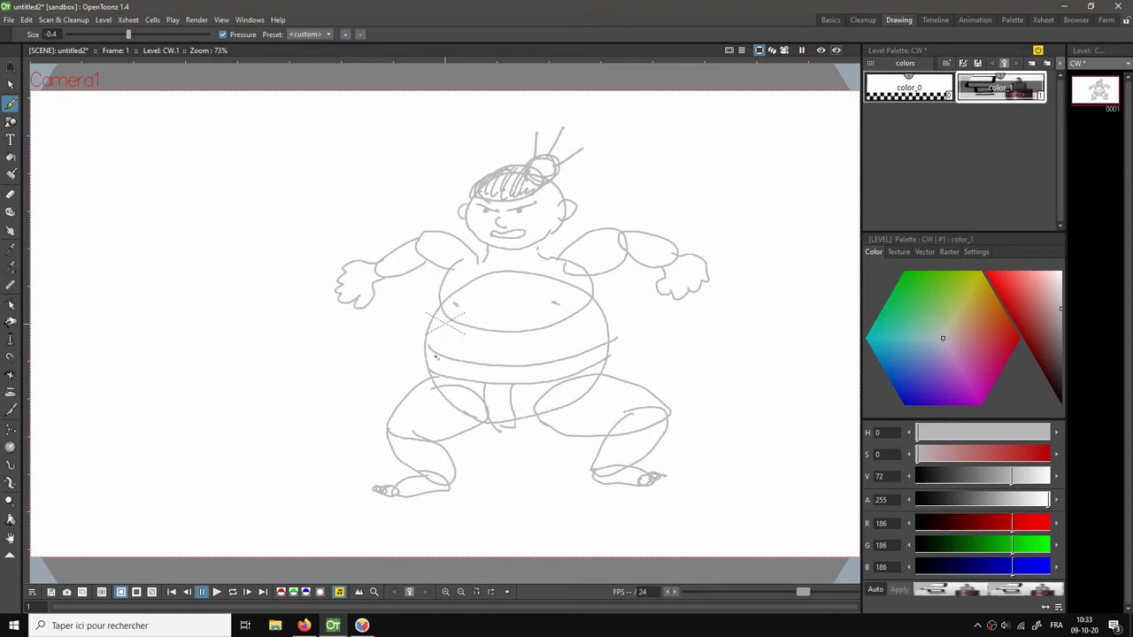
Add fold lines along the belt and draw pointed strands fanning out from both of its sides.
mouse_move(452, 365)
mouse_down()
mouse_move(584, 363)
mouse_move(510, 379)
mouse_move(543, 378)
mouse_move(662, 303)
mouse_move(598, 355)
mouse_move(661, 320)
mouse_move(654, 328)
mouse_move(597, 363)
mouse_up()
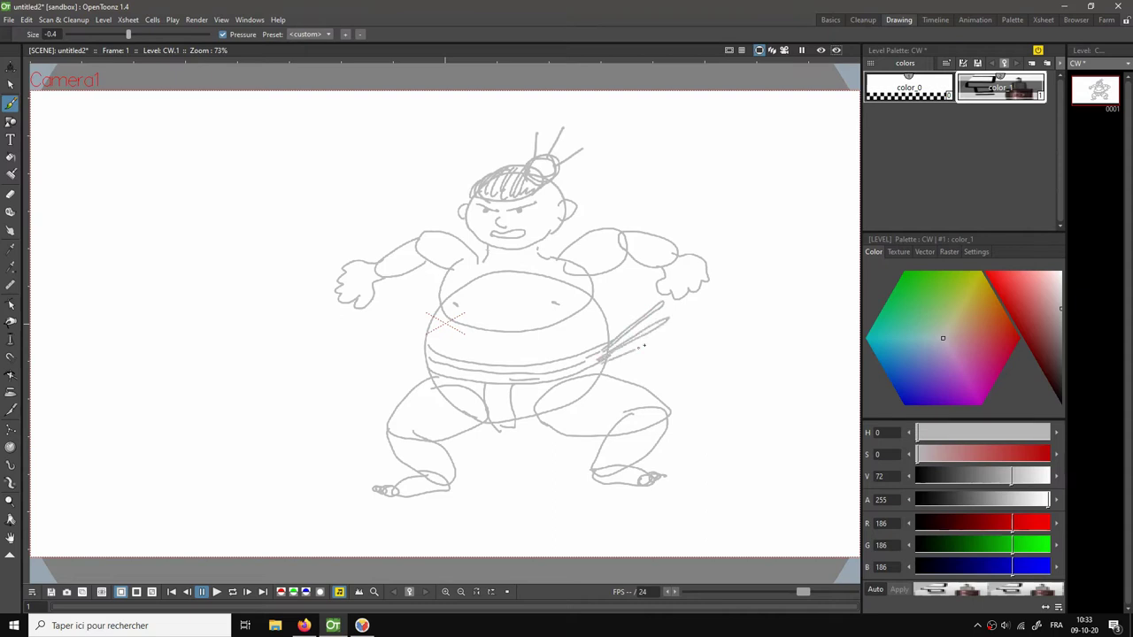
drag(666, 340, 605, 360)
mouse_move(427, 370)
mouse_down()
mouse_move(407, 319)
mouse_move(425, 365)
mouse_move(421, 292)
mouse_move(430, 349)
mouse_up()
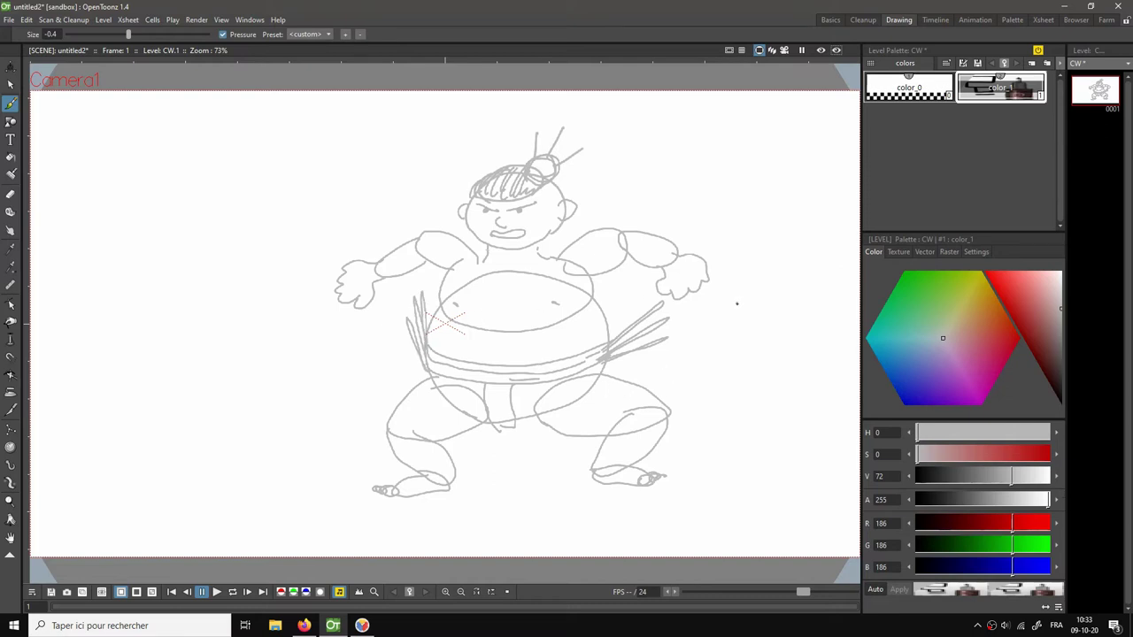
Switch to the Basics workspace and fit the whole scene in the viewer.
click(830, 19)
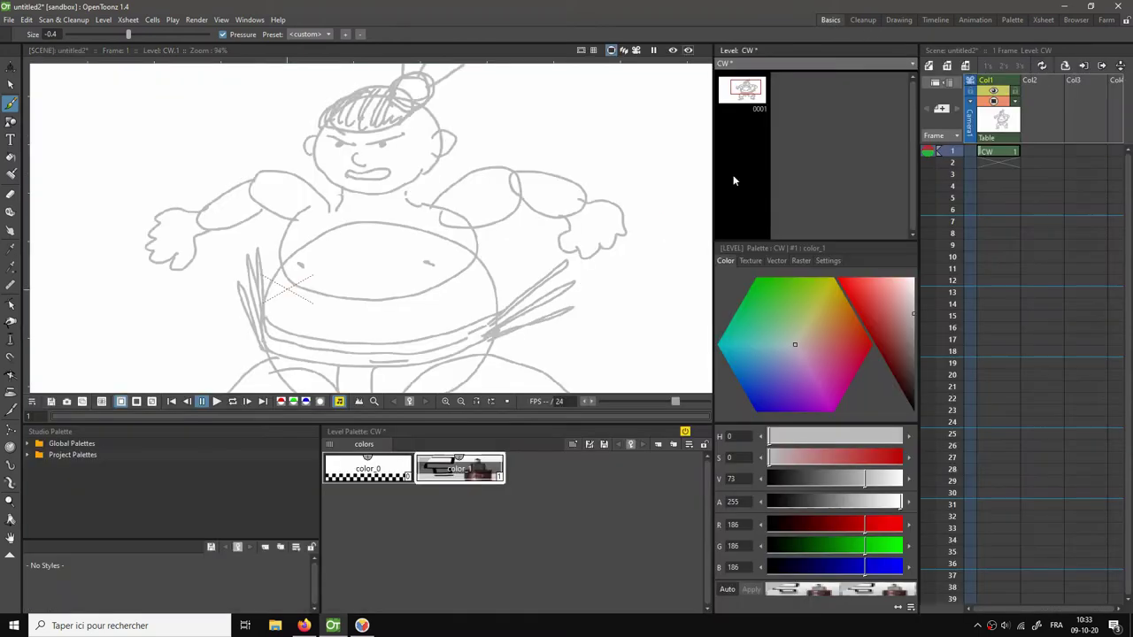
right_click(635, 153)
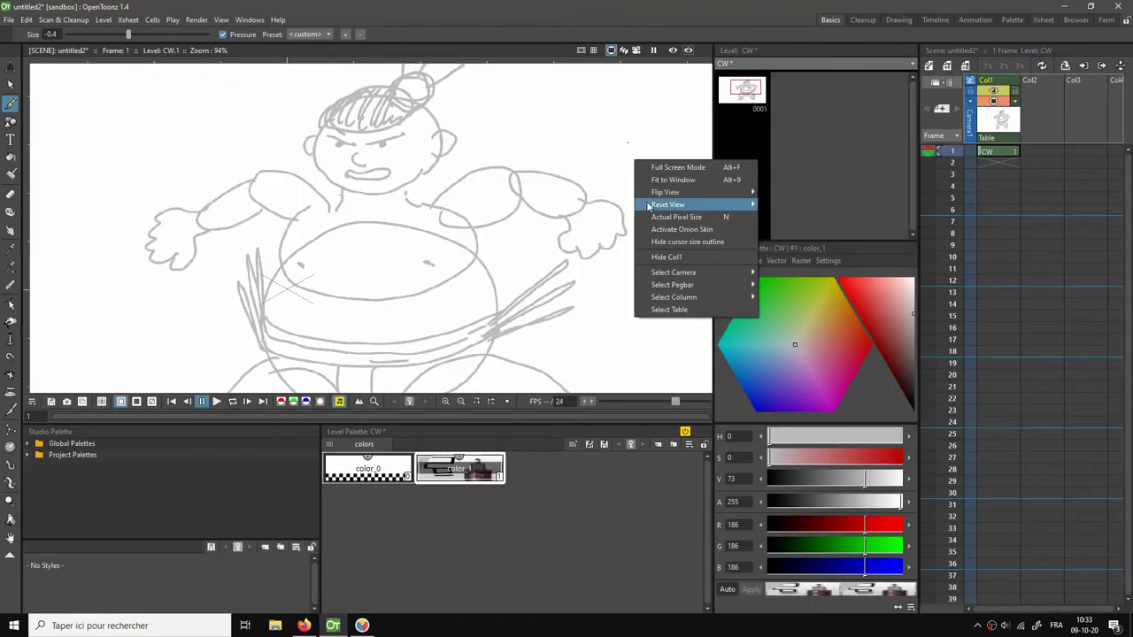
click(671, 179)
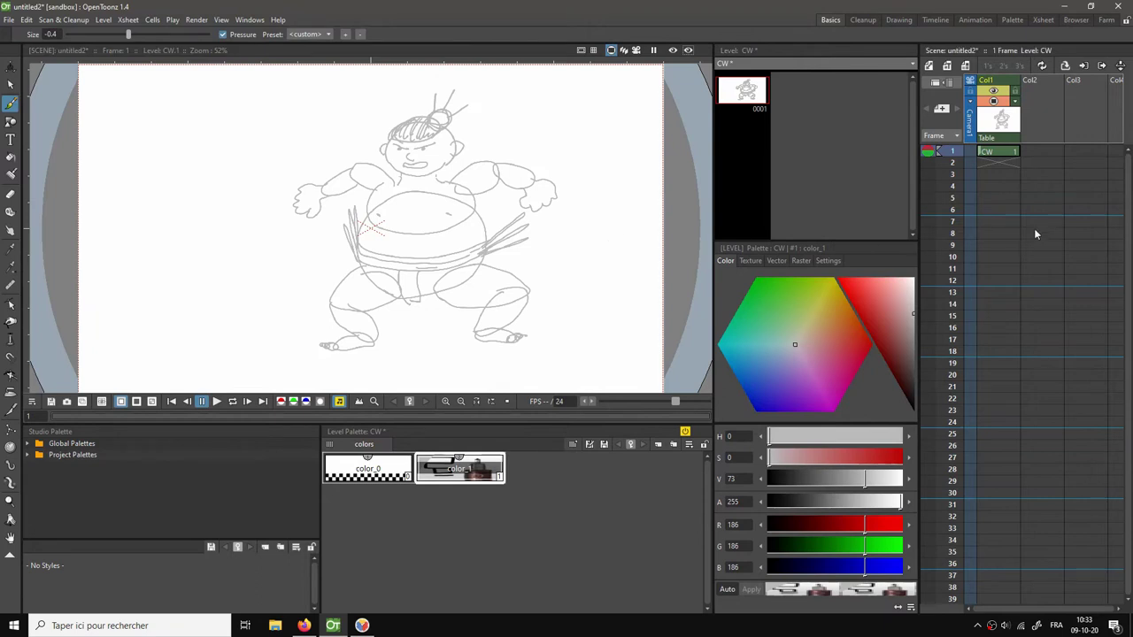
Create a blank drawing of level CW at frame 2 and turn on the onion skin for frame 1.
click(998, 164)
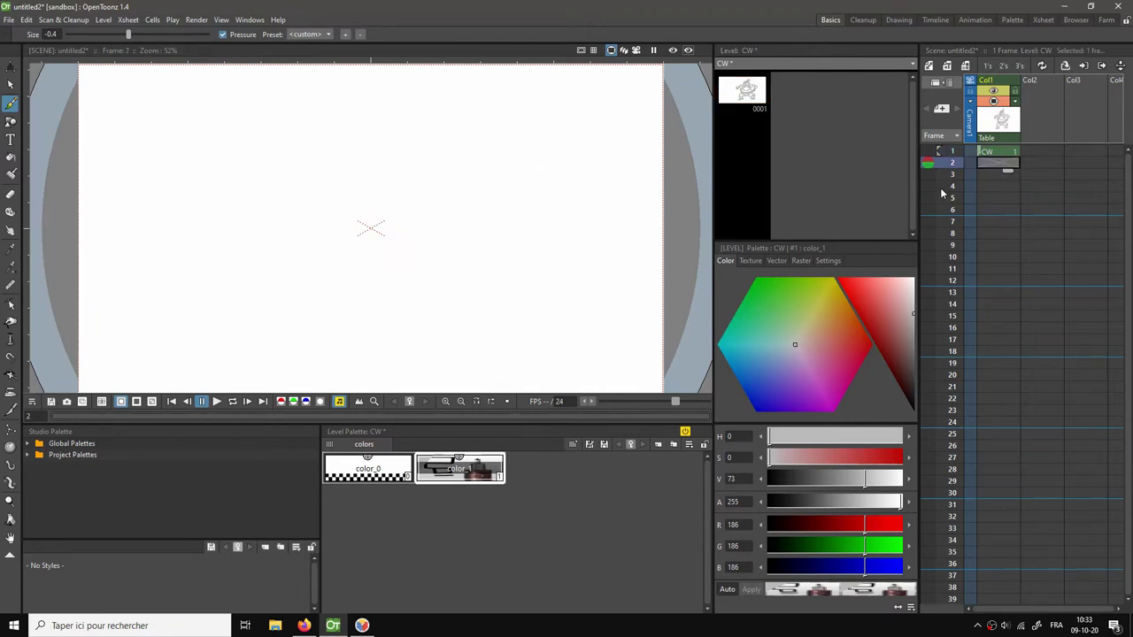
key(alt+d)
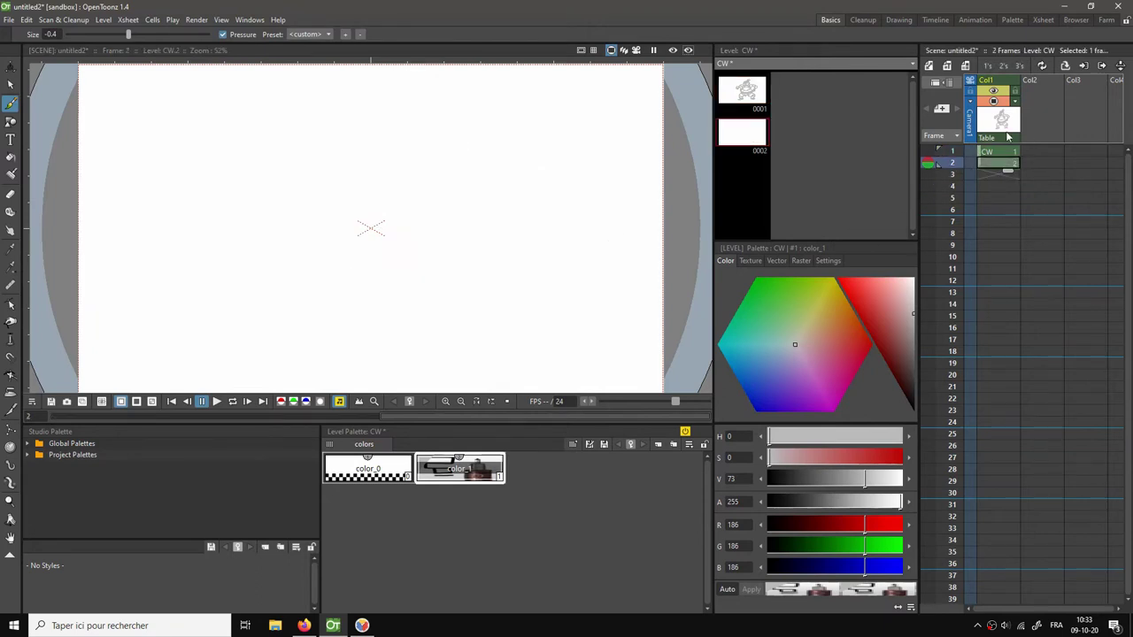
click(928, 153)
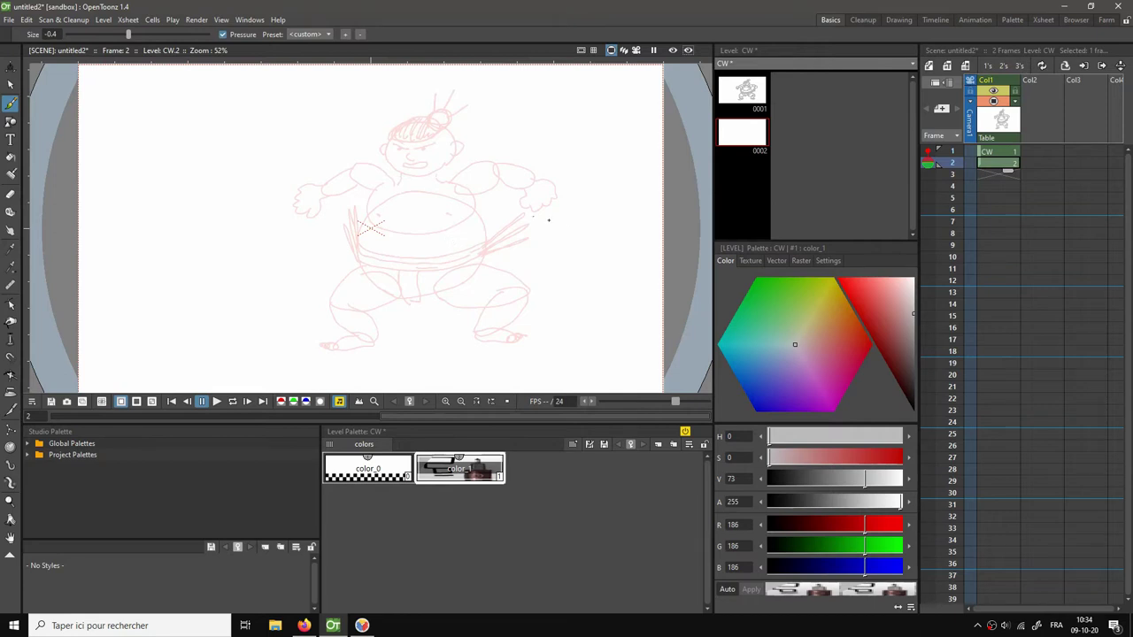
Return to frame 1 with the Selection tool active.
key(Up)
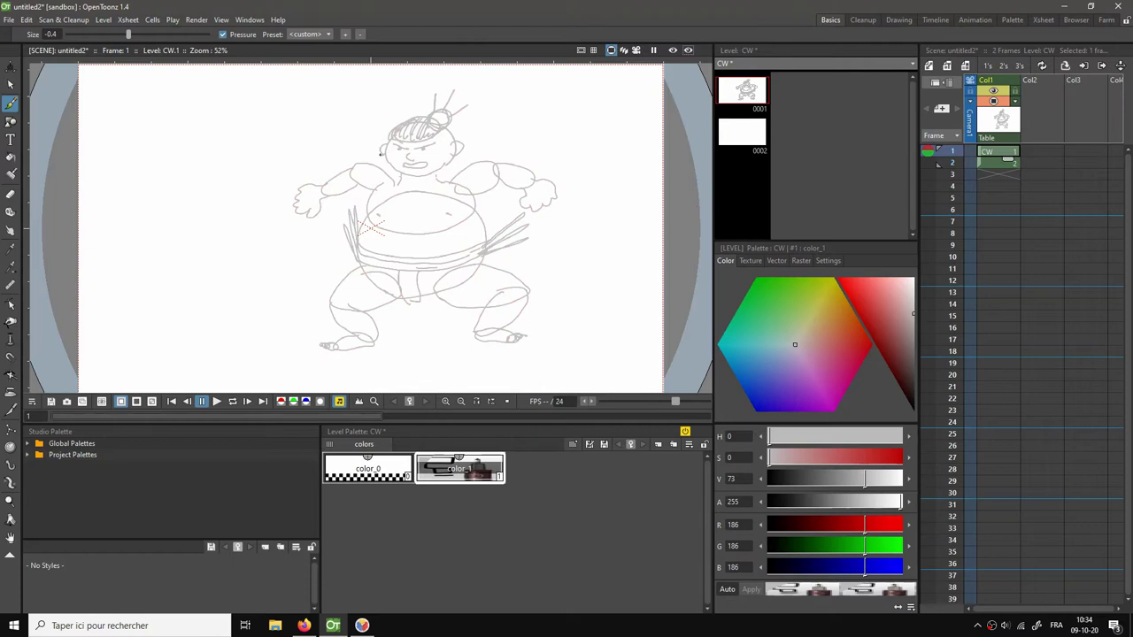
key(s)
mouse_move(260, 78)
mouse_down()
mouse_move(264, 126)
mouse_move(347, 275)
mouse_move(440, 318)
mouse_up()
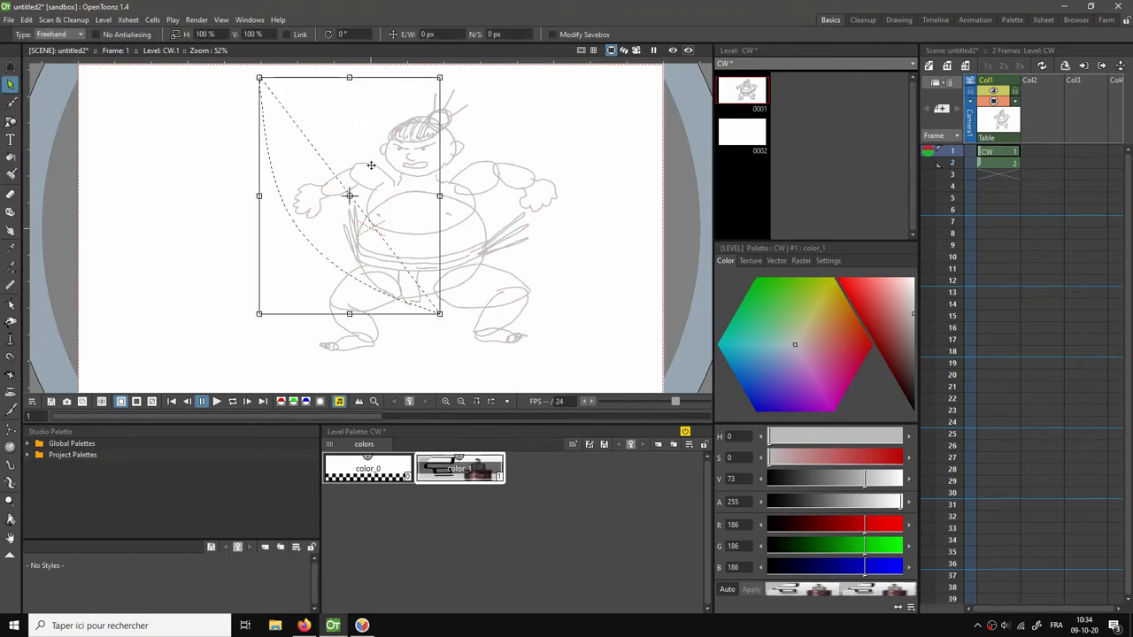
click(209, 168)
mouse_move(318, 91)
mouse_down()
mouse_move(269, 140)
mouse_move(259, 253)
mouse_move(324, 362)
mouse_move(416, 382)
mouse_up()
click(225, 243)
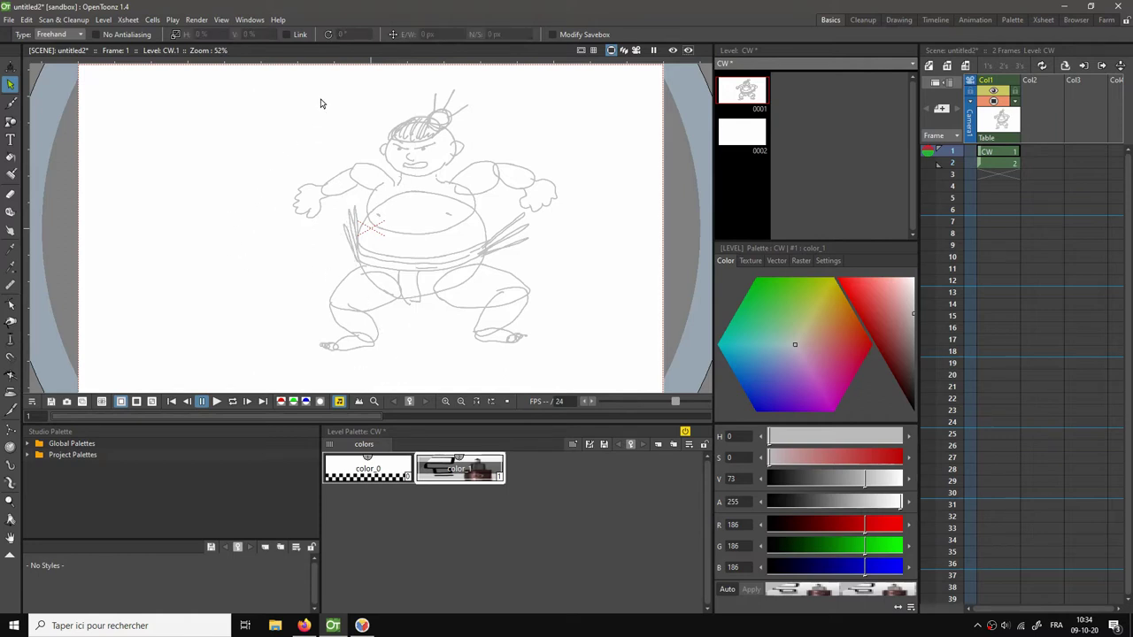
Lasso the whole sumo on frame 1 and copy it into the blank drawing on frame 2.
mouse_move(326, 87)
mouse_down()
mouse_move(255, 282)
mouse_move(292, 351)
mouse_move(346, 380)
mouse_move(529, 370)
mouse_move(620, 264)
mouse_move(585, 140)
mouse_move(482, 81)
mouse_move(330, 90)
mouse_up()
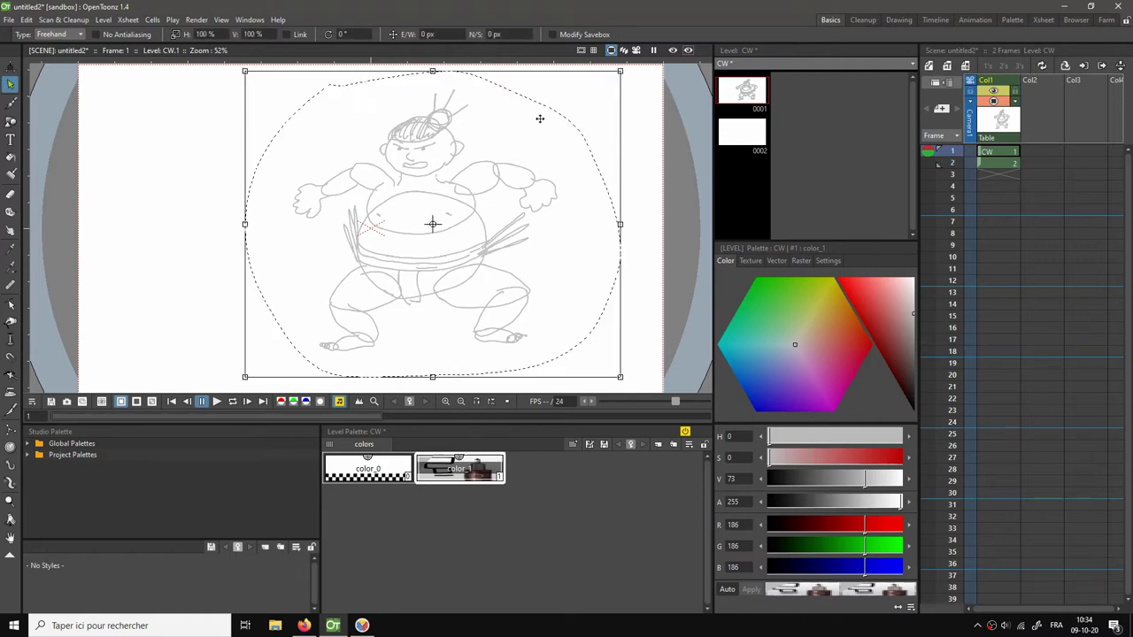
key(ctrl+c)
click(1007, 163)
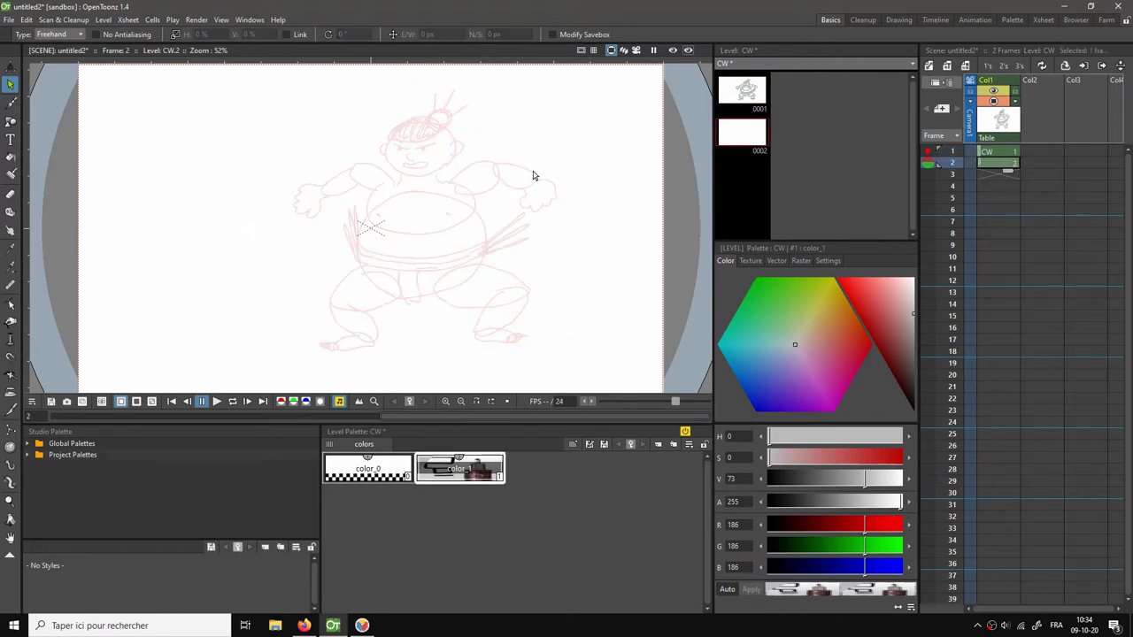
key(ctrl+v)
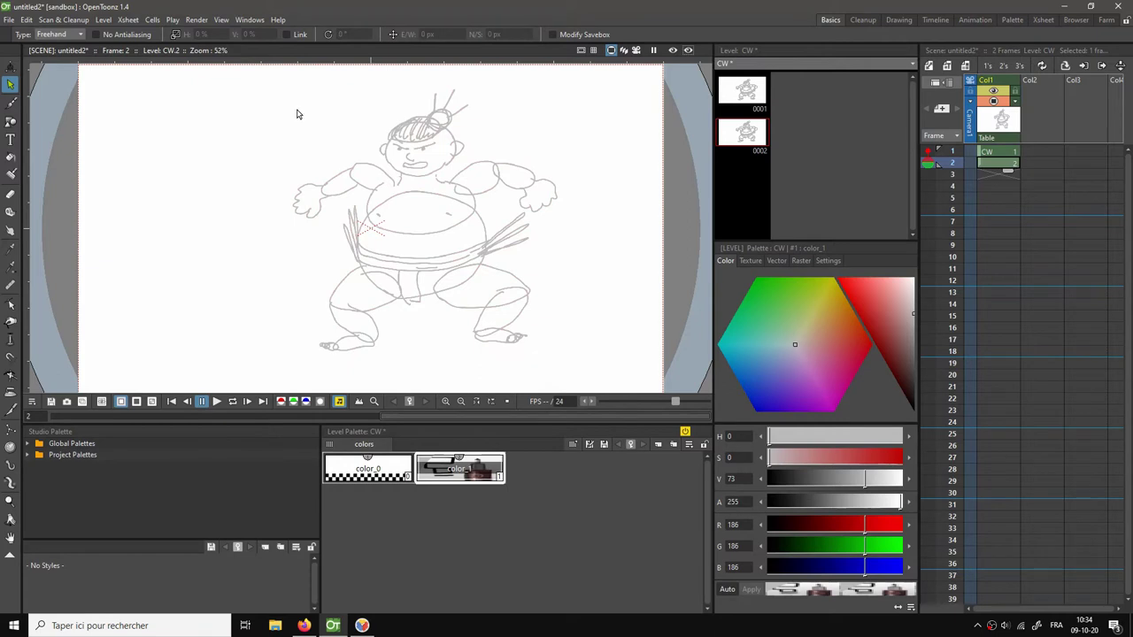
Select the frame 2 sumo with a Rectangular selection, rotate it about -10° and move it about 125 px east and 127 px north.
click(54, 33)
click(54, 41)
mouse_move(230, 81)
mouse_down()
mouse_move(271, 157)
mouse_move(483, 357)
mouse_move(581, 369)
mouse_up()
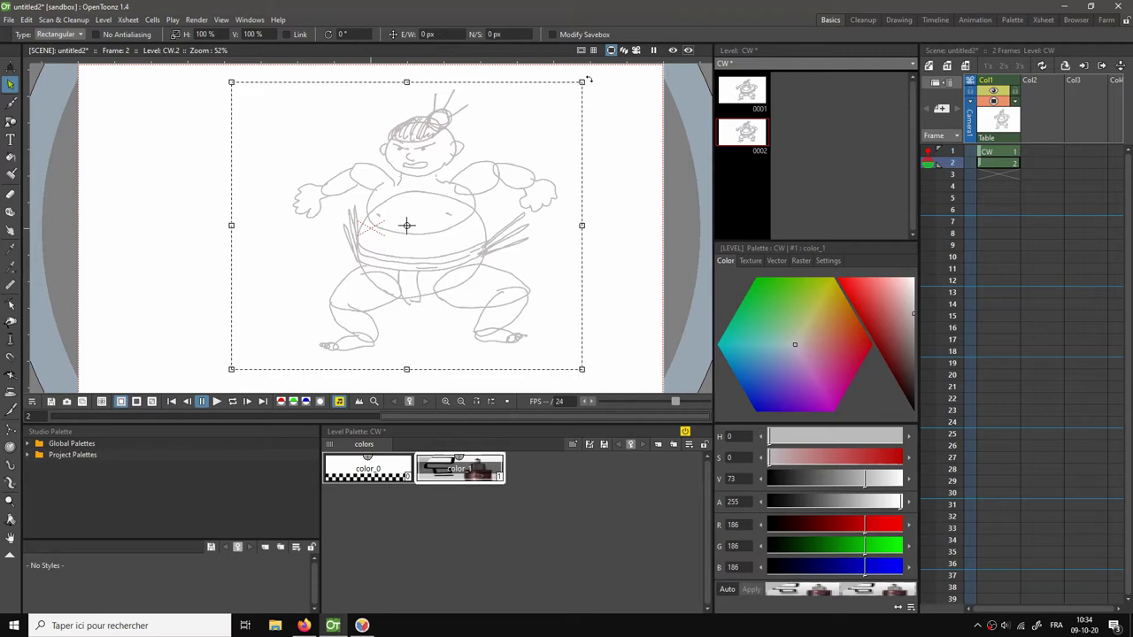
drag(587, 79, 607, 115)
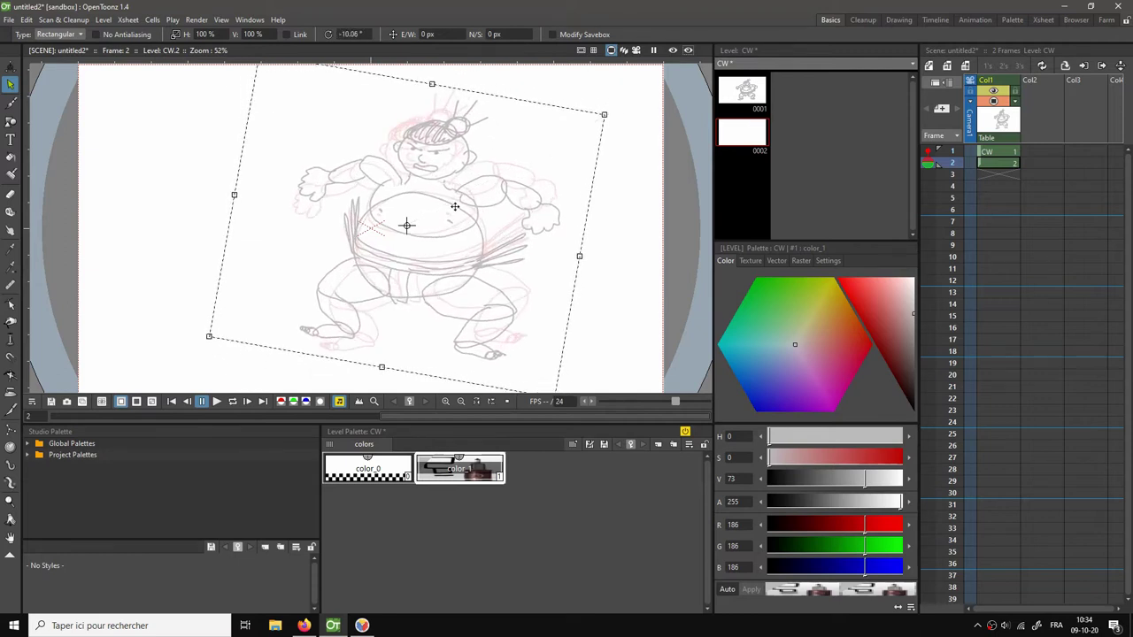
drag(454, 206, 478, 183)
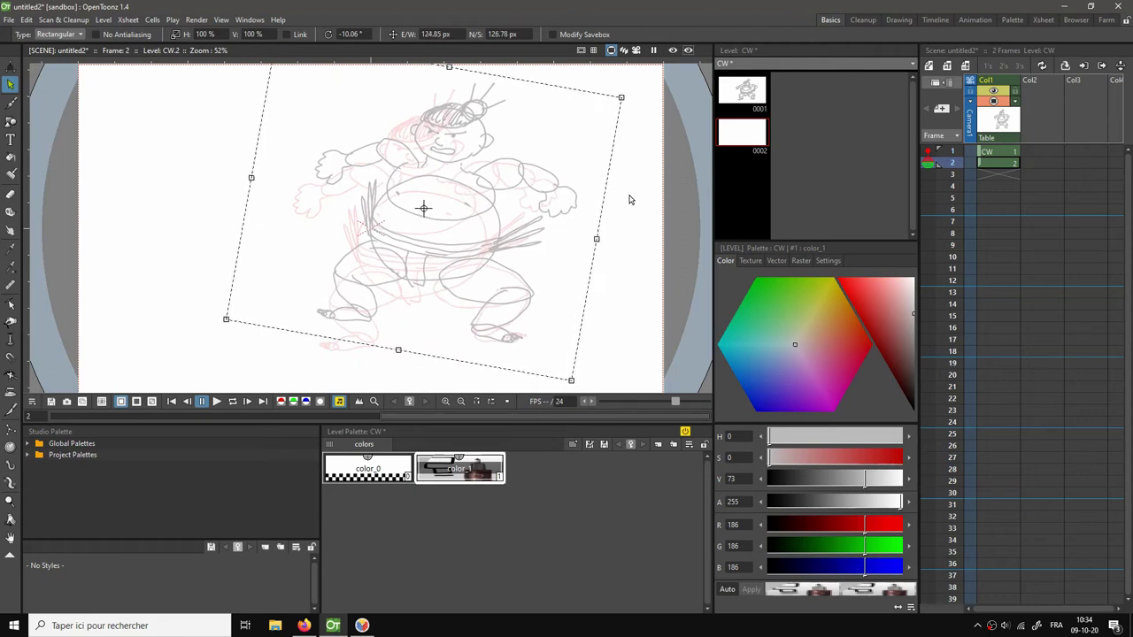
Lasso the sumo's head on frame 2 with a Freehand selection and move it to the empty canvas area left of the body.
click(628, 200)
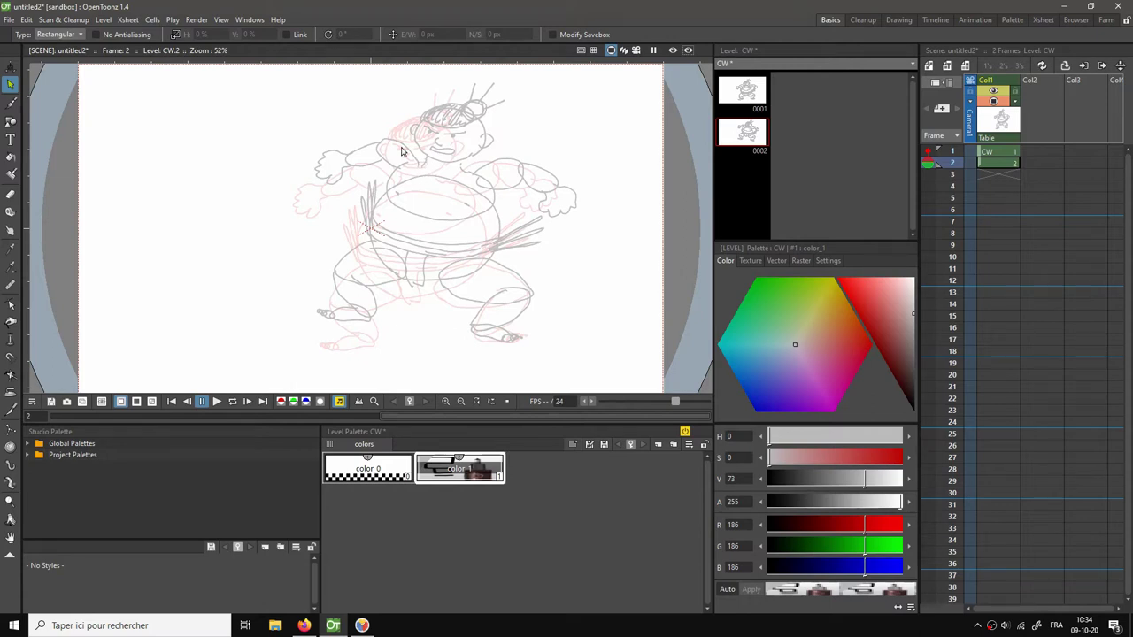
click(59, 33)
click(67, 55)
mouse_move(425, 79)
mouse_down()
mouse_move(402, 112)
mouse_move(407, 139)
mouse_move(430, 162)
mouse_move(478, 161)
mouse_move(511, 135)
mouse_move(514, 87)
mouse_move(462, 74)
mouse_move(421, 79)
mouse_move(336, 130)
mouse_move(255, 141)
mouse_move(169, 124)
mouse_up()
click(253, 135)
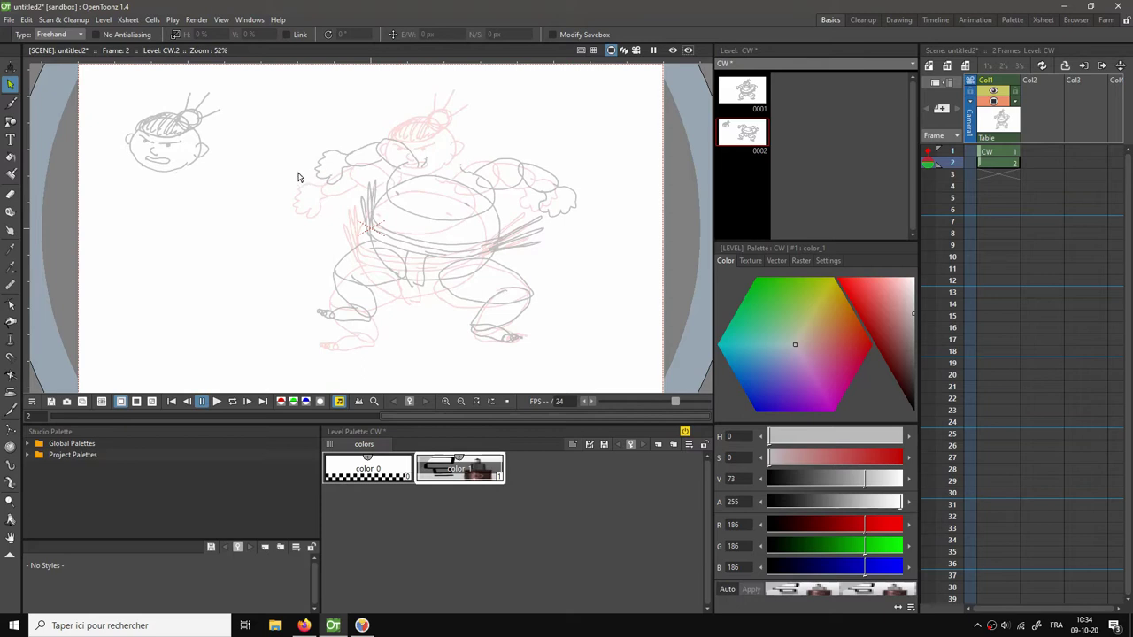
Lasso the arm on the canvas left on frame 2, rotate it about 8° and lower it beside the shoulder.
mouse_move(299, 177)
mouse_down()
mouse_move(426, 141)
mouse_move(414, 168)
mouse_move(387, 180)
mouse_move(327, 193)
mouse_move(299, 177)
mouse_up()
drag(369, 145, 352, 162)
drag(262, 128, 256, 138)
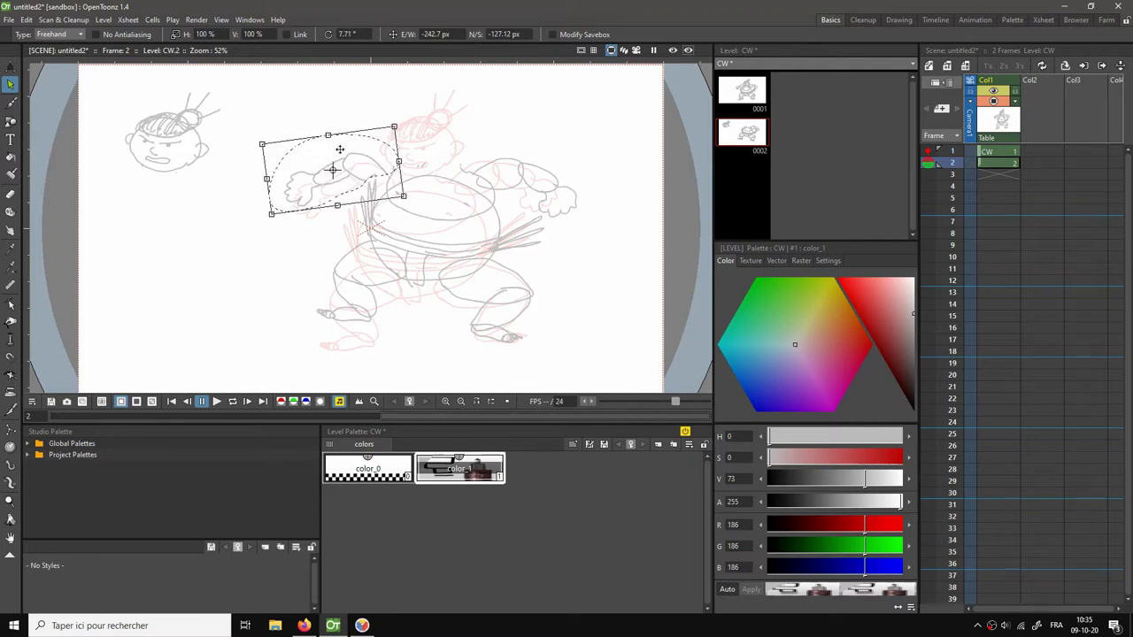
drag(350, 154, 356, 159)
click(541, 152)
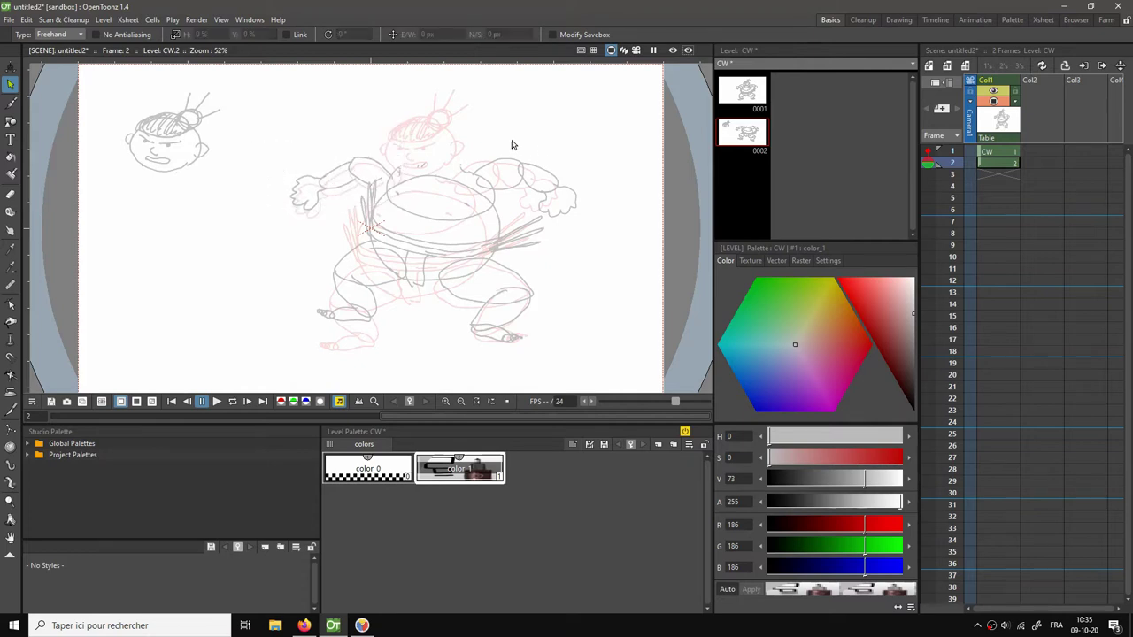
Lasso the arm on the canvas right on frame 2 and rotate it clockwise so the hand hangs closer to the hip.
mouse_move(496, 141)
mouse_down()
mouse_move(582, 157)
mouse_move(609, 215)
mouse_move(547, 235)
mouse_move(482, 182)
mouse_move(494, 143)
mouse_up()
drag(549, 175, 548, 178)
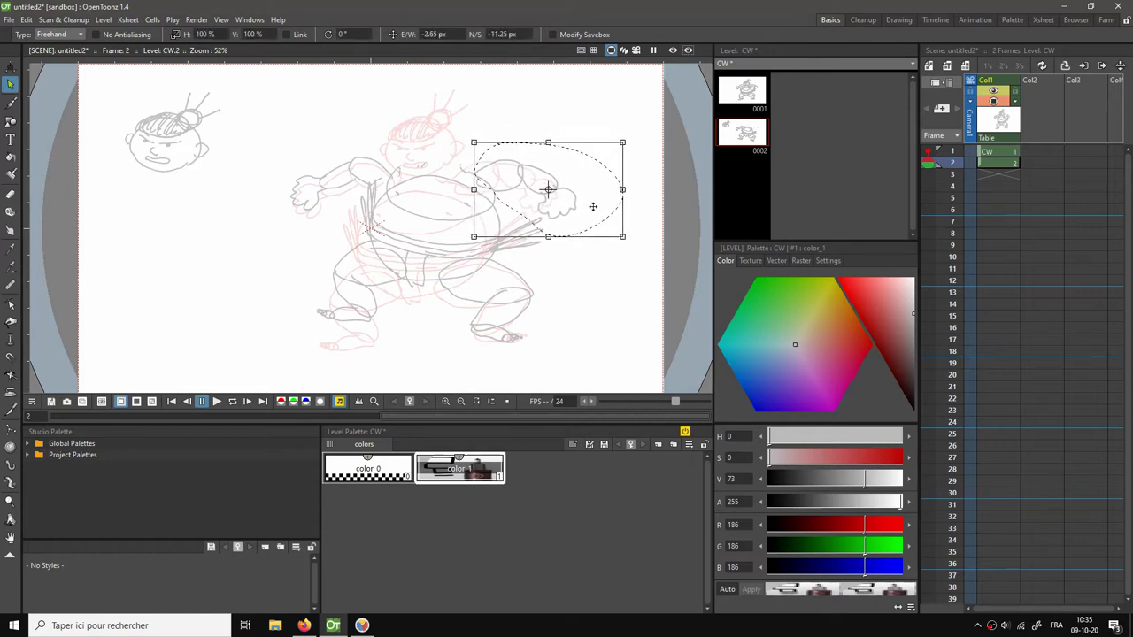
drag(627, 244, 576, 237)
click(652, 190)
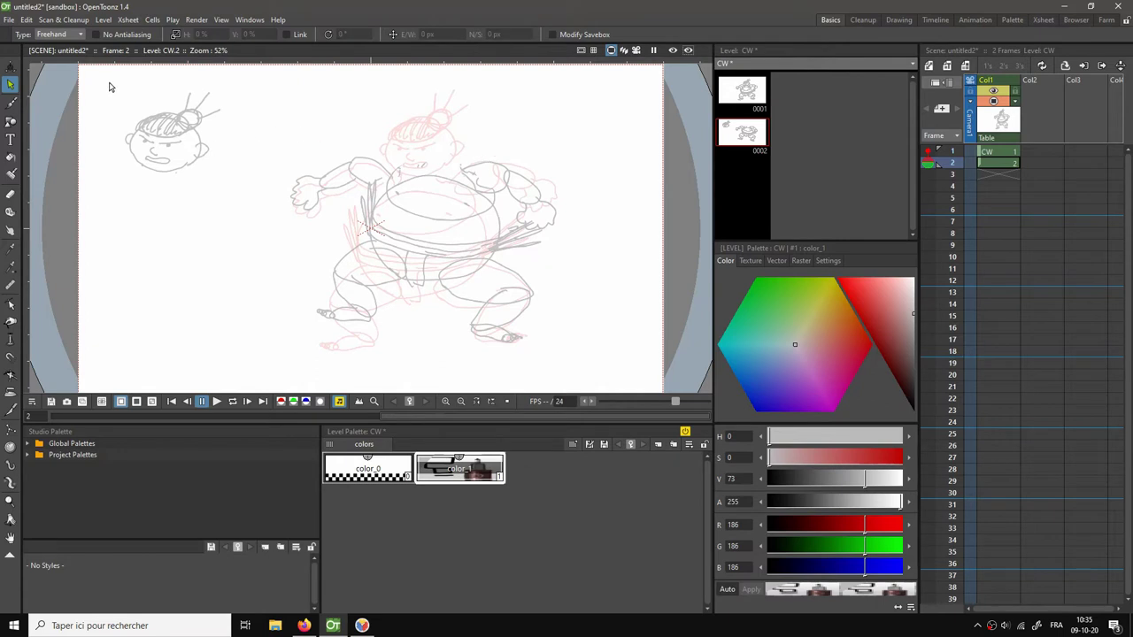
Lasso the detached head, move it back onto the shoulders and rotate it about 9.4°.
mouse_move(122, 86)
mouse_down()
mouse_move(257, 159)
mouse_move(210, 87)
mouse_move(124, 86)
mouse_up()
drag(183, 122, 464, 119)
drag(522, 204, 529, 185)
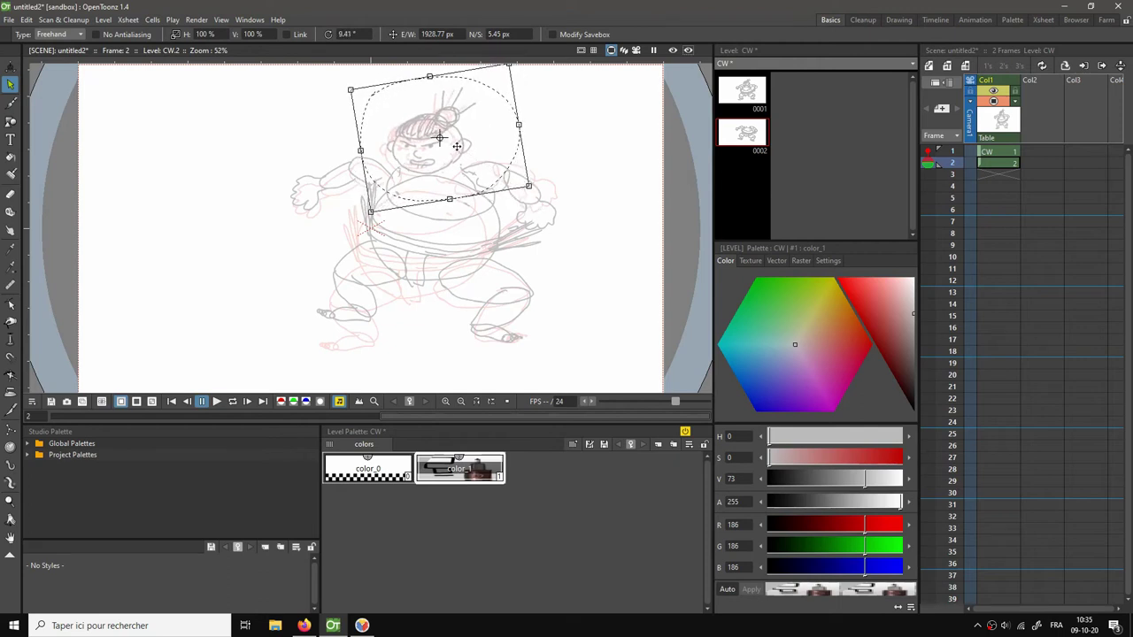
drag(457, 148, 468, 145)
click(584, 151)
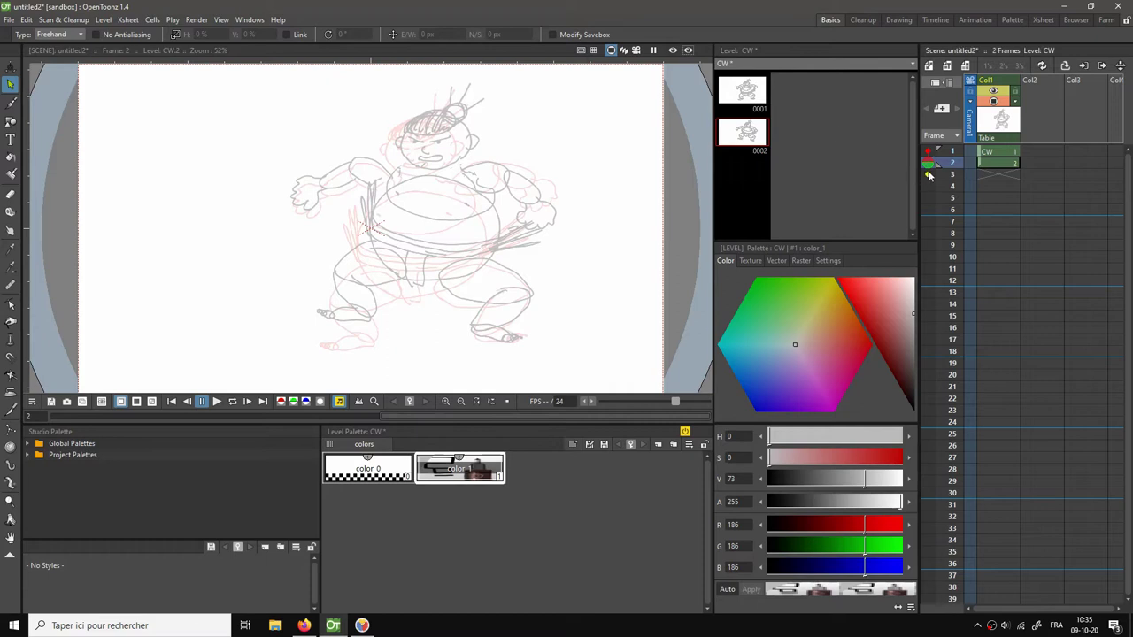
Set the playback rate to 5 FPS and loop the two-frame animation.
key(b)
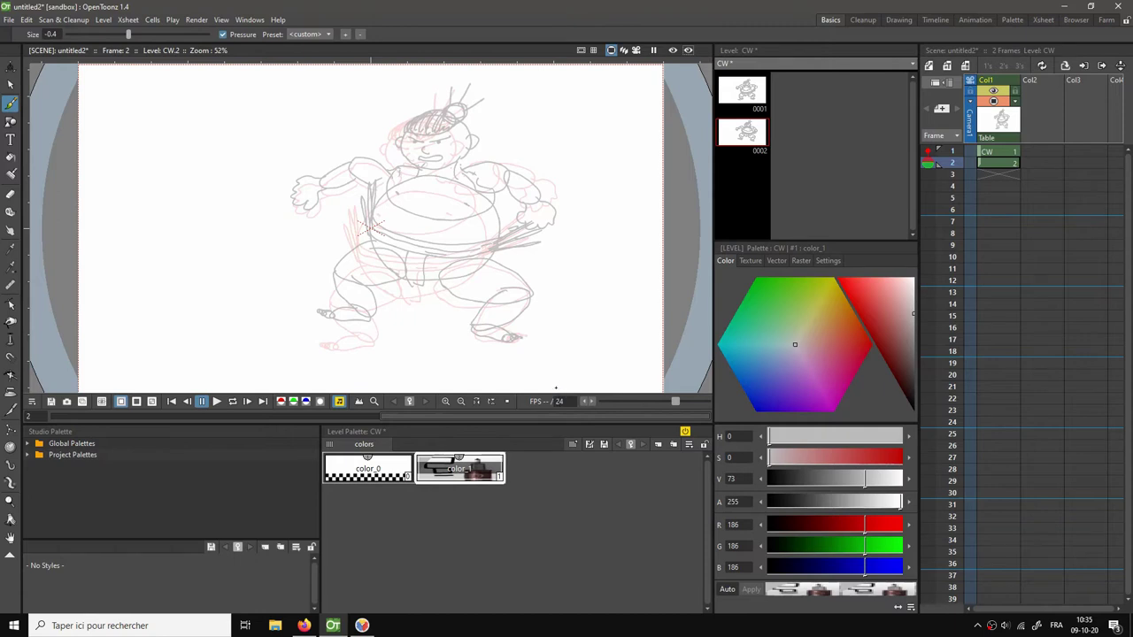
double_click(559, 401)
text(5)
key(Return)
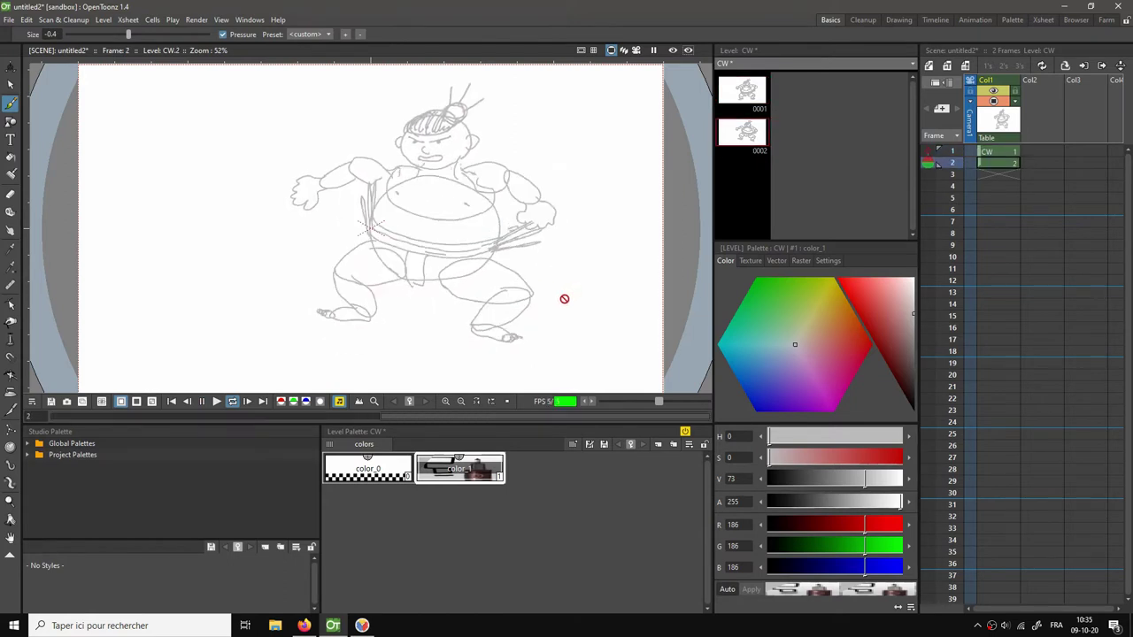
key(p)
Create a blank drawing of level CW at frame 3.
click(986, 176)
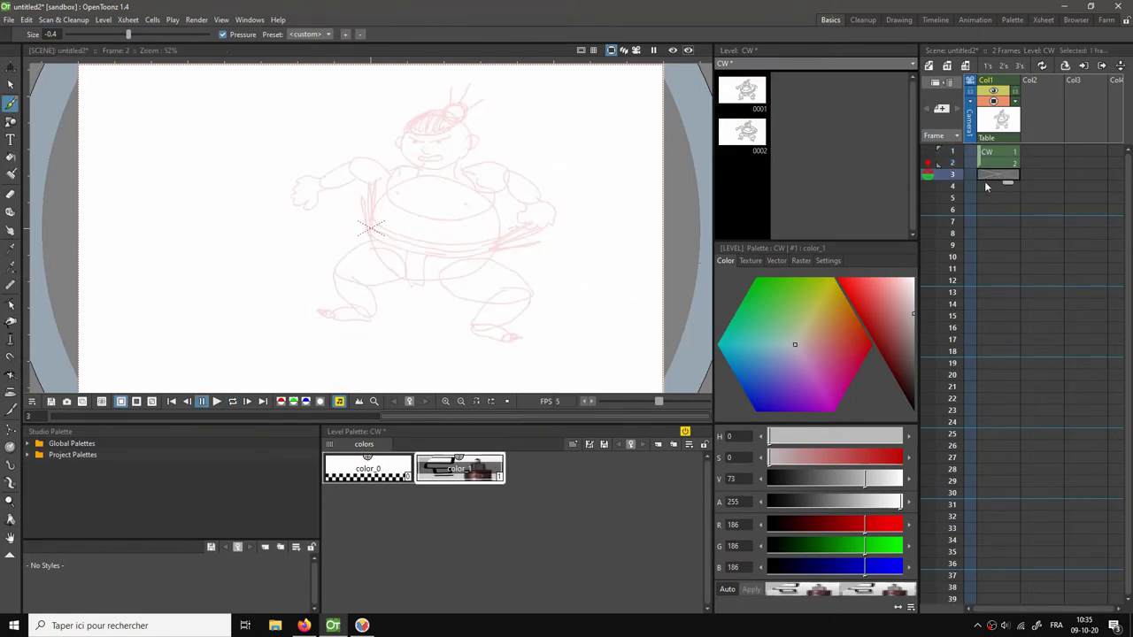
click(458, 237)
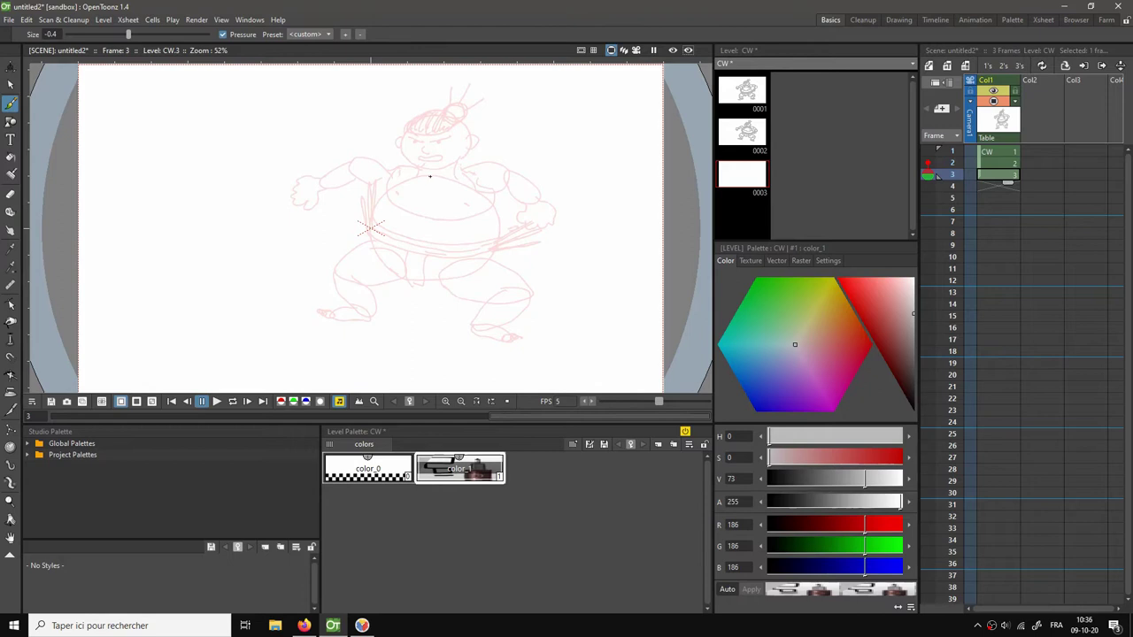
mouse_move(398, 167)
mouse_down()
mouse_move(386, 187)
mouse_move(404, 207)
mouse_up()
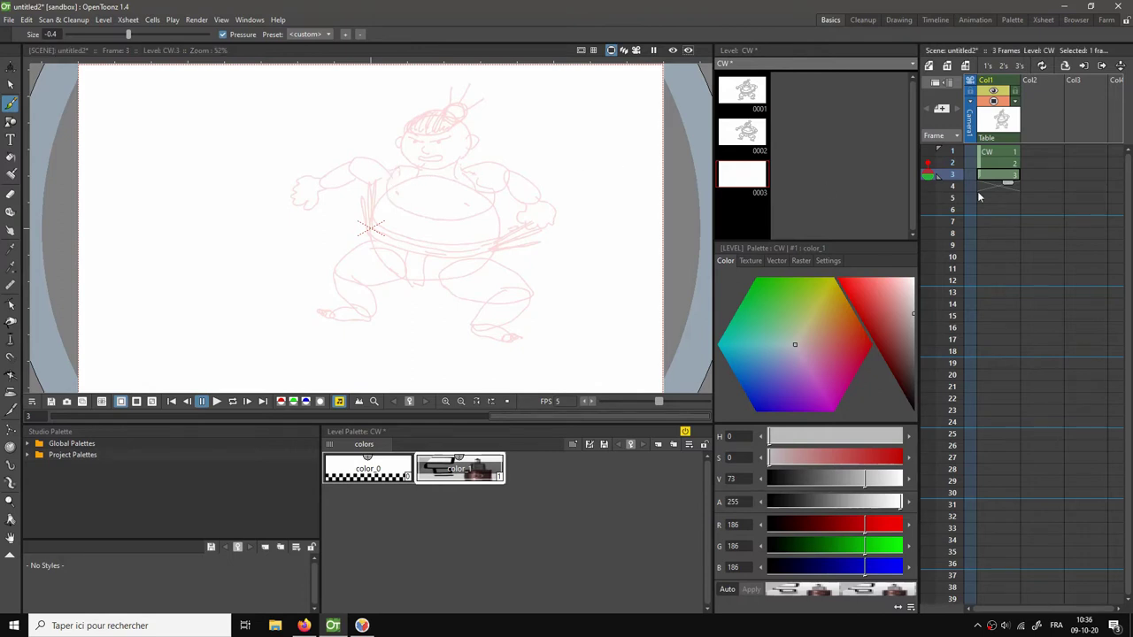
Lasso the whole sumo on frame 2 and copy it into the blank drawing on frame 3.
click(998, 163)
key(s)
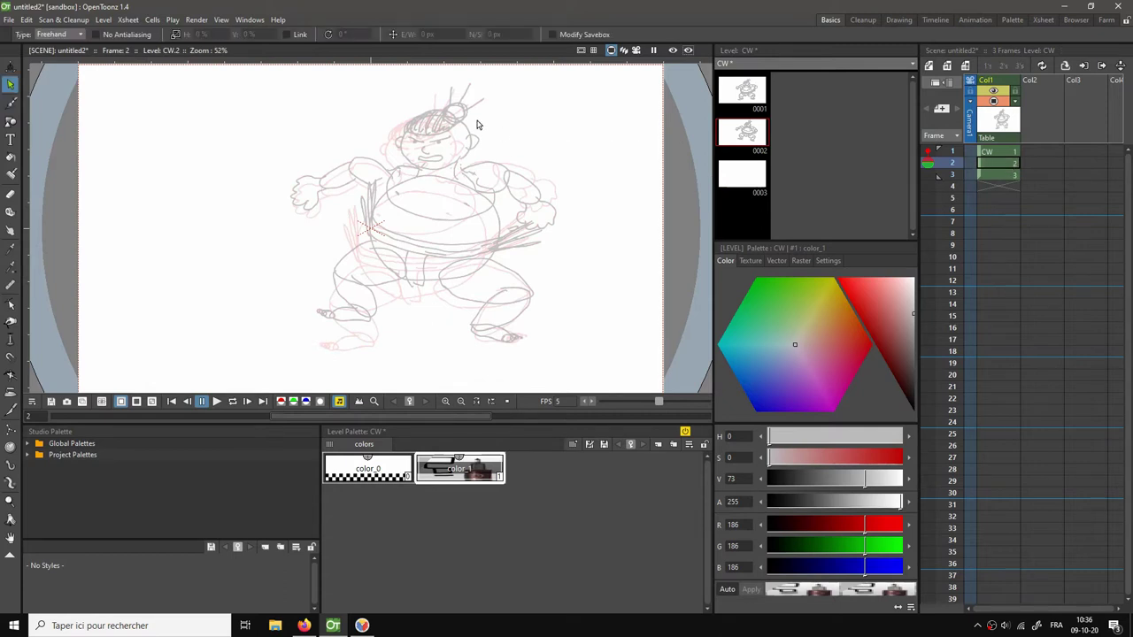
mouse_move(357, 78)
mouse_down()
mouse_move(291, 113)
mouse_move(273, 250)
mouse_move(334, 355)
mouse_move(489, 370)
mouse_move(606, 305)
mouse_move(587, 159)
mouse_move(498, 93)
mouse_move(356, 78)
mouse_up()
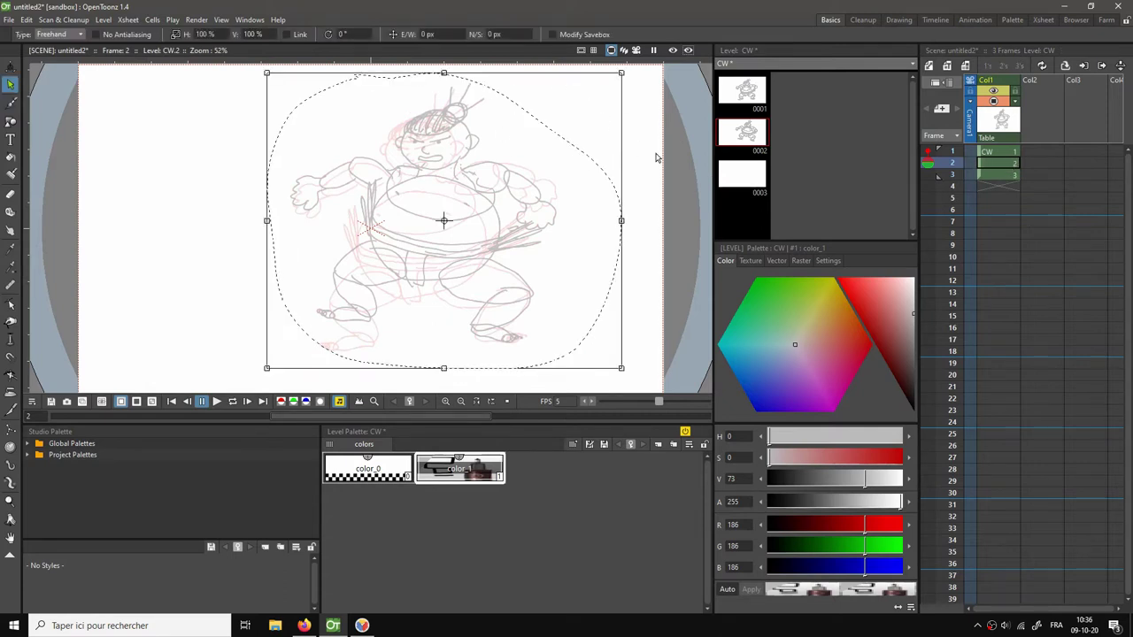
key(Down)
key(ctrl+v)
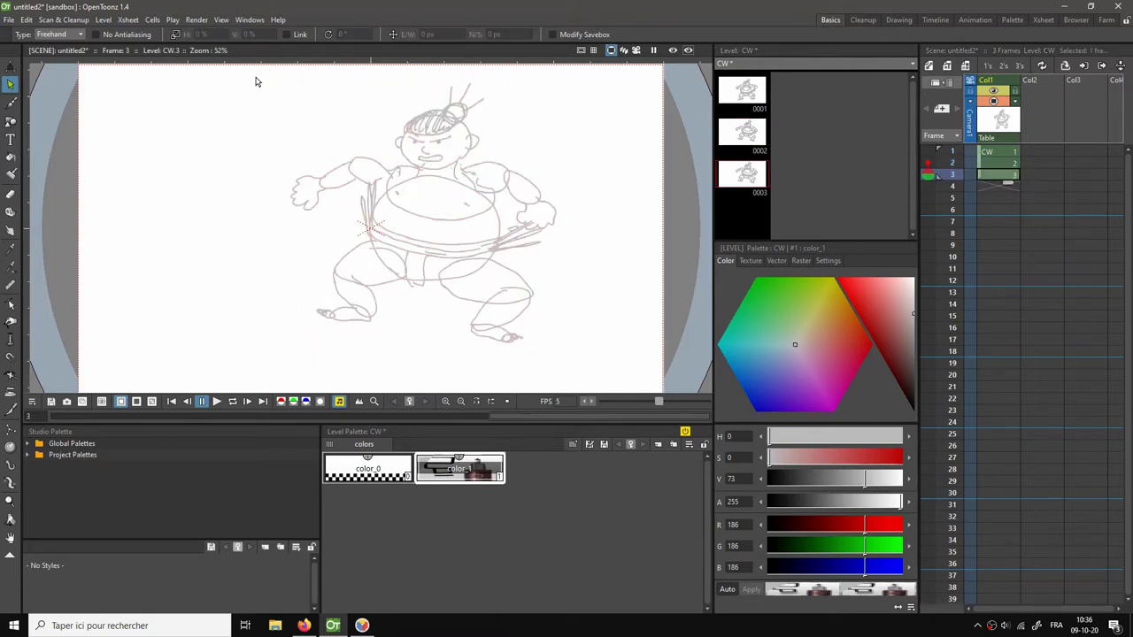
mouse_move(256, 79)
mouse_down()
mouse_move(345, 282)
mouse_move(255, 81)
mouse_up()
mouse_move(246, 127)
mouse_down()
mouse_move(224, 214)
mouse_move(303, 347)
mouse_move(465, 376)
mouse_move(610, 309)
mouse_move(583, 126)
mouse_move(395, 77)
mouse_move(249, 133)
mouse_up()
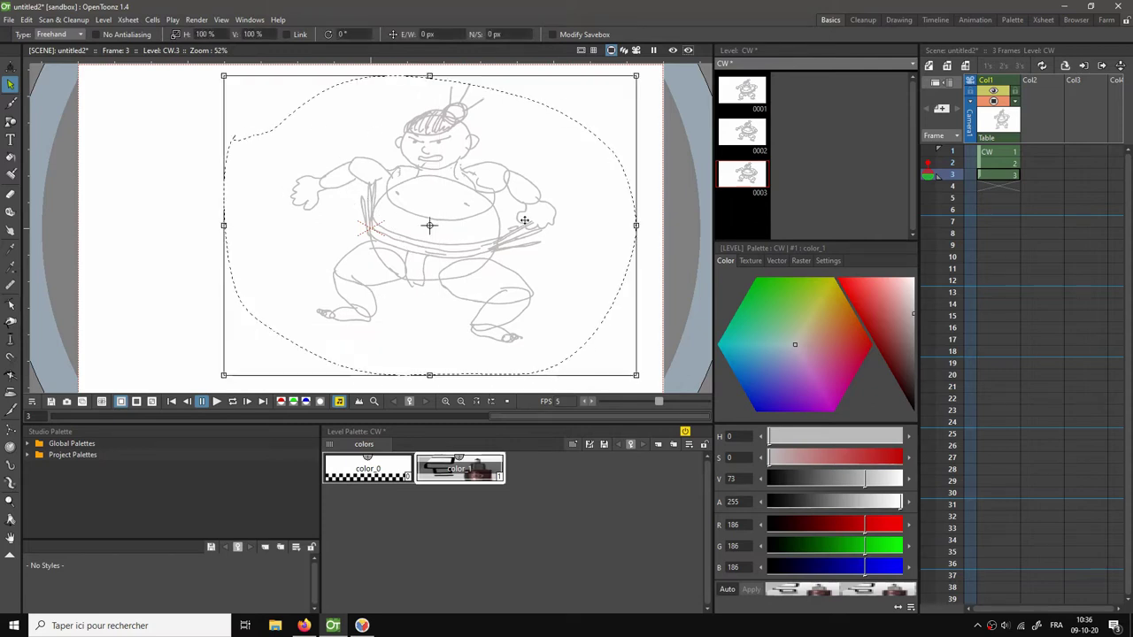
click(647, 381)
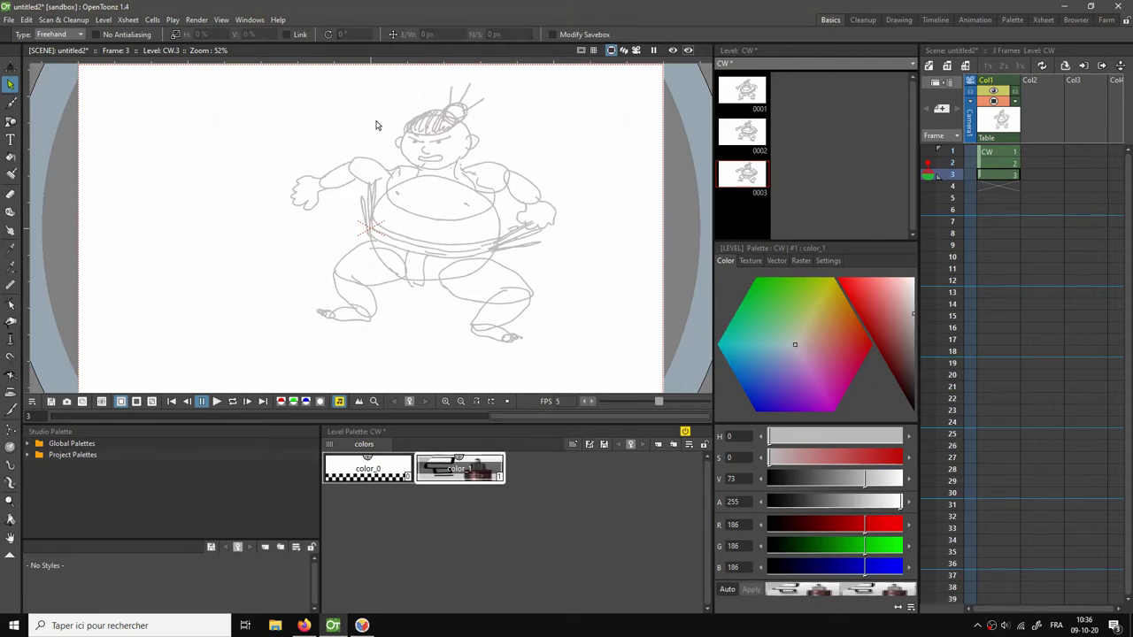
Lasso the frame 3 sumo, tilt it clockwise and reposition it so the standing foot stays near its frame 2 place.
mouse_move(316, 82)
mouse_down()
mouse_move(244, 258)
mouse_move(382, 365)
mouse_move(521, 372)
mouse_move(602, 229)
mouse_move(517, 91)
mouse_move(318, 83)
mouse_up()
drag(607, 381, 559, 342)
drag(539, 304, 548, 286)
drag(599, 377, 591, 385)
drag(559, 315, 567, 324)
click(632, 323)
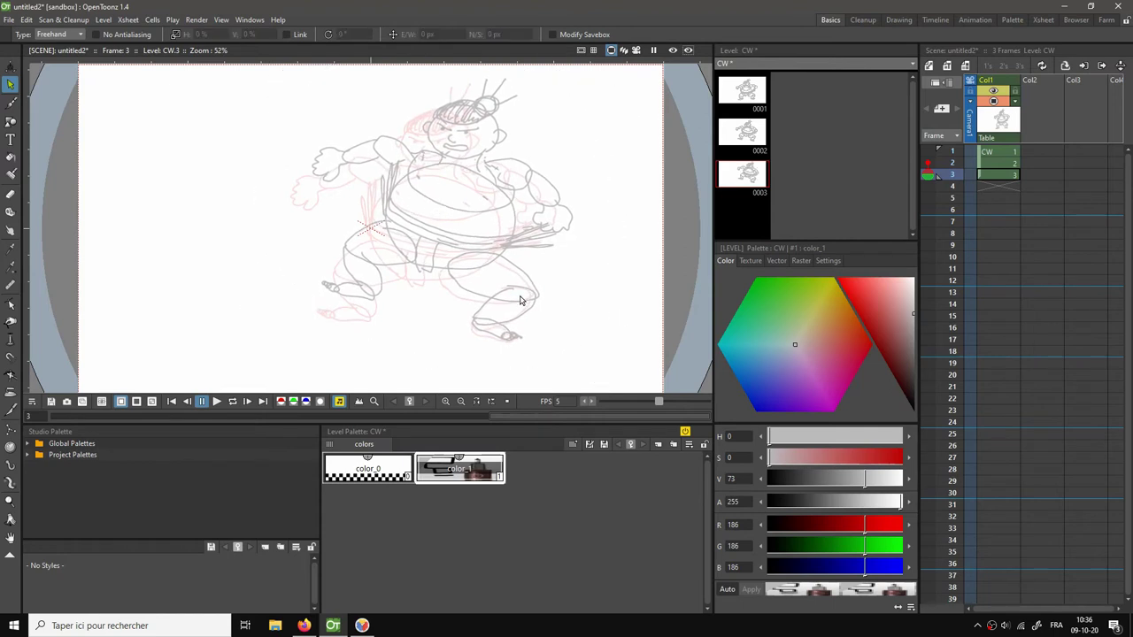
Erase and redraw the standing foot on frame 3 and touch up the face with the brush.
key(a)
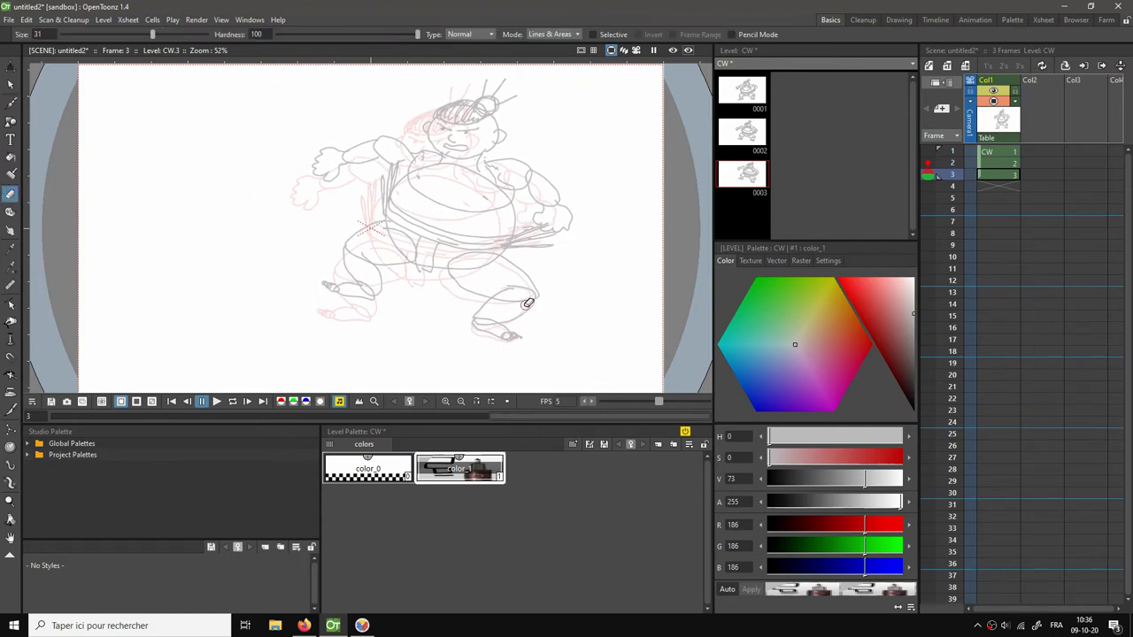
mouse_move(502, 332)
mouse_down()
mouse_move(517, 336)
mouse_move(507, 328)
mouse_up()
key(b)
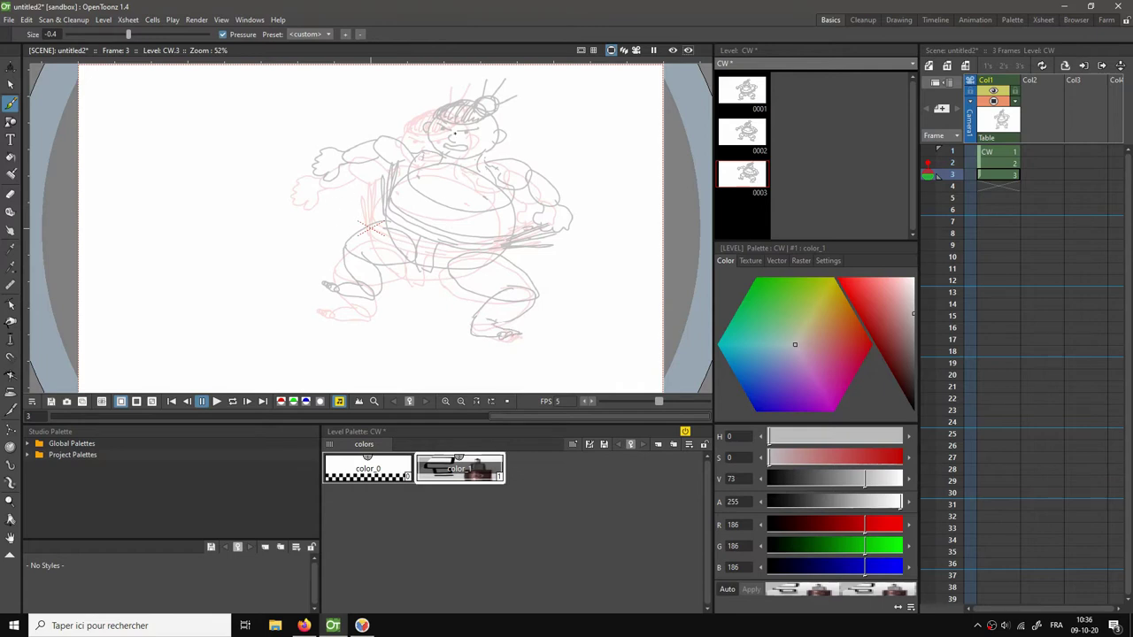
drag(449, 139, 467, 144)
Loop the three-frame animation to check the sumo's motion and stop the playback.
key(l)
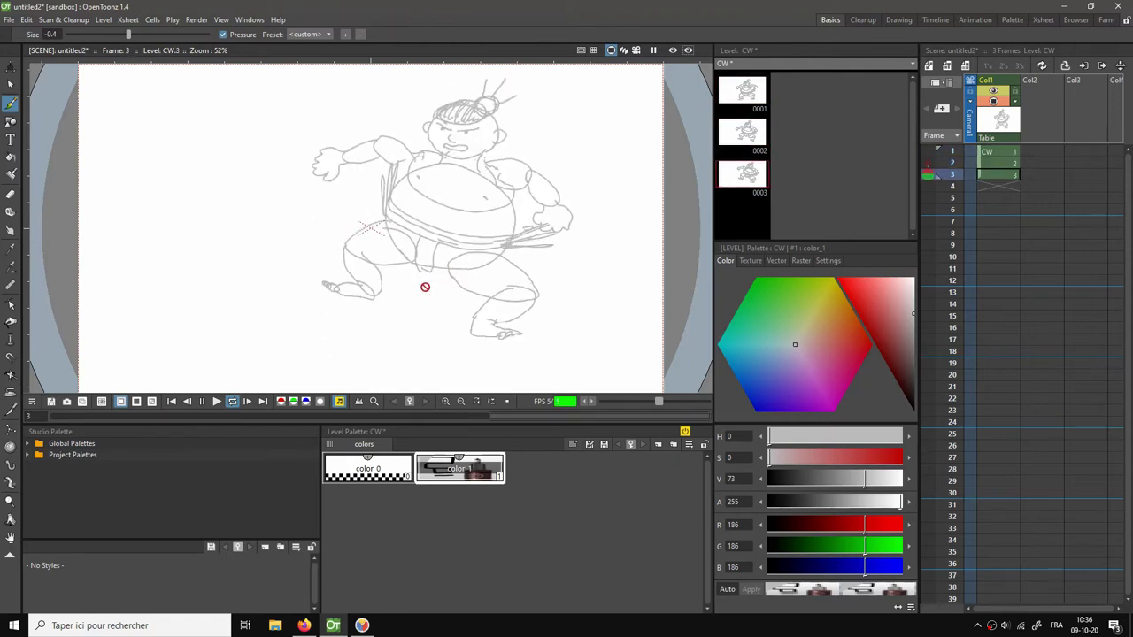
key(shift+p)
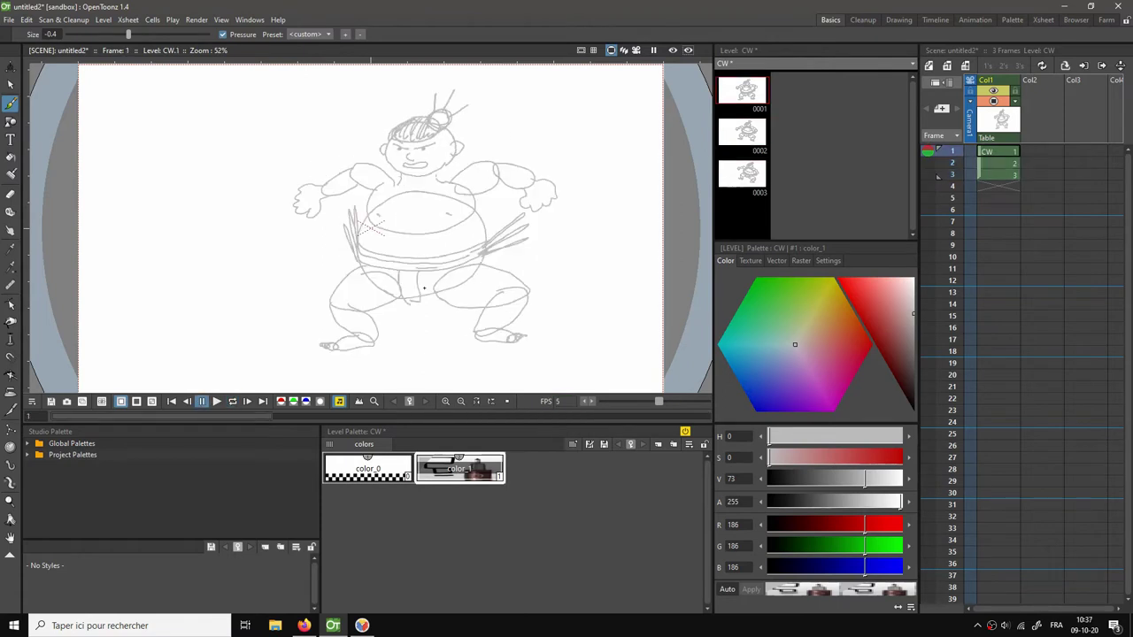
key(l)
key(shift+p)
Lasso the whole sumo on frame 2 and delete it.
click(982, 158)
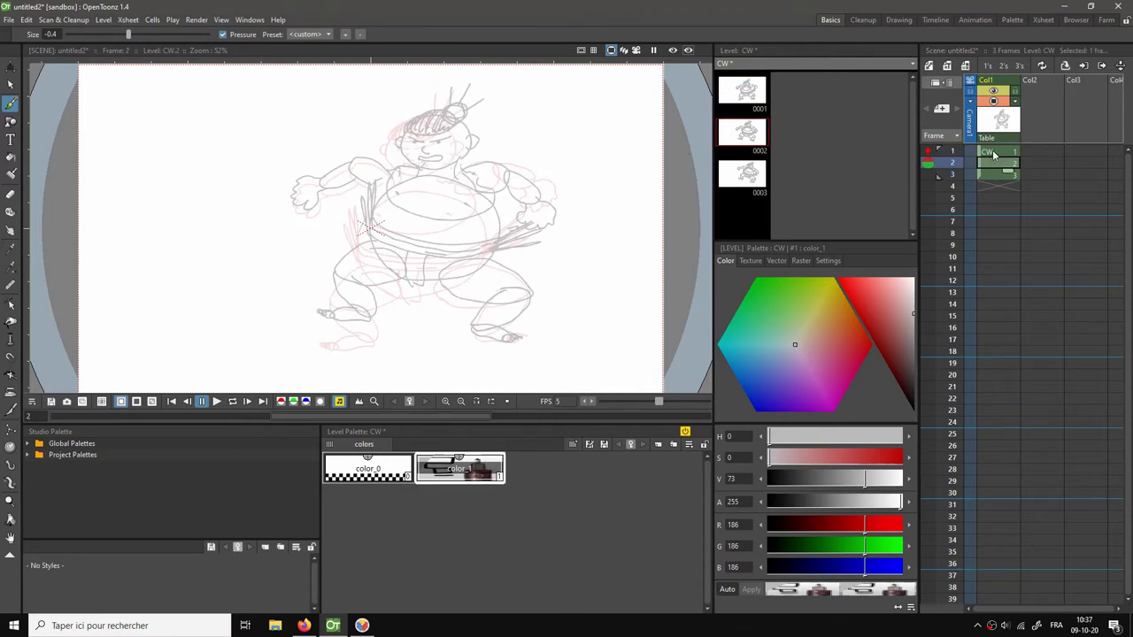
click(995, 166)
key(s)
mouse_move(248, 75)
mouse_down()
mouse_move(355, 264)
mouse_move(412, 305)
mouse_up()
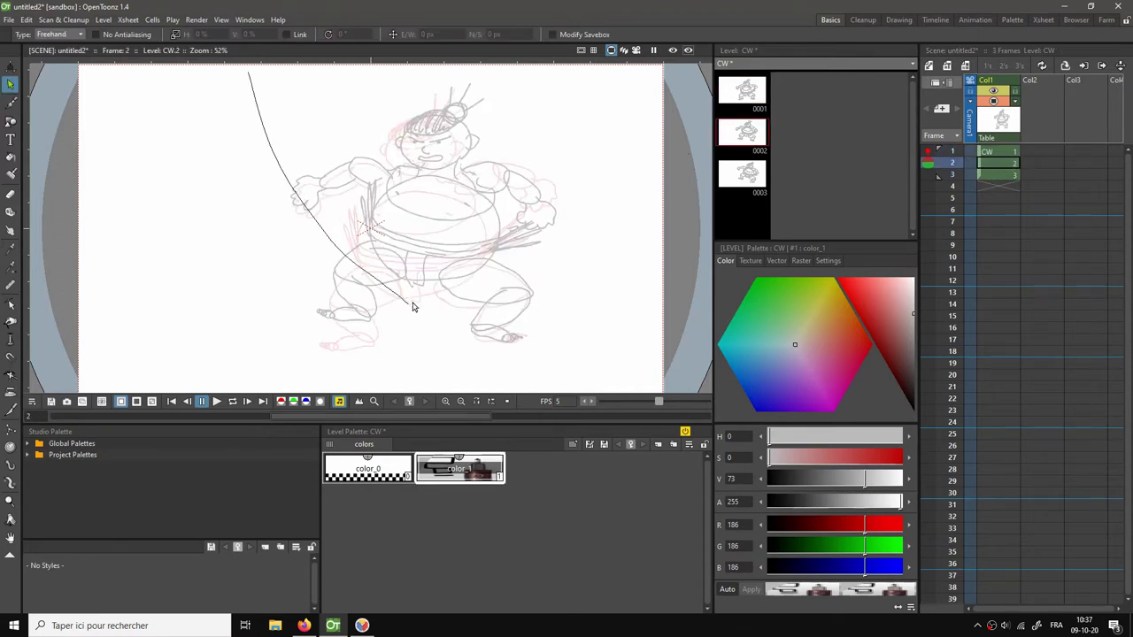
mouse_move(202, 123)
mouse_down()
mouse_move(221, 299)
mouse_move(346, 370)
mouse_move(514, 363)
mouse_move(641, 239)
mouse_move(540, 99)
mouse_move(364, 75)
mouse_move(246, 116)
mouse_up()
key(Delete)
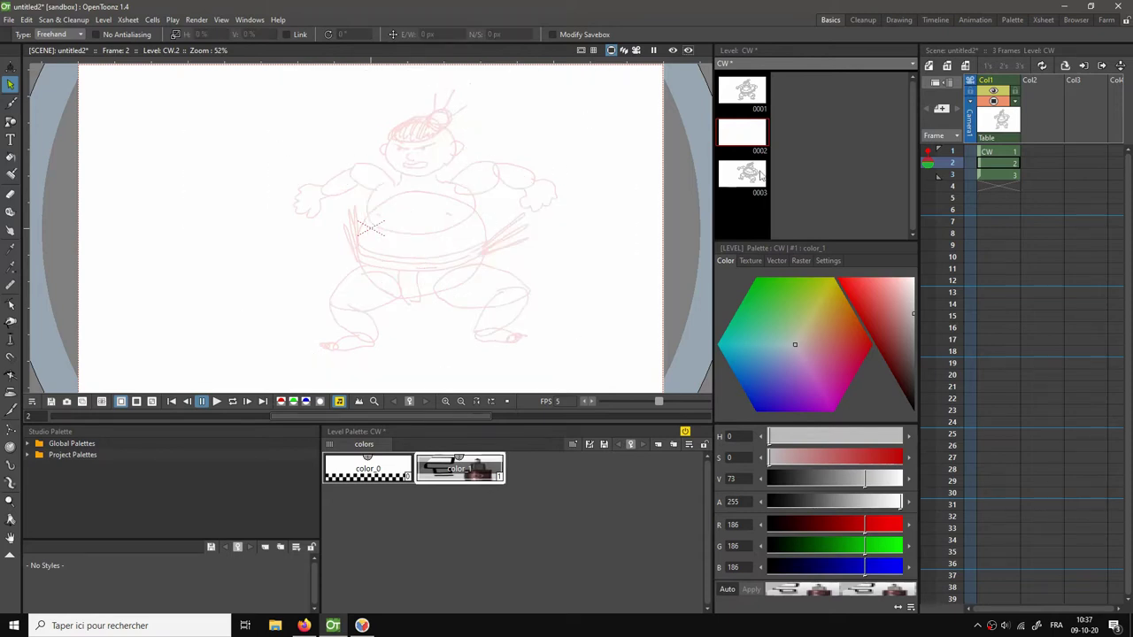
Lasso the whole sumo on frame 3 and delete it.
click(993, 172)
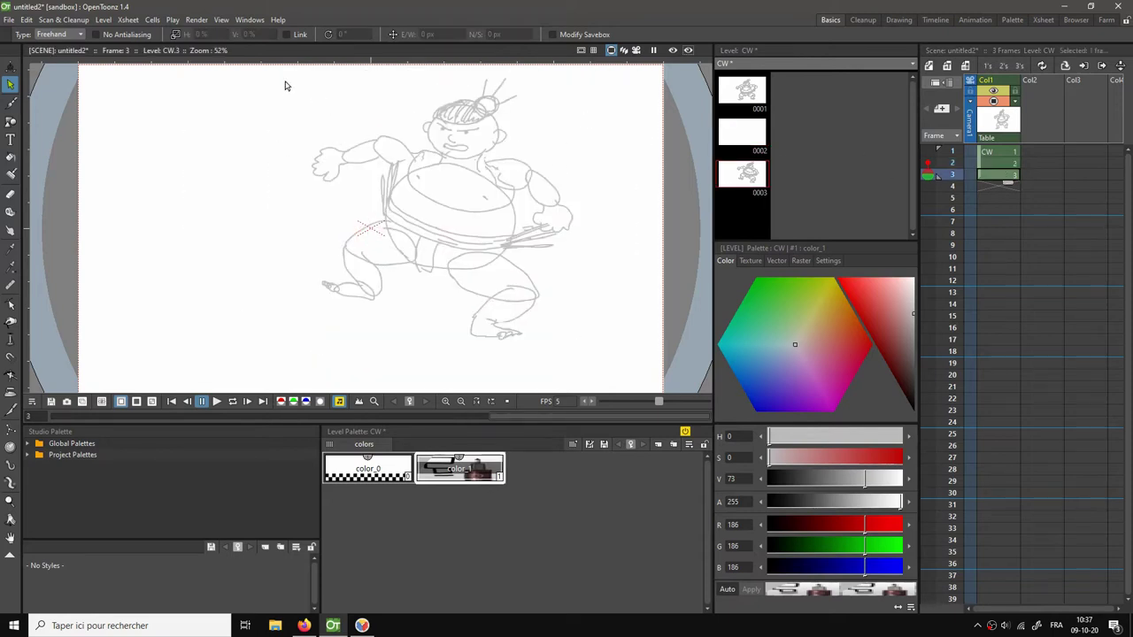
mouse_move(294, 84)
mouse_down()
mouse_move(303, 308)
mouse_move(443, 363)
mouse_move(592, 342)
mouse_move(602, 147)
mouse_move(476, 73)
mouse_move(349, 68)
mouse_move(298, 84)
mouse_up()
key(Delete)
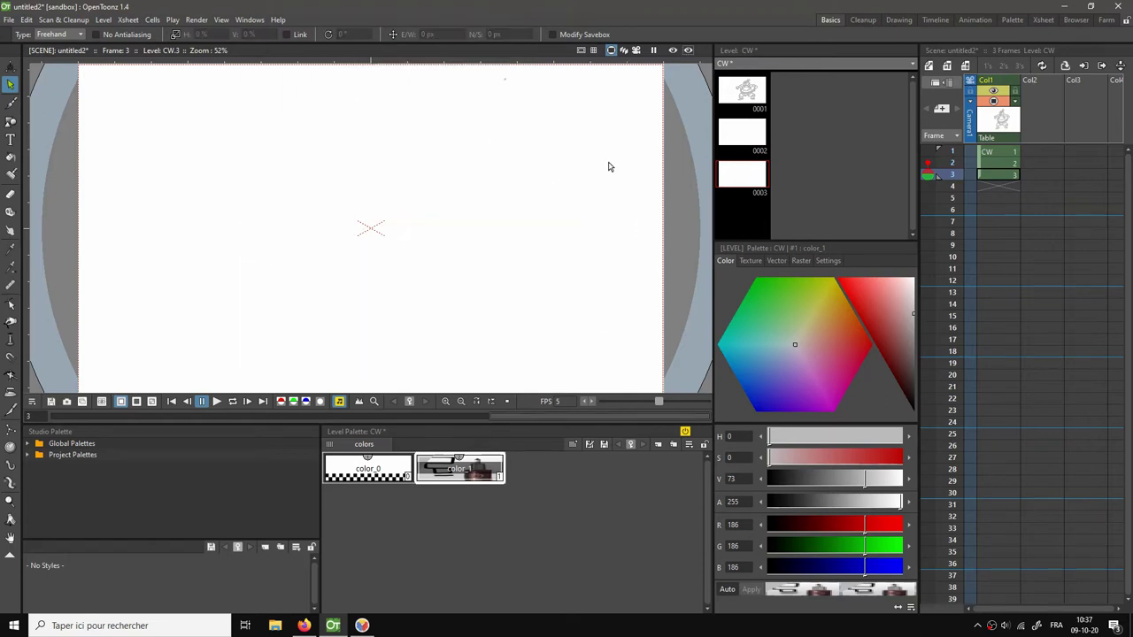
Draw the raised, bent leg with its foot and the rounded belly on frame 2 over the frame 1 onion skin.
click(993, 152)
click(994, 163)
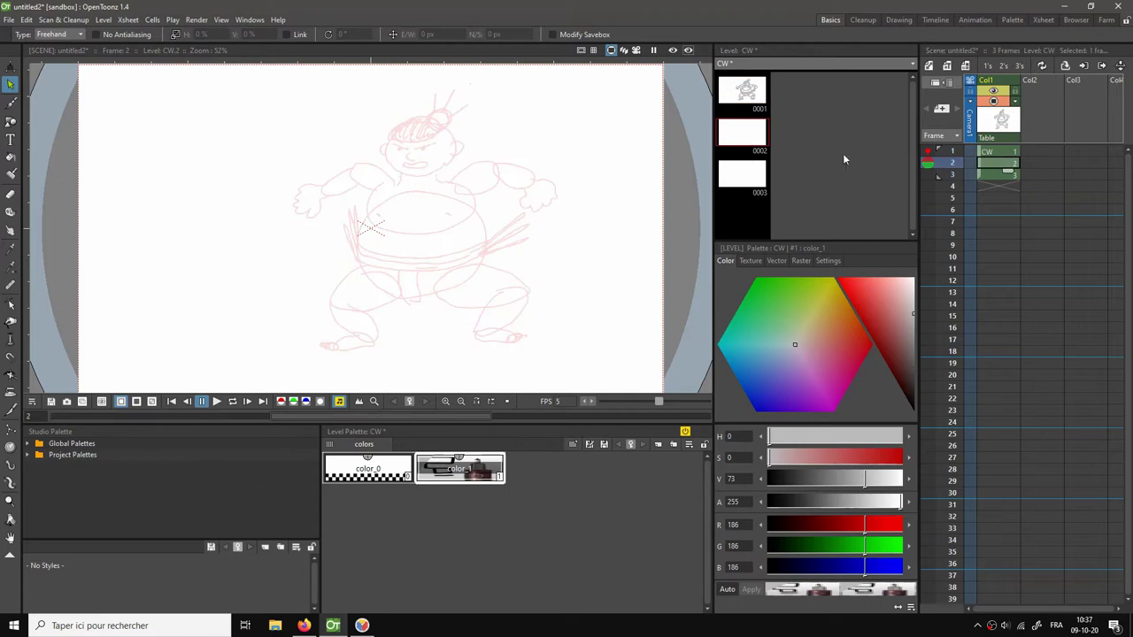
key(b)
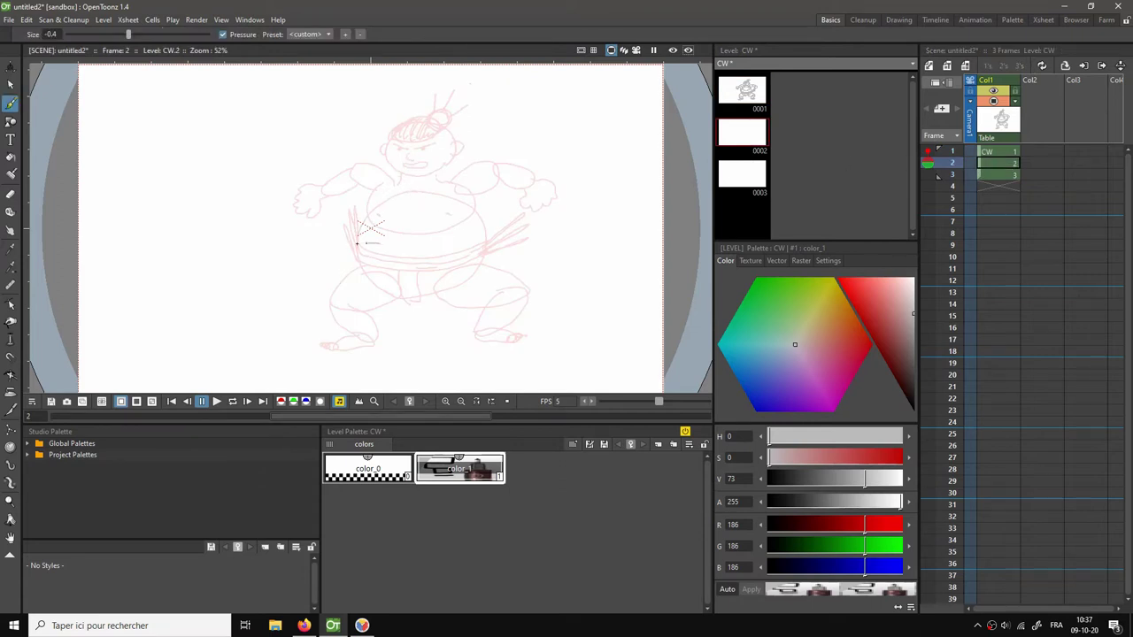
mouse_move(301, 294)
mouse_down()
mouse_move(290, 302)
mouse_move(324, 308)
mouse_move(351, 275)
mouse_up()
mouse_move(401, 189)
mouse_down()
mouse_move(368, 206)
mouse_move(358, 269)
mouse_move(402, 292)
mouse_move(455, 285)
mouse_move(488, 243)
mouse_move(489, 222)
mouse_up()
key(ctrl+z)
mouse_move(403, 172)
mouse_down()
mouse_move(369, 217)
mouse_move(377, 274)
mouse_move(433, 284)
mouse_move(481, 254)
mouse_move(489, 220)
mouse_move(476, 185)
mouse_move(433, 175)
mouse_move(388, 175)
mouse_up()
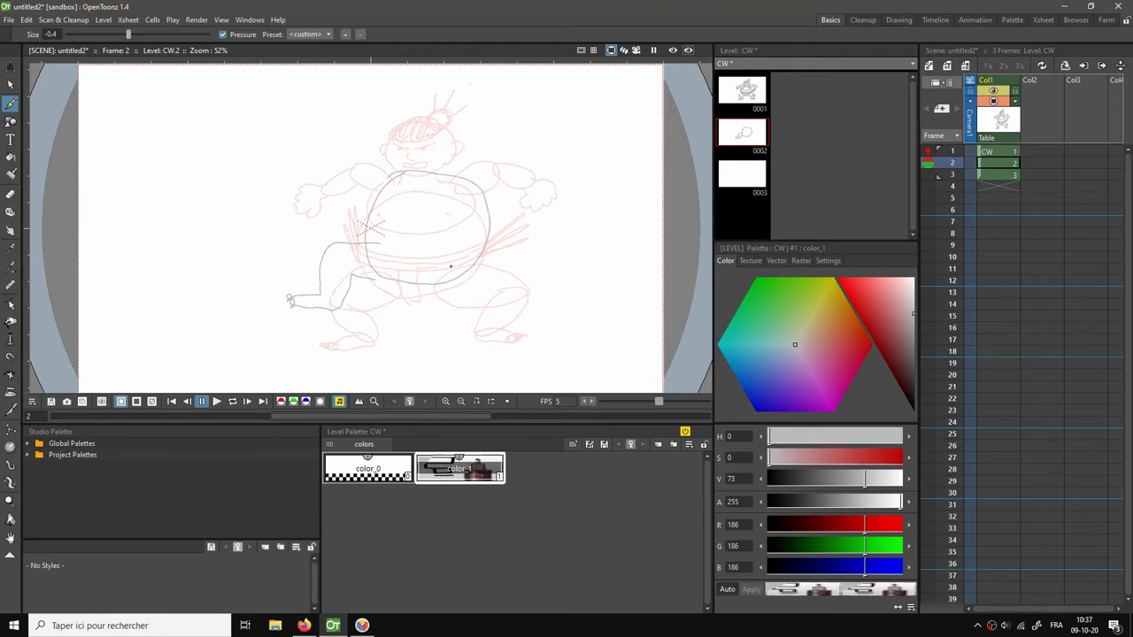
Draw the standing leg with its planted foot and add the belt band across the lower belly on frame 2.
mouse_move(455, 256)
mouse_down()
mouse_move(490, 307)
mouse_move(515, 303)
mouse_move(509, 263)
mouse_move(478, 247)
mouse_move(451, 256)
mouse_up()
mouse_move(486, 304)
mouse_down()
mouse_move(468, 337)
mouse_move(525, 336)
mouse_move(501, 325)
mouse_move(524, 309)
mouse_move(517, 289)
mouse_move(488, 292)
mouse_up()
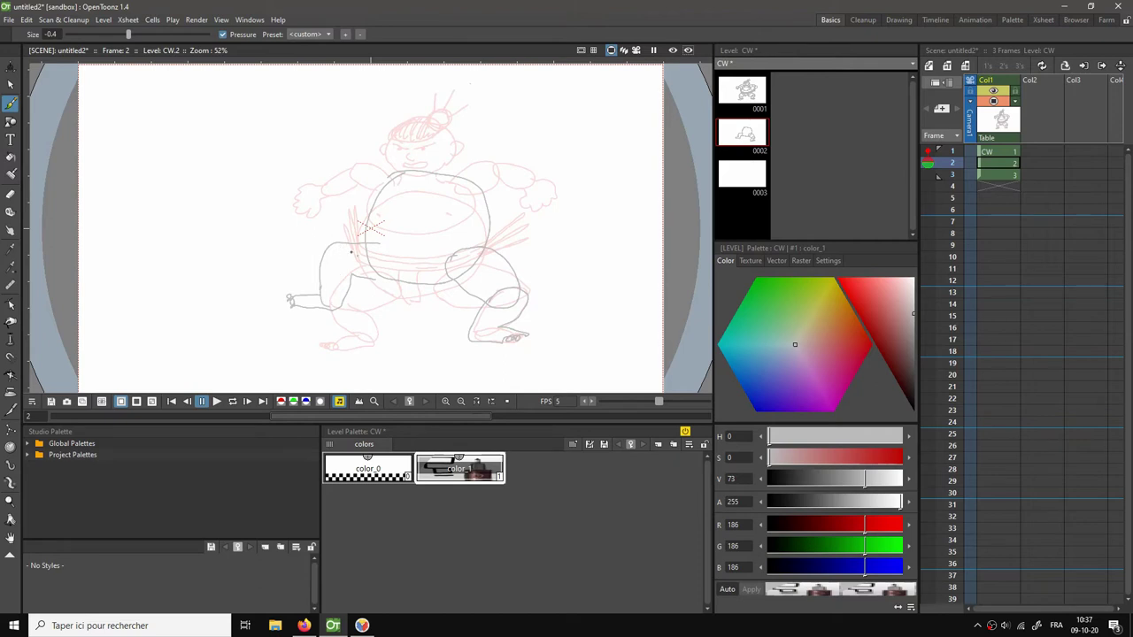
mouse_move(351, 252)
mouse_down()
mouse_move(361, 277)
mouse_move(369, 245)
mouse_move(482, 231)
mouse_up()
mouse_move(367, 219)
mouse_down()
mouse_move(449, 232)
mouse_move(488, 225)
mouse_move(485, 236)
mouse_move(403, 249)
mouse_up()
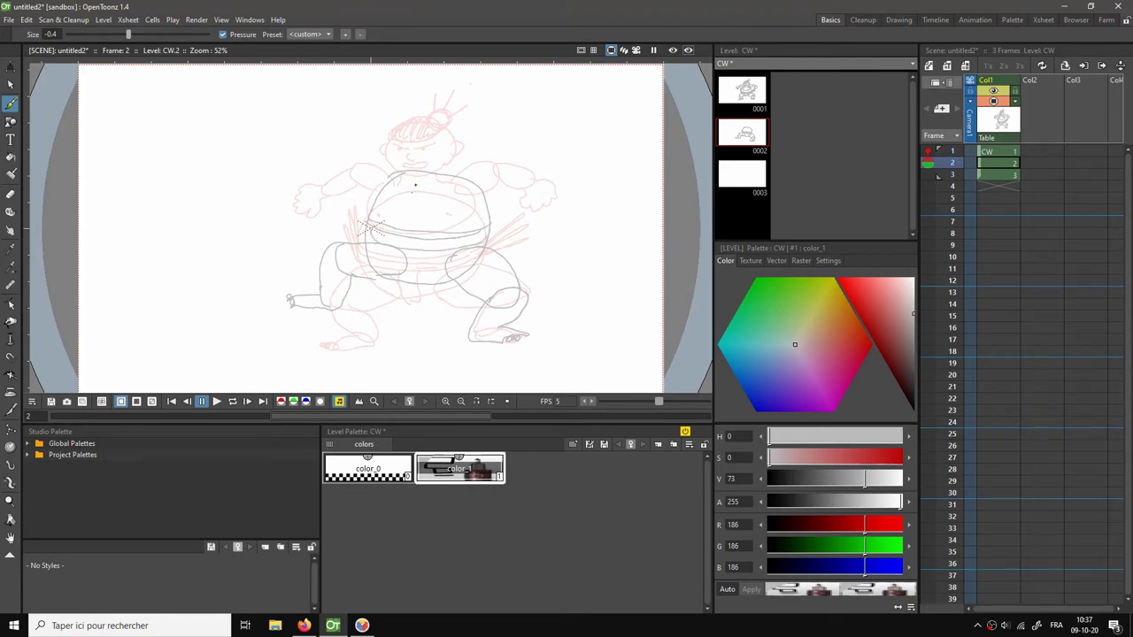
Draw the sumo's upper body on frame 2, with the chest, both spread arms with hands, and the scowling head with shaded hair and bun.
mouse_move(409, 159)
mouse_down()
mouse_move(382, 189)
mouse_move(457, 201)
mouse_move(485, 190)
mouse_move(471, 166)
mouse_move(403, 160)
mouse_up()
mouse_move(422, 163)
mouse_down()
mouse_move(471, 121)
mouse_move(481, 158)
mouse_move(418, 126)
mouse_move(464, 119)
mouse_move(478, 159)
mouse_move(444, 172)
mouse_move(514, 159)
mouse_move(486, 187)
mouse_move(523, 161)
mouse_move(534, 217)
mouse_move(565, 208)
mouse_move(544, 177)
mouse_up()
key(ctrl+z)
mouse_move(385, 169)
mouse_down()
mouse_move(364, 141)
mouse_move(398, 155)
mouse_move(365, 158)
mouse_move(348, 145)
mouse_move(352, 163)
mouse_move(344, 151)
mouse_move(325, 177)
mouse_move(309, 175)
mouse_move(306, 154)
mouse_move(335, 148)
mouse_up()
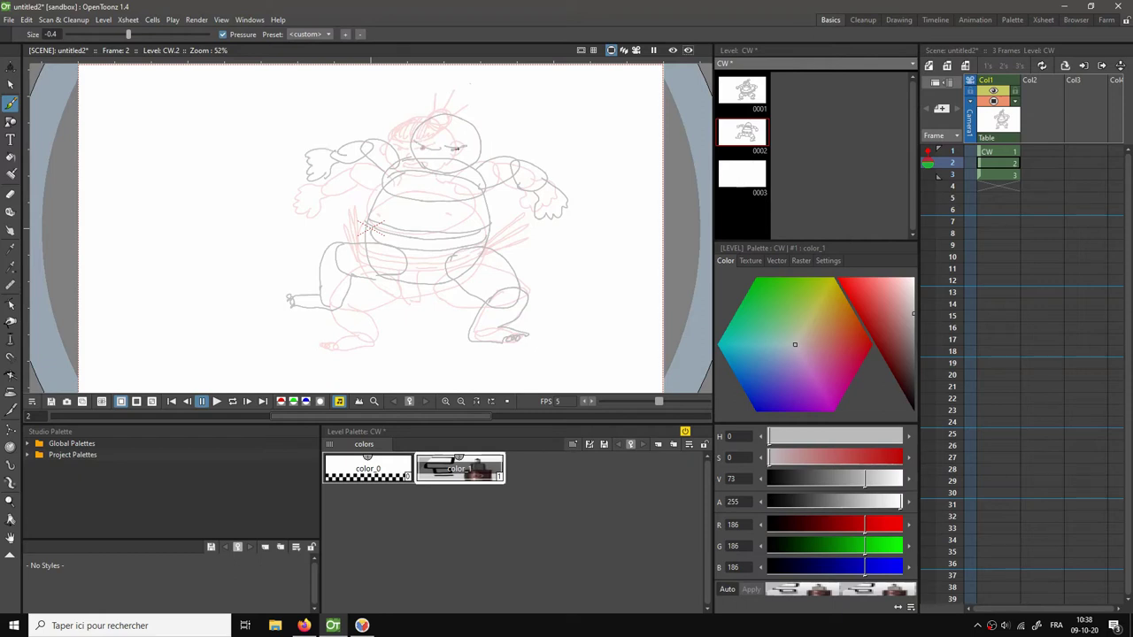
drag(412, 131, 419, 145)
mouse_move(432, 116)
mouse_down()
mouse_move(454, 133)
mouse_move(483, 120)
mouse_move(469, 105)
mouse_move(477, 117)
mouse_move(475, 92)
mouse_move(493, 89)
mouse_move(507, 112)
mouse_up()
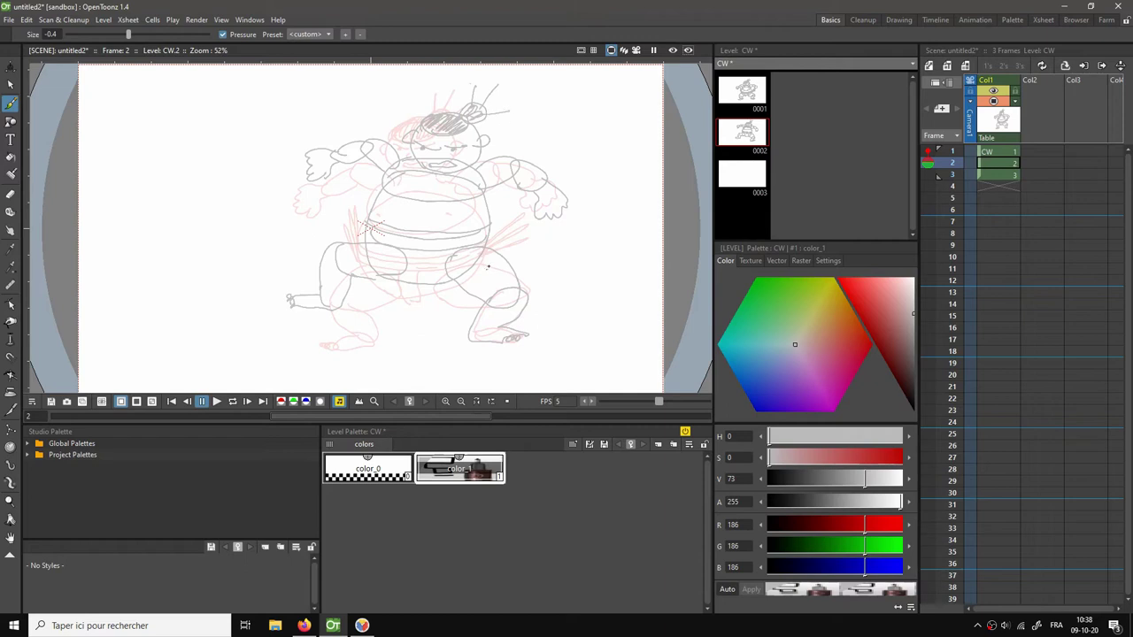
Draw the pointed belt strands sticking out at both sides of the waist on frame 2, and play the animation in a loop.
mouse_move(488, 231)
mouse_down()
mouse_move(536, 198)
mouse_move(521, 191)
mouse_up()
drag(489, 237, 529, 216)
drag(365, 234, 360, 172)
drag(368, 211, 366, 169)
key(l)
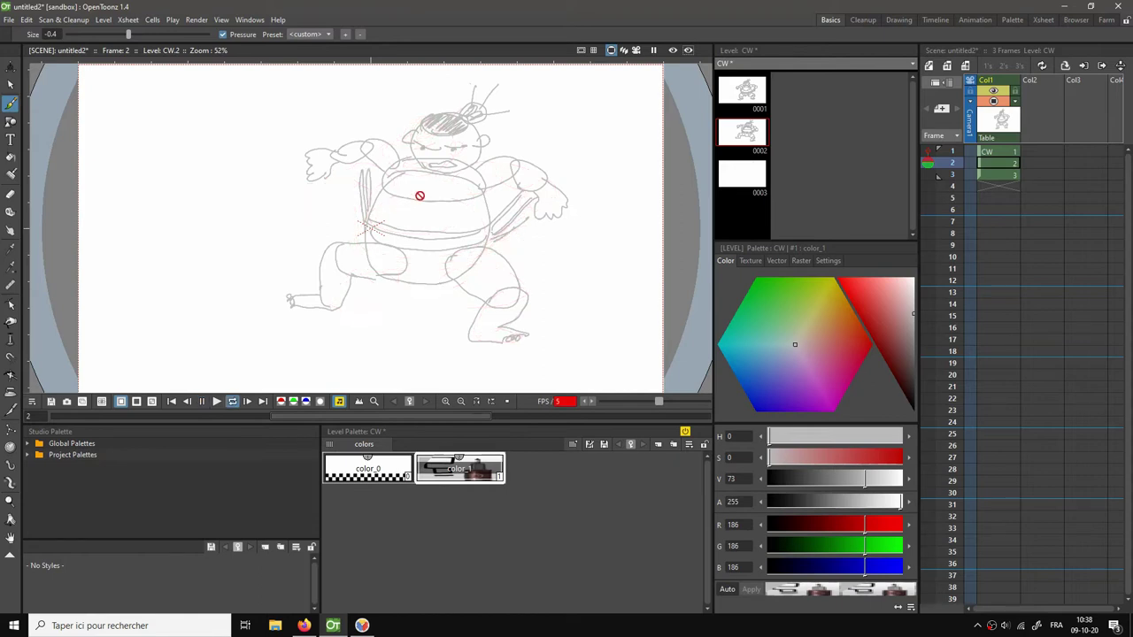
key(l)
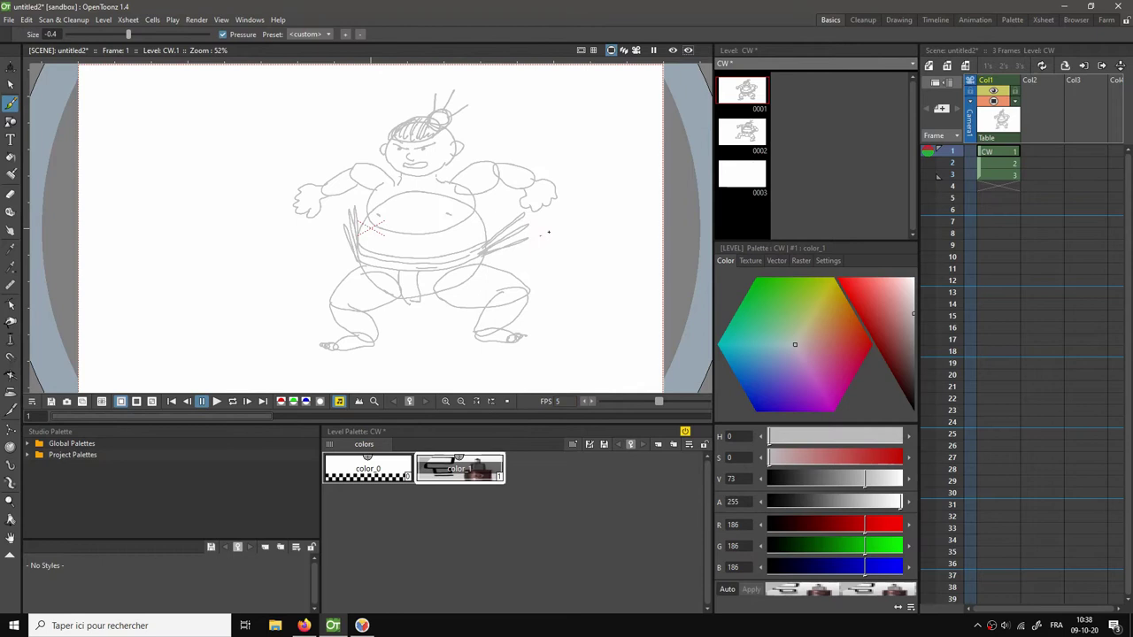
Draw the round belly, planted leg, raised outstretched leg and belt with hanging front flap on frame 3 over the frame 2 onion skin.
click(983, 163)
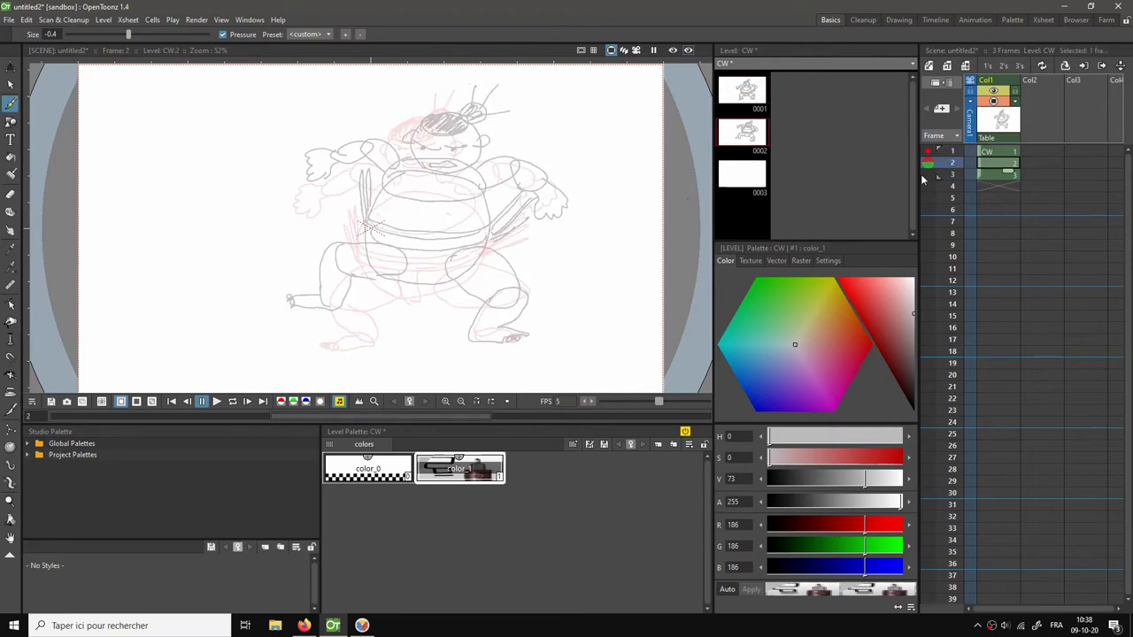
click(997, 175)
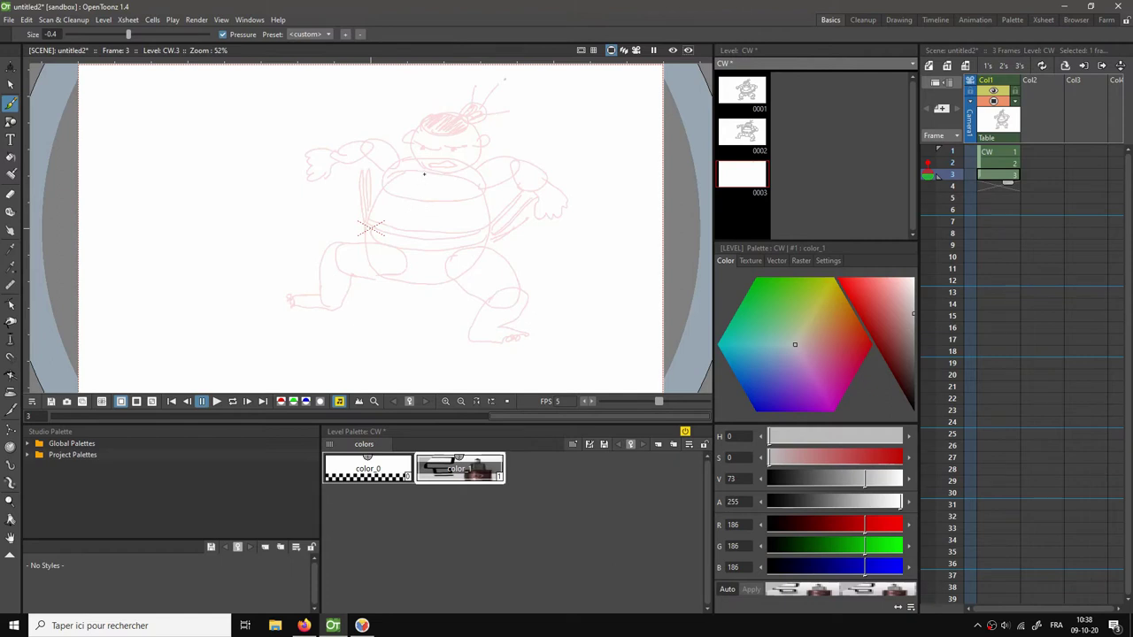
mouse_move(406, 176)
mouse_down()
mouse_move(376, 225)
mouse_move(383, 248)
mouse_move(403, 267)
mouse_move(465, 263)
mouse_move(492, 234)
mouse_move(499, 193)
mouse_move(481, 168)
mouse_move(406, 162)
mouse_move(377, 192)
mouse_move(371, 228)
mouse_move(387, 255)
mouse_move(418, 262)
mouse_move(478, 251)
mouse_move(492, 221)
mouse_move(486, 184)
mouse_move(436, 154)
mouse_up()
key(ctrl+z)
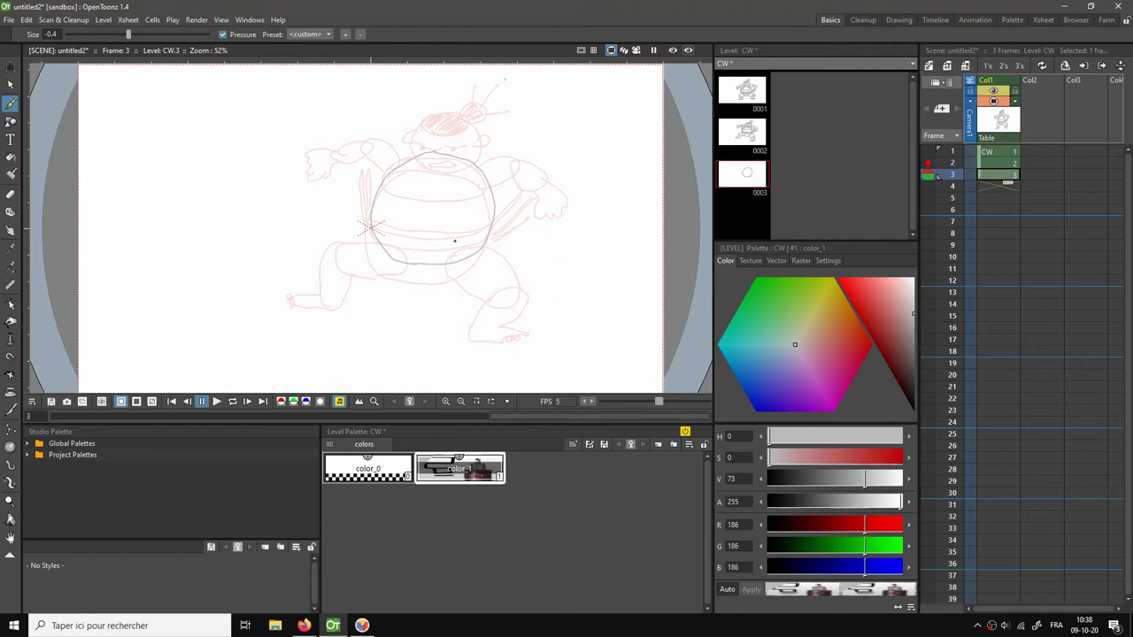
mouse_move(462, 276)
mouse_down()
mouse_move(497, 286)
mouse_move(487, 235)
mouse_move(457, 233)
mouse_up()
mouse_move(480, 280)
mouse_down()
mouse_move(469, 339)
mouse_move(498, 289)
mouse_up()
drag(492, 340, 533, 334)
drag(499, 337, 496, 325)
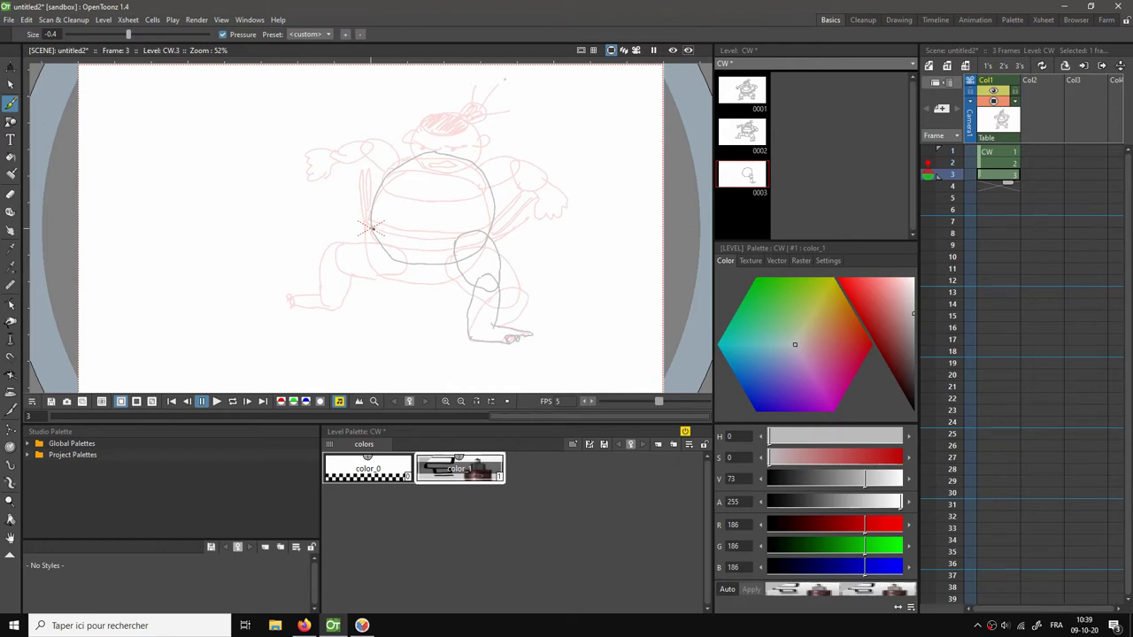
mouse_move(335, 227)
mouse_down()
mouse_move(312, 264)
mouse_move(276, 260)
mouse_move(381, 260)
mouse_up()
mouse_move(375, 200)
mouse_down()
mouse_move(496, 217)
mouse_move(389, 225)
mouse_move(406, 269)
mouse_move(427, 239)
mouse_up()
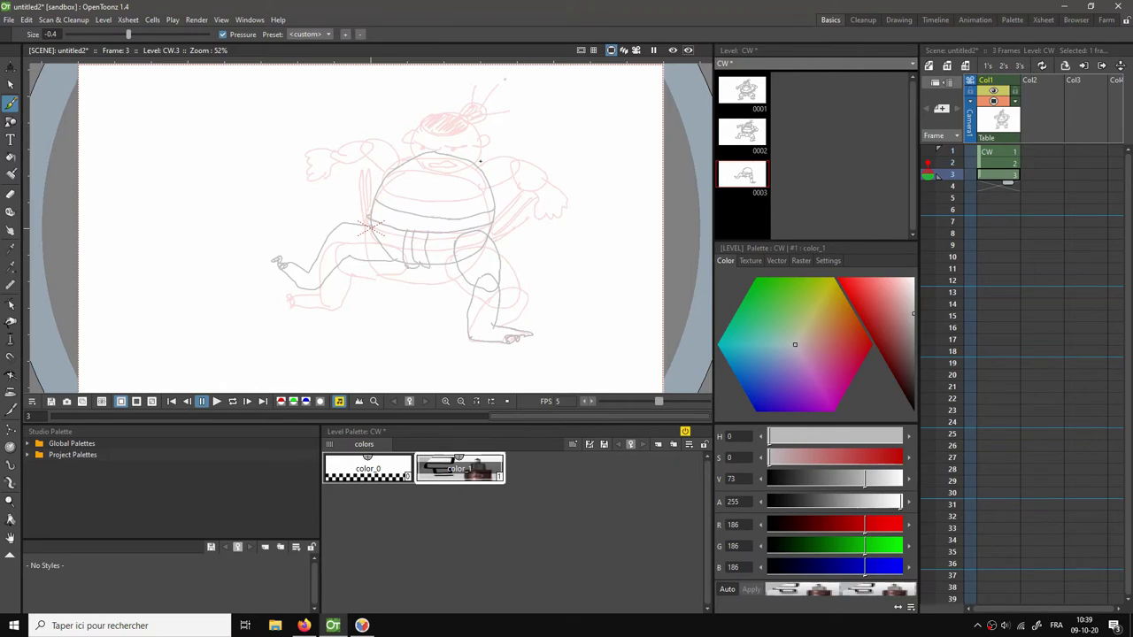
Draw the chest fold and the head with scowling face, open mouth and shaded hair on frame 3.
mouse_move(396, 176)
mouse_down()
mouse_move(484, 181)
mouse_move(475, 158)
mouse_move(410, 143)
mouse_move(455, 140)
mouse_move(431, 157)
mouse_move(427, 127)
mouse_move(453, 110)
mouse_move(486, 113)
mouse_up()
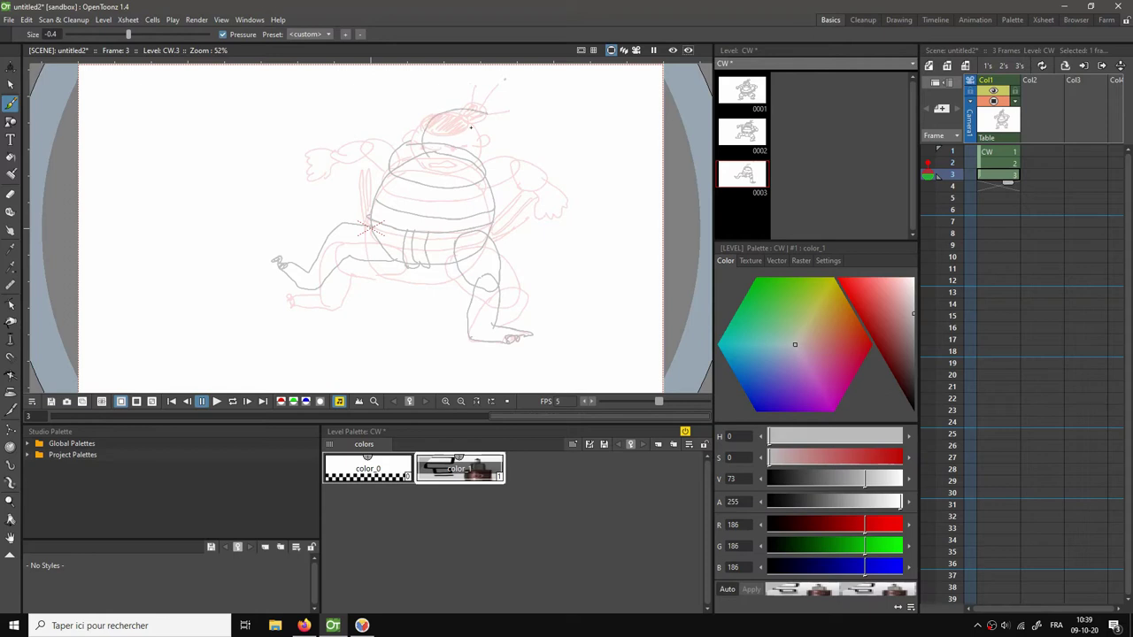
key(ctrl+z)
mouse_move(431, 154)
mouse_down()
mouse_move(447, 104)
mouse_move(483, 116)
mouse_move(480, 151)
mouse_move(430, 160)
mouse_up()
mouse_move(431, 148)
mouse_down()
mouse_move(452, 154)
mouse_move(437, 151)
mouse_move(469, 99)
mouse_move(448, 103)
mouse_move(457, 119)
mouse_up()
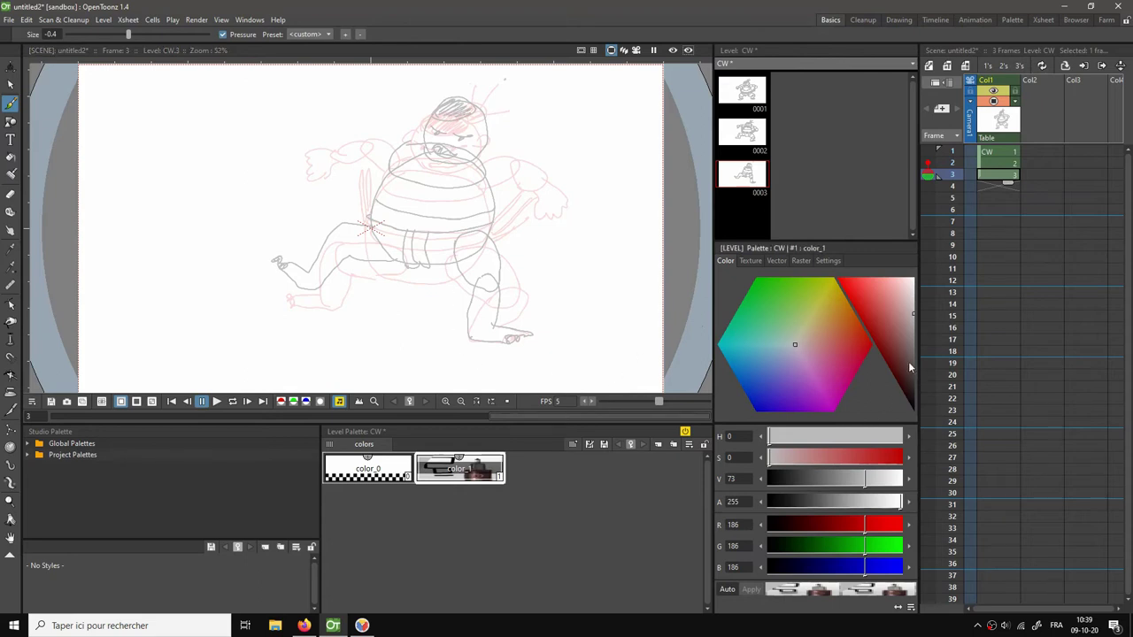
Darken color_1 to a grey with value 63, and draw the spiky hair bun and both spread arms with hands on frame 3.
drag(910, 359, 921, 324)
mouse_move(468, 100)
mouse_down()
mouse_move(493, 87)
mouse_move(491, 104)
mouse_move(527, 157)
mouse_move(499, 176)
mouse_move(526, 180)
mouse_move(519, 163)
mouse_move(548, 165)
mouse_move(547, 186)
mouse_move(536, 181)
mouse_move(547, 210)
mouse_move(573, 183)
mouse_up()
drag(540, 174, 568, 179)
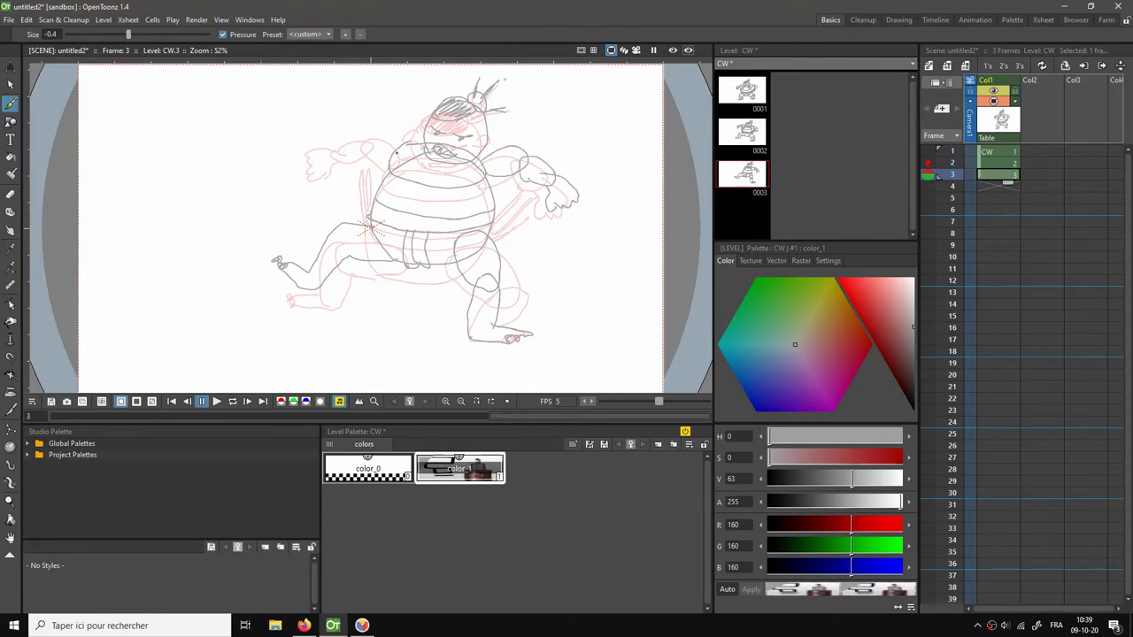
mouse_move(390, 152)
mouse_down()
mouse_move(380, 129)
mouse_move(413, 156)
mouse_move(348, 140)
mouse_move(308, 157)
mouse_move(325, 144)
mouse_up()
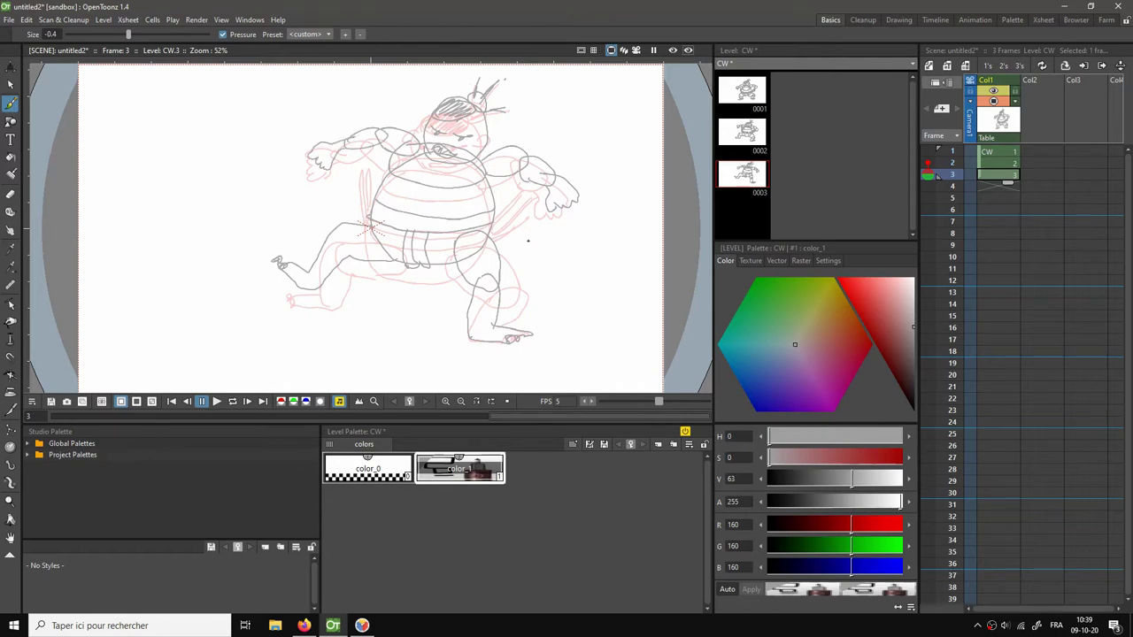
Play the three-frame loop, and add the nipples on the sumo's chest on frames 3 and 2.
key(l)
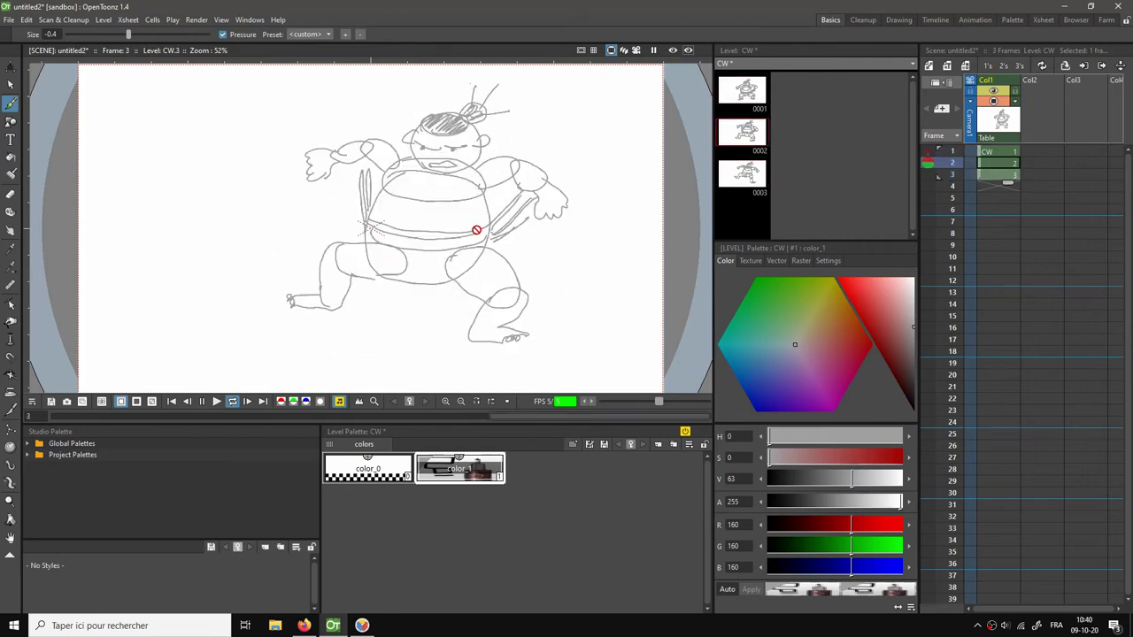
key(p)
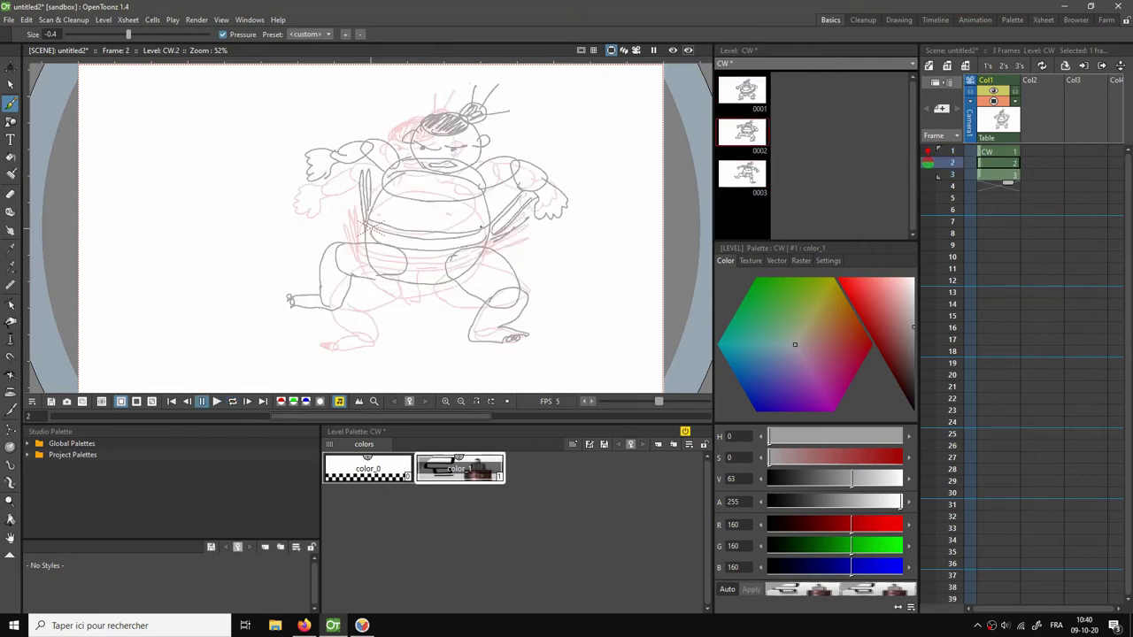
click(996, 178)
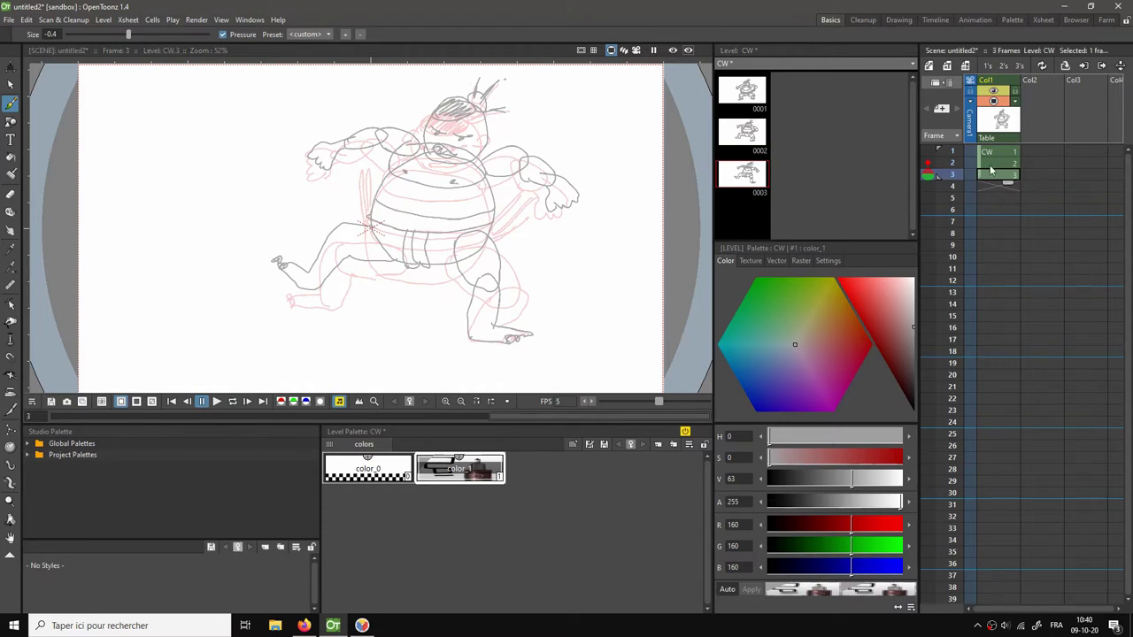
key(Up)
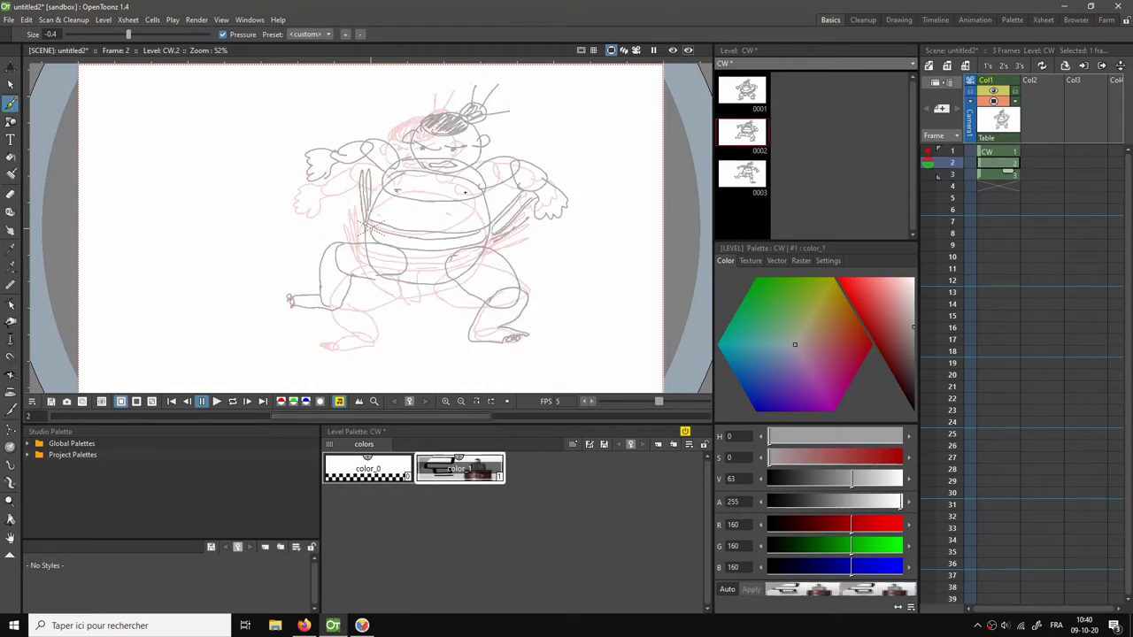
key(Up)
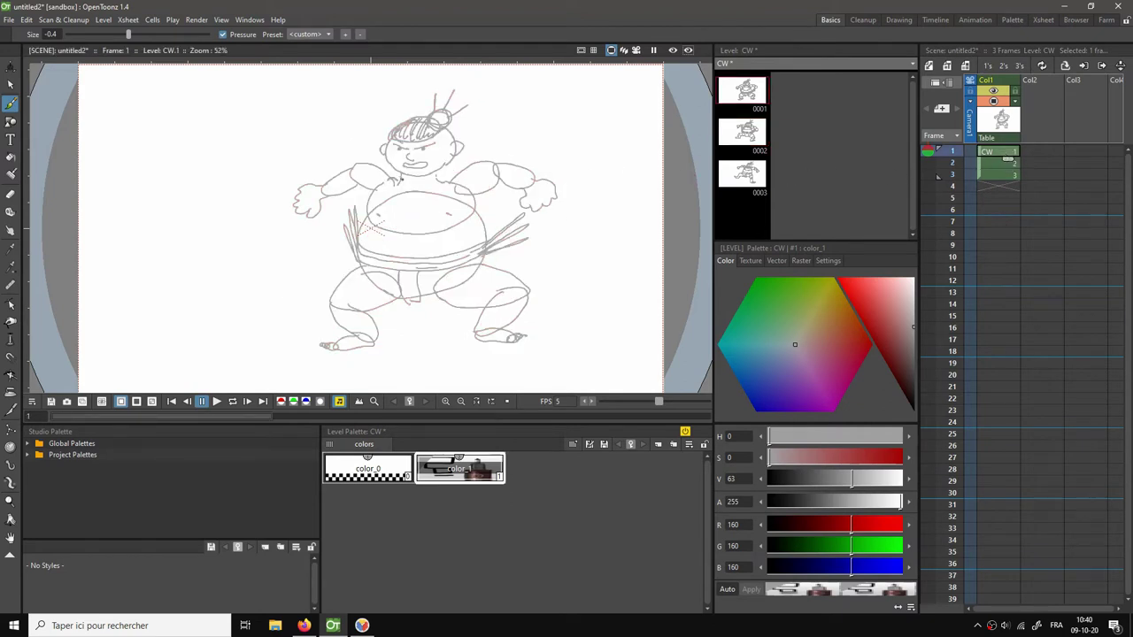
Check frames 2 and 3, and add a blank drawing to level CW at frame 4.
click(999, 163)
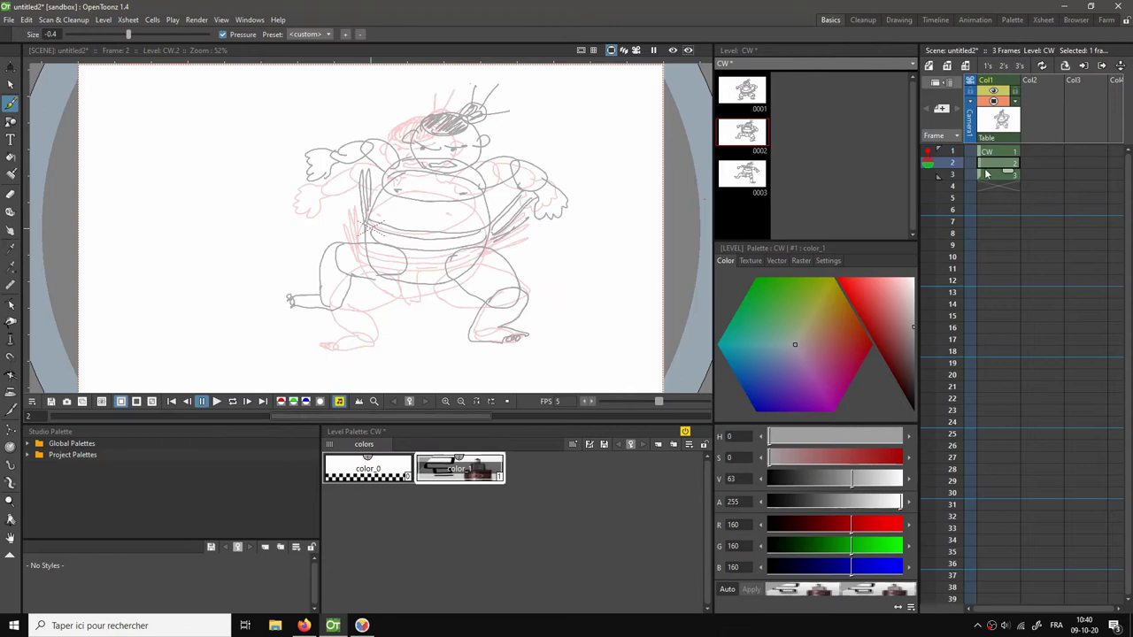
click(990, 177)
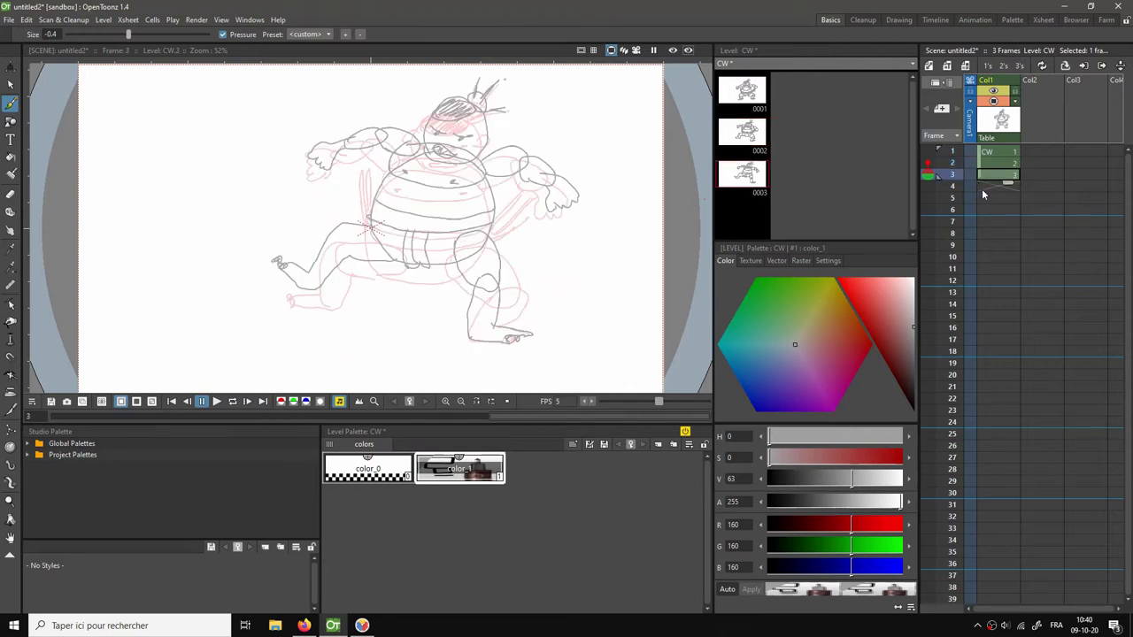
click(992, 186)
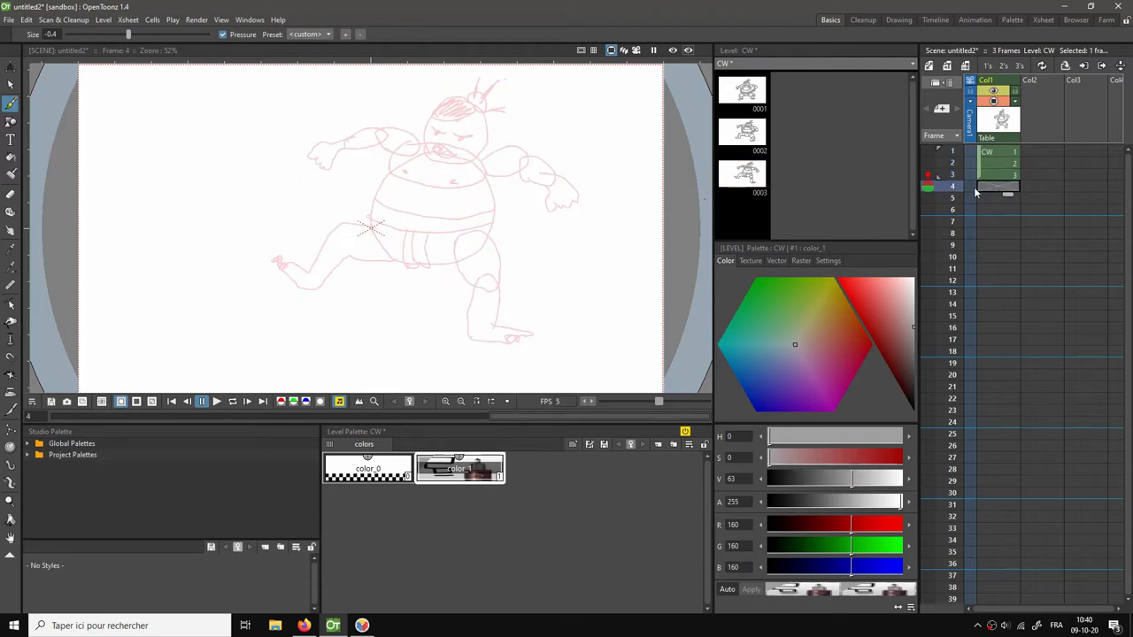
key(alt+d)
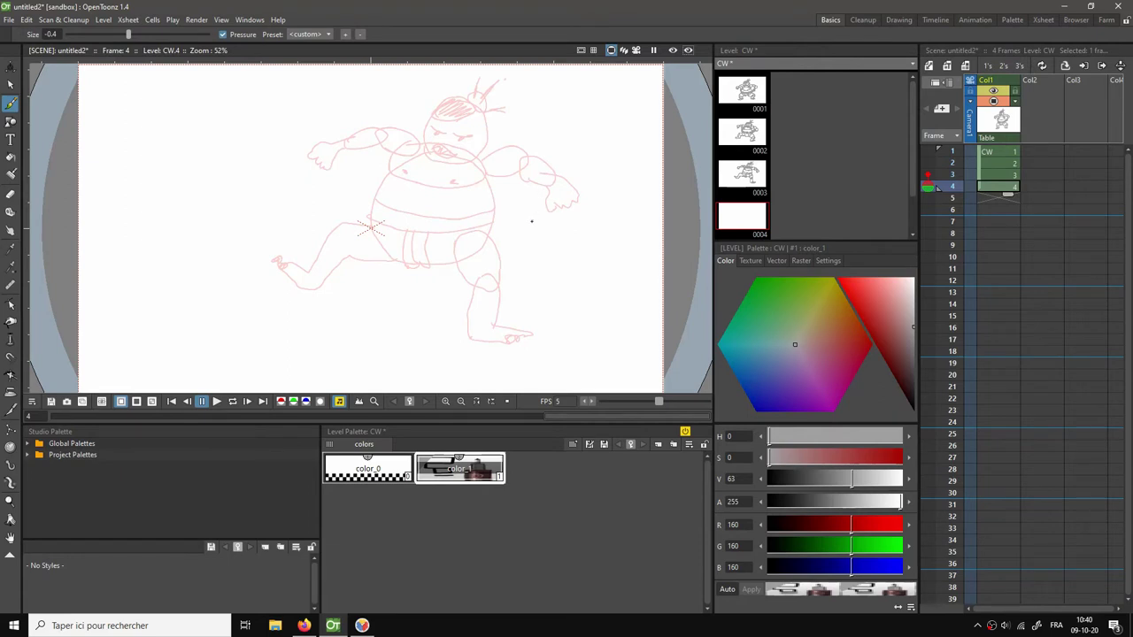
Watch the reference video sumo-first-test-rough.mp4 from the desktop in VLC, close it and return to OpenToonz.
click(1127, 615)
click(141, 321)
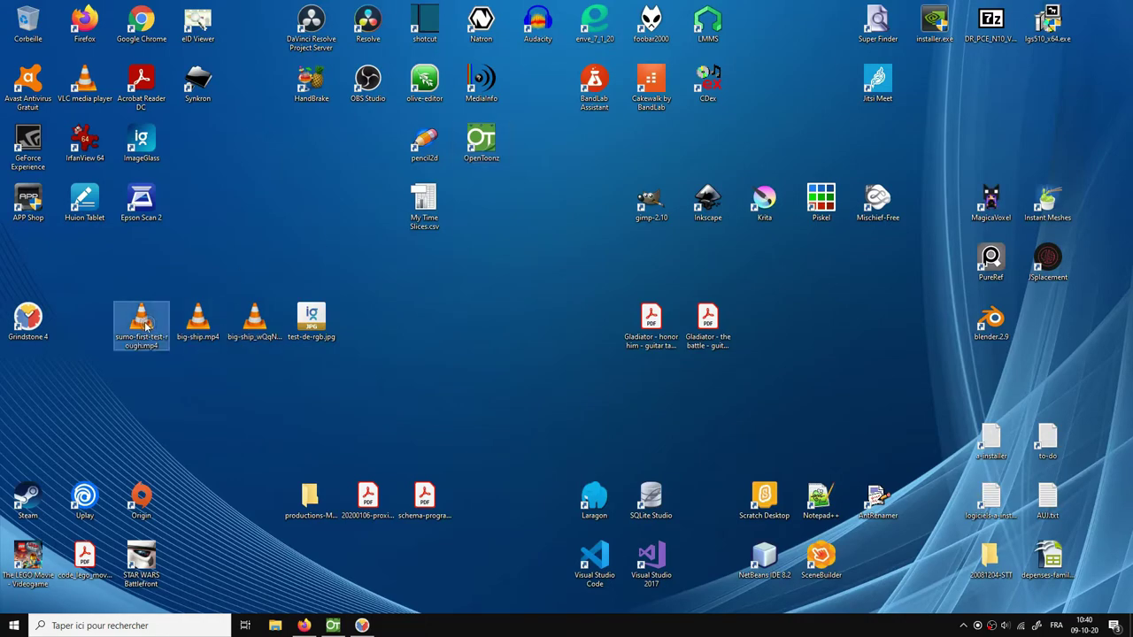
key(Return)
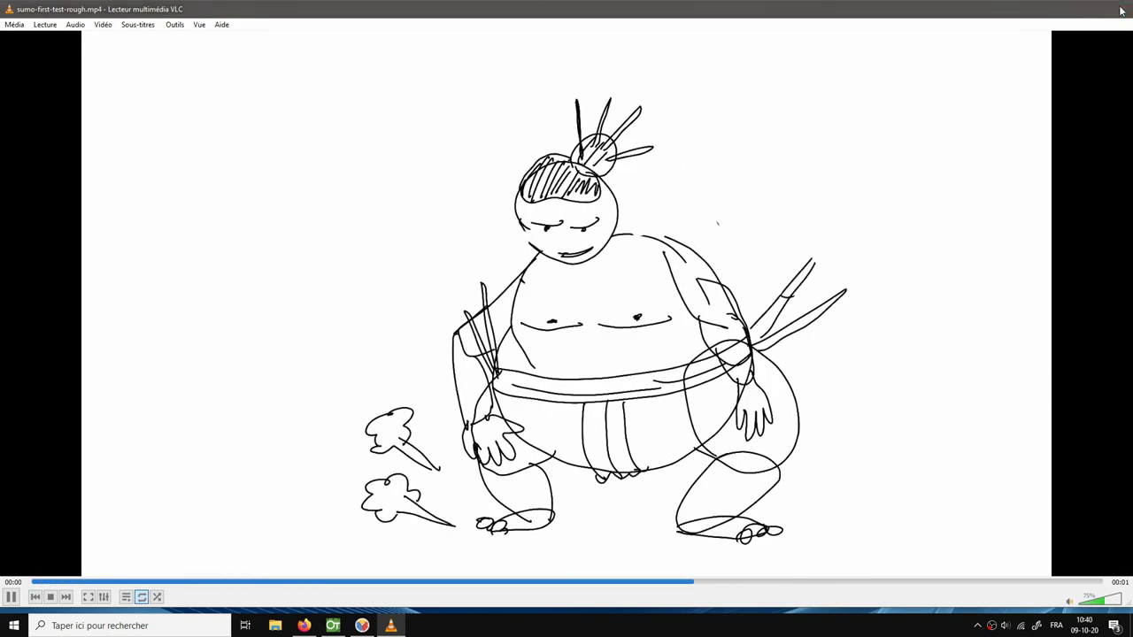
key(alt+F4)
click(333, 625)
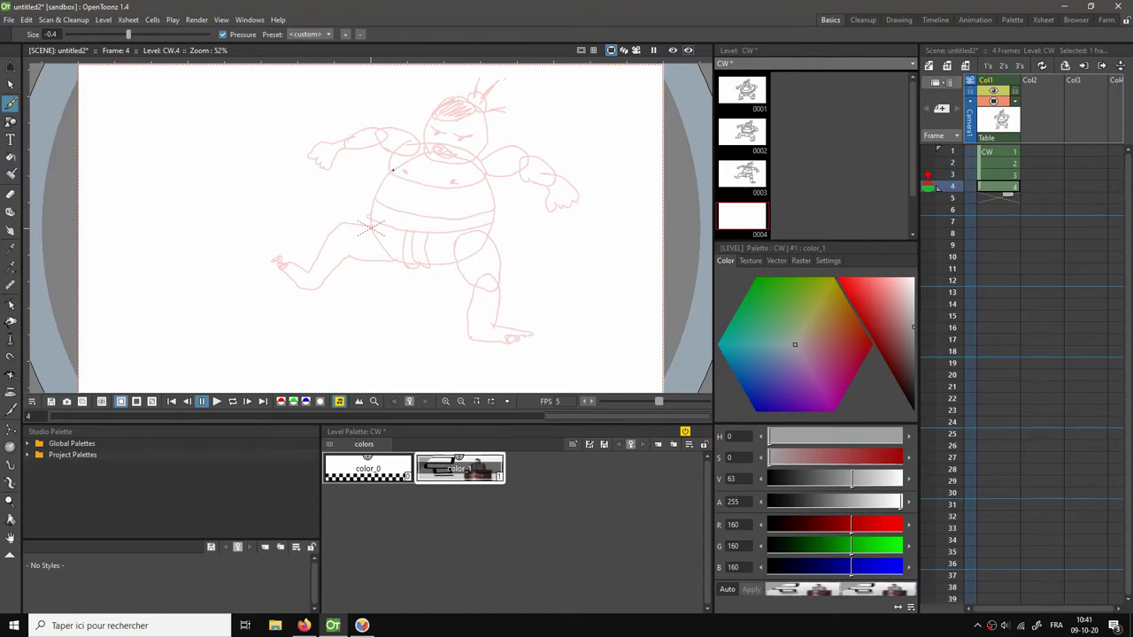
Draw the round belly, chest fold and planted leg with its foot on frame 4 over the frame 3 onion skin.
mouse_move(392, 169)
mouse_down()
mouse_move(370, 187)
mouse_move(362, 247)
mouse_move(409, 284)
mouse_move(464, 274)
mouse_move(488, 220)
mouse_move(464, 187)
mouse_move(399, 167)
mouse_move(369, 182)
mouse_move(383, 197)
mouse_move(462, 202)
mouse_move(474, 172)
mouse_move(437, 153)
mouse_move(380, 153)
mouse_up()
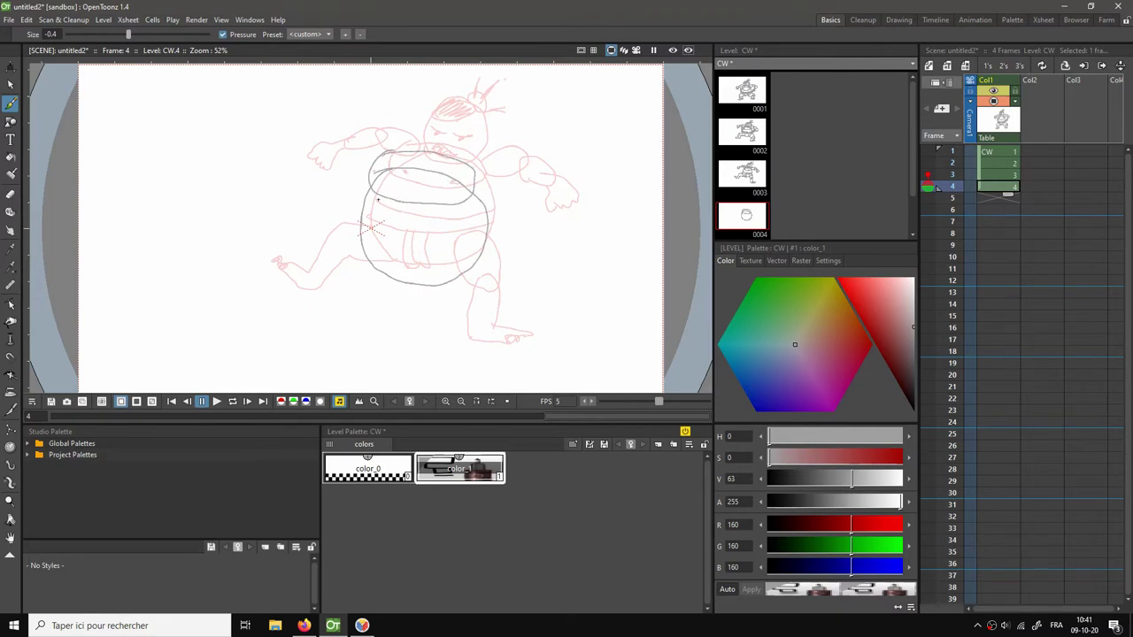
mouse_move(439, 250)
mouse_down()
mouse_move(485, 288)
mouse_move(502, 280)
mouse_move(494, 251)
mouse_move(469, 236)
mouse_move(442, 251)
mouse_move(481, 277)
mouse_move(465, 334)
mouse_move(483, 332)
mouse_move(492, 278)
mouse_up()
mouse_move(470, 337)
mouse_down()
mouse_move(531, 334)
mouse_move(507, 329)
mouse_up()
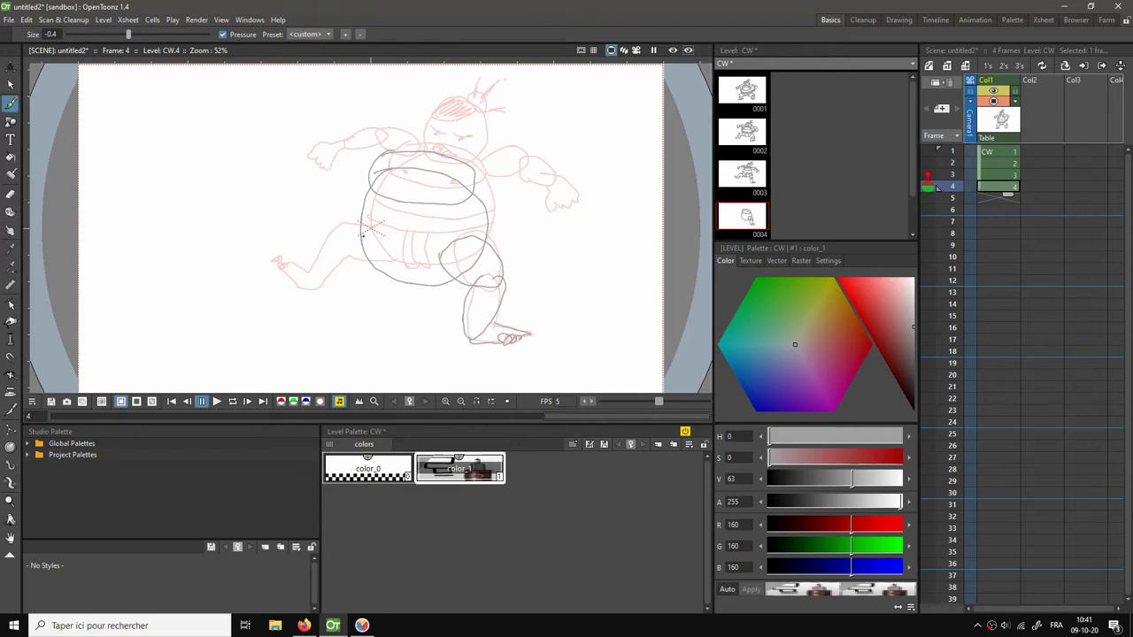
Draw the belt band with its hanging front flap and the lowered, bent leg with its foot on frame 4.
drag(363, 228, 485, 230)
drag(384, 220, 483, 216)
mouse_move(400, 233)
mouse_down()
mouse_move(407, 280)
mouse_move(424, 233)
mouse_move(425, 283)
mouse_up()
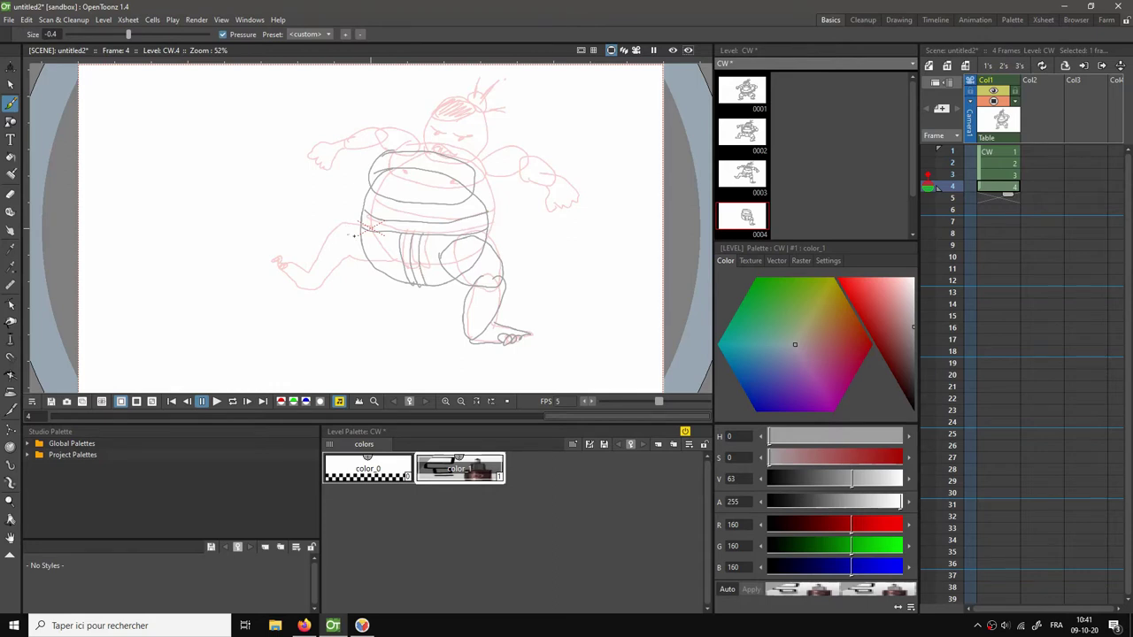
mouse_move(372, 232)
mouse_down()
mouse_move(337, 260)
mouse_move(339, 286)
mouse_move(379, 283)
mouse_move(334, 265)
mouse_move(341, 328)
mouse_up()
mouse_move(353, 281)
mouse_down()
mouse_move(323, 328)
mouse_move(303, 322)
mouse_move(325, 314)
mouse_move(320, 324)
mouse_move(301, 305)
mouse_move(286, 315)
mouse_move(312, 325)
mouse_up()
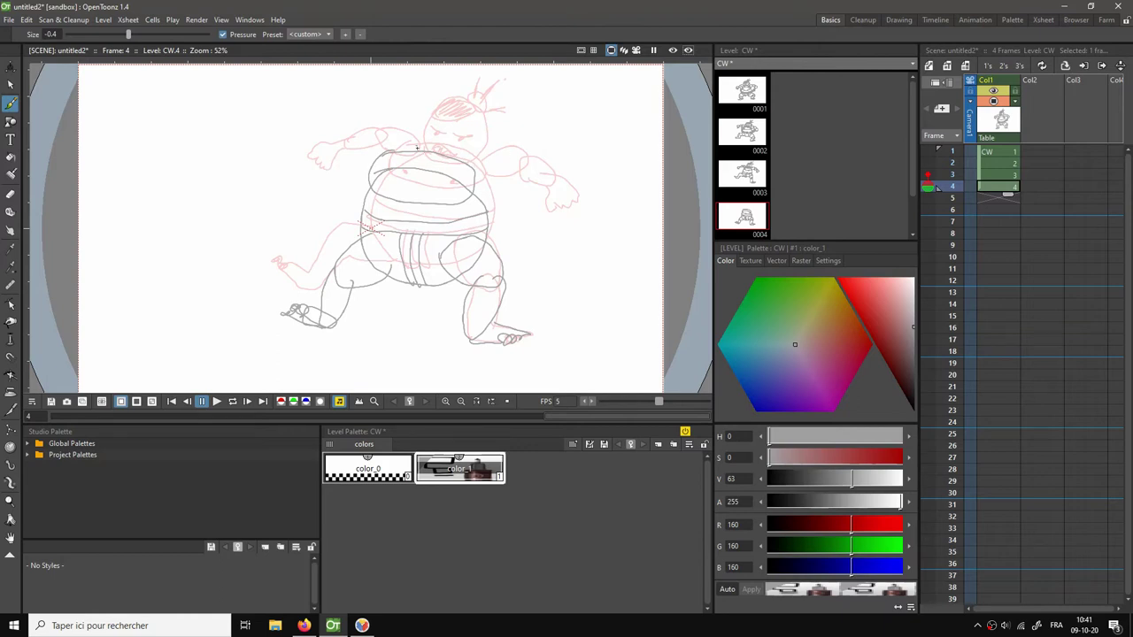
Draw the head with ears, scowling face, shaded hair and spiky bun on frame 4.
mouse_move(410, 156)
mouse_down()
mouse_move(408, 129)
mouse_move(428, 106)
mouse_move(467, 125)
mouse_move(458, 160)
mouse_move(412, 155)
mouse_move(432, 140)
mouse_move(412, 126)
mouse_move(478, 135)
mouse_move(408, 122)
mouse_move(416, 158)
mouse_up()
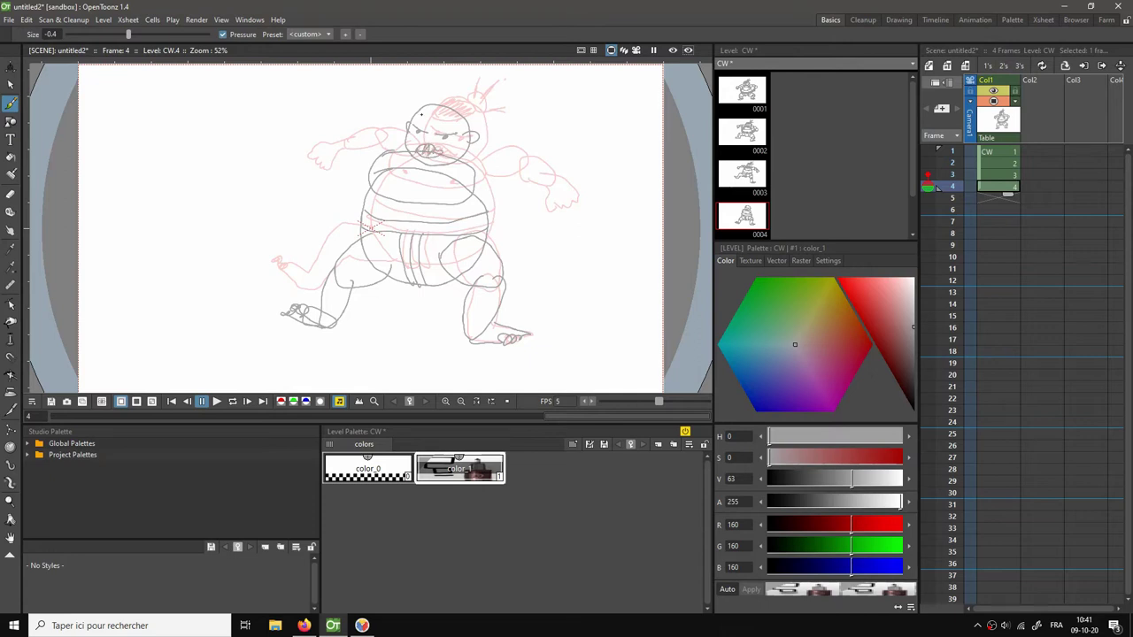
mouse_move(421, 114)
mouse_down()
mouse_move(434, 103)
mouse_move(442, 118)
mouse_move(423, 108)
mouse_move(450, 113)
mouse_move(448, 80)
mouse_up()
drag(453, 97, 459, 82)
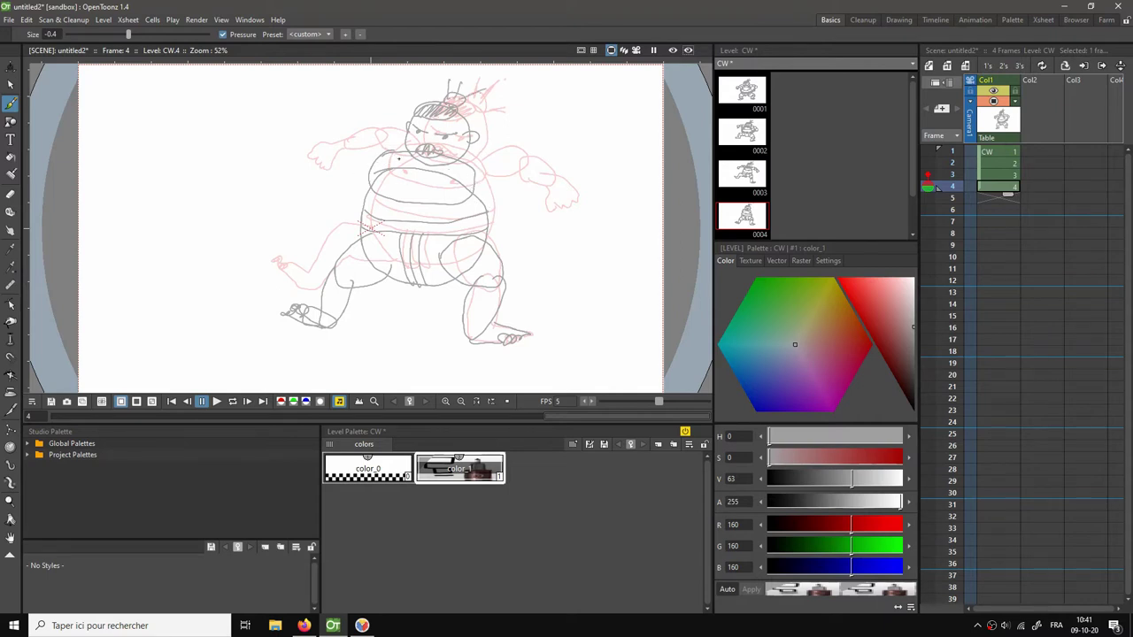
Draw both spread arms with hands on frame 4, and play the animation until stopping it on frame 3.
mouse_move(395, 147)
mouse_down()
mouse_move(361, 146)
mouse_move(364, 165)
mouse_move(358, 152)
mouse_move(345, 159)
mouse_move(326, 179)
mouse_move(349, 177)
mouse_move(353, 164)
mouse_move(318, 175)
mouse_up()
drag(322, 174, 334, 168)
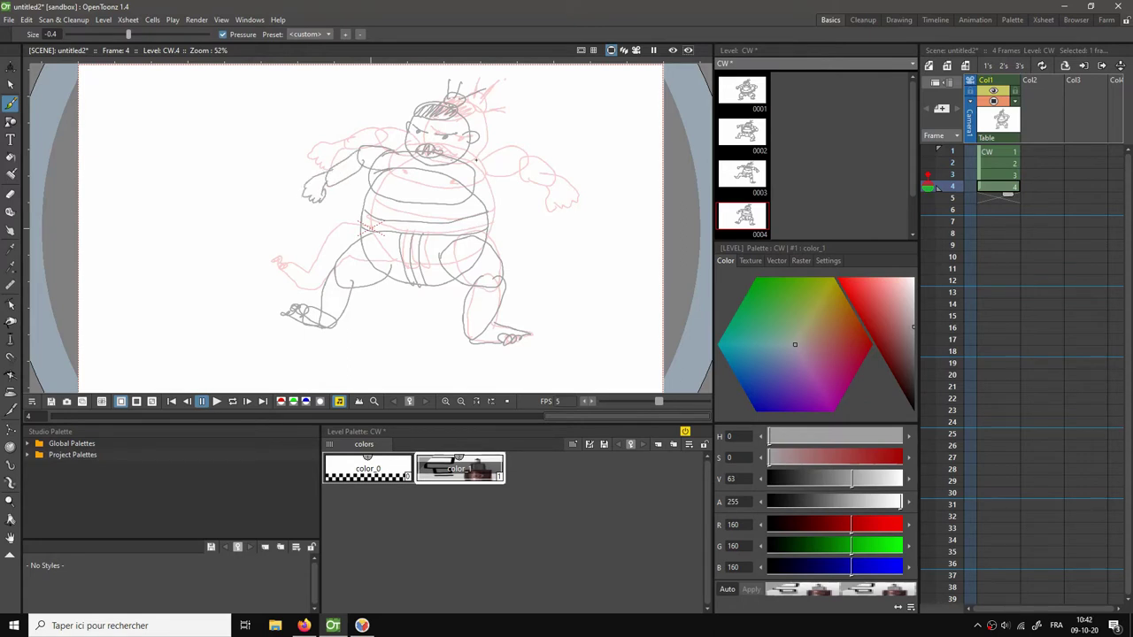
mouse_move(469, 164)
mouse_down()
mouse_move(509, 152)
mouse_move(496, 175)
mouse_move(525, 184)
mouse_move(508, 163)
mouse_move(544, 172)
mouse_move(522, 181)
mouse_move(542, 189)
mouse_move(548, 208)
mouse_move(562, 180)
mouse_up()
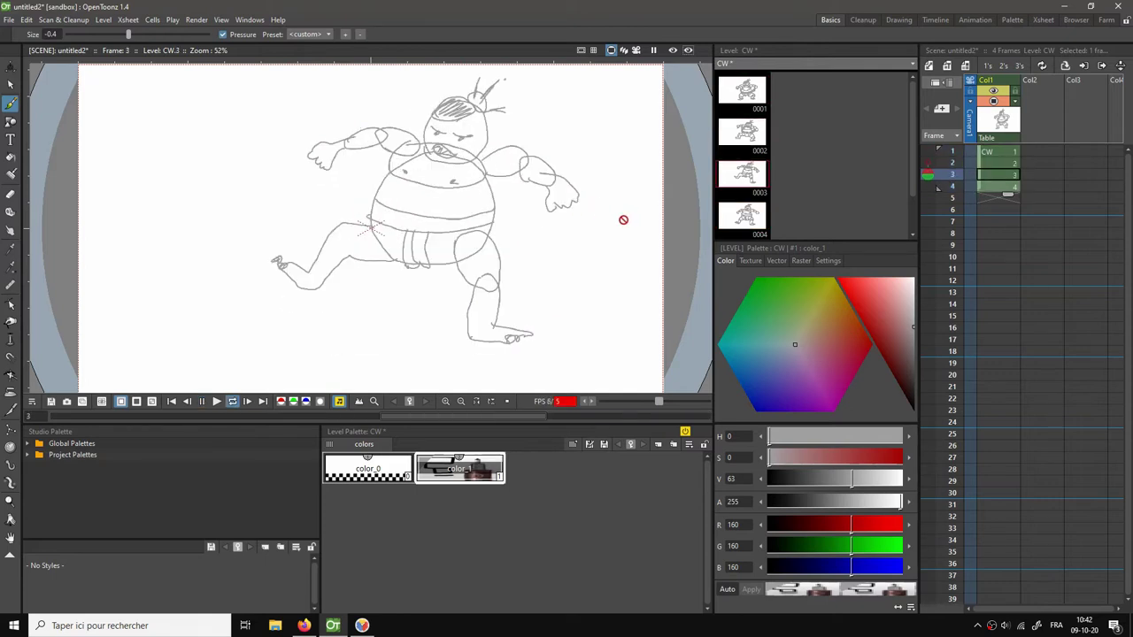
key(p)
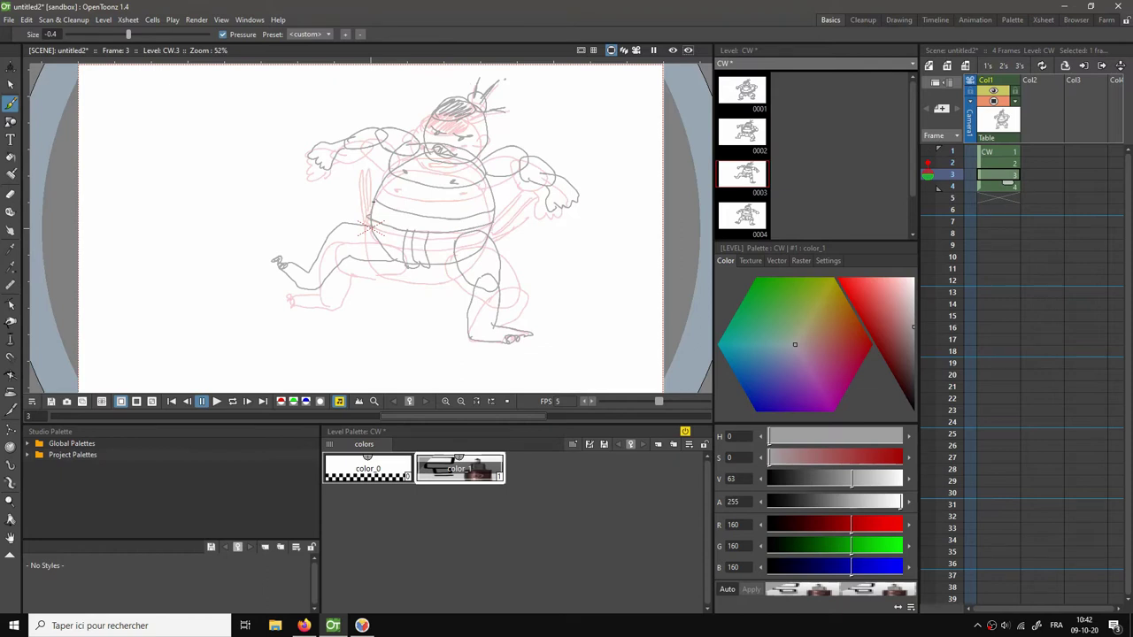
Draw the pointed belt strands at both sides of the waist on frame 3.
drag(372, 159, 366, 215)
drag(354, 184, 366, 221)
mouse_move(491, 217)
mouse_down()
mouse_move(520, 188)
mouse_move(515, 200)
mouse_up()
drag(513, 202, 490, 223)
drag(527, 196, 495, 228)
drag(532, 211, 504, 227)
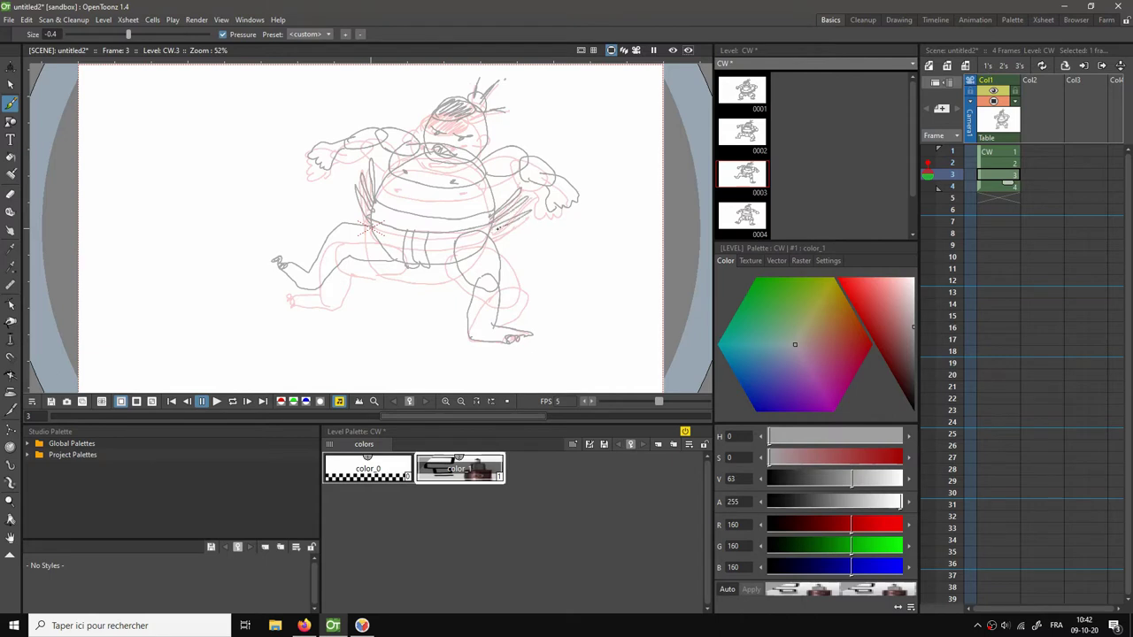
Draw the pointed belt strands at both sides of the waist on frame 4, and play the four-frame loop.
click(952, 186)
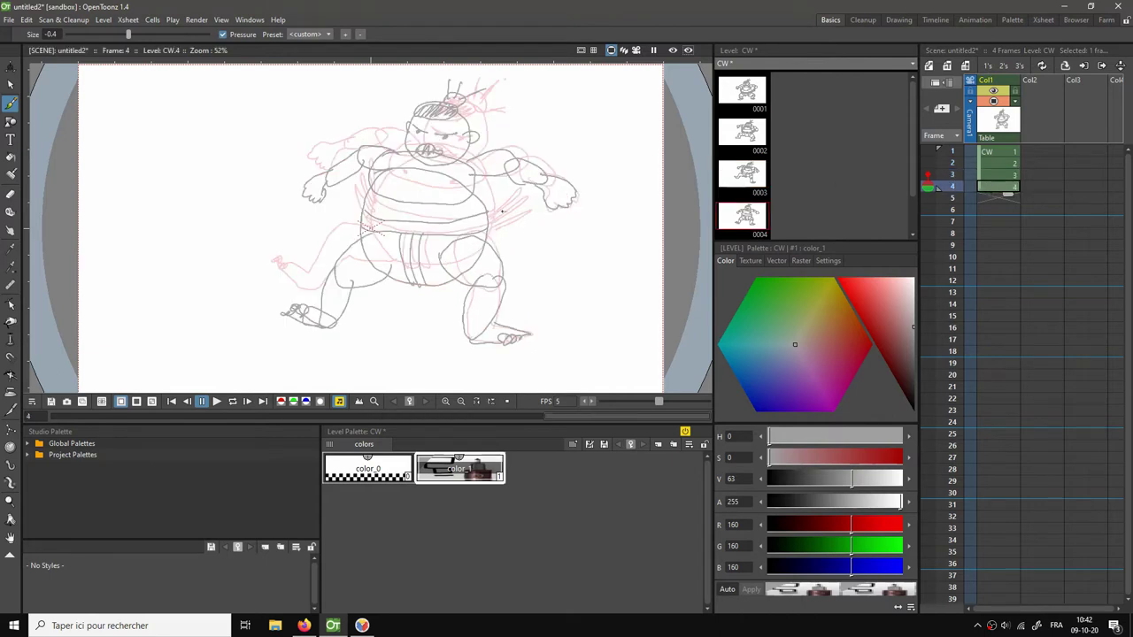
mouse_move(486, 214)
mouse_down()
mouse_move(509, 188)
mouse_move(485, 222)
mouse_move(516, 202)
mouse_move(517, 215)
mouse_move(489, 229)
mouse_up()
drag(345, 192, 362, 225)
drag(342, 200, 361, 232)
key(l)
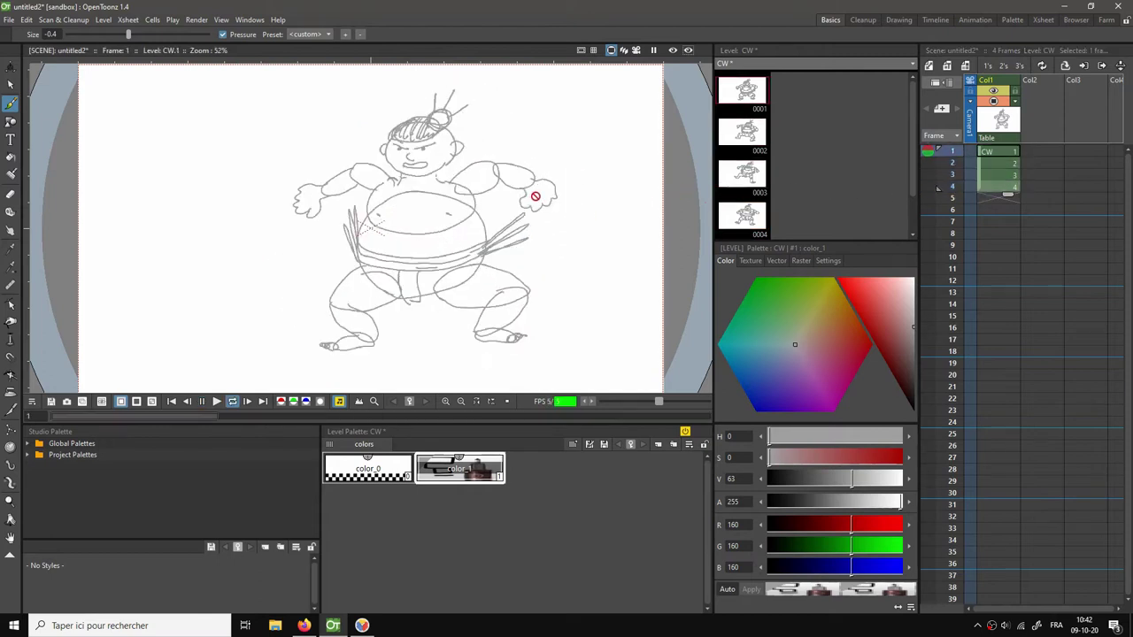
Create a new drawing on frame 5 and outline the chest and large round belly over the onion skin.
click(995, 198)
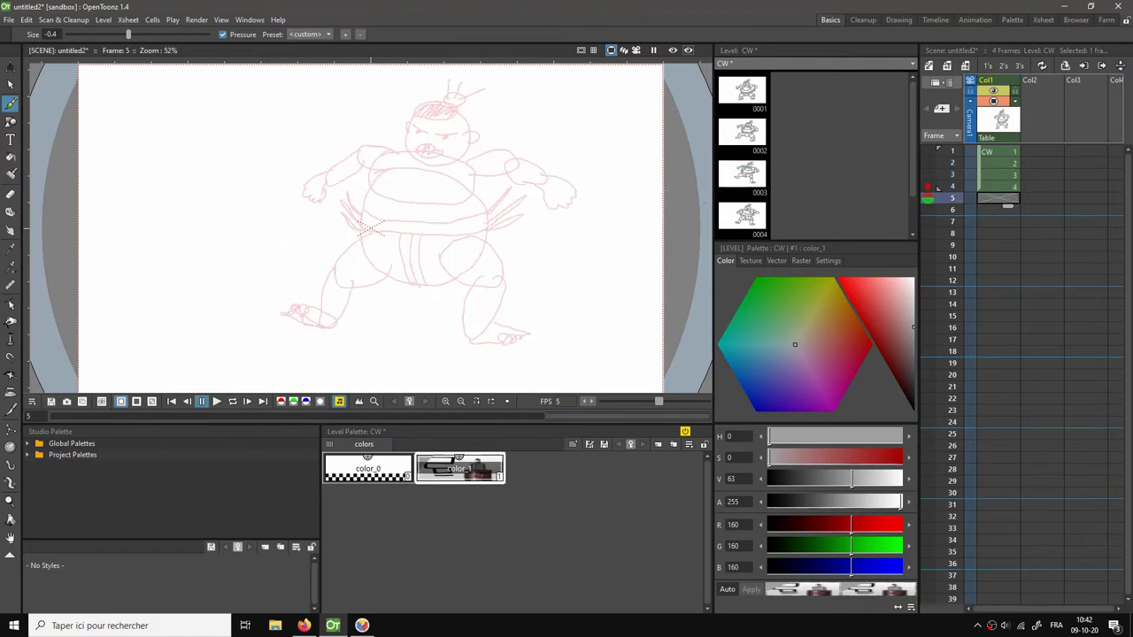
click(441, 200)
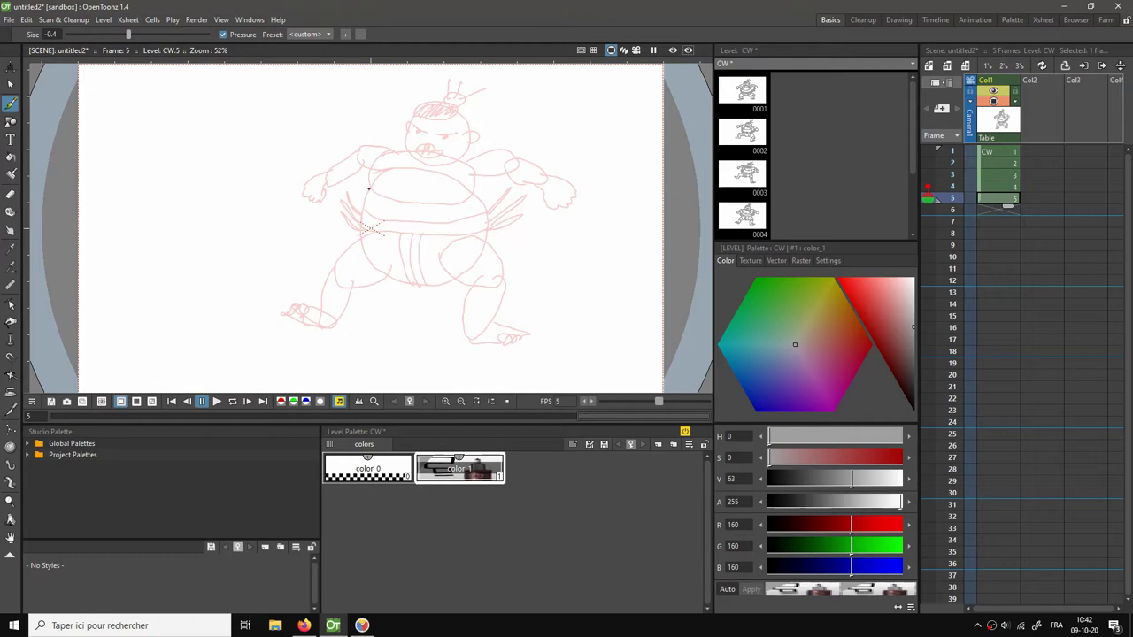
mouse_move(363, 200)
mouse_down()
mouse_move(360, 253)
mouse_move(371, 276)
mouse_move(422, 296)
mouse_move(472, 275)
mouse_move(484, 215)
mouse_move(457, 194)
mouse_move(366, 201)
mouse_move(369, 177)
mouse_move(364, 205)
mouse_move(468, 206)
mouse_move(473, 181)
mouse_move(437, 166)
mouse_move(380, 171)
mouse_up()
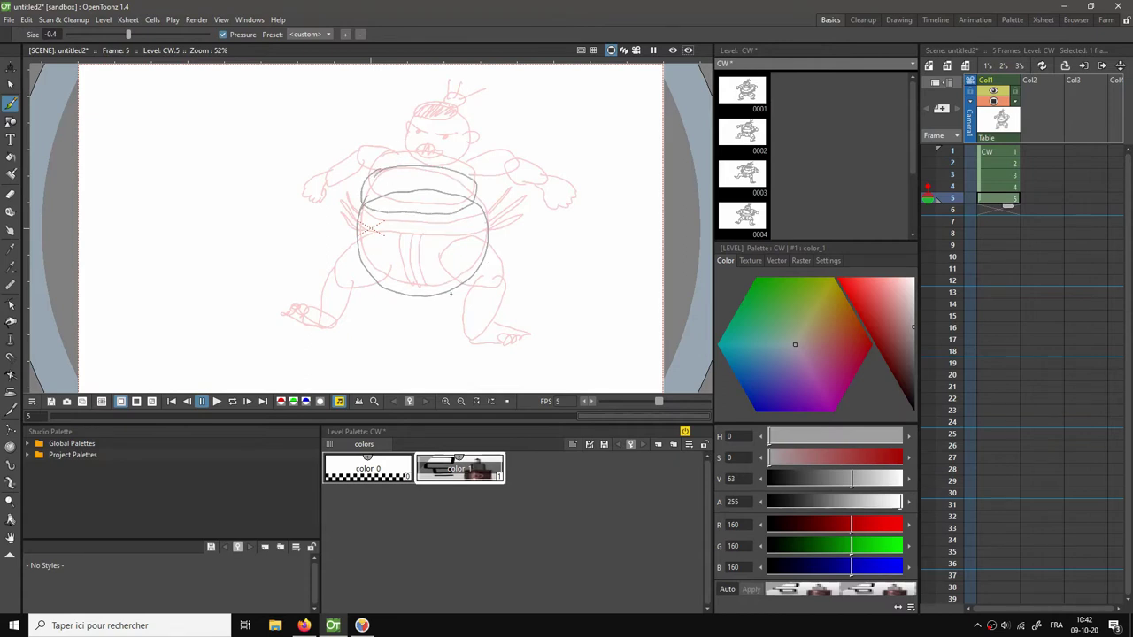
Draw both bent legs with flat feet on the ground and the belt band on frame 5.
mouse_move(444, 286)
mouse_down()
mouse_move(505, 278)
mouse_move(521, 293)
mouse_up()
key(ctrl+z)
mouse_move(445, 291)
mouse_down()
mouse_move(450, 259)
mouse_move(483, 260)
mouse_move(512, 279)
mouse_move(501, 296)
mouse_move(469, 299)
mouse_move(460, 340)
mouse_move(530, 337)
mouse_move(489, 325)
mouse_move(504, 280)
mouse_up()
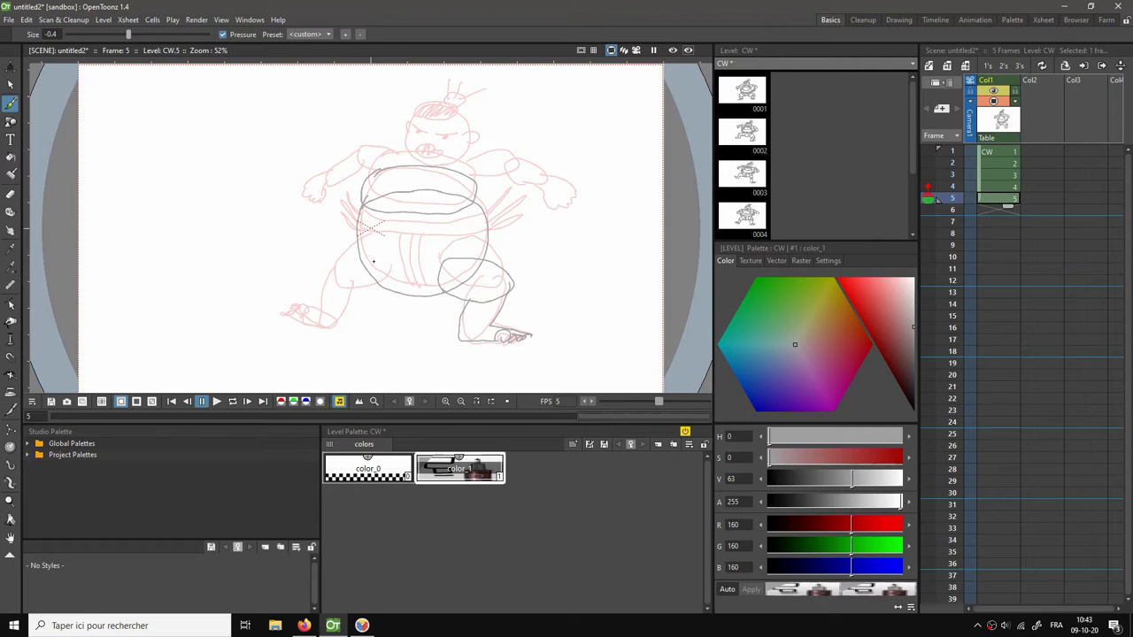
mouse_move(372, 256)
mouse_down()
mouse_move(319, 285)
mouse_move(398, 292)
mouse_move(395, 263)
mouse_move(363, 259)
mouse_move(364, 247)
mouse_move(487, 241)
mouse_up()
drag(365, 228, 487, 237)
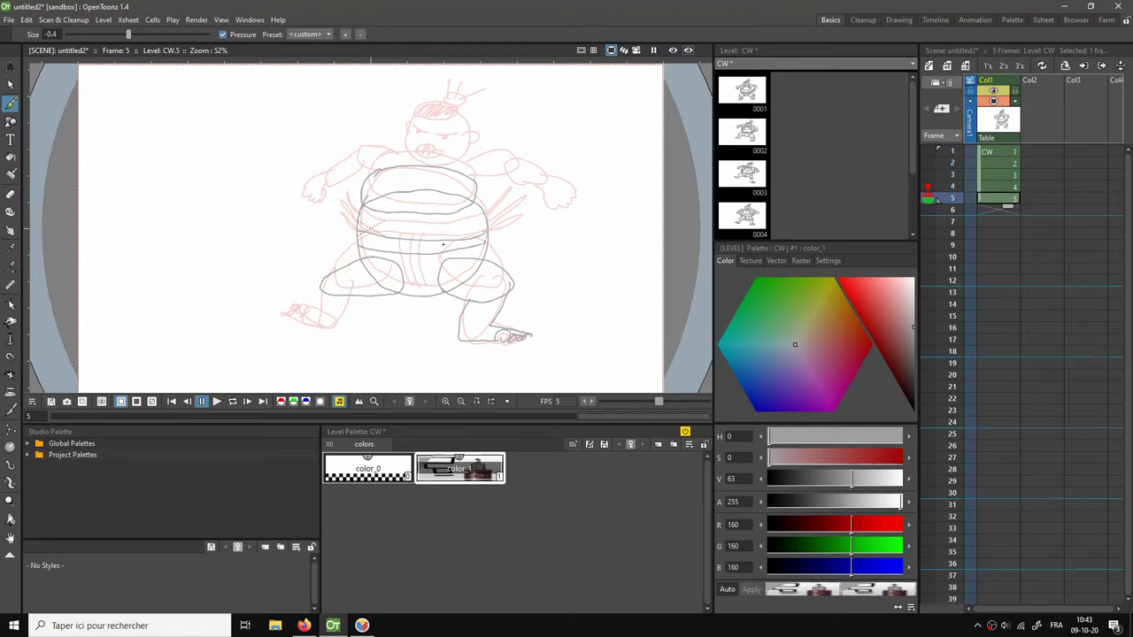
mouse_move(321, 305)
mouse_down()
mouse_move(331, 333)
mouse_move(347, 311)
mouse_move(351, 342)
mouse_move(278, 341)
mouse_move(330, 331)
mouse_up()
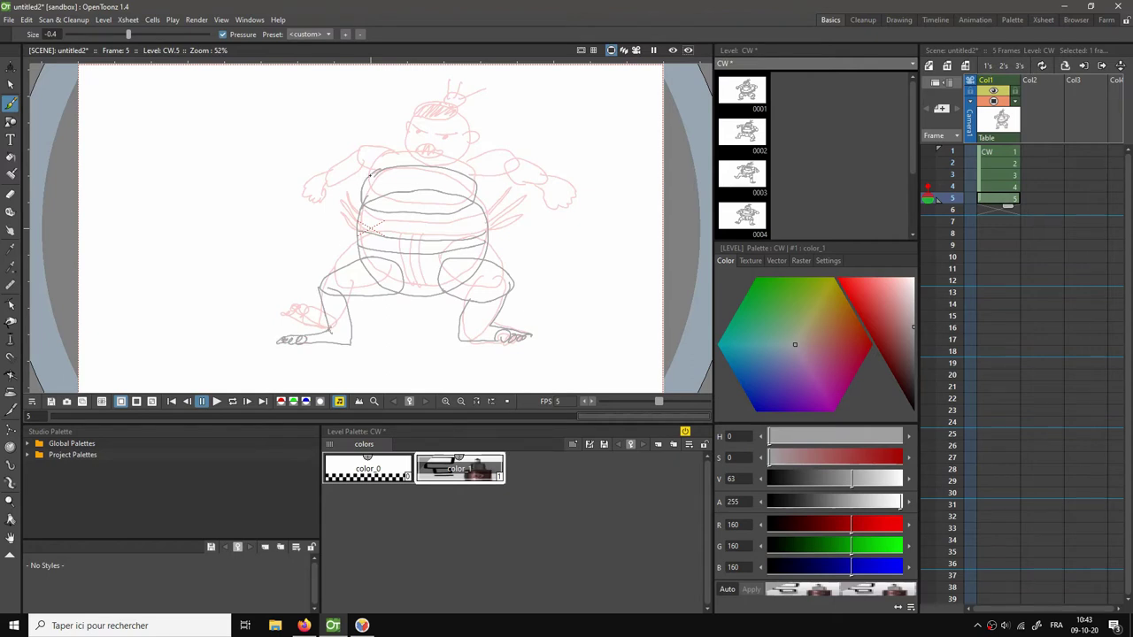
Draw the lowered head with ears, squinting face, shaded hair and spiky bun on frame 5.
mouse_move(404, 171)
mouse_down()
mouse_move(398, 129)
mouse_move(440, 131)
mouse_move(441, 174)
mouse_move(397, 168)
mouse_up()
mouse_move(409, 120)
mouse_down()
mouse_move(423, 133)
mouse_move(404, 127)
mouse_move(425, 127)
mouse_move(427, 95)
mouse_move(459, 104)
mouse_up()
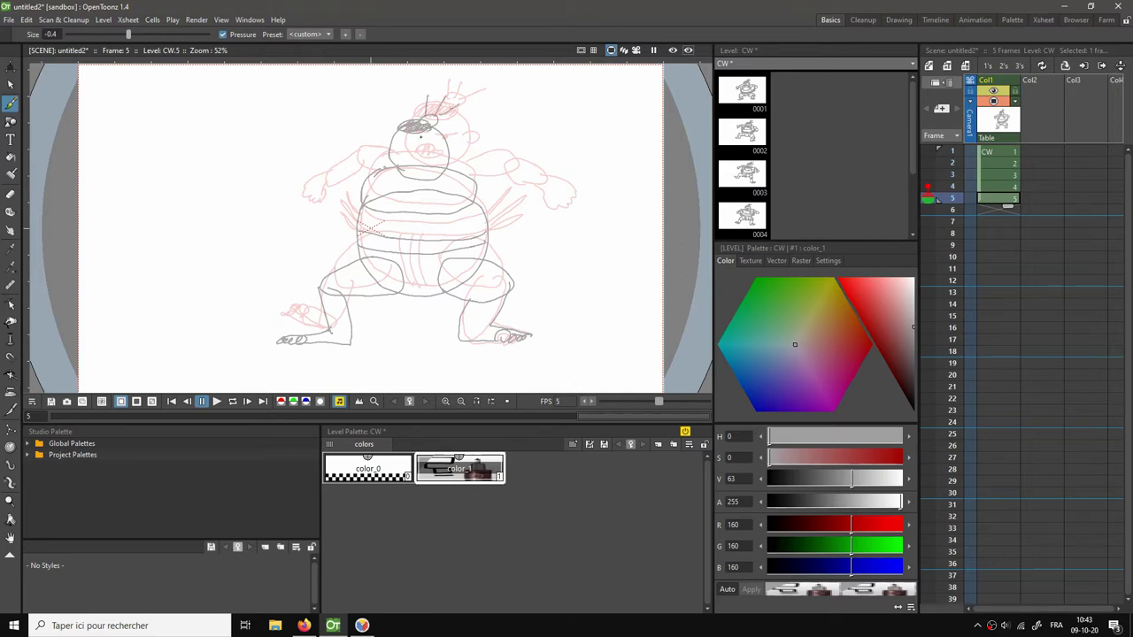
drag(390, 144, 397, 150)
mouse_move(423, 166)
mouse_down()
mouse_move(406, 169)
mouse_move(448, 158)
mouse_move(384, 157)
mouse_up()
drag(435, 122, 451, 112)
Draw both arms hanging down with the hands resting on the knees on frame 5.
mouse_move(377, 168)
mouse_down()
mouse_move(327, 199)
mouse_move(348, 206)
mouse_move(322, 207)
mouse_move(310, 243)
mouse_move(339, 211)
mouse_move(312, 253)
mouse_move(324, 275)
mouse_move(308, 250)
mouse_up()
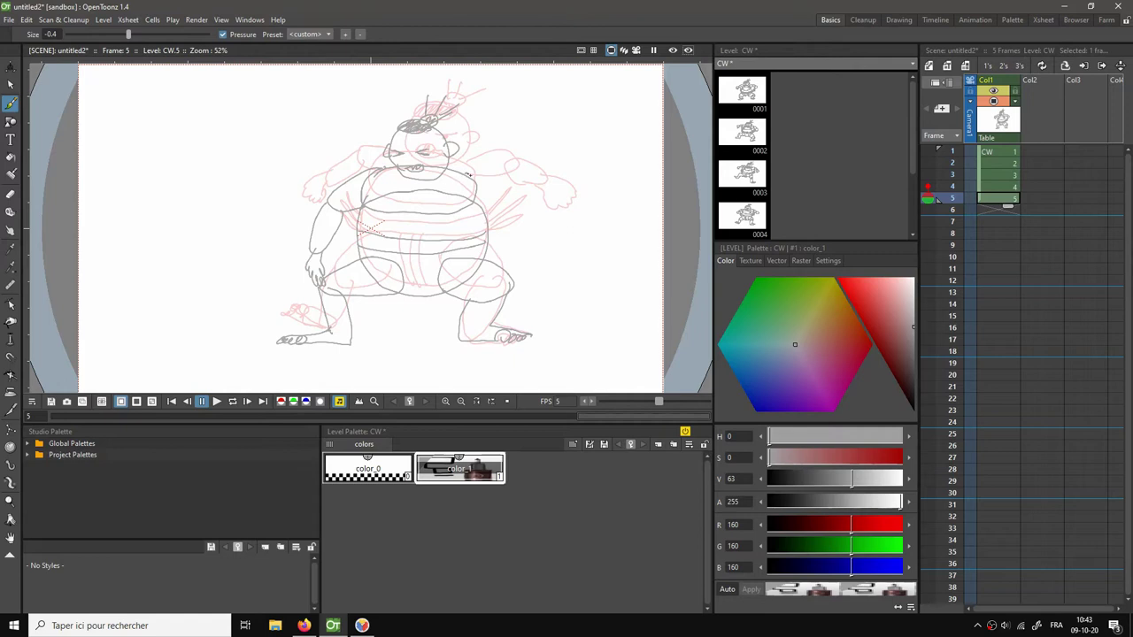
mouse_move(469, 174)
mouse_down()
mouse_move(506, 201)
mouse_move(483, 216)
mouse_up()
key(ctrl+z)
drag(472, 178, 510, 224)
key(ctrl+z)
mouse_move(472, 178)
mouse_down()
mouse_move(512, 209)
mouse_move(504, 224)
mouse_move(523, 225)
mouse_move(526, 262)
mouse_move(505, 244)
mouse_move(504, 280)
mouse_move(529, 262)
mouse_up()
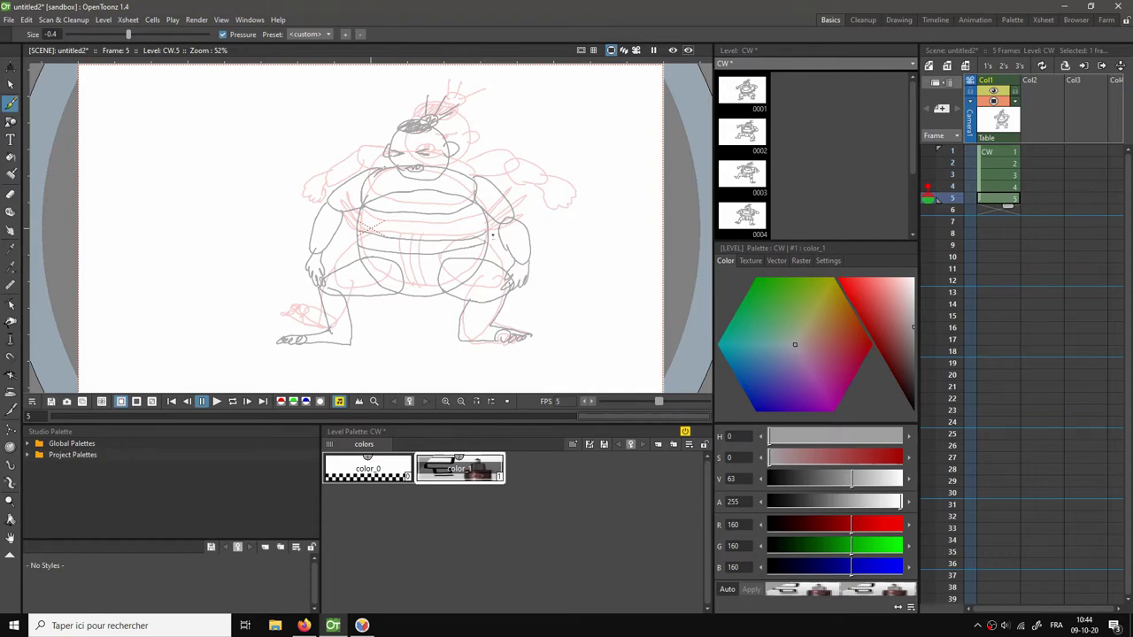
Draw the belt strands at both sides of the waist on frame 5, and play the five-frame loop.
drag(496, 222, 488, 238)
drag(357, 241, 348, 217)
key(p)
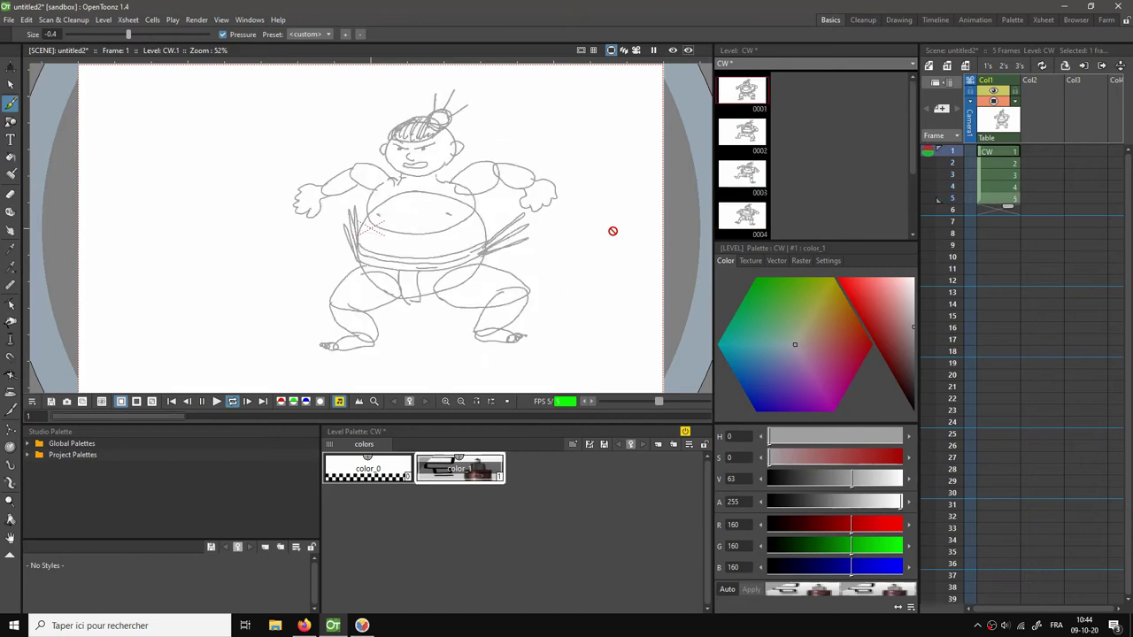
key(p)
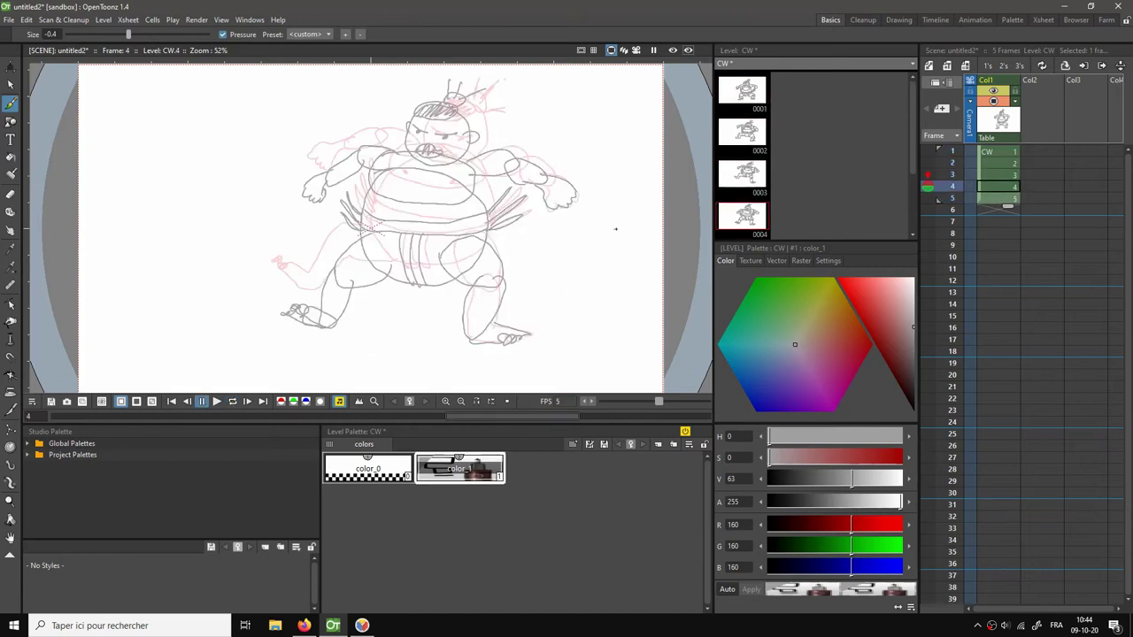
Turn off the onion skin, and draw a curved motion line above the stomping foot on frame 4 and a dust puff beside it on frame 5.
click(991, 154)
click(987, 164)
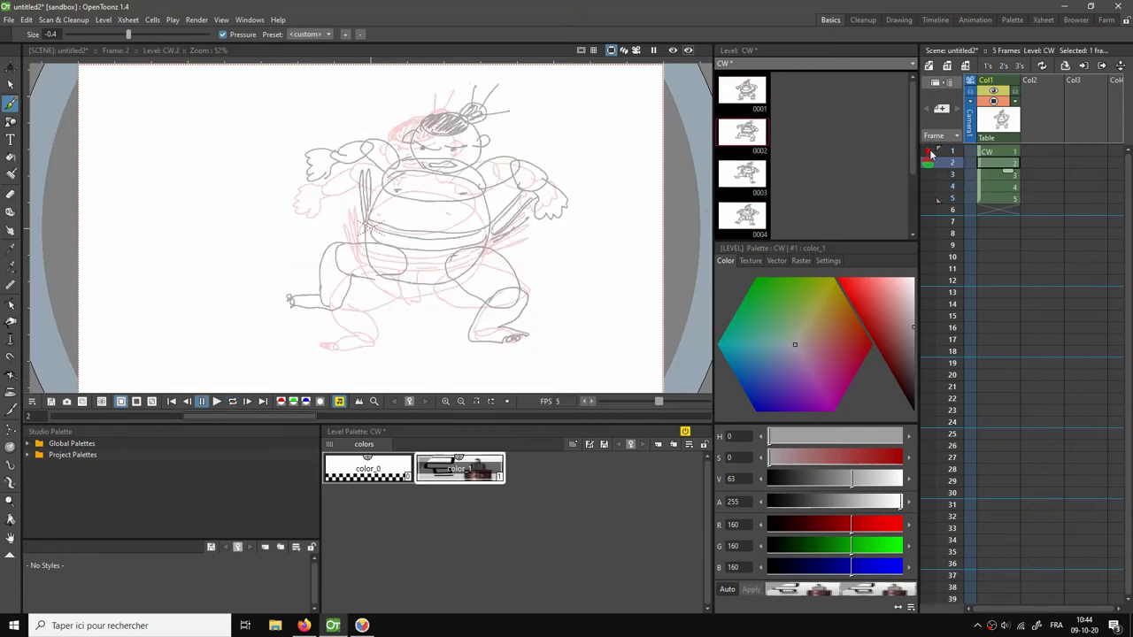
click(929, 152)
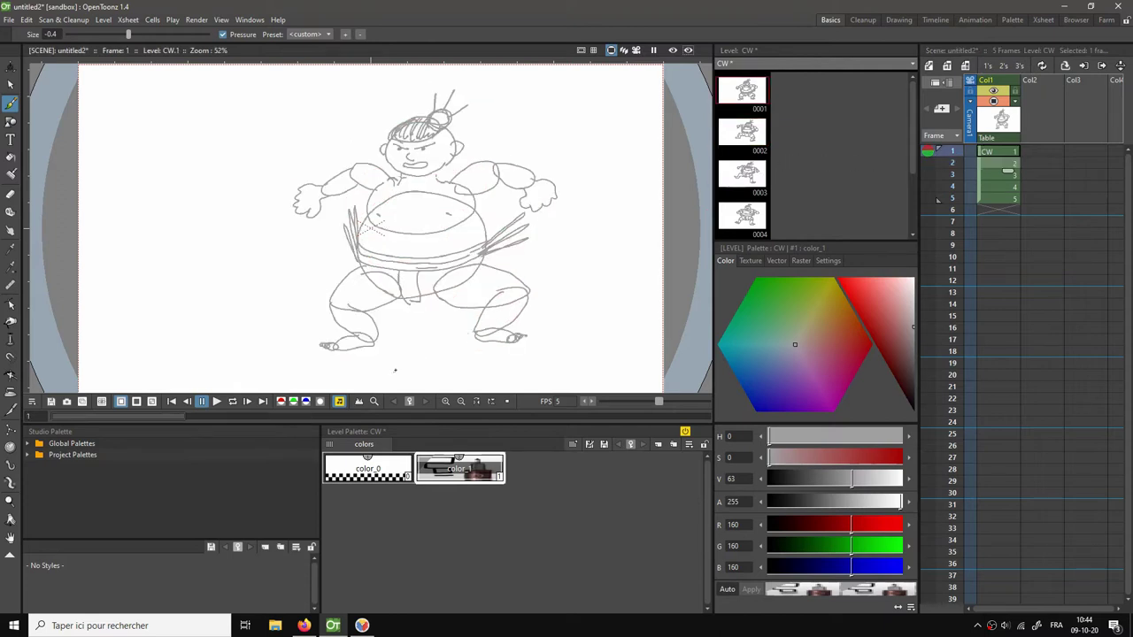
key(period)
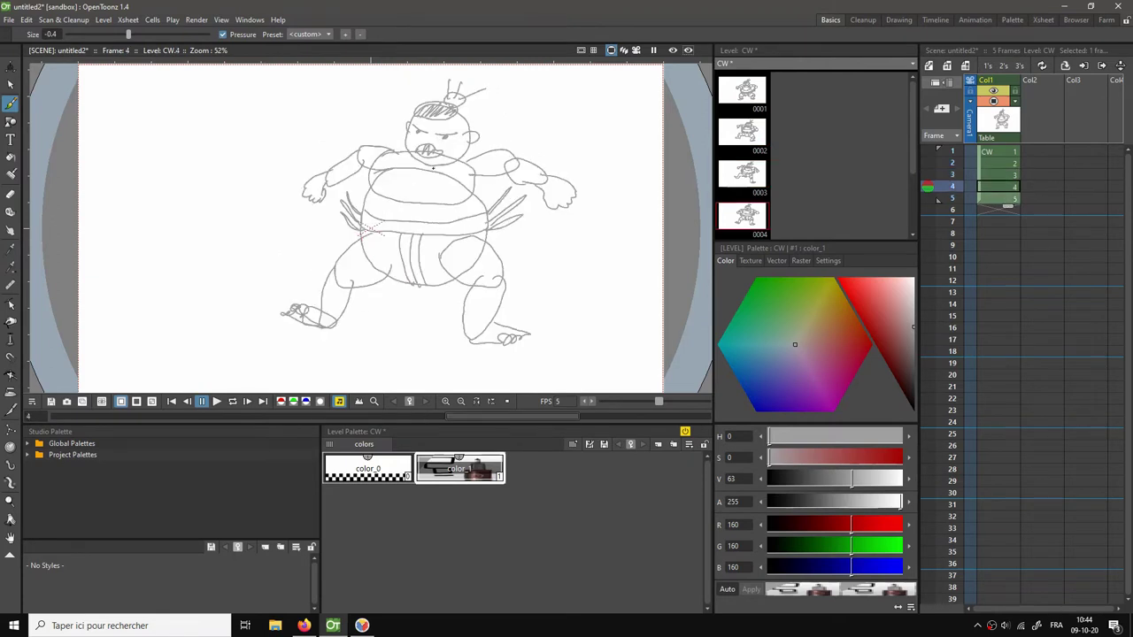
drag(296, 297, 307, 263)
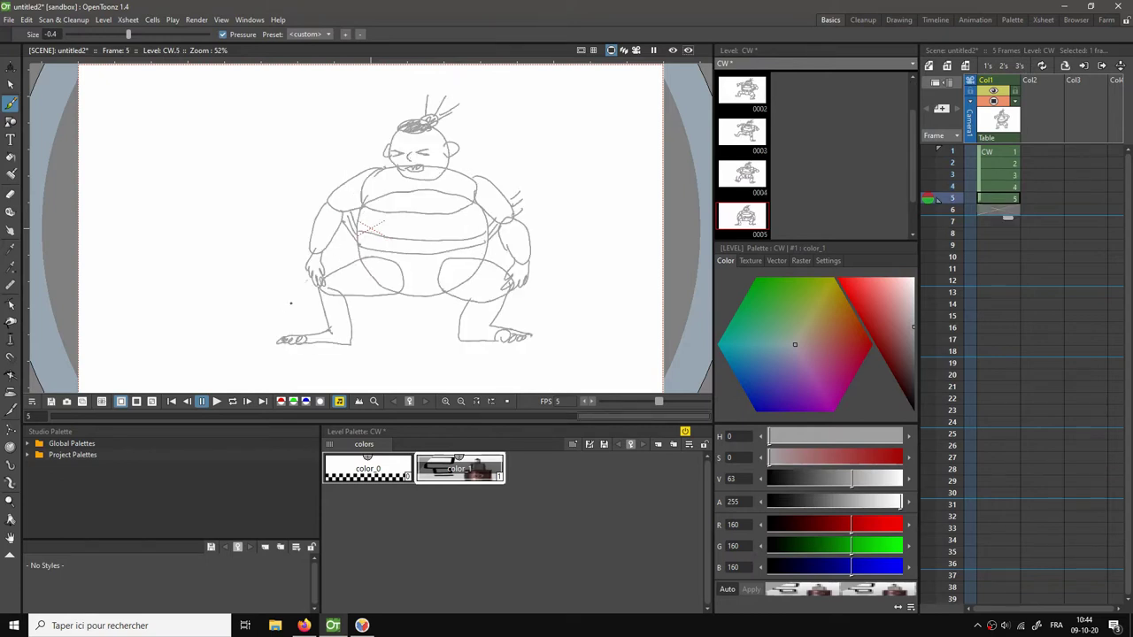
mouse_move(261, 339)
mouse_down()
mouse_move(226, 321)
mouse_move(243, 312)
mouse_up()
Create a new drawing on frame 6 and turn on the onion skin for frame 5.
key(period)
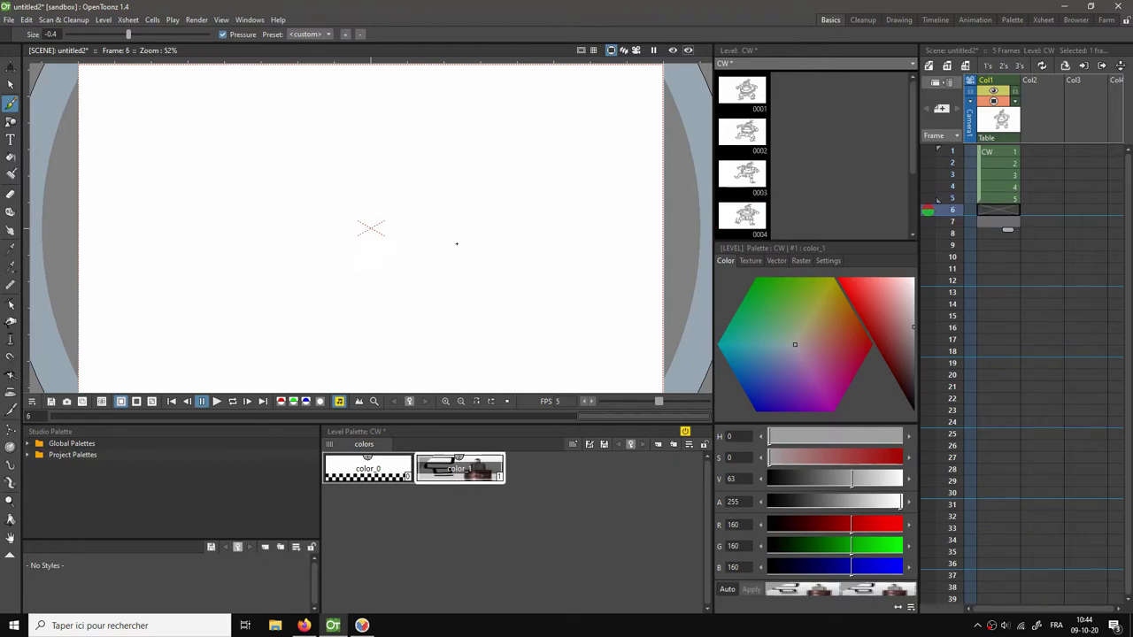
click(991, 210)
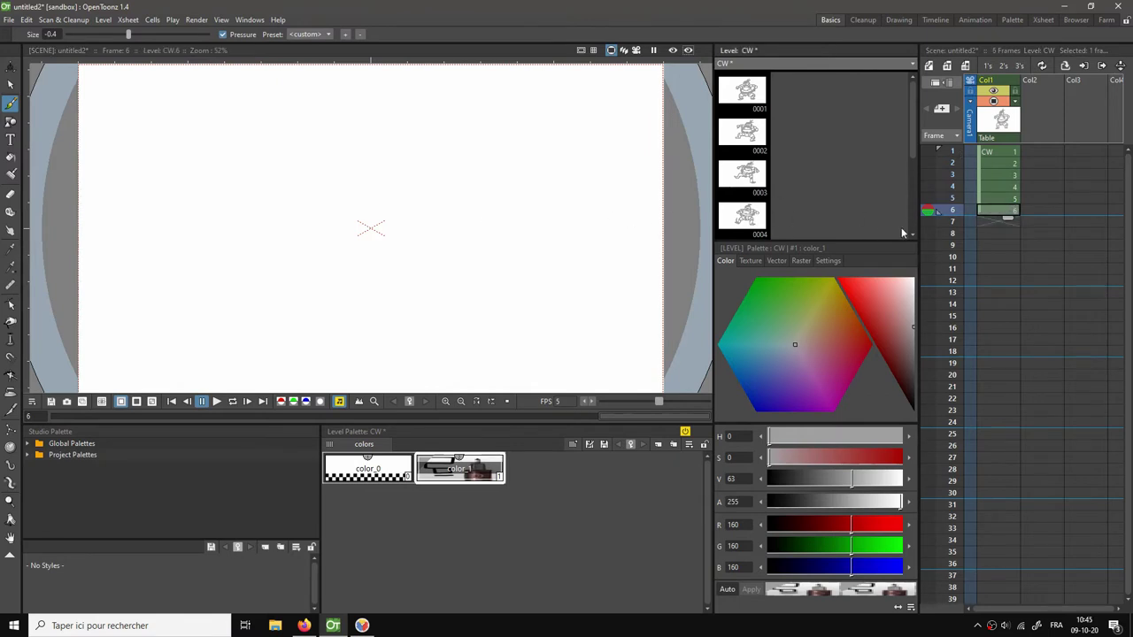
click(928, 201)
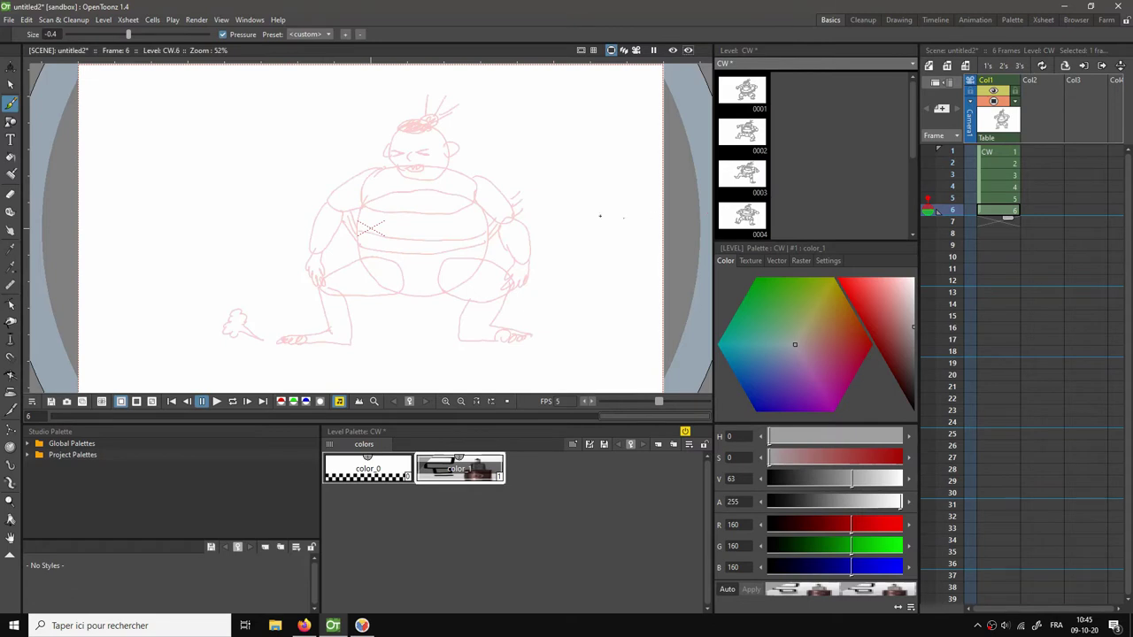
Copy the whole frame 5 drawing with a Rectangular selection and paste it into frame 6.
click(997, 198)
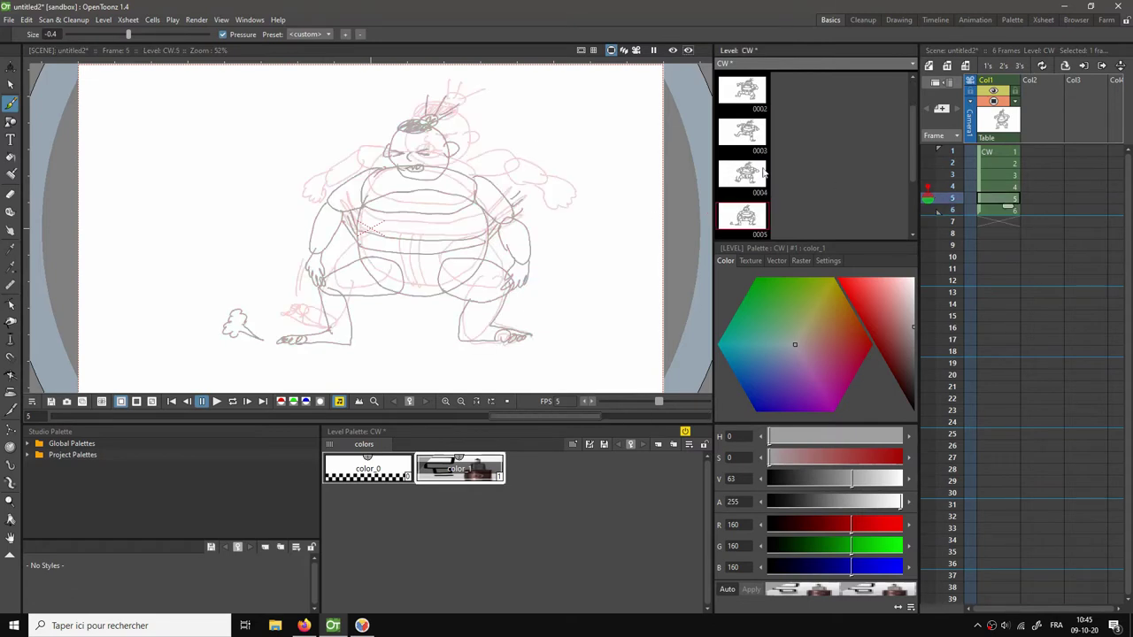
key(s)
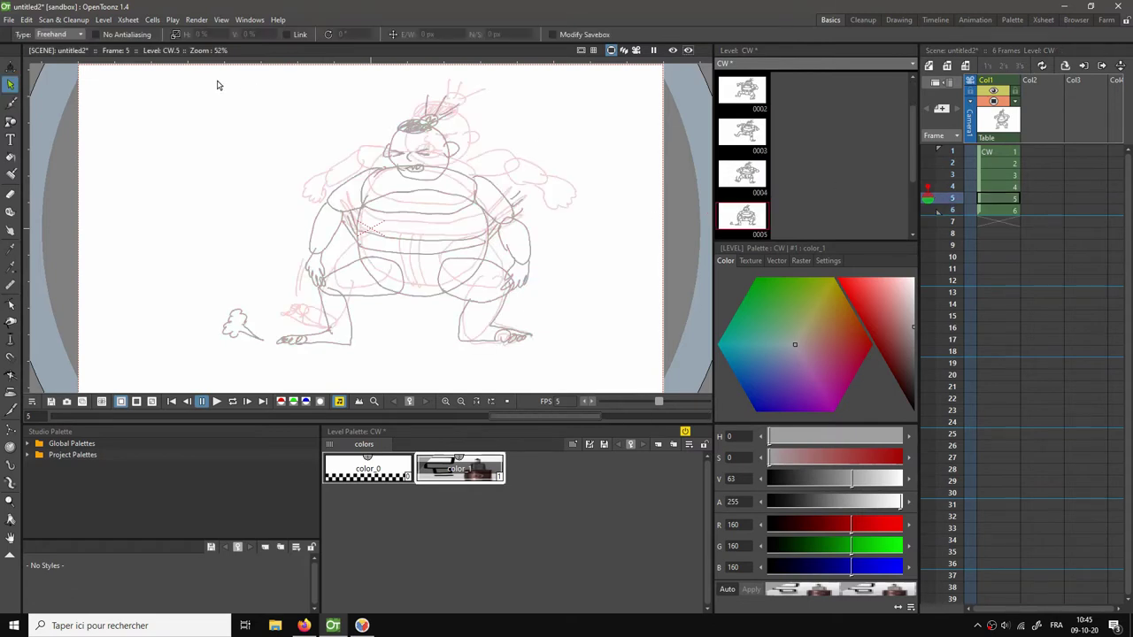
click(51, 35)
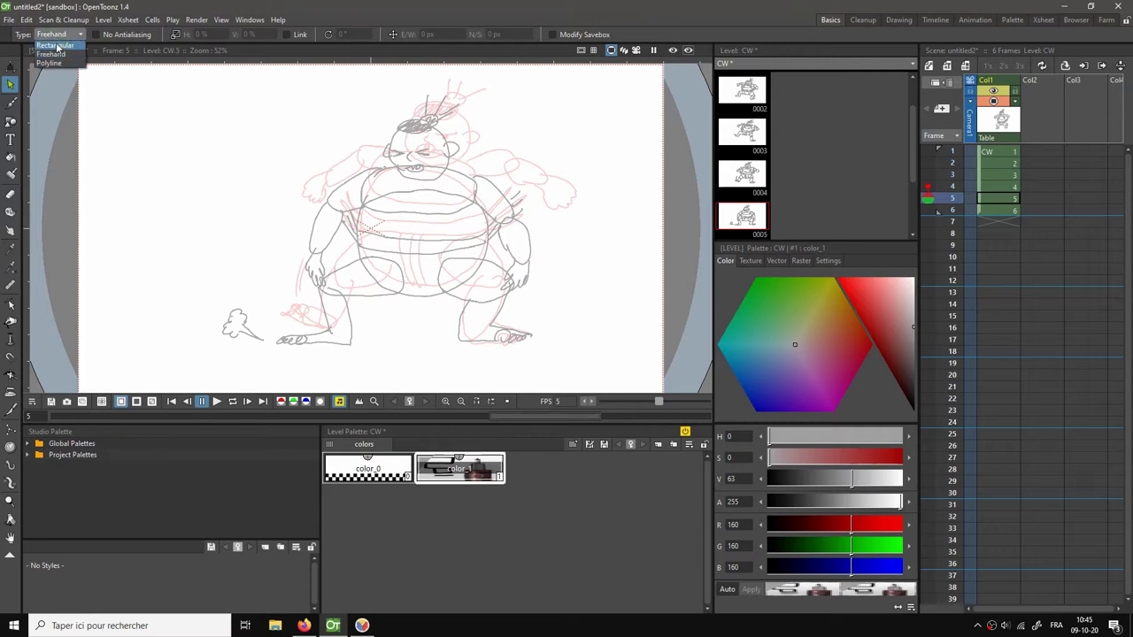
click(51, 43)
mouse_move(168, 79)
mouse_down()
mouse_move(242, 208)
mouse_move(574, 369)
mouse_move(590, 352)
mouse_up()
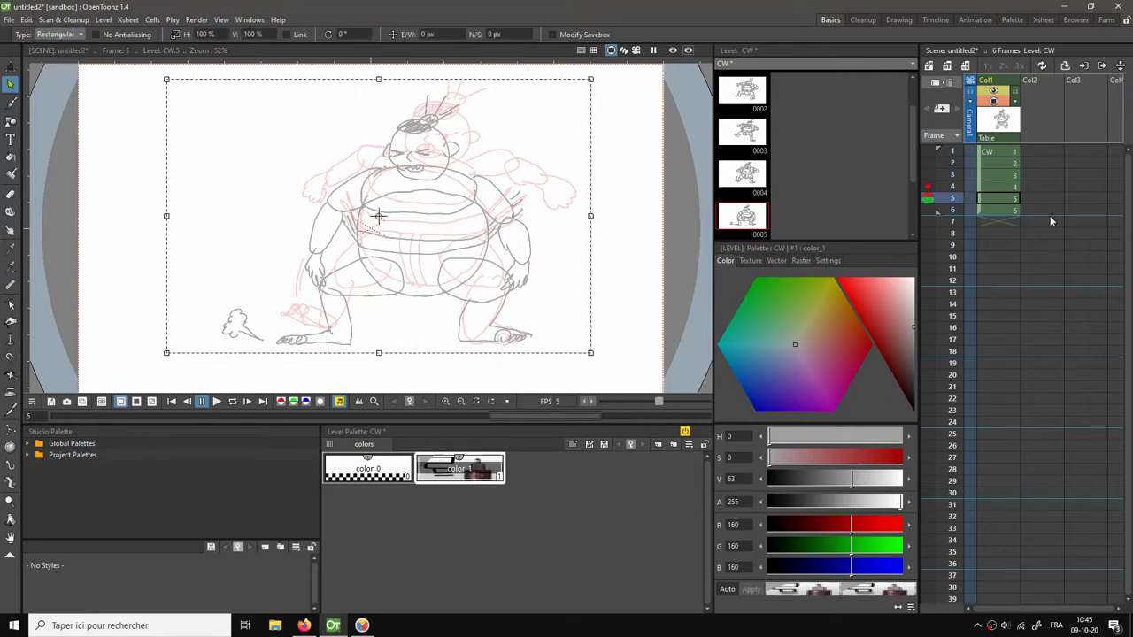
click(997, 211)
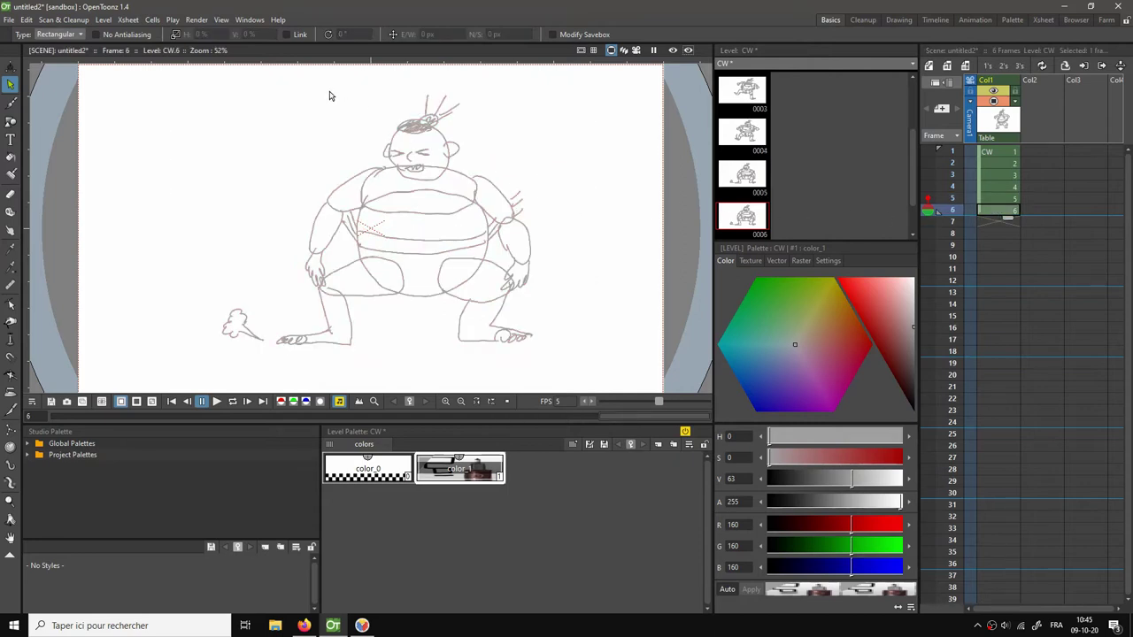
Select the wrestler's upper body down to the thighs on frame 6 and move it slightly downward.
click(279, 86)
drag(279, 86, 566, 308)
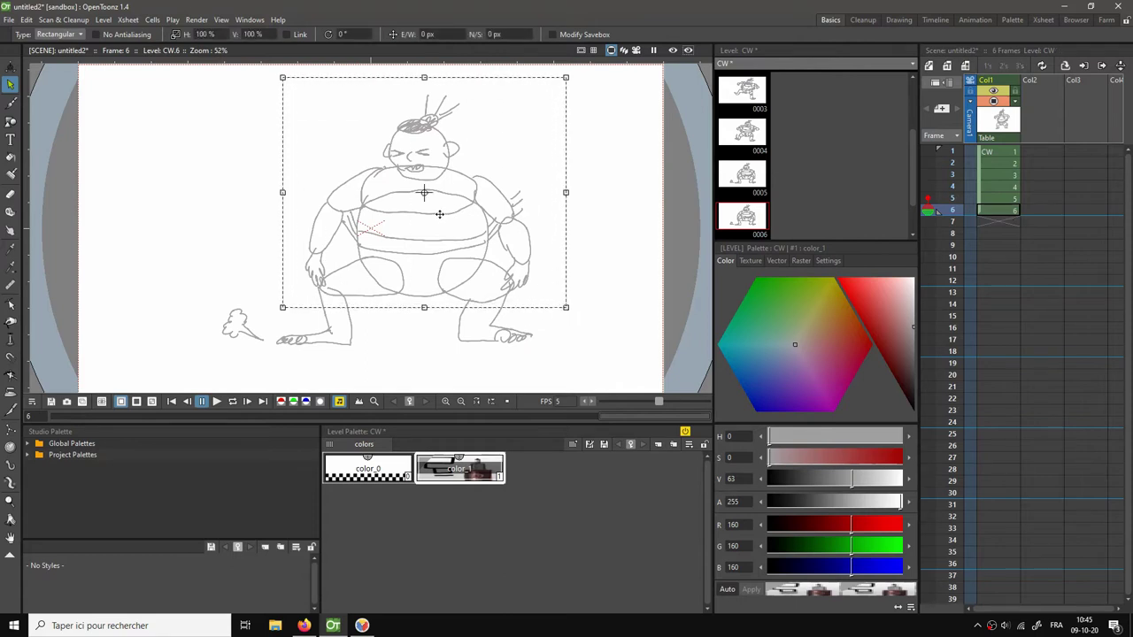
drag(435, 214, 432, 223)
click(590, 157)
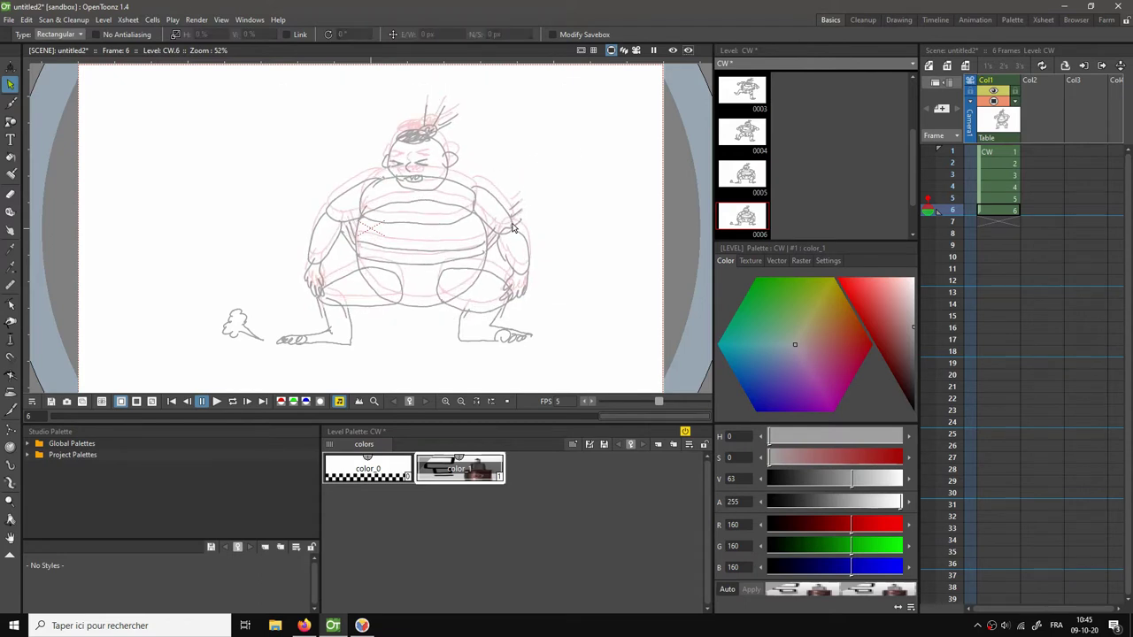
Erase the arms, lower legs, feet, ears and dust puff from the frame 6 drawing.
key(a)
mouse_move(535, 204)
mouse_down()
mouse_move(514, 261)
mouse_move(520, 234)
mouse_move(534, 251)
mouse_move(511, 294)
mouse_move(469, 308)
mouse_move(491, 293)
mouse_move(461, 336)
mouse_move(509, 315)
mouse_move(517, 335)
mouse_move(496, 335)
mouse_move(552, 333)
mouse_up()
mouse_move(359, 341)
mouse_down()
mouse_move(273, 341)
mouse_move(295, 334)
mouse_move(297, 345)
mouse_move(226, 317)
mouse_move(250, 309)
mouse_move(270, 330)
mouse_move(239, 331)
mouse_up()
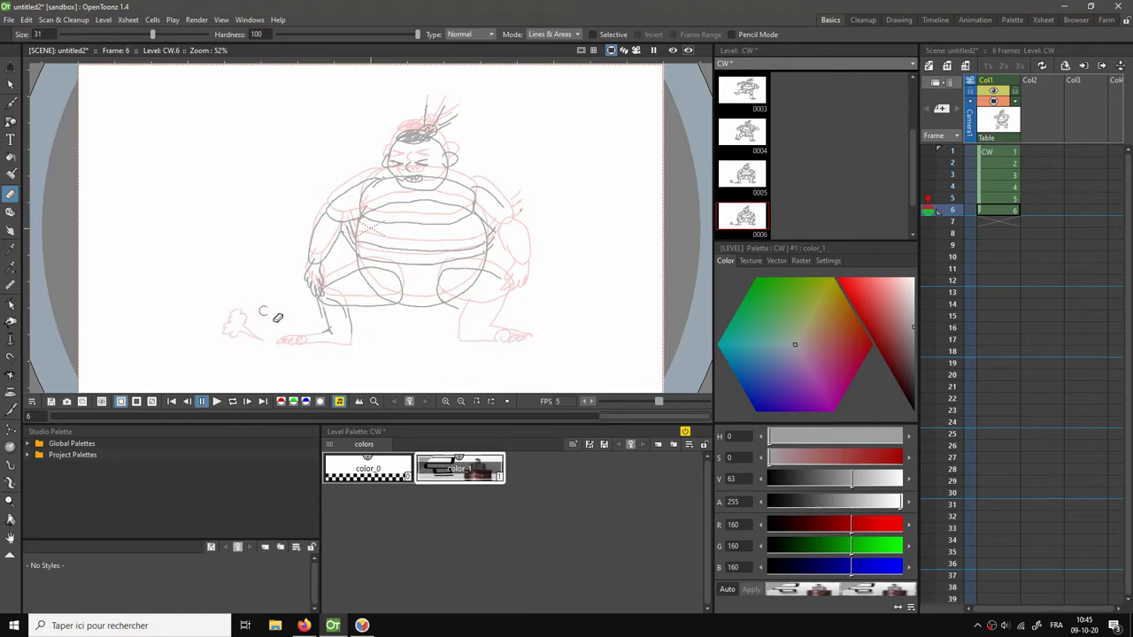
mouse_move(322, 316)
mouse_down()
mouse_move(354, 333)
mouse_move(339, 304)
mouse_move(354, 307)
mouse_move(371, 263)
mouse_move(326, 283)
mouse_move(306, 261)
mouse_move(313, 241)
mouse_move(342, 227)
mouse_move(323, 215)
mouse_move(369, 178)
mouse_move(348, 241)
mouse_up()
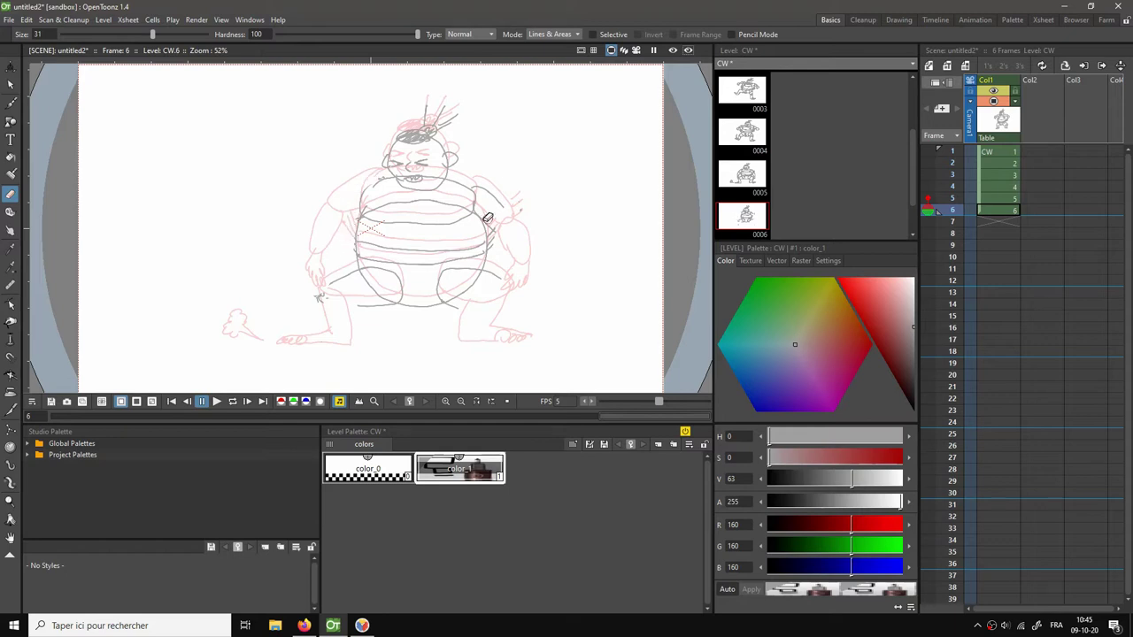
mouse_move(487, 218)
mouse_down()
mouse_move(483, 186)
mouse_move(502, 205)
mouse_move(496, 247)
mouse_move(493, 221)
mouse_up()
drag(455, 188, 457, 167)
Select the head on frame 6 with a Freehand selection and move it slightly down toward the chest.
key(s)
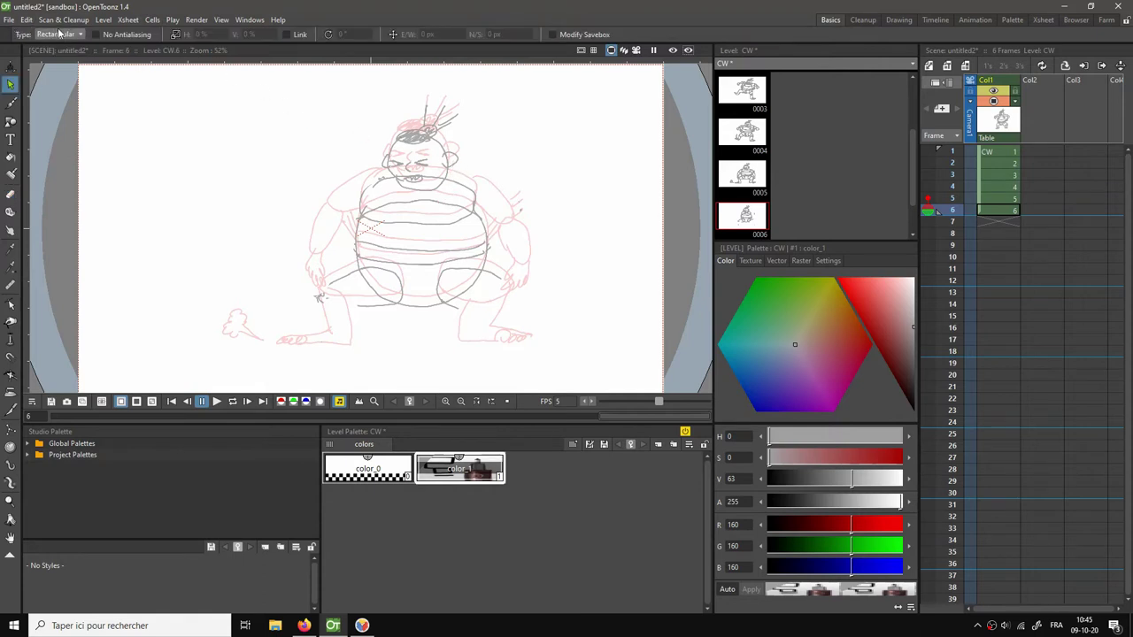
click(58, 34)
click(53, 54)
mouse_move(413, 95)
mouse_down()
mouse_move(381, 131)
mouse_move(384, 159)
mouse_move(395, 185)
mouse_move(436, 197)
mouse_move(467, 156)
mouse_move(452, 98)
mouse_move(414, 95)
mouse_up()
drag(416, 142, 416, 147)
click(510, 129)
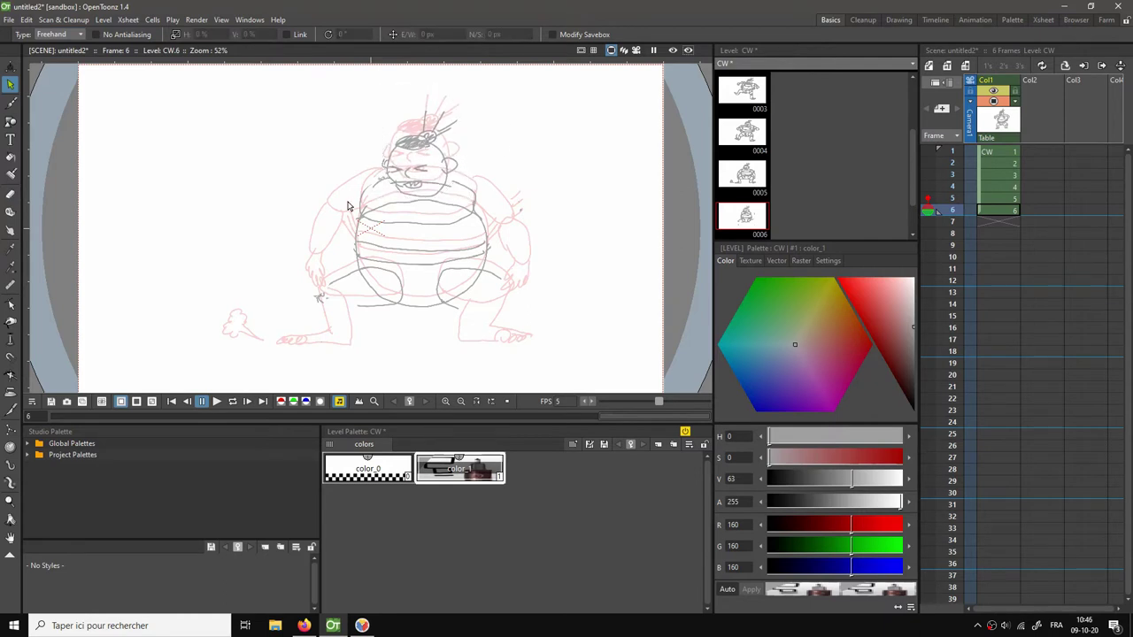
Erase the leftover thigh lines on frame 6 and redraw the gaps in the belly's lower outline.
key(b)
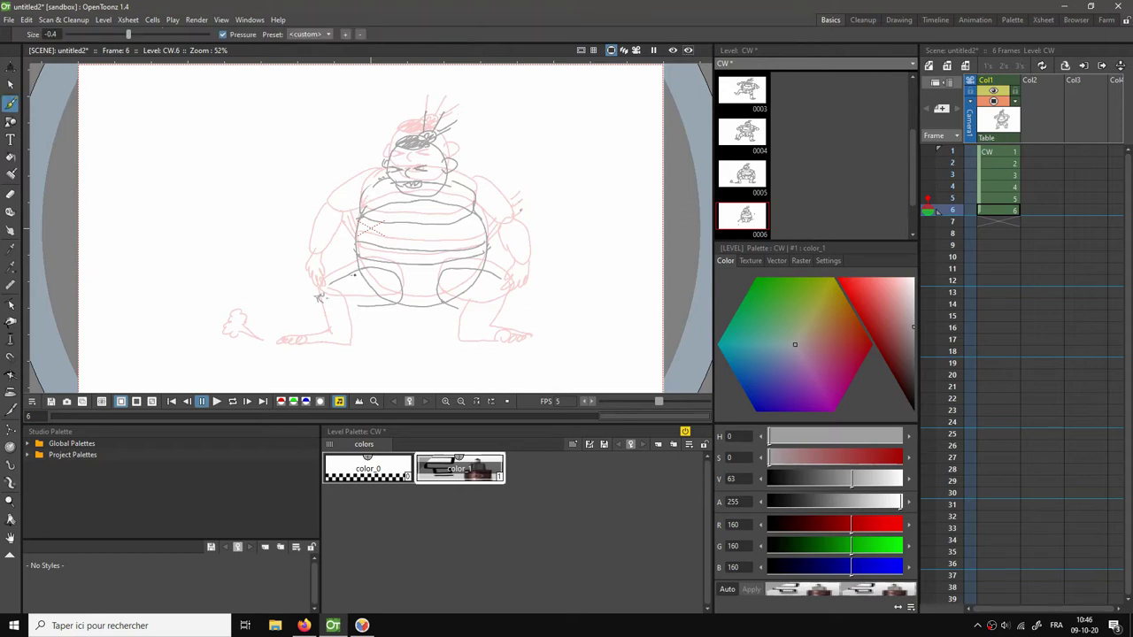
key(a)
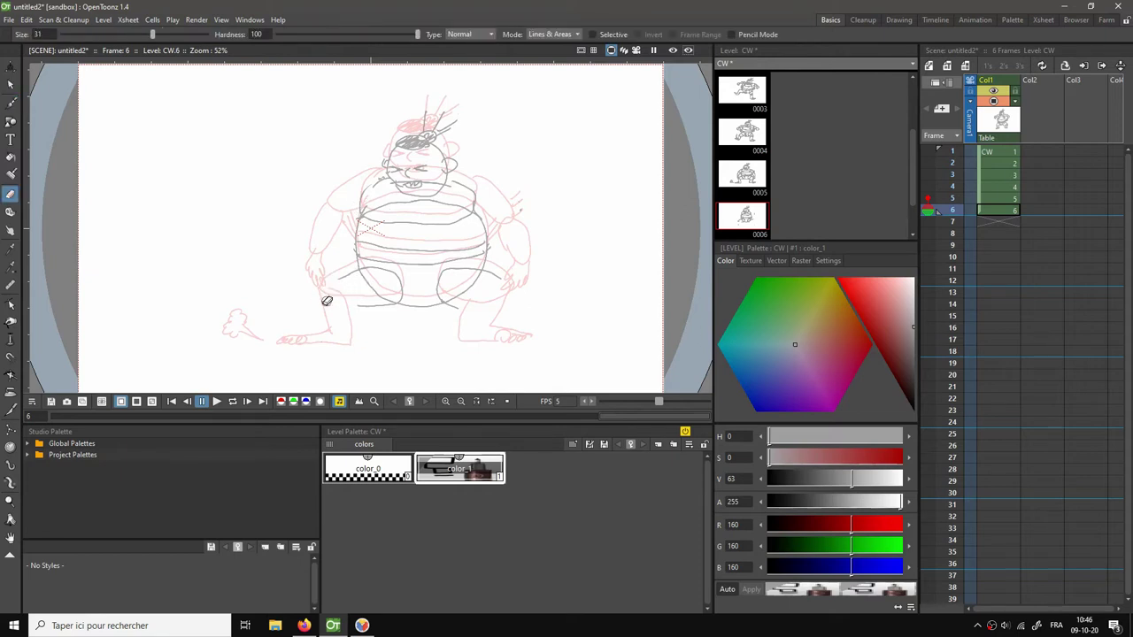
mouse_move(357, 273)
mouse_down()
mouse_move(359, 304)
mouse_move(391, 306)
mouse_move(329, 337)
mouse_move(416, 305)
mouse_up()
key(b)
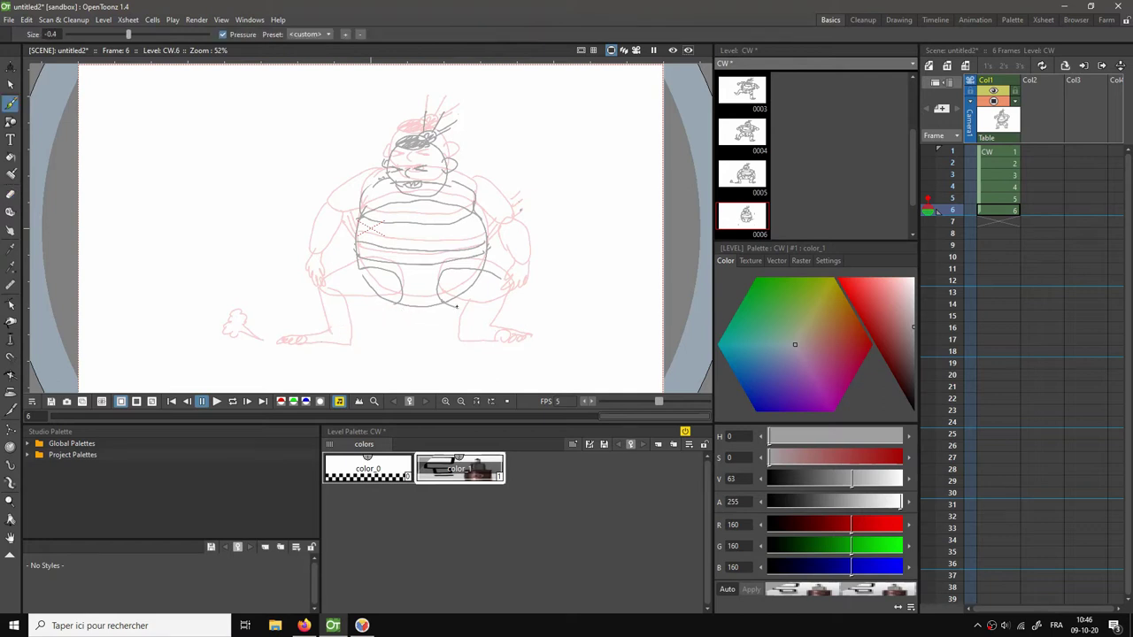
key(a)
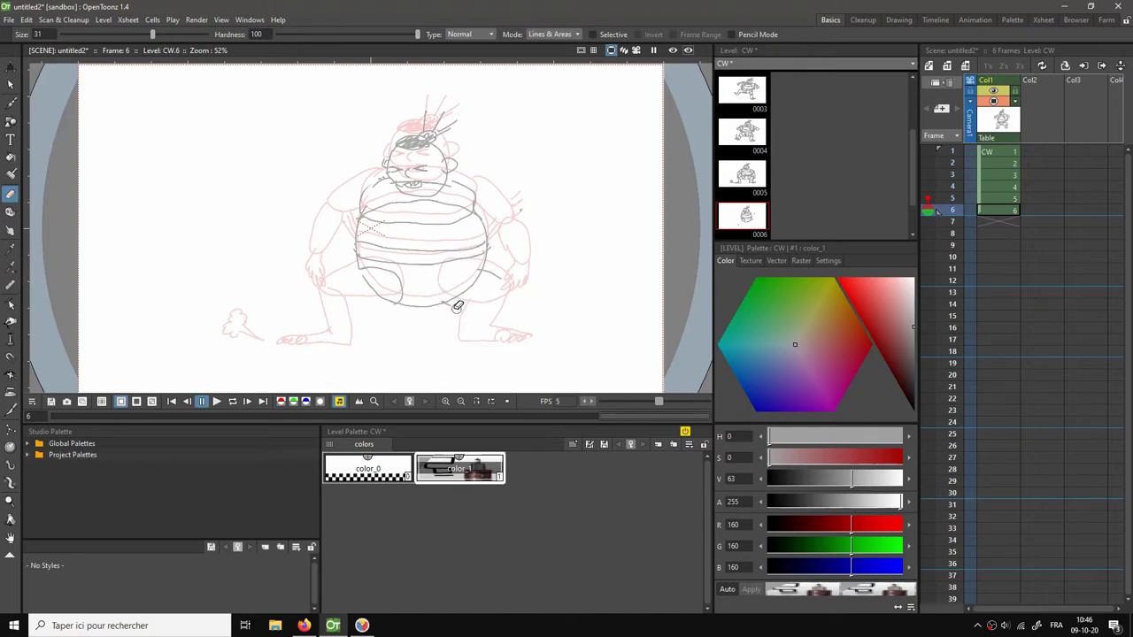
Draw the thigh, lower leg, foot, arm and hand on the right side of the wrestler's body on frame 6.
key(b)
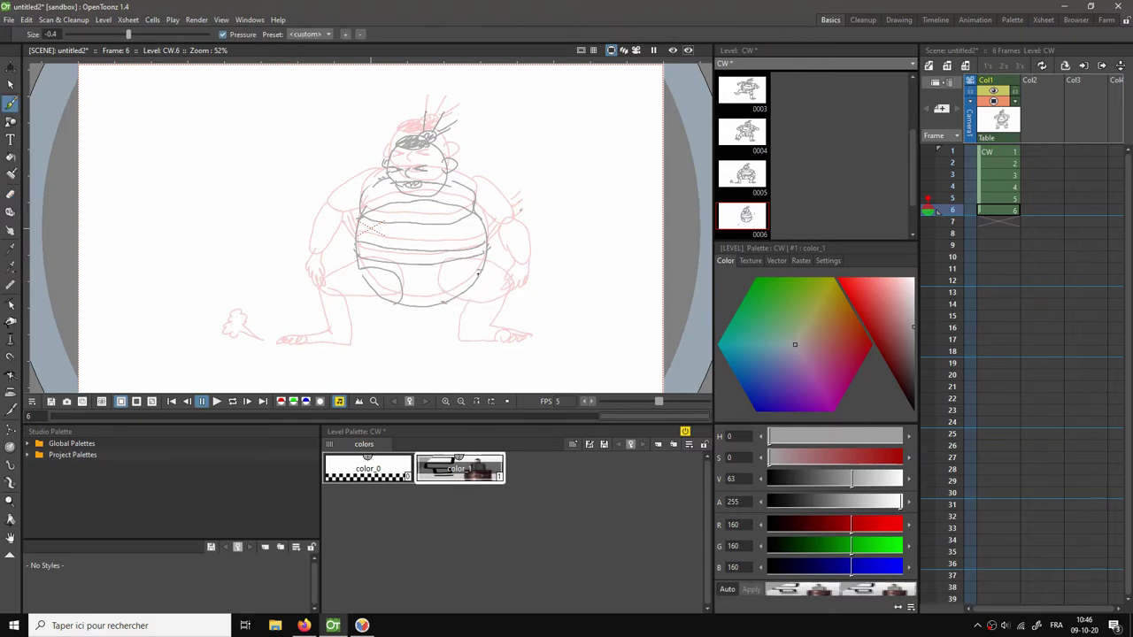
mouse_move(451, 258)
mouse_down()
mouse_move(434, 294)
mouse_move(452, 304)
mouse_move(484, 293)
mouse_move(459, 340)
mouse_move(513, 338)
mouse_up()
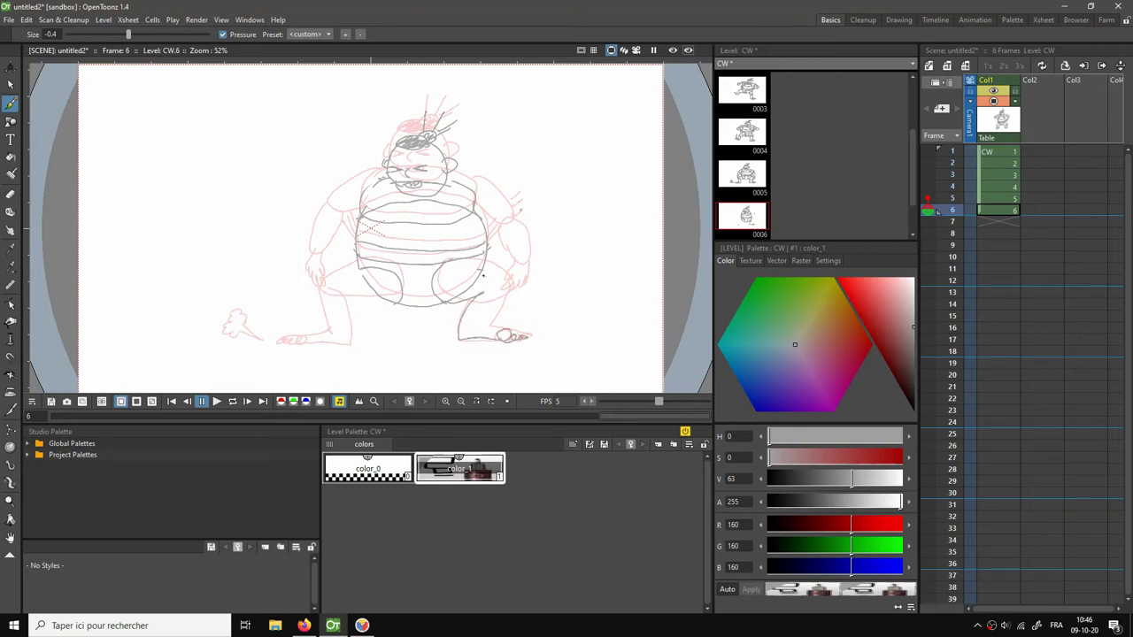
mouse_move(453, 260)
mouse_down()
mouse_move(514, 274)
mouse_move(493, 333)
mouse_up()
mouse_move(475, 183)
mouse_down()
mouse_move(509, 216)
mouse_move(477, 209)
mouse_up()
mouse_move(506, 261)
mouse_down()
mouse_move(503, 287)
mouse_move(513, 290)
mouse_move(520, 273)
mouse_move(500, 238)
mouse_move(517, 265)
mouse_up()
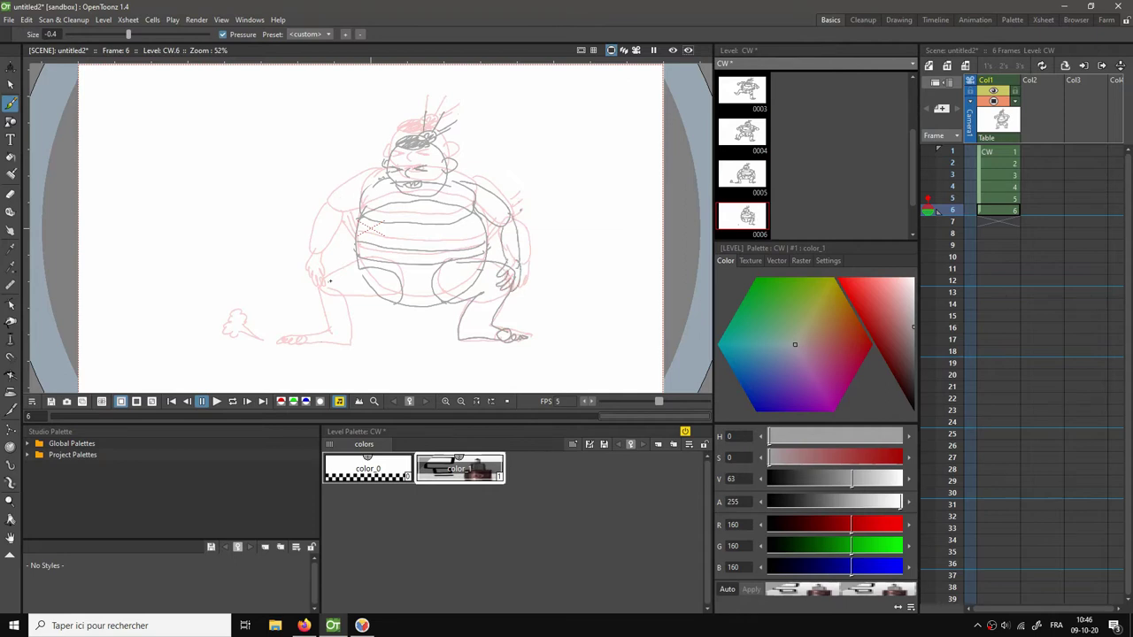
Draw the left-side leg, foot, arm and hand on frame 6, plus dust puffs beside the stomping foot.
mouse_move(362, 271)
mouse_down()
mouse_move(319, 283)
mouse_move(392, 311)
mouse_up()
mouse_move(320, 286)
mouse_down()
mouse_move(329, 321)
mouse_move(345, 305)
mouse_move(337, 332)
mouse_move(287, 342)
mouse_move(350, 342)
mouse_up()
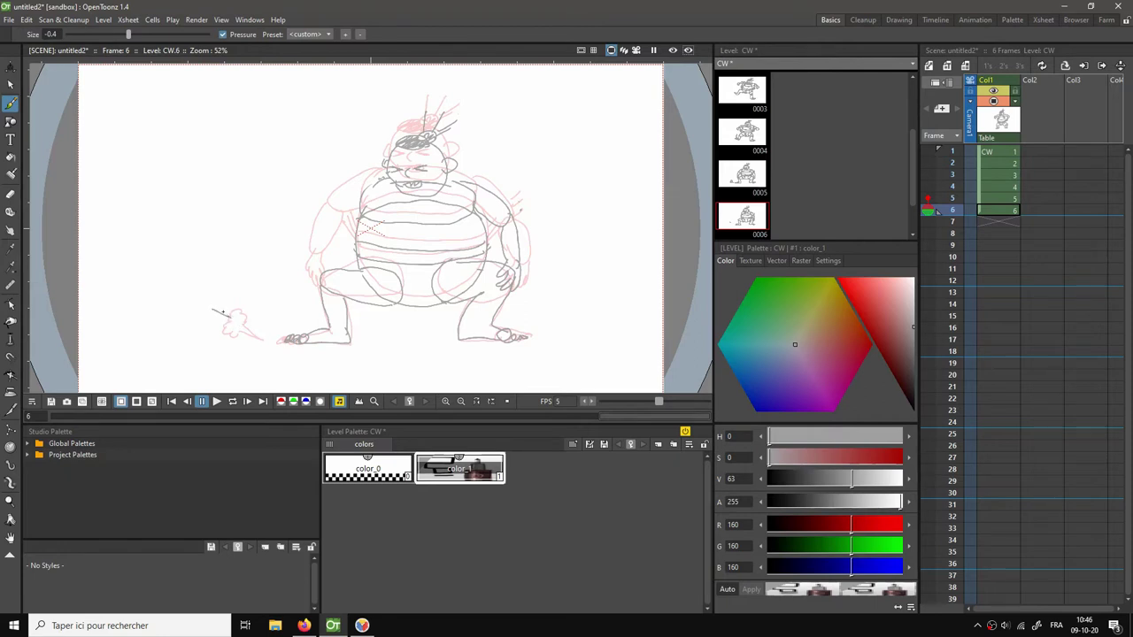
mouse_move(223, 313)
mouse_down()
mouse_move(189, 293)
mouse_move(206, 285)
mouse_move(244, 312)
mouse_move(266, 313)
mouse_move(256, 302)
mouse_move(268, 294)
mouse_move(290, 326)
mouse_move(218, 346)
mouse_move(249, 346)
mouse_up()
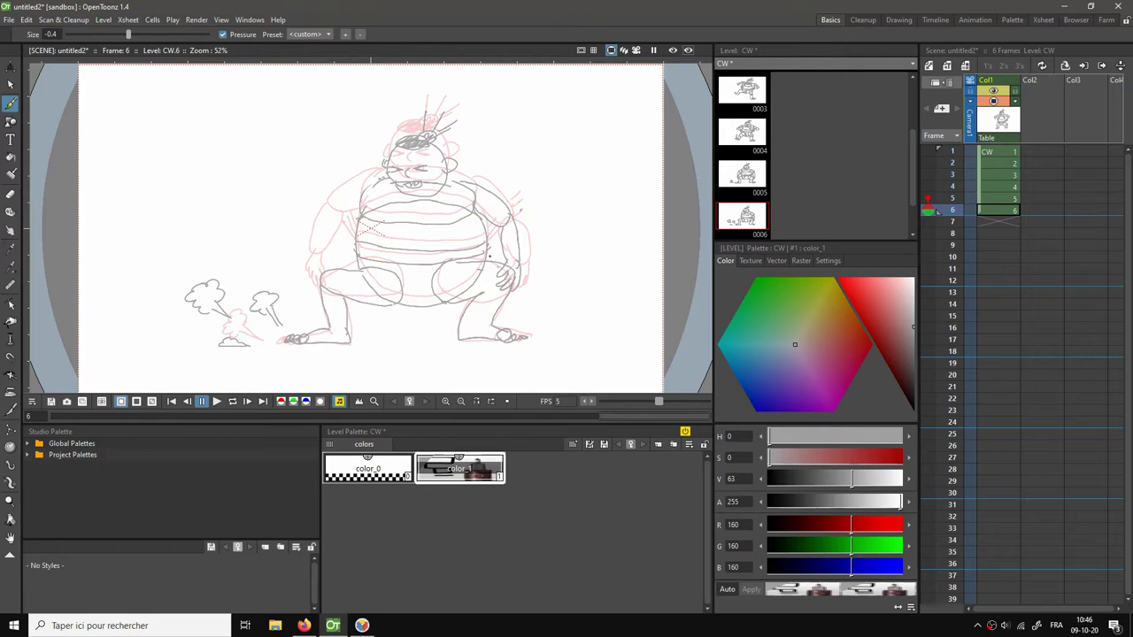
mouse_move(328, 275)
mouse_down()
mouse_move(325, 298)
mouse_move(311, 270)
mouse_up()
mouse_move(375, 184)
mouse_down()
mouse_move(331, 229)
mouse_move(359, 219)
mouse_move(330, 219)
mouse_move(317, 247)
mouse_move(325, 278)
mouse_move(339, 222)
mouse_up()
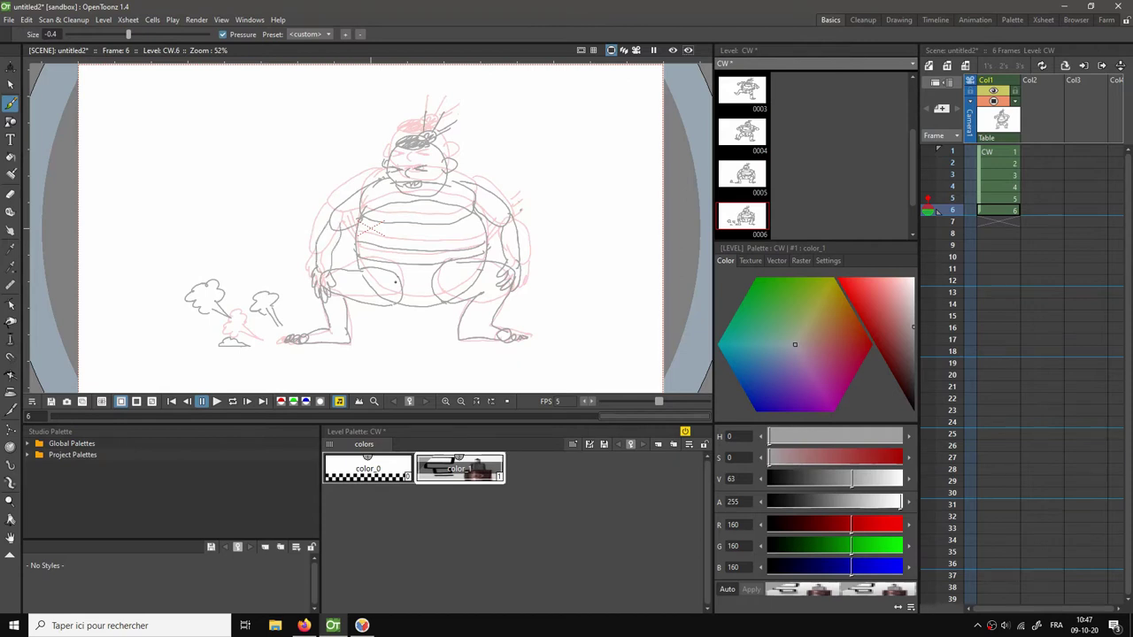
Draw the loincloth's front strip between the thighs on frames 6 and 5.
mouse_move(402, 264)
mouse_down()
mouse_move(417, 306)
mouse_move(419, 264)
mouse_up()
key(Up)
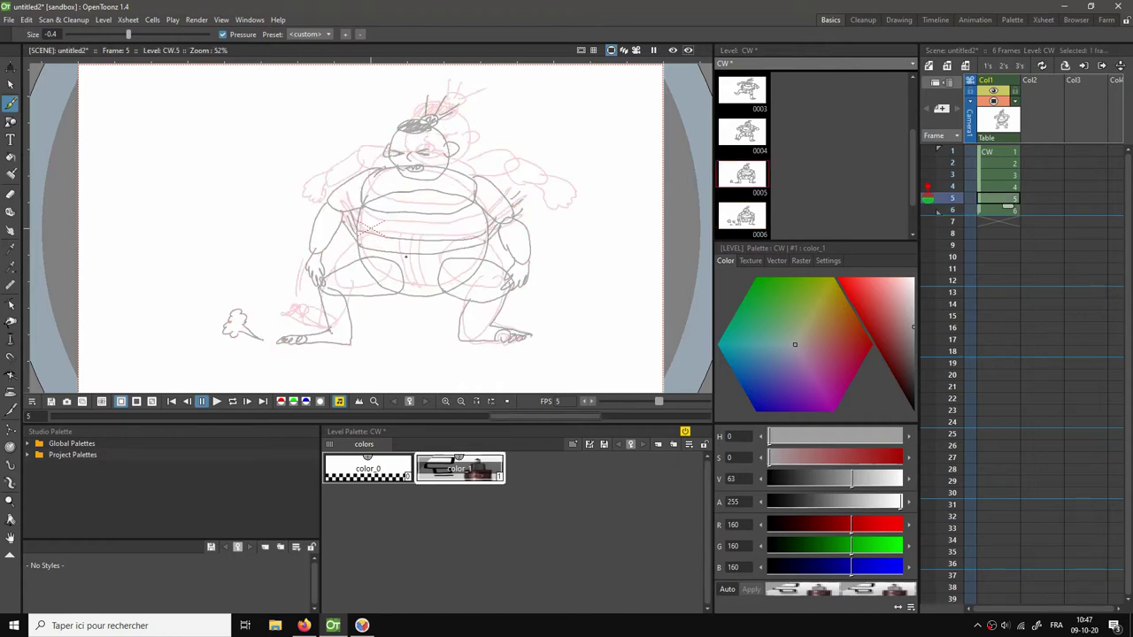
drag(410, 298, 423, 281)
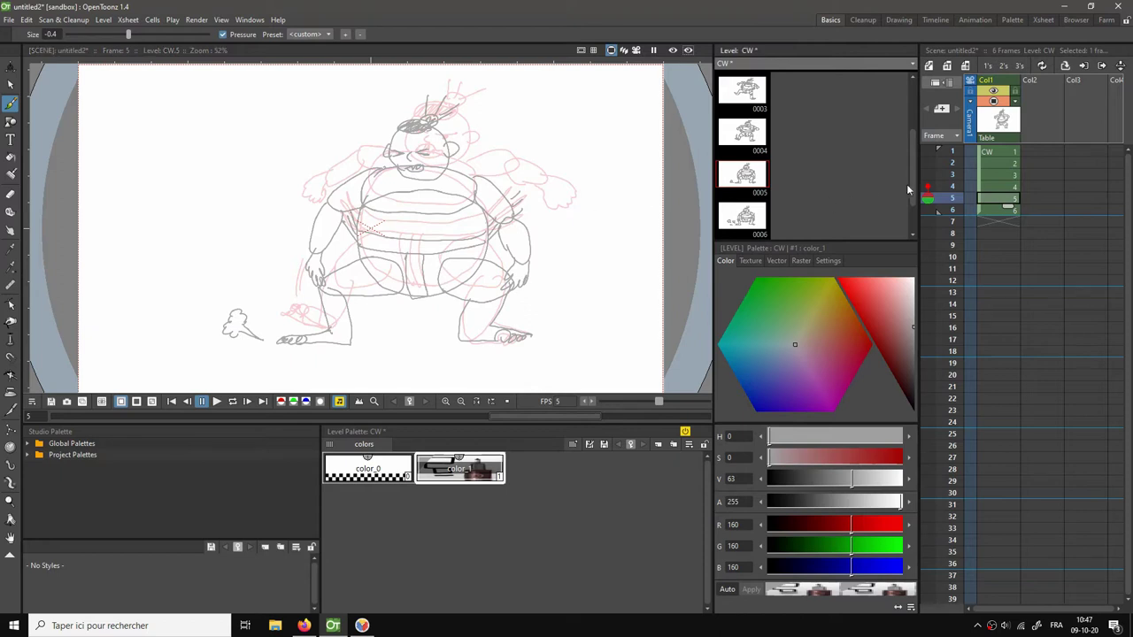
Play the six-frame animation in a loop to check the stomp motion, and stop it.
key(Up)
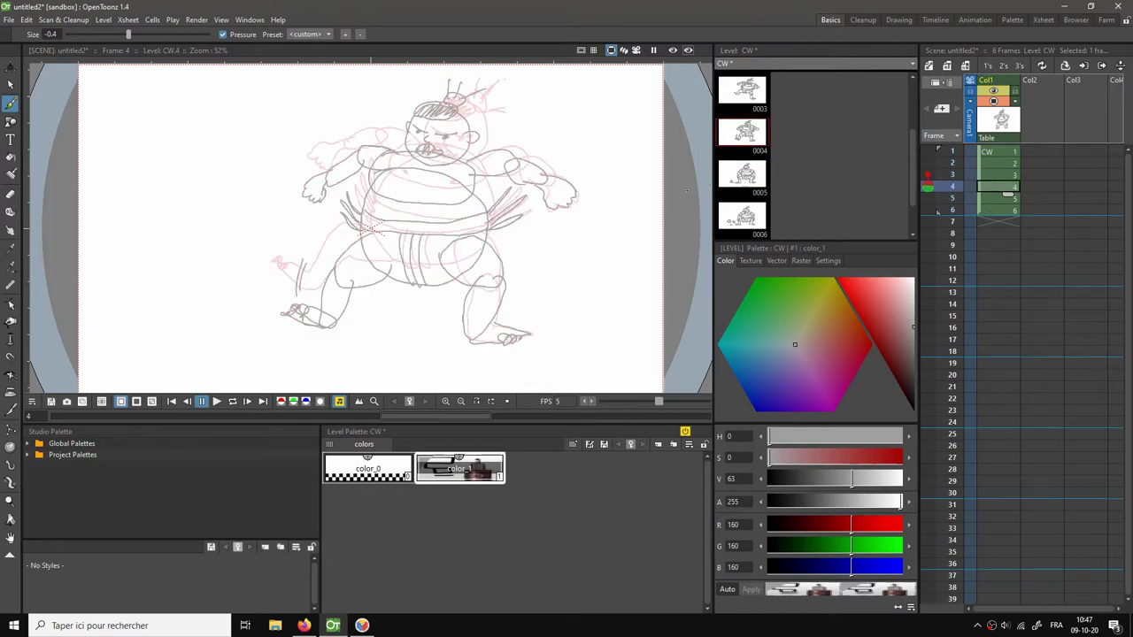
key(l)
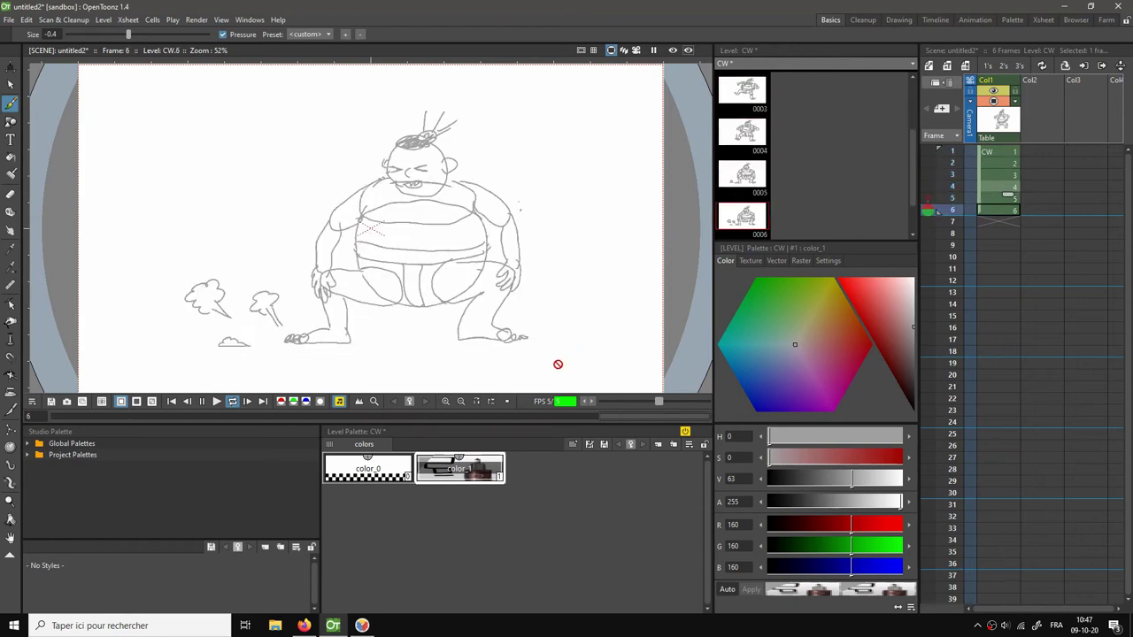
key(space)
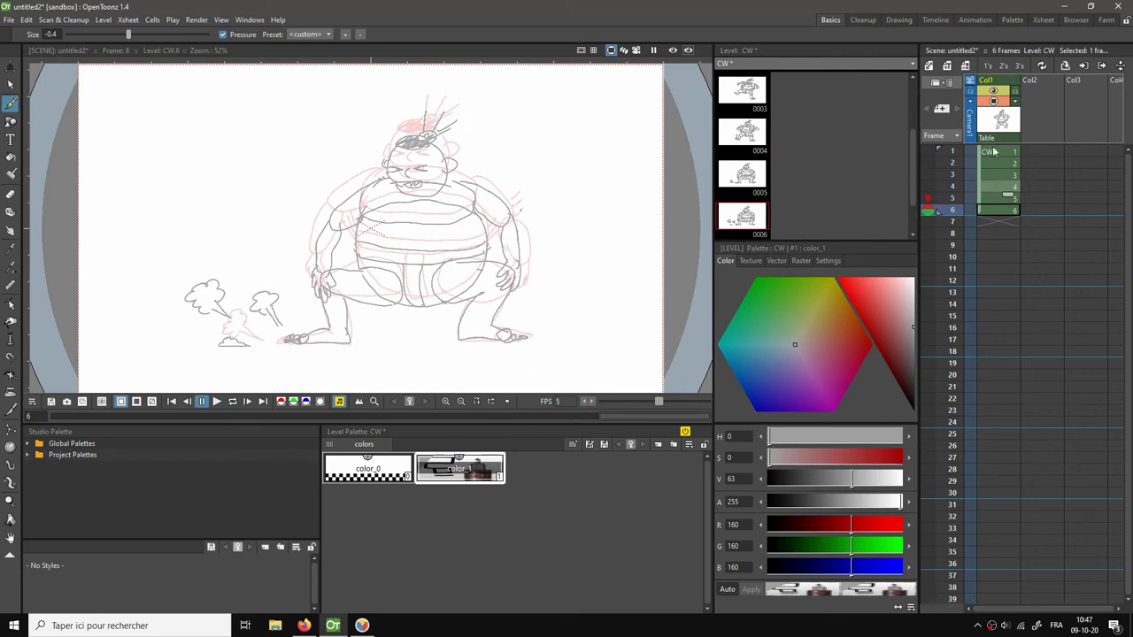
Go through the CW frames from frame 1 to 6 and draw the missing nipples on the wrestler's chest.
click(1006, 152)
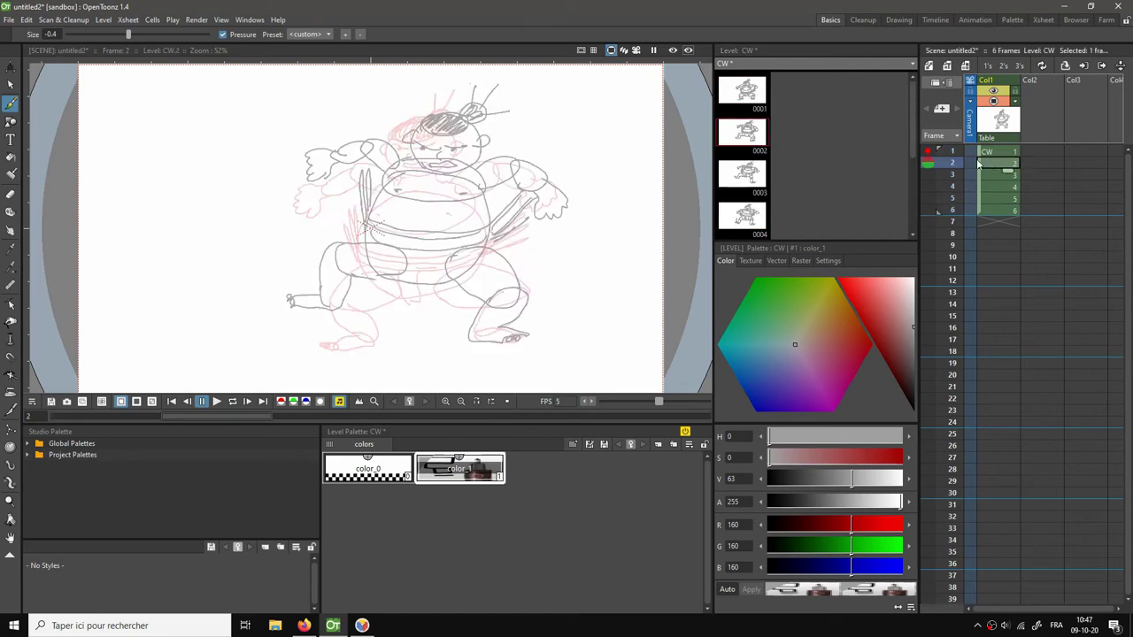
click(993, 165)
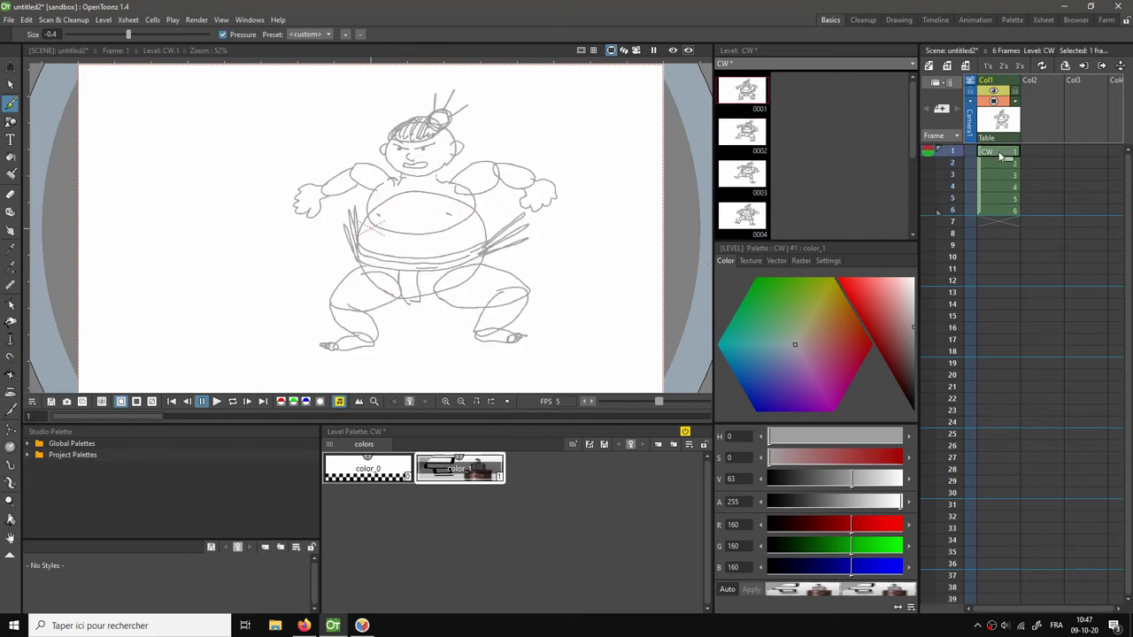
click(765, 194)
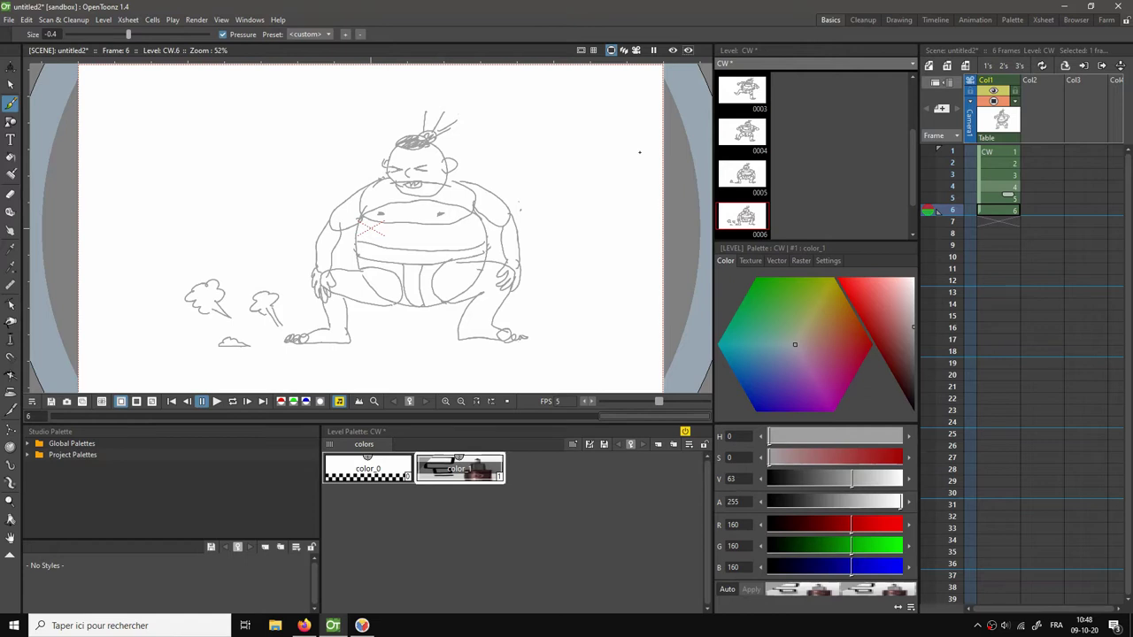
Save the scene as inktober-day-03-bulky in the sandbox's +scenes folder.
click(8, 19)
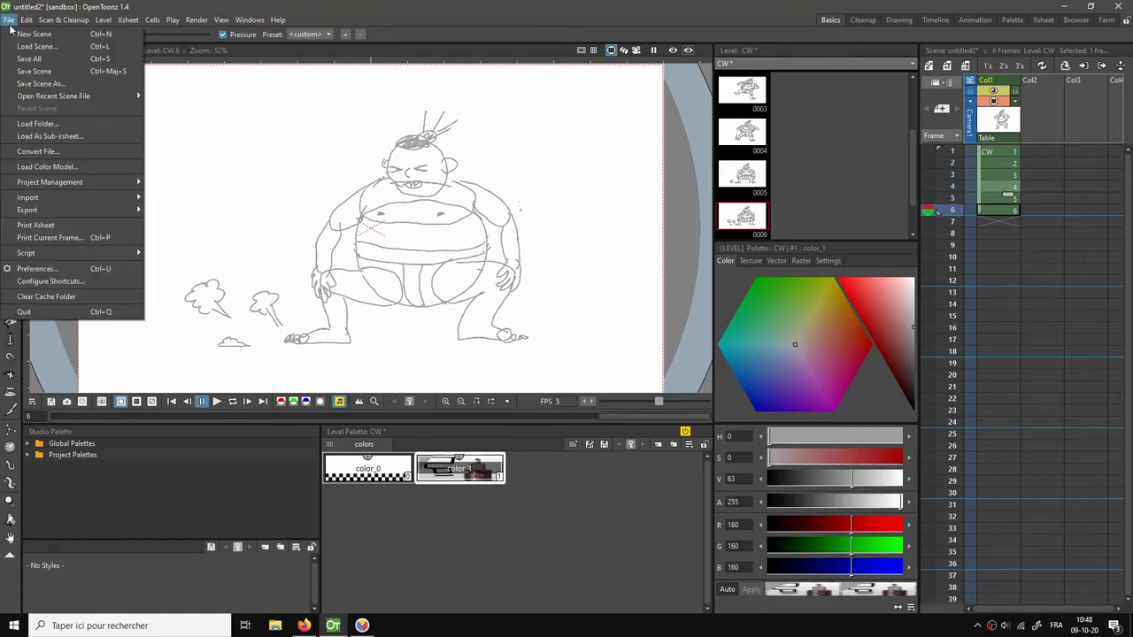
click(33, 71)
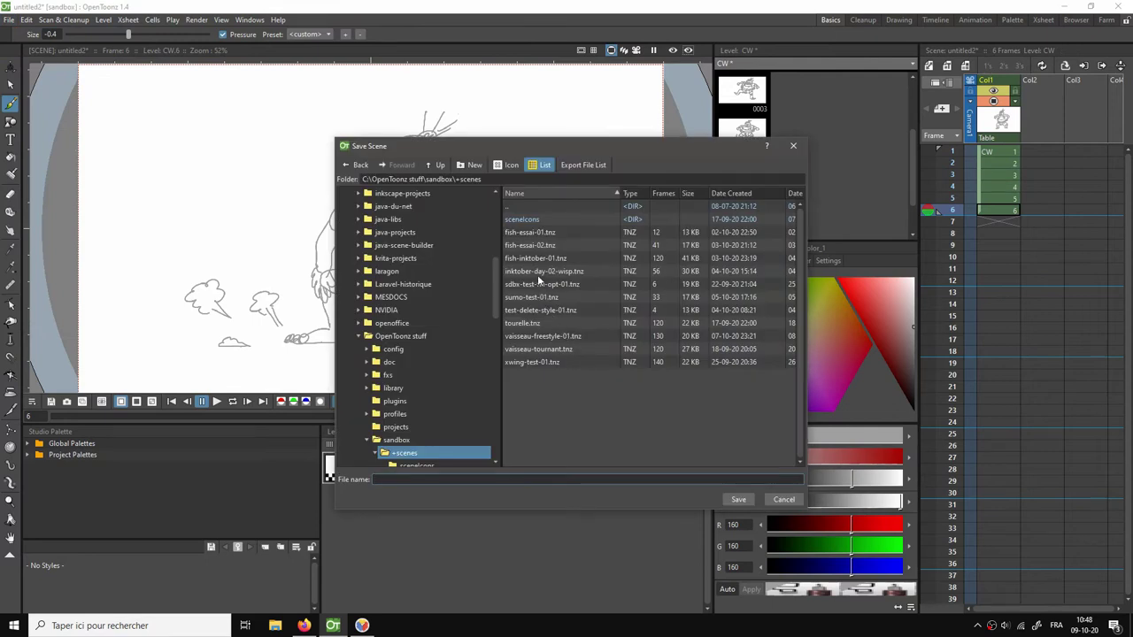
click(444, 479)
text(inktober-day-03-bulky)
click(738, 500)
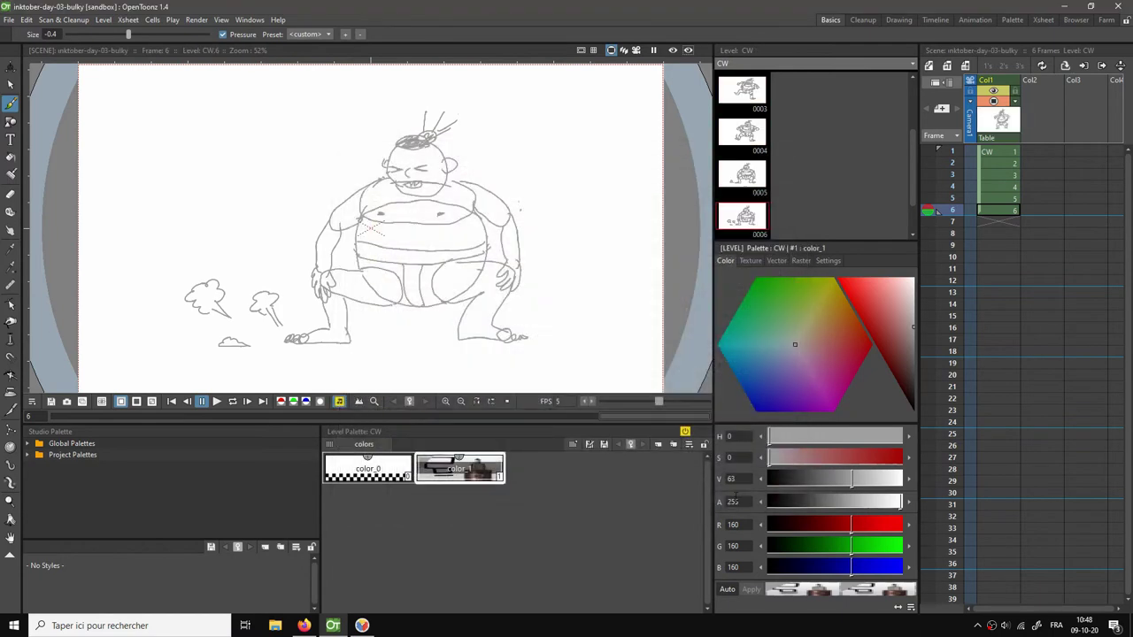
Play the animation in a loop and compare the poses on frames 5 and 6.
key(l)
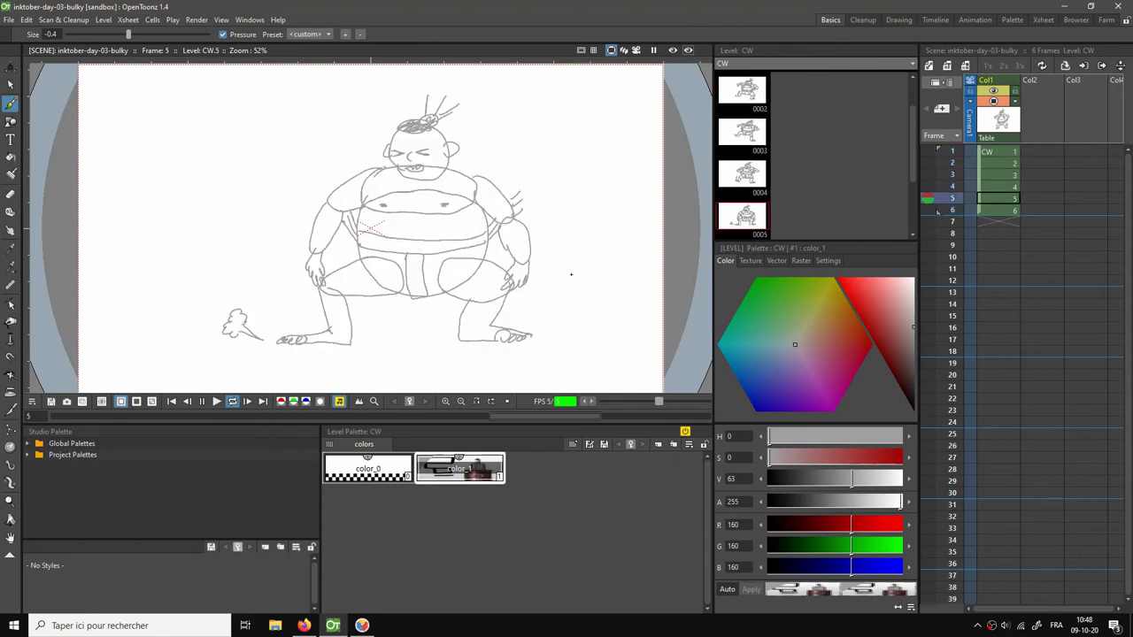
click(1003, 212)
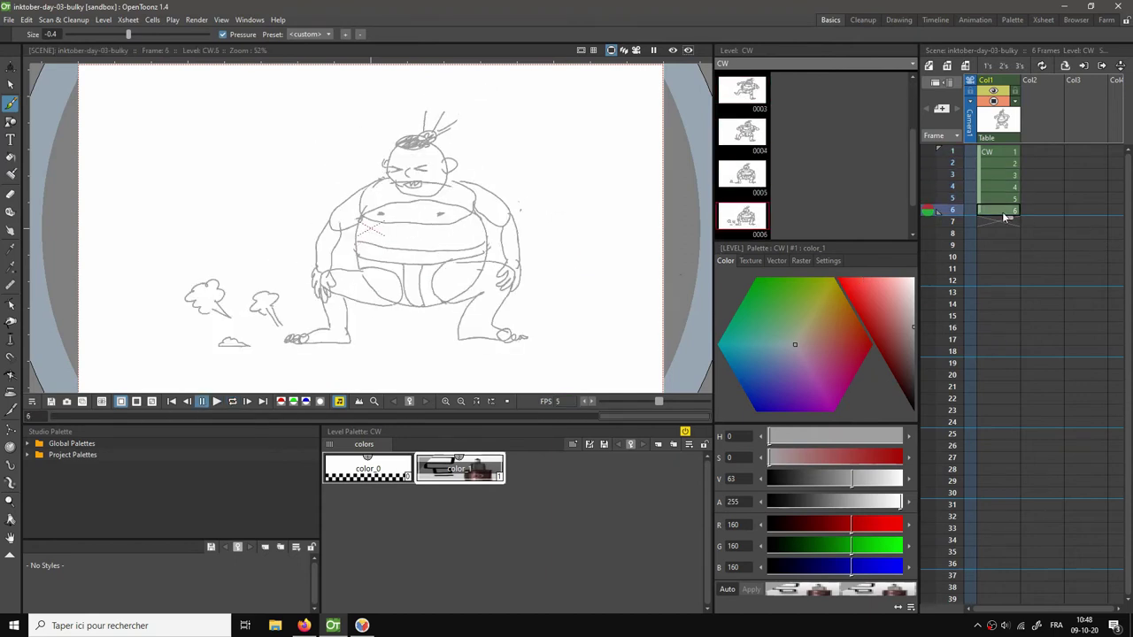
key(Up)
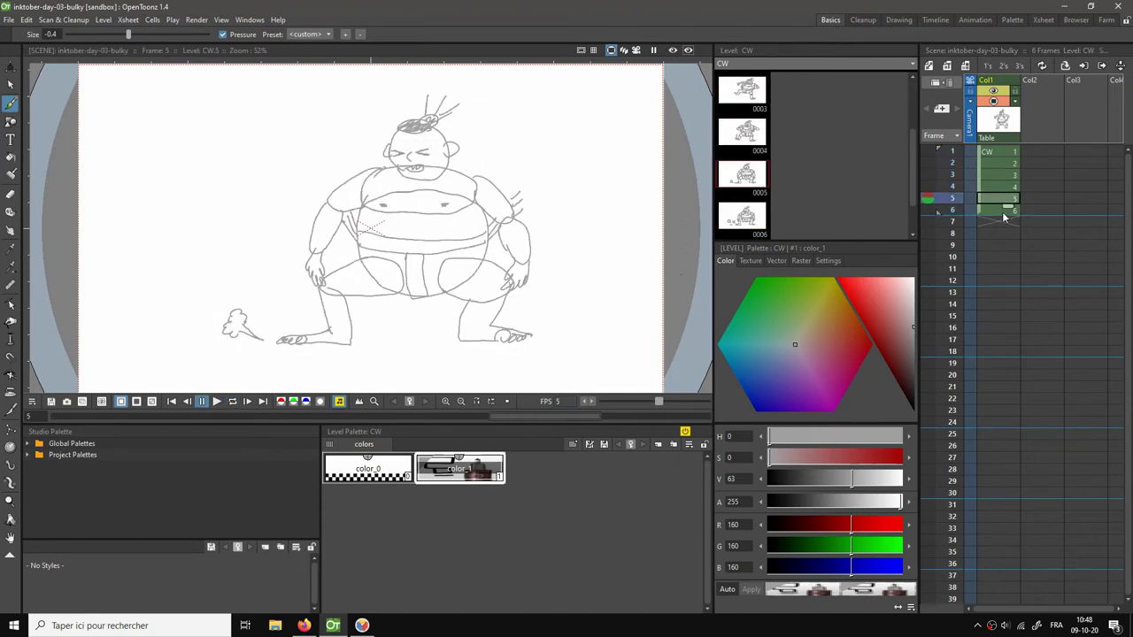
key(Down)
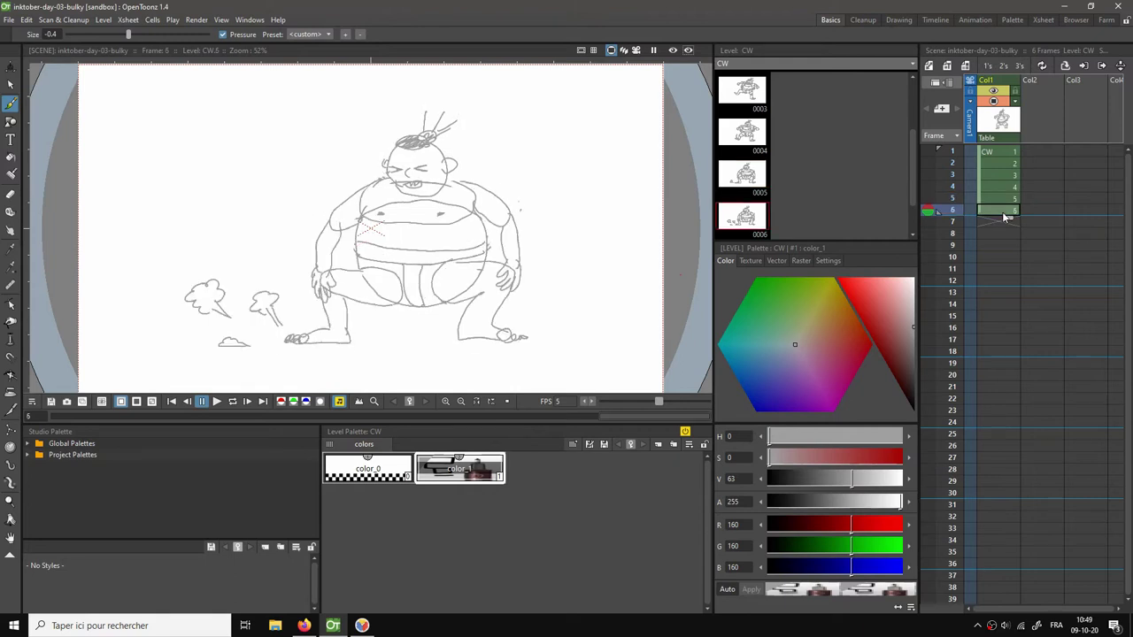
key(Up)
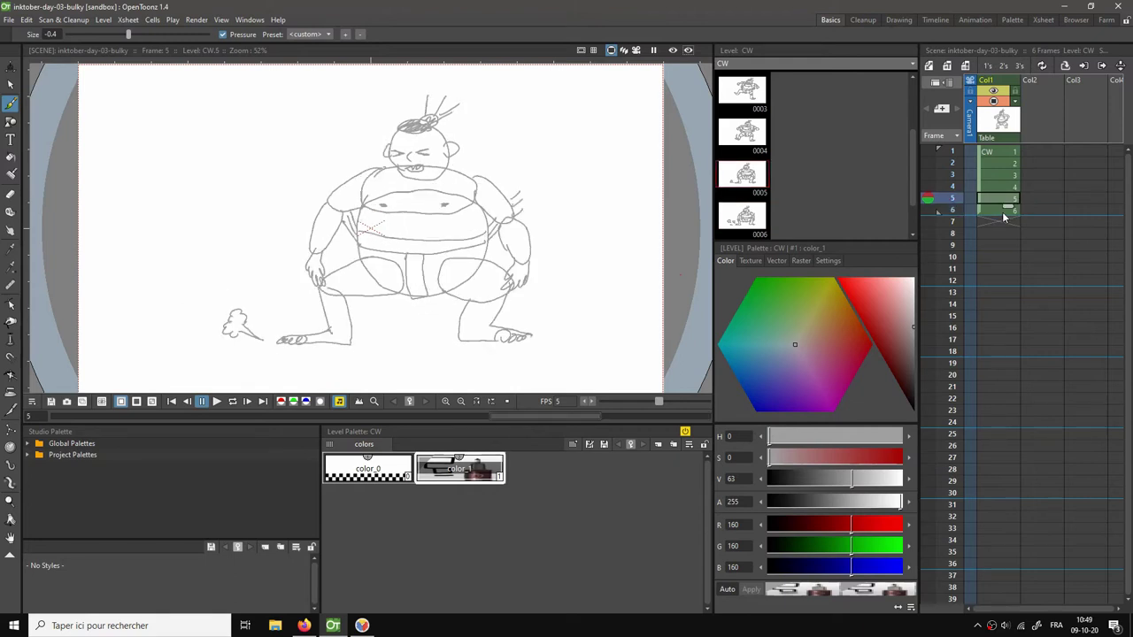
key(Down)
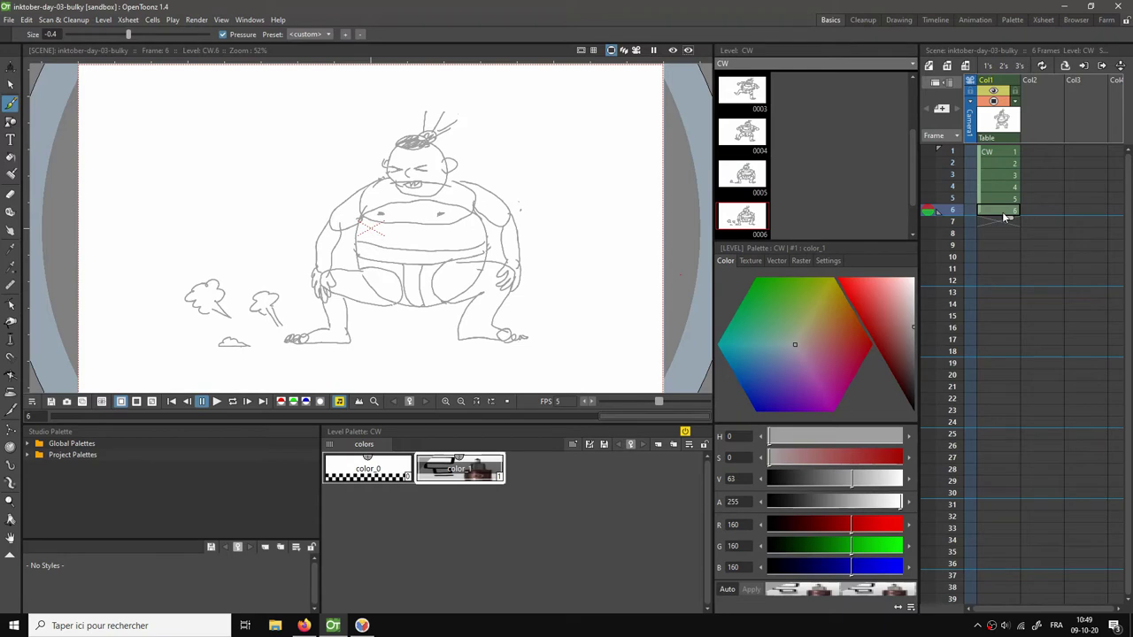
Create a new CW drawing on frame 7 and copy the wrestler from frame 5 into it, leaving out the dust puff.
key(Down)
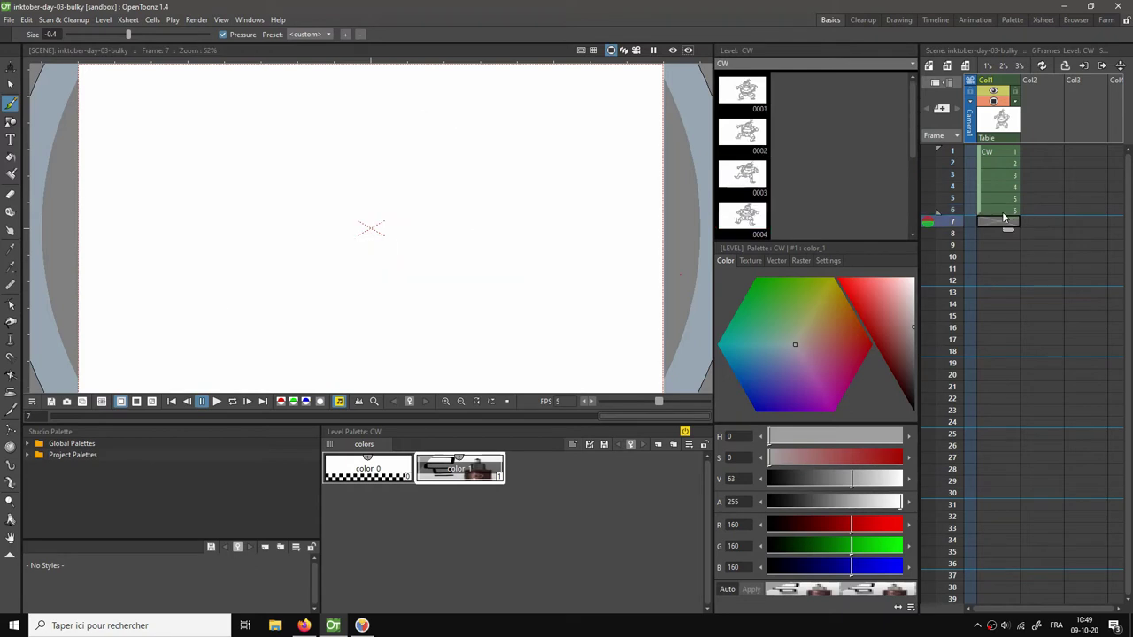
key(alt+d)
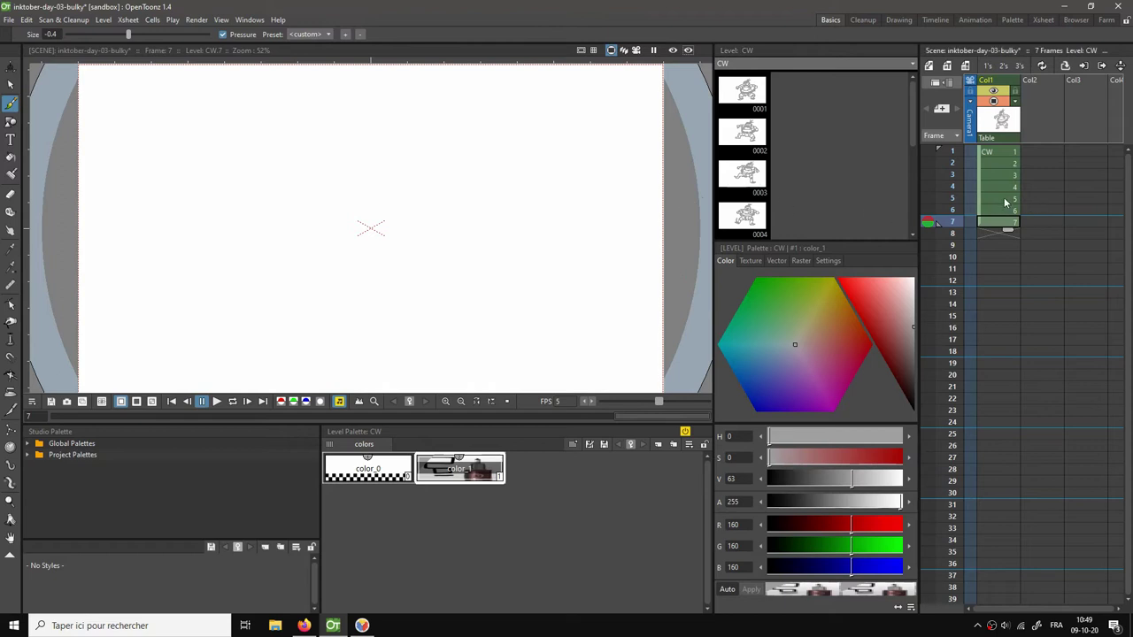
click(1005, 200)
key(s)
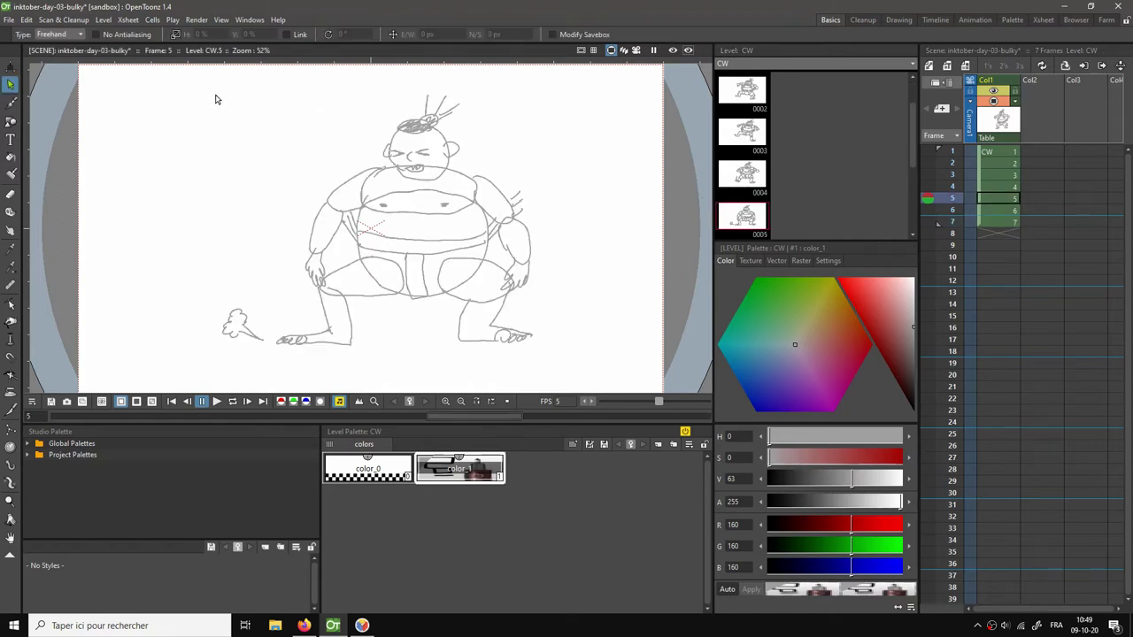
mouse_move(234, 95)
mouse_down()
mouse_move(176, 230)
mouse_move(235, 336)
mouse_up()
key(Delete)
mouse_move(277, 225)
mouse_down()
mouse_move(273, 348)
mouse_move(451, 366)
mouse_move(580, 261)
mouse_move(478, 78)
mouse_move(310, 172)
mouse_move(278, 227)
mouse_up()
key(period)
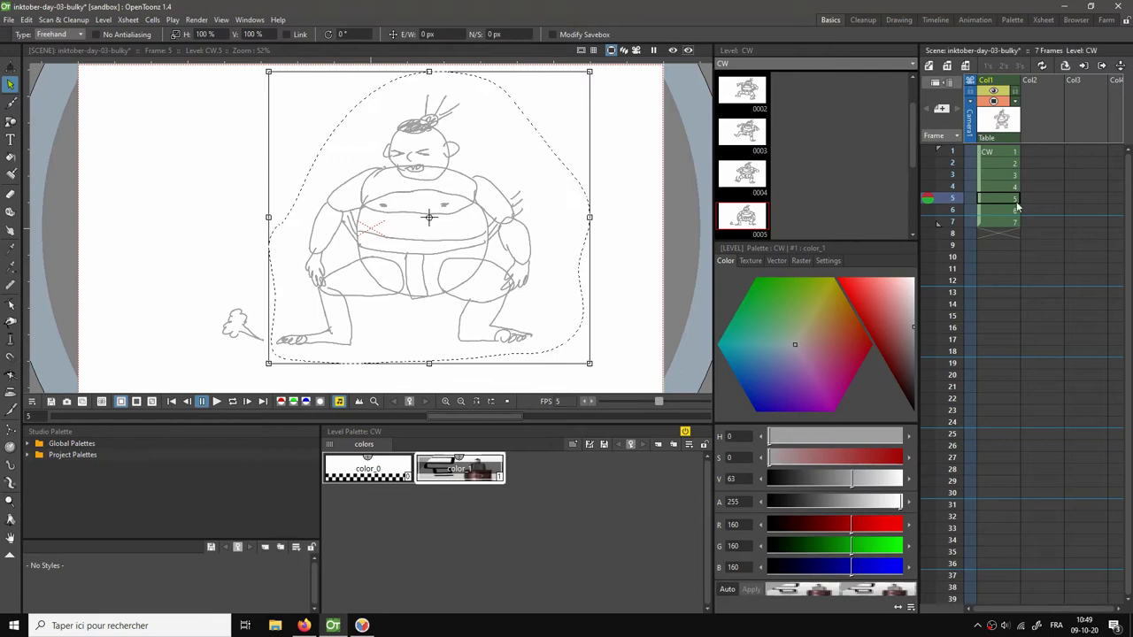
key(period)
key(ctrl+v)
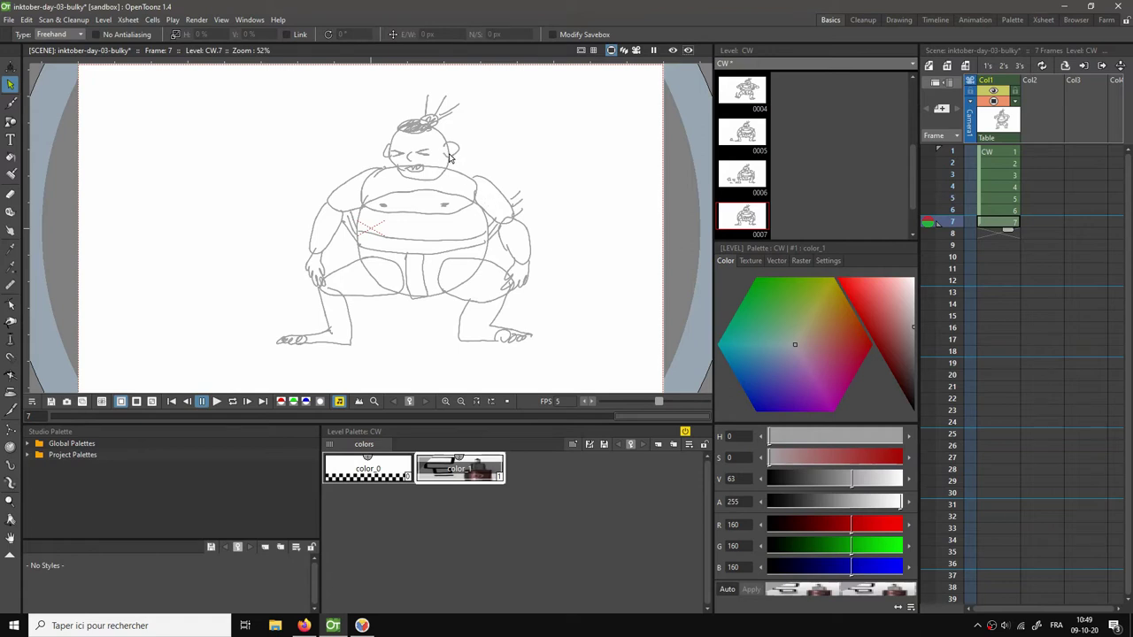
Remove the head from the frame 7 drawing and set frame 1 as a fixed onion skin reference.
mouse_move(398, 76)
mouse_down()
mouse_move(375, 143)
mouse_move(419, 185)
mouse_move(453, 177)
mouse_move(477, 116)
mouse_move(442, 82)
mouse_move(399, 77)
mouse_up()
key(Delete)
click(998, 210)
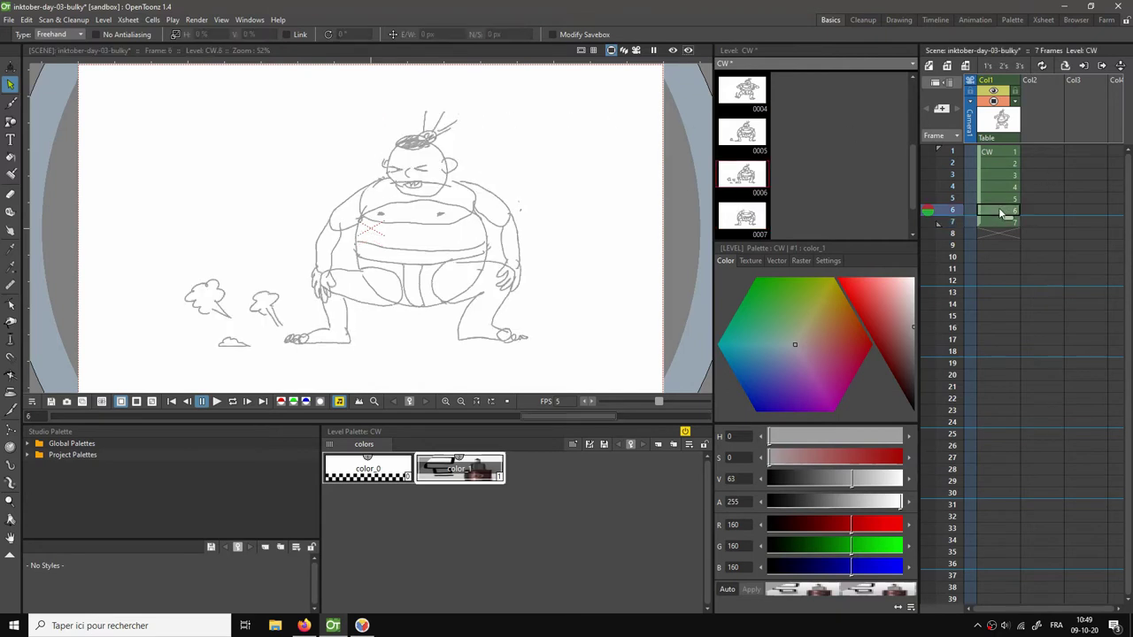
click(987, 221)
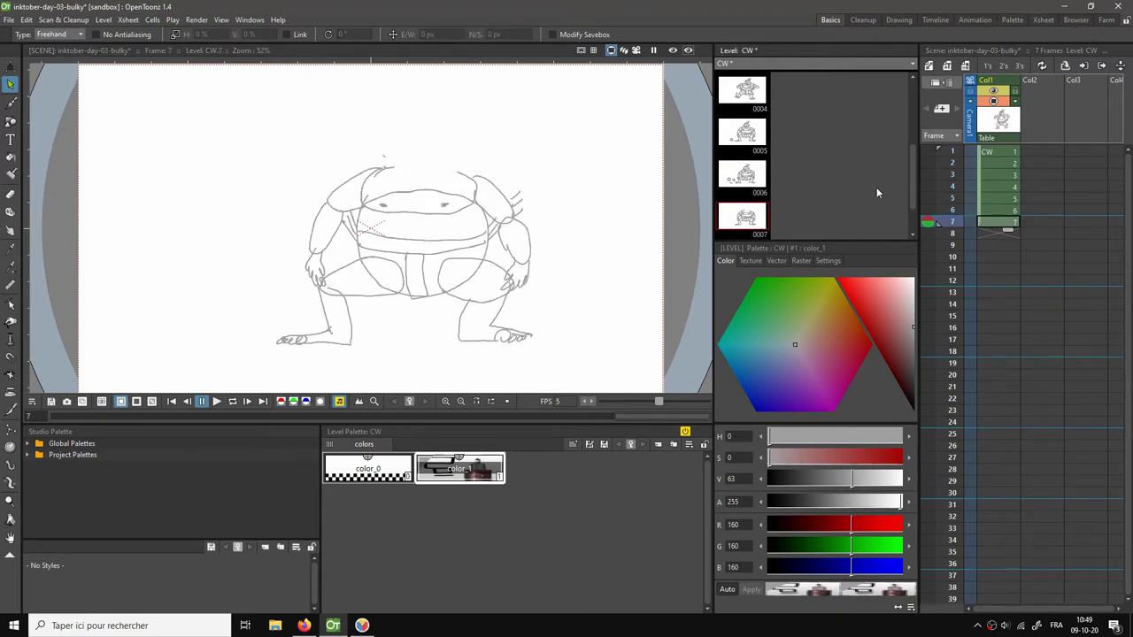
click(927, 152)
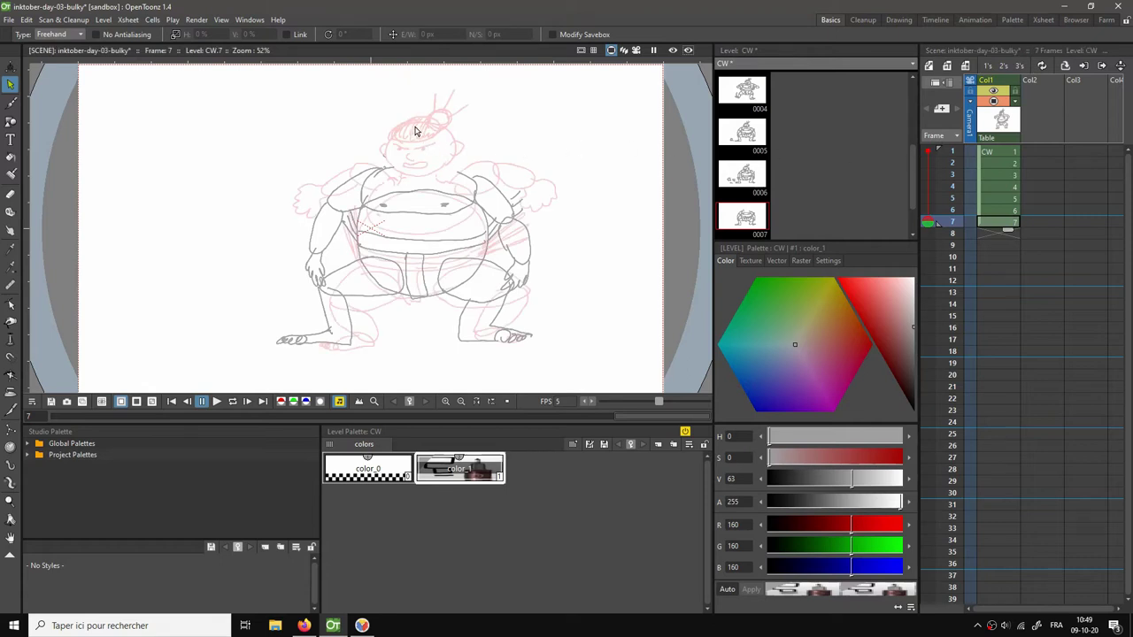
Draw a new head on frame 7 over the frame 1 onion skin, with frowning face, ears and shaded hair.
key(b)
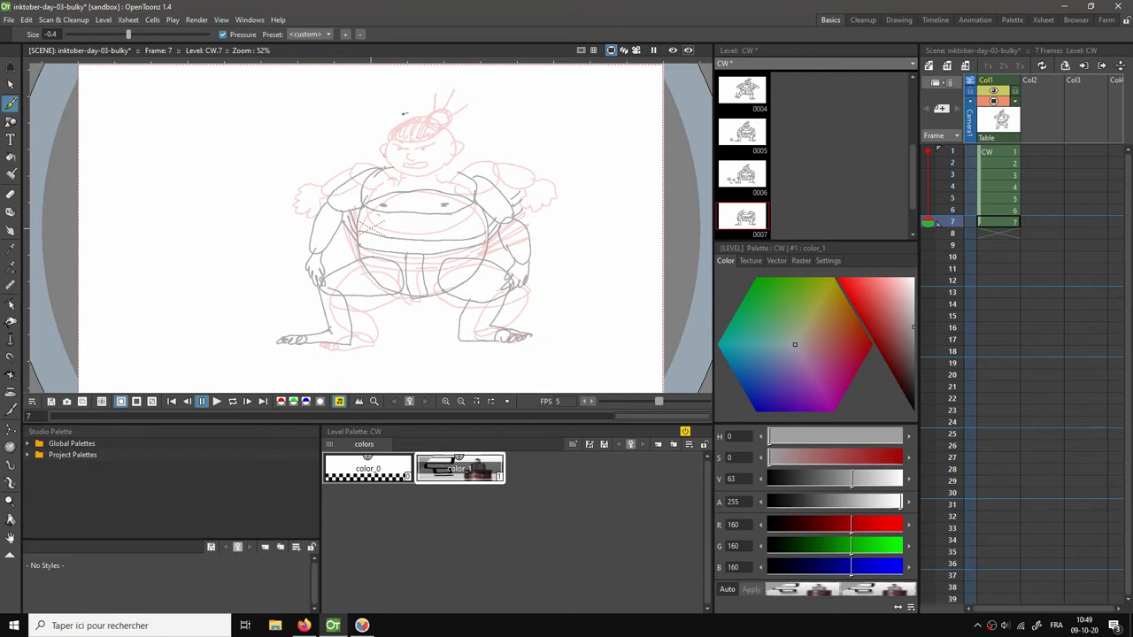
drag(406, 114, 393, 144)
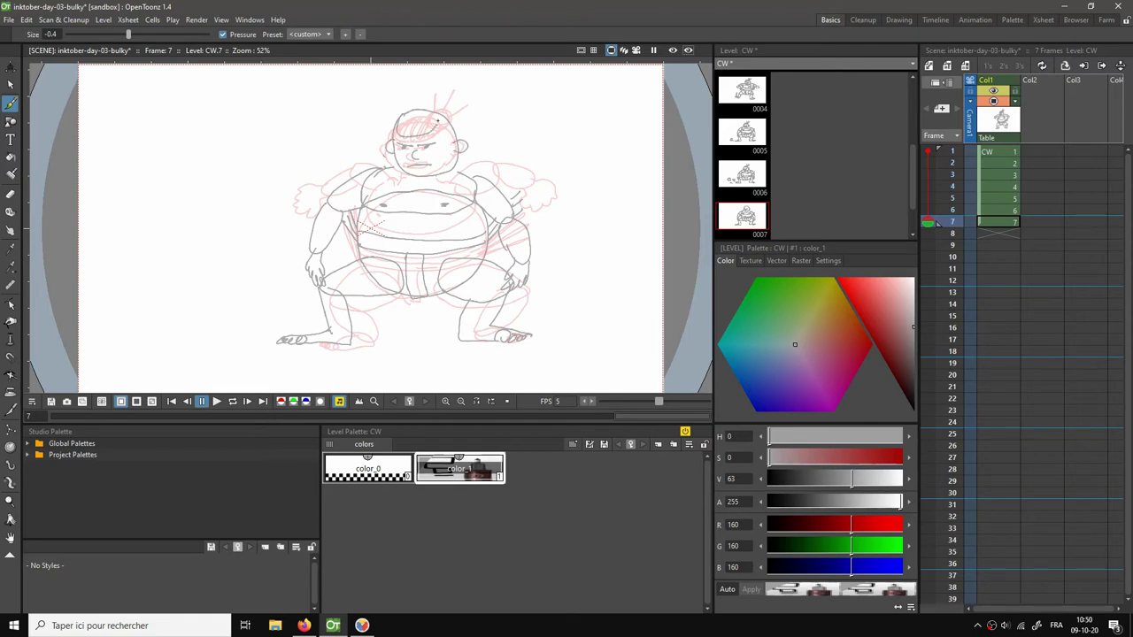
drag(396, 125, 428, 113)
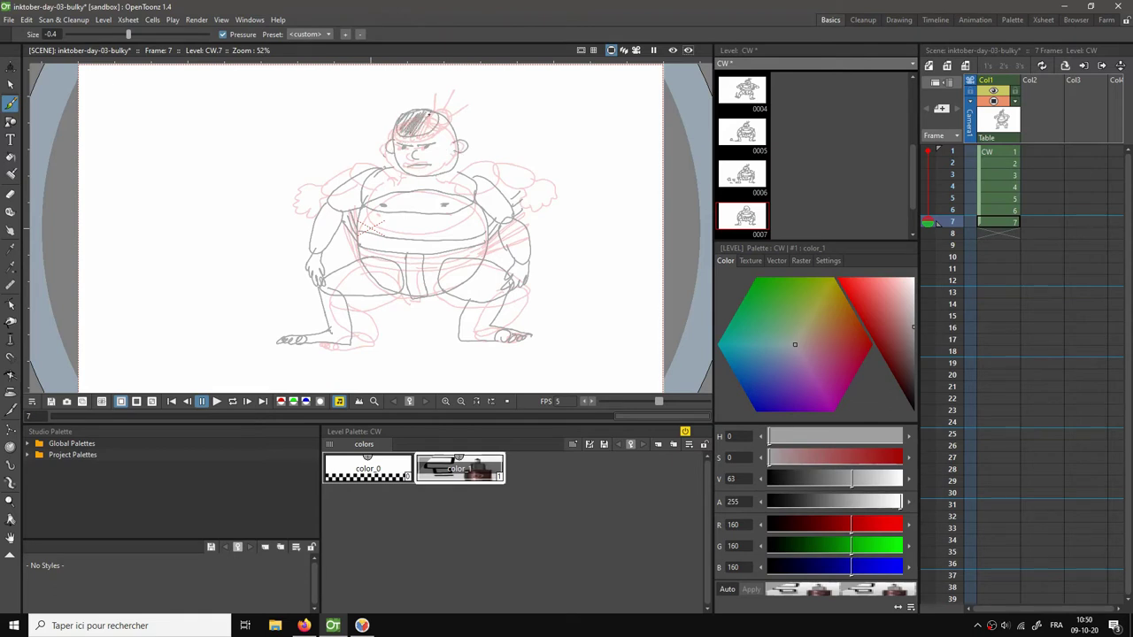
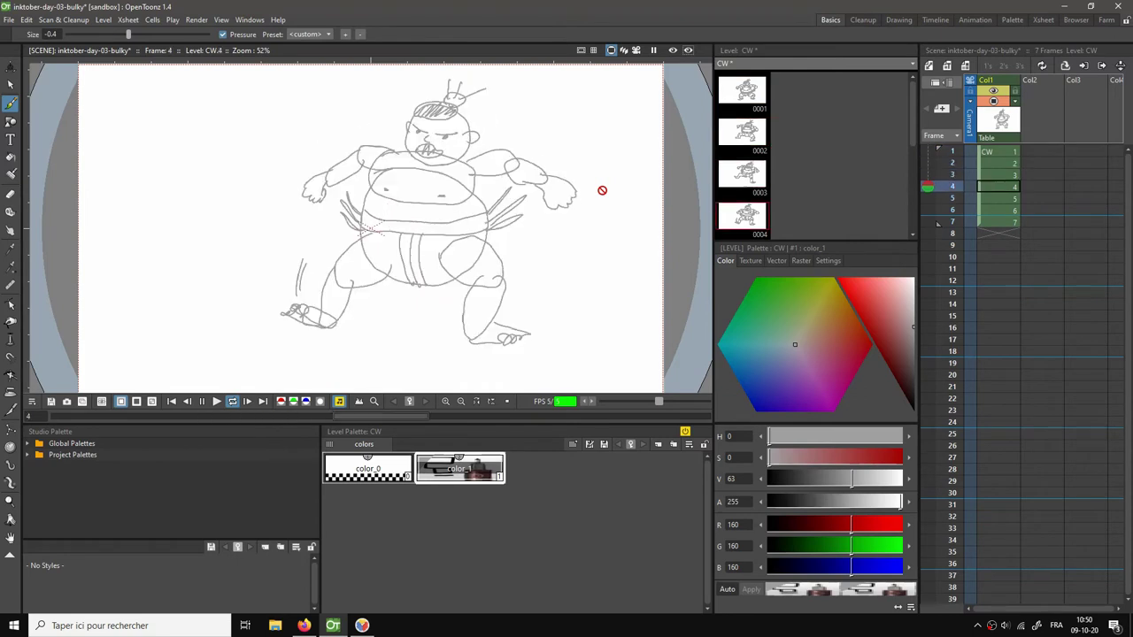
Draw dust puffs drifting away from the stomping foot on frame 7 over a frame 6 onion skin, and replay the loop.
key(p)
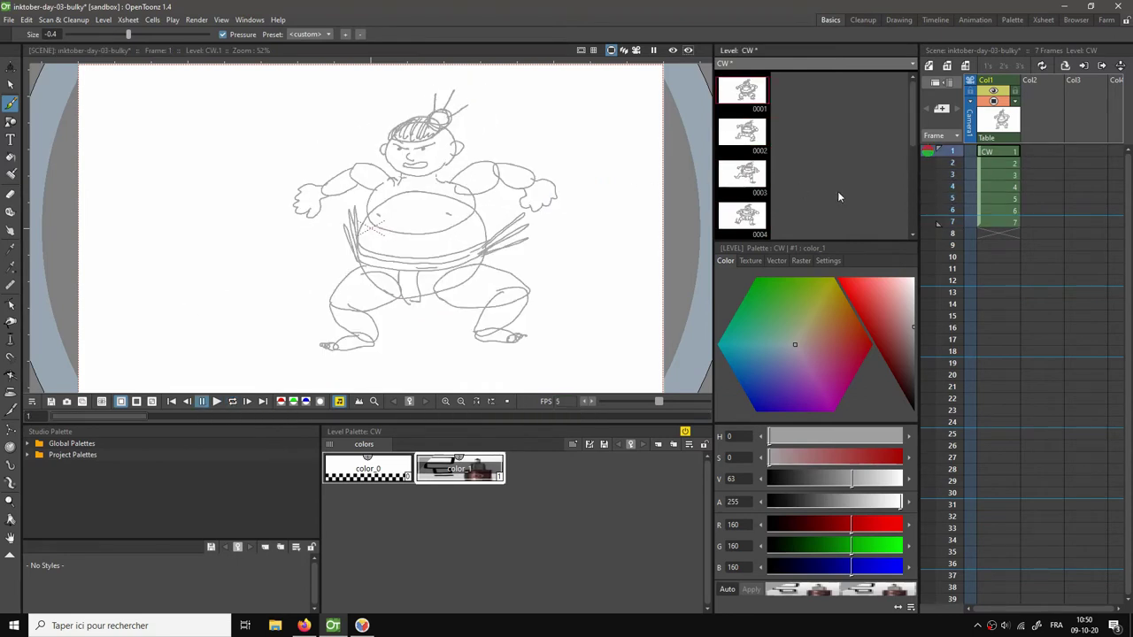
click(999, 210)
click(992, 222)
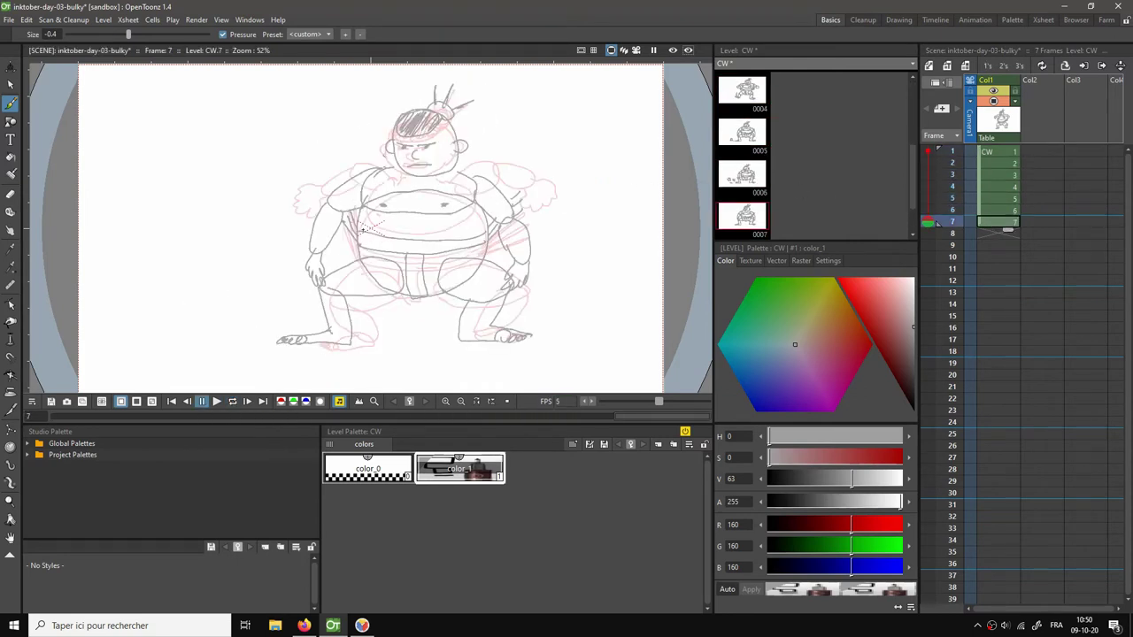
drag(932, 164, 928, 211)
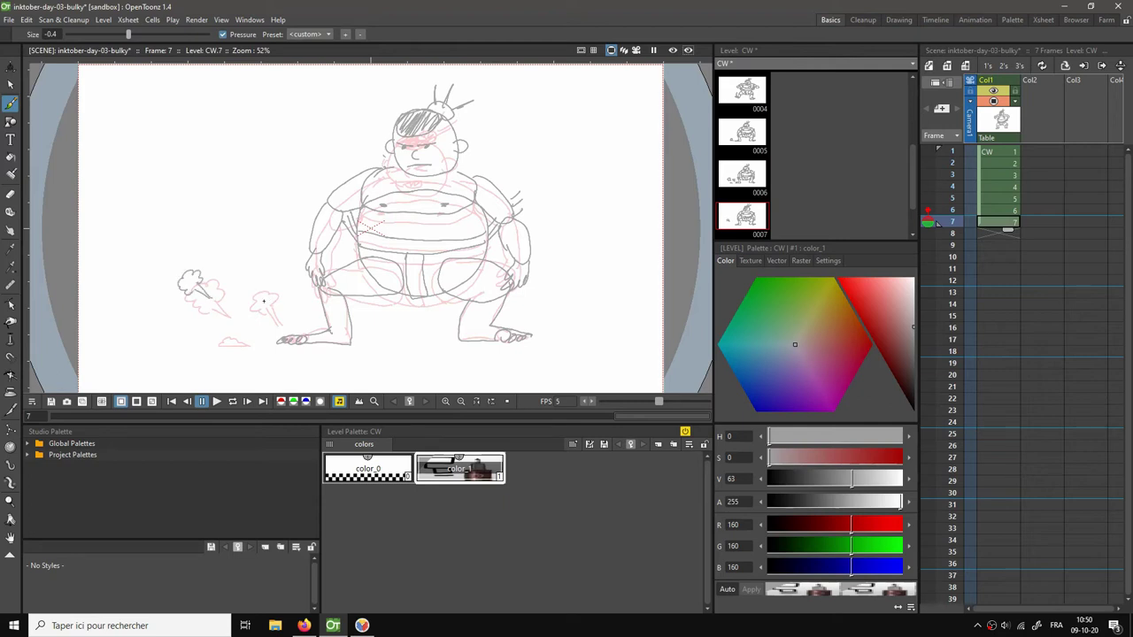
mouse_move(246, 288)
mouse_down()
mouse_move(239, 272)
mouse_move(256, 288)
mouse_up()
key(l)
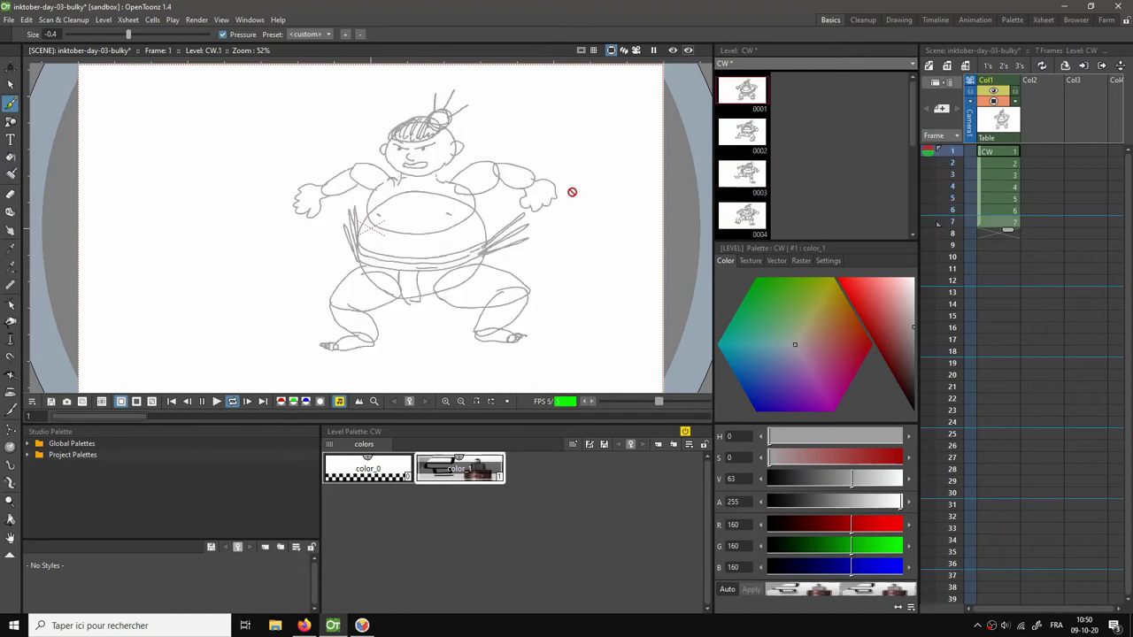
Draw a small dust puff on the ground between the wrestler's feet on frames 6 and 7, and check it in looped playback.
click(766, 202)
click(993, 198)
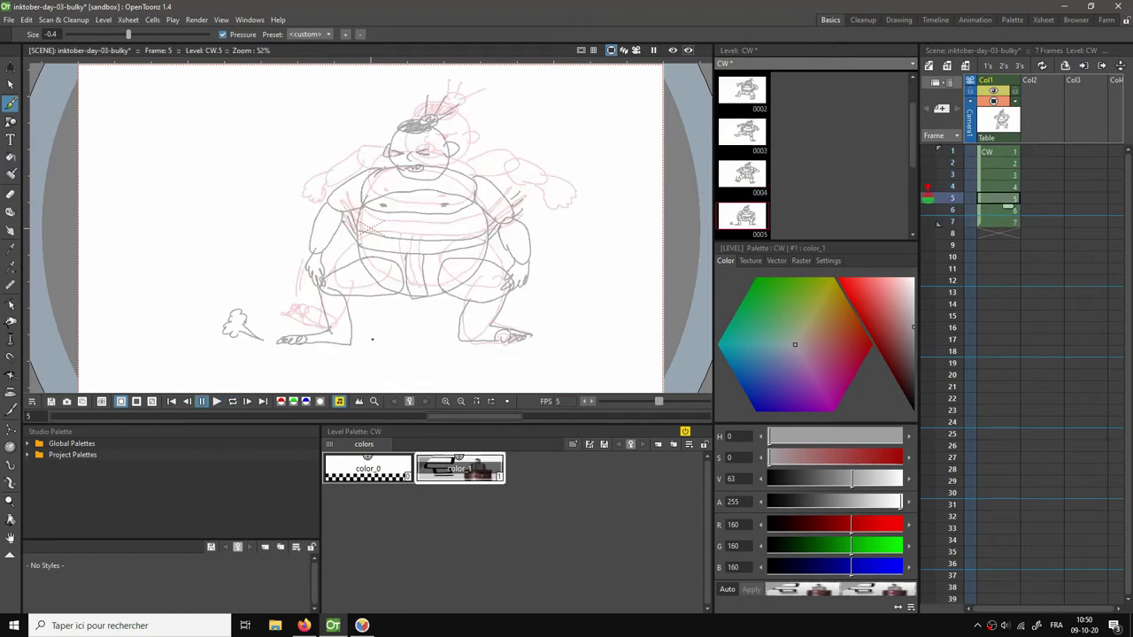
key(Down)
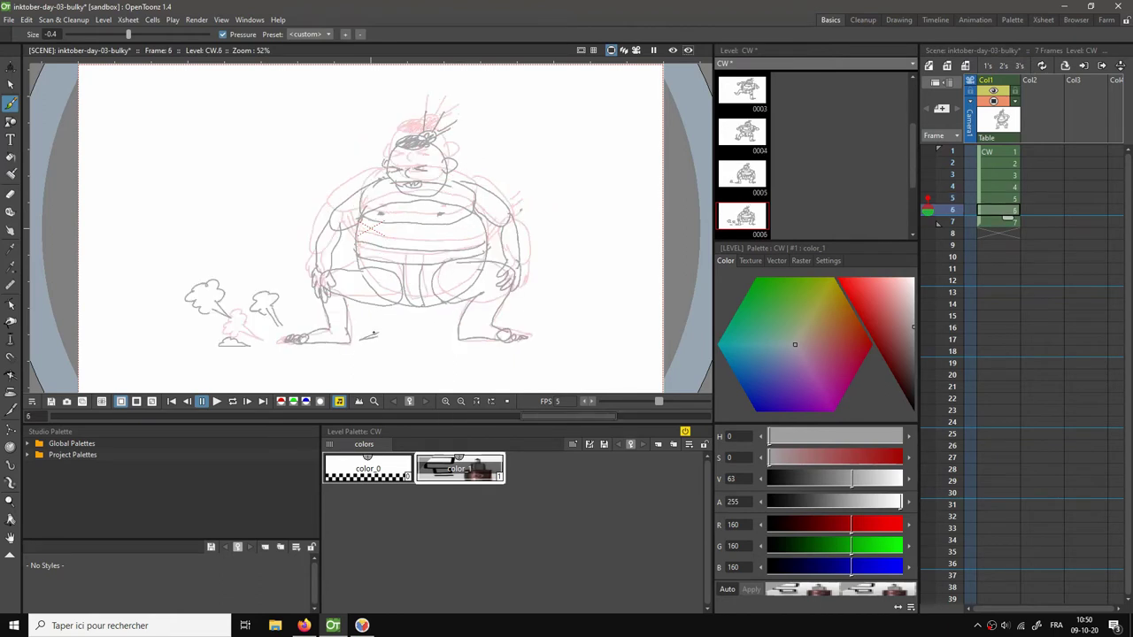
key(Down)
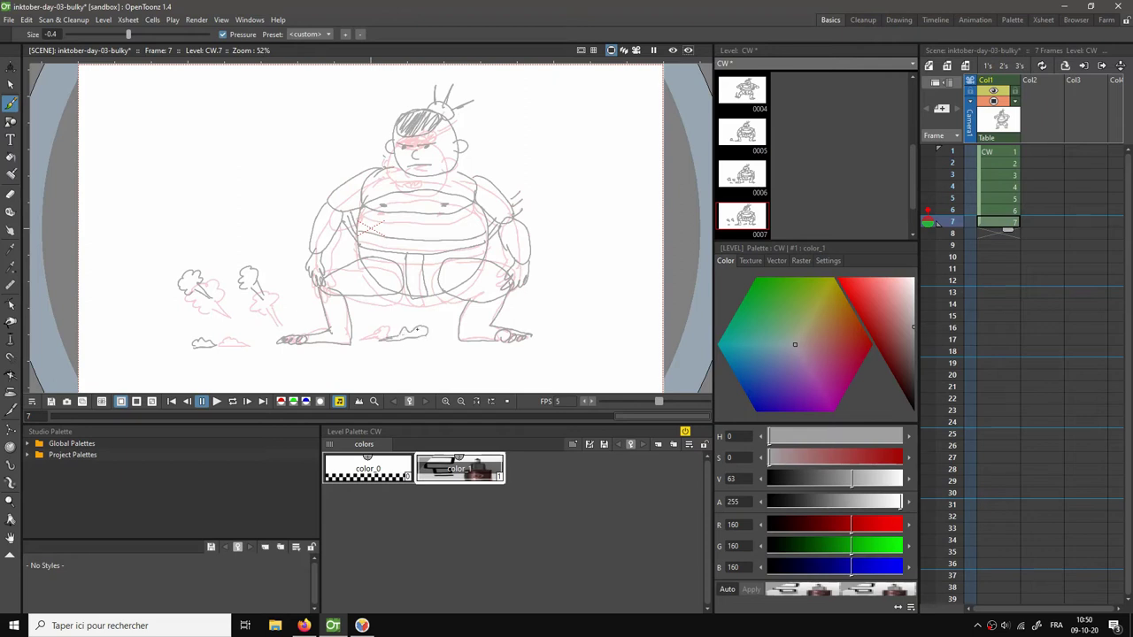
key(Down)
key(Up)
key(m)
key(l)
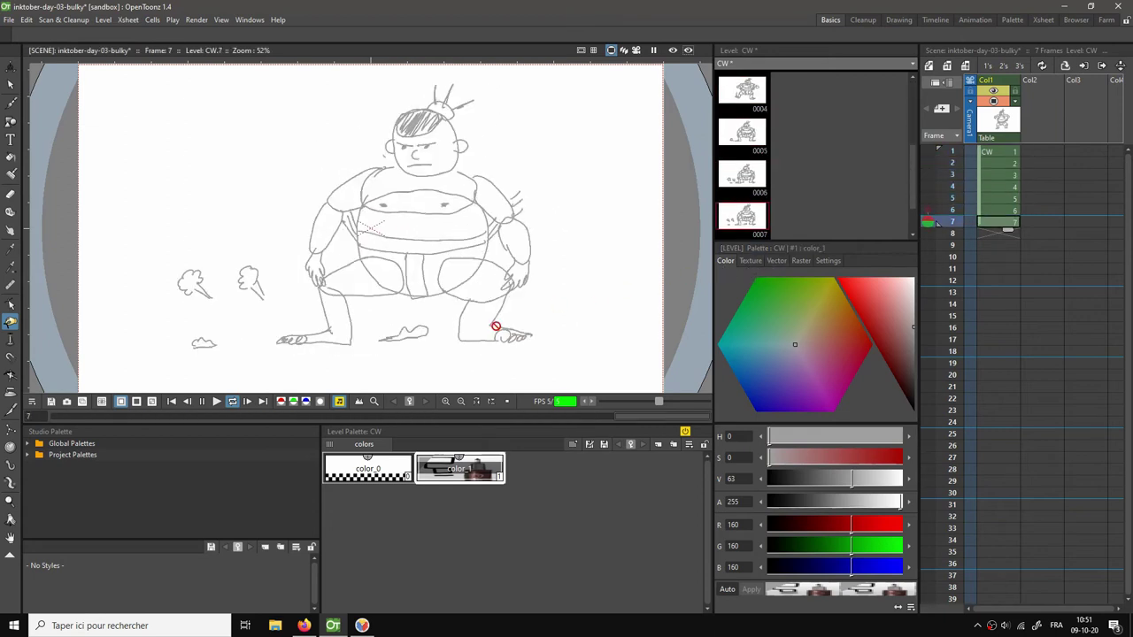
Replace the frame 6 onion skin on frame 7 with frame 1 as a fixed onion skin reference.
click(186, 403)
click(170, 401)
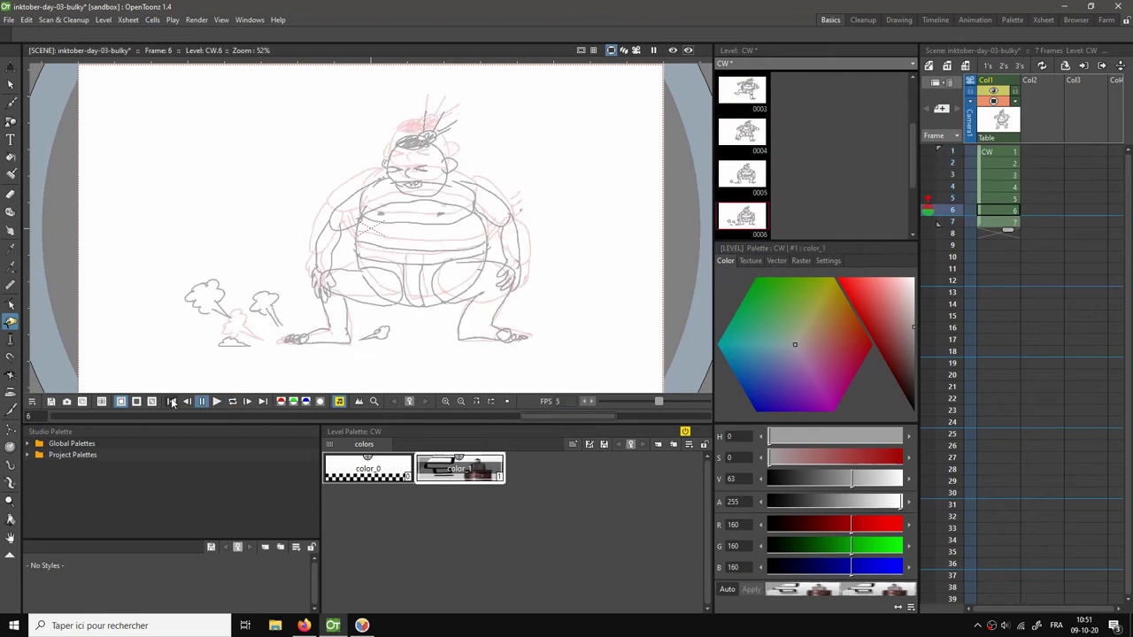
click(995, 222)
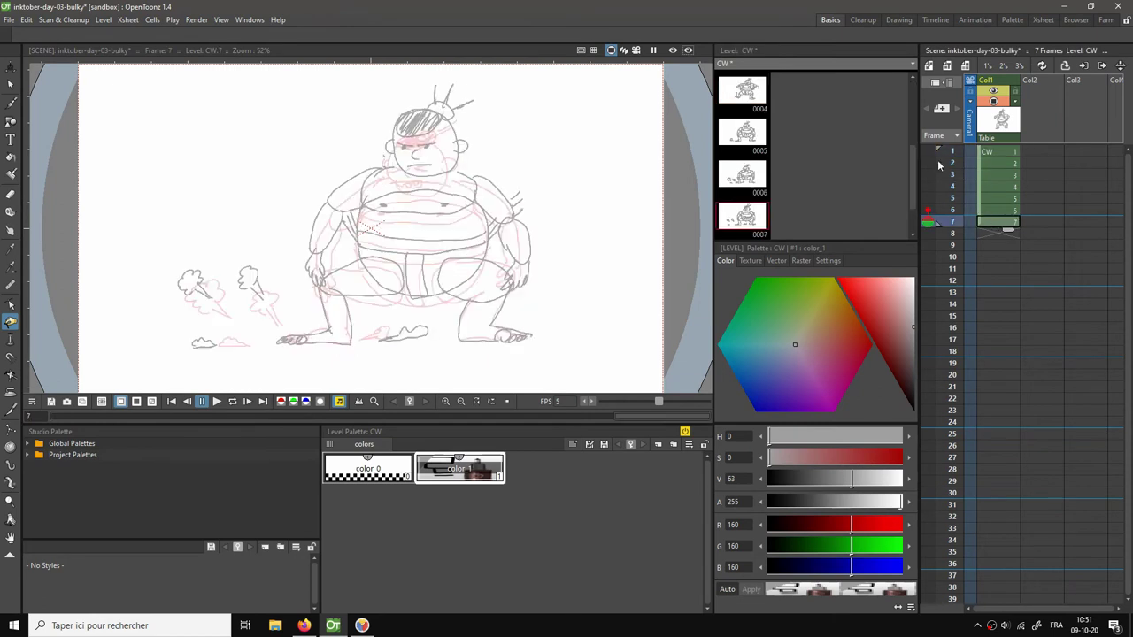
click(928, 153)
click(929, 212)
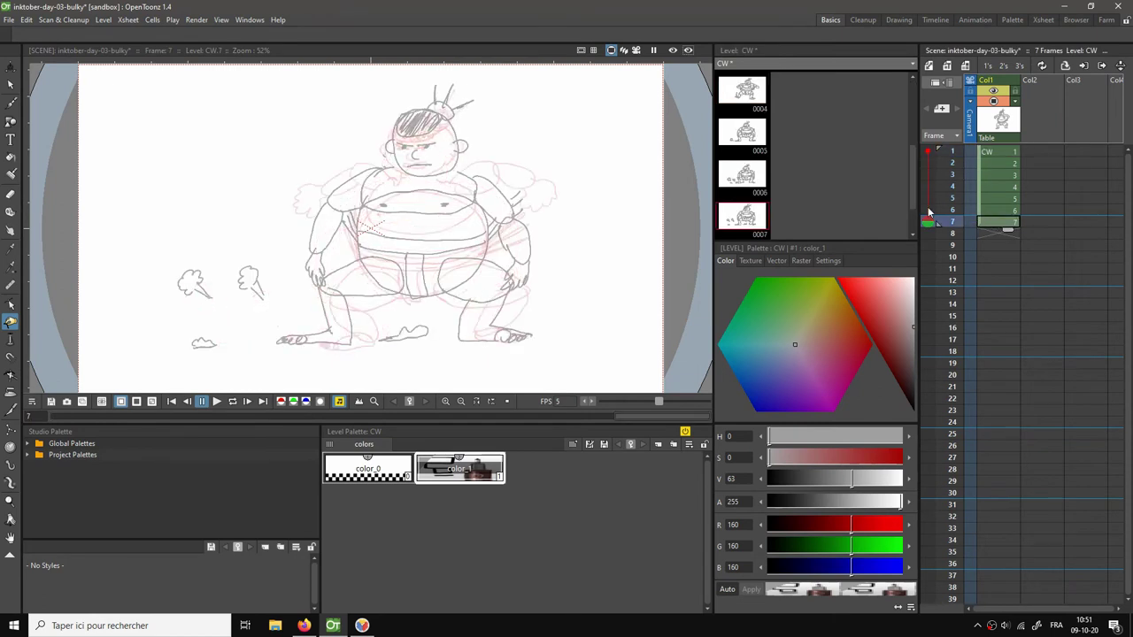
click(924, 152)
click(931, 154)
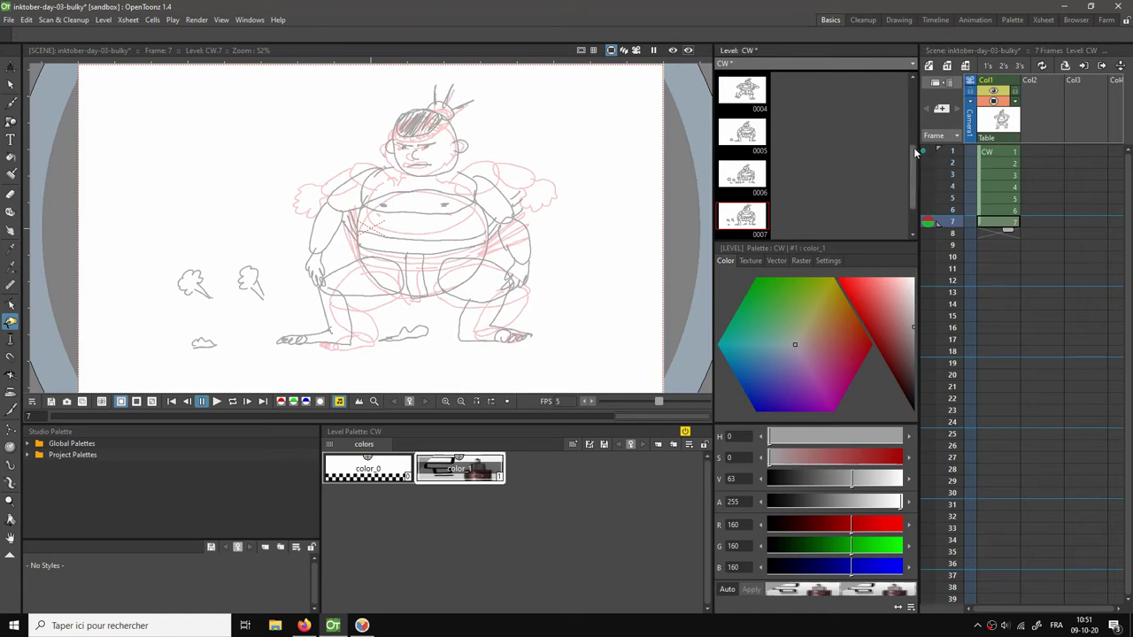
Compare the wrestler's foot placement on frames 4 to 7 with the fixed frame 1 onion skin.
click(987, 154)
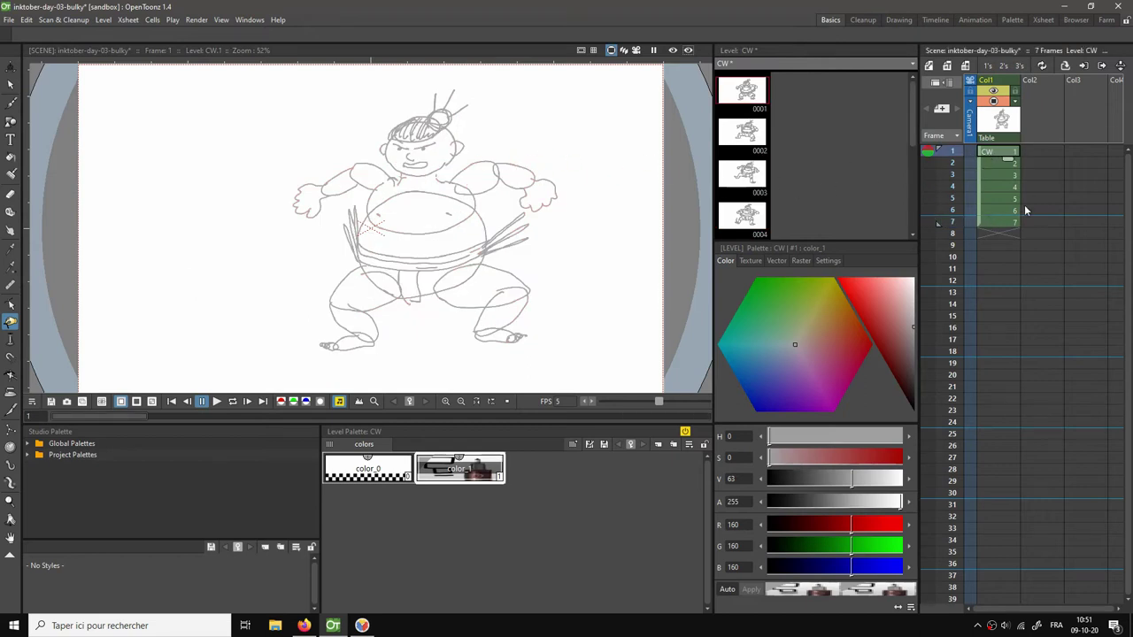
click(994, 222)
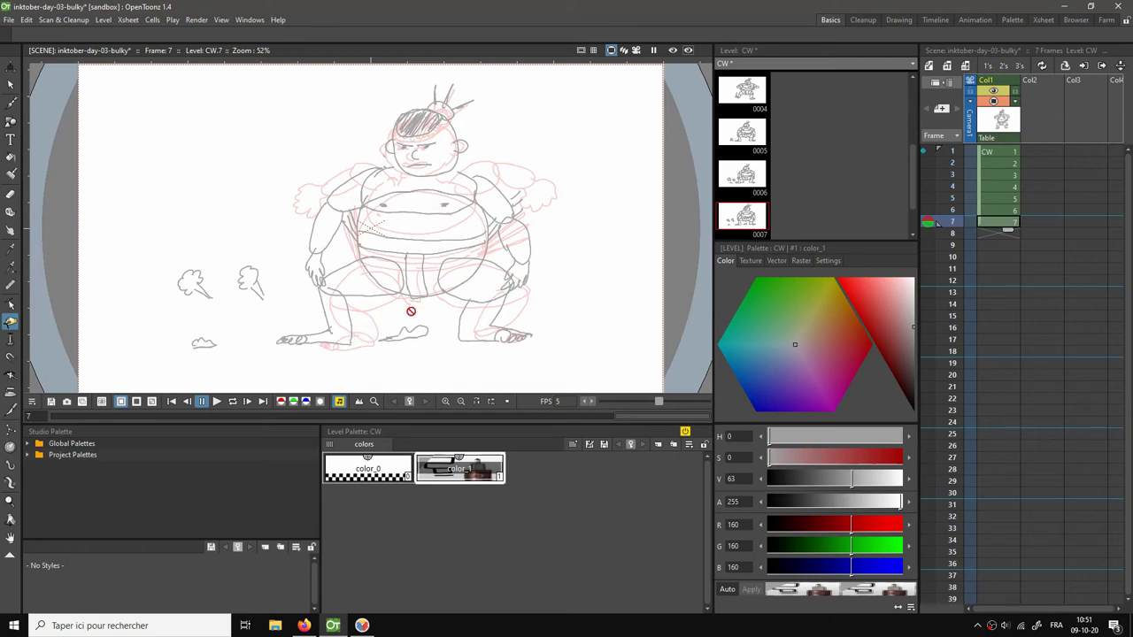
click(990, 210)
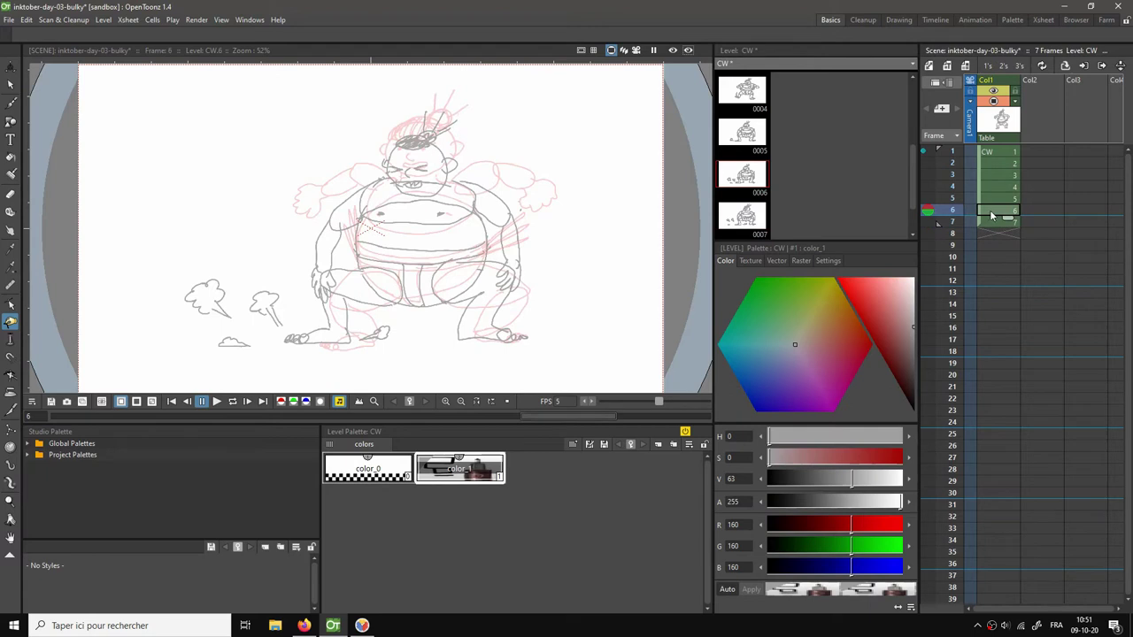
click(994, 198)
click(995, 187)
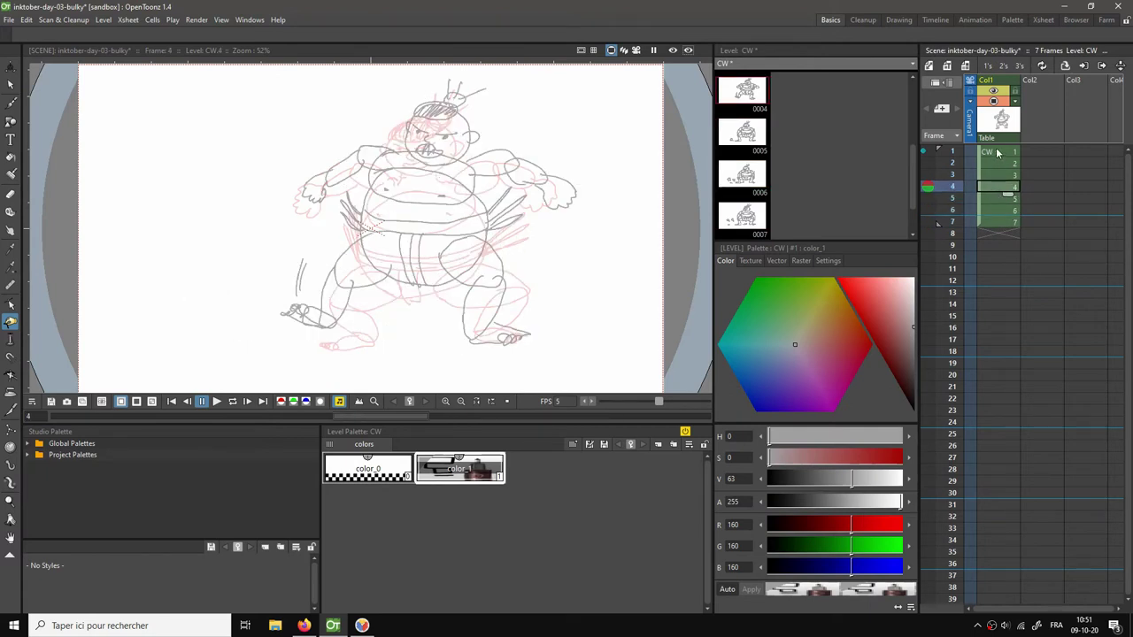
click(998, 152)
click(998, 196)
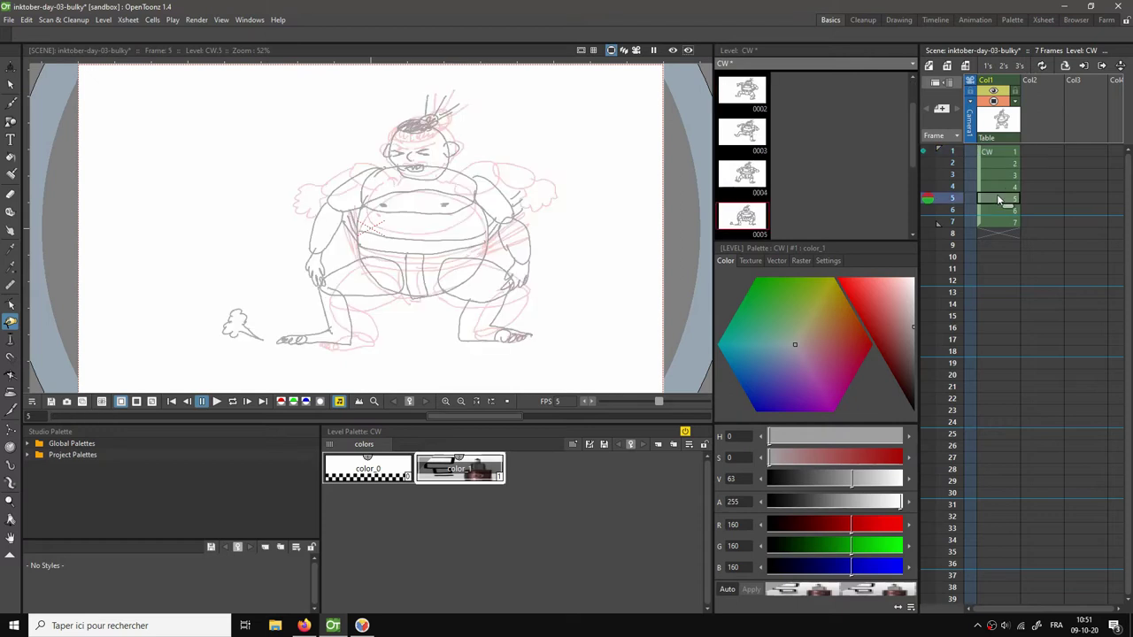
click(1001, 187)
click(999, 198)
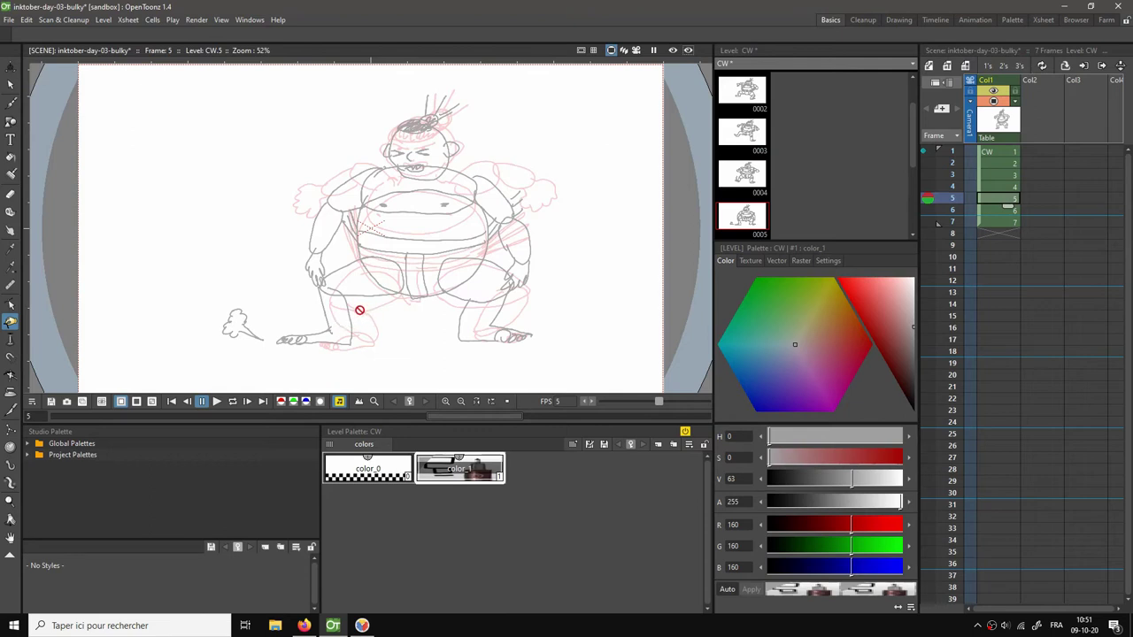
Move the stomping lower leg, foot and dust puff on frame 5 about 123.5 px inward and 41.4 px down, rotating them about 3°.
key(s)
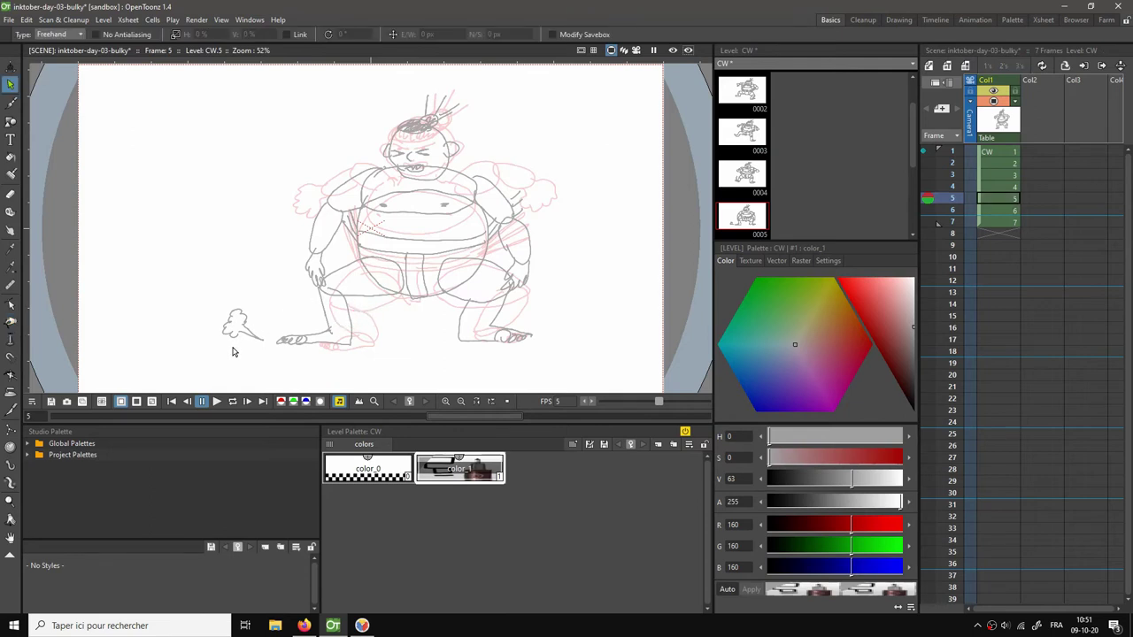
mouse_move(217, 341)
mouse_down()
mouse_move(235, 297)
mouse_move(301, 306)
mouse_move(337, 289)
mouse_move(369, 320)
mouse_move(349, 355)
mouse_move(222, 340)
mouse_up()
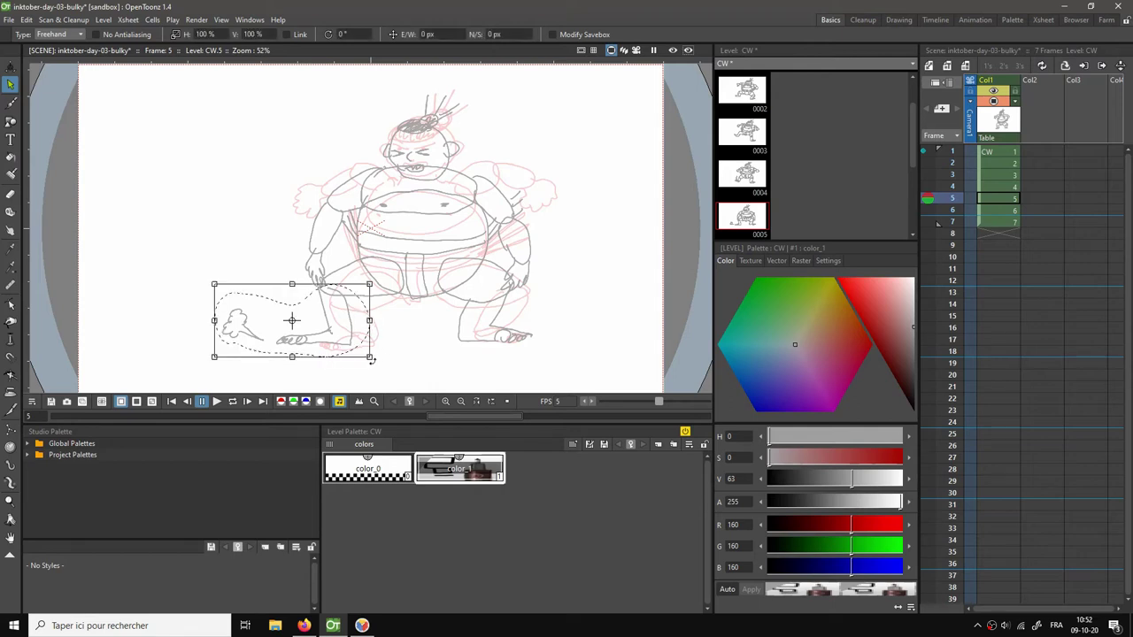
mouse_move(371, 358)
mouse_down()
mouse_move(365, 344)
mouse_move(374, 346)
mouse_up()
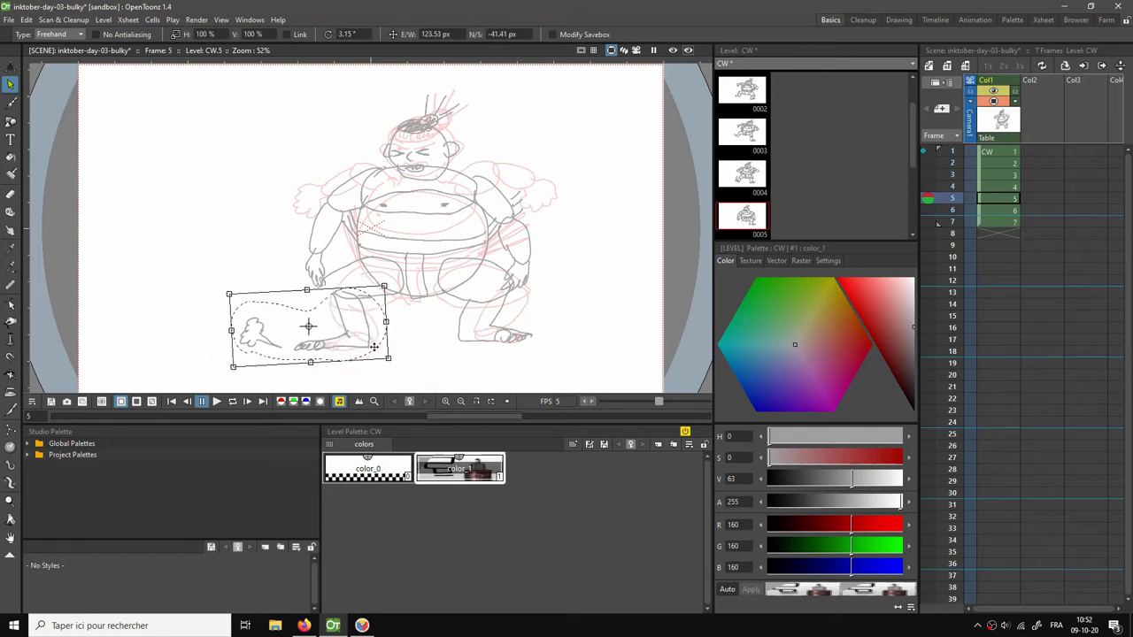
click(413, 340)
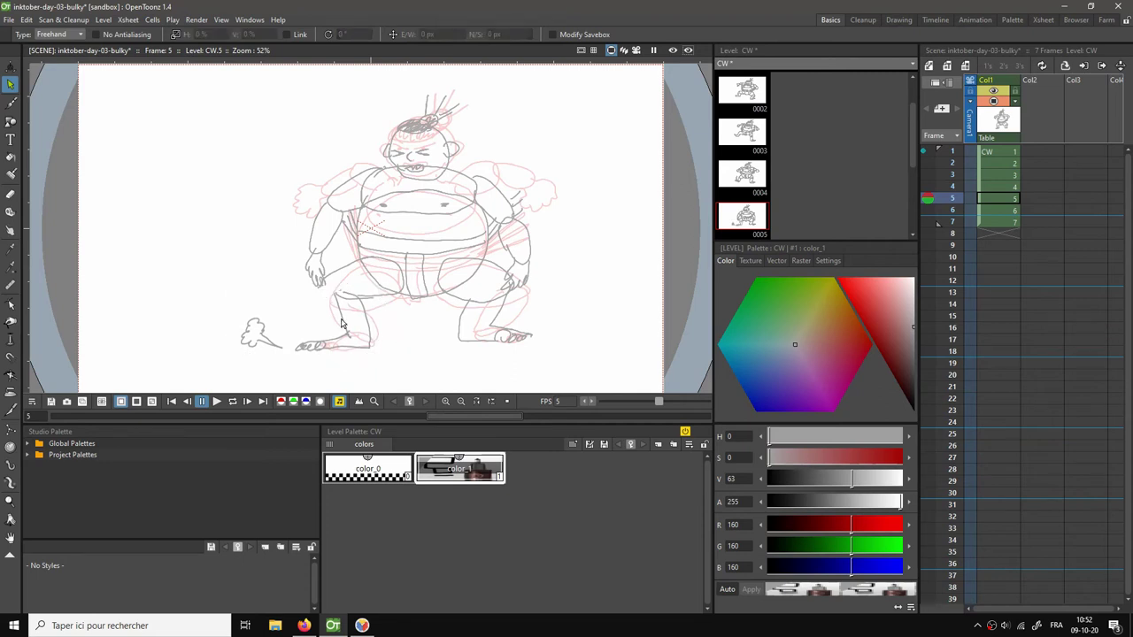
Erase the misaligned knee lines on frame 5 and redraw the leg so it joins the moved foot.
key(b)
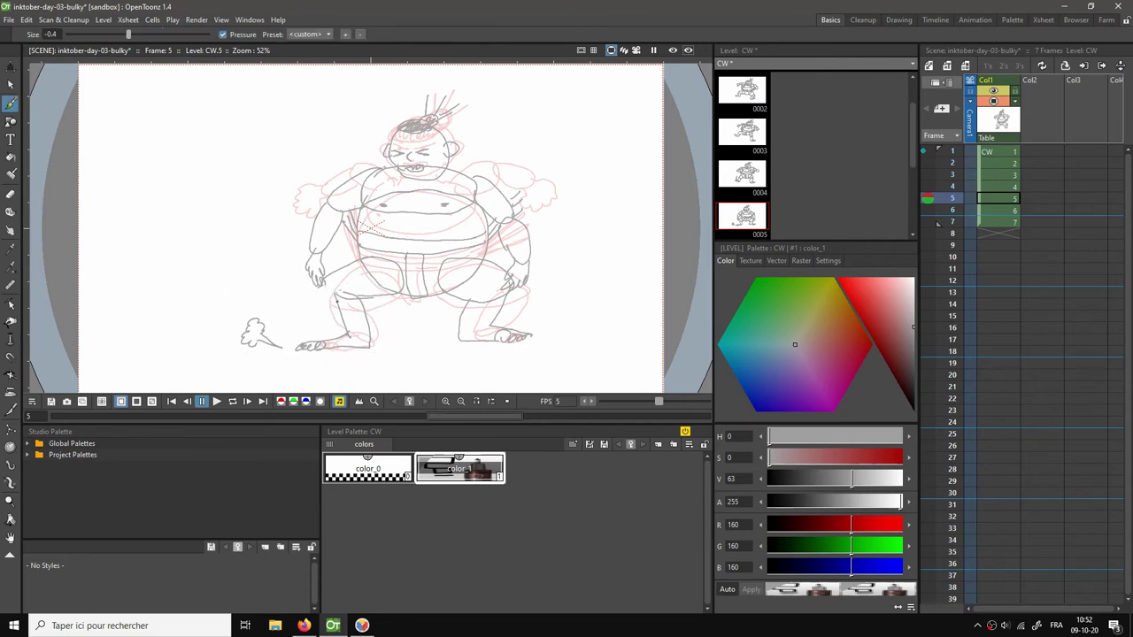
key(a)
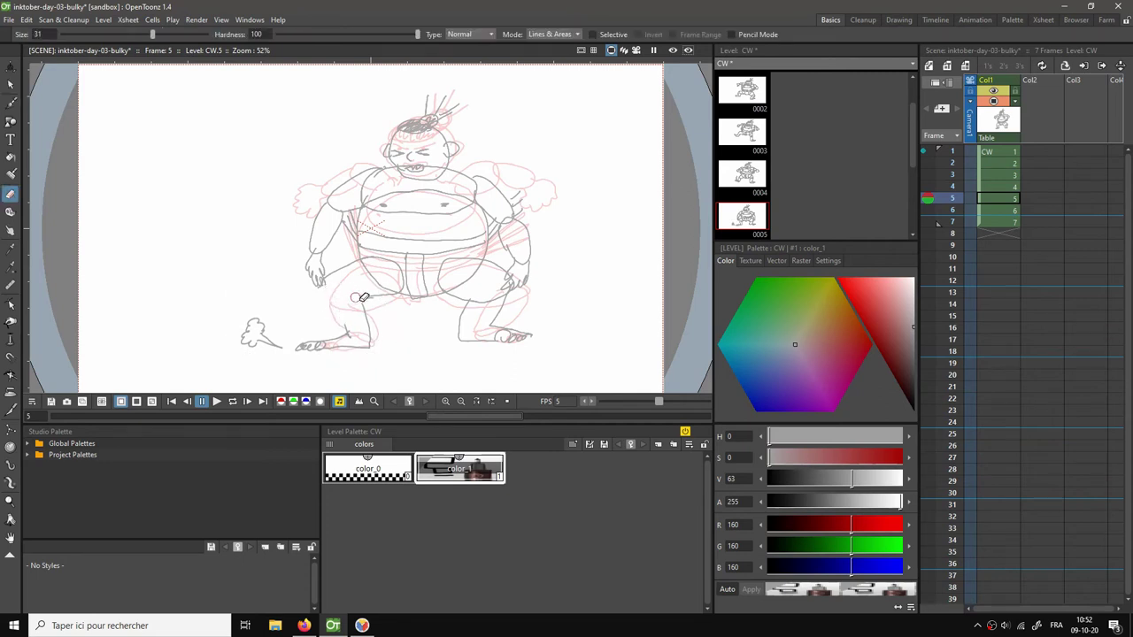
key(b)
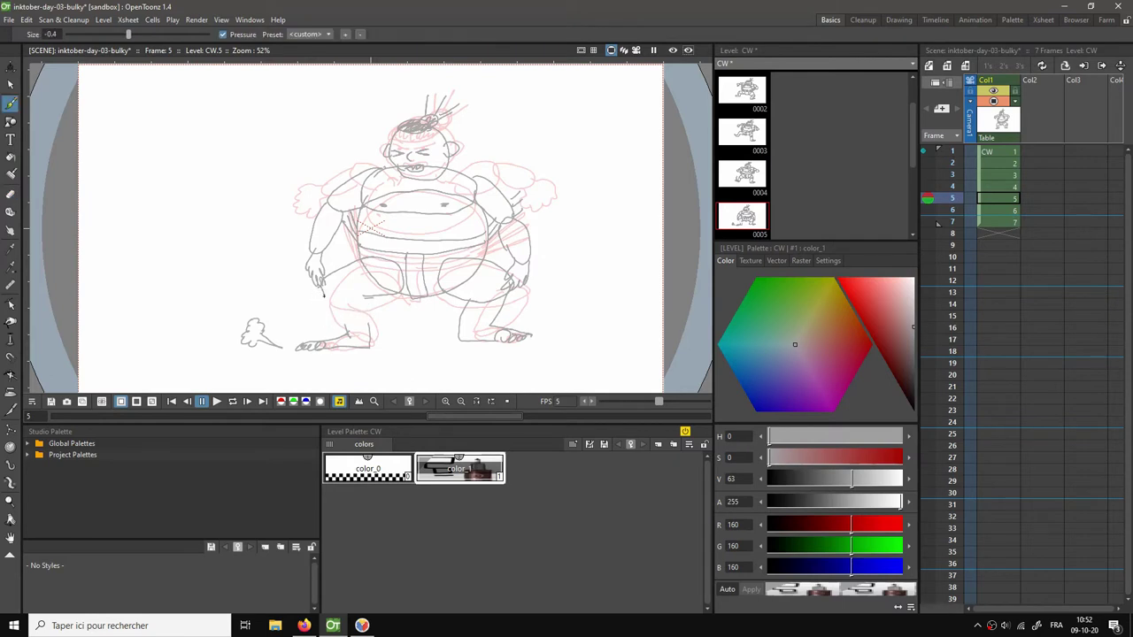
drag(351, 297, 363, 327)
Show frame 5 as the onion skin on frame 6 and move the stomping lower leg and foot to match its foot position.
click(1000, 210)
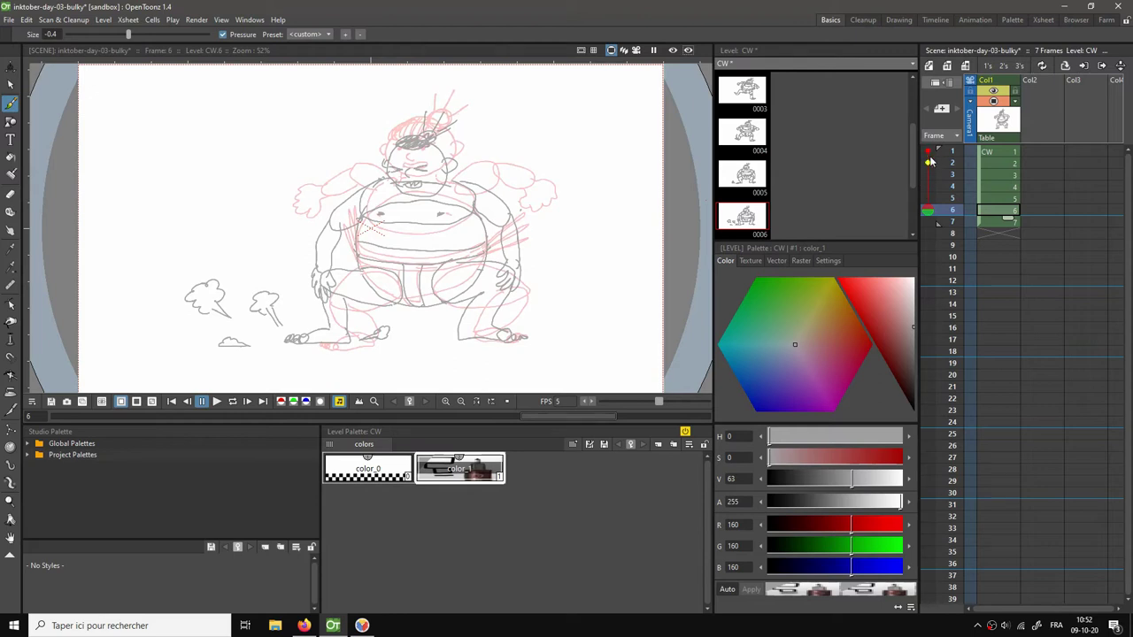
click(928, 163)
click(928, 198)
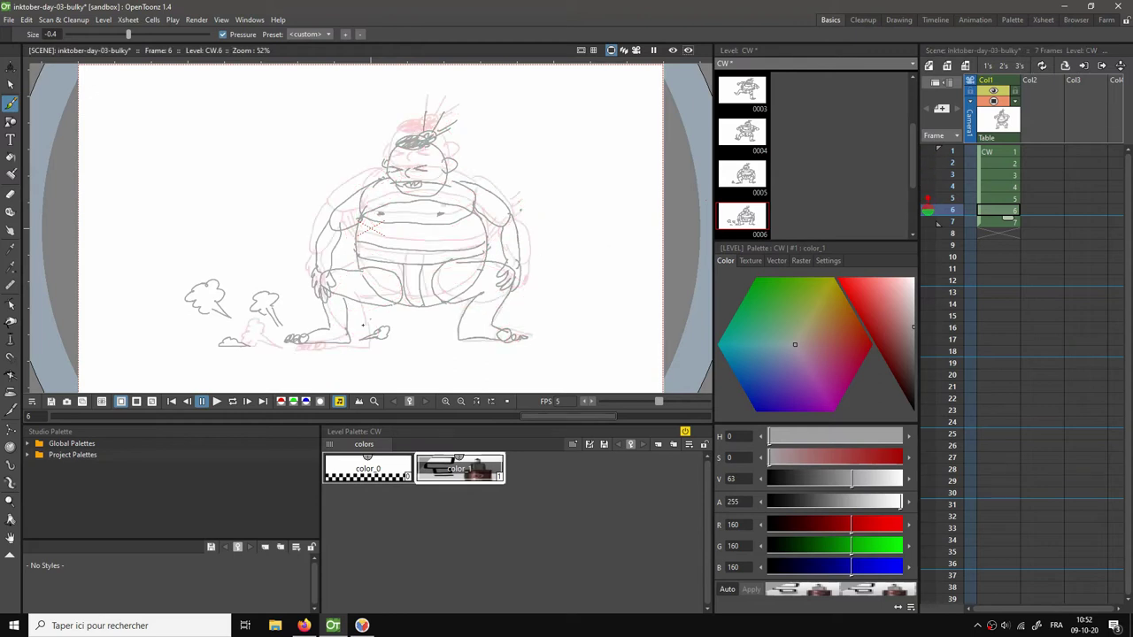
key(s)
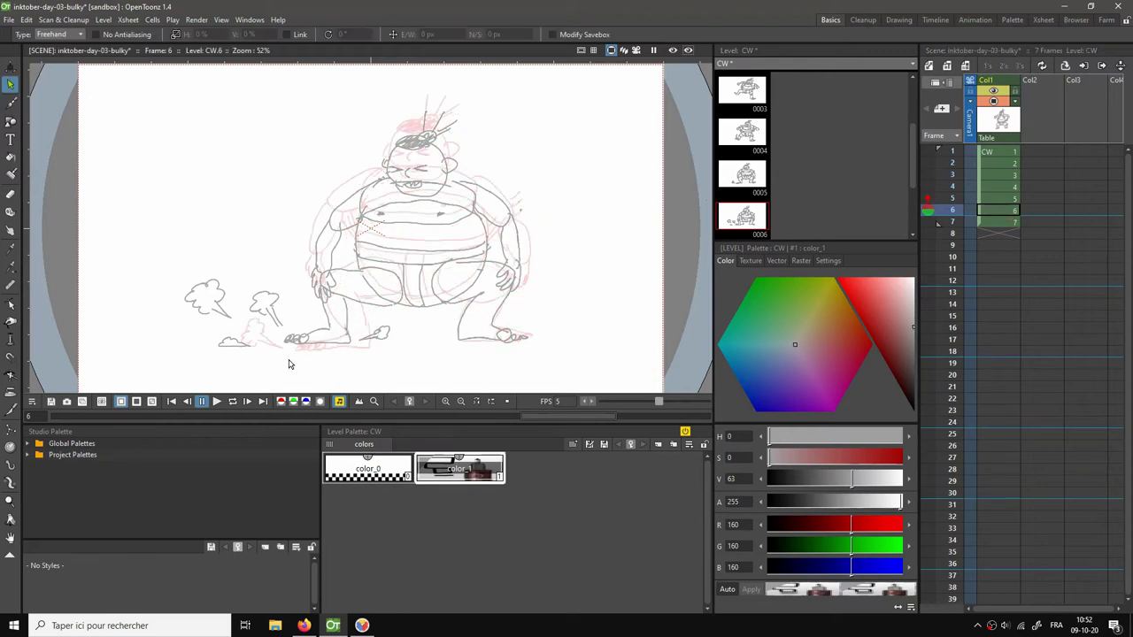
mouse_move(290, 362)
mouse_down()
mouse_move(279, 335)
mouse_move(327, 300)
mouse_move(362, 311)
mouse_move(361, 345)
mouse_move(292, 363)
mouse_up()
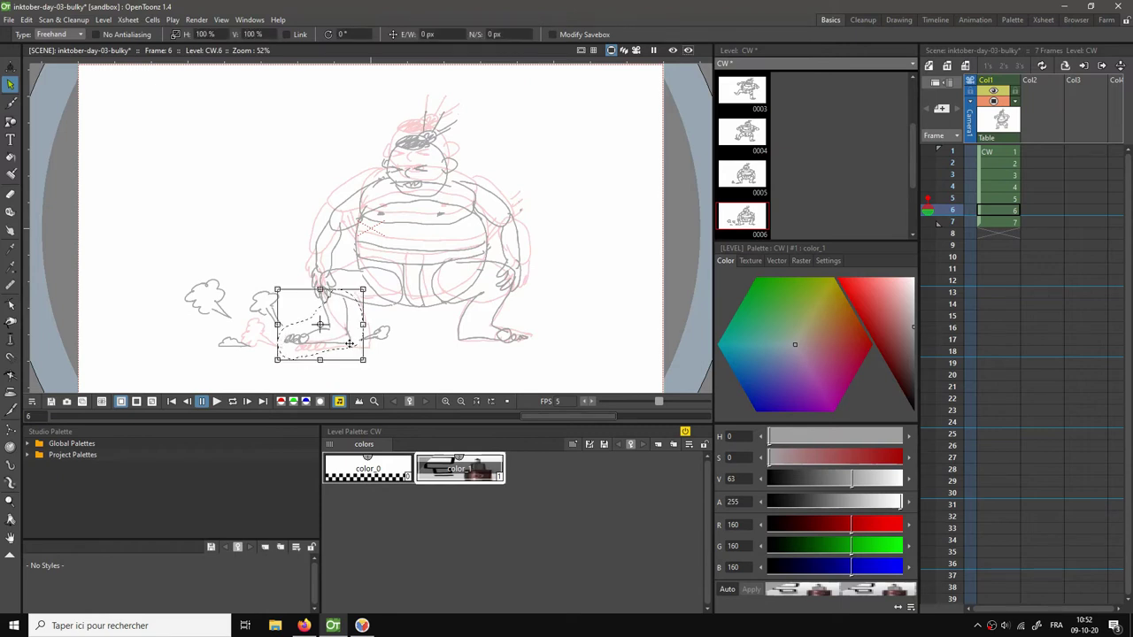
drag(368, 354, 379, 356)
click(385, 368)
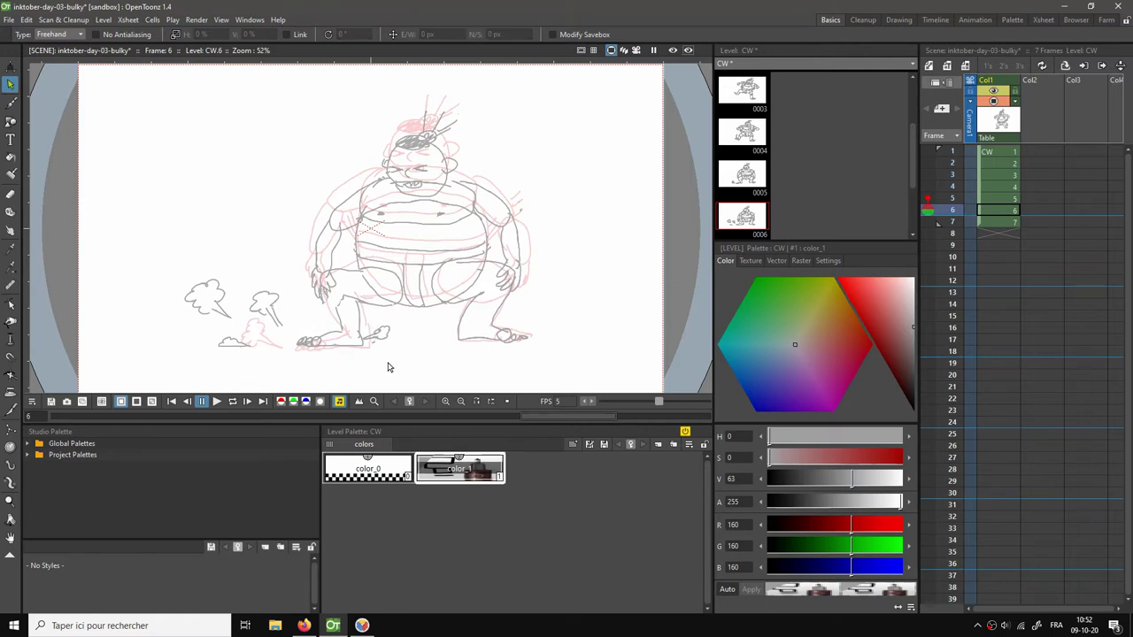
mouse_move(287, 352)
mouse_down()
mouse_move(341, 295)
mouse_move(371, 301)
mouse_move(366, 347)
mouse_move(303, 361)
mouse_up()
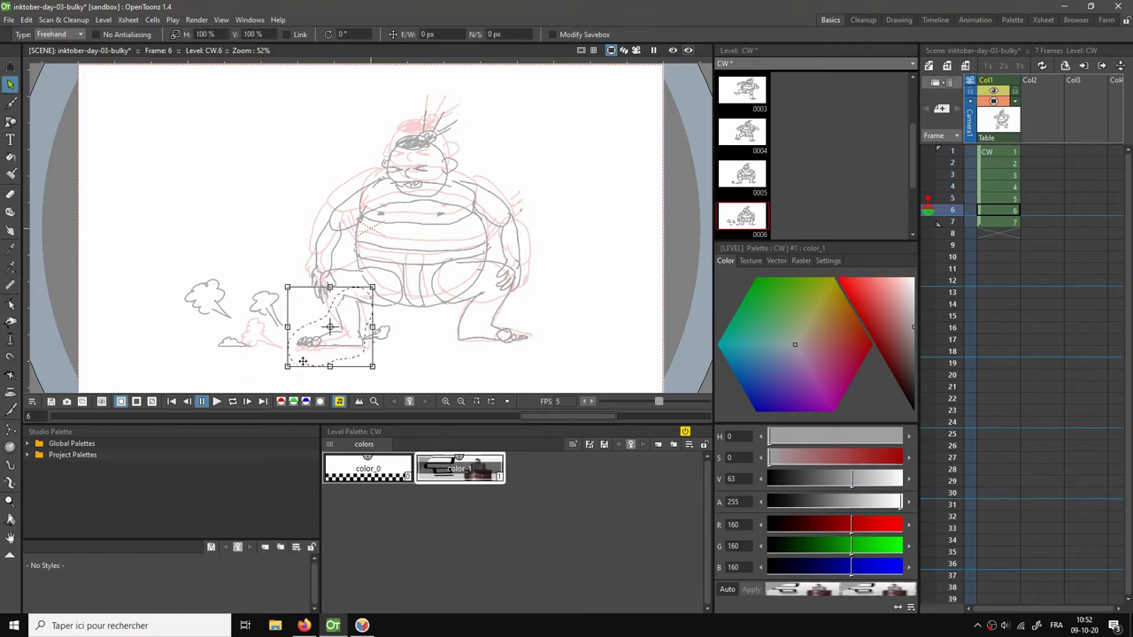
drag(376, 370, 363, 355)
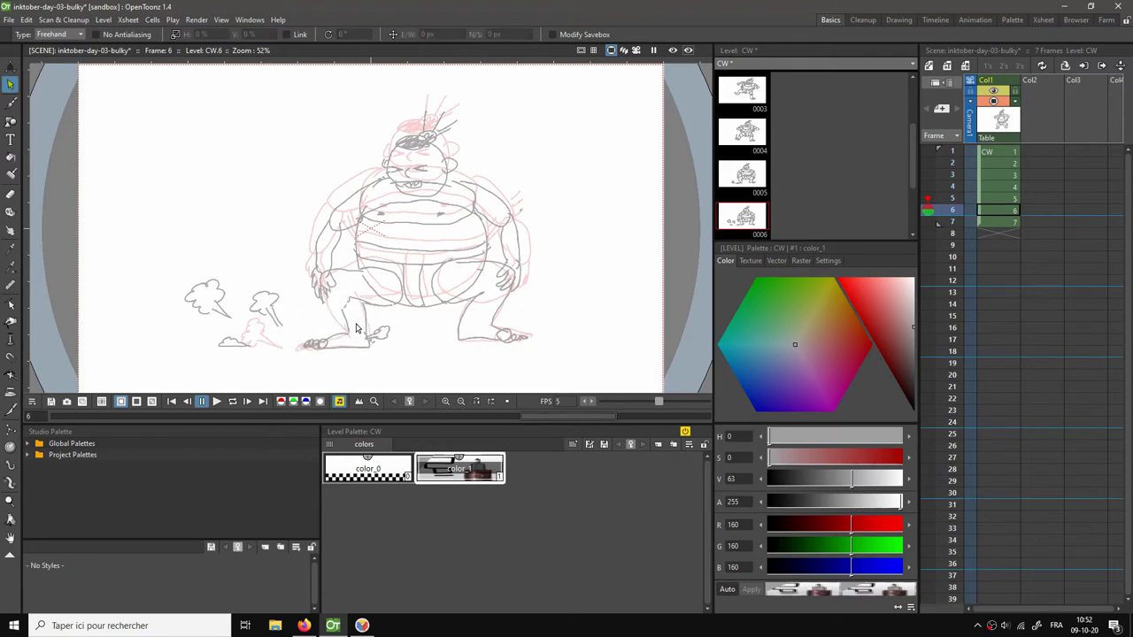
Erase the dust puff between the feet and the stray leg lines on frame 6, and redraw the lower leg.
key(e)
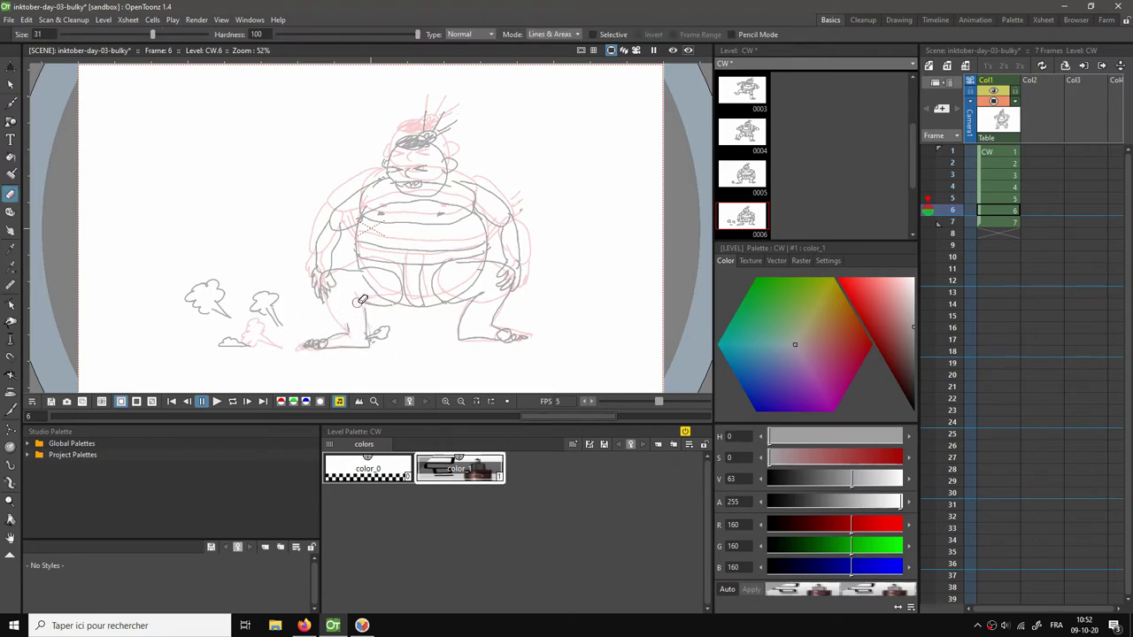
drag(349, 319, 387, 326)
key(b)
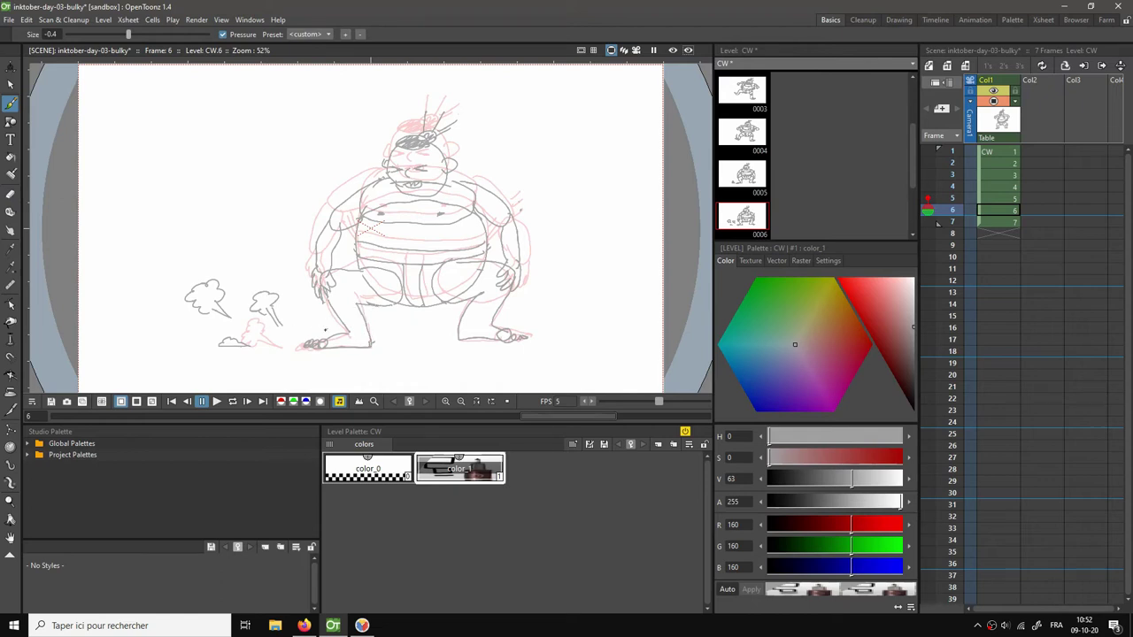
Move the stomping lower leg and foot on frame 7 about 130.3 px inward and 36 px down, rotating them about 3.5°.
click(984, 222)
key(s)
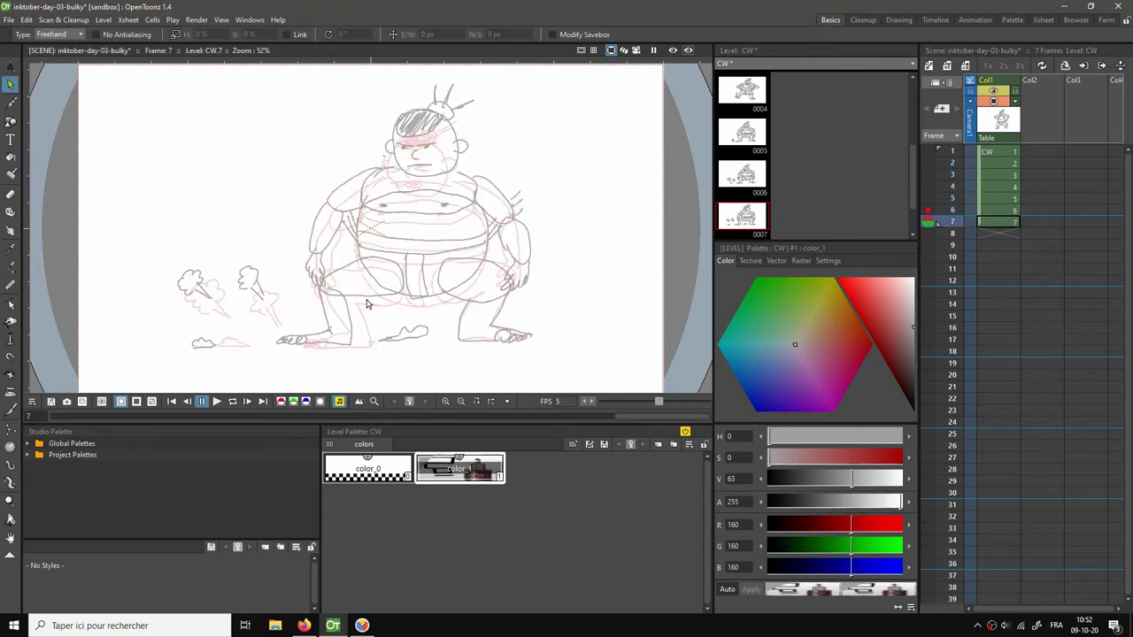
mouse_move(283, 356)
mouse_down()
mouse_move(315, 293)
mouse_move(351, 293)
mouse_move(366, 319)
mouse_move(357, 354)
mouse_move(298, 357)
mouse_up()
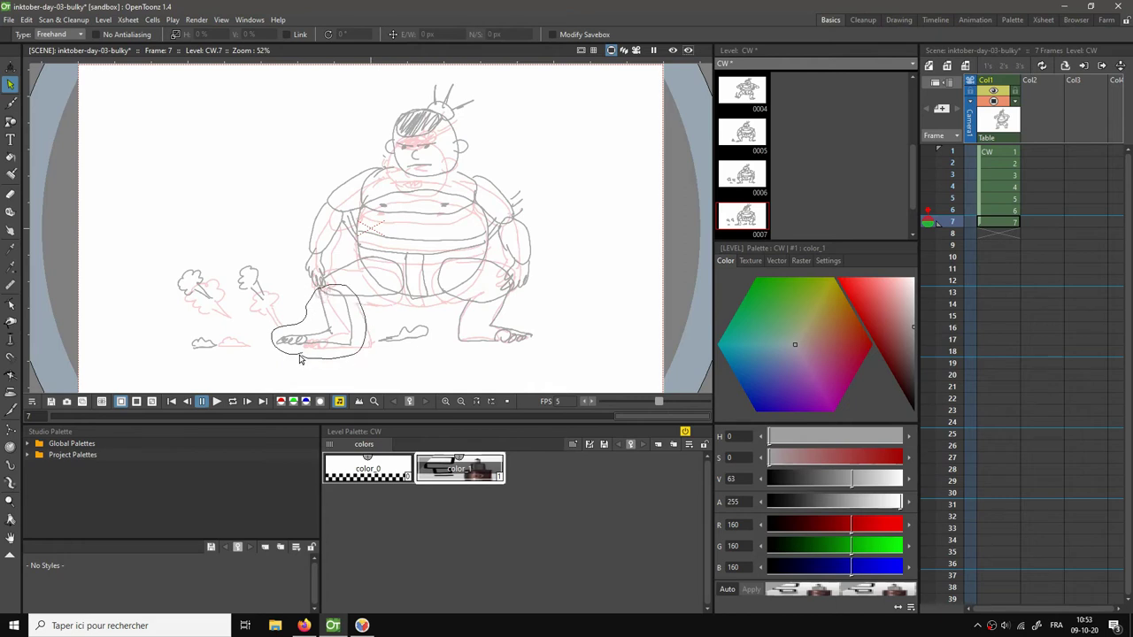
mouse_move(369, 372)
mouse_down()
mouse_move(376, 363)
mouse_move(359, 350)
mouse_move(373, 355)
mouse_up()
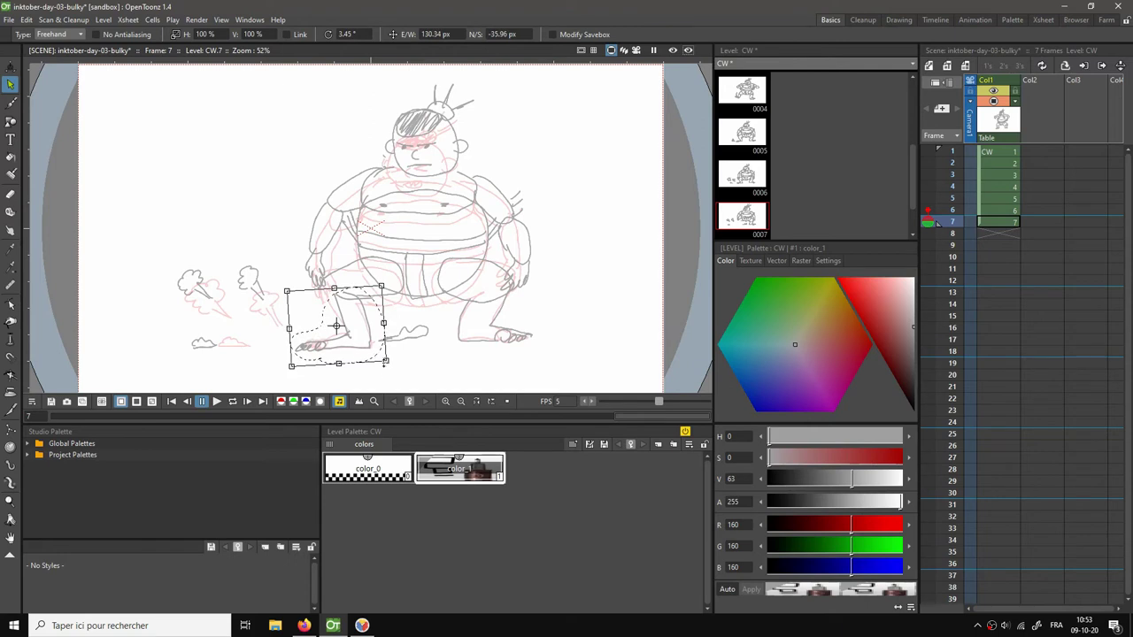
Erase the misaligned knee lines on frame 7, redraw the leg joint, and clean up and redraw the hand resting on that knee.
key(a)
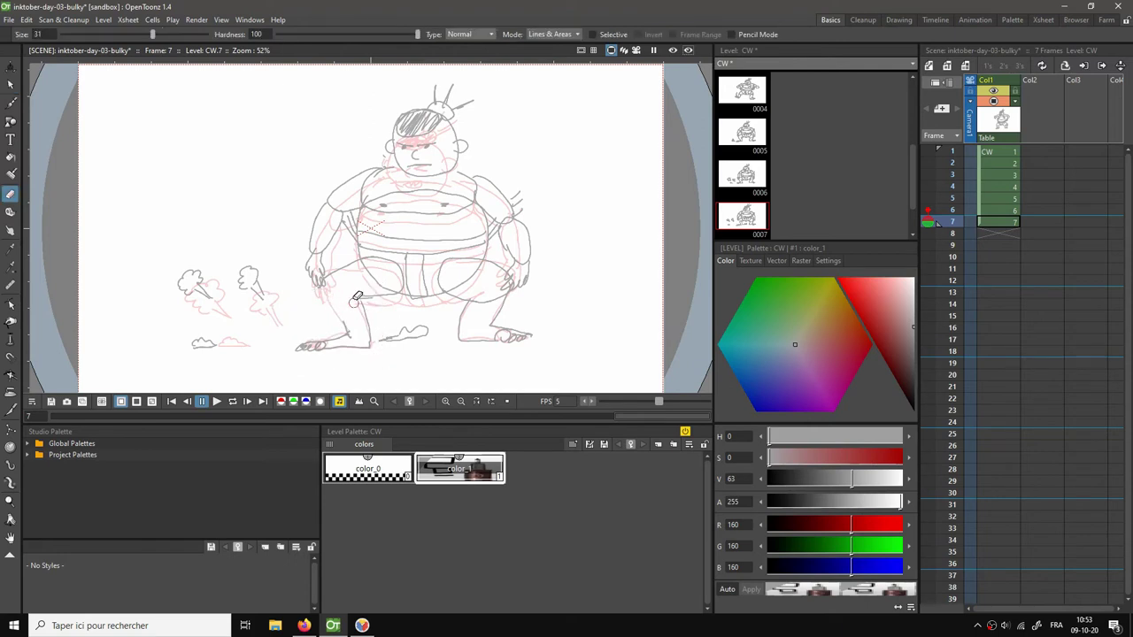
key(b)
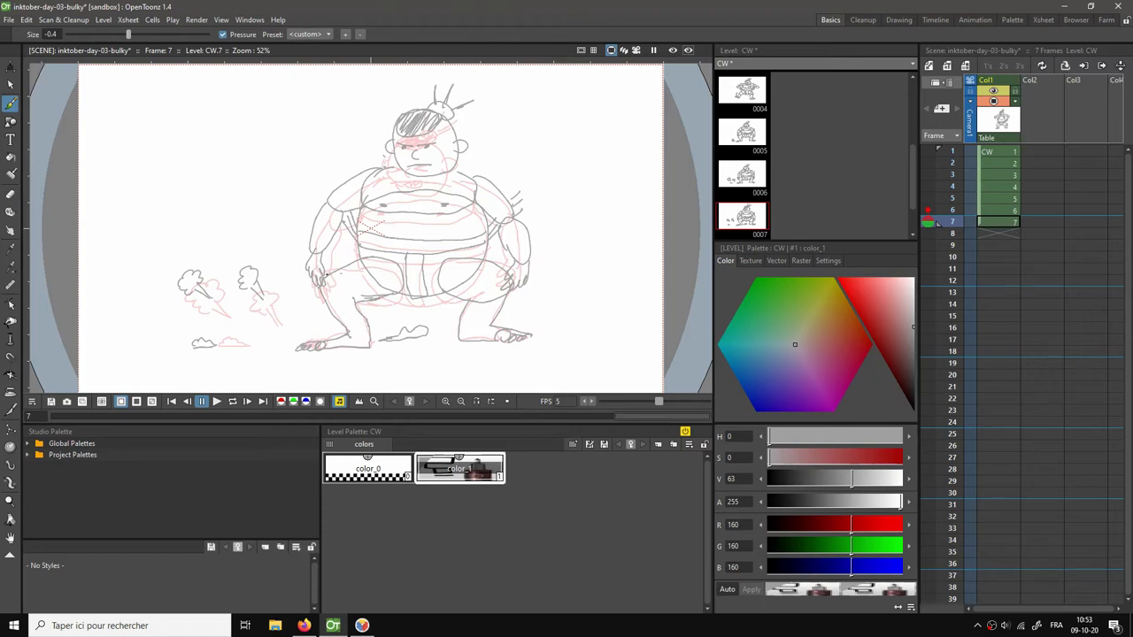
key(a)
mouse_move(310, 264)
mouse_down()
mouse_move(326, 283)
mouse_move(326, 260)
mouse_move(325, 282)
mouse_move(340, 282)
mouse_up()
key(b)
drag(319, 290, 311, 279)
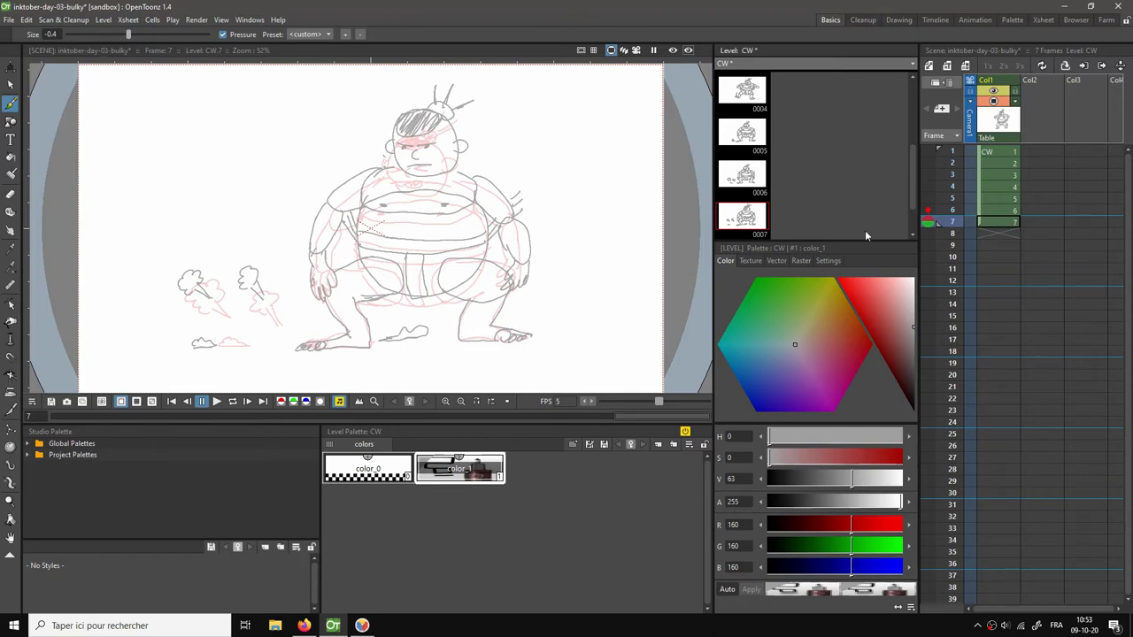
Check the foot alignment across frames 4 to 6 and preview the stomp animation in a loop.
click(993, 197)
click(995, 186)
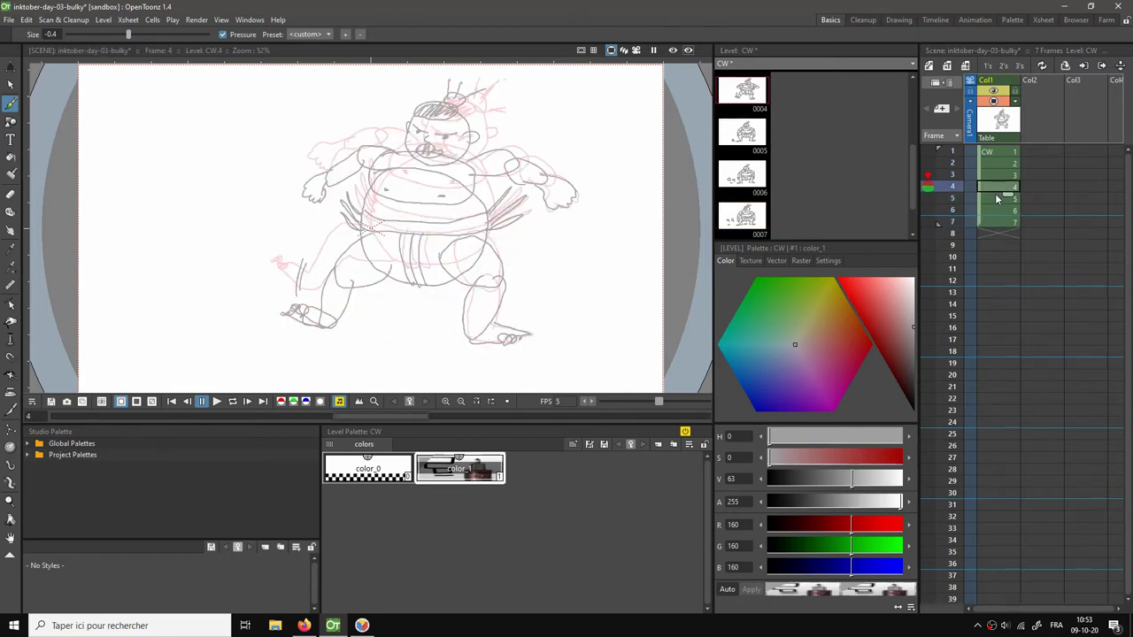
click(995, 198)
click(986, 211)
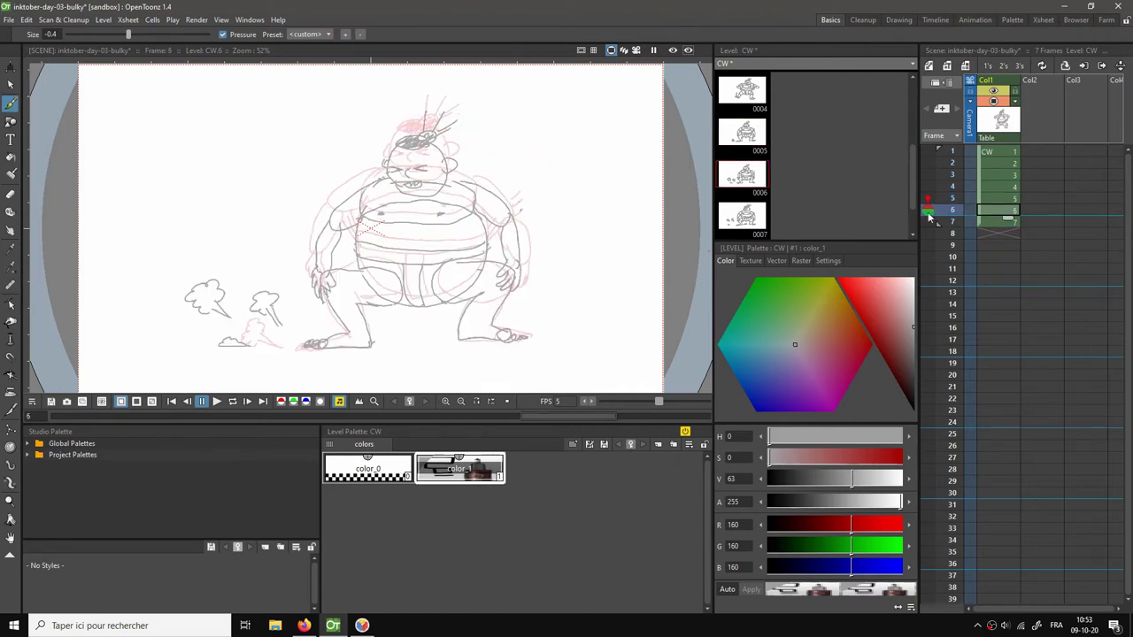
click(1004, 199)
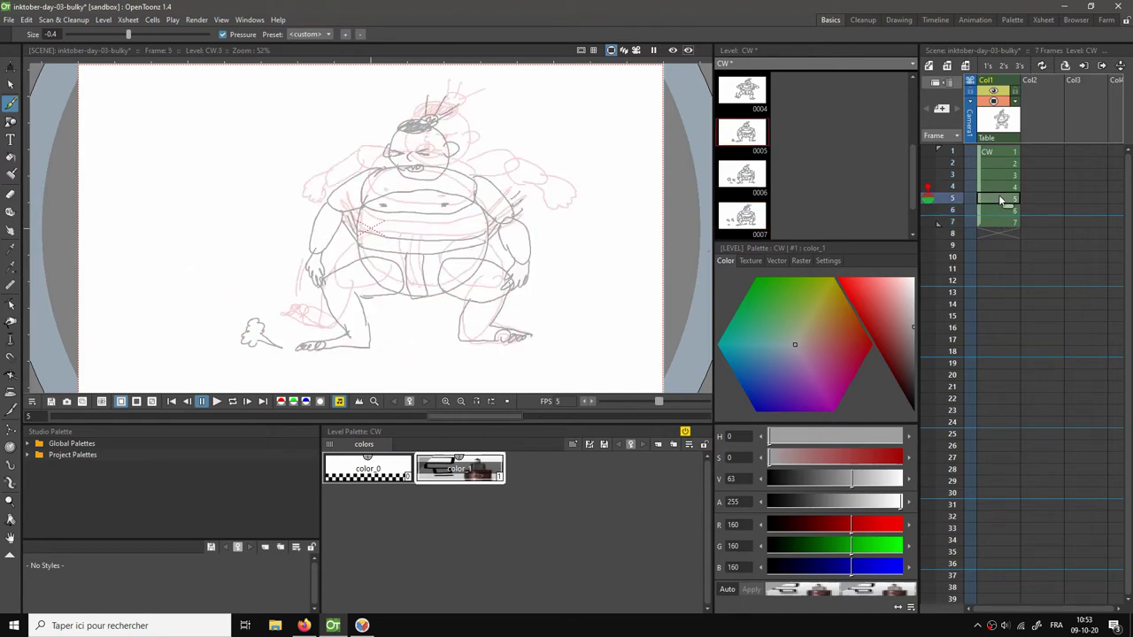
key(l)
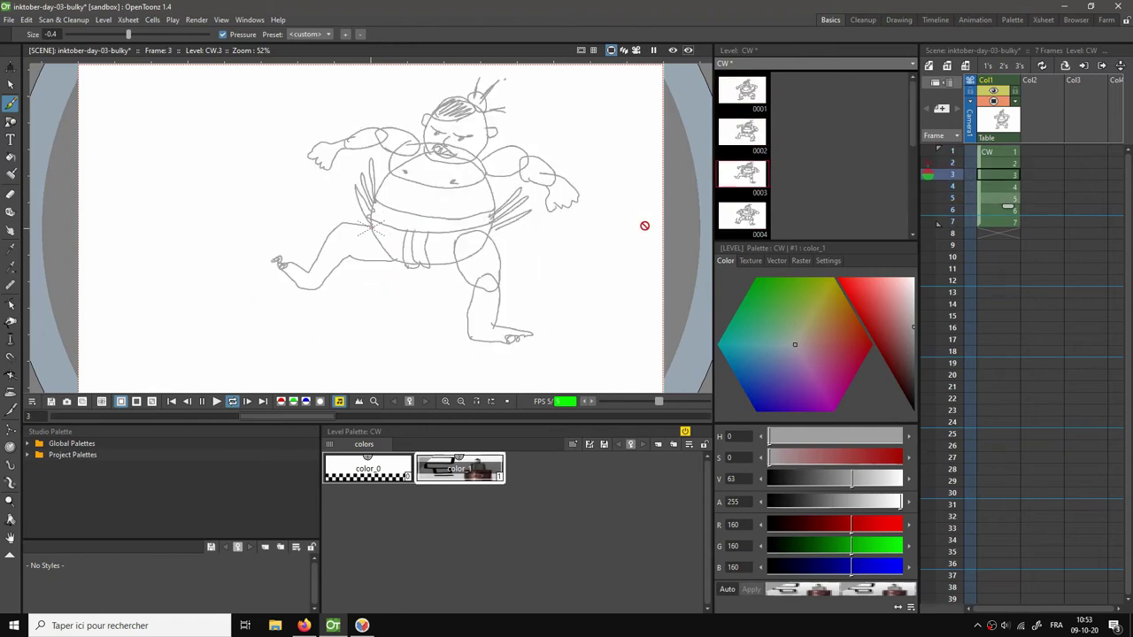
key(p)
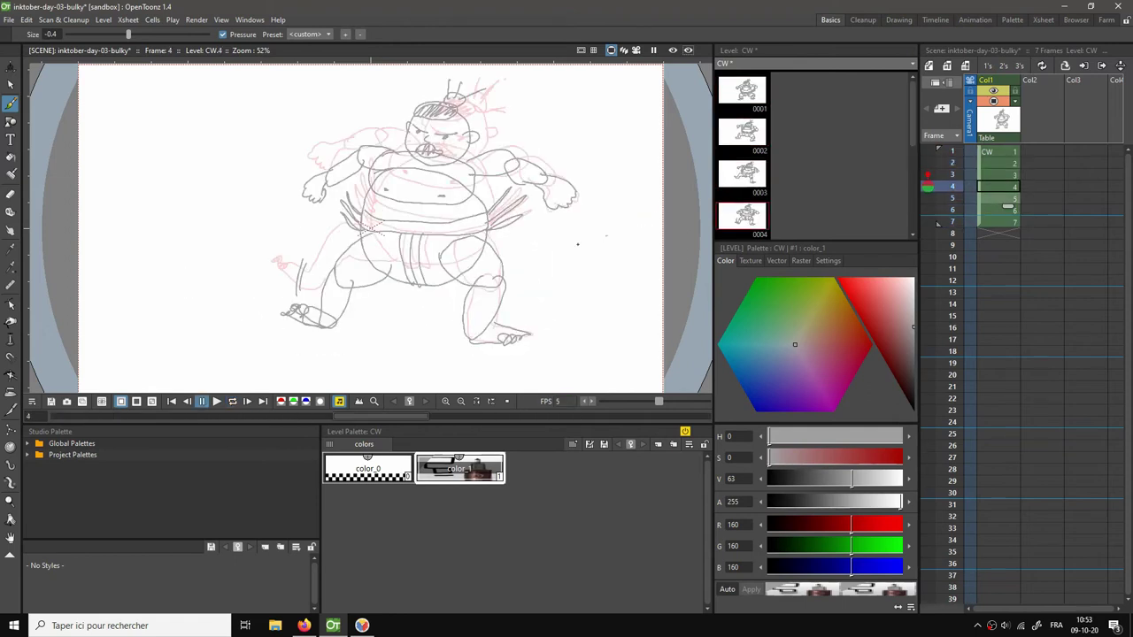
Return to frame 1 and save the scene.
key(Up)
key(Up)
key(Up)
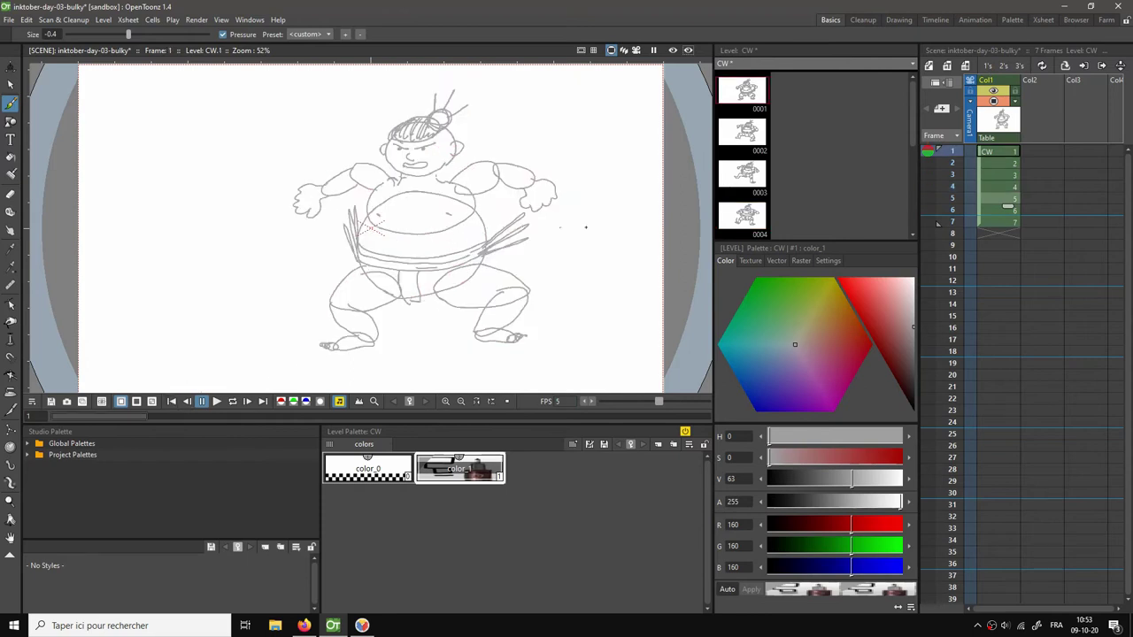
key(ctrl+s)
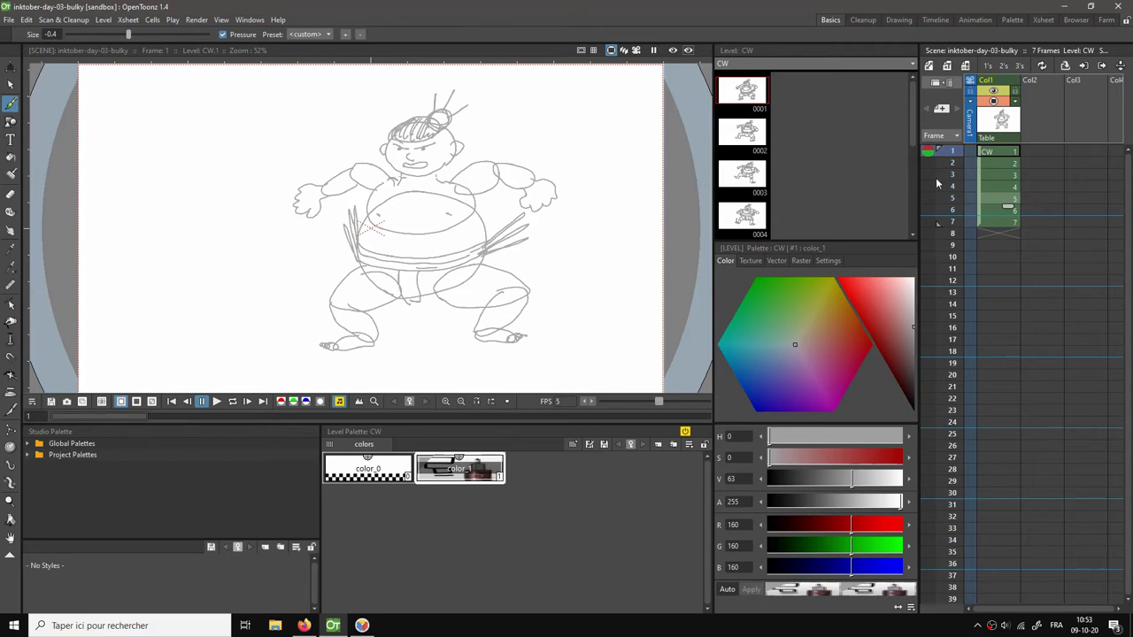
Set the playback rate to 24 FPS and preview the animation in a loop.
click(566, 399)
text(24)
key(Return)
key(l)
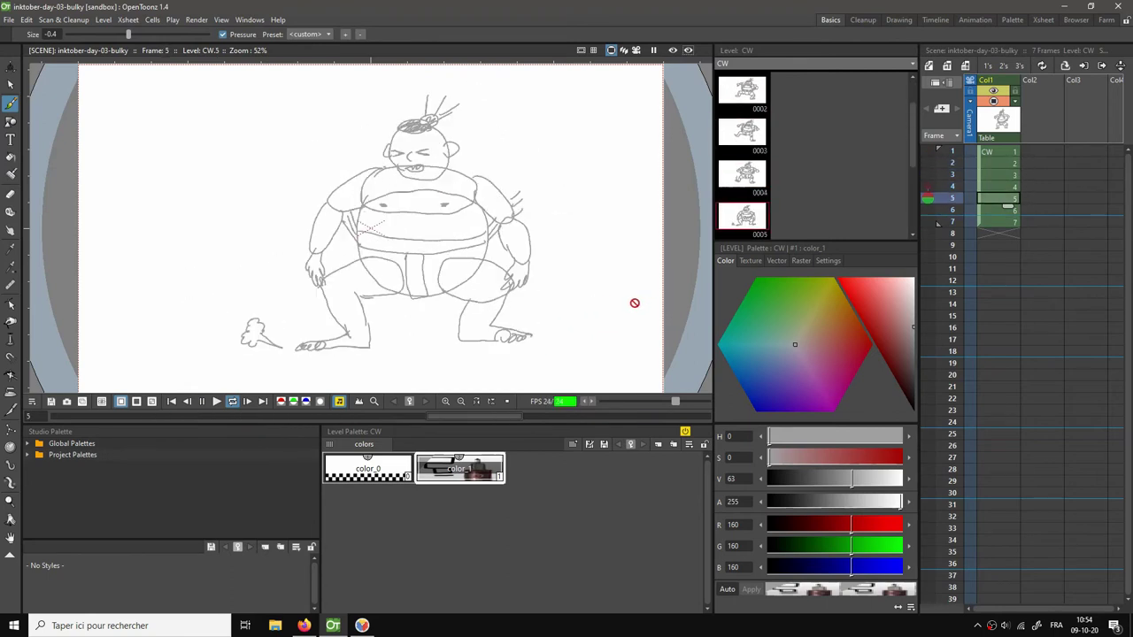
key(p)
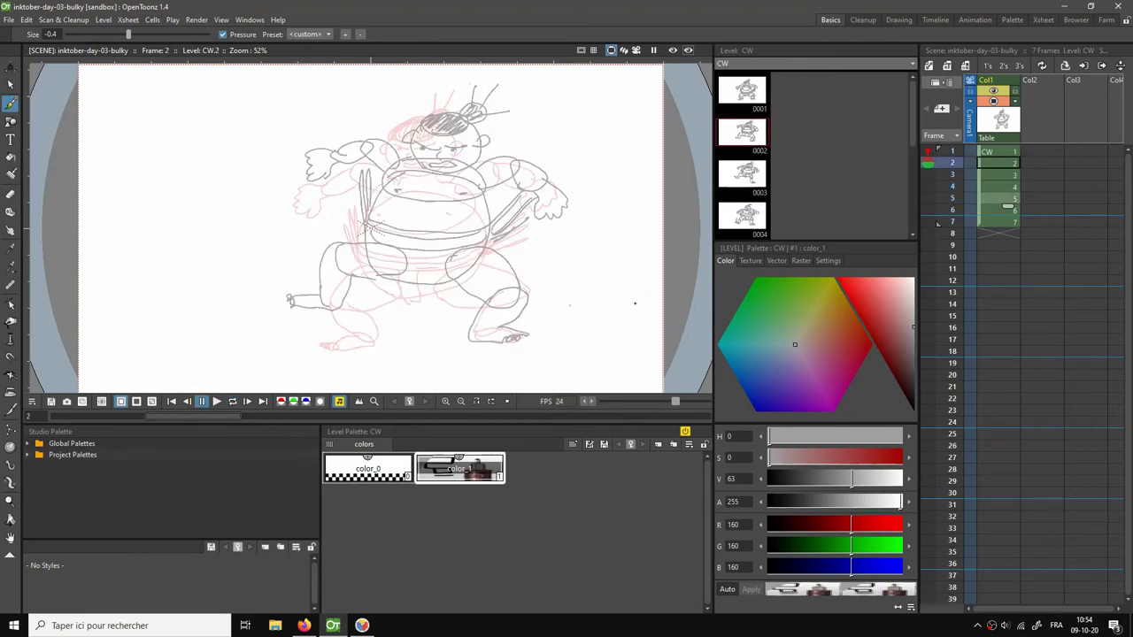
Reframe all seven CW drawings on 3's and preview the loop.
click(939, 152)
click(994, 150)
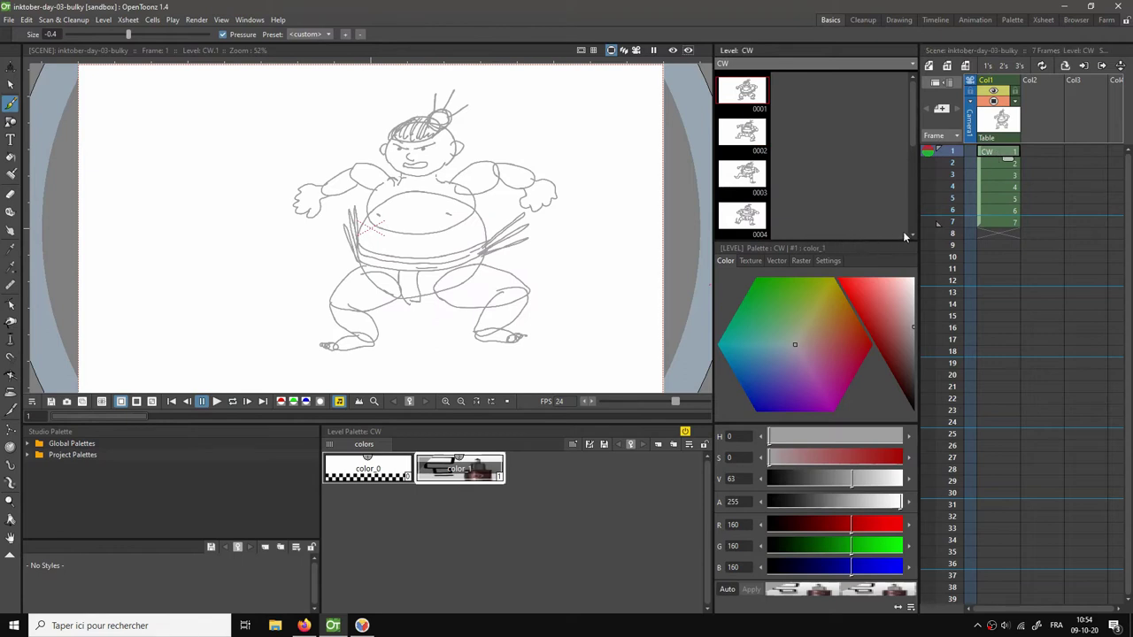
shift+click(1004, 222)
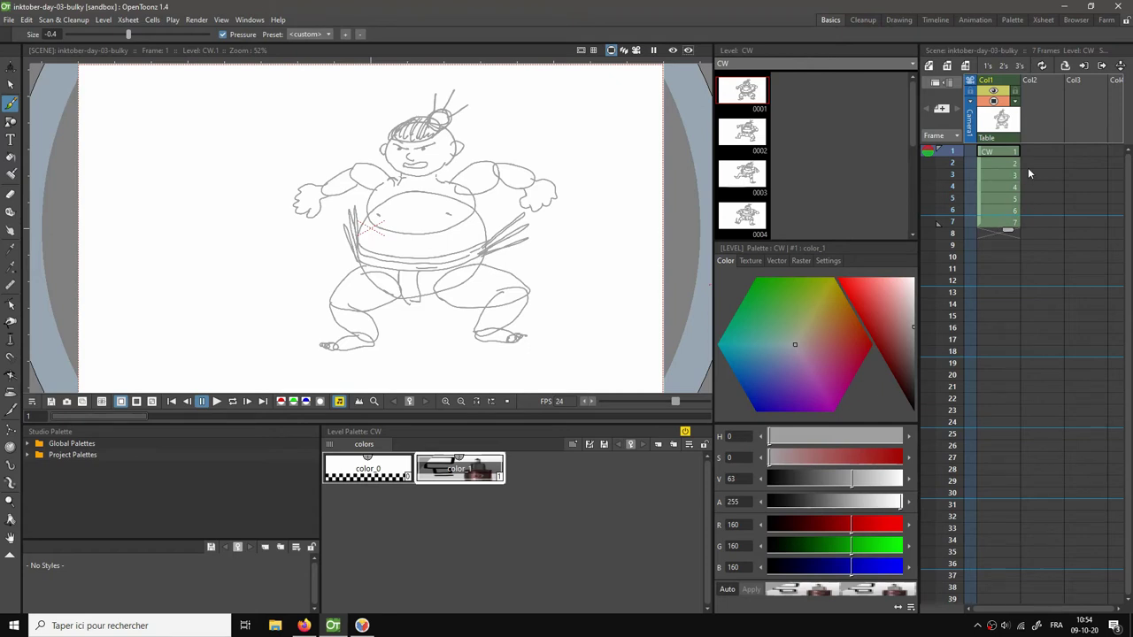
right_click(996, 172)
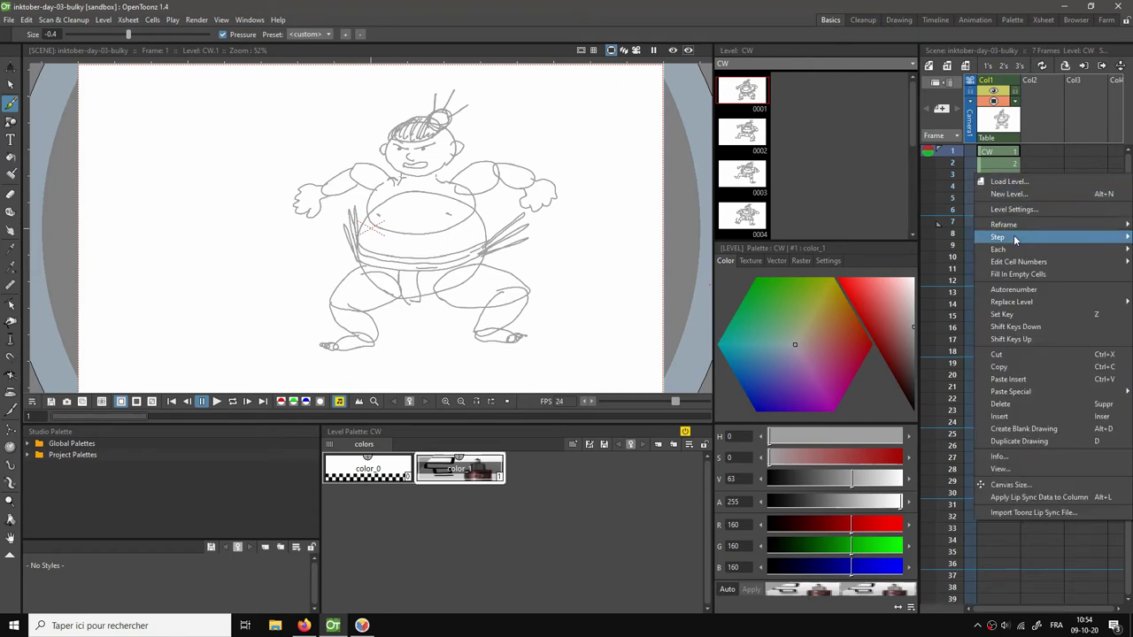
mouse_move(1014, 227)
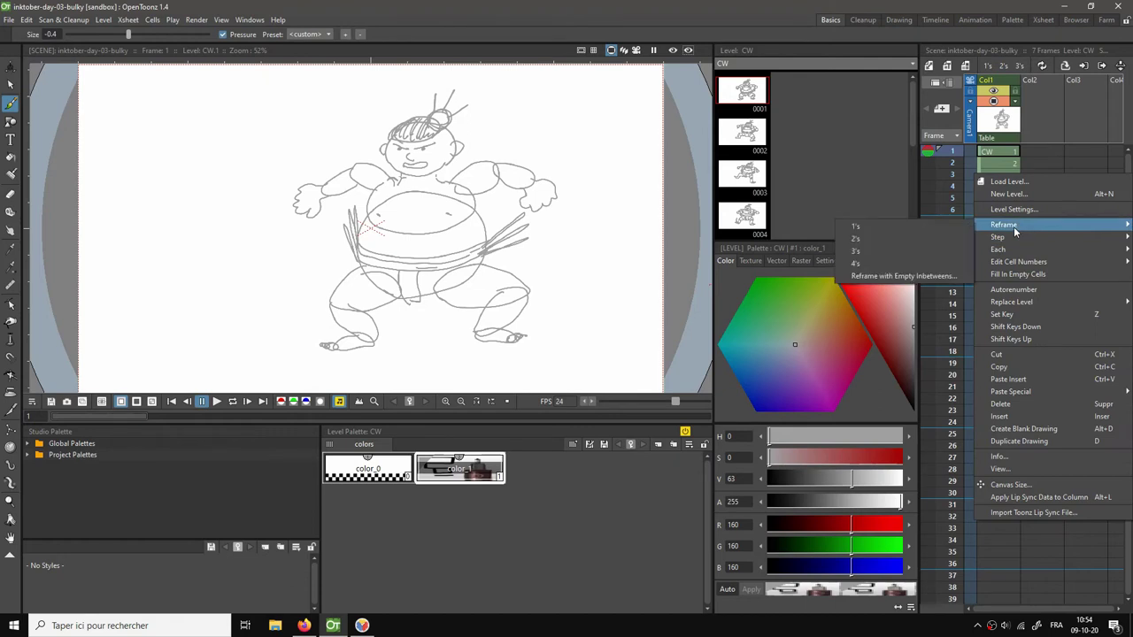
click(878, 250)
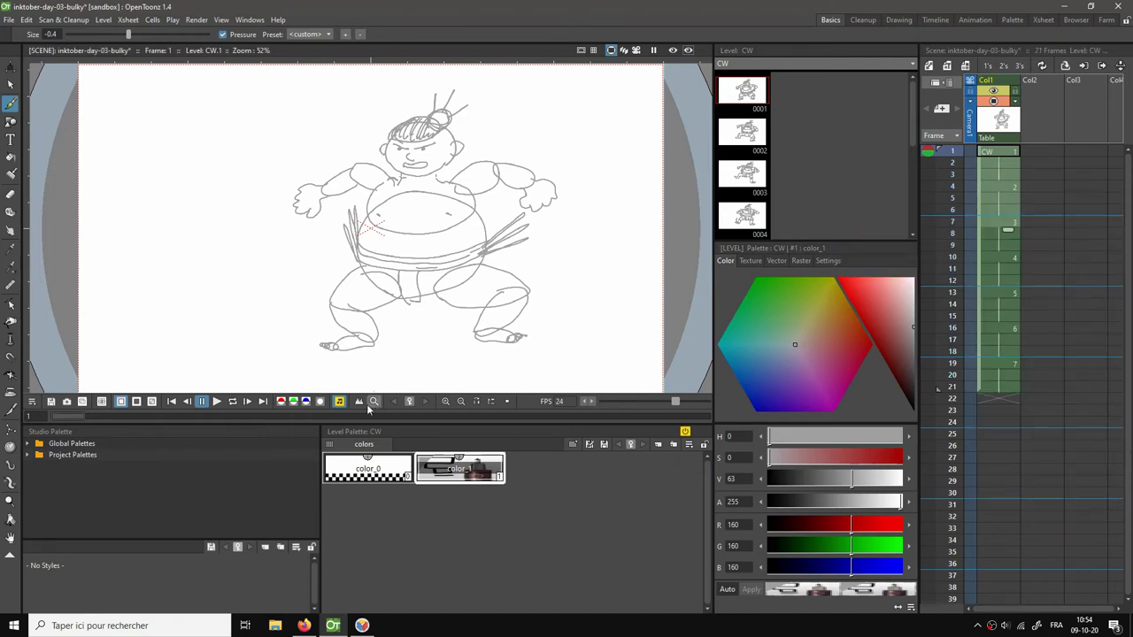
click(233, 402)
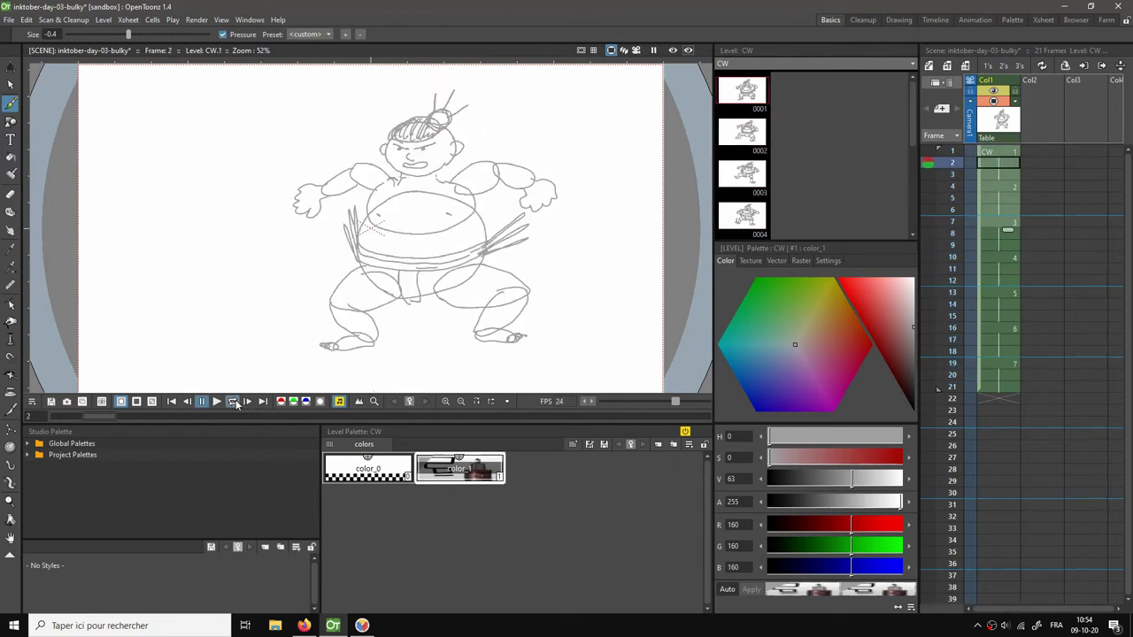
Extend the exposure of drawing 2 by three frames so that it holds for six frames.
click(994, 152)
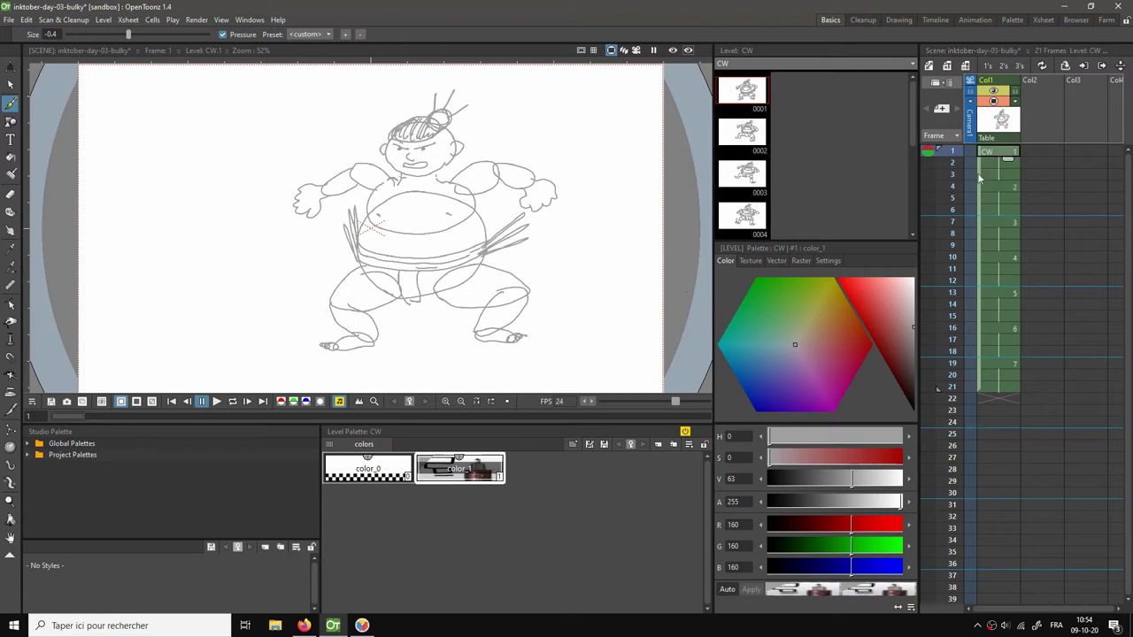
key(Down)
key(Down)
key(Down)
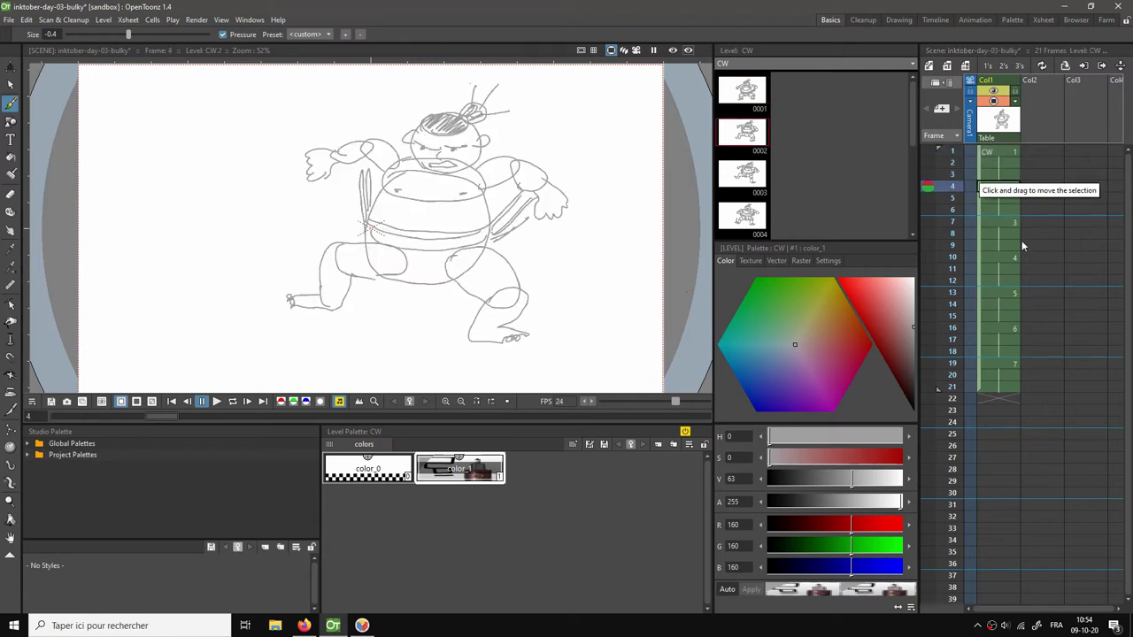
click(1007, 210)
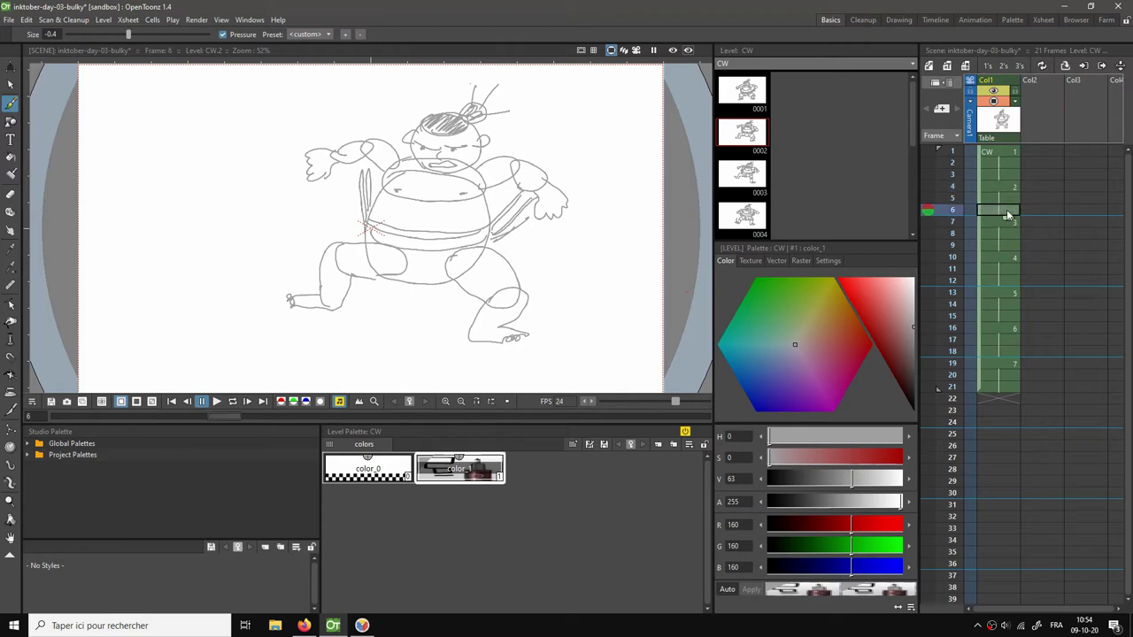
drag(1007, 222, 1007, 243)
click(1005, 244)
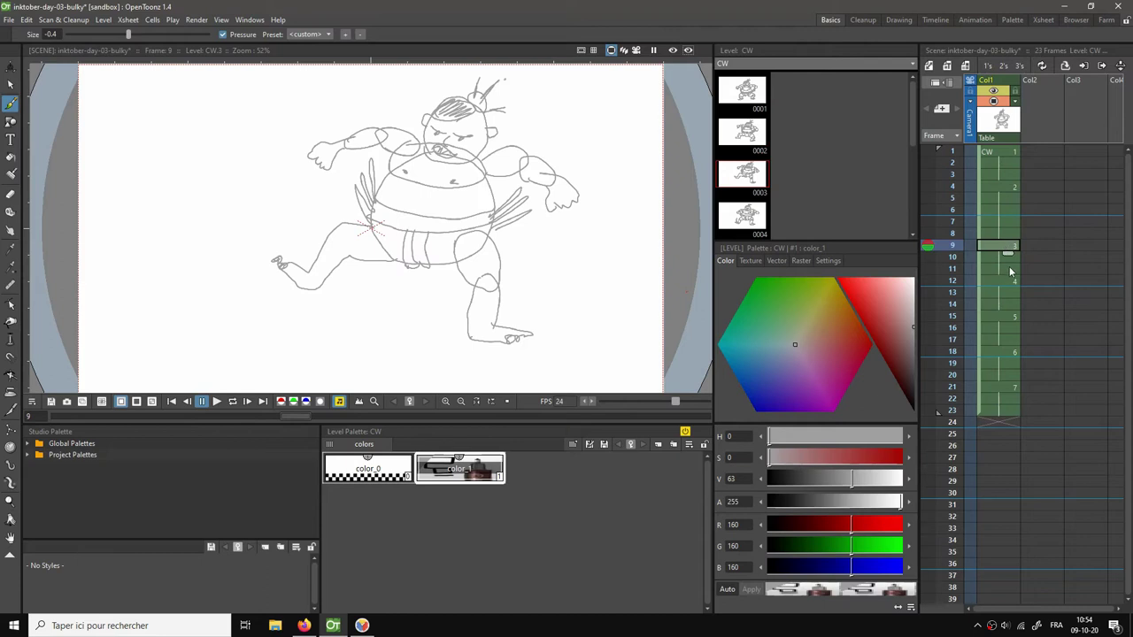
click(1009, 268)
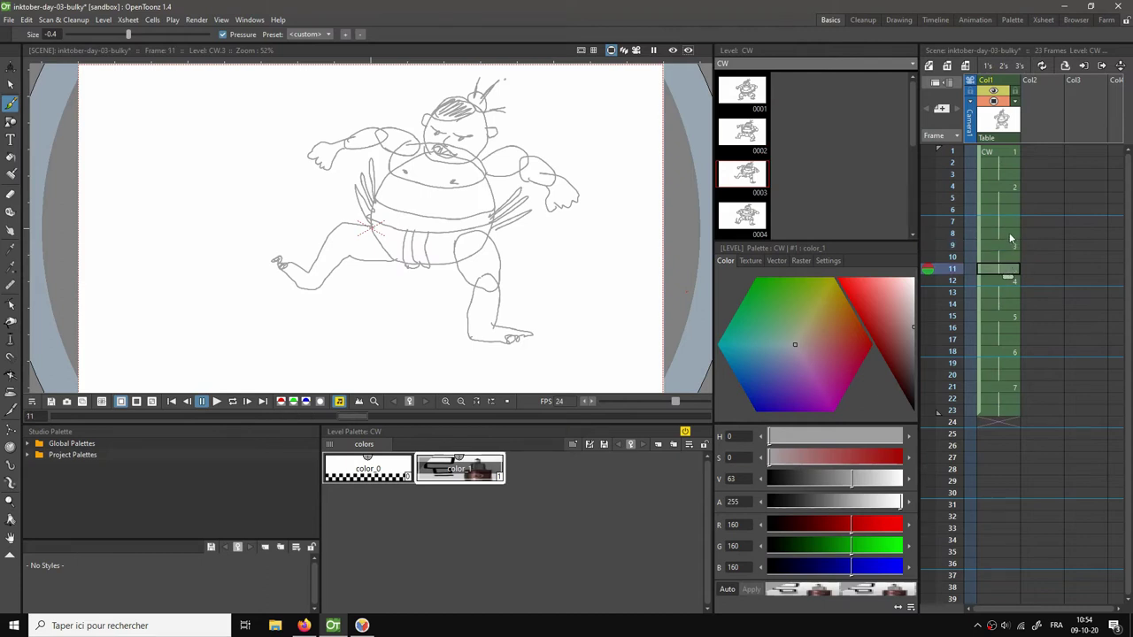
click(1009, 235)
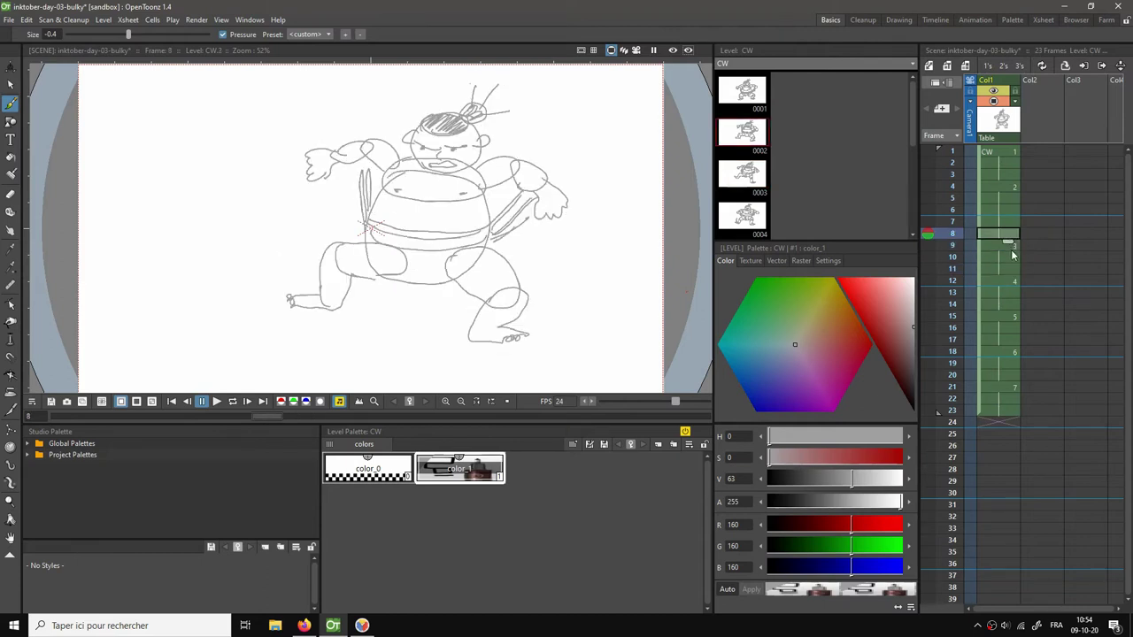
drag(1008, 240, 1010, 258)
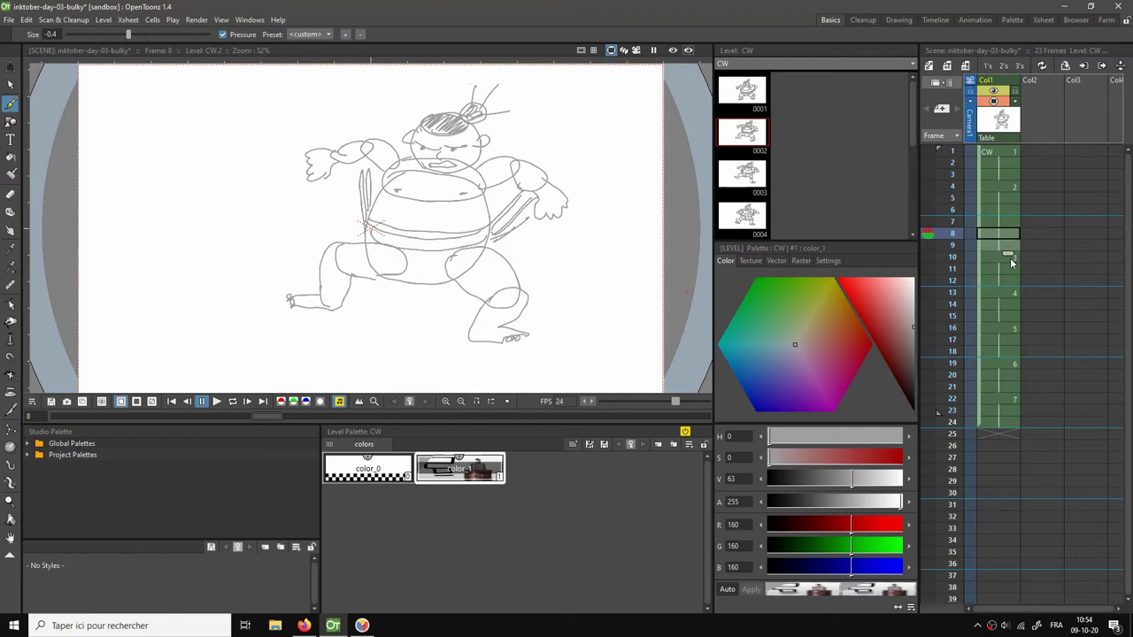
Extend the exposures of drawings 1 and 3 by two frames each so that both hold for five frames.
click(1007, 177)
drag(1008, 181, 1008, 209)
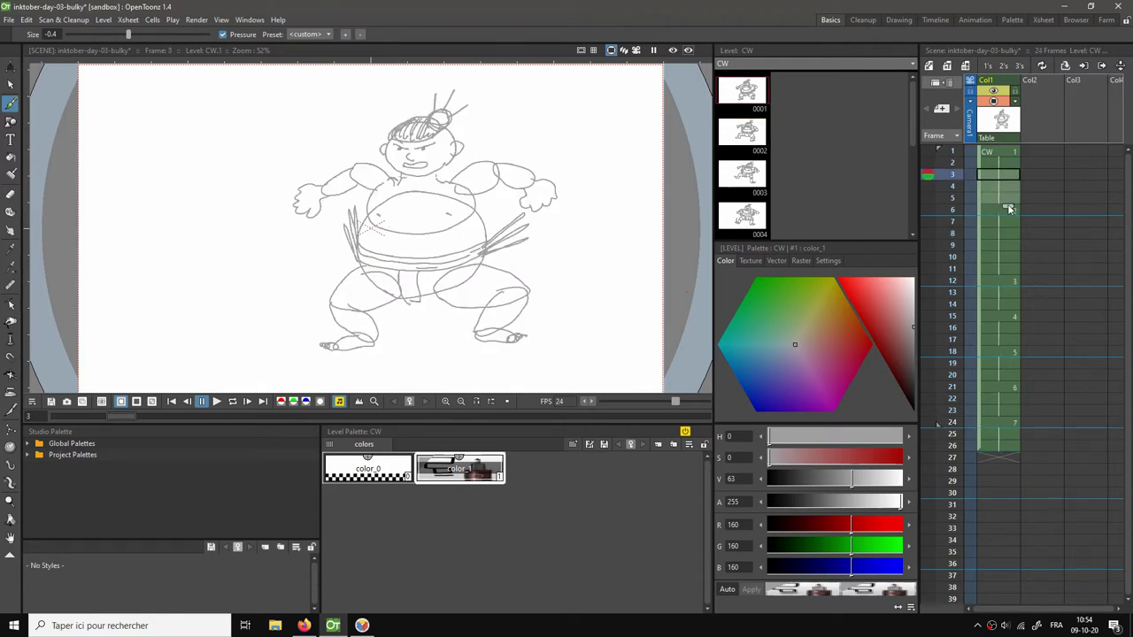
click(1007, 280)
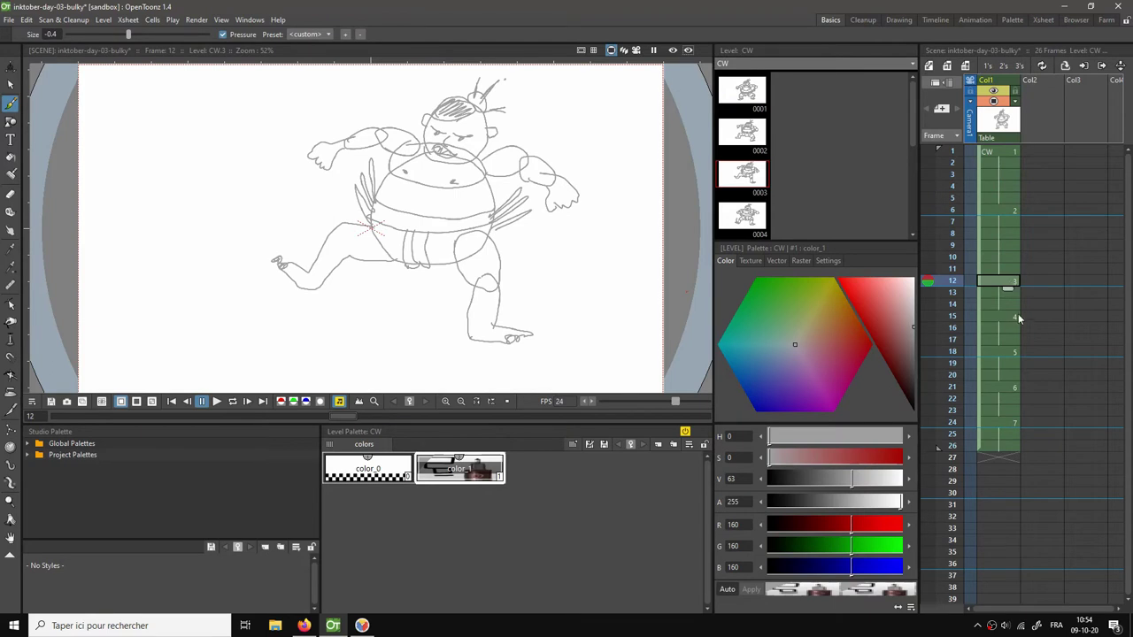
click(1009, 302)
drag(1010, 312, 1007, 339)
click(1007, 339)
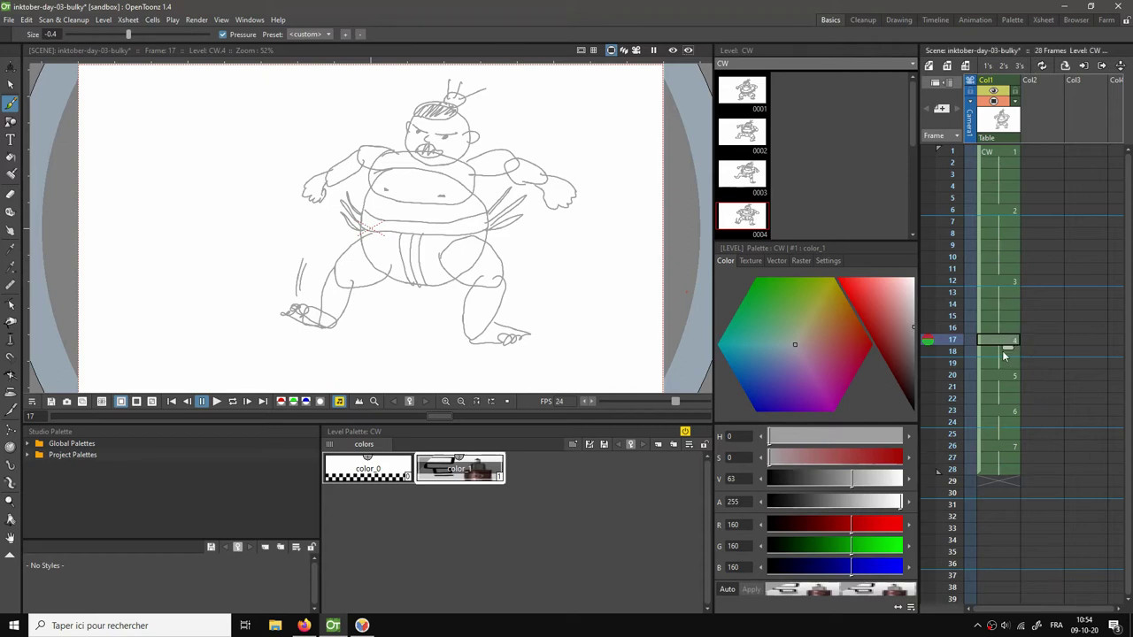
Step through drawings 4 to 6 from frame 19 to 23 and preview the retimed stomp in a loop.
click(1008, 363)
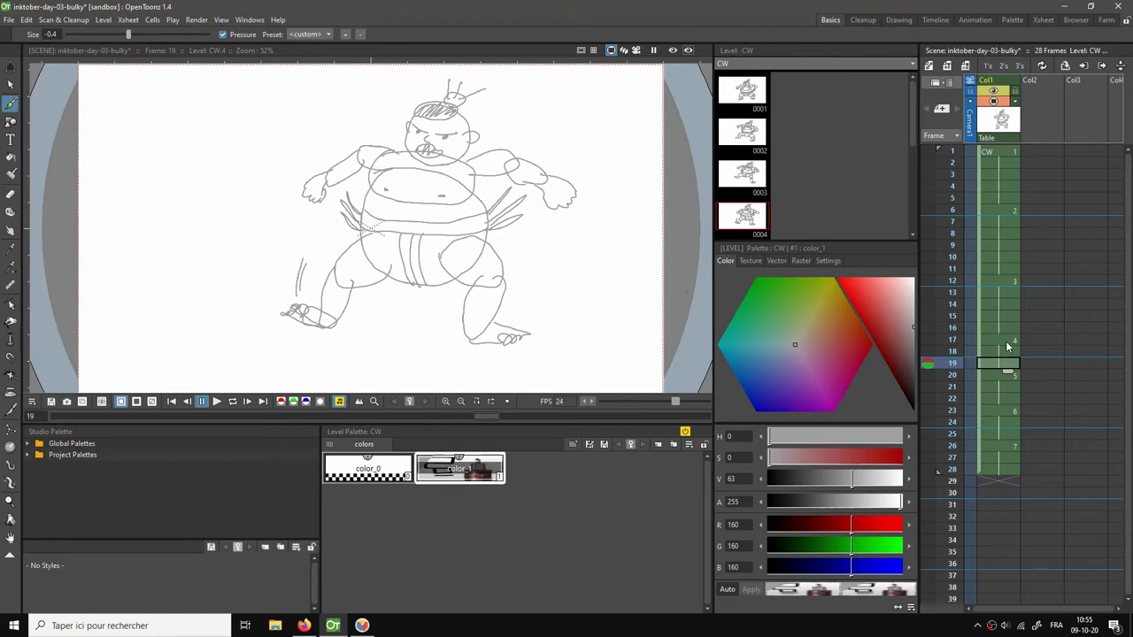
click(1007, 375)
key(Down)
key(Down)
key(Down)
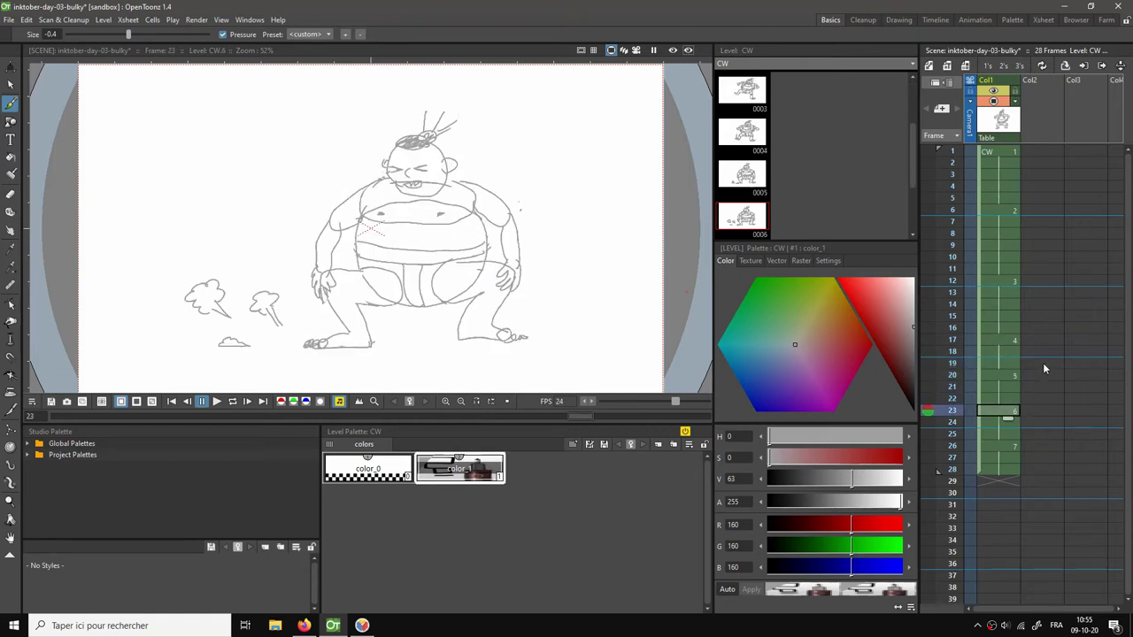
key(l)
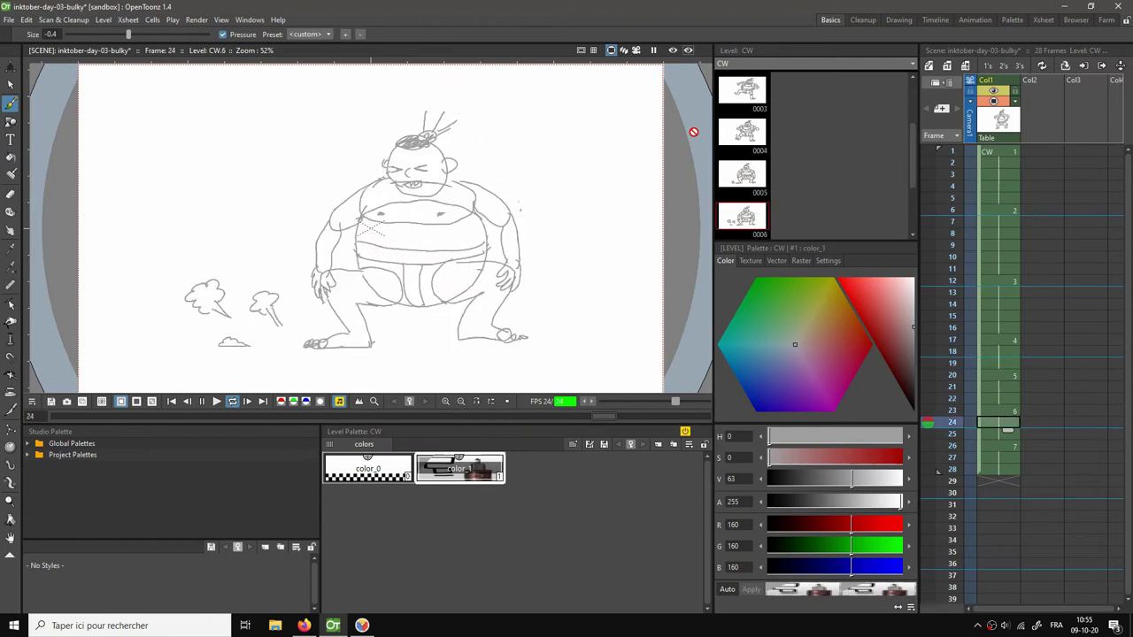
key(l)
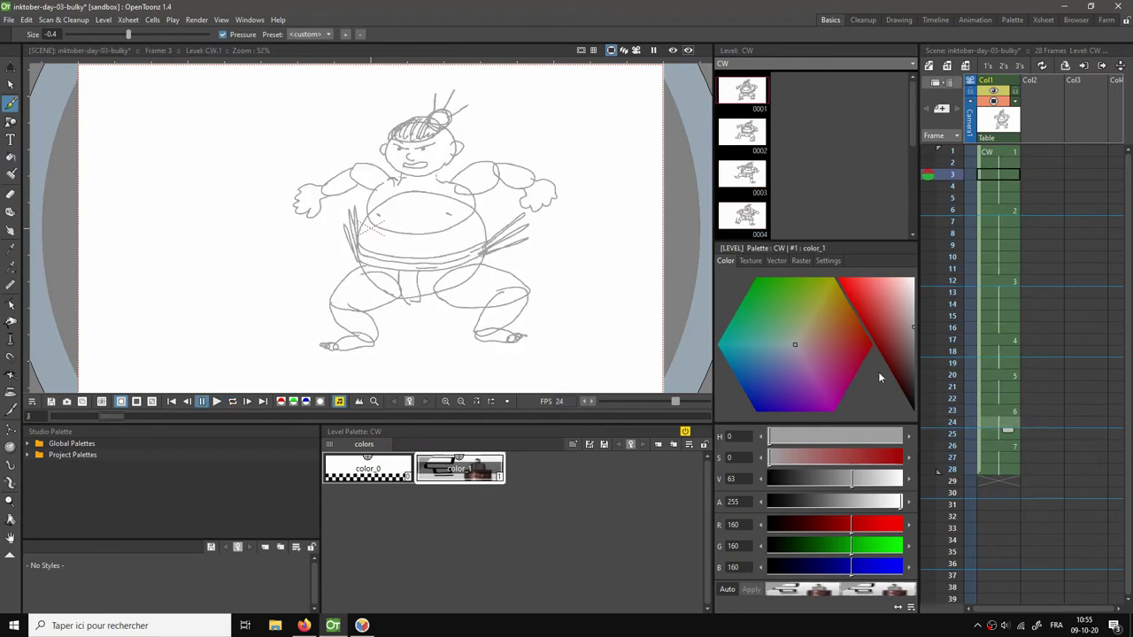
Extend the exposure of drawing 7 by five frames so that it holds through frame 33, and preview the loop.
click(999, 474)
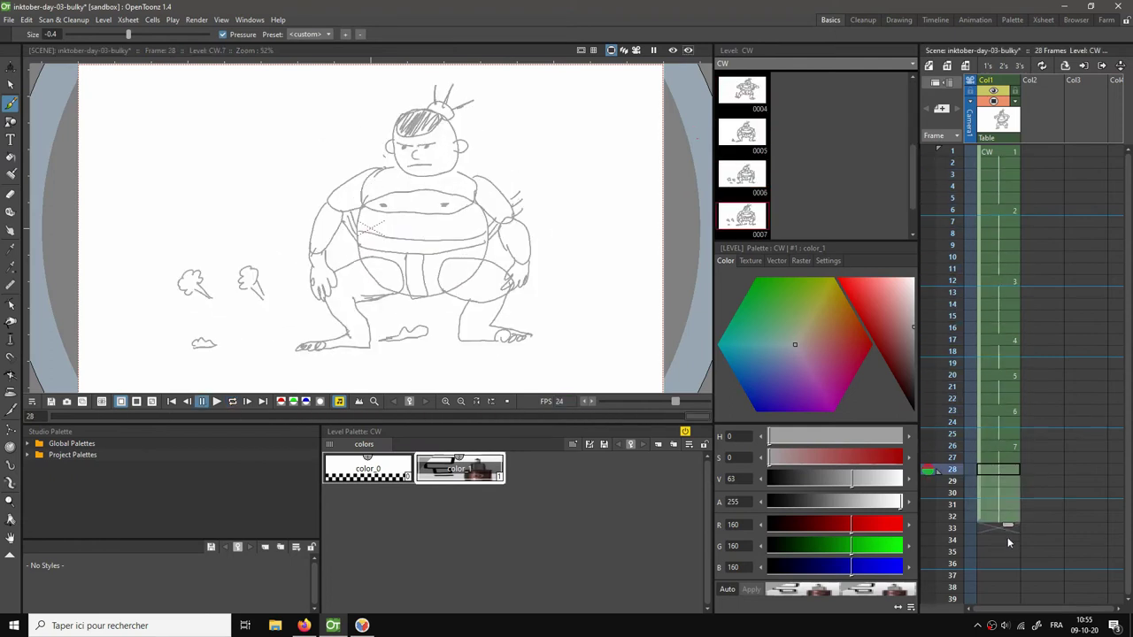
drag(1008, 541, 1009, 540)
click(1007, 378)
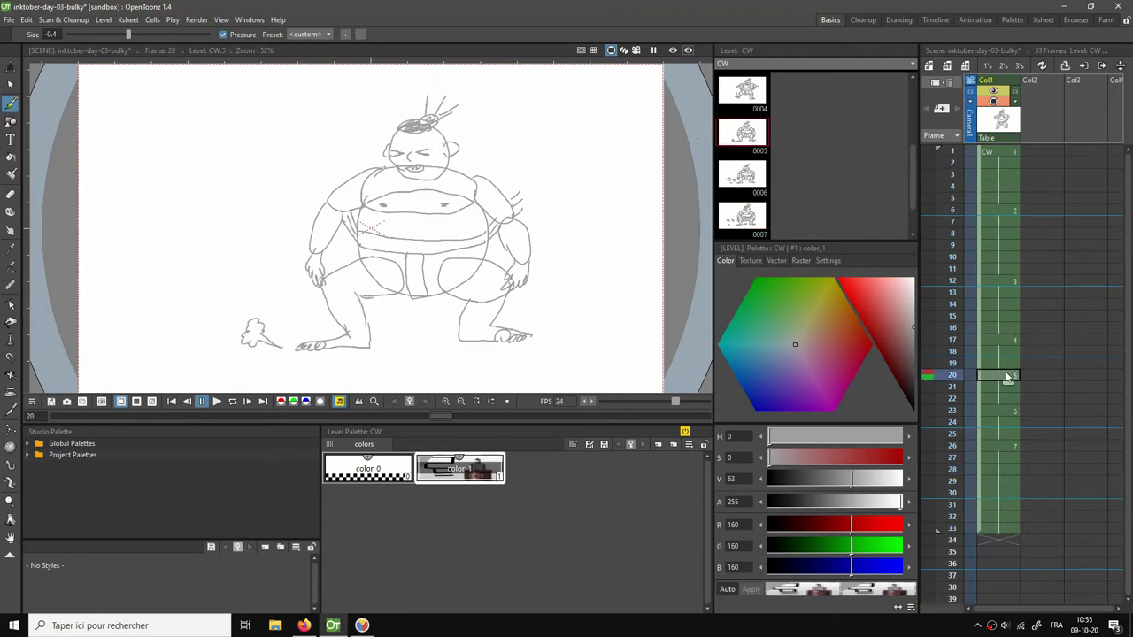
click(1000, 155)
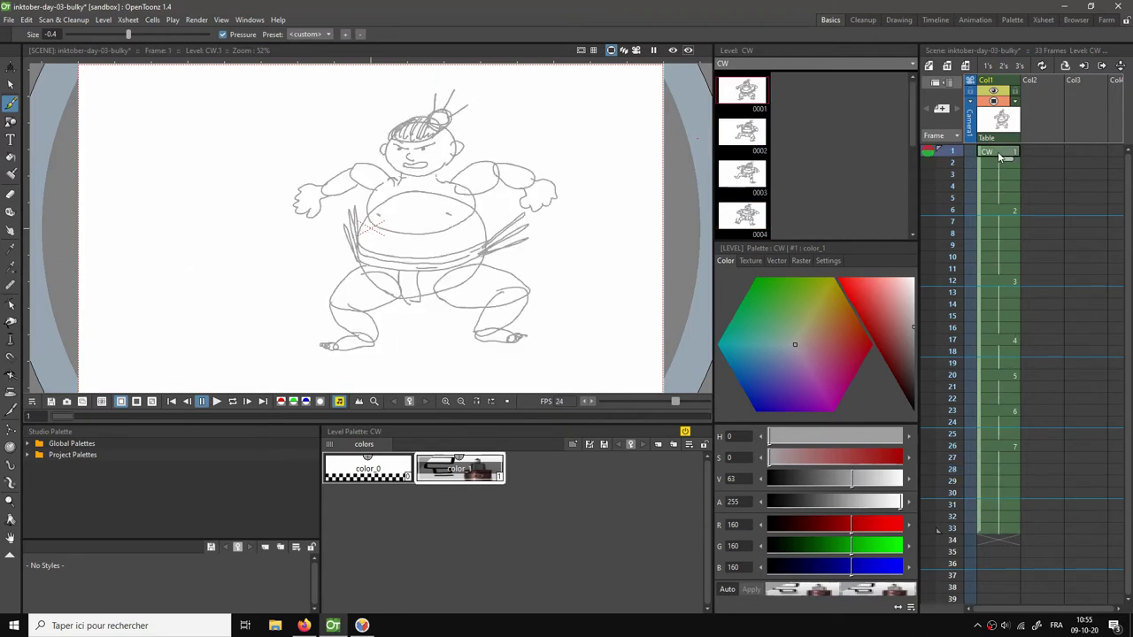
key(l)
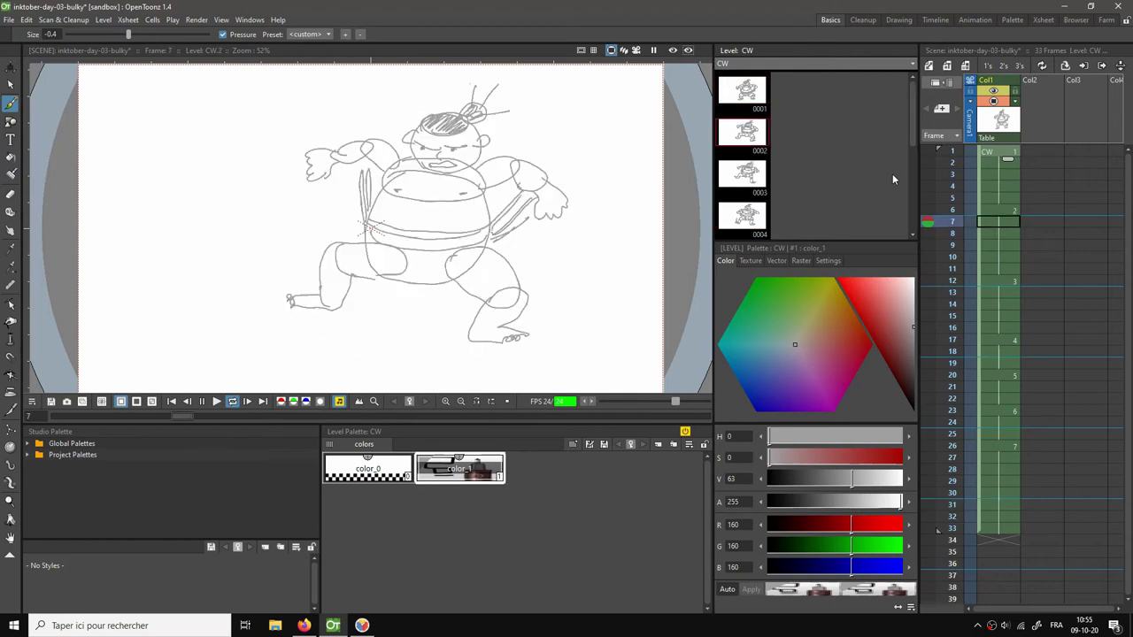
Replay the stomp loop from frame 1 and watch it in full screen, then restore the normal viewer with the camera frame fitted.
click(1006, 155)
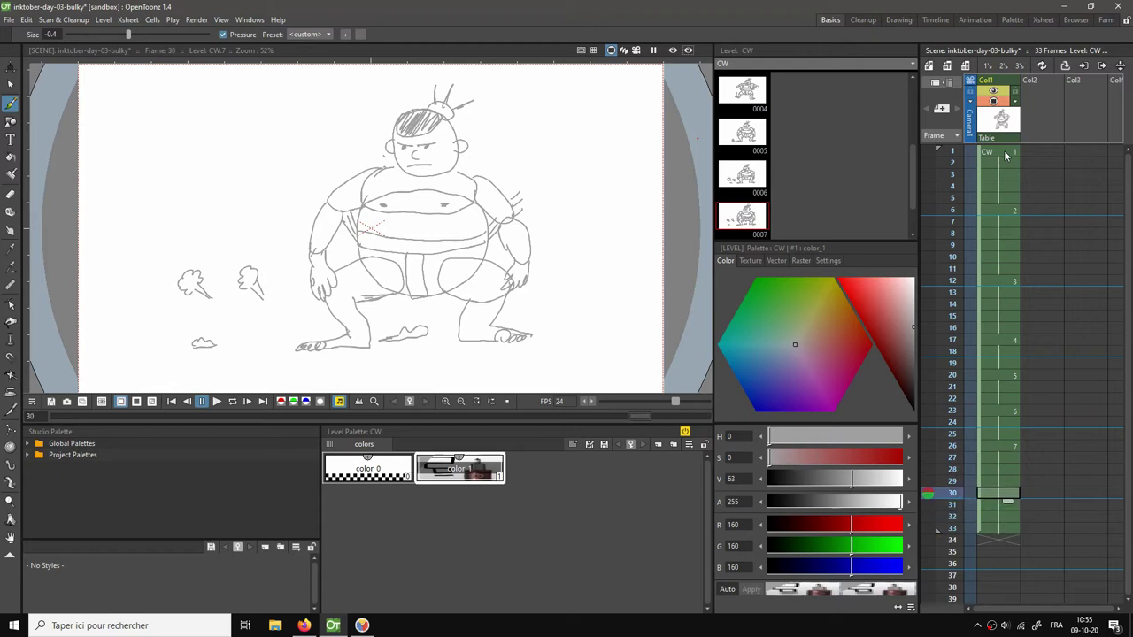
key(l)
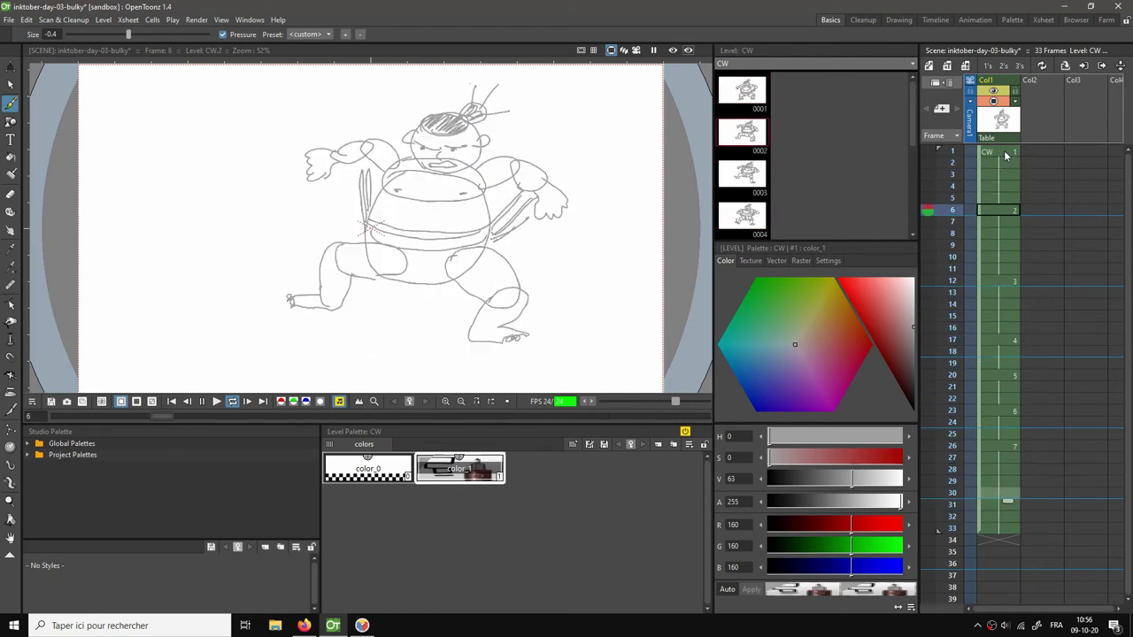
right_click(617, 158)
click(659, 164)
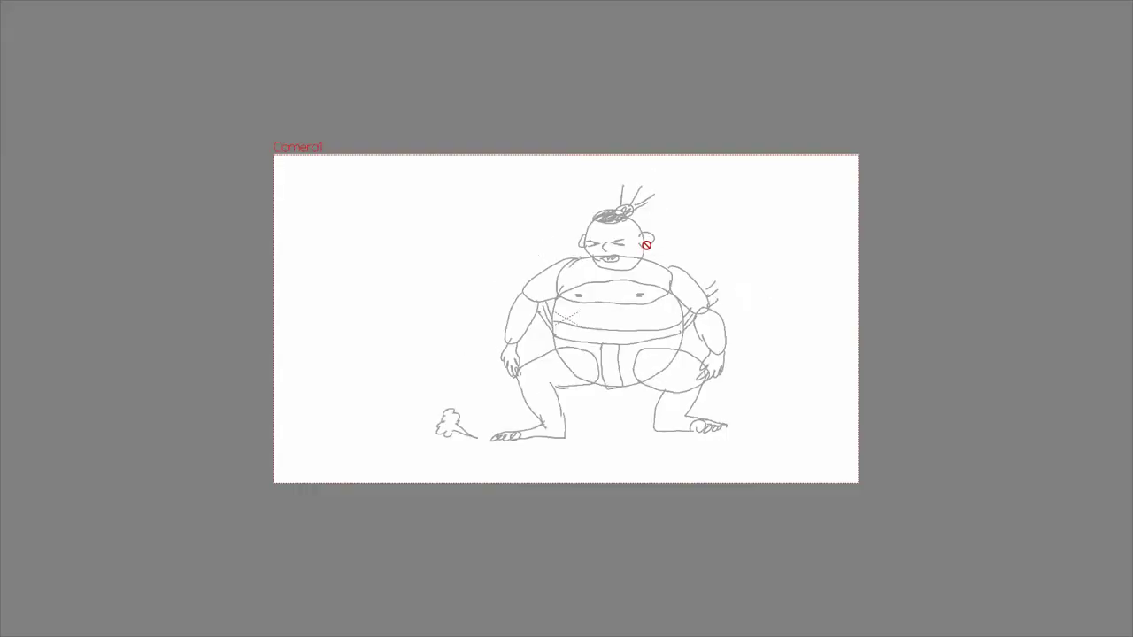
right_click(728, 245)
click(759, 265)
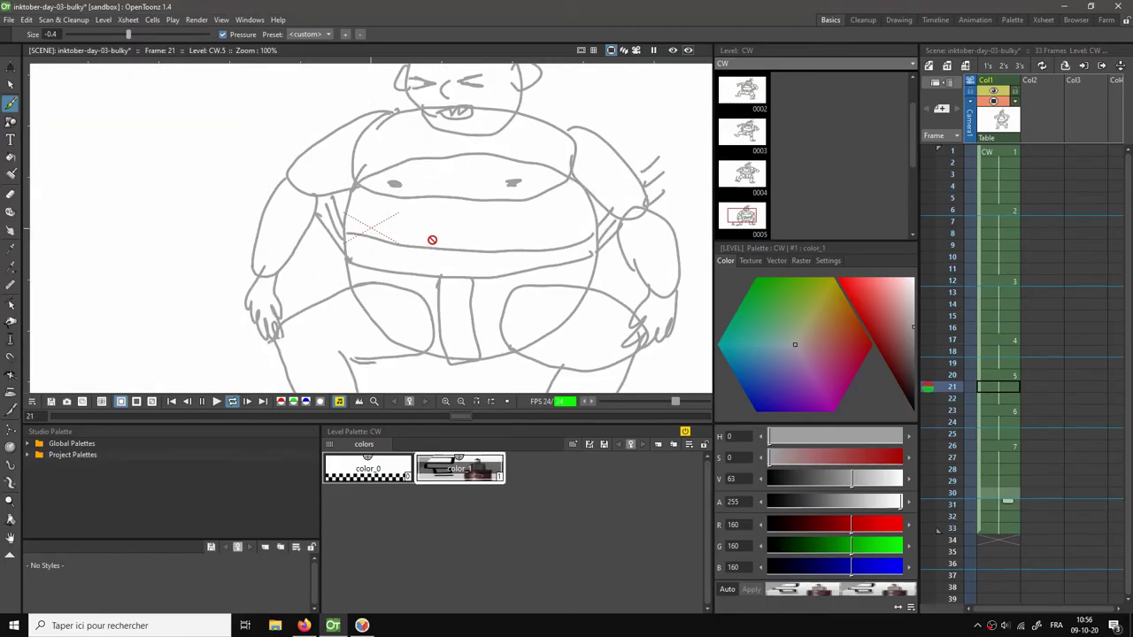
right_click(429, 241)
click(461, 258)
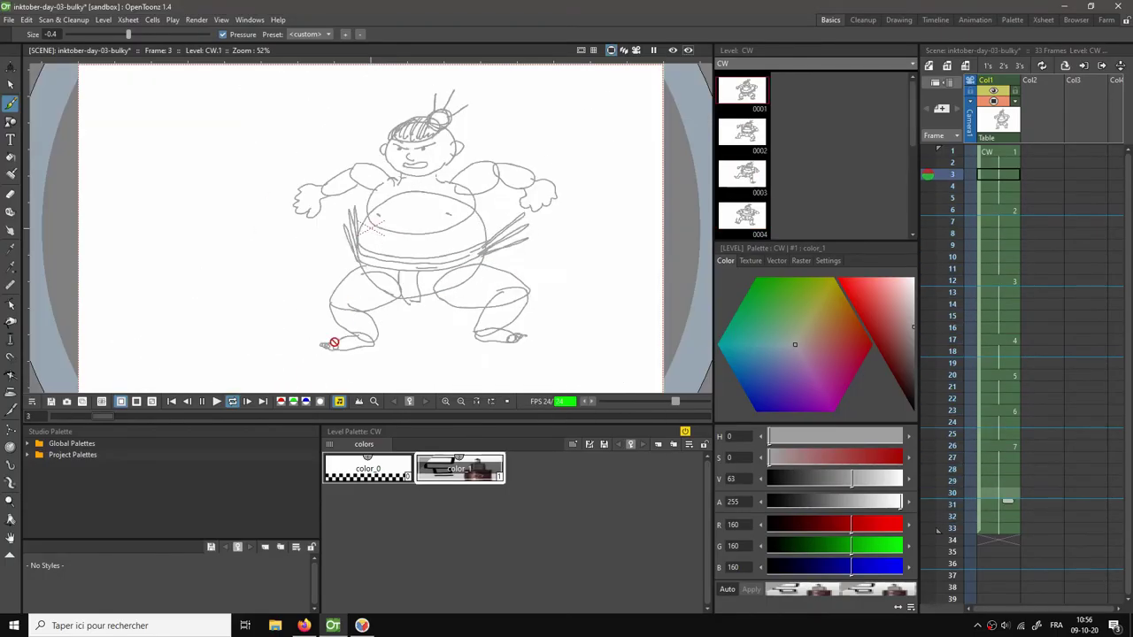
Stop the playback, return to the first frame and save the scene with all its levels.
click(202, 401)
click(172, 401)
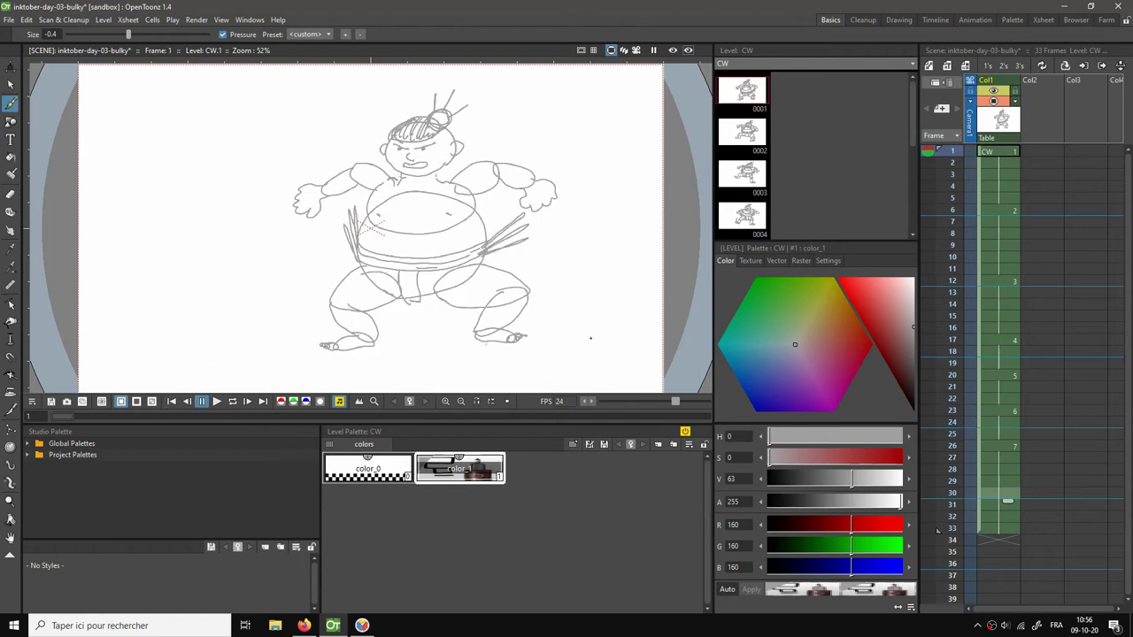
click(8, 20)
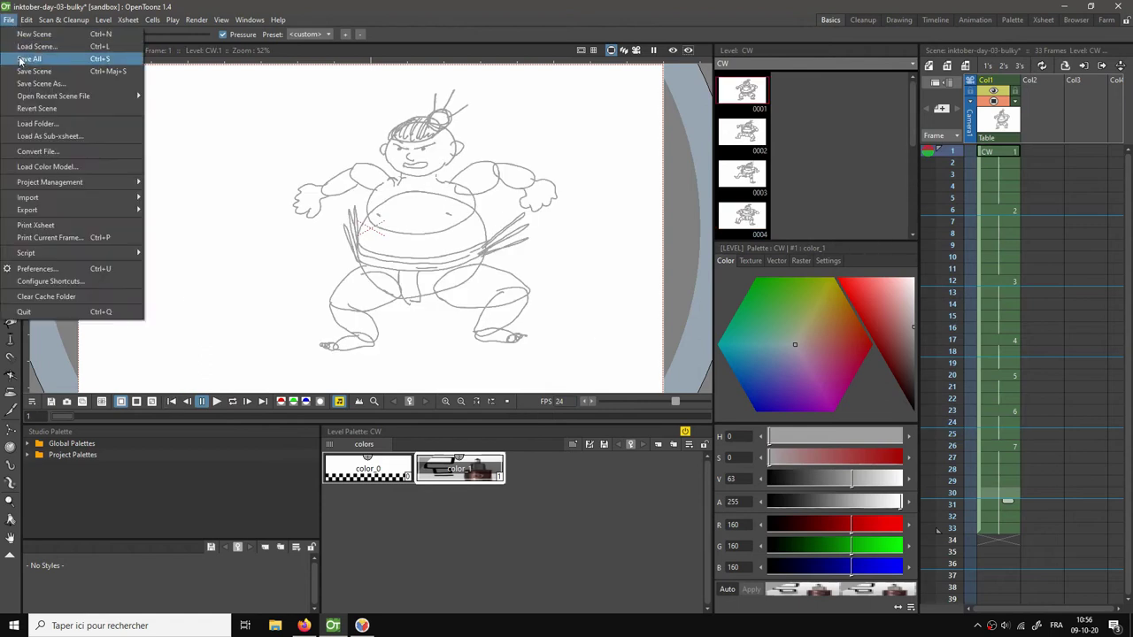
click(20, 58)
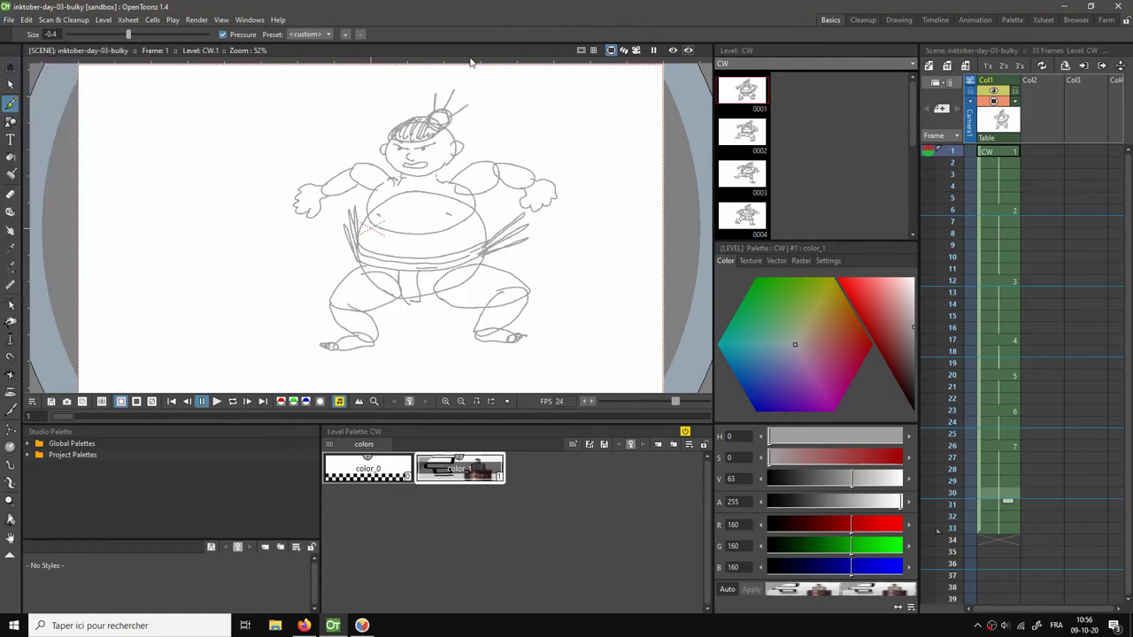
Create a Toonz Raster level named CX, 1920 x 1080 px, at frame 1 of the second column.
click(1045, 151)
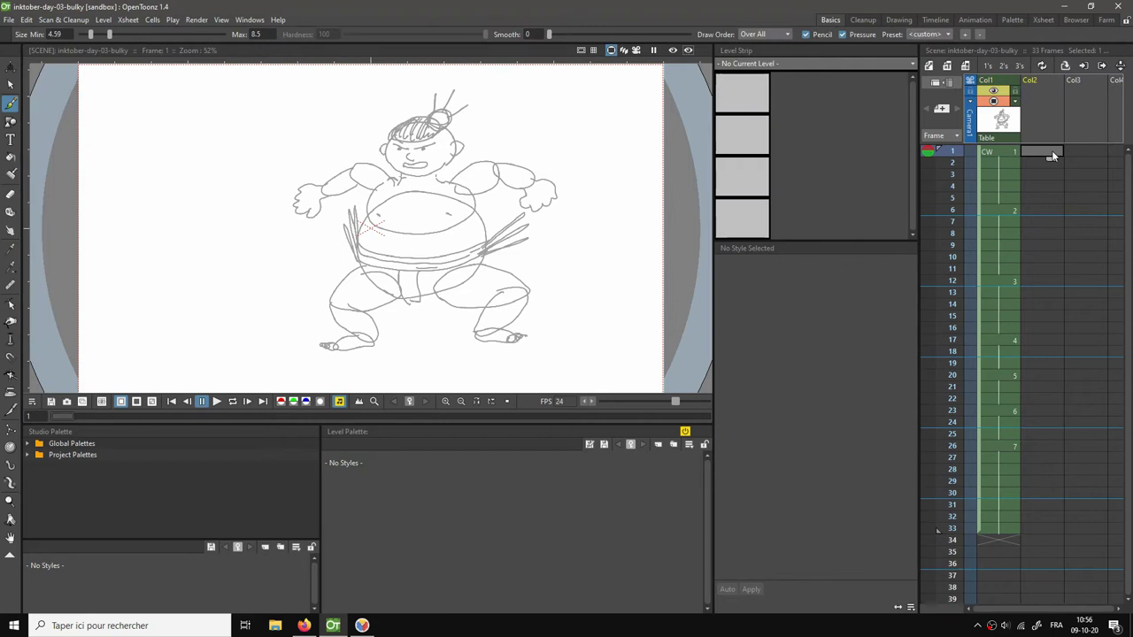
click(947, 69)
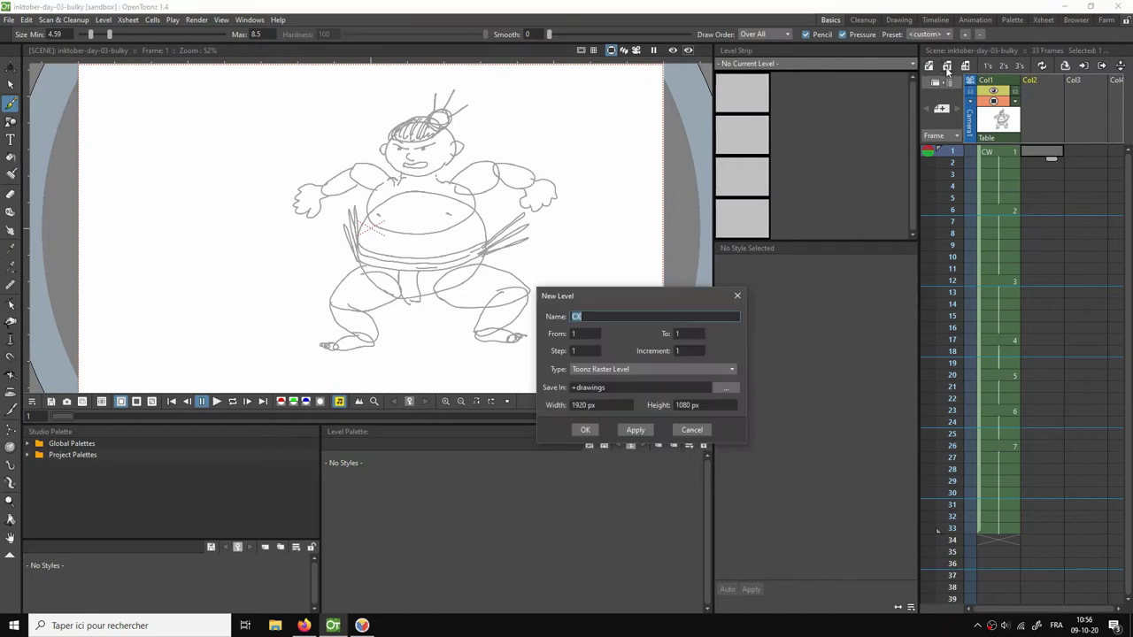
click(586, 430)
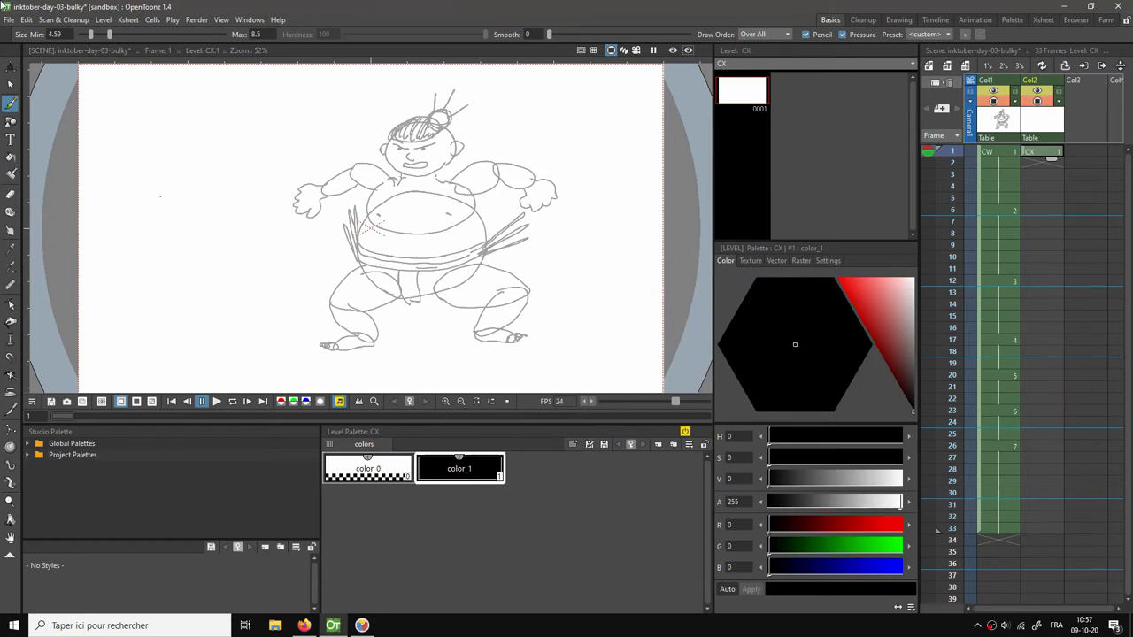
Lighten color_1 of the CW rough to a light grey of about RGB 214 and return to the CX drawing at frame 1.
click(1014, 152)
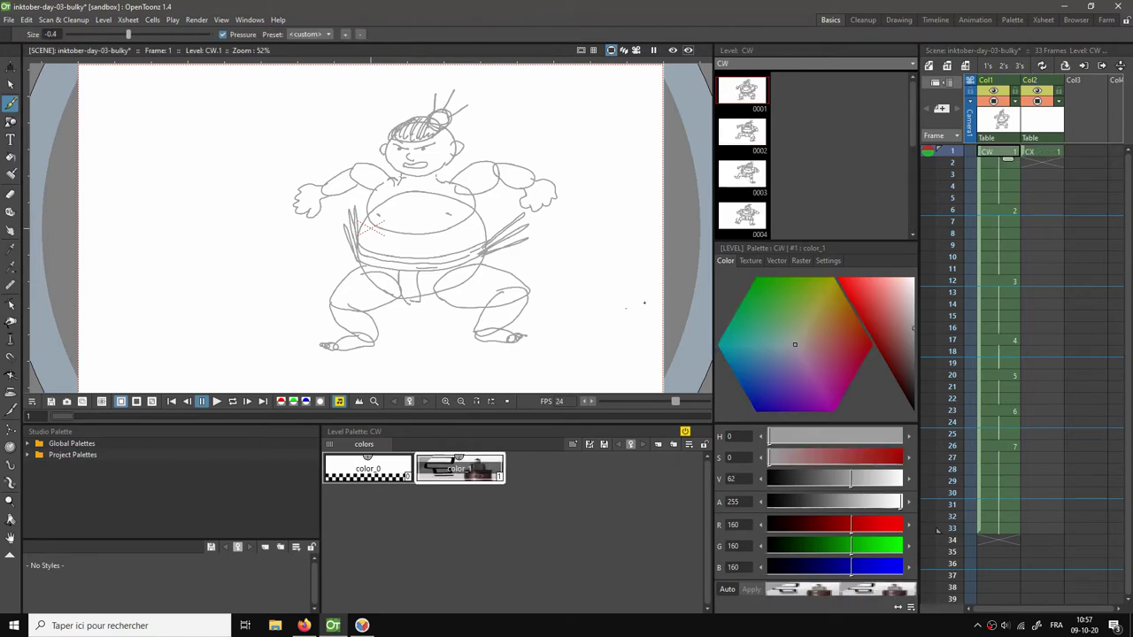
drag(912, 331, 922, 297)
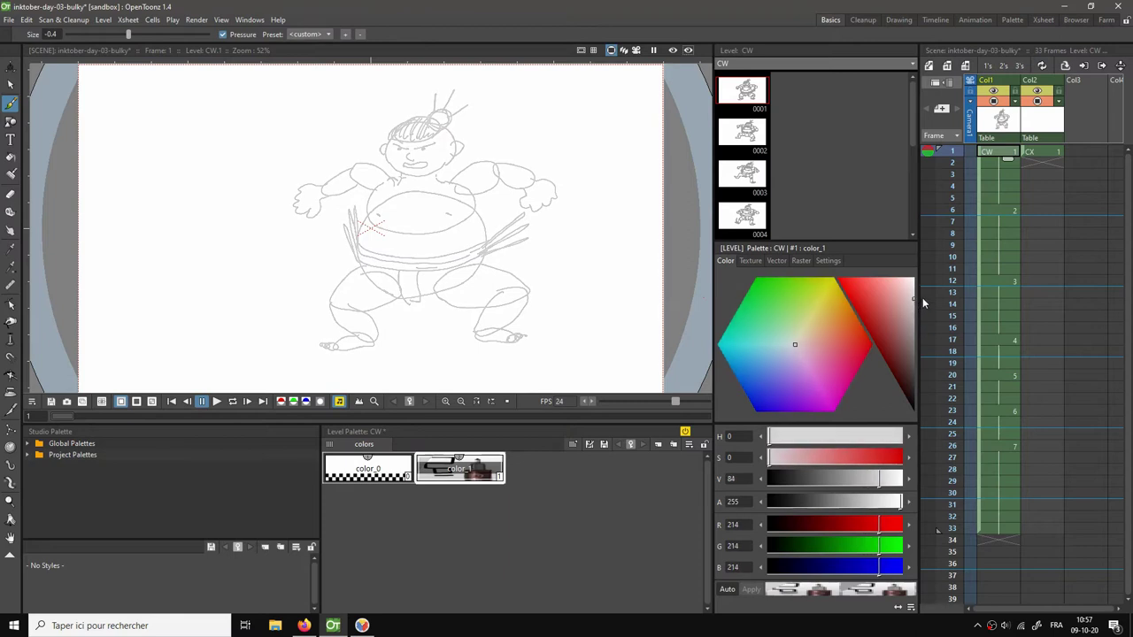
click(1041, 153)
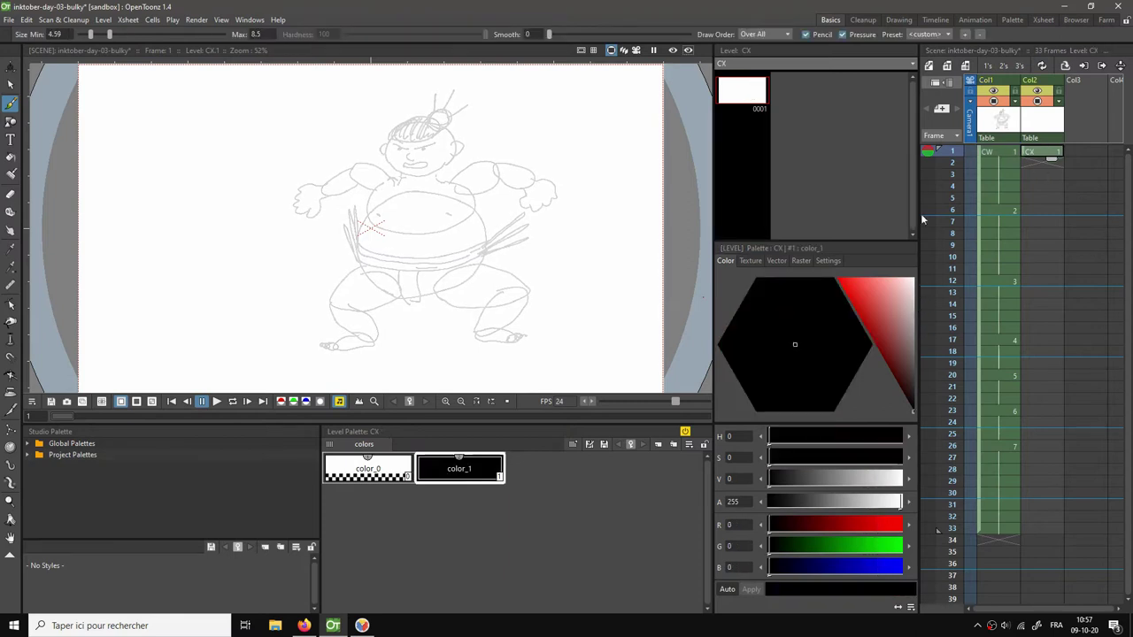
Assign the raster style "brush" to color_1 of CX, try a stroke beside the wrestler and undo it.
click(801, 261)
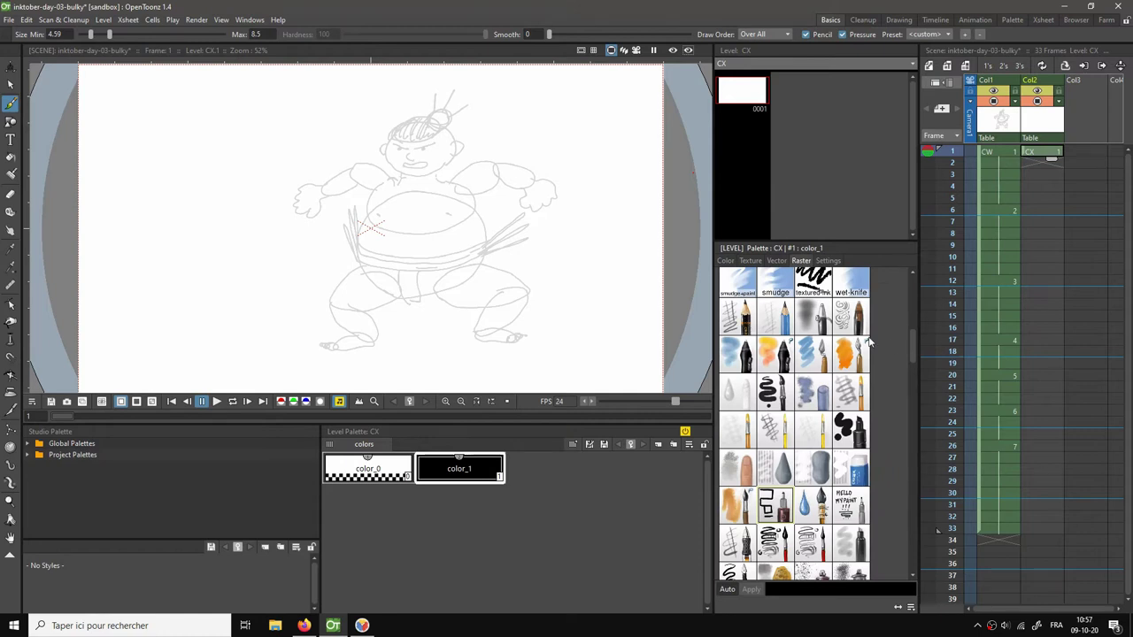
drag(912, 344, 926, 289)
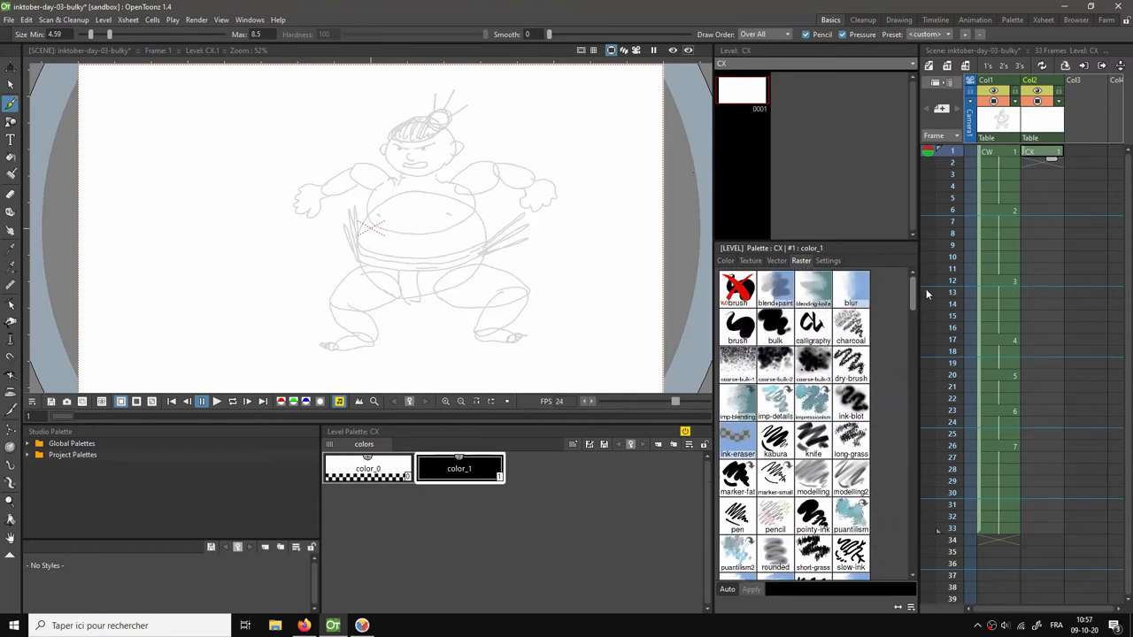
click(748, 330)
mouse_move(558, 181)
mouse_down()
mouse_move(559, 237)
mouse_move(599, 312)
mouse_up()
key(ctrl+z)
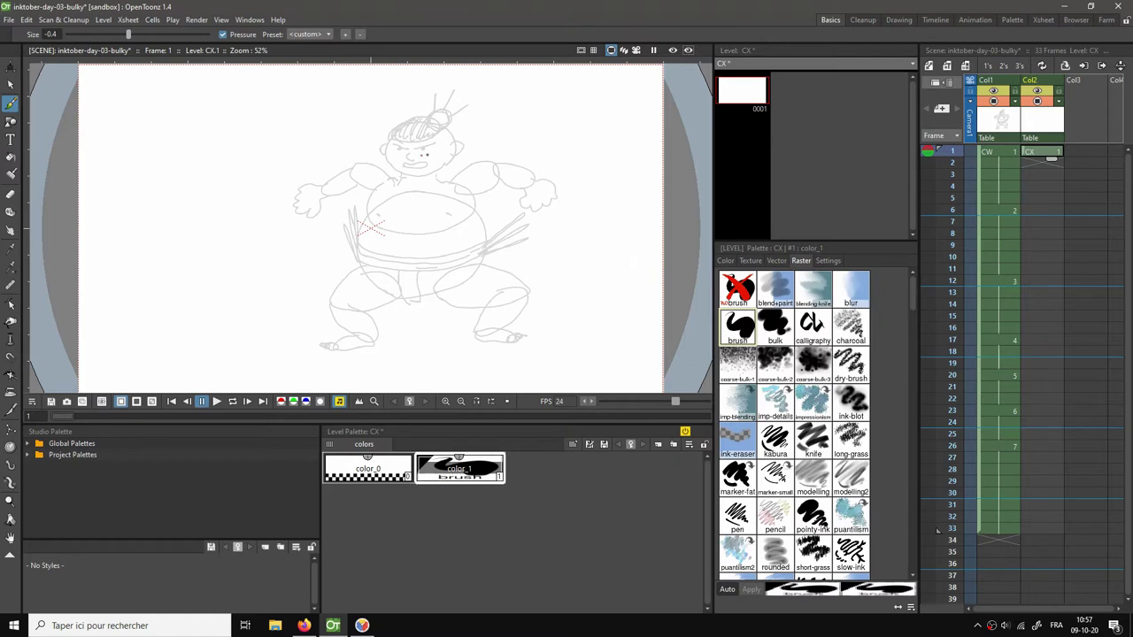
Reduce the brush size to -1.31, try several curved strokes around the wrestler and undo them all.
drag(131, 32, 124, 35)
mouse_move(179, 120)
mouse_down()
mouse_move(191, 202)
mouse_move(226, 216)
mouse_up()
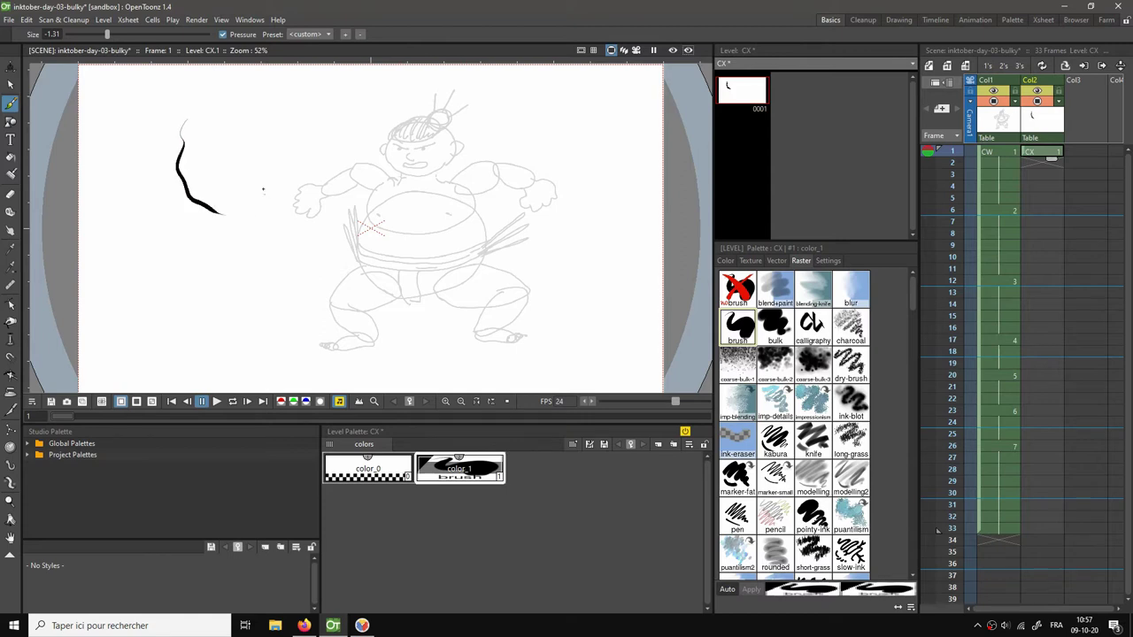
mouse_move(241, 134)
mouse_down()
mouse_move(239, 189)
mouse_move(269, 197)
mouse_up()
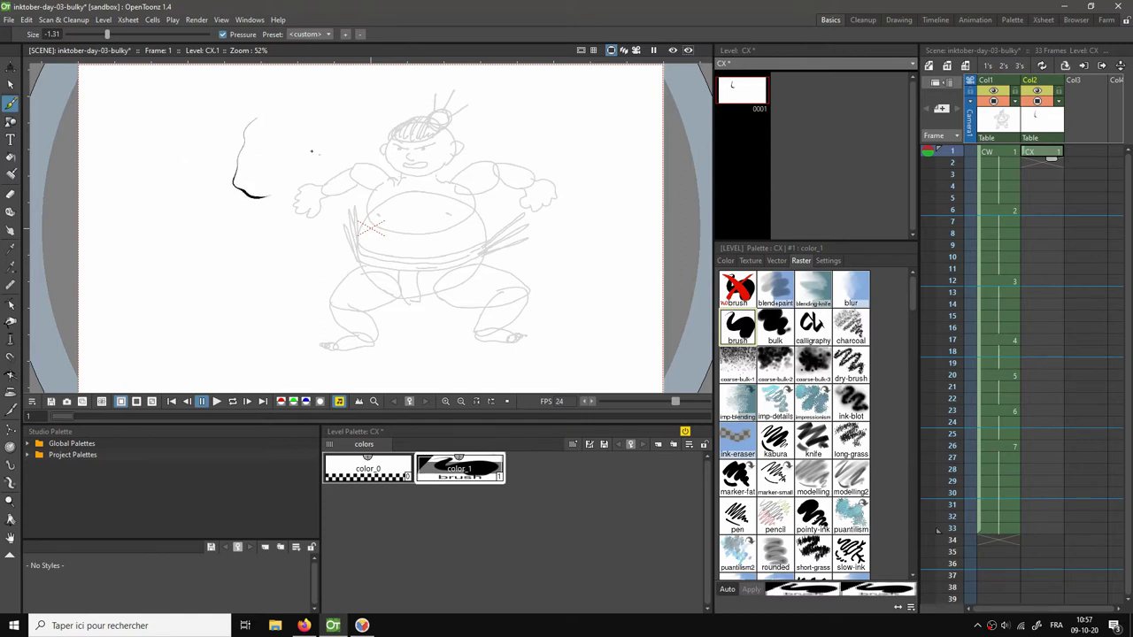
key(ctrl+z)
mouse_move(254, 147)
mouse_down()
mouse_move(270, 178)
mouse_move(313, 195)
mouse_move(313, 127)
mouse_move(350, 120)
mouse_up()
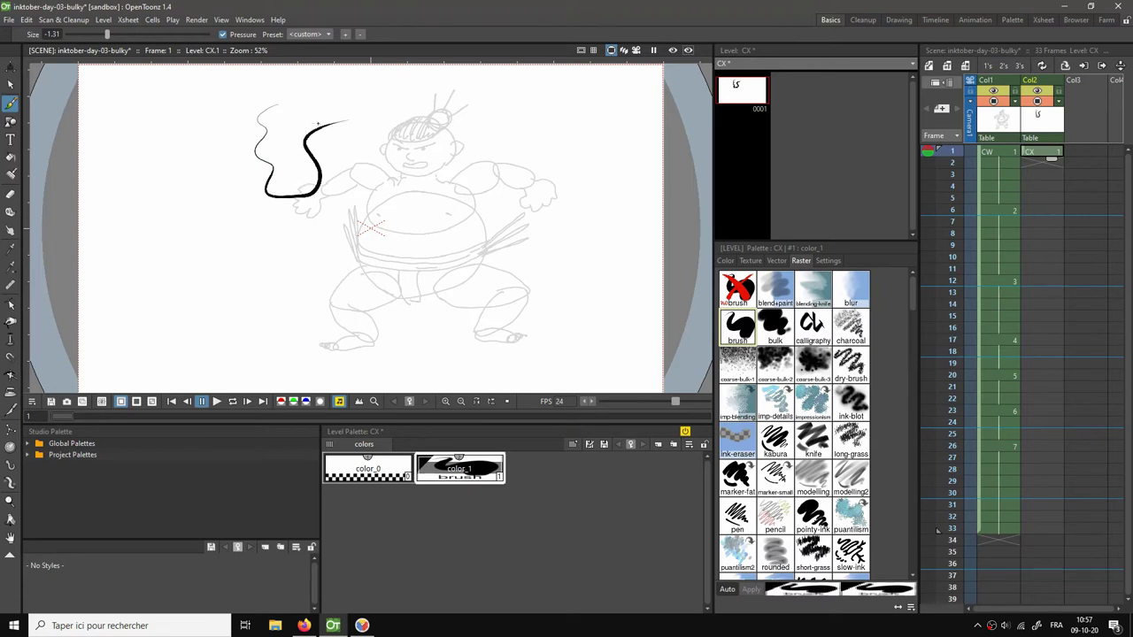
key(ctrl+z)
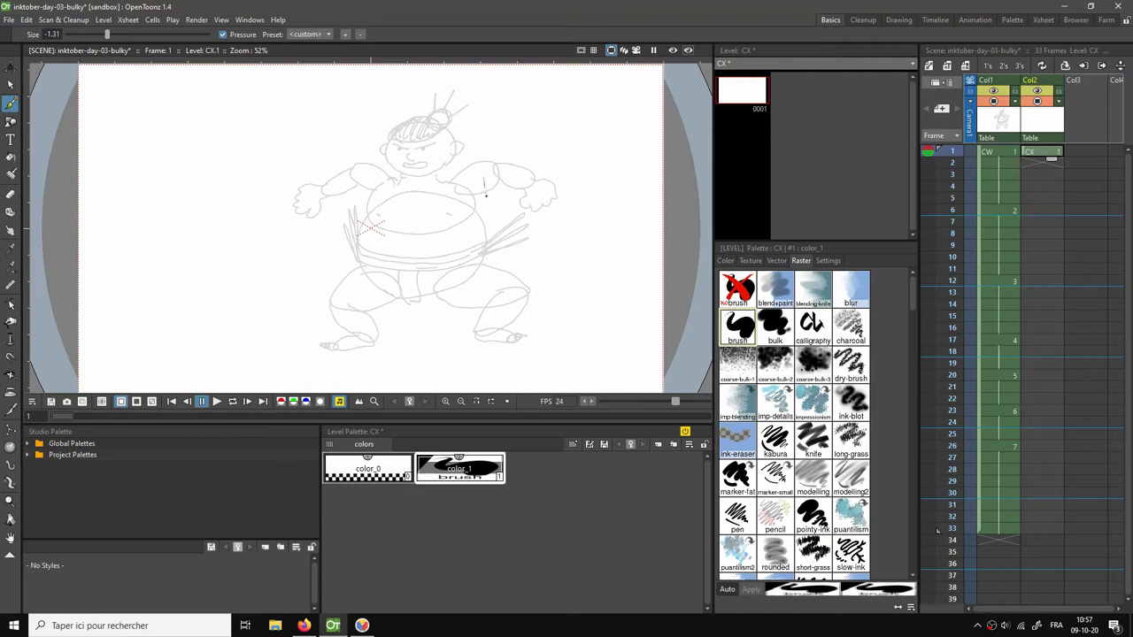
drag(486, 196, 554, 272)
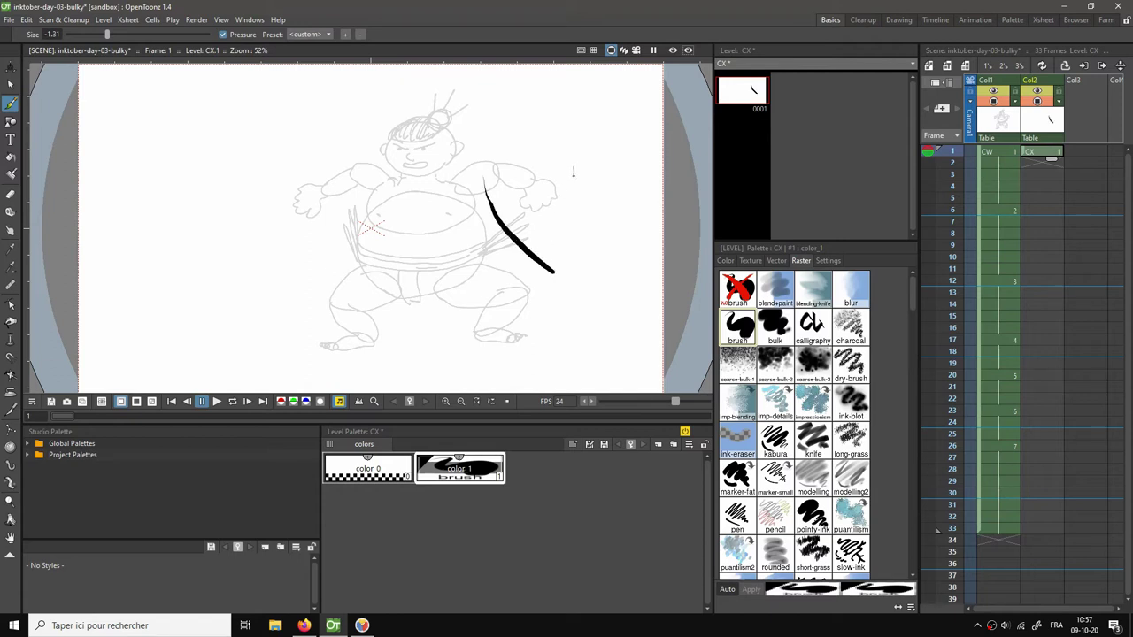
drag(573, 179, 582, 241)
key(ctrl+z)
key(ctrl+z)
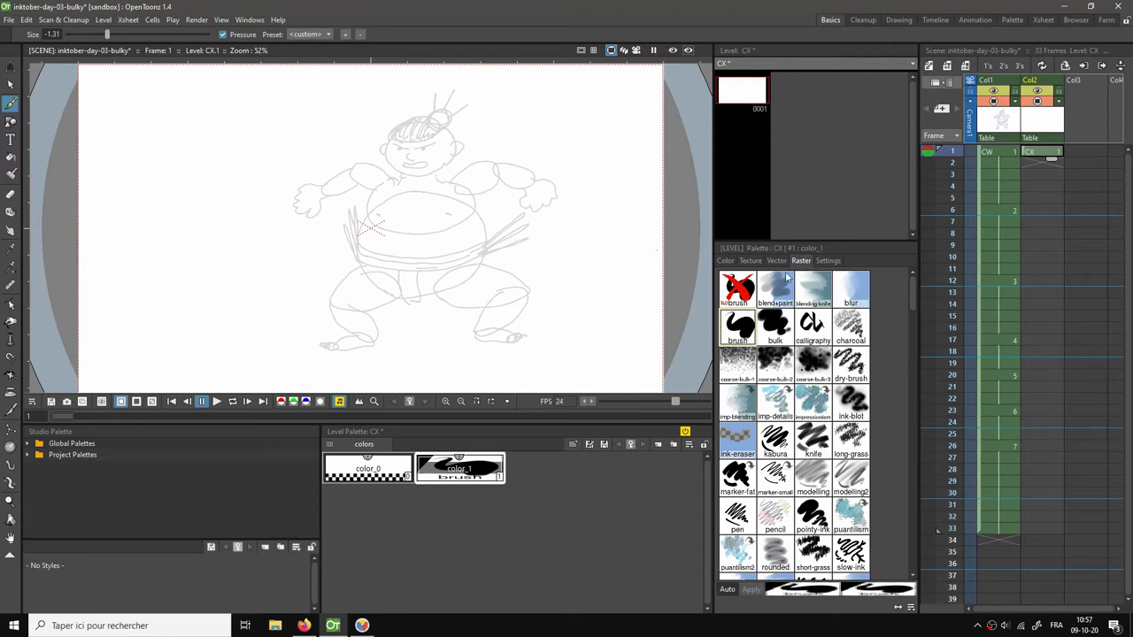
Switch color_1 of CX to the "pen" raster style, try one stroke and undo it.
mouse_move(915, 298)
mouse_down()
mouse_move(904, 329)
mouse_move(907, 317)
mouse_up()
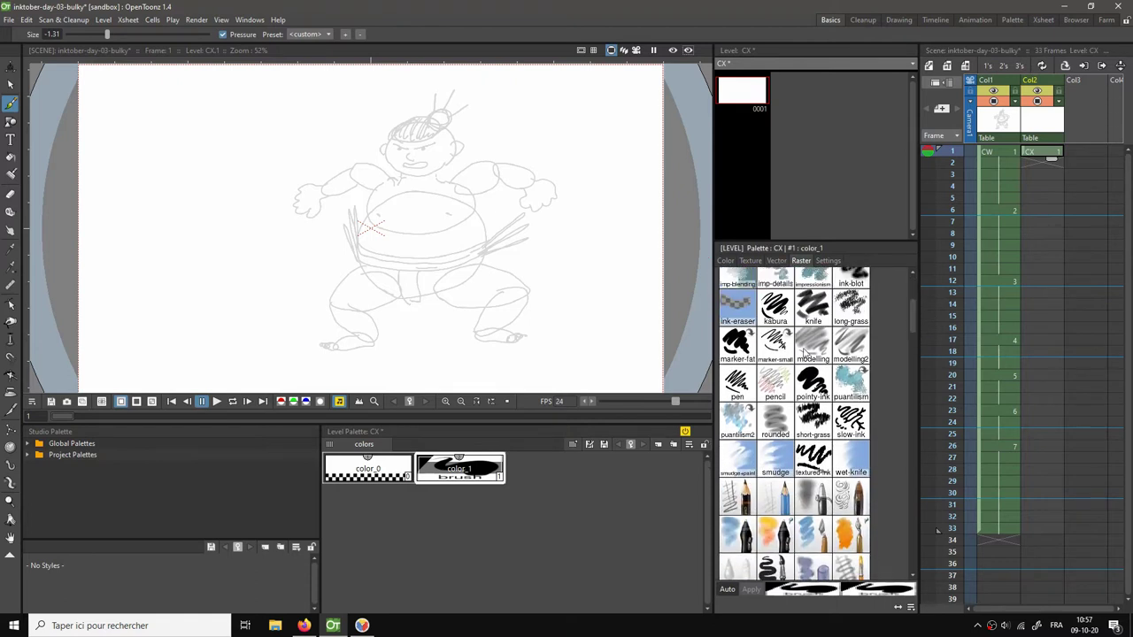
click(737, 382)
mouse_move(546, 209)
mouse_down()
mouse_move(543, 274)
mouse_move(568, 299)
mouse_move(574, 263)
mouse_move(620, 235)
mouse_up()
key(ctrl+z)
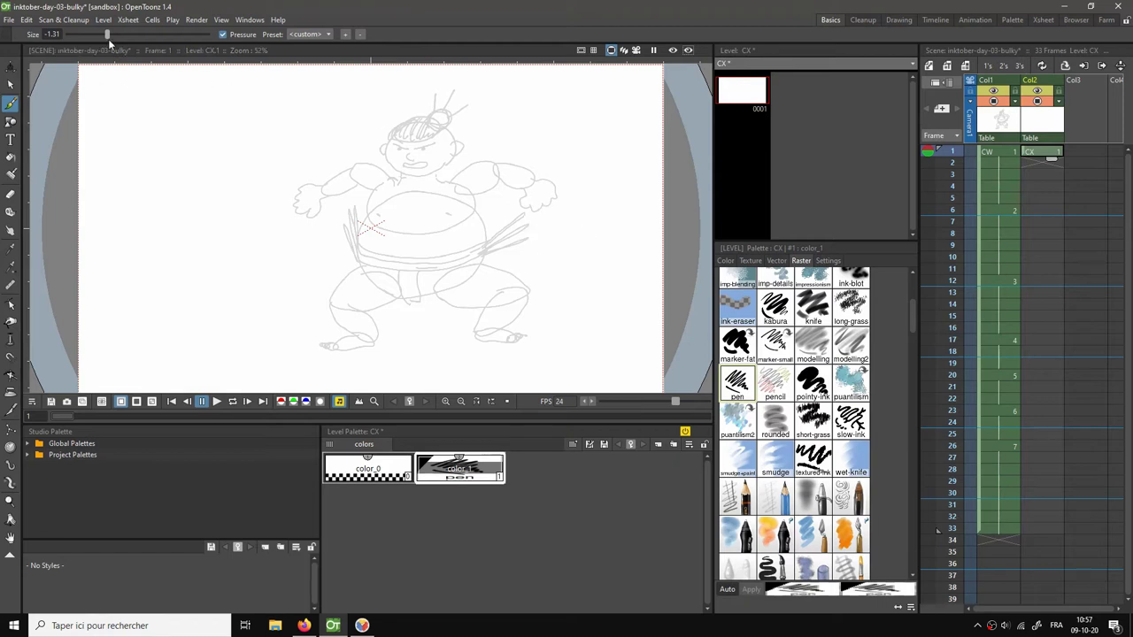
Increase the brush size to 0.42, try pen strokes beside and on the wrestler's chest, and undo them.
drag(142, 39, 147, 36)
mouse_move(180, 121)
mouse_down()
mouse_move(207, 198)
mouse_move(289, 178)
mouse_up()
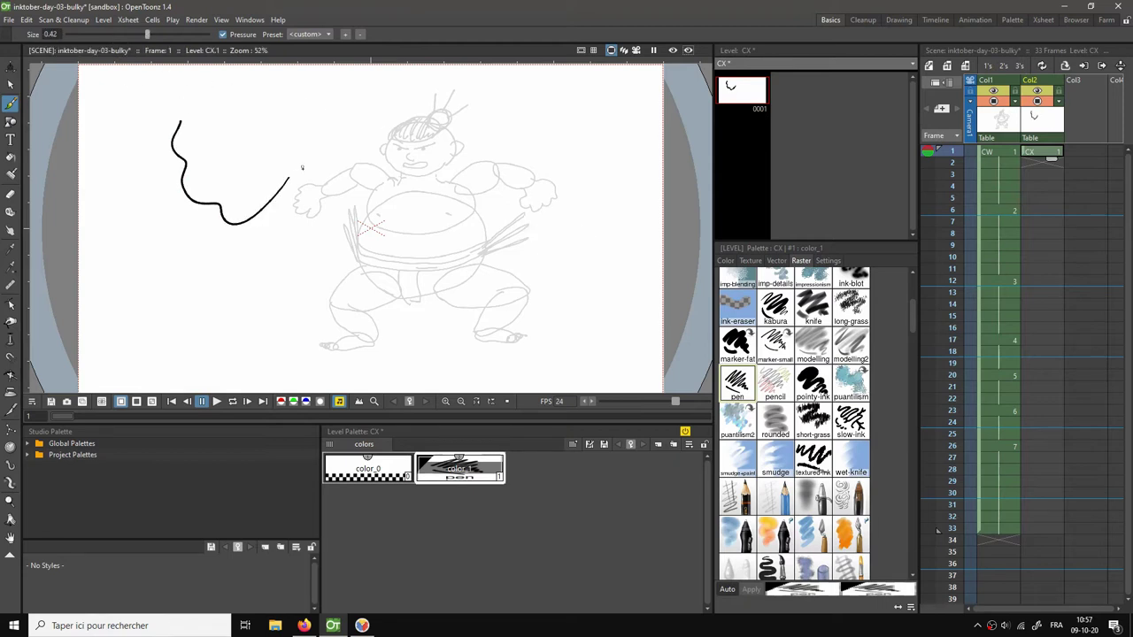
key(ctrl+z)
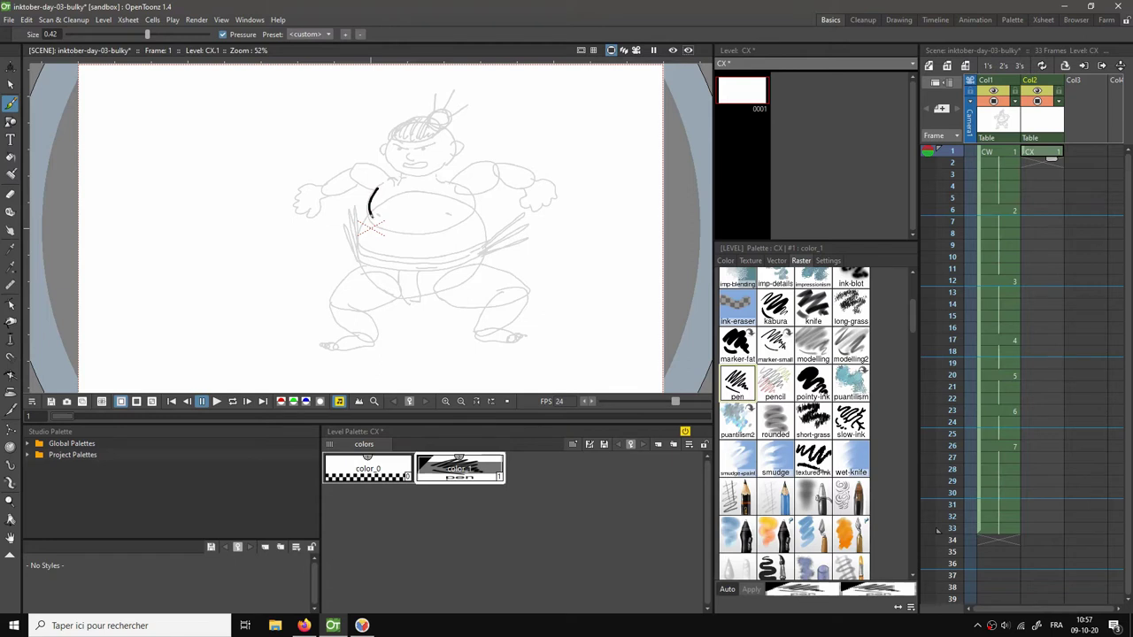
mouse_move(371, 216)
mouse_down()
mouse_move(449, 229)
mouse_move(453, 193)
mouse_up()
key(ctrl+z)
key(ctrl+z)
Switch color_1 of CX to the "pencil" raster style, try a stroke across the belly and undo it.
click(769, 371)
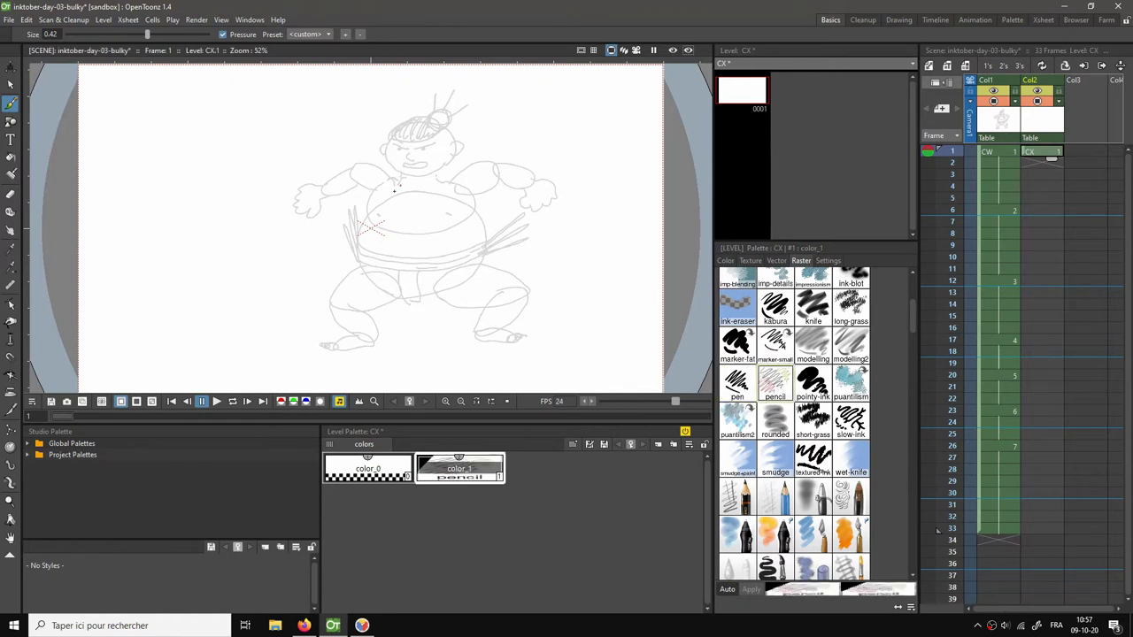
mouse_move(450, 255)
mouse_down()
mouse_move(539, 257)
mouse_move(554, 220)
mouse_up()
key(ctrl+z)
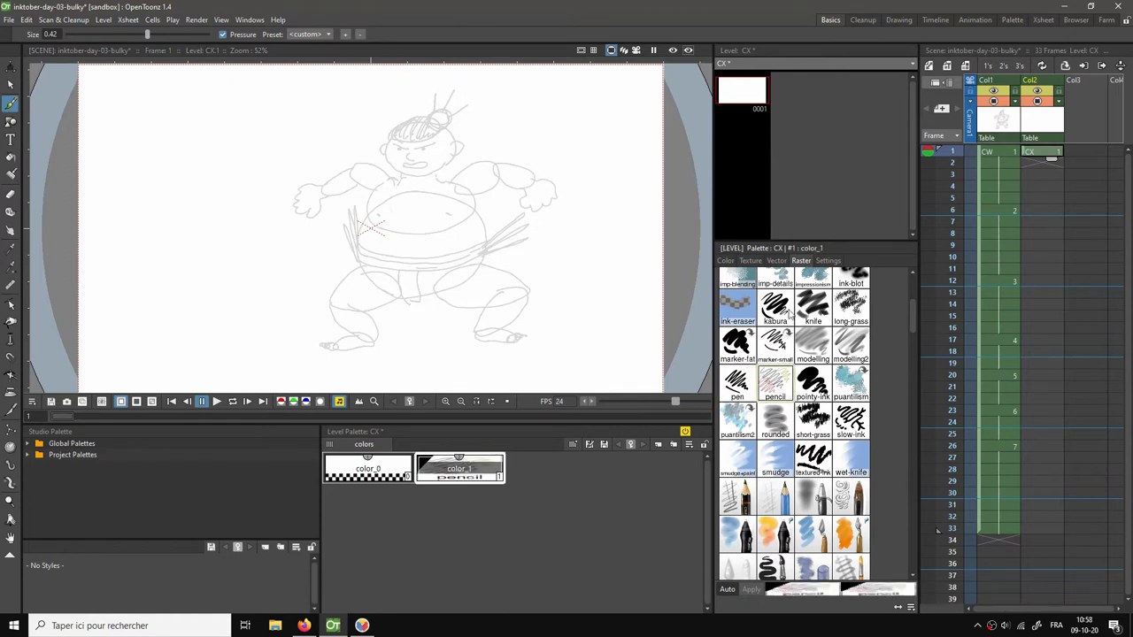
Switch color_1 of CX to the "pointy-ink" raster style, try a stroke down from the wrestler's arm and undo it.
click(813, 382)
mouse_move(492, 191)
mouse_down()
mouse_move(503, 256)
mouse_move(576, 297)
mouse_up()
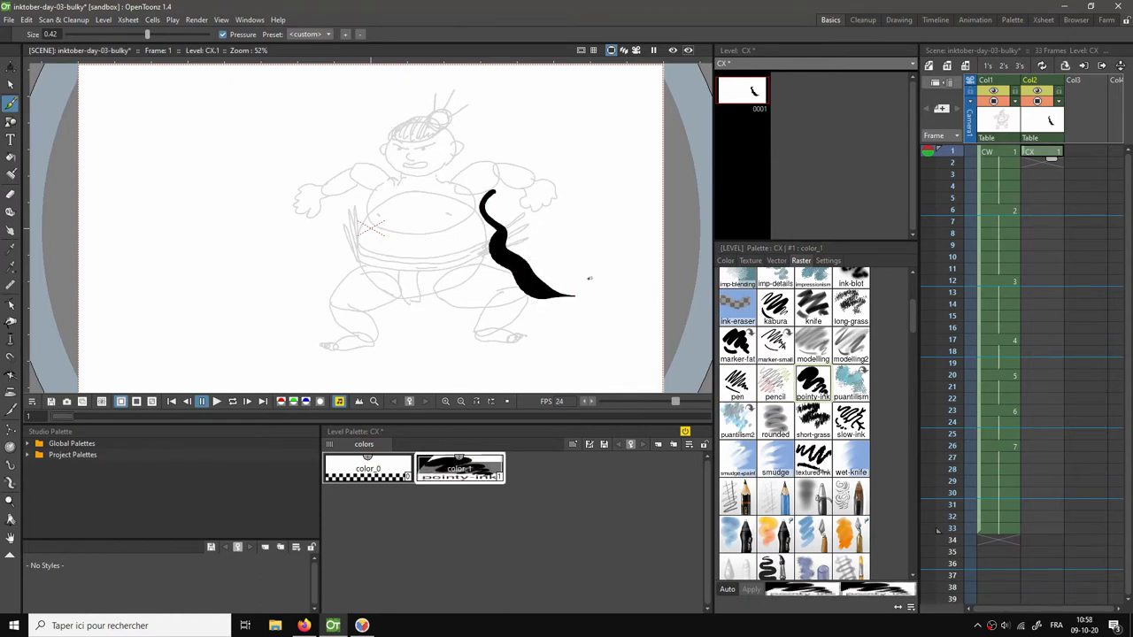
key(ctrl+z)
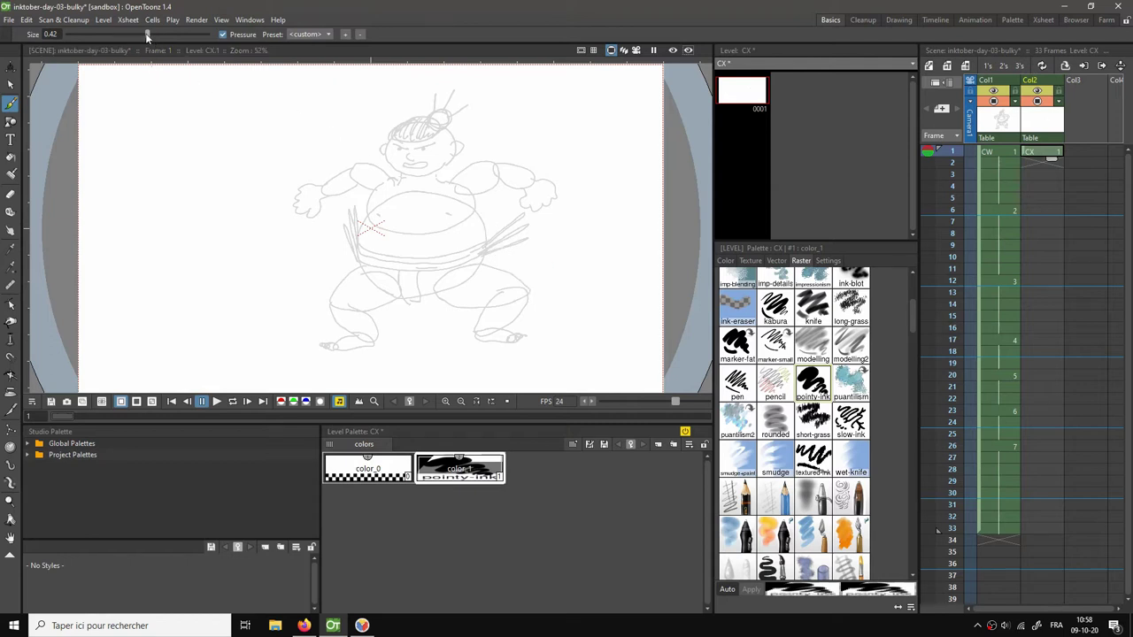
Reduce the brush size to -1.83, try pointy-ink strokes beside and on the wrestler's arm, chest and face, and undo them.
drag(145, 32, 95, 33)
mouse_move(180, 127)
mouse_down()
mouse_move(221, 200)
mouse_move(316, 235)
mouse_up()
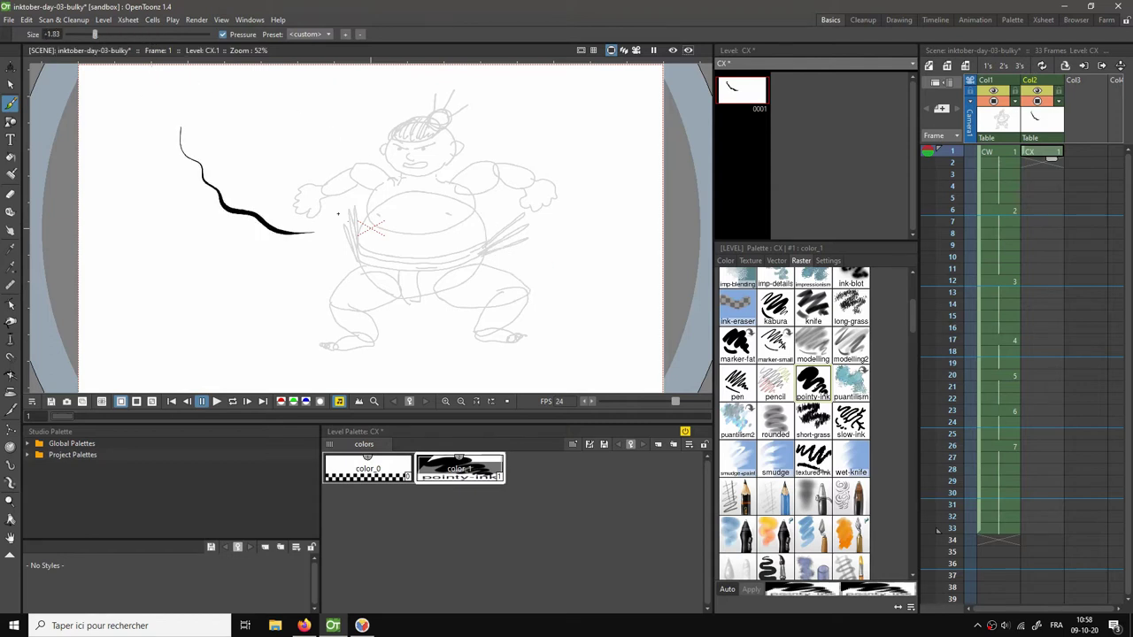
key(ctrl+z)
drag(305, 163, 346, 150)
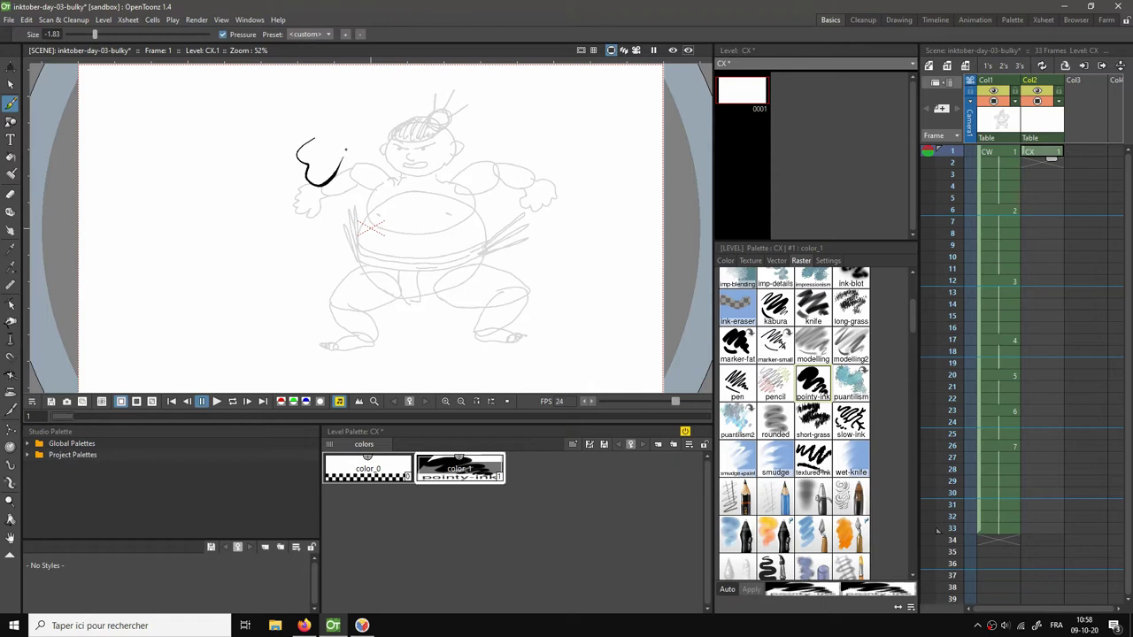
key(ctrl+z)
mouse_move(376, 227)
mouse_down()
mouse_move(467, 223)
mouse_move(464, 192)
mouse_up()
key(ctrl+z)
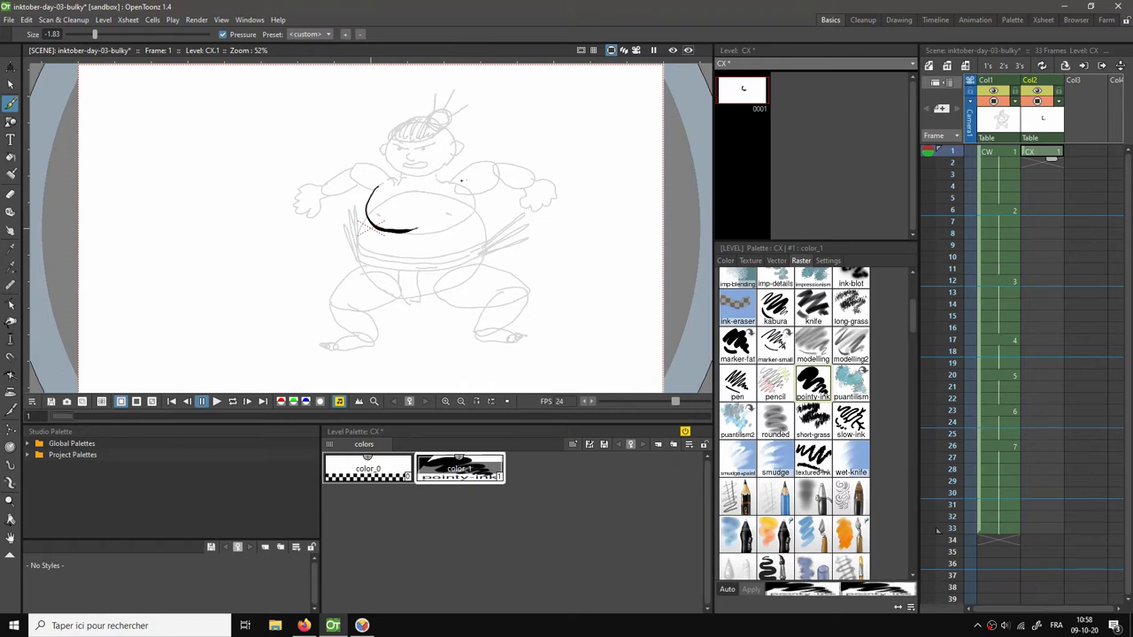
key(ctrl+z)
key(ctrl+z)
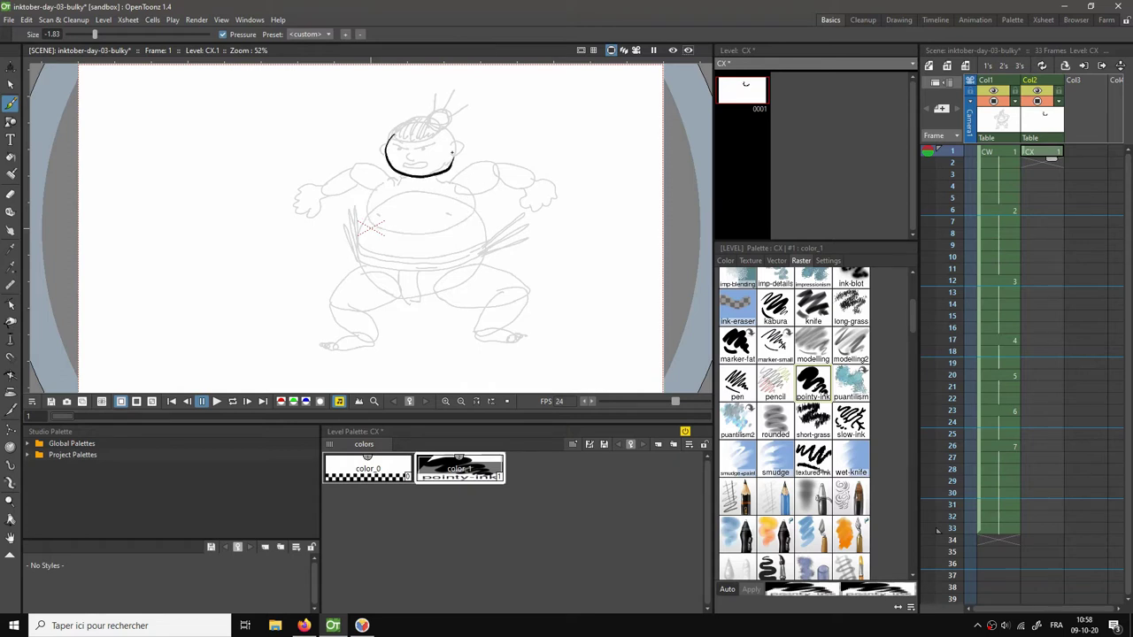
key(ctrl+z)
key(ctrl+z)
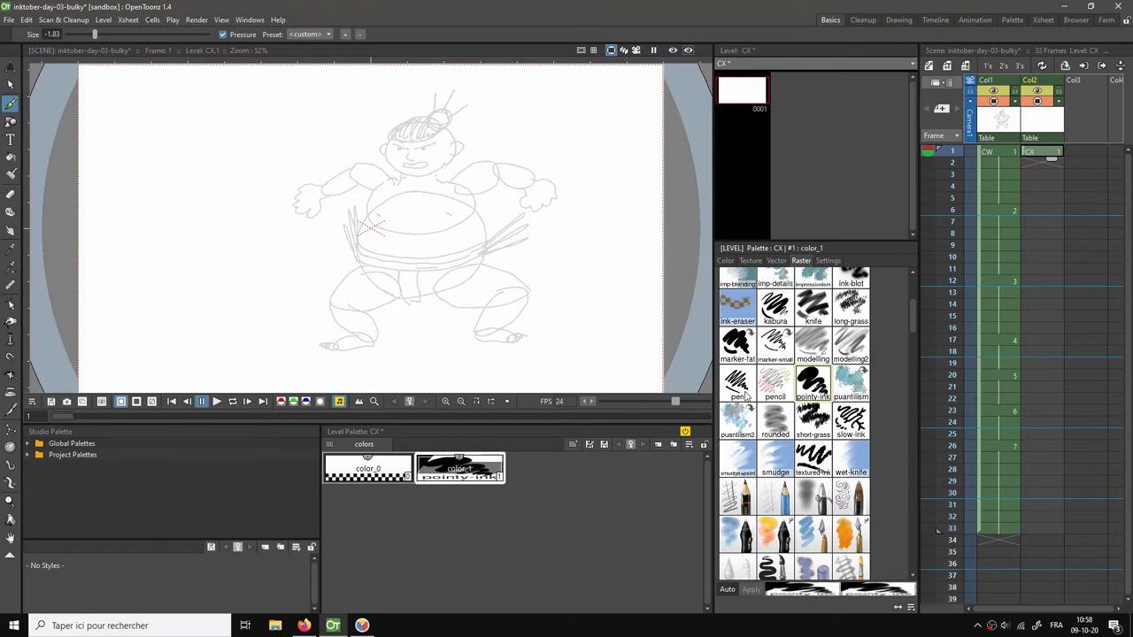
Switch color_1 of CX back to the "pen" raster style, reset the rotated view, try inking the nose and undo it.
click(739, 384)
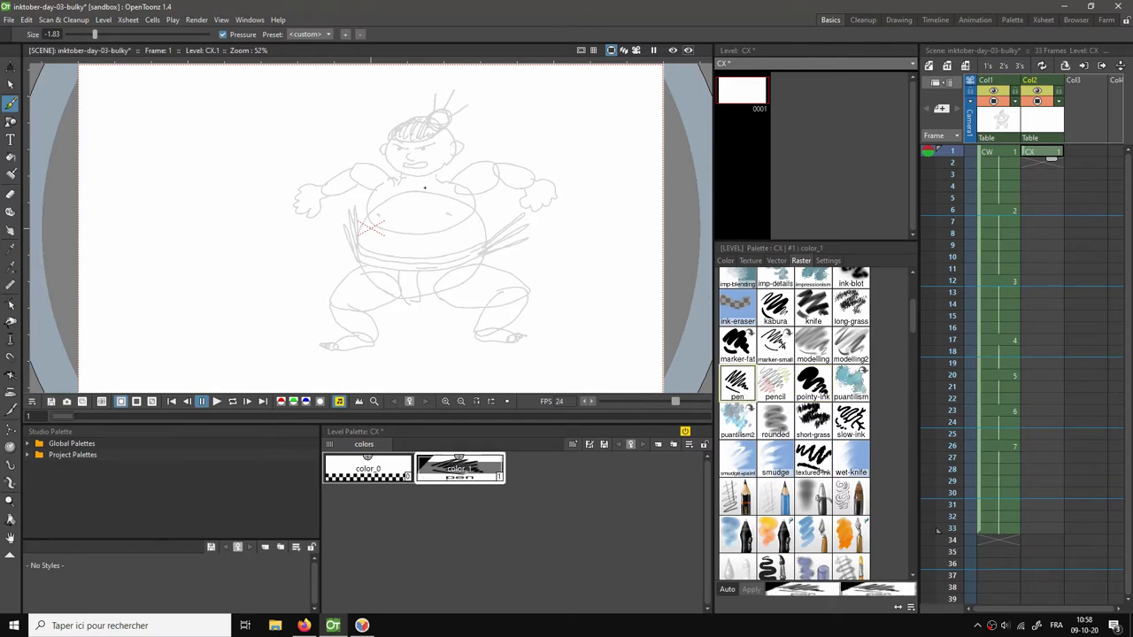
drag(426, 179, 430, 172)
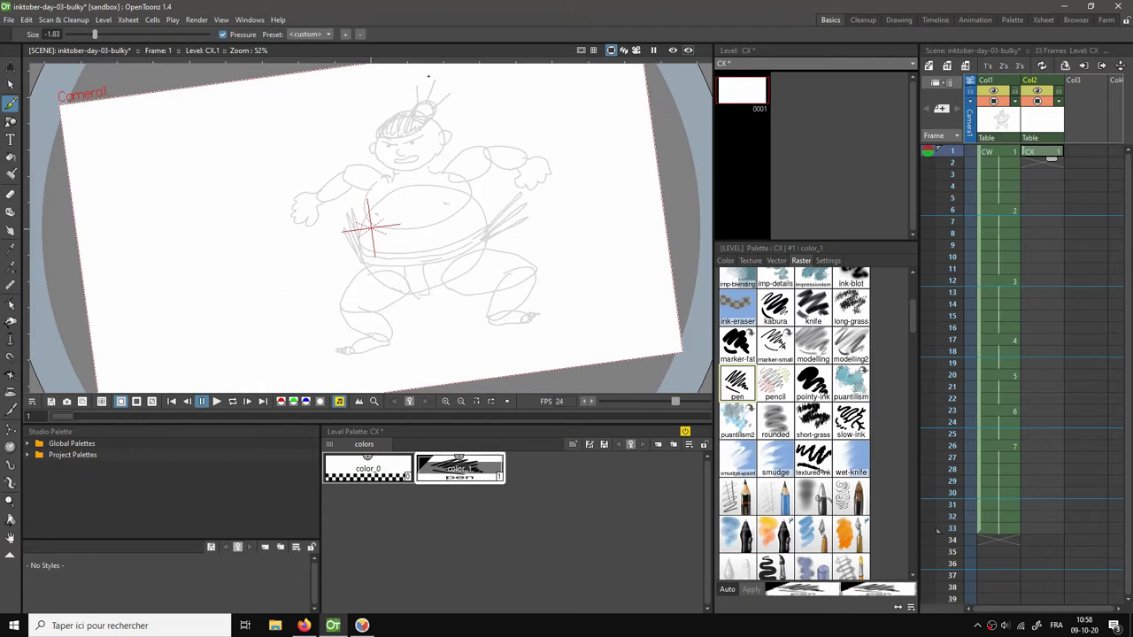
right_click(392, 110)
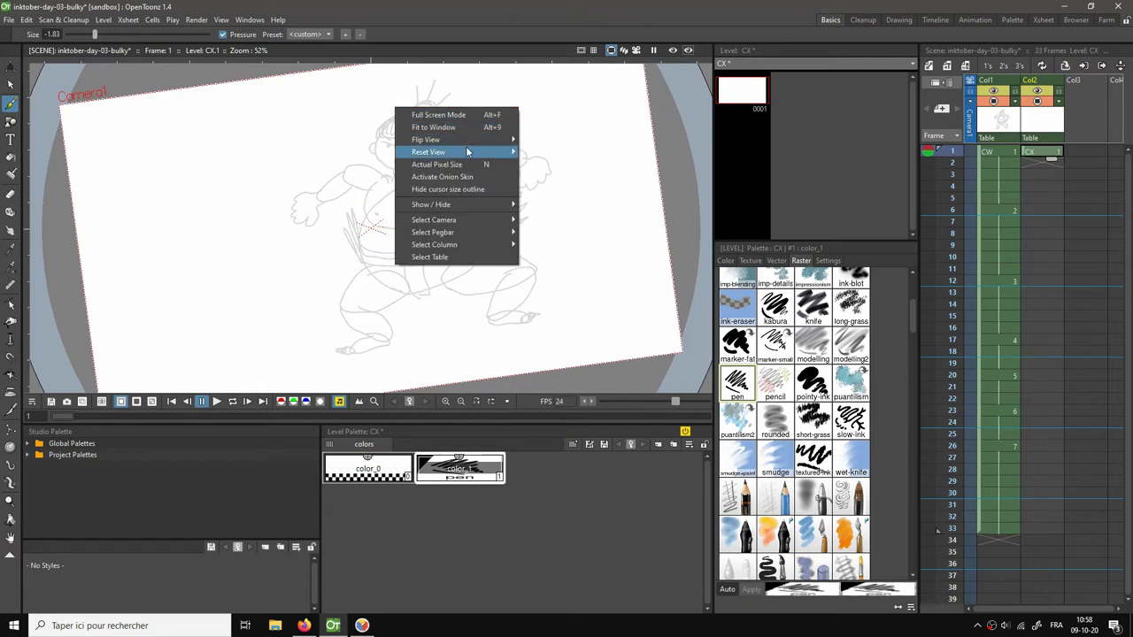
mouse_move(469, 151)
click(550, 154)
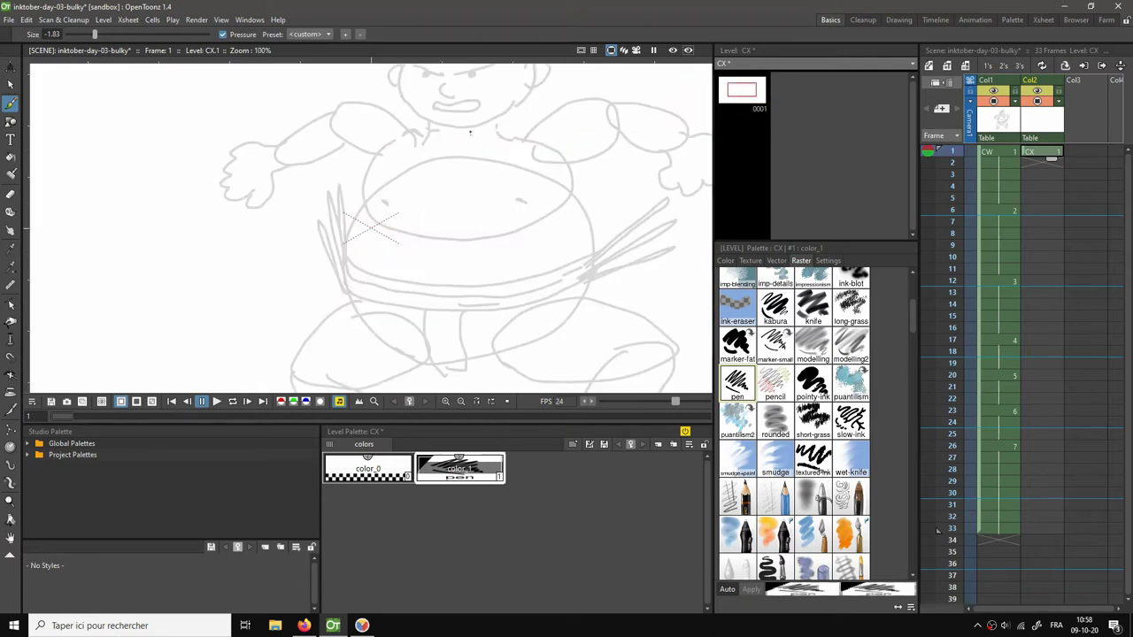
drag(477, 142, 416, 223)
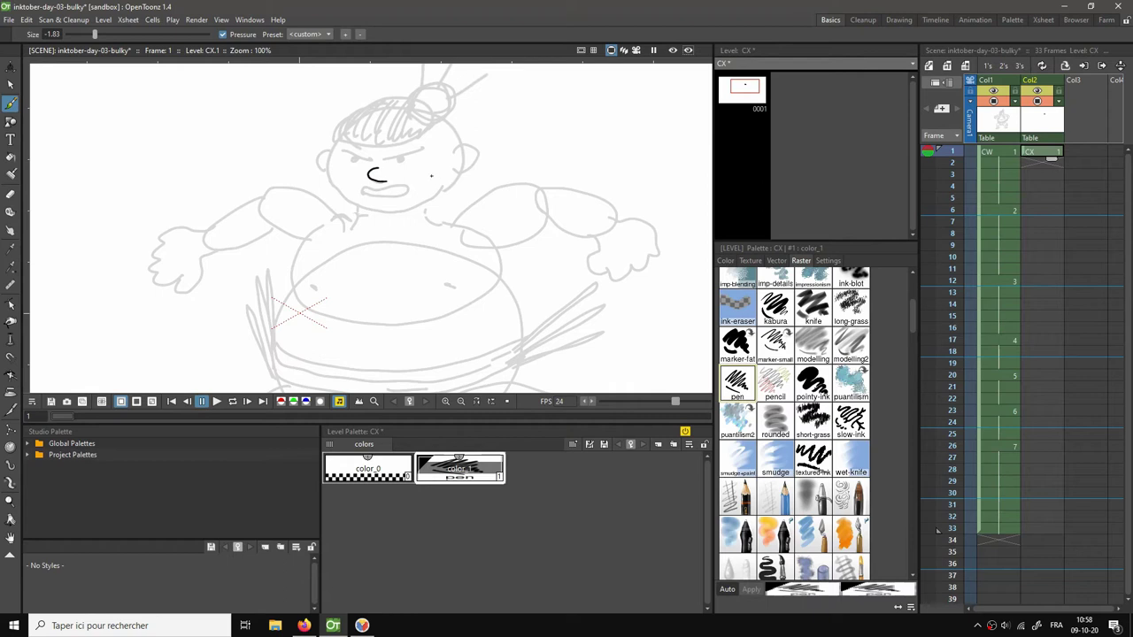
key(ctrl+z)
Set the brush size to -1.26, try inking the wrestler's facial features, and undo the test strokes.
drag(96, 37, 108, 37)
drag(386, 159, 420, 153)
right_click(501, 171)
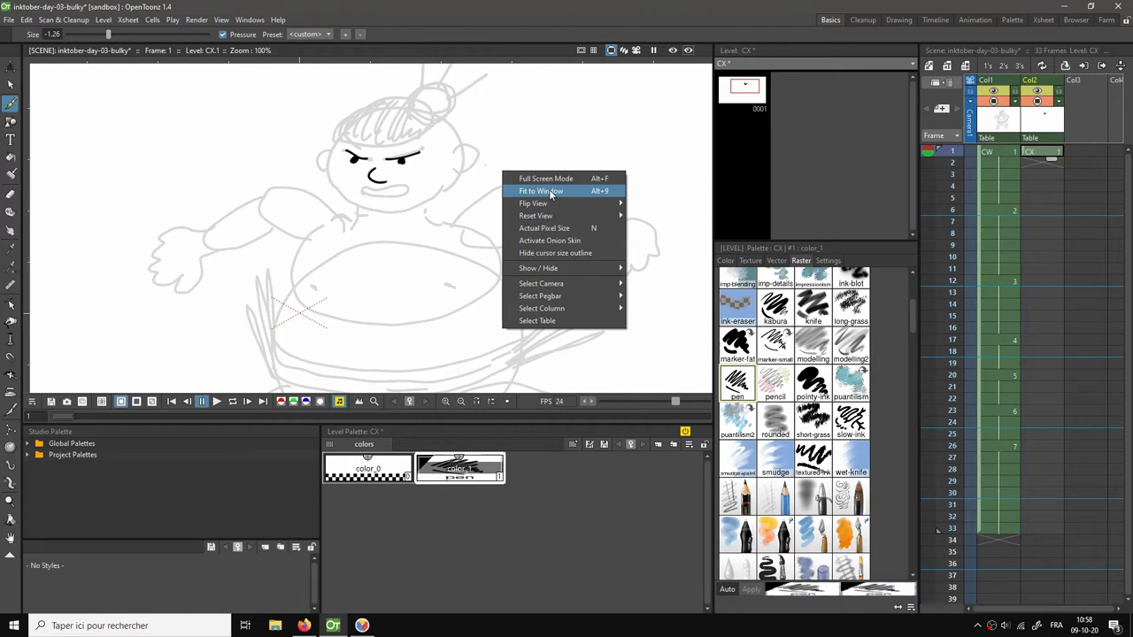
click(556, 193)
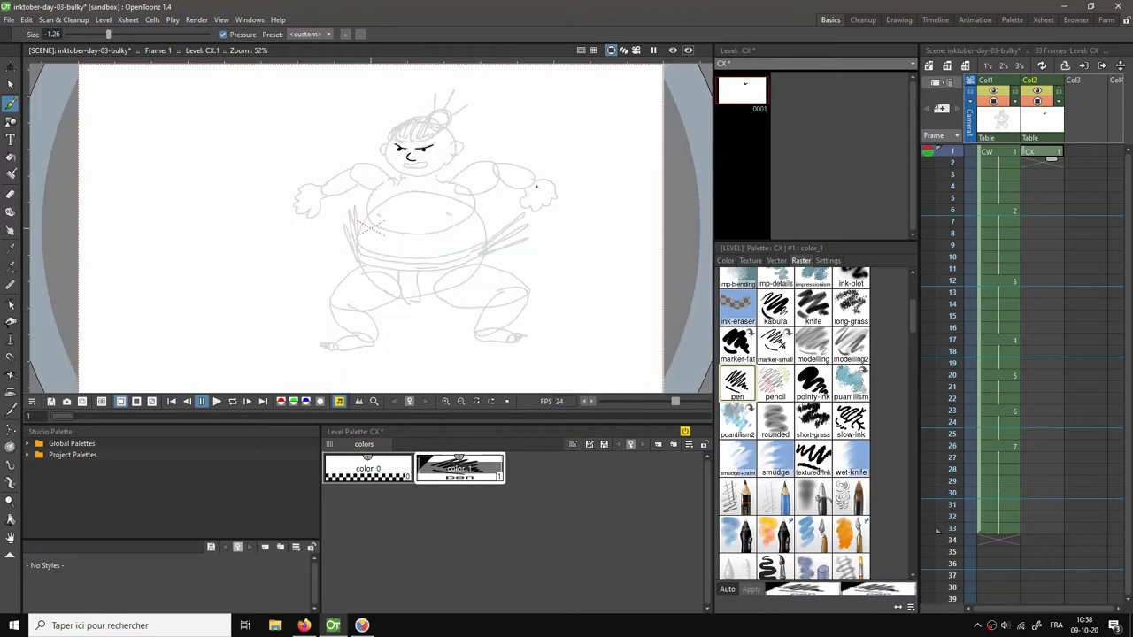
mouse_move(560, 189)
mouse_down()
mouse_move(512, 175)
mouse_move(518, 216)
mouse_up()
key(ctrl+z)
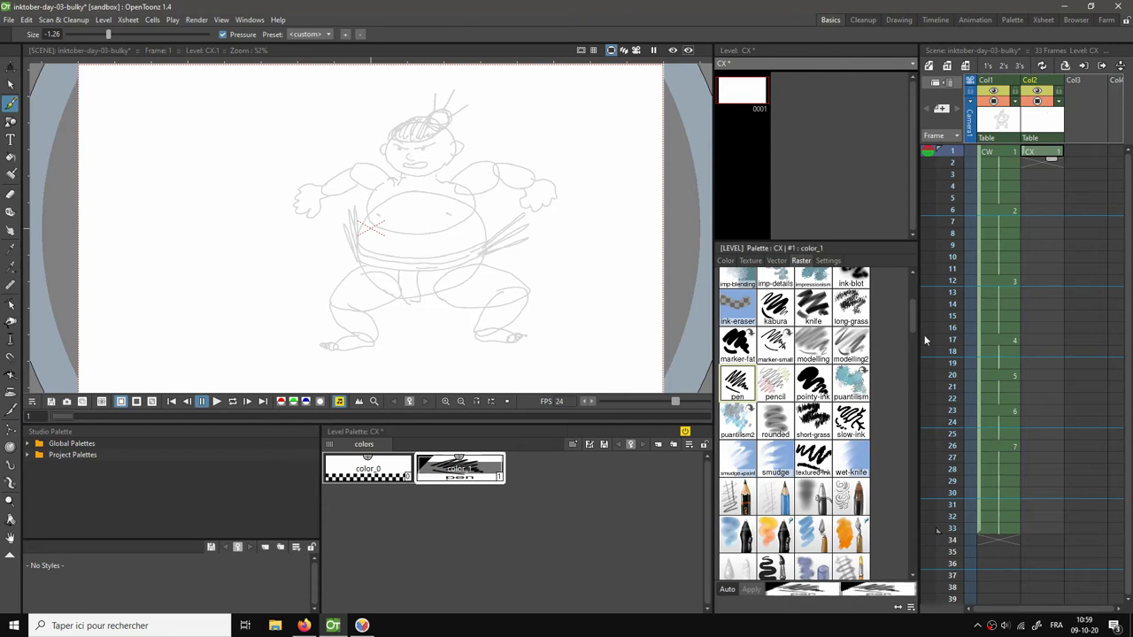
Switch color_1 of CX to the raster style showing an angular black line beside a dark pen, try a shoulder stroke and undo it.
scroll(912, 319, down, 10)
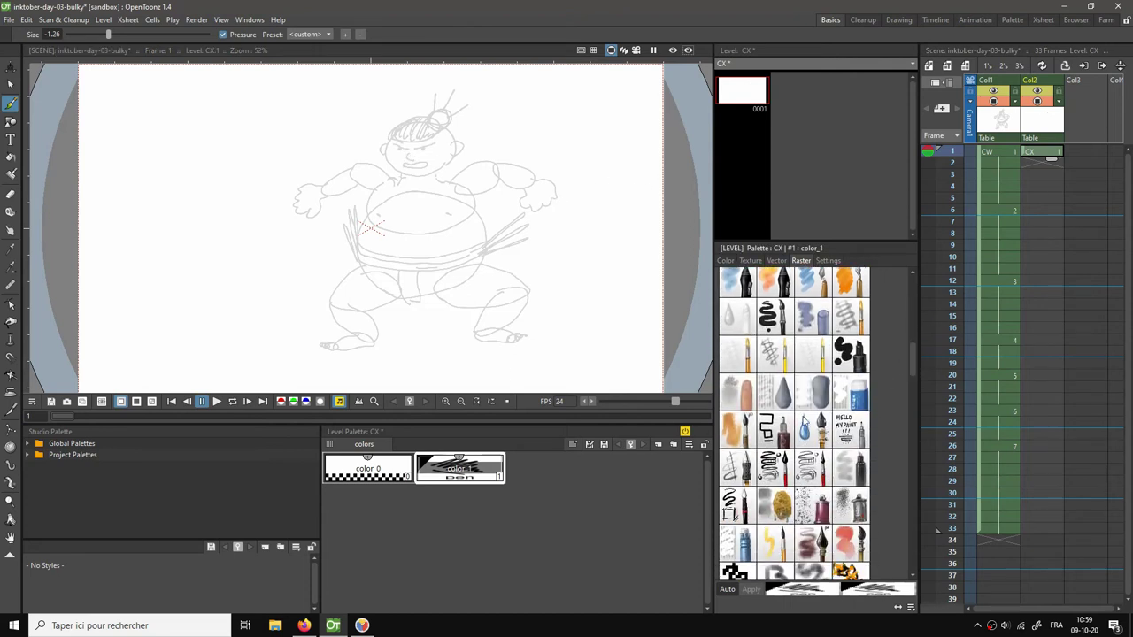
click(770, 432)
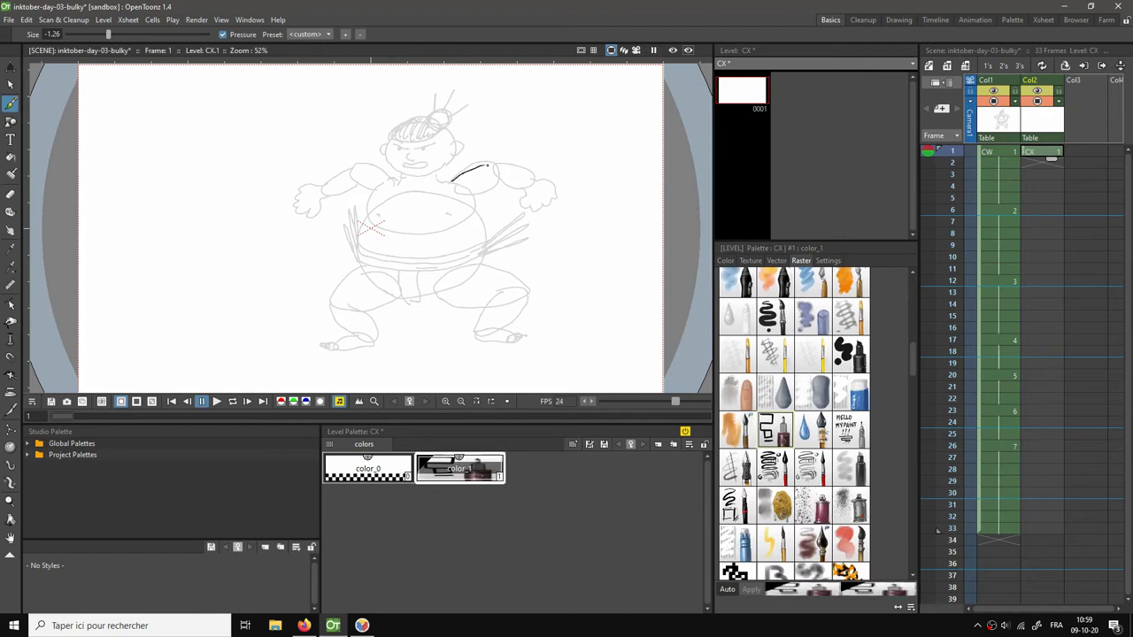
key(ctrl+z)
Increase the brush size to 0.14, try strokes along the wrestler's arm and chest, and undo them.
drag(109, 33, 140, 33)
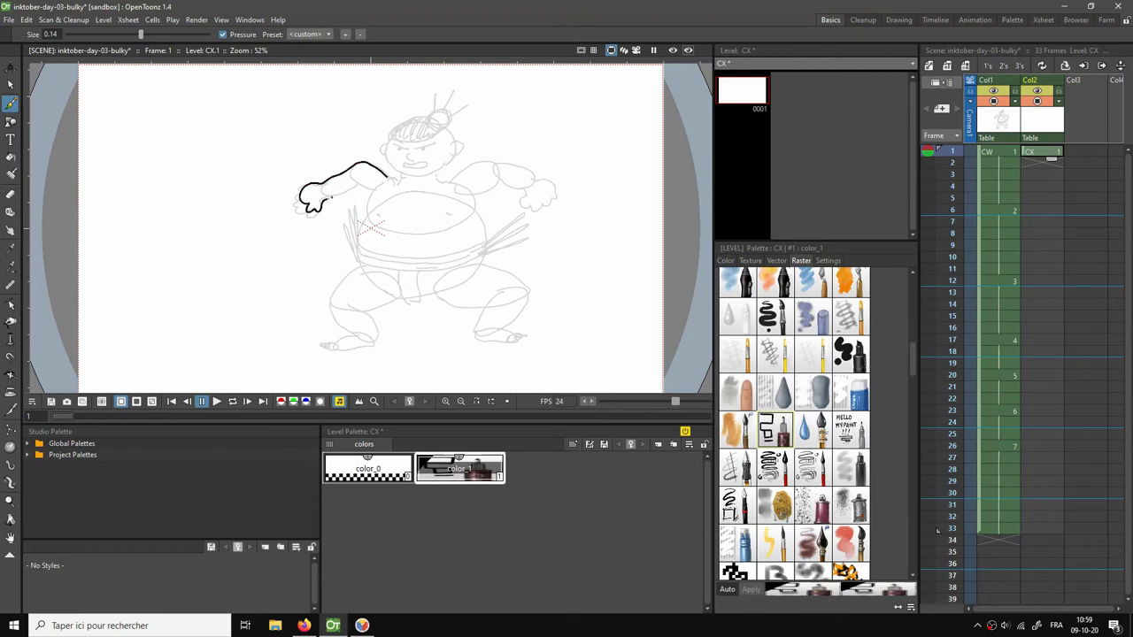
drag(379, 188, 412, 212)
key(ctrl+z)
key(ctrl+z)
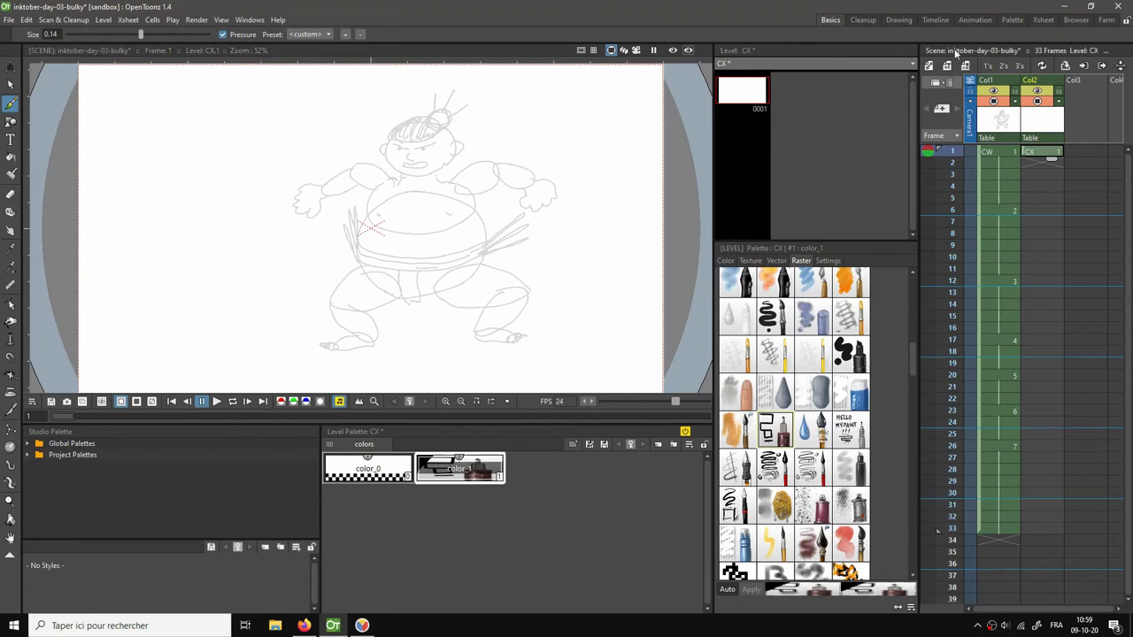
In the Drawing workspace, ink the wrestler's facial features, head outline, ear, hair outline and bun on CX drawing 1.
click(896, 20)
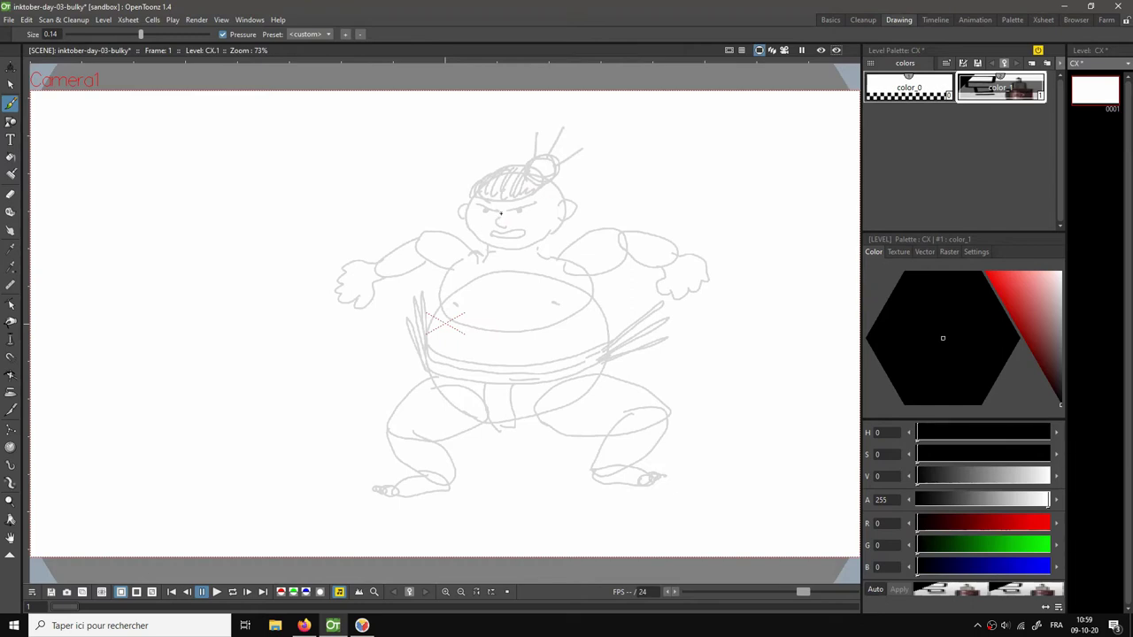
mouse_move(502, 212)
mouse_down()
mouse_move(506, 229)
mouse_move(510, 208)
mouse_move(536, 204)
mouse_move(494, 213)
mouse_move(522, 236)
mouse_move(492, 237)
mouse_up()
click(522, 210)
mouse_move(473, 195)
mouse_down()
mouse_move(463, 220)
mouse_move(499, 250)
mouse_move(531, 247)
mouse_move(563, 224)
mouse_move(565, 206)
mouse_move(575, 212)
mouse_move(557, 221)
mouse_up()
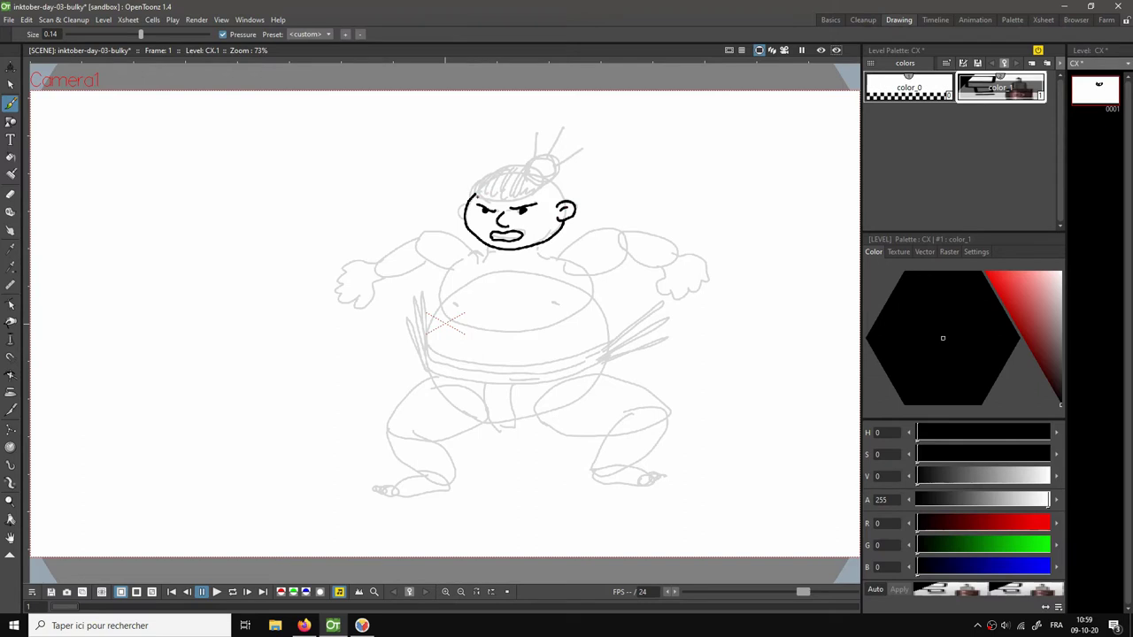
mouse_move(474, 195)
mouse_down()
mouse_move(483, 177)
mouse_move(525, 168)
mouse_move(548, 185)
mouse_move(482, 199)
mouse_up()
mouse_move(547, 181)
mouse_down()
mouse_move(565, 200)
mouse_move(528, 158)
mouse_move(555, 165)
mouse_move(552, 176)
mouse_up()
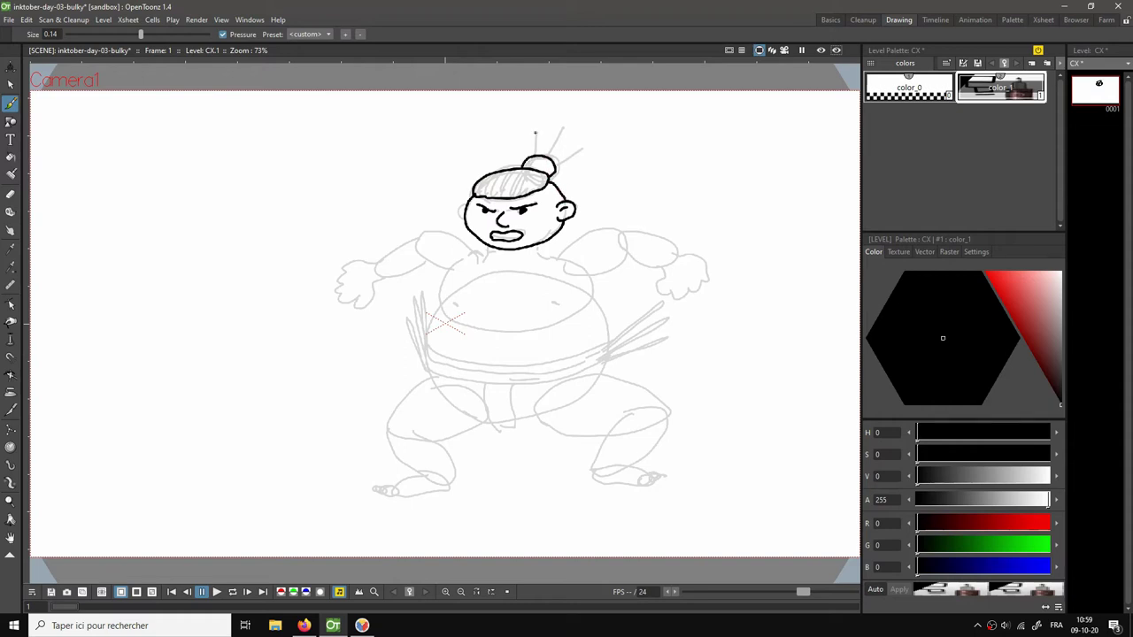
Ink the three hair sticks, neck, chest, belly with navel, belt and hanging loincloth over the rough sketch.
mouse_move(534, 133)
mouse_down()
mouse_move(535, 147)
mouse_move(558, 138)
mouse_move(555, 165)
mouse_up()
mouse_move(493, 246)
mouse_down()
mouse_move(488, 260)
mouse_move(542, 259)
mouse_up()
mouse_move(451, 267)
mouse_down()
mouse_move(440, 307)
mouse_move(478, 324)
mouse_move(572, 320)
mouse_move(589, 297)
mouse_move(577, 269)
mouse_up()
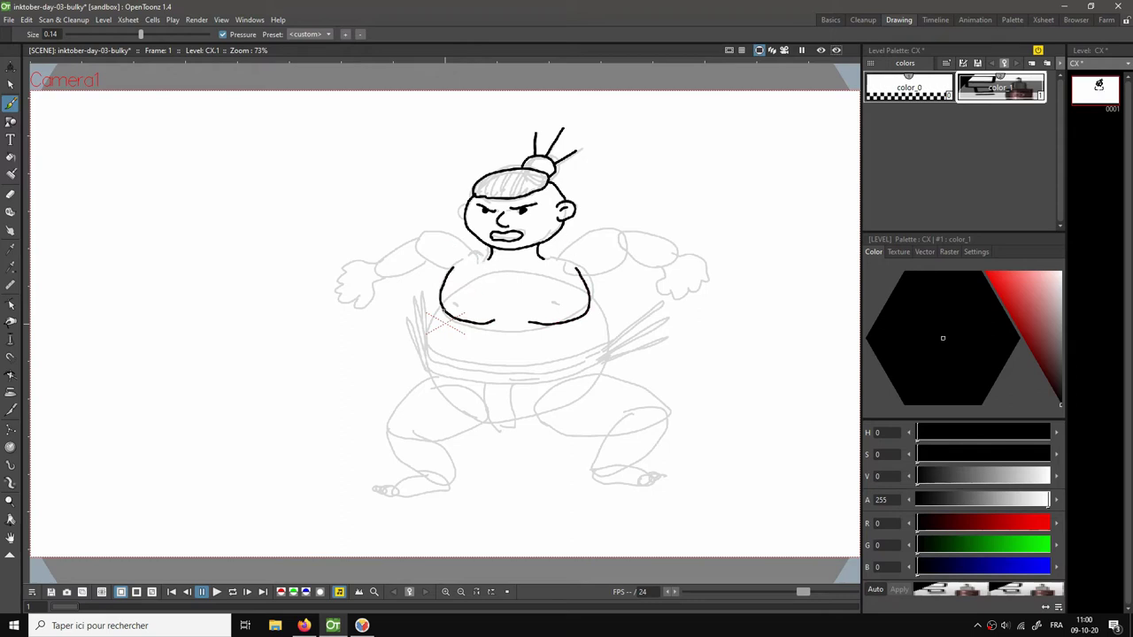
mouse_move(440, 306)
mouse_down()
mouse_move(423, 369)
mouse_move(474, 381)
mouse_move(577, 375)
mouse_move(609, 363)
mouse_move(612, 343)
mouse_move(471, 366)
mouse_move(431, 349)
mouse_move(501, 359)
mouse_move(487, 418)
mouse_move(503, 432)
mouse_move(518, 419)
mouse_move(511, 386)
mouse_up()
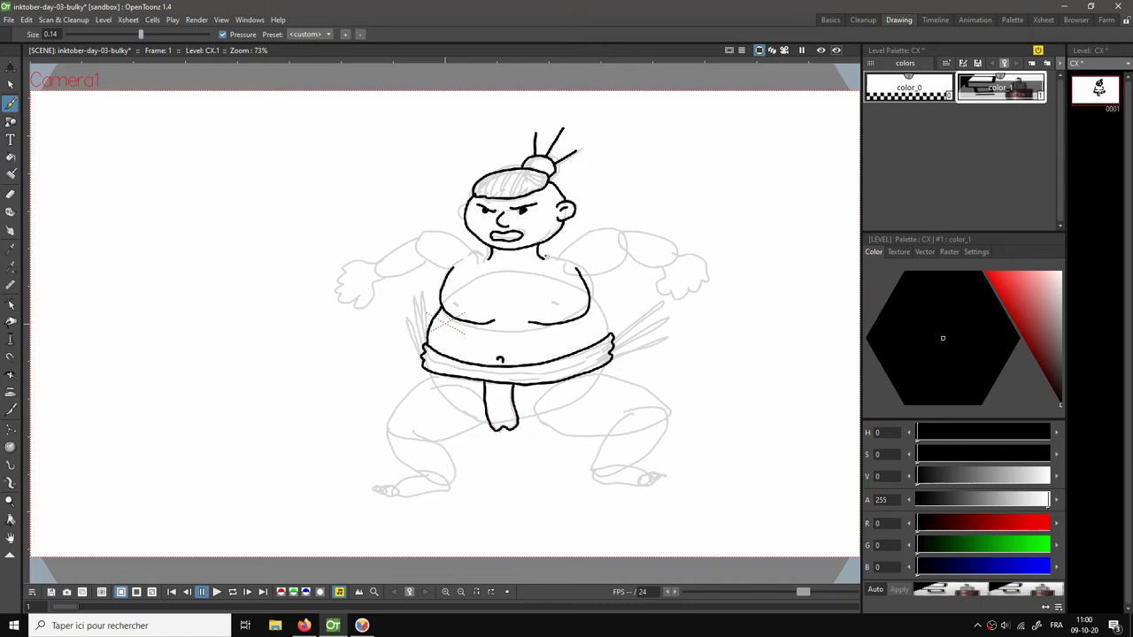
Ink both of the wrestler's outstretched arms with their hands and fingers over the rough sketch.
mouse_move(540, 257)
mouse_down()
mouse_move(608, 228)
mouse_move(678, 254)
mouse_up()
mouse_move(612, 334)
mouse_down()
mouse_move(598, 280)
mouse_move(622, 260)
mouse_move(663, 266)
mouse_move(657, 288)
mouse_move(687, 300)
mouse_move(711, 278)
mouse_move(676, 251)
mouse_up()
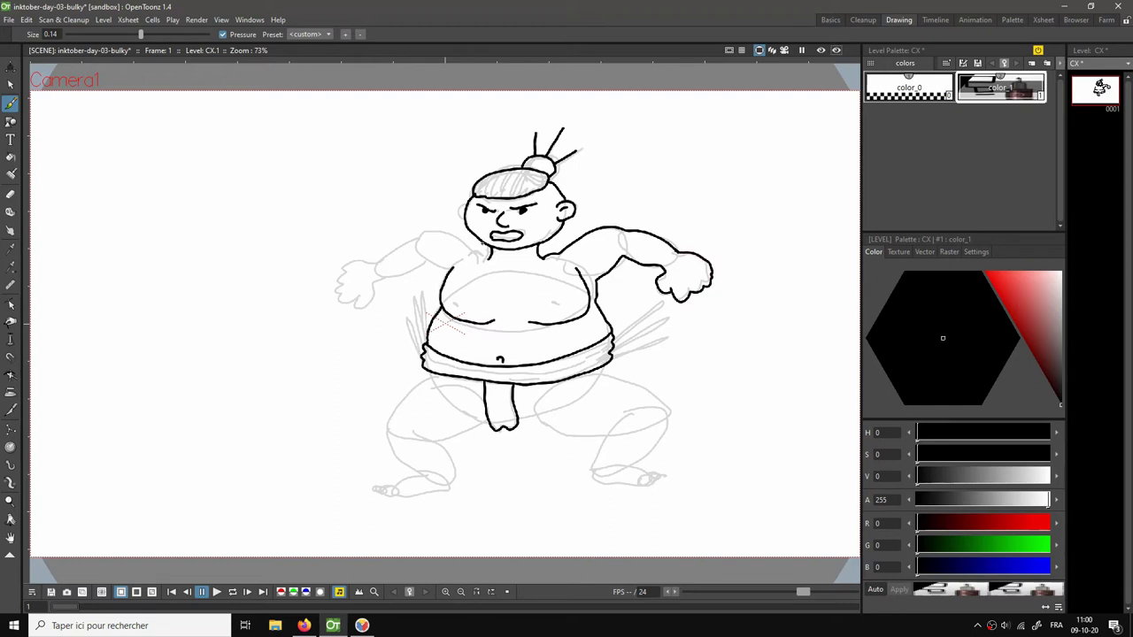
drag(493, 253, 413, 233)
mouse_move(443, 285)
mouse_down()
mouse_move(398, 243)
mouse_move(384, 257)
mouse_move(413, 266)
mouse_move(359, 289)
mouse_move(356, 306)
mouse_move(337, 276)
mouse_move(384, 257)
mouse_up()
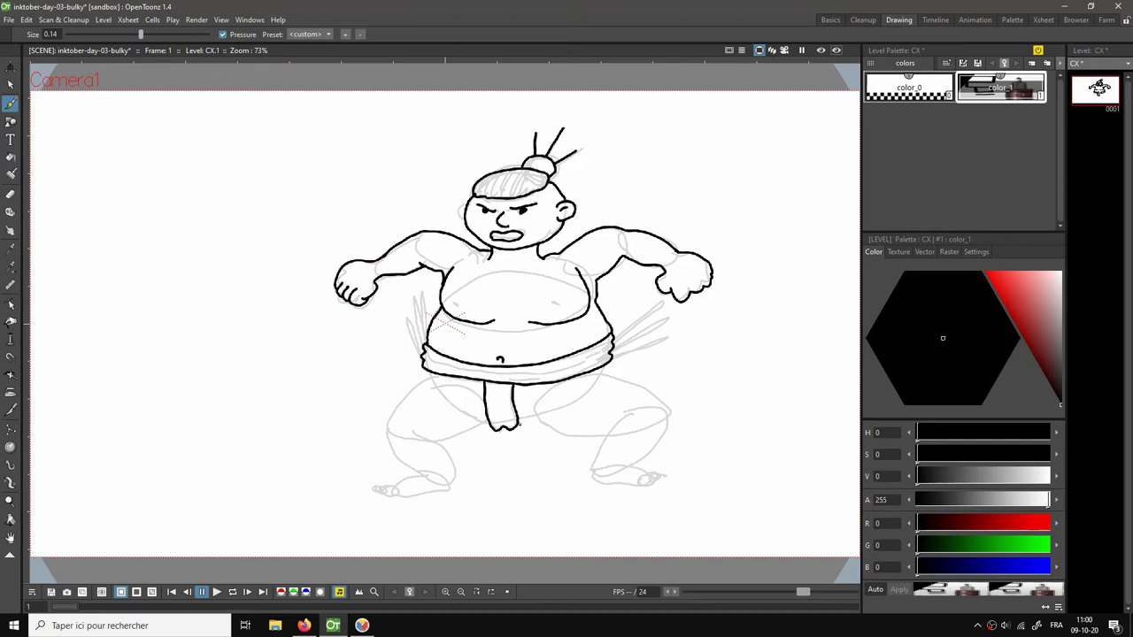
Ink both bent legs with their feet and toes, and add the two nipples on the chest.
drag(519, 420, 601, 431)
mouse_move(604, 368)
mouse_down()
mouse_move(668, 412)
mouse_move(633, 462)
mouse_move(611, 433)
mouse_move(599, 483)
mouse_move(678, 480)
mouse_move(649, 476)
mouse_up()
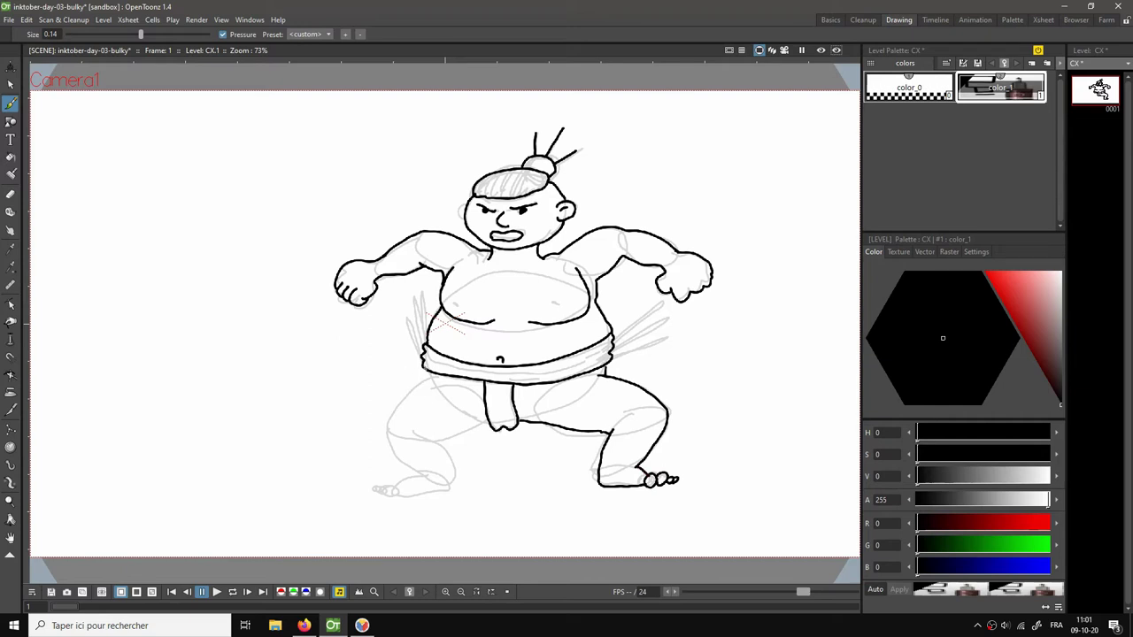
mouse_move(425, 370)
mouse_down()
mouse_move(388, 416)
mouse_move(418, 474)
mouse_up()
drag(433, 433, 449, 488)
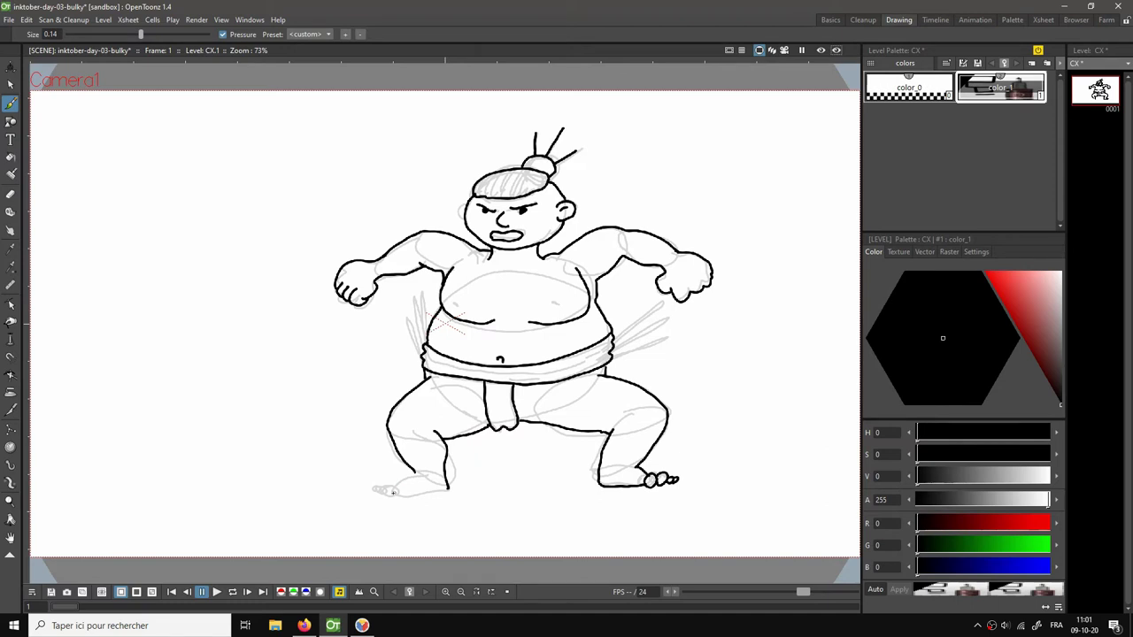
mouse_move(393, 493)
mouse_down()
mouse_move(405, 485)
mouse_move(371, 492)
mouse_move(450, 485)
mouse_move(395, 480)
mouse_up()
drag(460, 309, 463, 310)
drag(558, 311, 560, 312)
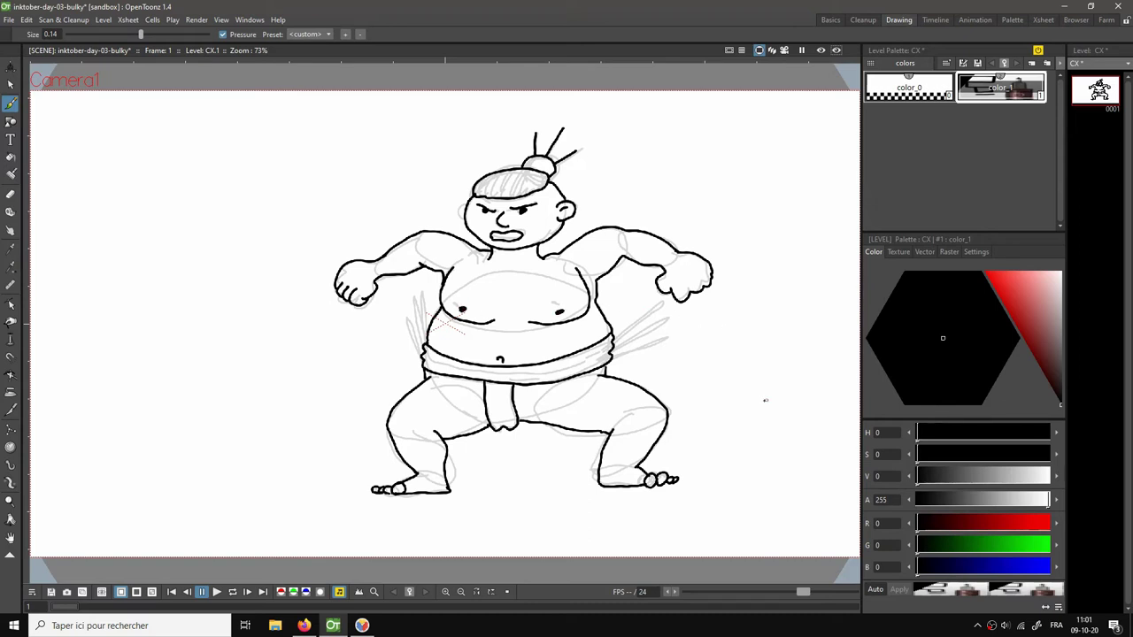
Save the scene from the Basic workspace and extend the exposure of CX drawing 1 through frame 5.
click(836, 23)
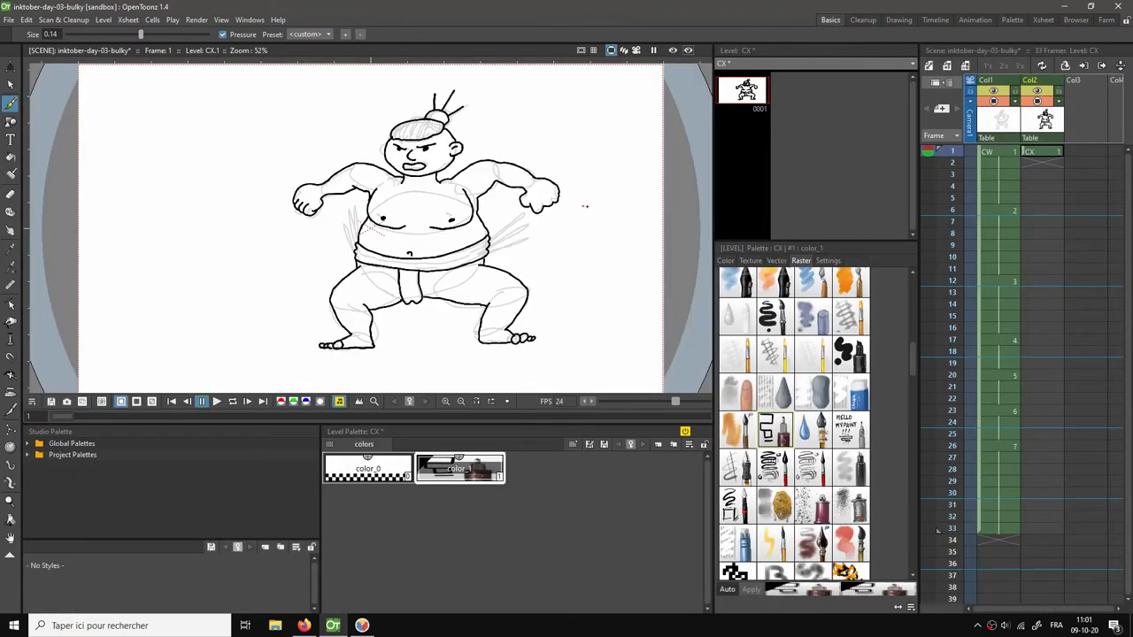
key(ctrl+s)
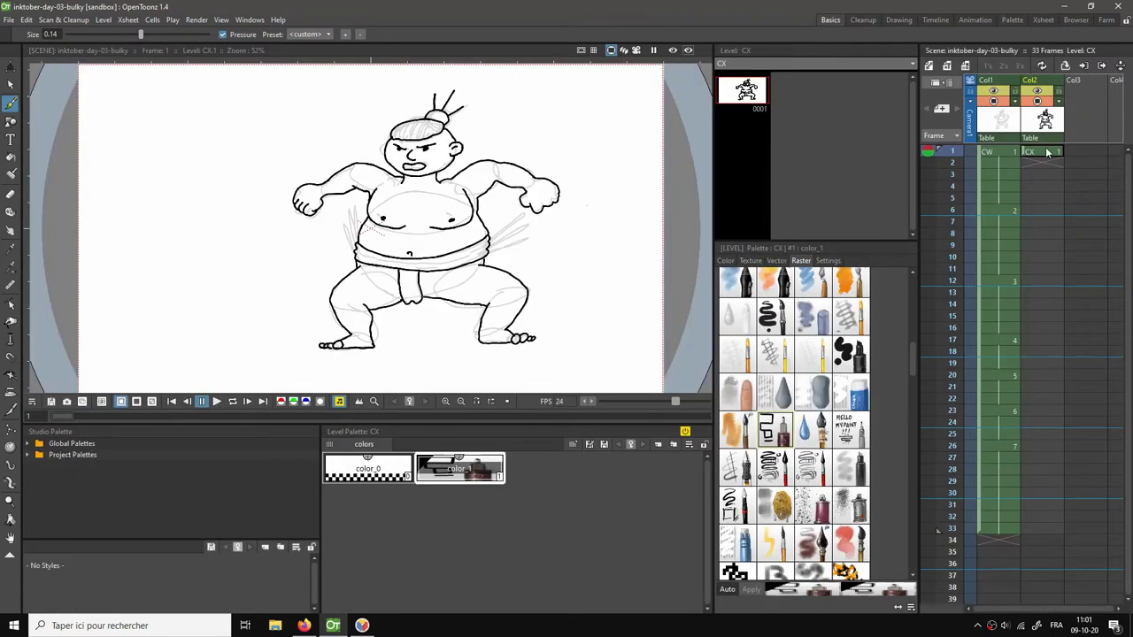
click(1047, 153)
drag(1046, 199, 1045, 204)
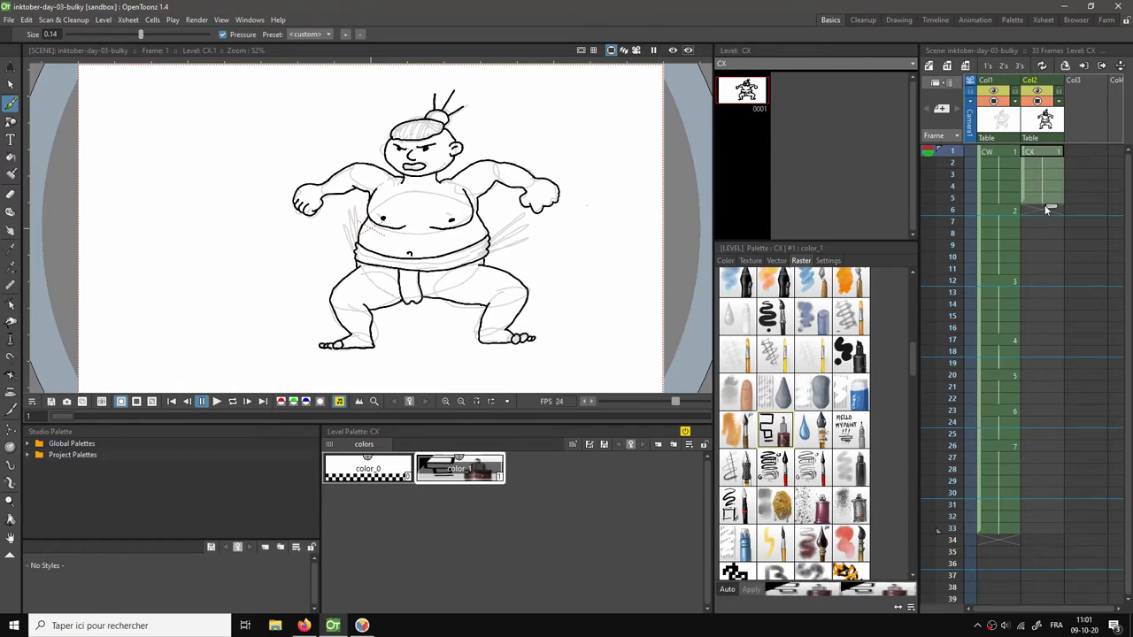
At frame 6 of the CX column, show frame 5 as onion skin and create a new blank drawing 2.
click(1024, 211)
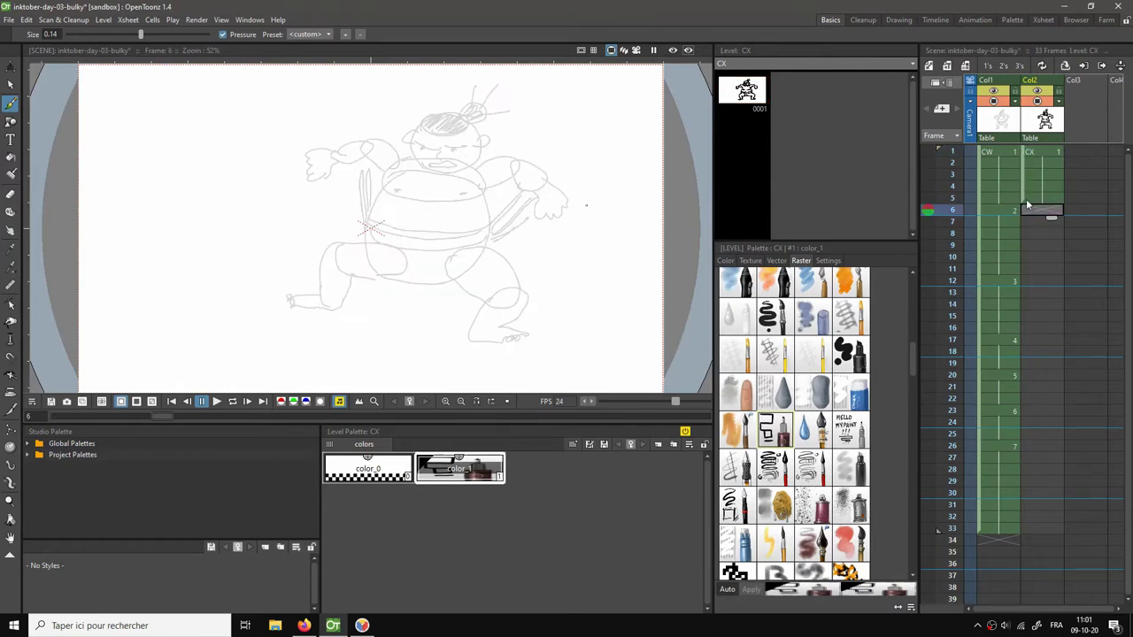
click(928, 200)
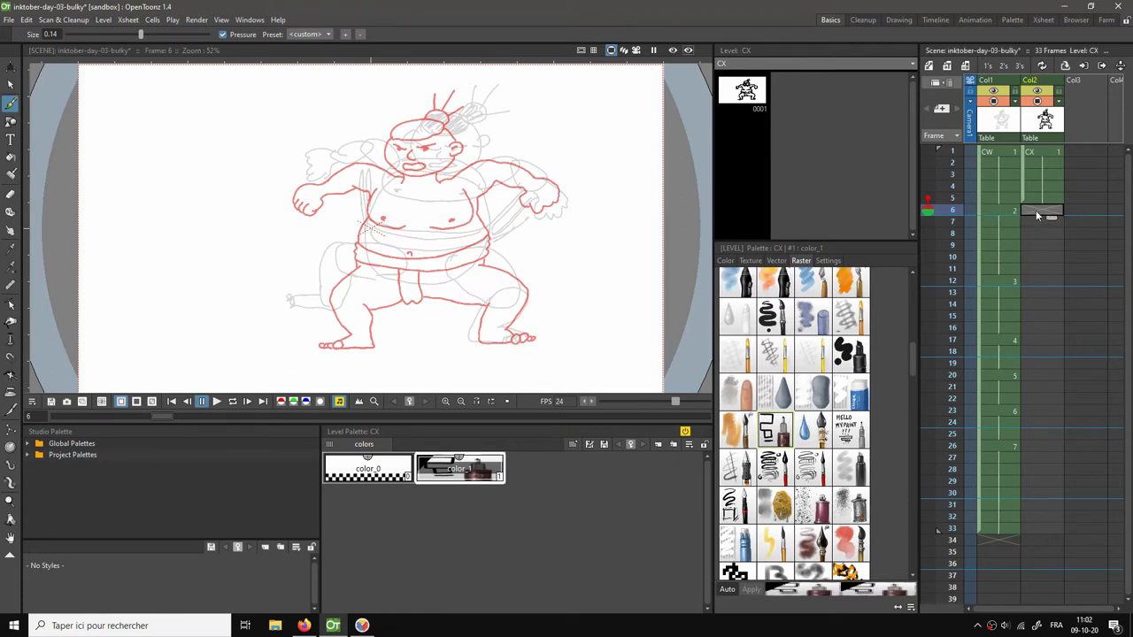
key(alt+d)
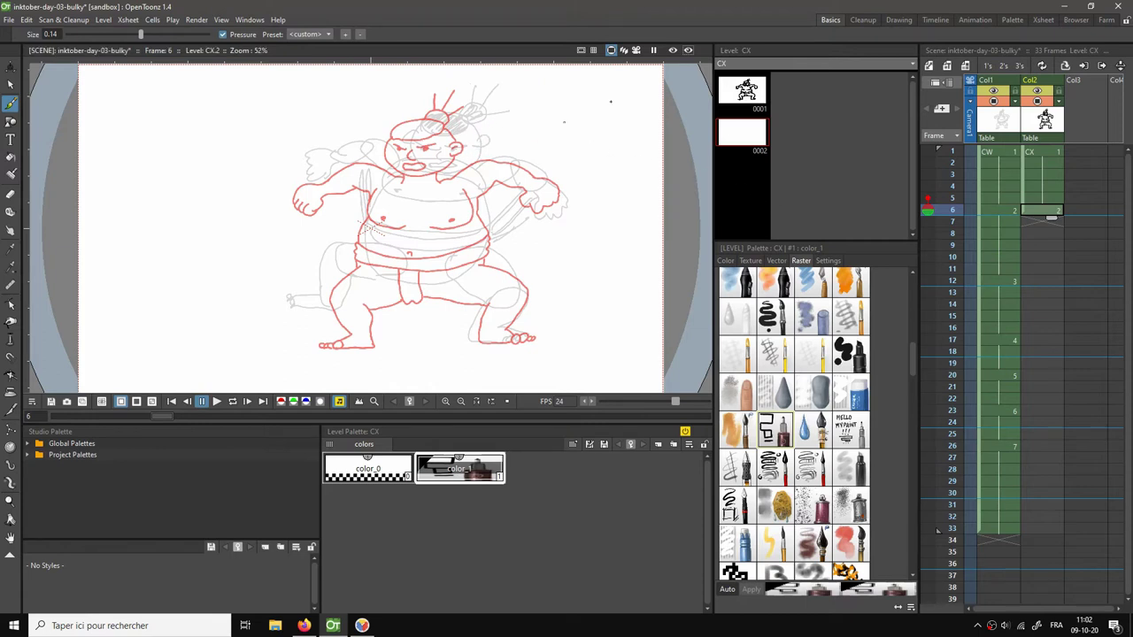
click(897, 19)
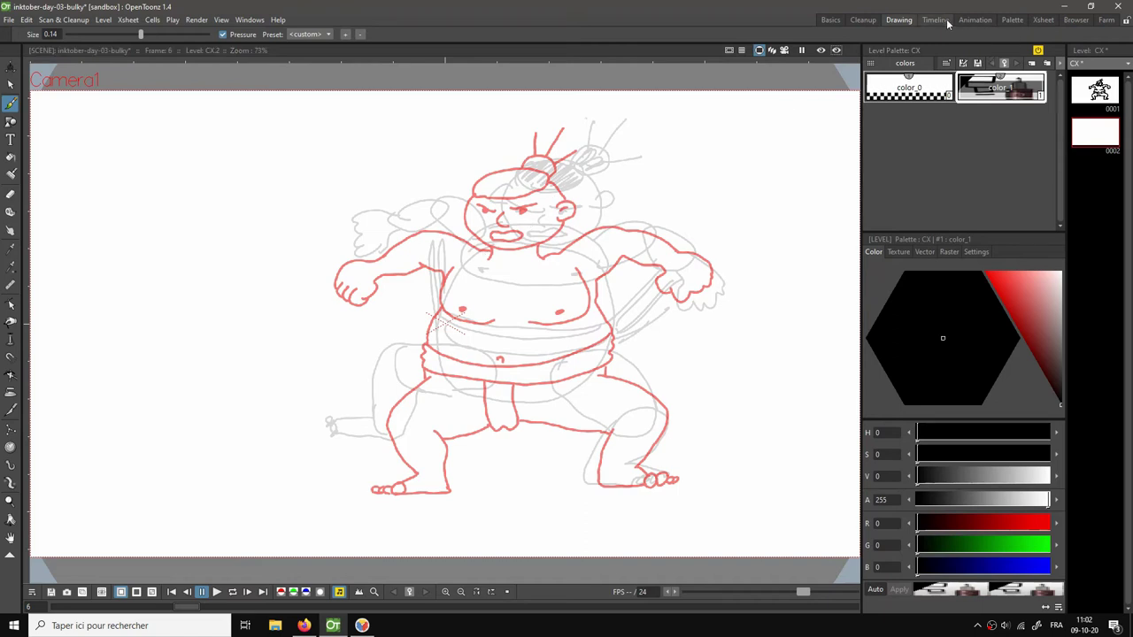
click(830, 20)
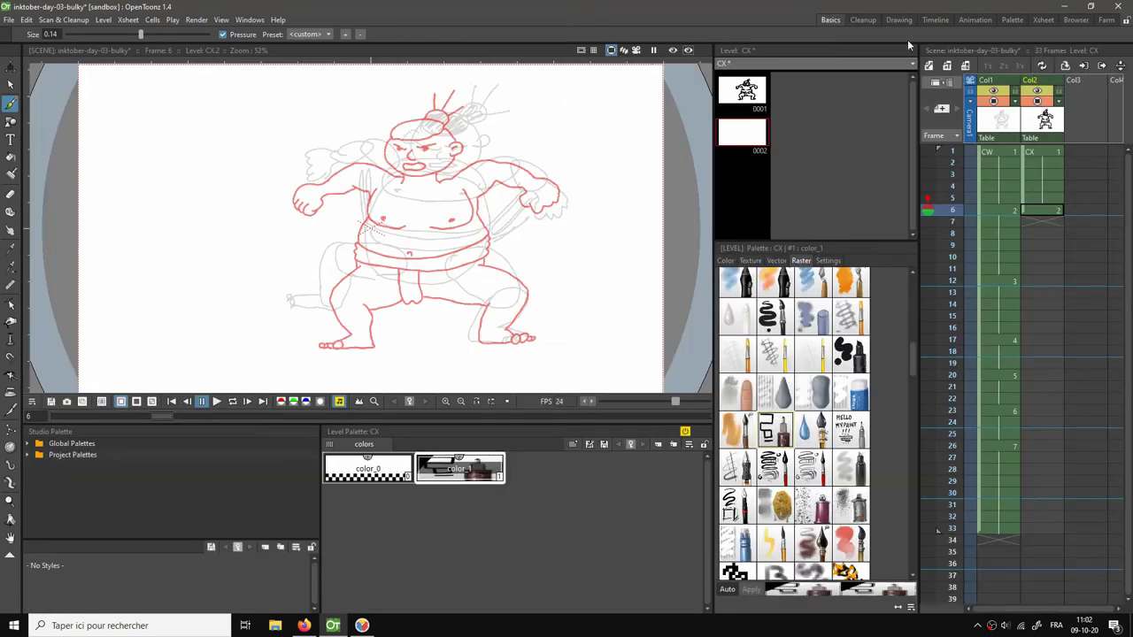
Copy the wrestler's line art from CX drawing 1 with a rectangular selection and paste it into drawing 2 at frame 6.
click(1041, 197)
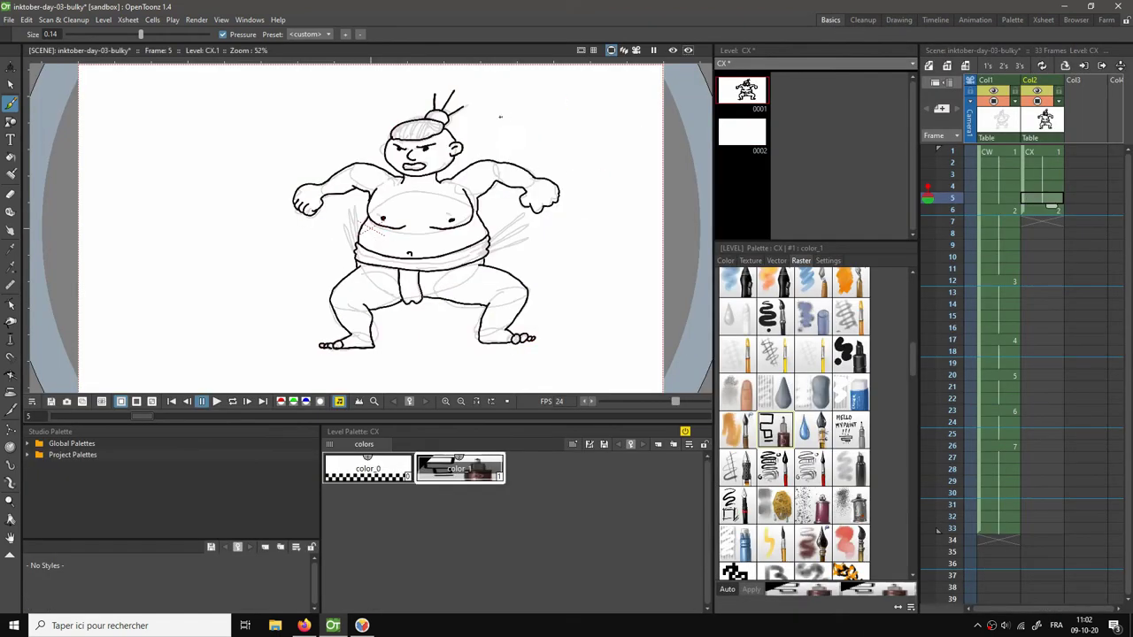
key(s)
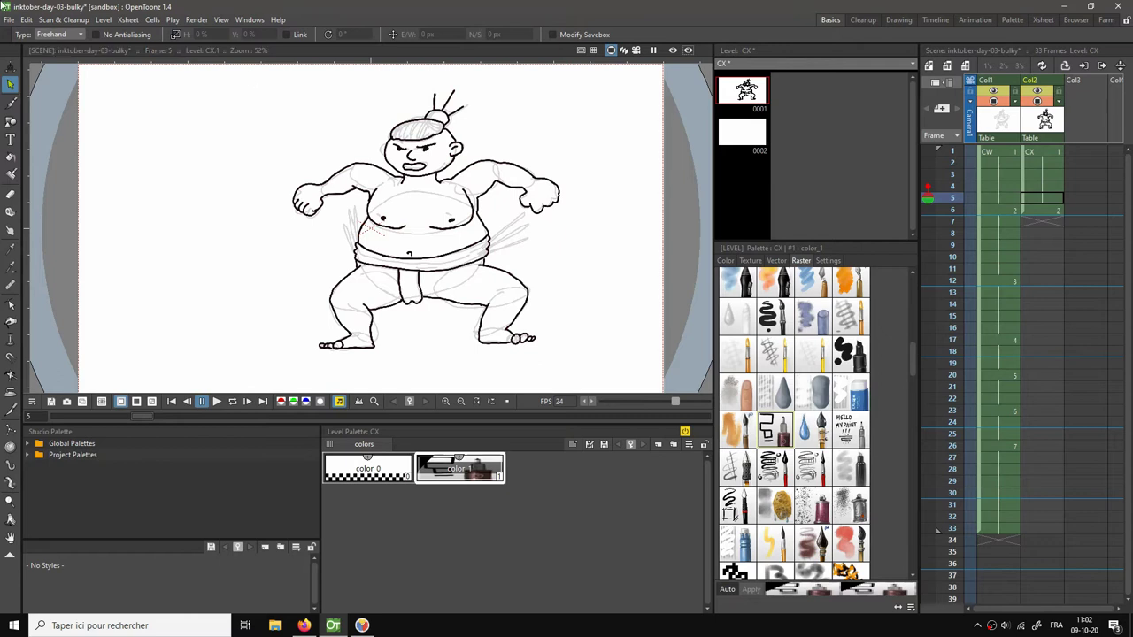
click(65, 34)
click(64, 46)
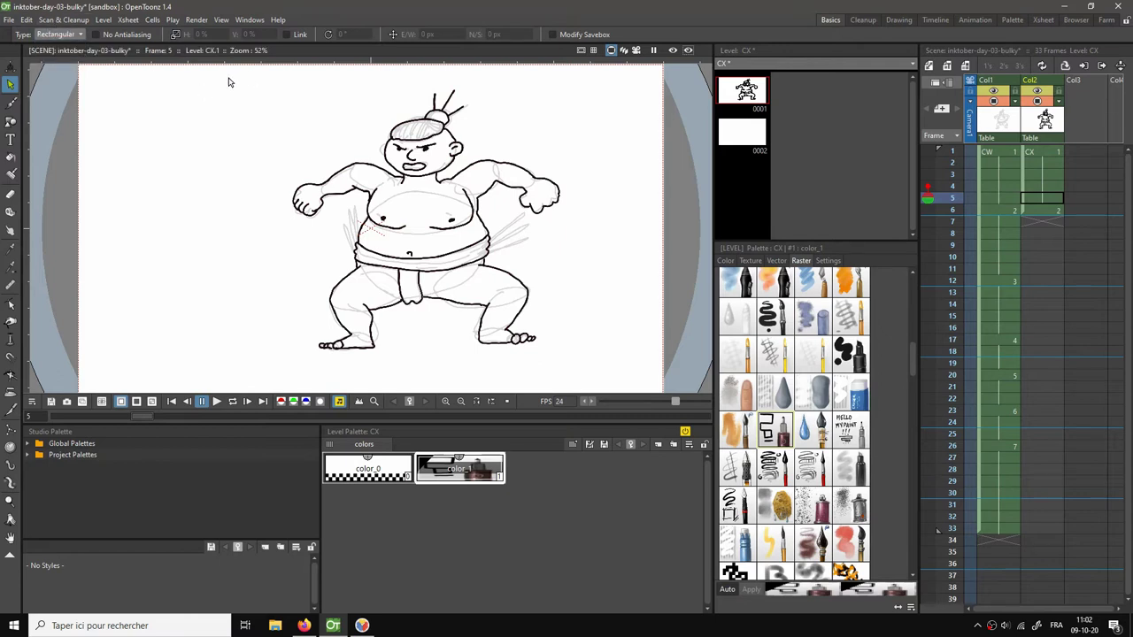
mouse_move(229, 74)
mouse_down()
mouse_move(251, 151)
mouse_move(546, 362)
mouse_move(592, 363)
mouse_up()
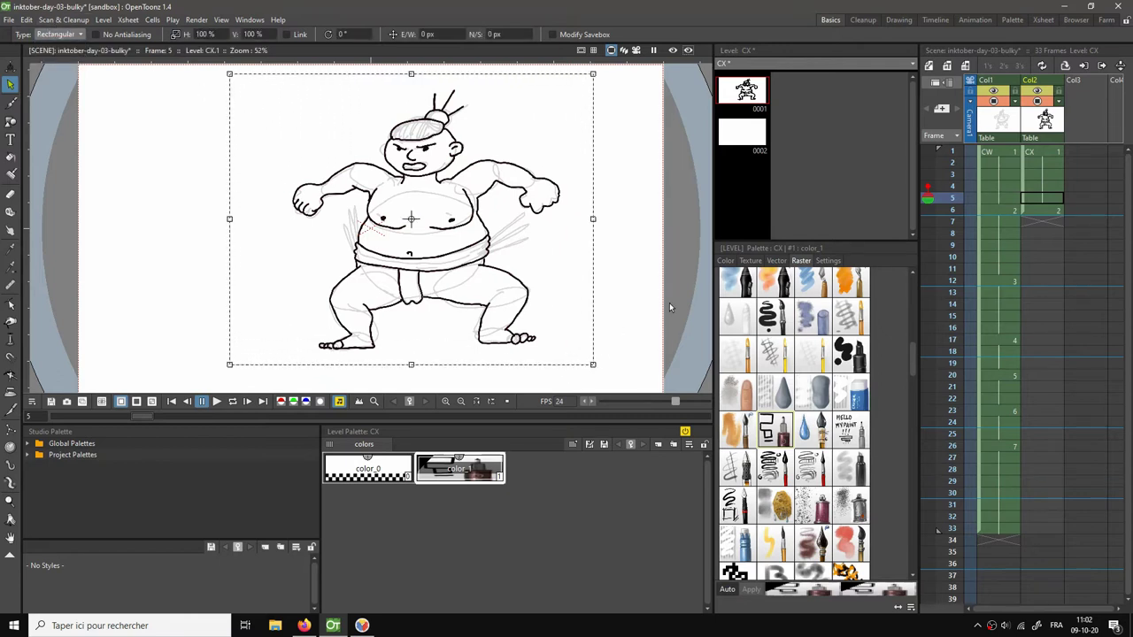
click(1042, 212)
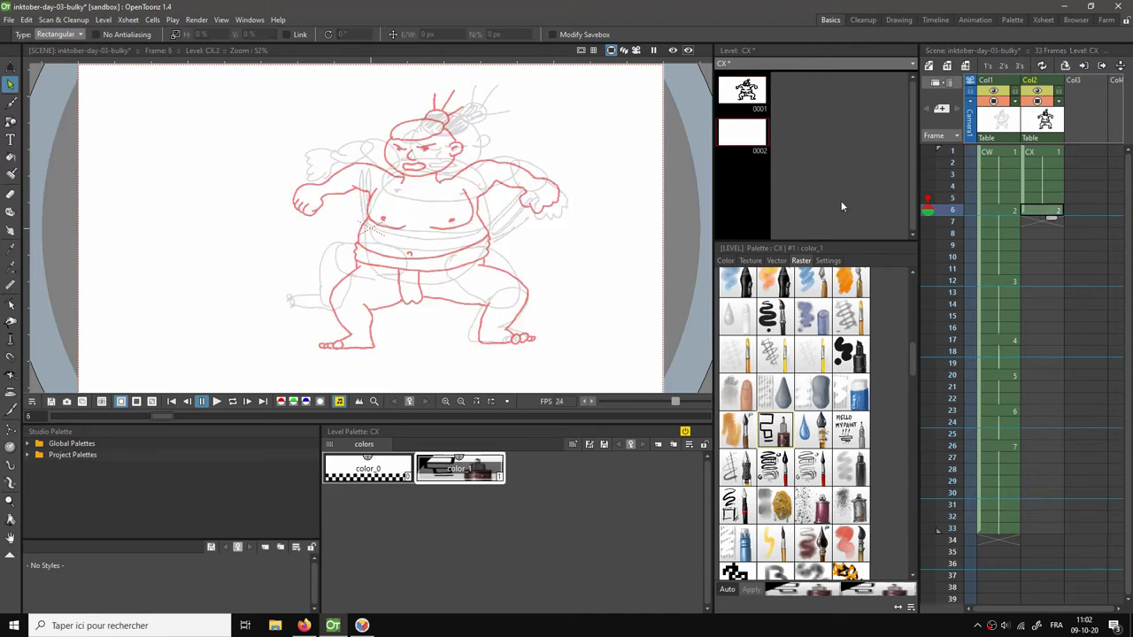
key(ctrl+v)
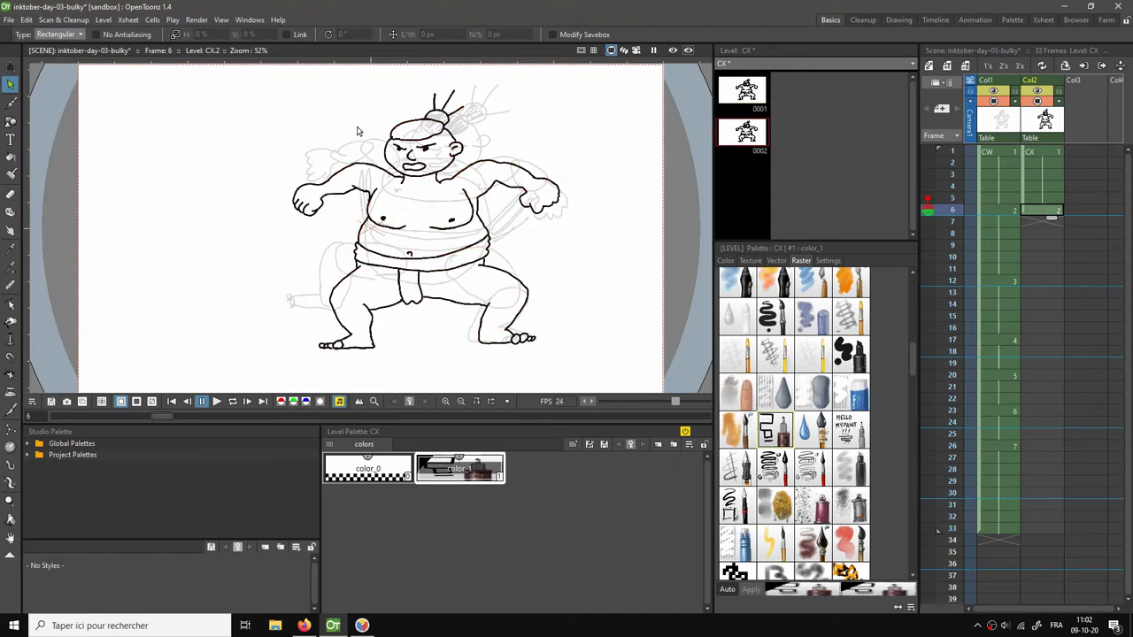
Try shifting the whole pasted wrestler in drawing 2 about 2032 px left, clear of the rough sketch, and undo the move.
click(257, 84)
mouse_move(259, 112)
mouse_down()
mouse_move(487, 359)
mouse_move(614, 362)
mouse_up()
drag(561, 291, 291, 290)
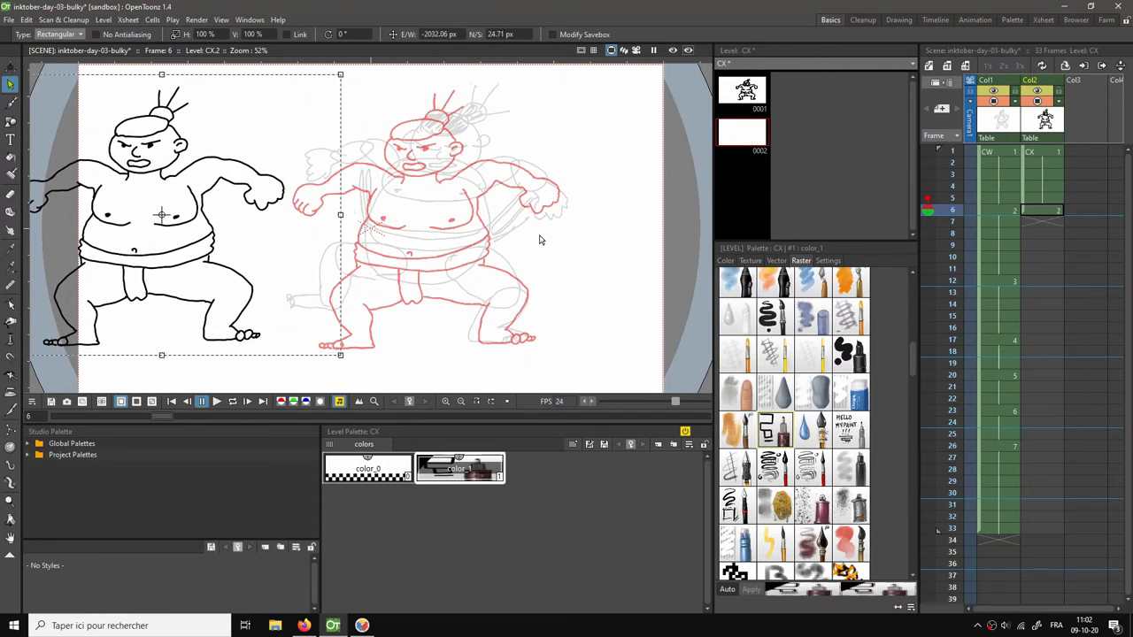
click(601, 244)
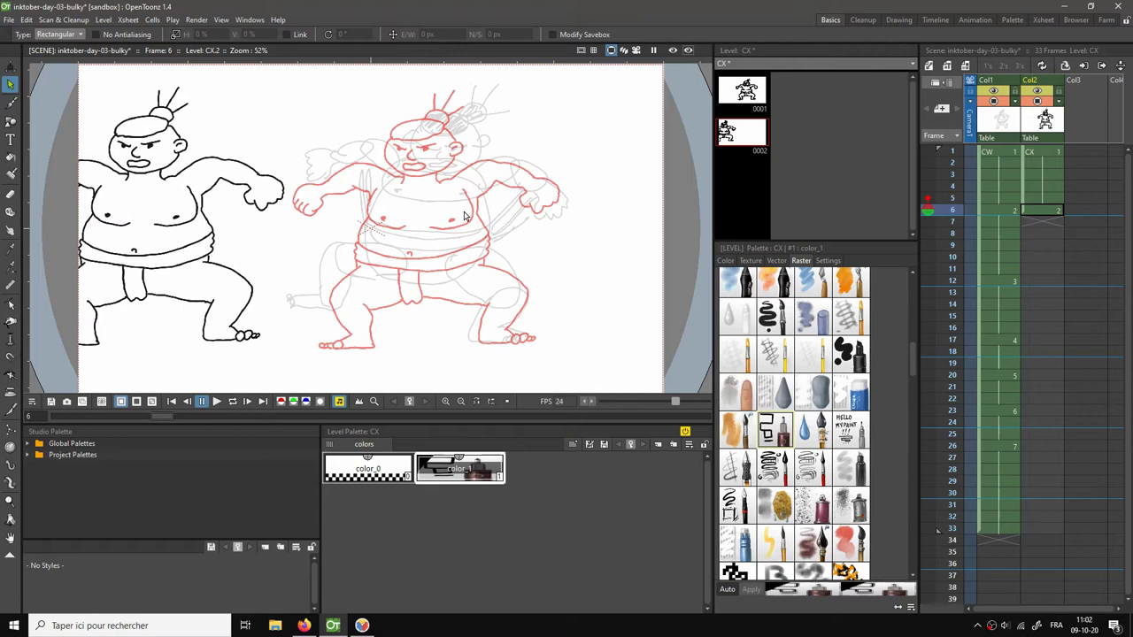
key(ctrl+z)
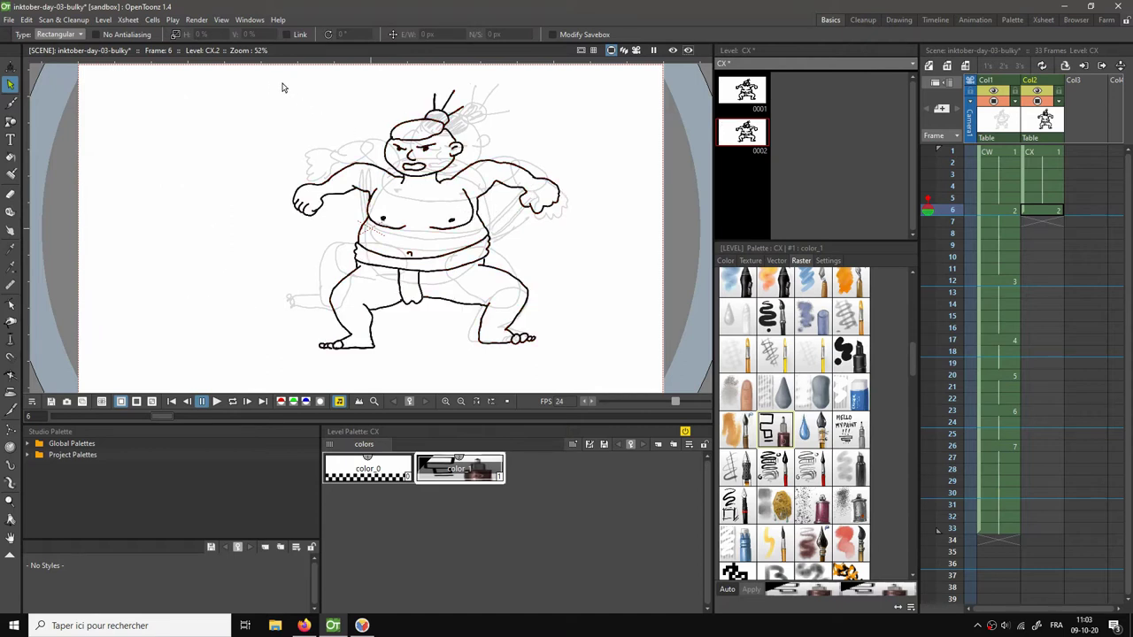
Rotate the copied sumo drawing in frame 6 by about -9° and shift it up towards the rough sketch.
mouse_move(264, 75)
mouse_down()
mouse_move(262, 114)
mouse_move(382, 372)
mouse_move(609, 376)
mouse_move(586, 391)
mouse_up()
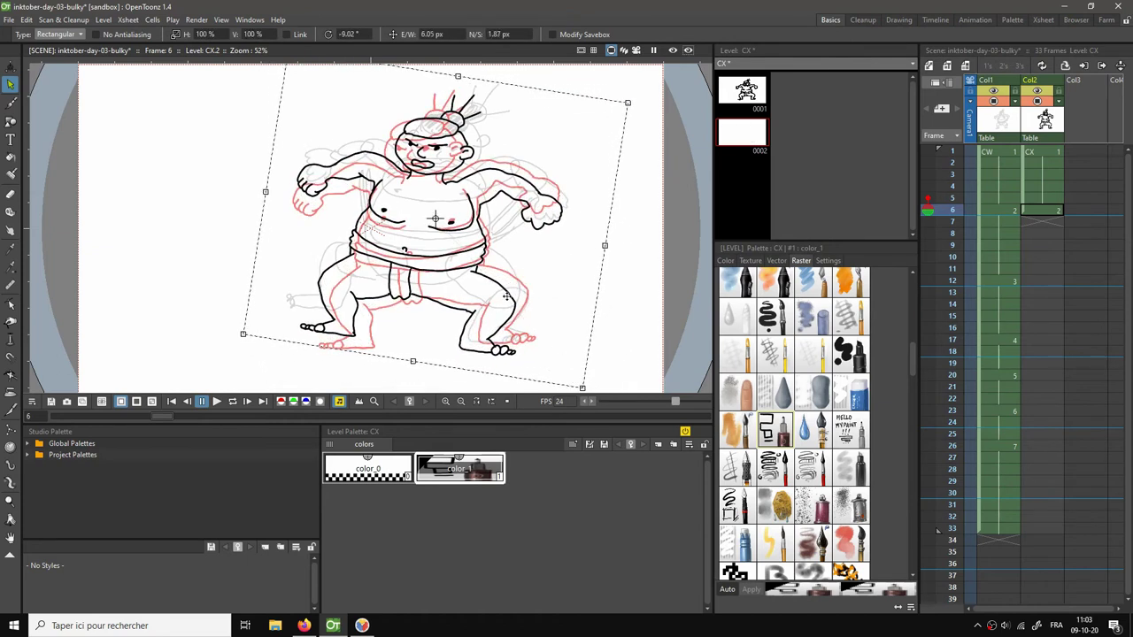
drag(505, 298, 521, 274)
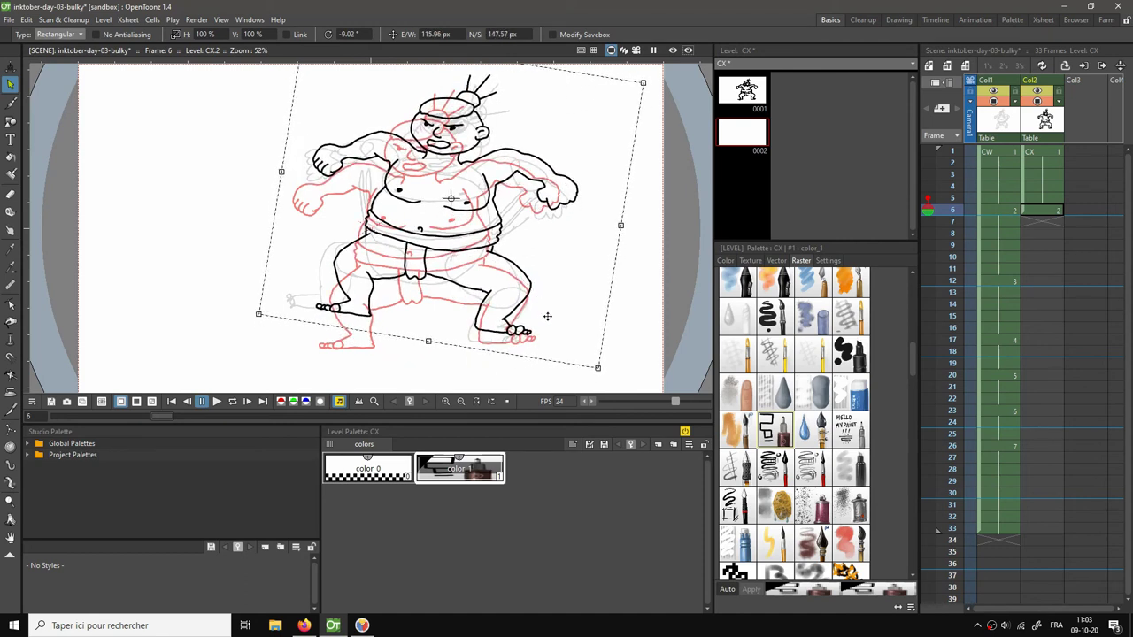
click(608, 379)
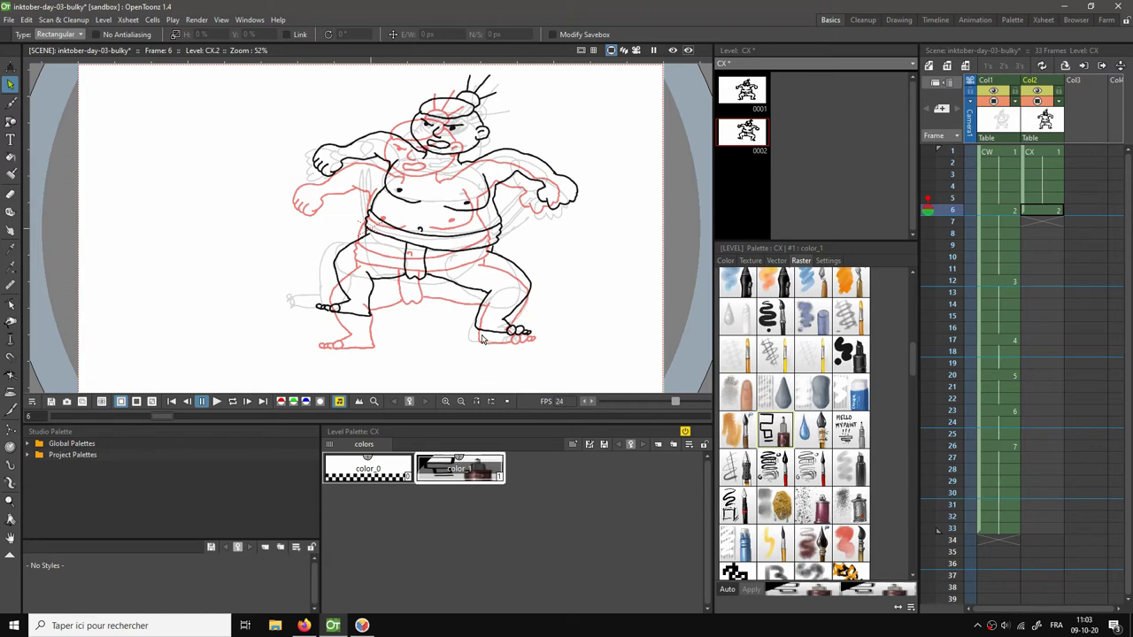
Erase the copied figure's lower leg on the side of the planted foot, and turn off the previous frame's onion skin.
key(b)
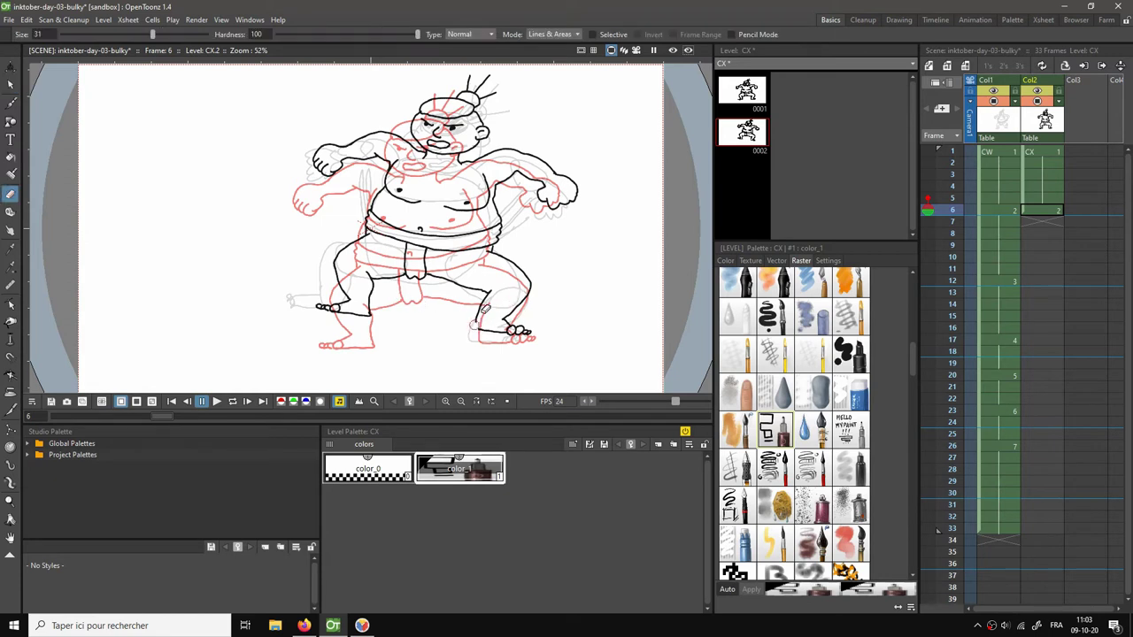
mouse_move(484, 308)
mouse_down()
mouse_move(497, 285)
mouse_move(492, 320)
mouse_move(516, 334)
mouse_move(536, 290)
mouse_move(524, 292)
mouse_up()
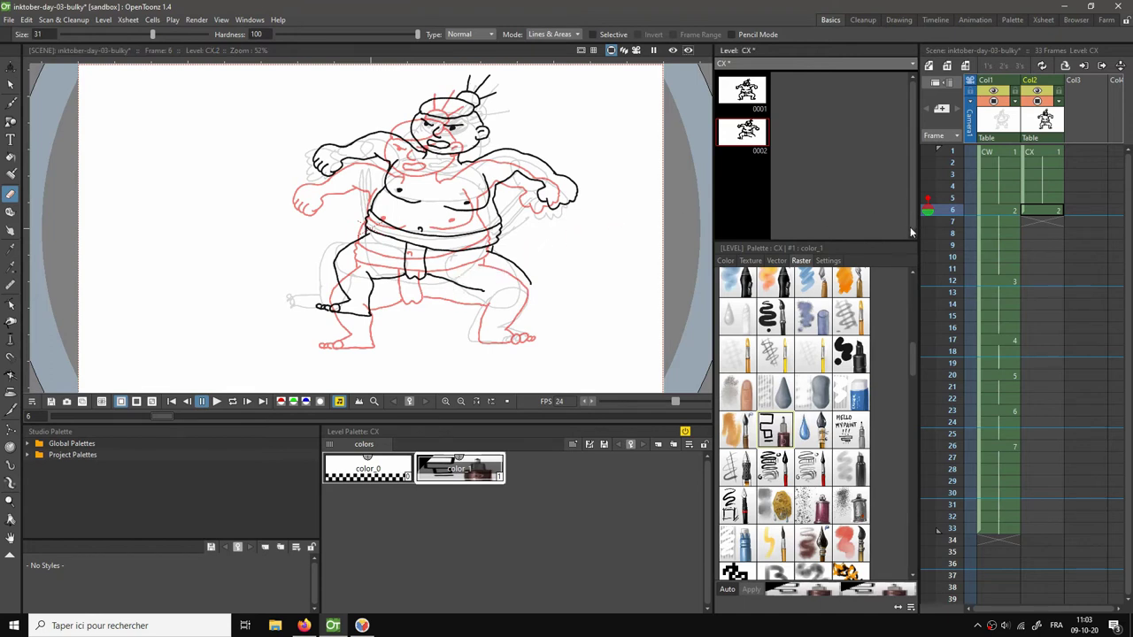
click(926, 198)
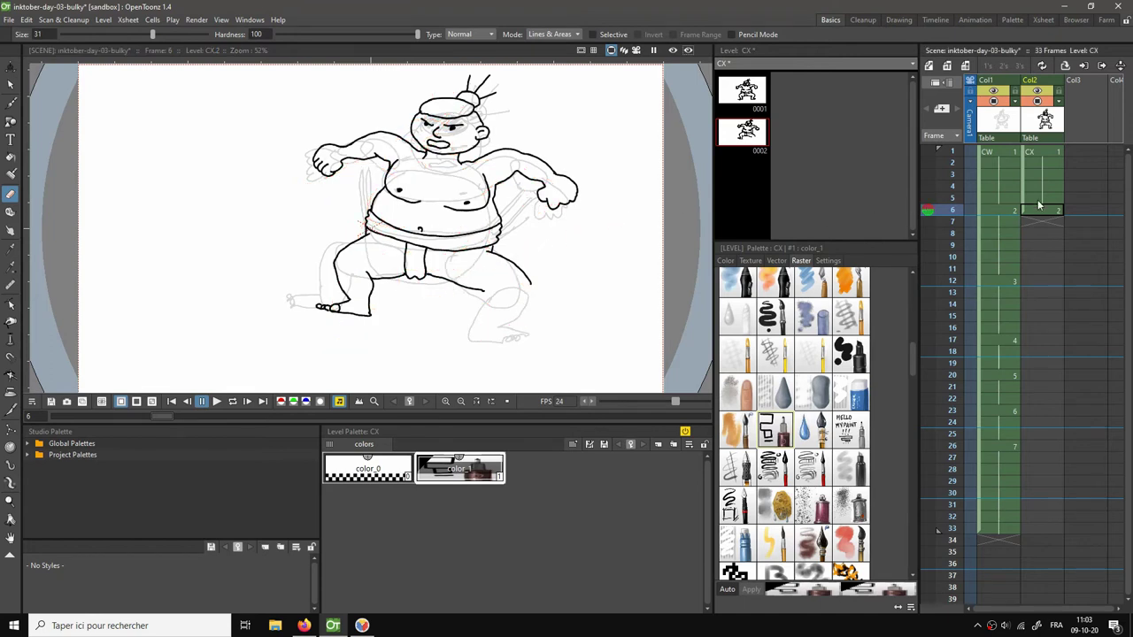
mouse_move(1038, 205)
mouse_down()
mouse_move(1034, 196)
mouse_move(1031, 215)
mouse_move(1041, 192)
mouse_move(1034, 213)
mouse_up()
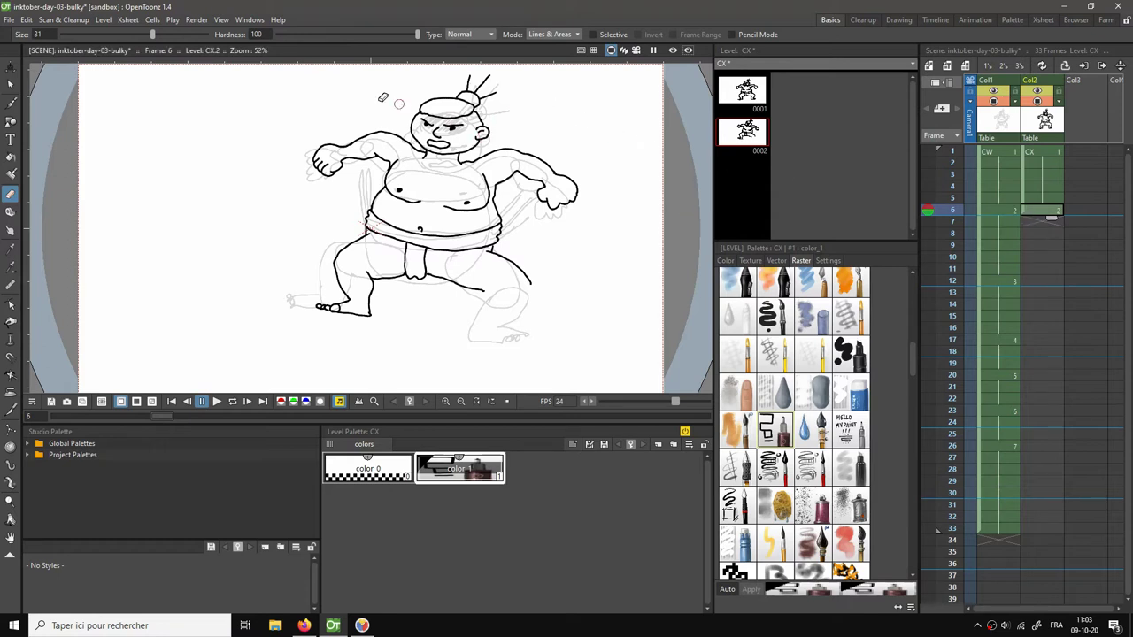
Clear the whole inked figure from drawing 2 in frame 6, leaving only the rough sketch underneath.
key(s)
mouse_move(210, 75)
mouse_down()
mouse_move(237, 140)
mouse_move(576, 359)
mouse_move(614, 347)
mouse_up()
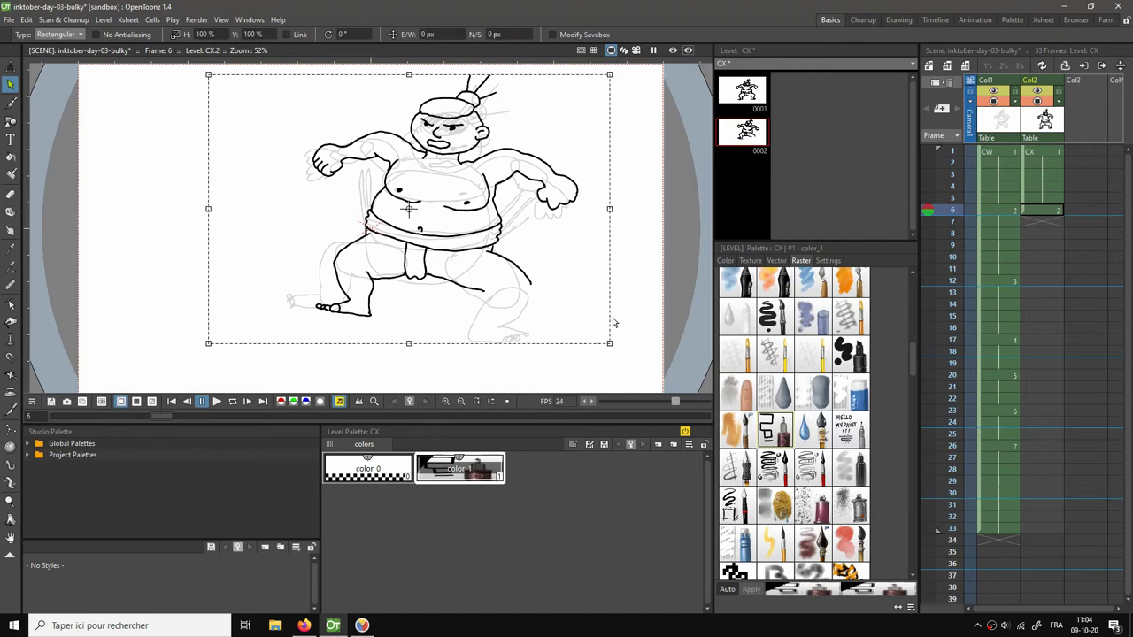
key(Delete)
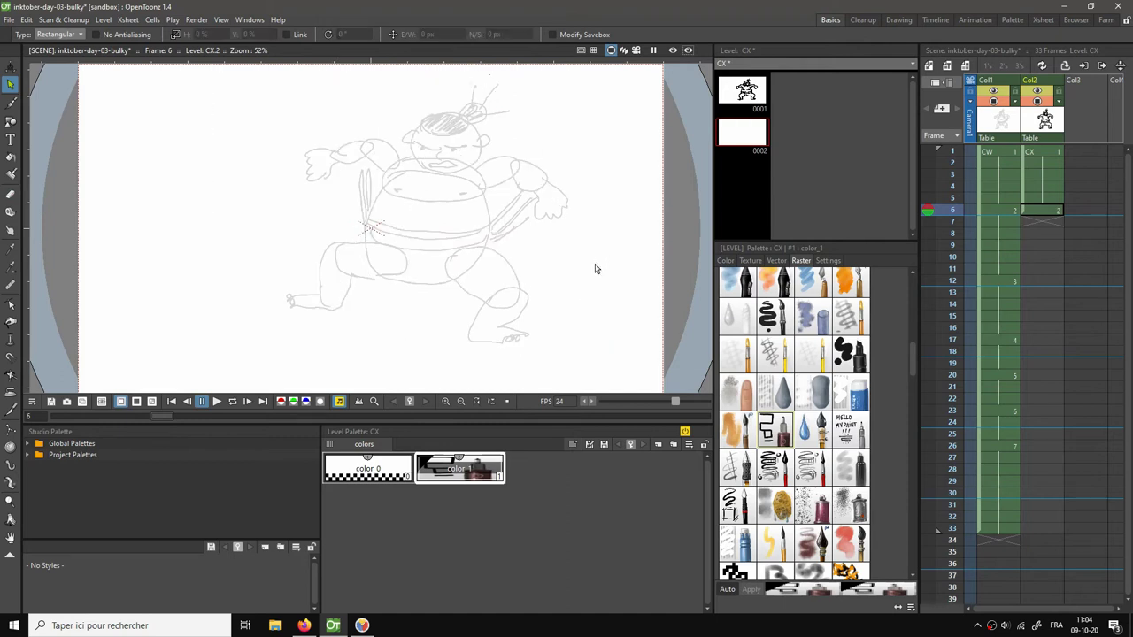
Turn on onion skin for the previous frame and return to frame 6 of Col2.
click(1040, 198)
click(1034, 210)
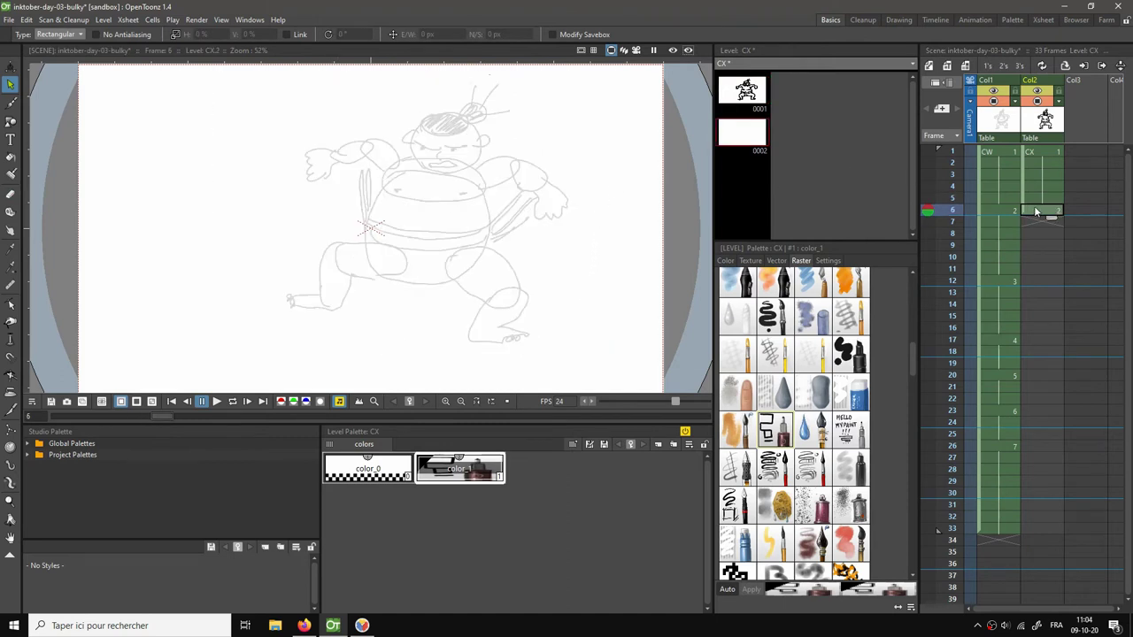
click(1037, 198)
click(928, 187)
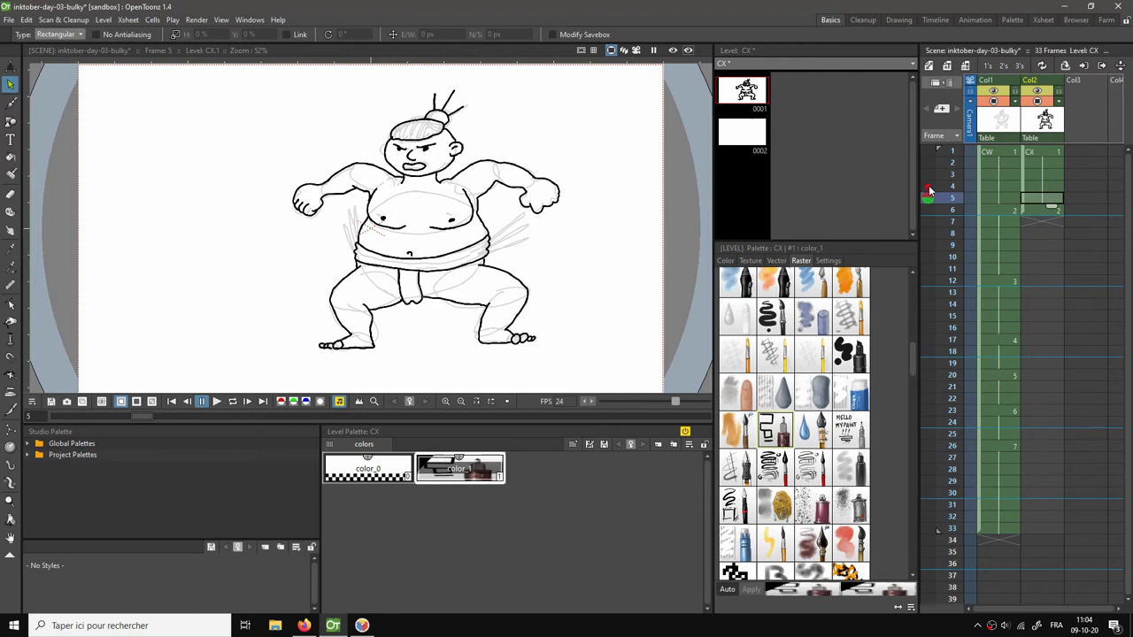
click(1038, 208)
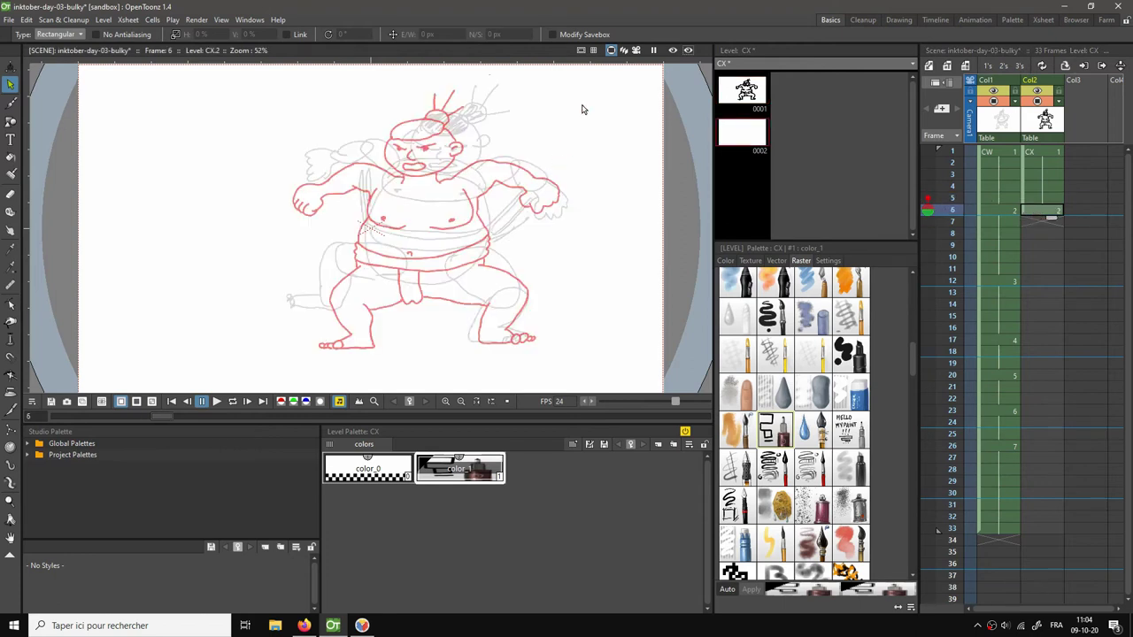
In the Drawing workspace, ink the sumo's head over the frame 6 sketch: nose, face outline, ear, topknot, eyes and mouth.
click(892, 21)
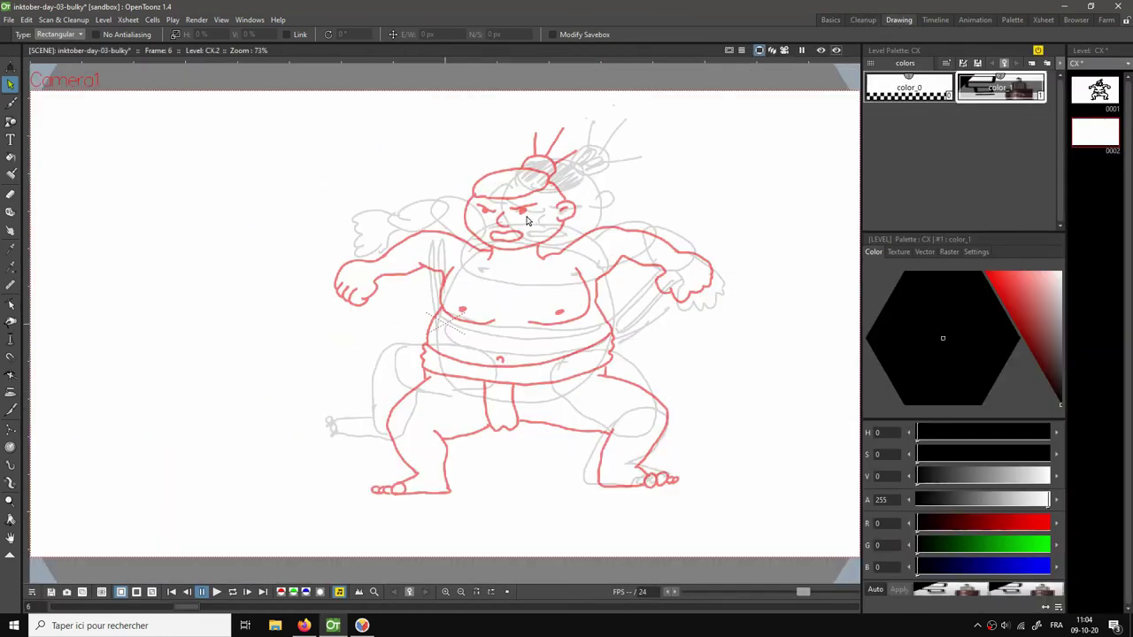
key(b)
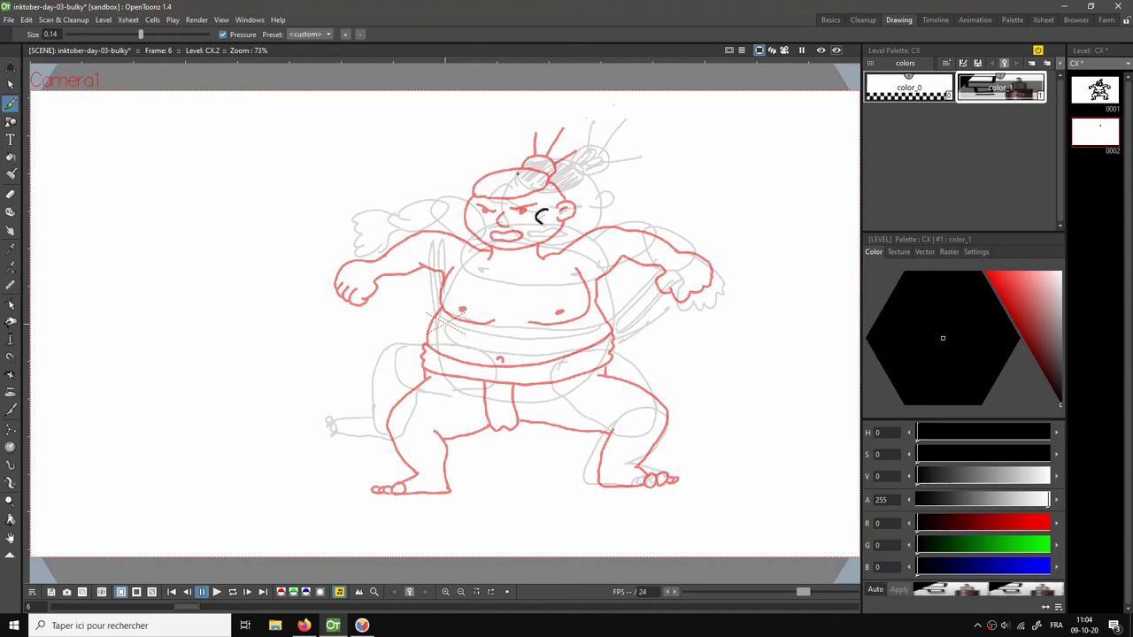
mouse_move(513, 179)
mouse_down()
mouse_move(498, 221)
mouse_move(512, 248)
mouse_move(554, 253)
mouse_move(587, 236)
mouse_move(609, 203)
mouse_move(595, 221)
mouse_move(606, 212)
mouse_up()
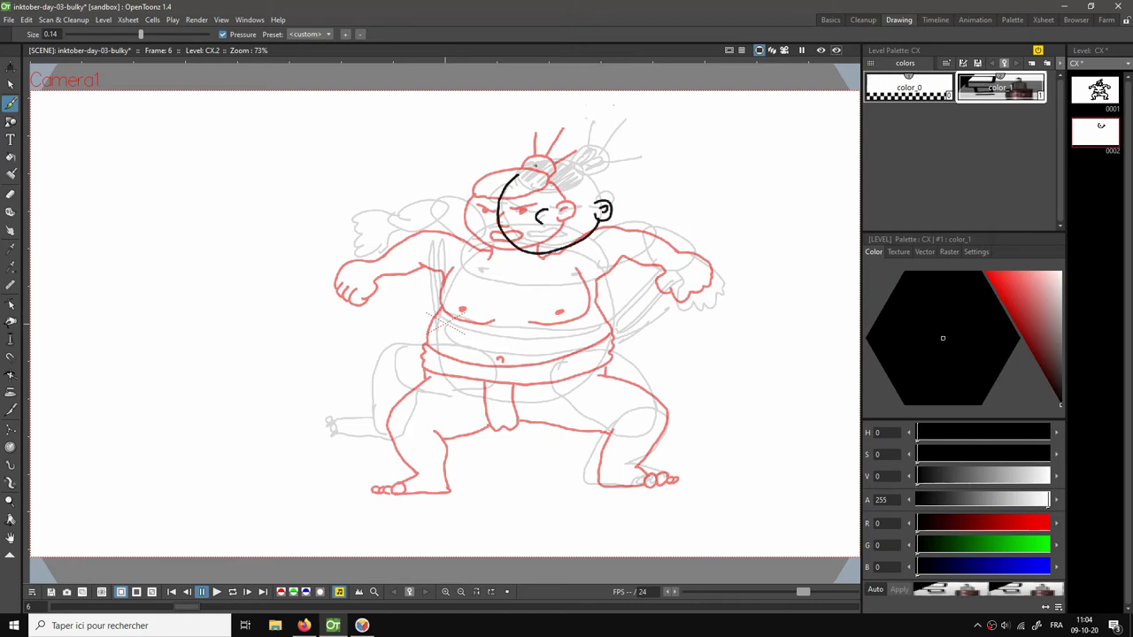
mouse_move(537, 161)
mouse_down()
mouse_move(578, 186)
mouse_move(578, 165)
mouse_move(551, 160)
mouse_move(579, 148)
mouse_move(599, 152)
mouse_move(594, 168)
mouse_move(592, 119)
mouse_move(618, 124)
mouse_move(635, 158)
mouse_up()
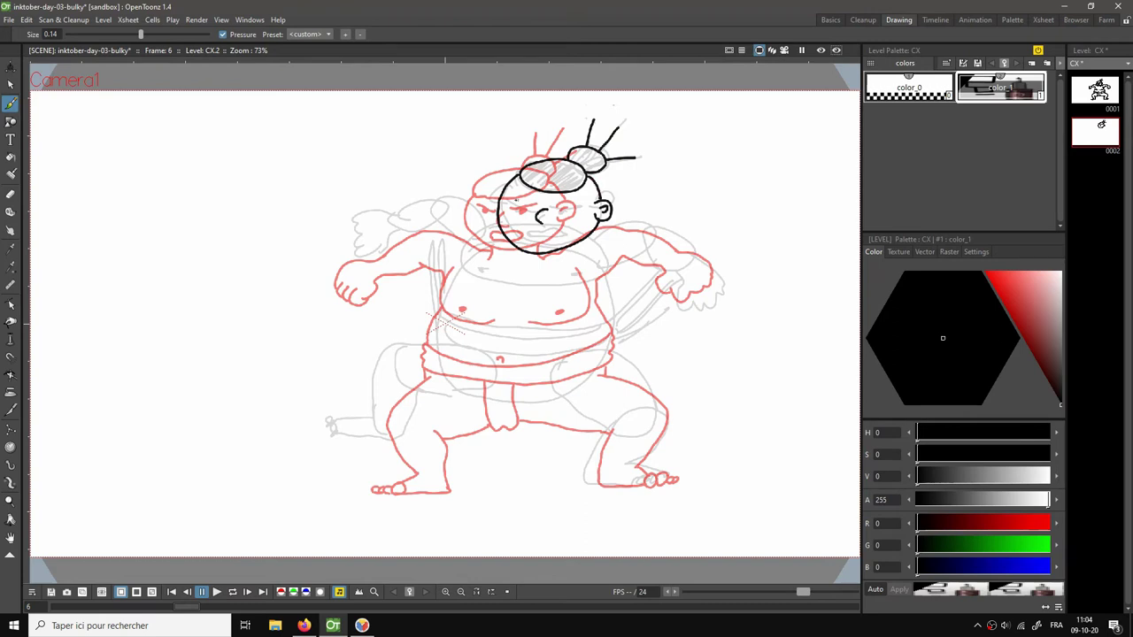
drag(514, 198, 582, 209)
mouse_move(526, 232)
mouse_down()
mouse_move(556, 233)
mouse_move(537, 240)
mouse_up()
Ink the sumo's chest with nipples, the belt around the waist, and the hanging loincloth flap over the sketch.
mouse_move(493, 226)
mouse_down()
mouse_move(469, 236)
mouse_move(458, 264)
mouse_move(494, 282)
mouse_move(608, 274)
mouse_move(610, 242)
mouse_up()
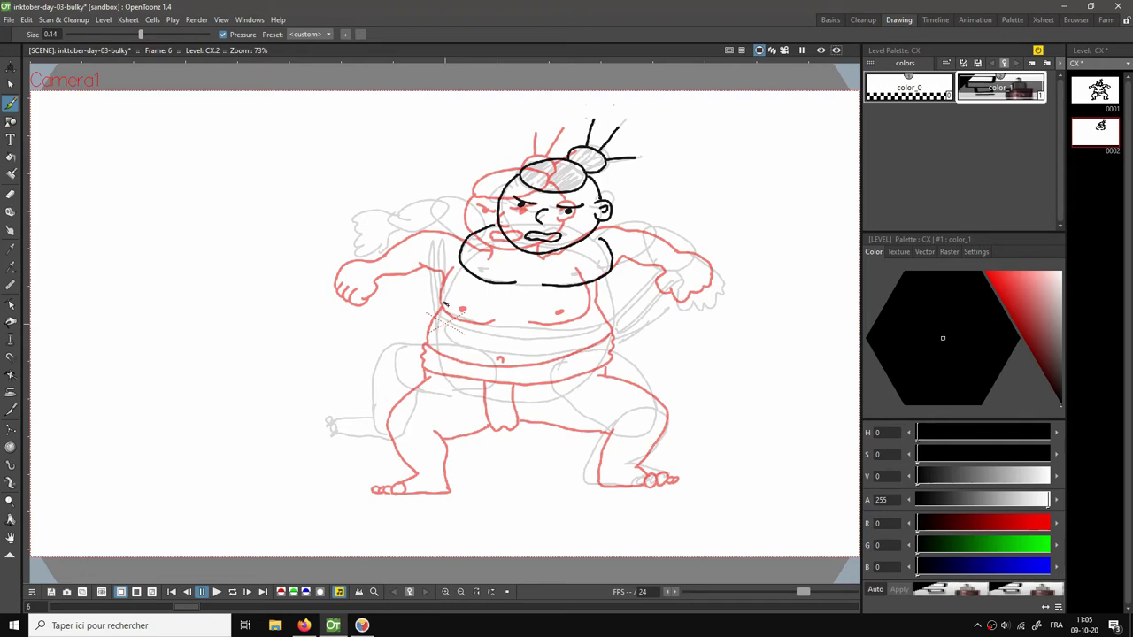
mouse_move(444, 303)
mouse_down()
mouse_move(528, 329)
mouse_move(618, 314)
mouse_move(600, 342)
mouse_move(525, 352)
mouse_move(459, 342)
mouse_move(443, 303)
mouse_up()
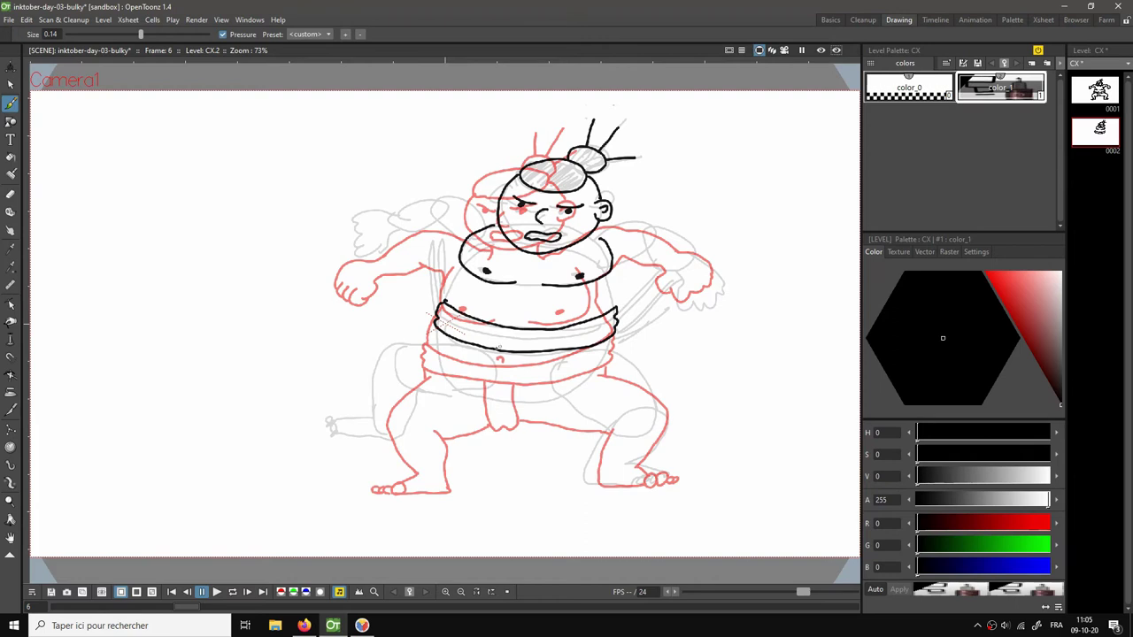
mouse_move(486, 354)
mouse_down()
mouse_move(487, 398)
mouse_move(503, 409)
mouse_move(518, 406)
mouse_move(521, 355)
mouse_up()
Ink the planted leg with its foot and toes, redrawing the shin line and joining the thigh to the belt.
mouse_move(608, 421)
mouse_down()
mouse_move(595, 462)
mouse_move(620, 486)
mouse_move(645, 485)
mouse_move(652, 469)
mouse_move(651, 488)
mouse_move(680, 486)
mouse_move(647, 470)
mouse_move(659, 412)
mouse_up()
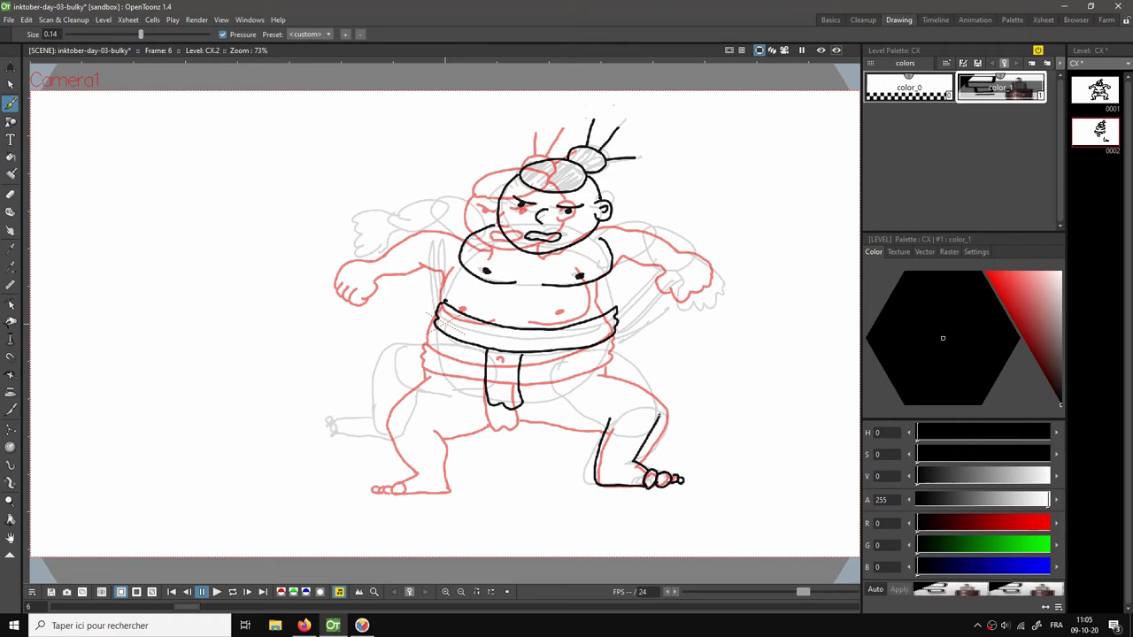
key(ctrl+z)
drag(637, 460, 662, 402)
drag(555, 403, 588, 413)
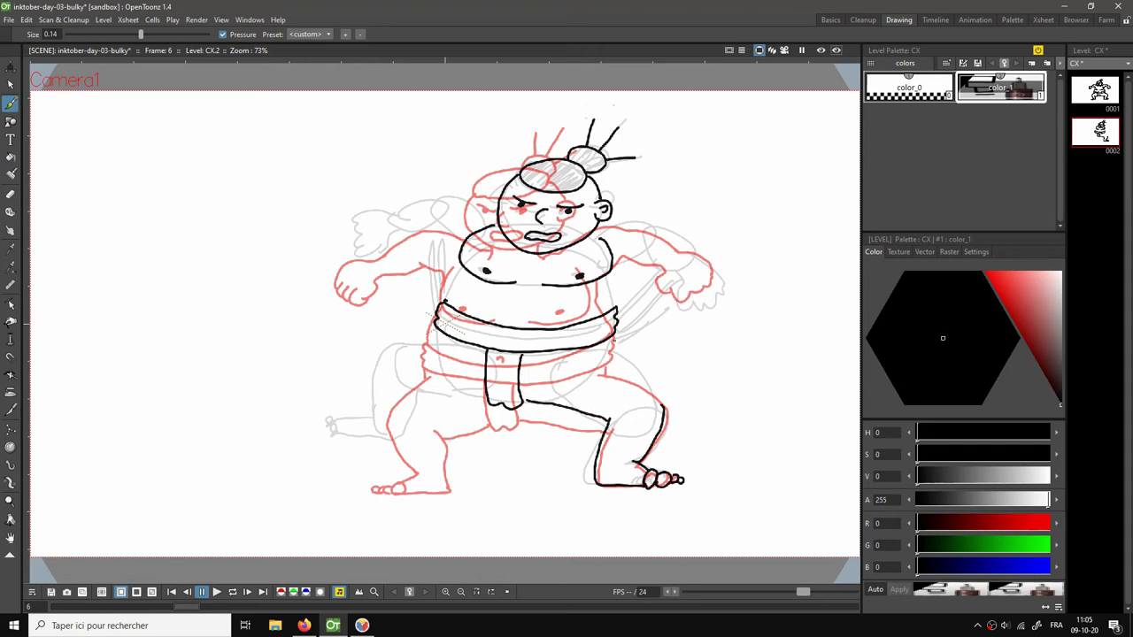
drag(613, 336, 659, 400)
Ink the raised leg from toes and sole up through the bent knee to the belt and loincloth.
mouse_move(332, 425)
mouse_down()
mouse_move(342, 422)
mouse_move(331, 418)
mouse_up()
mouse_move(342, 428)
mouse_down()
mouse_move(399, 437)
mouse_move(418, 396)
mouse_up()
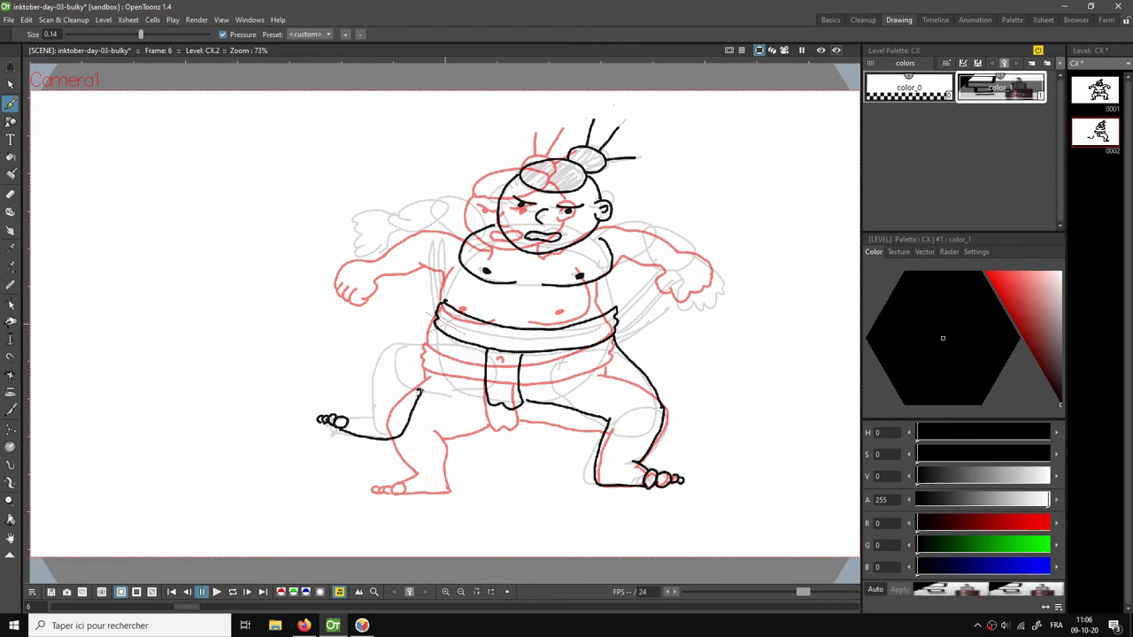
drag(419, 389, 485, 399)
mouse_move(436, 330)
mouse_down()
mouse_move(435, 345)
mouse_move(378, 356)
mouse_move(374, 413)
mouse_up()
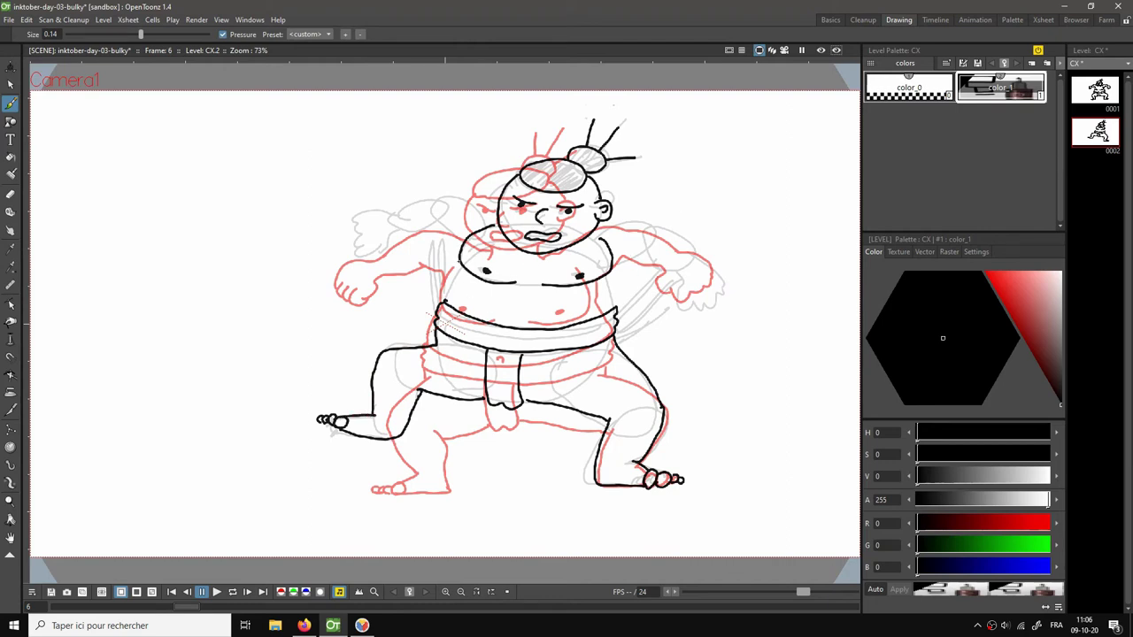
Ink both sides of the belly and both outstretched arms with their hands, following the rough sketch.
drag(459, 261, 440, 306)
drag(611, 274, 615, 312)
mouse_move(493, 216)
mouse_down()
mouse_move(410, 198)
mouse_move(395, 206)
mouse_move(388, 246)
mouse_move(354, 241)
mouse_move(357, 217)
mouse_move(403, 203)
mouse_up()
key(a)
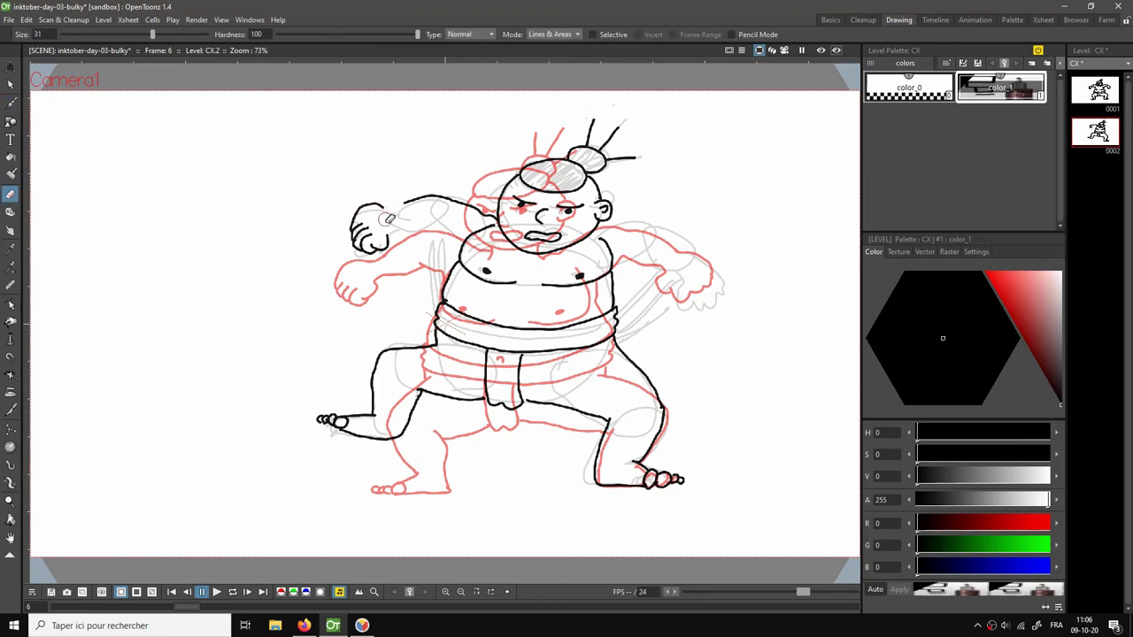
key(b)
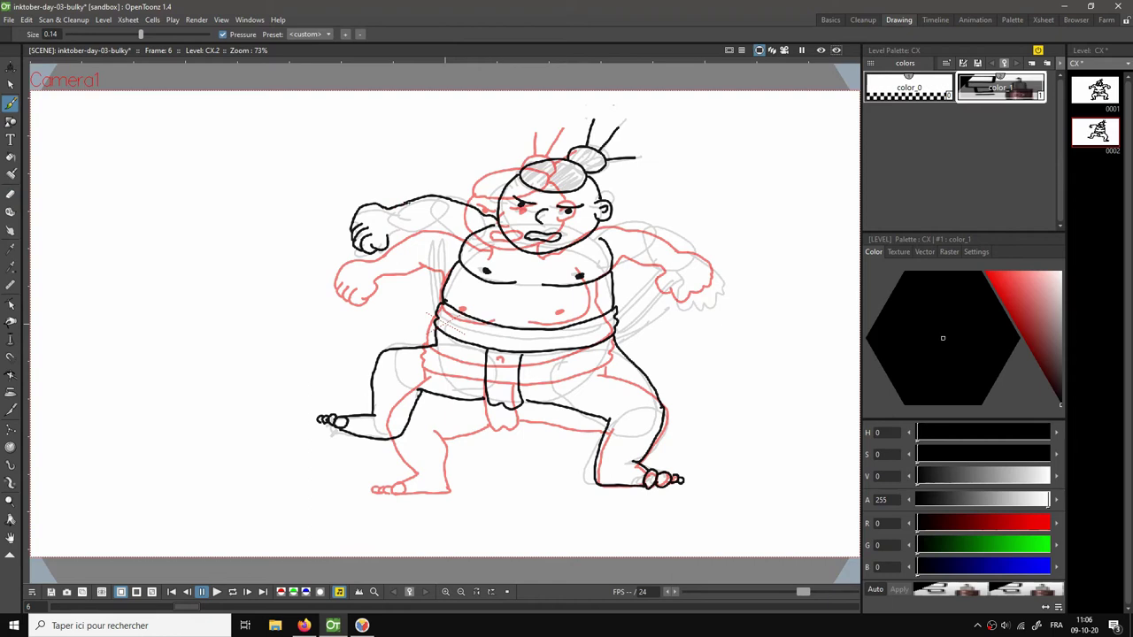
mouse_move(400, 230)
mouse_down()
mouse_move(440, 230)
mouse_move(455, 259)
mouse_up()
mouse_move(674, 274)
mouse_down()
mouse_move(675, 305)
mouse_move(697, 312)
mouse_move(726, 285)
mouse_move(679, 256)
mouse_move(661, 256)
mouse_move(673, 269)
mouse_move(641, 254)
mouse_move(613, 273)
mouse_up()
mouse_move(595, 226)
mouse_down()
mouse_move(649, 229)
mouse_move(697, 262)
mouse_up()
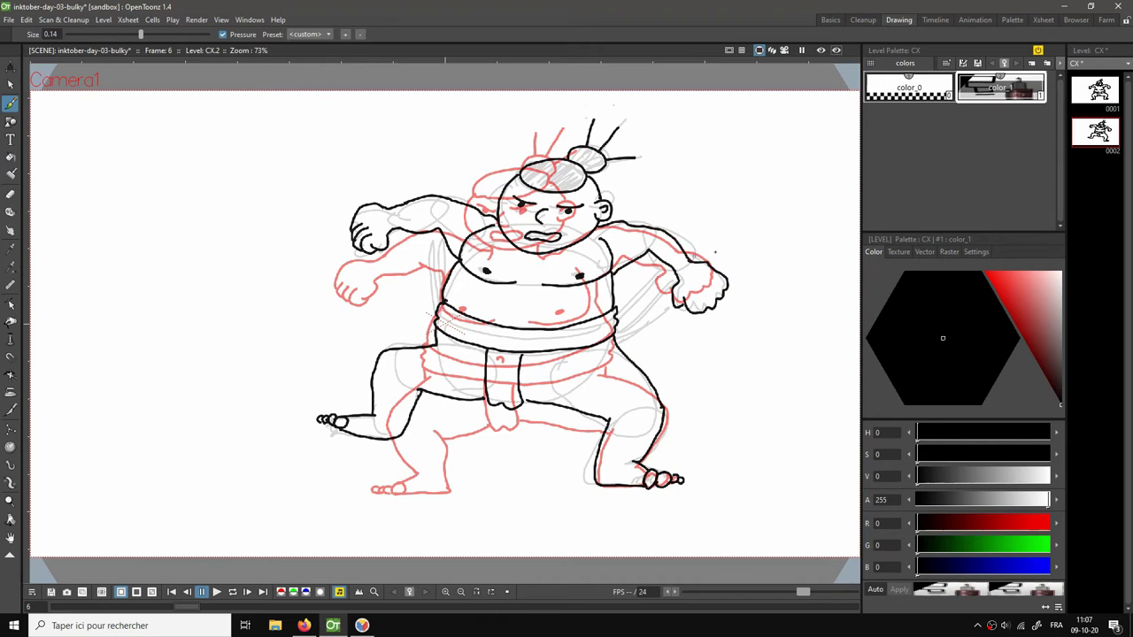
Back in the Basics workspace, extend drawing 2 in Col2 through frame 11 and turn off the onion skin.
key(p)
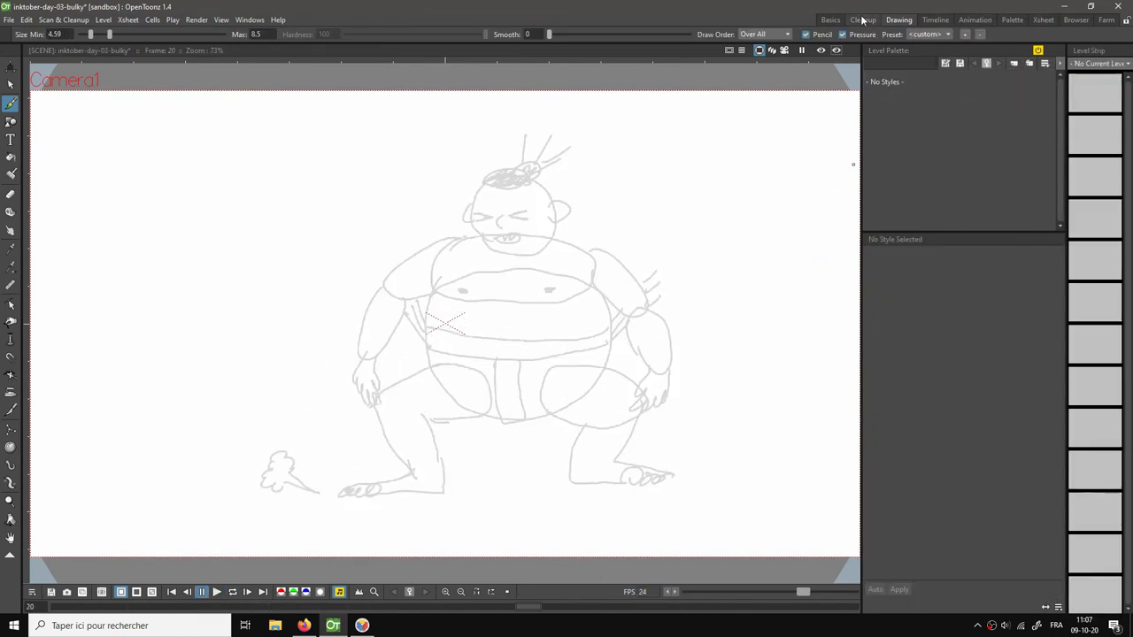
click(830, 19)
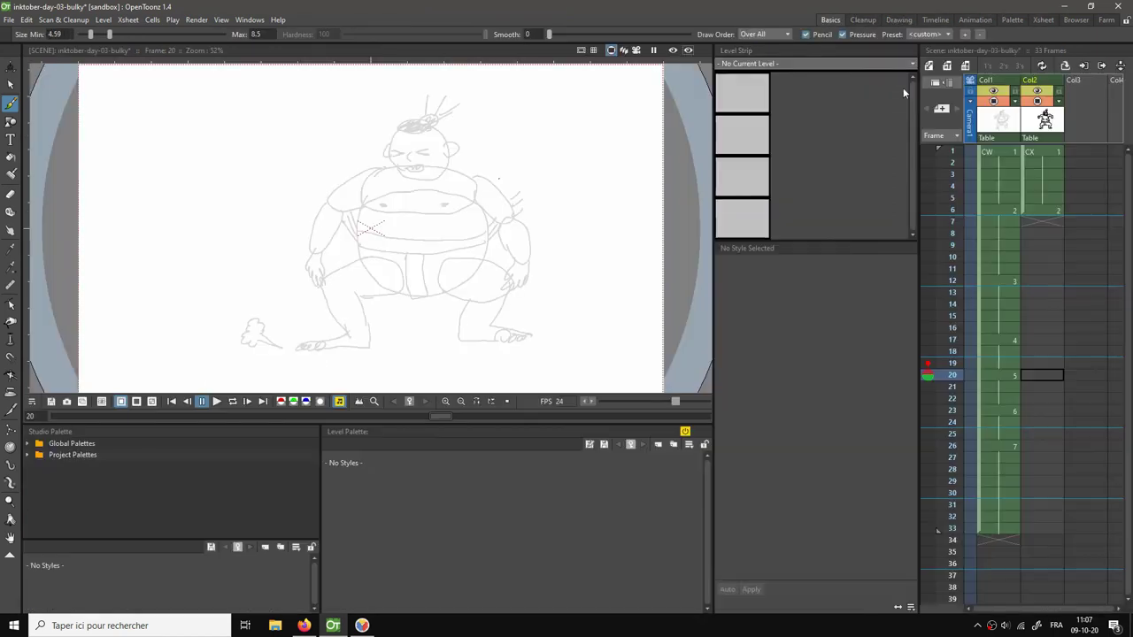
click(1043, 209)
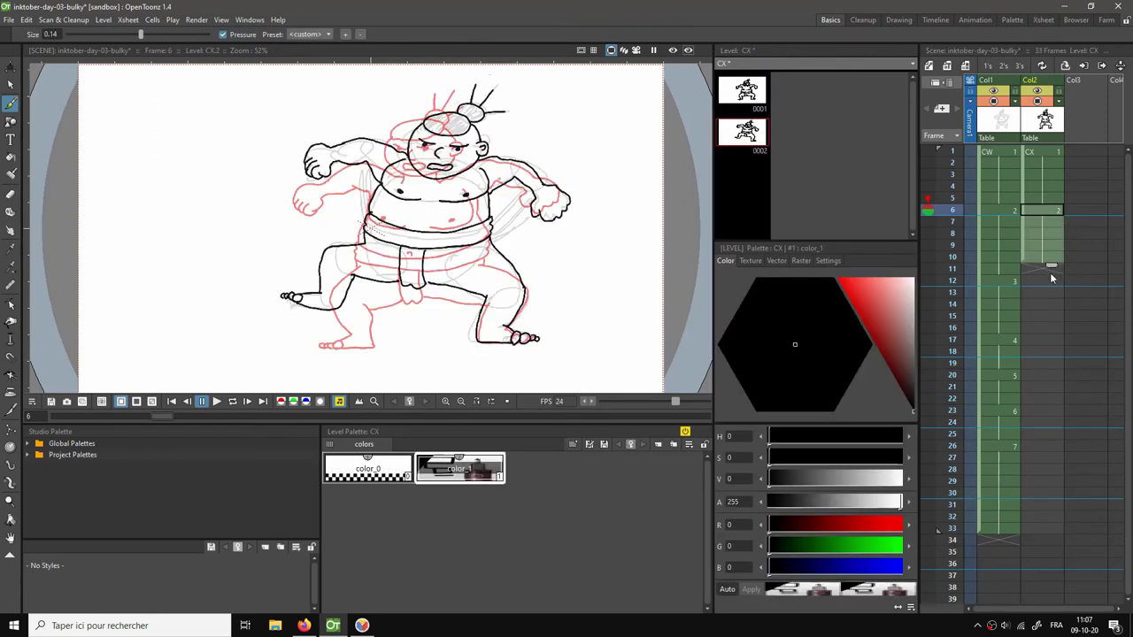
key(l)
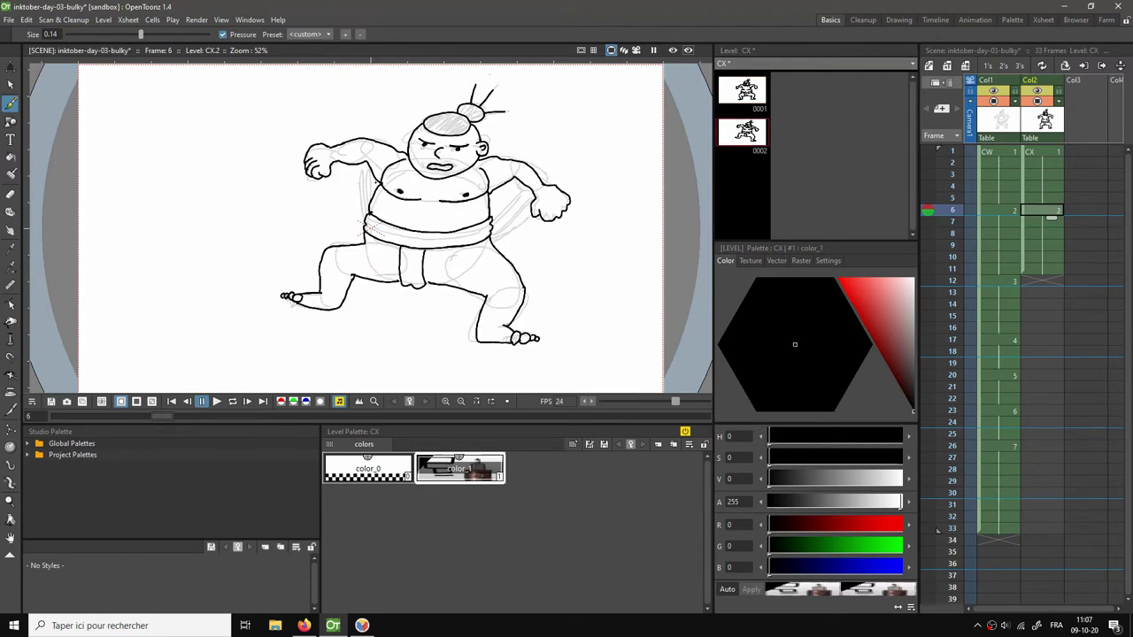
Clean up the armpit above the raised leg by erasing the rough line ends and redrawing the chest, arm and side lines.
key(a)
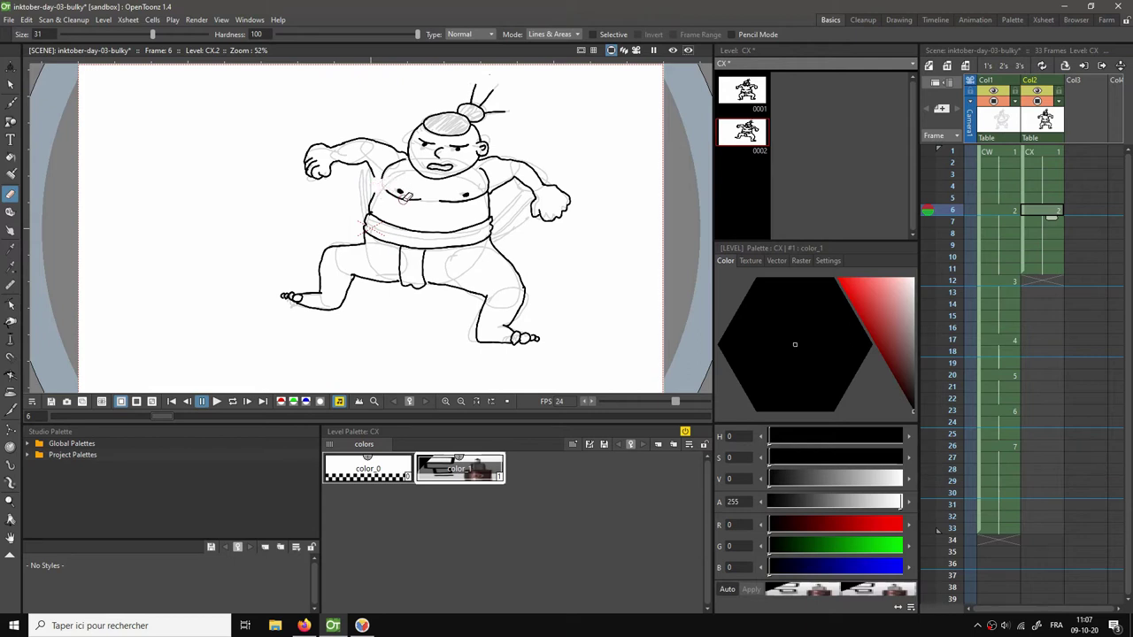
scroll(403, 198, up, 4)
key(b)
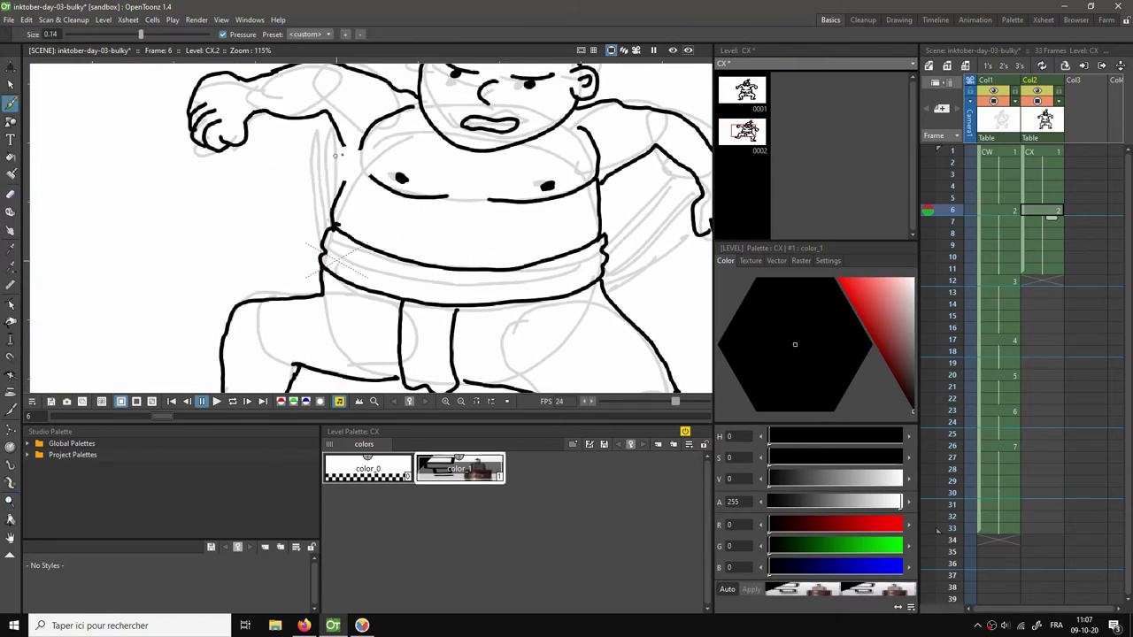
drag(359, 153, 363, 167)
key(e)
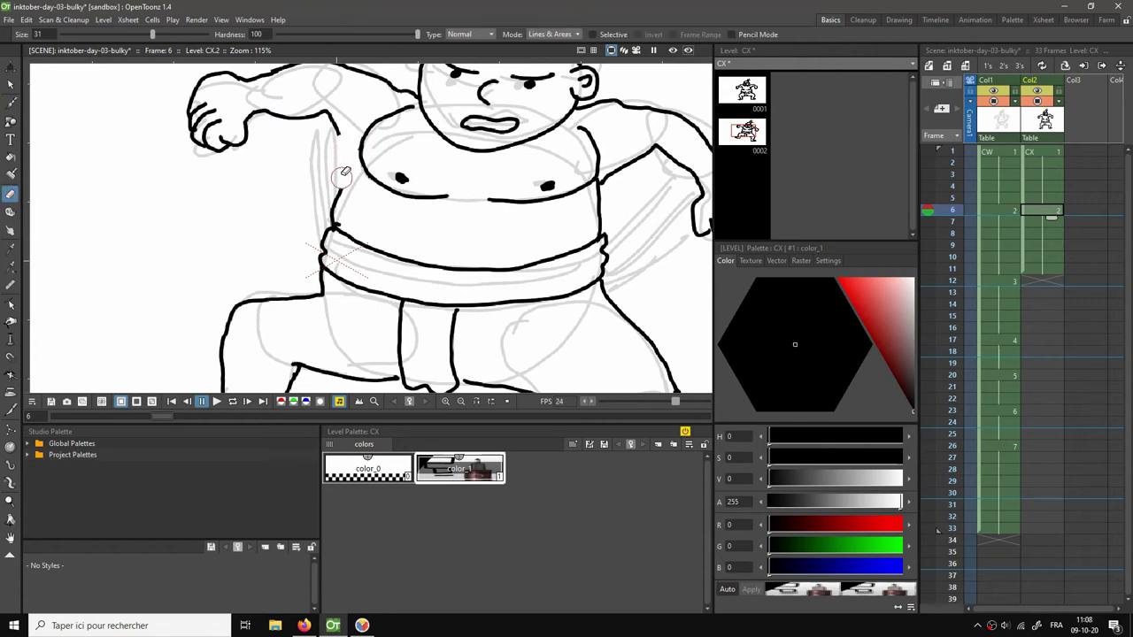
key(b)
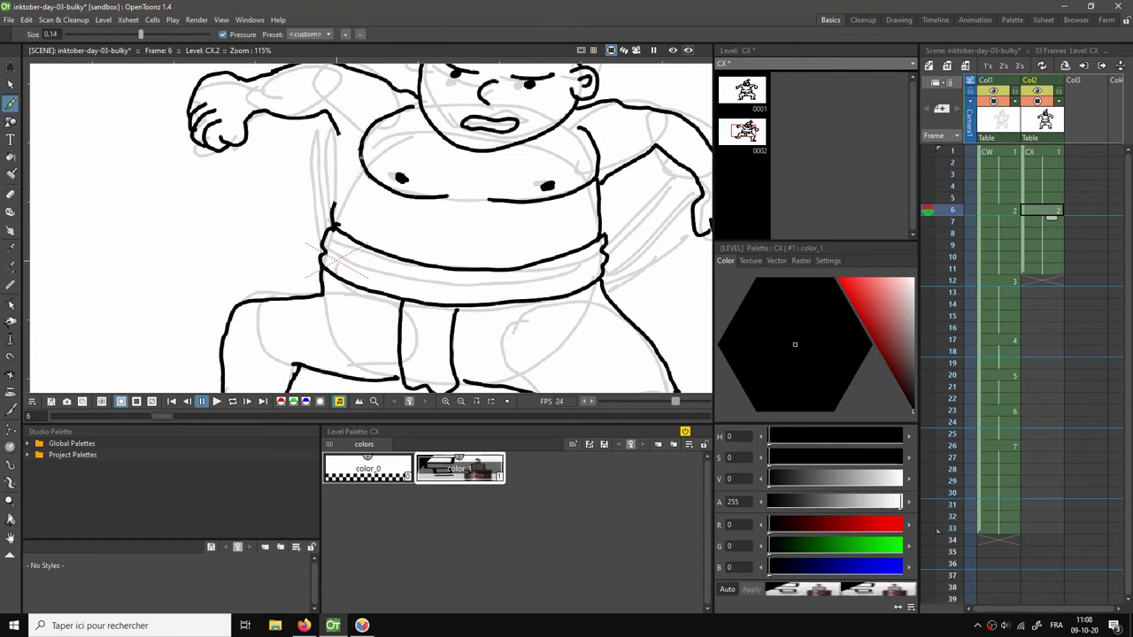
mouse_move(337, 133)
mouse_down()
mouse_move(363, 164)
mouse_move(334, 204)
mouse_up()
key(a)
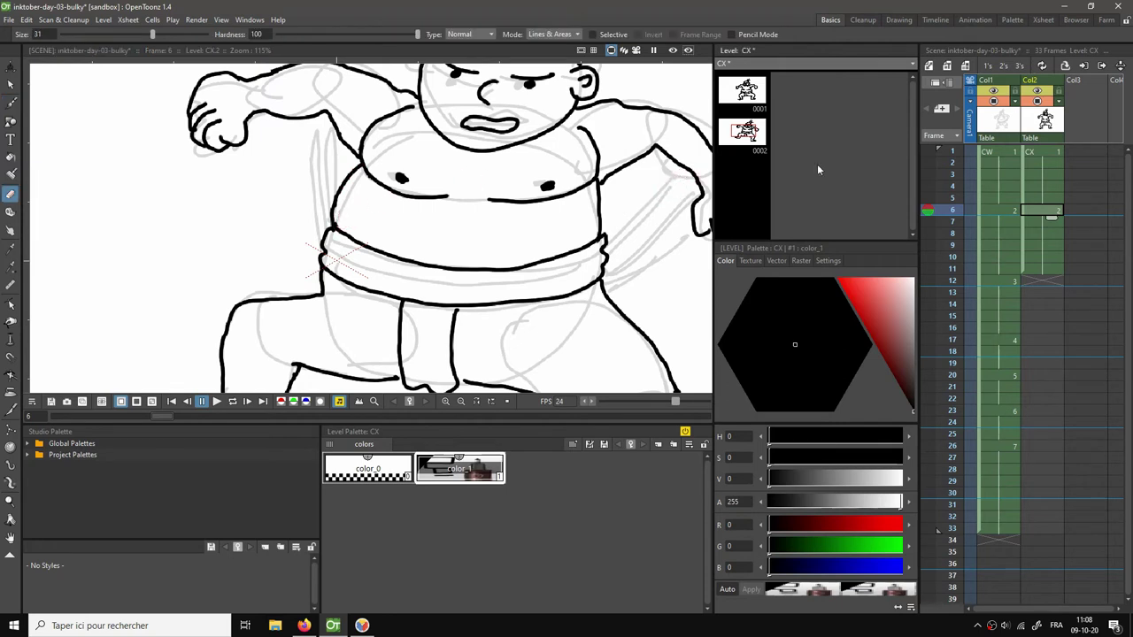
drag(614, 182, 448, 198)
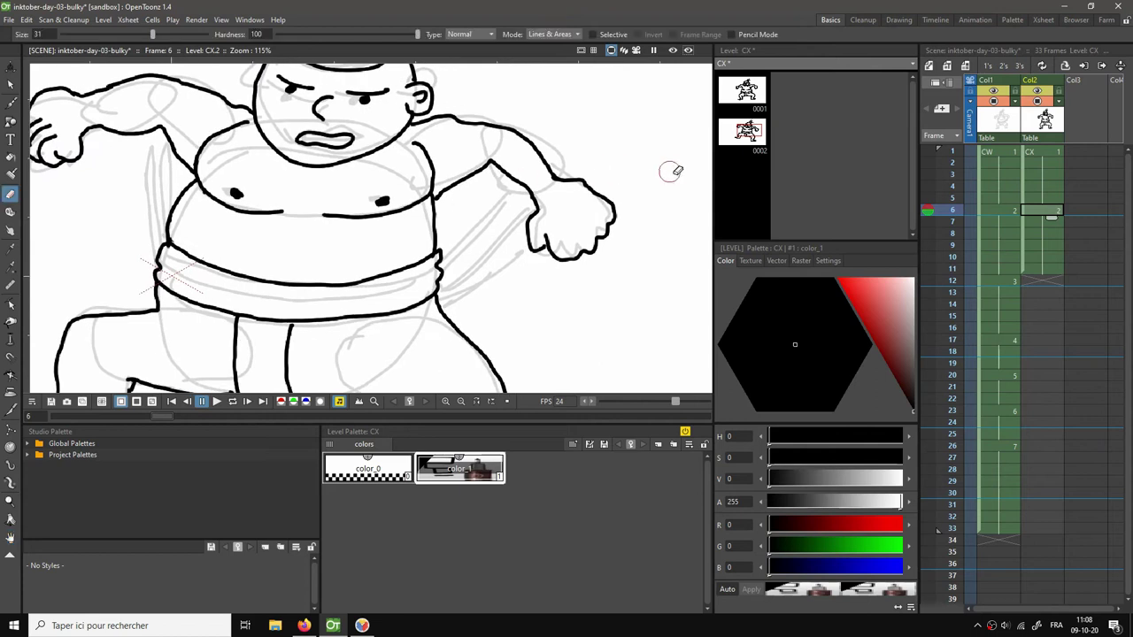
Compare drawings 1 and 2 by flipping between frames 5 and 6 in Col2.
key(Up)
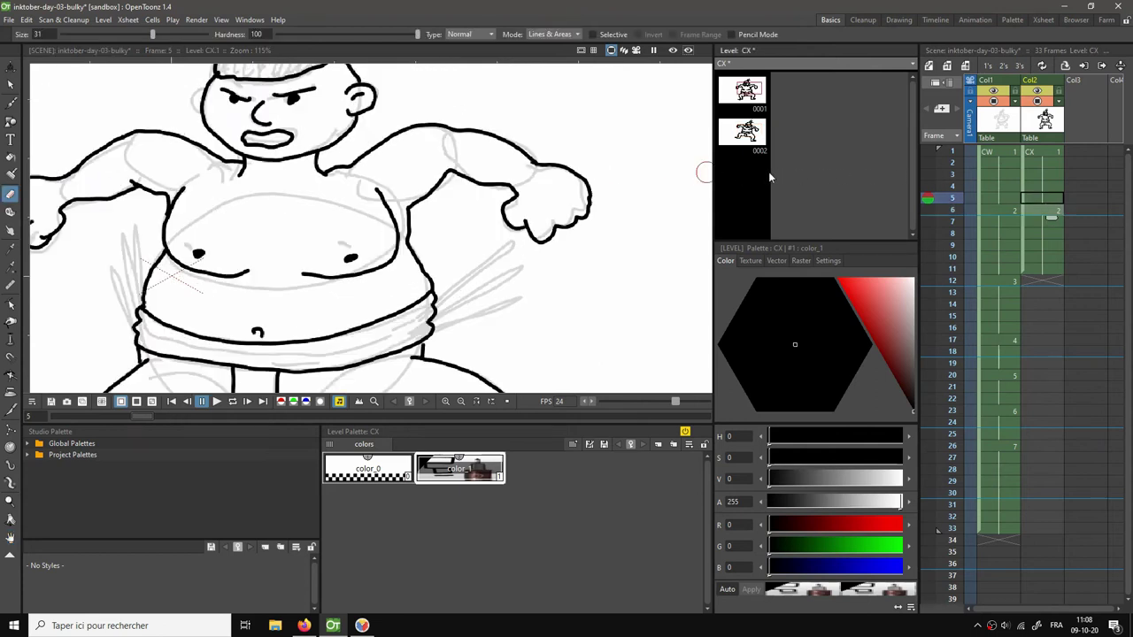
key(Down)
key(Up)
key(Down)
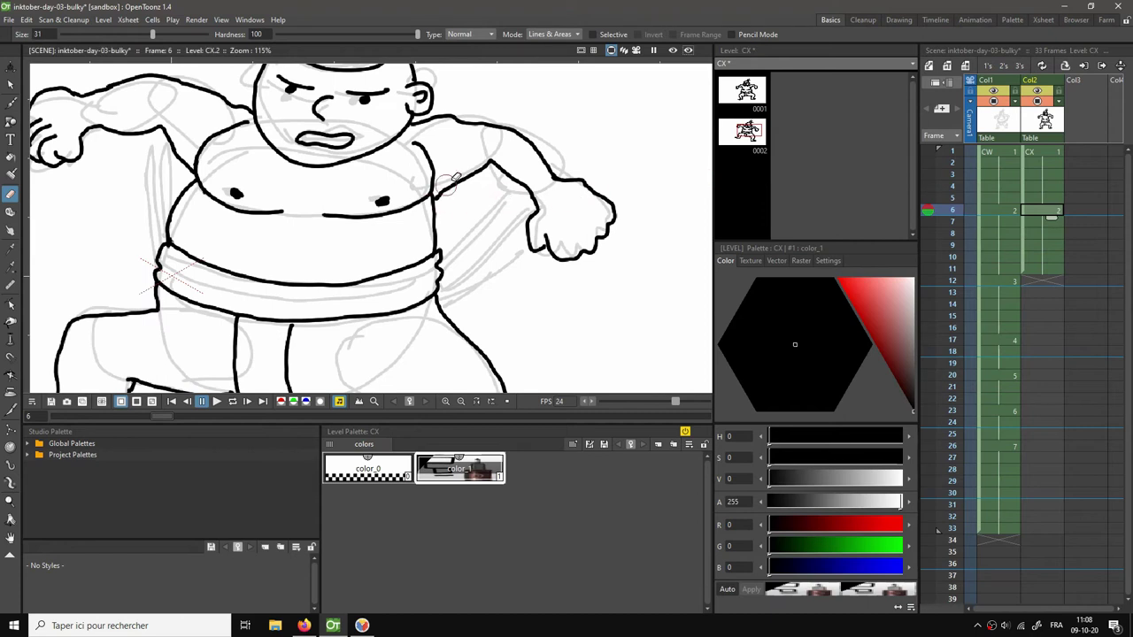
key(Down)
key(Up)
key(Up)
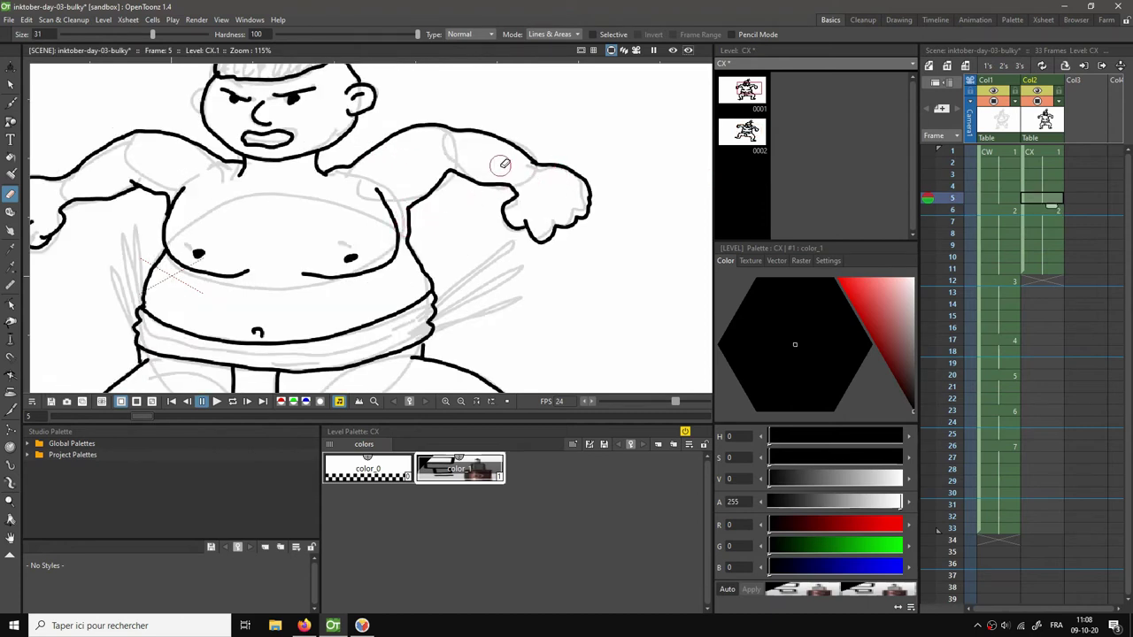
Create drawing 3 in Col2 at frame 12 and open the Drawing workspace with frame 11 shown as onion skin.
click(1040, 269)
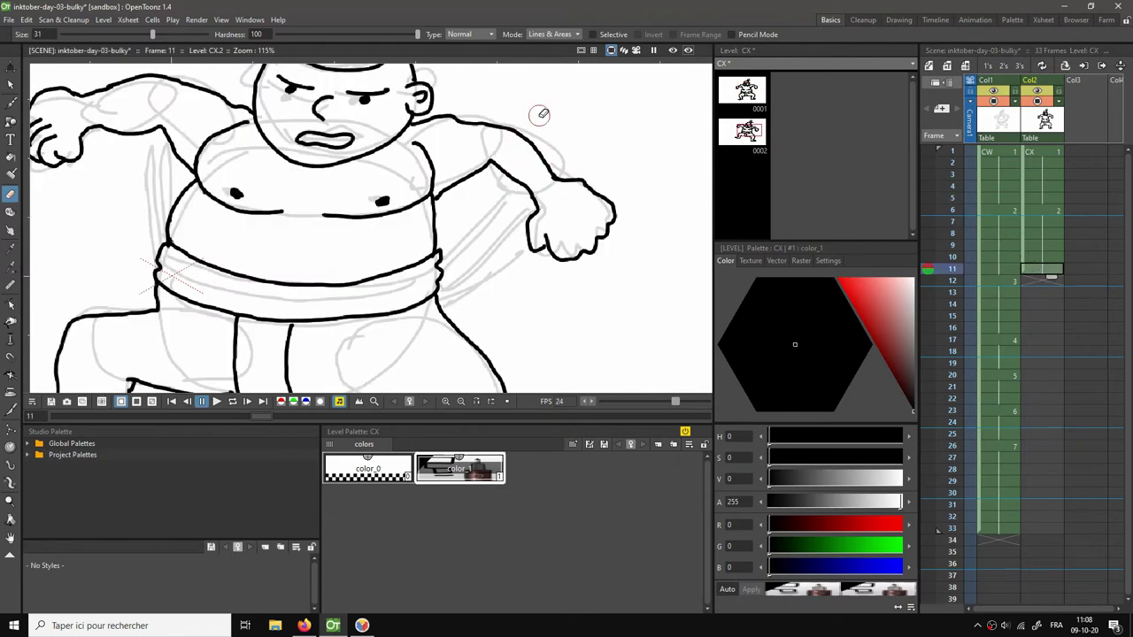
click(1029, 281)
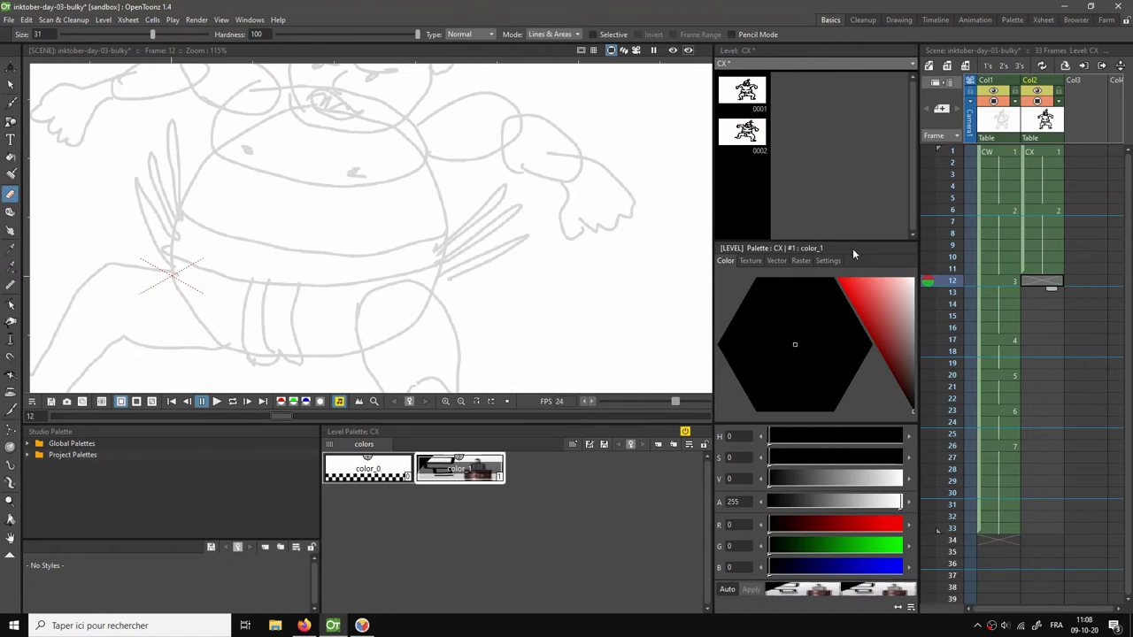
key(alt+d)
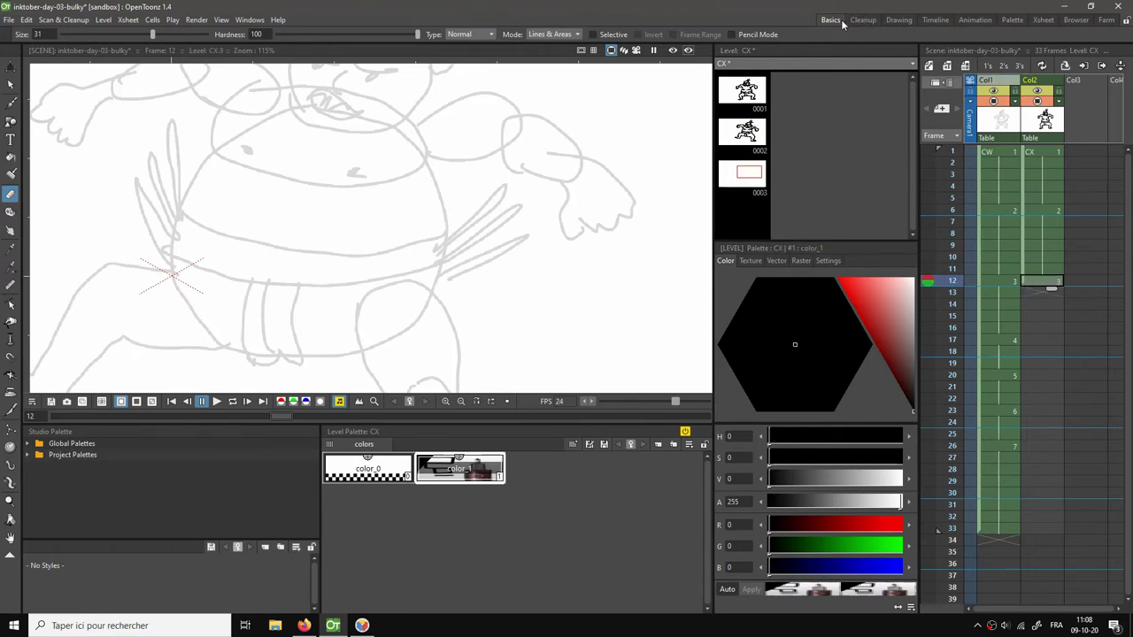
click(899, 19)
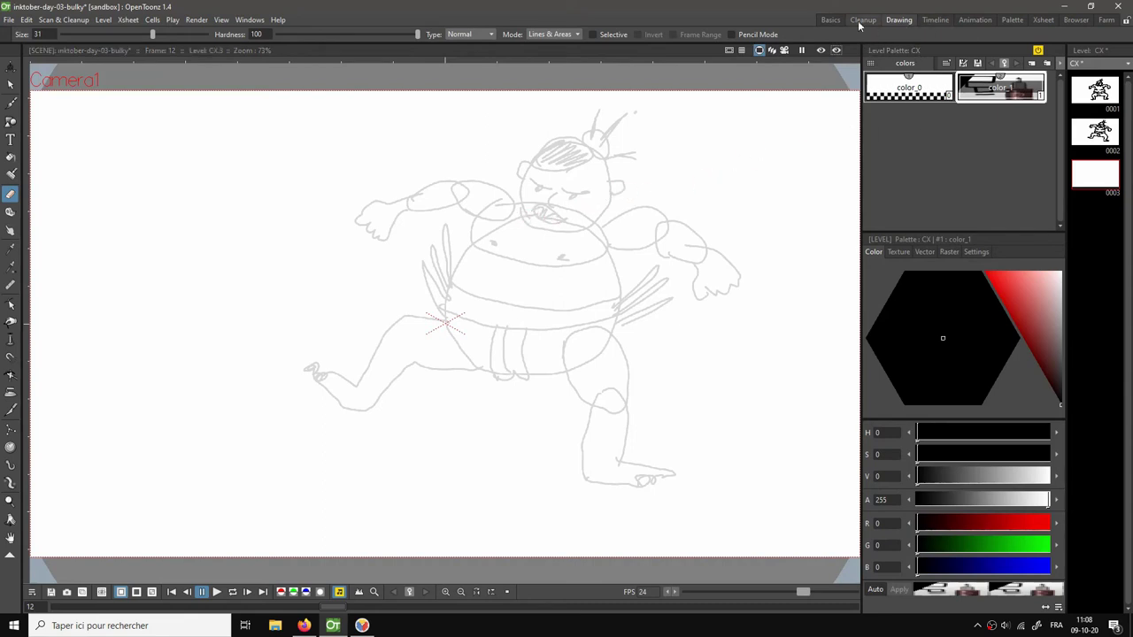
click(830, 20)
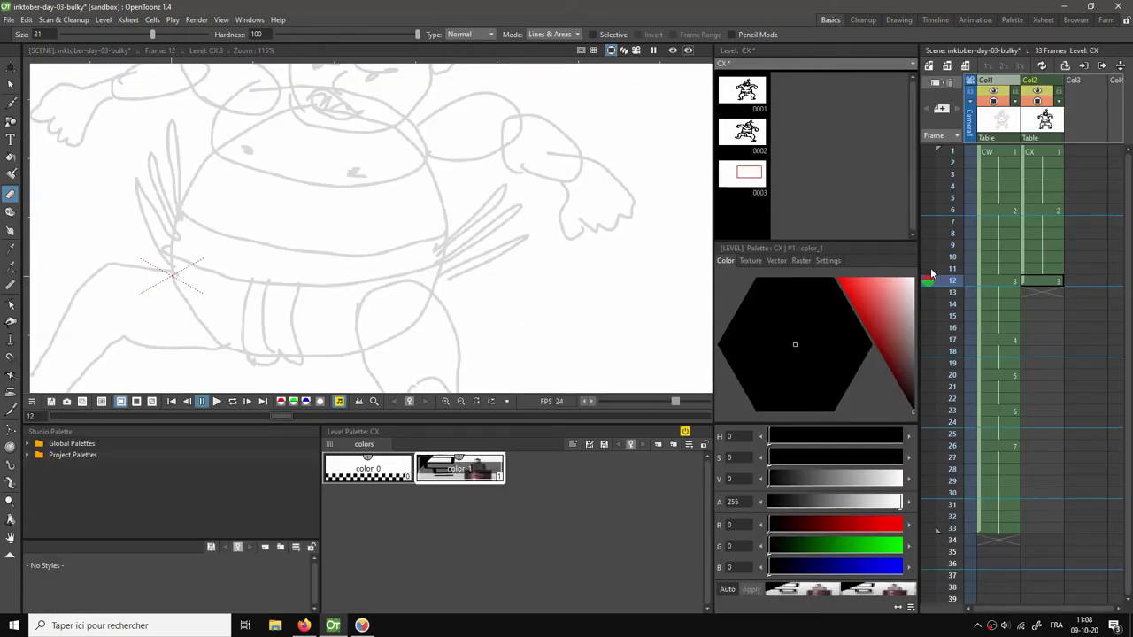
click(898, 20)
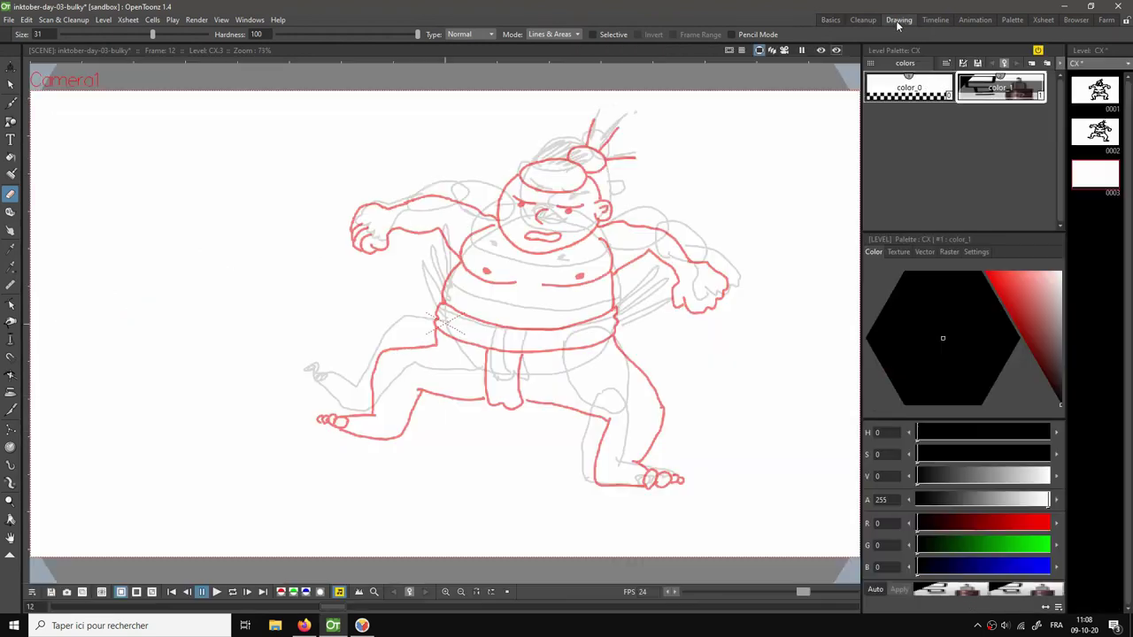
Ink the nose, eyes, eyebrows, round face outline and ear of drawing 3, redrawing the face curve until it fits the sketch.
key(b)
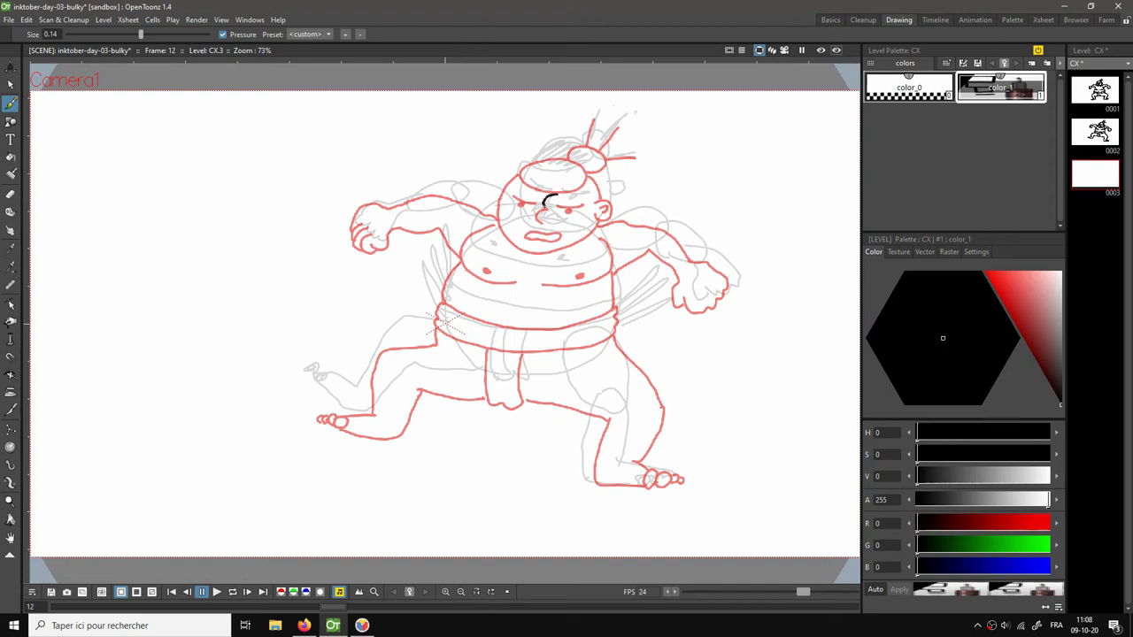
mouse_move(531, 176)
mouse_down()
mouse_move(544, 189)
mouse_move(592, 192)
mouse_up()
mouse_move(535, 156)
mouse_down()
mouse_move(517, 178)
mouse_move(517, 214)
mouse_move(568, 231)
mouse_up()
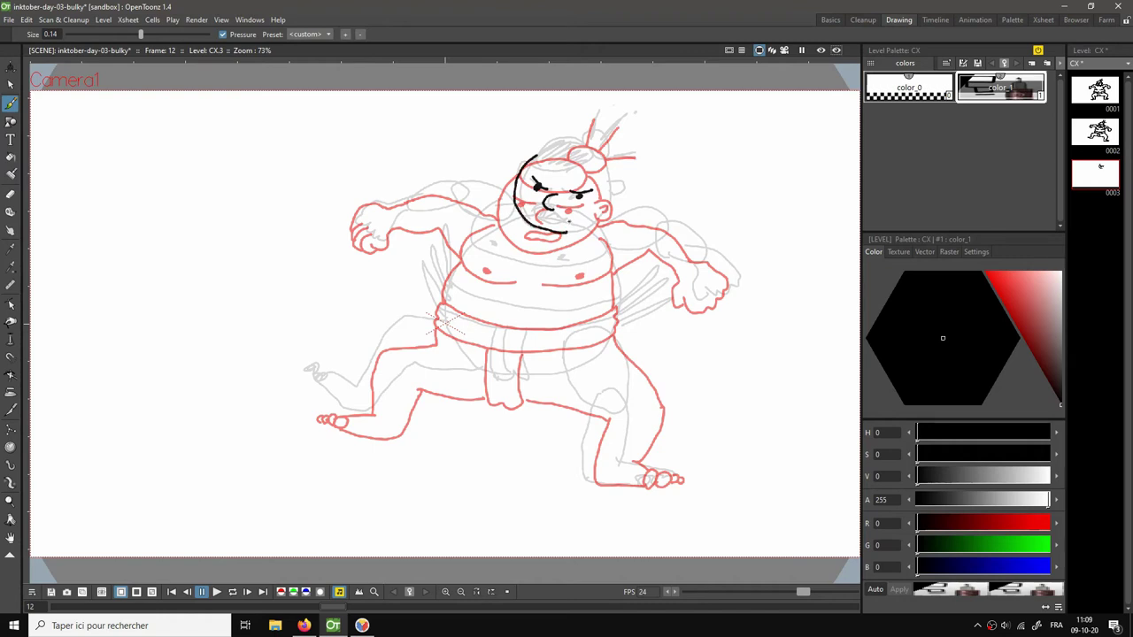
key(ctrl+z)
mouse_move(538, 153)
mouse_down()
mouse_move(511, 202)
mouse_move(520, 232)
mouse_move(560, 242)
mouse_move(602, 218)
mouse_up()
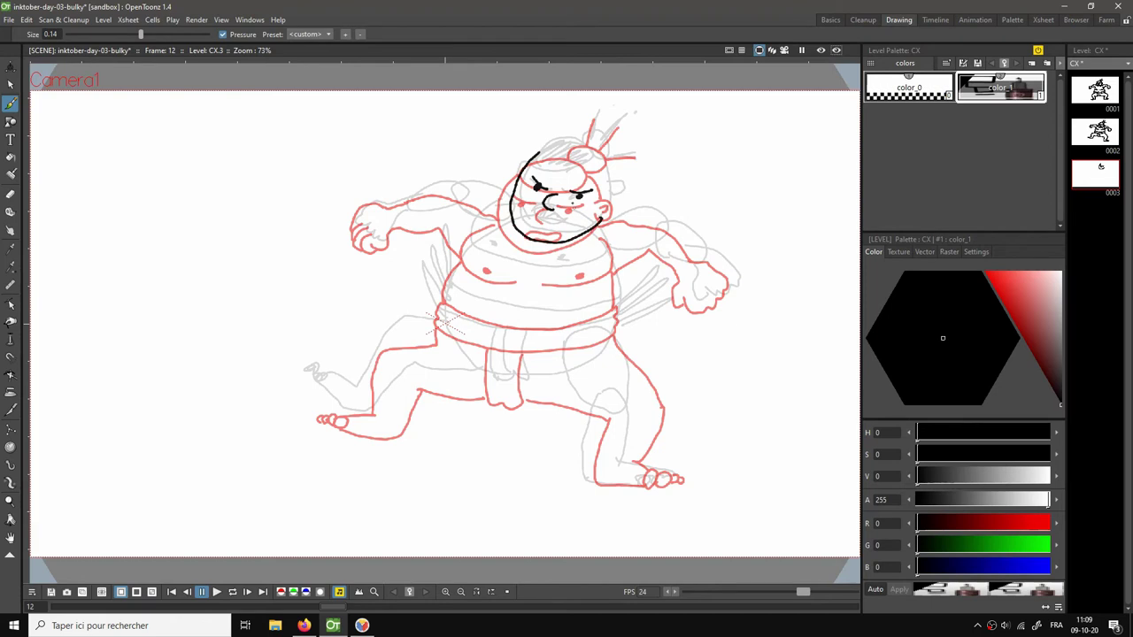
key(ctrl+z)
mouse_move(539, 152)
mouse_down()
mouse_move(514, 204)
mouse_move(533, 236)
mouse_move(595, 227)
mouse_move(626, 188)
mouse_move(611, 198)
mouse_up()
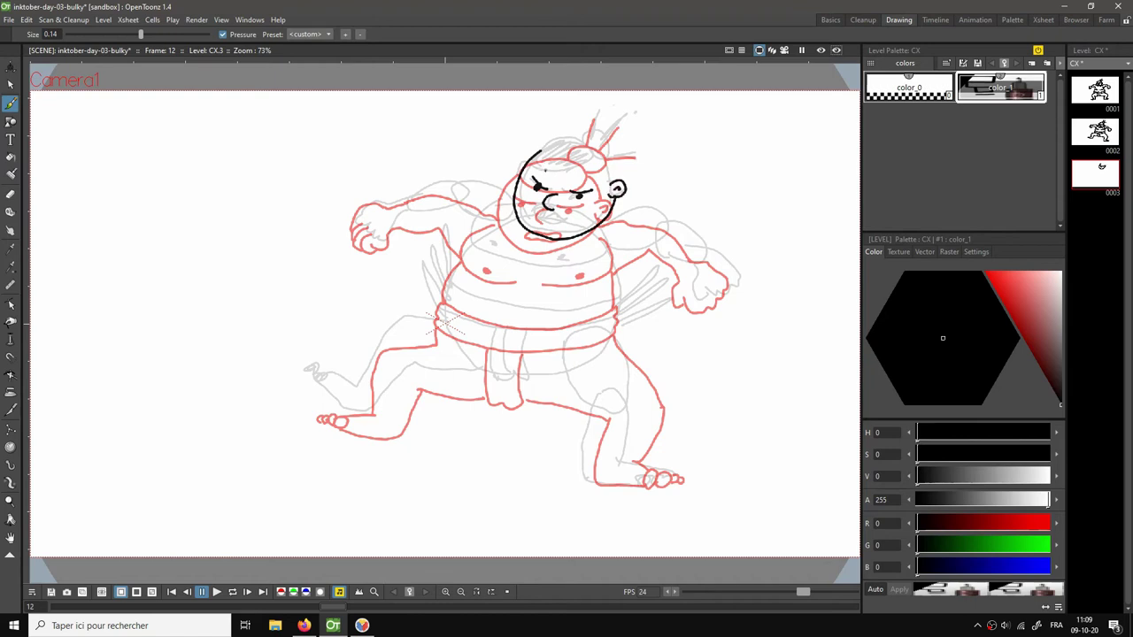
Ink the hairline, the top of the head, the topknot with its sticks, and the open mouth.
mouse_move(543, 171)
mouse_down()
mouse_move(563, 139)
mouse_move(604, 167)
mouse_move(574, 159)
mouse_move(606, 130)
mouse_move(618, 142)
mouse_move(595, 161)
mouse_up()
mouse_move(611, 134)
mouse_down()
mouse_move(631, 113)
mouse_move(637, 146)
mouse_move(612, 179)
mouse_up()
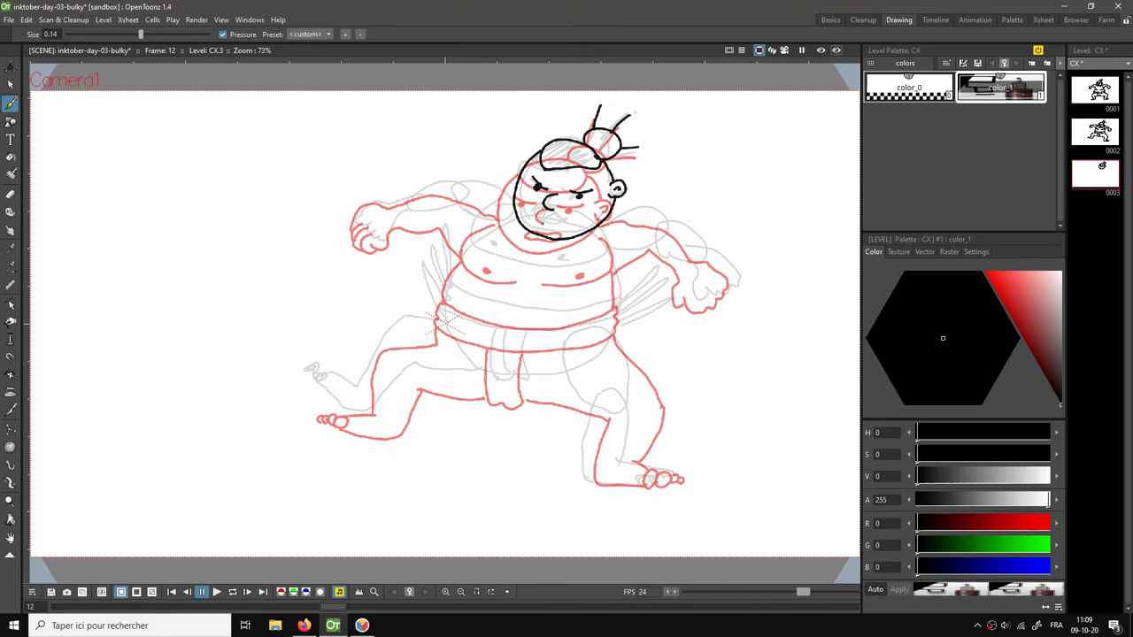
mouse_move(535, 218)
mouse_down()
mouse_move(557, 213)
mouse_move(568, 226)
mouse_move(541, 226)
mouse_up()
Ink the chest curves, both nipples, the belt with its bulging ends, and the side of the belly nearest the raised leg.
mouse_move(504, 205)
mouse_down()
mouse_move(477, 221)
mouse_move(475, 250)
mouse_move(559, 266)
mouse_move(548, 264)
mouse_move(592, 262)
mouse_move(607, 233)
mouse_up()
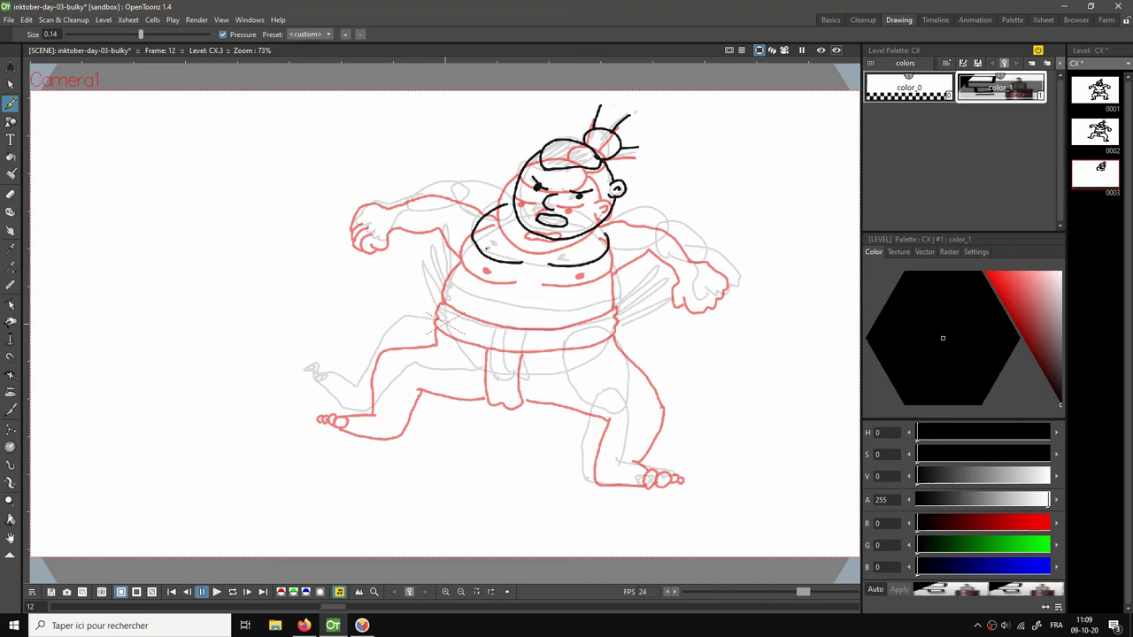
click(494, 250)
click(493, 248)
click(566, 259)
click(577, 257)
mouse_move(446, 278)
mouse_down()
mouse_move(549, 309)
mouse_move(620, 292)
mouse_up()
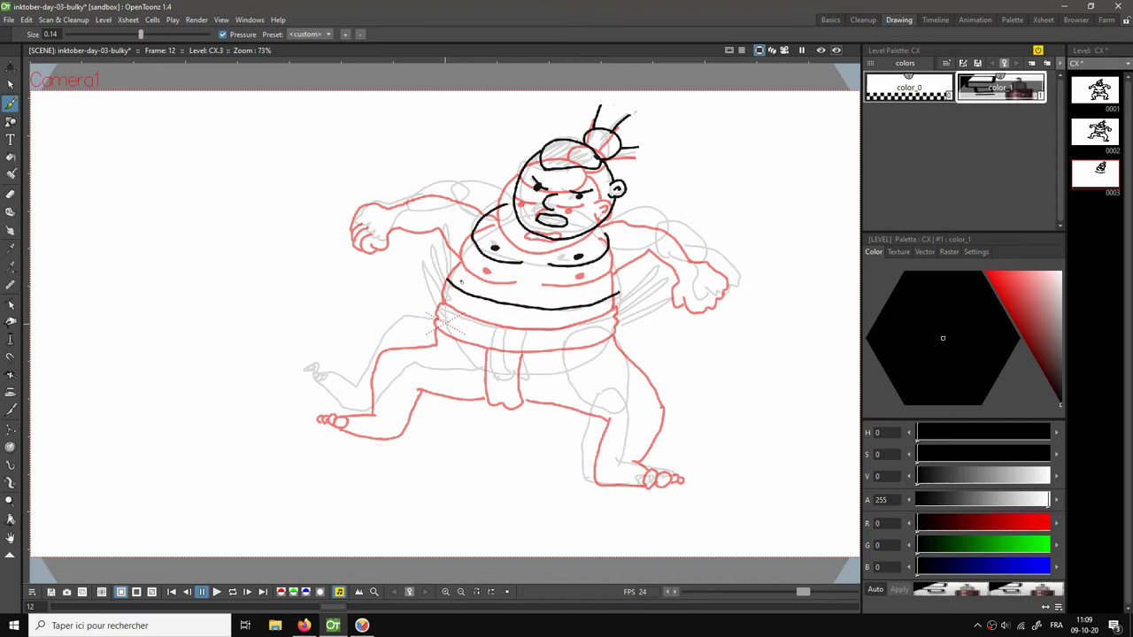
mouse_move(449, 278)
mouse_down()
mouse_move(439, 306)
mouse_move(518, 329)
mouse_move(566, 331)
mouse_move(615, 313)
mouse_move(619, 292)
mouse_up()
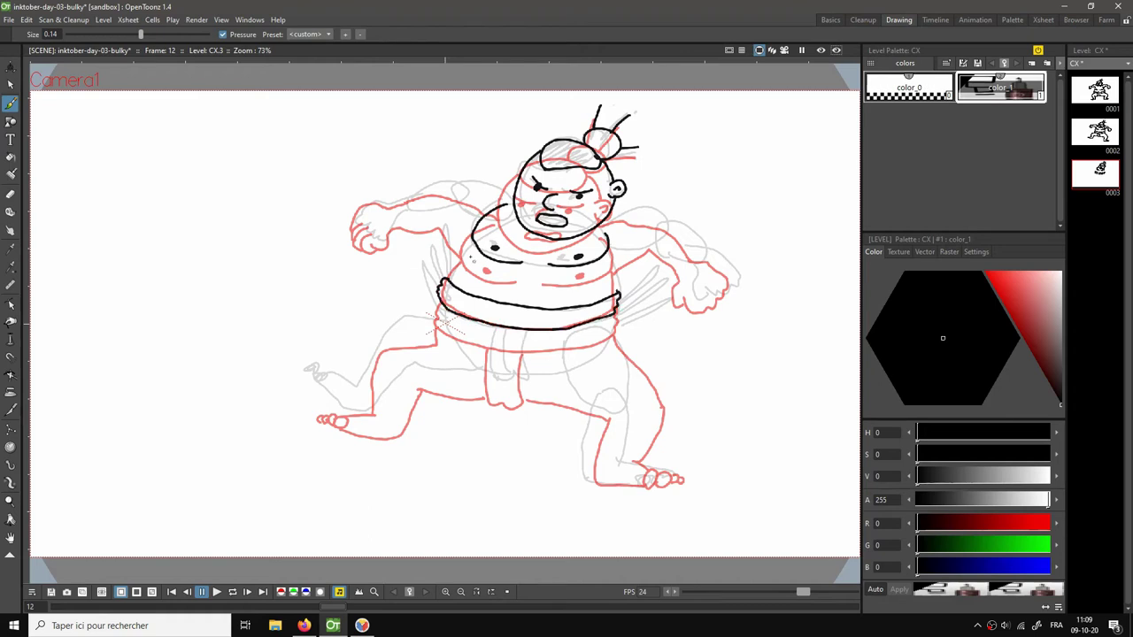
drag(471, 238, 446, 276)
Ink the raised foot's toes, sole and back of the calf, and undo the first shin and thigh line.
mouse_move(339, 380)
mouse_down()
mouse_move(347, 368)
mouse_move(340, 381)
mouse_move(313, 372)
mouse_move(383, 413)
mouse_move(417, 361)
mouse_up()
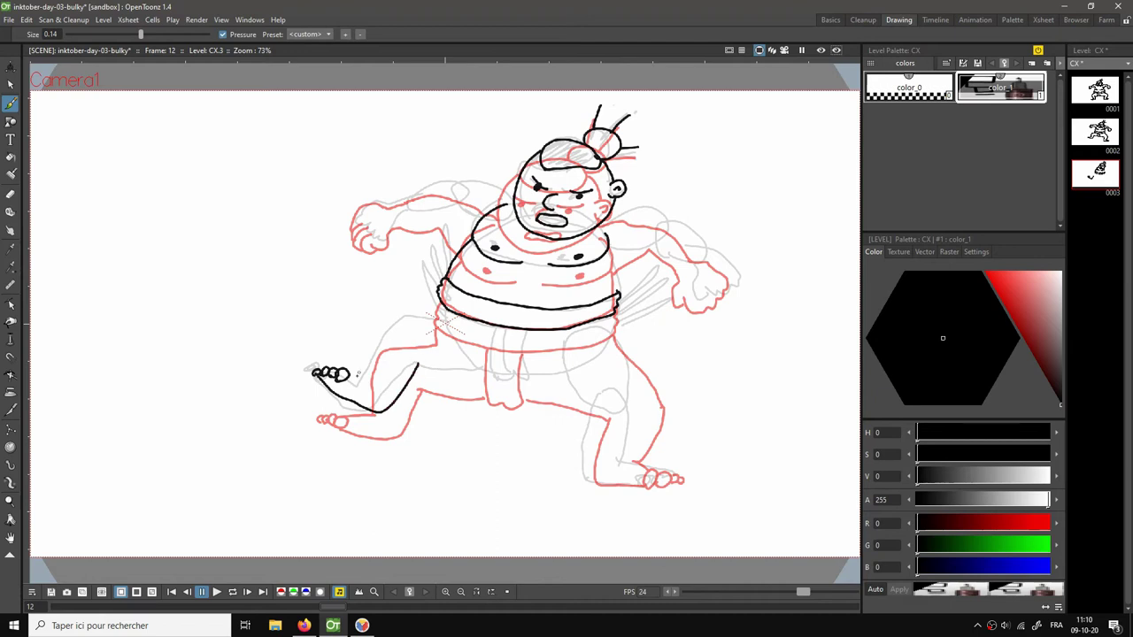
mouse_move(348, 375)
mouse_down()
mouse_move(379, 386)
mouse_move(396, 319)
mouse_move(447, 311)
mouse_up()
key(a)
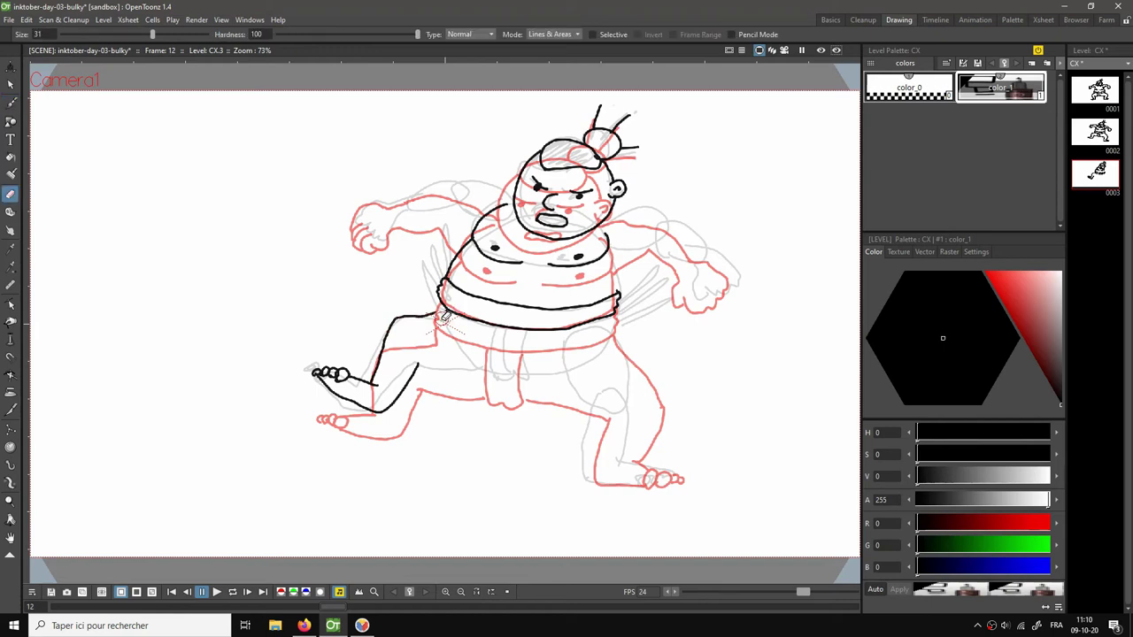
key(ctrl+z)
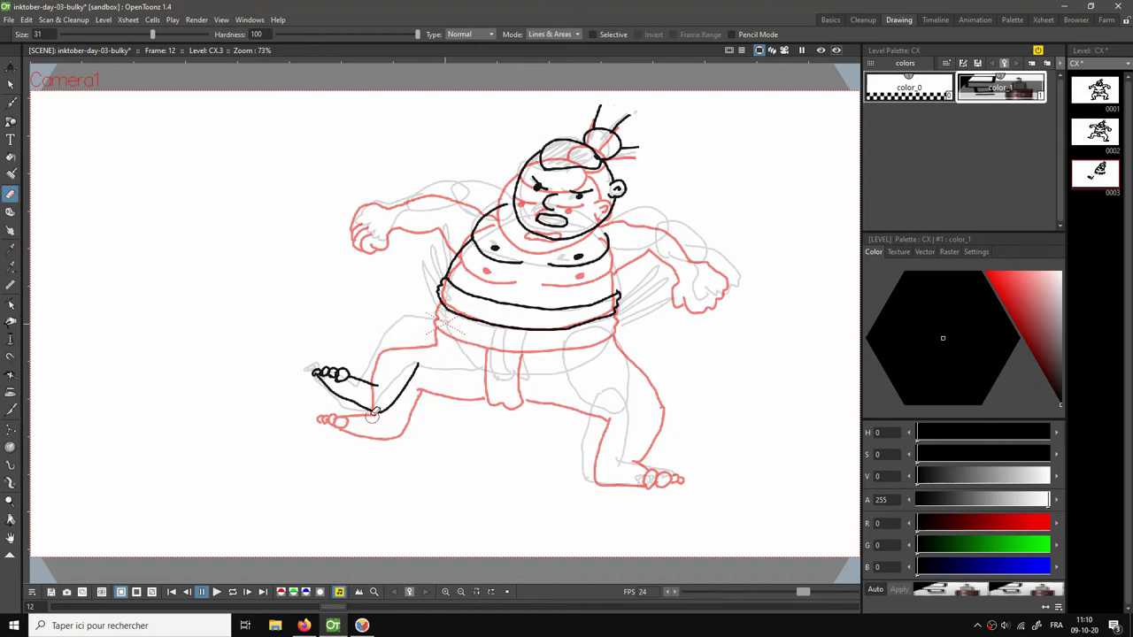
Ink the hanging loincloth flap, the underside of the raised thigh, and the line from the belt over the knee to the foot.
key(b)
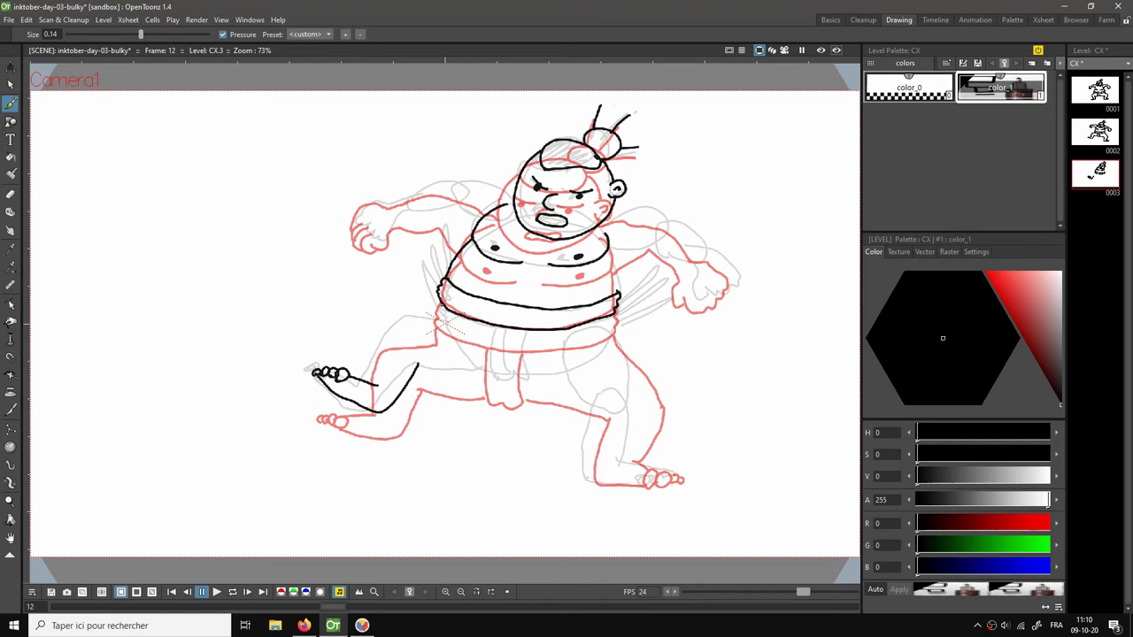
mouse_move(441, 305)
mouse_down()
mouse_move(391, 315)
mouse_move(377, 335)
mouse_move(375, 384)
mouse_up()
key(ctrl+z)
mouse_move(492, 324)
mouse_down()
mouse_move(493, 376)
mouse_move(525, 372)
mouse_move(528, 331)
mouse_up()
drag(422, 362, 492, 374)
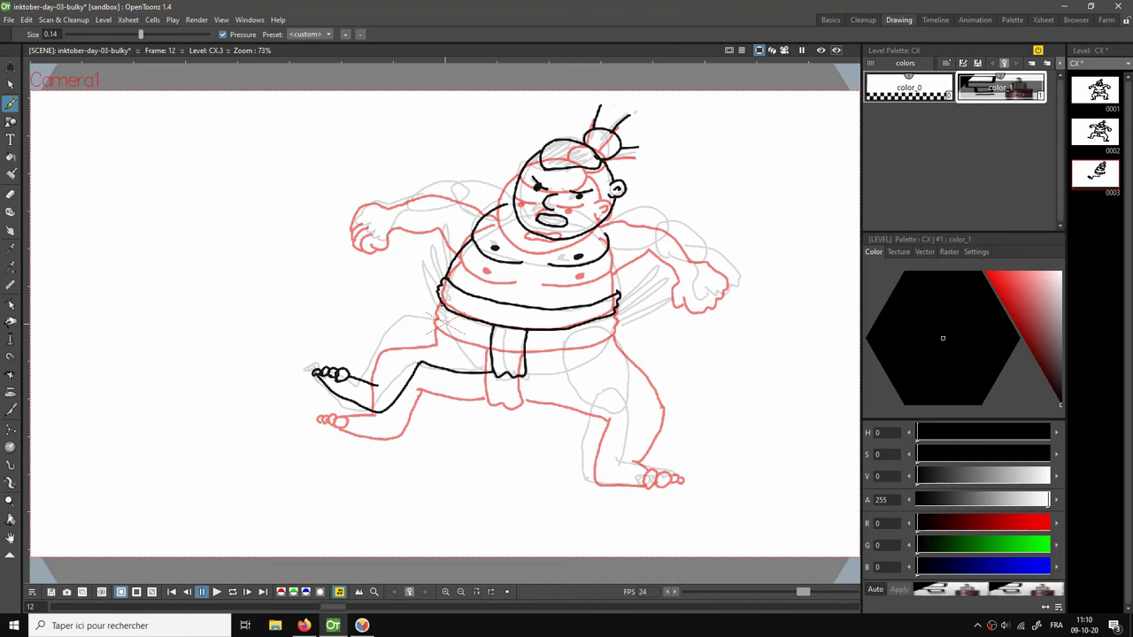
mouse_move(440, 303)
mouse_down()
mouse_move(437, 319)
mouse_move(390, 316)
mouse_move(379, 326)
mouse_move(372, 386)
mouse_up()
Ink the supporting leg with its toes and outer and inner thigh lines, redrawing the lower leg line to meet the knee.
mouse_move(605, 406)
mouse_down()
mouse_move(593, 480)
mouse_move(658, 475)
mouse_move(644, 486)
mouse_move(667, 470)
mouse_move(662, 484)
mouse_move(682, 484)
mouse_up()
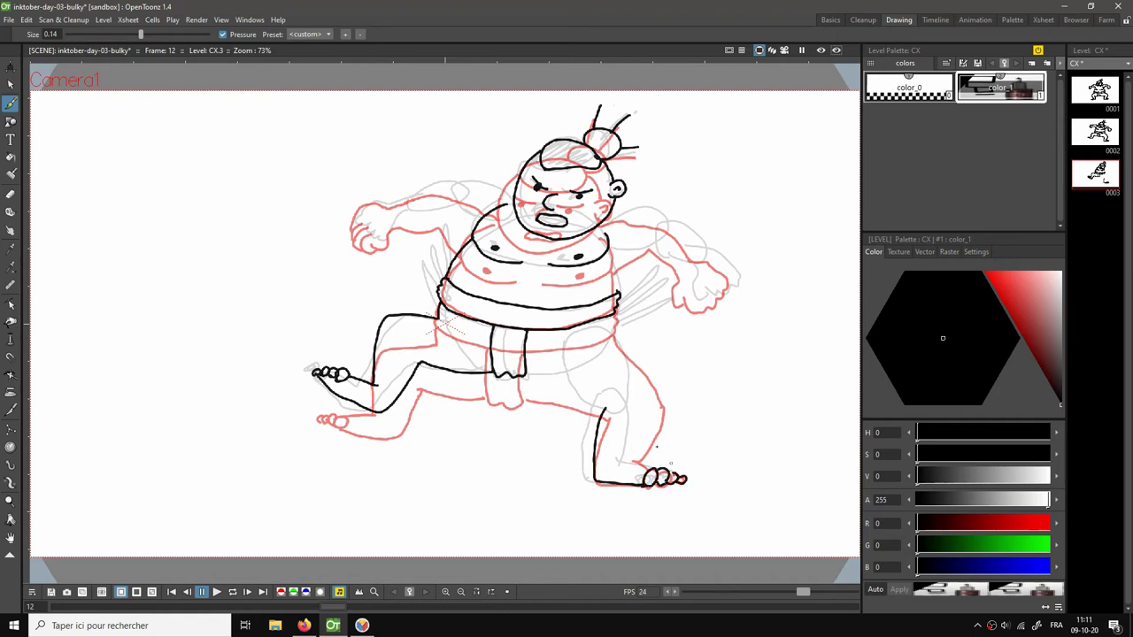
mouse_move(633, 455)
mouse_down()
mouse_move(653, 465)
mouse_move(664, 412)
mouse_move(609, 317)
mouse_up()
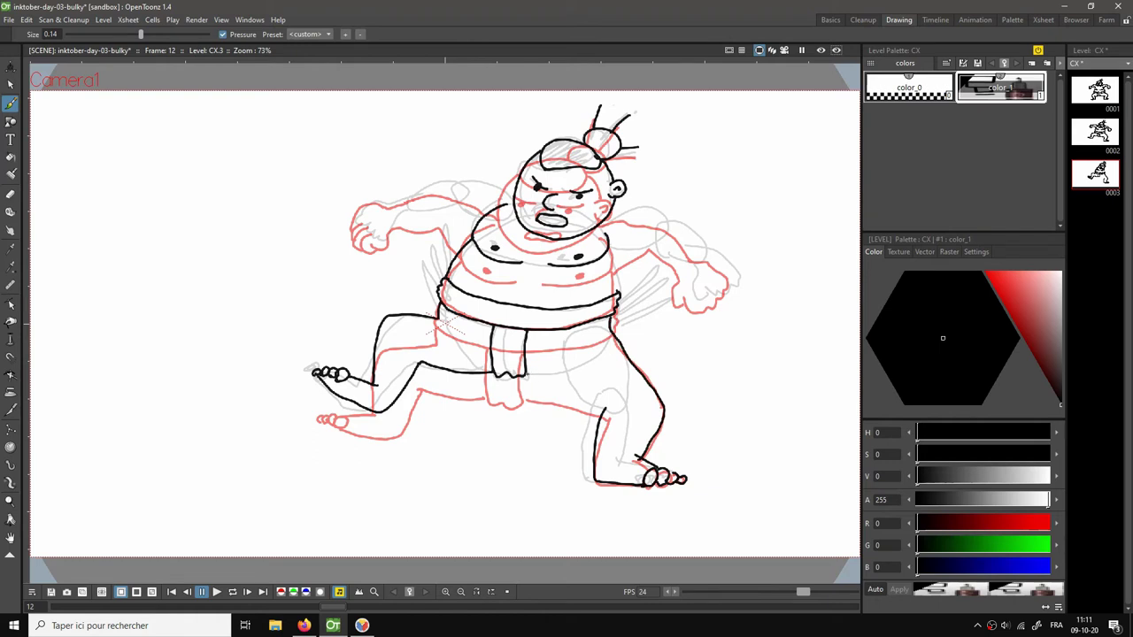
mouse_move(526, 375)
mouse_down()
mouse_move(604, 410)
mouse_move(600, 435)
mouse_move(608, 409)
mouse_move(592, 482)
mouse_up()
key(e)
key(b)
mouse_move(600, 483)
mouse_down()
mouse_move(612, 415)
mouse_move(569, 384)
mouse_move(599, 412)
mouse_move(630, 414)
mouse_up()
key(e)
key(b)
mouse_move(558, 374)
mouse_down()
mouse_move(600, 412)
mouse_move(624, 414)
mouse_up()
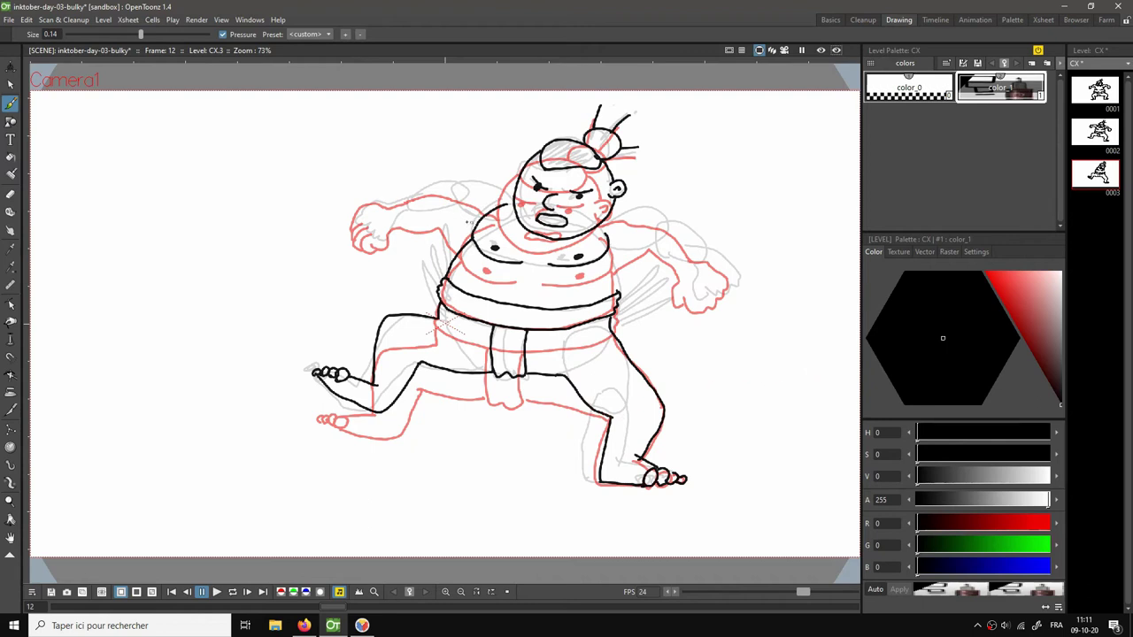
Ink both outstretched arms with their fists and the remaining side of the belly.
mouse_move(406, 205)
mouse_down()
mouse_move(377, 220)
mouse_move(409, 206)
mouse_move(357, 206)
mouse_move(357, 217)
mouse_move(384, 188)
mouse_move(441, 177)
mouse_move(515, 196)
mouse_up()
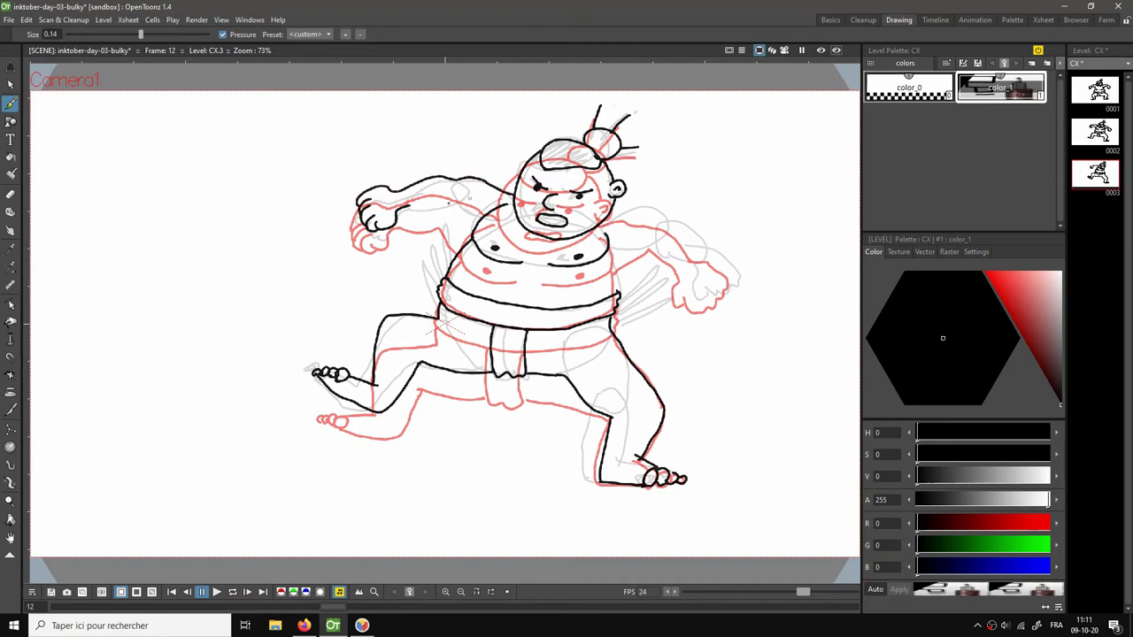
drag(411, 205, 471, 227)
drag(611, 248, 620, 292)
mouse_move(611, 252)
mouse_down()
mouse_move(662, 241)
mouse_move(671, 262)
mouse_move(695, 266)
mouse_move(693, 300)
mouse_move(727, 297)
mouse_move(742, 279)
mouse_move(727, 255)
mouse_move(702, 257)
mouse_move(699, 234)
mouse_move(668, 209)
mouse_move(607, 216)
mouse_up()
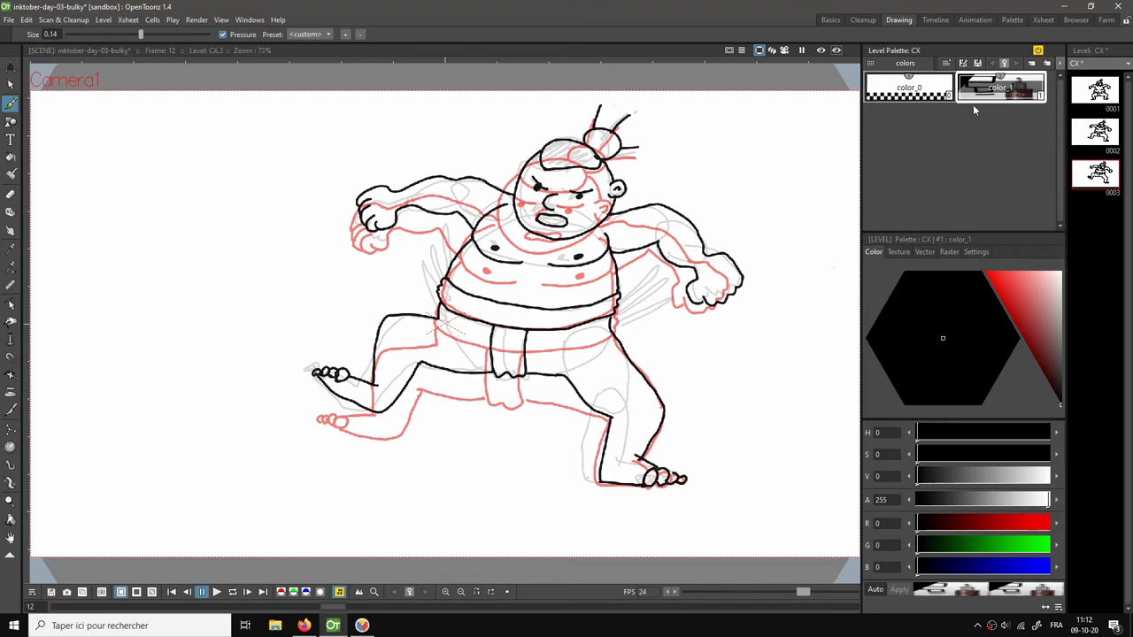
Back in the Basics workspace, reset the view, hide the rough sketch in Col1 and play the animation.
click(831, 20)
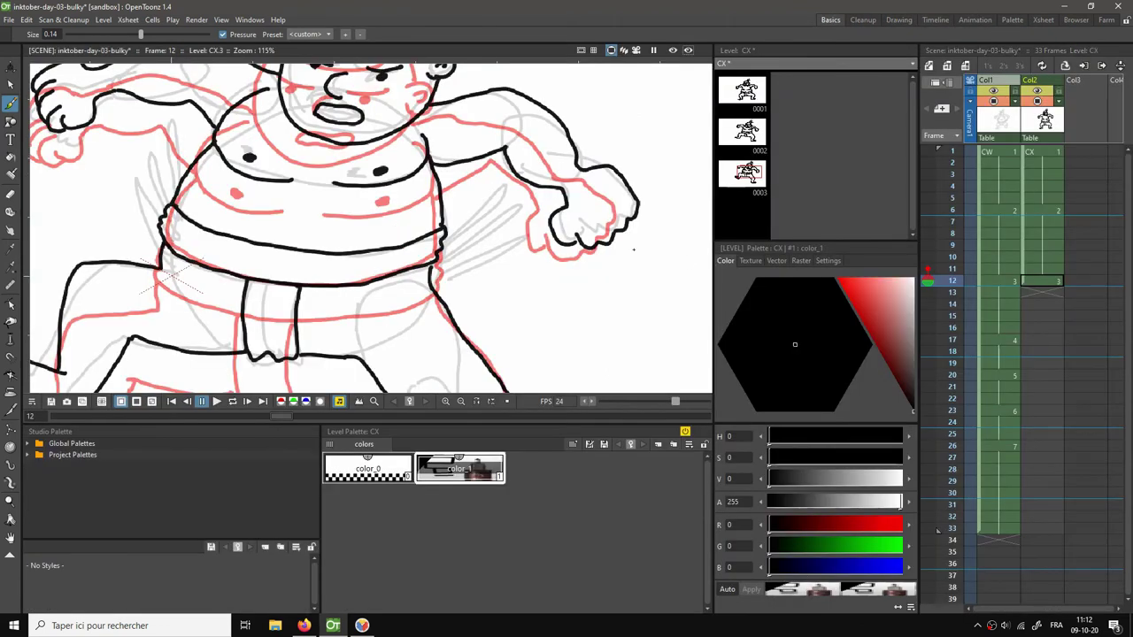
right_click(593, 204)
click(643, 228)
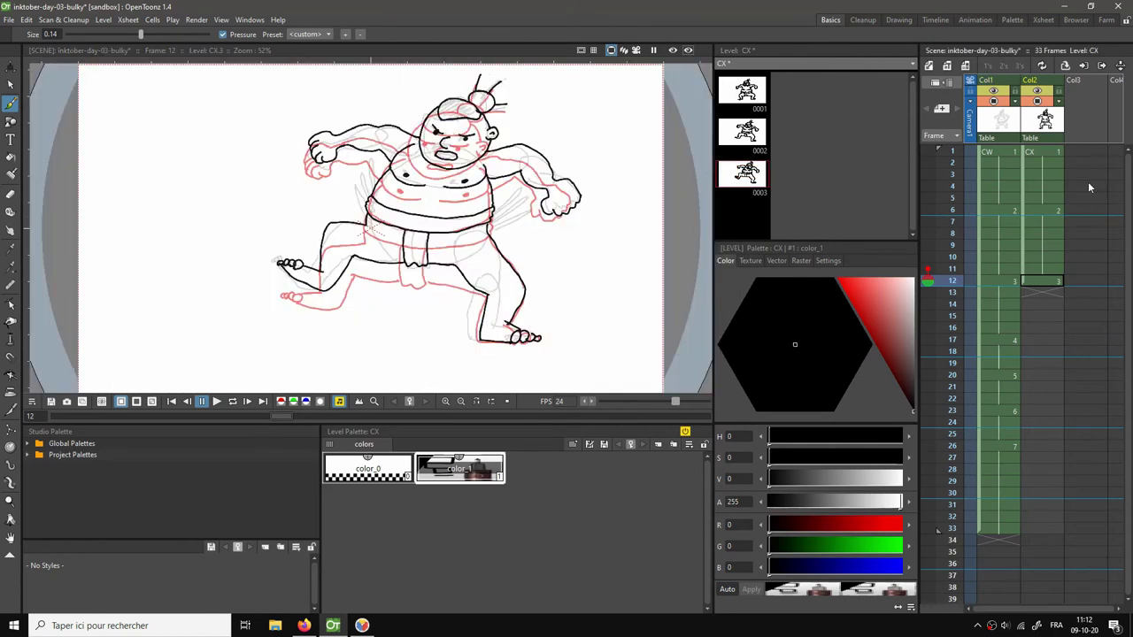
click(998, 111)
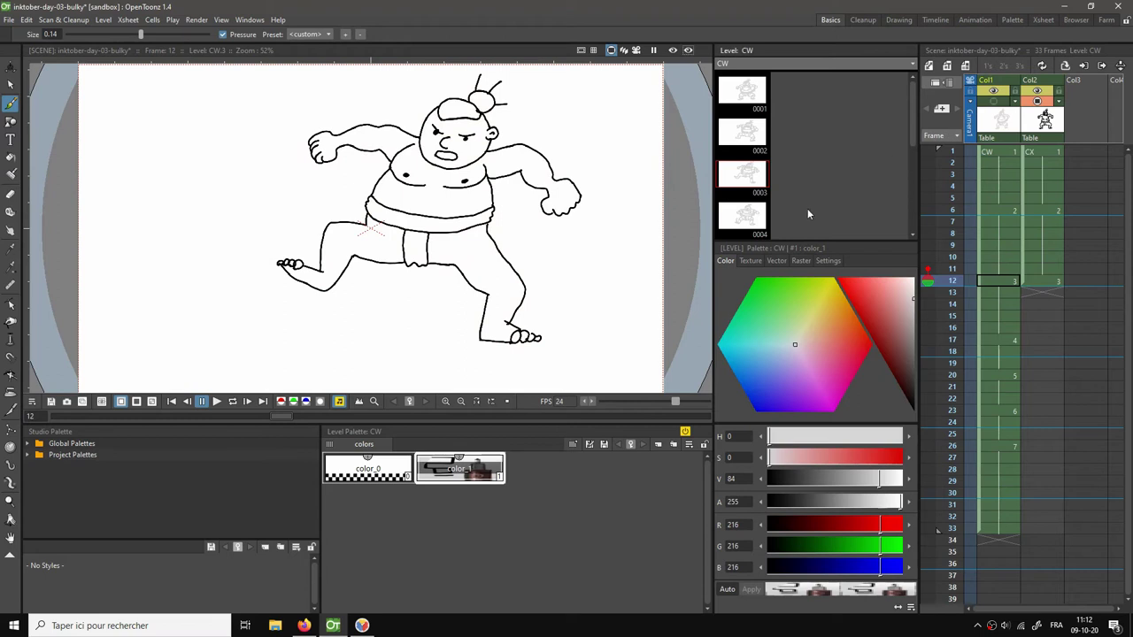
key(l)
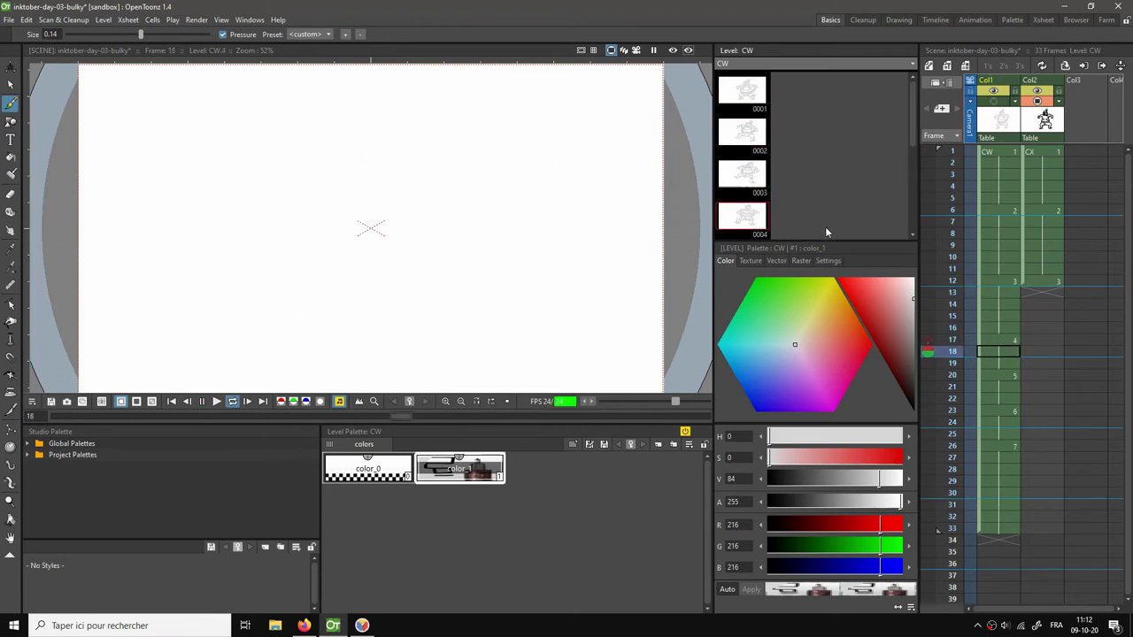
Extend drawing 3 in Col2 through frame 16 and play back the inked animation.
click(1047, 282)
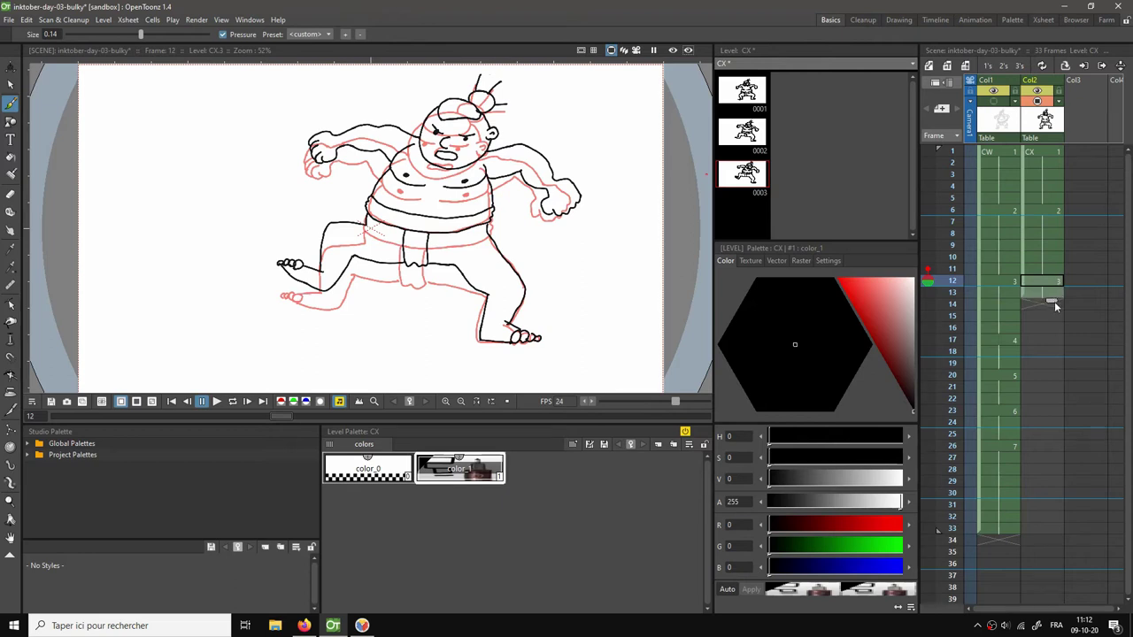
drag(1051, 329, 1051, 338)
key(l)
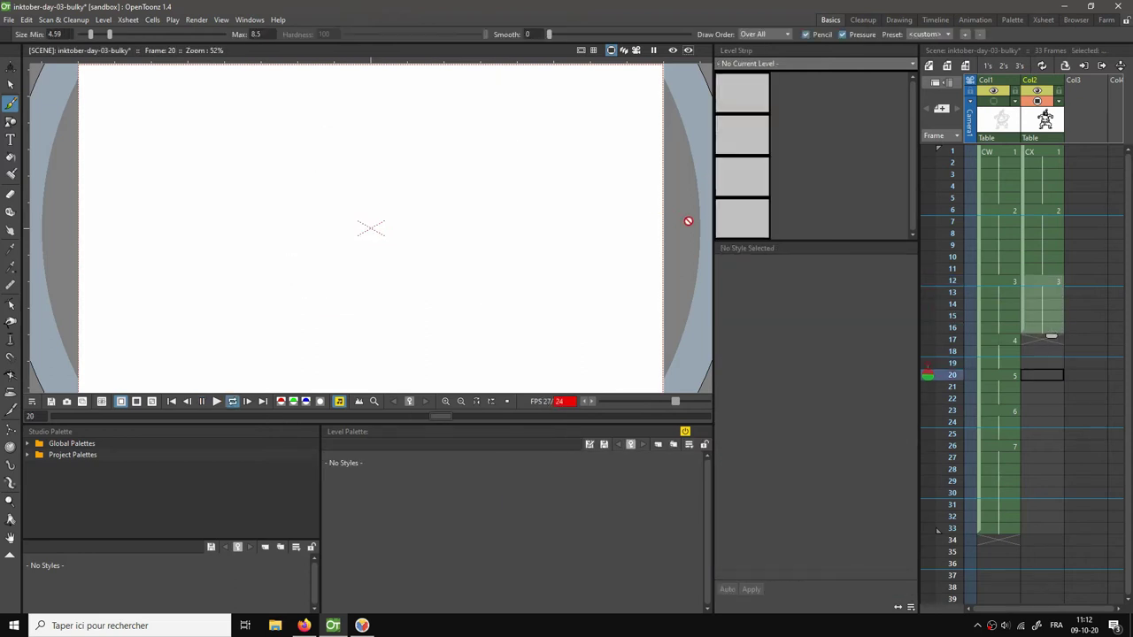
key(l)
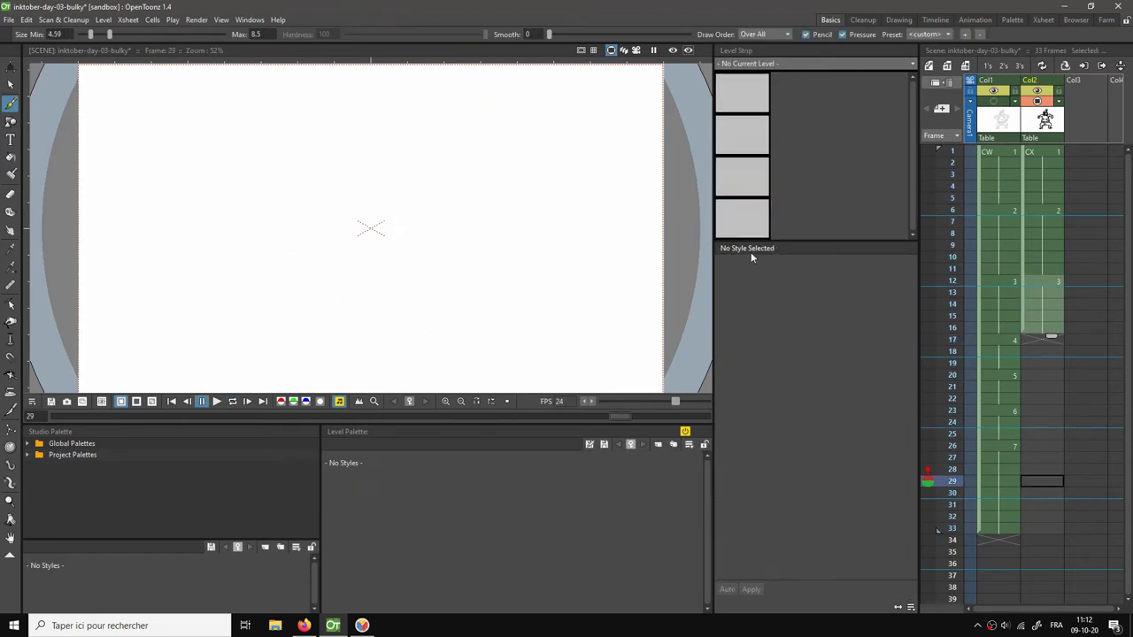
key(l)
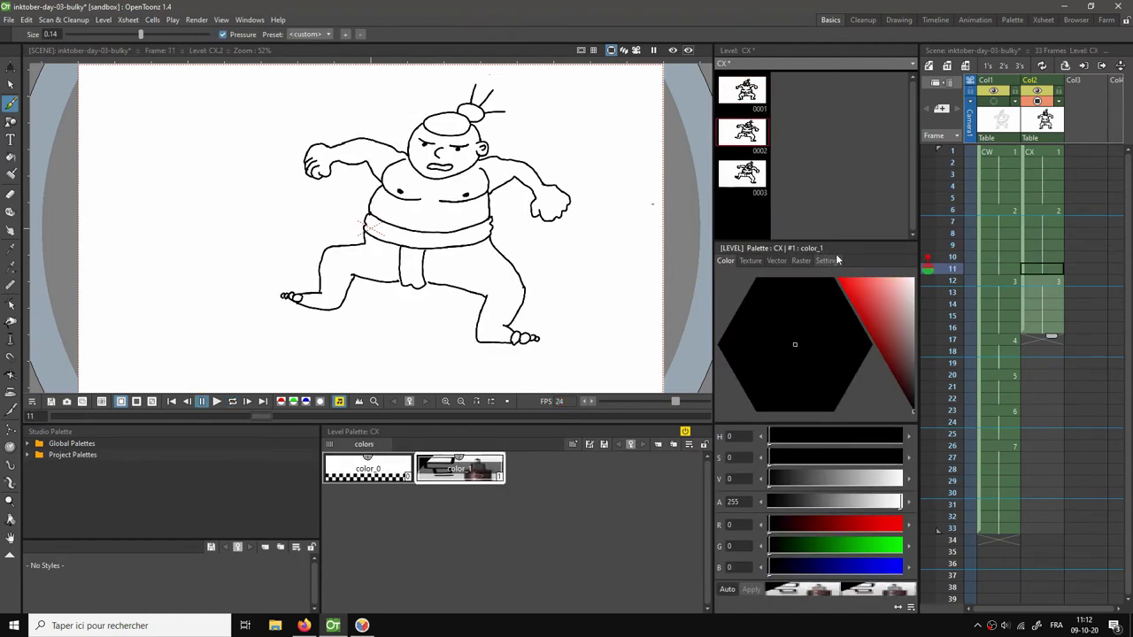
Step back through the inked frames in Col2 and examine drawing 2's legs, loincloth and upper body up close.
click(1056, 262)
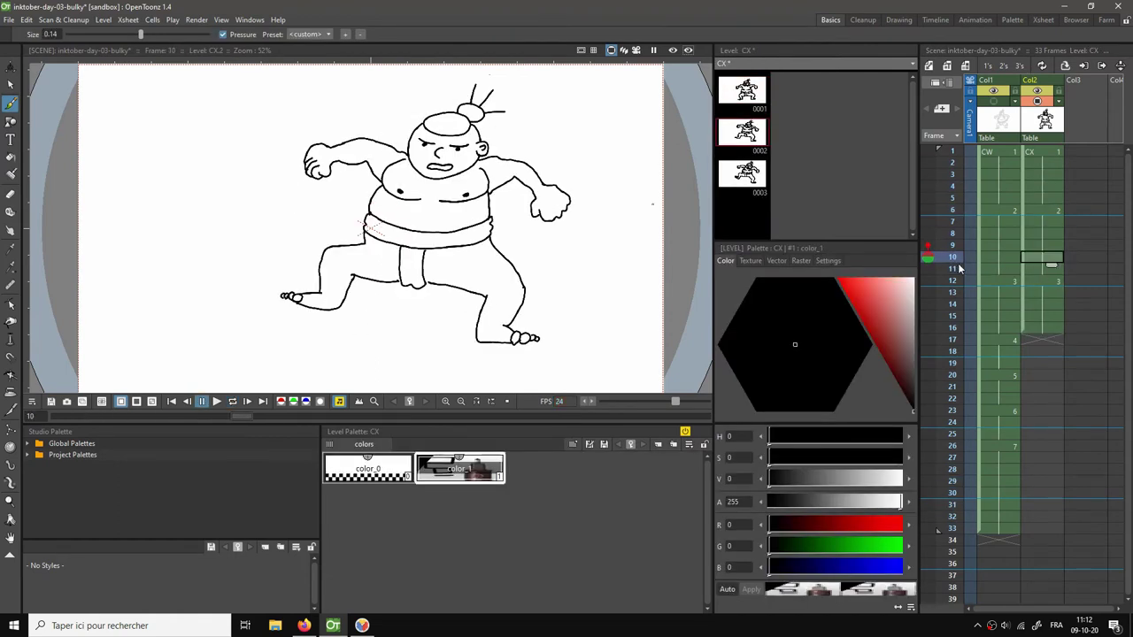
key(Up)
key(Up)
key(Up)
key(Up)
key(Up)
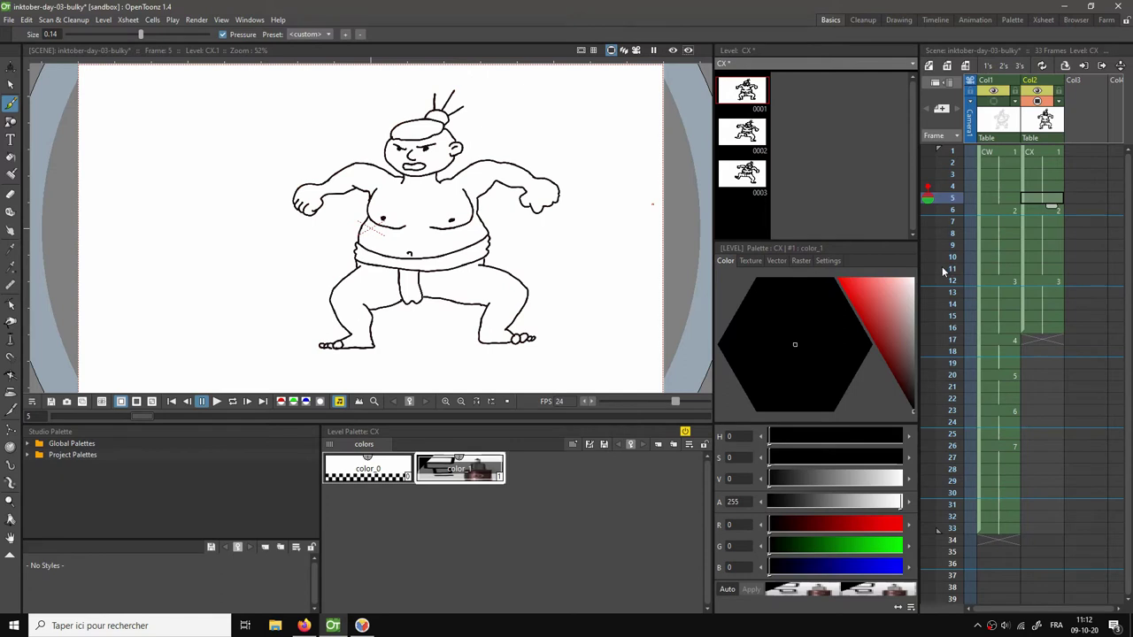
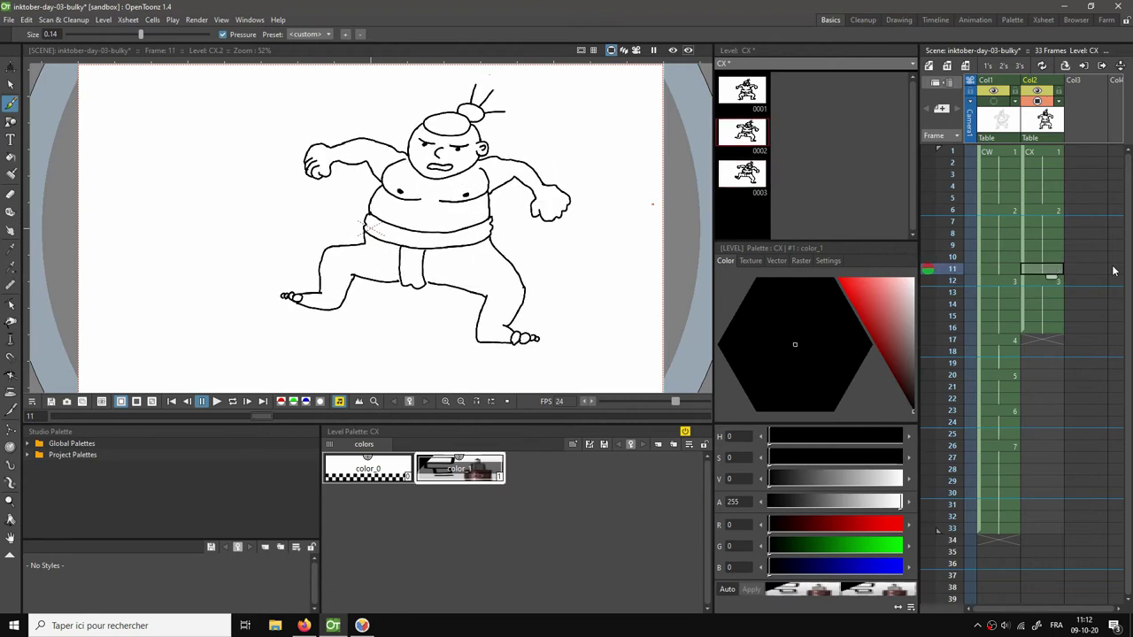
click(1044, 210)
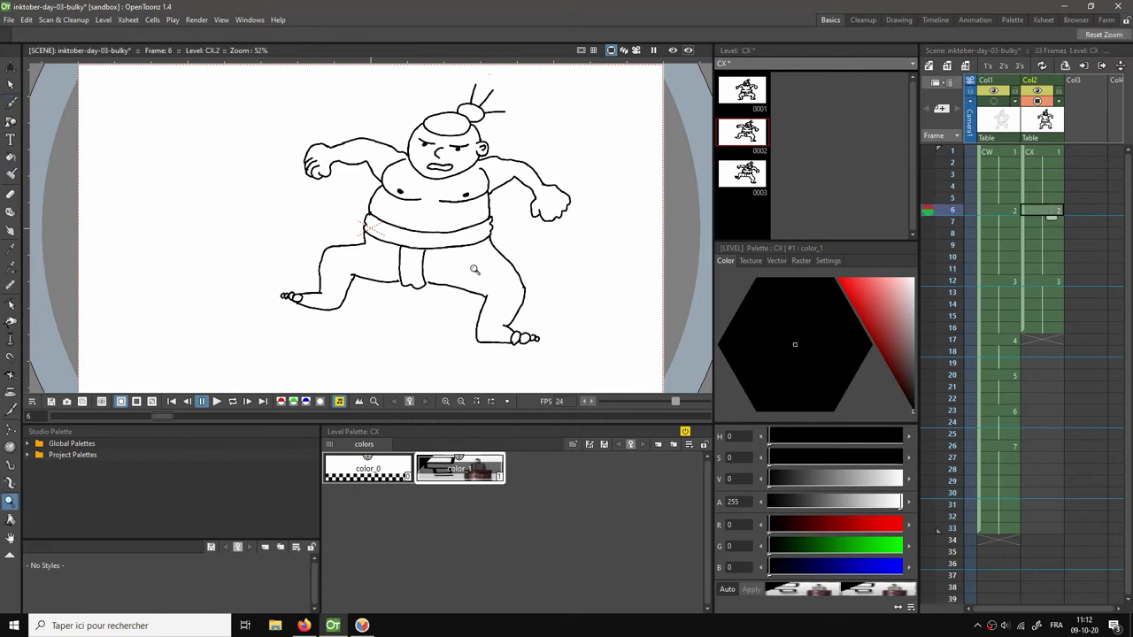
scroll(469, 264, up, 5)
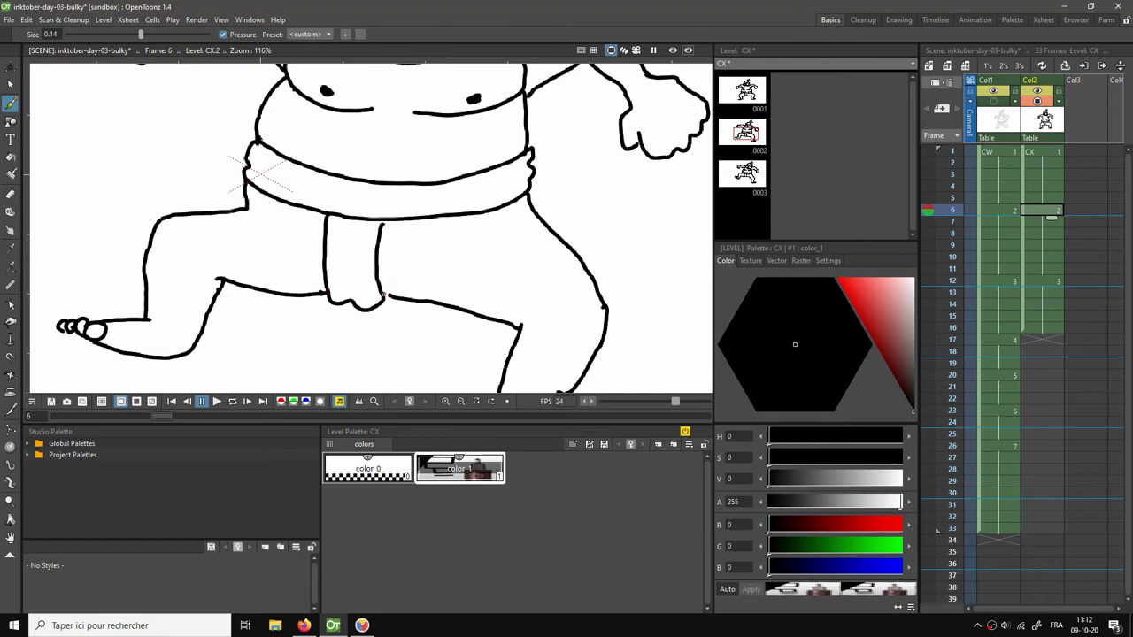
key(space)
drag(423, 302, 412, 336)
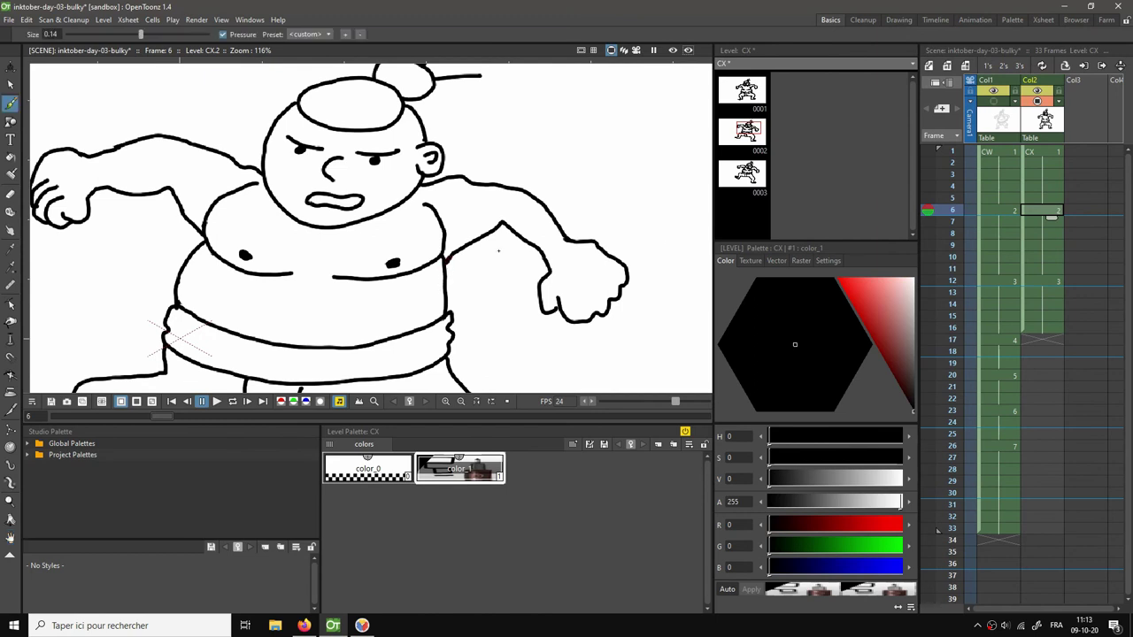
In drawing 3 at frame 12, erase the overshooting line at the supporting foot's ankle and tidy the toe outlines.
click(1037, 280)
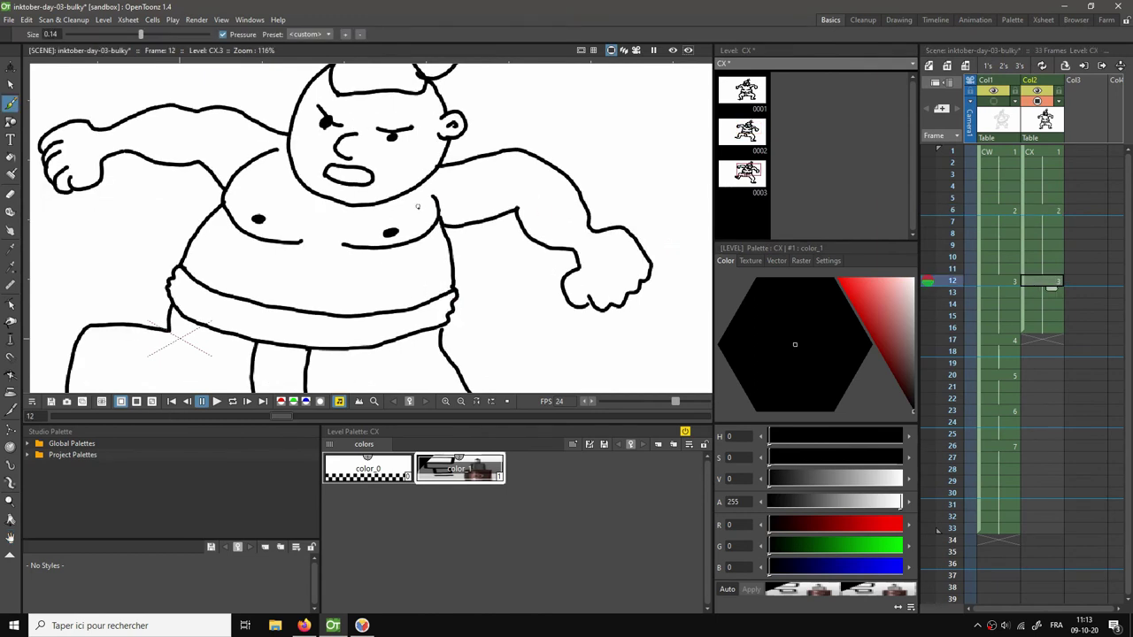
key(space)
mouse_move(416, 205)
mouse_down()
mouse_move(417, 298)
mouse_move(374, 298)
mouse_move(427, 256)
mouse_move(392, 263)
mouse_move(463, 261)
mouse_up()
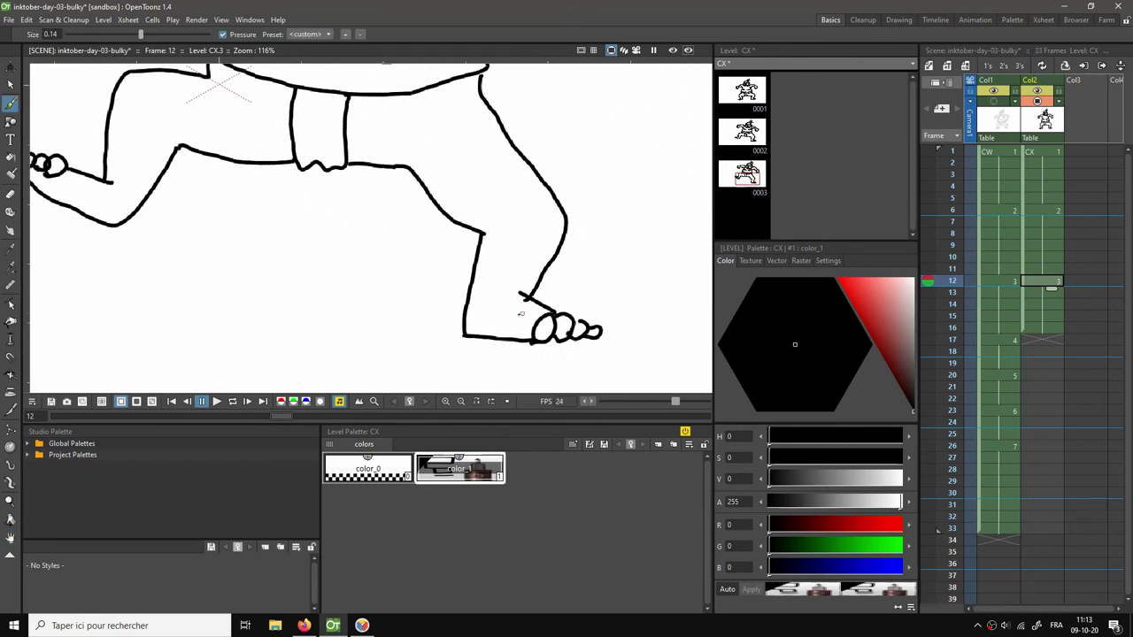
key(a)
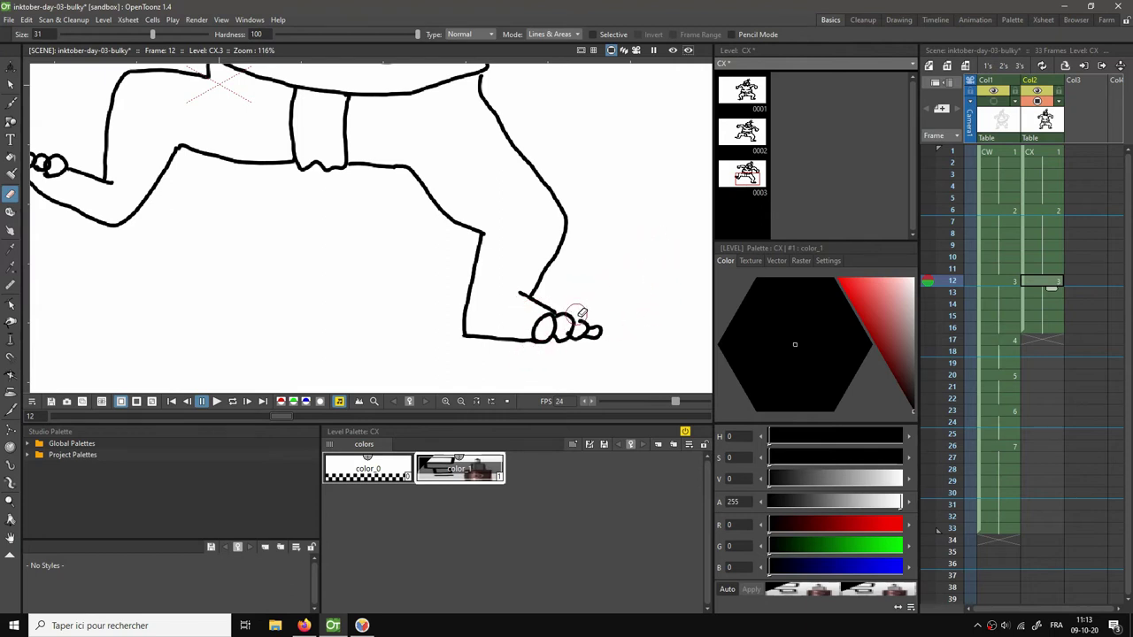
key(b)
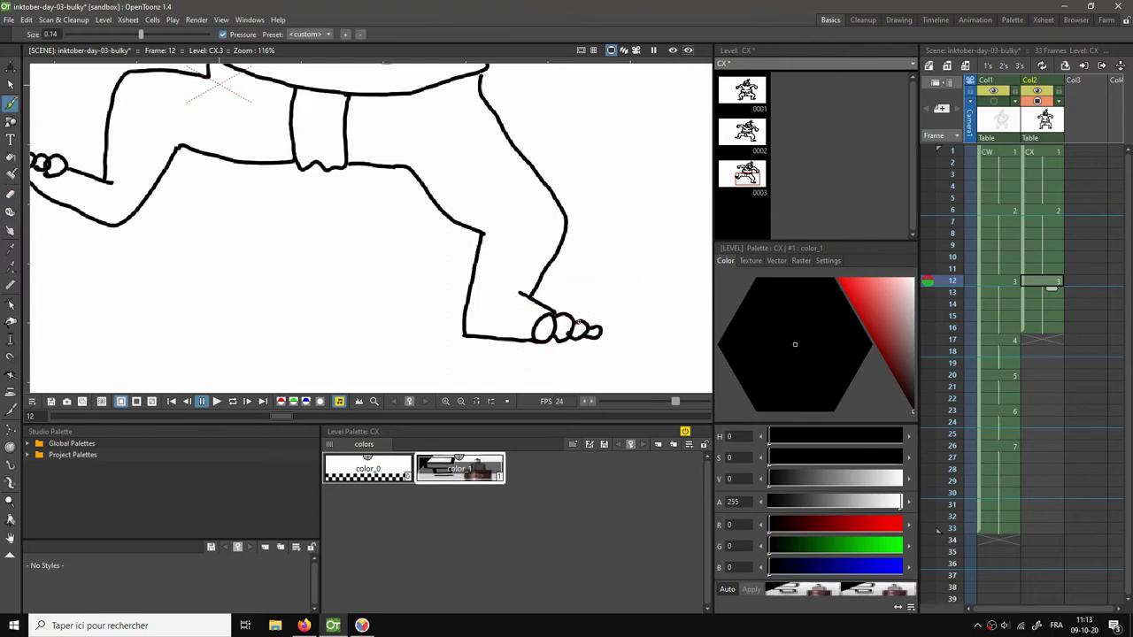
key(space)
drag(473, 253, 490, 294)
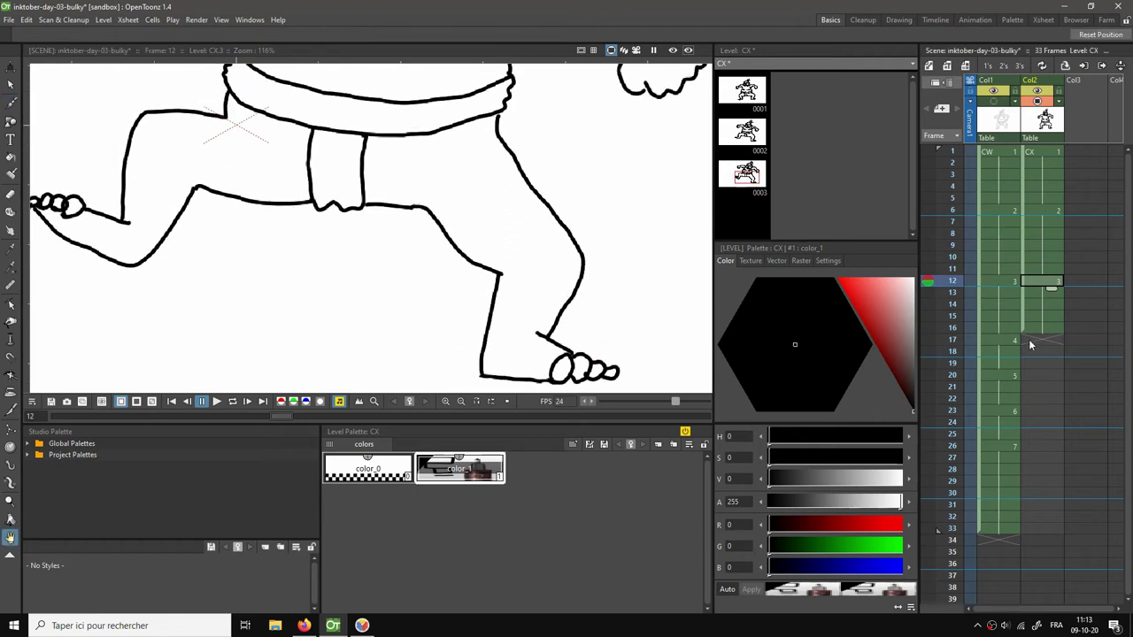
Show the rough sketches in Col1 again, reset the view and play the animation in a loop.
click(1029, 346)
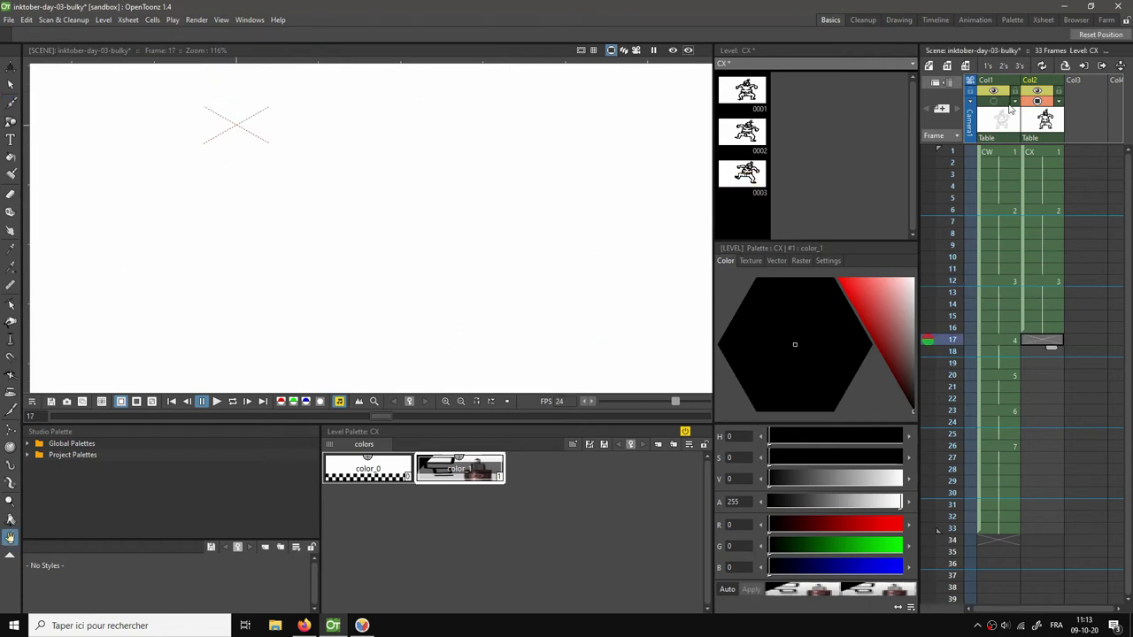
click(993, 103)
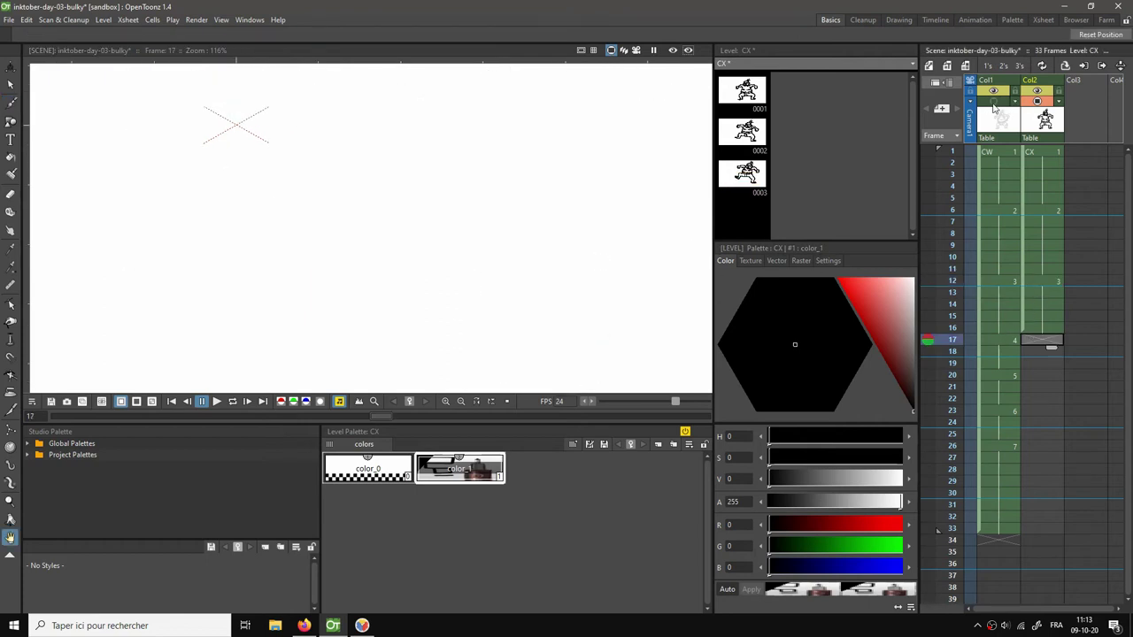
right_click(562, 219)
click(602, 239)
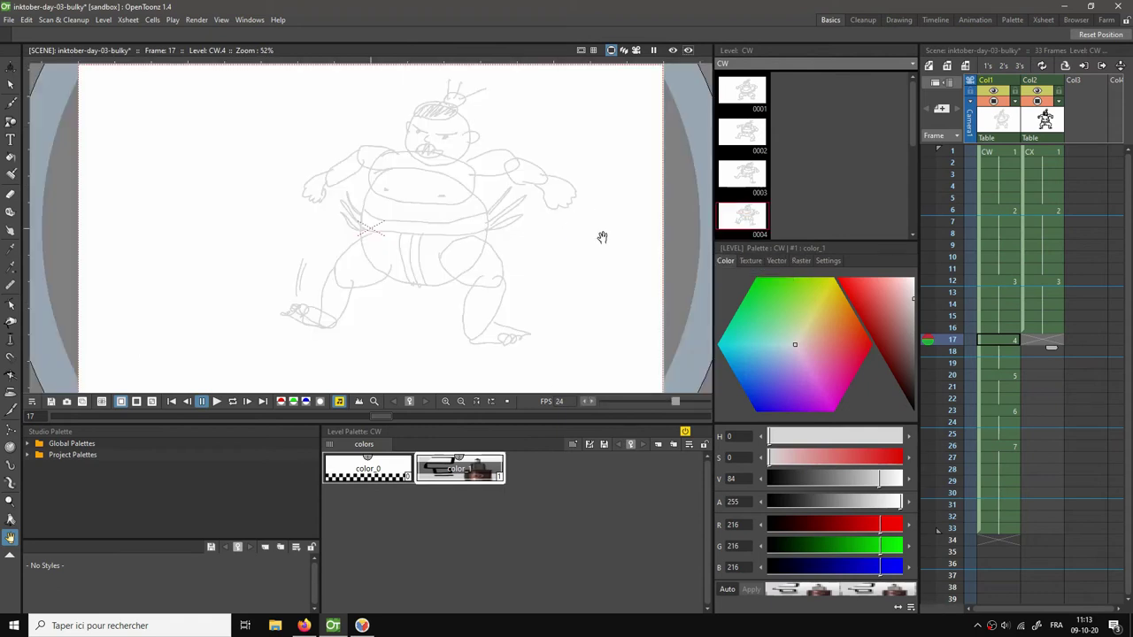
key(l)
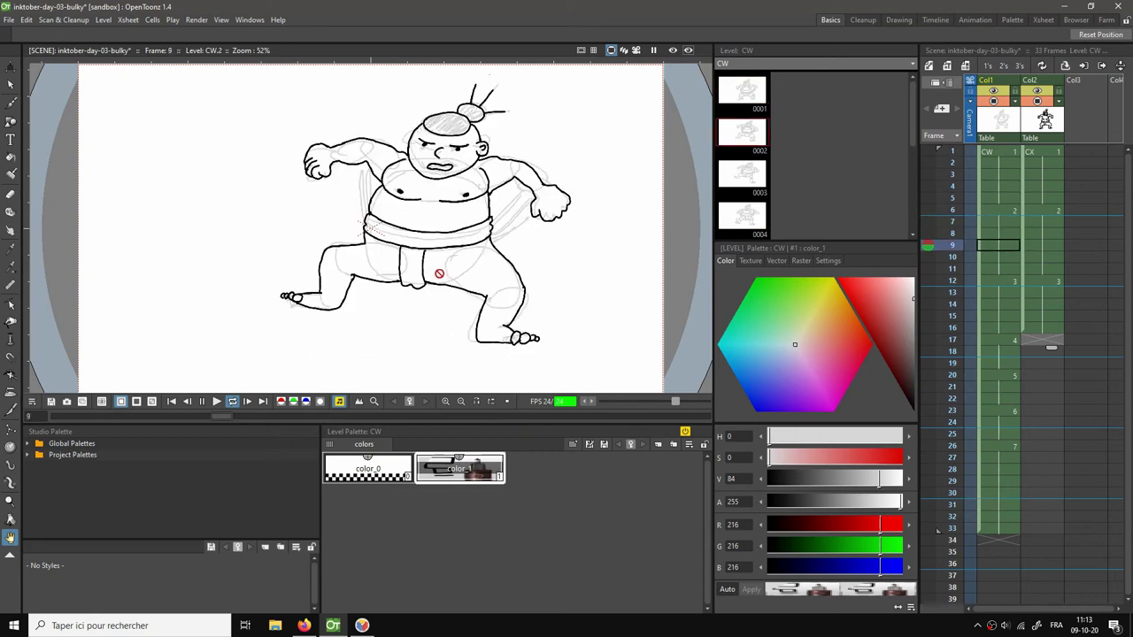
Create a new drawing at frame 17 in Col2, onion-skin frame 16 and switch to the Drawing workspace.
click(1041, 342)
key(alt+d)
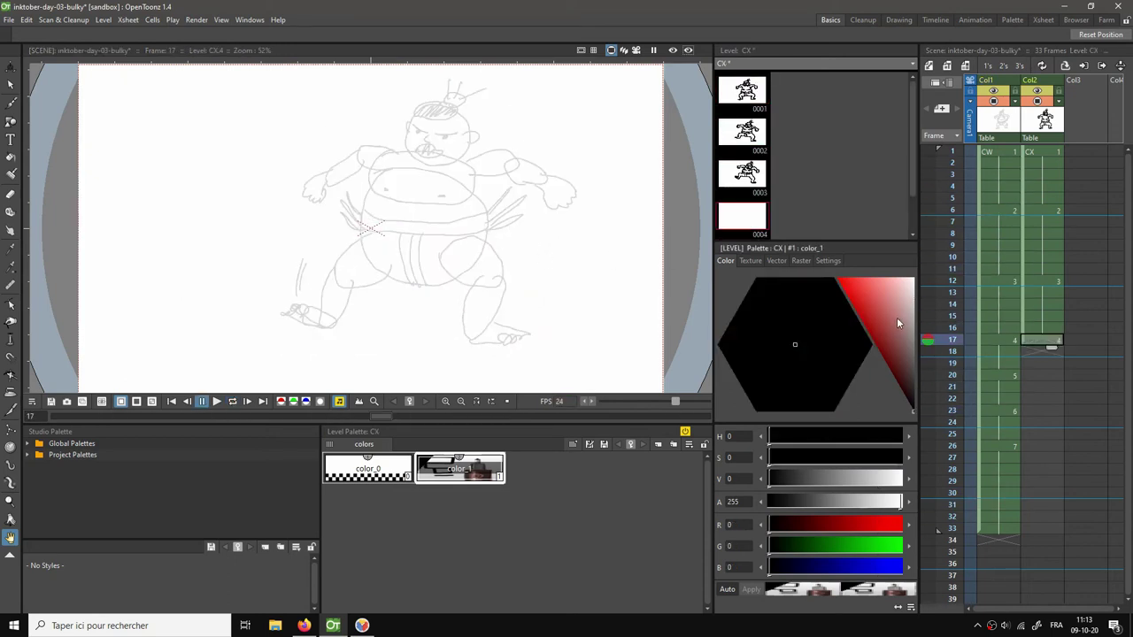
click(927, 328)
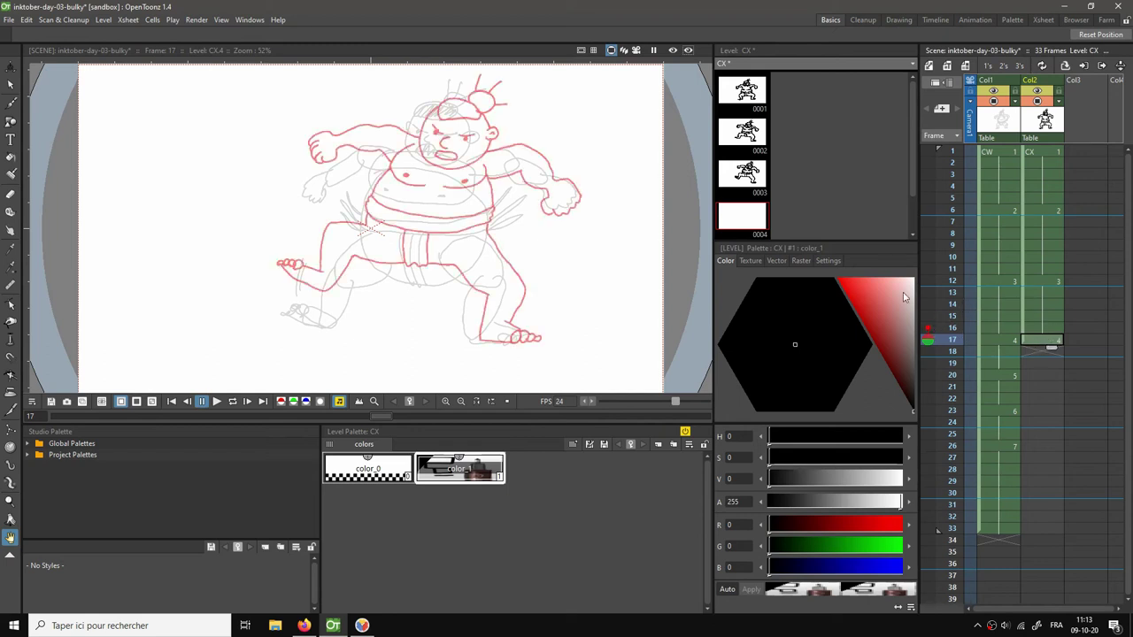
click(901, 21)
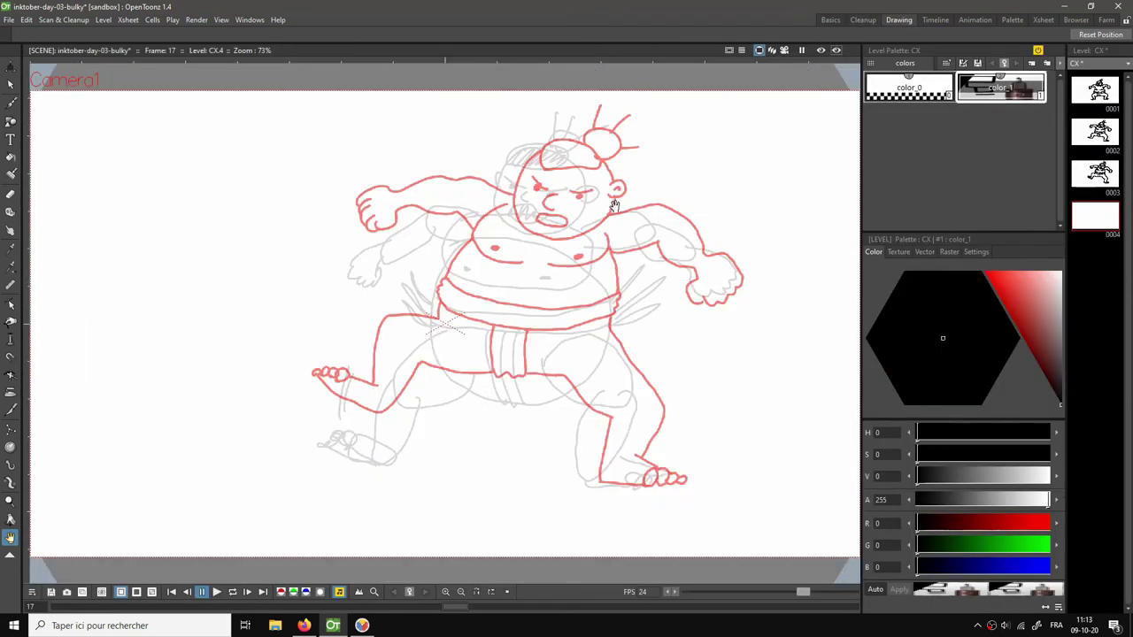
Ink the belt with its hanging front cloth and the lifted leg with its foot and toes with the brush.
key(b)
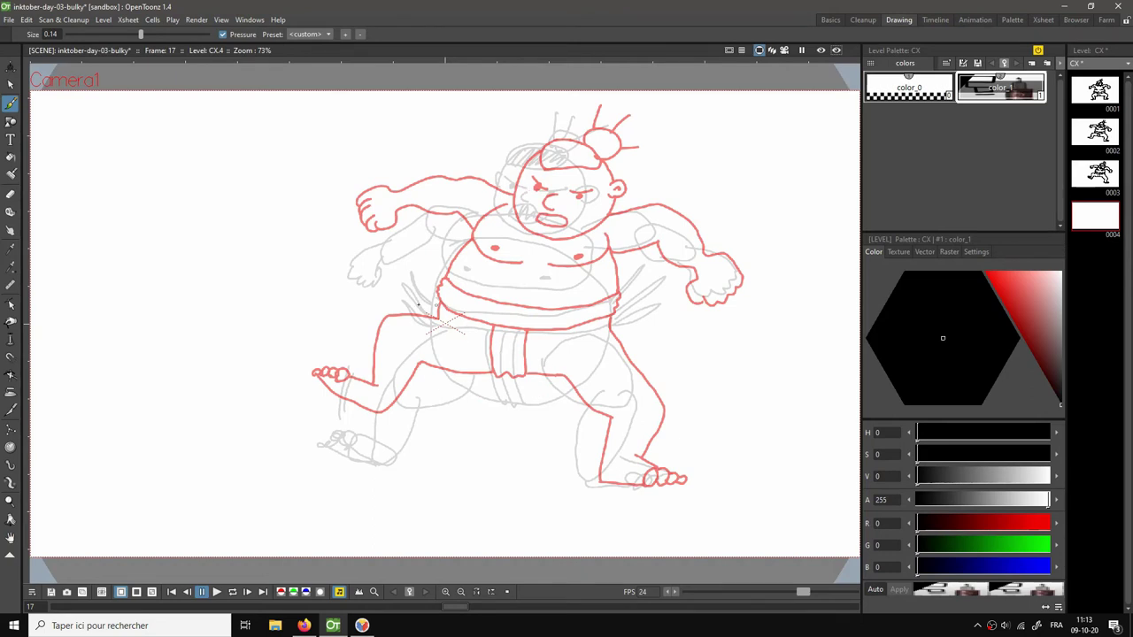
mouse_move(437, 298)
mouse_down()
mouse_move(448, 335)
mouse_move(491, 340)
mouse_move(593, 330)
mouse_move(610, 324)
mouse_move(612, 308)
mouse_move(600, 299)
mouse_move(494, 316)
mouse_move(434, 299)
mouse_up()
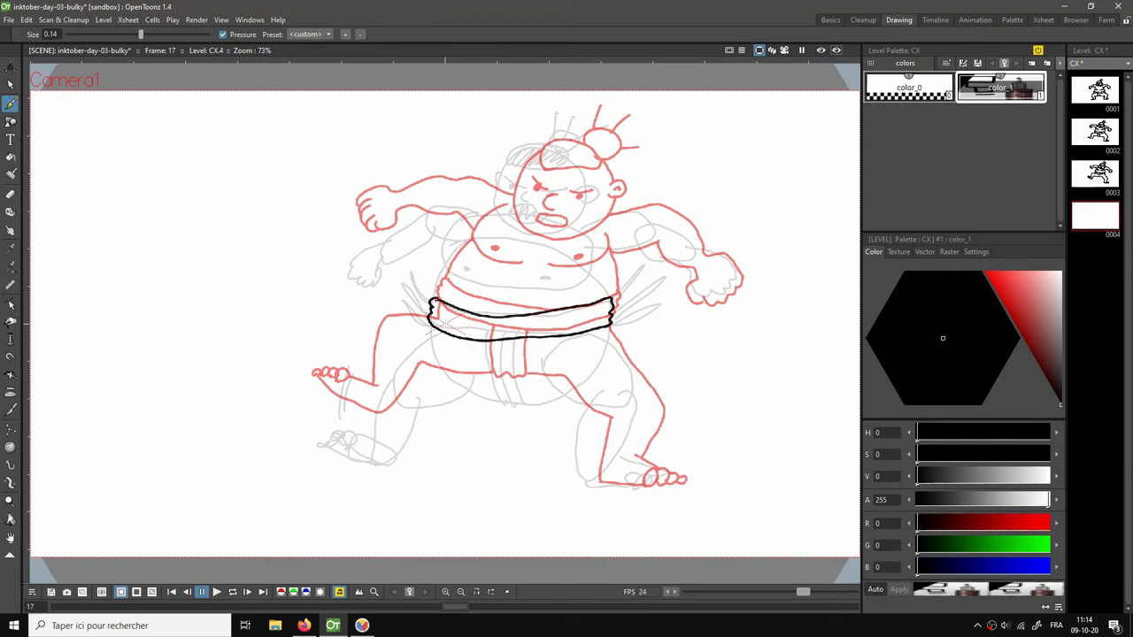
mouse_move(486, 340)
mouse_down()
mouse_move(489, 400)
mouse_move(509, 404)
mouse_move(528, 398)
mouse_move(519, 341)
mouse_up()
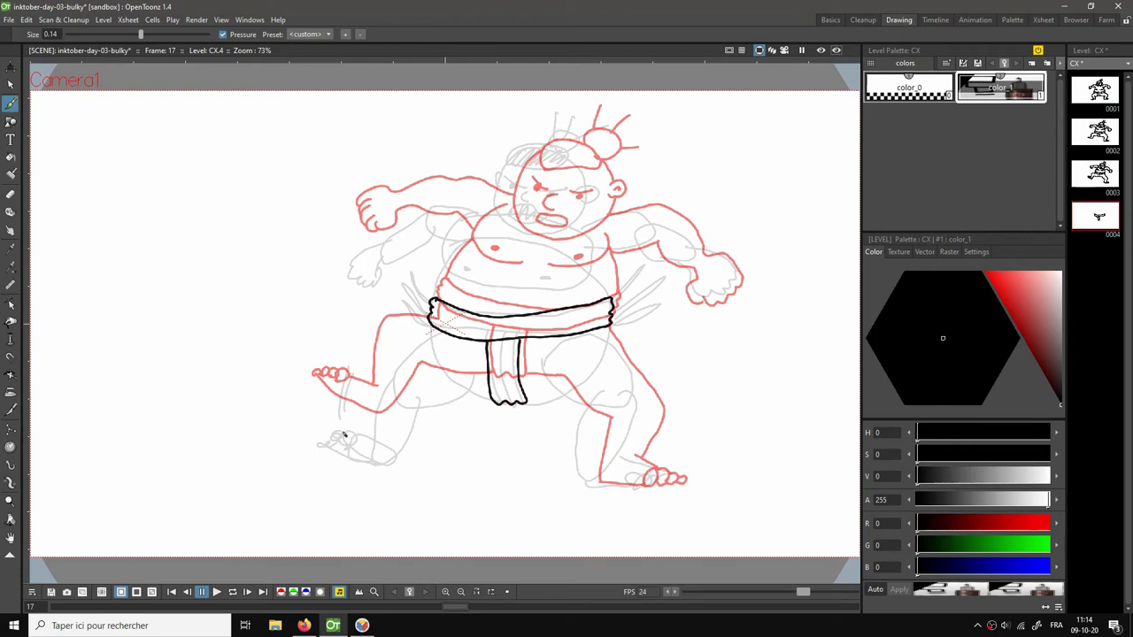
mouse_move(345, 434)
mouse_down()
mouse_move(360, 434)
mouse_move(324, 449)
mouse_move(386, 469)
mouse_move(419, 404)
mouse_move(489, 395)
mouse_up()
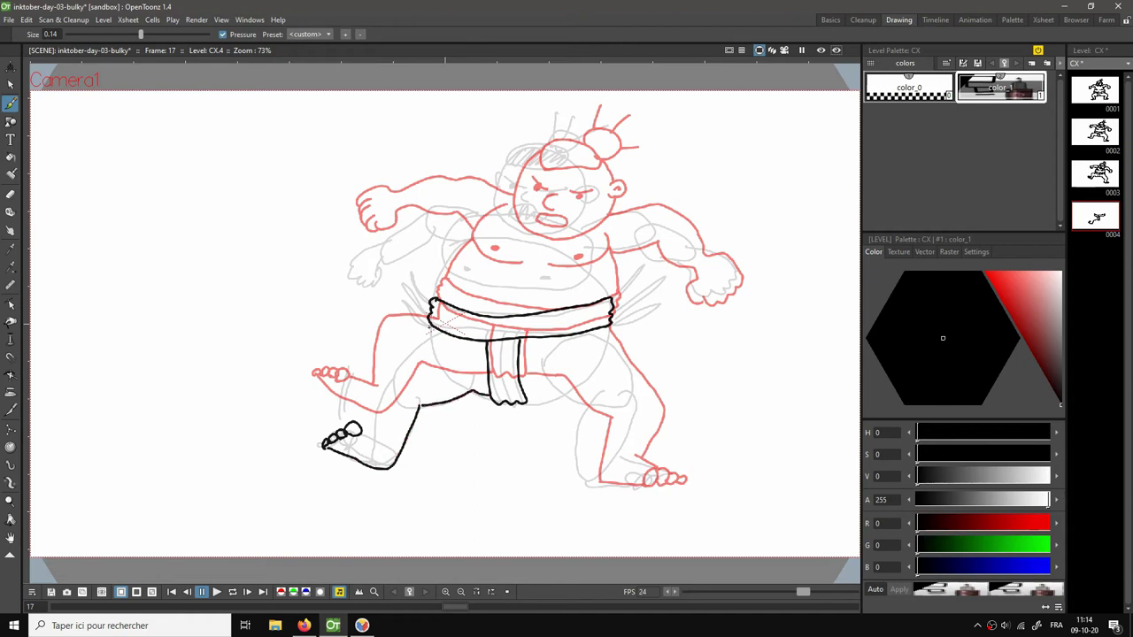
mouse_move(430, 322)
mouse_down()
mouse_move(386, 366)
mouse_move(376, 430)
mouse_move(361, 431)
mouse_move(386, 437)
mouse_up()
mouse_move(527, 401)
mouse_down()
mouse_move(566, 393)
mouse_move(606, 413)
mouse_move(592, 480)
mouse_up()
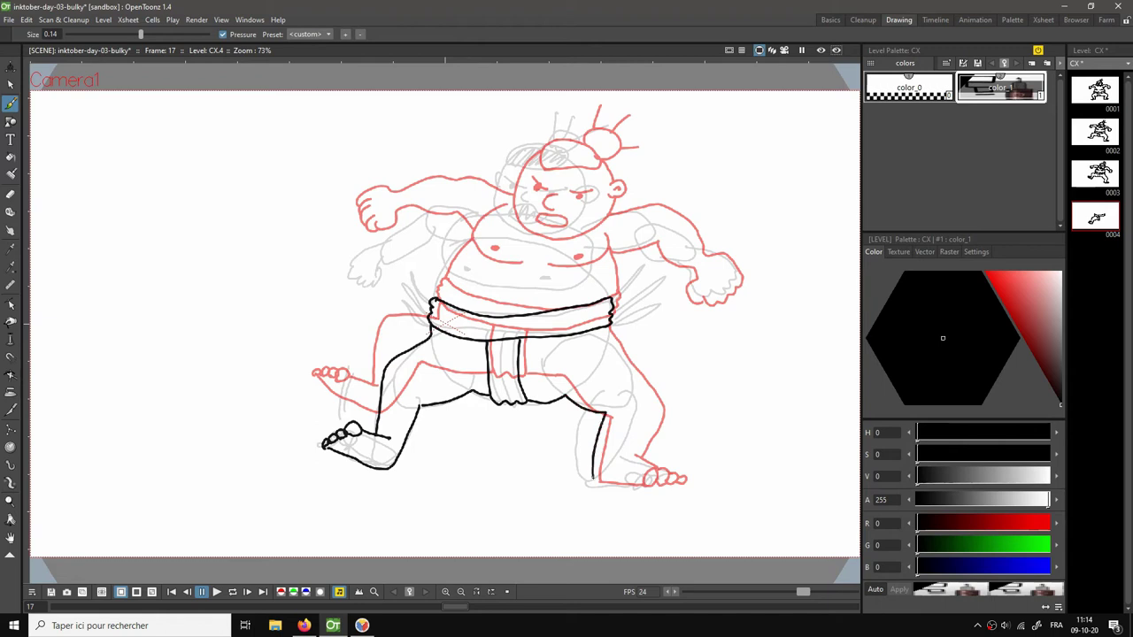
key(ctrl+z)
key(ctrl+z)
Ink the supporting leg, placing its foot and toes over the previous drawing's foot and adding the inner and outer thigh lines.
mouse_move(608, 412)
mouse_down()
mouse_move(601, 485)
mouse_move(683, 485)
mouse_up()
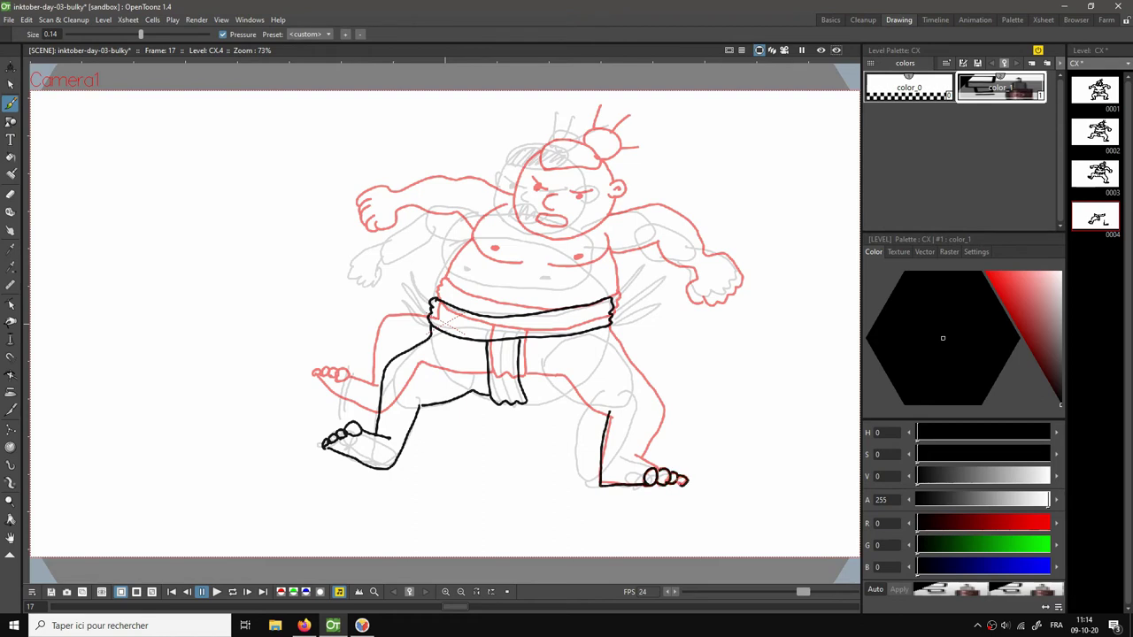
drag(631, 451, 650, 468)
drag(529, 399, 608, 407)
mouse_move(608, 326)
mouse_down()
mouse_move(603, 345)
mouse_move(655, 391)
mouse_move(635, 455)
mouse_up()
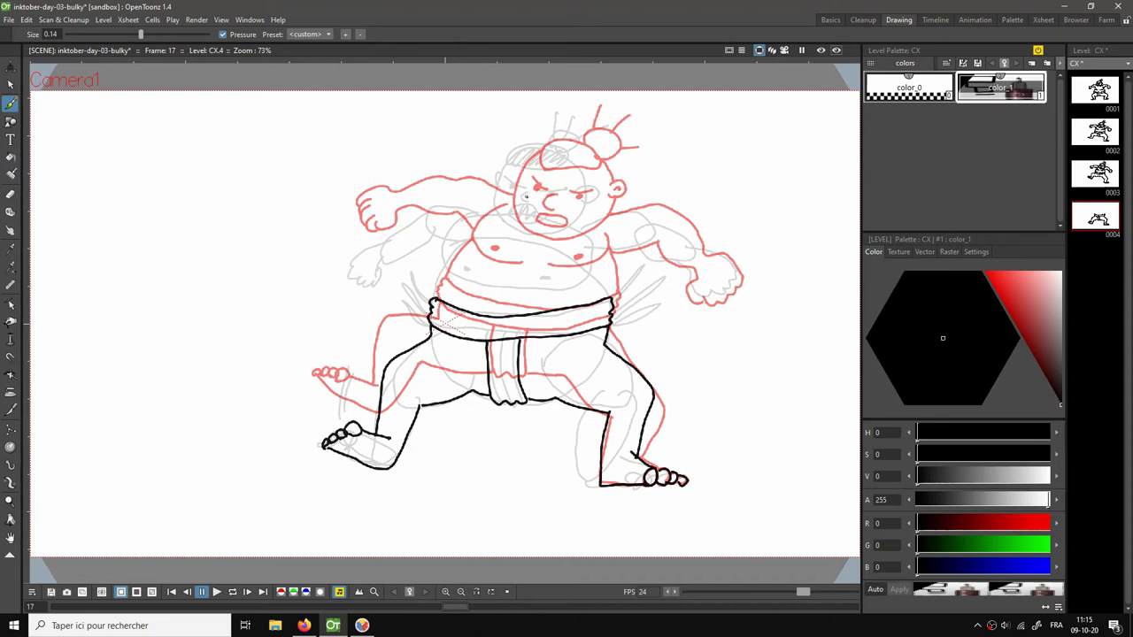
Ink the angry face, the head outline with its ear, and the hair with its topknot, redoing the first head outline.
mouse_move(528, 194)
mouse_down()
mouse_move(522, 200)
mouse_move(522, 188)
mouse_move(569, 191)
mouse_up()
mouse_move(513, 224)
mouse_down()
mouse_move(527, 212)
mouse_move(545, 223)
mouse_move(519, 224)
mouse_up()
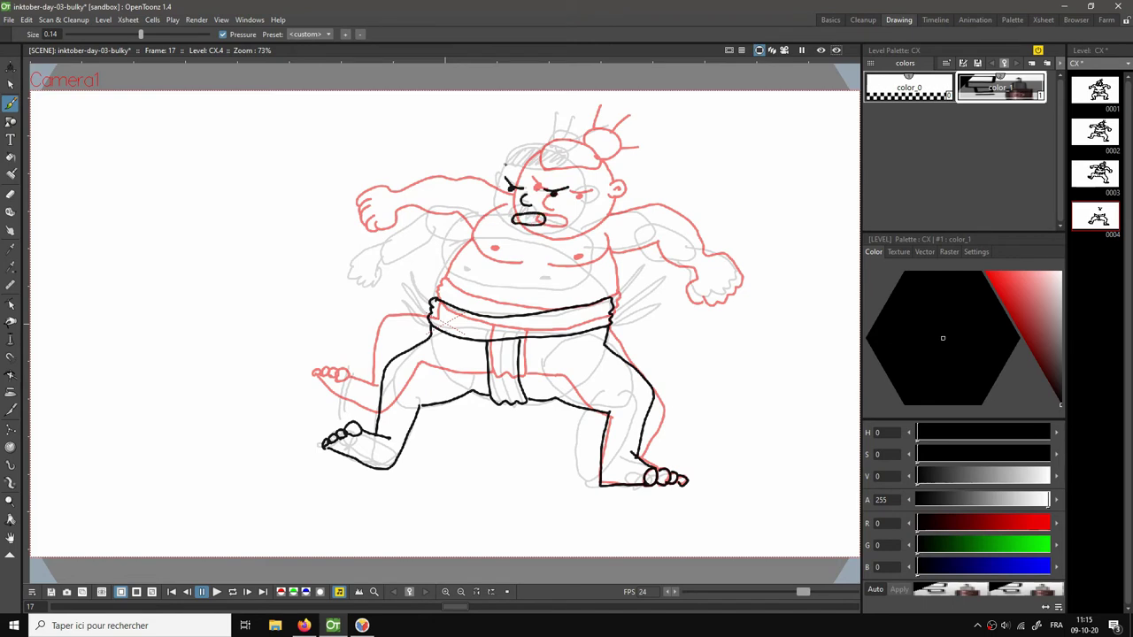
mouse_move(506, 161)
mouse_down()
mouse_move(493, 211)
mouse_move(519, 250)
mouse_up()
key(ctrl+z)
mouse_move(503, 163)
mouse_down()
mouse_move(499, 227)
mouse_move(523, 246)
mouse_move(512, 159)
mouse_move(541, 141)
mouse_move(580, 204)
mouse_up()
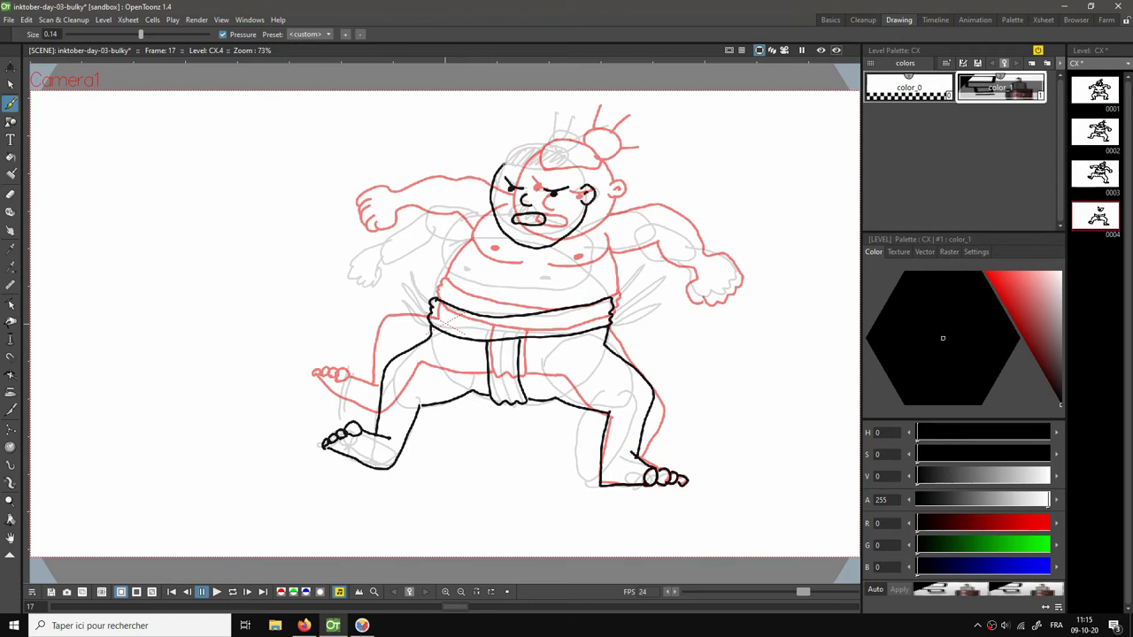
mouse_move(502, 167)
mouse_down()
mouse_move(509, 150)
mouse_move(548, 143)
mouse_move(564, 168)
mouse_move(502, 167)
mouse_move(578, 138)
mouse_move(563, 158)
mouse_move(554, 113)
mouse_move(571, 115)
mouse_move(598, 127)
mouse_move(586, 178)
mouse_up()
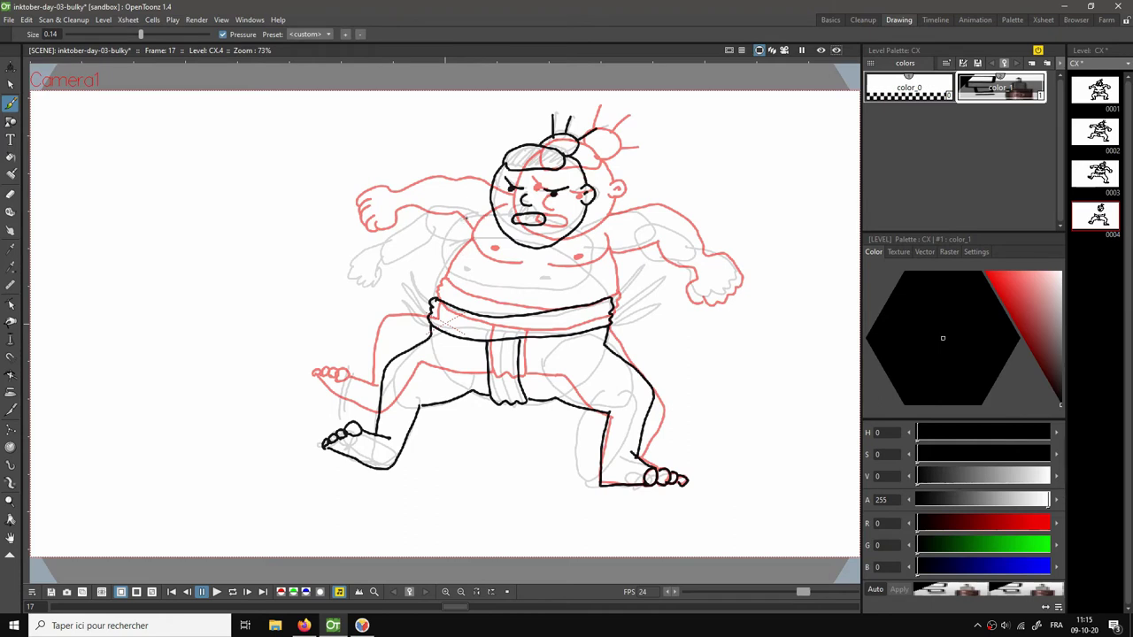
Ink the chest lines with both nipples and the two sides of the belly down to the belt.
mouse_move(469, 222)
mouse_down()
mouse_move(447, 251)
mouse_move(453, 271)
mouse_move(505, 280)
mouse_move(470, 263)
mouse_up()
mouse_move(527, 282)
mouse_down()
mouse_move(563, 288)
mouse_move(595, 274)
mouse_move(591, 236)
mouse_up()
drag(559, 279, 561, 278)
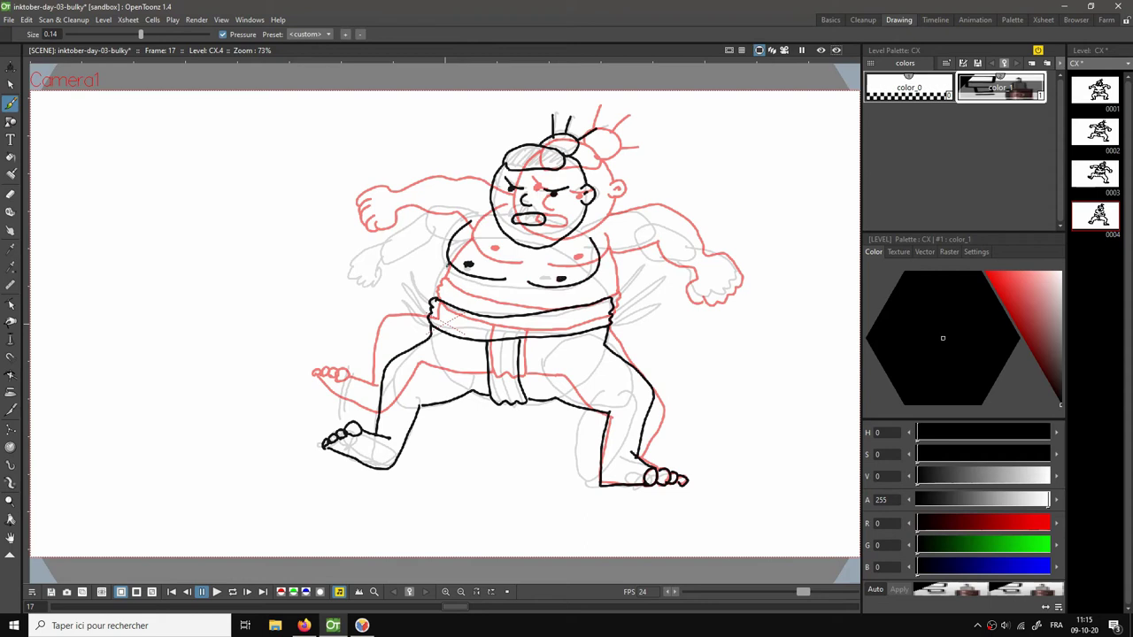
drag(448, 265, 435, 289)
drag(599, 266, 607, 298)
Ink both outstretched arms with their fists, joining them to the shoulders and chest.
mouse_move(388, 258)
mouse_down()
mouse_move(356, 276)
mouse_move(355, 255)
mouse_move(384, 256)
mouse_move(429, 207)
mouse_move(492, 205)
mouse_up()
drag(390, 258, 448, 237)
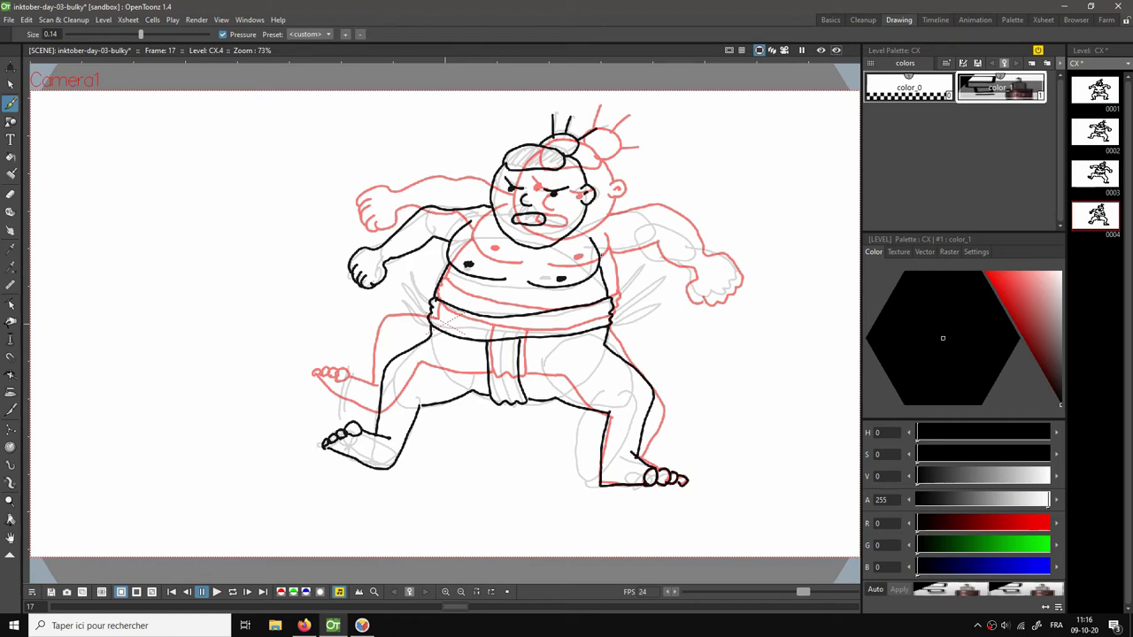
mouse_move(597, 256)
mouse_down()
mouse_move(642, 240)
mouse_move(687, 269)
mouse_move(696, 304)
mouse_move(731, 283)
mouse_move(731, 257)
mouse_move(697, 247)
mouse_move(670, 211)
mouse_move(616, 216)
mouse_up()
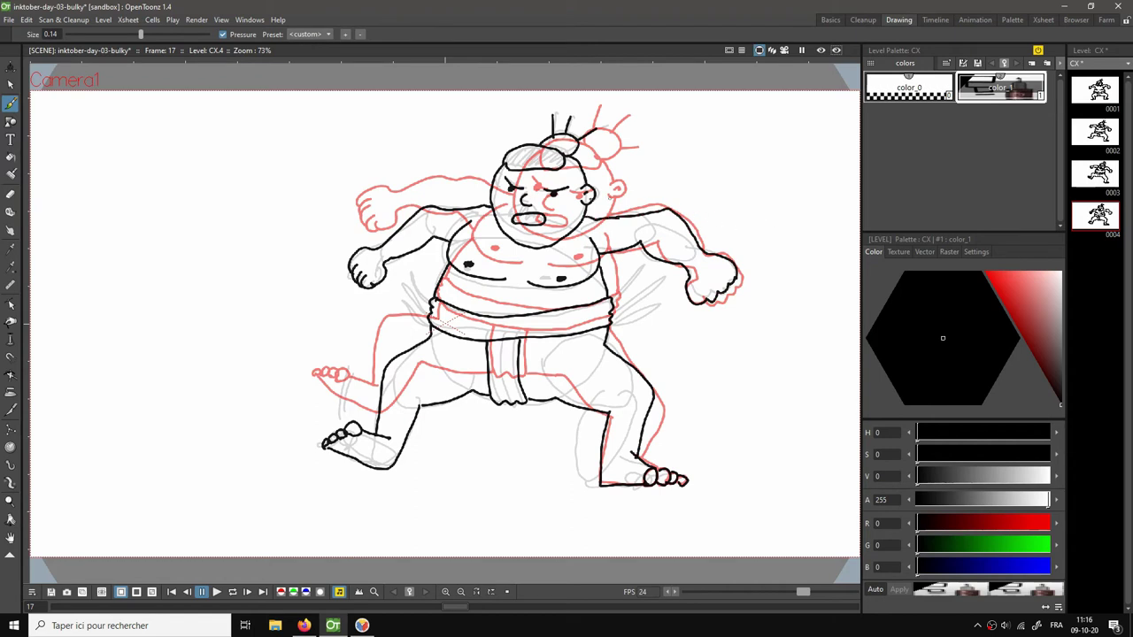
Erase and redraw lower the upper line of the arm on the ear side, redraw its underarm line and return to the Basics workspace.
key(e)
mouse_move(660, 206)
mouse_down()
mouse_move(677, 211)
mouse_move(599, 218)
mouse_up()
drag(671, 207, 714, 250)
key(b)
mouse_move(584, 214)
mouse_down()
mouse_move(651, 218)
mouse_move(721, 258)
mouse_up()
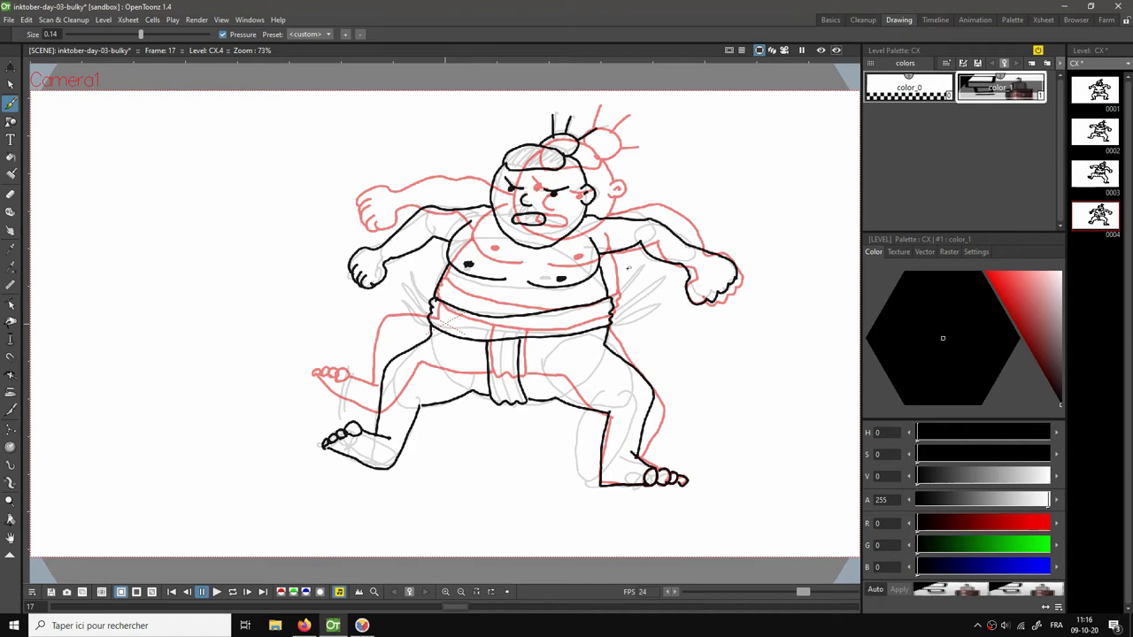
key(a)
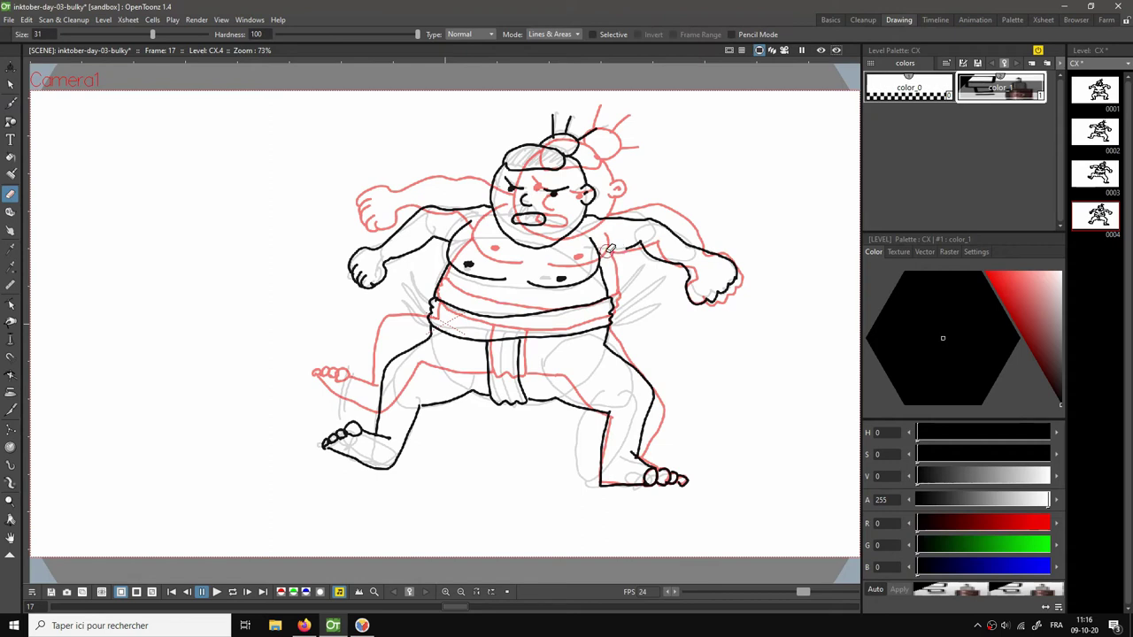
mouse_move(610, 250)
mouse_down()
mouse_move(647, 244)
mouse_move(601, 260)
mouse_up()
key(b)
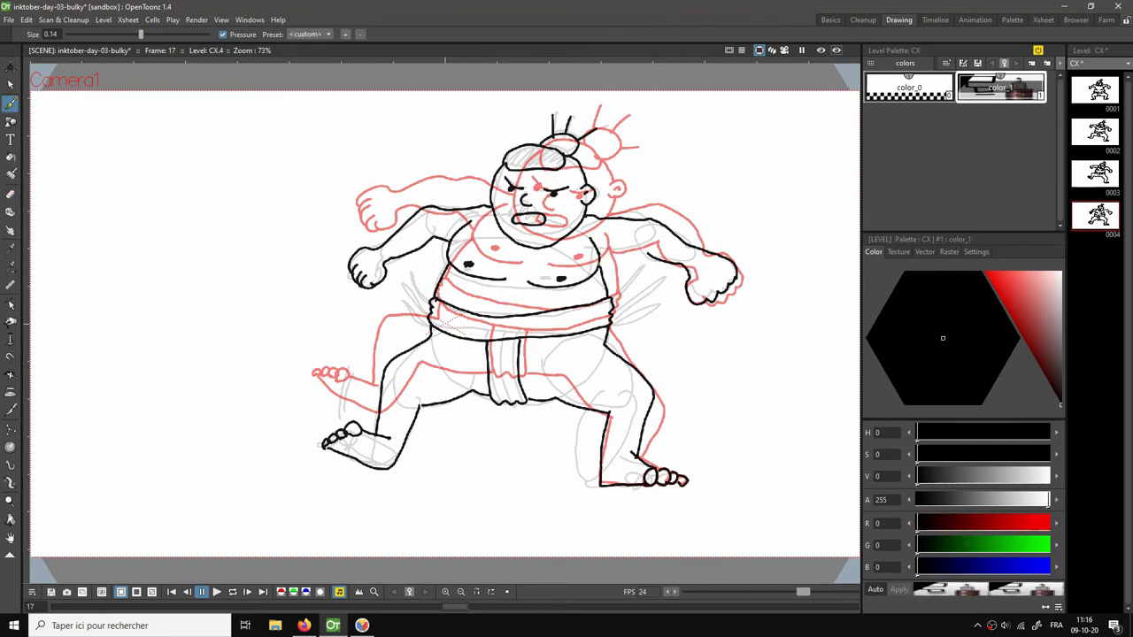
drag(601, 263, 643, 251)
click(831, 19)
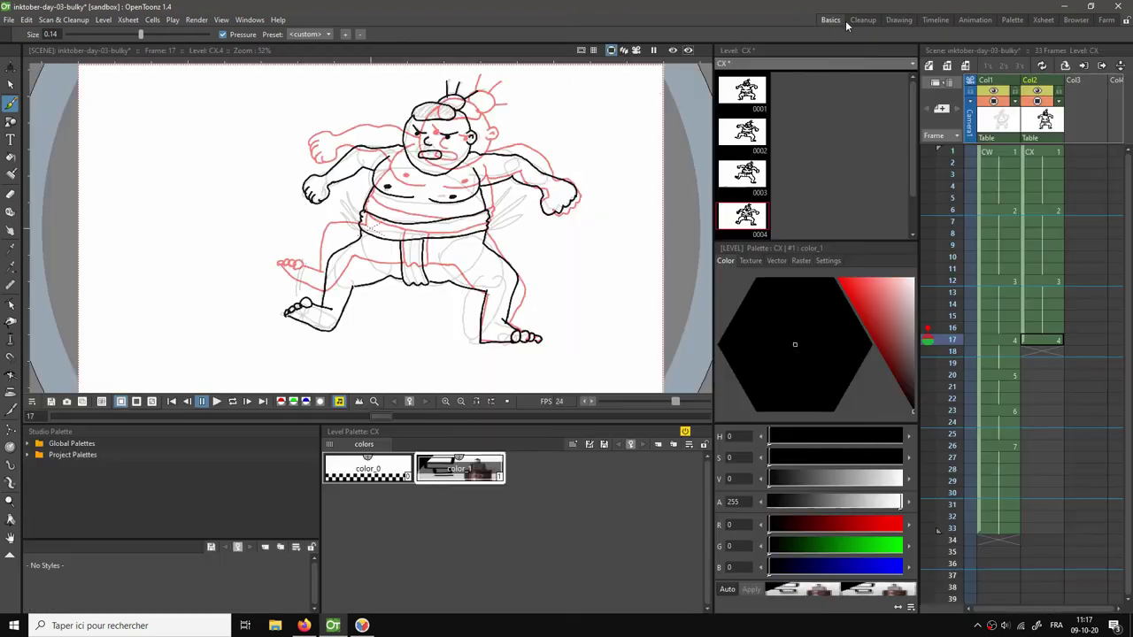
Hold drawing 4 in Col2 through frame 19 to match the roughs, clearing the onion skin and playing the animation in a loop.
click(1047, 340)
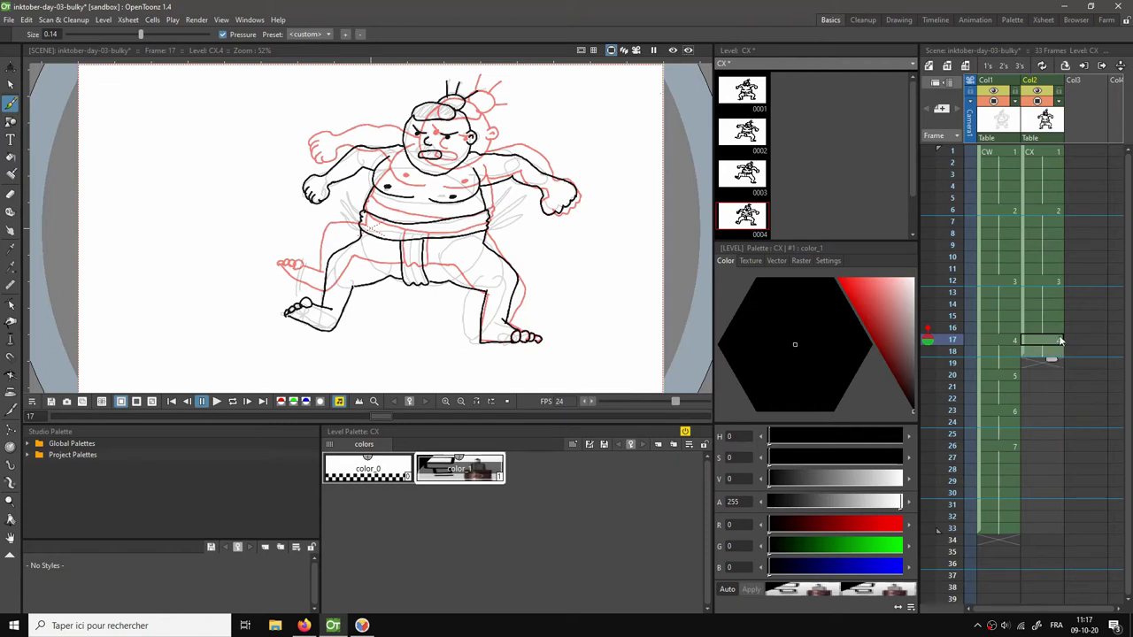
click(928, 328)
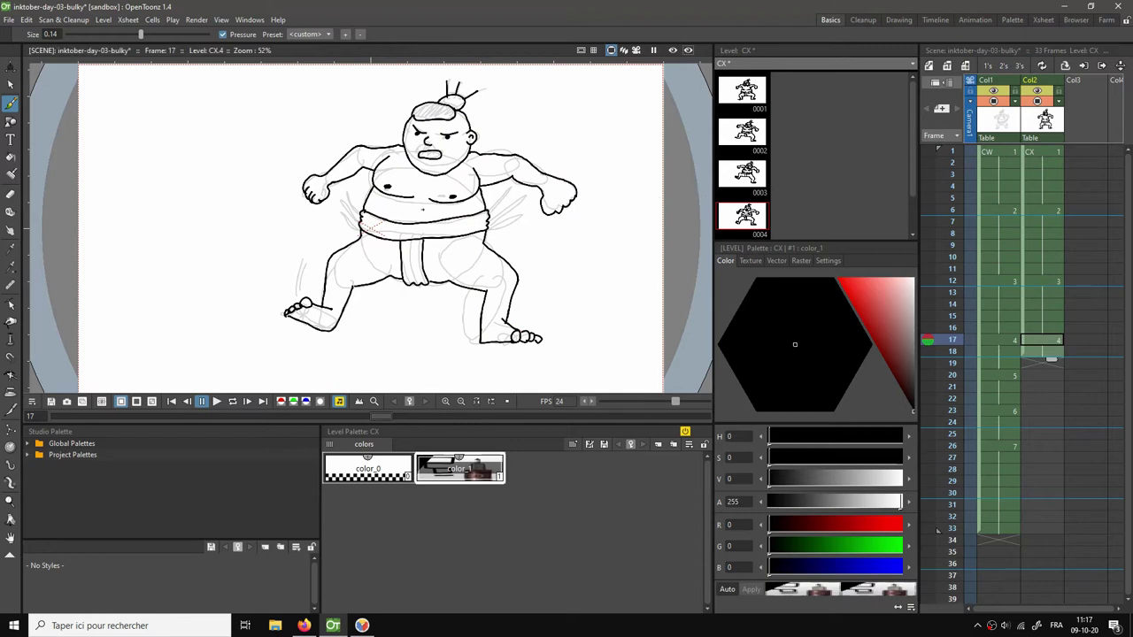
key(l)
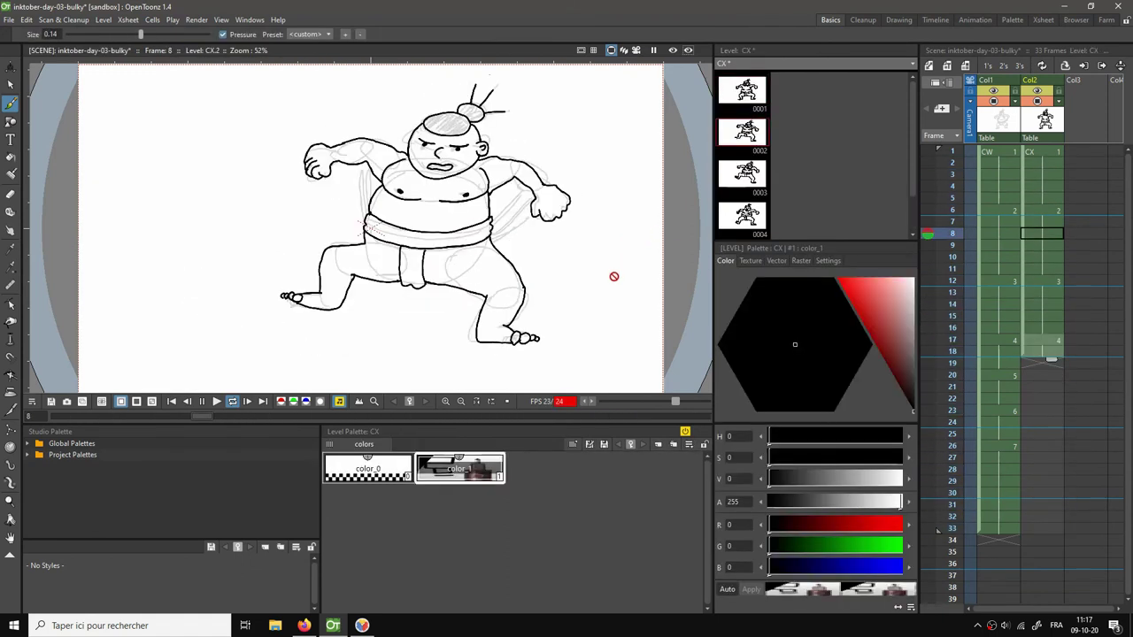
click(1037, 352)
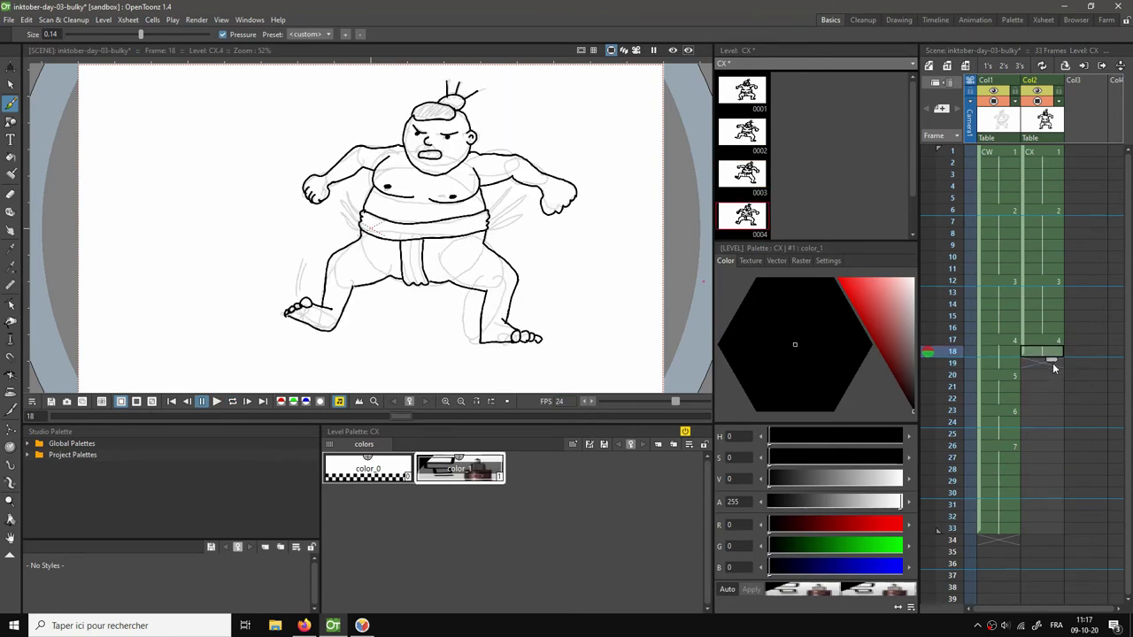
Start a new drawing at frame 20 of Col2, save, and onion-skin frame 19 for inking in the Drawing workspace.
click(1041, 375)
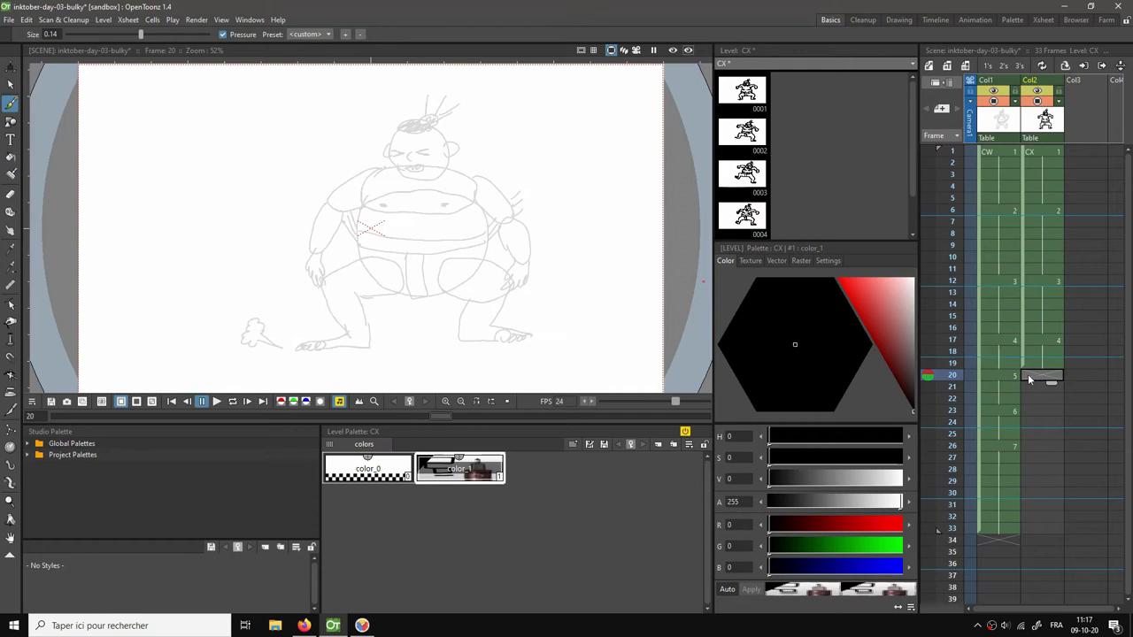
click(593, 199)
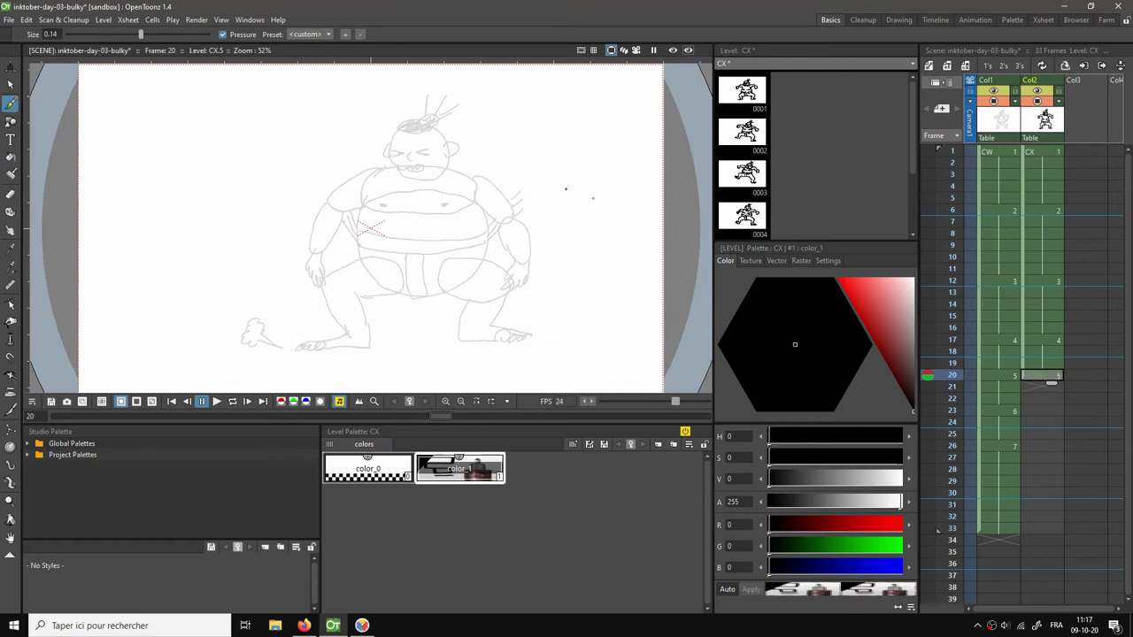
key(ctrl+s)
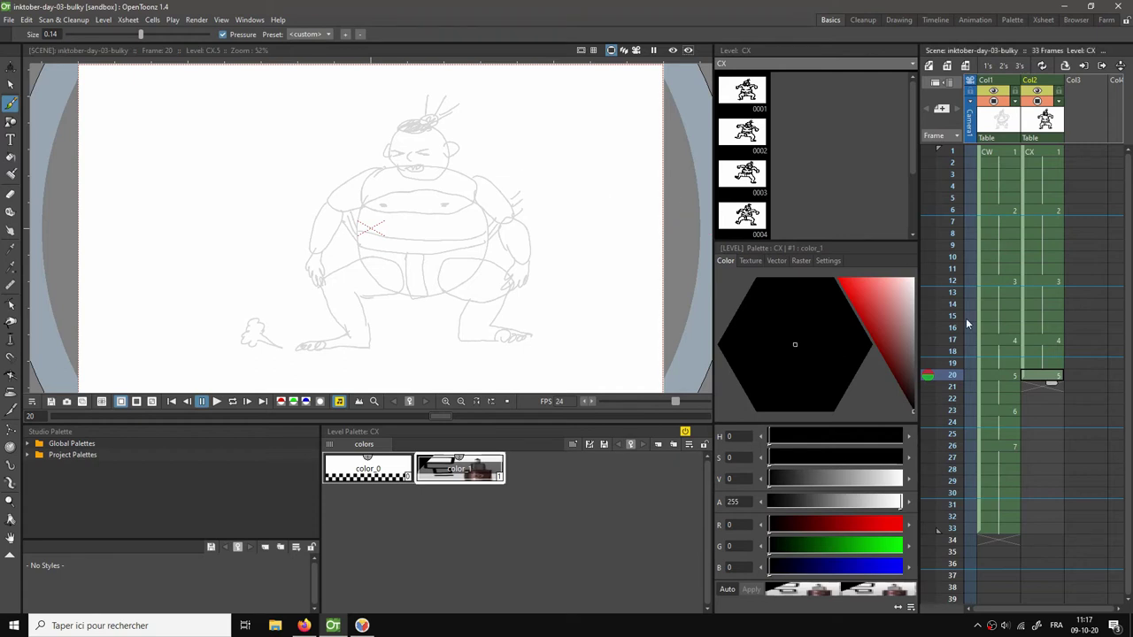
click(928, 362)
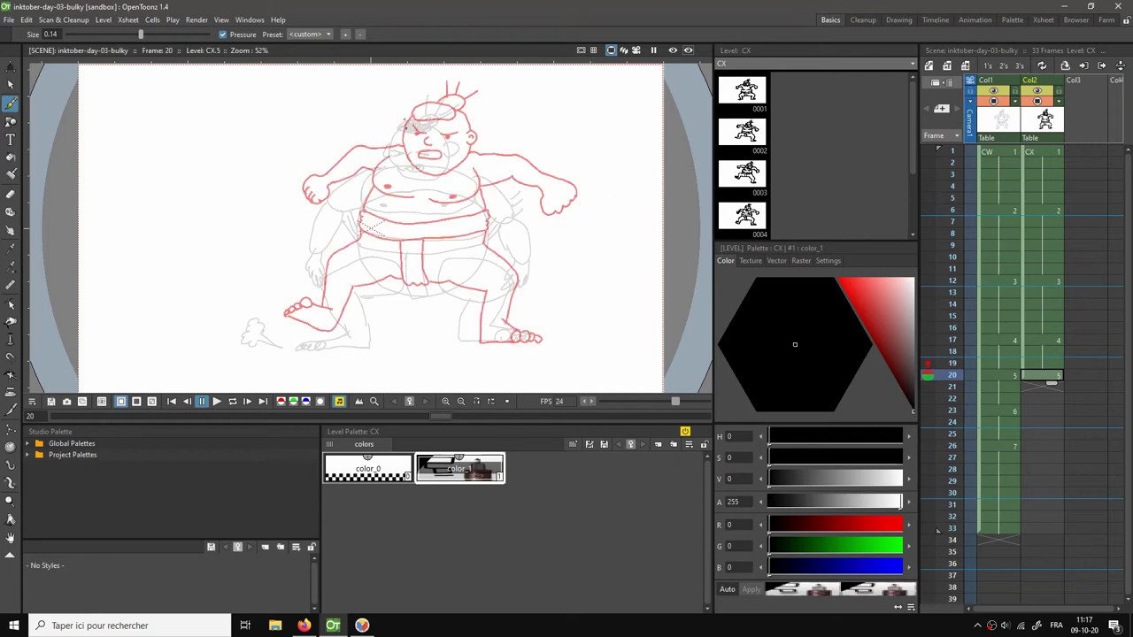
click(900, 20)
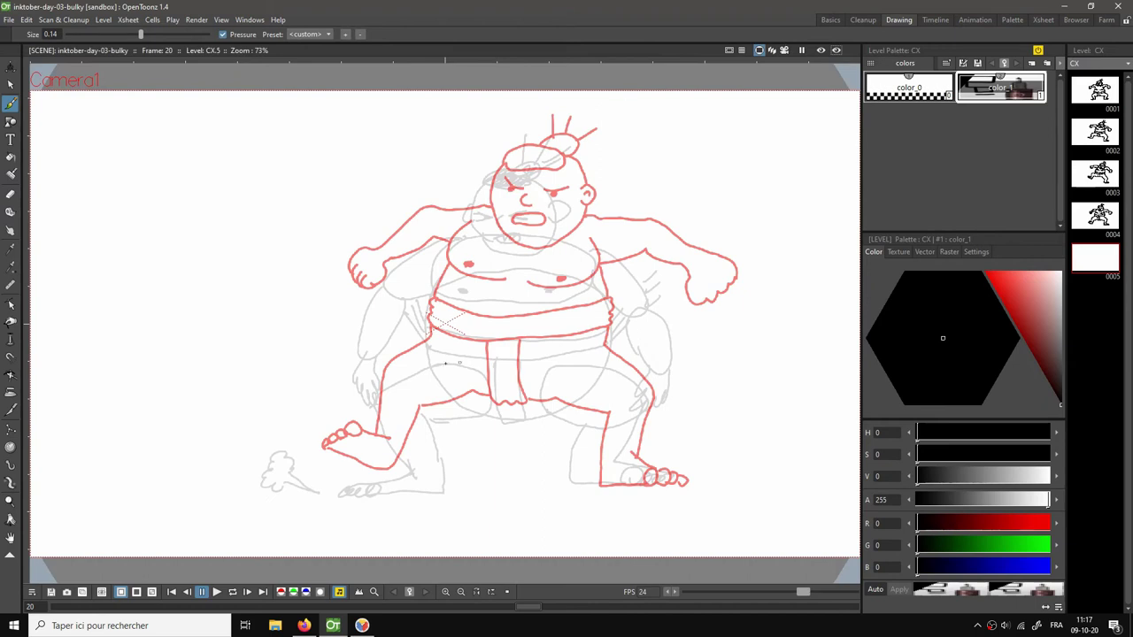
Ink the belt with its hanging flap, and the ear-side leg with its foot and toes, over the frame 20 rough.
mouse_move(426, 324)
mouse_down()
mouse_move(422, 342)
mouse_move(435, 353)
mouse_move(485, 361)
mouse_move(591, 349)
mouse_move(611, 342)
mouse_move(614, 324)
mouse_move(458, 337)
mouse_move(427, 324)
mouse_up()
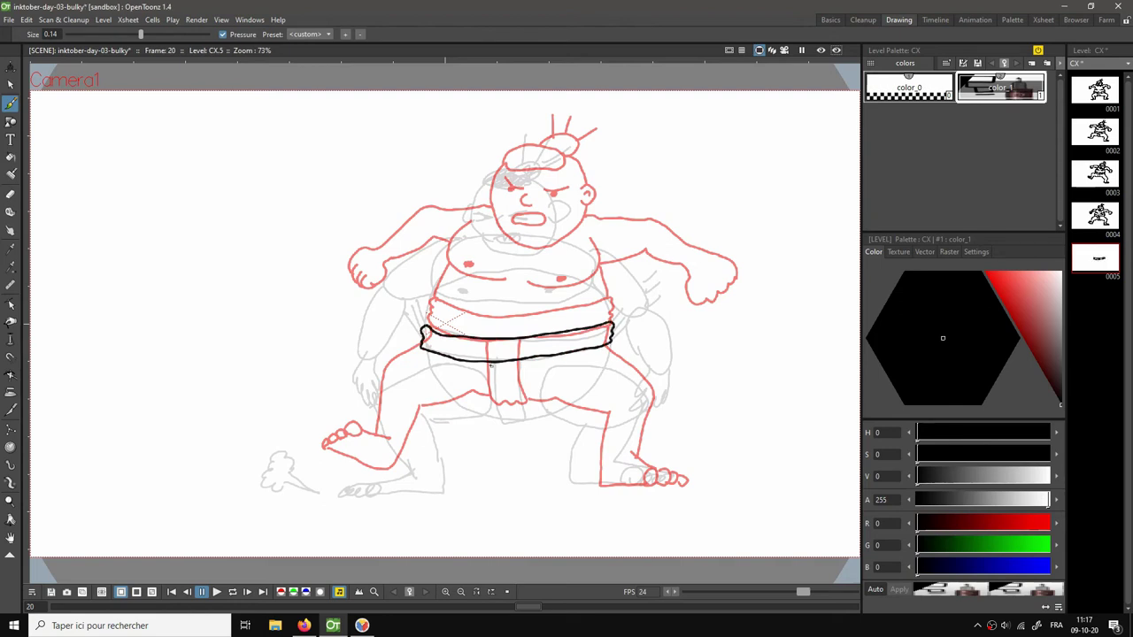
mouse_move(485, 359)
mouse_down()
mouse_move(492, 419)
mouse_move(511, 423)
mouse_move(522, 407)
mouse_move(518, 356)
mouse_up()
mouse_move(520, 416)
mouse_down()
mouse_move(603, 421)
mouse_move(595, 482)
mouse_move(648, 484)
mouse_move(650, 473)
mouse_move(660, 475)
mouse_move(652, 488)
mouse_move(685, 485)
mouse_up()
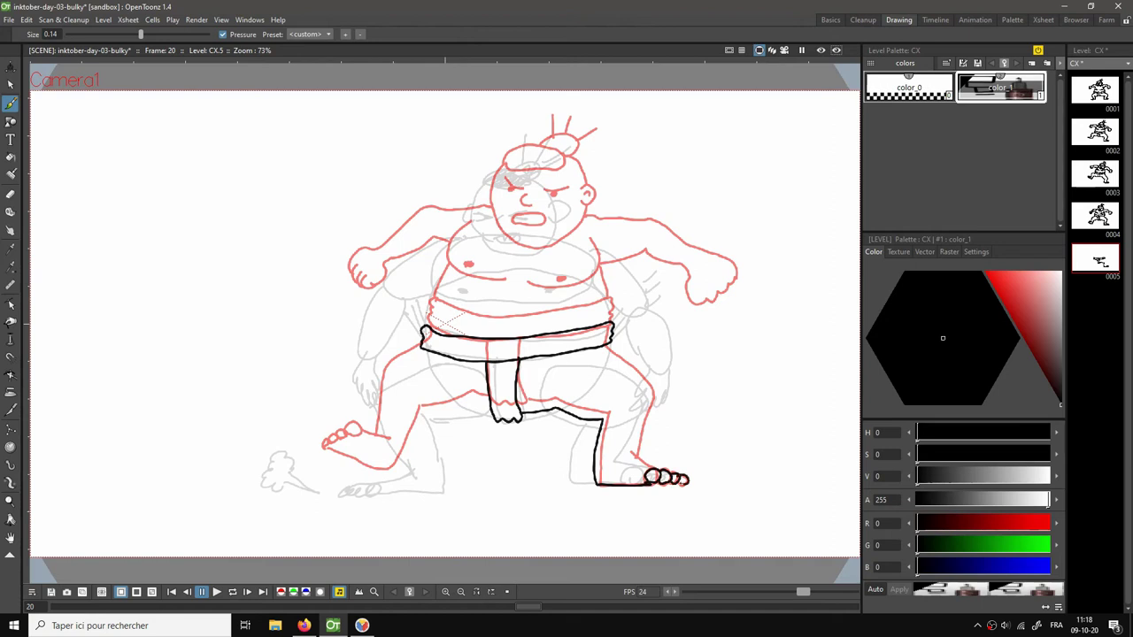
mouse_move(607, 344)
mouse_down()
mouse_move(610, 367)
mouse_move(652, 398)
mouse_move(634, 455)
mouse_up()
Ink the stomping foot with its toes, the shin and inner thigh of that leg, and the dust cloud beside the foot.
mouse_move(372, 489)
mouse_down()
mouse_move(388, 485)
mouse_move(343, 489)
mouse_move(444, 489)
mouse_move(413, 469)
mouse_move(384, 423)
mouse_up()
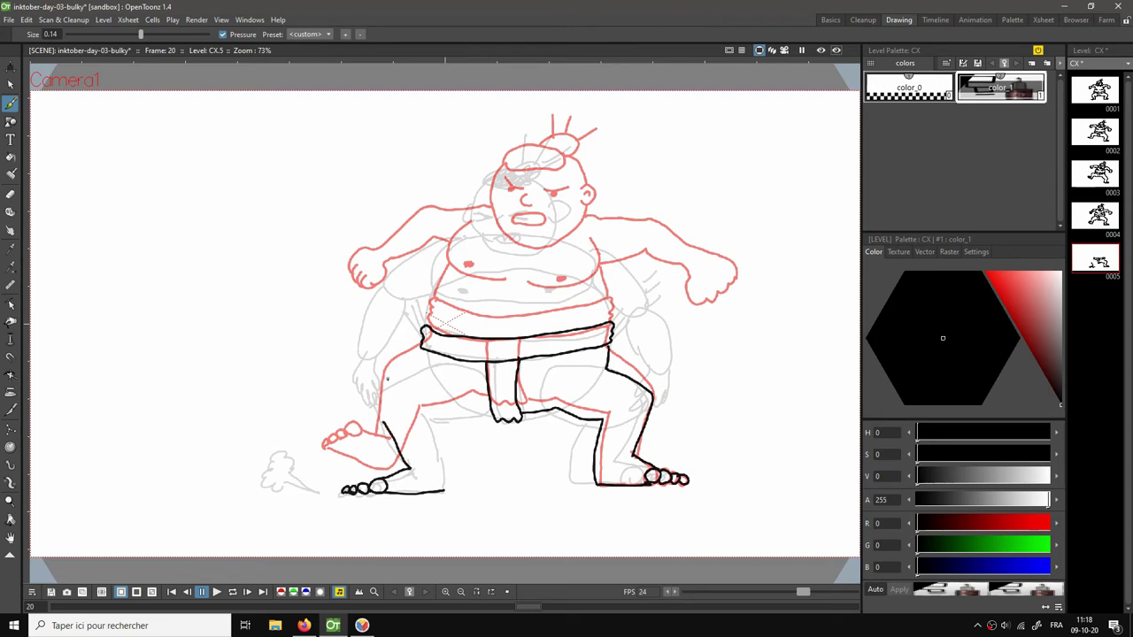
drag(384, 352, 390, 389)
key(ctrl+z)
mouse_move(282, 485)
mouse_down()
mouse_move(251, 456)
mouse_move(273, 455)
mouse_move(296, 465)
mouse_move(276, 480)
mouse_move(310, 490)
mouse_move(284, 470)
mouse_up()
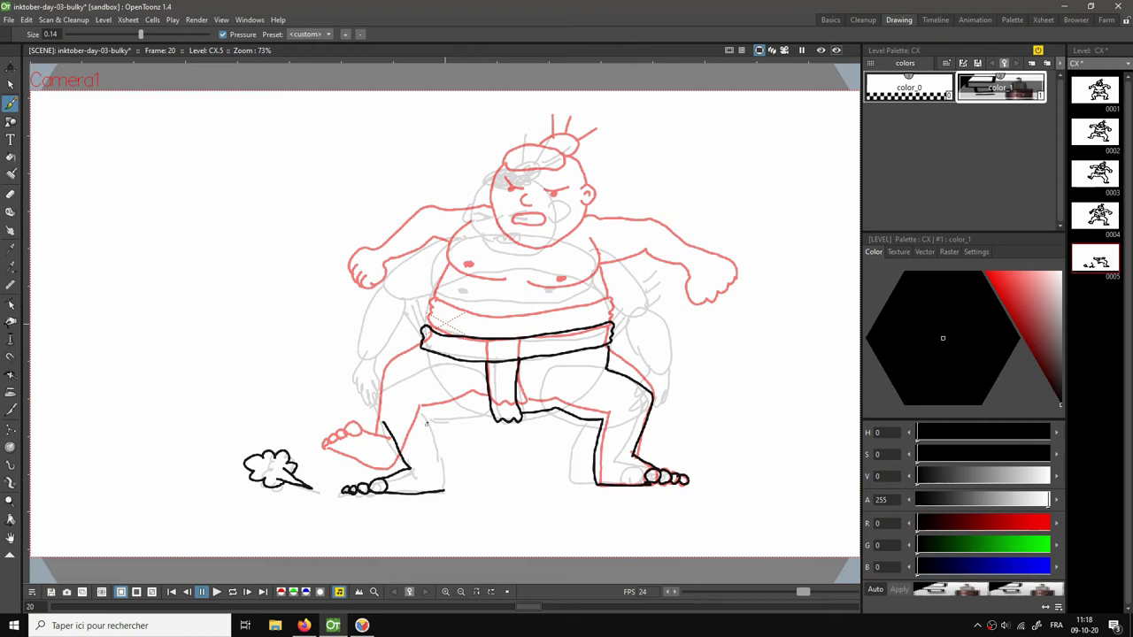
mouse_move(428, 419)
mouse_down()
mouse_move(486, 420)
mouse_move(434, 426)
mouse_move(444, 491)
mouse_up()
drag(424, 353, 427, 373)
key(ctrl+z)
Ink the hand resting on the stomping leg's knee and join the shin and thigh lines to it.
mouse_move(383, 345)
mouse_down()
mouse_move(389, 405)
mouse_move(372, 384)
mouse_move(375, 407)
mouse_up()
mouse_move(360, 377)
mouse_down()
mouse_move(364, 400)
mouse_move(355, 370)
mouse_move(367, 340)
mouse_up()
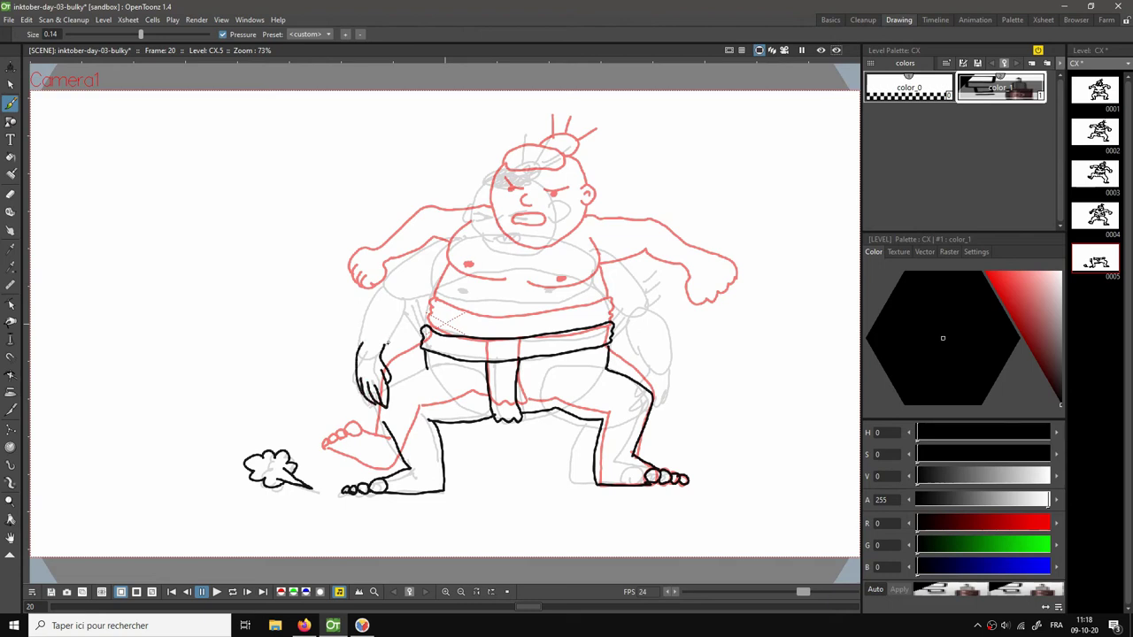
drag(382, 406, 380, 423)
mouse_move(389, 381)
mouse_down()
mouse_move(432, 366)
mouse_move(391, 332)
mouse_move(415, 297)
mouse_up()
key(ctrl+z)
Ink the chest lines with both nipples and the sides of the belly down to the belt, and save.
mouse_move(445, 246)
mouse_down()
mouse_move(431, 282)
mouse_move(453, 300)
mouse_move(486, 304)
mouse_up()
key(ctrl+z)
mouse_move(441, 252)
mouse_down()
mouse_move(432, 280)
mouse_move(447, 301)
mouse_move(493, 301)
mouse_move(463, 292)
mouse_up()
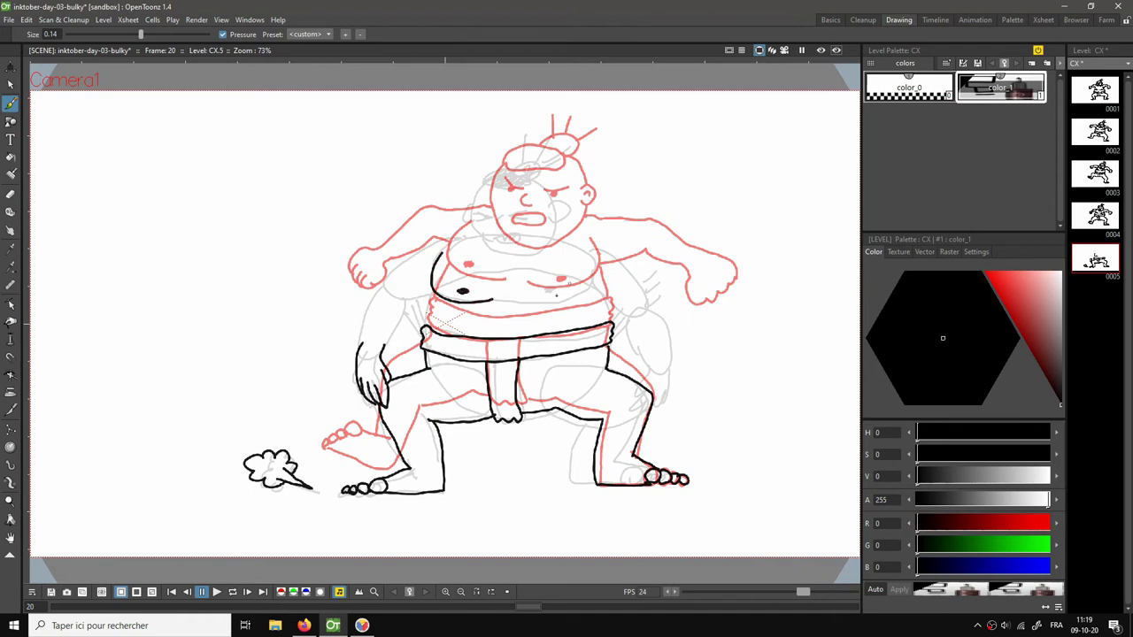
mouse_move(523, 301)
mouse_down()
mouse_move(592, 300)
mouse_move(589, 255)
mouse_up()
drag(554, 291, 561, 293)
drag(436, 292, 425, 327)
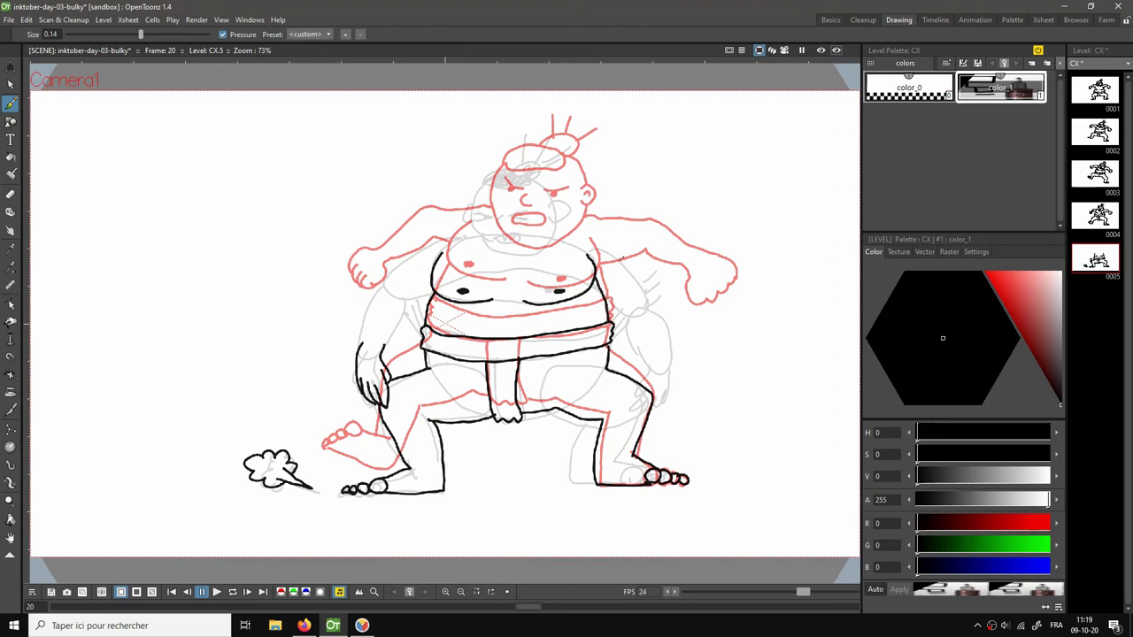
key(ctrl+s)
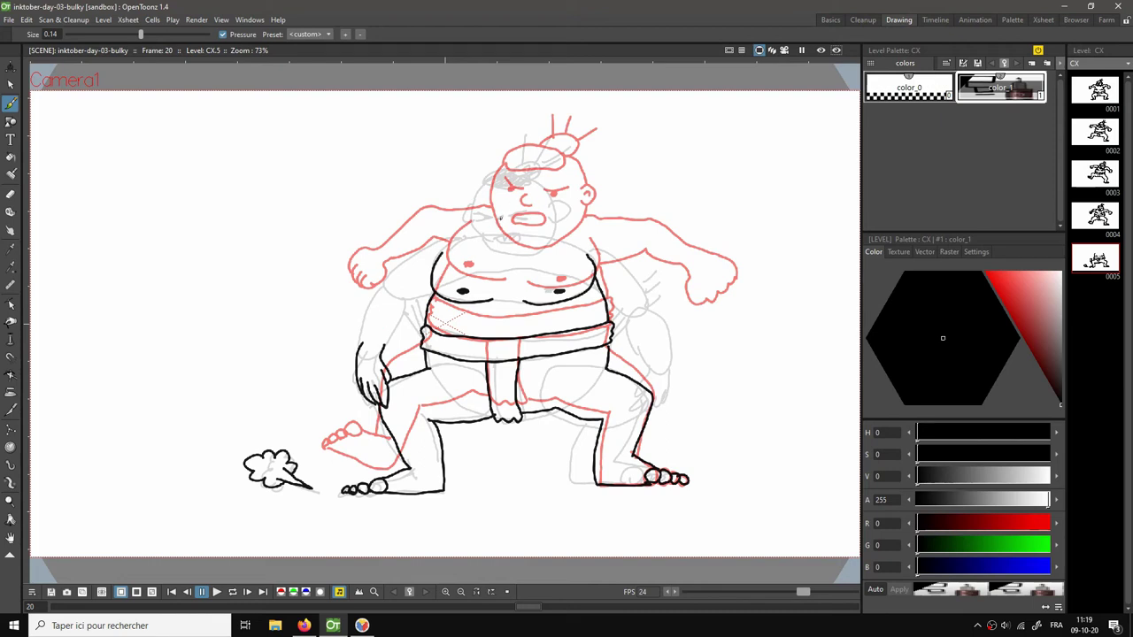
Ink the grimacing face with squeezed-shut eyes, the head outline with its ear, and the hair with its topknot.
mouse_move(493, 227)
mouse_down()
mouse_move(502, 231)
mouse_move(489, 217)
mouse_move(518, 216)
mouse_move(515, 238)
mouse_move(490, 247)
mouse_up()
key(ctrl+z)
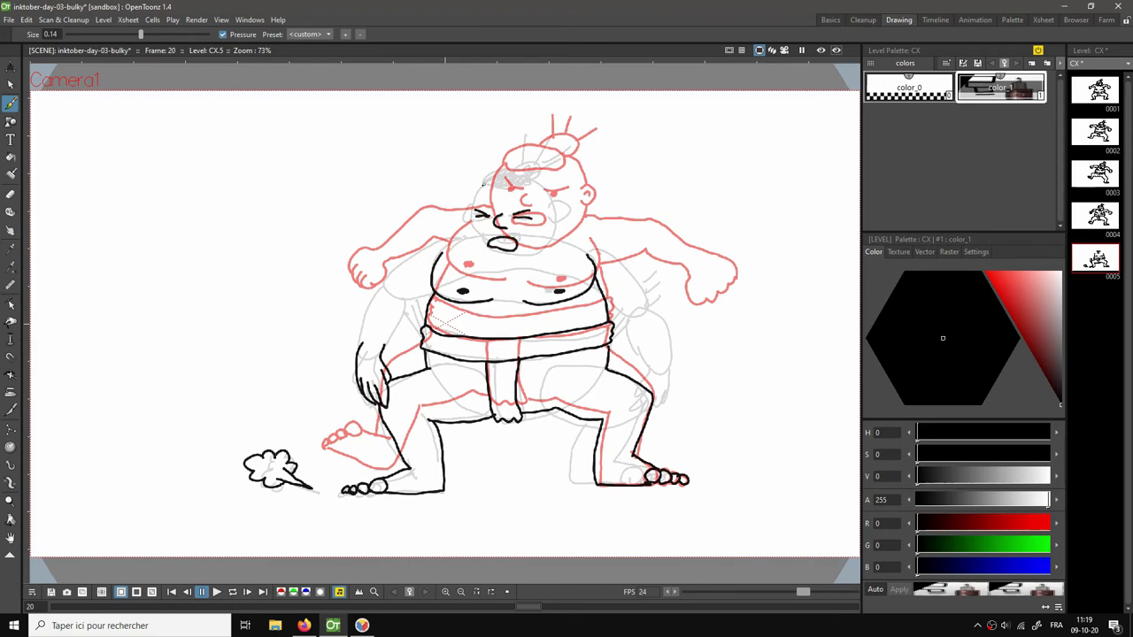
mouse_move(478, 187)
mouse_down()
mouse_move(469, 245)
mouse_move(492, 264)
mouse_move(547, 251)
mouse_move(567, 206)
mouse_move(555, 220)
mouse_up()
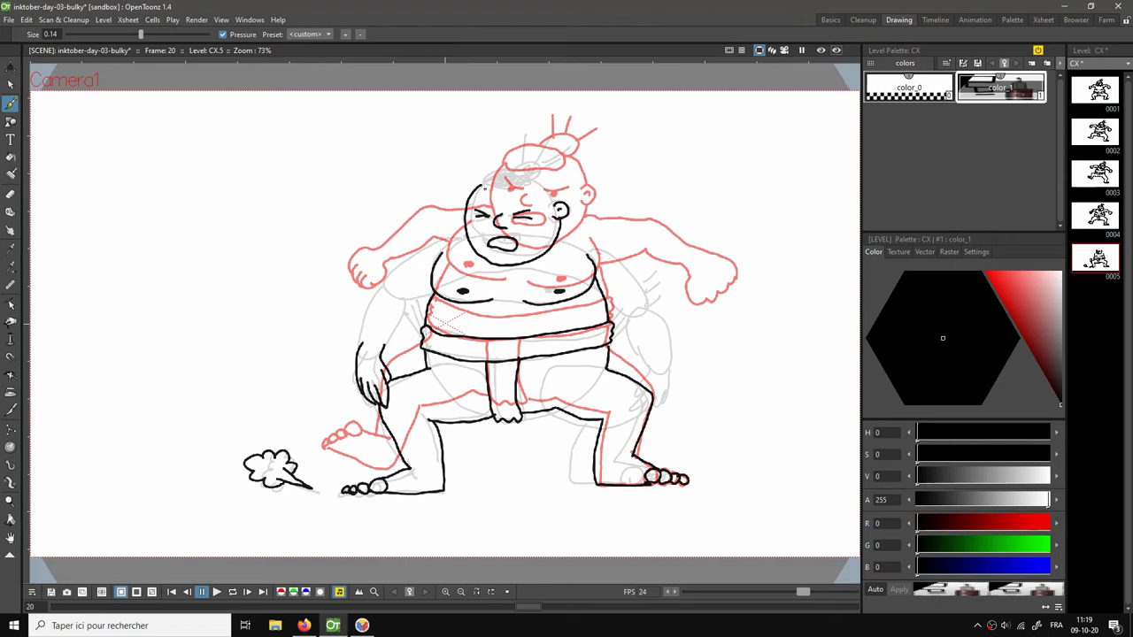
mouse_move(481, 189)
mouse_down()
mouse_move(493, 173)
mouse_move(540, 187)
mouse_move(506, 192)
mouse_move(484, 188)
mouse_move(551, 172)
mouse_move(543, 186)
mouse_move(536, 149)
mouse_move(569, 170)
mouse_up()
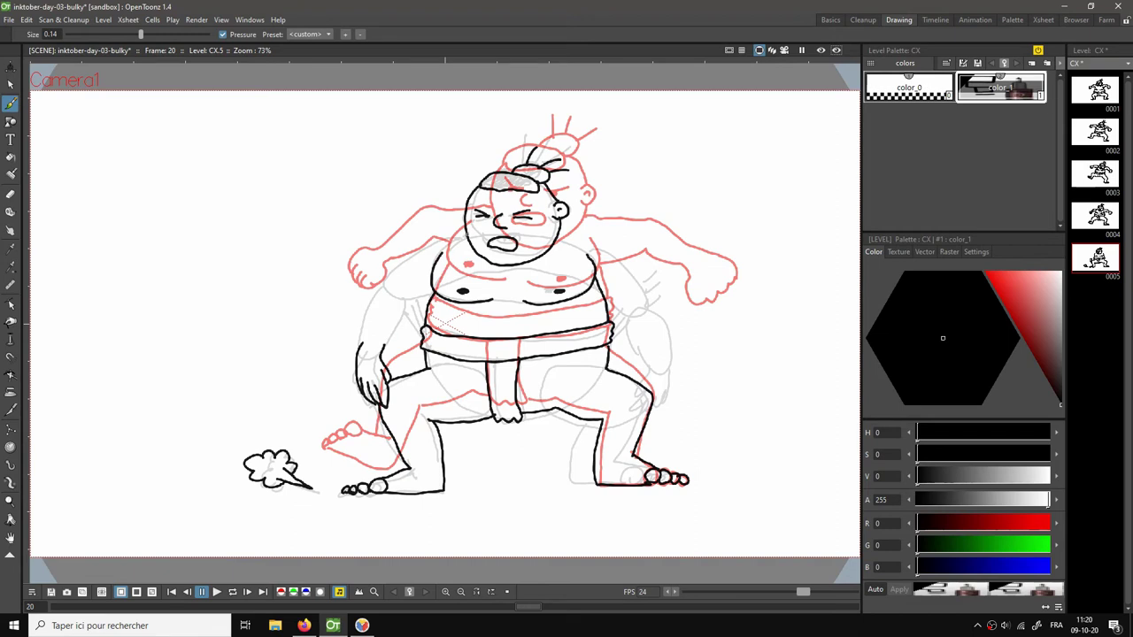
Ink both arms down to the knees, erasing the ear-side knee lines to draw the second hand over them.
mouse_move(462, 232)
mouse_down()
mouse_move(382, 285)
mouse_move(361, 338)
mouse_move(387, 337)
mouse_move(421, 296)
mouse_up()
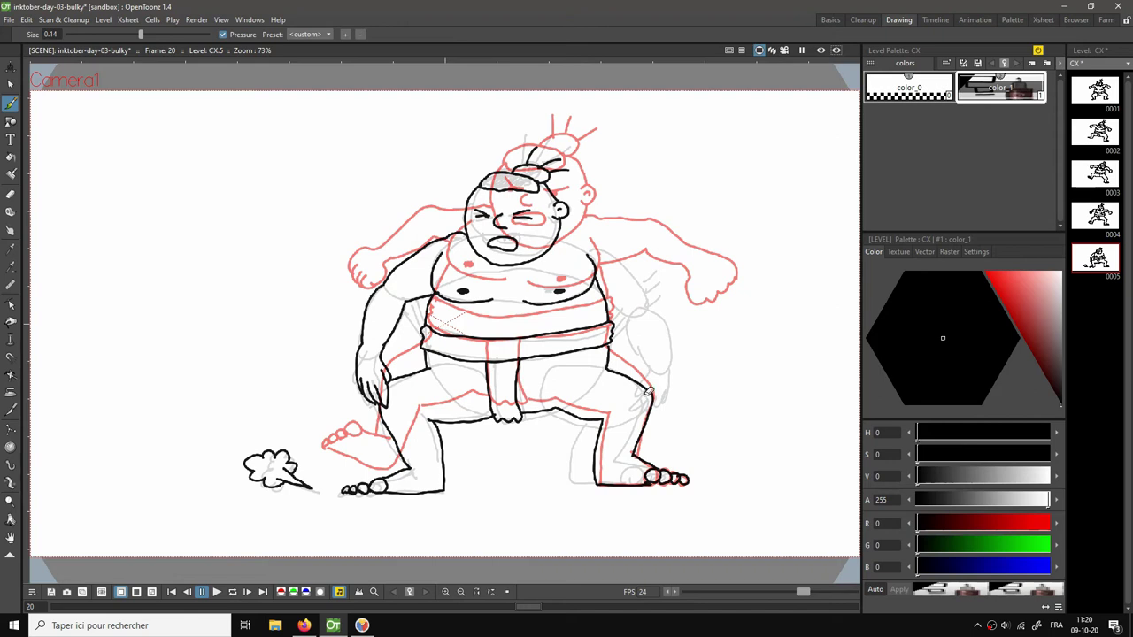
key(a)
drag(640, 386, 650, 407)
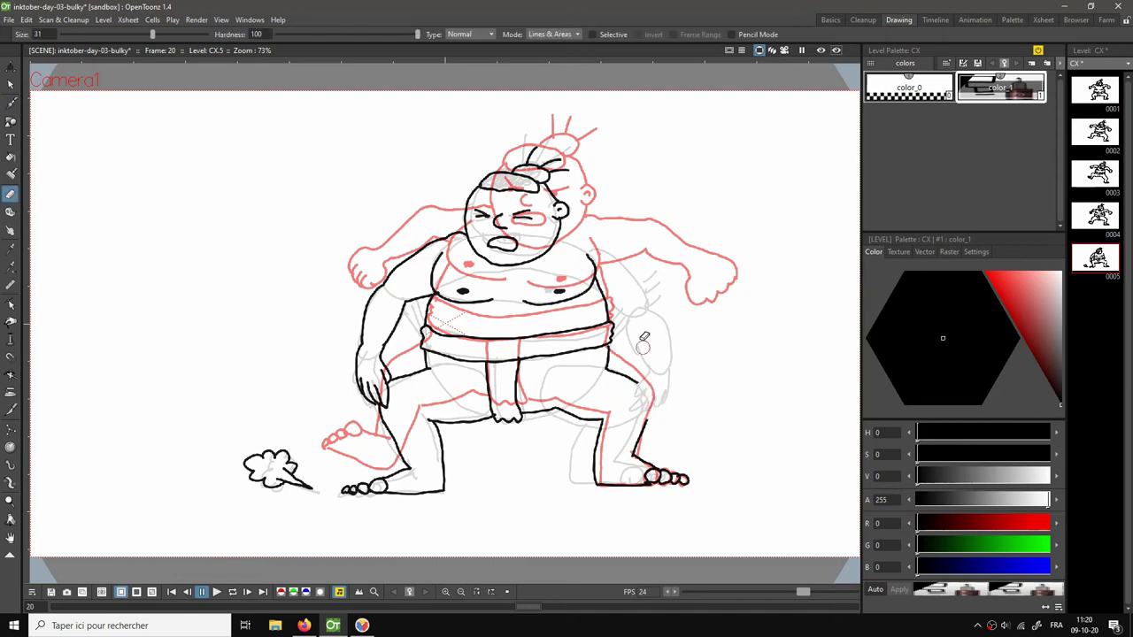
key(b)
mouse_move(648, 368)
mouse_down()
mouse_move(638, 413)
mouse_move(674, 390)
mouse_move(671, 372)
mouse_up()
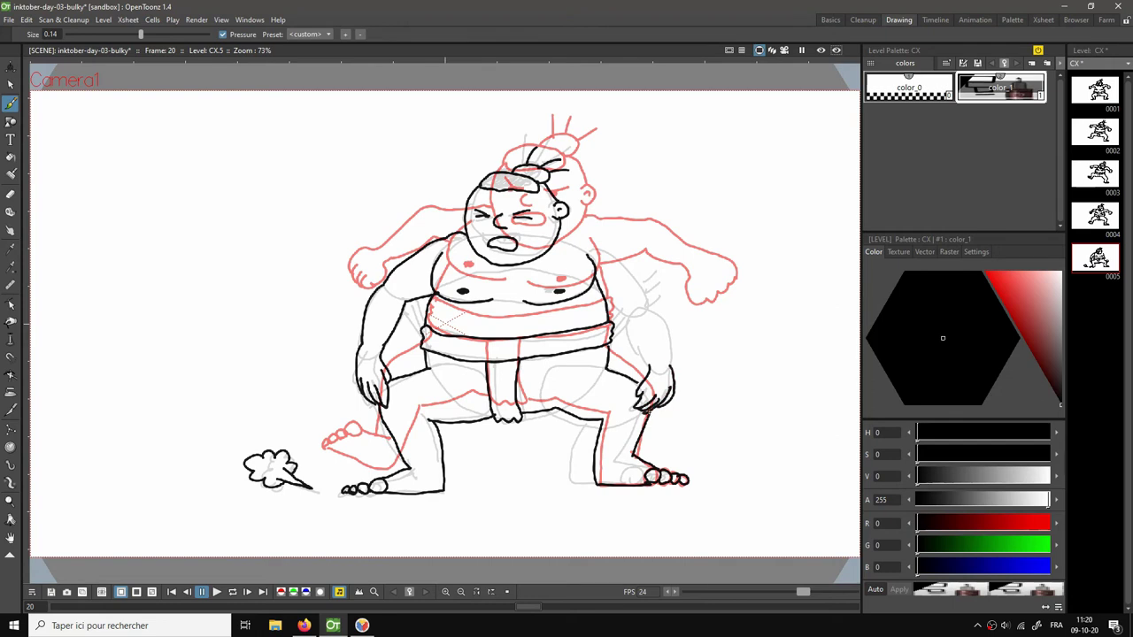
drag(650, 365, 603, 293)
mouse_move(556, 233)
mouse_down()
mouse_move(615, 256)
mouse_move(641, 288)
mouse_move(667, 342)
mouse_move(668, 379)
mouse_up()
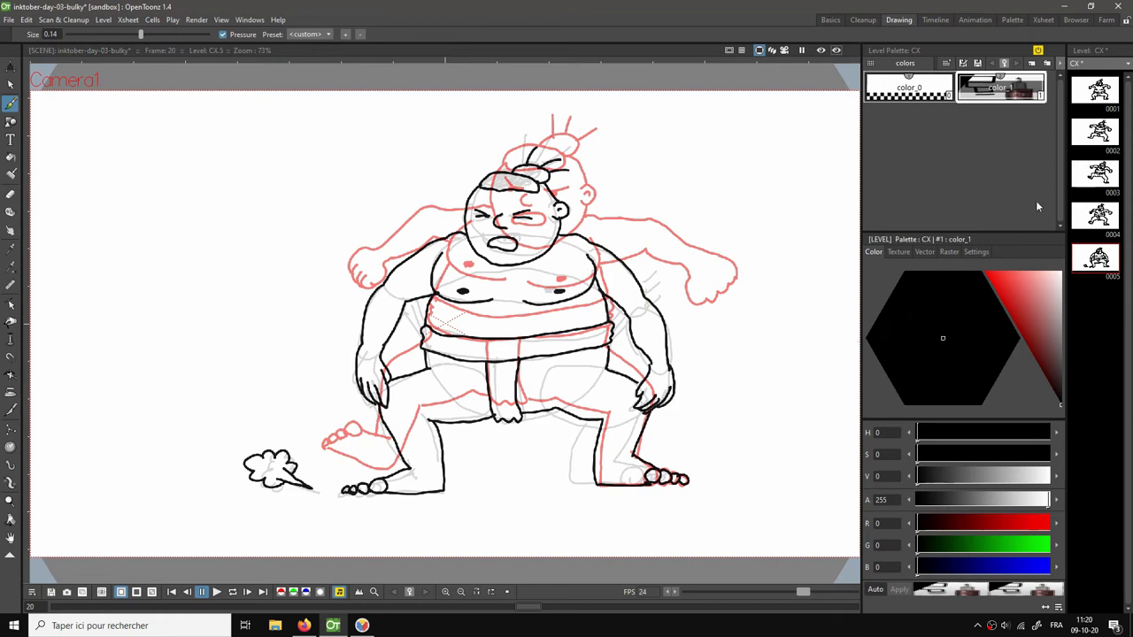
Return to the Basics workspace, clear the onion skin and flip between frames 19 and 20 to compare the inked drawings.
click(830, 19)
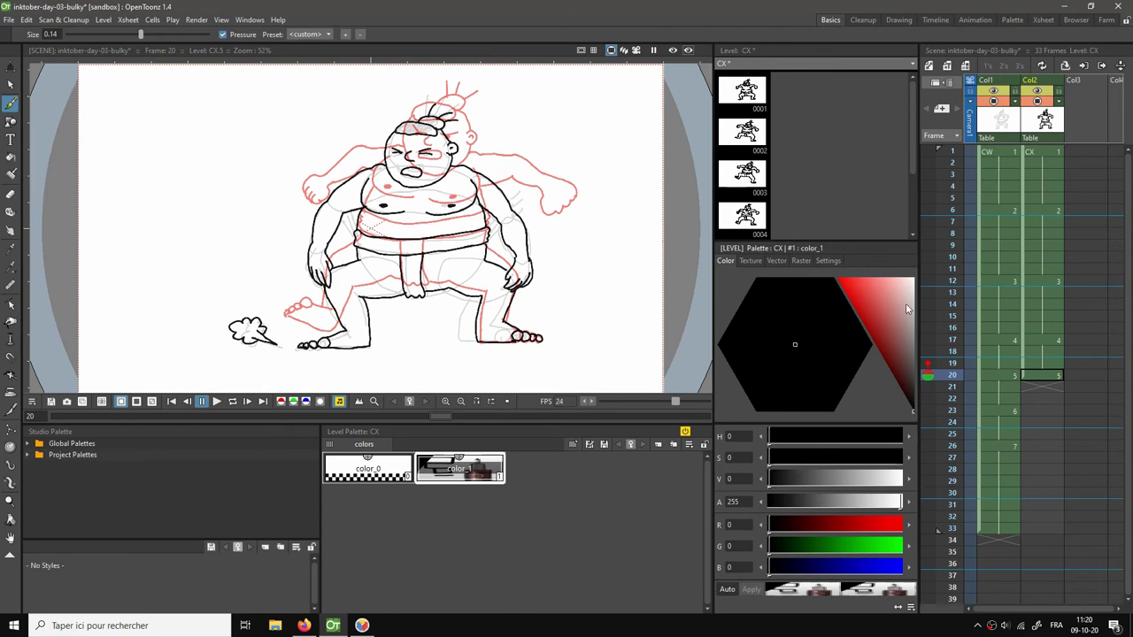
click(927, 365)
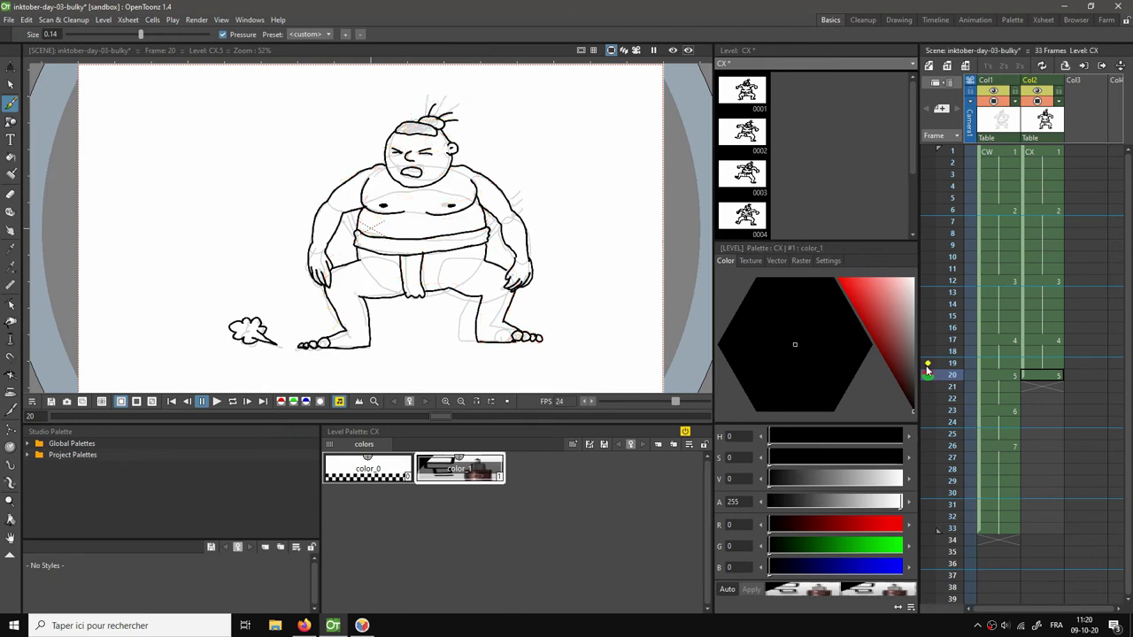
click(1042, 363)
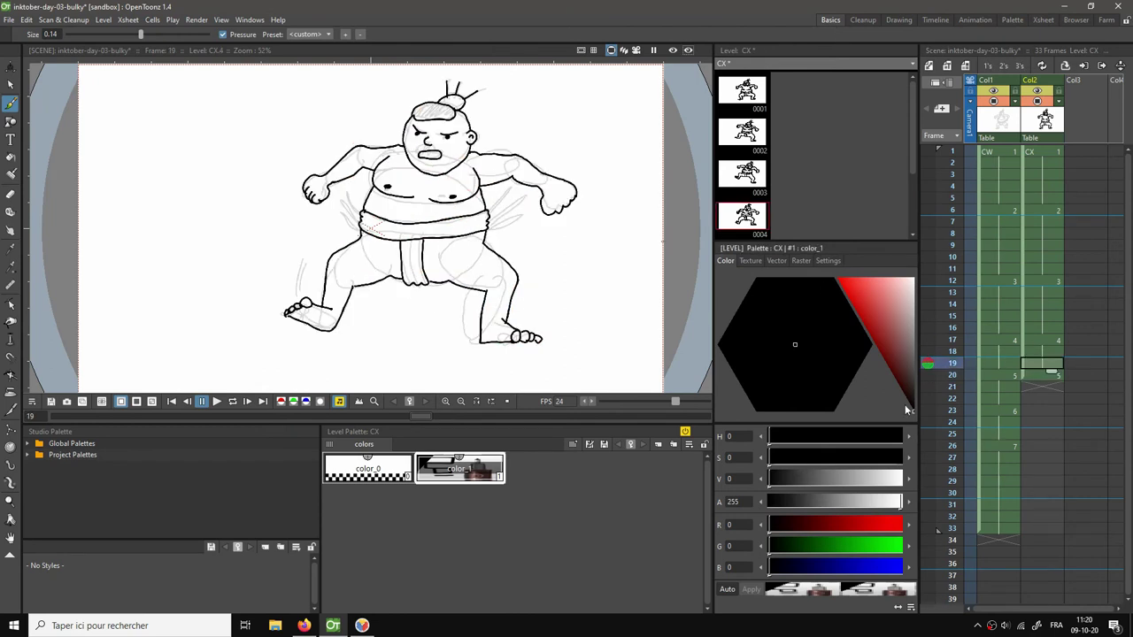
key(Down)
key(Up)
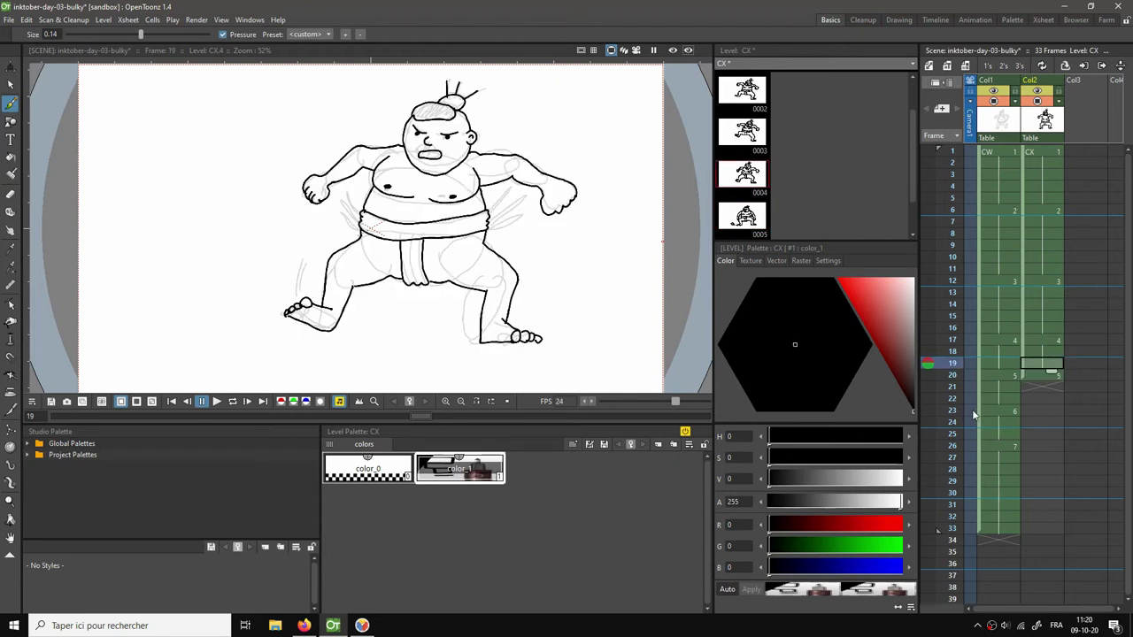
key(Down)
key(Up)
key(Down)
key(Up)
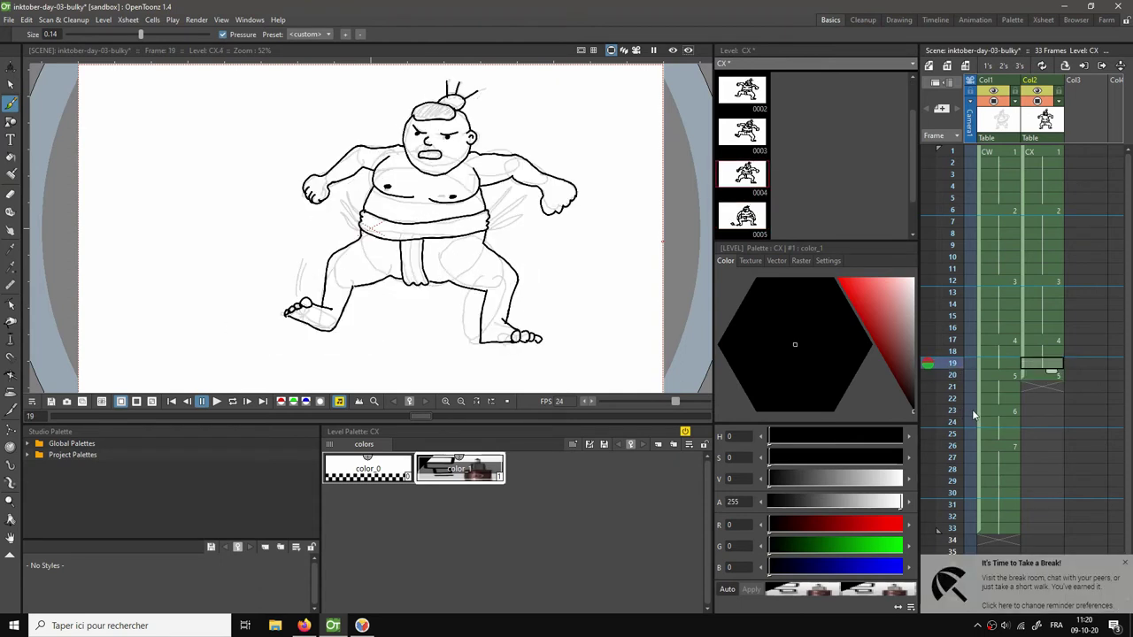
key(Down)
key(Up)
key(Down)
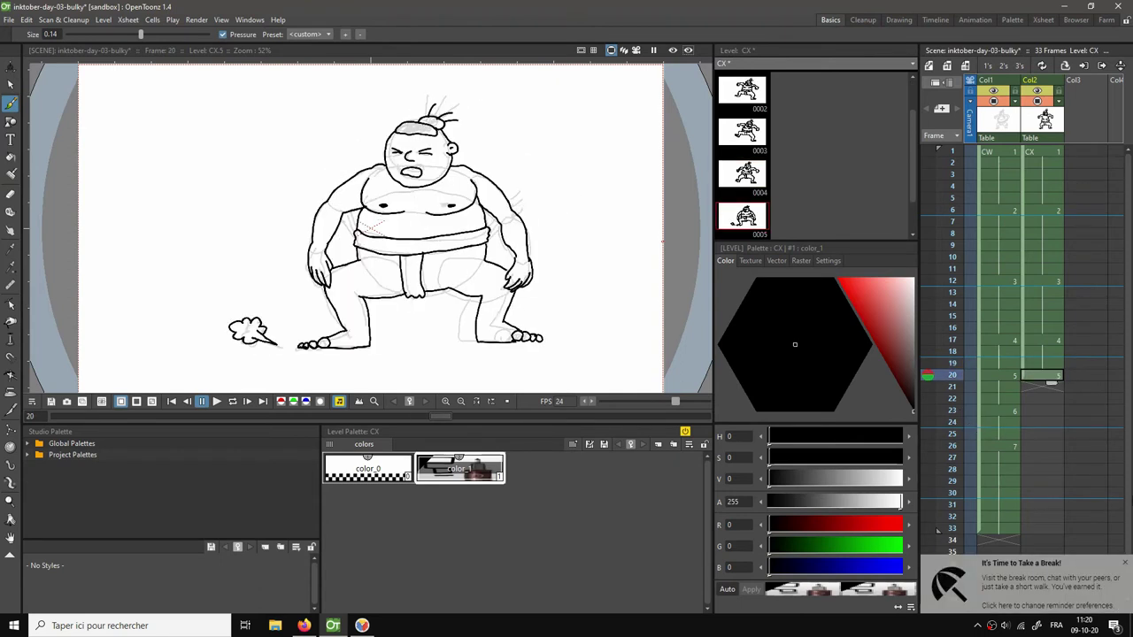
click(1125, 563)
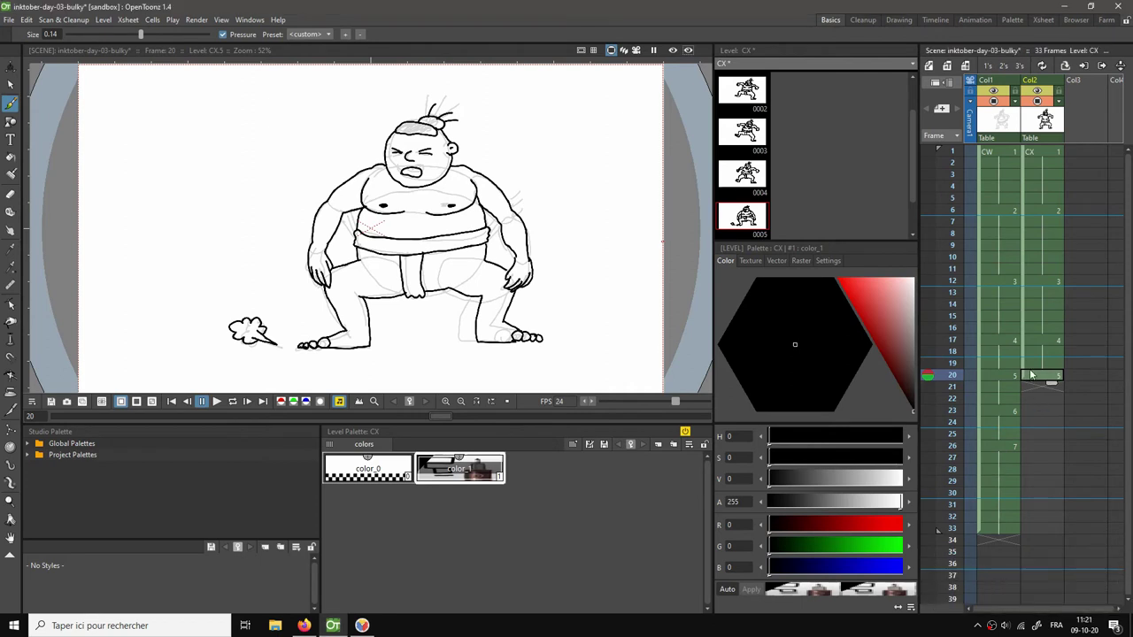
key(Up)
key(Down)
key(Up)
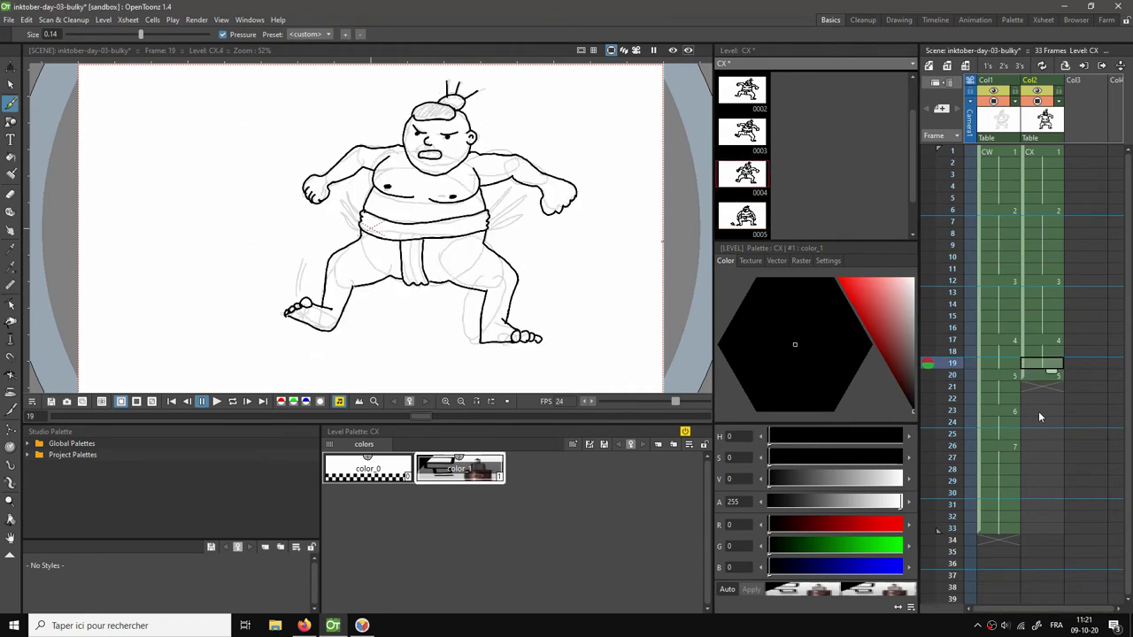
key(Down)
key(Up)
key(Down)
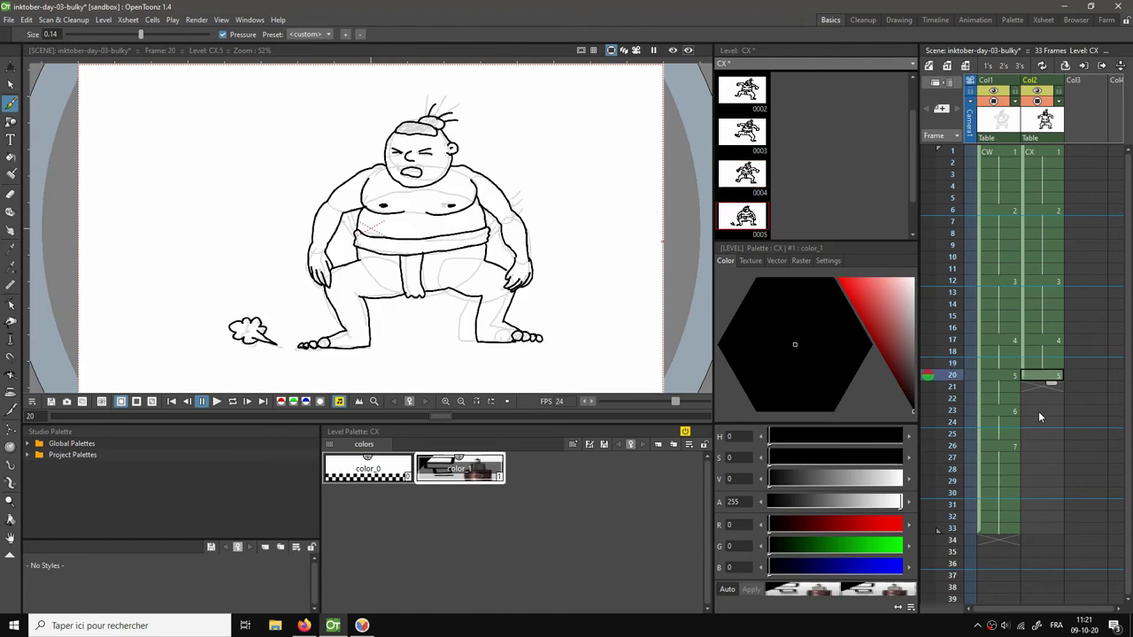
key(Up)
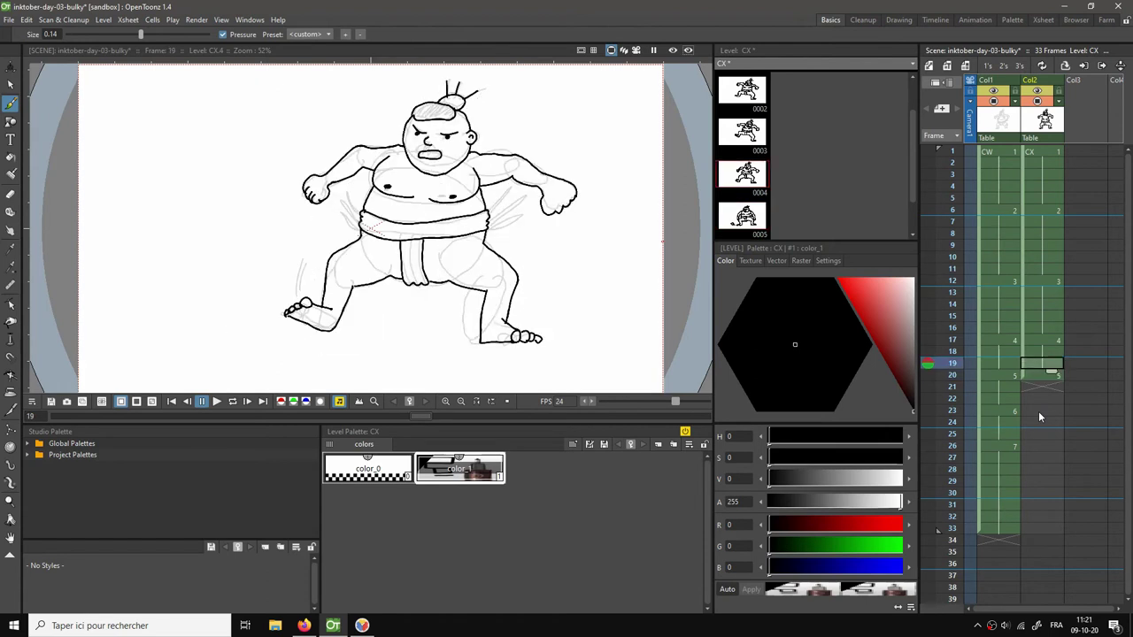
key(Down)
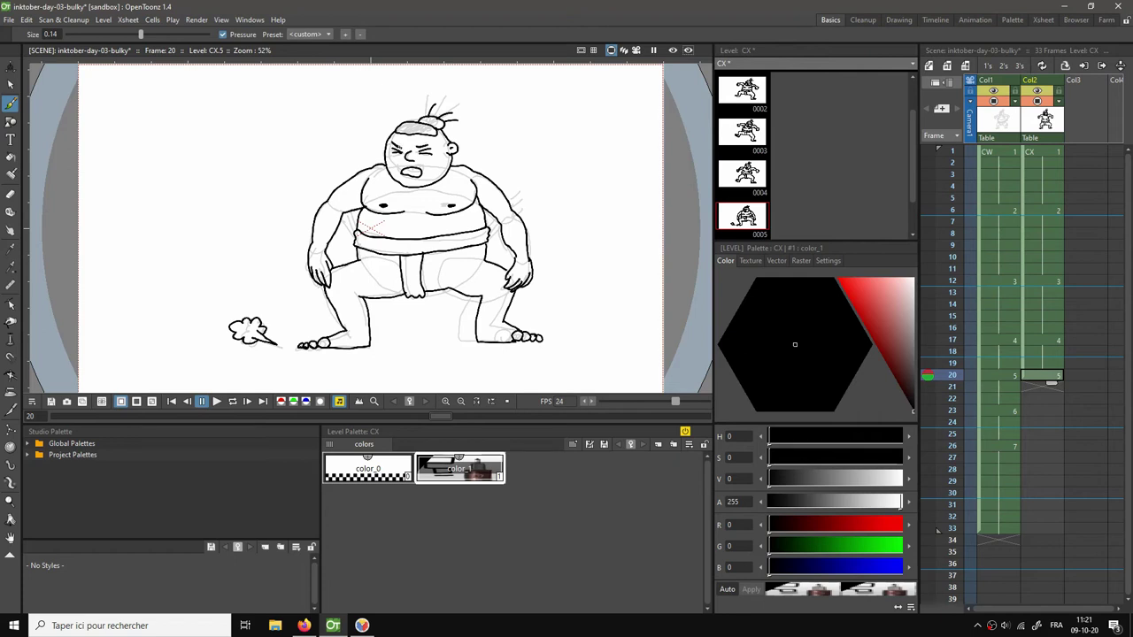
Flip repeatedly between frames 19 and 20 to check the motion from drawing 4 to drawing 5.
key(Up)
key(Down)
key(Up)
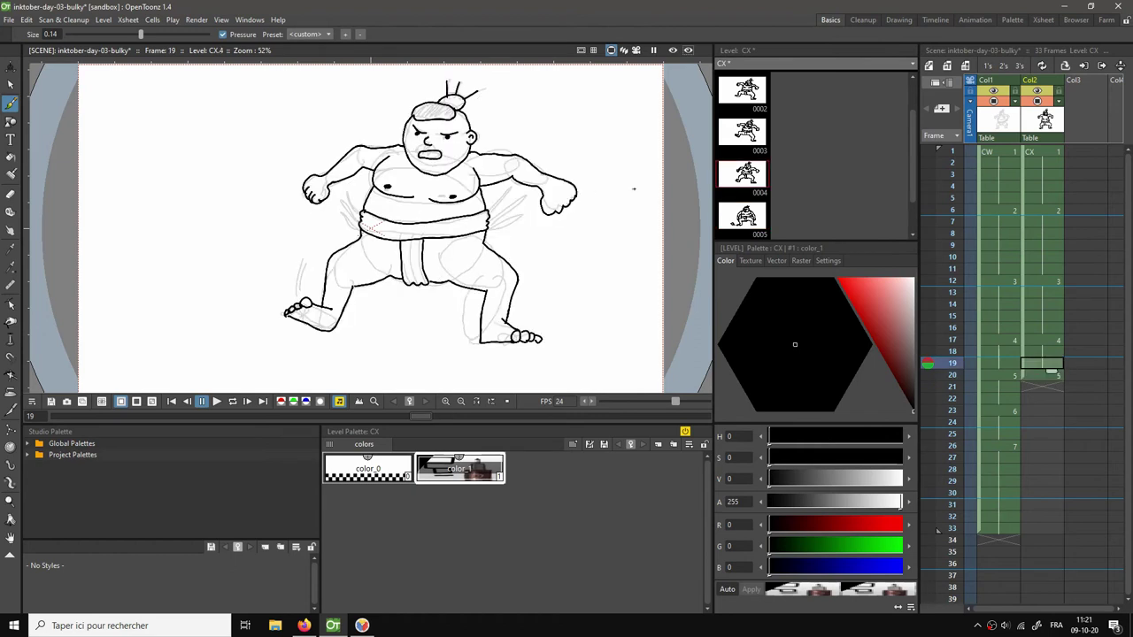
key(Down)
key(Up)
key(Down)
key(Up)
key(Down)
key(Up)
key(Down)
key(Up)
key(Down)
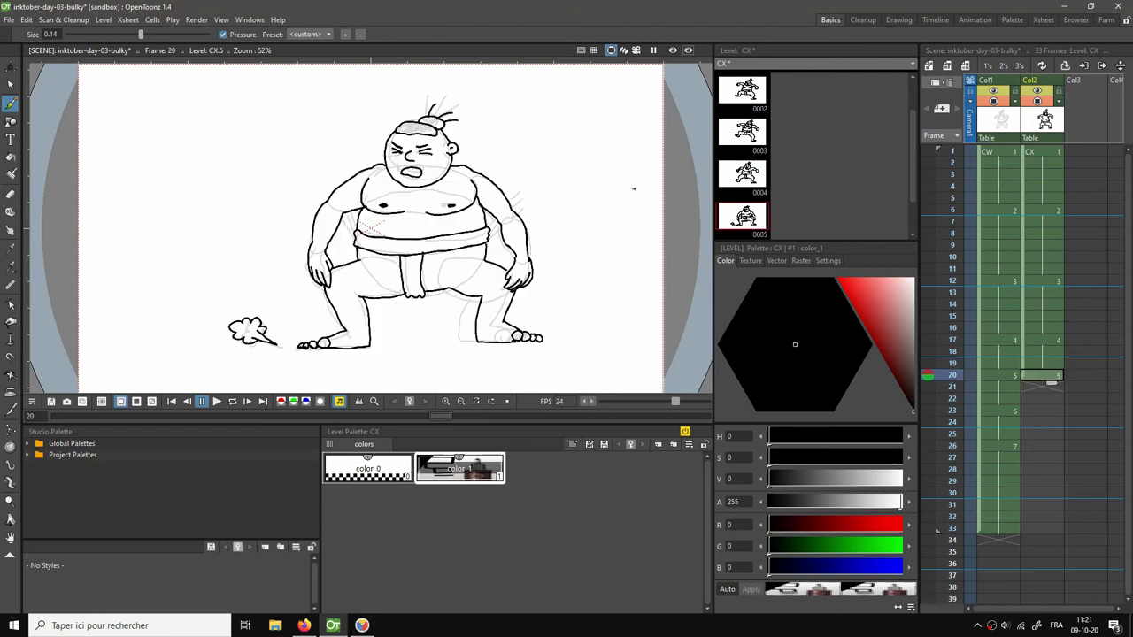
key(Up)
key(Down)
key(Up)
key(Down)
In Col2, hold drawing 5 through frame 22, create drawing 6 at frame 23 and show the previous frame as onion skin.
click(1047, 410)
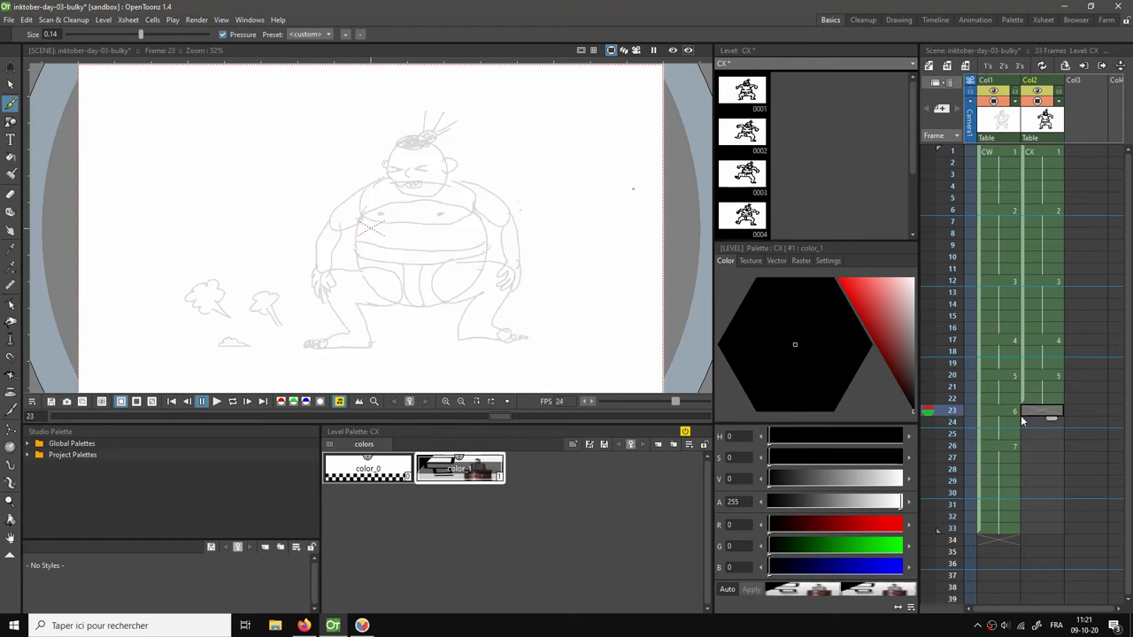
text(6)
key(Return)
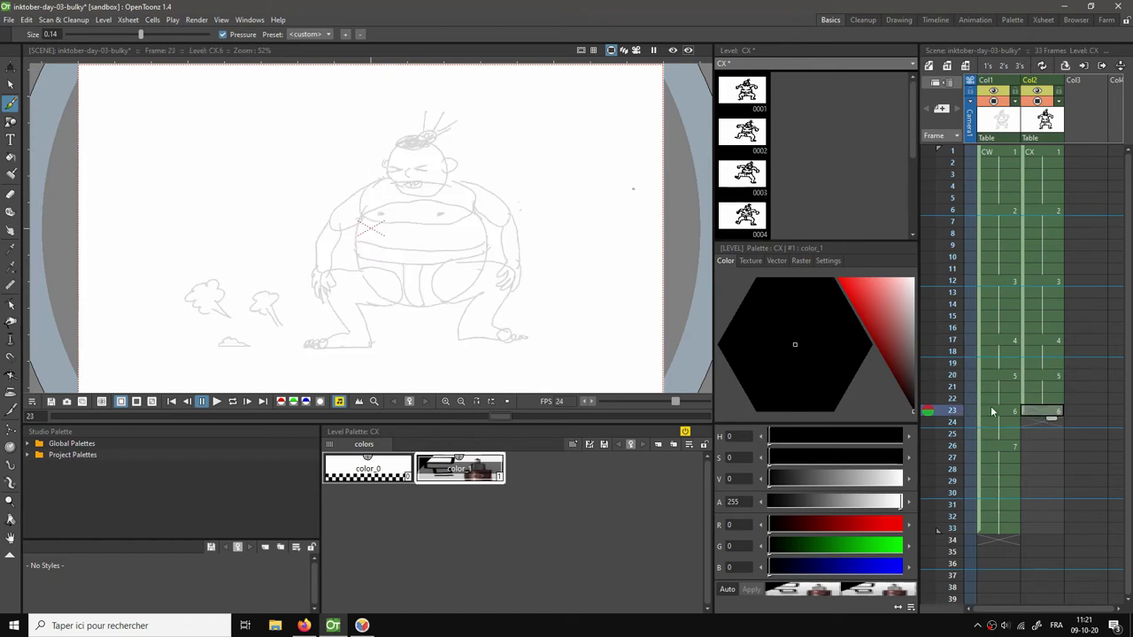
click(928, 399)
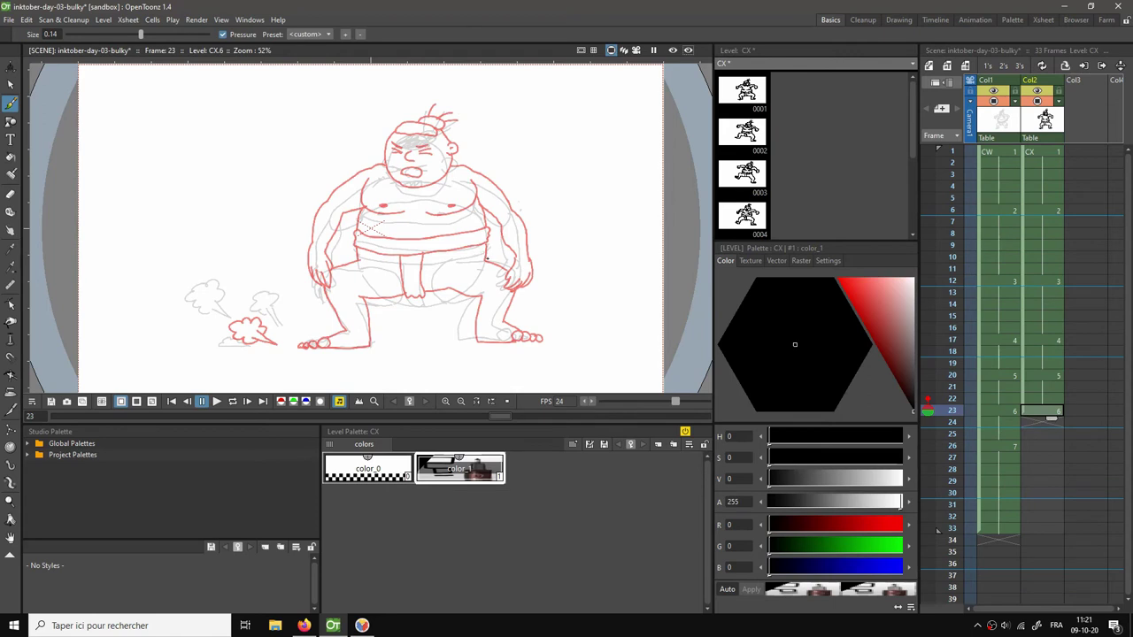
Copy the inked wrestler without the dust puff from drawing 5 on frame 22 and paste it into drawing 6 on frame 23.
click(1049, 399)
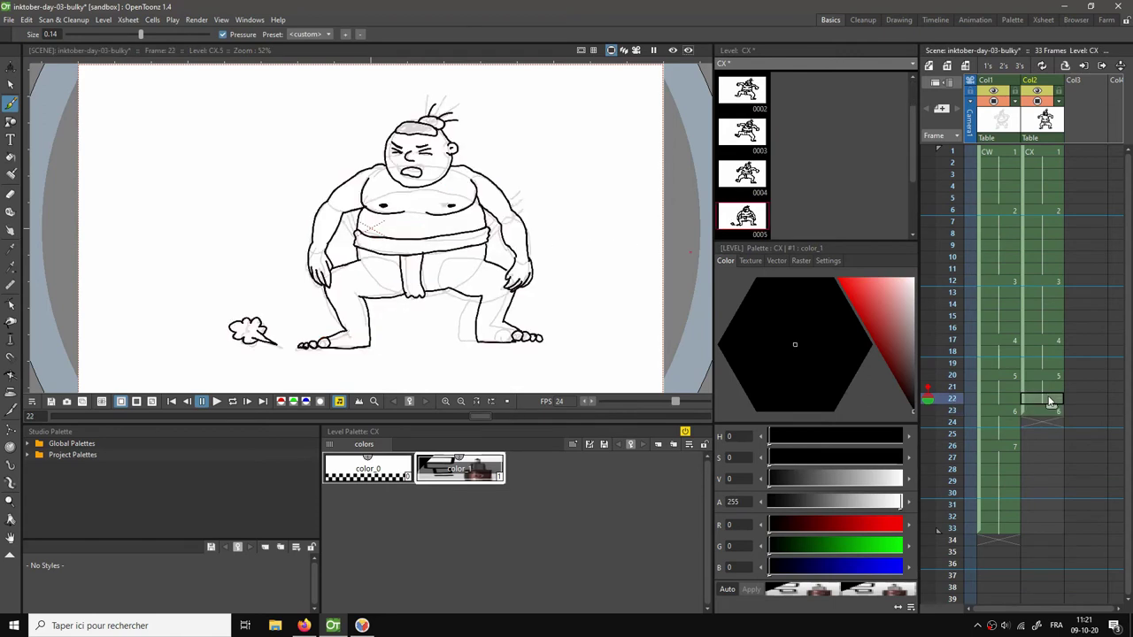
click(1042, 411)
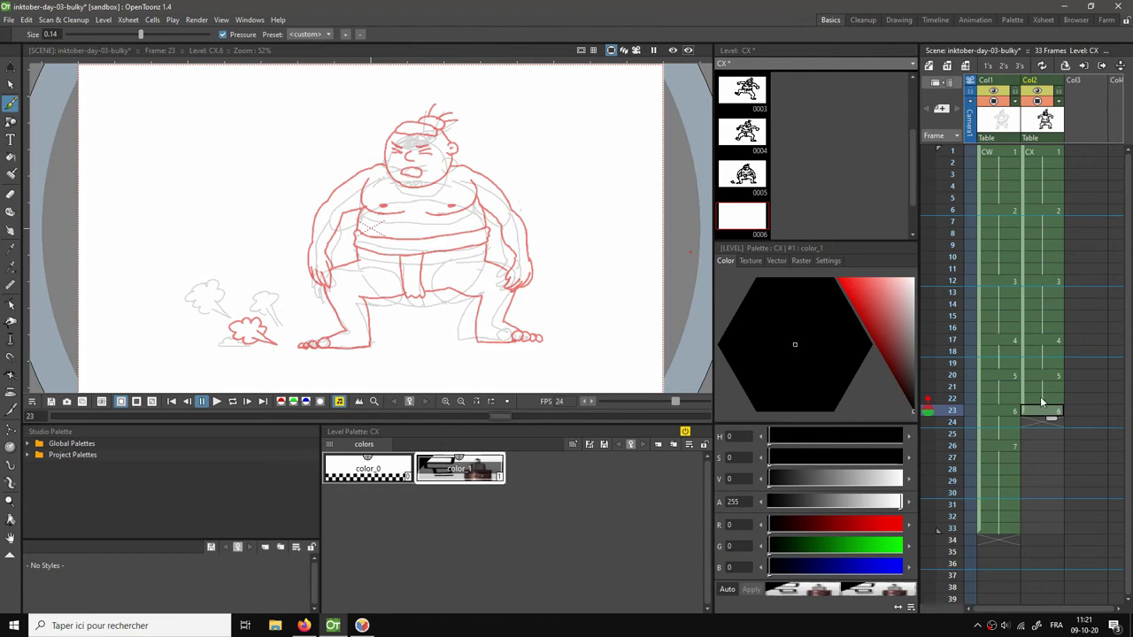
click(1042, 399)
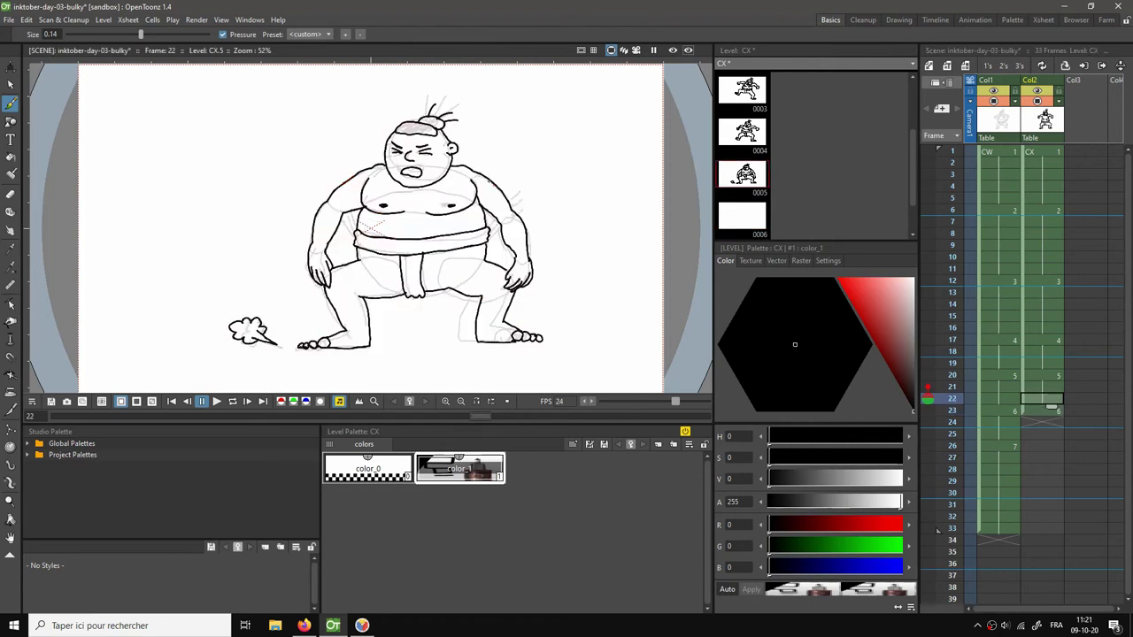
key(s)
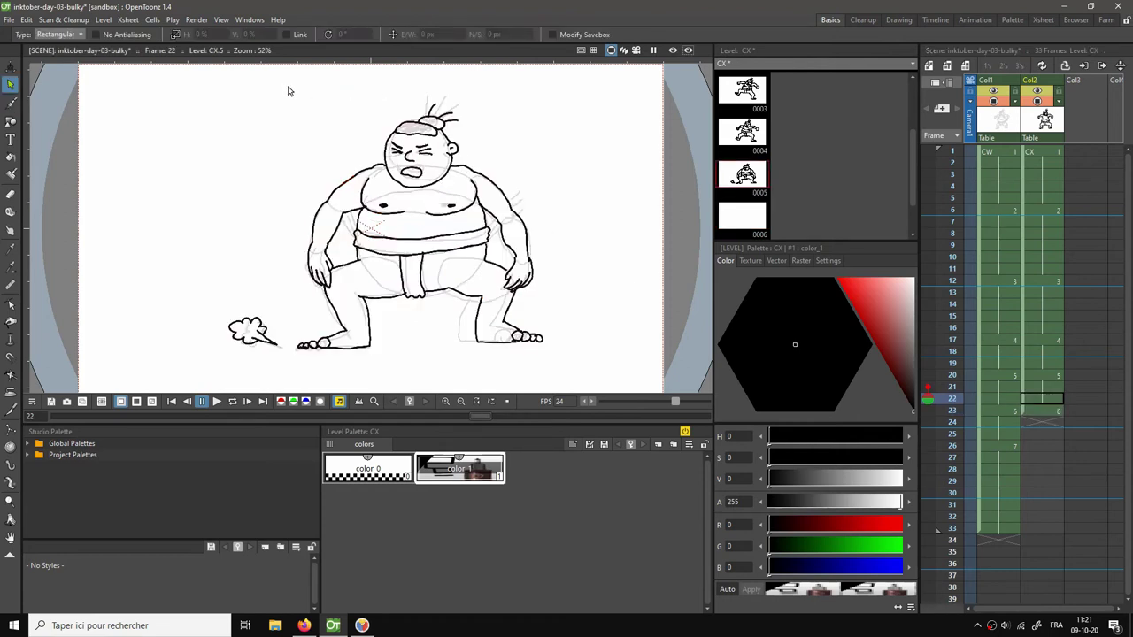
mouse_move(287, 90)
mouse_down()
mouse_move(349, 315)
mouse_move(522, 365)
mouse_move(571, 358)
mouse_up()
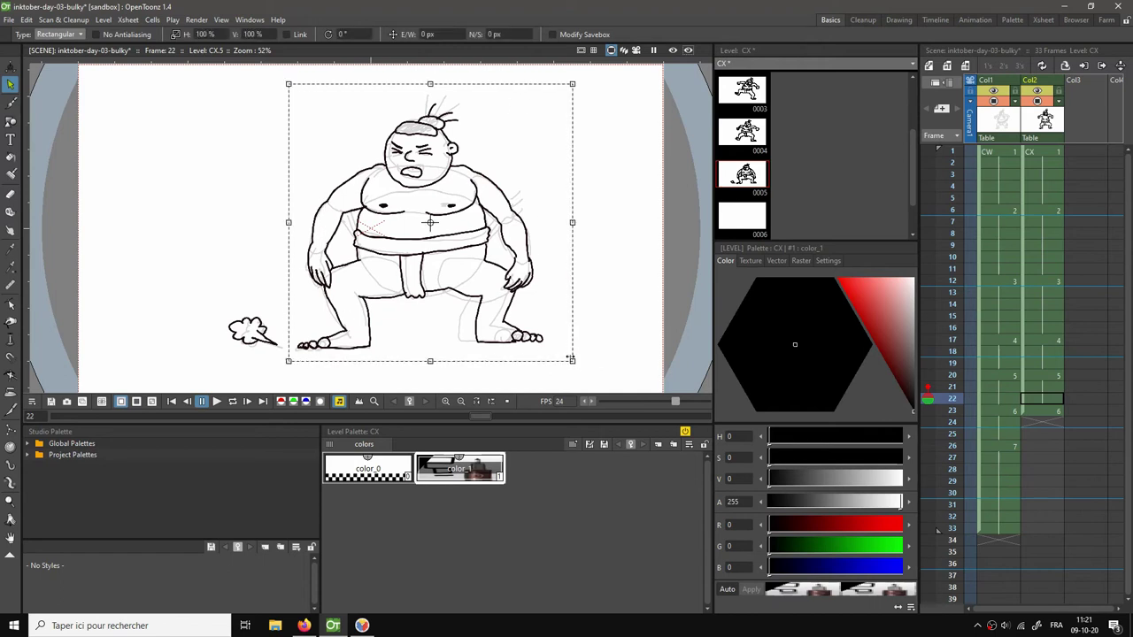
click(1049, 413)
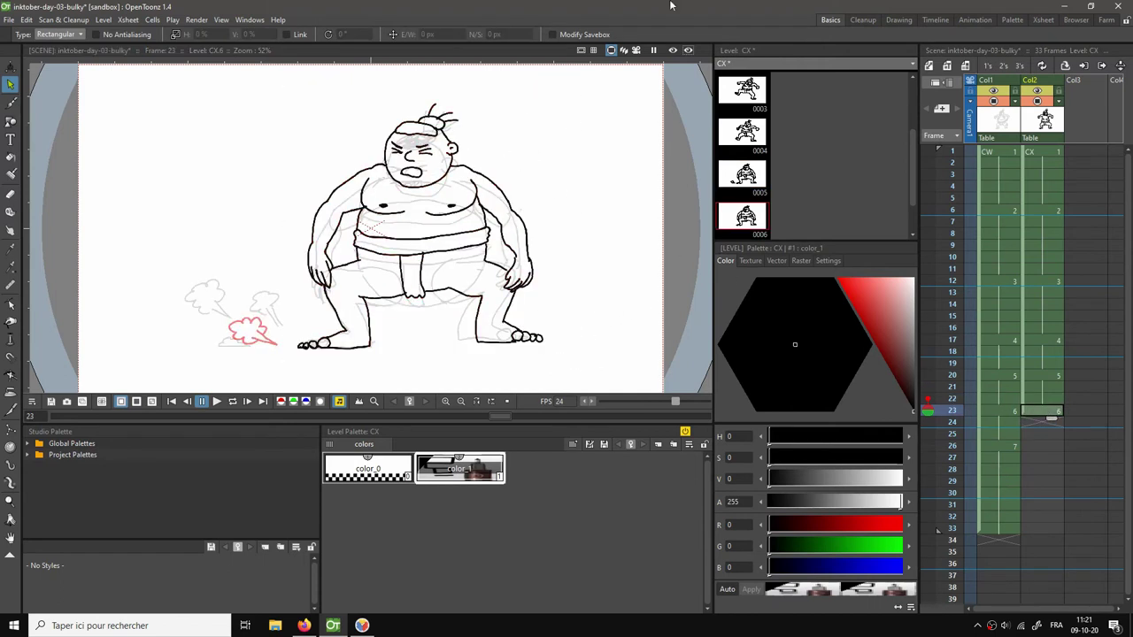
In the Drawing workspace, shift the wrestler's head, torso, arms and thighs slightly down towards the rough, leaving the lower legs and feet in place.
click(897, 20)
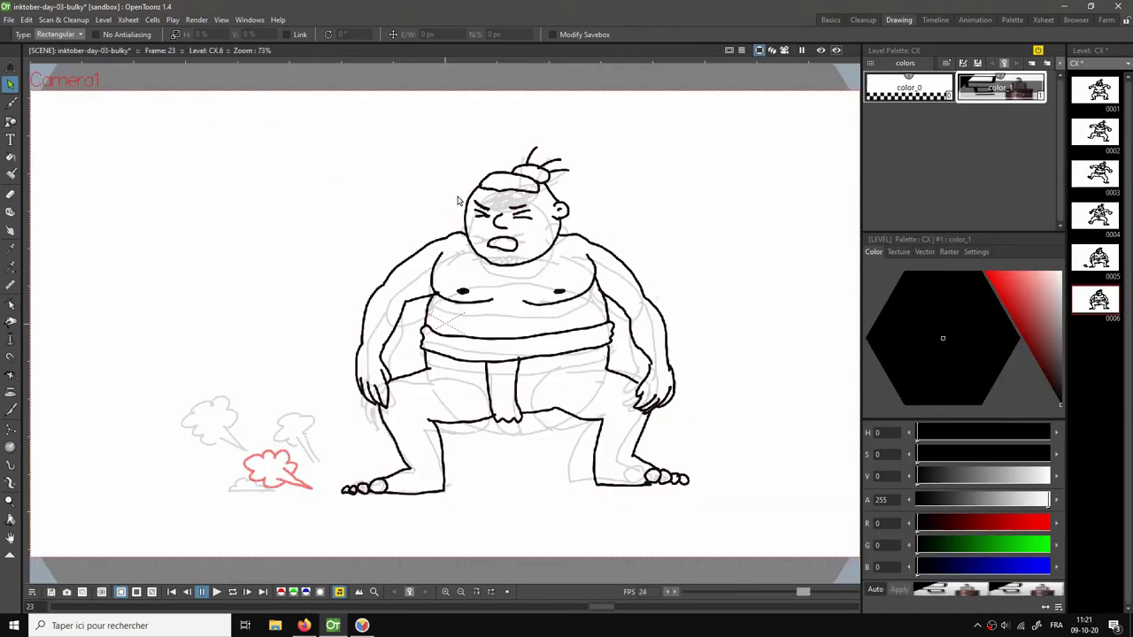
mouse_move(331, 114)
mouse_down()
mouse_move(369, 337)
mouse_move(751, 523)
mouse_move(781, 508)
mouse_move(759, 429)
mouse_up()
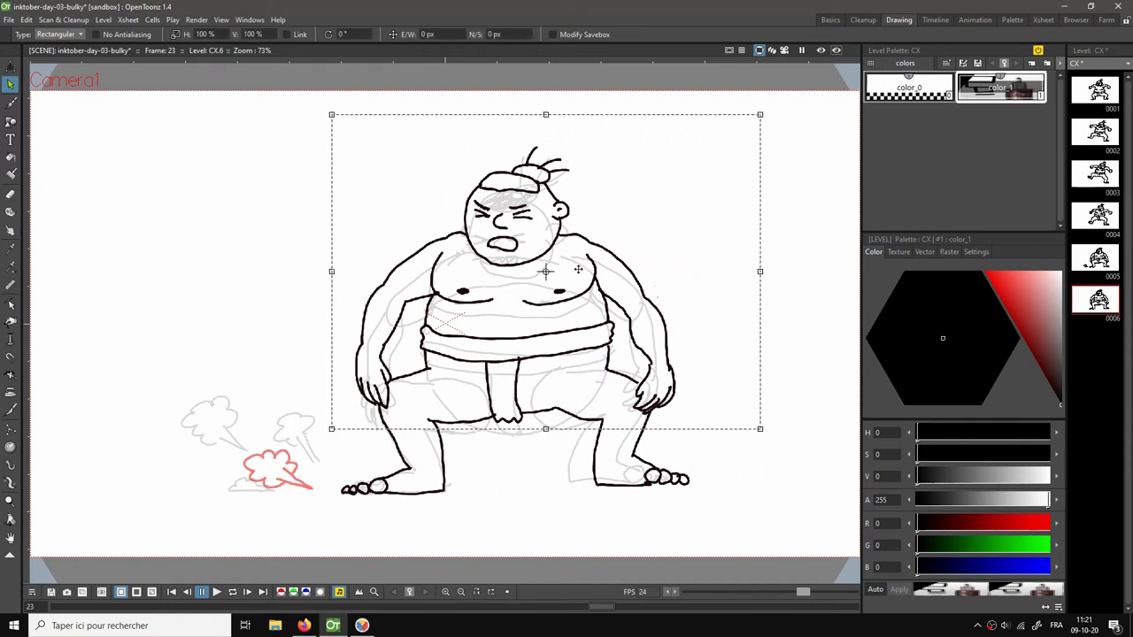
drag(579, 269, 582, 285)
click(783, 276)
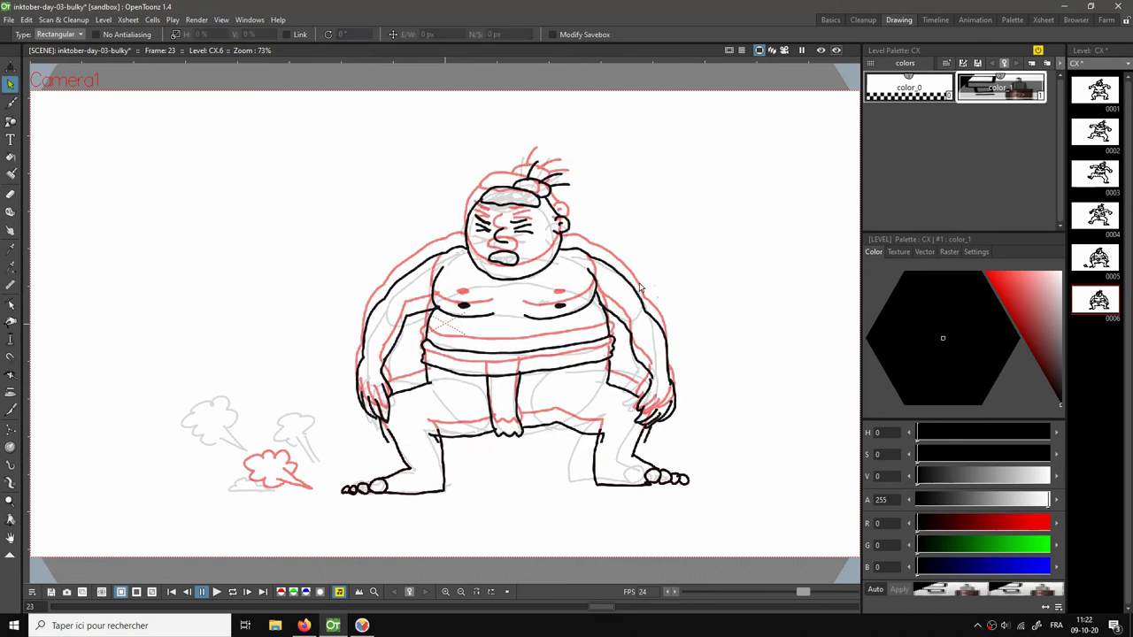
Erase the hand and forearm on the dust-puff side and redraw them resting on the knee, with the thigh line meeting the hand.
key(b)
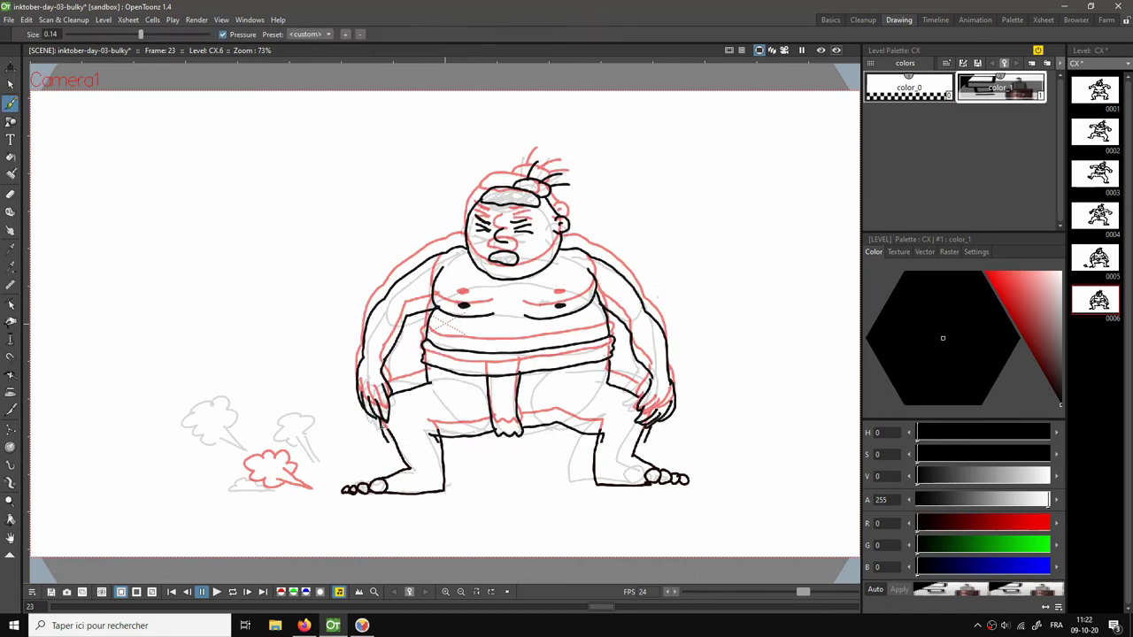
key(e)
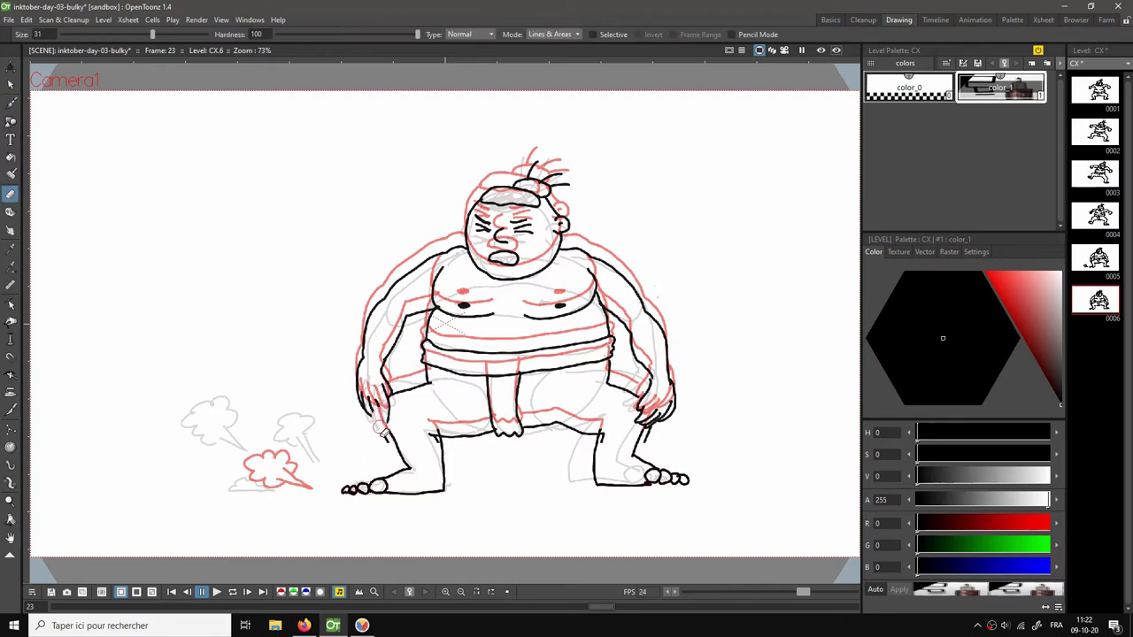
mouse_move(382, 400)
mouse_down()
mouse_move(387, 416)
mouse_move(376, 390)
mouse_move(358, 393)
mouse_move(368, 356)
mouse_up()
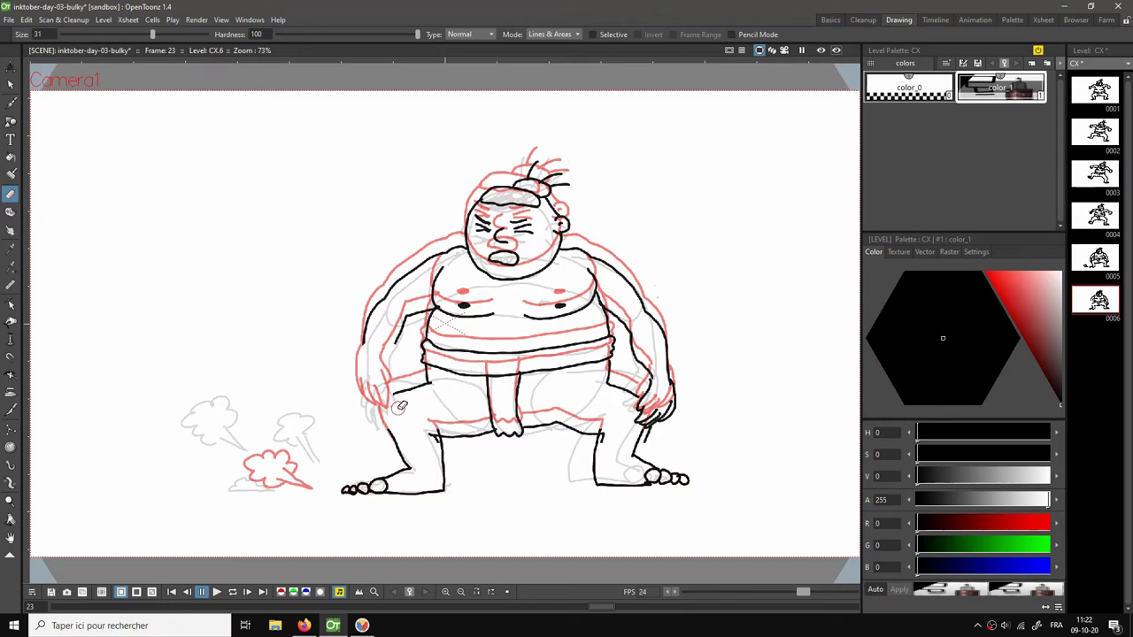
key(b)
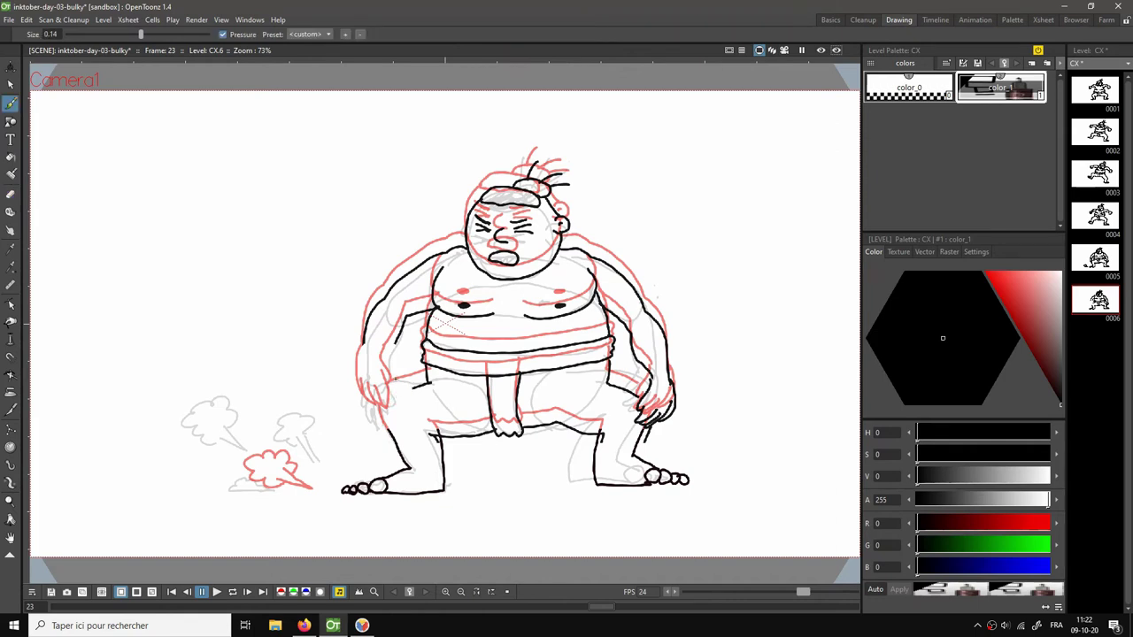
key(e)
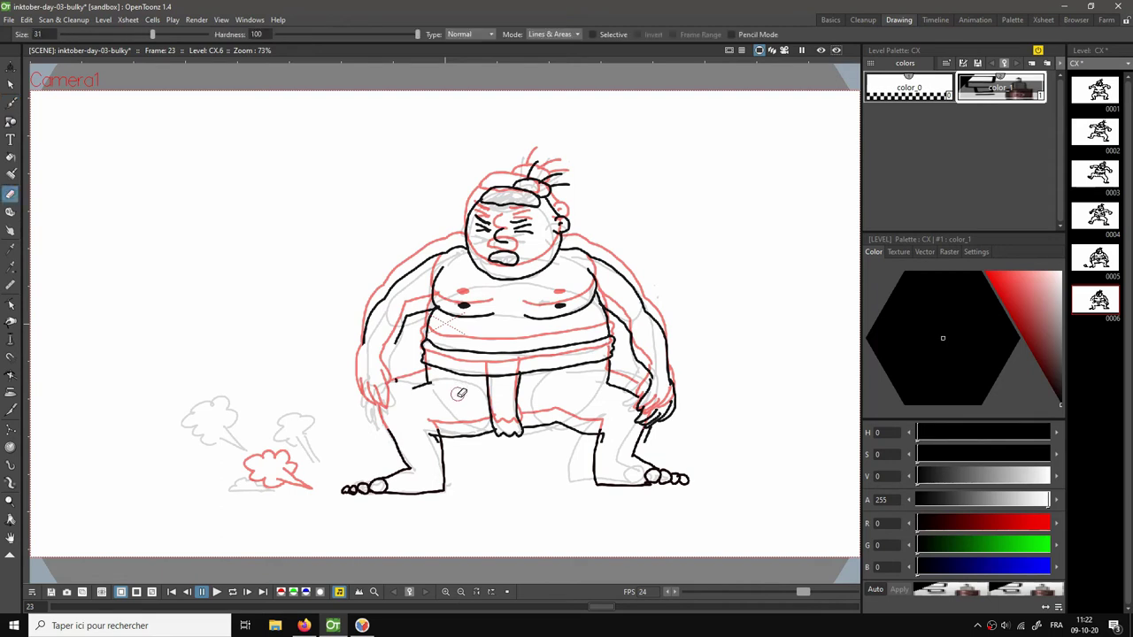
mouse_move(453, 393)
mouse_down()
mouse_move(395, 383)
mouse_move(431, 381)
mouse_up()
key(b)
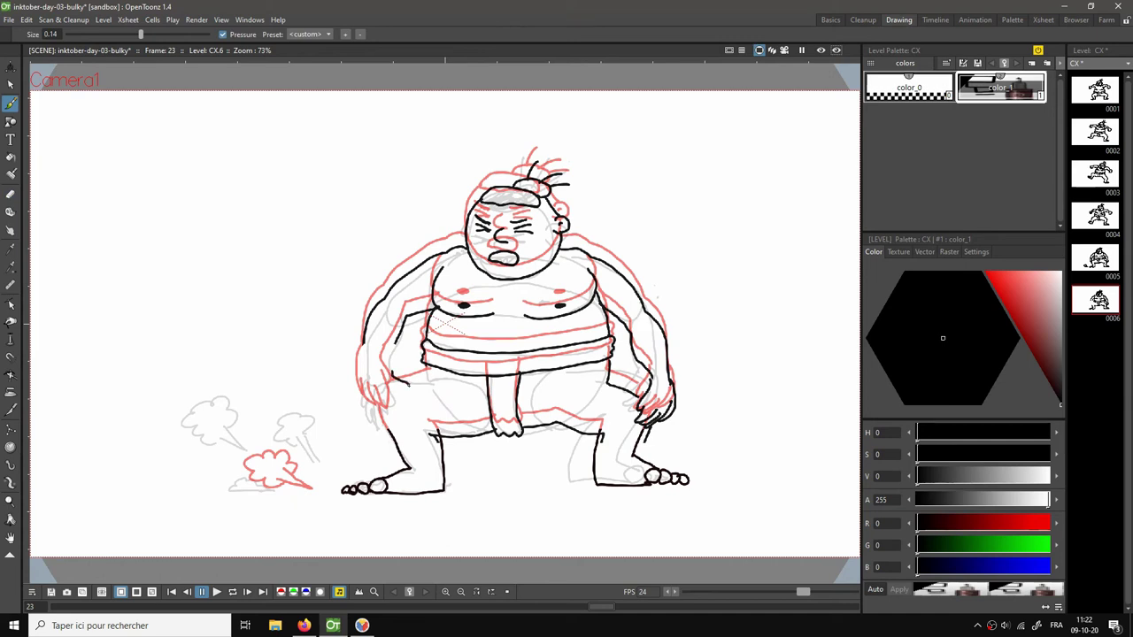
mouse_move(399, 388)
mouse_down()
mouse_move(393, 416)
mouse_move(383, 380)
mouse_move(372, 414)
mouse_up()
mouse_move(365, 393)
mouse_down()
mouse_move(370, 414)
mouse_move(362, 338)
mouse_up()
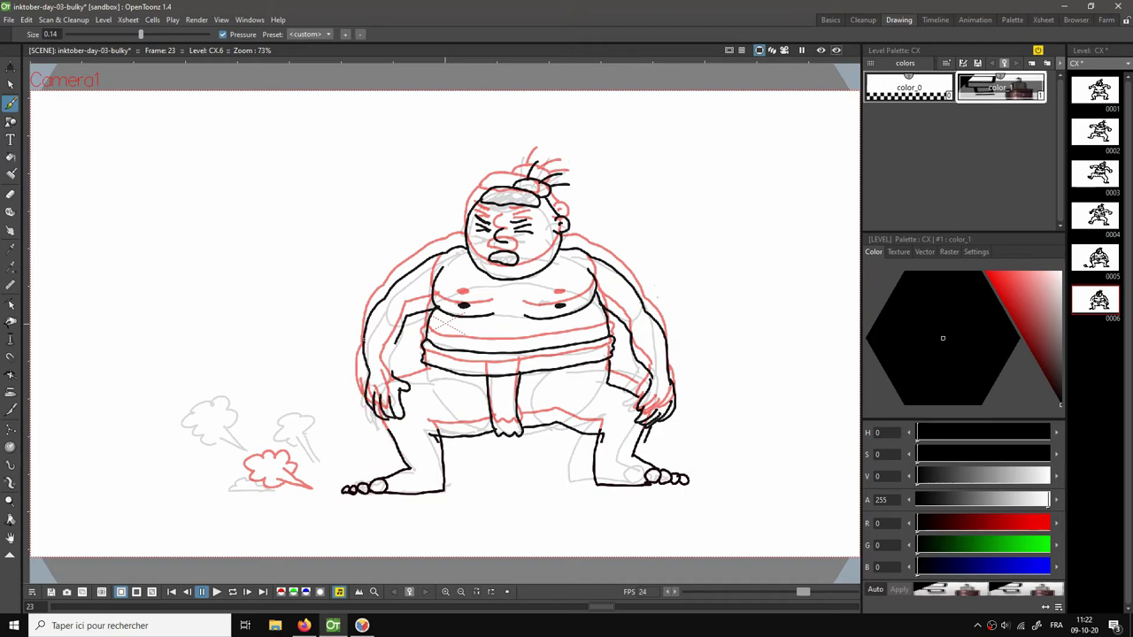
drag(392, 375, 388, 359)
drag(425, 373, 399, 378)
Erase the broken corners under both thighs and redraw the lines joining the lowered thighs to the inner legs.
key(e)
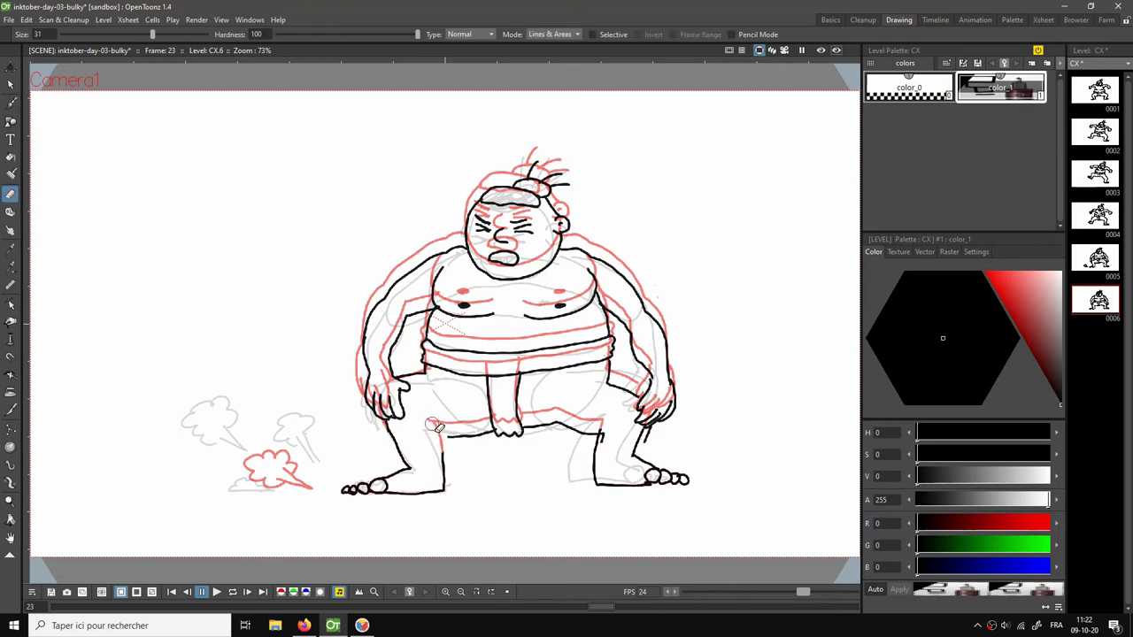
key(b)
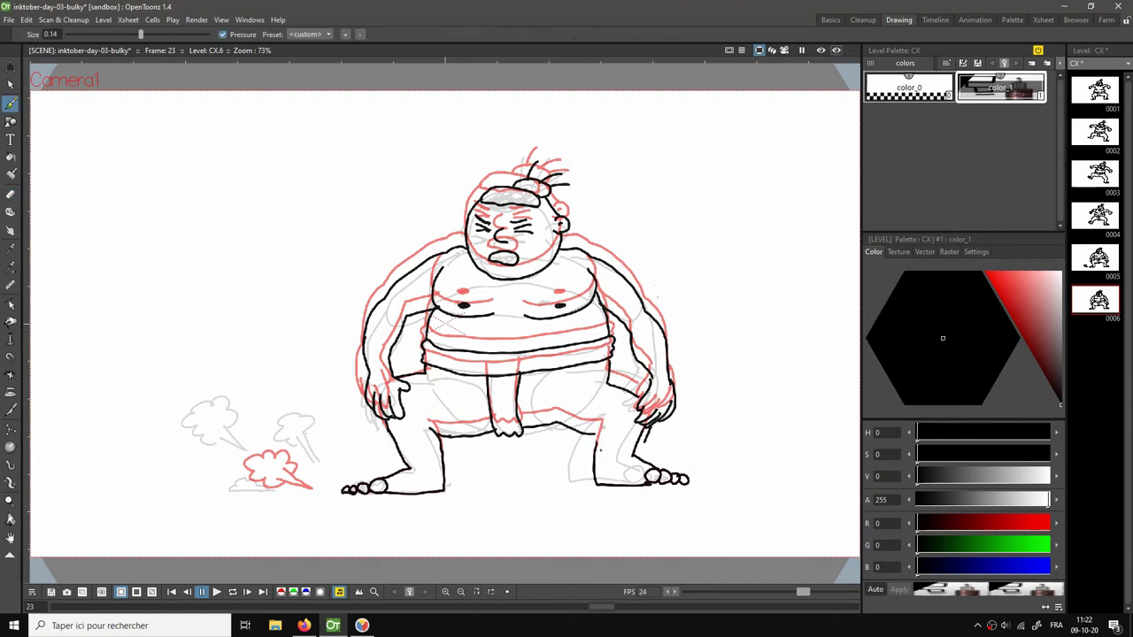
key(e)
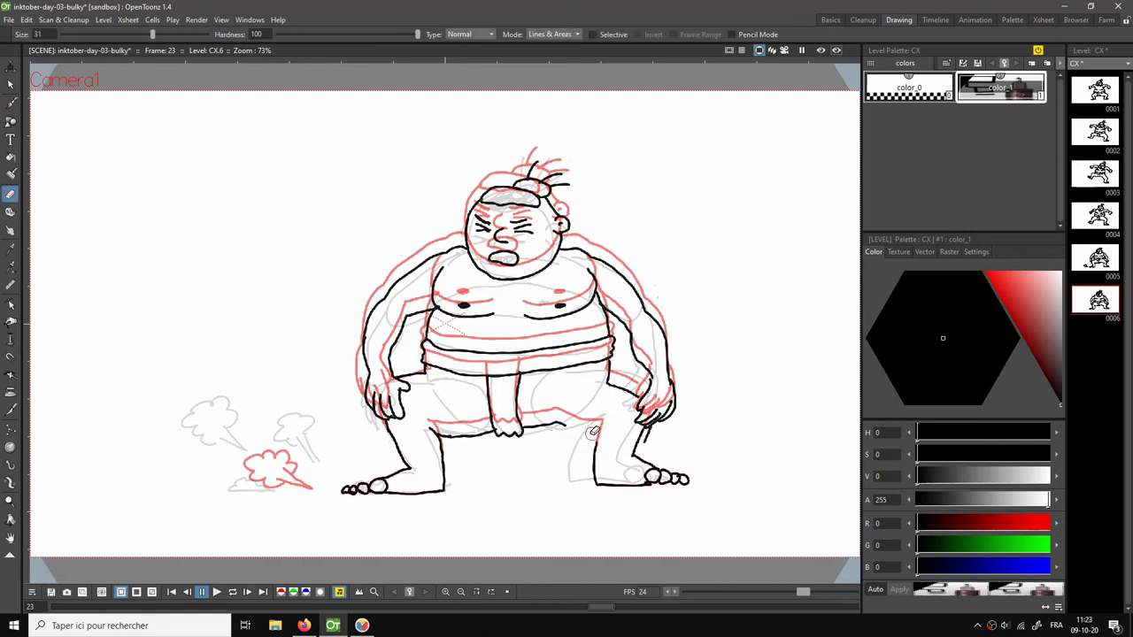
key(b)
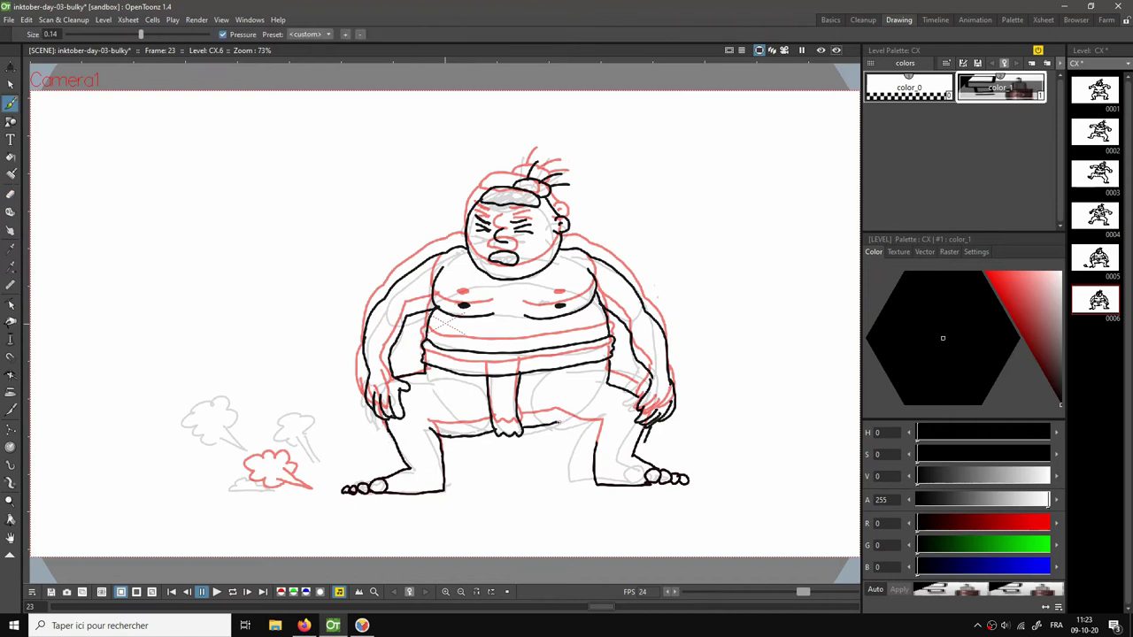
mouse_move(561, 425)
mouse_down()
mouse_move(591, 426)
mouse_move(595, 440)
mouse_up()
Erase and redraw the ear-side hand gripping the knee, and clean up the inner leg line below it.
key(e)
mouse_move(656, 389)
mouse_down()
mouse_move(637, 421)
mouse_move(656, 414)
mouse_move(648, 444)
mouse_move(669, 390)
mouse_move(651, 381)
mouse_move(670, 382)
mouse_move(636, 386)
mouse_up()
key(b)
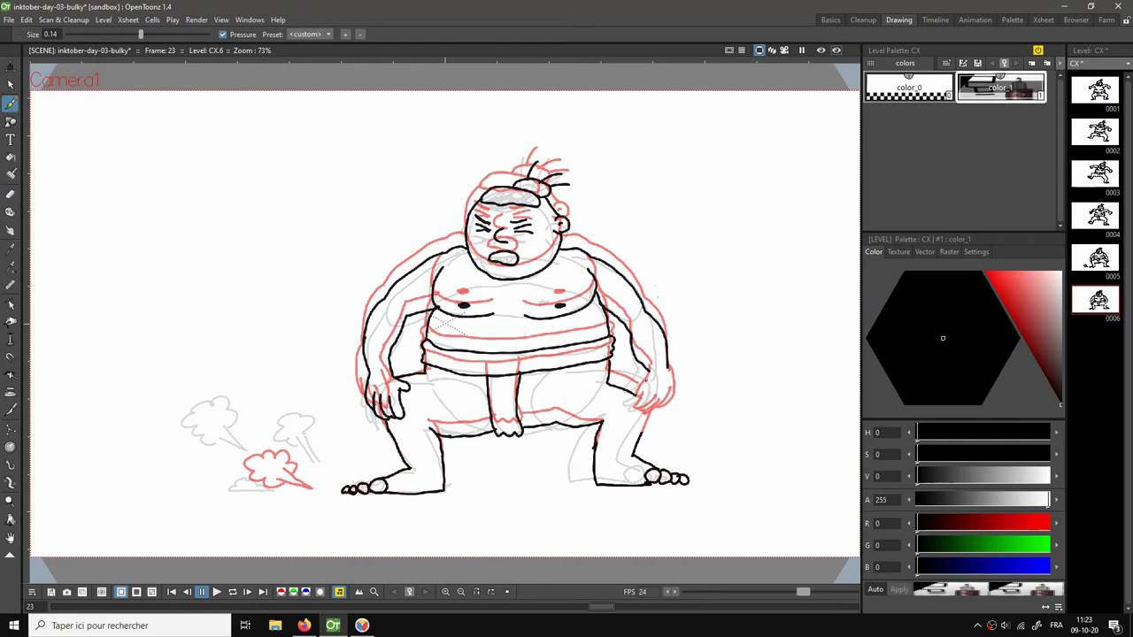
mouse_move(636, 386)
mouse_down()
mouse_move(626, 423)
mouse_move(645, 419)
mouse_move(638, 427)
mouse_up()
mouse_move(662, 405)
mouse_down()
mouse_move(643, 427)
mouse_move(666, 400)
mouse_move(664, 365)
mouse_up()
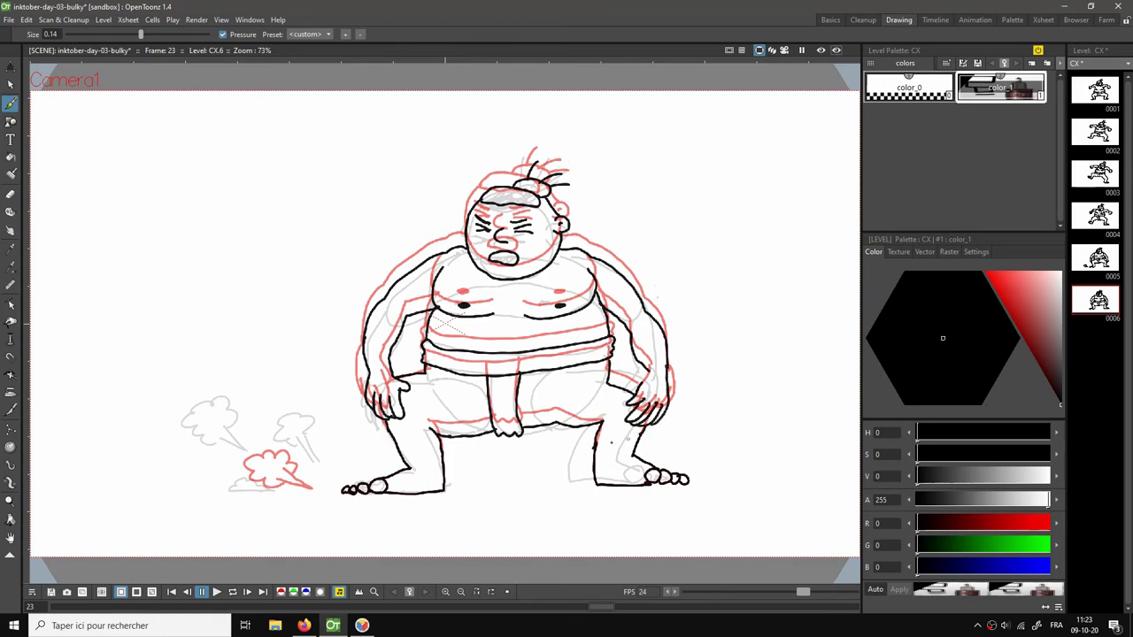
key(a)
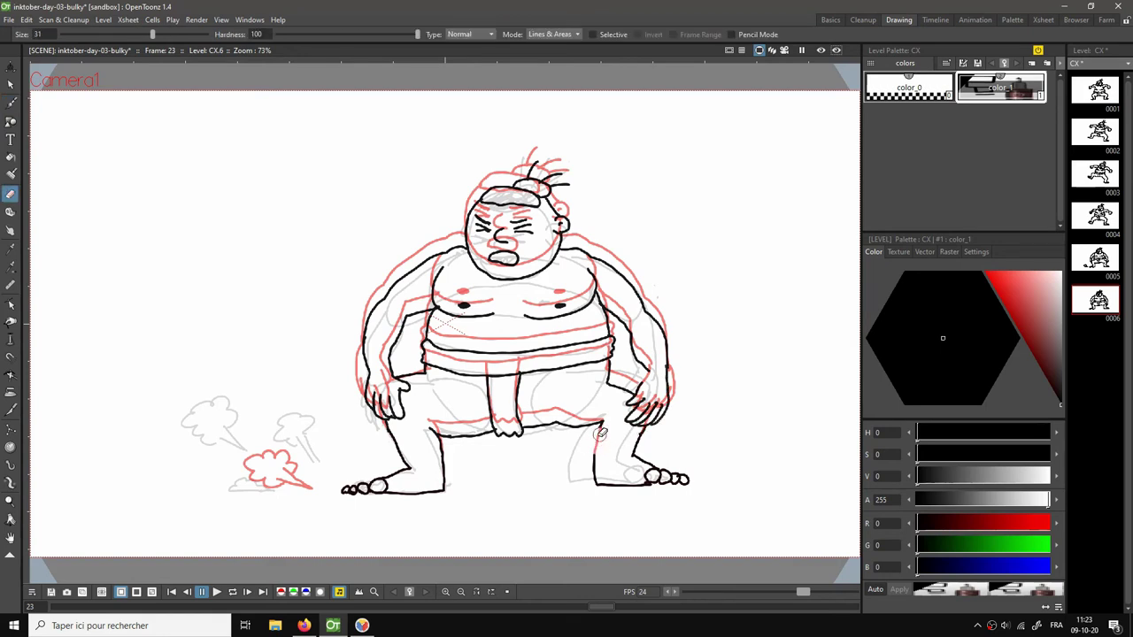
key(b)
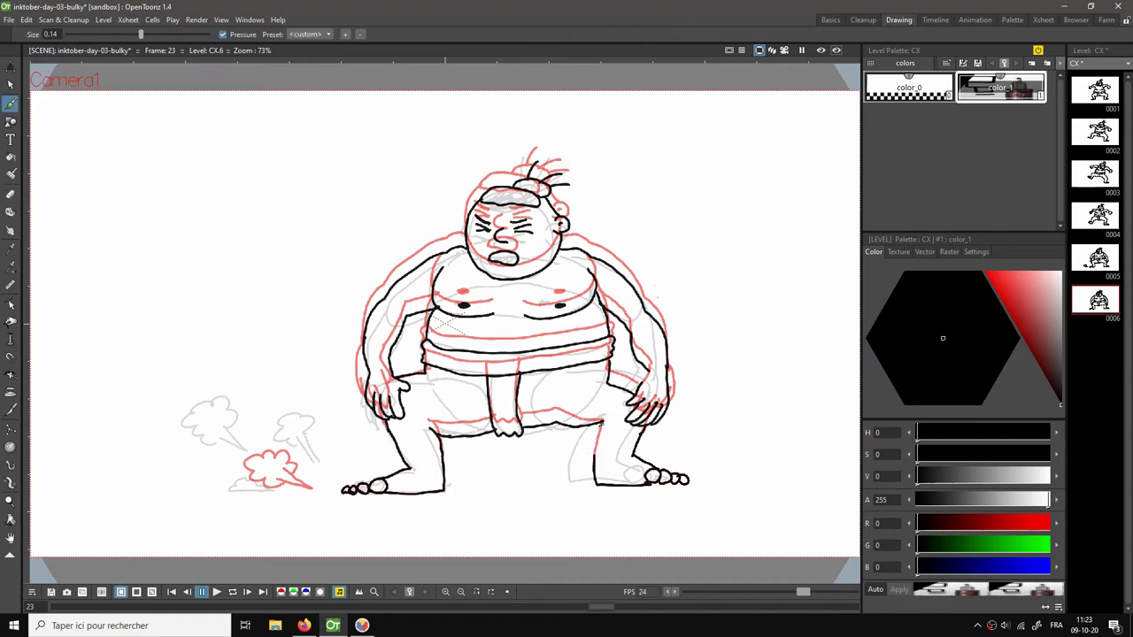
drag(591, 464, 596, 446)
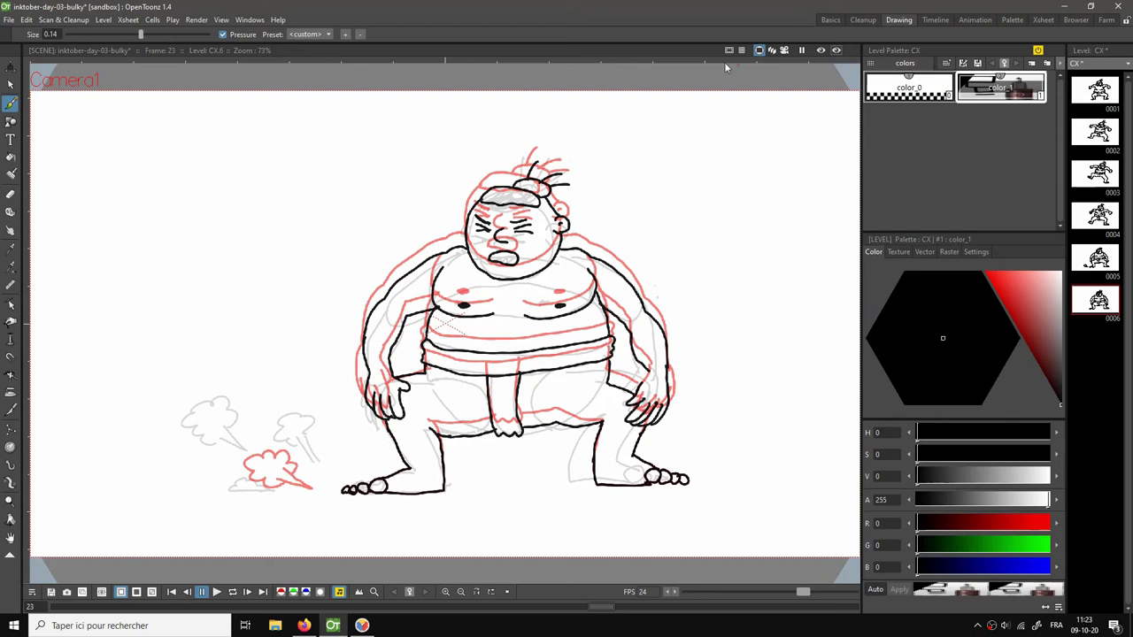
Back in the Basics workspace, copy the dust puff from frame 22 into frame 23, placing it over the farthest rough puff rotated -10.9°.
click(830, 20)
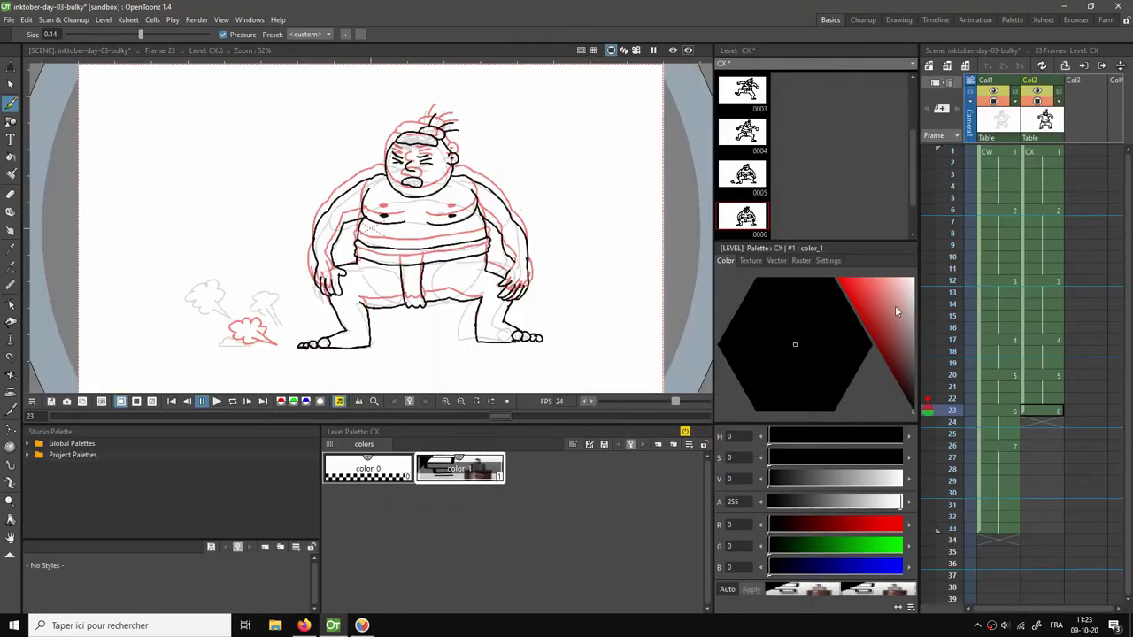
click(1044, 399)
key(s)
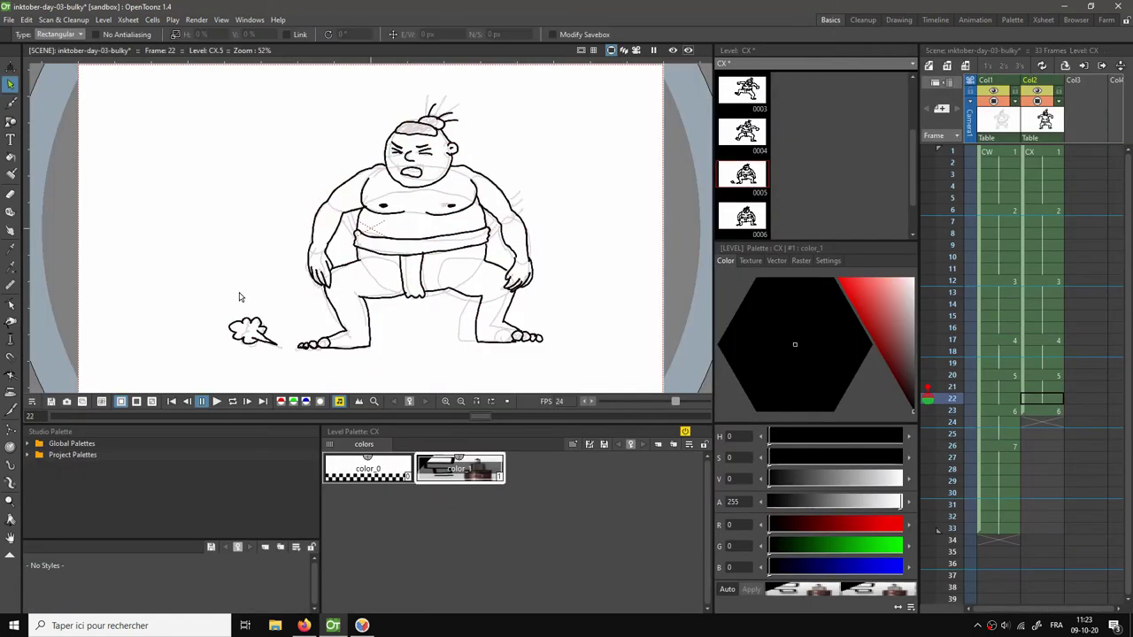
mouse_move(219, 302)
mouse_down()
mouse_move(229, 336)
mouse_move(284, 357)
mouse_up()
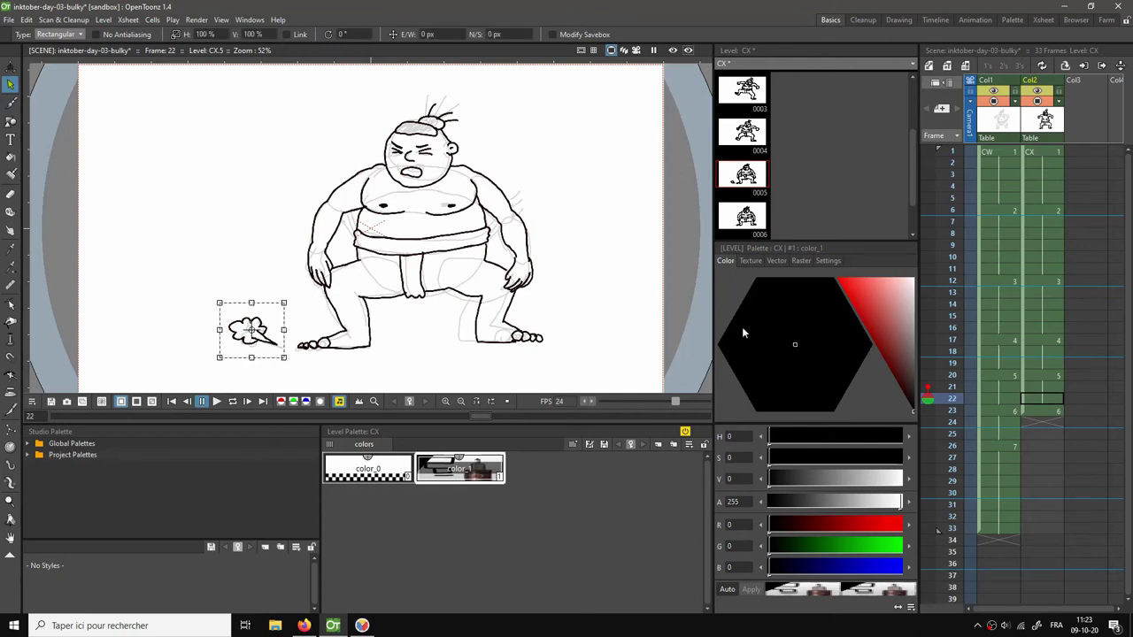
key(period)
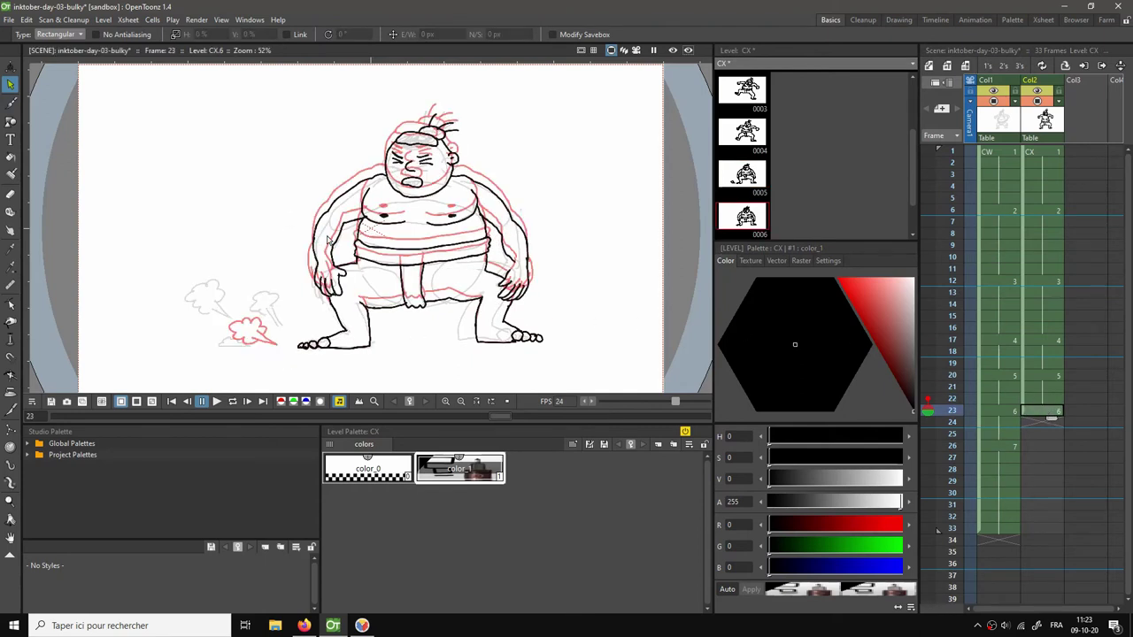
key(ctrl+v)
mouse_move(213, 303)
mouse_down()
mouse_move(285, 354)
mouse_move(228, 320)
mouse_move(219, 297)
mouse_move(251, 320)
mouse_move(234, 311)
mouse_up()
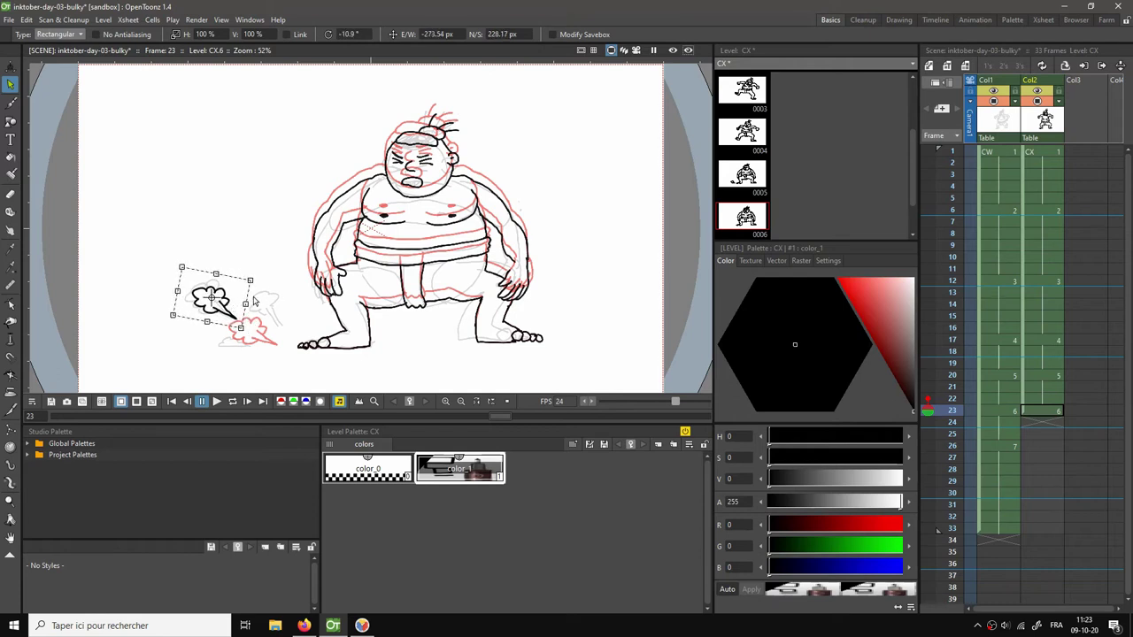
Ink the middle dust puff and its tail plus the flat dust patch on the ground over the roughs in frame 23.
key(b)
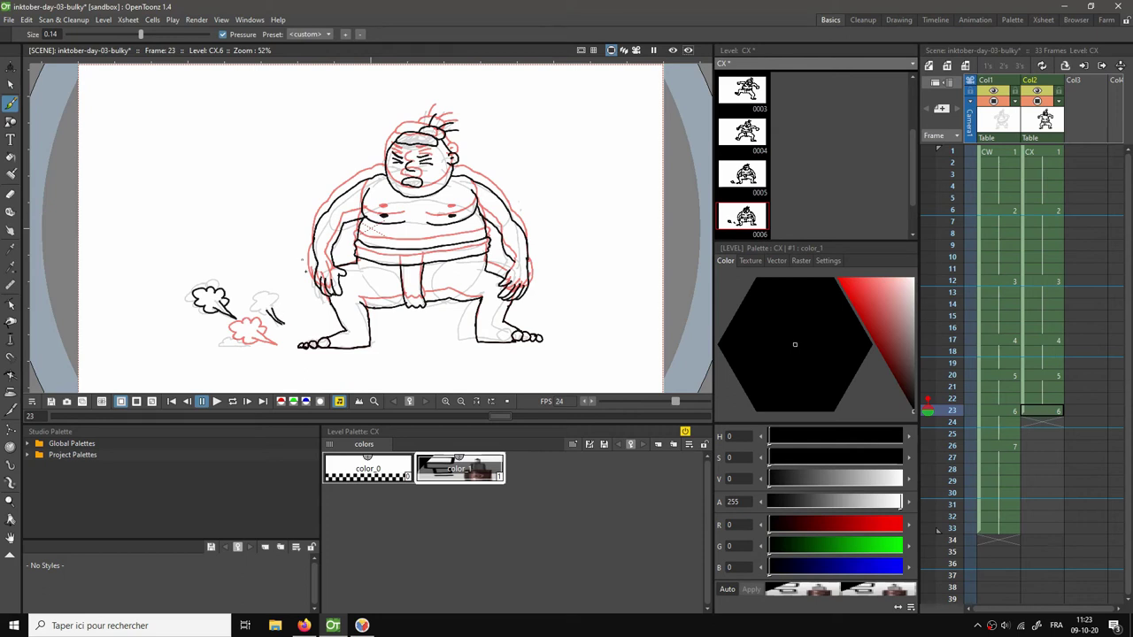
key(ctrl+z)
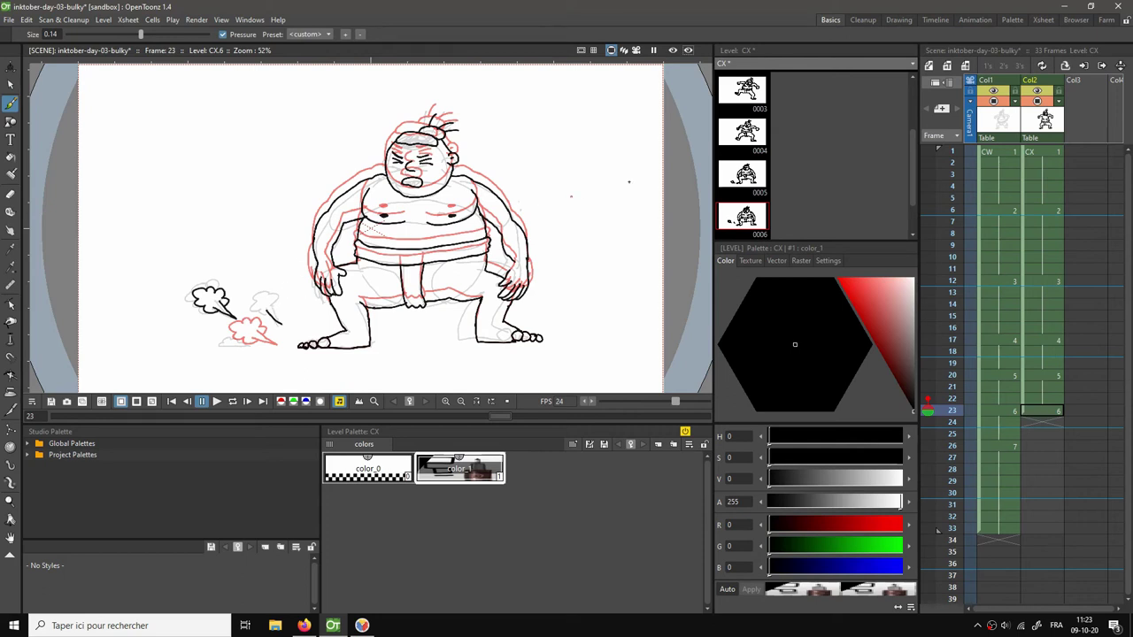
click(898, 19)
mouse_move(304, 436)
mouse_down()
mouse_move(313, 452)
mouse_move(280, 430)
mouse_move(294, 416)
mouse_move(314, 441)
mouse_up()
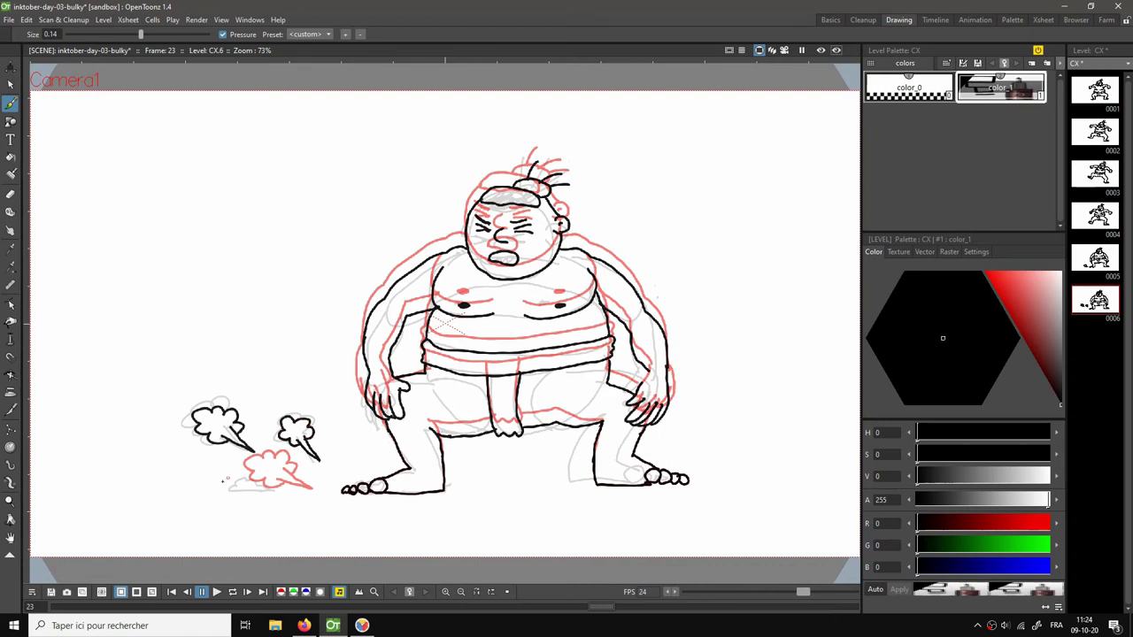
mouse_move(219, 491)
mouse_down()
mouse_move(281, 491)
mouse_move(227, 492)
mouse_up()
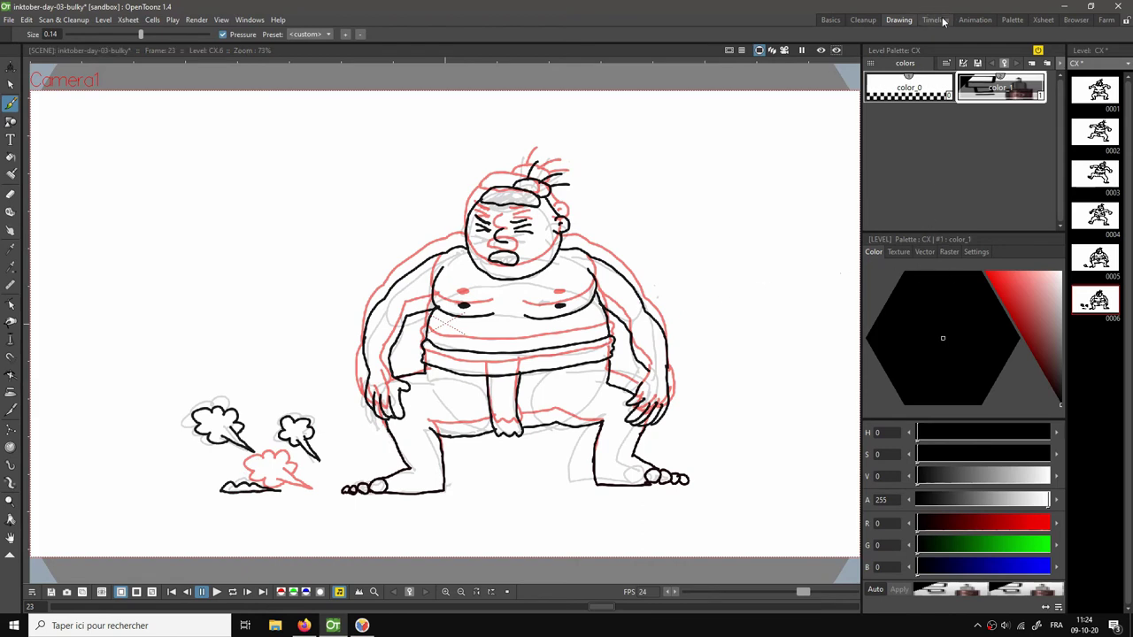
click(822, 20)
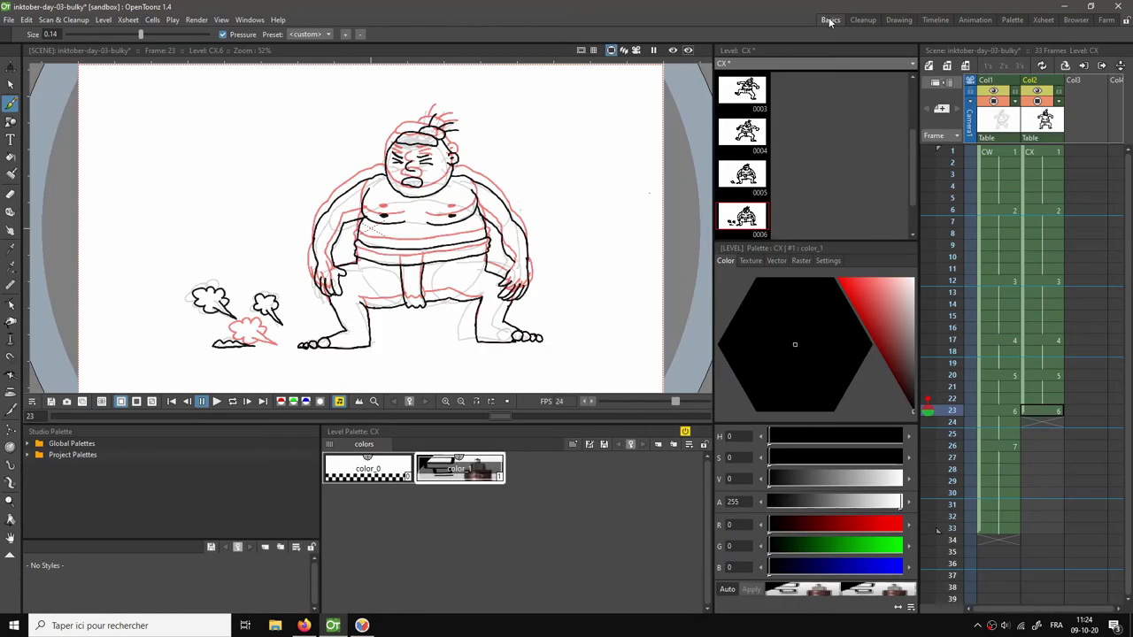
click(942, 21)
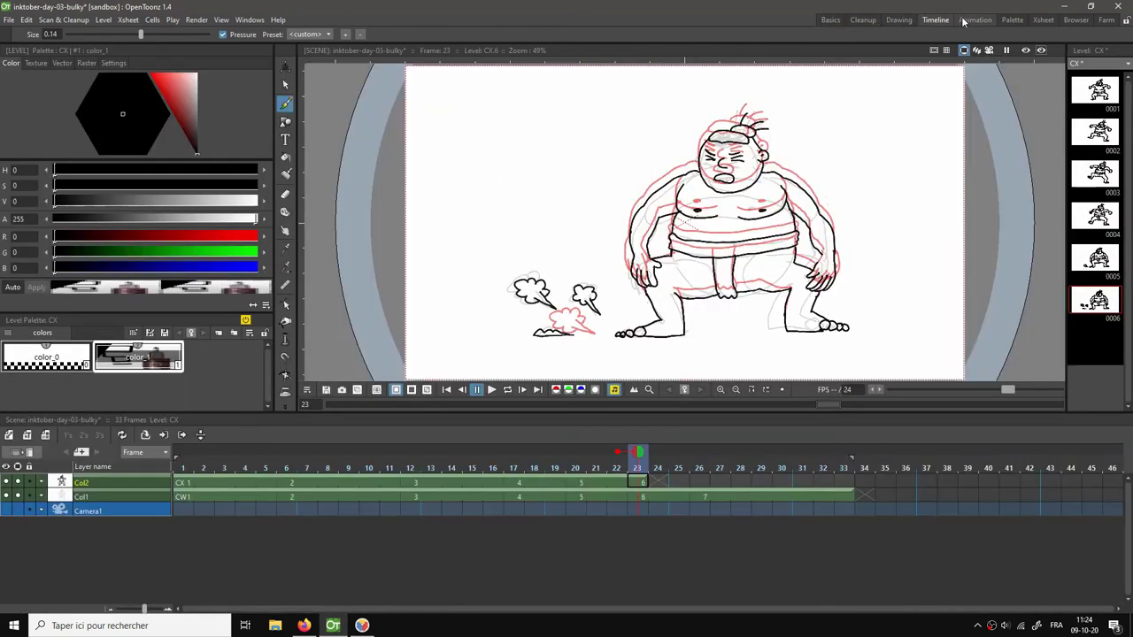
click(834, 21)
click(899, 20)
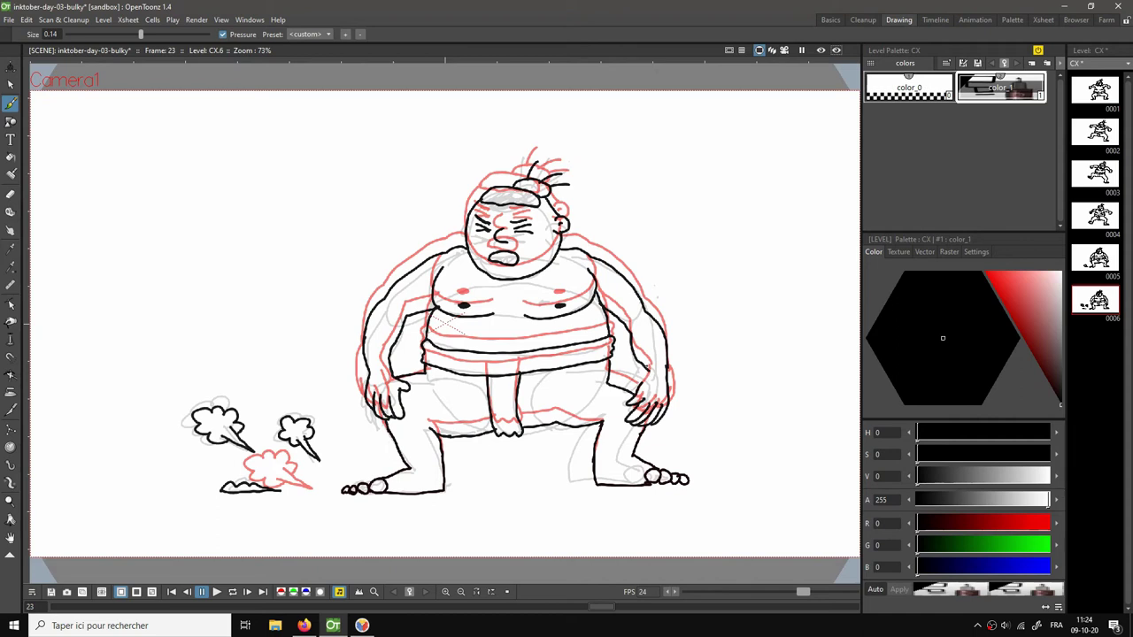
Add a short brush stroke to the inner forearm line just above the ear-side hand.
key(e)
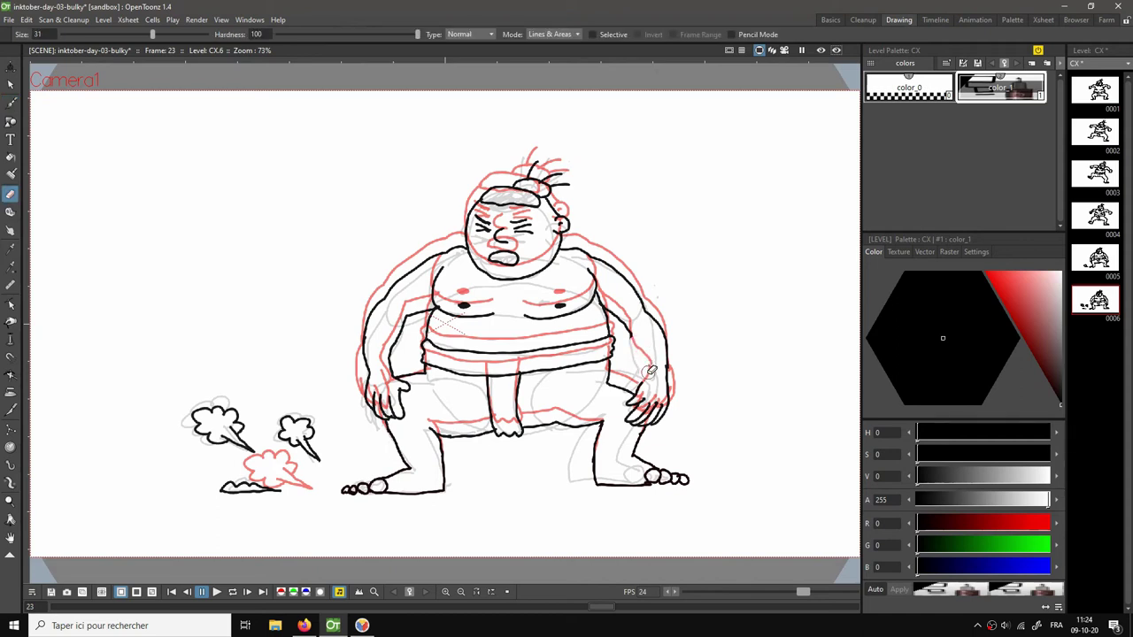
key(b)
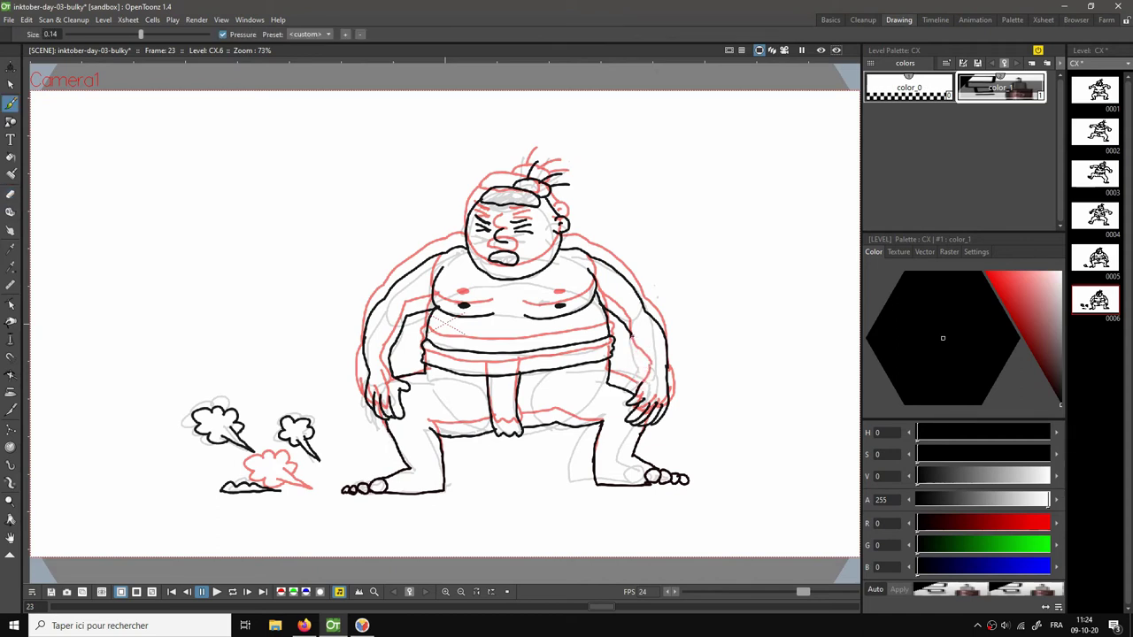
drag(634, 352, 640, 374)
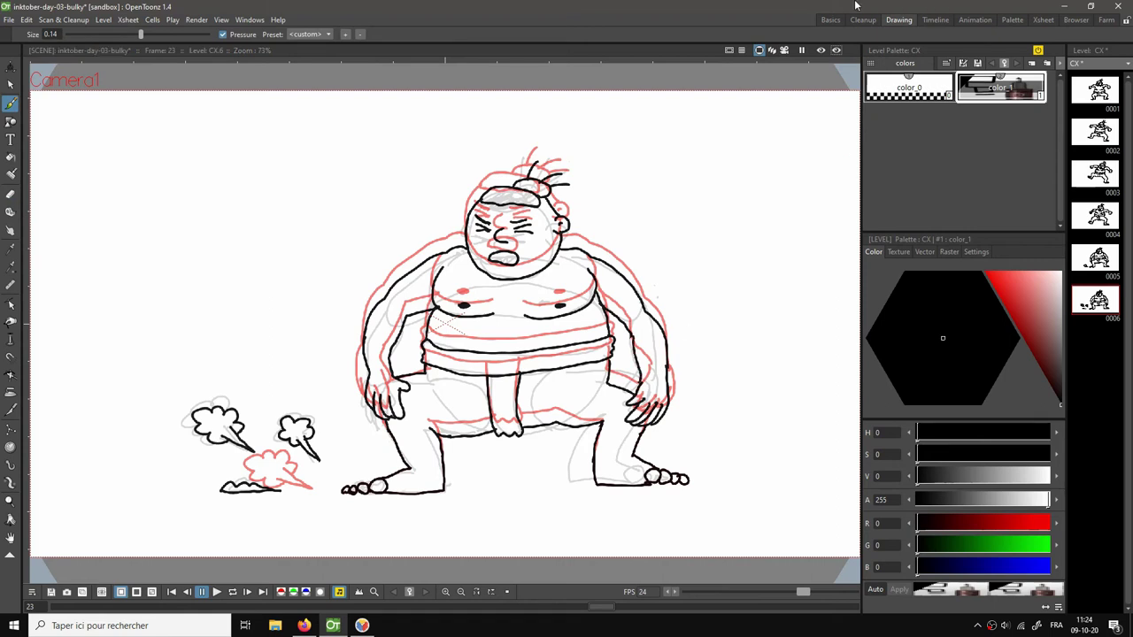
Back in the Basics workspace, extend drawing 6 in Col2 through frame 25 and remove the onion skin of frame 22.
click(831, 20)
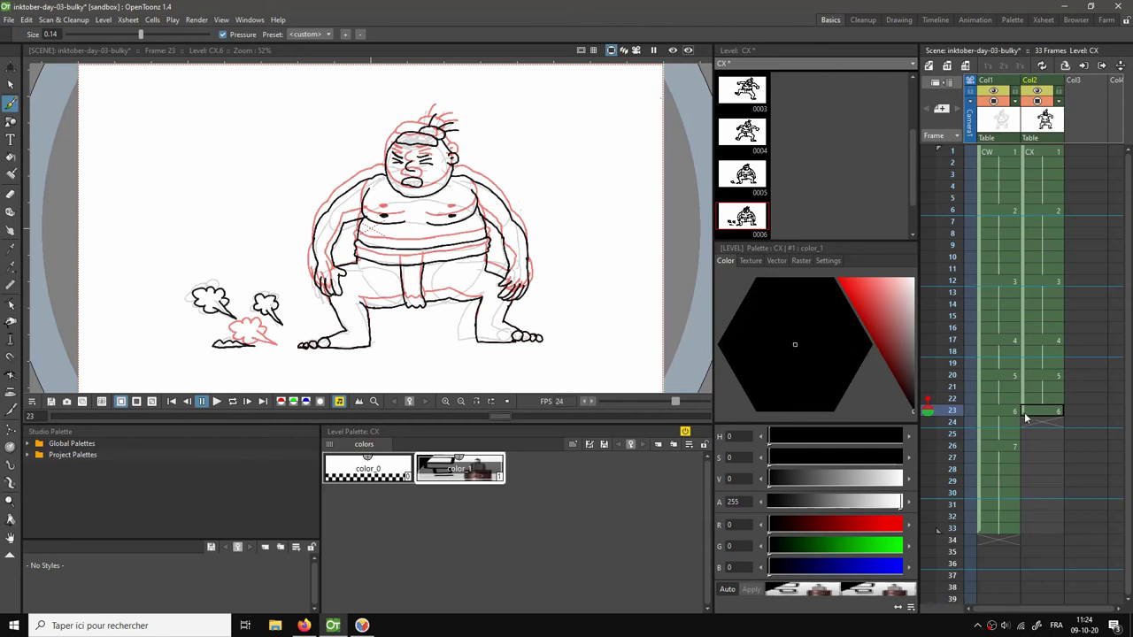
click(1053, 412)
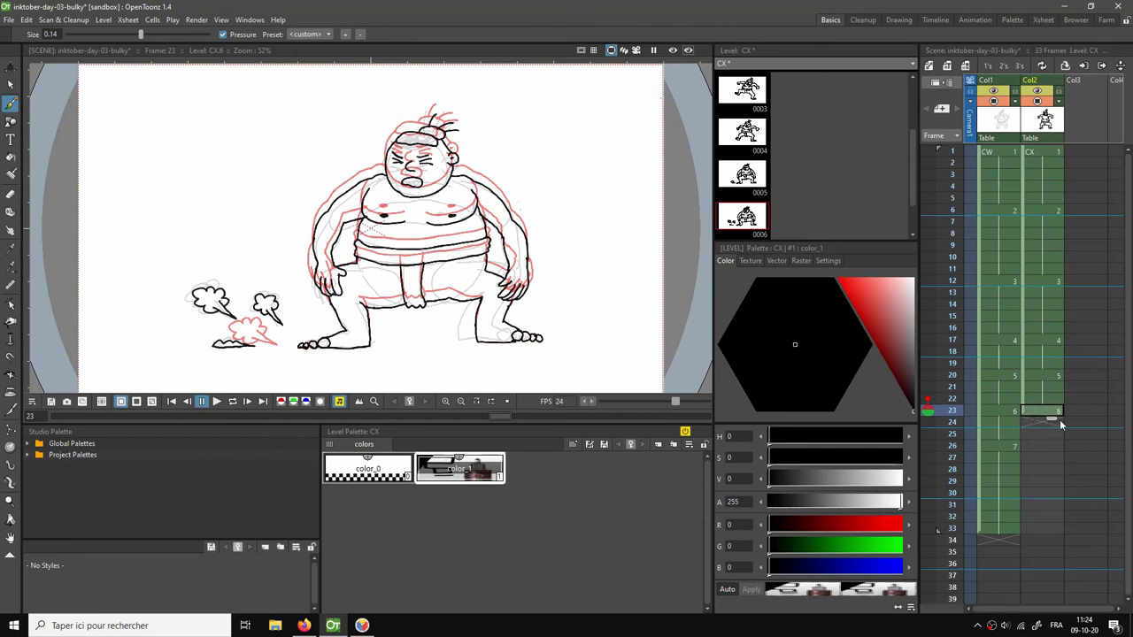
click(928, 404)
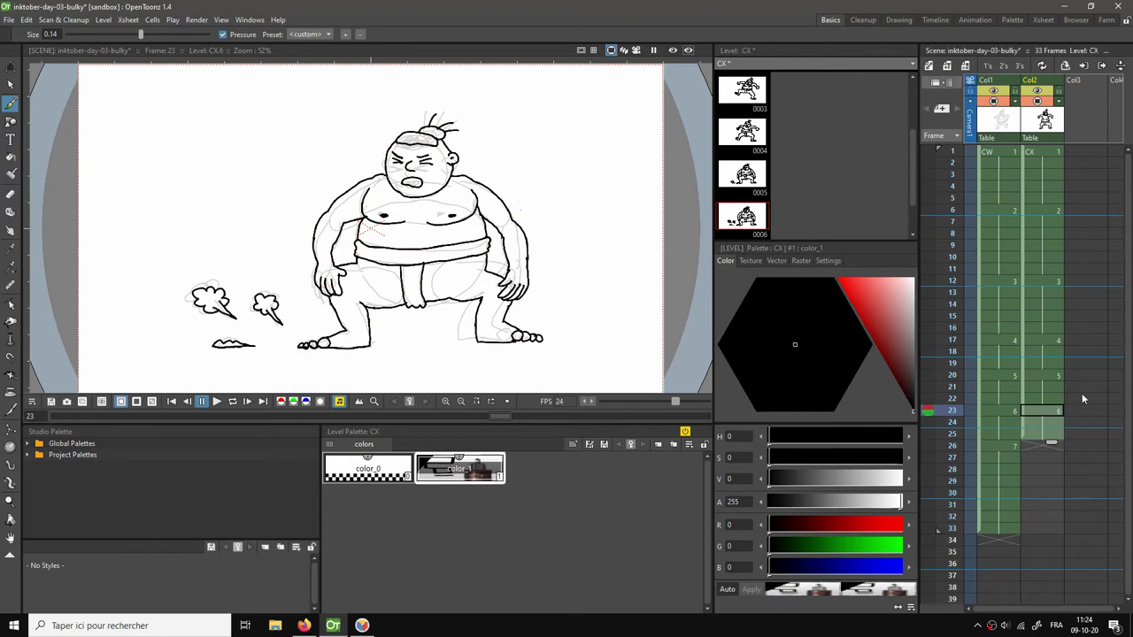
Flip back and forth through frames 22 to 25 of Col2 to check the transition into the landing pose.
click(1049, 399)
key(Down)
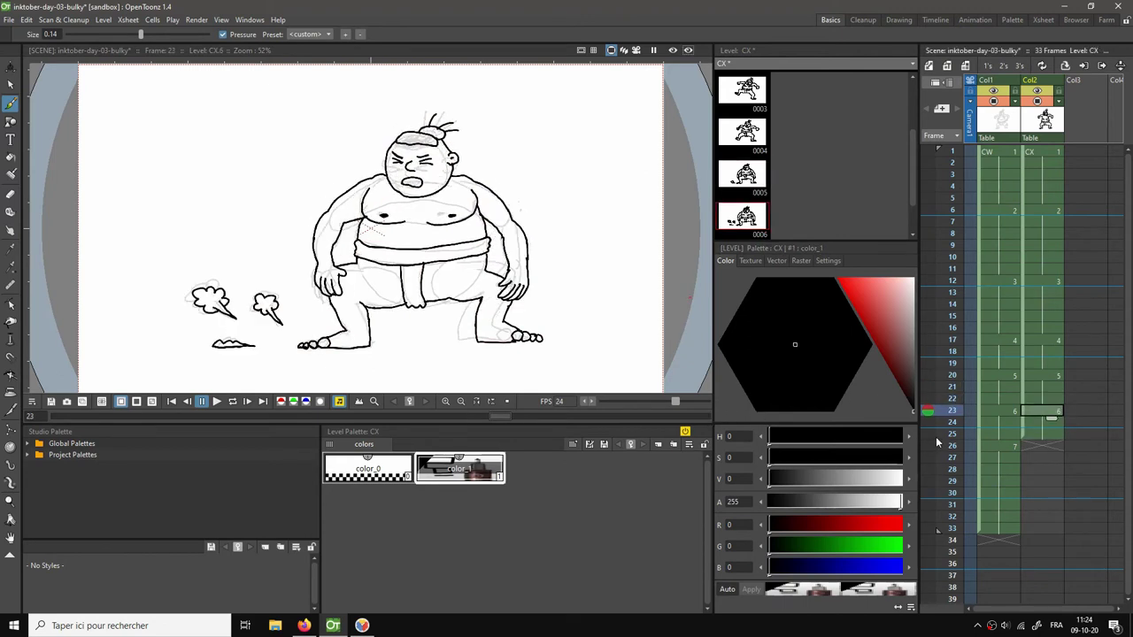
key(Up)
key(Down)
key(Up)
key(Down)
key(Up)
key(Down)
key(Down)
key(Down)
key(Down)
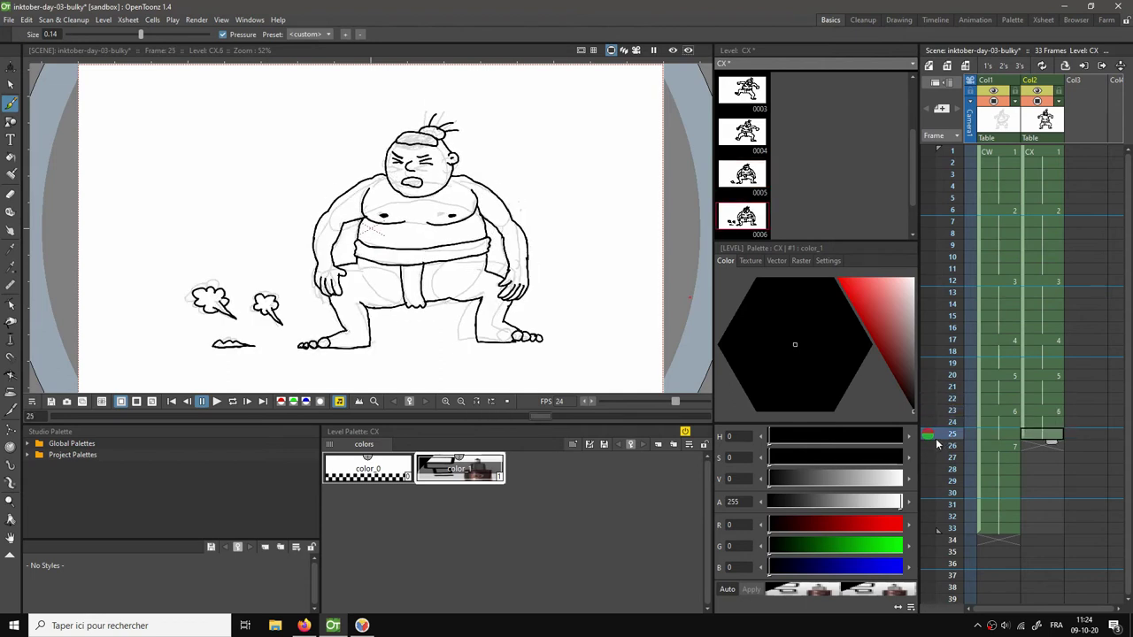
key(Up)
key(Up)
key(Up)
key(Up)
key(Up)
key(Up)
key(Up)
key(Up)
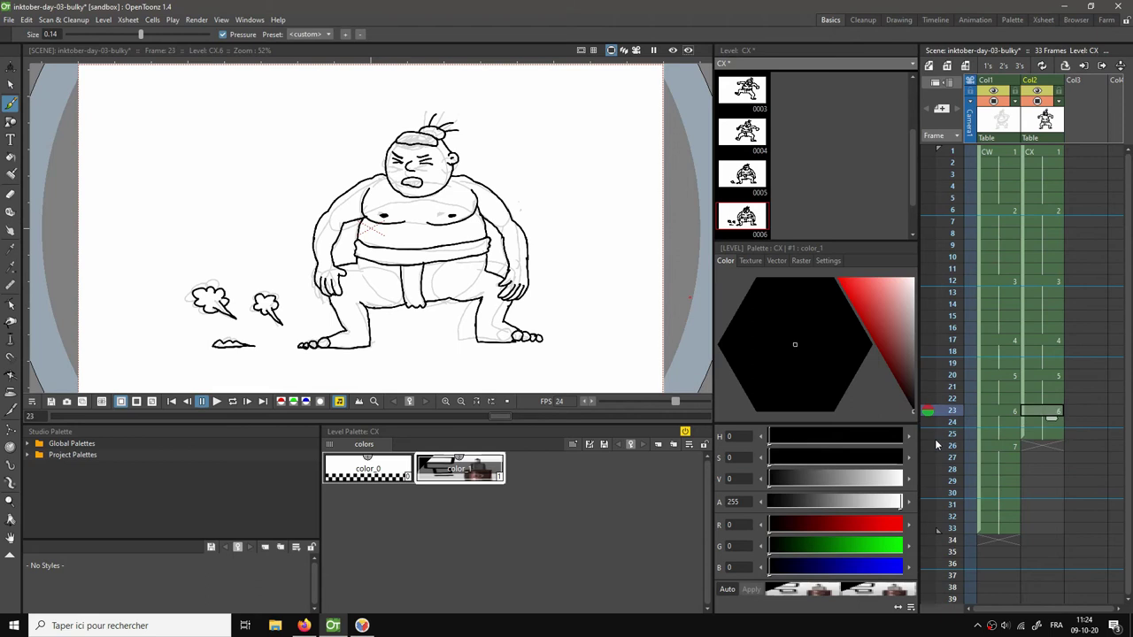
Step back through Col2 to its first frames and forward again to frame 25 to review the inked motion.
key(Up)
key(Up)
key(Up)
key(Up)
key(Up)
key(Up)
key(Up)
key(Up)
key(Up)
key(Up)
key(Up)
key(Up)
key(Up)
key(Up)
key(Up)
key(Up)
key(Up)
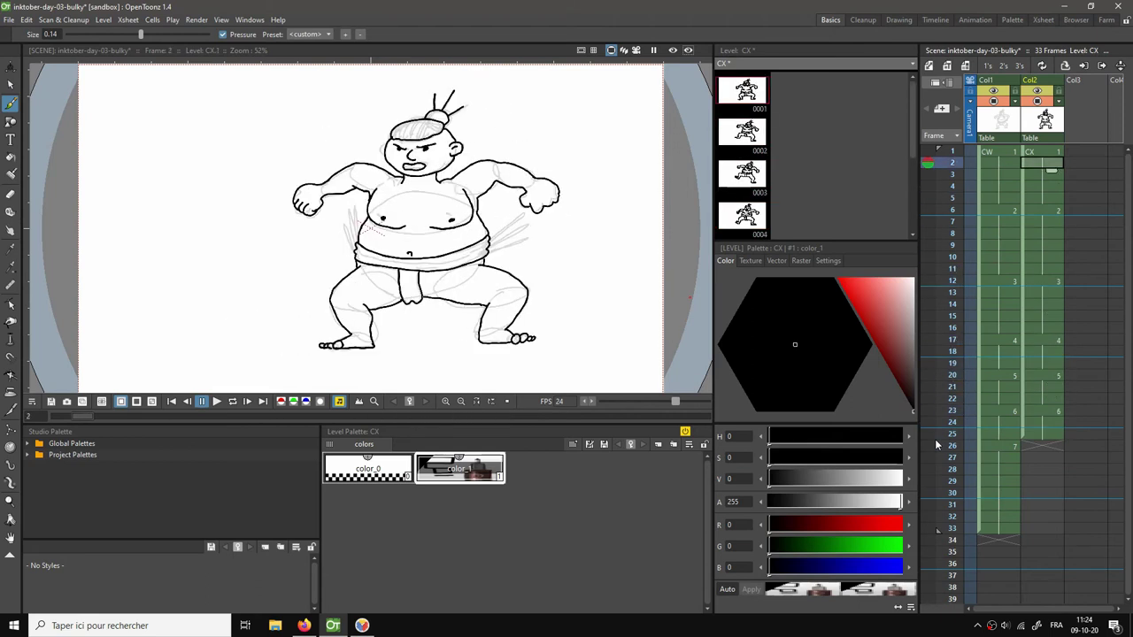
key(Down)
key(Down)
key(Down)
key(Down)
key(Down)
key(Down)
key(Down)
key(Down)
key(Down)
key(Down)
key(Down)
key(Down)
key(Down)
key(Down)
key(Down)
key(Down)
key(Down)
key(Down)
key(Down)
key(Down)
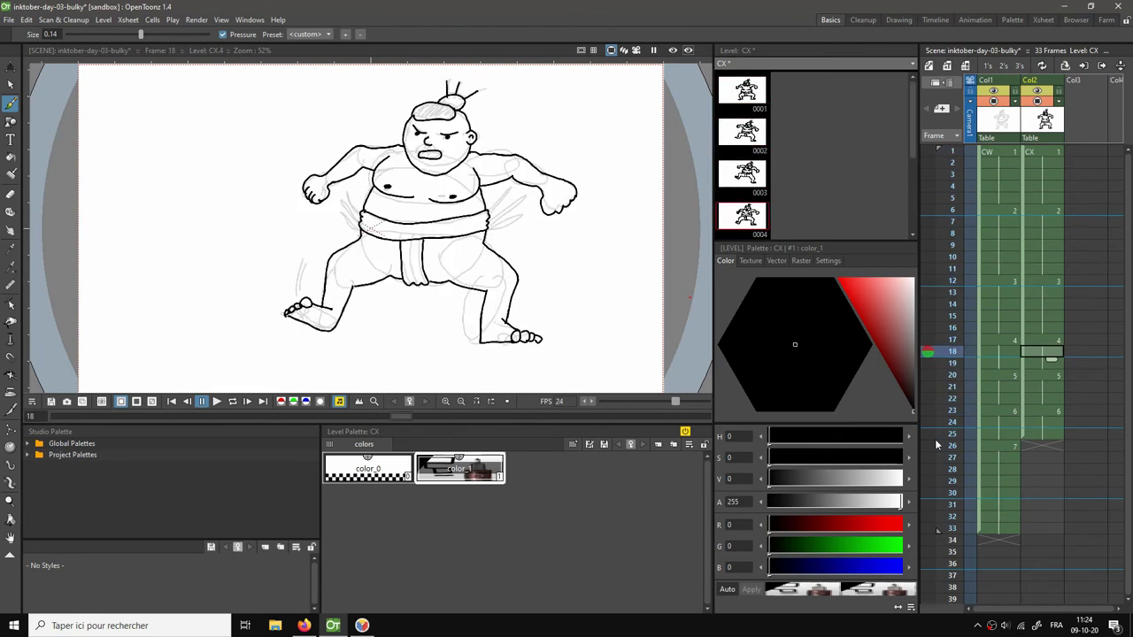
key(Down)
key(Down)
key(Down)
key(Down)
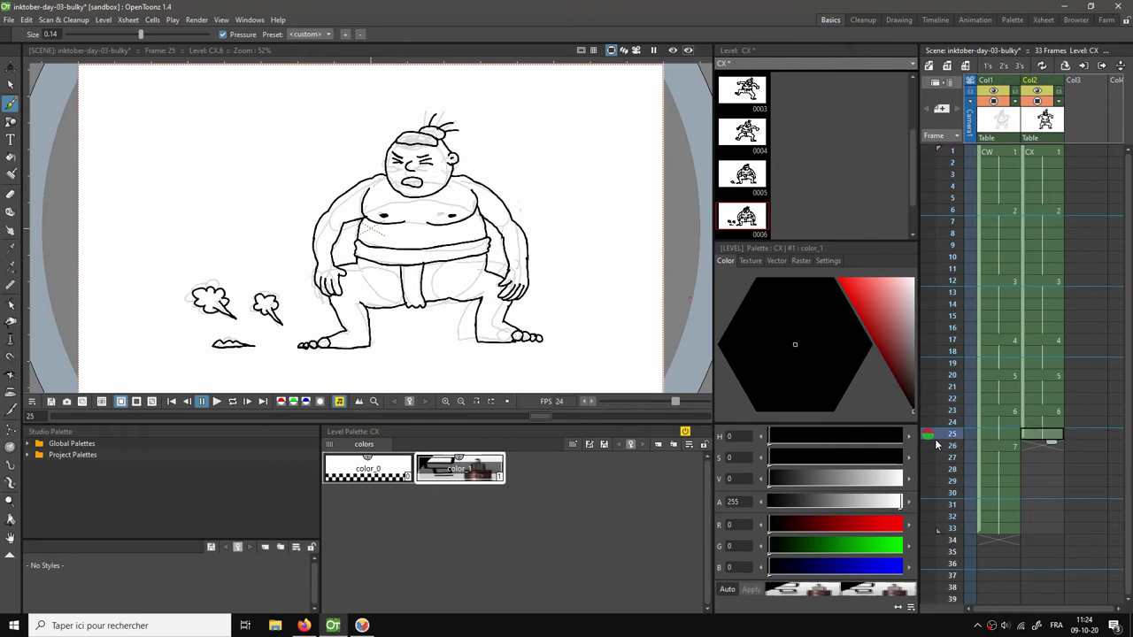
Compare the rough at frame 26 with inked frames 25 and 1, overlaying frame 1 as a fixed onion skin.
key(Down)
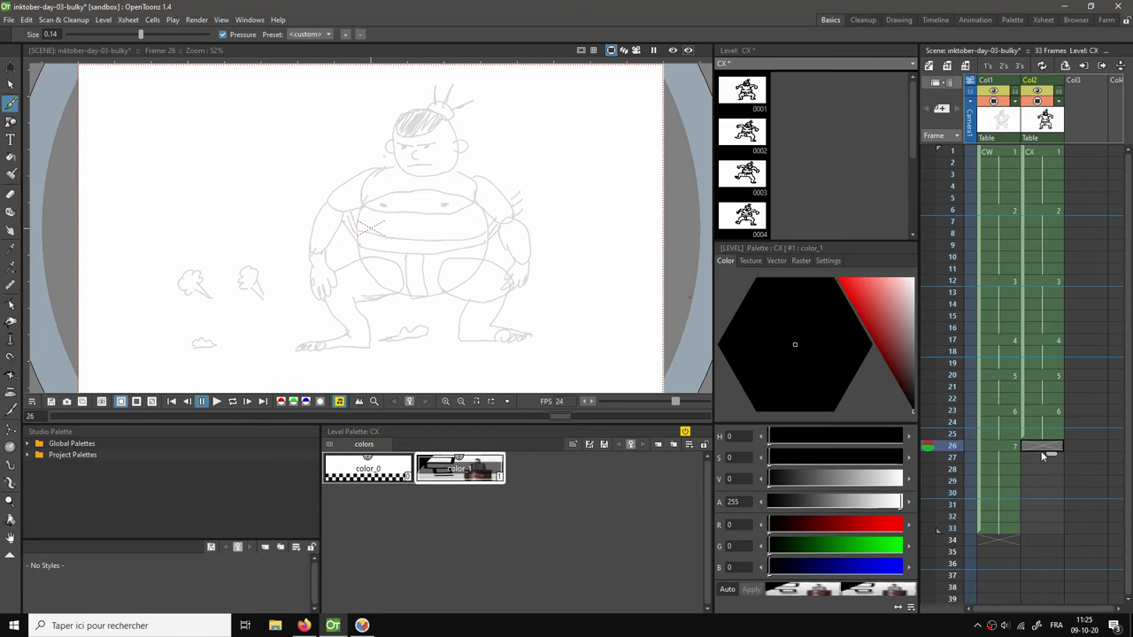
key(Up)
key(Down)
key(Up)
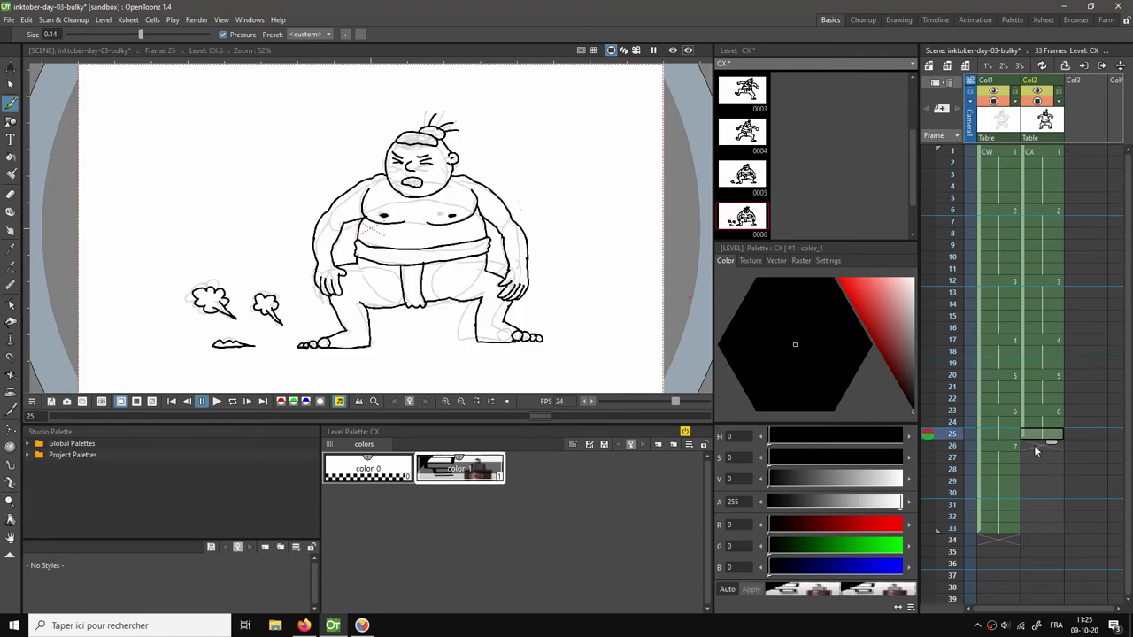
click(1052, 153)
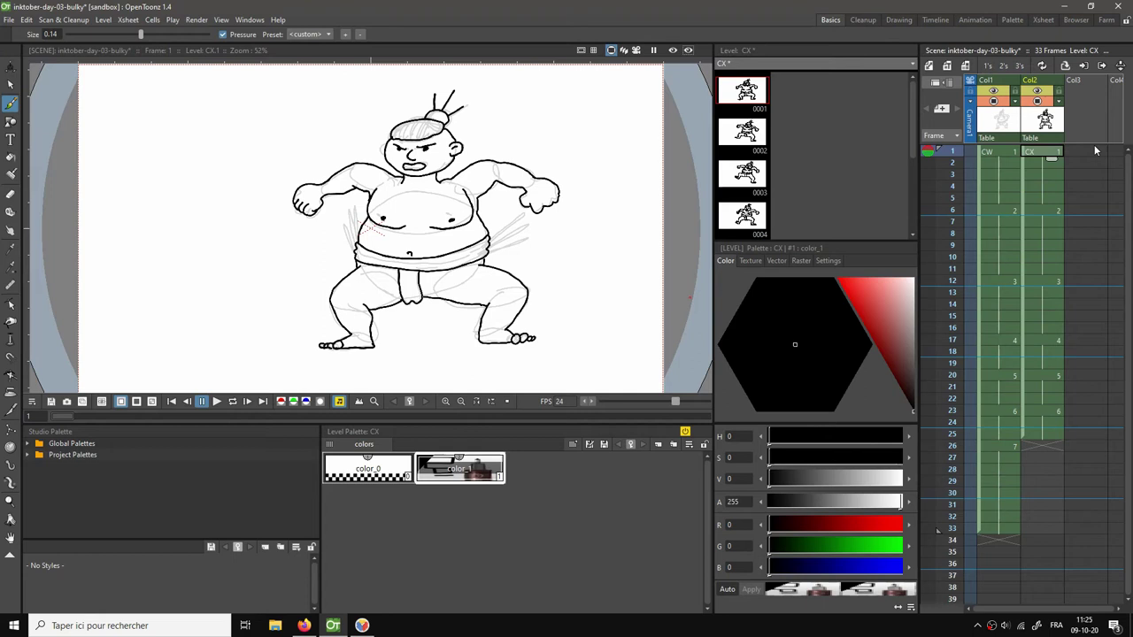
click(1032, 446)
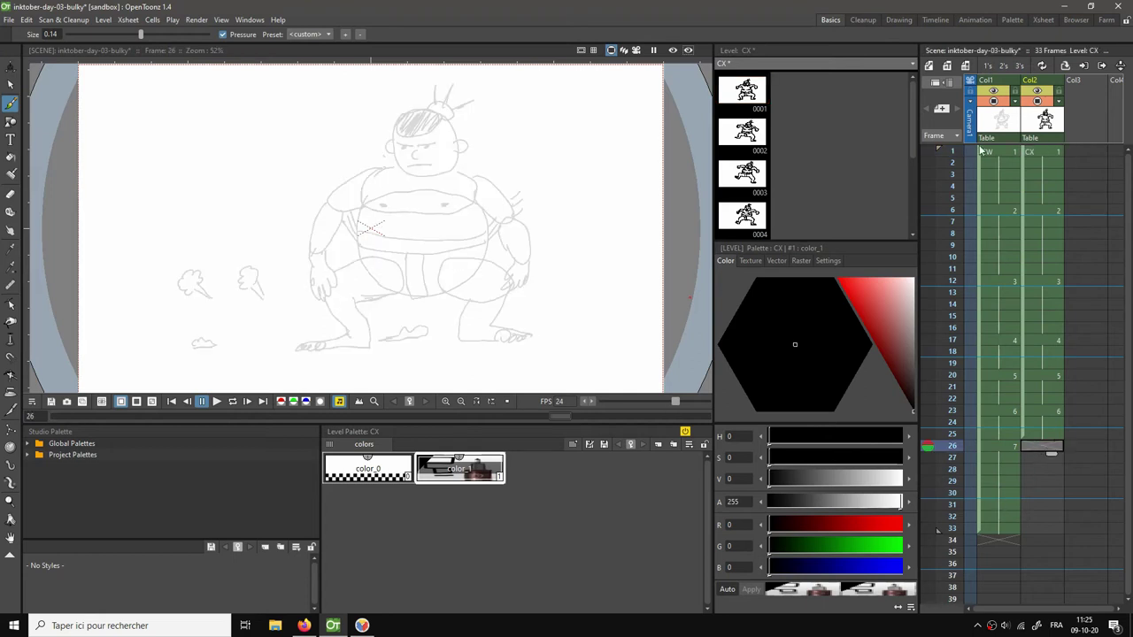
click(923, 151)
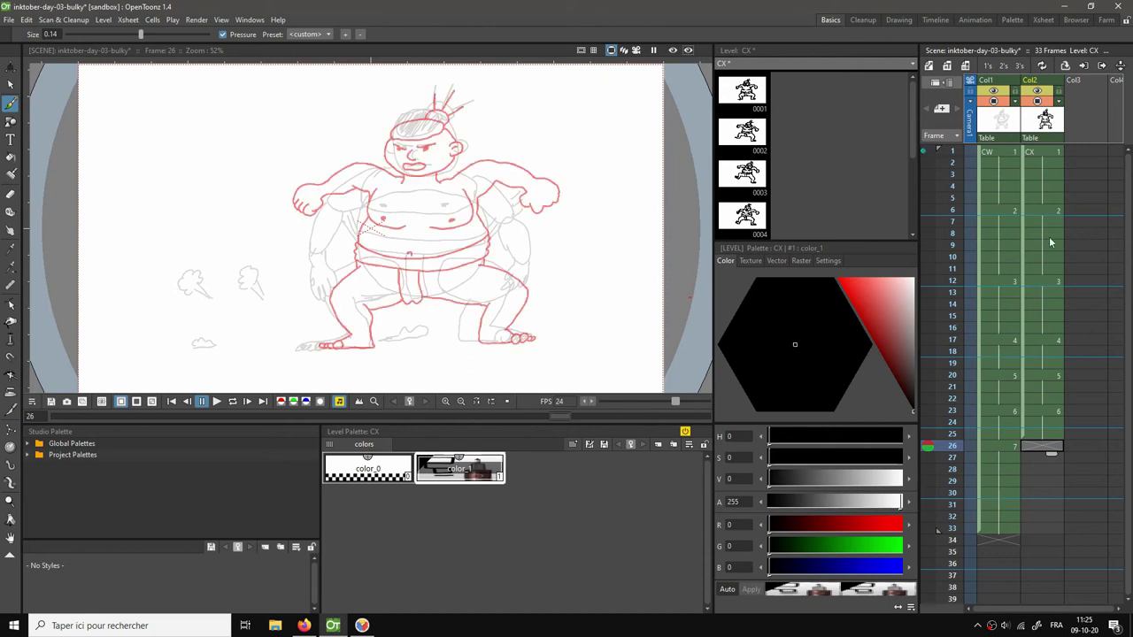
Create drawing 7 of the CX level at frame 26 in Col2.
click(1041, 436)
click(1035, 446)
text(7)
key(Return)
Show frame 25 as the onion skin reference instead of frame 1 and save the scene and level.
click(927, 434)
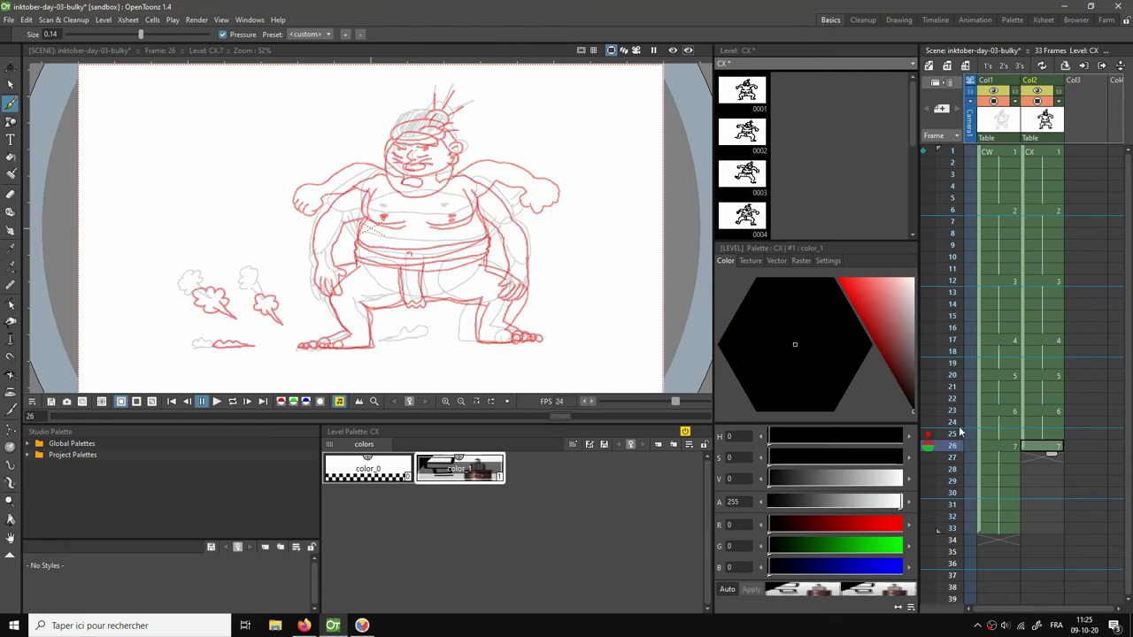
click(923, 155)
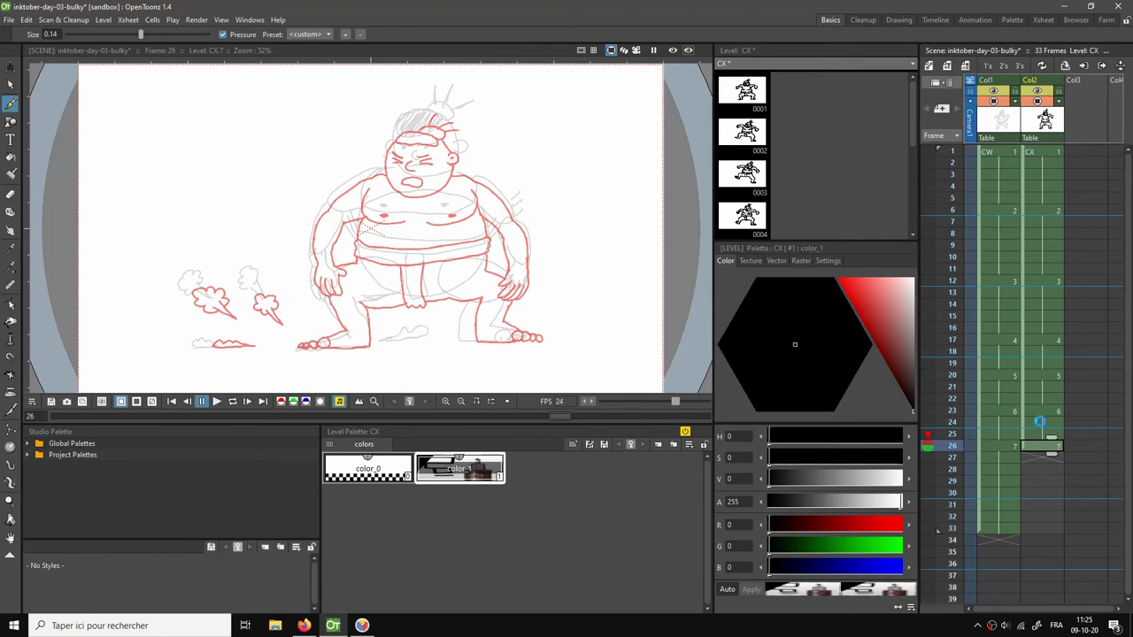
key(ctrl+s)
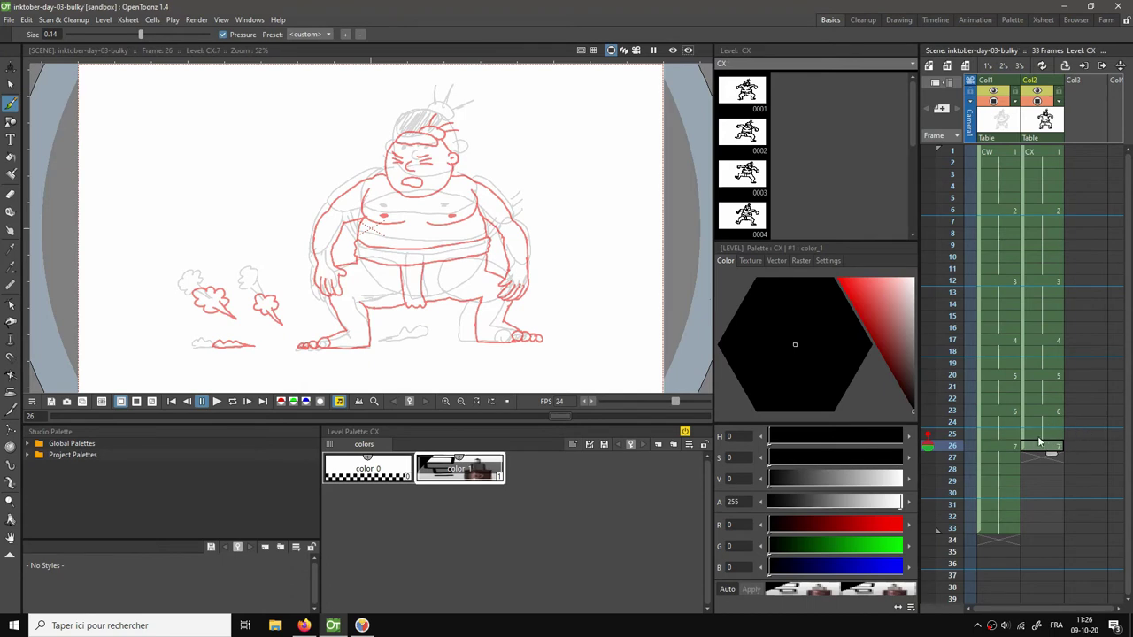
Remove the onion skin of frame 25 and flip between frames 25 and 26 to compare the inked pose with the rough.
click(1038, 439)
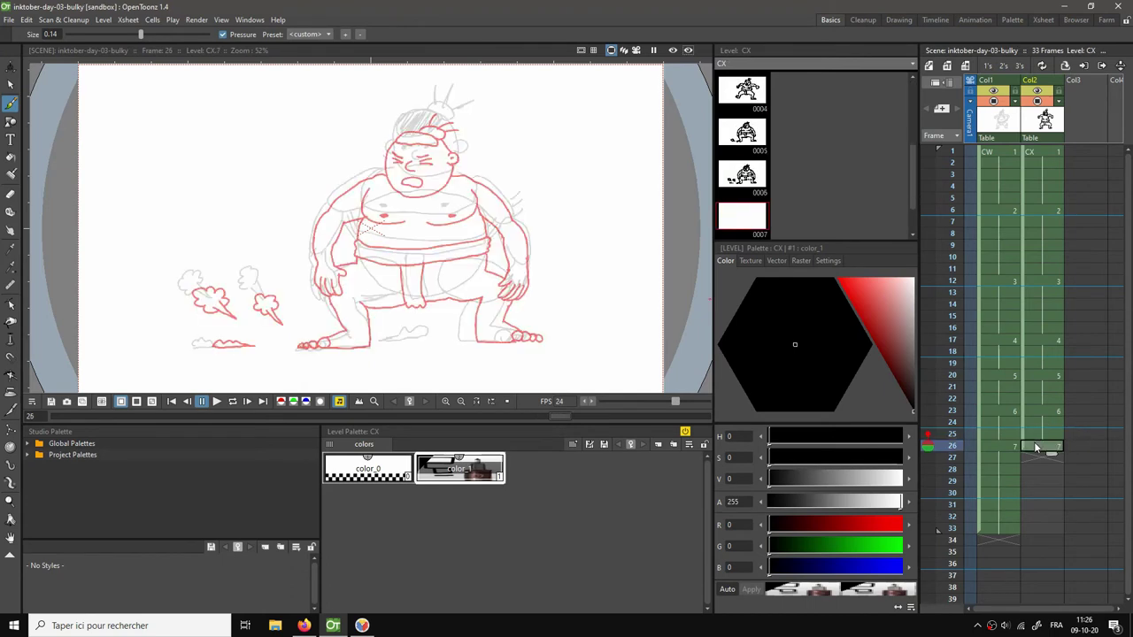
click(927, 436)
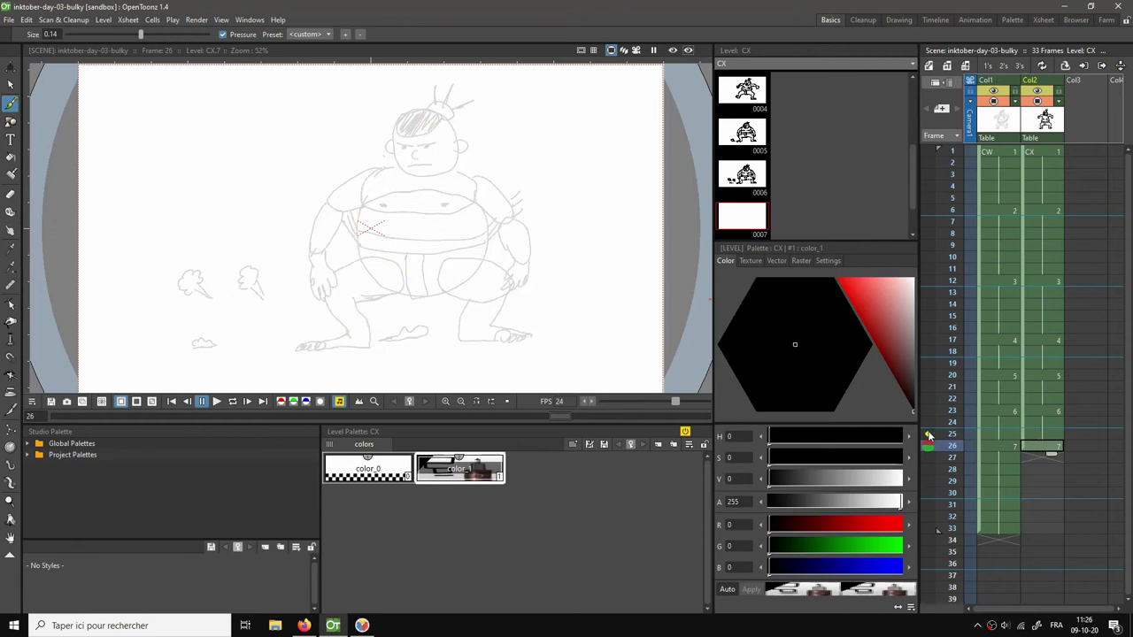
click(1029, 457)
click(1026, 446)
key(Up)
click(1032, 449)
key(Up)
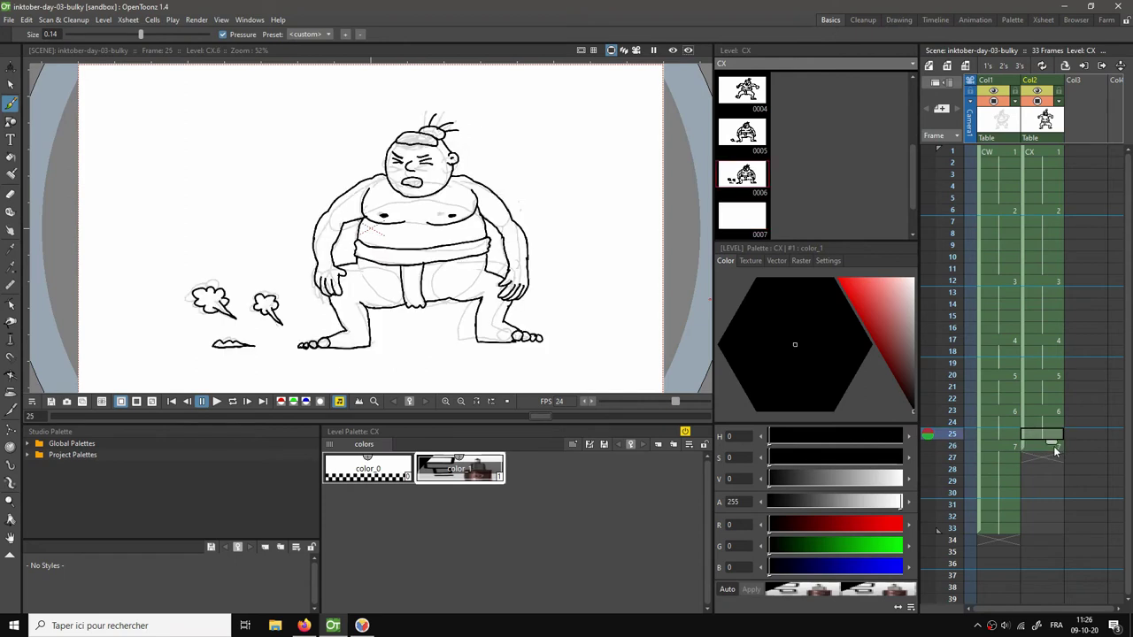
key(Down)
key(Up)
key(Down)
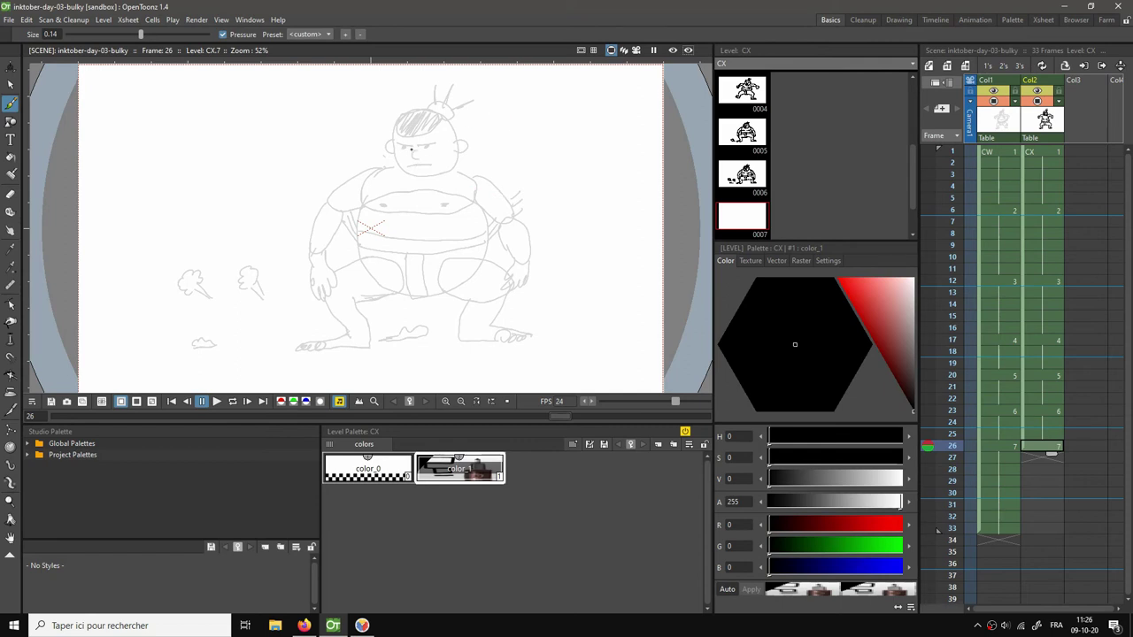
click(898, 19)
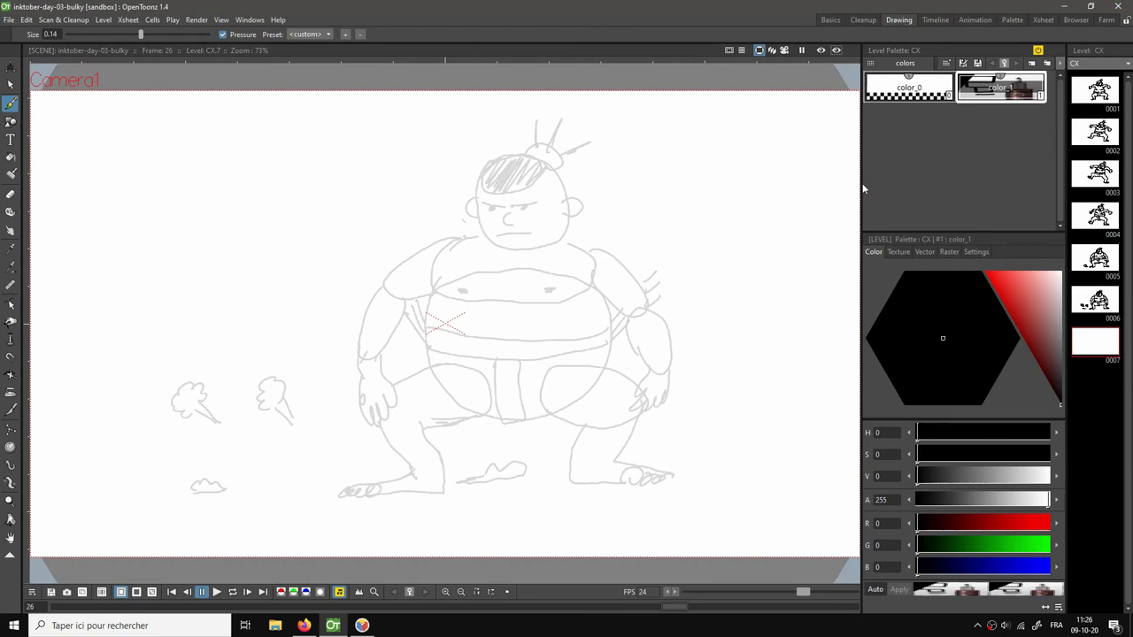
key(s)
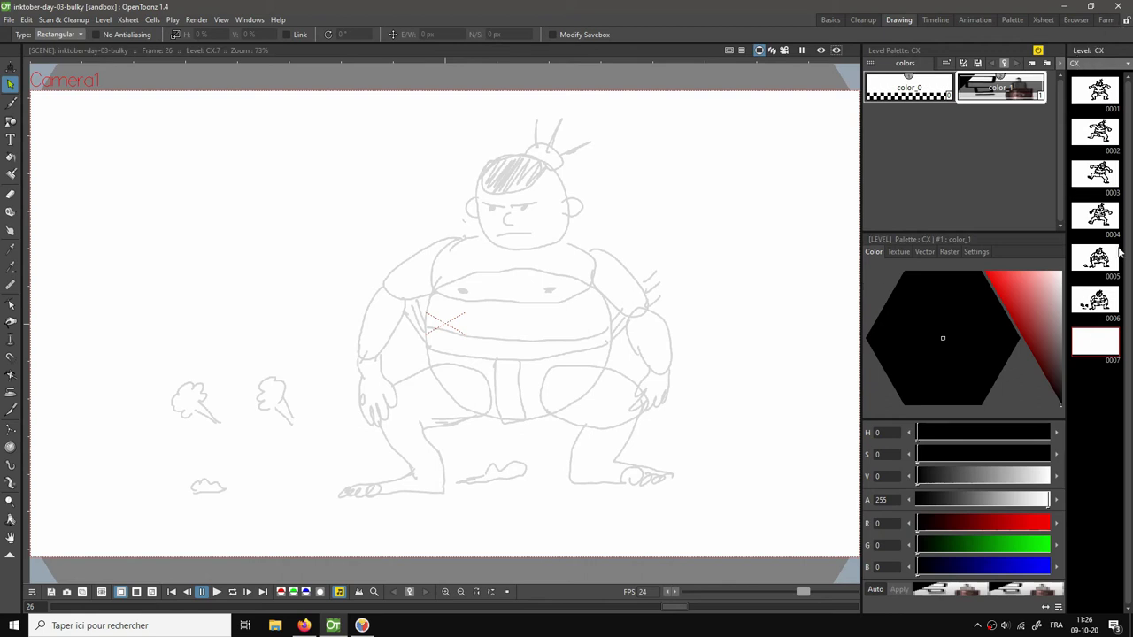
click(975, 20)
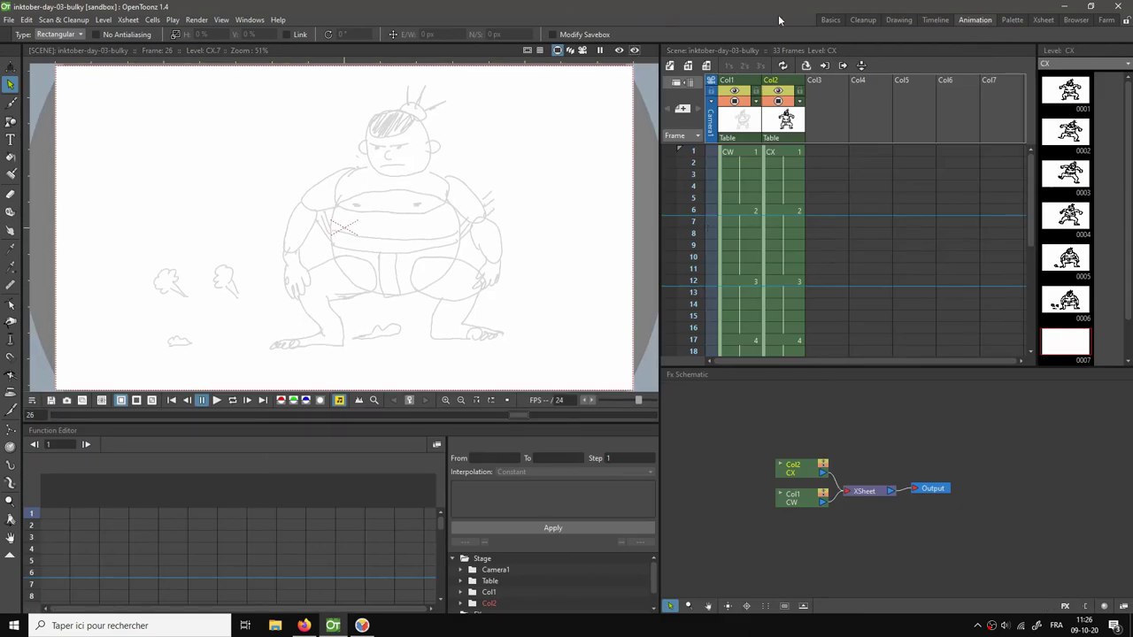
click(821, 20)
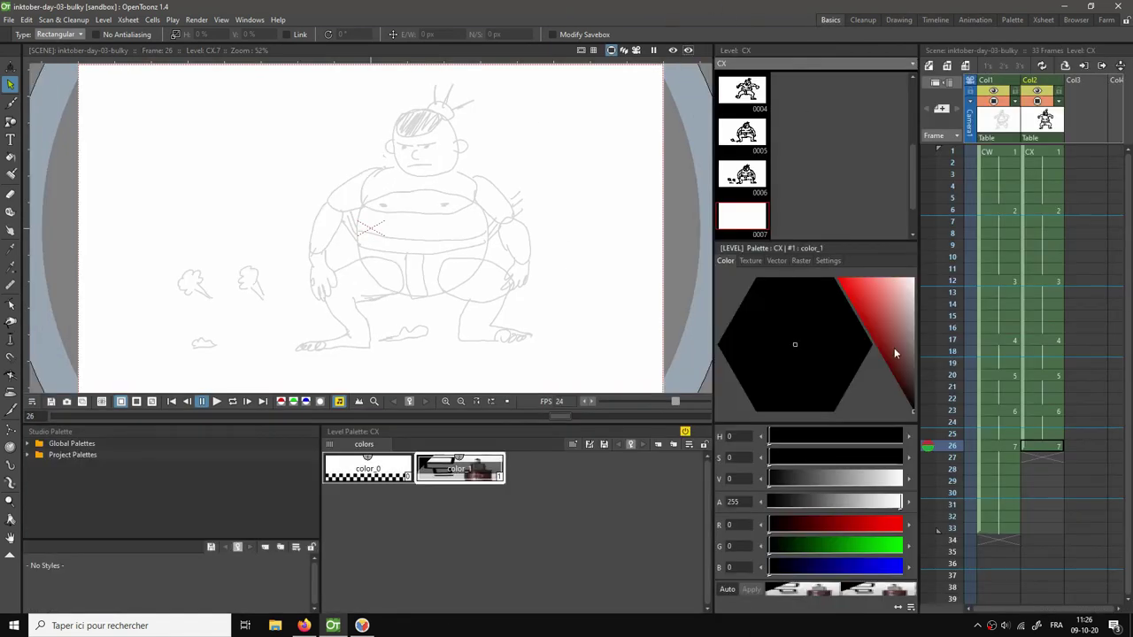
Compare the rough at frame 26 with the inked poses at frames 22 and 25, and play the animation back in a loop.
click(1046, 435)
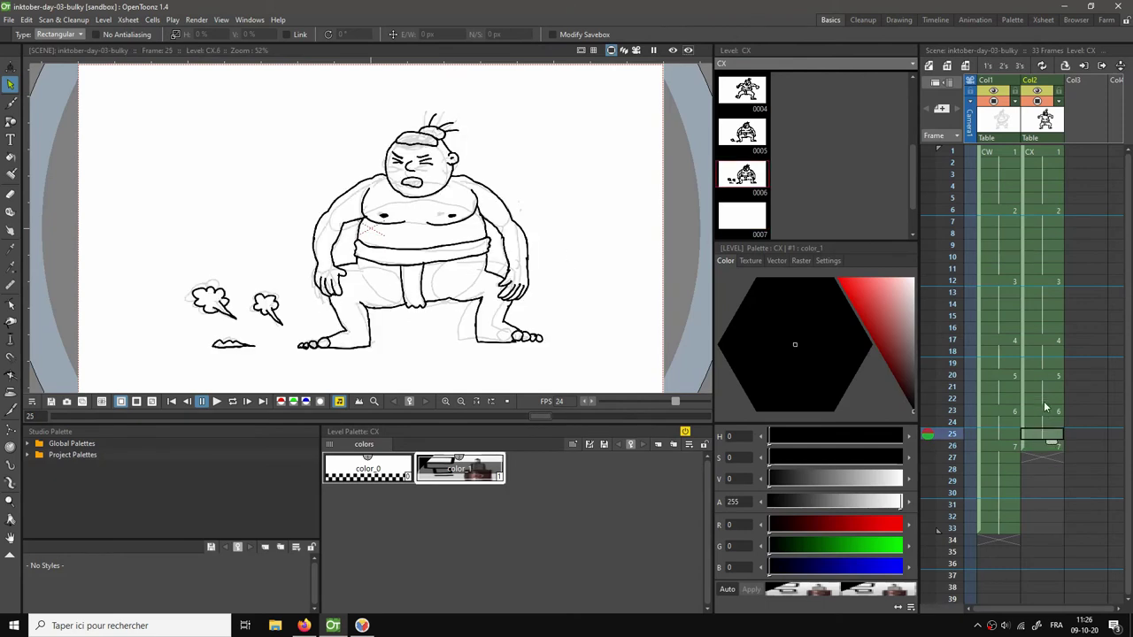
click(1045, 399)
click(1045, 446)
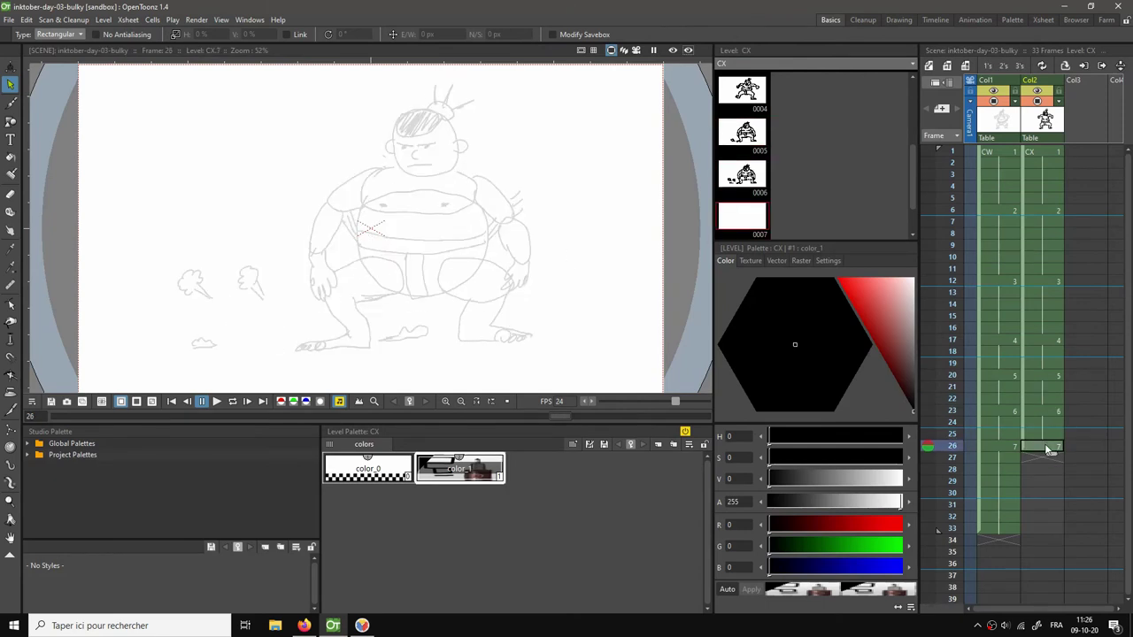
key(l)
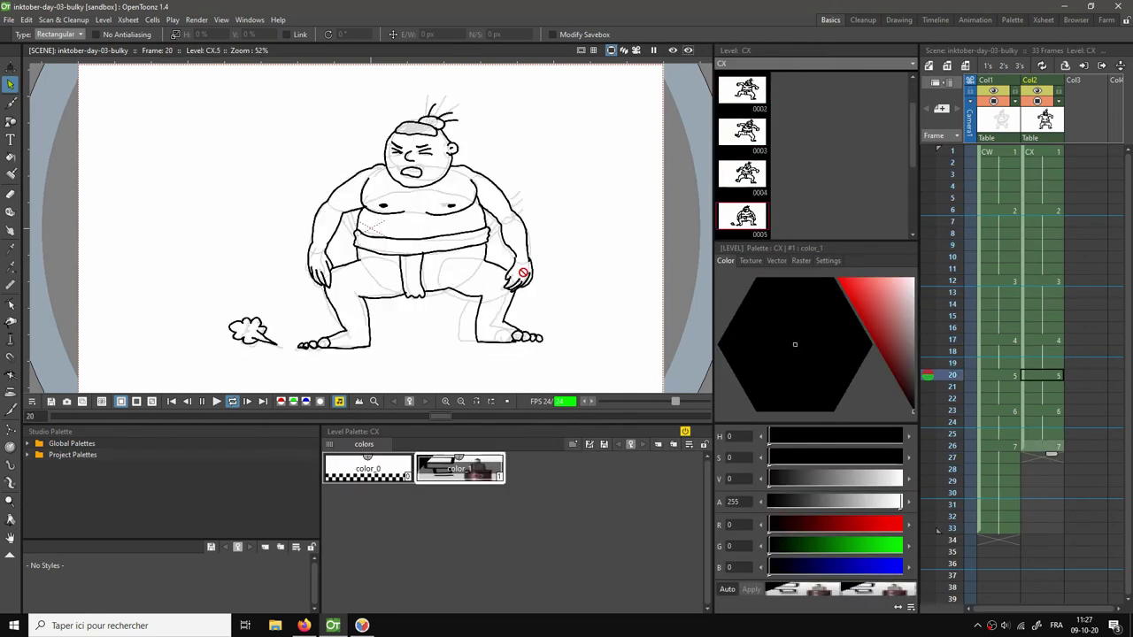
key(p)
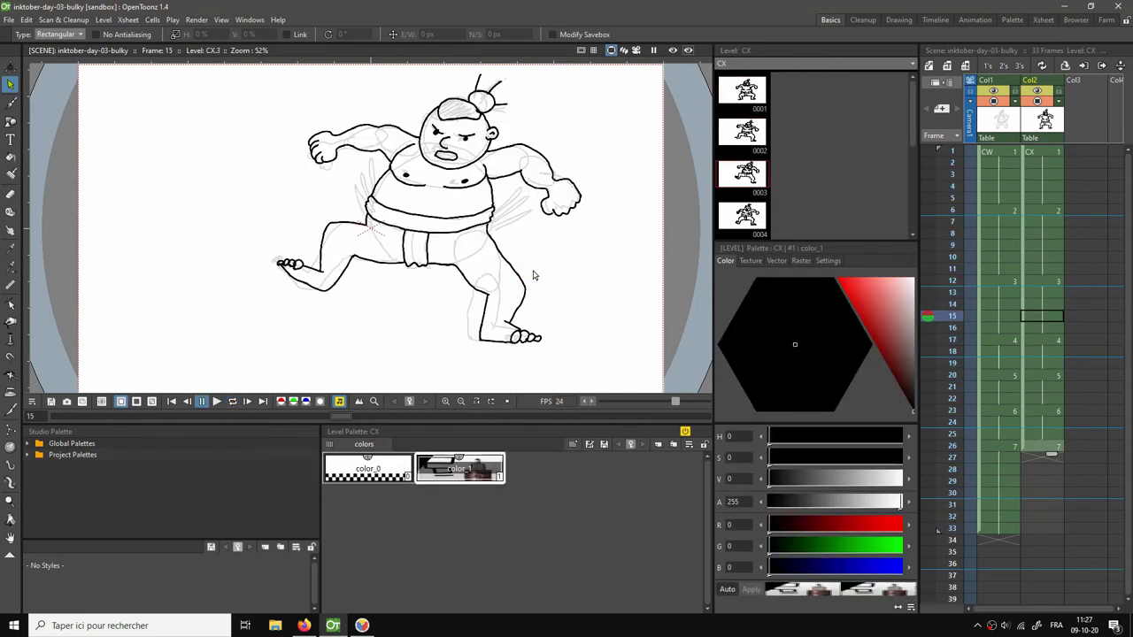
Flip between frames 1 and 26 in Col2 to compare the inked head with the rough head.
click(1036, 449)
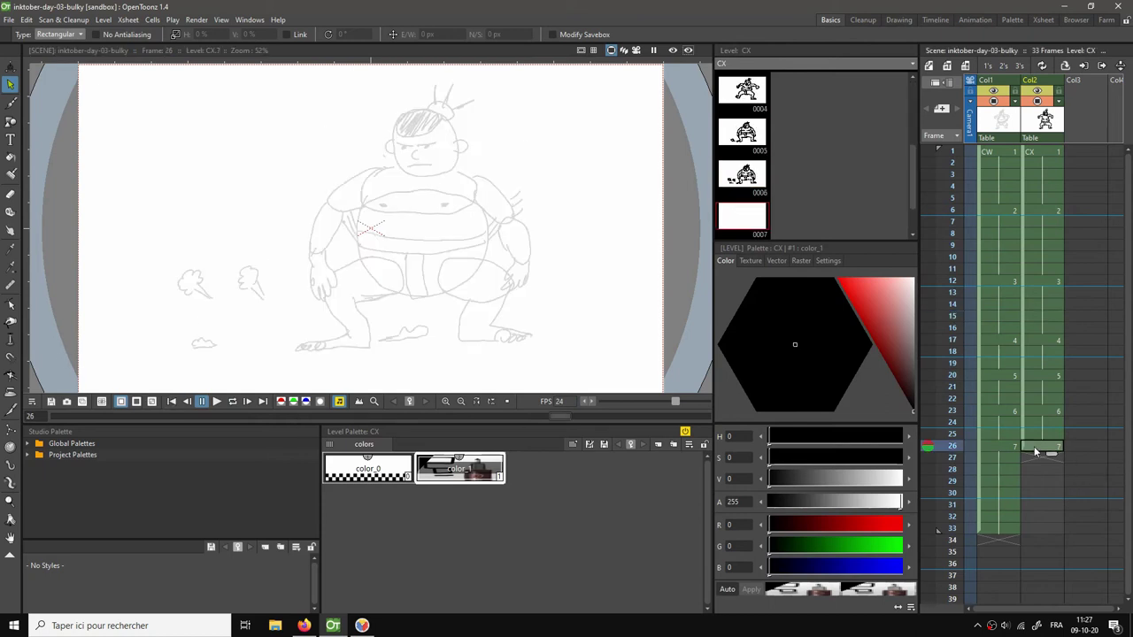
click(1048, 151)
click(1047, 447)
click(1039, 152)
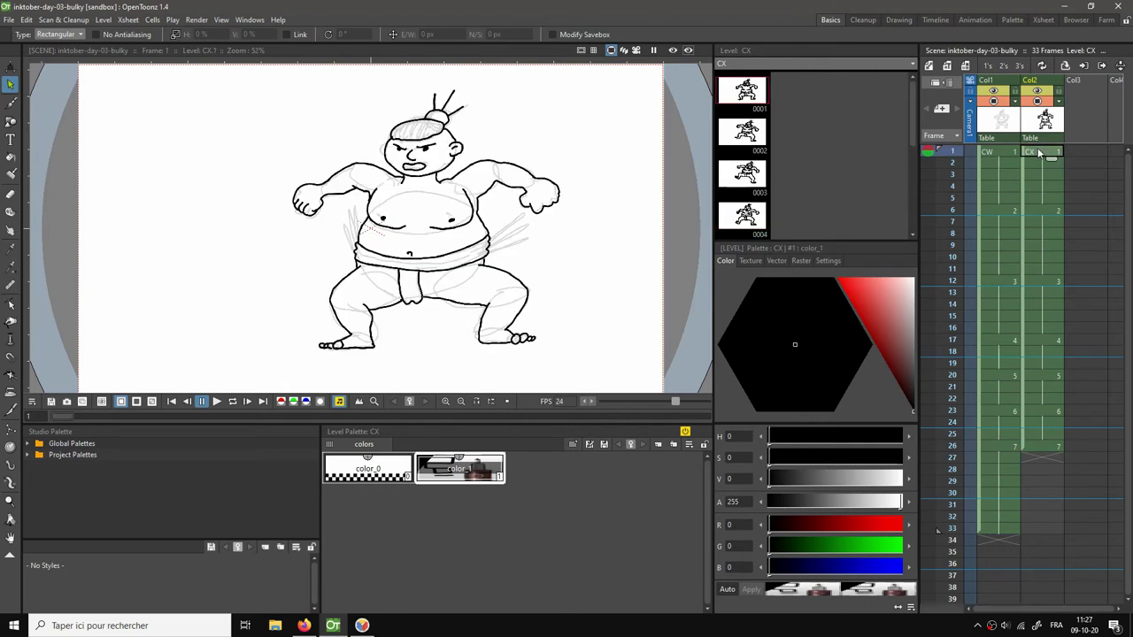
click(1046, 447)
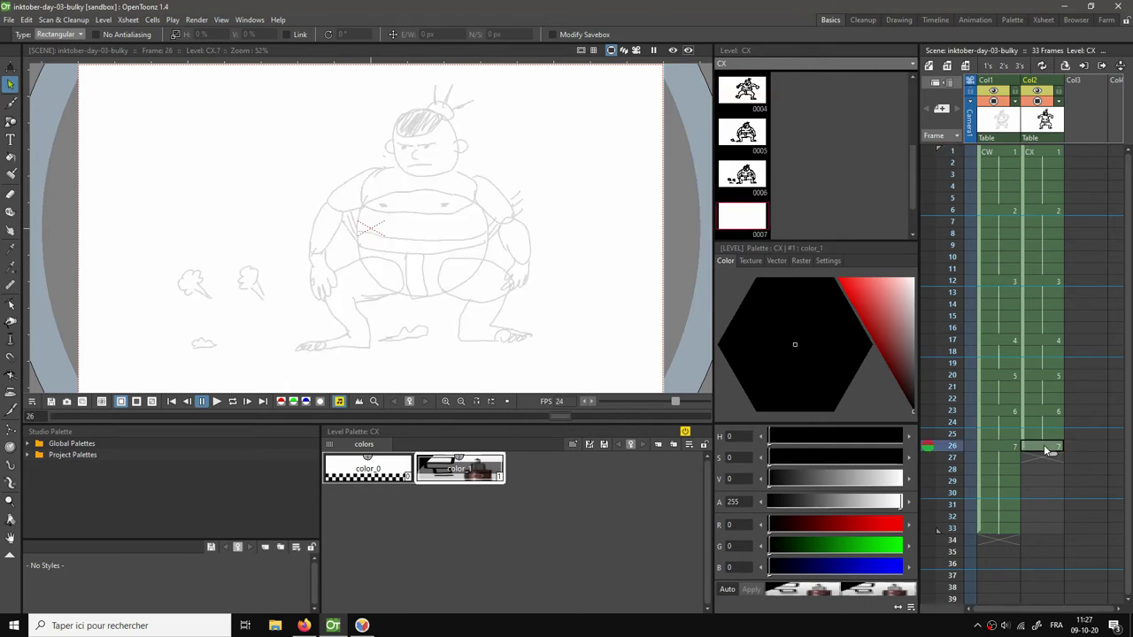
Copy the wrestler's head from frame 1 with a freehand selection and paste it into drawing 7 at frame 26.
click(1042, 154)
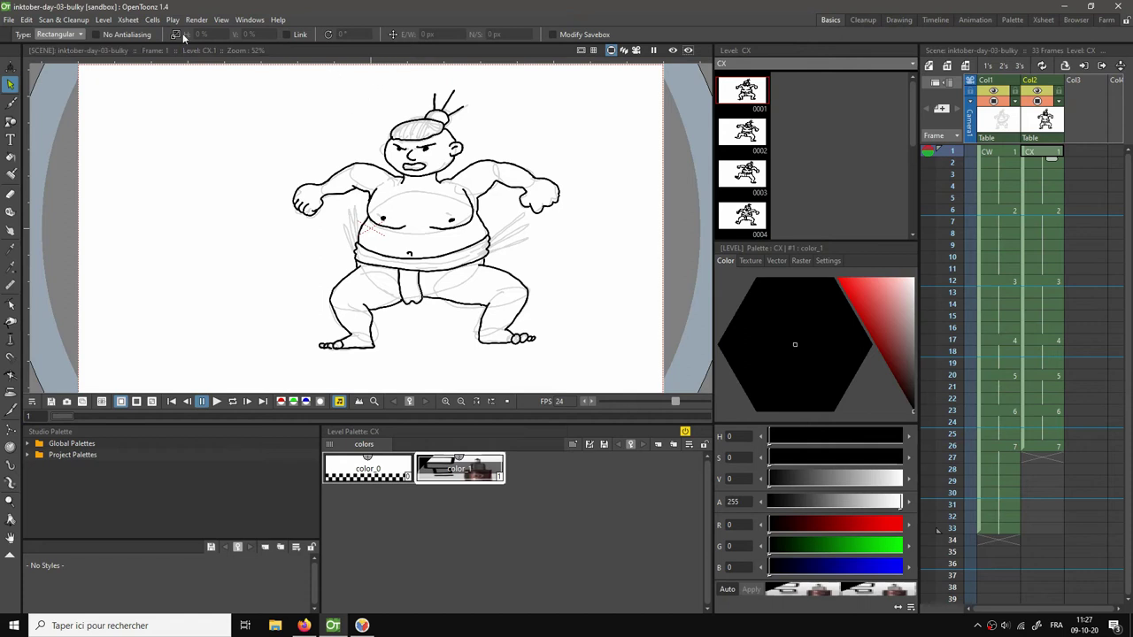
click(82, 34)
click(69, 50)
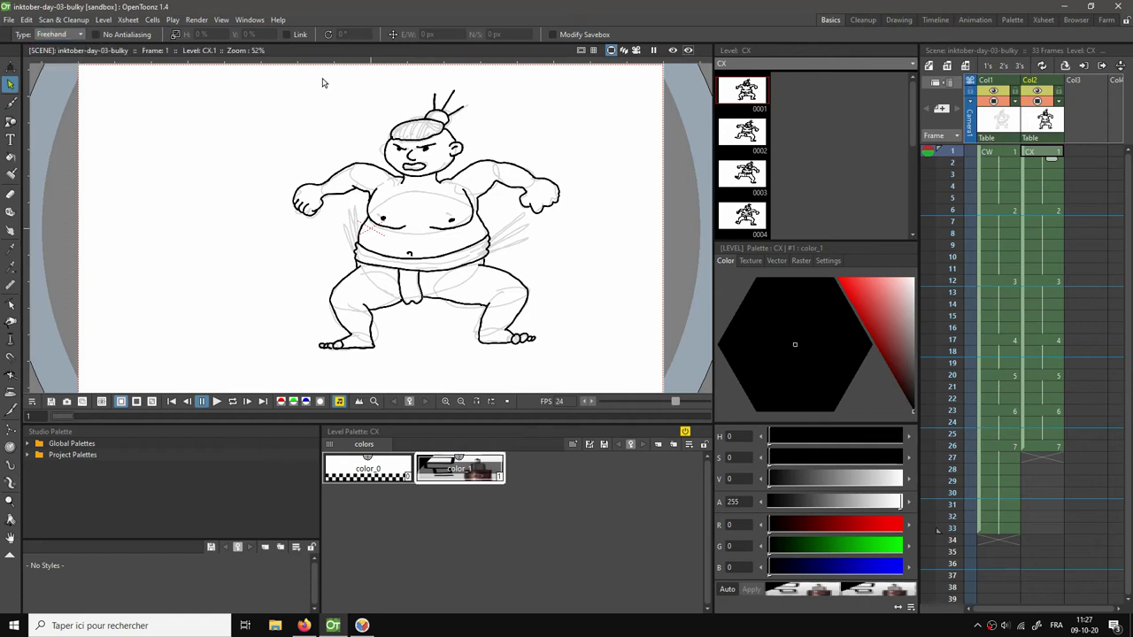
mouse_move(396, 84)
mouse_down()
mouse_move(368, 113)
mouse_move(382, 166)
mouse_move(449, 178)
mouse_move(480, 139)
mouse_move(480, 112)
mouse_move(455, 84)
mouse_move(396, 84)
mouse_up()
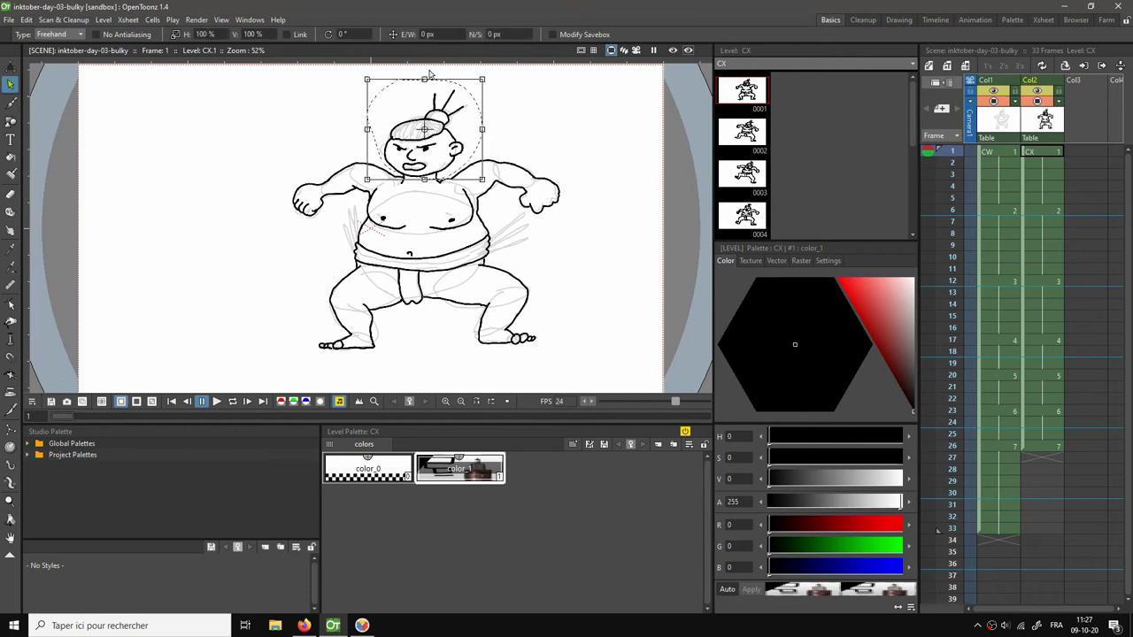
click(1044, 447)
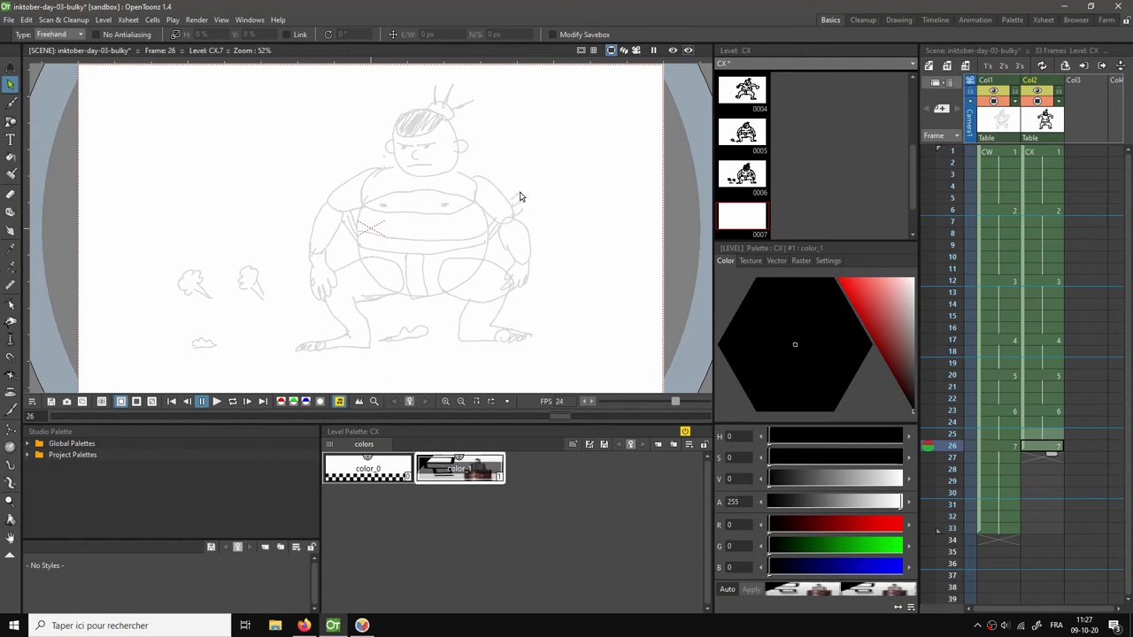
click(1045, 436)
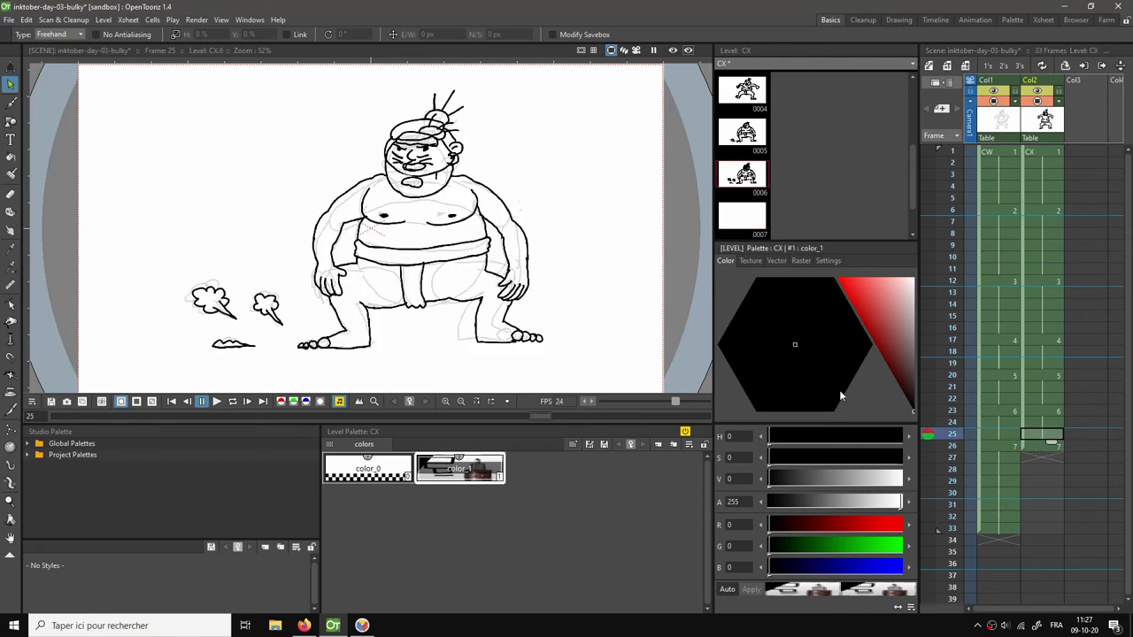
click(1033, 446)
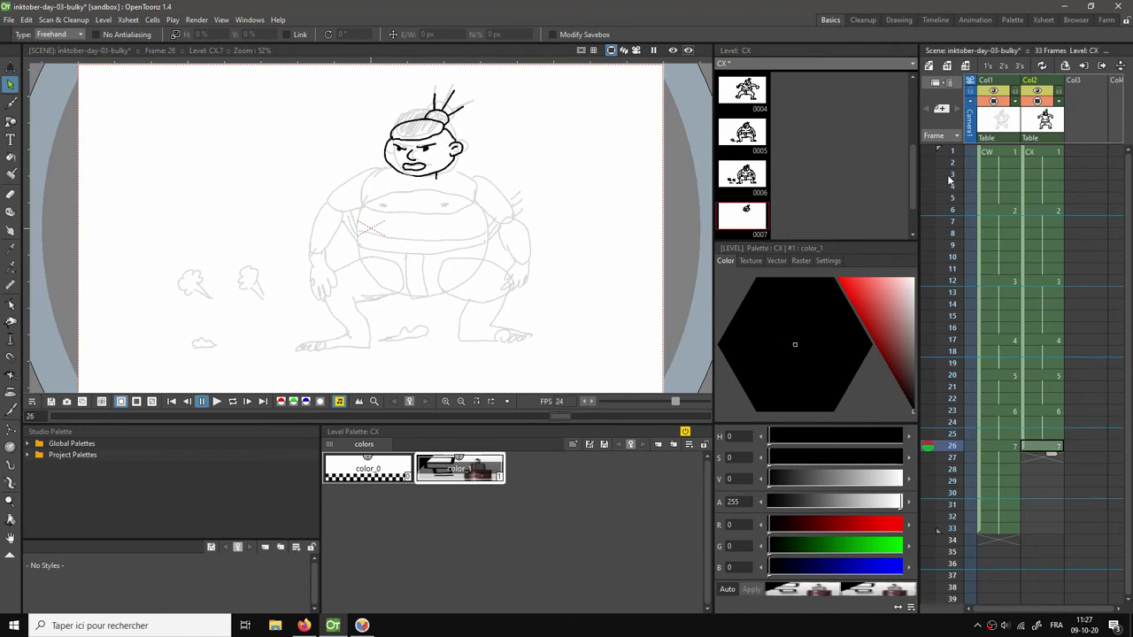
Move the pasted head at frame 26 by about 41 px E/W and 20 px N/S onto the rough, and stretch it slightly taller.
click(1042, 154)
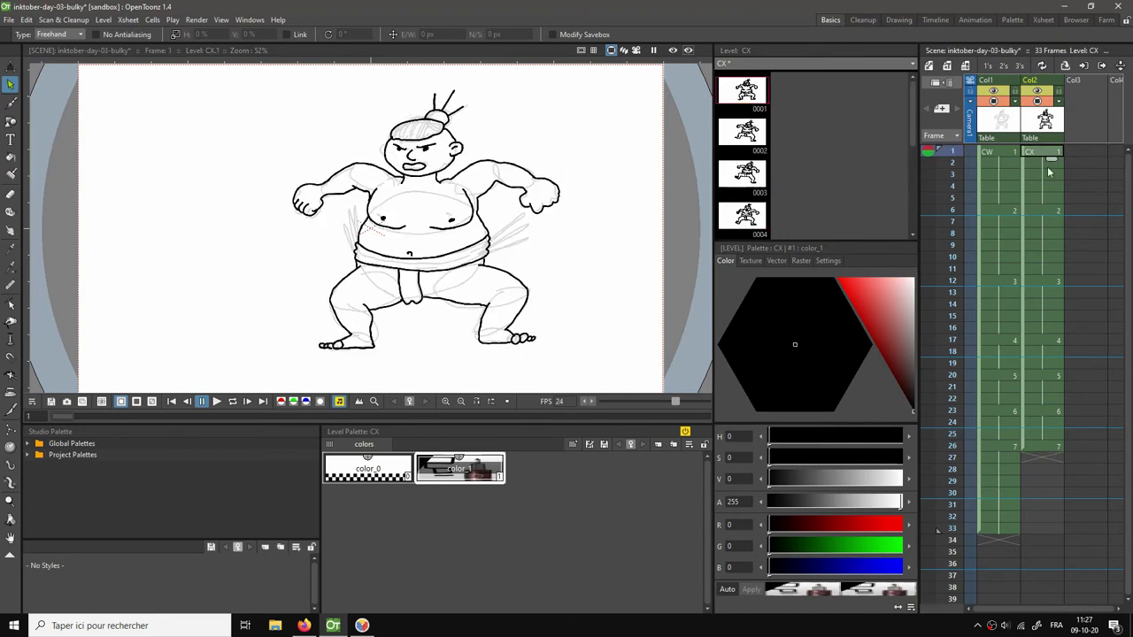
click(1034, 447)
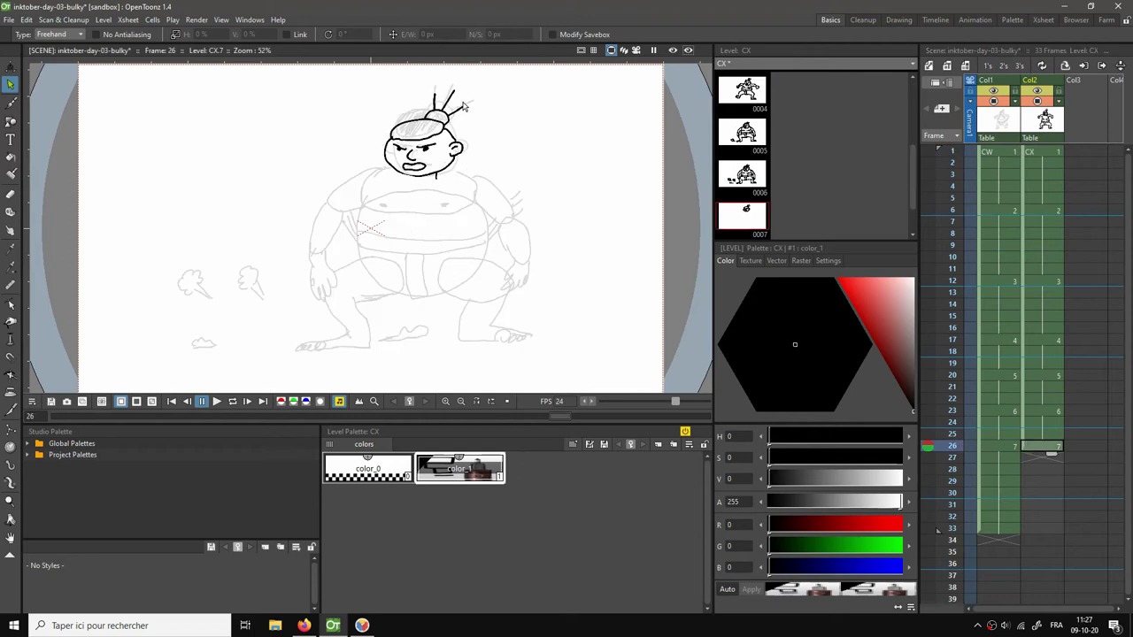
key(shift+space)
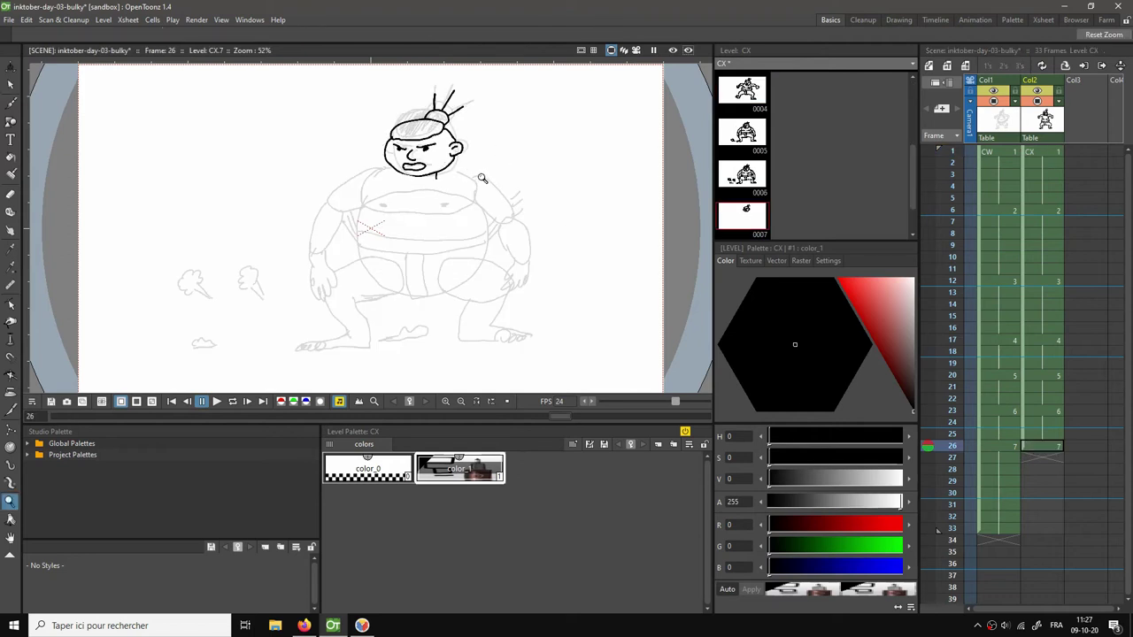
scroll(479, 178, up, 2)
key(space)
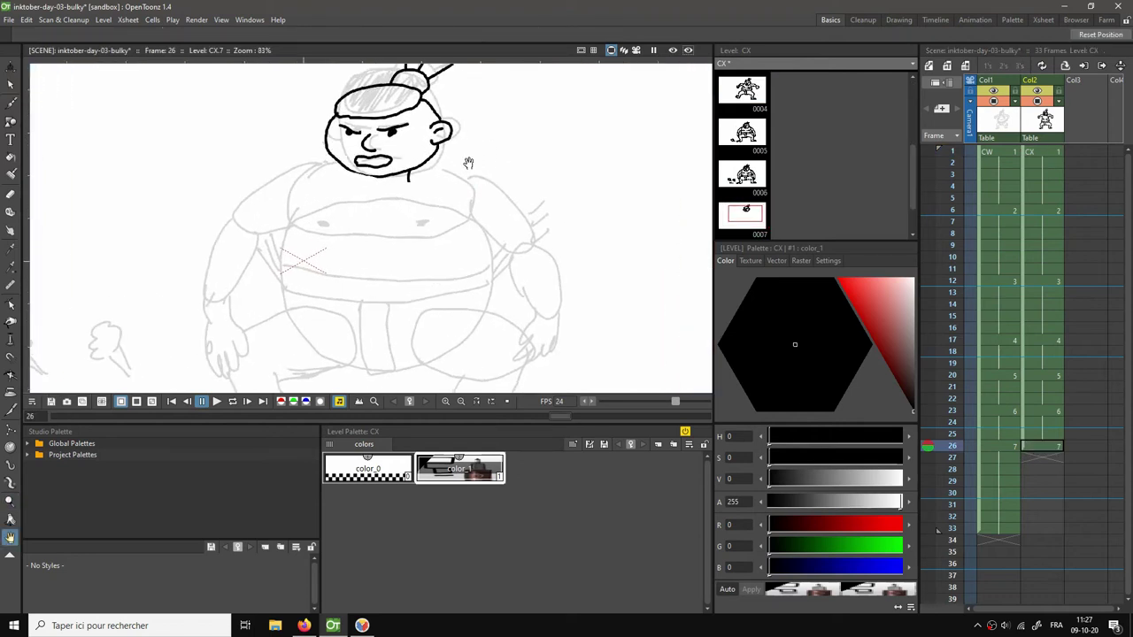
drag(465, 165, 455, 215)
key(s)
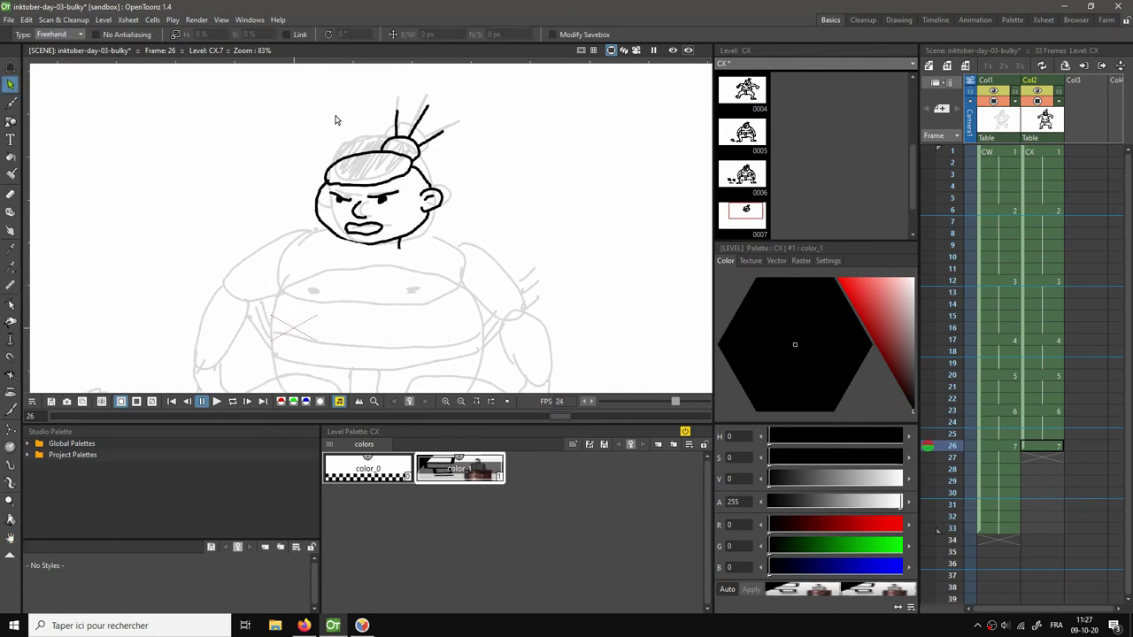
mouse_move(299, 87)
mouse_down()
mouse_move(307, 190)
mouse_move(413, 281)
mouse_move(468, 281)
mouse_move(246, 142)
mouse_move(285, 274)
mouse_move(465, 271)
mouse_move(494, 136)
mouse_move(363, 76)
mouse_move(282, 92)
mouse_up()
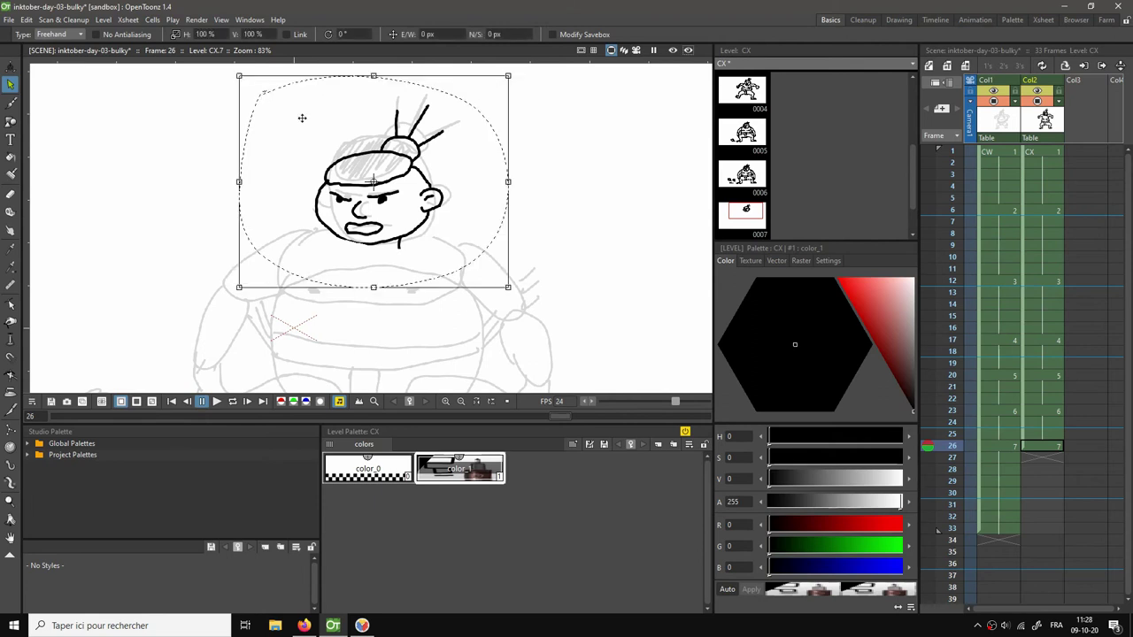
drag(448, 212, 460, 211)
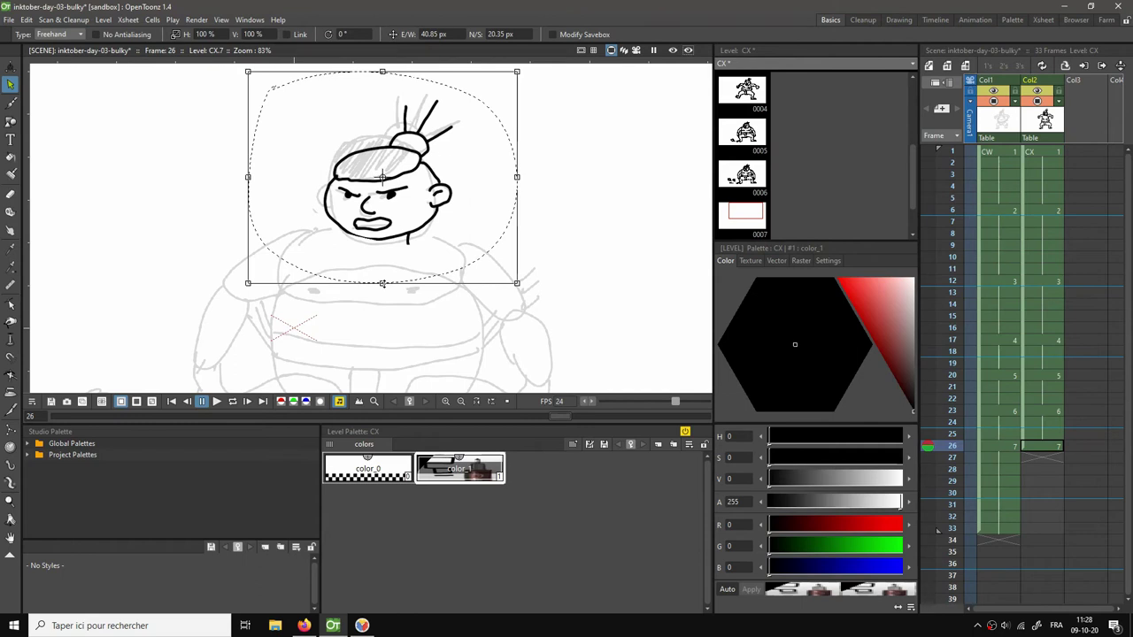
mouse_move(383, 285)
mouse_down()
mouse_move(382, 307)
mouse_move(380, 269)
mouse_move(390, 274)
mouse_up()
Replace the open mouth at frame 26 with an inked closed mouth line, and ink the missing left-hand ear at frame 1.
key(b)
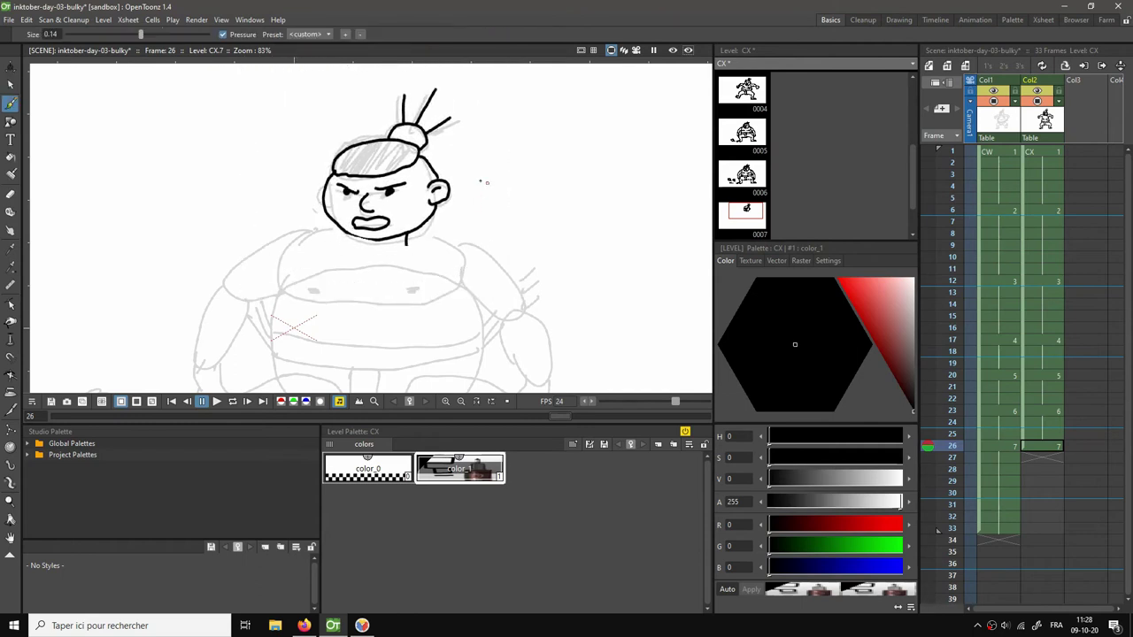
key(a)
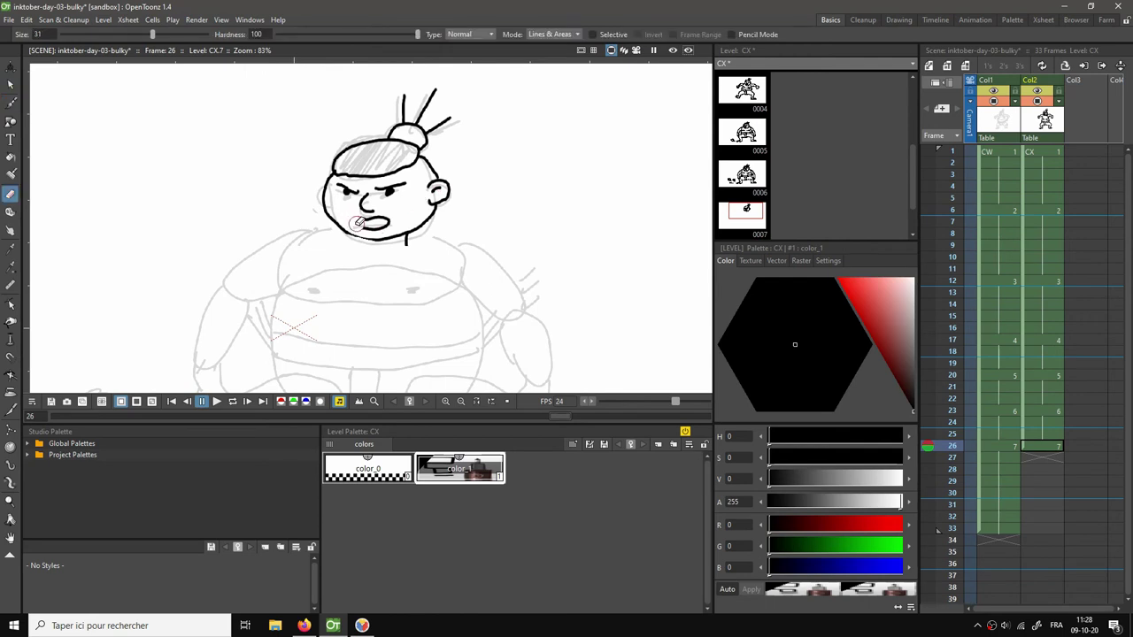
mouse_move(370, 222)
mouse_down()
mouse_move(383, 222)
mouse_move(372, 230)
mouse_up()
key(b)
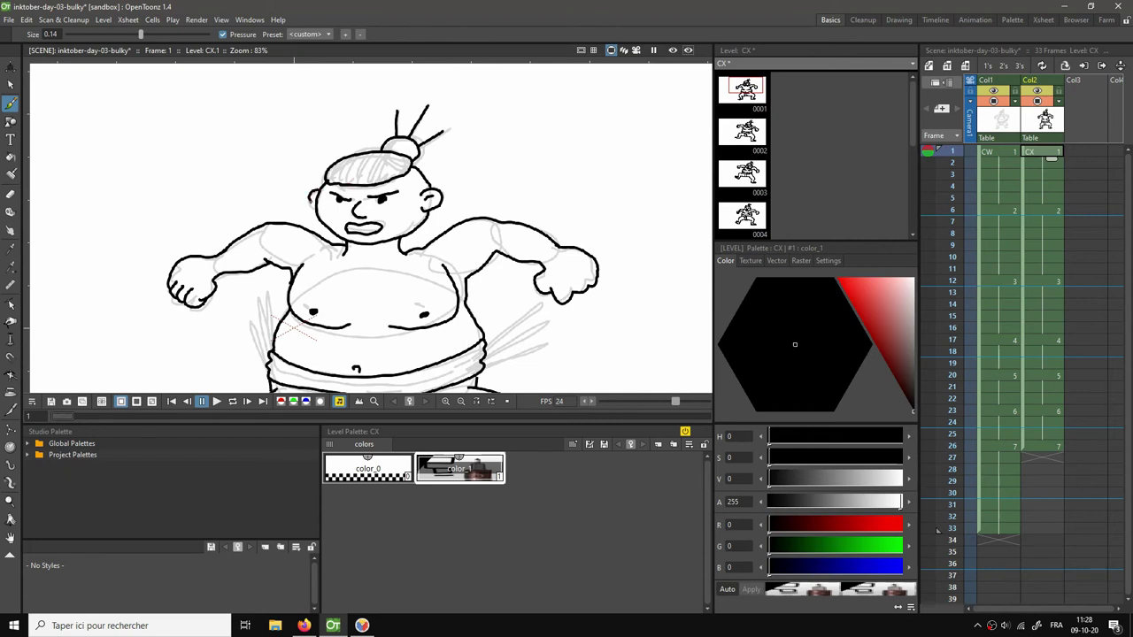
Ink the missing ear on the left side of the wrestler's head at frames 6, 12, 17, 20, 23 and 26.
click(1036, 210)
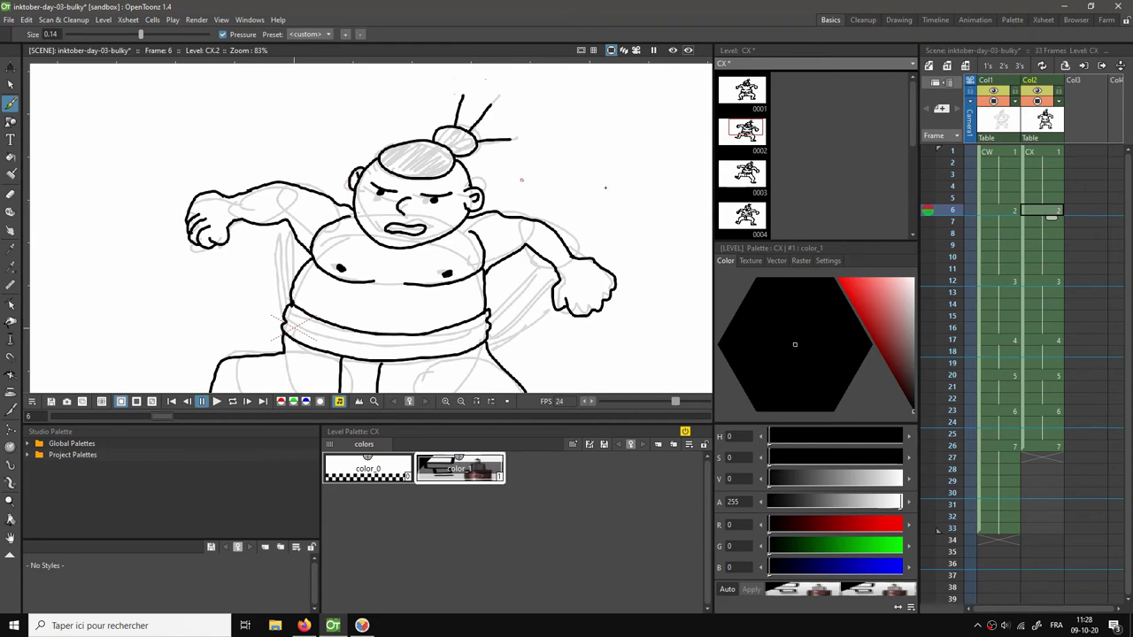
click(1043, 280)
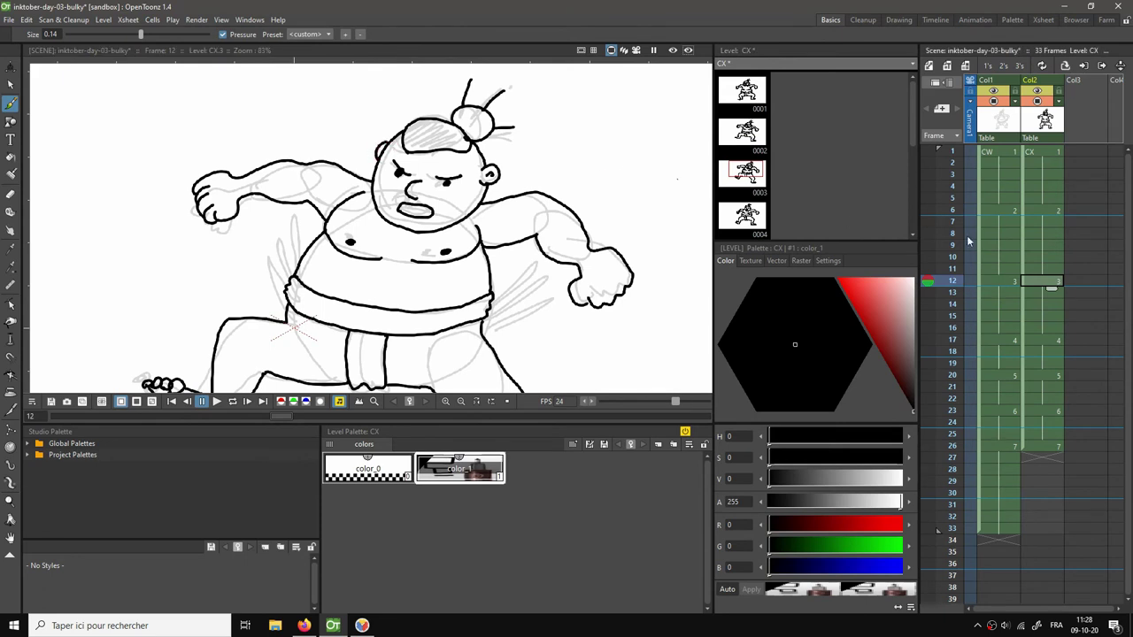
click(1039, 339)
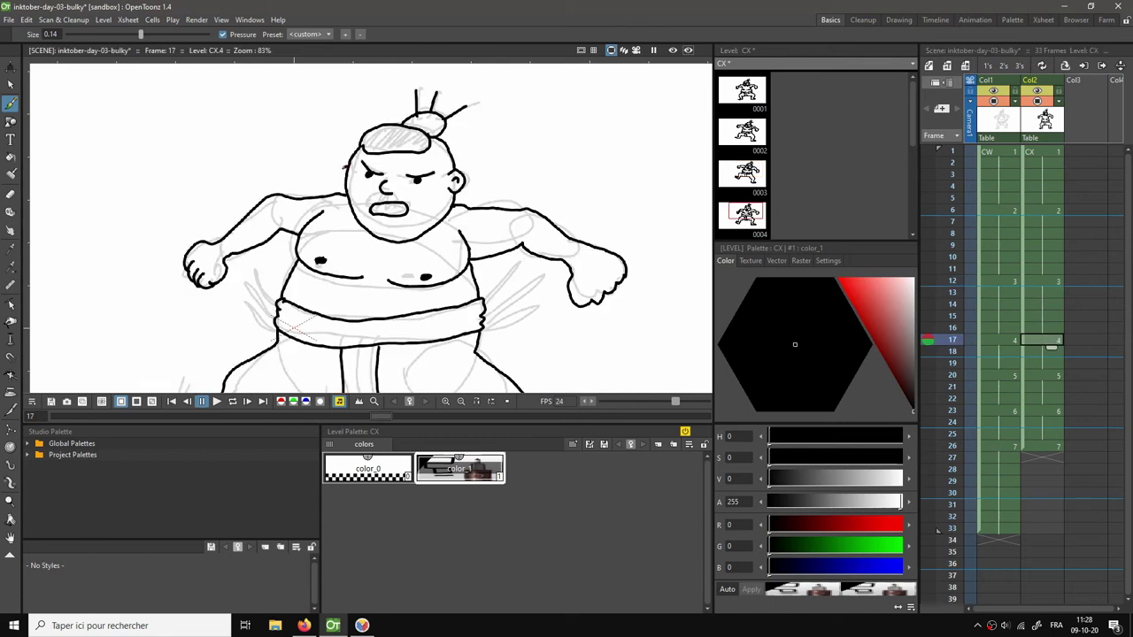
click(1038, 374)
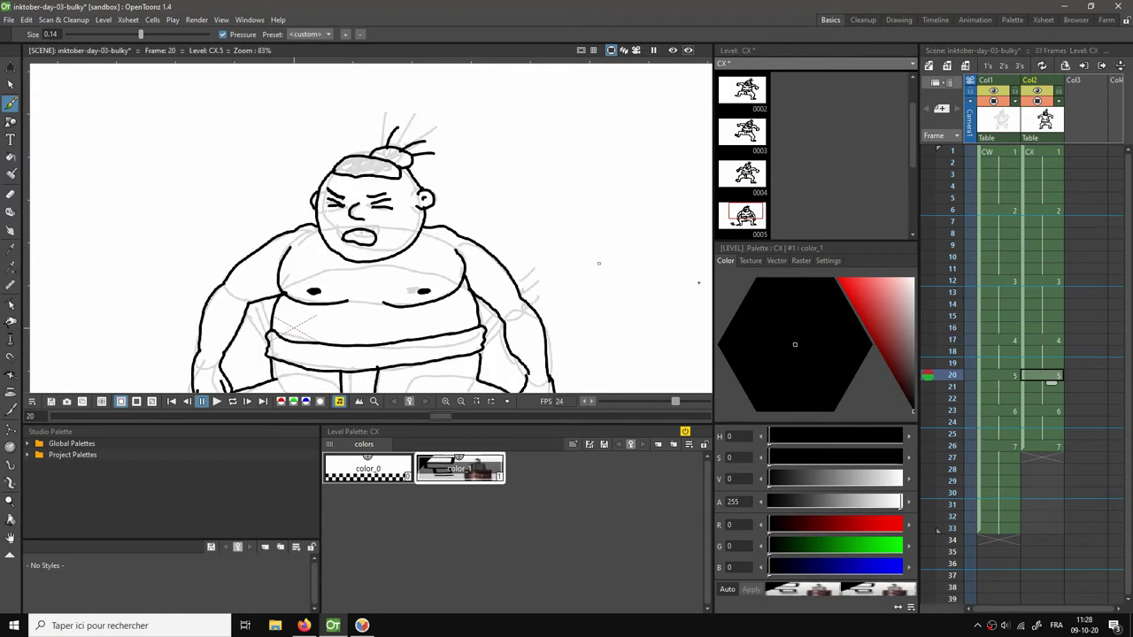
click(1041, 410)
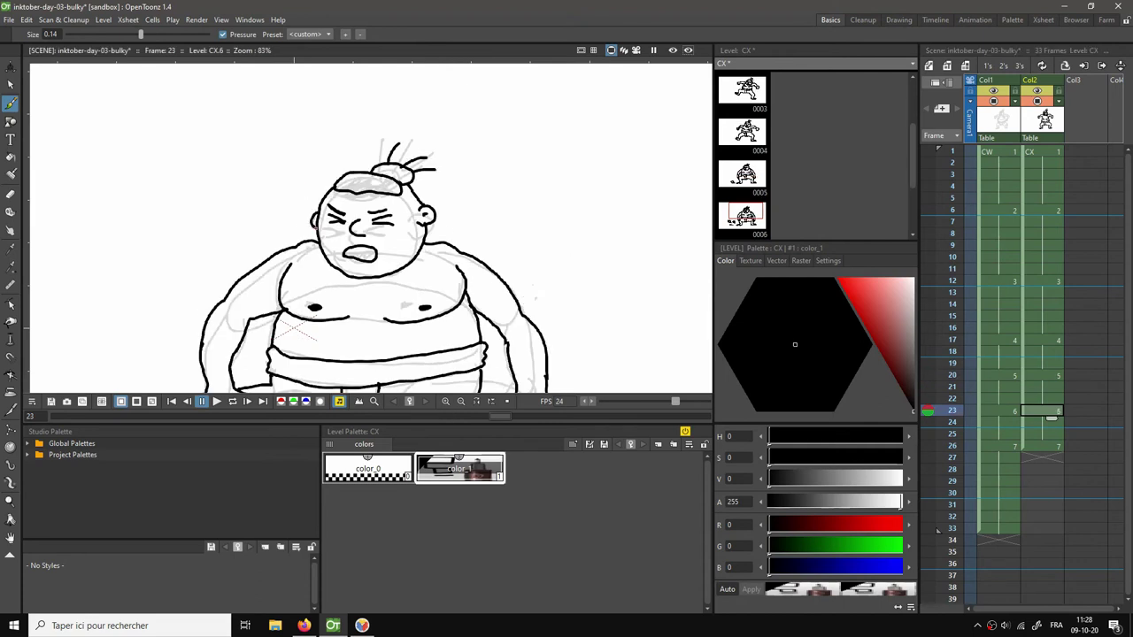
click(1044, 448)
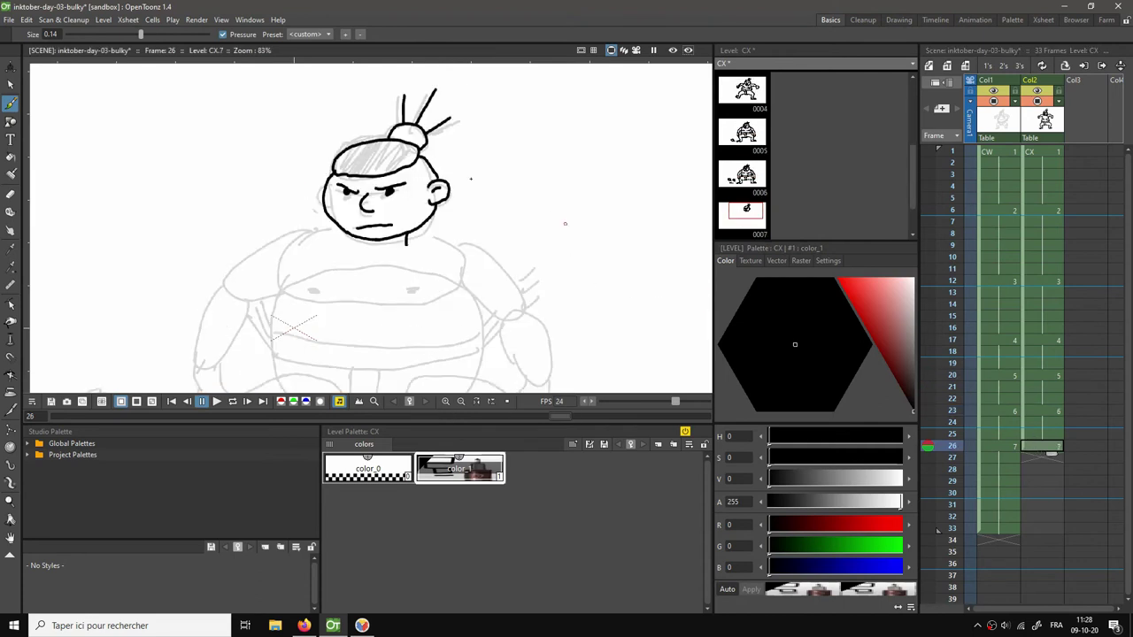
drag(323, 185, 317, 206)
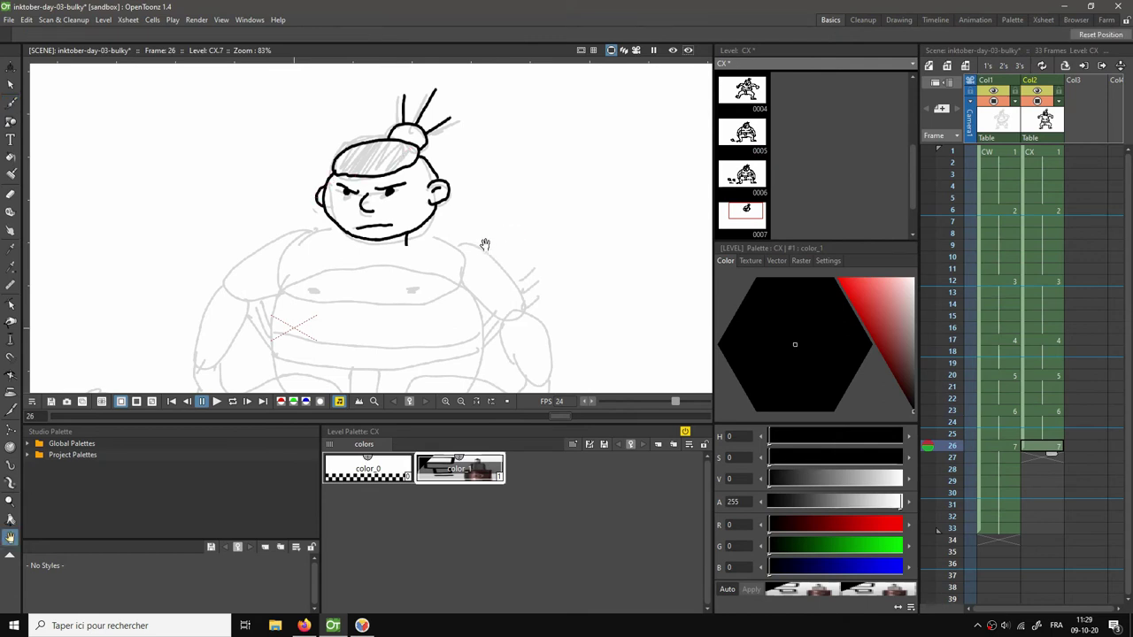
drag(486, 245, 490, 197)
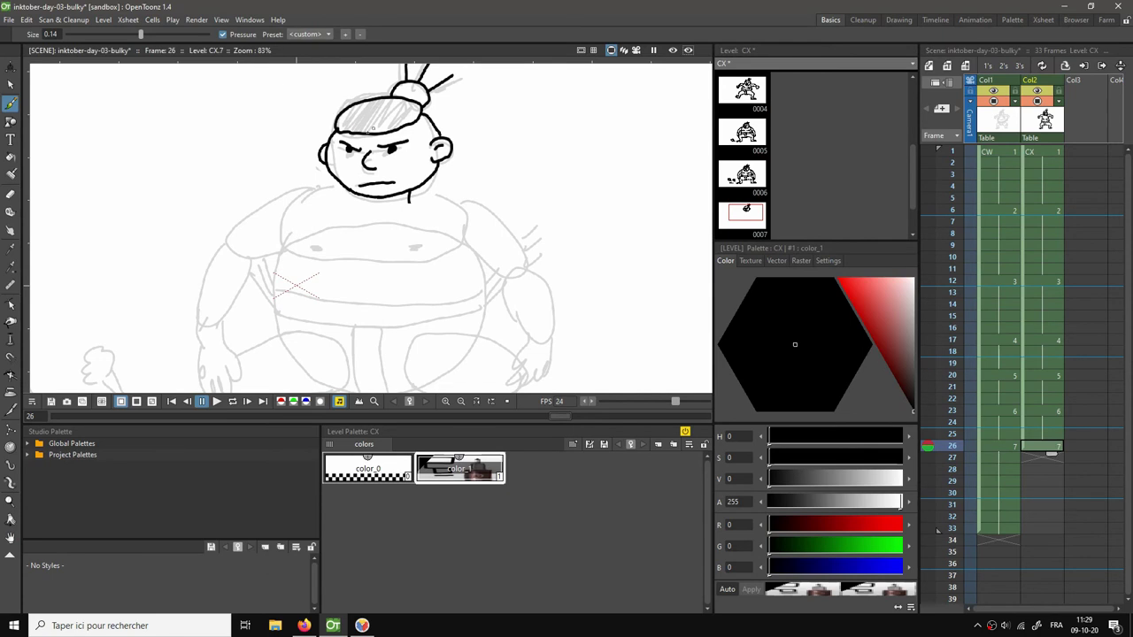
Compare frames 1 and 26 in Col2, and add frame 25 as an onion skin reference for drawing 7 at frame 26.
click(1043, 154)
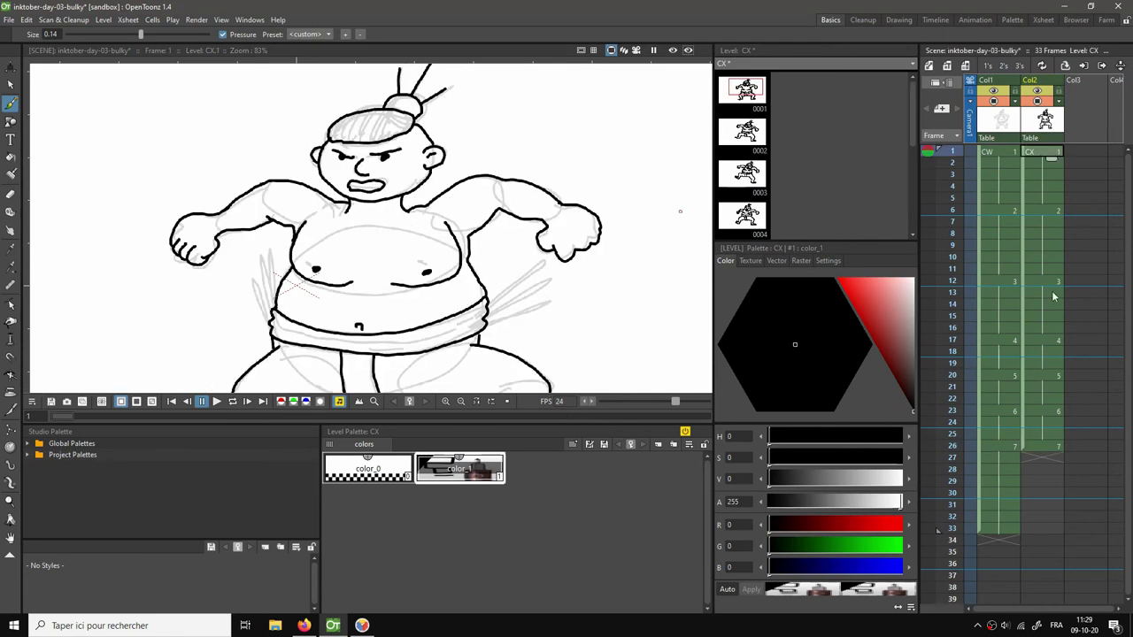
click(1042, 447)
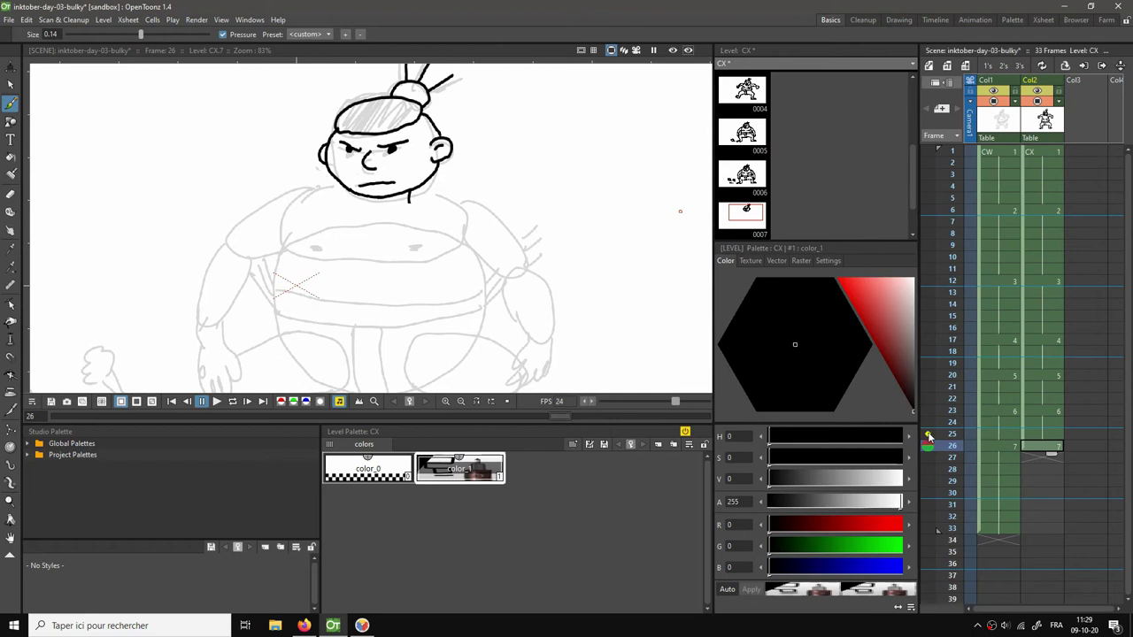
click(928, 435)
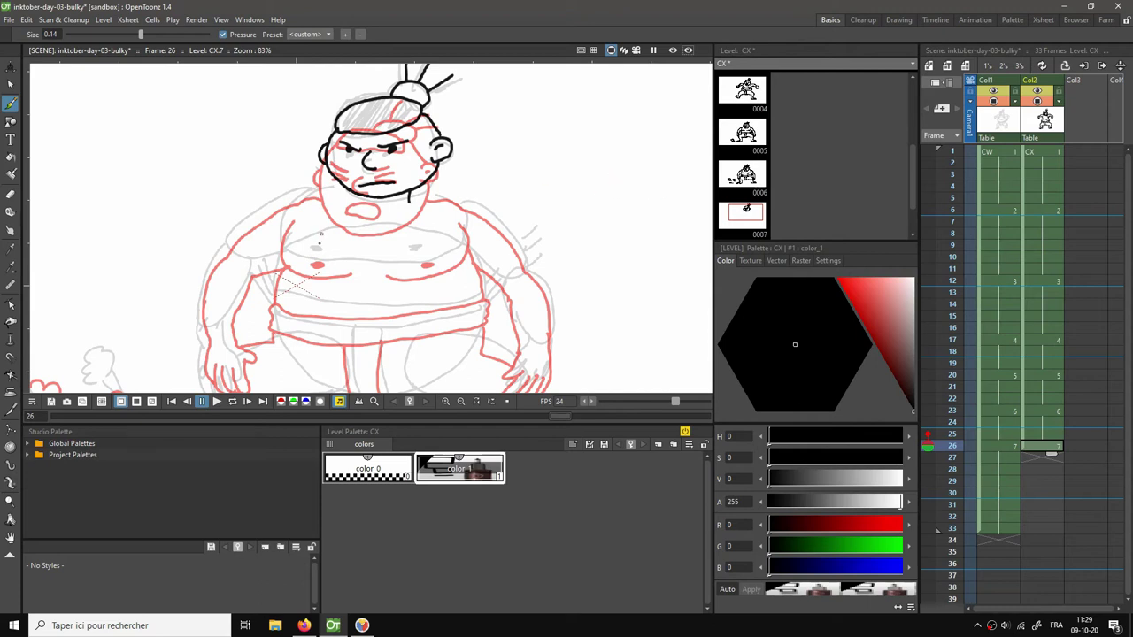
Switch to the Drawing room and ink both of the wrestler's feet, toes and inner shins at frame 26.
click(898, 19)
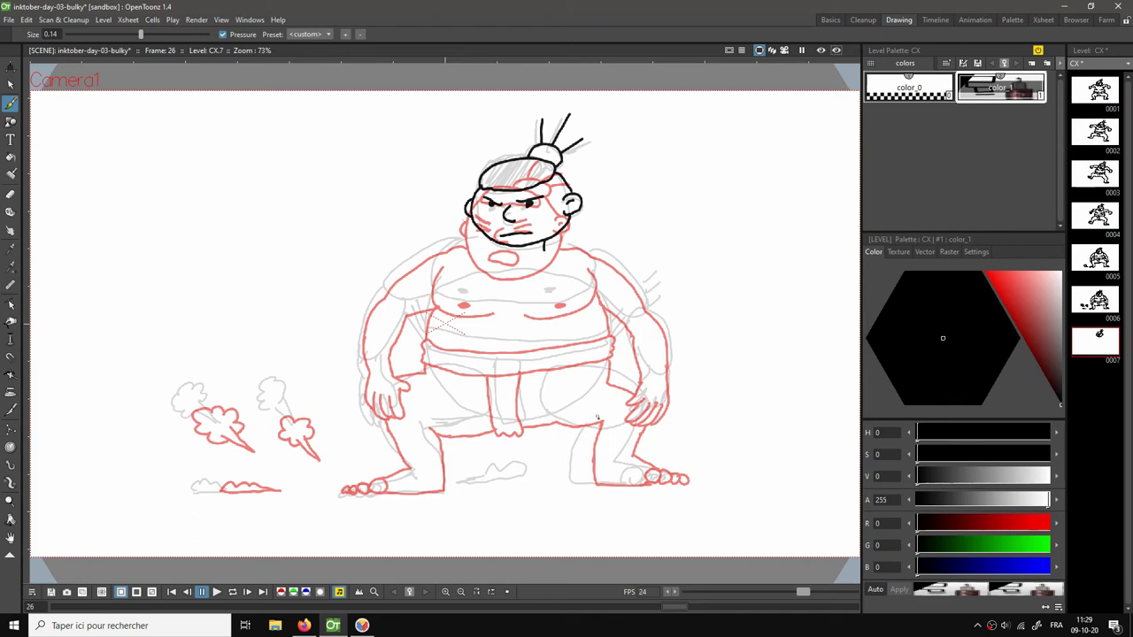
mouse_move(601, 422)
mouse_down()
mouse_move(590, 485)
mouse_move(689, 478)
mouse_up()
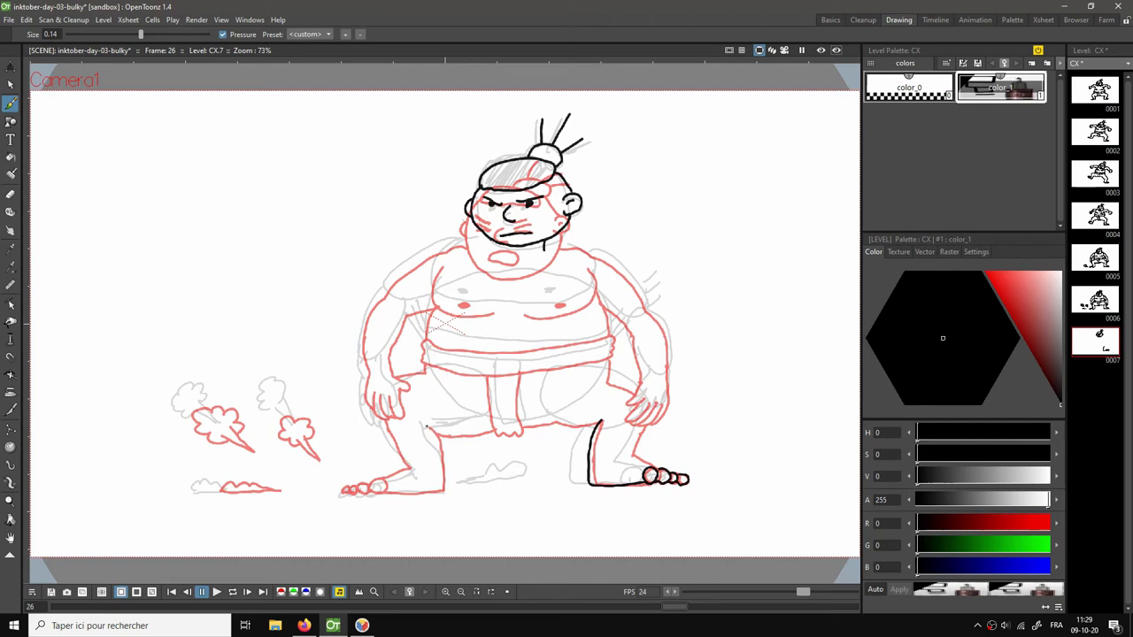
mouse_move(427, 420)
mouse_down()
mouse_move(444, 476)
mouse_move(435, 492)
mouse_move(375, 493)
mouse_move(373, 478)
mouse_move(377, 494)
mouse_move(345, 489)
mouse_move(412, 468)
mouse_up()
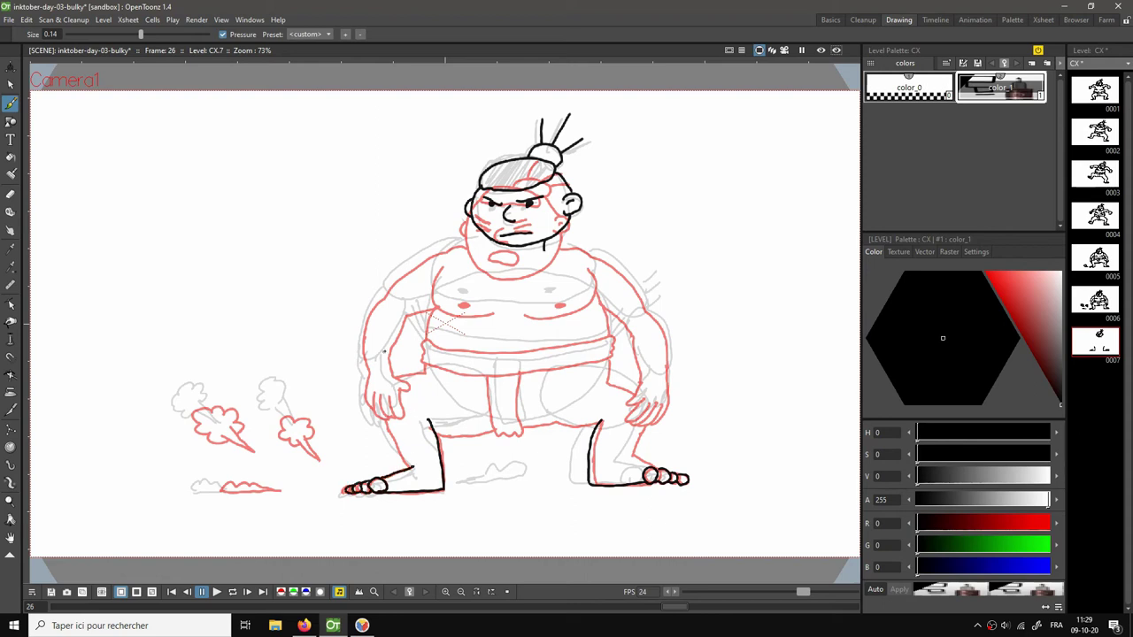
Ink the left-hand arm and hand, the chest with nipples, and the belt with its hanging front flap at frame 26.
mouse_move(404, 305)
mouse_down()
mouse_move(387, 352)
mouse_move(407, 387)
mouse_move(393, 387)
mouse_move(398, 416)
mouse_move(383, 397)
mouse_move(390, 420)
mouse_move(374, 404)
mouse_move(377, 415)
mouse_move(370, 326)
mouse_move(407, 263)
mouse_move(443, 242)
mouse_move(435, 292)
mouse_move(473, 306)
mouse_move(495, 303)
mouse_move(466, 291)
mouse_move(581, 295)
mouse_move(593, 270)
mouse_move(581, 256)
mouse_move(558, 285)
mouse_up()
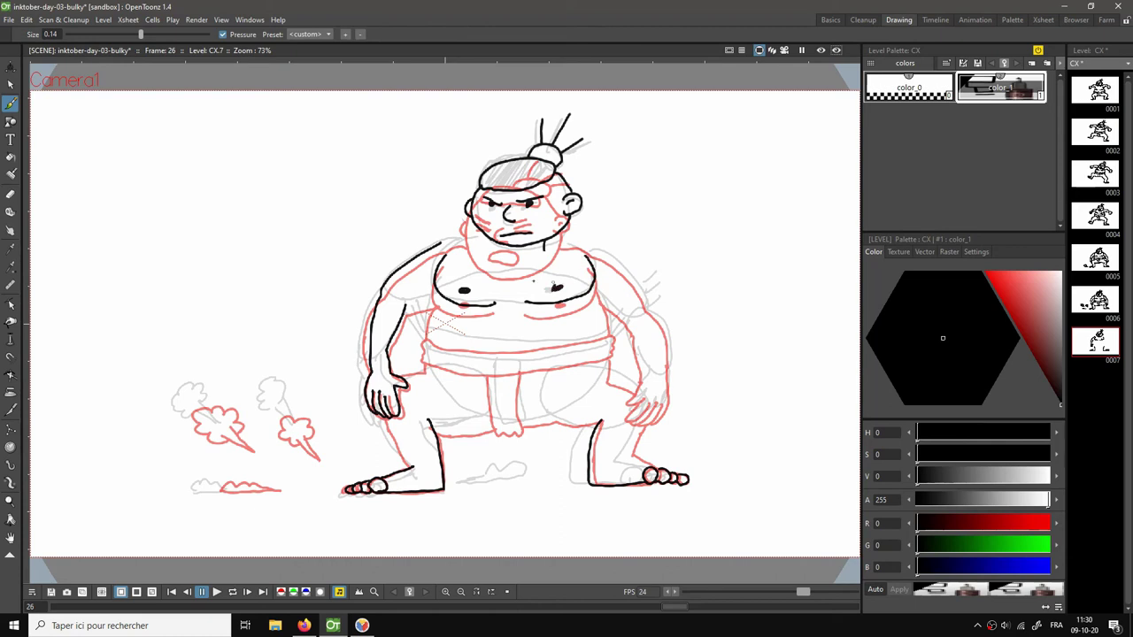
mouse_move(424, 324)
mouse_down()
mouse_move(492, 344)
mouse_move(609, 336)
mouse_move(608, 349)
mouse_move(515, 368)
mouse_move(423, 350)
mouse_move(423, 326)
mouse_up()
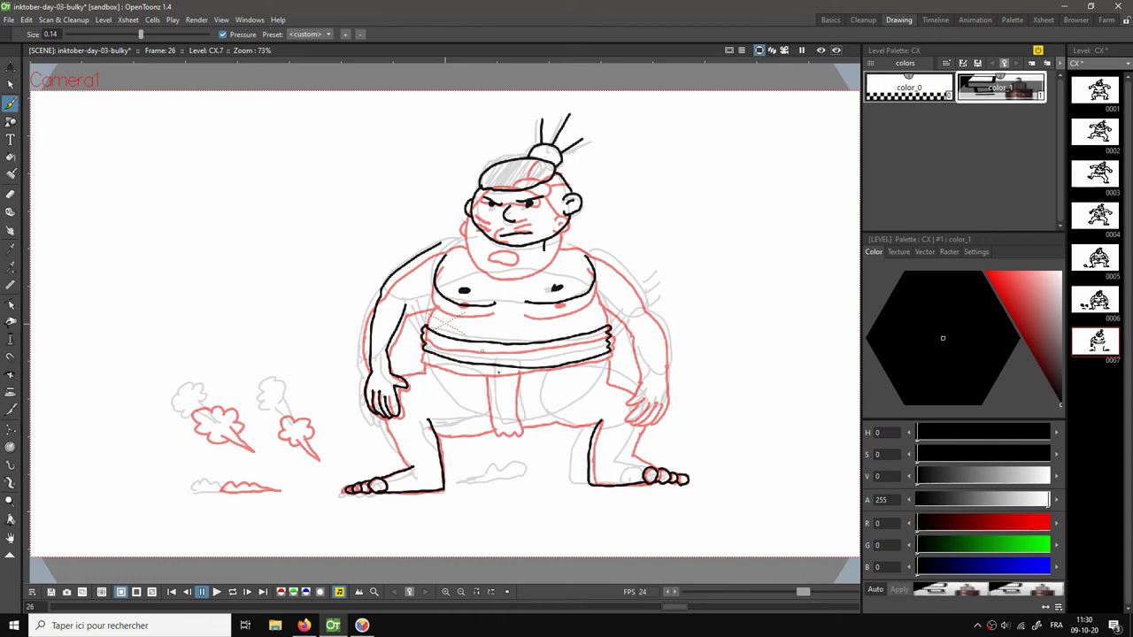
mouse_move(486, 363)
mouse_down()
mouse_move(489, 414)
mouse_move(518, 418)
mouse_move(519, 364)
mouse_up()
Ink the wrestler's inner thigh lines on both sides of the flap and the left-hand outer thigh at frame 26.
drag(432, 428, 492, 412)
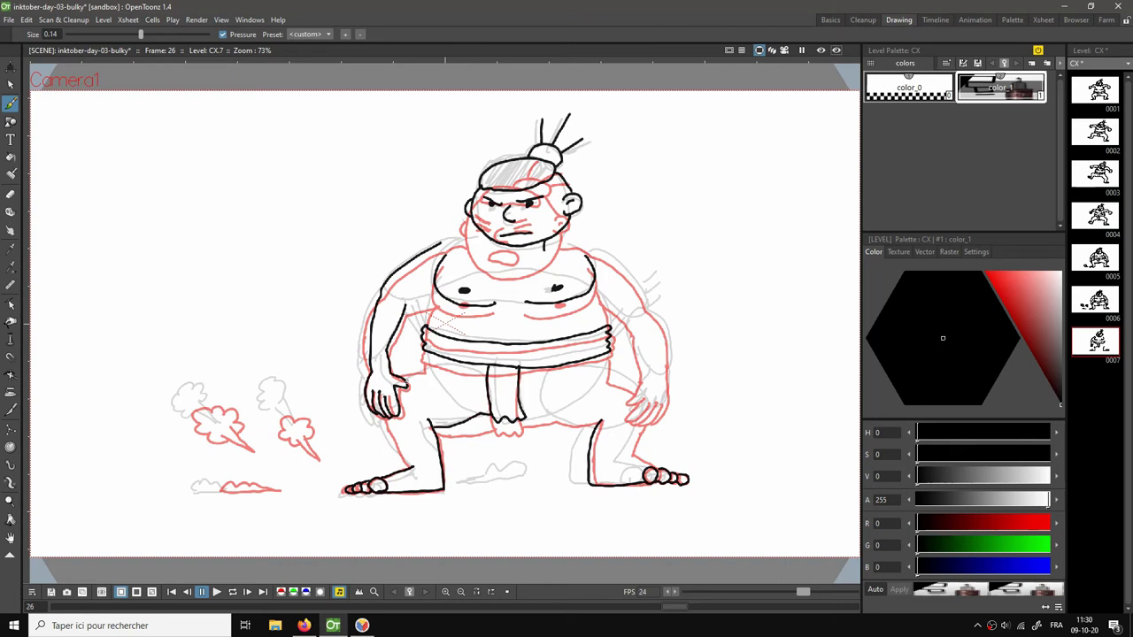
drag(409, 381, 426, 357)
drag(522, 412, 604, 423)
mouse_move(609, 355)
mouse_down()
mouse_move(610, 372)
mouse_move(637, 391)
mouse_up()
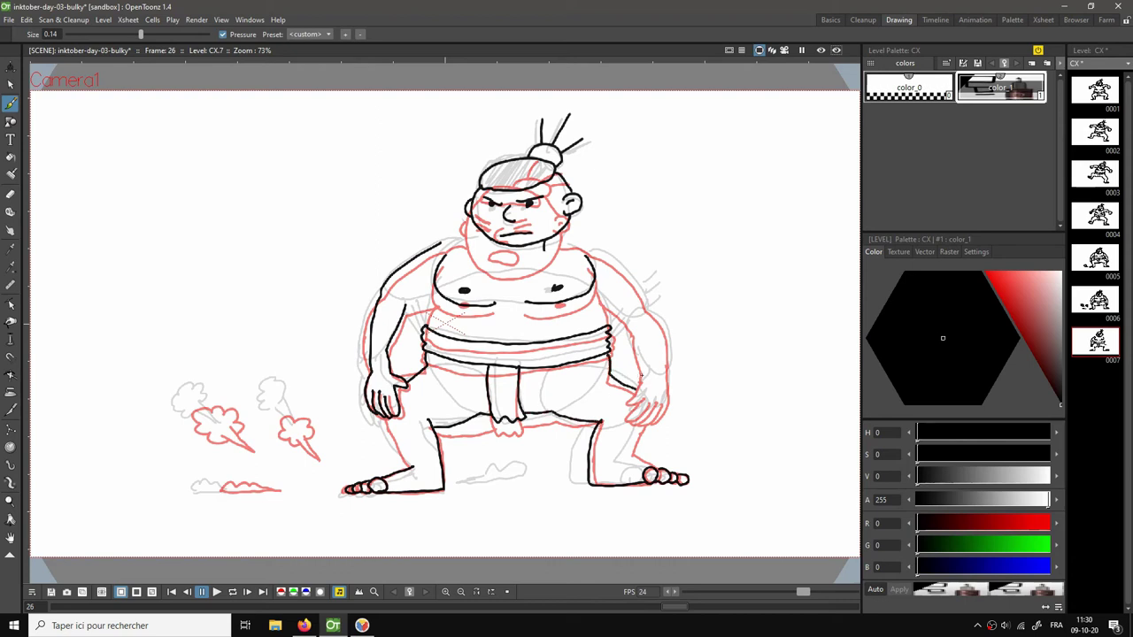
key(ctrl+z)
Ink the right-hand arm, hand and shoulder, the torso sides, and the inner line of the left-hand arm at frame 26.
mouse_move(595, 283)
mouse_down()
mouse_move(629, 312)
mouse_move(642, 361)
mouse_move(632, 404)
mouse_move(660, 399)
mouse_move(660, 412)
mouse_move(665, 364)
mouse_move(648, 307)
mouse_up()
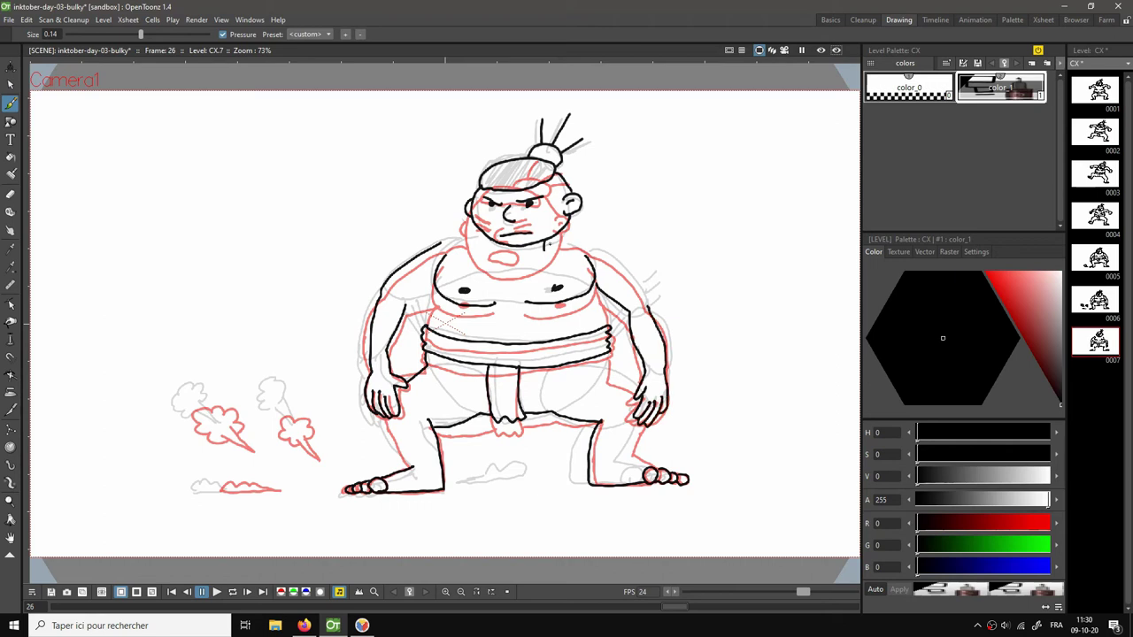
mouse_move(546, 245)
mouse_down()
mouse_move(584, 247)
mouse_move(639, 287)
mouse_move(649, 305)
mouse_move(602, 310)
mouse_move(609, 322)
mouse_up()
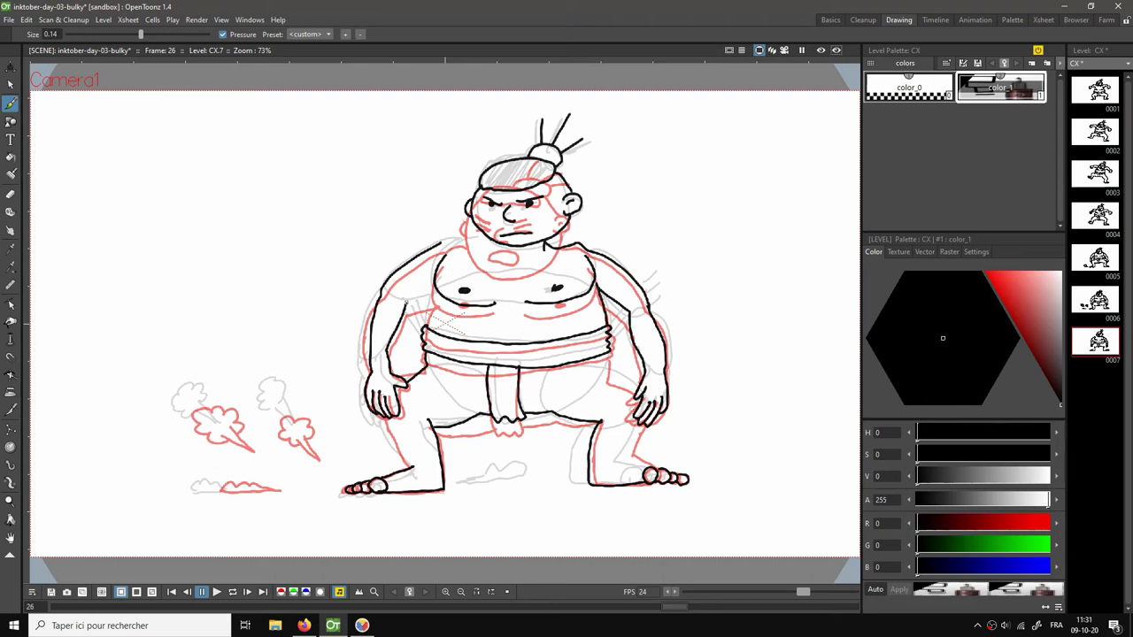
mouse_move(407, 307)
mouse_down()
mouse_move(434, 294)
mouse_move(426, 329)
mouse_up()
Erase the right-hand shoulder line at frame 26 and redraw it from the neck to the upper arm.
key(e)
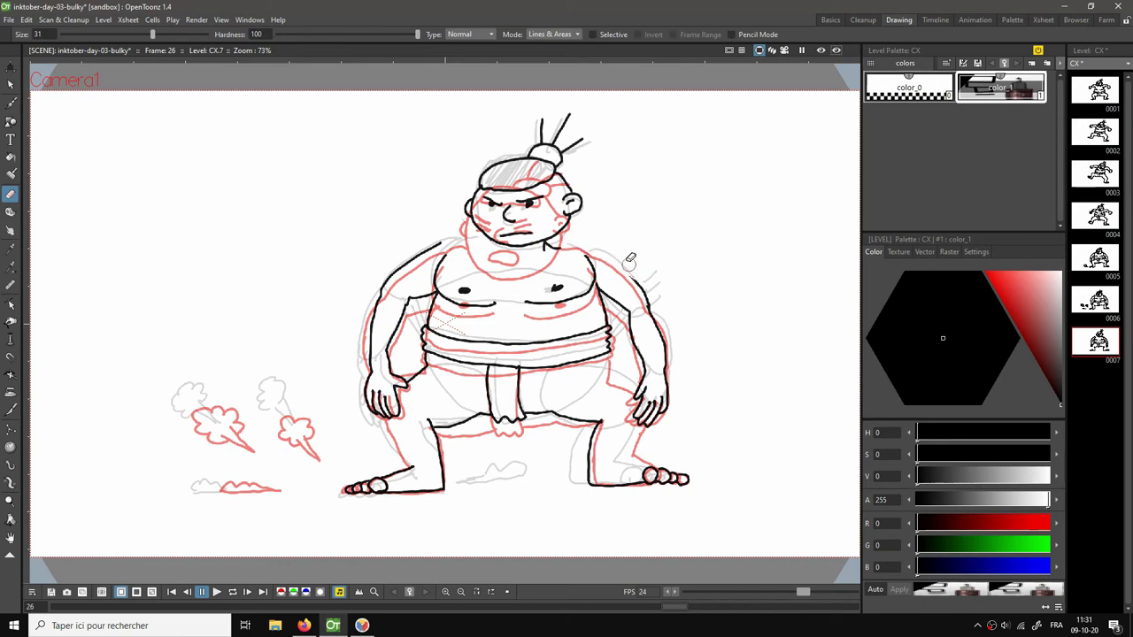
key(b)
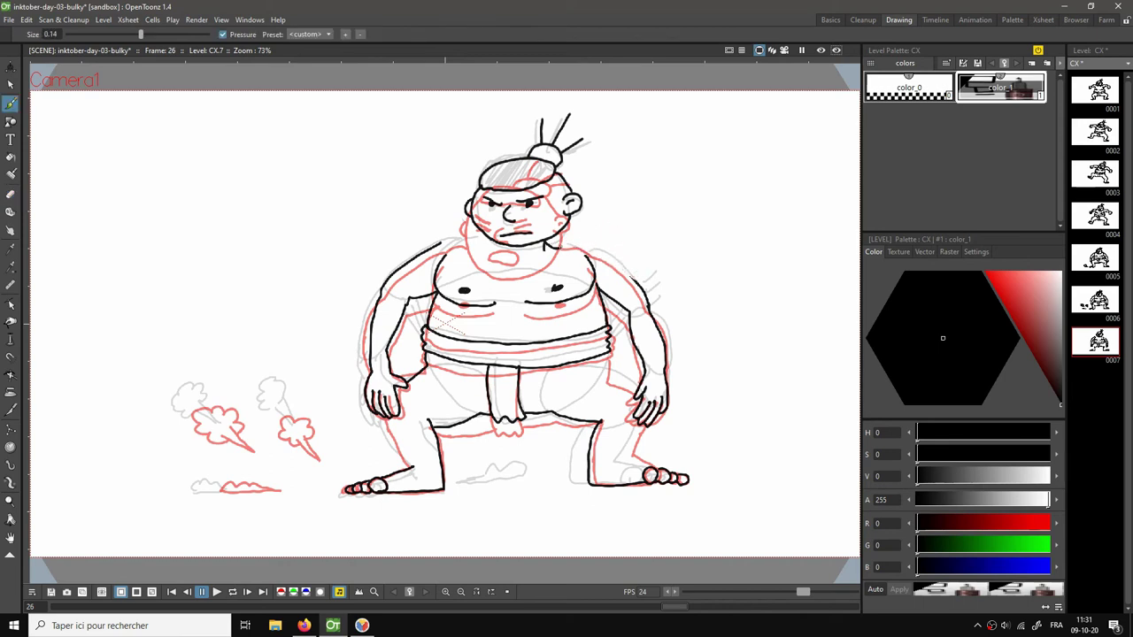
key(e)
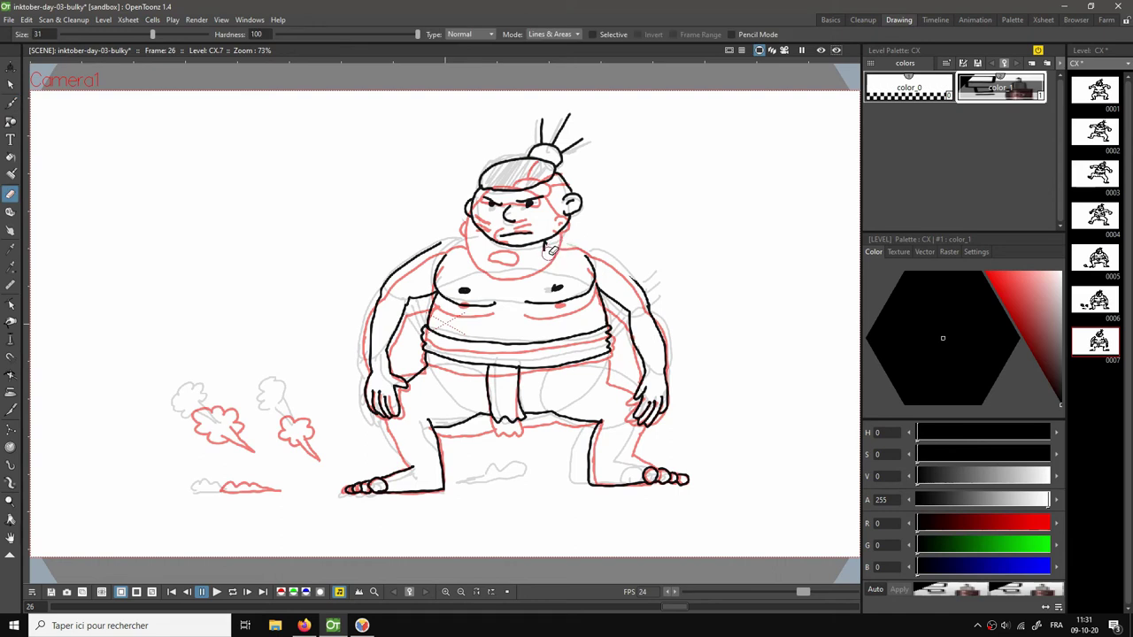
key(b)
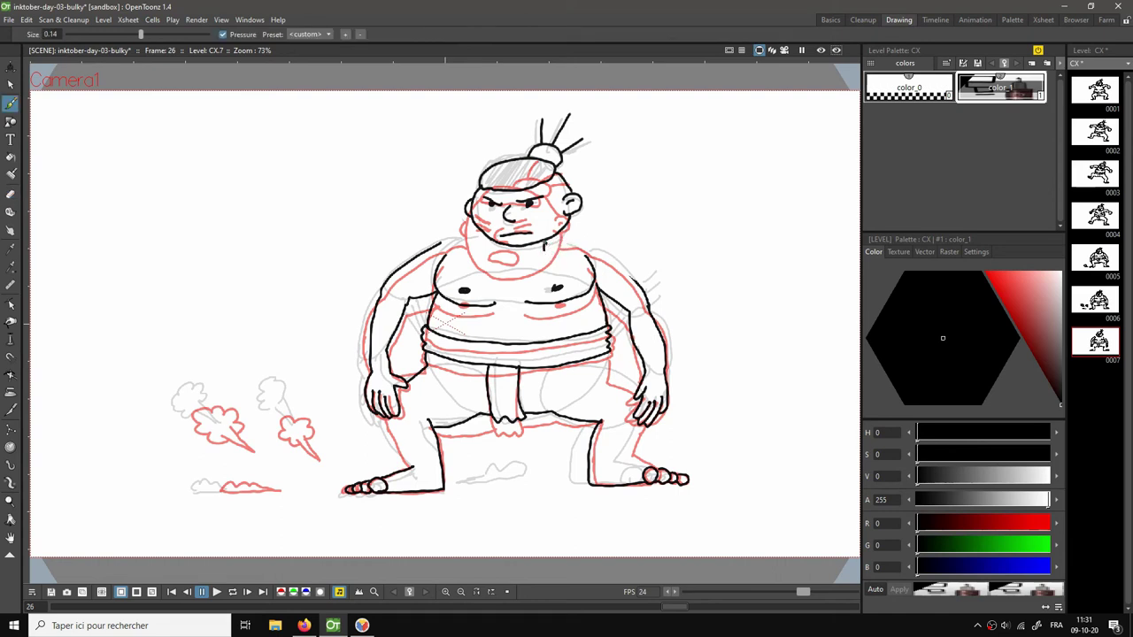
mouse_move(545, 243)
mouse_down()
mouse_move(602, 246)
mouse_move(634, 282)
mouse_up()
Ink the remaining outer leg lines, the left-hand neck and shoulder, and the dust puff between the feet at frame 26.
drag(607, 355, 632, 388)
mouse_move(643, 426)
mouse_down()
mouse_move(629, 447)
mouse_move(642, 466)
mouse_up()
key(ctrl+z)
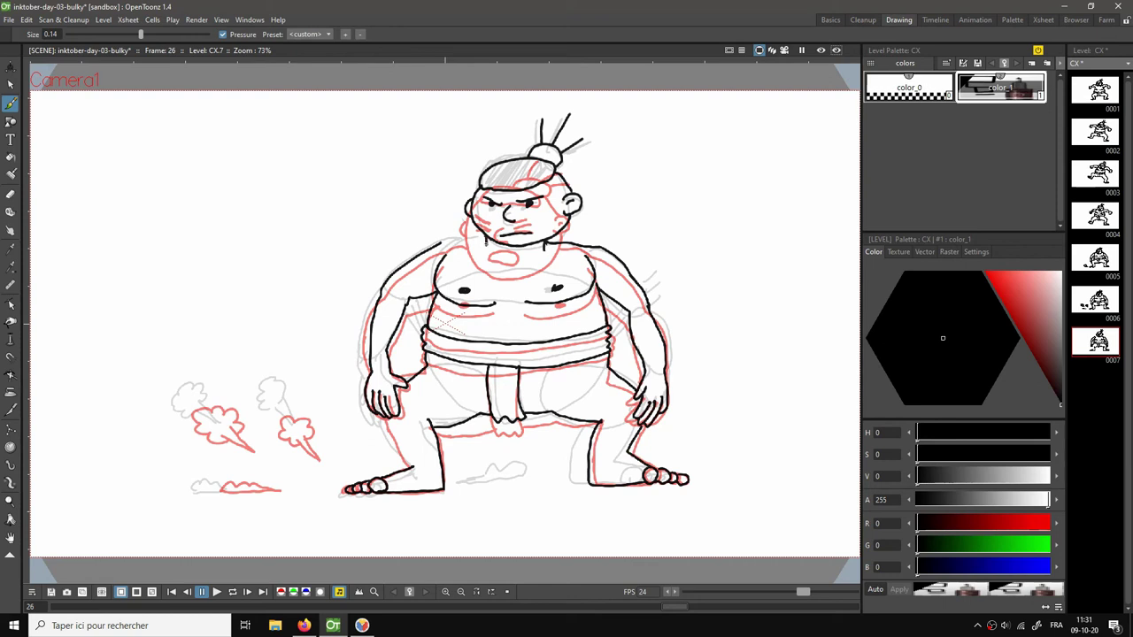
drag(489, 235, 437, 244)
drag(387, 422, 407, 462)
mouse_move(463, 484)
mouse_down()
mouse_move(528, 473)
mouse_move(474, 485)
mouse_up()
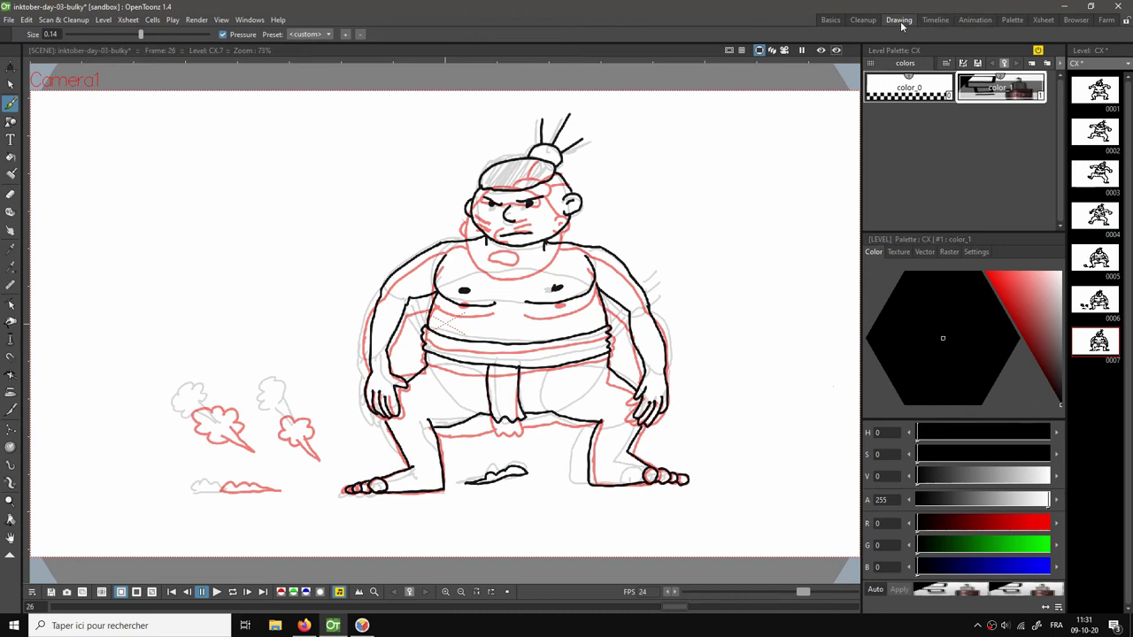
Return to the Basics room, enlarge the viewer vertically and fit the whole frame in it.
click(830, 20)
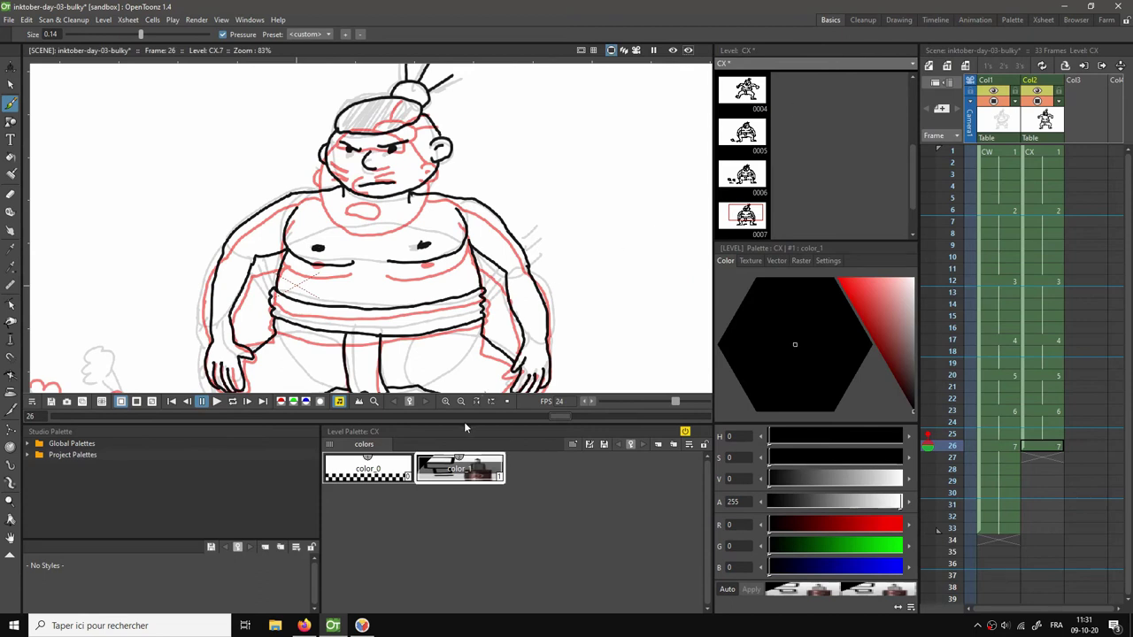
drag(463, 421, 463, 479)
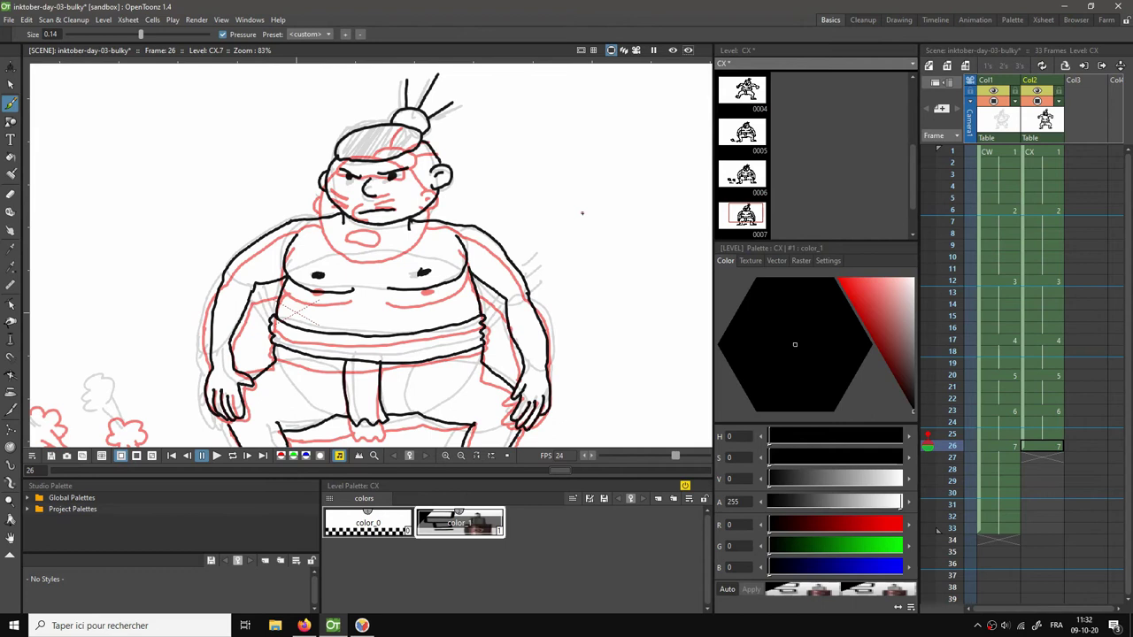
right_click(577, 220)
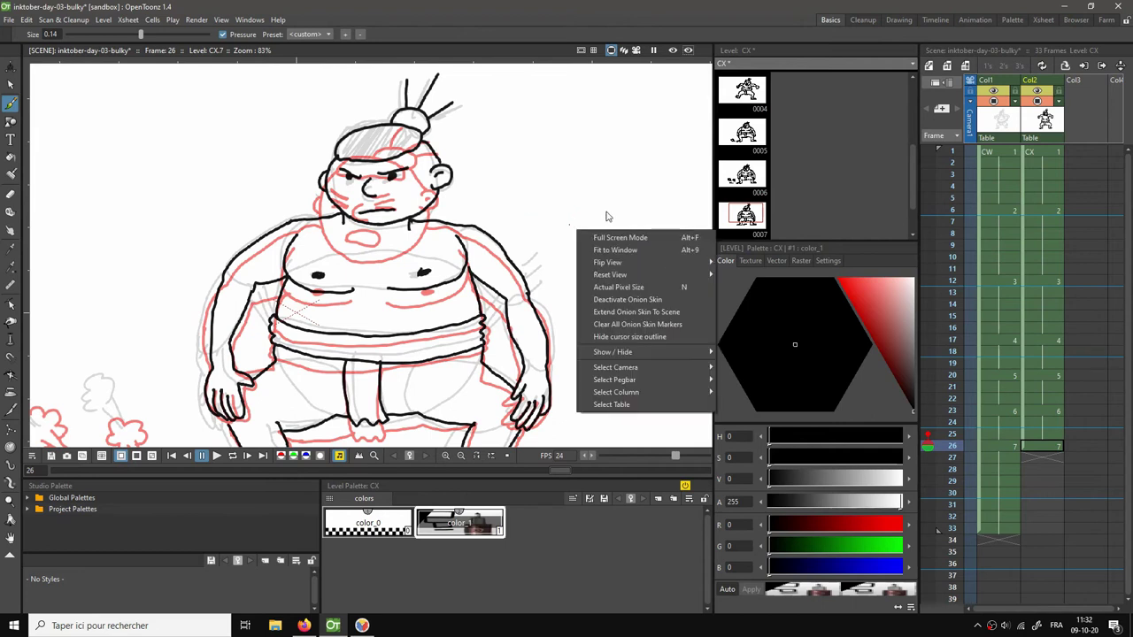
click(645, 253)
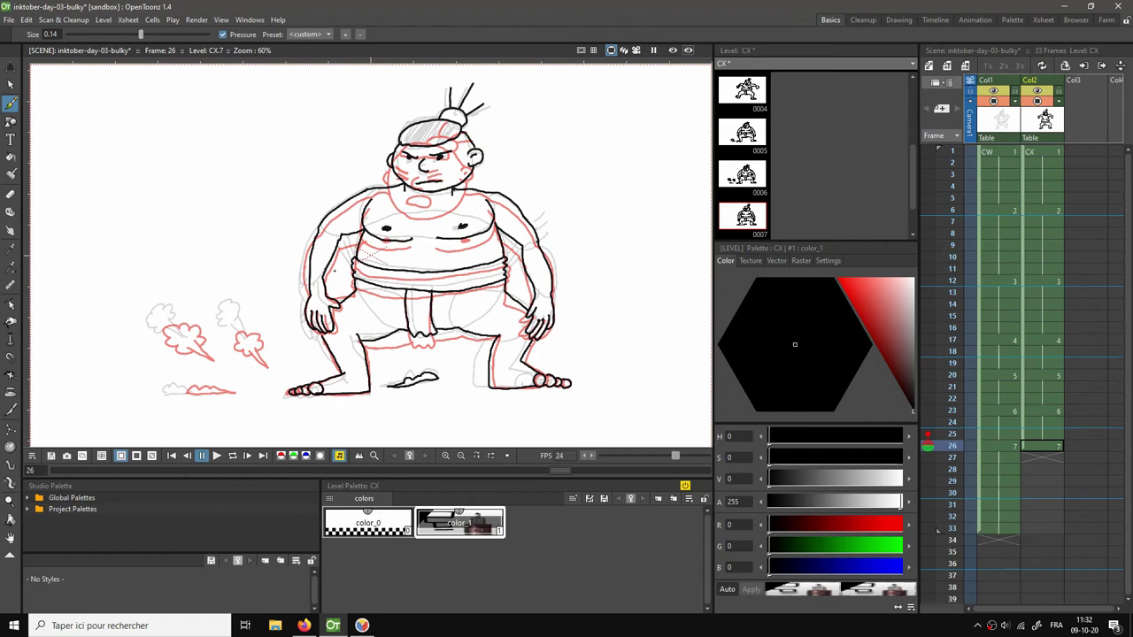
Copy the three dust shapes from drawing 6 at frame 25 with a freehand selection and paste them into drawing 7 at frame 26.
click(1049, 435)
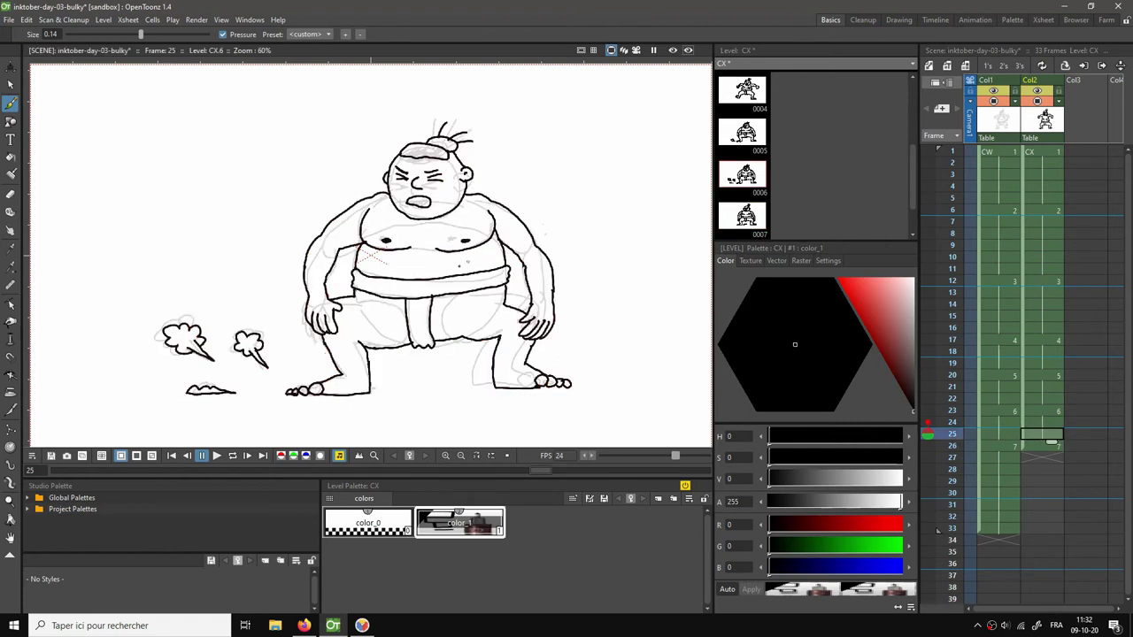
key(s)
mouse_move(139, 275)
mouse_down()
mouse_move(142, 310)
mouse_move(198, 409)
mouse_move(228, 421)
mouse_move(255, 405)
mouse_move(280, 371)
mouse_move(218, 290)
mouse_move(153, 283)
mouse_up()
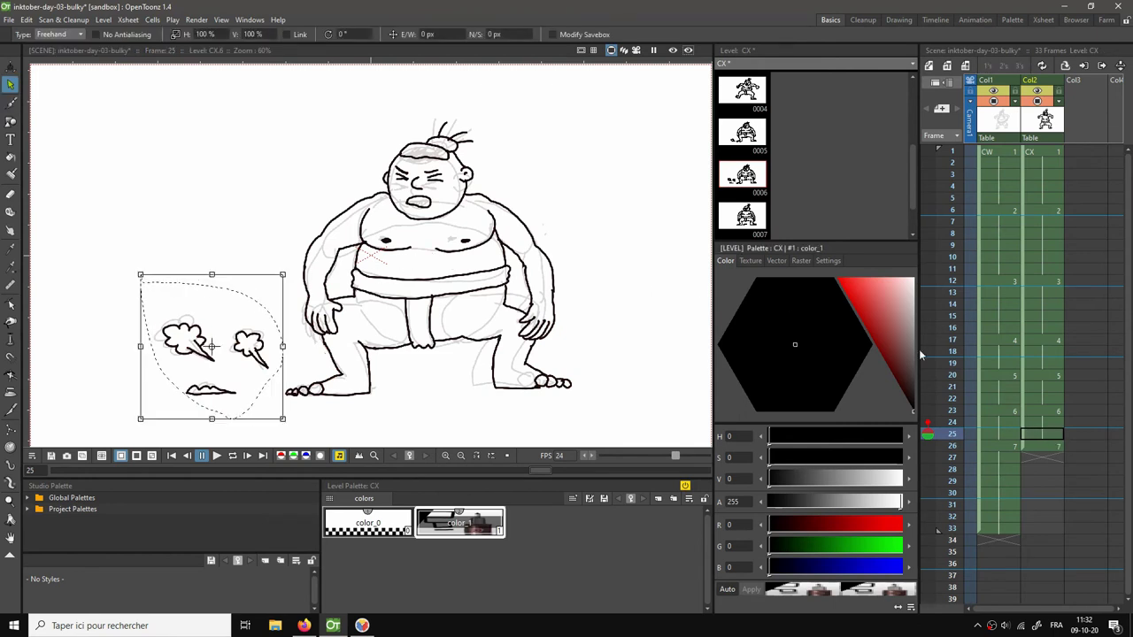
click(1041, 446)
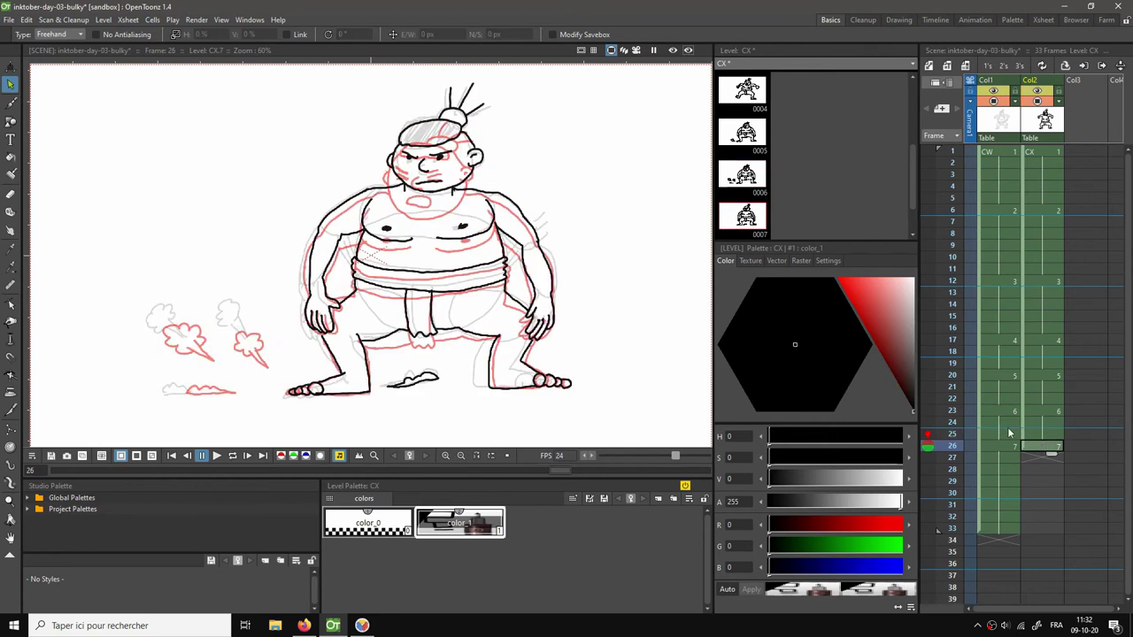
key(ctrl+v)
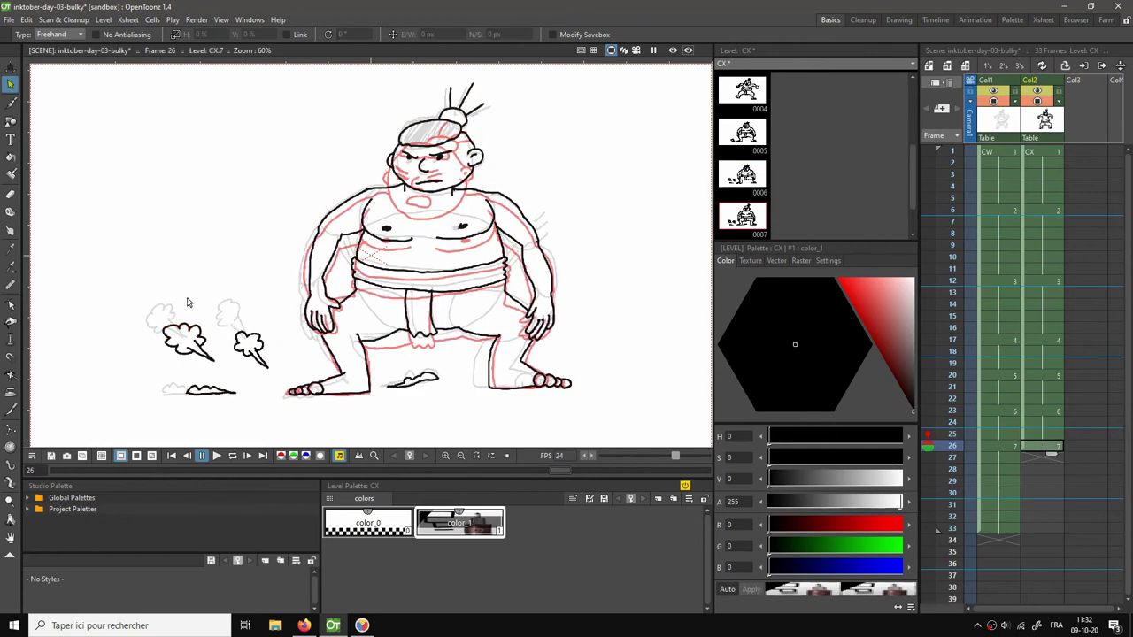
Move the pasted dust shapes separately onto their roughs, the large cloud by about -144 px E/W and 128 px N/S.
mouse_move(186, 303)
mouse_down()
mouse_move(153, 333)
mouse_move(173, 365)
mouse_move(203, 370)
mouse_move(222, 347)
mouse_move(181, 302)
mouse_up()
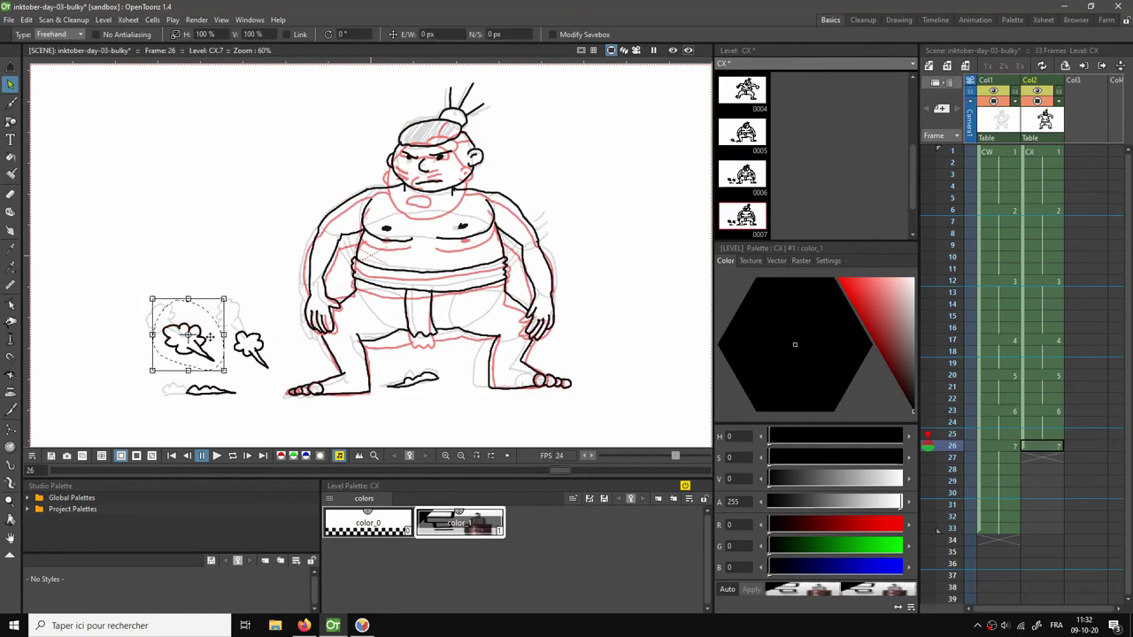
drag(209, 350, 185, 330)
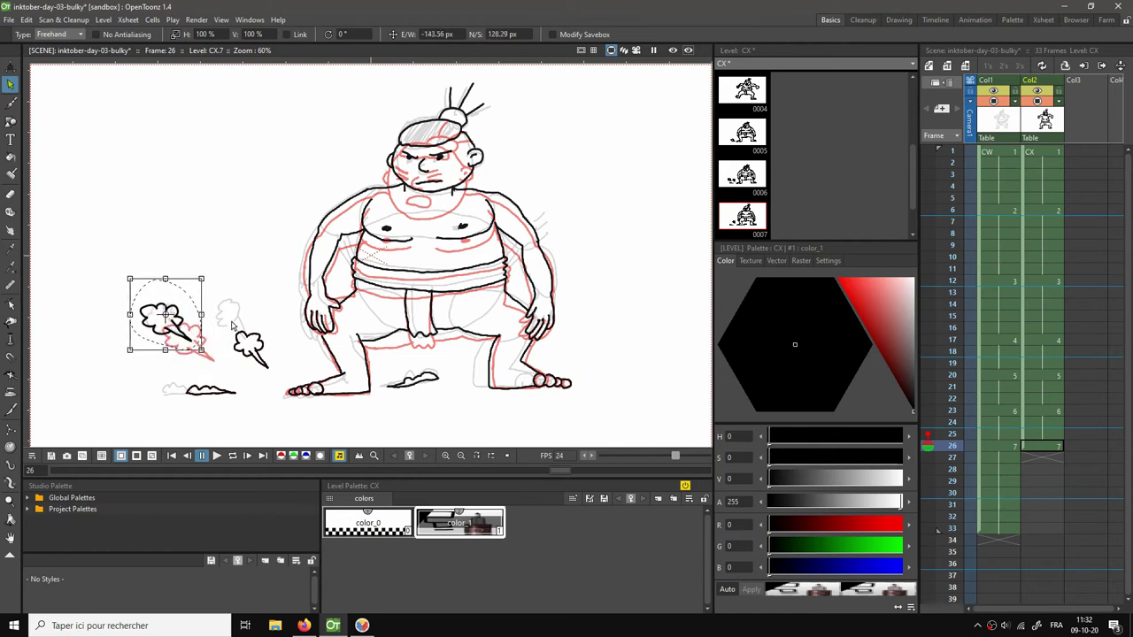
mouse_move(244, 305)
mouse_down()
mouse_move(229, 369)
mouse_move(264, 383)
mouse_move(282, 331)
mouse_move(254, 304)
mouse_up()
mouse_move(252, 350)
mouse_down()
mouse_move(238, 311)
mouse_move(273, 356)
mouse_move(251, 343)
mouse_move(174, 402)
mouse_move(241, 405)
mouse_move(237, 373)
mouse_move(223, 375)
mouse_move(225, 390)
mouse_move(189, 390)
mouse_up()
click(240, 383)
click(265, 375)
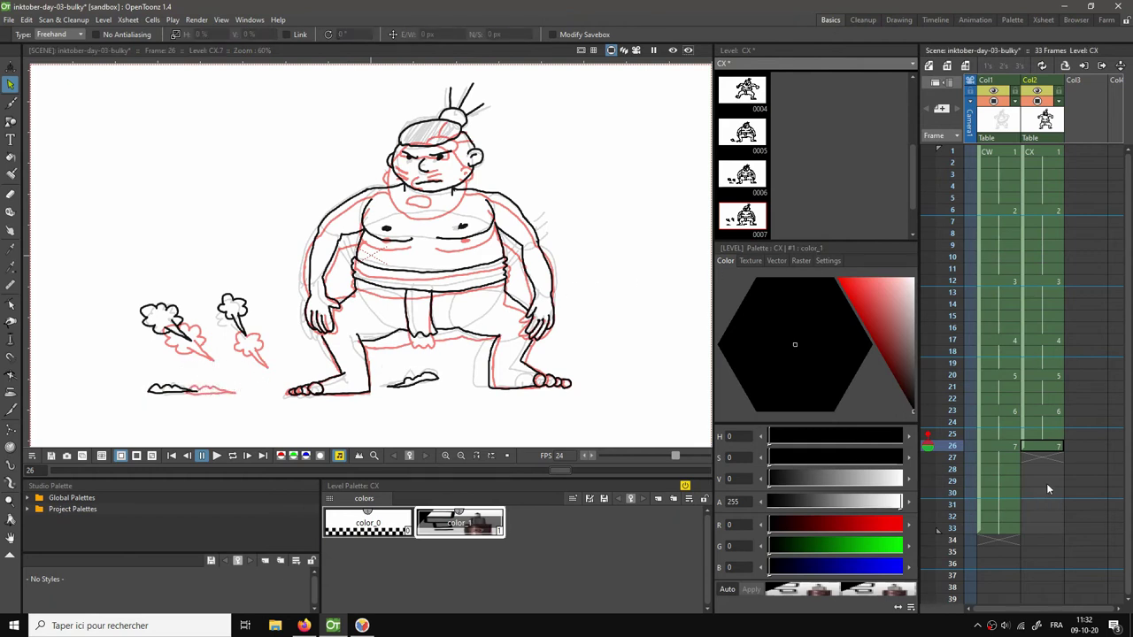
Extend drawing 7 in Col2 to frame 33 and play the inked animation on loop with the Col1 roughs hidden.
click(1050, 446)
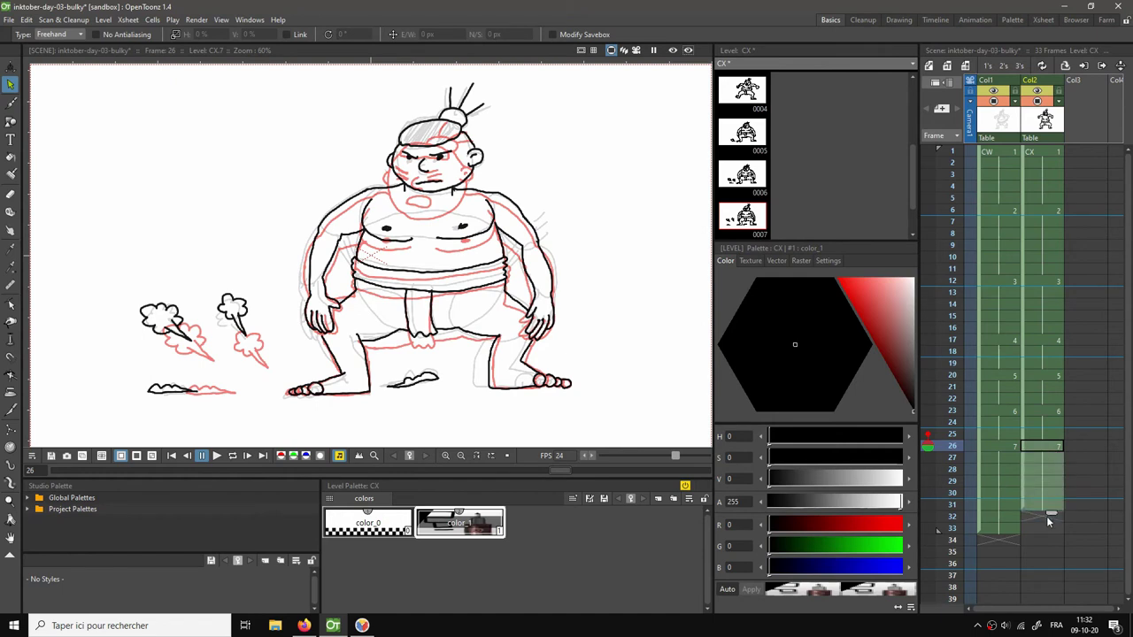
drag(1048, 521, 1050, 531)
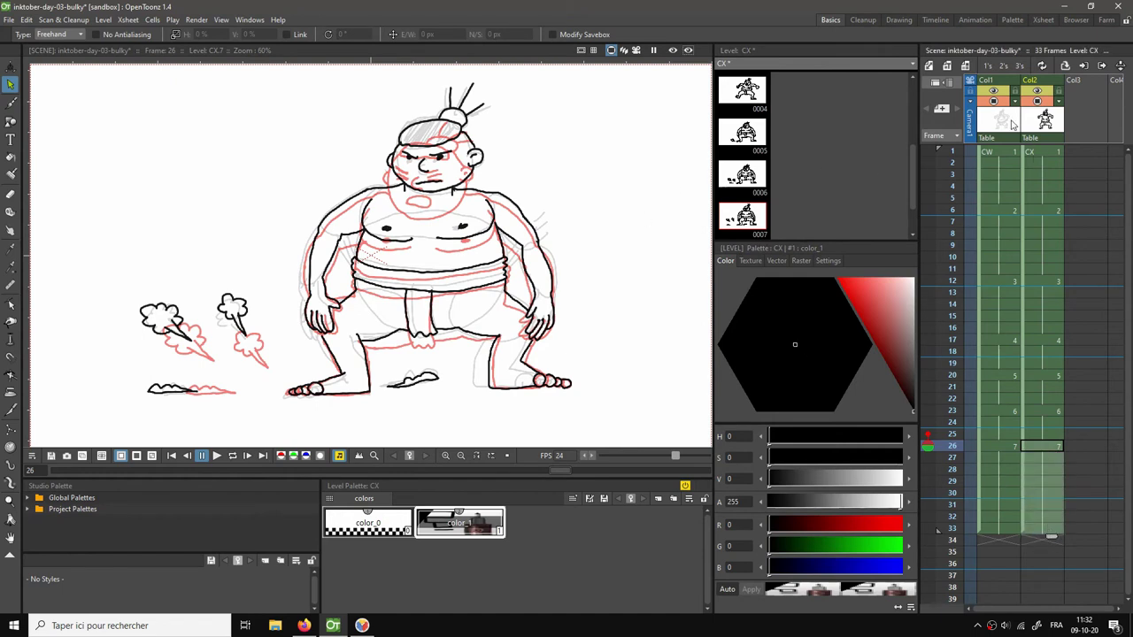
key(Left)
key(l)
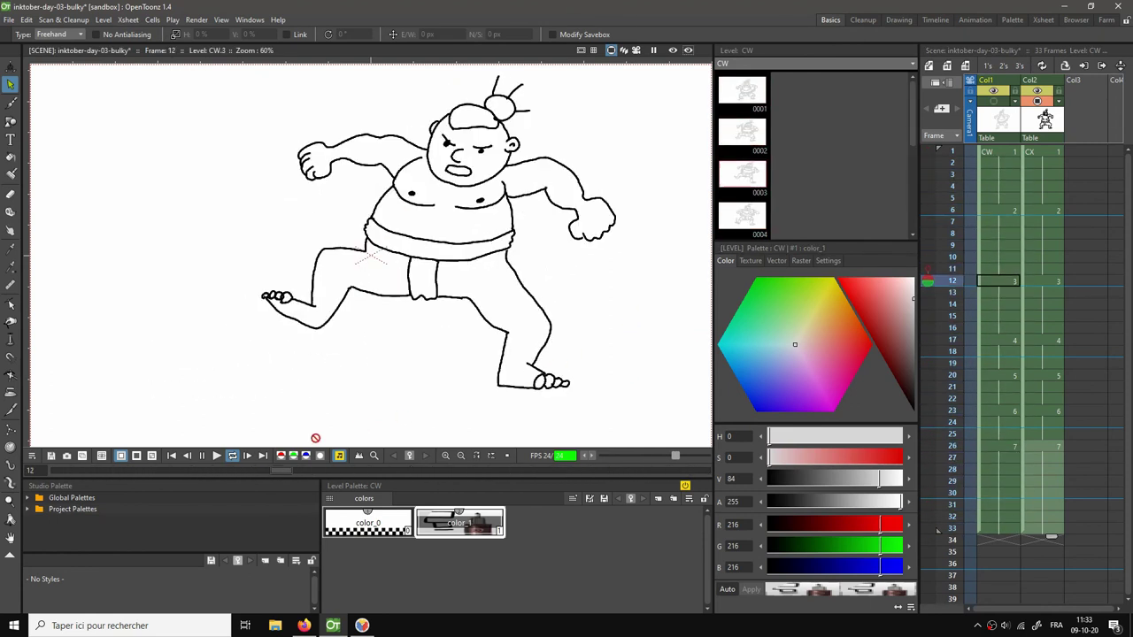
click(231, 456)
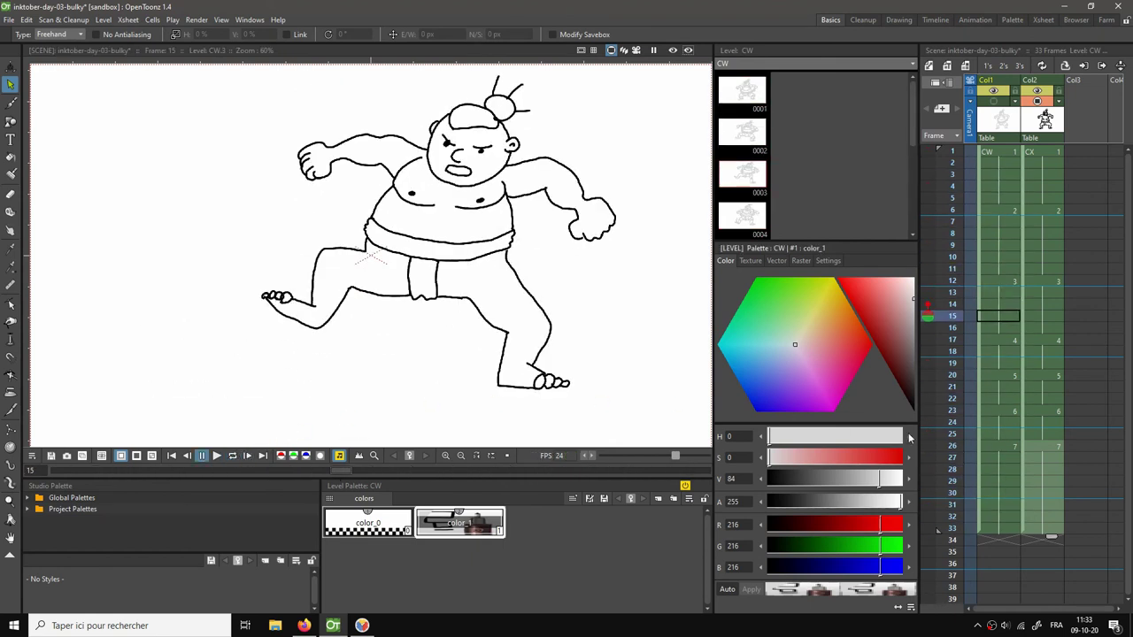
Shorten drawing 7's hold in Col2 by deleting its exposure at frames 30 to 33.
click(1044, 479)
click(1049, 528)
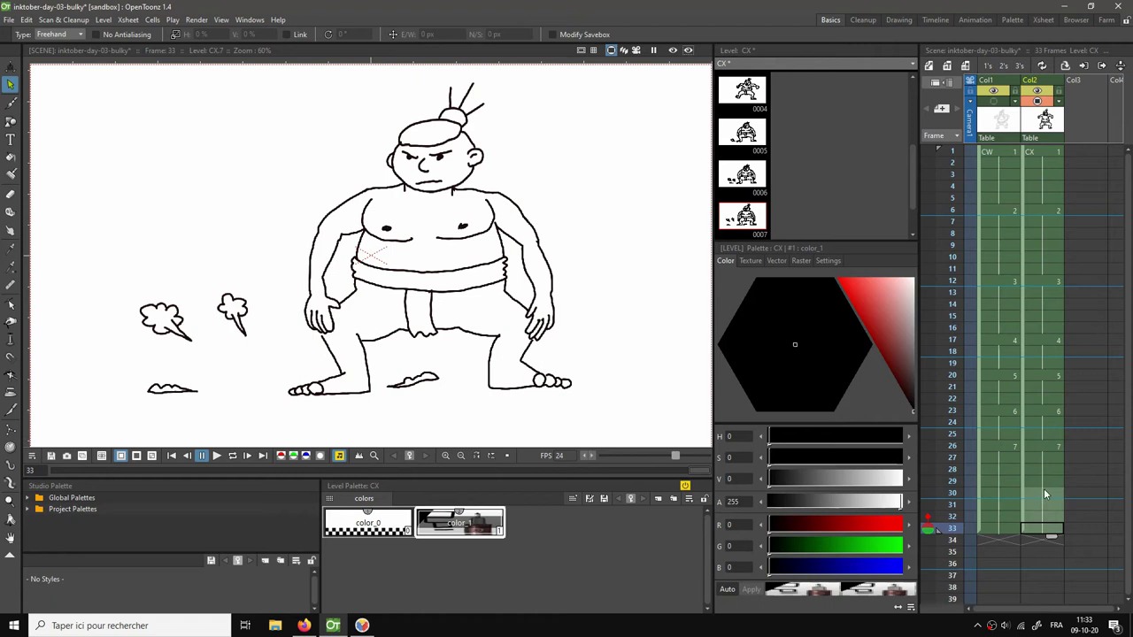
shift+click(1043, 493)
key(Delete)
click(1047, 479)
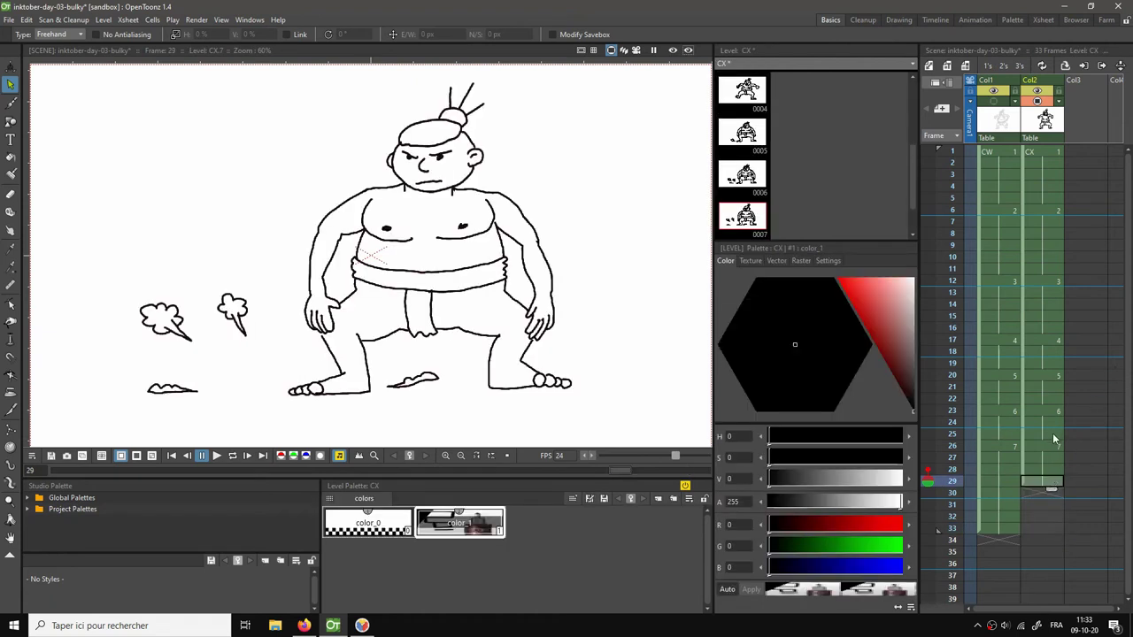
Create drawing 8 at frame 30 in Col2.
click(1038, 493)
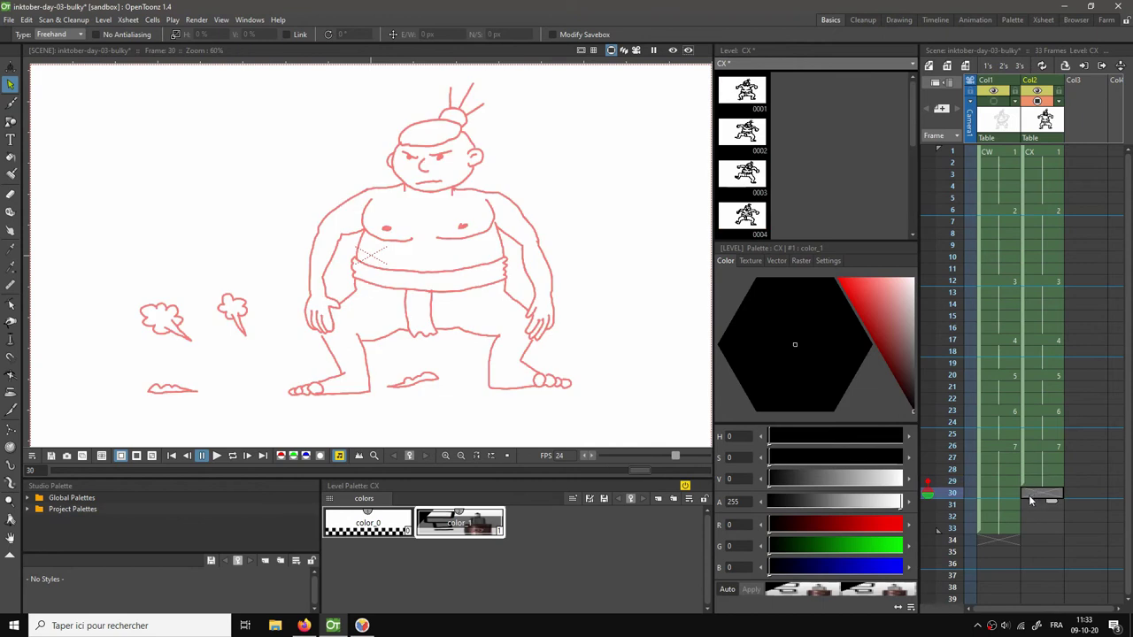
text(8)
key(Return)
Copy the wrestler and the dust between his feet from drawing 7 with a freehand selection and paste them into drawing 8.
click(1048, 446)
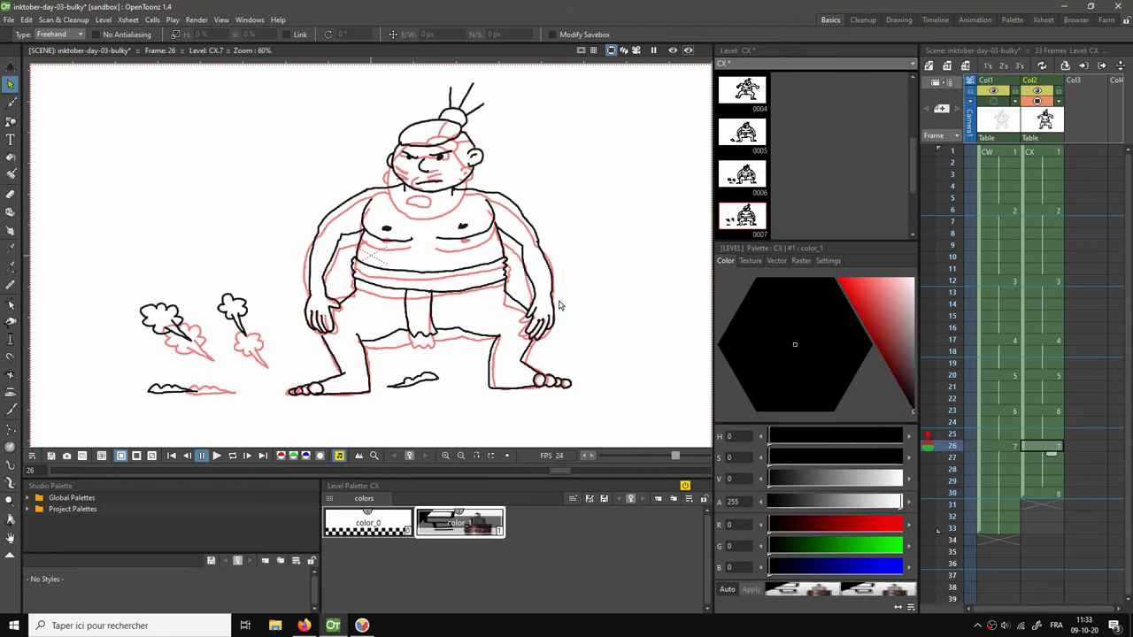
mouse_move(279, 78)
mouse_down()
mouse_move(320, 297)
mouse_move(346, 354)
mouse_up()
mouse_move(427, 86)
mouse_down()
mouse_move(530, 86)
mouse_move(623, 217)
mouse_move(649, 344)
mouse_move(597, 403)
mouse_move(289, 410)
mouse_move(273, 386)
mouse_move(274, 249)
mouse_move(335, 166)
mouse_move(427, 85)
mouse_up()
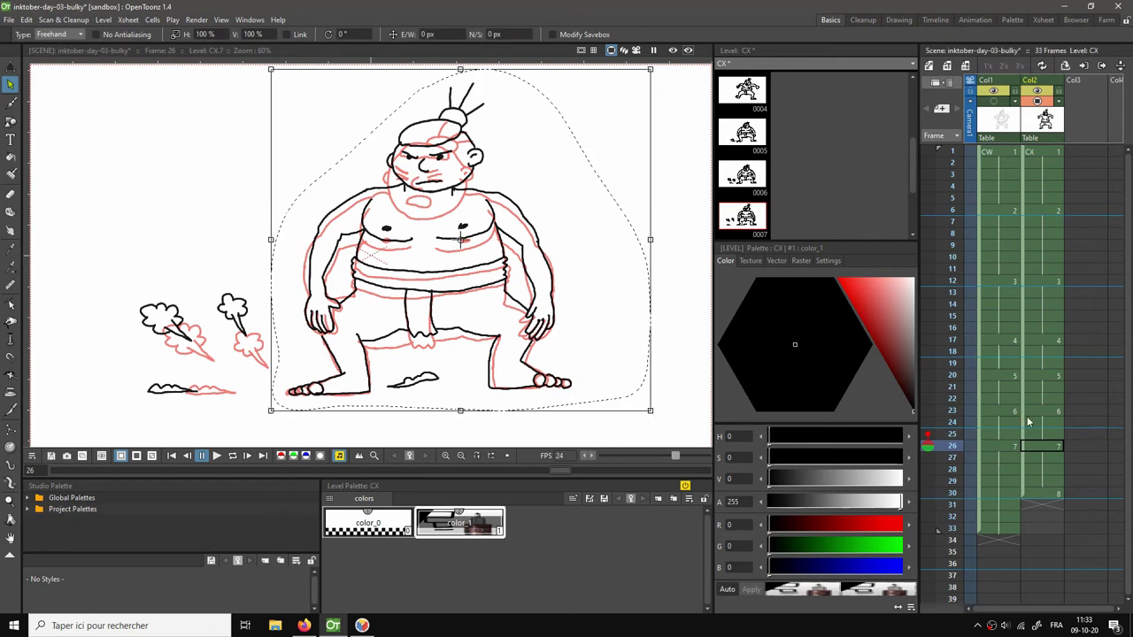
click(1040, 493)
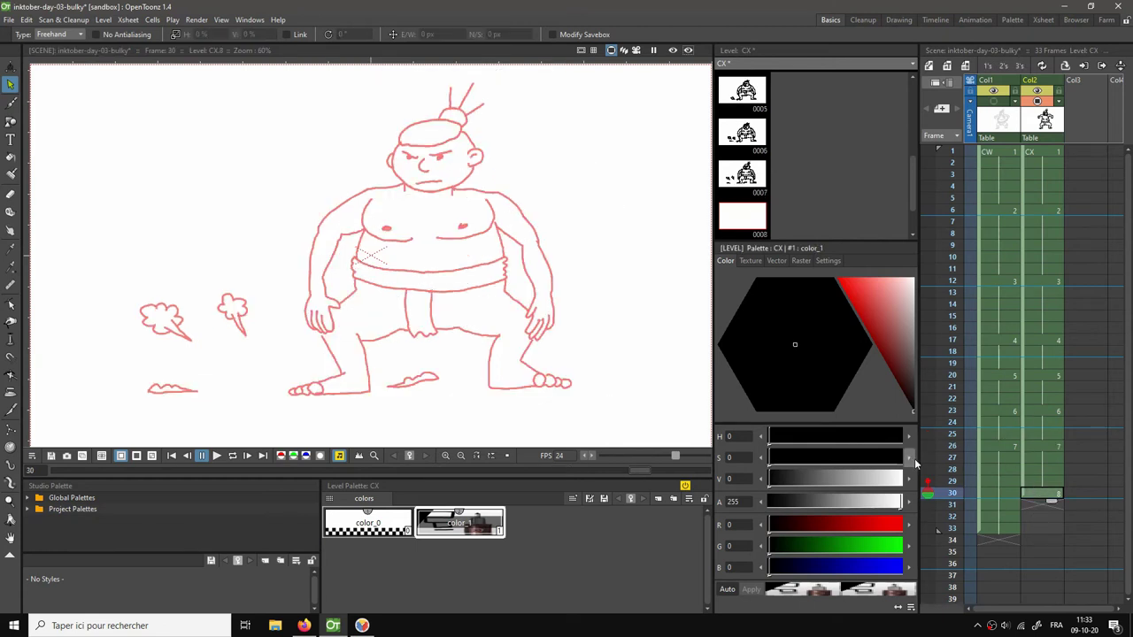
key(ctrl+v)
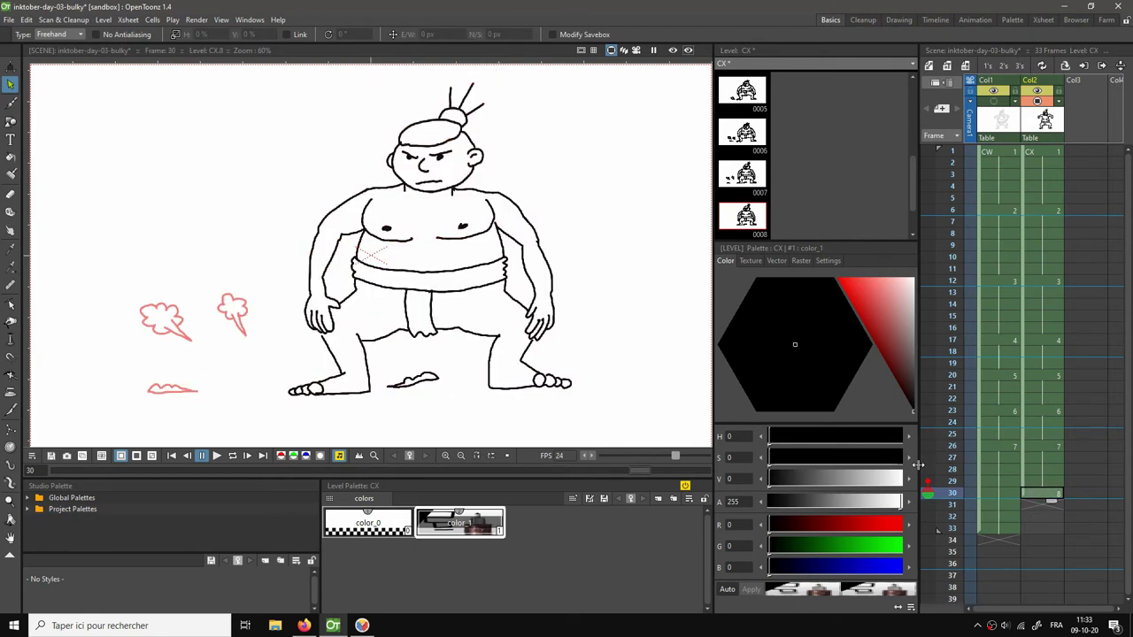
click(1034, 479)
click(1035, 492)
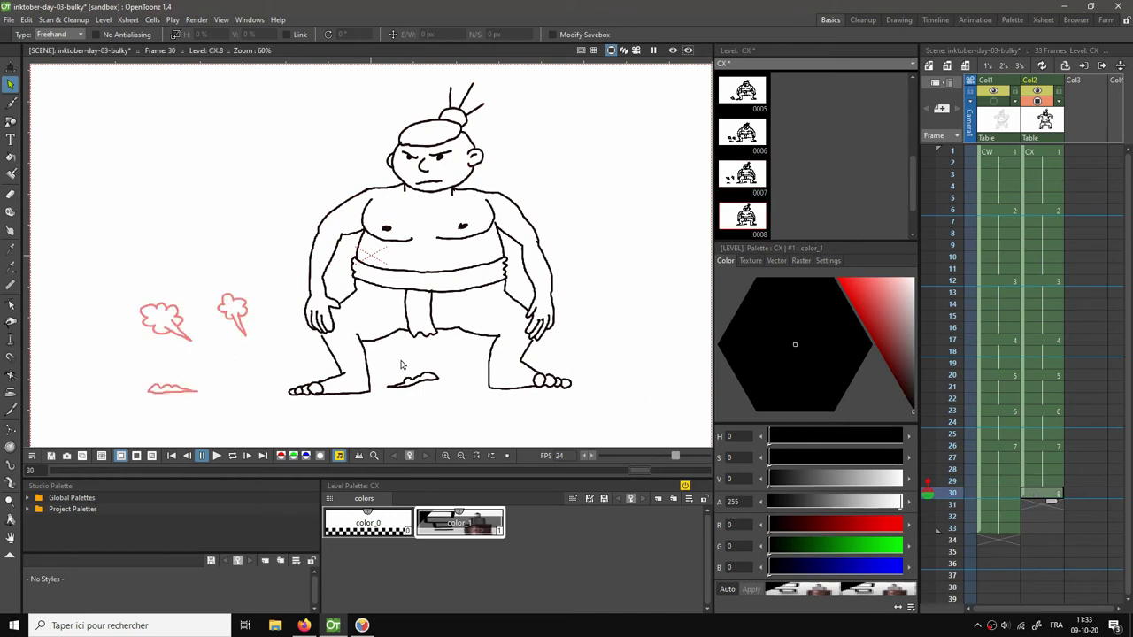
Shrink the dust shape between the feet in drawing 8, offset it slightly right of its rough, and extend the drawing's hold to frame 33.
mouse_move(386, 358)
mouse_down()
mouse_move(409, 409)
mouse_move(442, 383)
mouse_move(388, 358)
mouse_up()
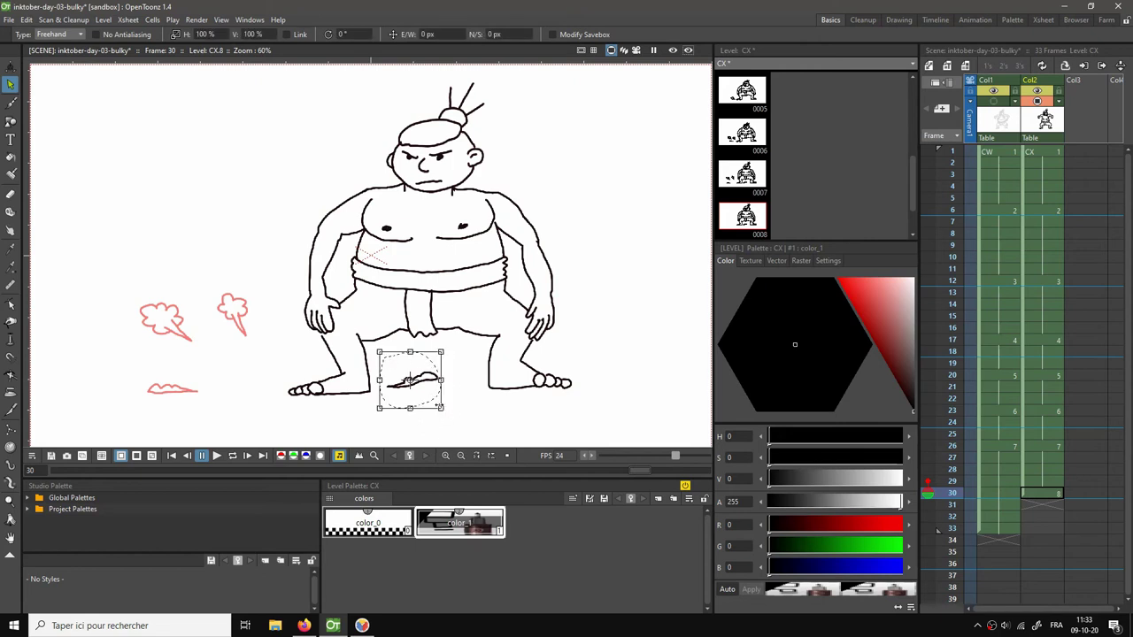
mouse_move(441, 407)
mouse_down()
mouse_move(431, 390)
mouse_move(454, 392)
mouse_up()
click(590, 335)
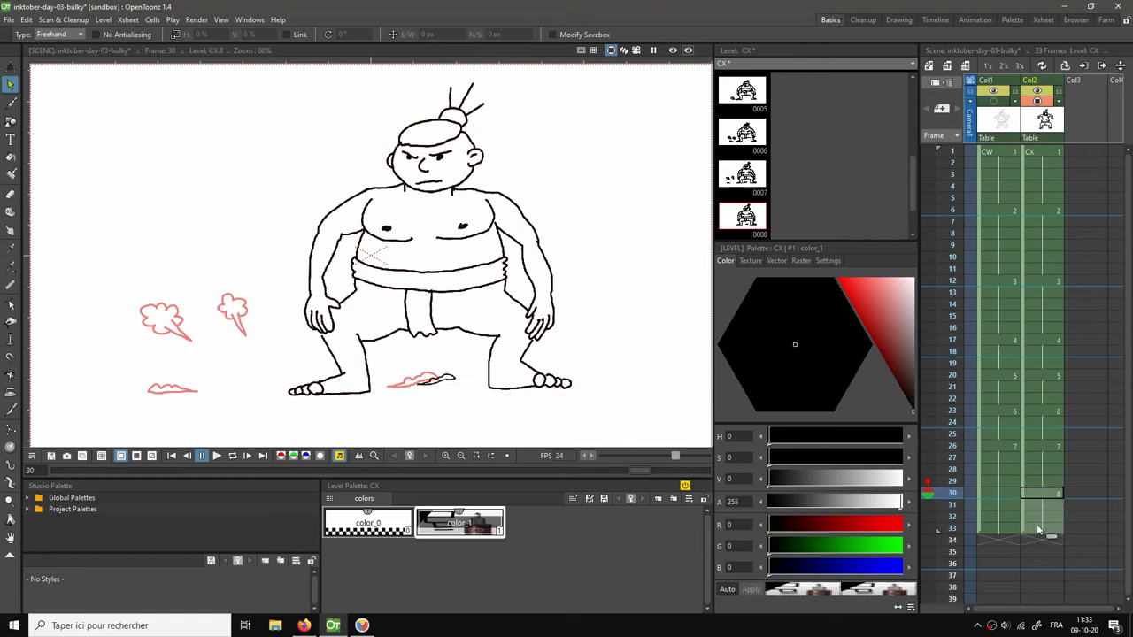
Play the inked animation on loop, stop it and return to drawing 1 at frame 1.
key(l)
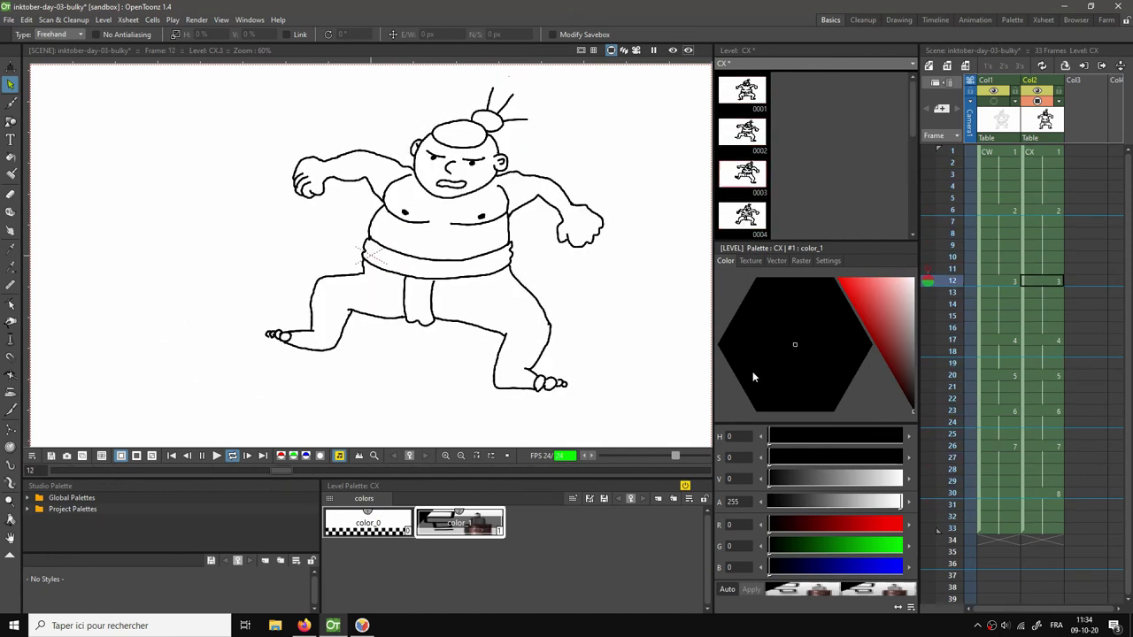
key(p)
click(1046, 152)
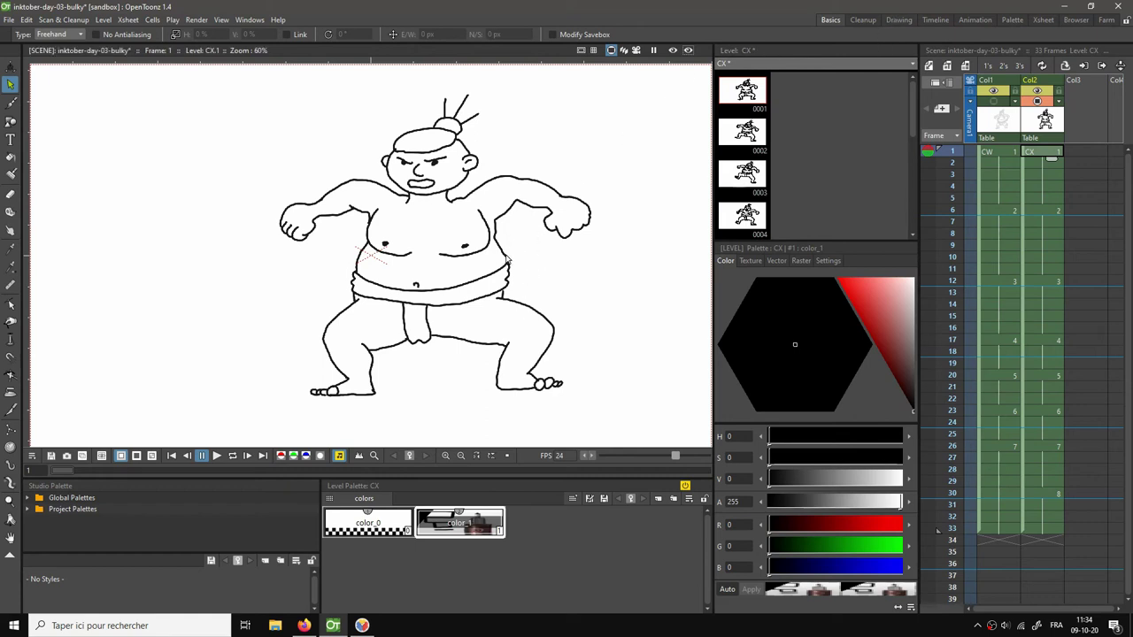
Step through inked drawings 1 to 5 in Col2 up close and examine their linework.
key(shift+space)
drag(519, 260, 519, 246)
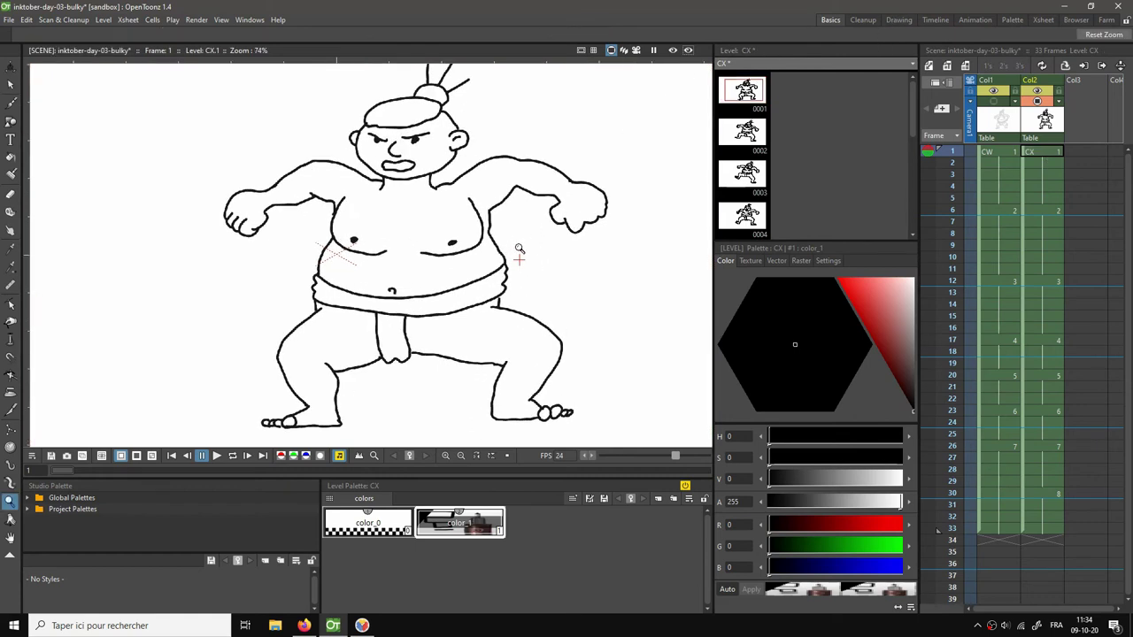
key(s)
key(b)
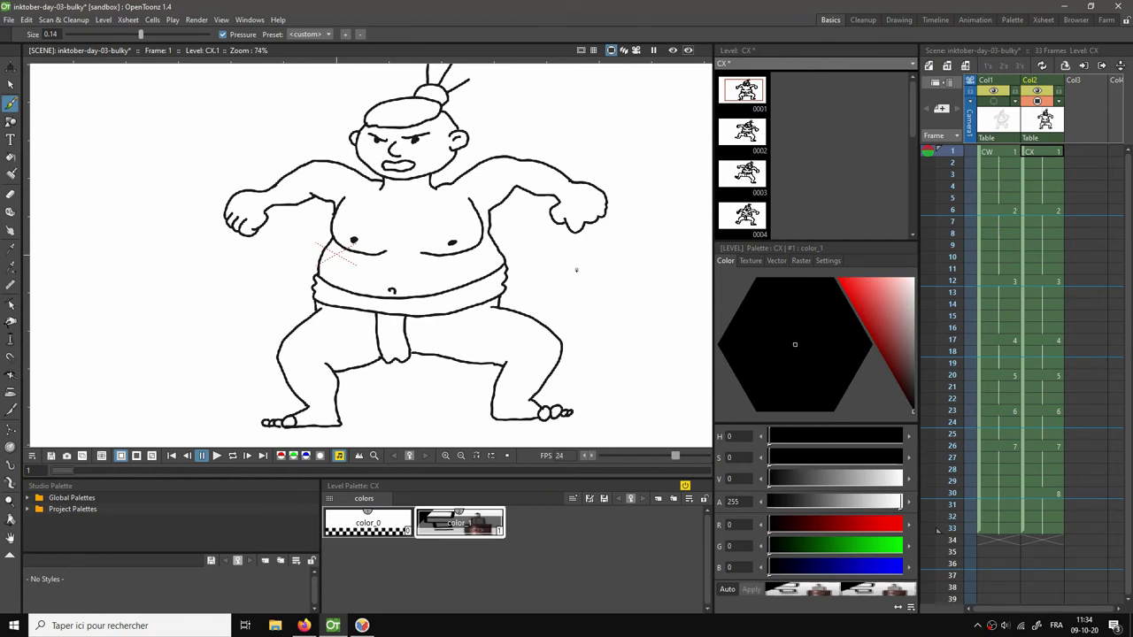
key(period)
key(period)
key(period)
key(period)
key(period)
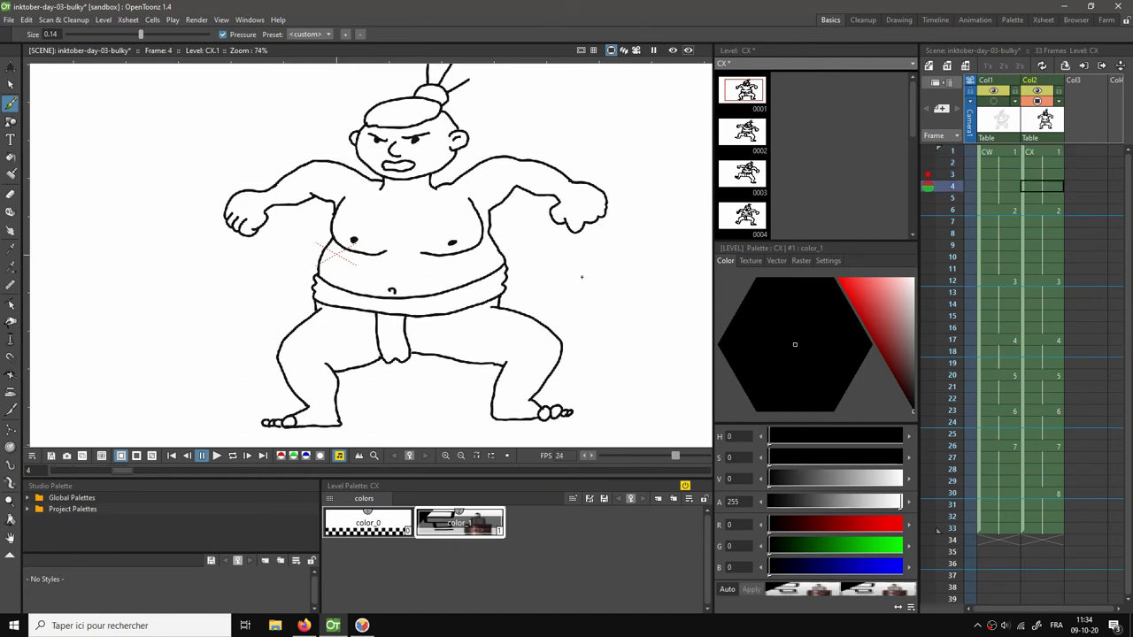
click(927, 200)
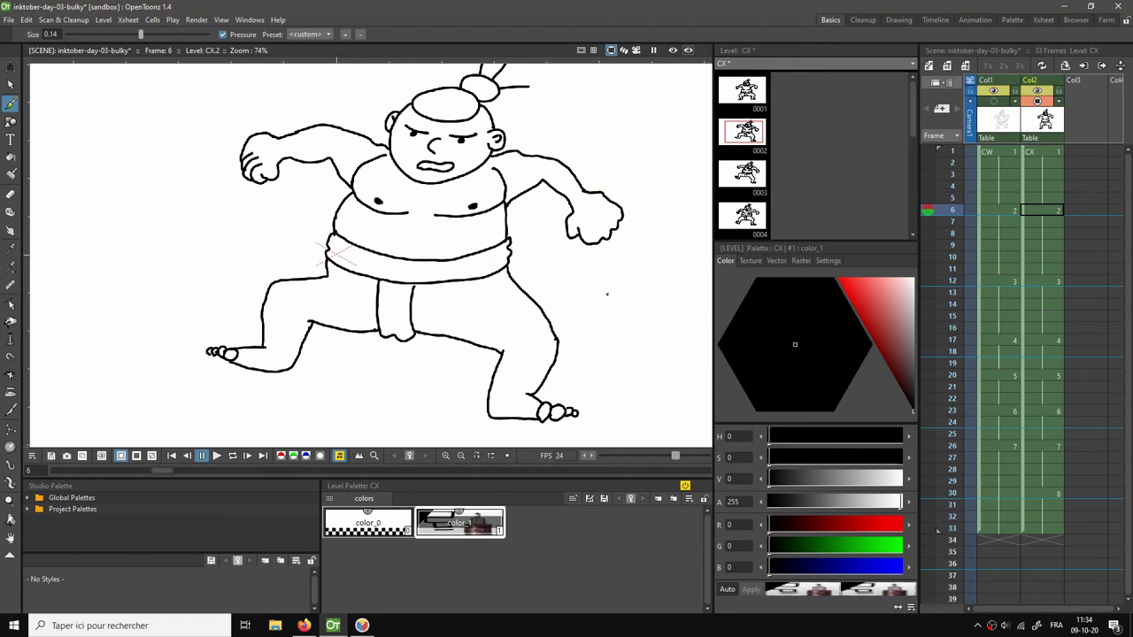
key(period)
key(period)
key(period)
key(period)
key(period)
key(period)
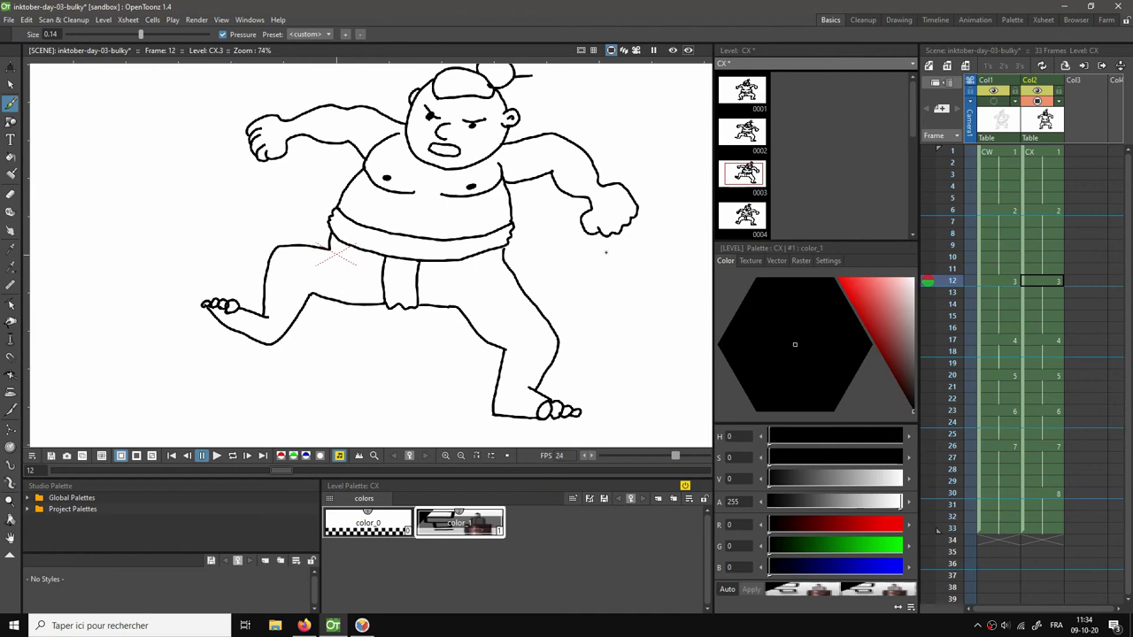
key(space)
mouse_move(576, 260)
mouse_down()
mouse_move(554, 306)
mouse_move(561, 270)
mouse_up()
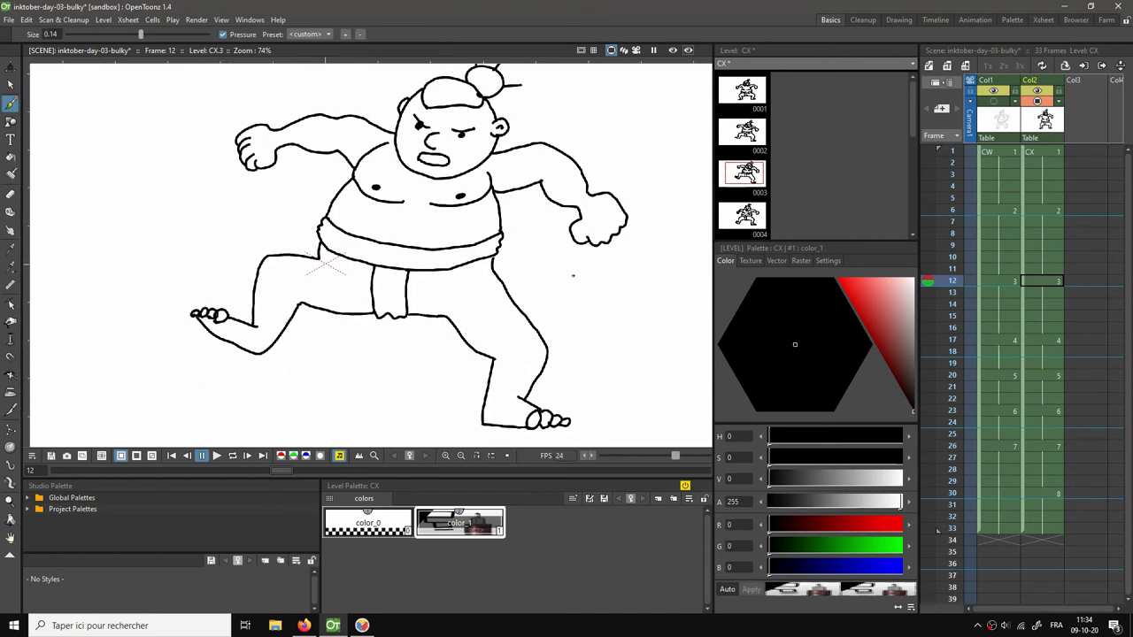
key(Down)
key(Down)
key(Down)
key(Down)
key(Down)
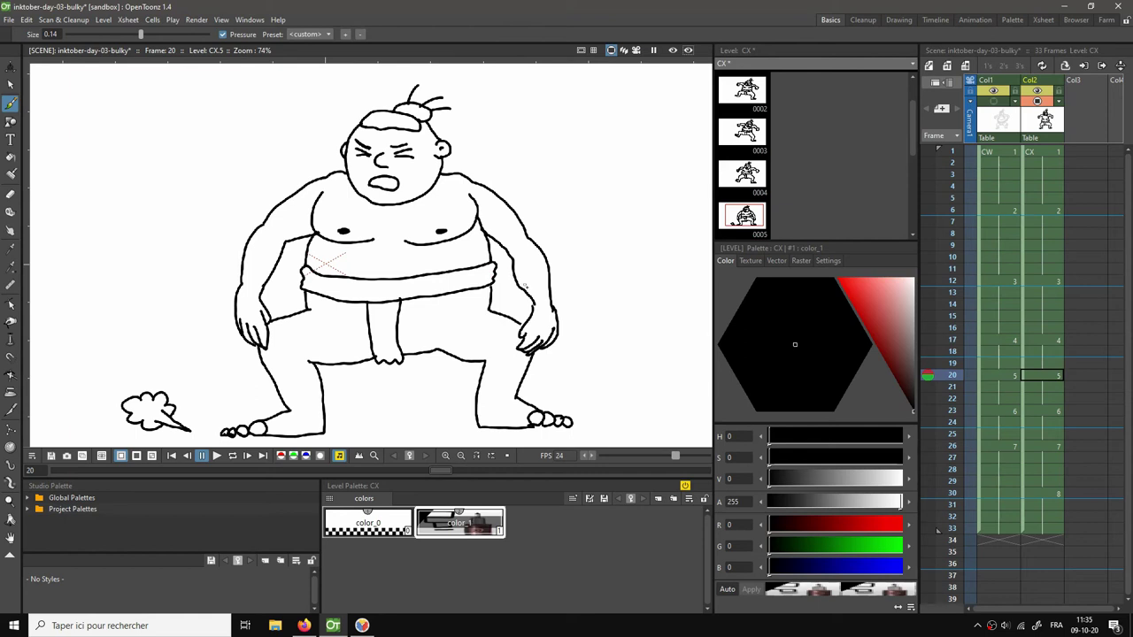
key(a)
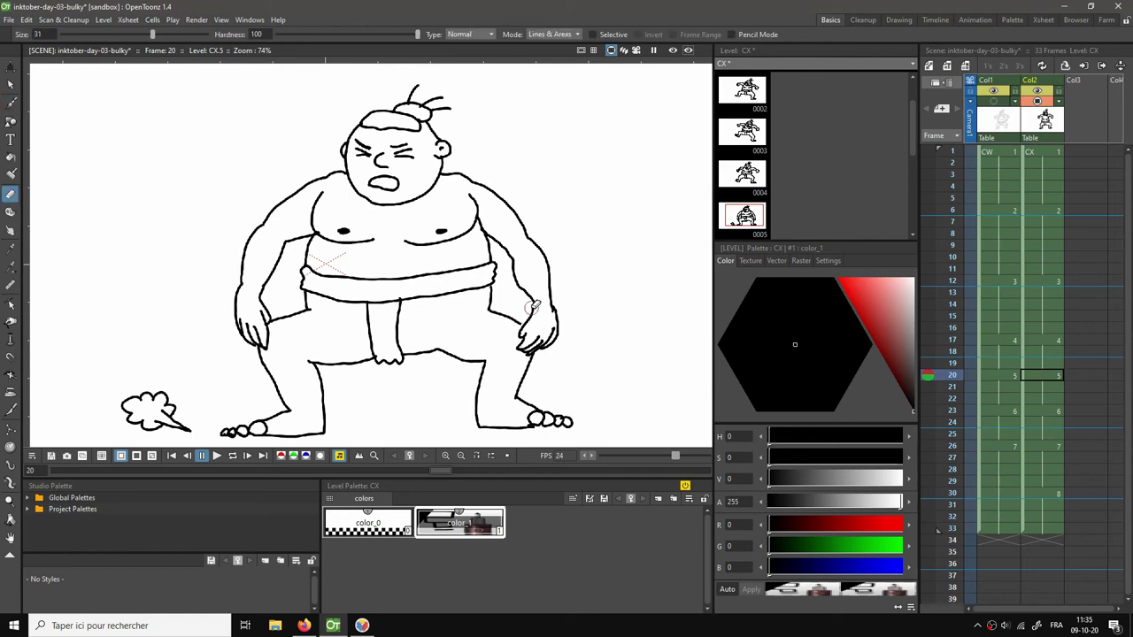
key(b)
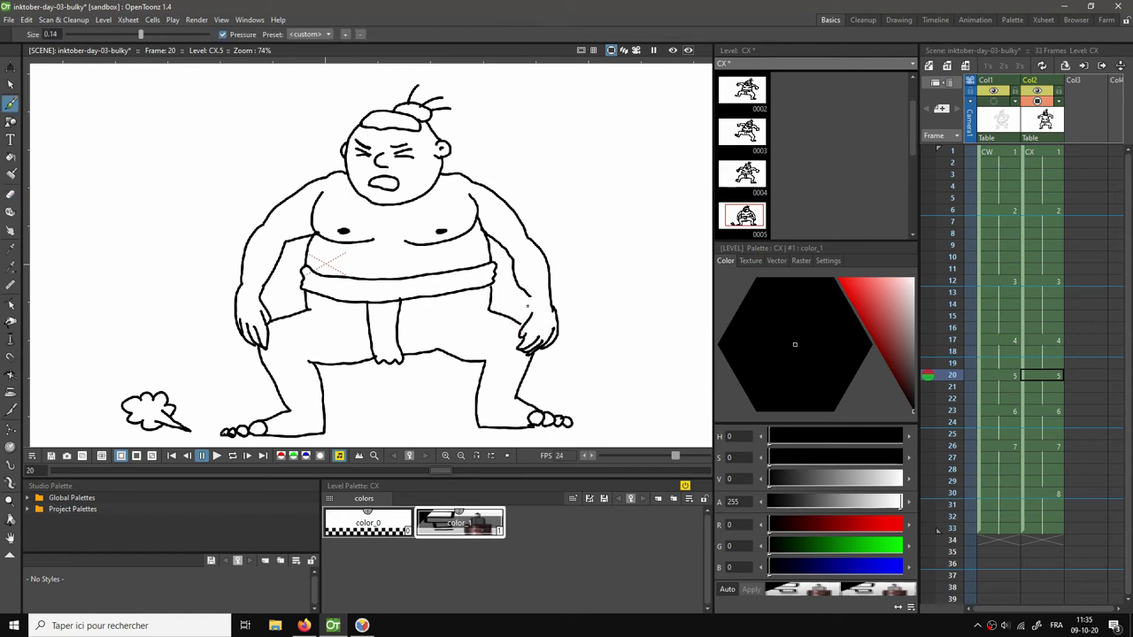
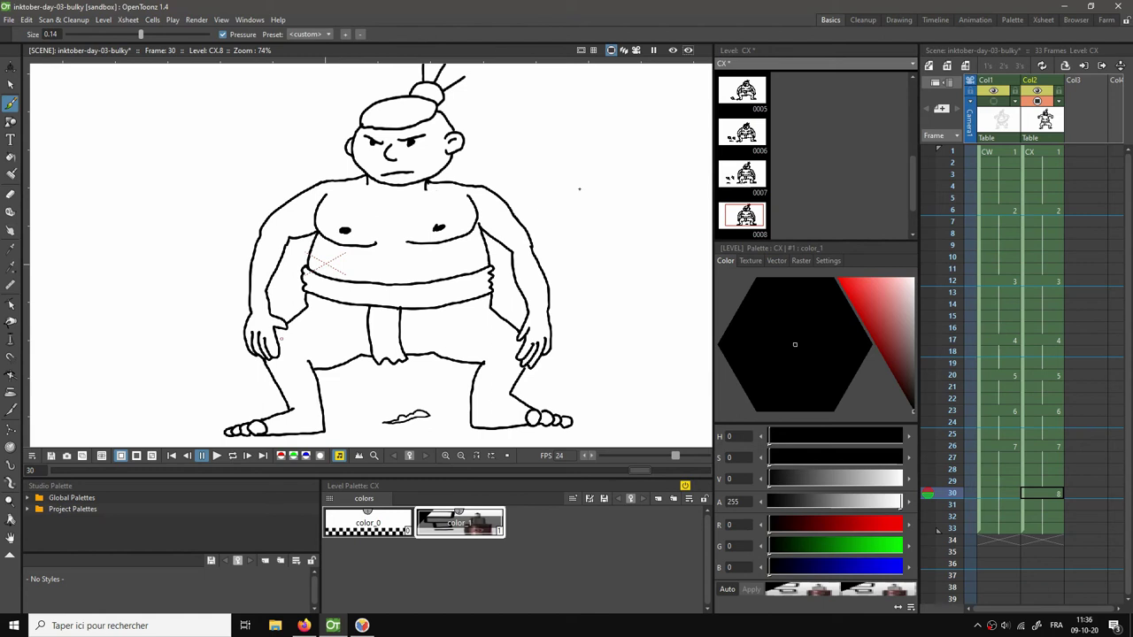
Review the whole inked animation on loop in the reset view and return to frame 1.
scroll(579, 189, down, 1)
right_click(593, 170)
click(607, 184)
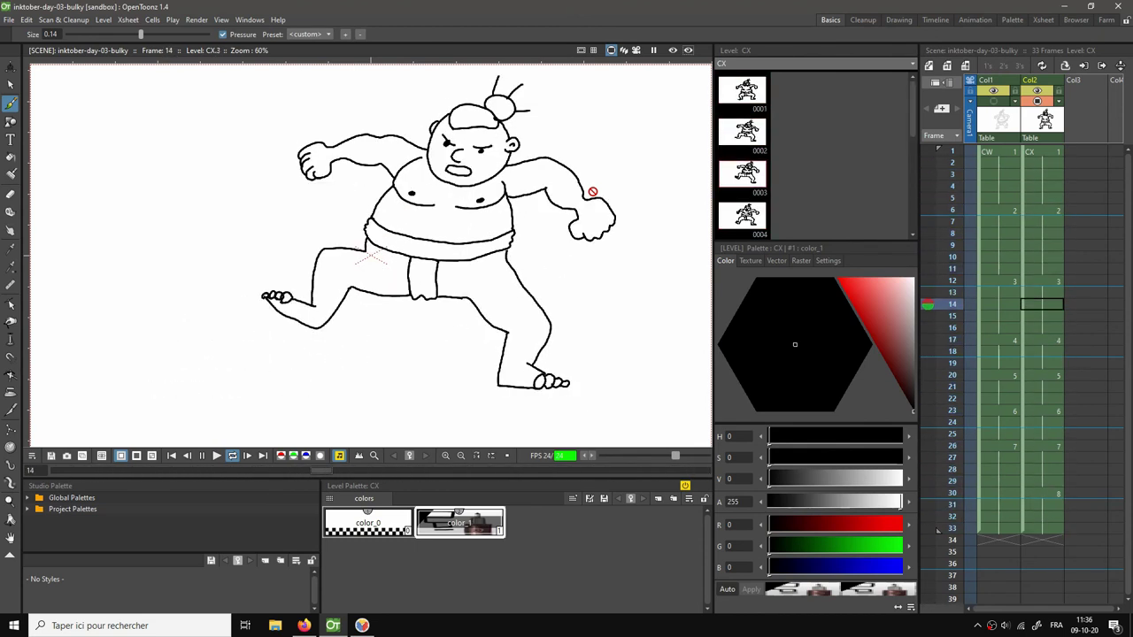
key(space)
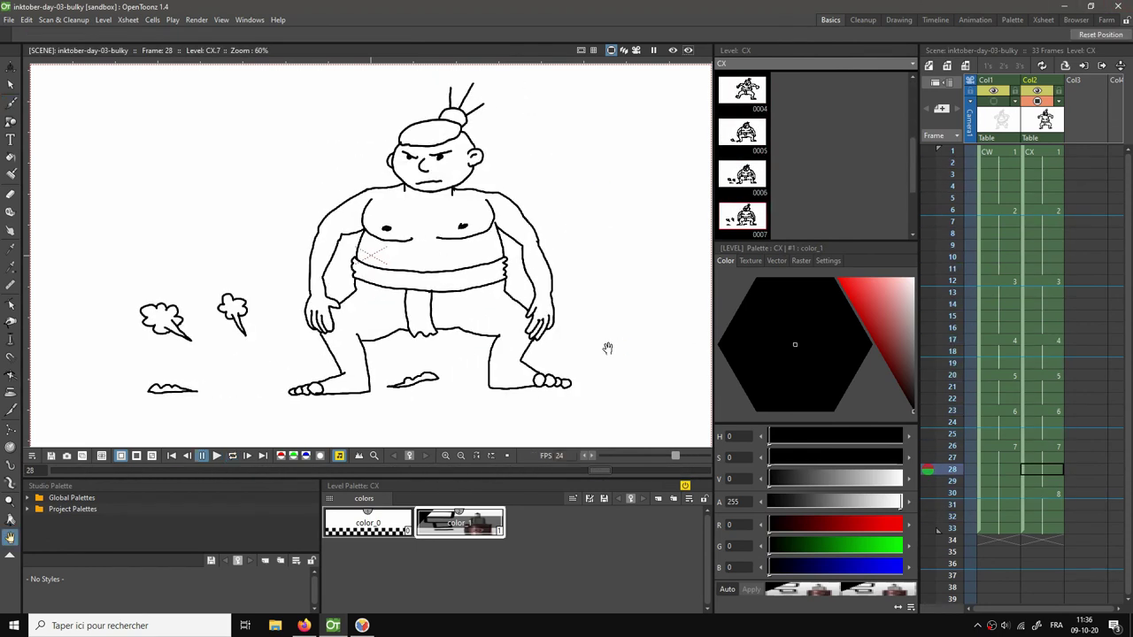
click(170, 455)
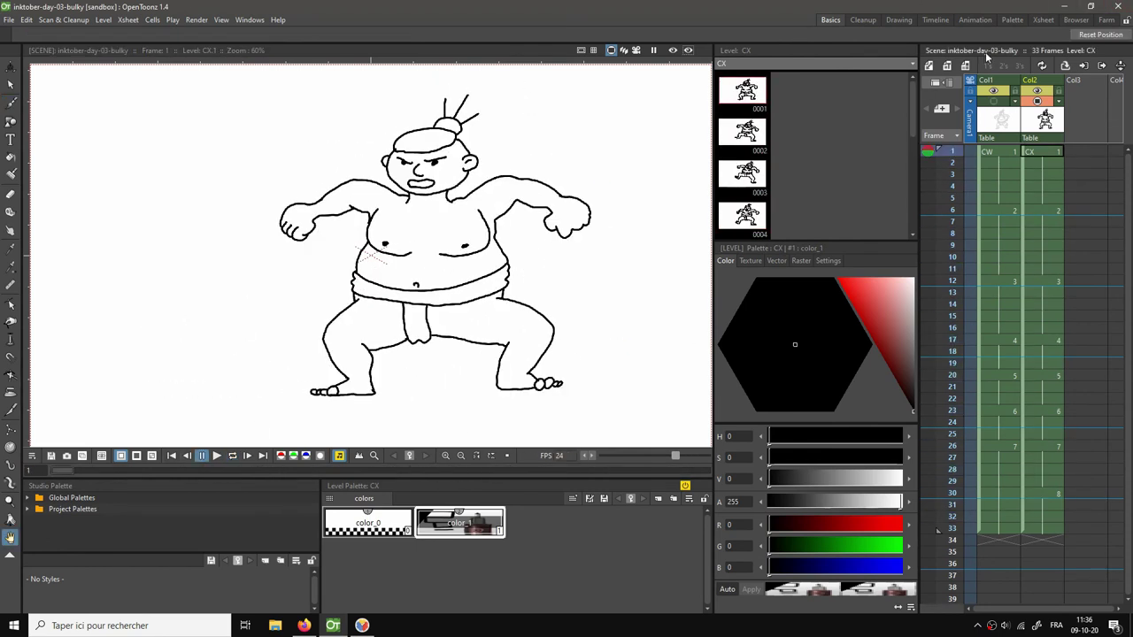
Rename Col1 as tr-broui and Col2 as tr-traits.
click(989, 80)
text(tr b)
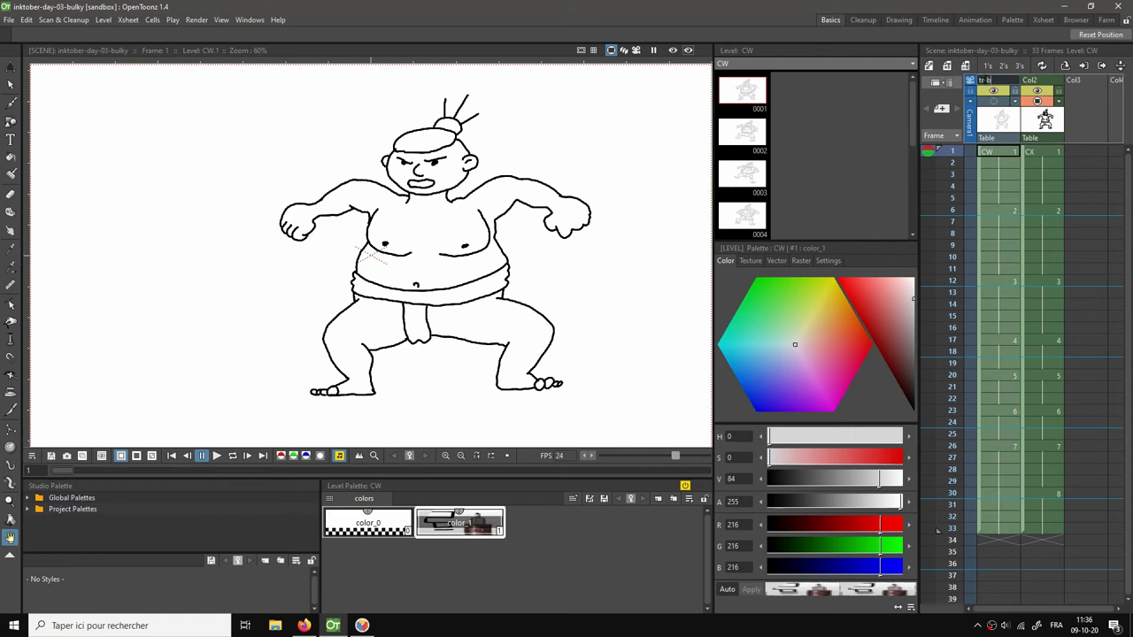
text(r-broui)
key(Return)
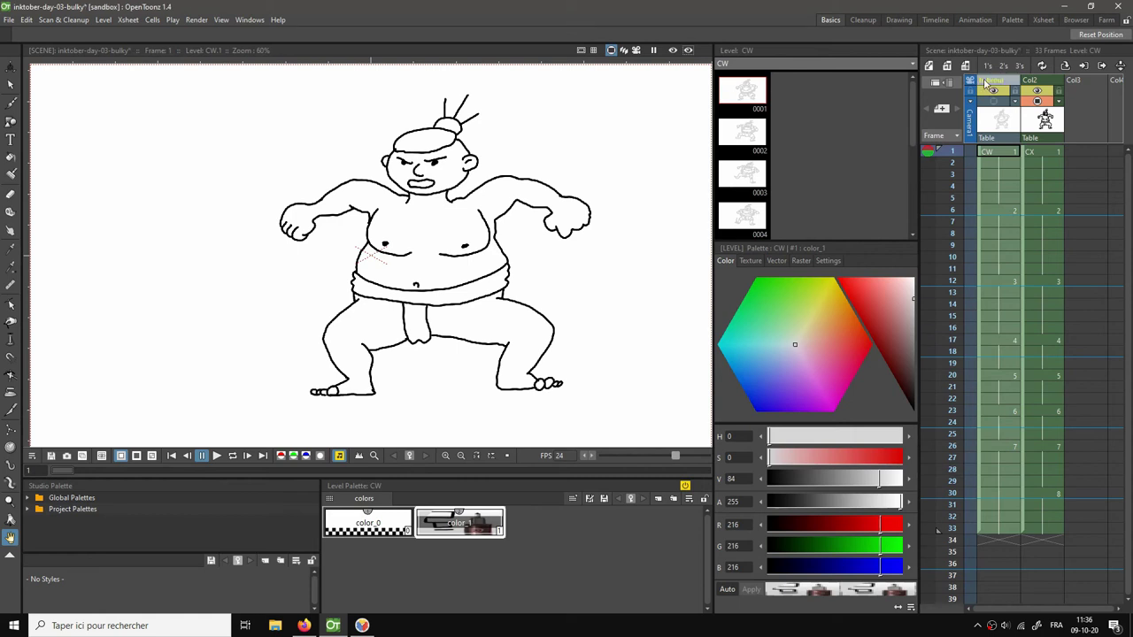
click(1045, 82)
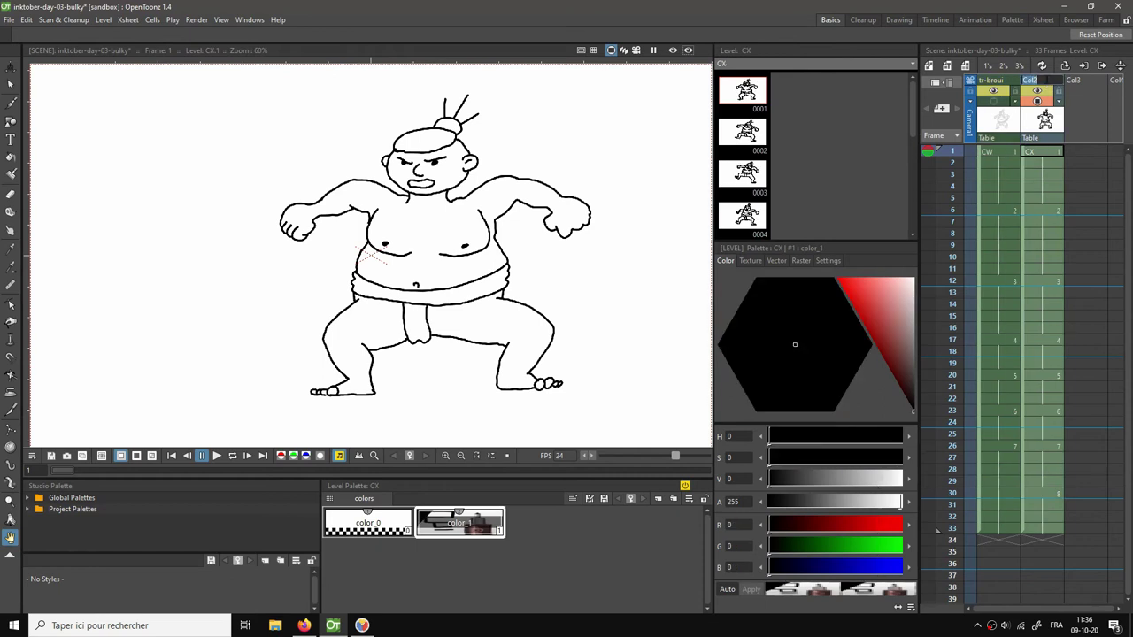
text(tr-traits)
key(Return)
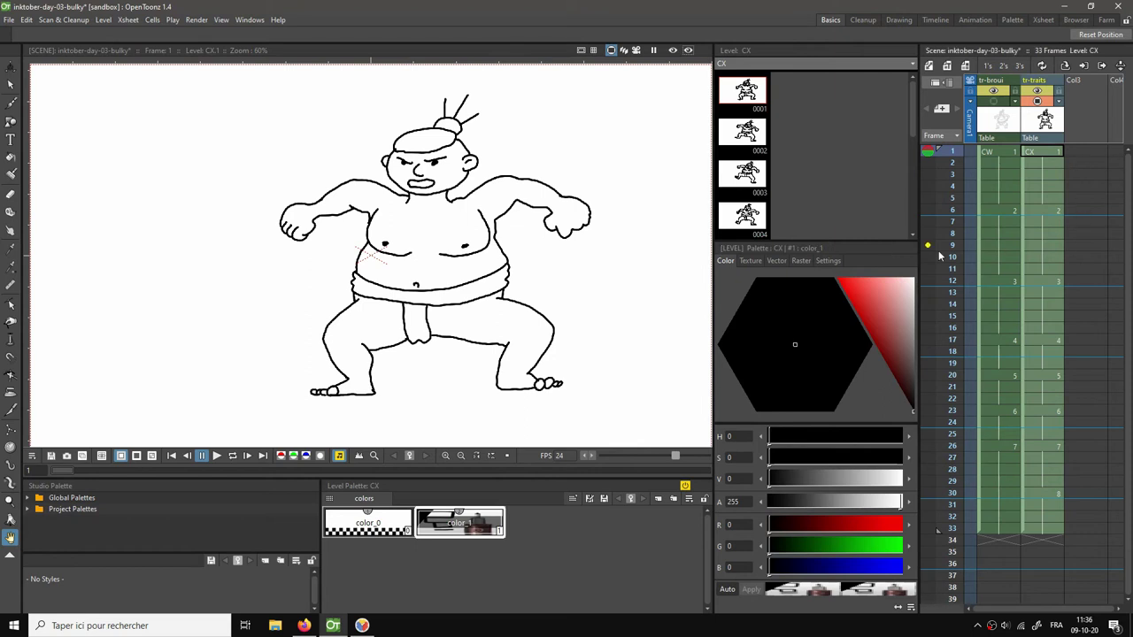
Play the tr-traits drawings on loop briefly, stop playback and go back to frame 1.
click(232, 455)
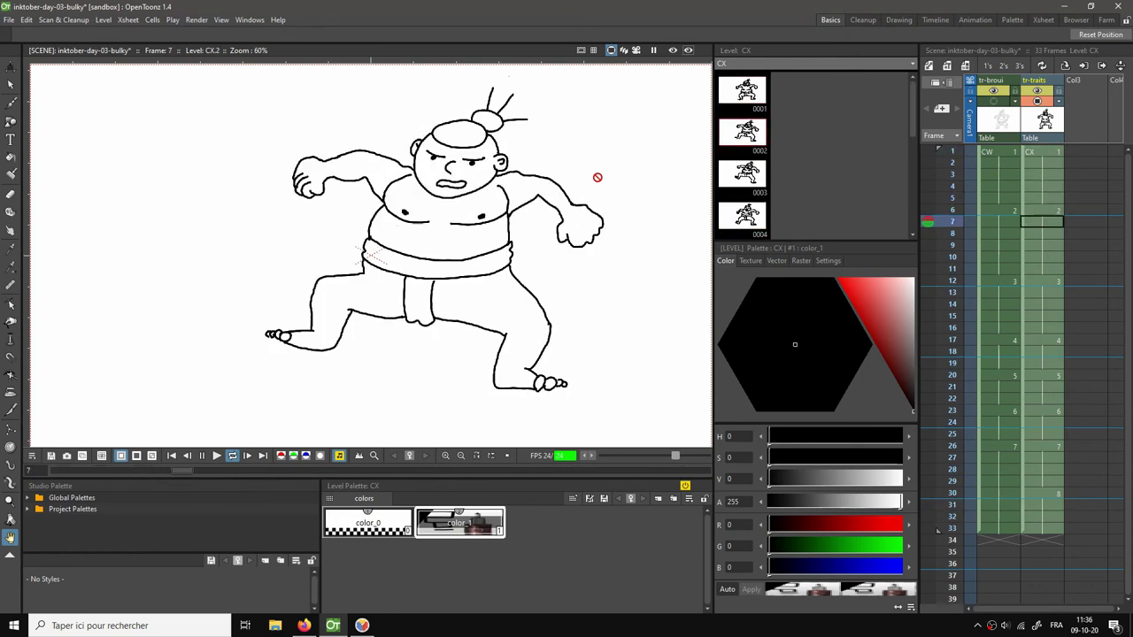
key(p)
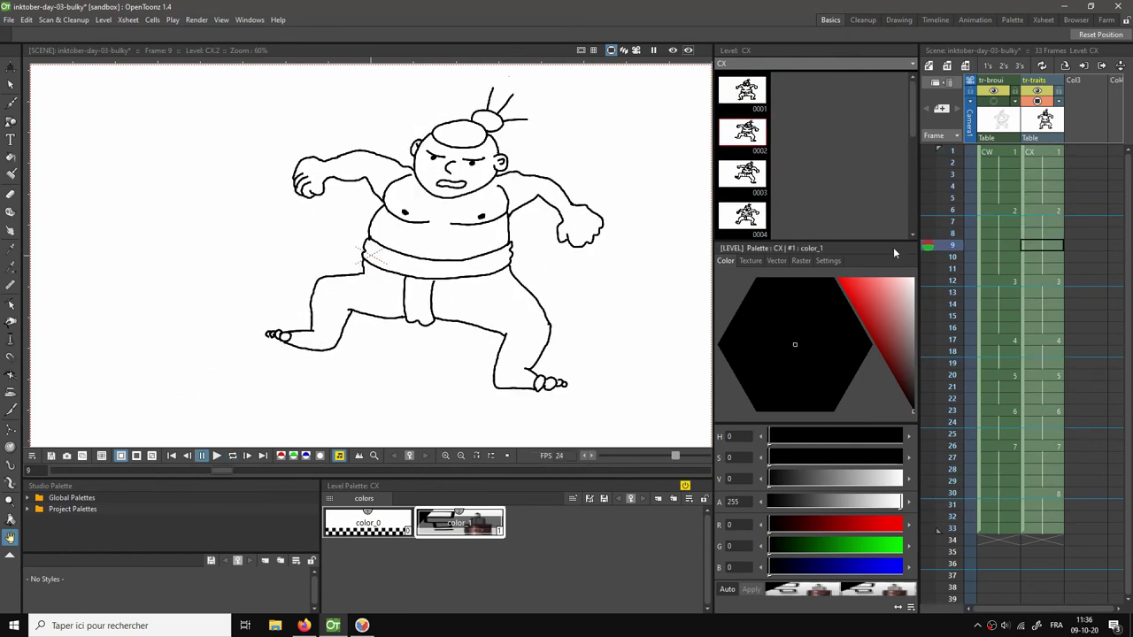
click(1040, 151)
Copy the tr-traits column and insert the copy before the original.
click(1040, 81)
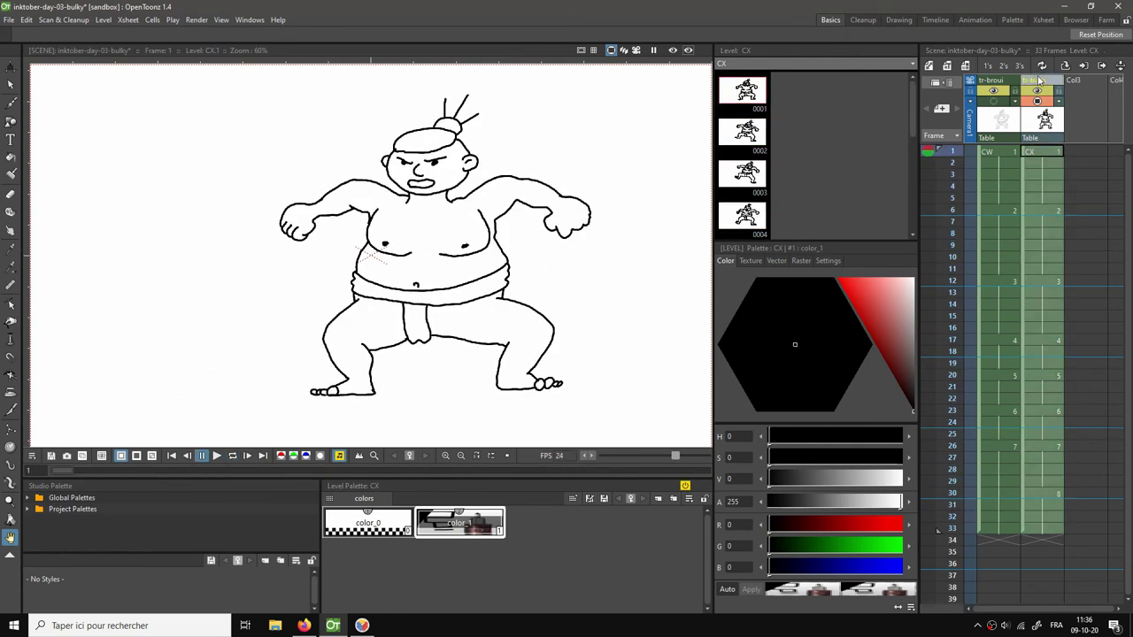
right_click(1037, 78)
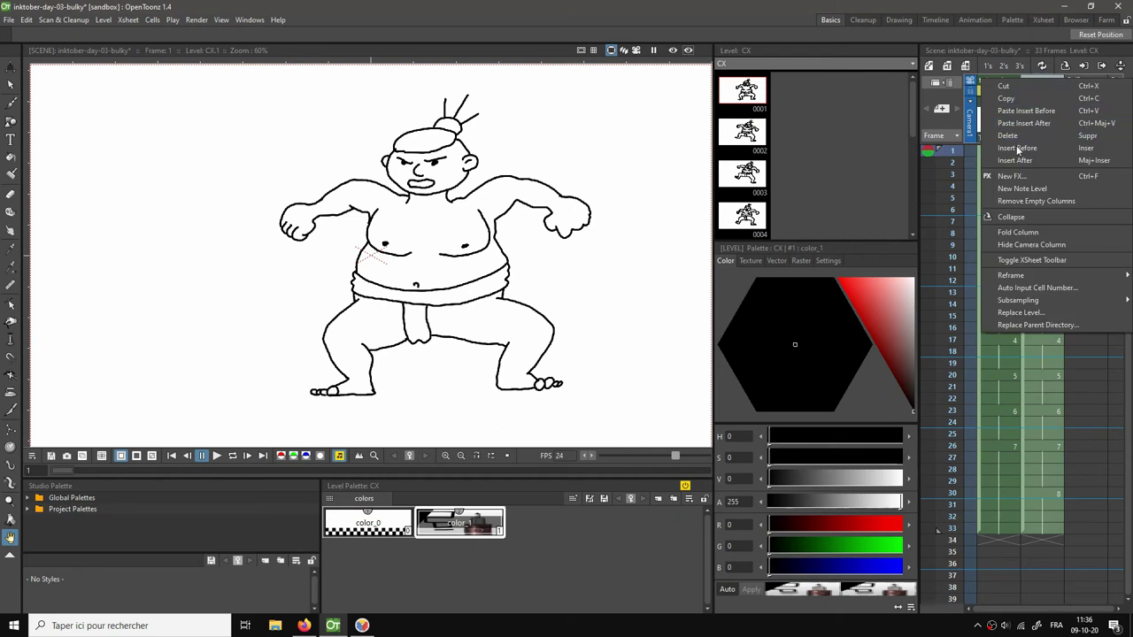
click(1017, 96)
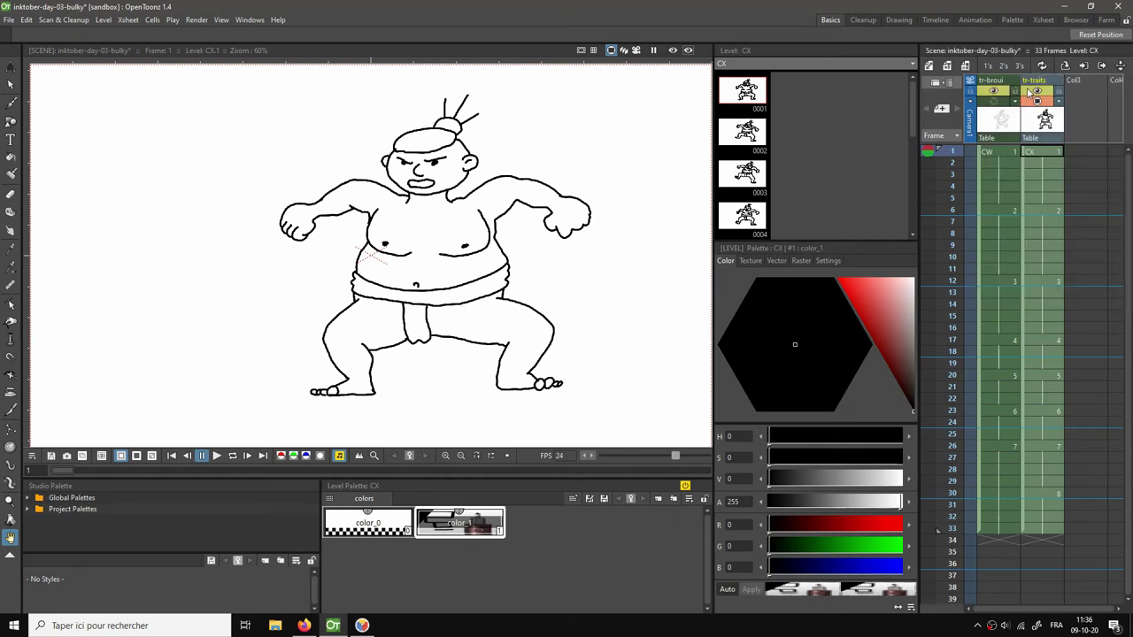
right_click(1033, 84)
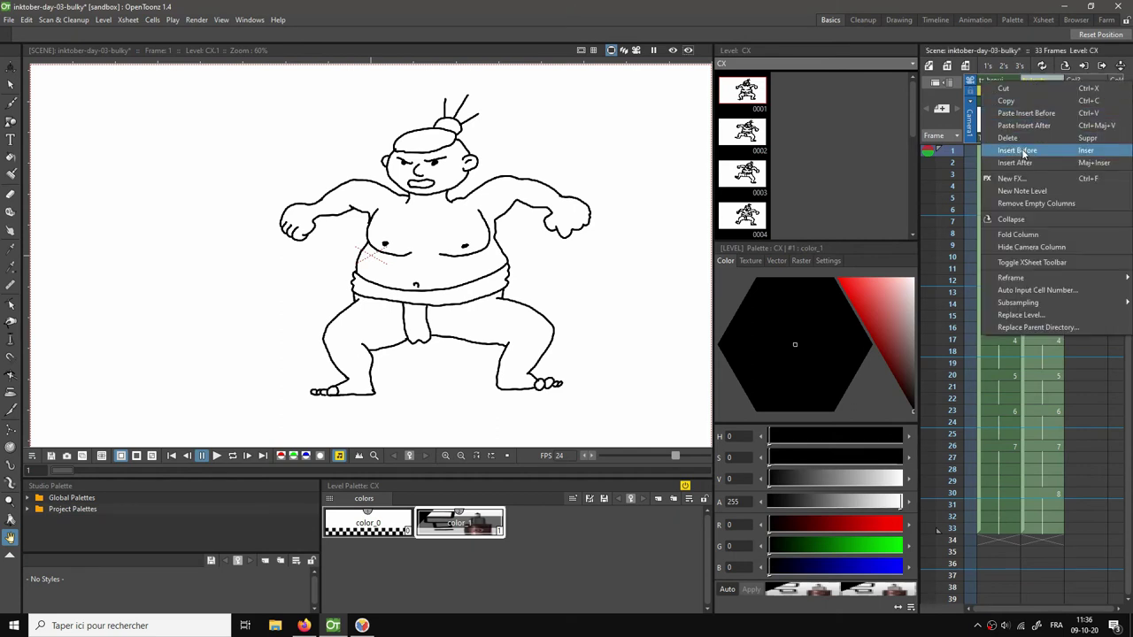
click(1027, 113)
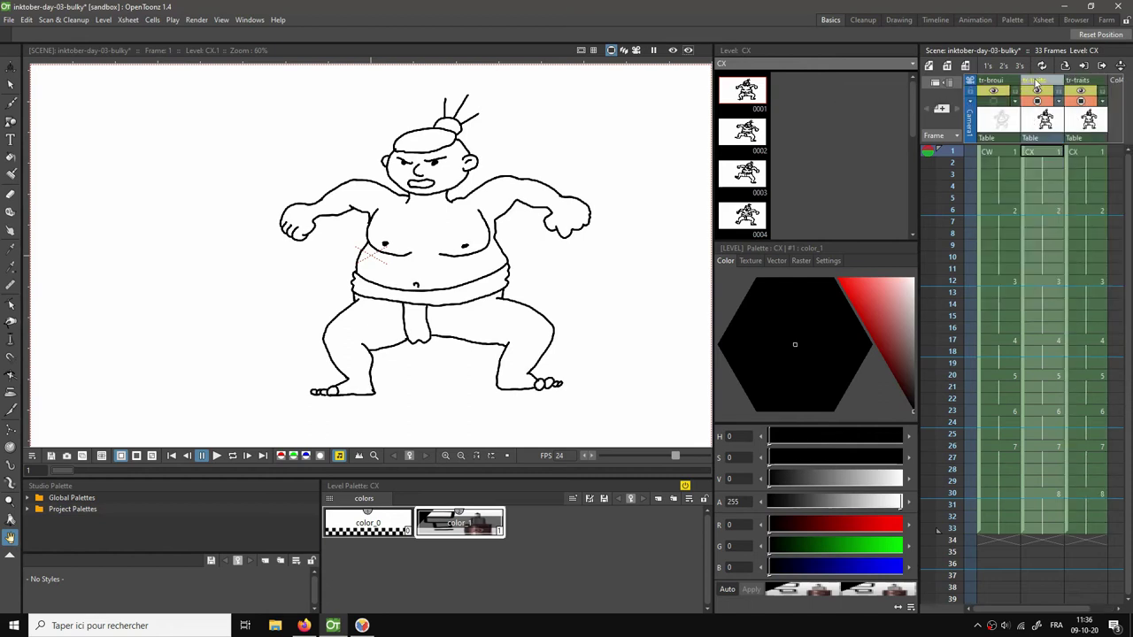
Remove the duplicate tr-traits column from the Xsheet.
double_click(1037, 82)
key(Return)
right_click(1047, 82)
click(1039, 119)
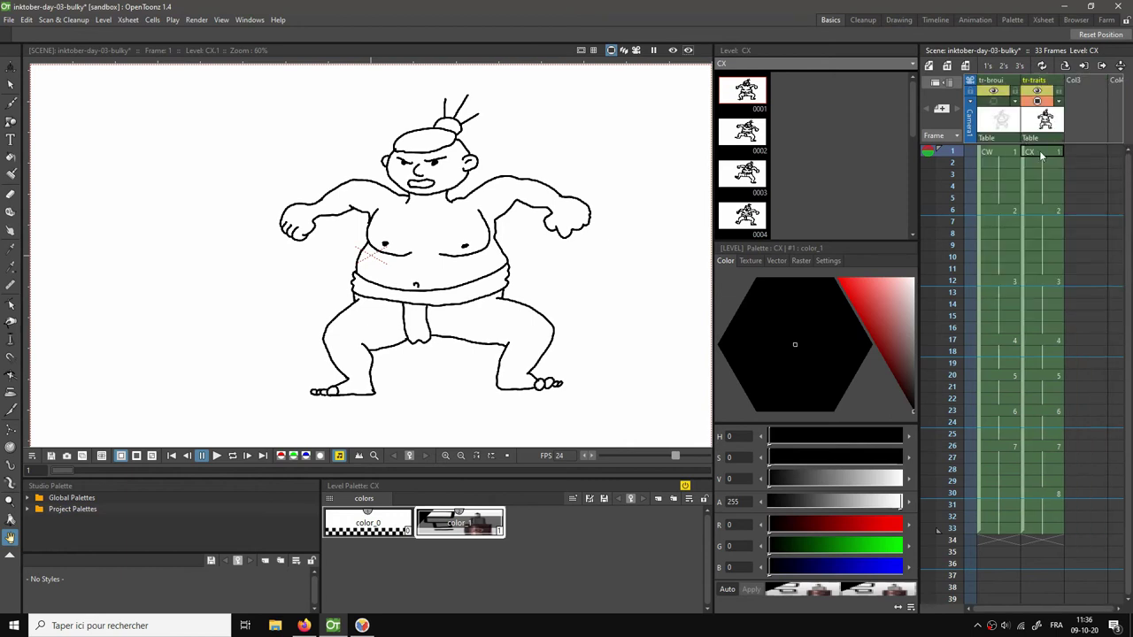
Try duplicating the drawings across frames 1 to 33 of the tr-traits column, and undo the duplication.
click(1041, 154)
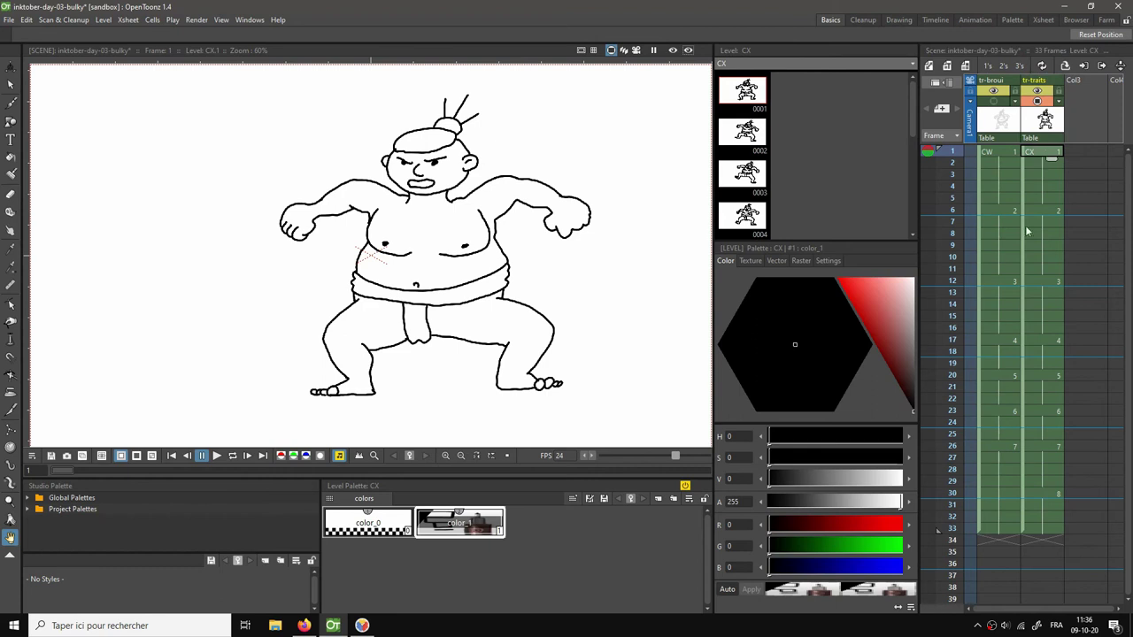
shift+click(1031, 538)
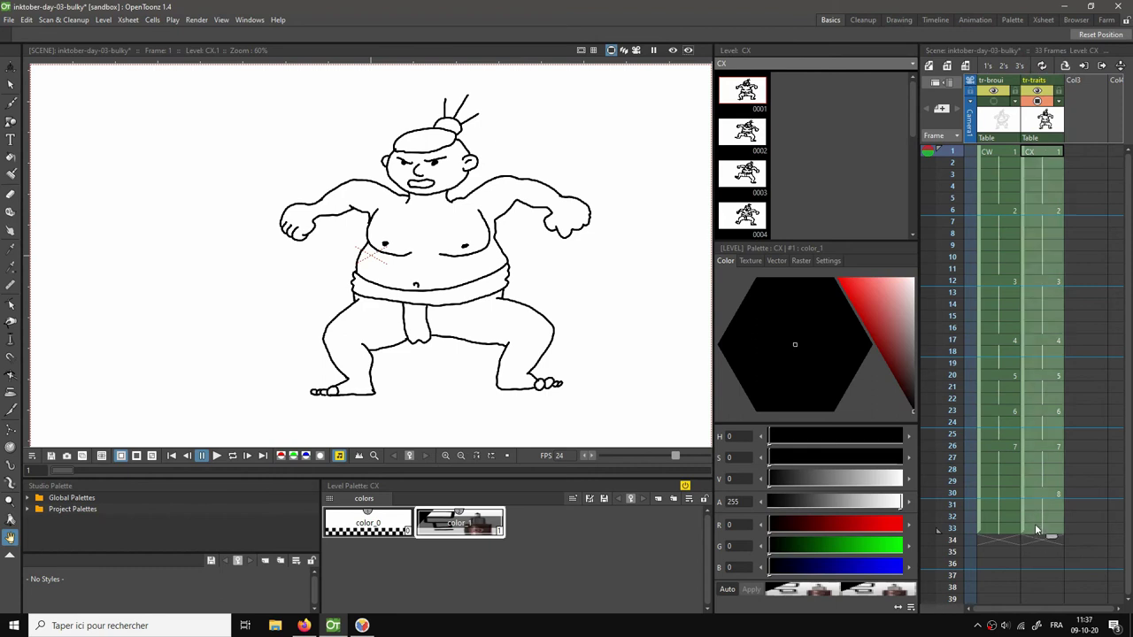
right_click(1023, 234)
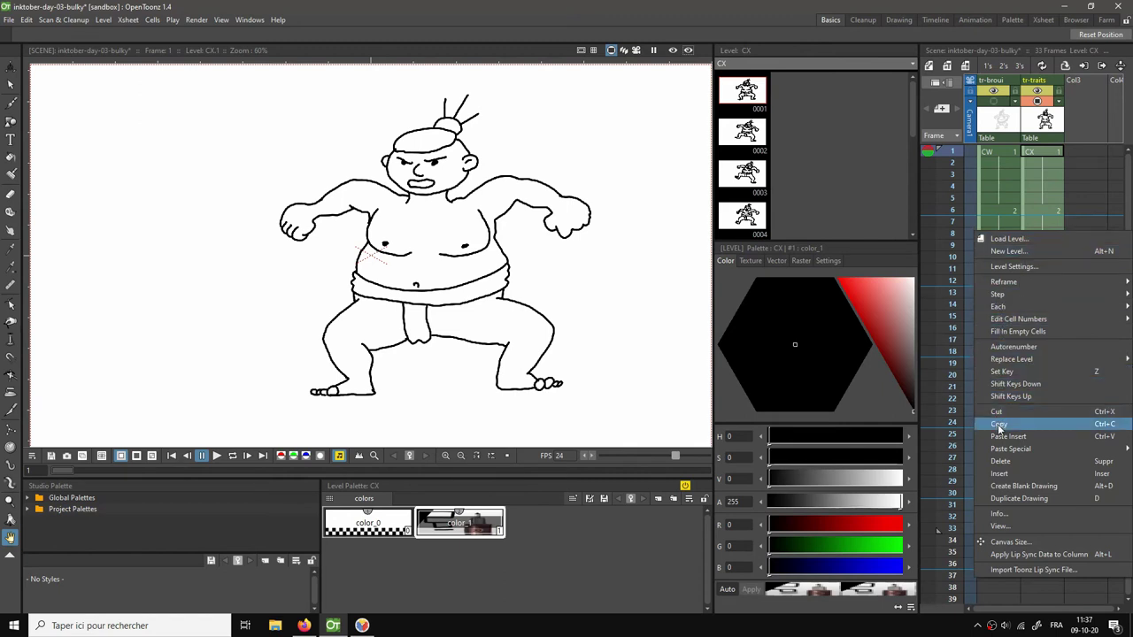
click(1018, 498)
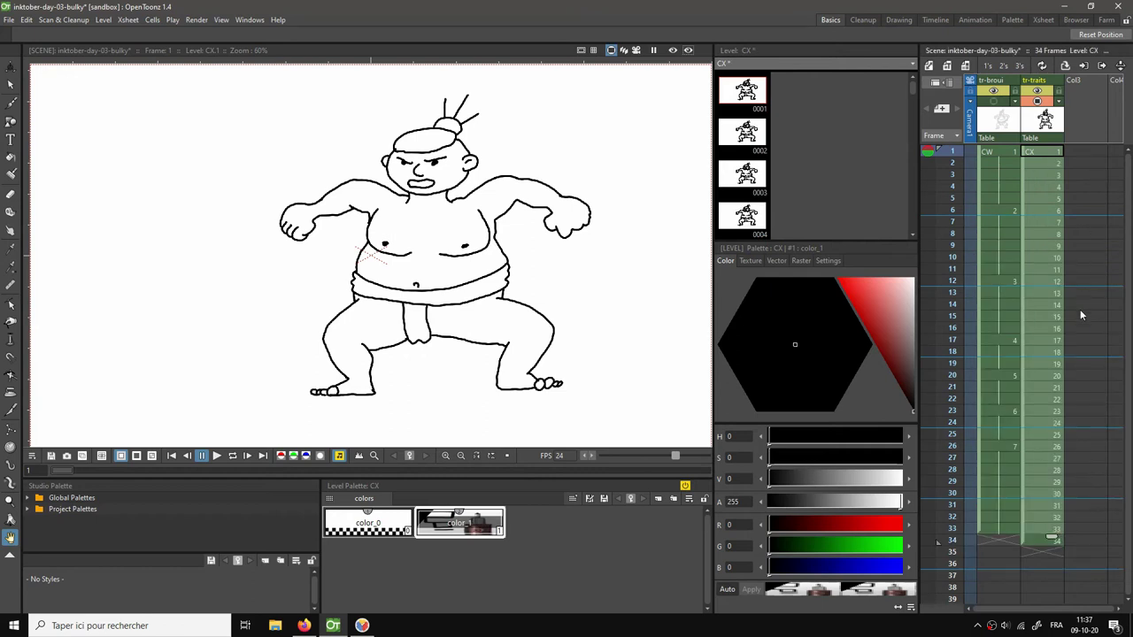
key(ctrl+z)
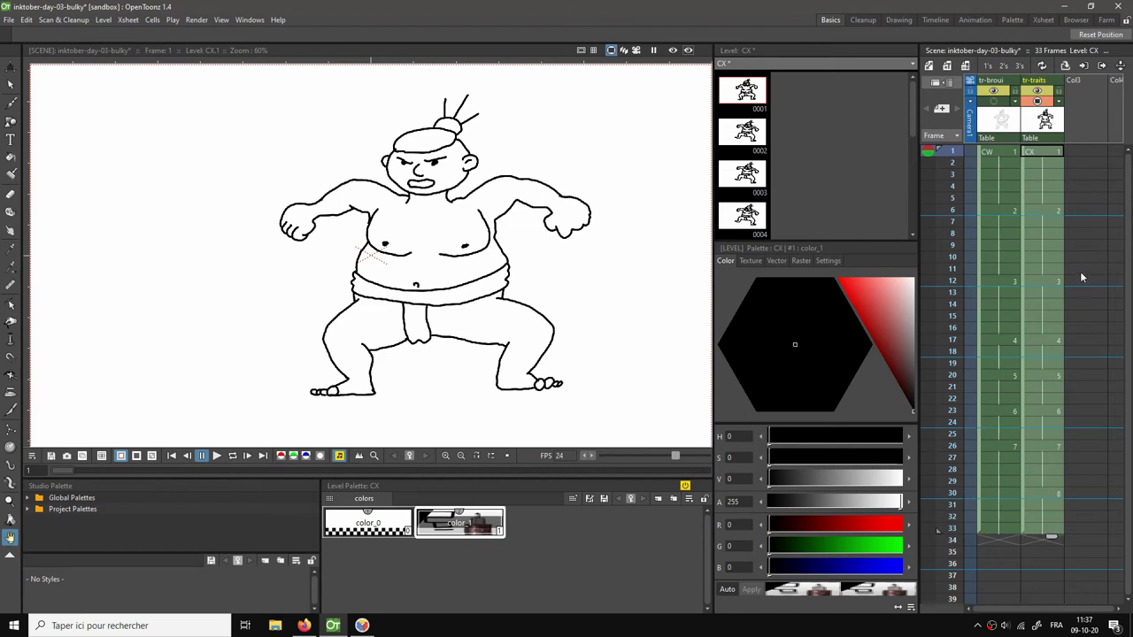
Play the animation on loop twice to check the line drawings, stopping and returning to frame 1 each time.
key(p)
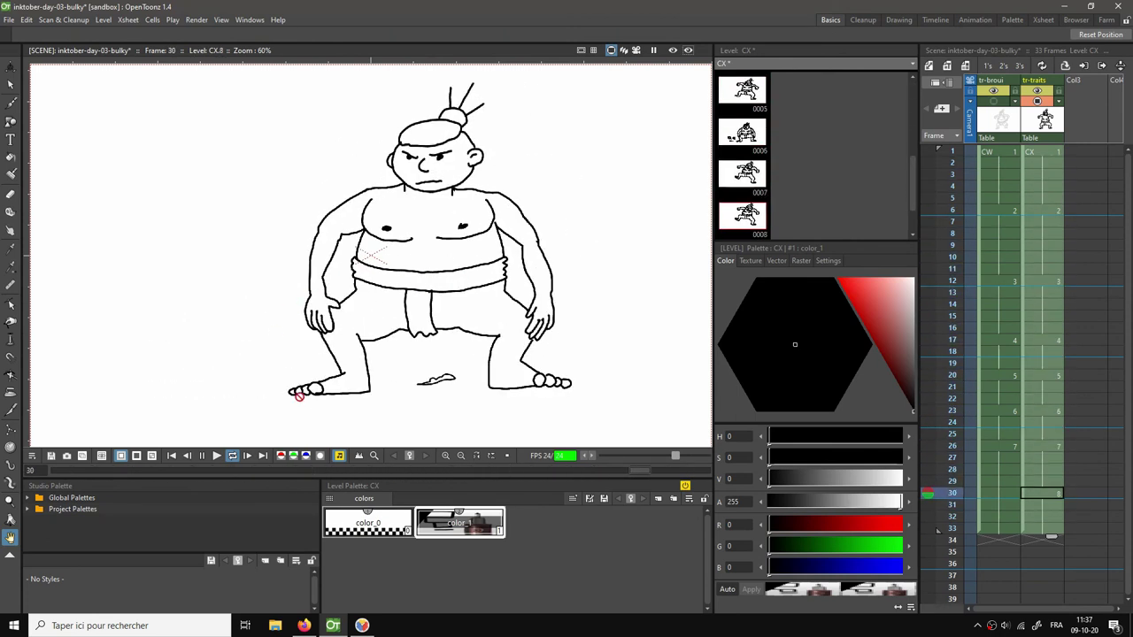
click(202, 456)
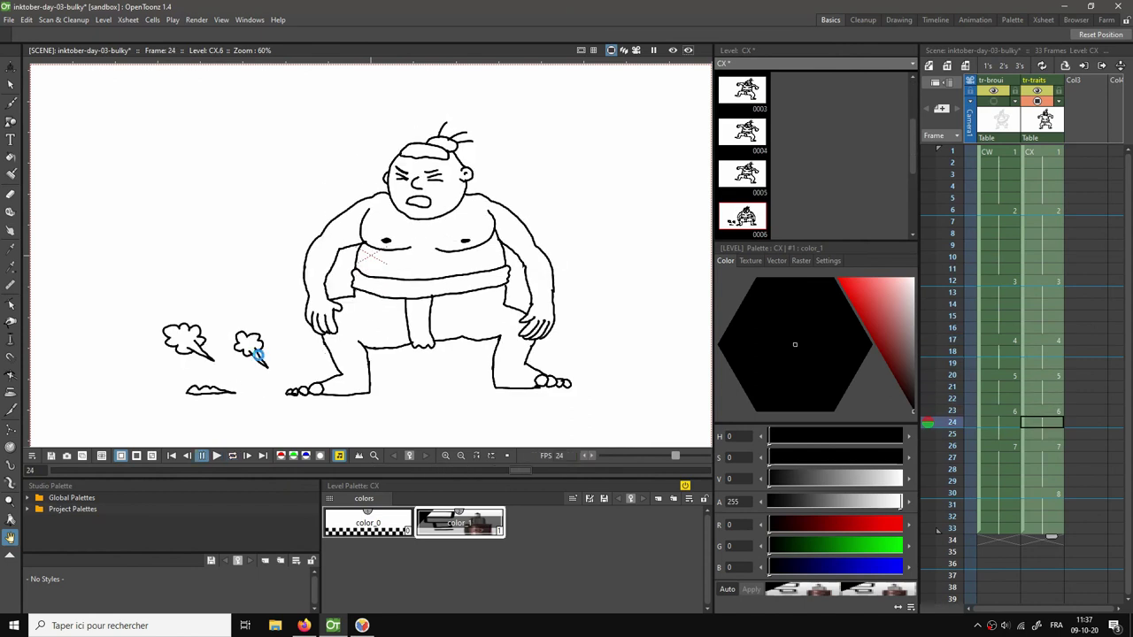
click(172, 456)
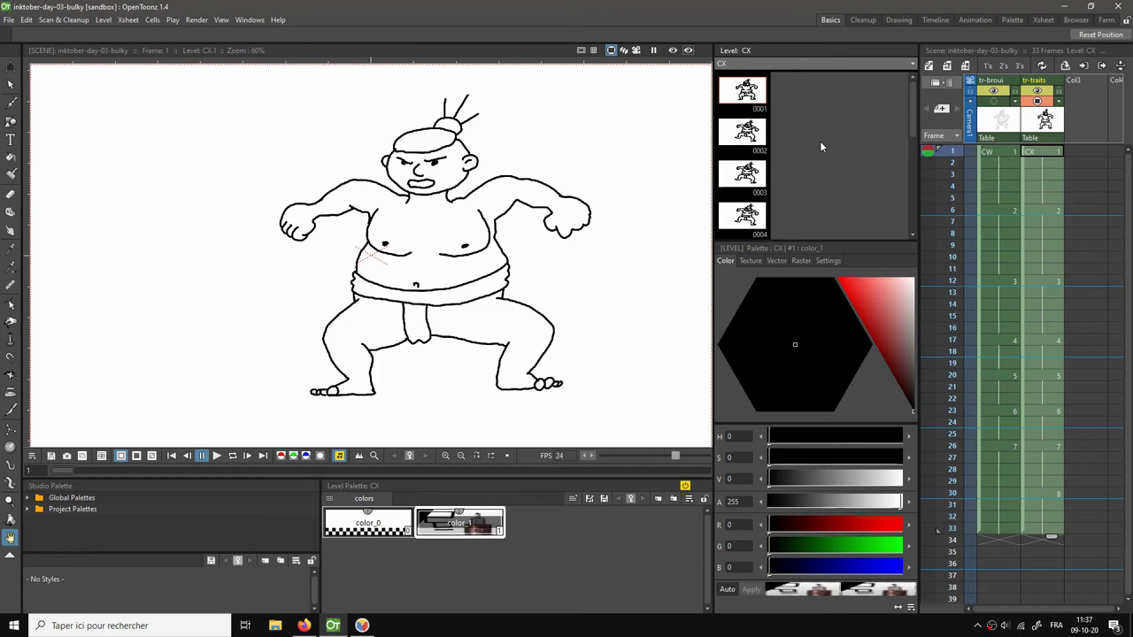
key(l)
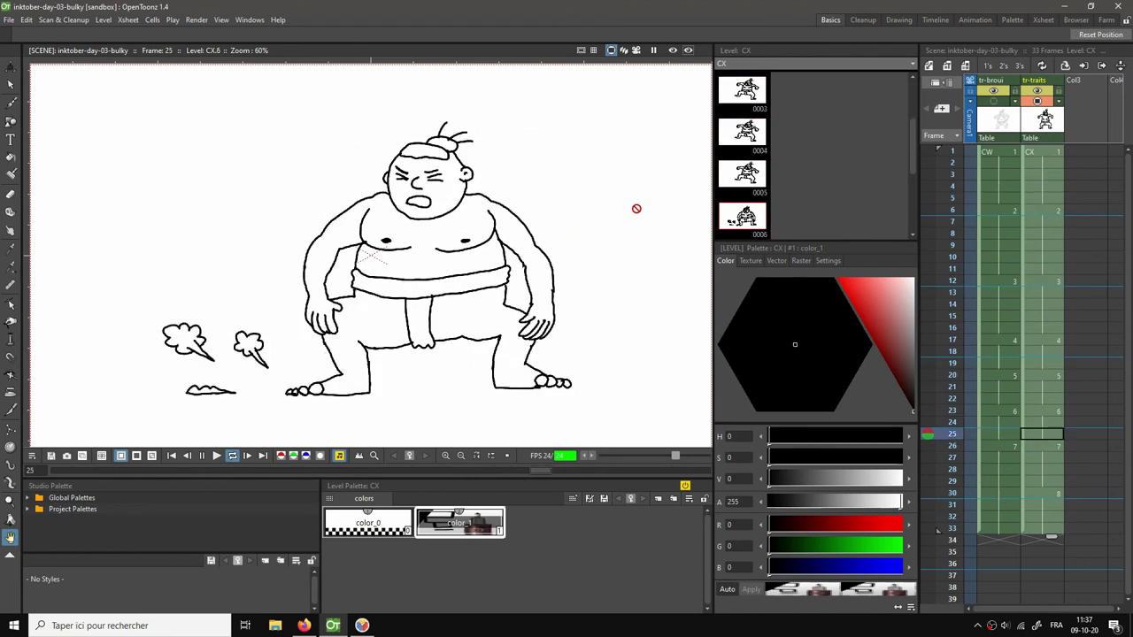
key(p)
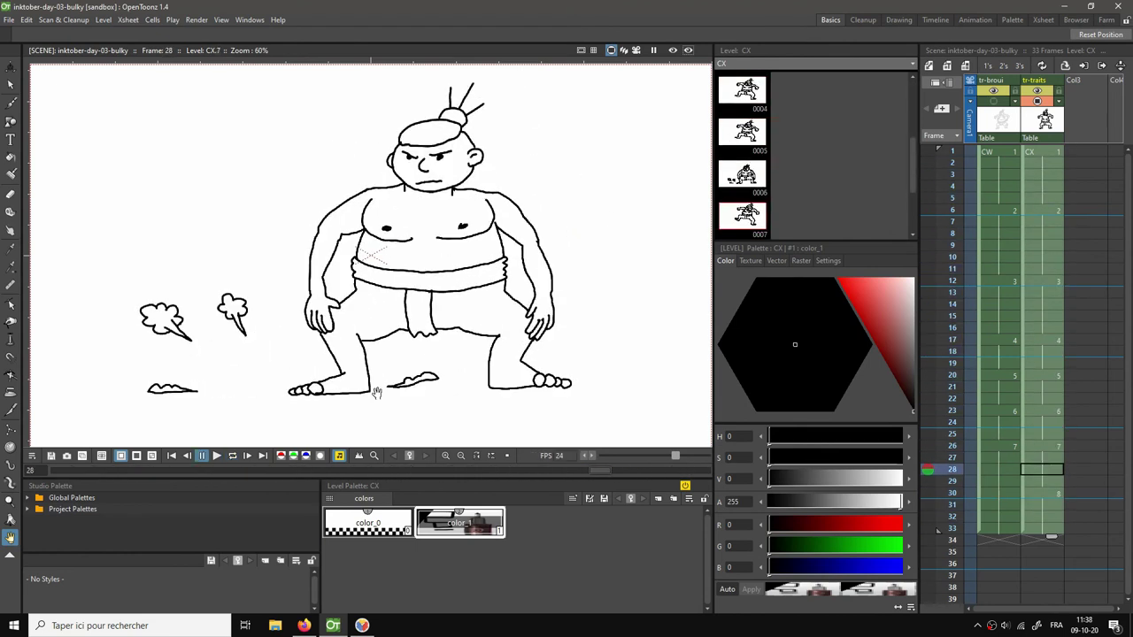
click(172, 456)
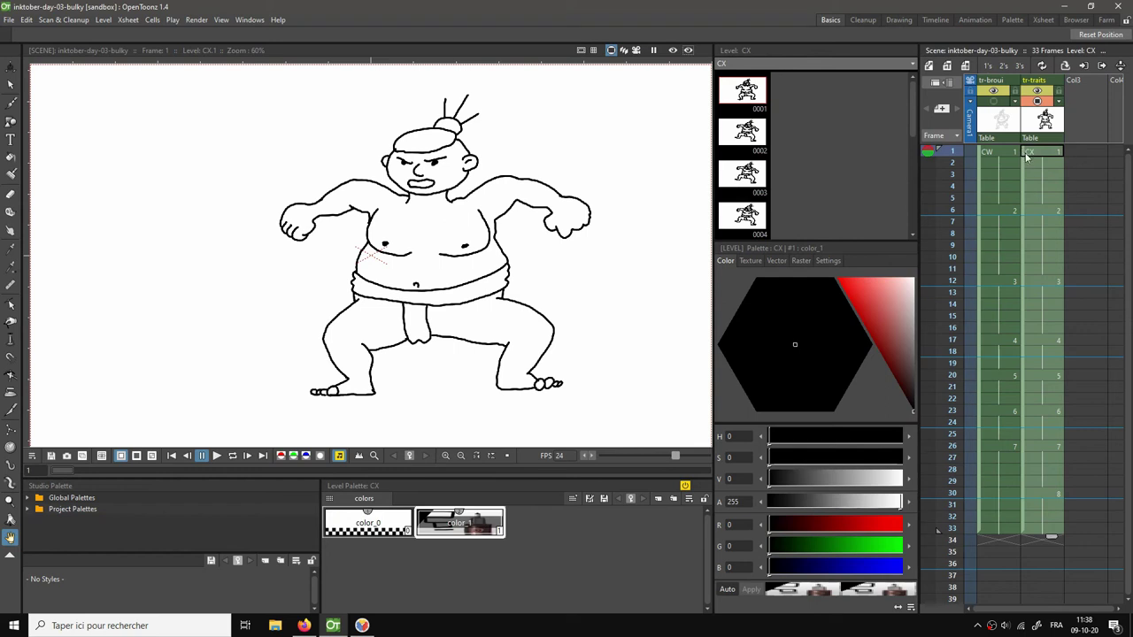
Insert an empty column before tr-traits and try to create a Toonz Raster level CY at its frame 1.
right_click(1028, 158)
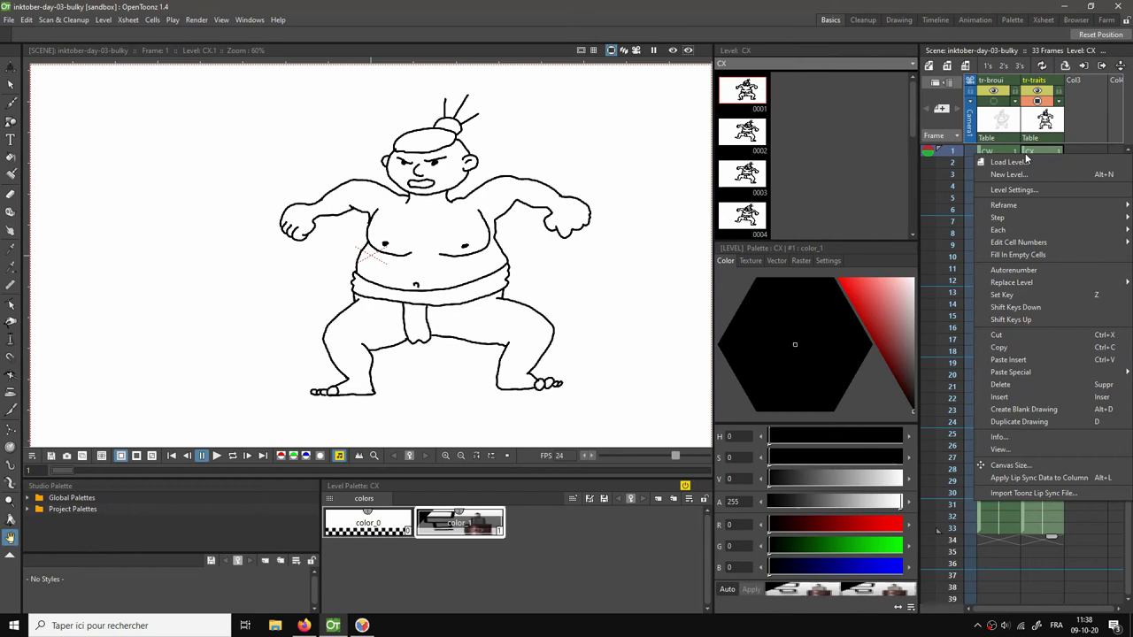
click(1041, 80)
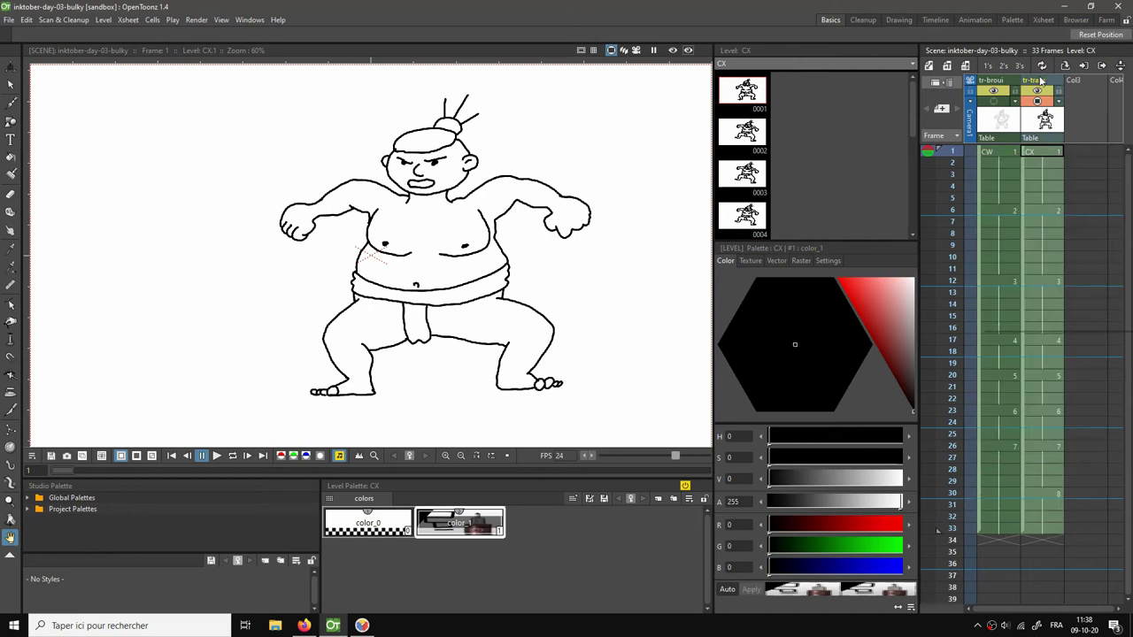
right_click(1041, 79)
click(1013, 149)
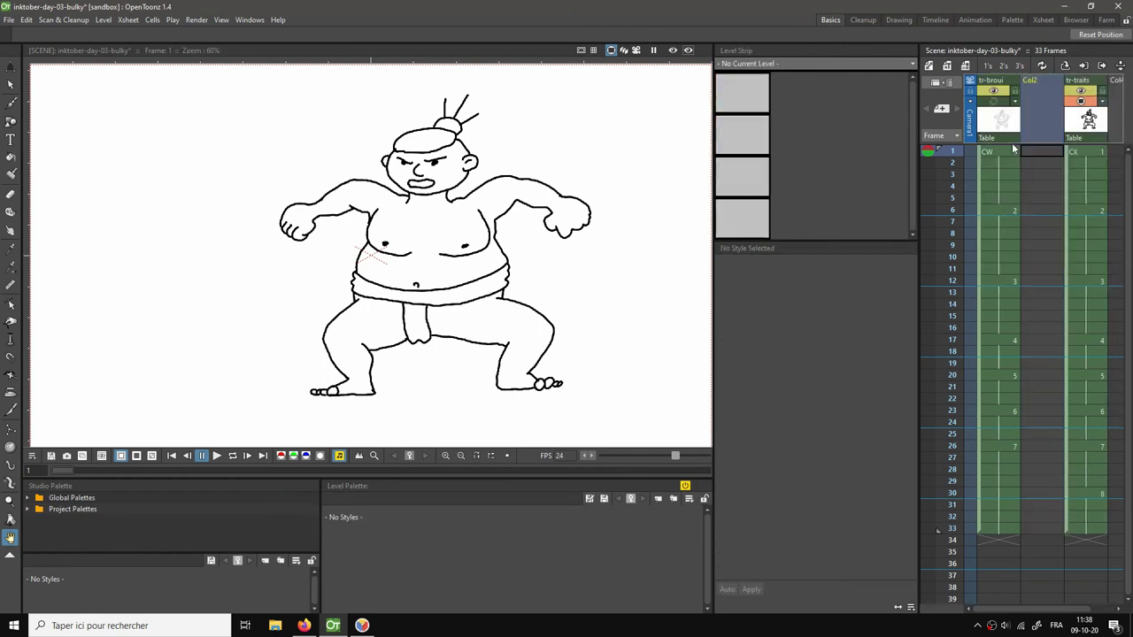
right_click(1033, 79)
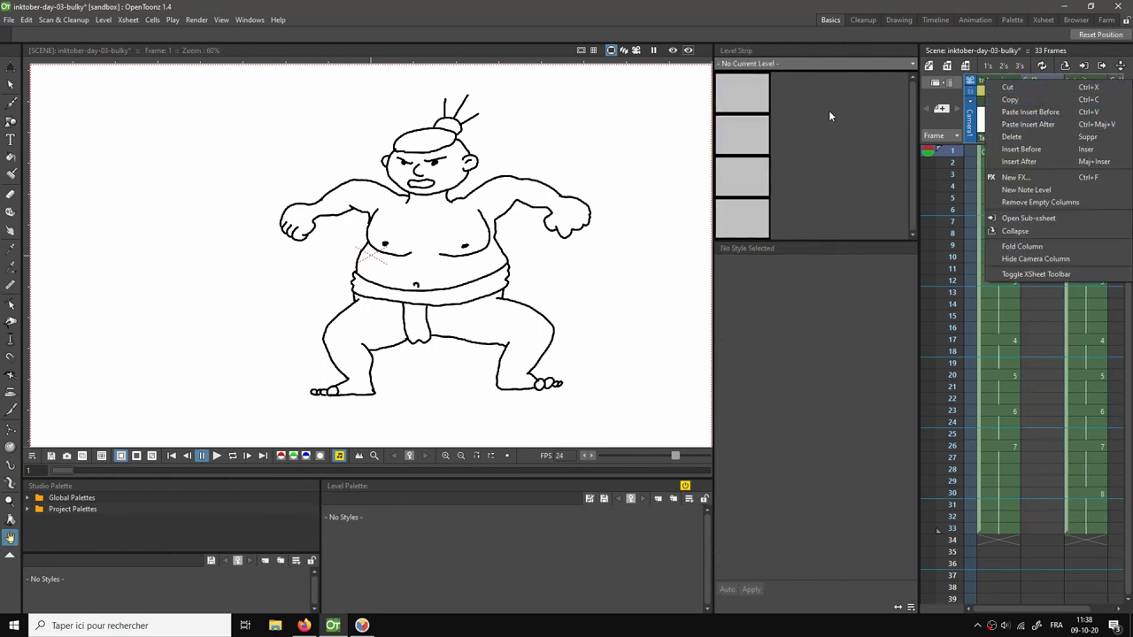
click(1040, 95)
click(1039, 151)
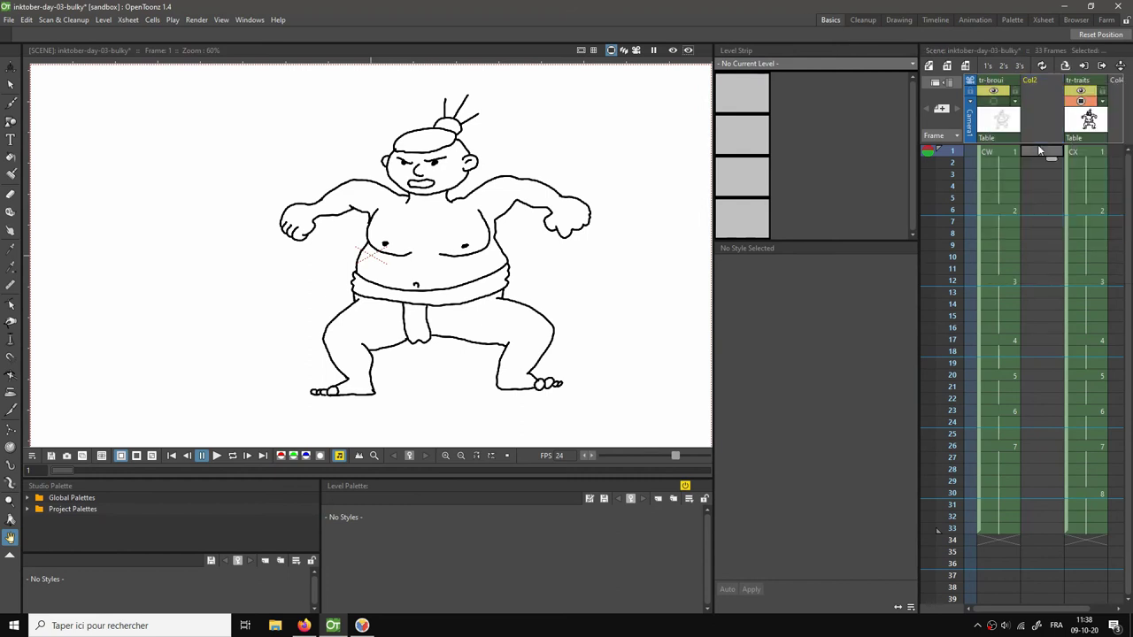
key(alt+n)
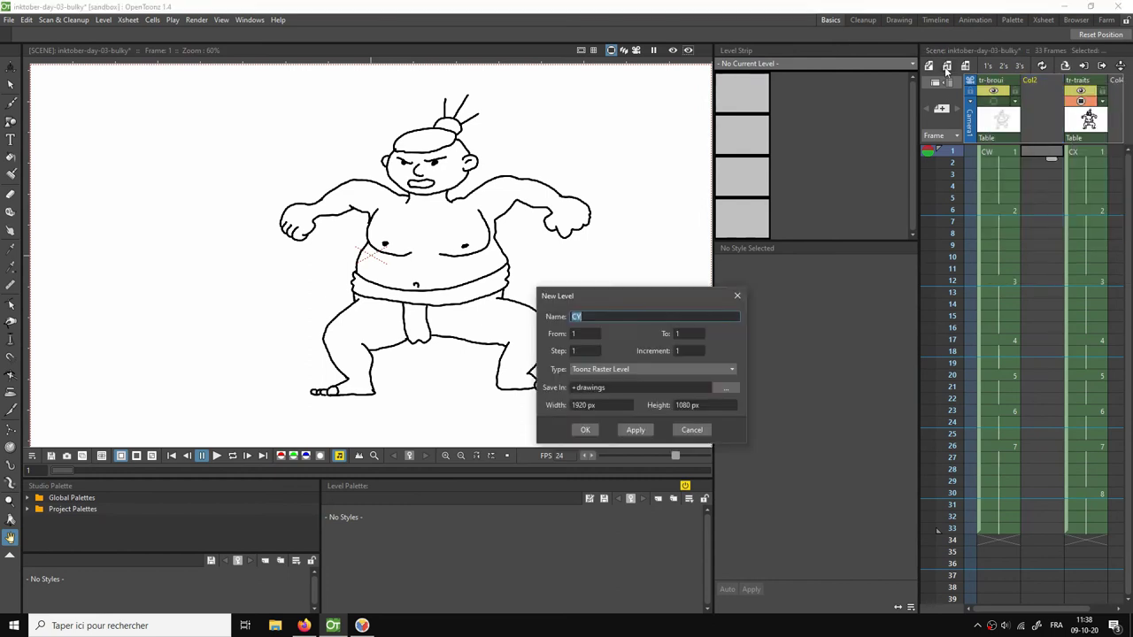
click(584, 430)
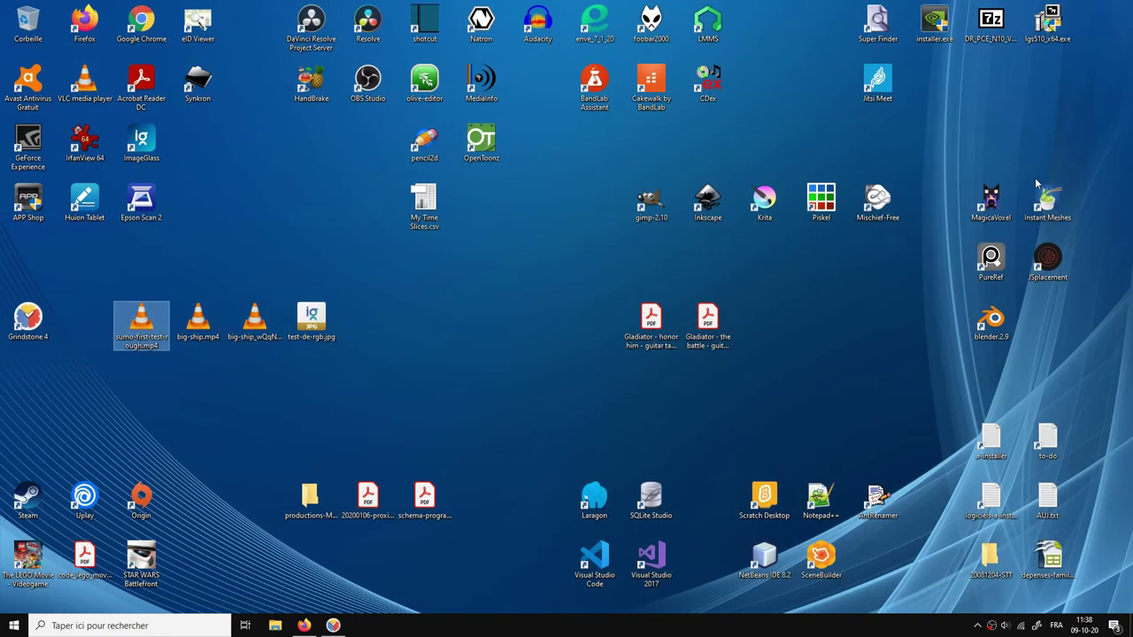
Relaunch OpenToonz, reopen the recent scene inktober-day-03-bulky, and reset the viewer to show the whole camera frame.
click(510, 388)
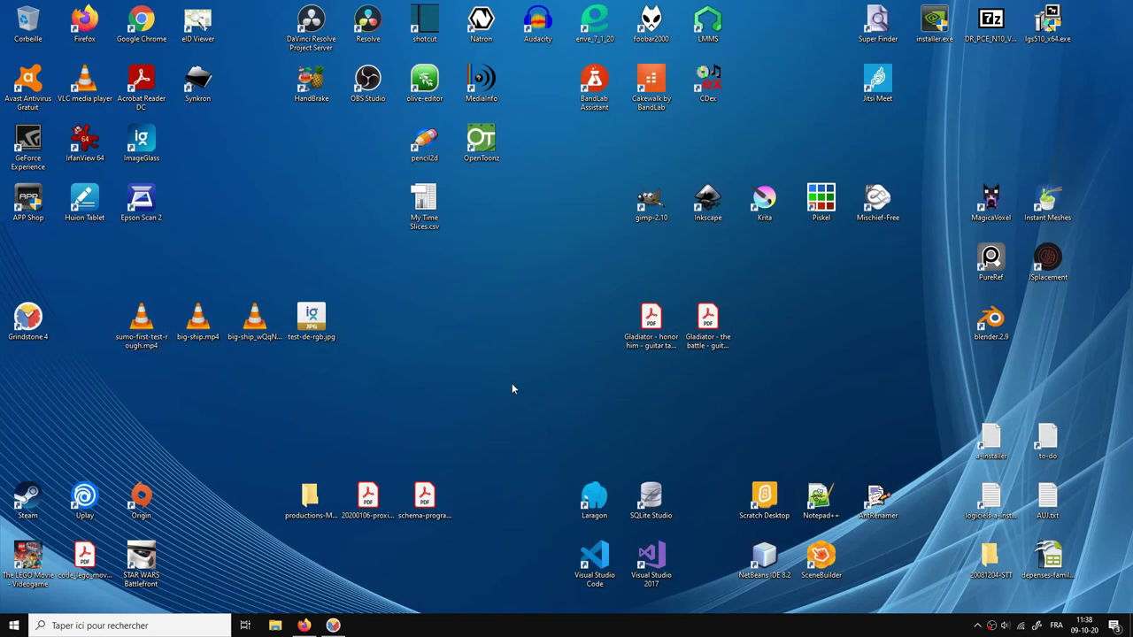
double_click(482, 141)
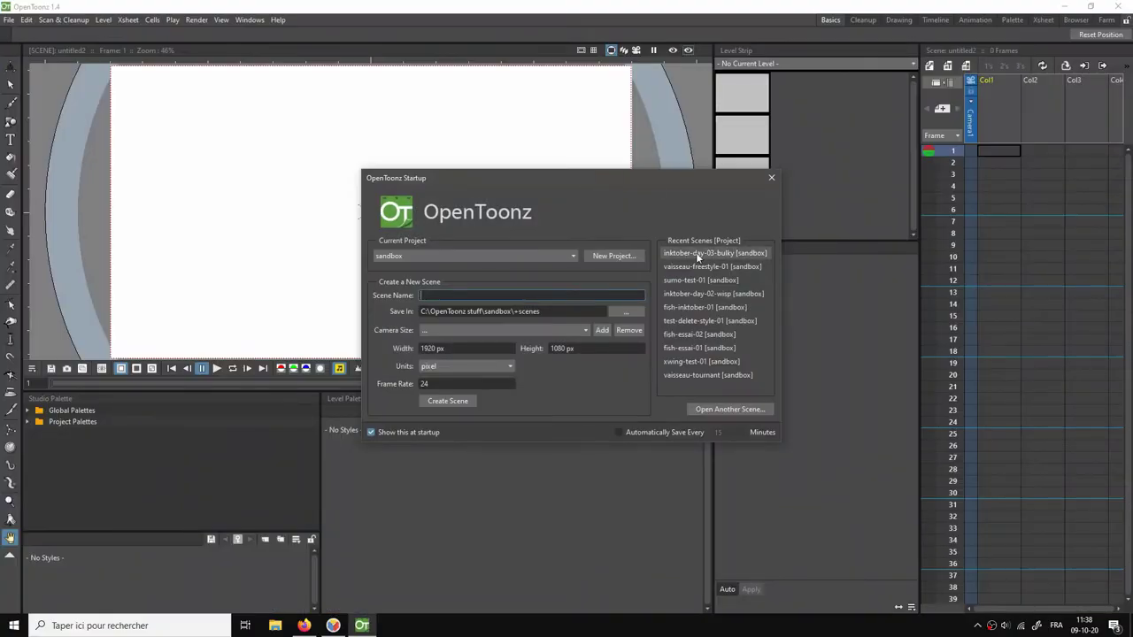
click(698, 254)
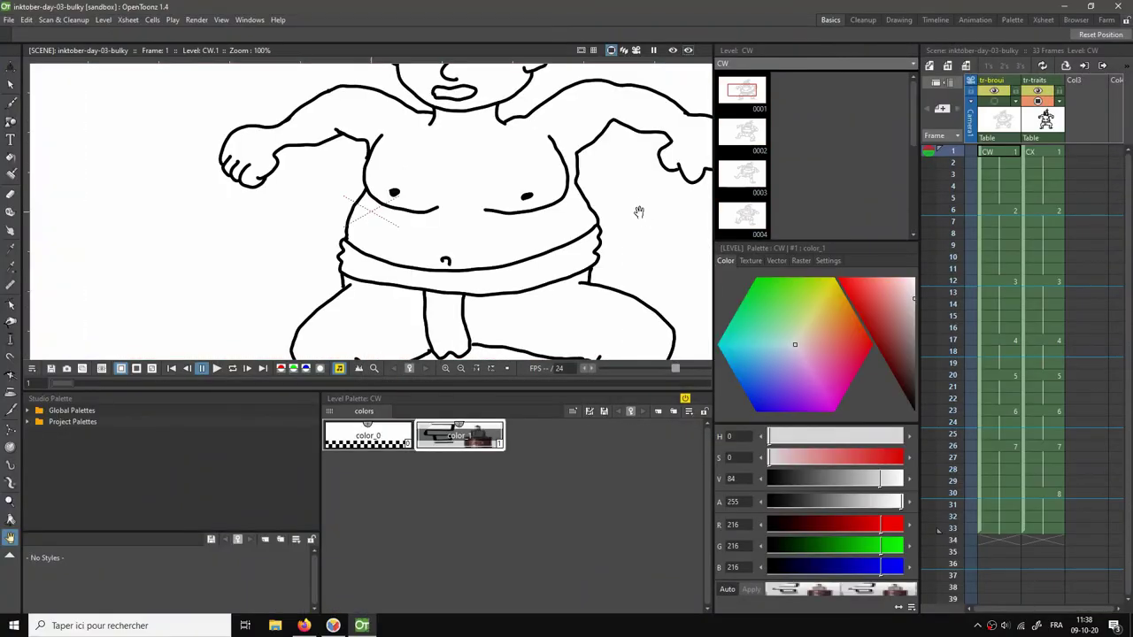
right_click(628, 193)
click(658, 217)
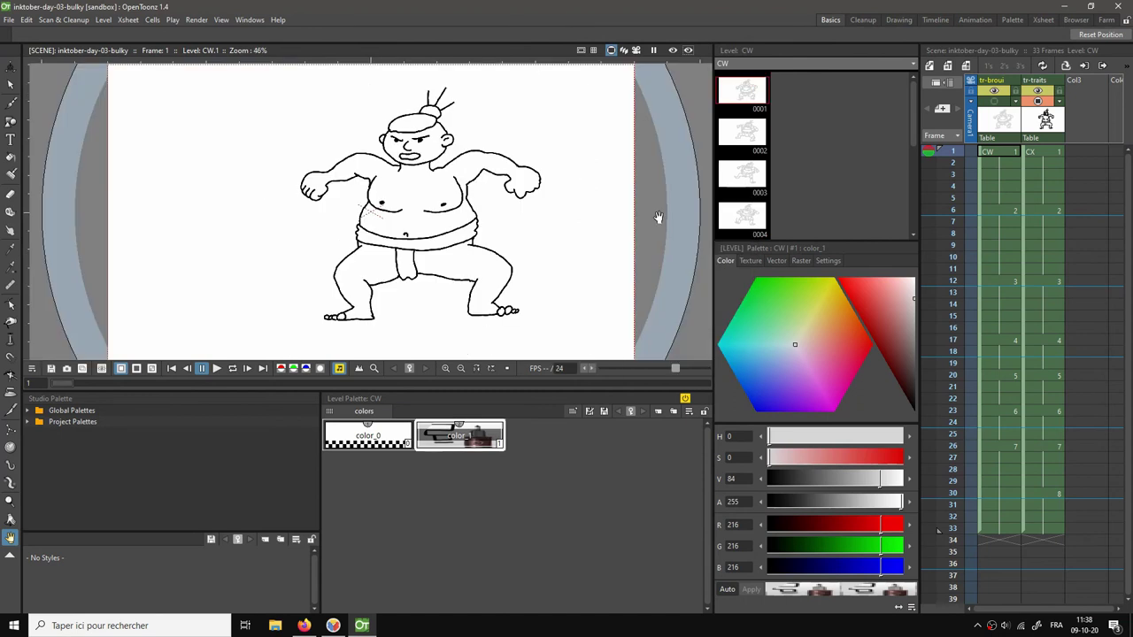
Play the tr-traits drawings from frame 1 to check the reopened scene, and return to frame 1.
click(1040, 149)
key(p)
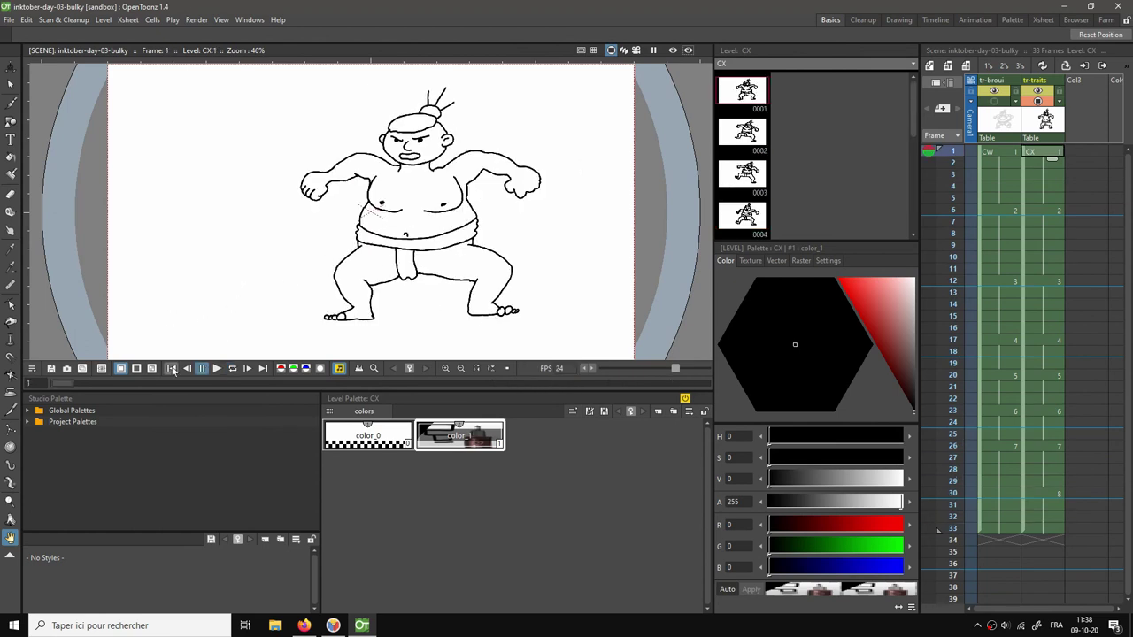
click(991, 155)
Insert an empty column before tr-traits and create a 1920 x 1080 px Toonz Raster level CZ at its frame 1.
click(1030, 84)
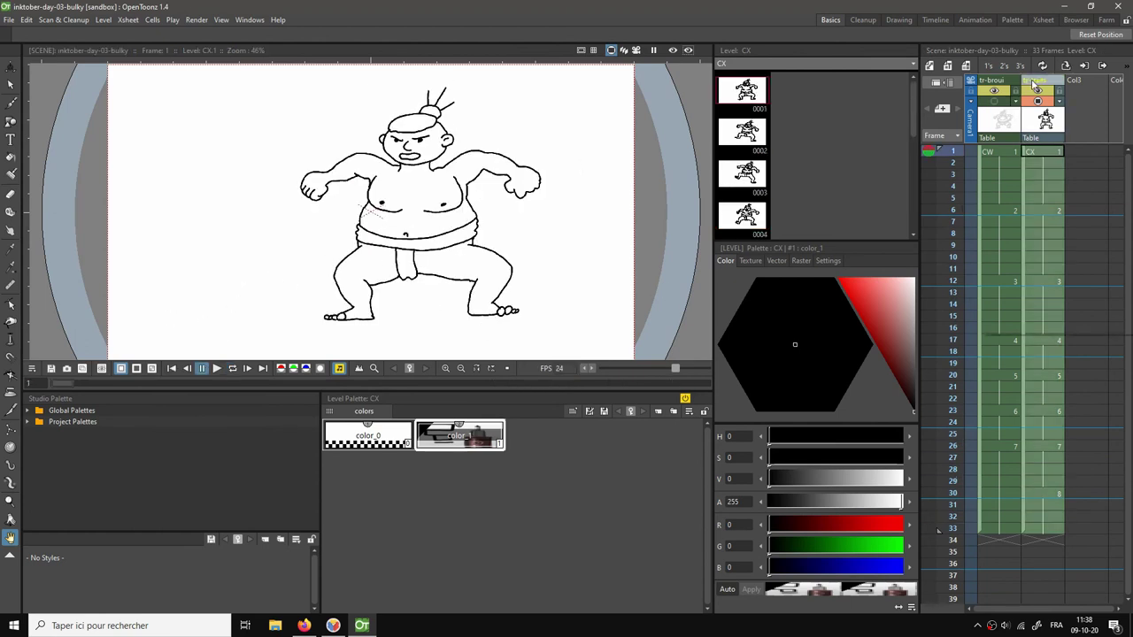
right_click(1029, 84)
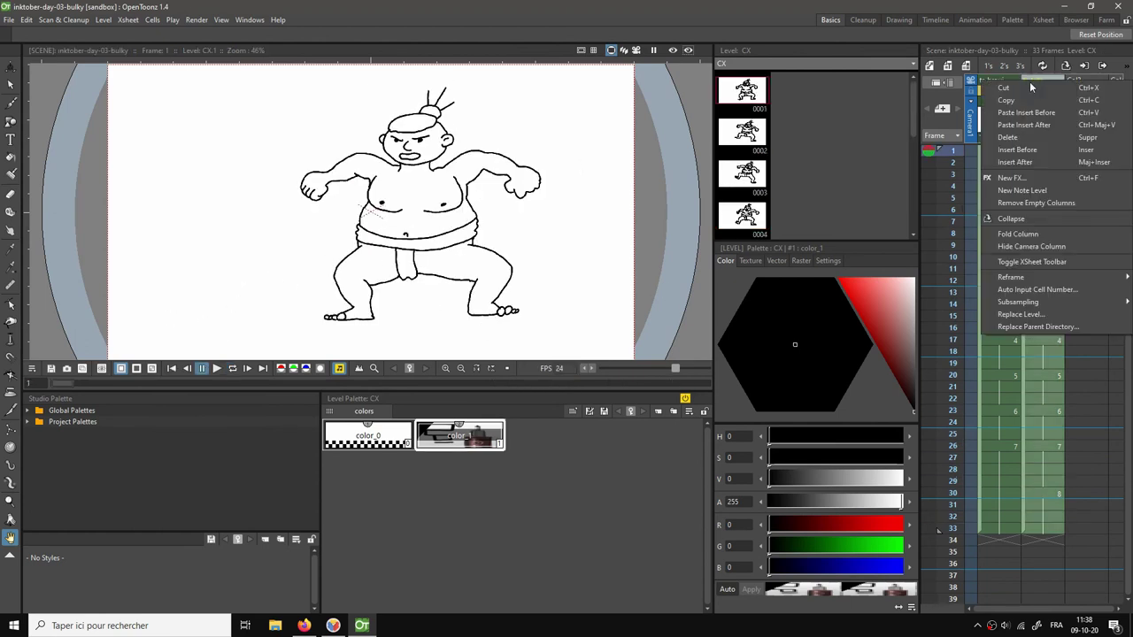
click(1015, 151)
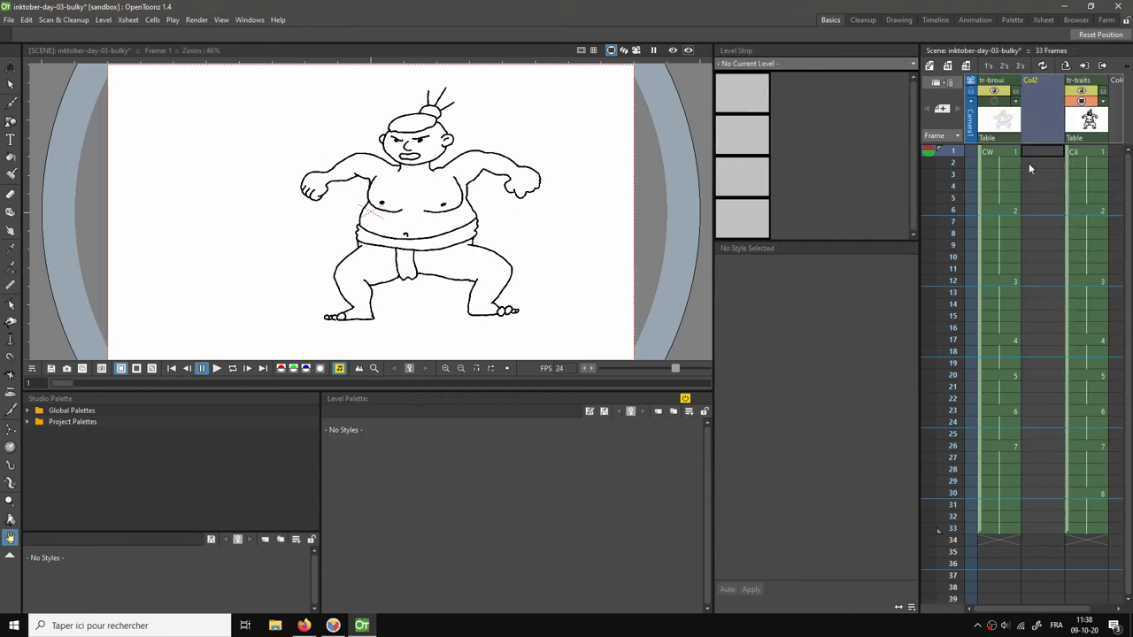
click(1029, 162)
click(1030, 151)
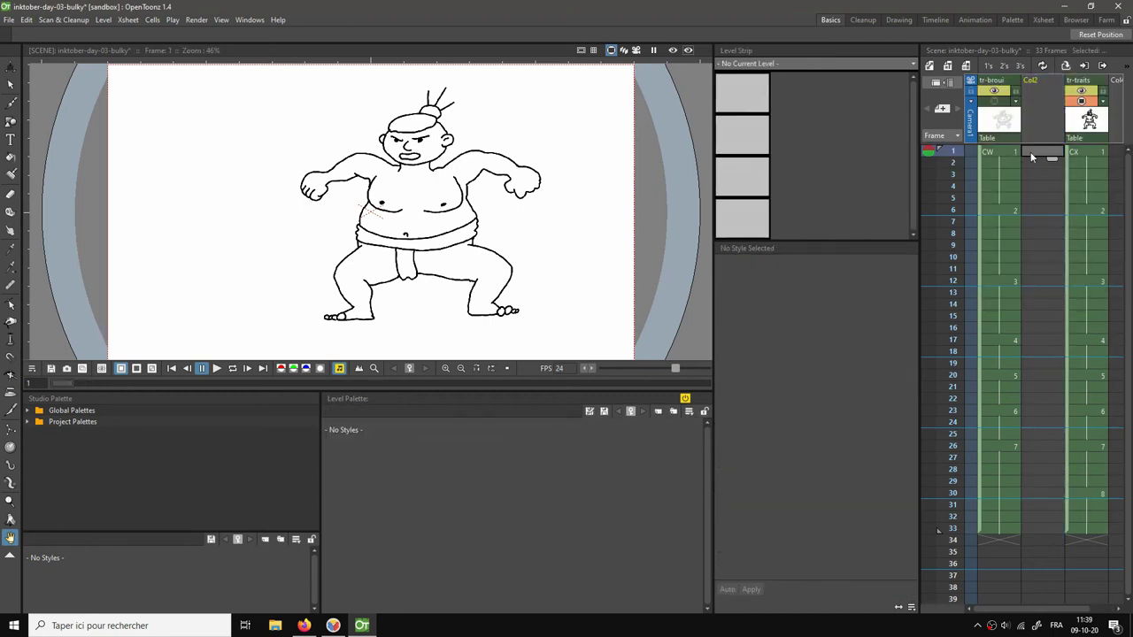
click(947, 67)
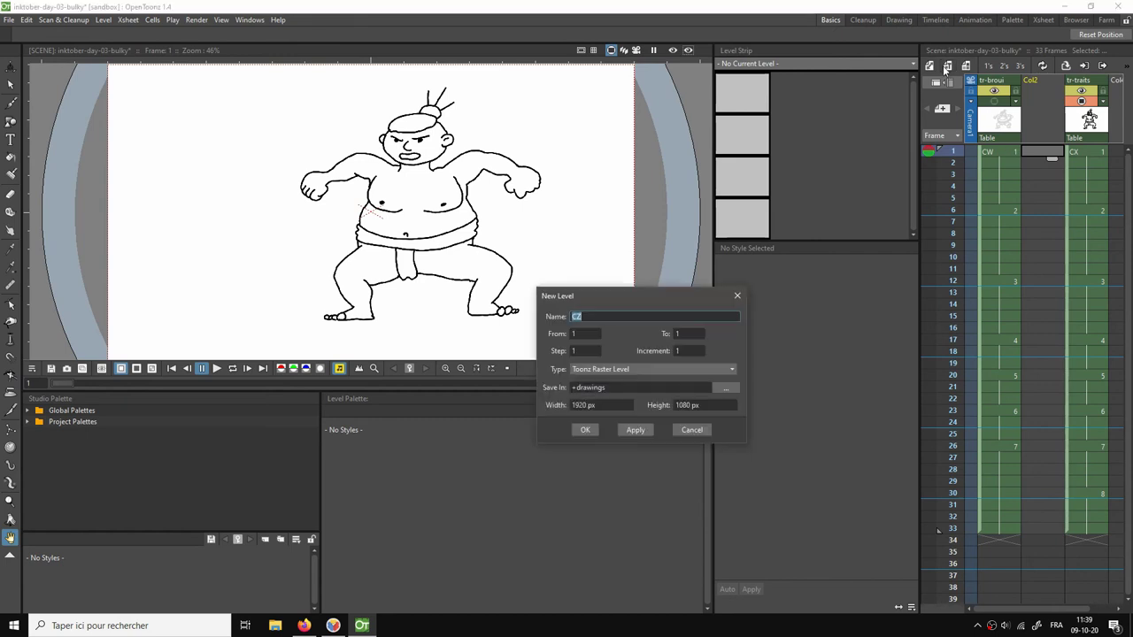
click(583, 429)
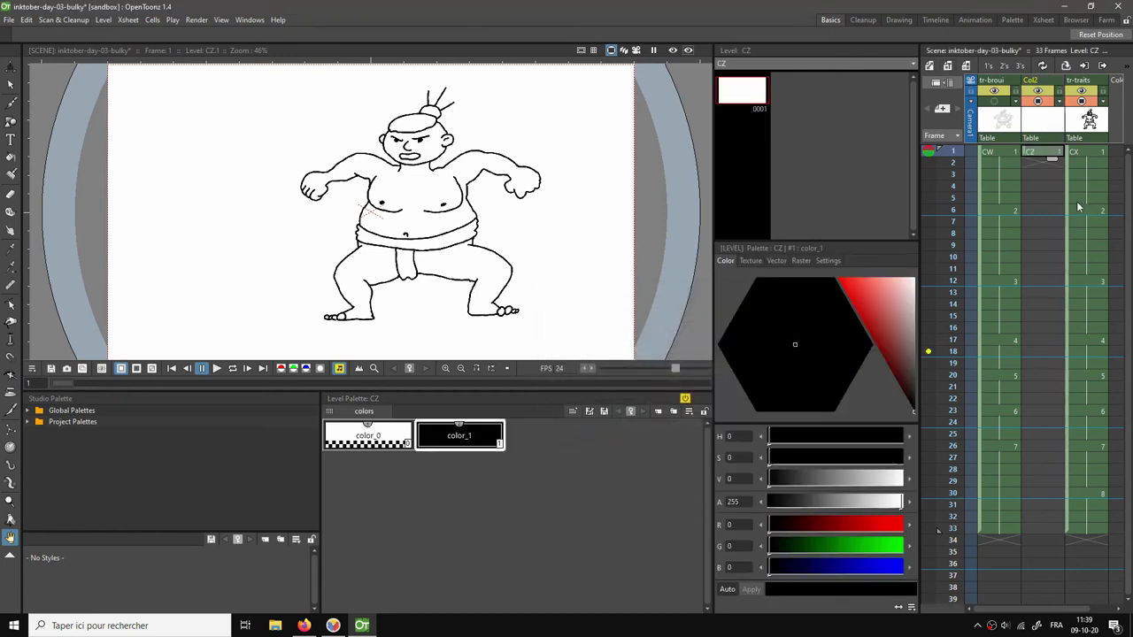
Copy the whole sumo drawing from frame 1 of tr-traits into CZ drawing 1, and extend its exposure to frame 5.
click(1078, 155)
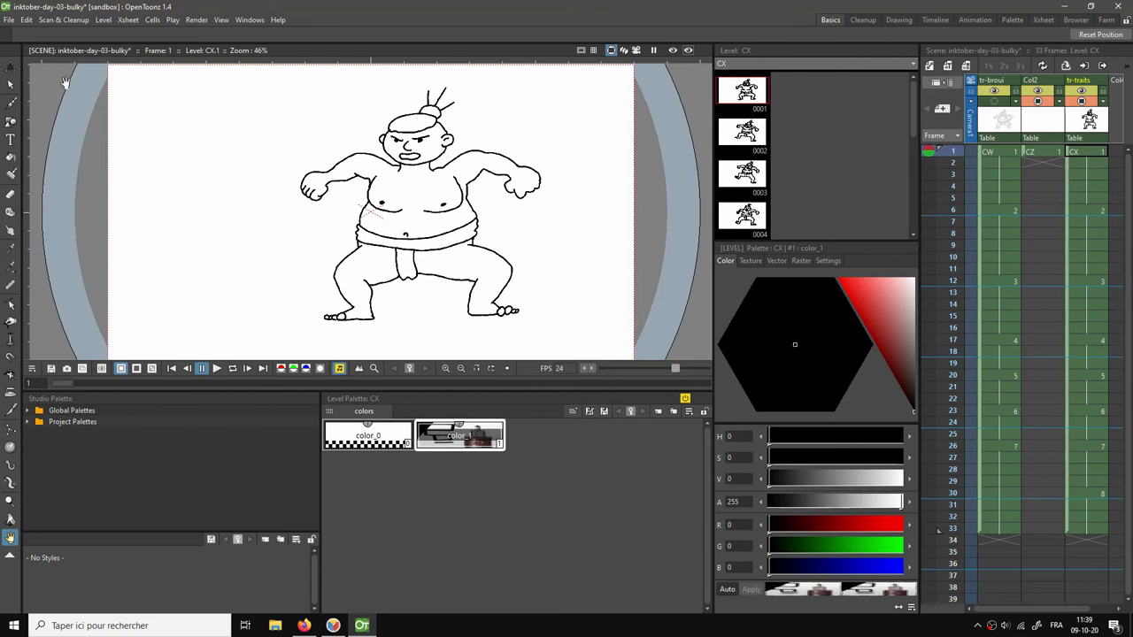
click(1085, 155)
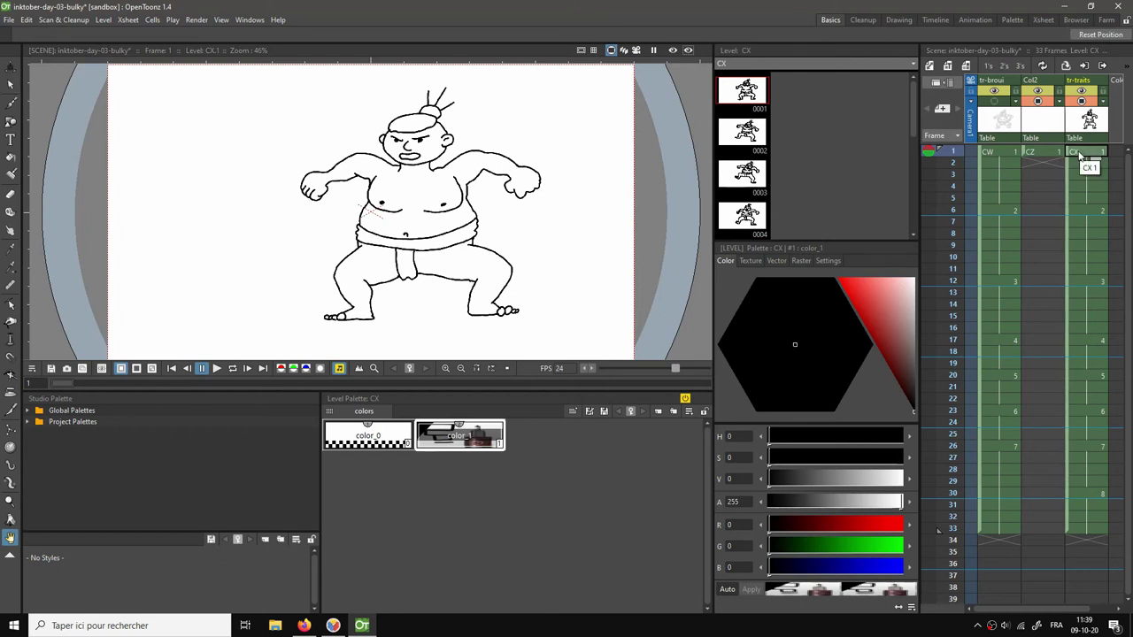
key(s)
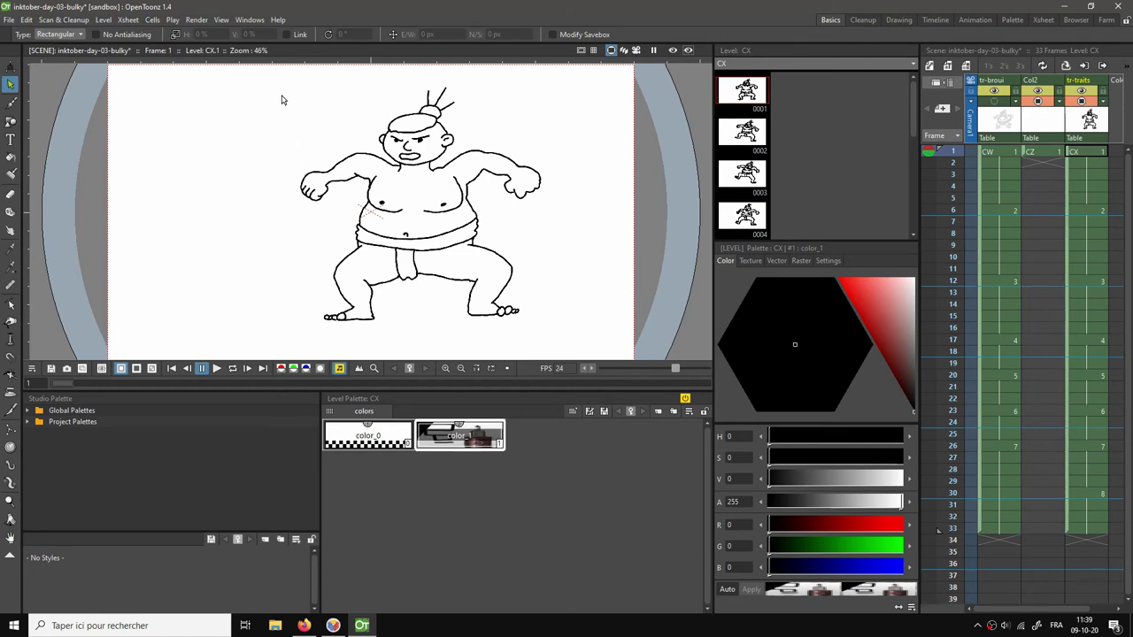
mouse_move(261, 77)
mouse_down()
mouse_move(260, 93)
mouse_move(497, 356)
mouse_up()
drag(592, 354, 592, 326)
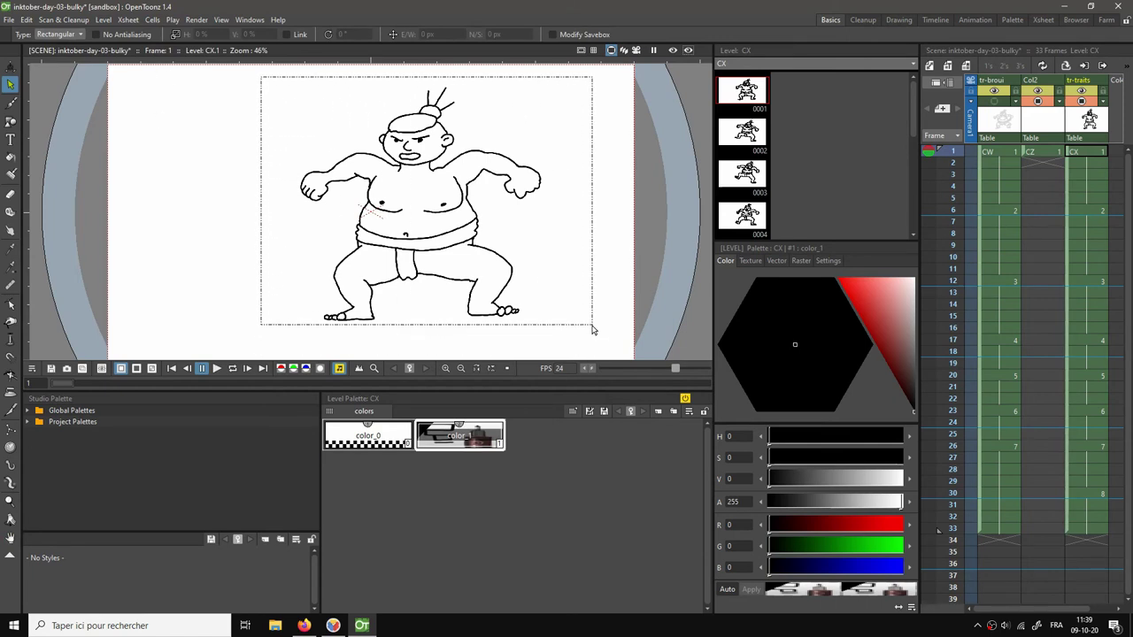
click(1040, 153)
key(ctrl+v)
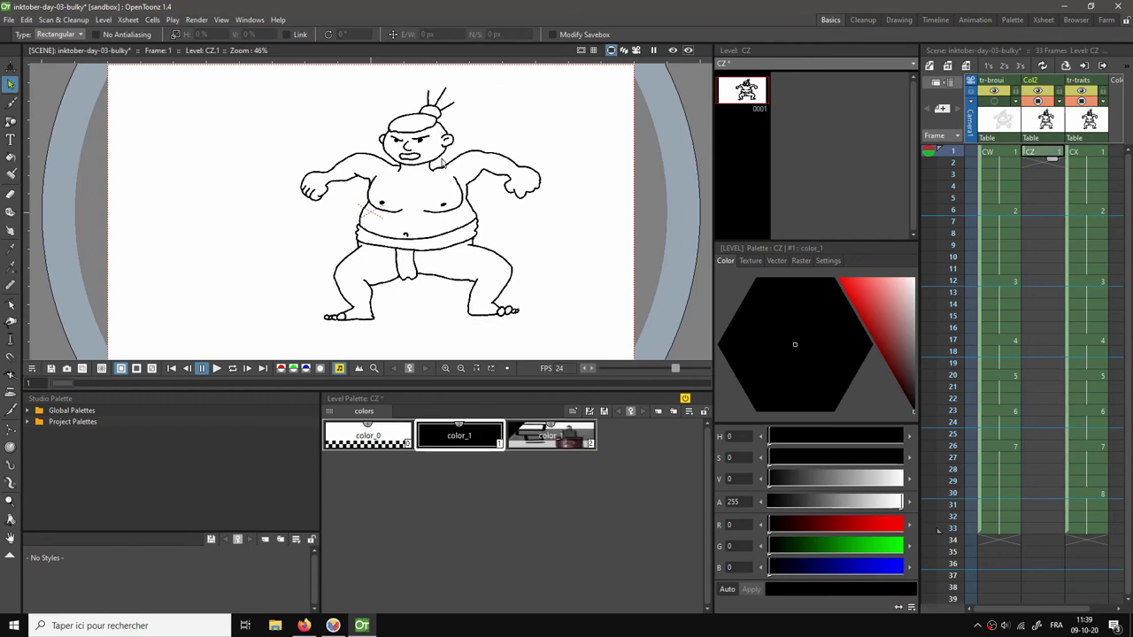
drag(1051, 166, 1052, 199)
Copy the whole sumo drawing from frame 6 of tr-traits into CZ drawing 2 at frame 6, and extend its exposure to frame 11.
click(1079, 210)
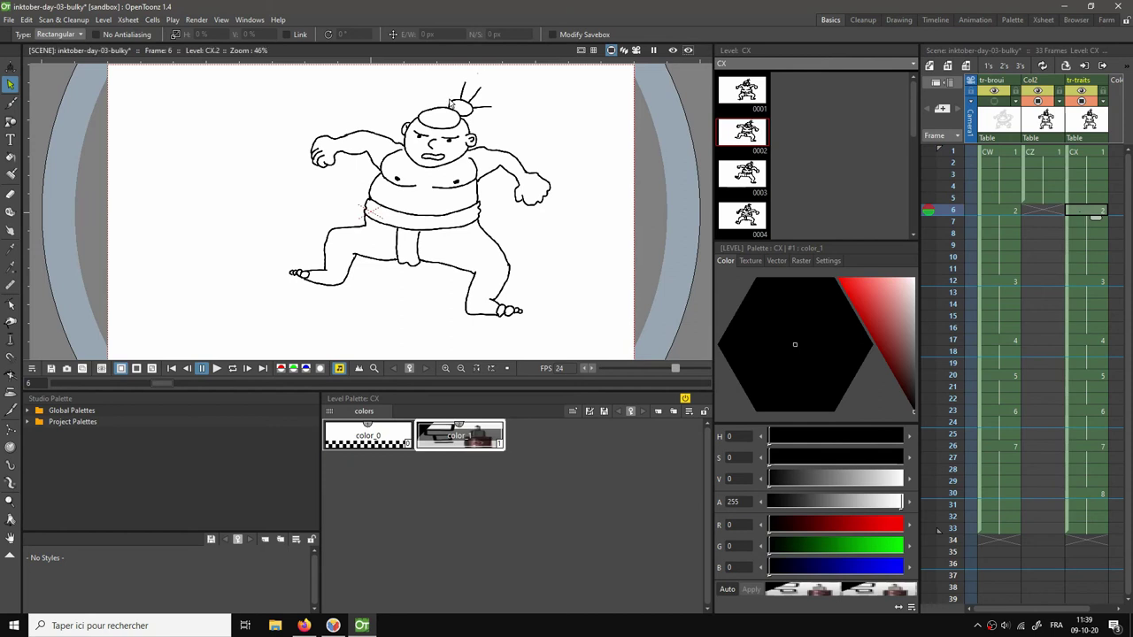
mouse_move(230, 78)
mouse_down()
mouse_move(263, 122)
mouse_move(555, 333)
mouse_up()
key(ctrl+c)
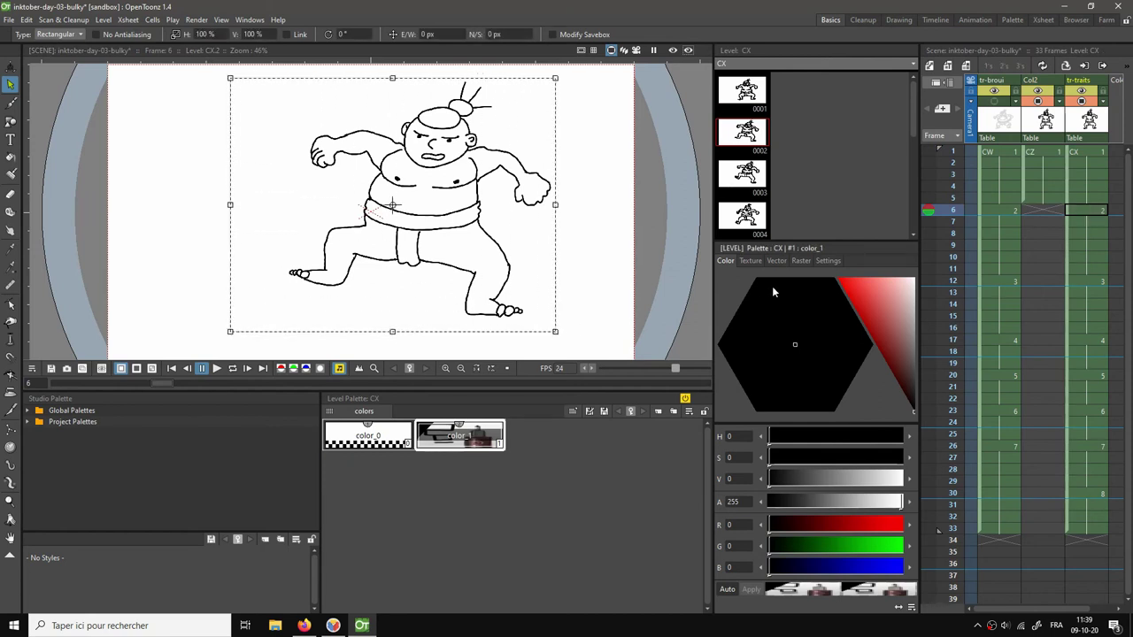
click(1029, 210)
key(ctrl+v)
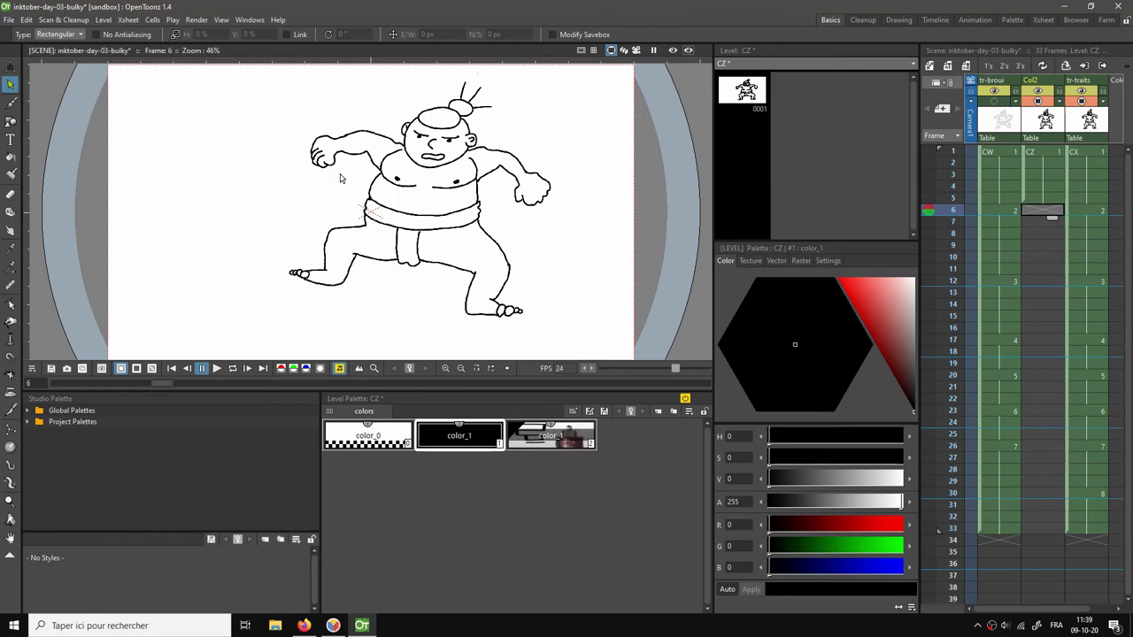
key(ctrl+v)
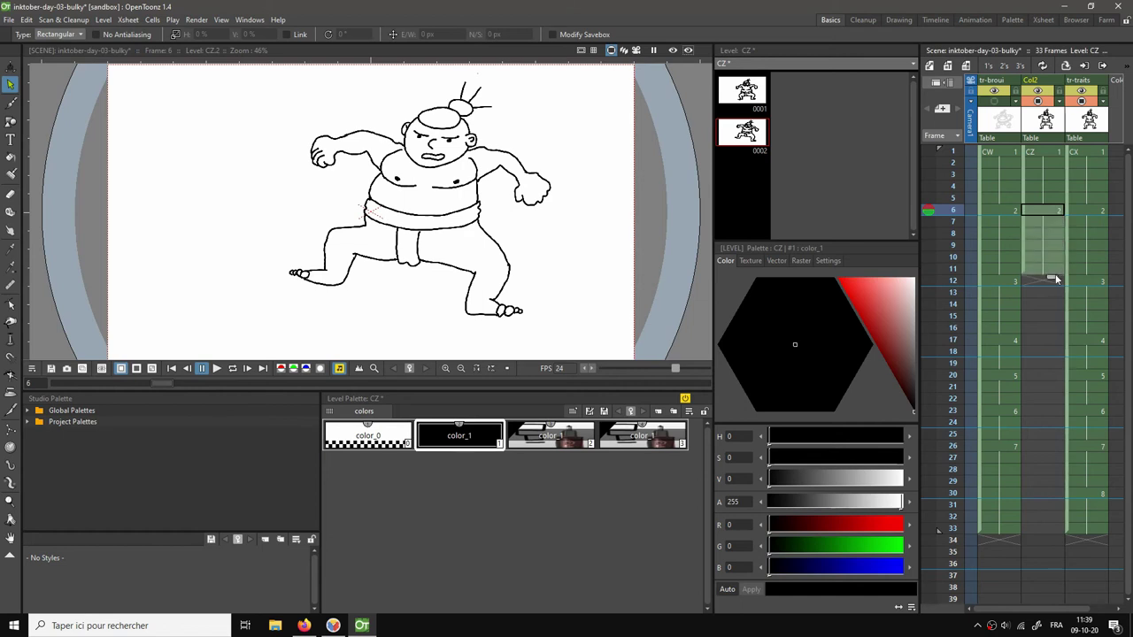
Copy the whole sumo drawing from frame 12 of tr-traits into CZ drawing 3 at frame 12, and extend its exposure to frame 16.
click(1034, 286)
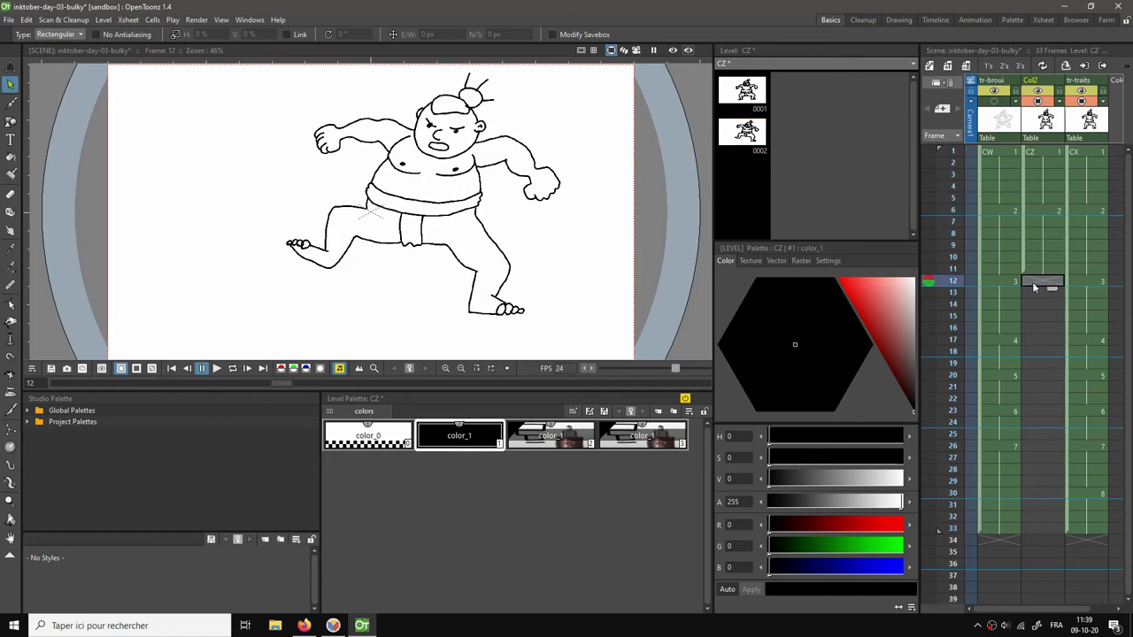
click(1088, 282)
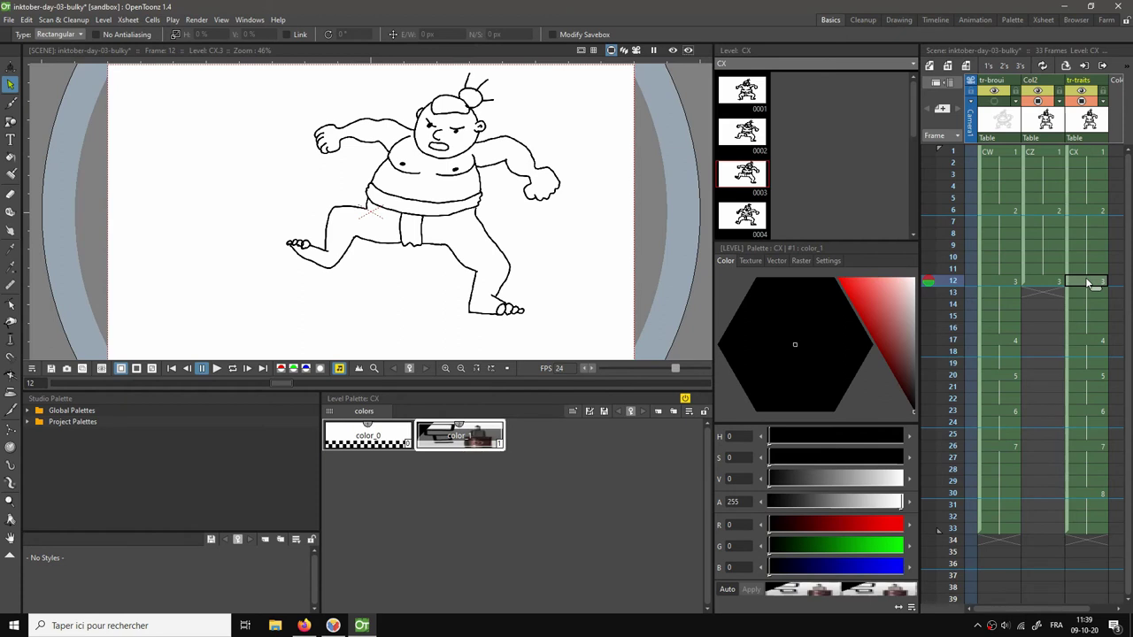
drag(244, 68, 579, 331)
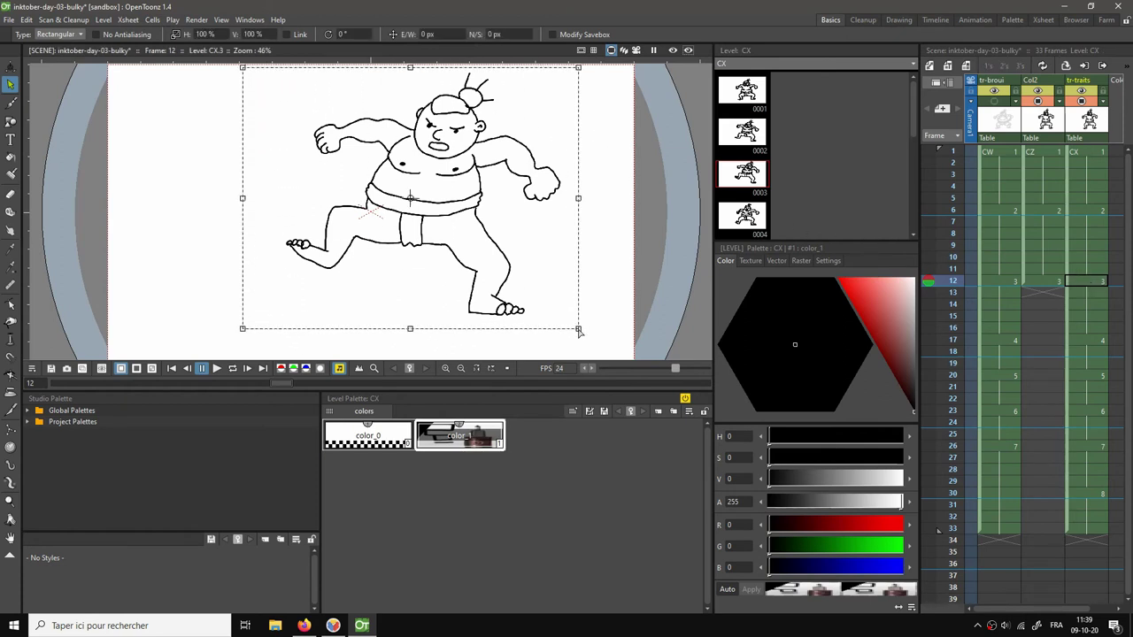
click(1043, 282)
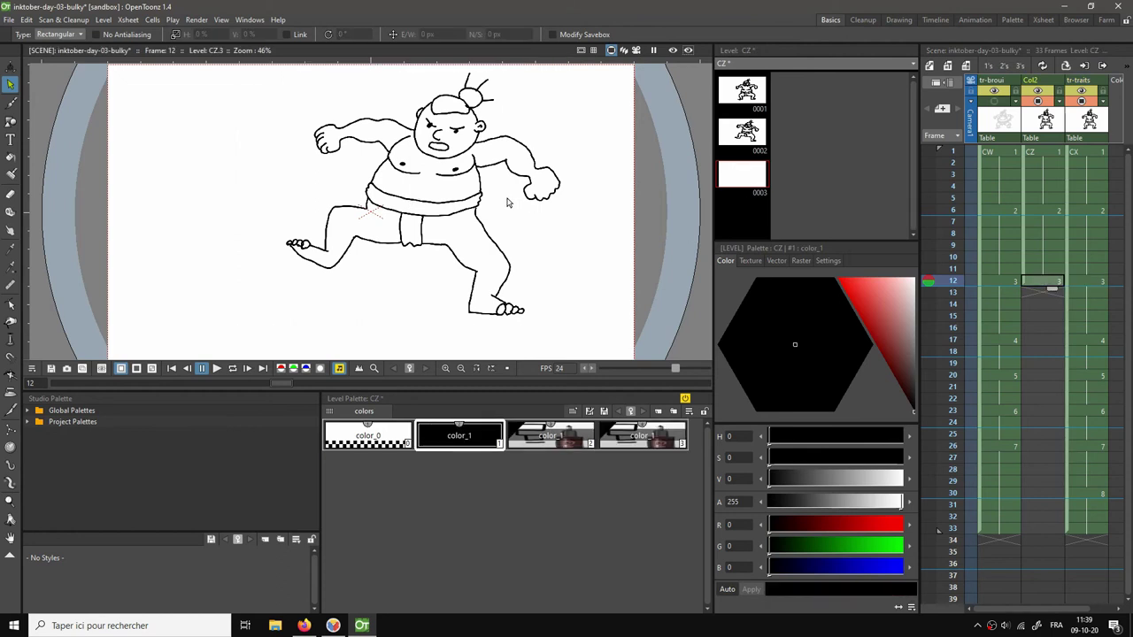
key(ctrl+v)
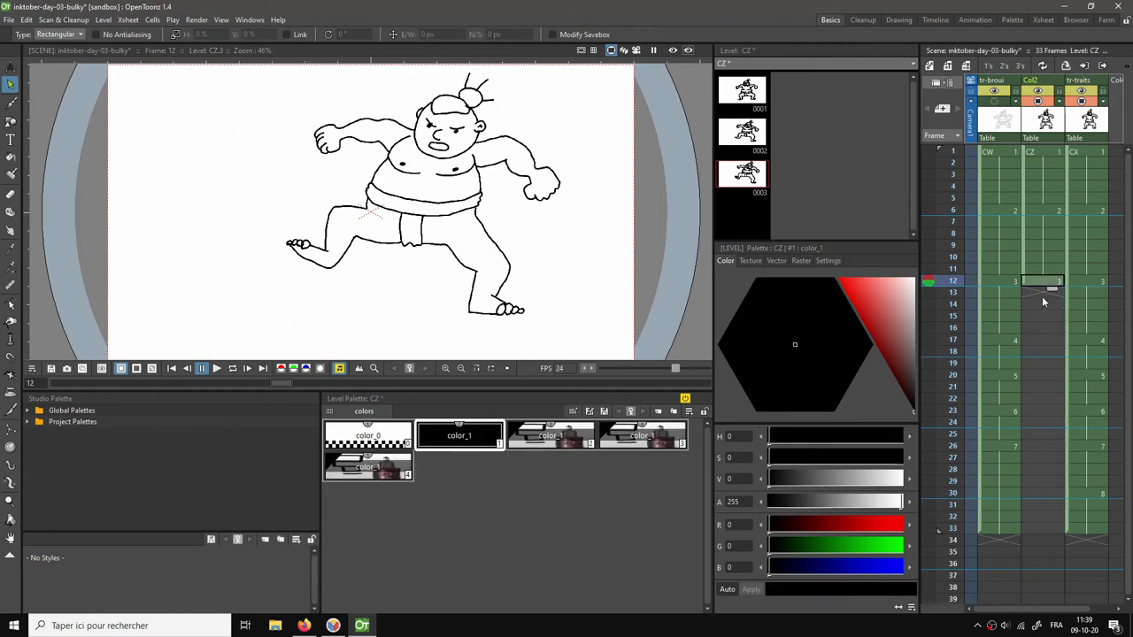
drag(1049, 305, 1048, 343)
Hide the tr-traits column in the viewer so that only the CZ copy is shown.
click(1081, 103)
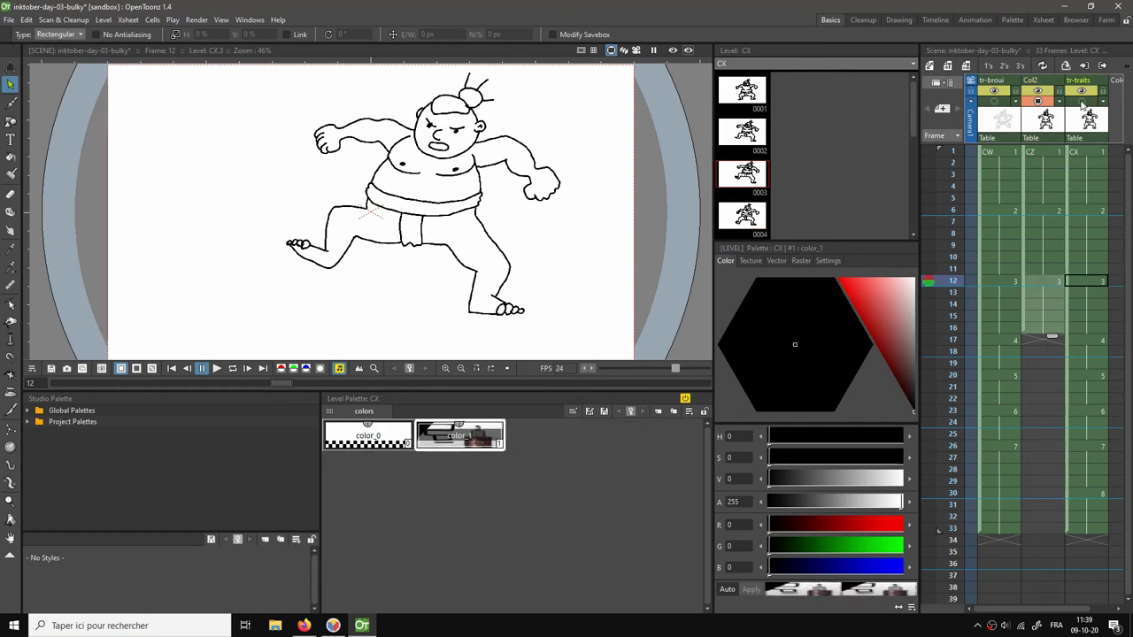
Show tr-traits in the viewer, copy its frame 17 drawing into a new drawing 4 in Col2, and extend that through frame 19.
click(1031, 342)
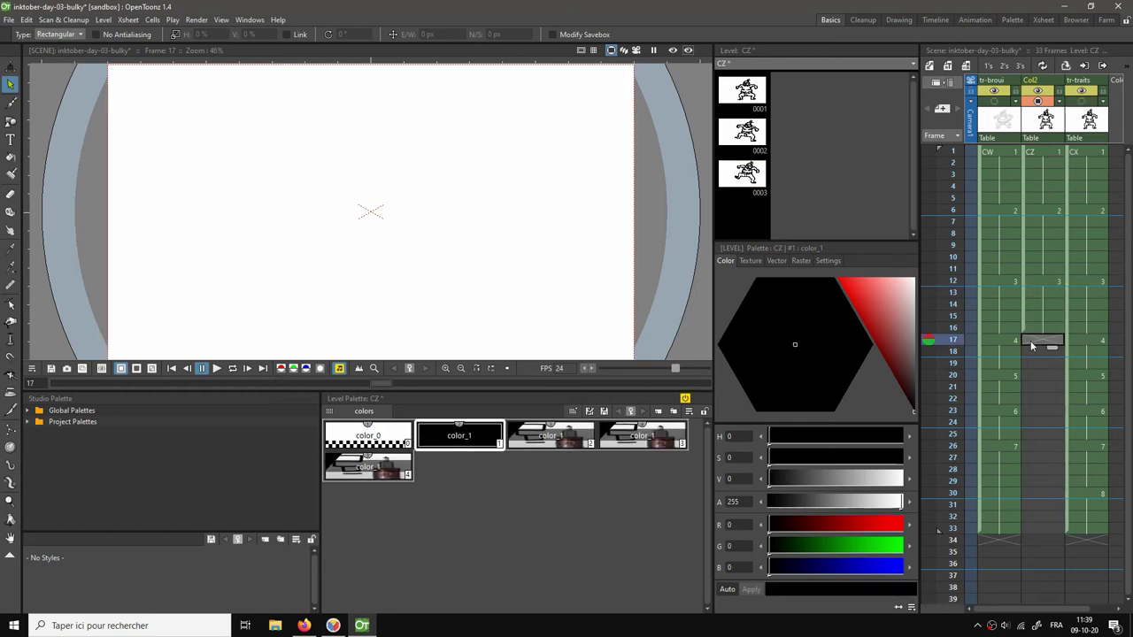
click(1084, 340)
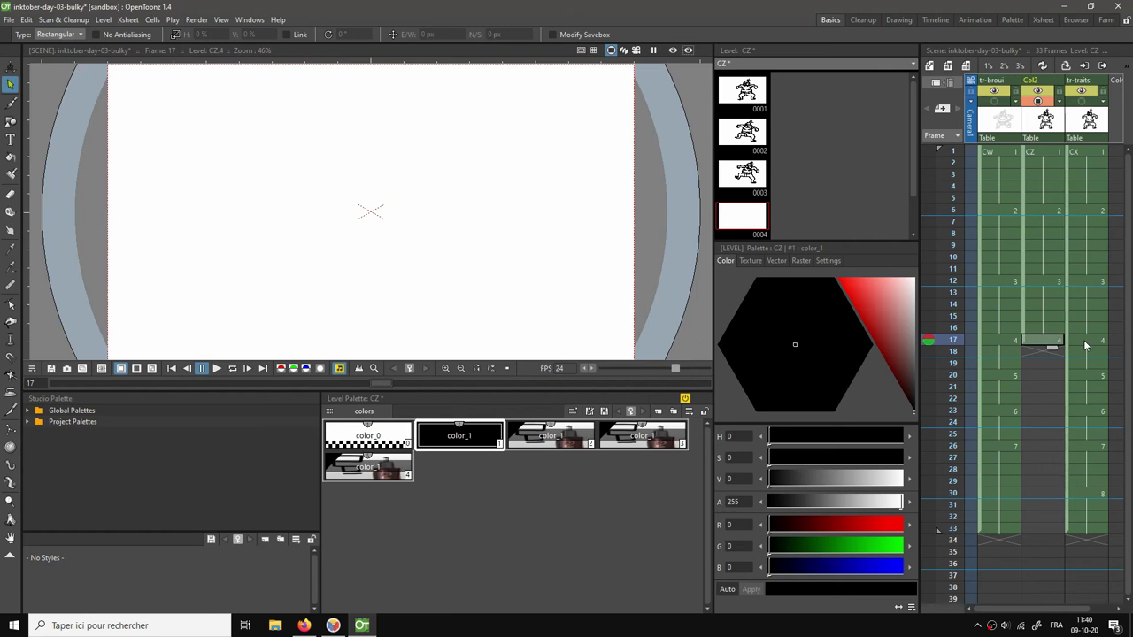
click(1082, 102)
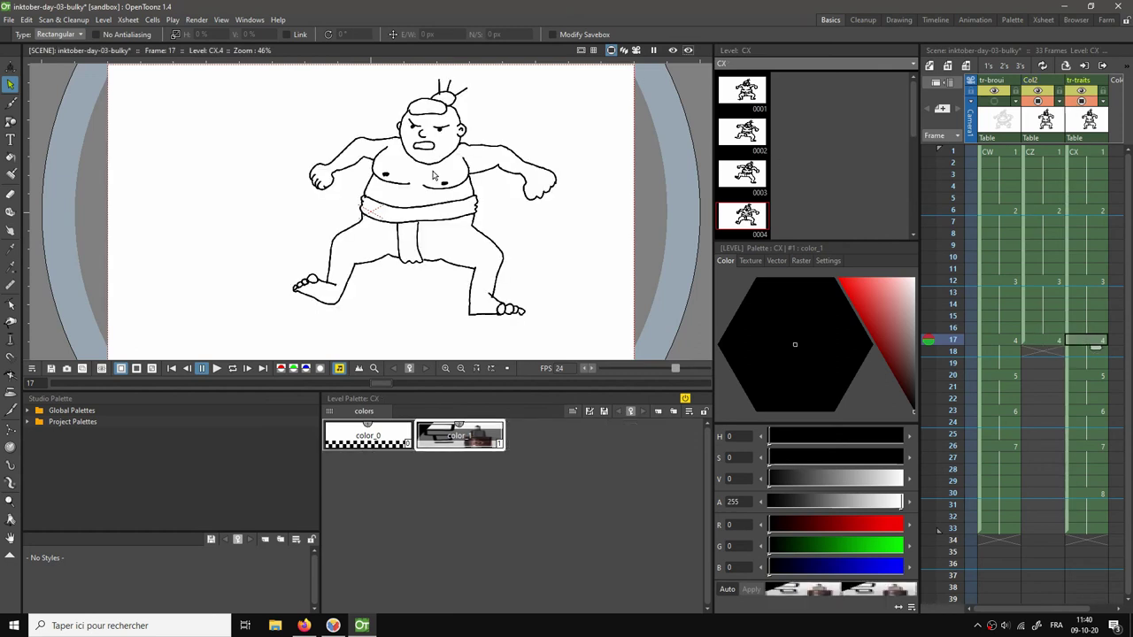
mouse_move(265, 68)
mouse_down()
mouse_move(285, 104)
mouse_move(576, 312)
mouse_move(581, 328)
mouse_up()
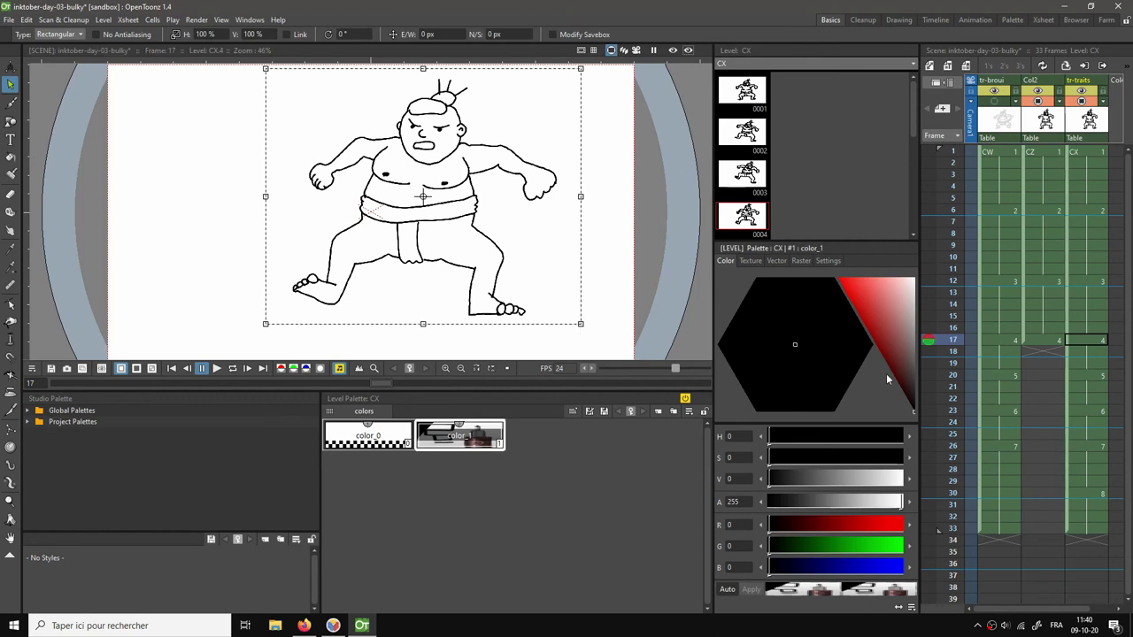
click(1042, 339)
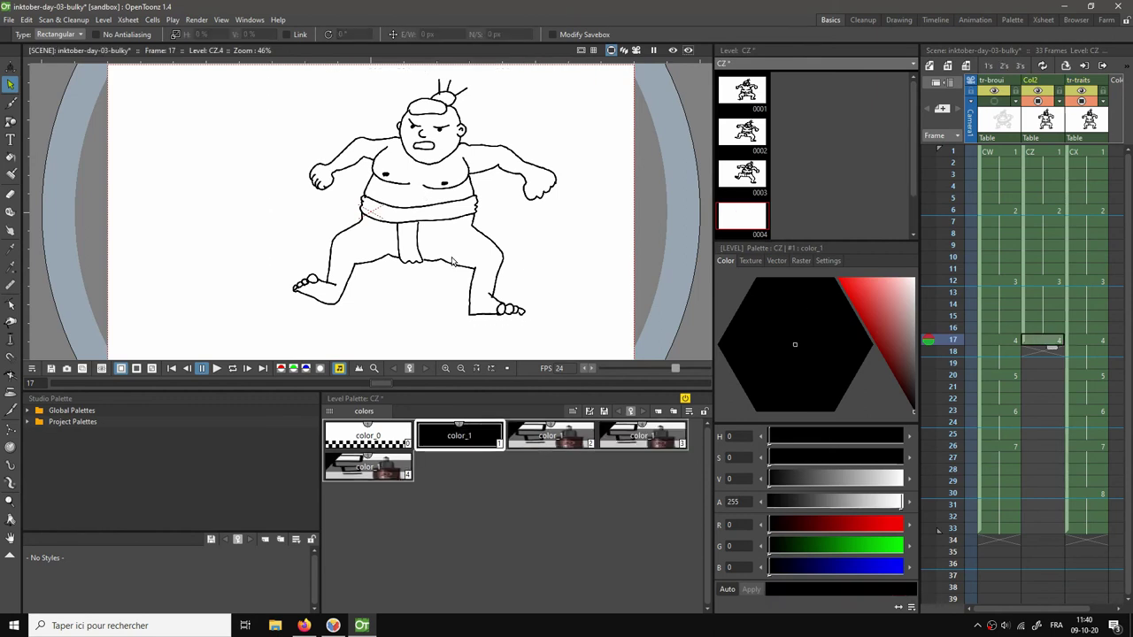
key(ctrl+v)
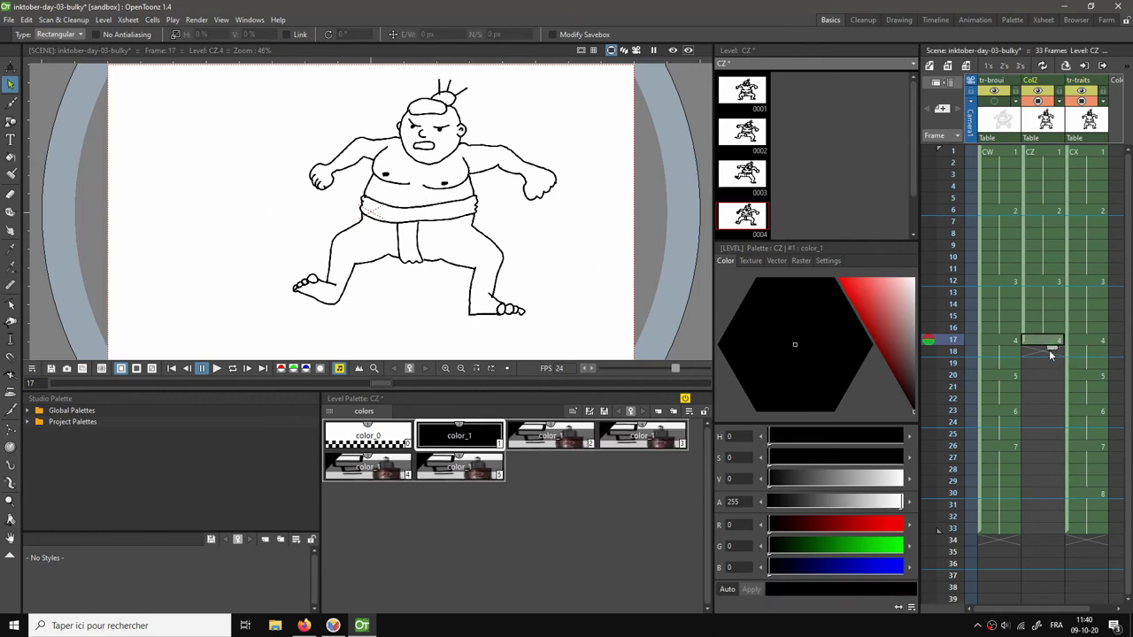
drag(1052, 347, 1050, 375)
Create drawing 5 at frame 20 of Col2, paste the matching tr-traits line art into it, and hold it through frame 22.
click(1027, 387)
click(1028, 377)
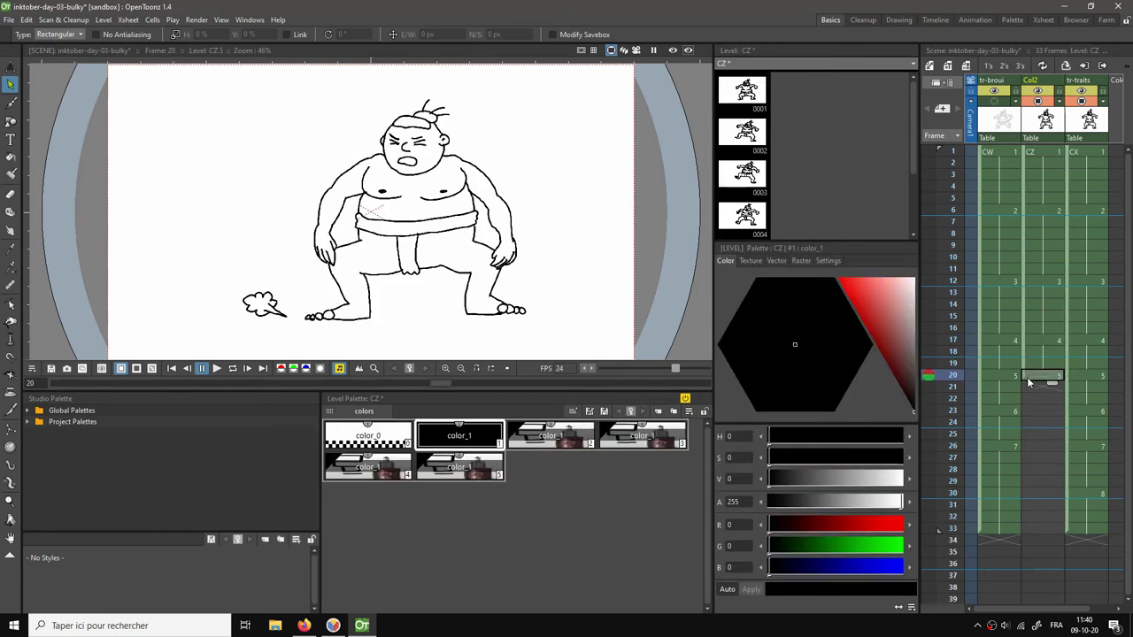
click(1080, 377)
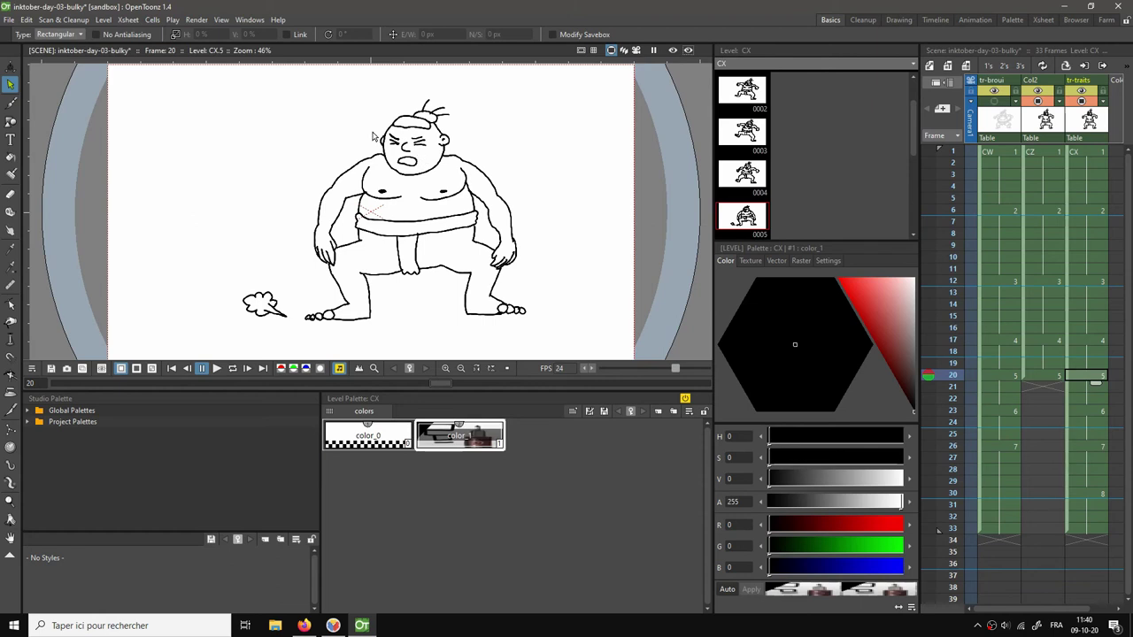
mouse_move(207, 76)
mouse_down()
mouse_move(232, 120)
mouse_move(558, 338)
mouse_up()
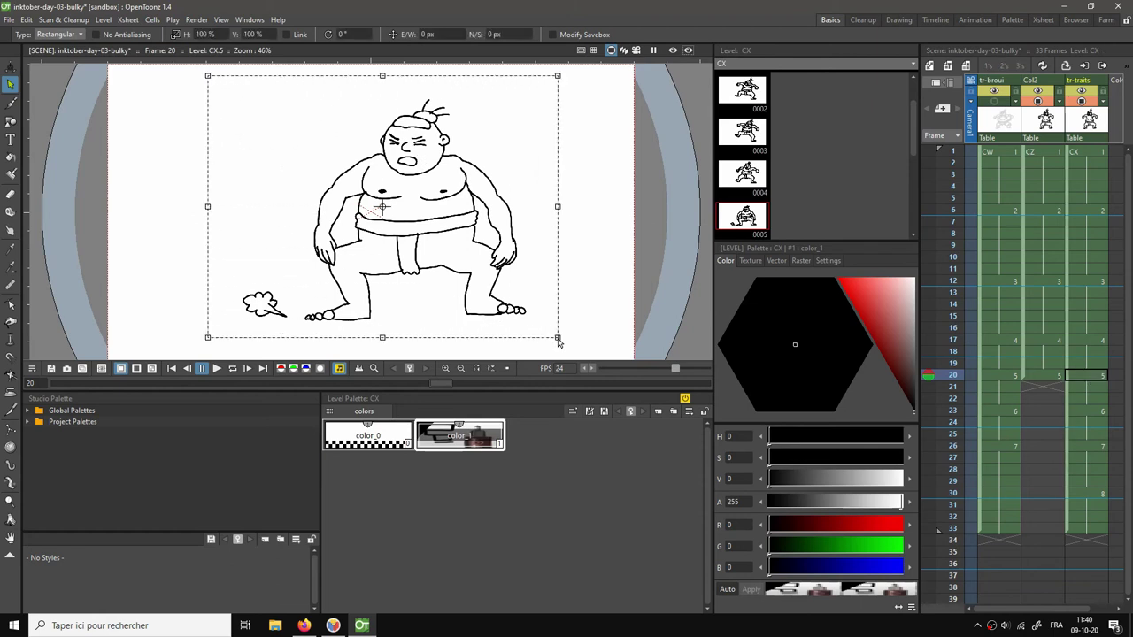
click(1035, 377)
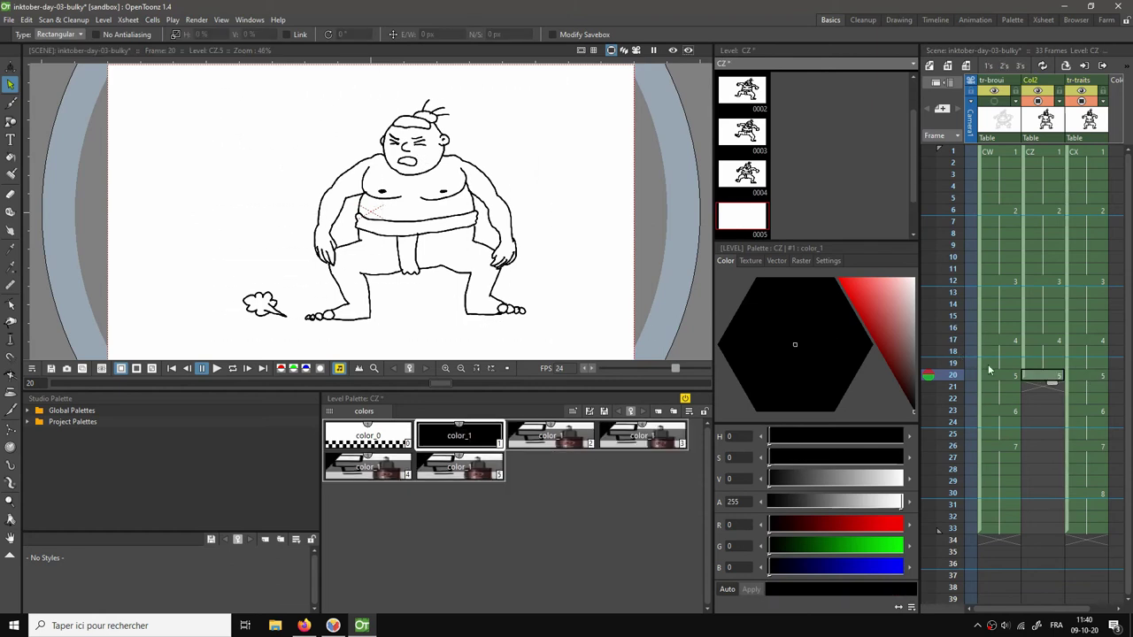
key(ctrl+v)
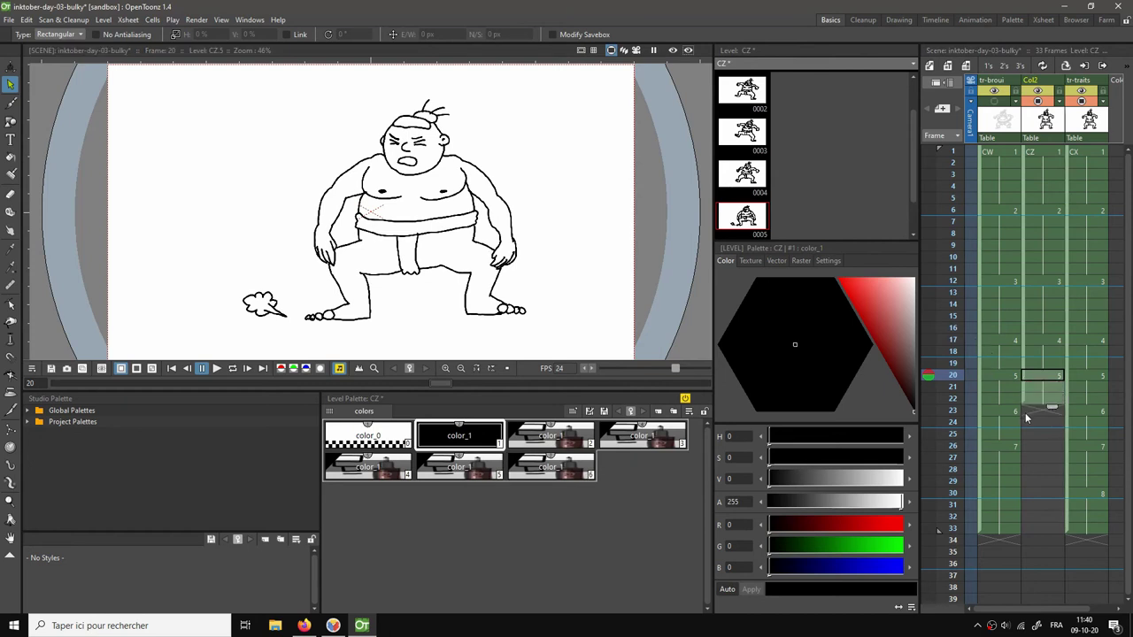
Create drawing 6 at frame 23 of Col2, paste in the tr-traits line art from that frame, and hold it through frame 25.
click(1026, 413)
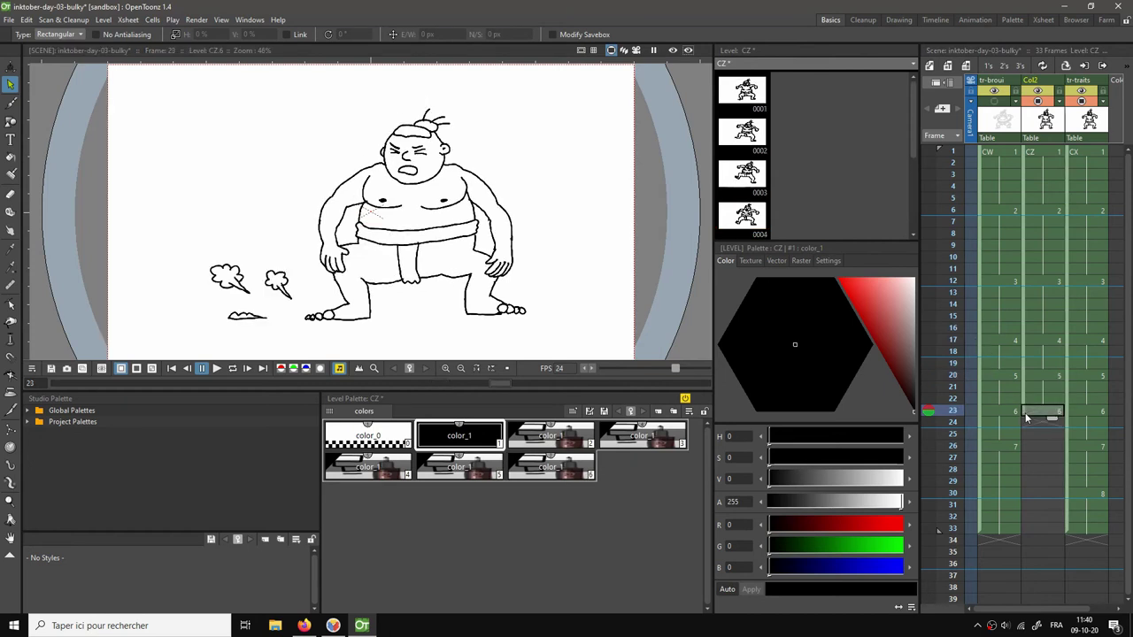
text(6)
key(Return)
click(1090, 413)
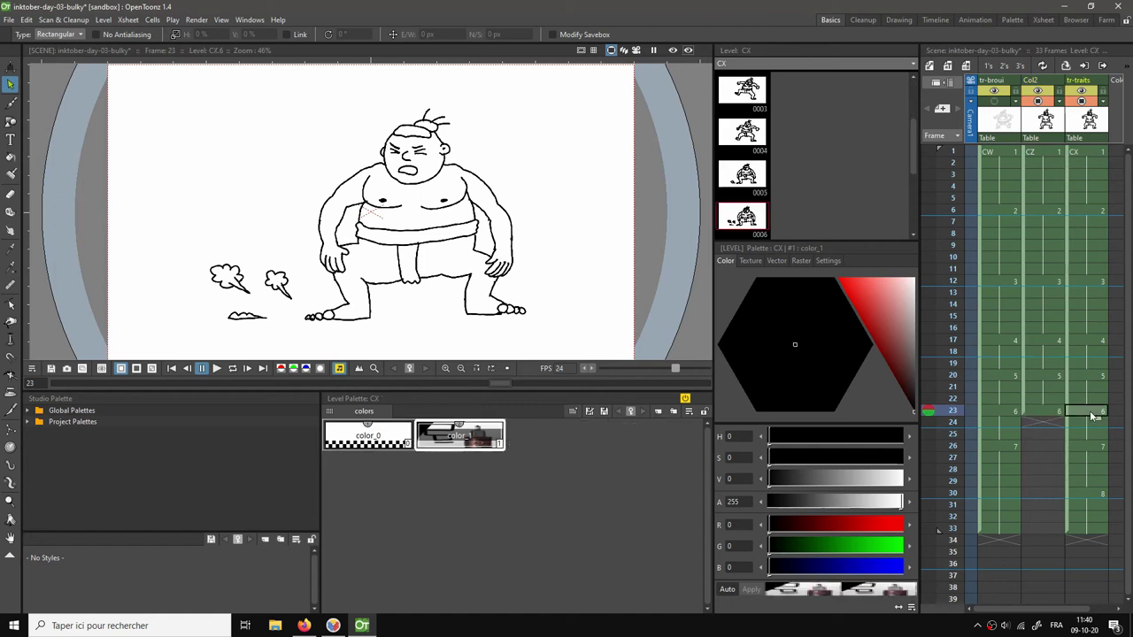
mouse_move(182, 76)
mouse_down()
mouse_move(535, 329)
mouse_move(572, 338)
mouse_up()
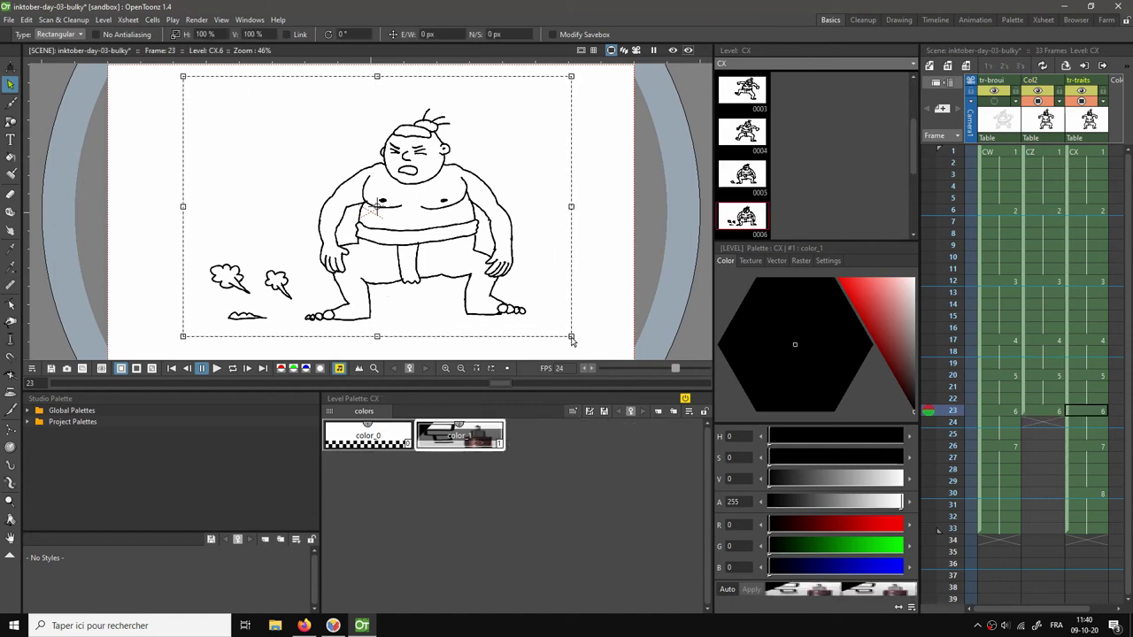
click(1043, 412)
key(ctrl+v)
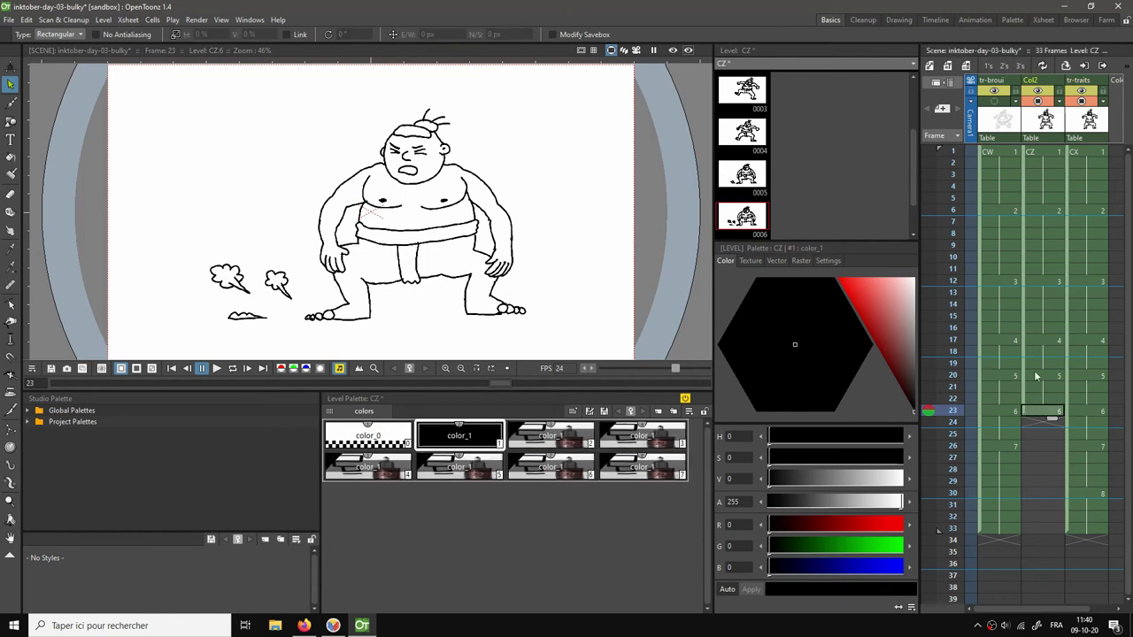
Copy the tr-traits line art at frame 26 into a new drawing 7 in Col2 and extend its exposure through frame 29.
click(1040, 447)
click(1085, 447)
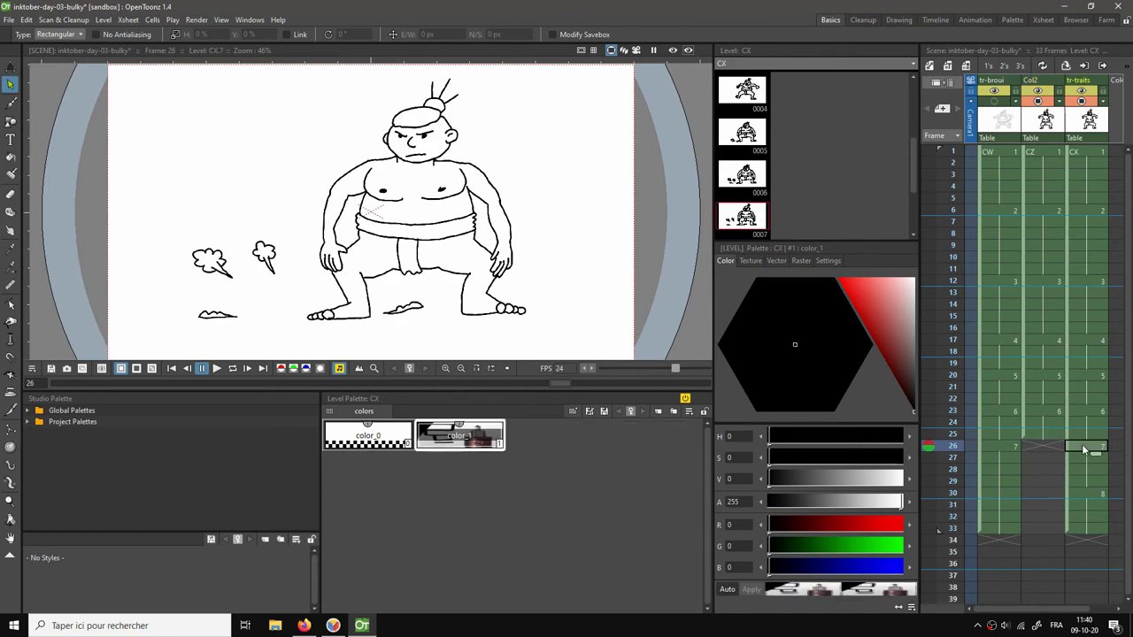
click(1054, 447)
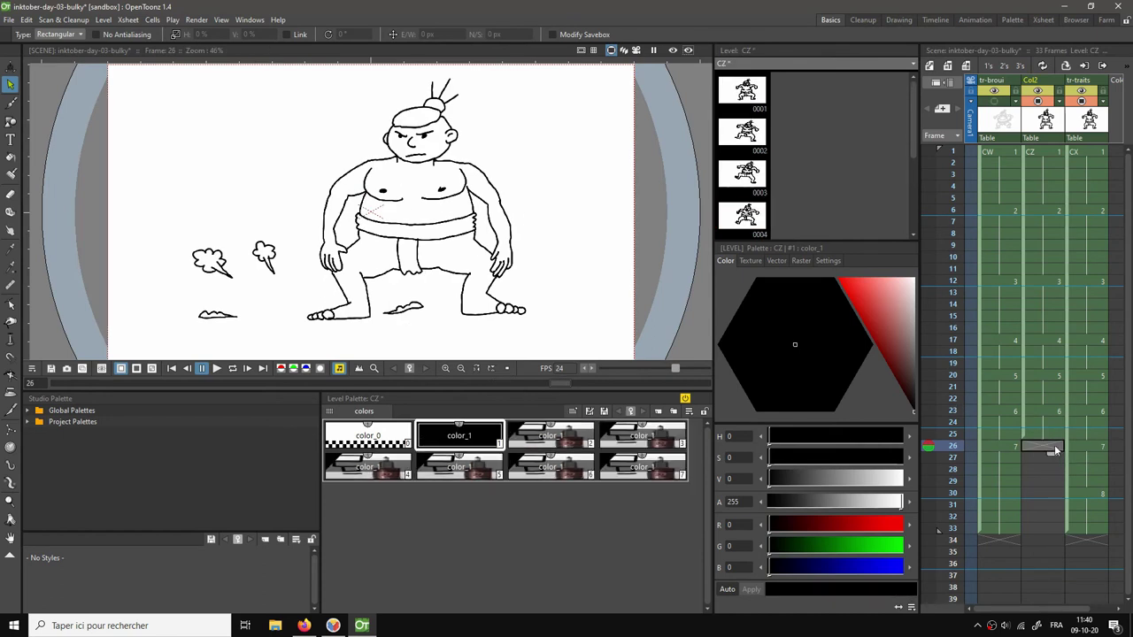
drag(1054, 447, 1078, 447)
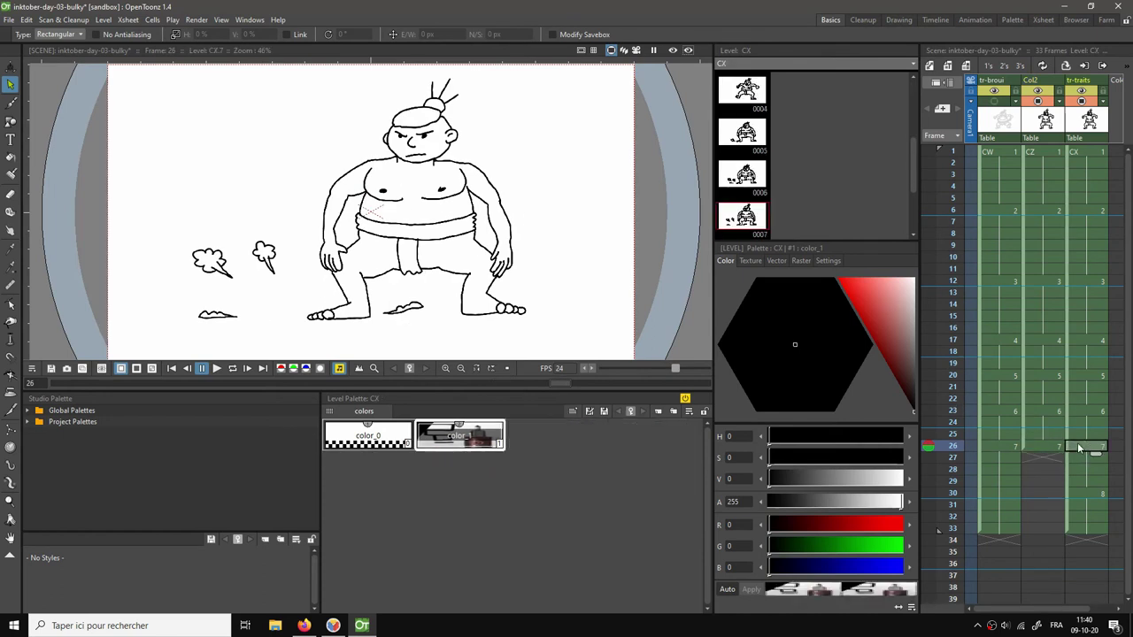
mouse_move(577, 328)
mouse_down()
mouse_move(548, 298)
mouse_move(142, 68)
mouse_up()
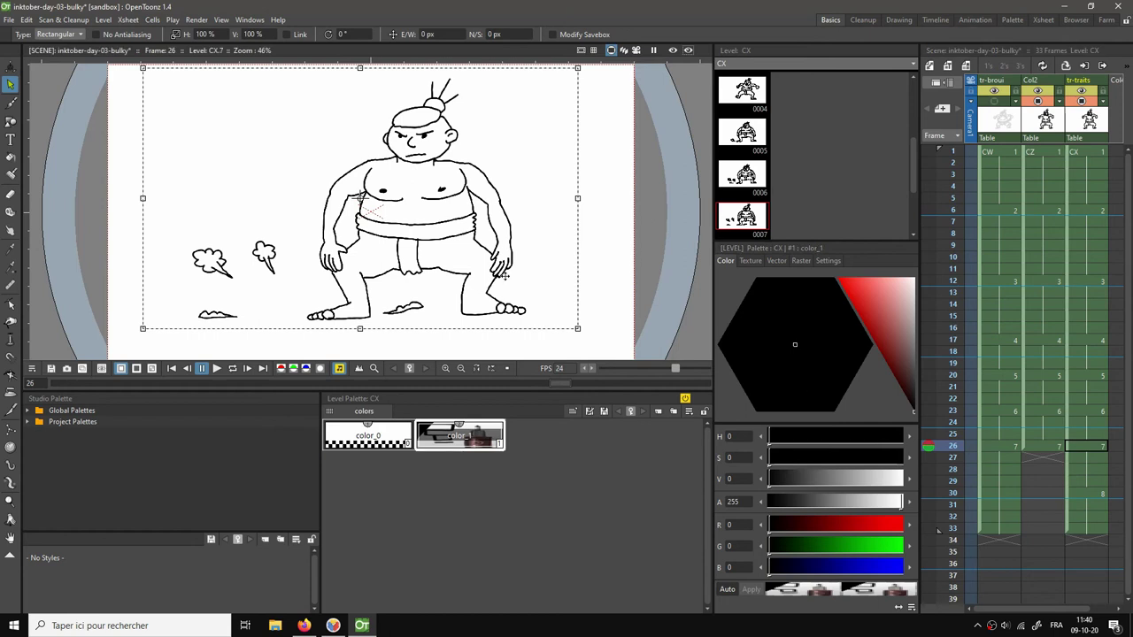
click(1043, 447)
key(ctrl+v)
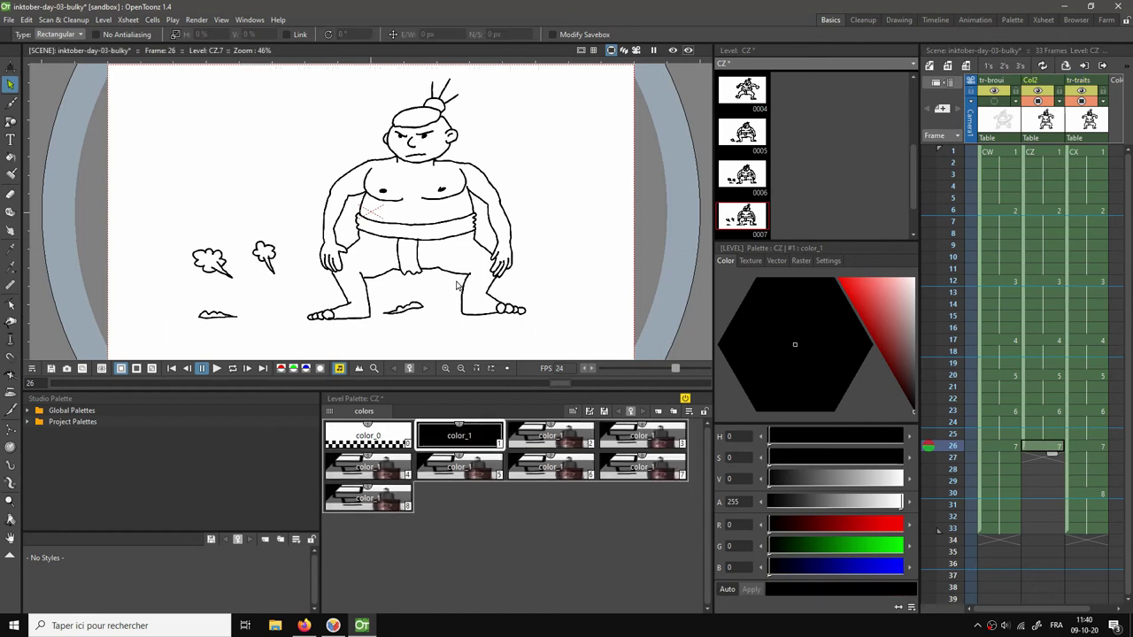
drag(1053, 458, 1067, 493)
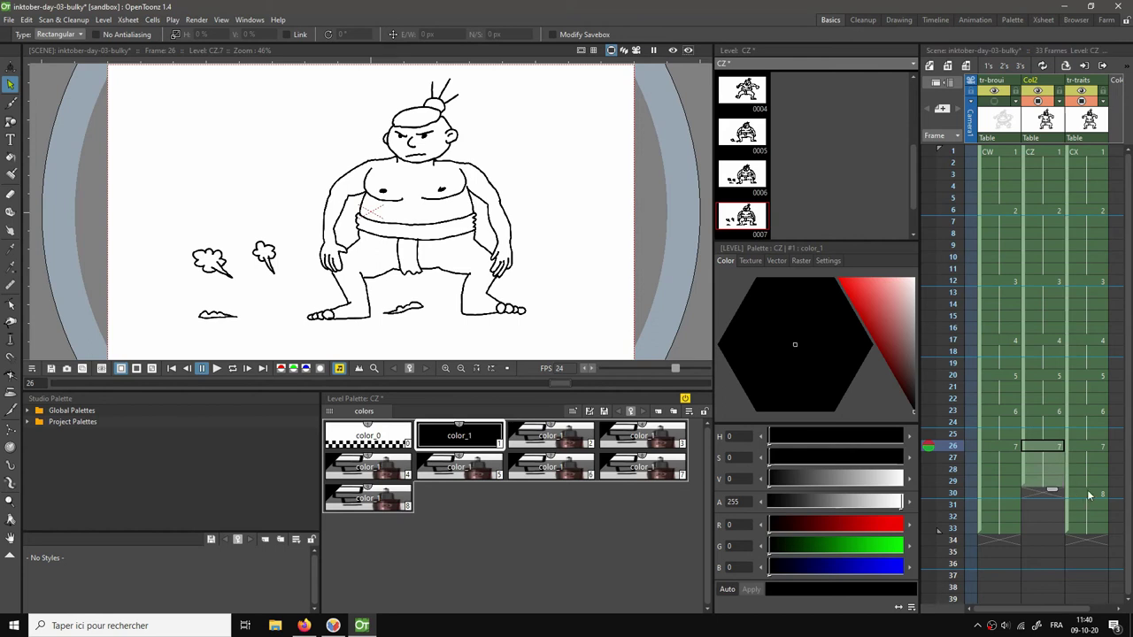
Copy the tr-traits line art at frame 30 into a new drawing 8 in Col2 and extend it through frame 33.
click(1051, 493)
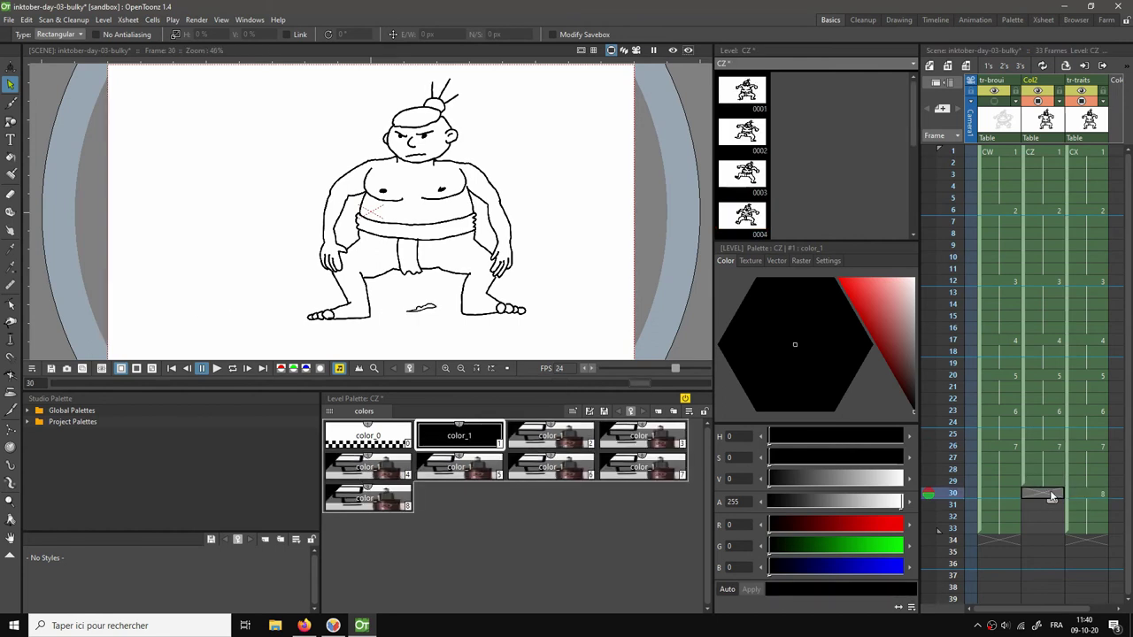
click(1094, 494)
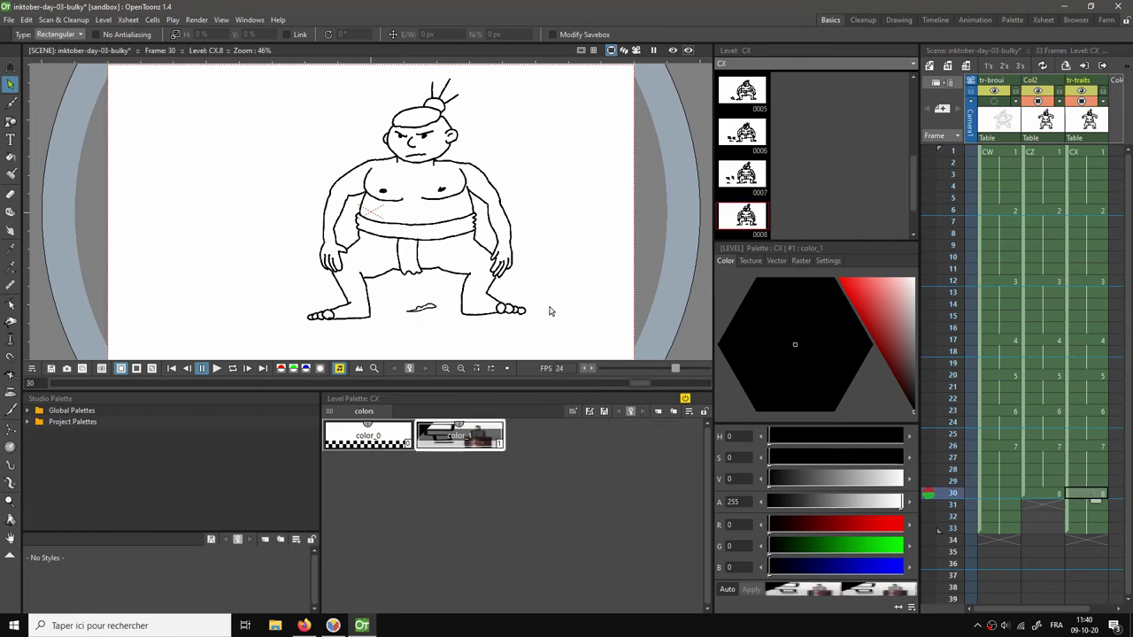
mouse_move(555, 324)
mouse_down()
mouse_move(345, 106)
mouse_move(263, 67)
mouse_up()
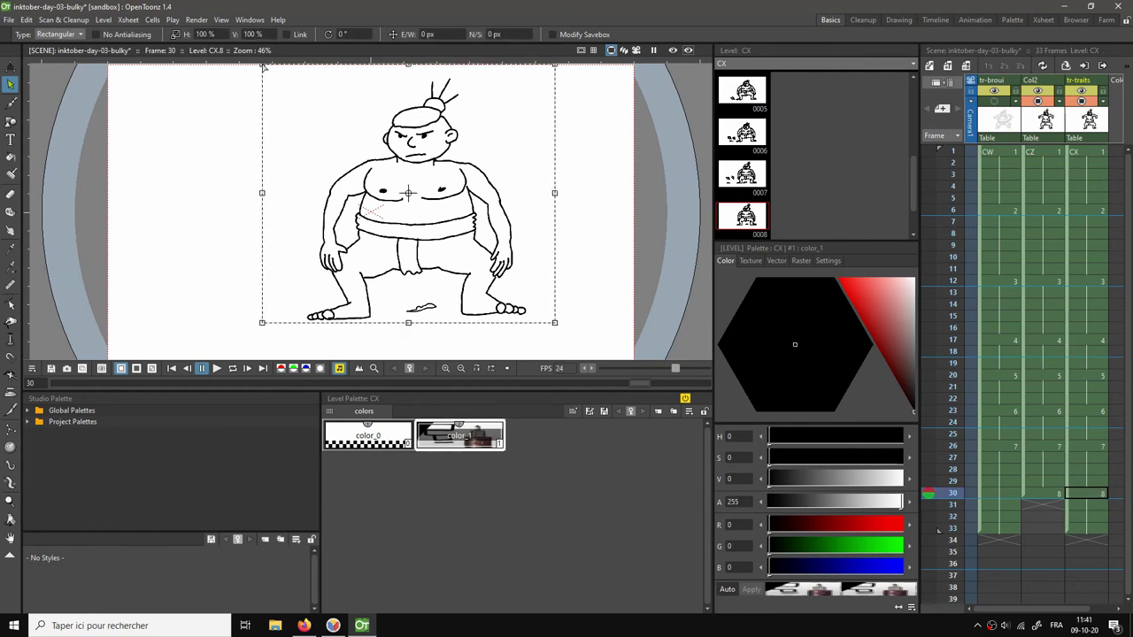
click(1042, 493)
key(ctrl+v)
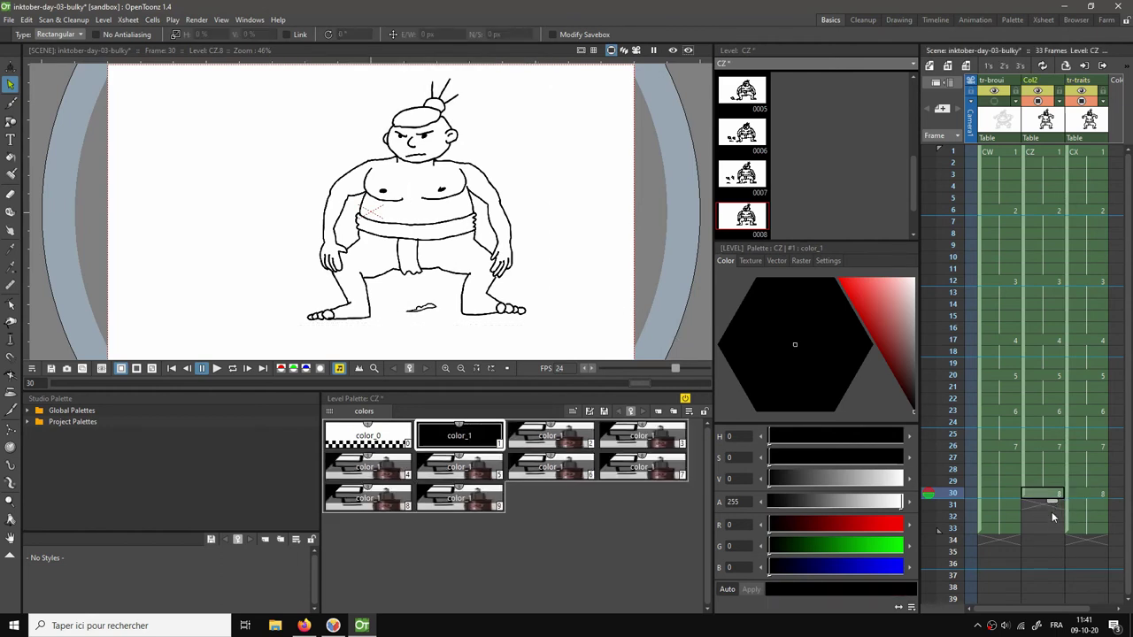
drag(1053, 530, 1052, 535)
Hide the tr-traits column in the viewer, play the Col2 animation to check it, and return to frame 1.
click(1081, 529)
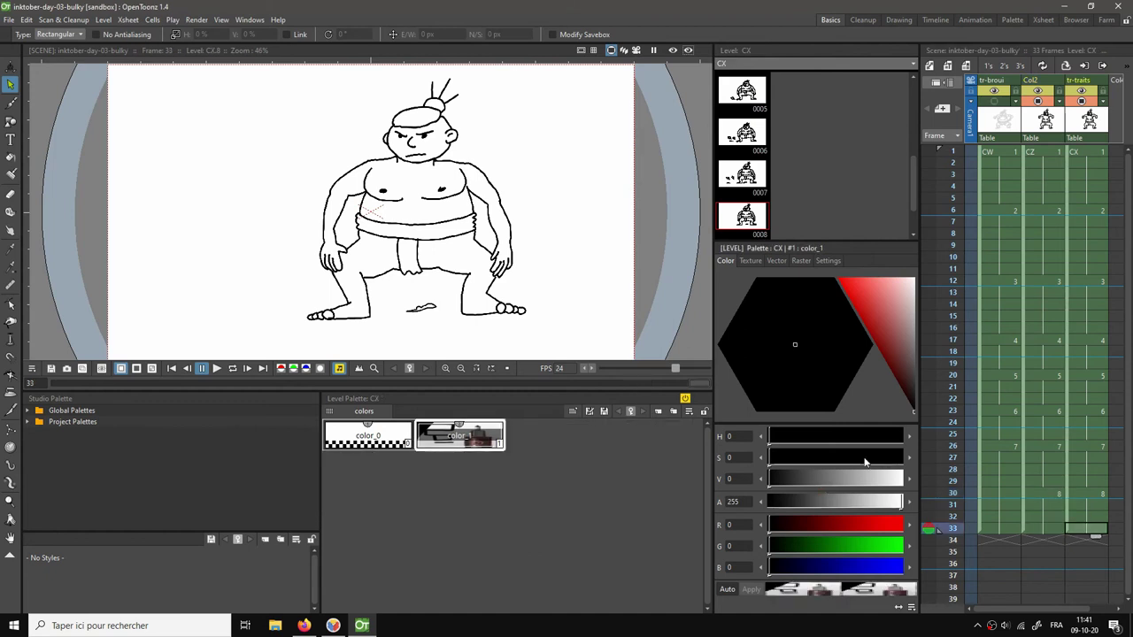
click(1081, 102)
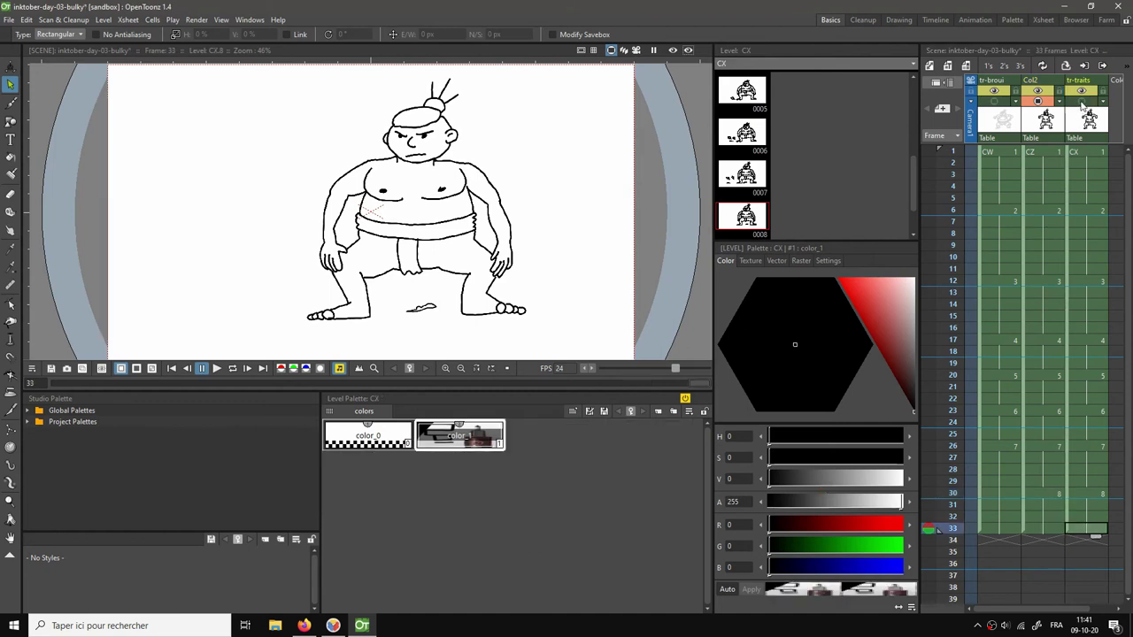
click(1062, 154)
key(p)
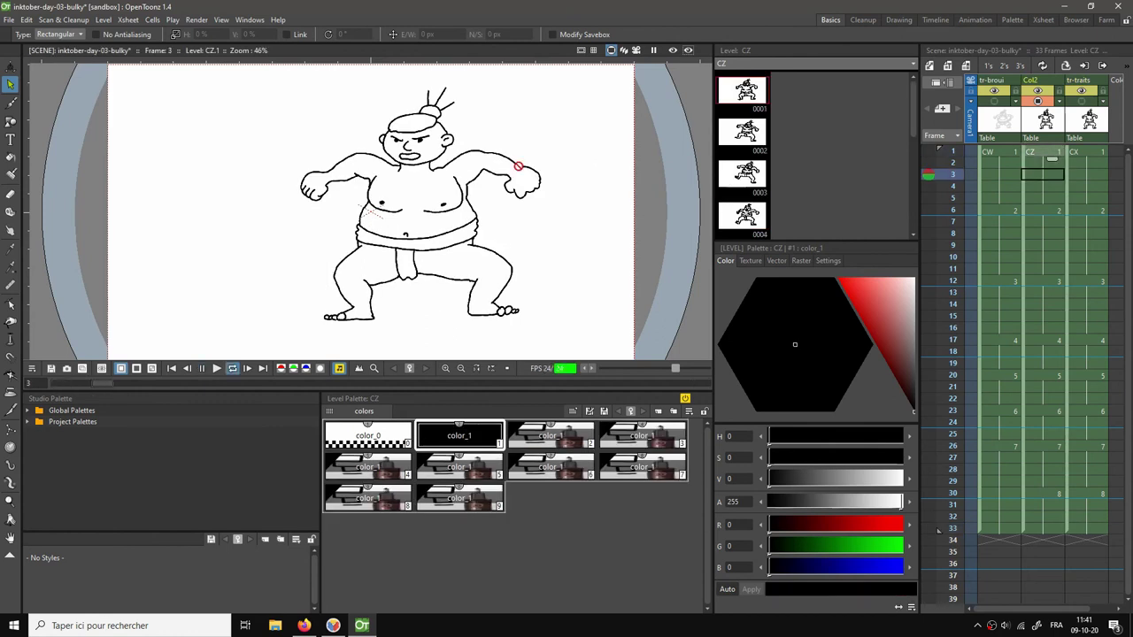
click(202, 368)
click(171, 369)
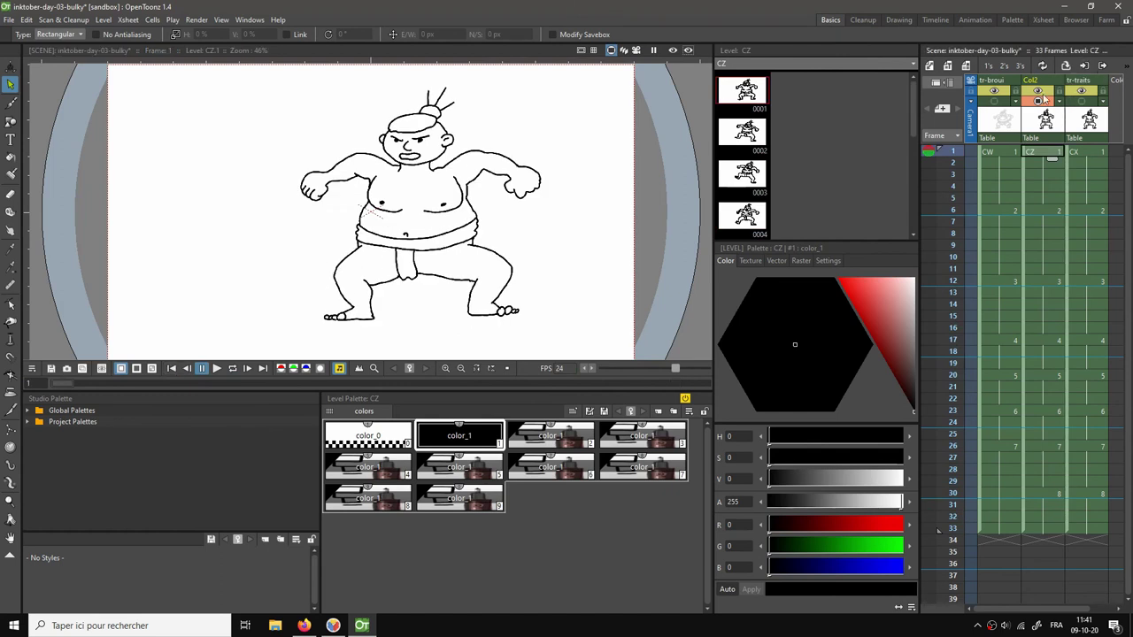
Rename column Col2 to tr-coul and save the scene.
click(1035, 80)
text(tr)
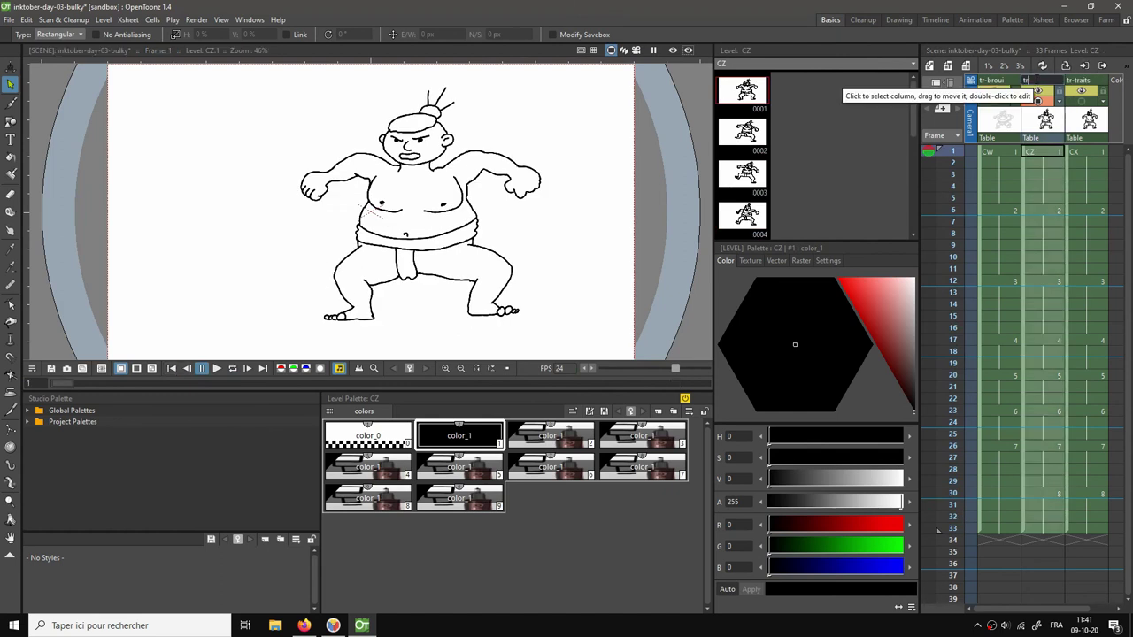
text(-coul)
key(Return)
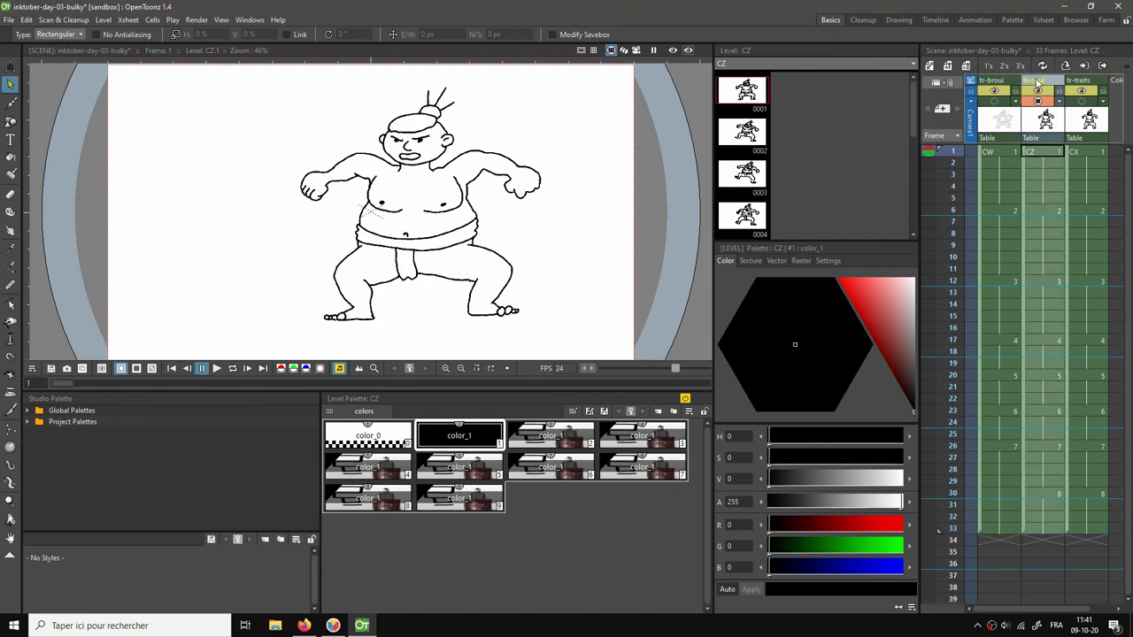
key(ctrl+s)
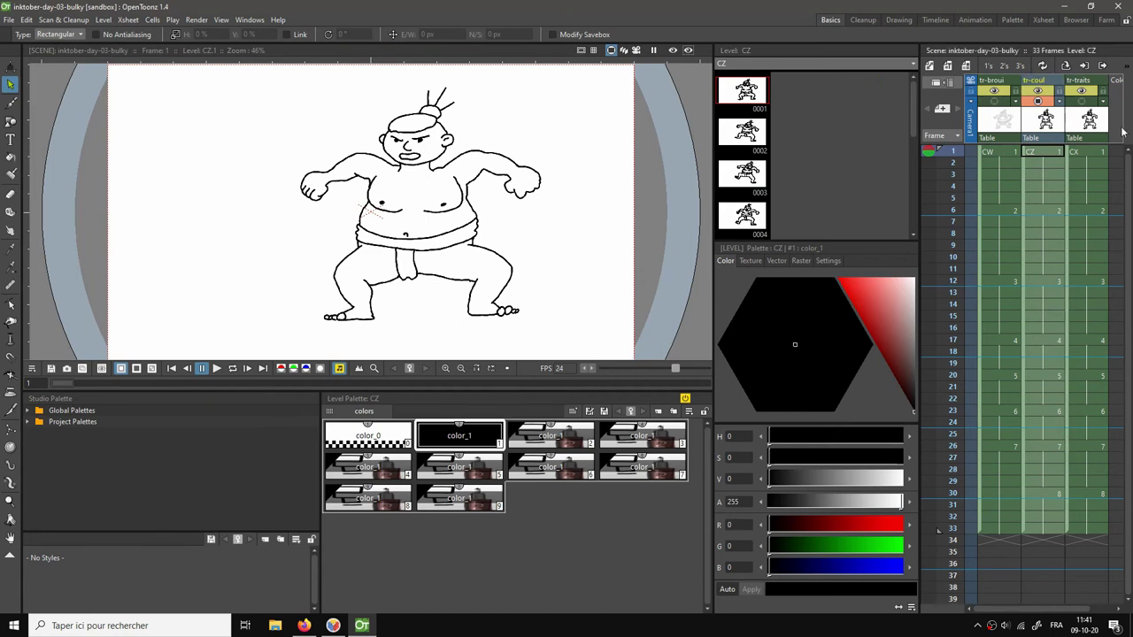
Add a new style to the CZ level palette and set it to a pale peach skin tone, H 33, S 24, V 97.
click(1038, 155)
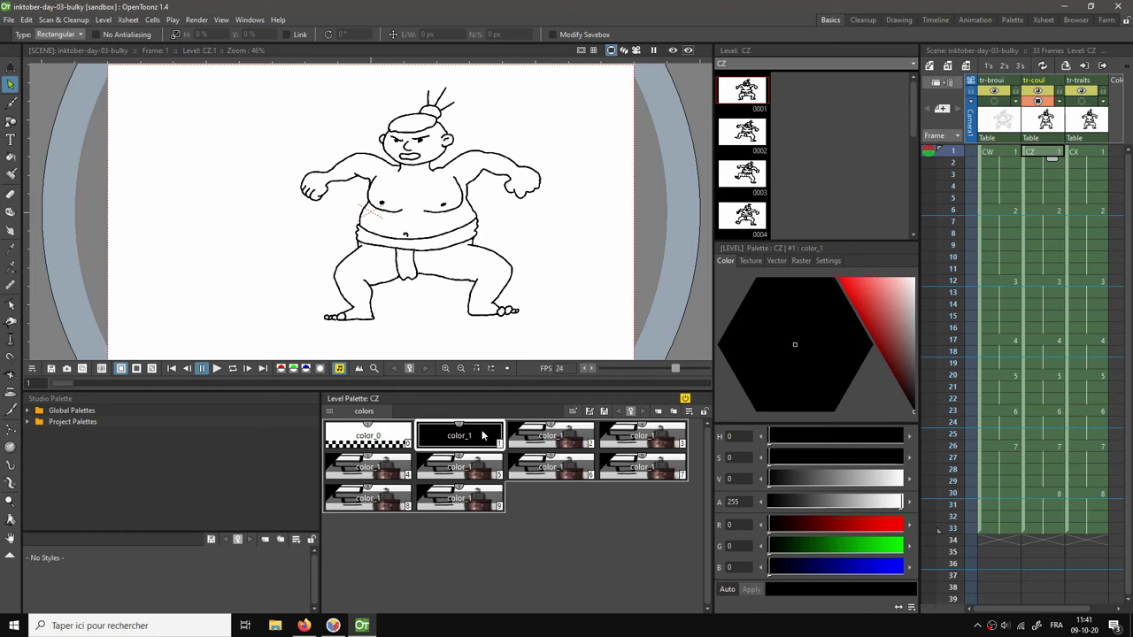
click(659, 411)
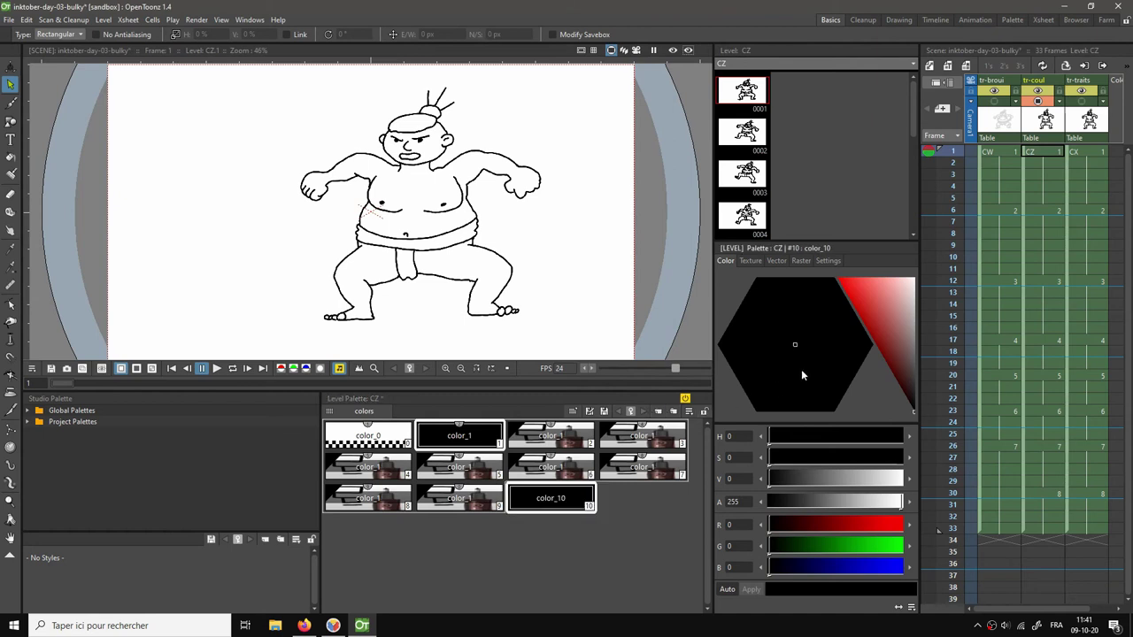
mouse_move(885, 305)
mouse_down()
mouse_move(866, 289)
mouse_move(891, 297)
mouse_move(897, 281)
mouse_up()
click(846, 311)
click(891, 293)
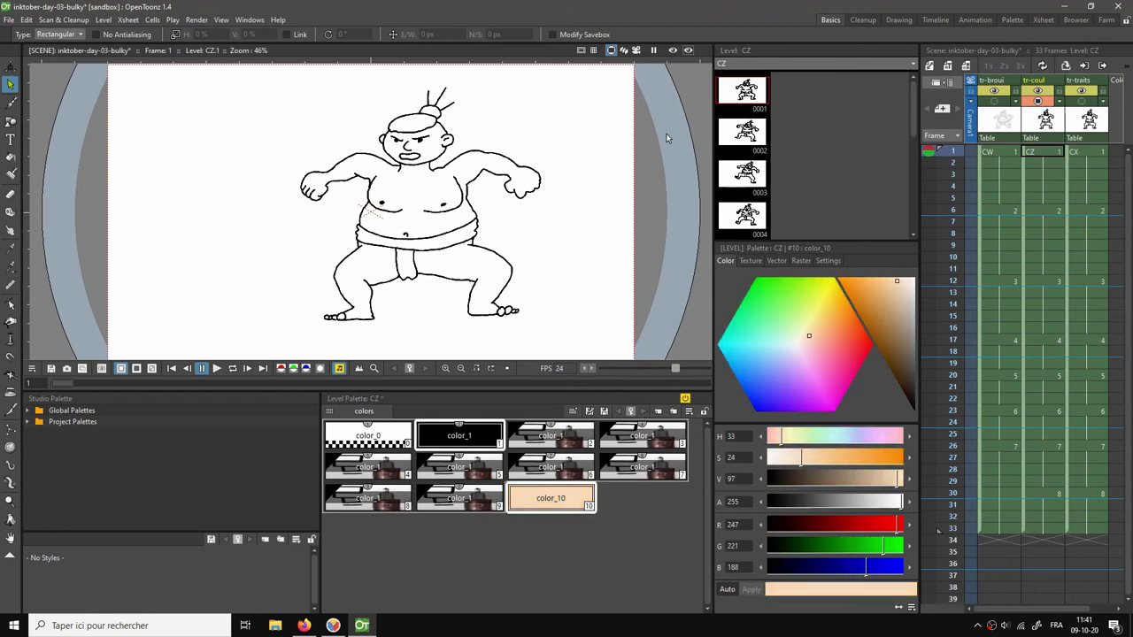
Fill the torso, arms, face and both legs of drawing 1 with the color_10 skin tone.
key(f)
click(414, 181)
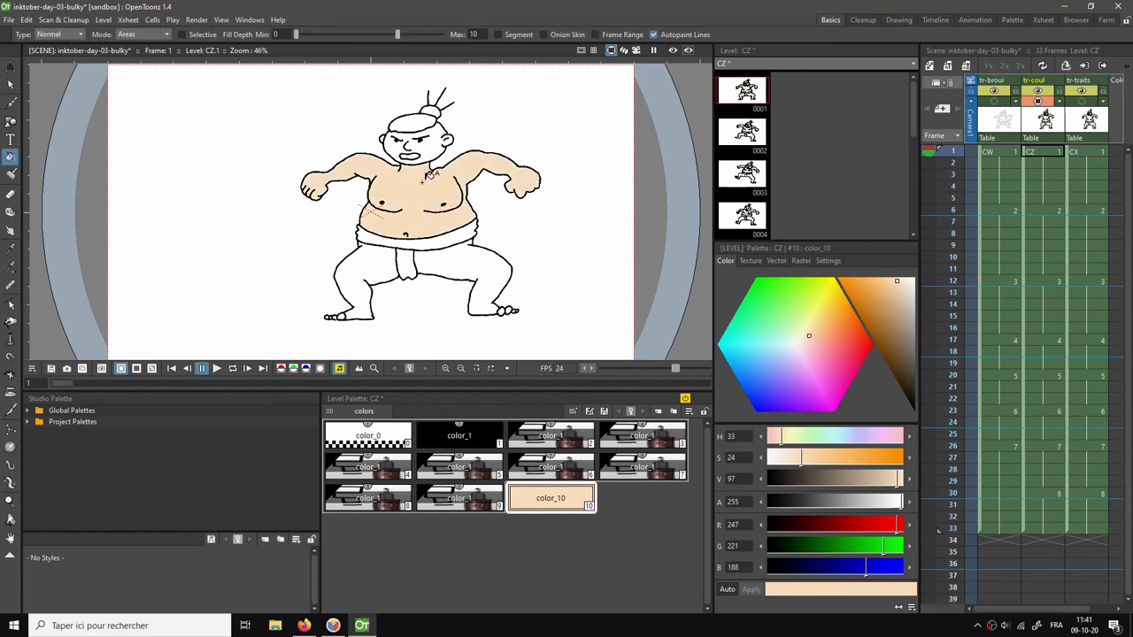
click(436, 146)
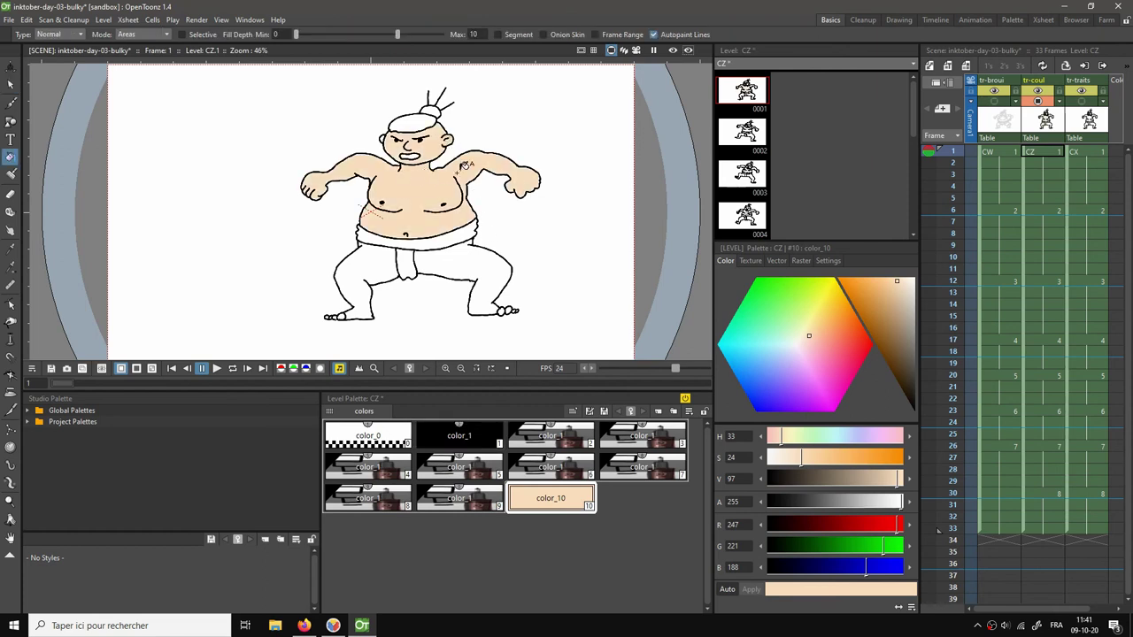
click(453, 256)
click(376, 263)
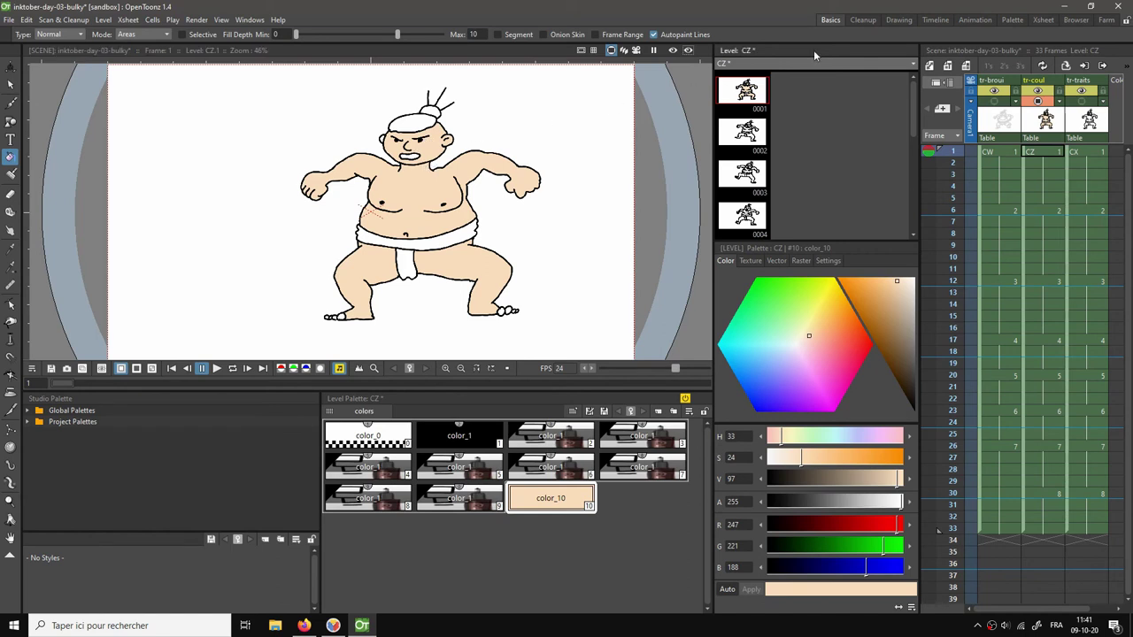
Switch to the Drawing room and fill the toes on both feet of drawing 1 with the color_10 skin tone.
click(897, 19)
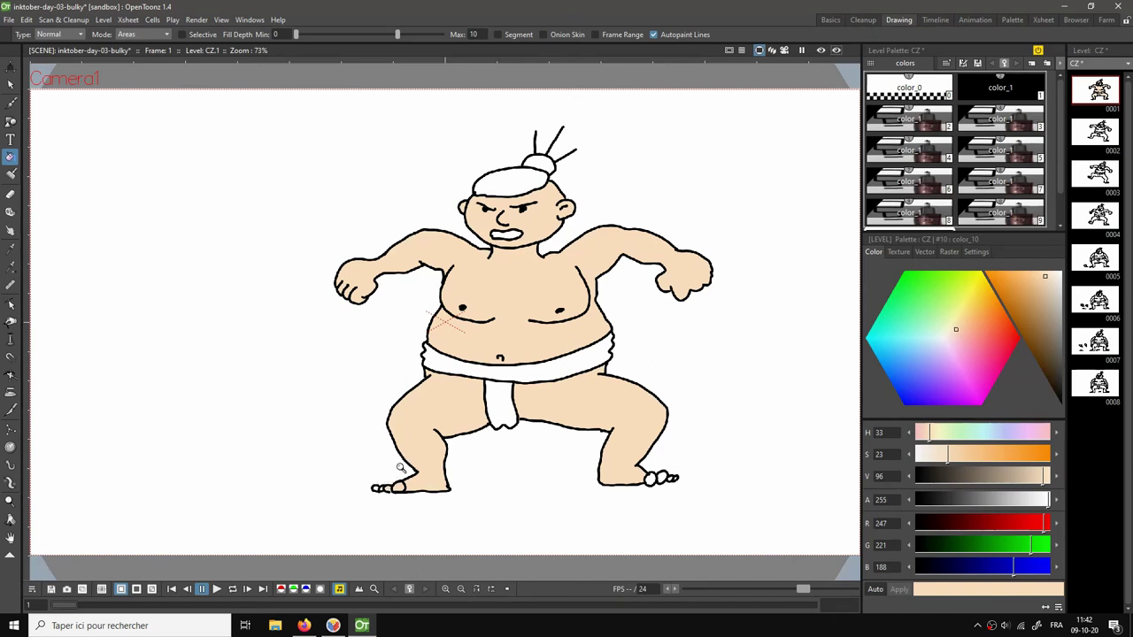
key(shift+space)
drag(398, 470, 415, 405)
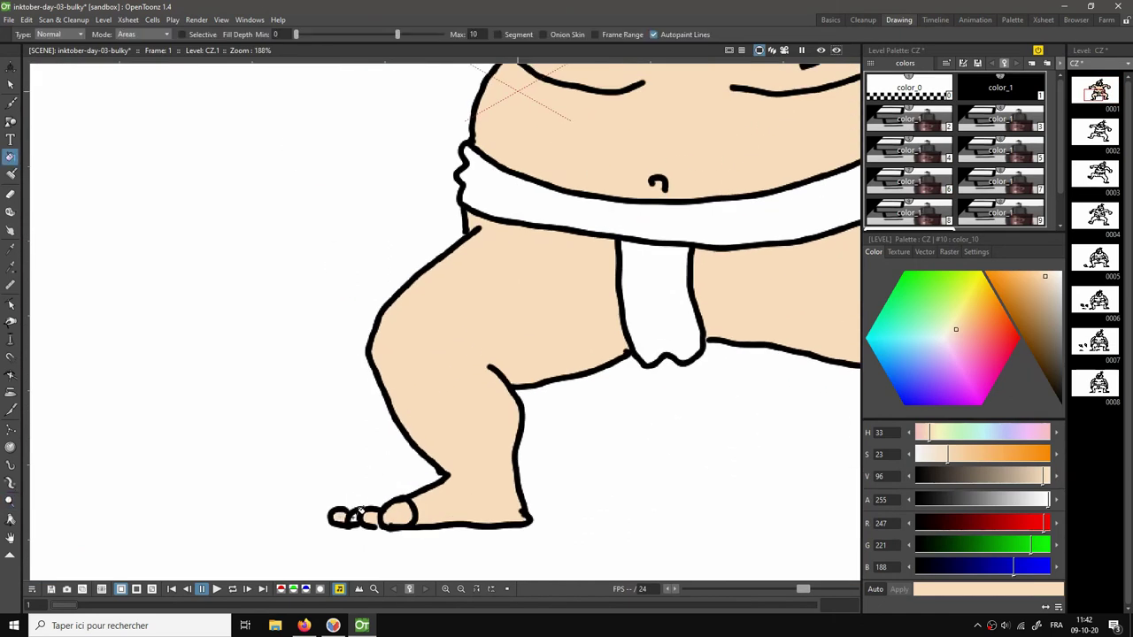
scroll(396, 484, right, 5)
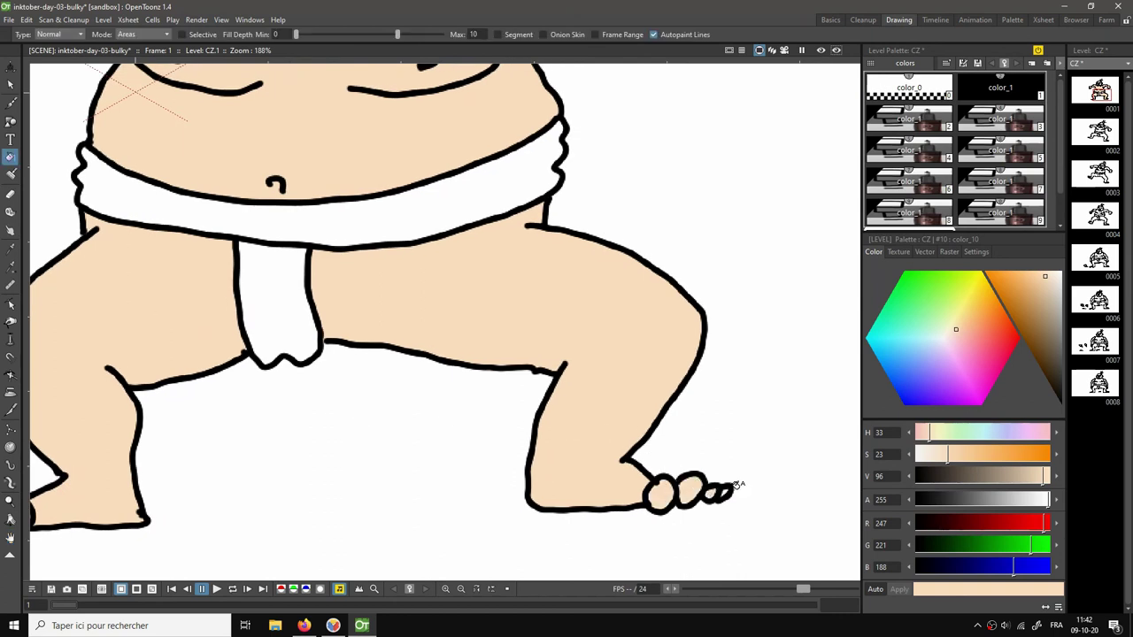
key(space)
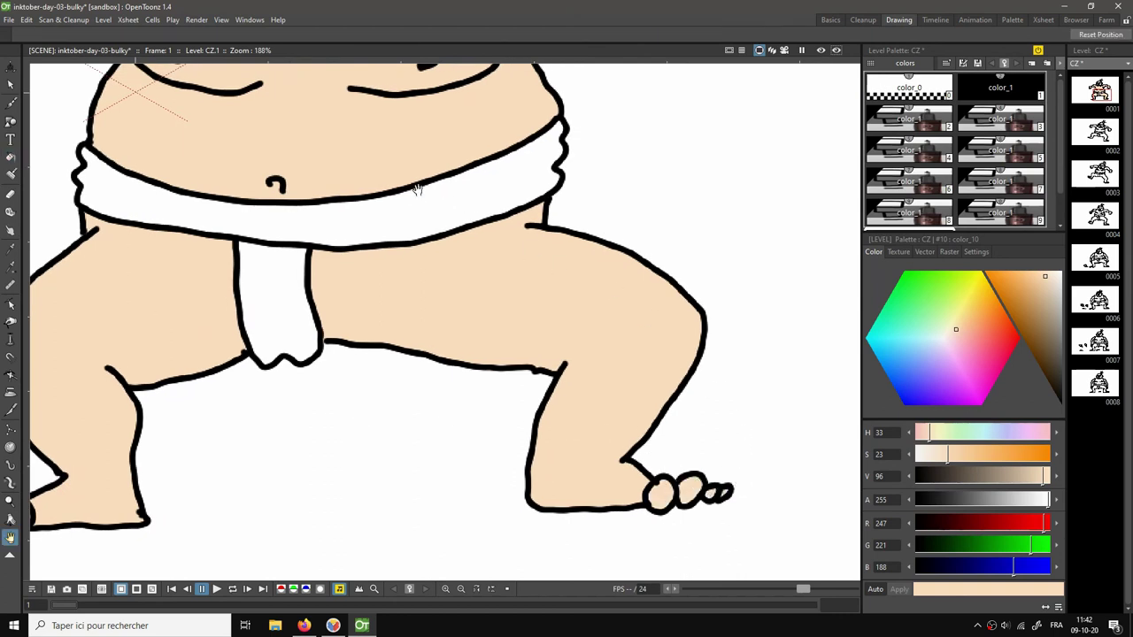
scroll(467, 199, down, 3)
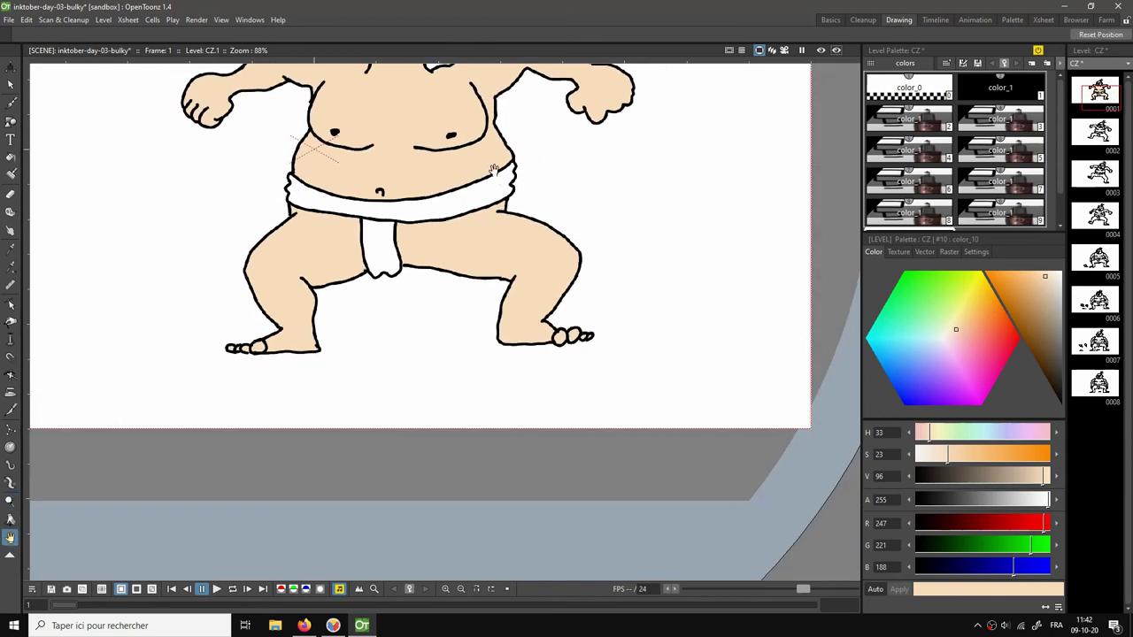
scroll(581, 192, up, 2)
right_click(637, 151)
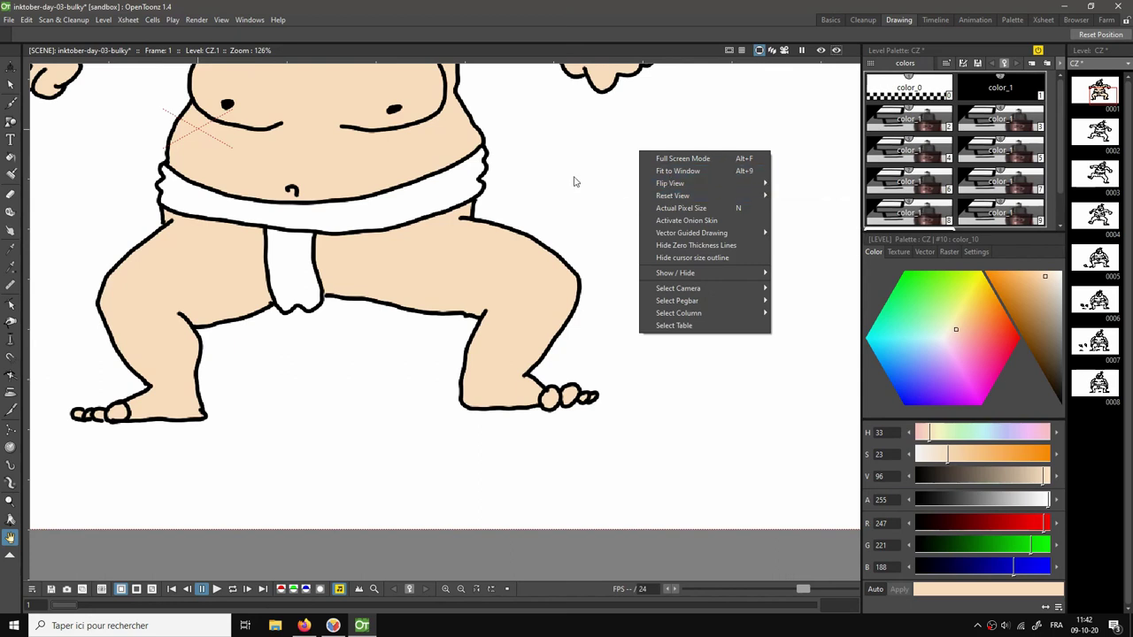
click(678, 171)
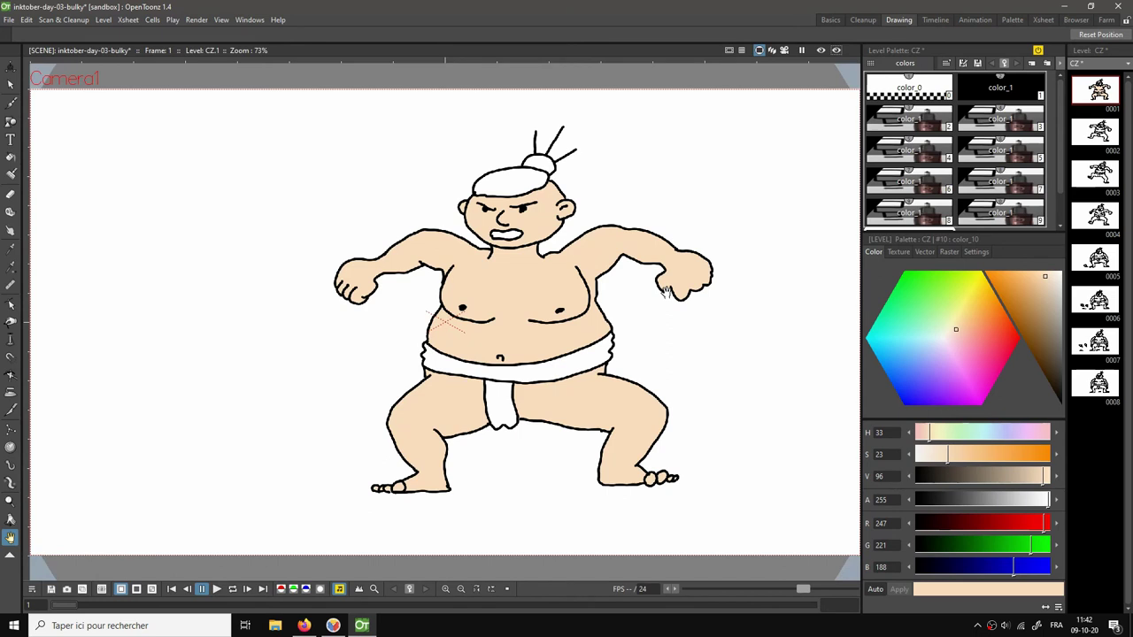
Return to the Basic room and fill the torso, arms, face and raised leg of drawing 2 at frame 6 with color_10.
click(967, 20)
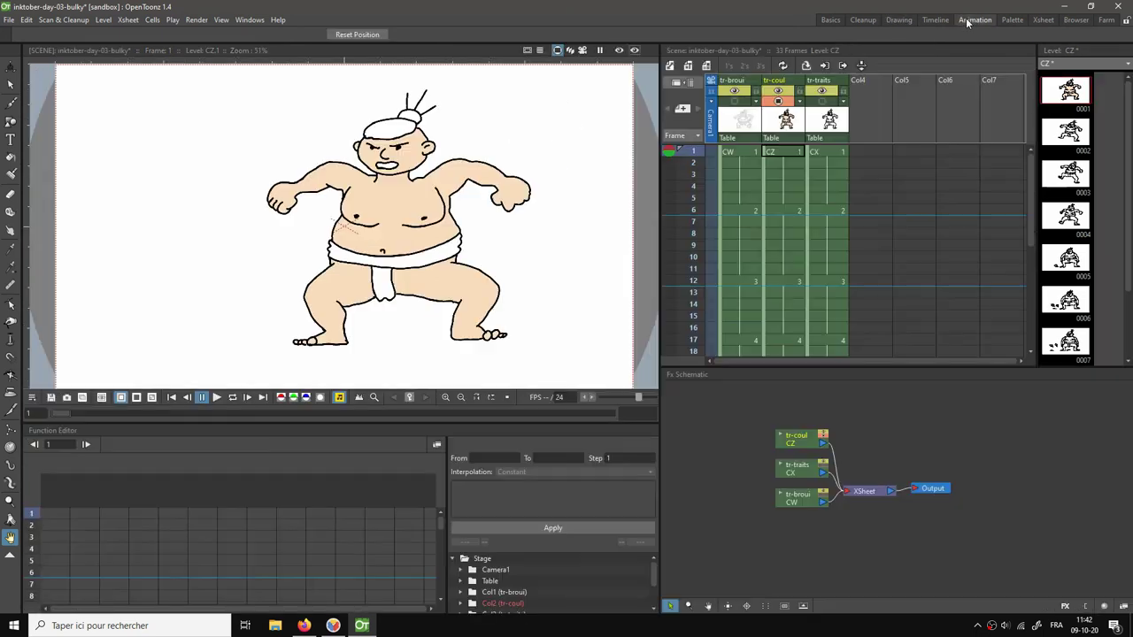
click(830, 20)
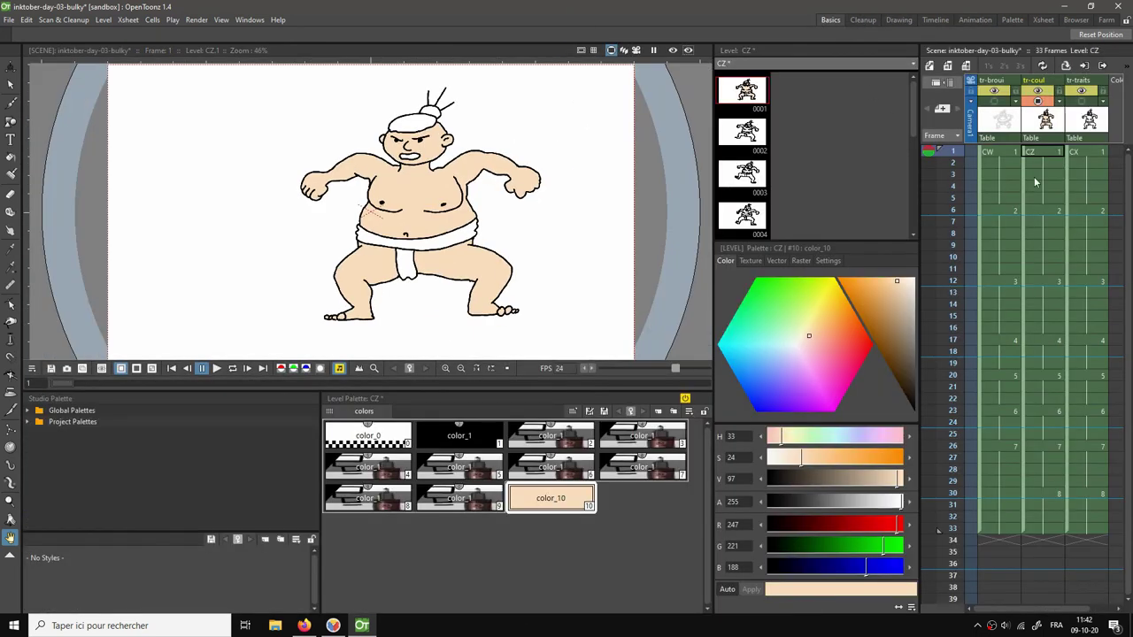
click(1039, 211)
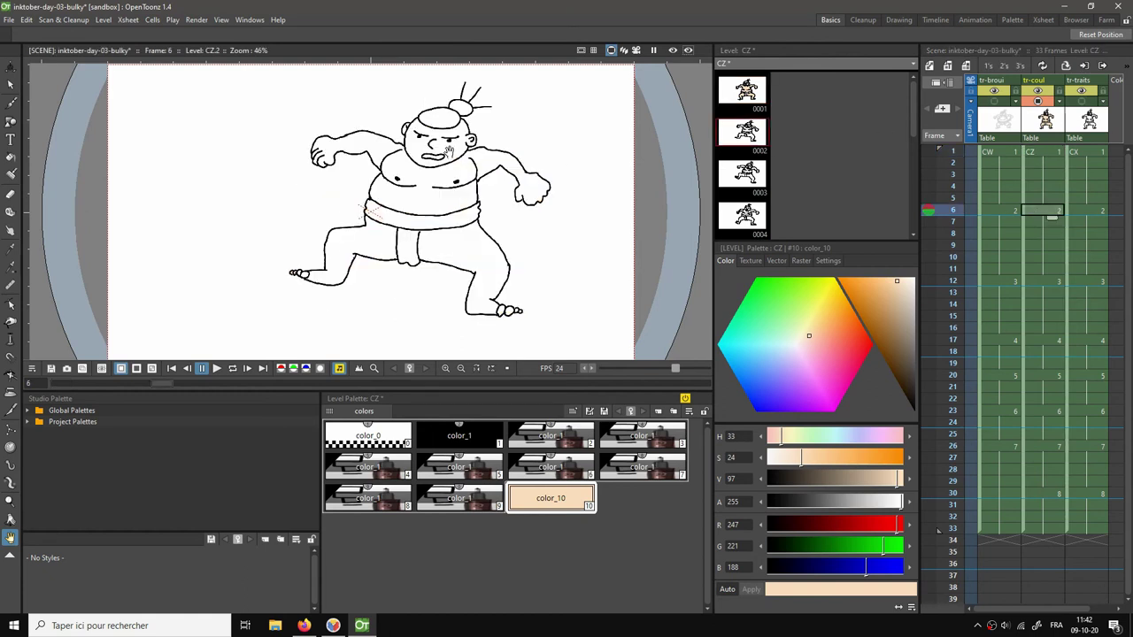
key(f)
click(395, 142)
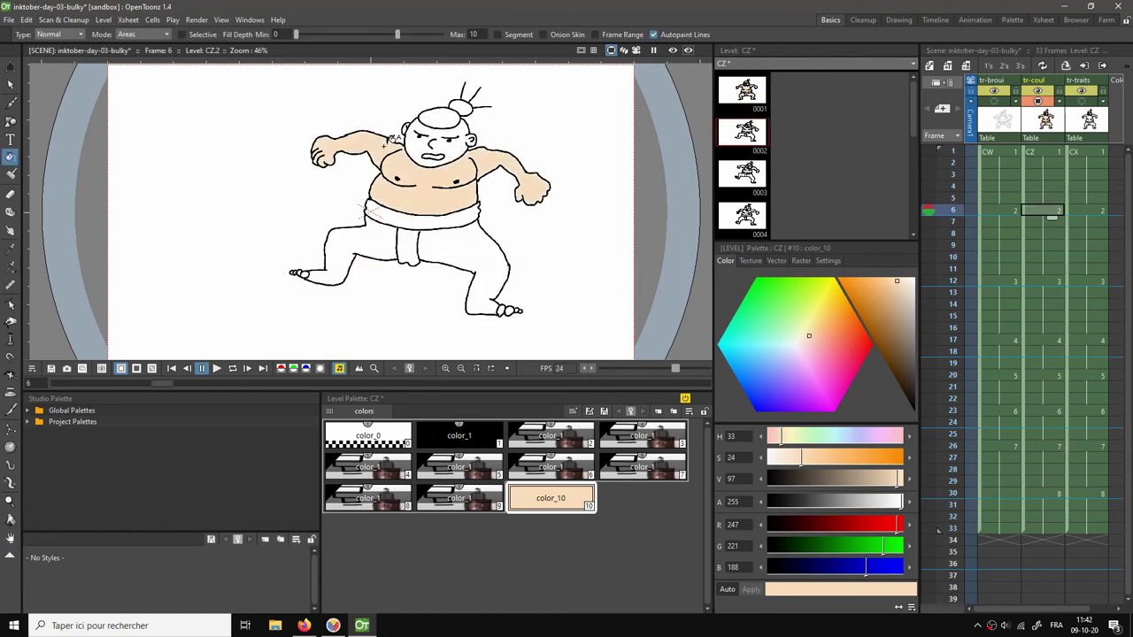
click(423, 145)
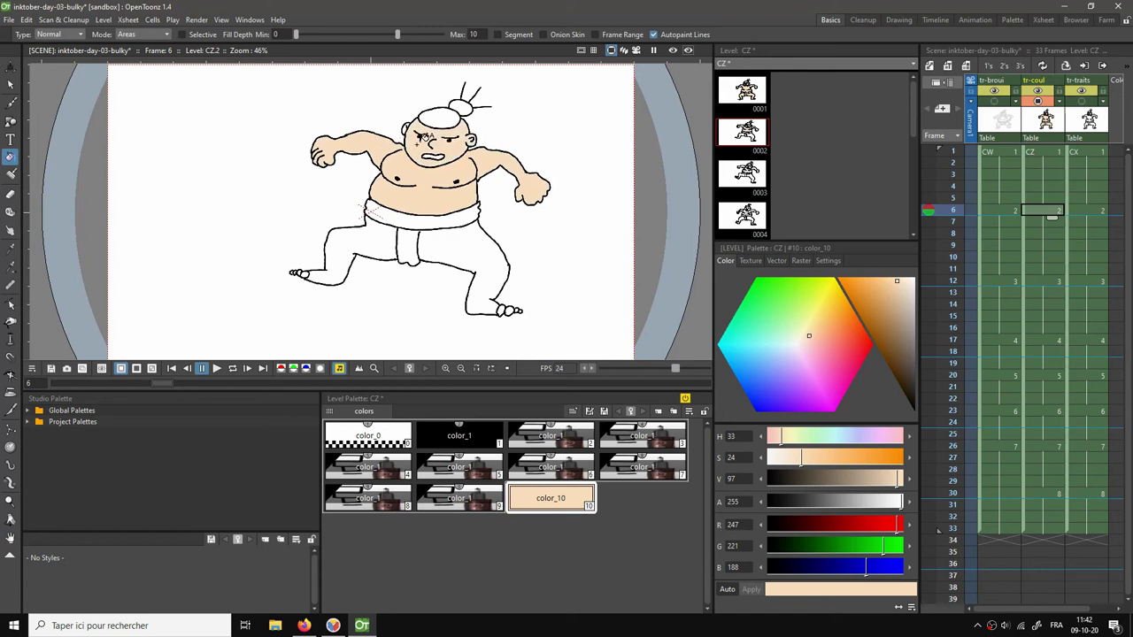
click(377, 236)
click(481, 241)
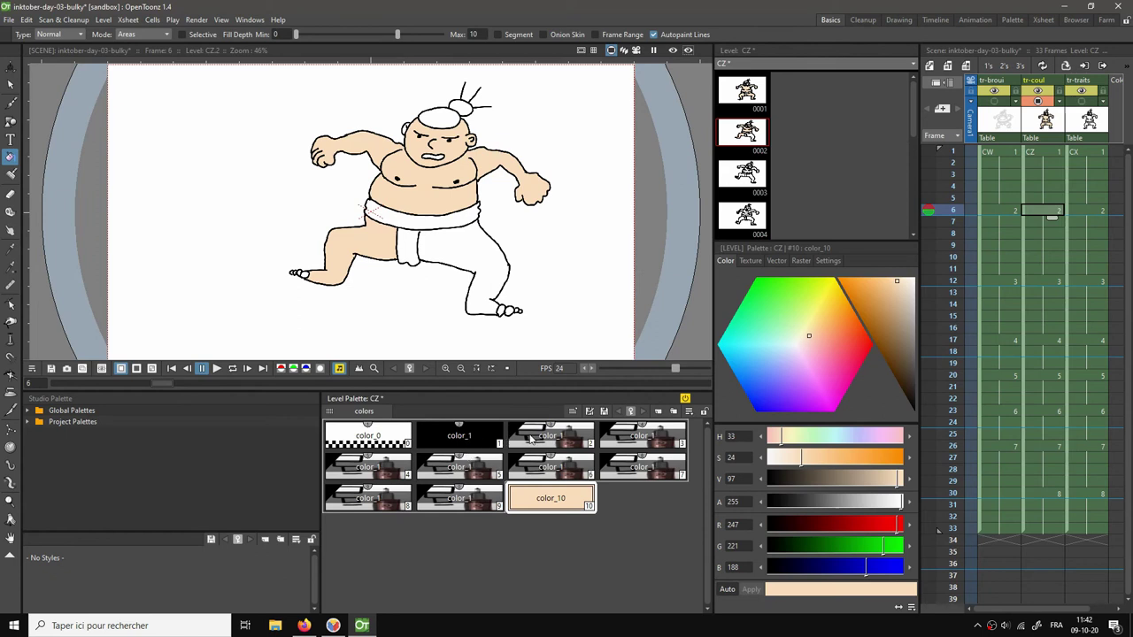
Touch up the outline beside the loincloth in drawing 2 with the Brush, and fill the standing leg with color_10.
scroll(418, 254, up, 5)
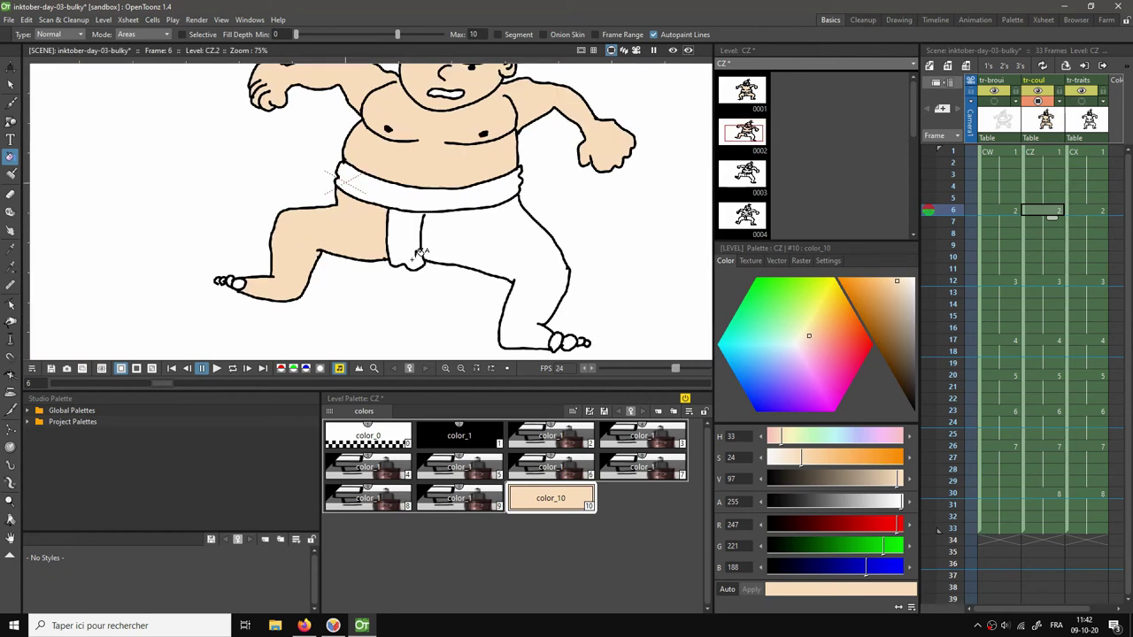
key(b)
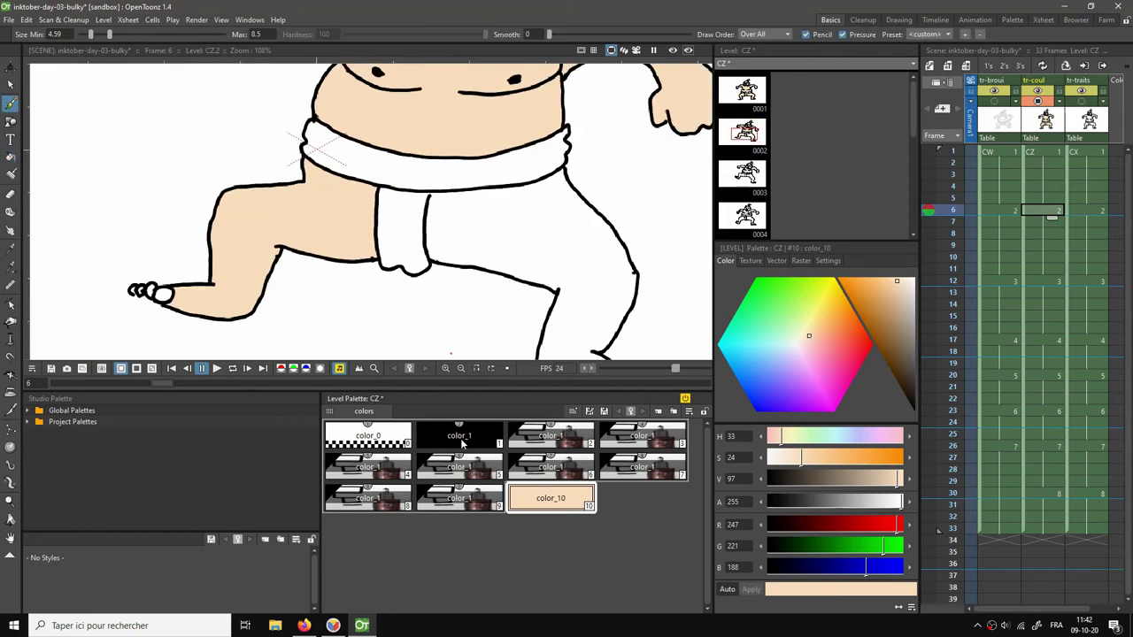
ctrl+click(431, 196)
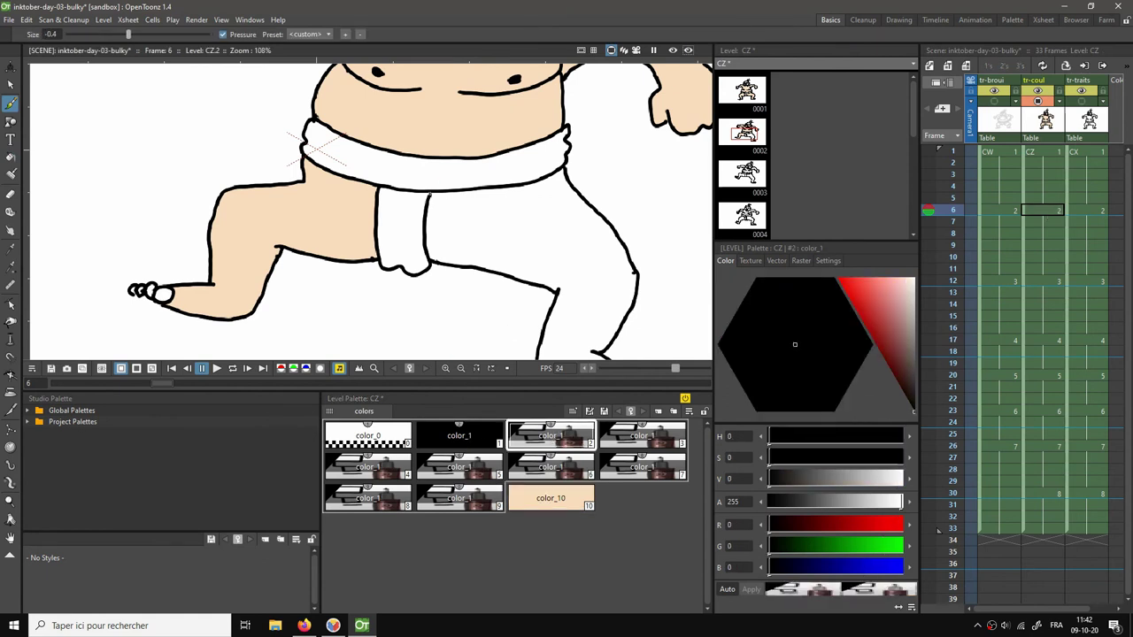
click(563, 496)
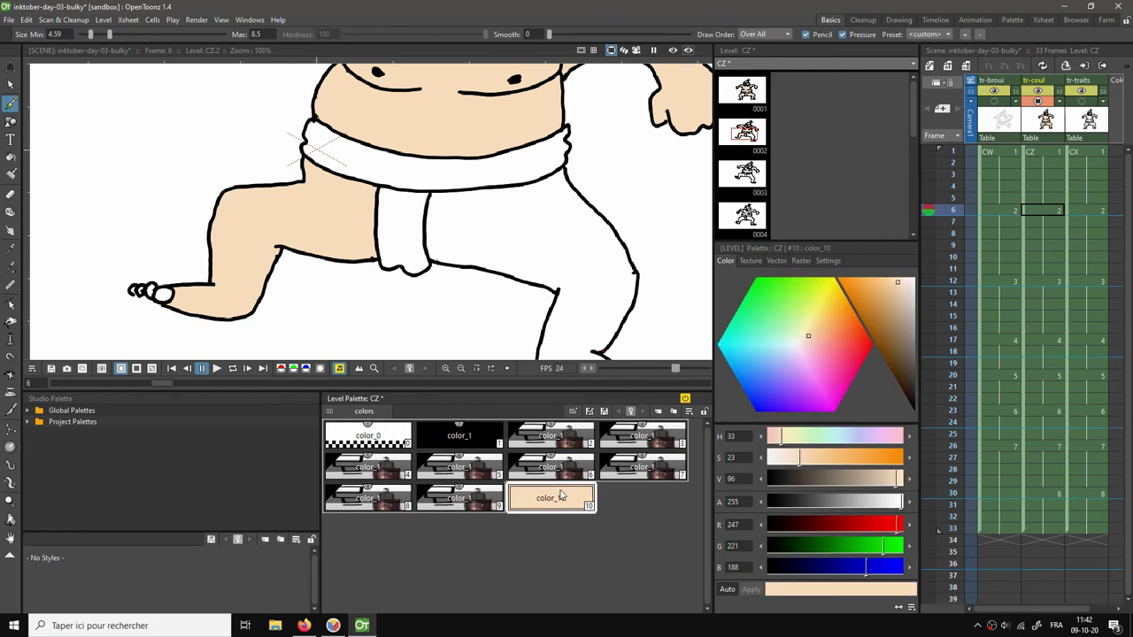
key(f)
click(523, 203)
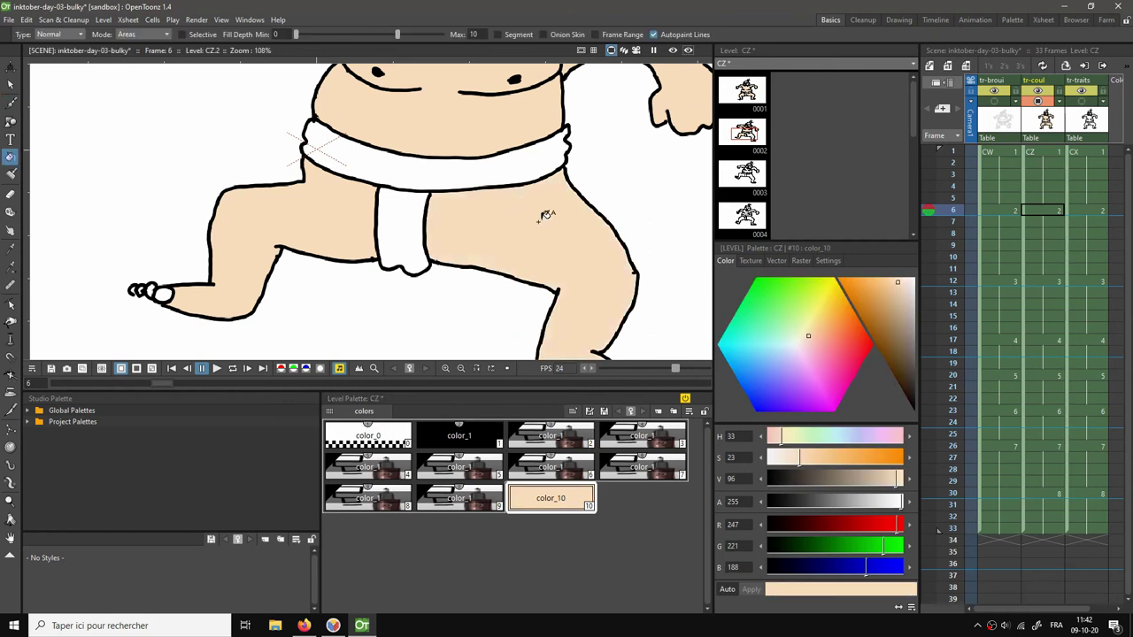
Fill the toes on both feet of drawing 2 with the color_10 skin tone.
scroll(609, 260, down, 2)
click(615, 332)
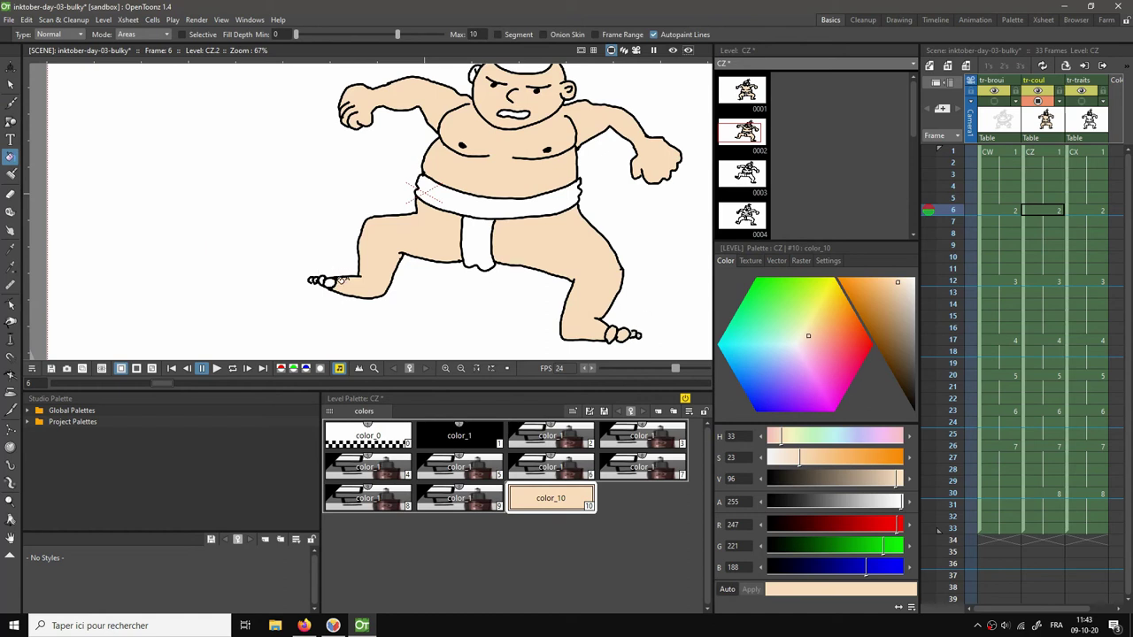
scroll(339, 275, up, 2)
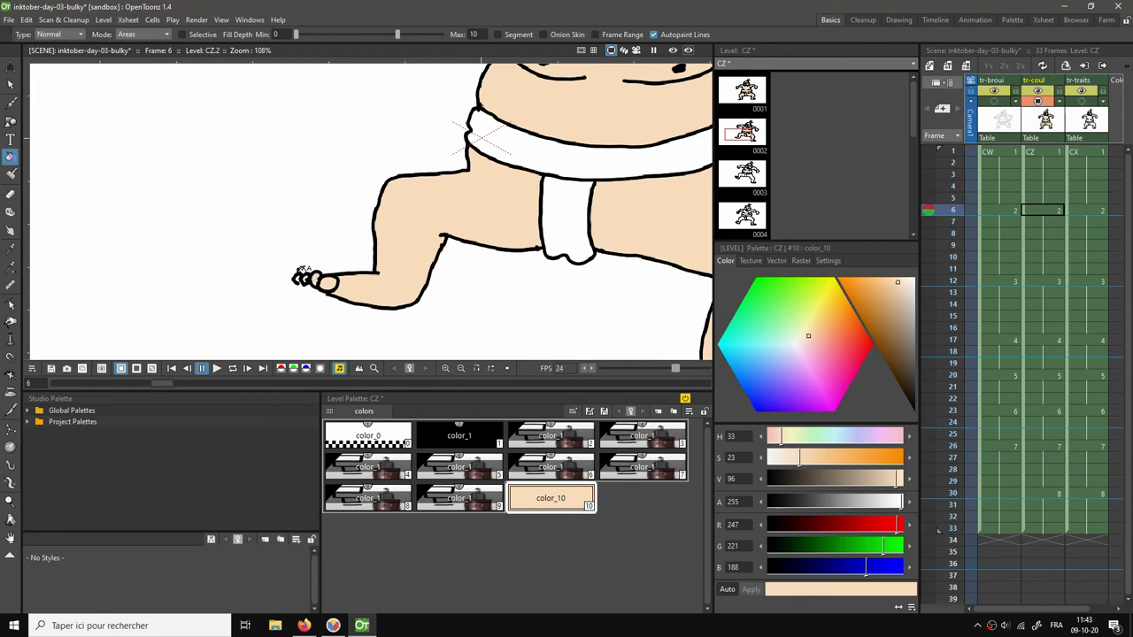
scroll(582, 255, down, 2)
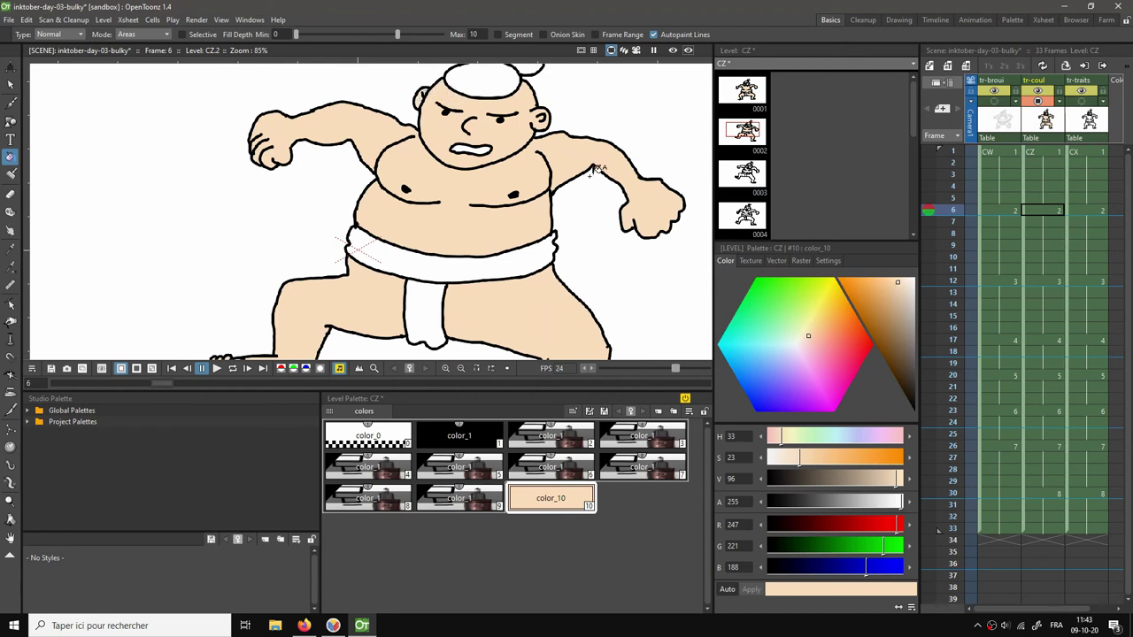
scroll(595, 186, down, 1)
scroll(598, 193, down, 1)
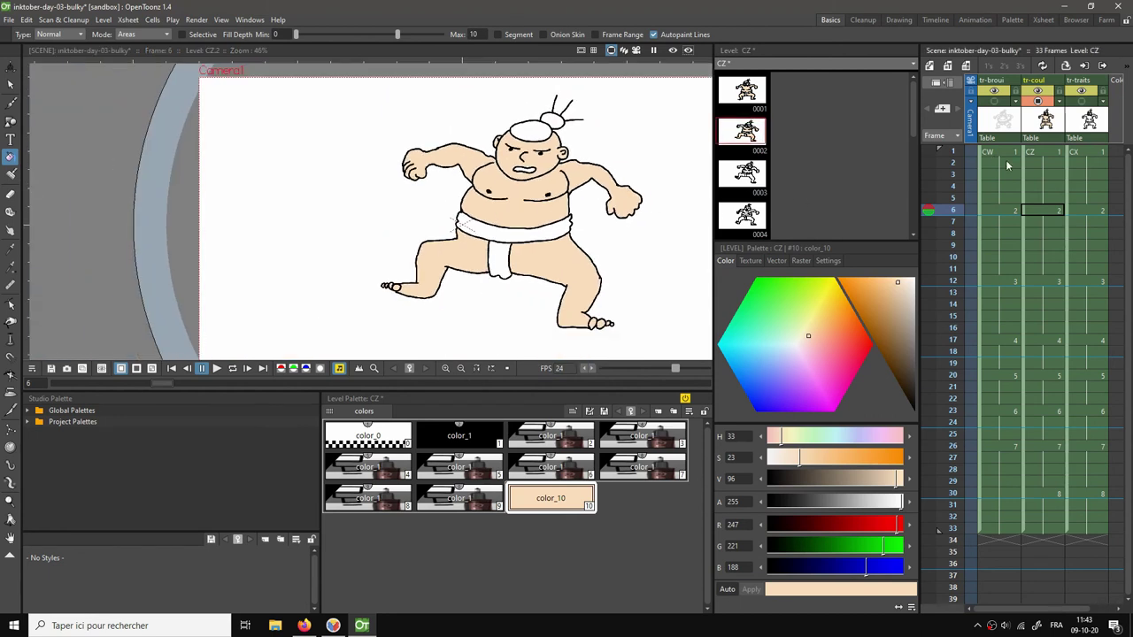
Fill the torso, arms and both legs of drawing 3 at frame 12 in tr-coul with color_10.
click(1062, 282)
click(536, 196)
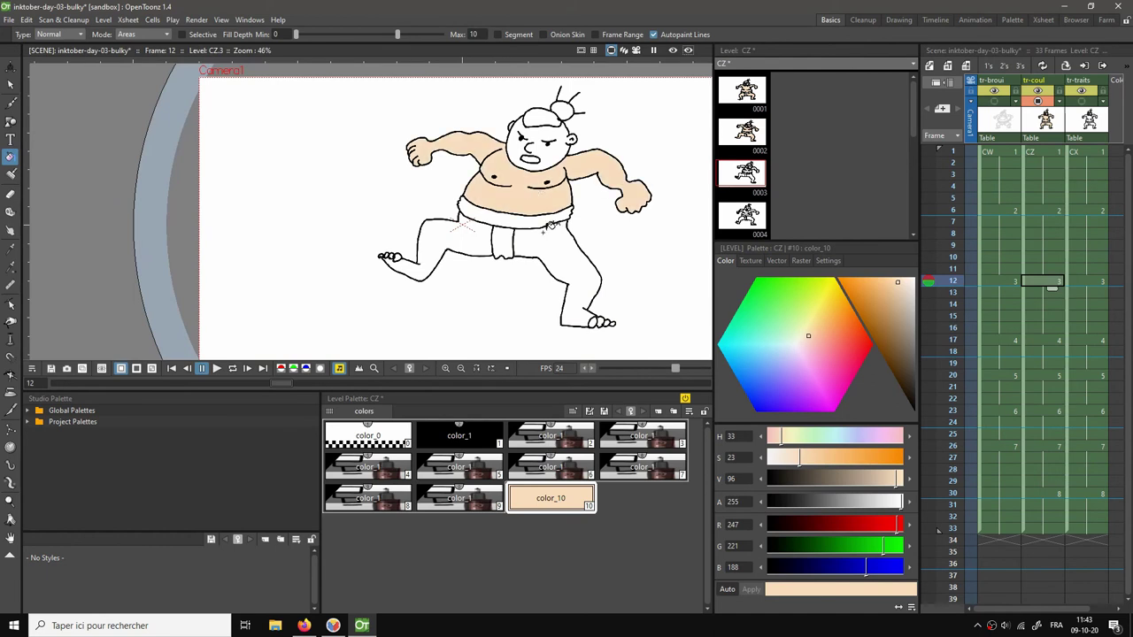
click(546, 234)
click(480, 237)
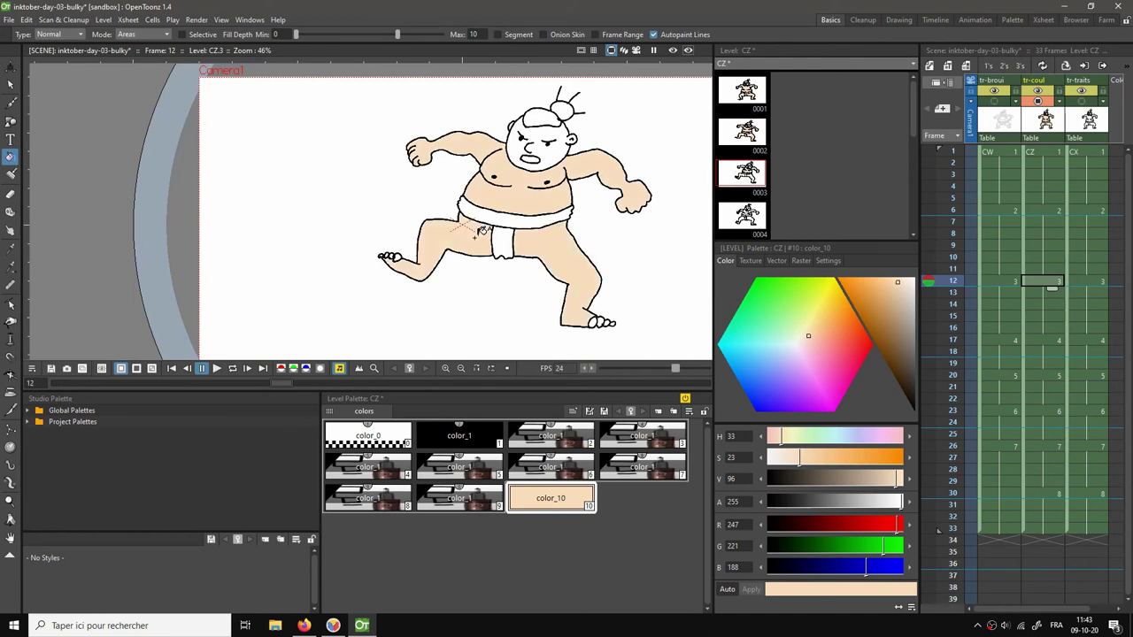
Fill the toes on both feet and the face of drawing 3 with the color_10 skin tone.
scroll(387, 250, up, 5)
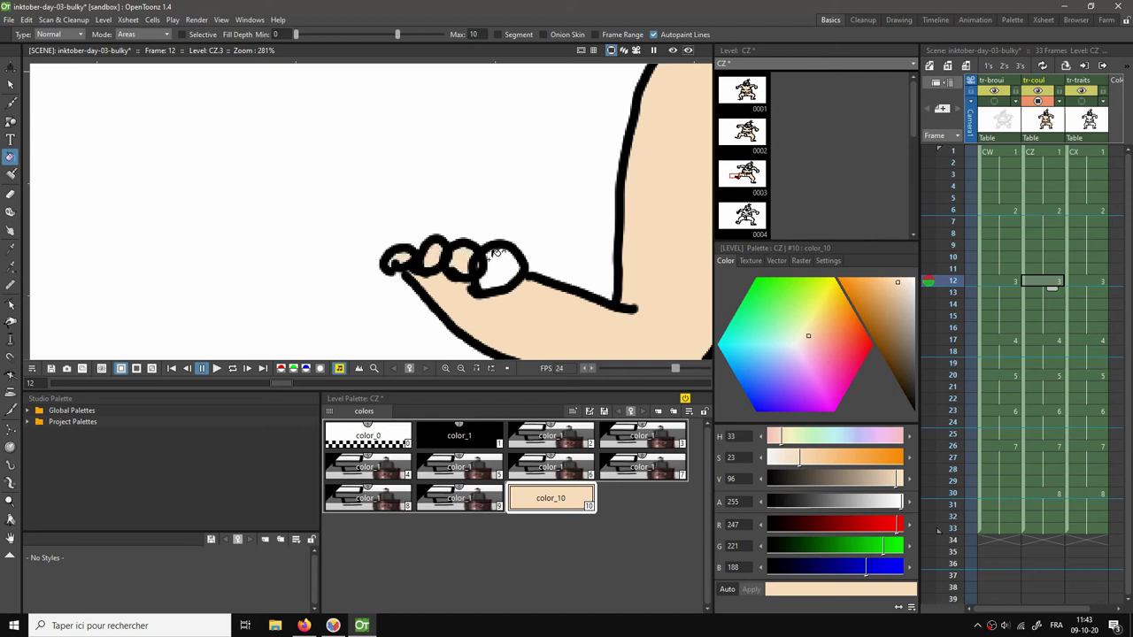
drag(576, 279, 519, 271)
scroll(519, 271, down, 3)
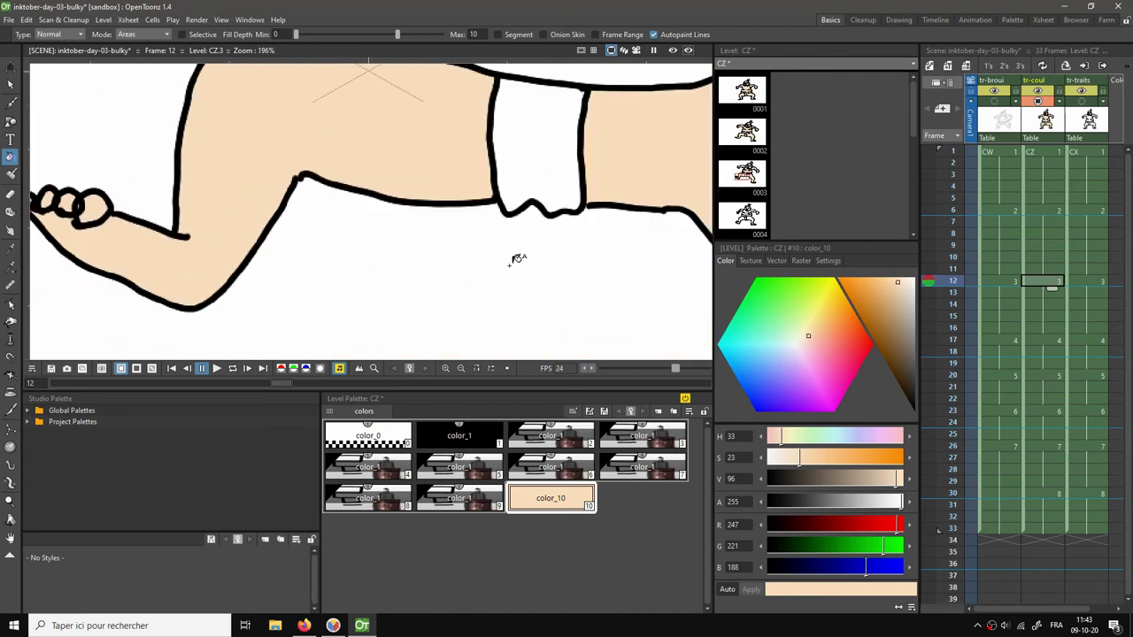
drag(444, 275, 534, 172)
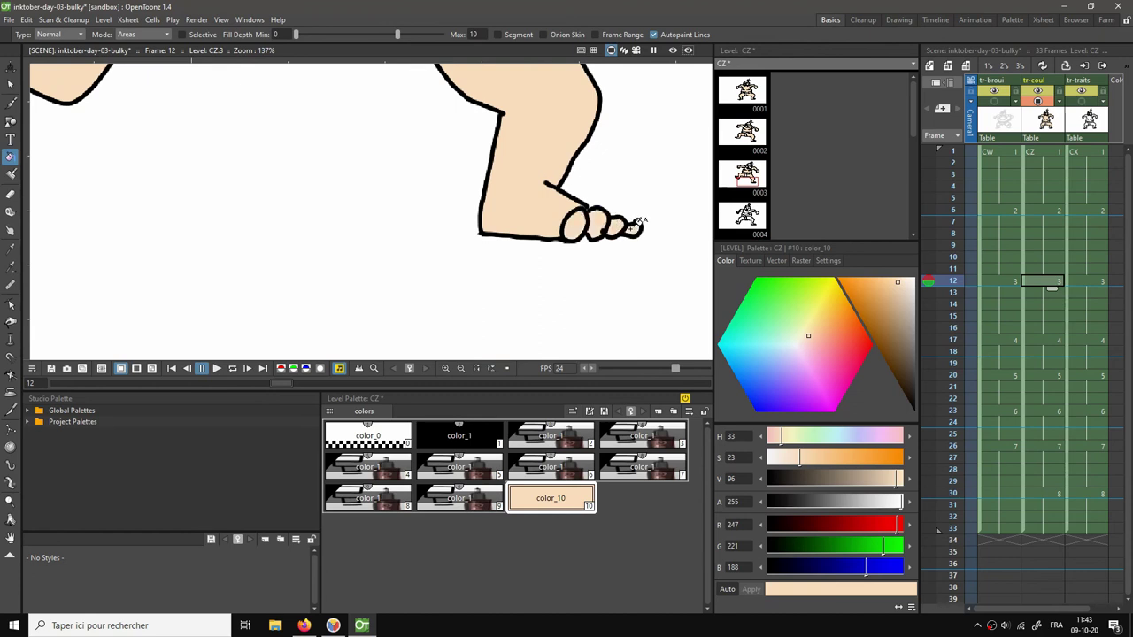
scroll(637, 221, down, 3)
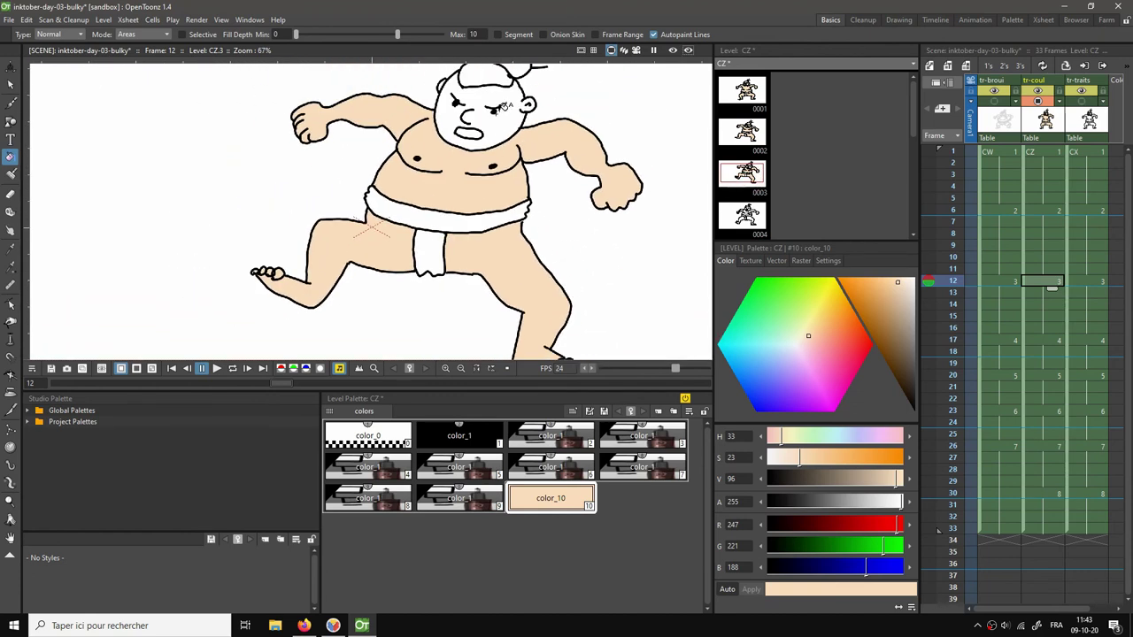
scroll(503, 107, up, 4)
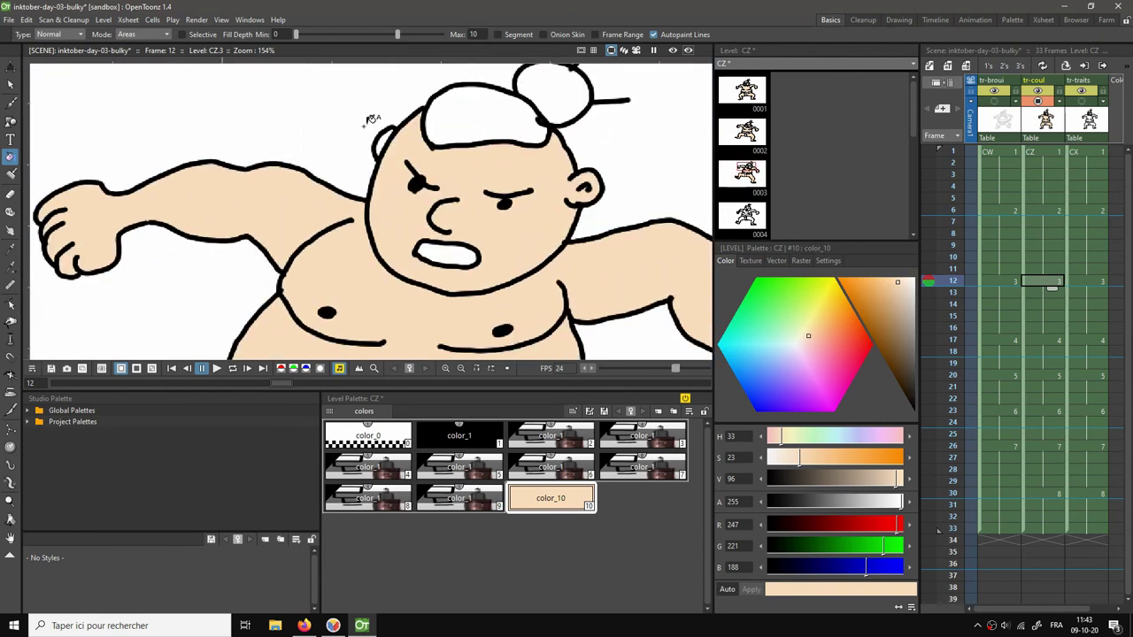
Fill the face, torso, arms and both legs of drawing 4 at frame 17 in tr-coul with color_10.
click(1046, 341)
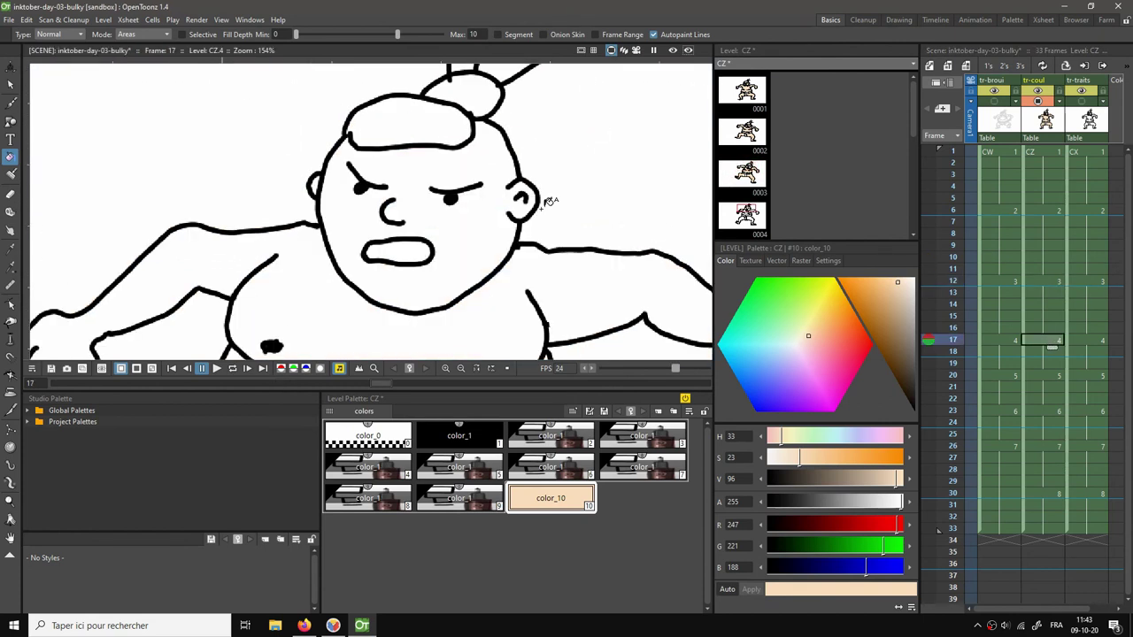
click(411, 175)
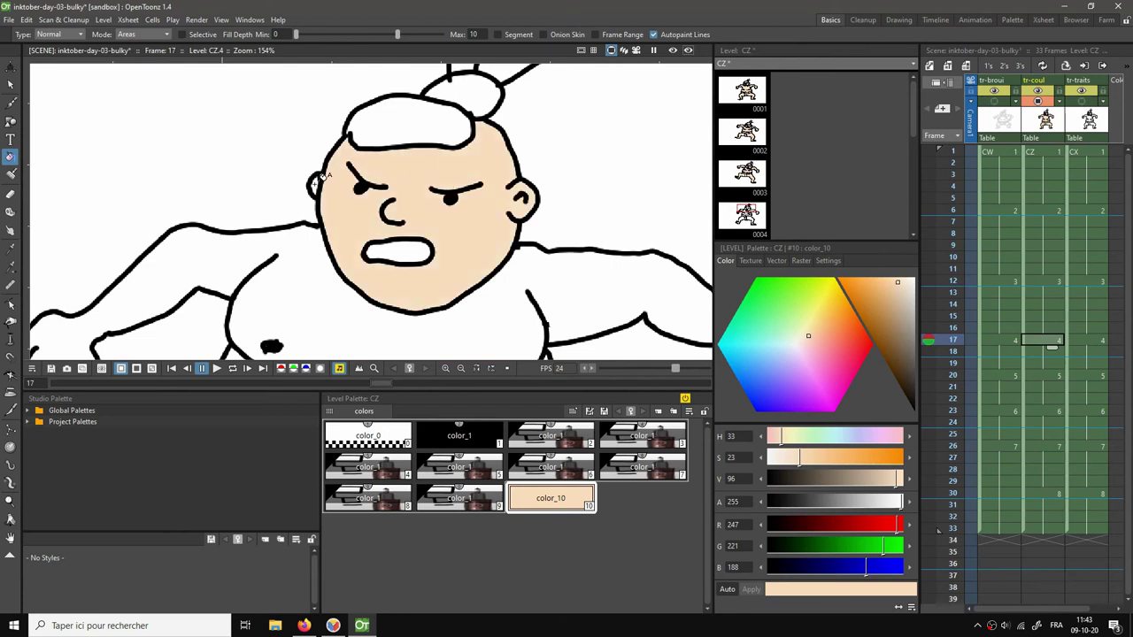
click(299, 231)
scroll(299, 229, down, 5)
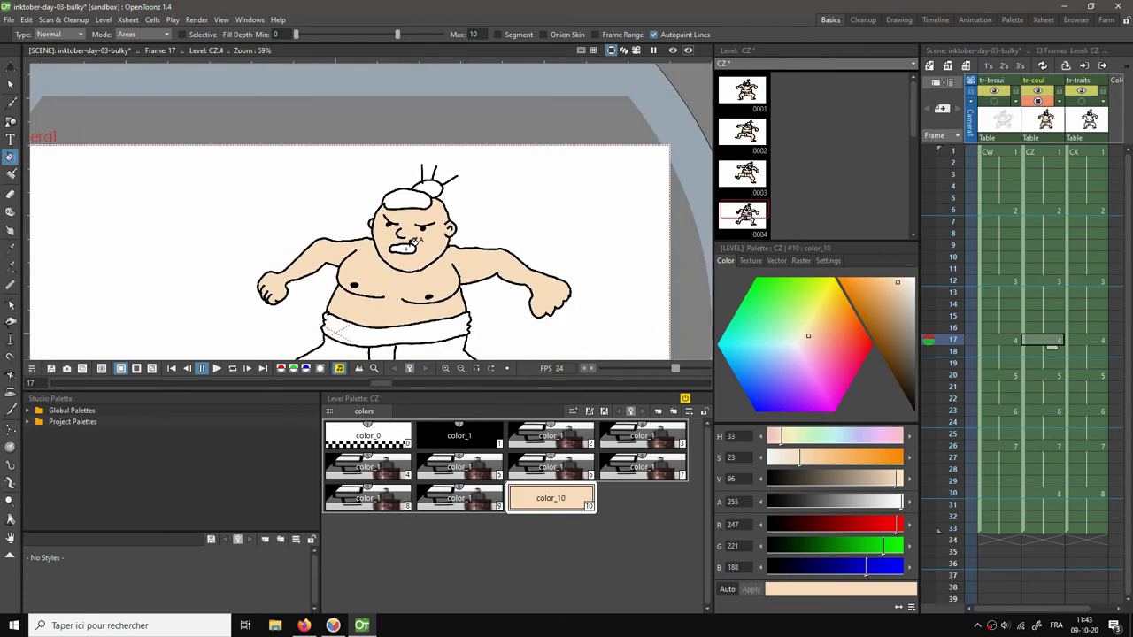
scroll(376, 208, up, 2)
click(375, 208)
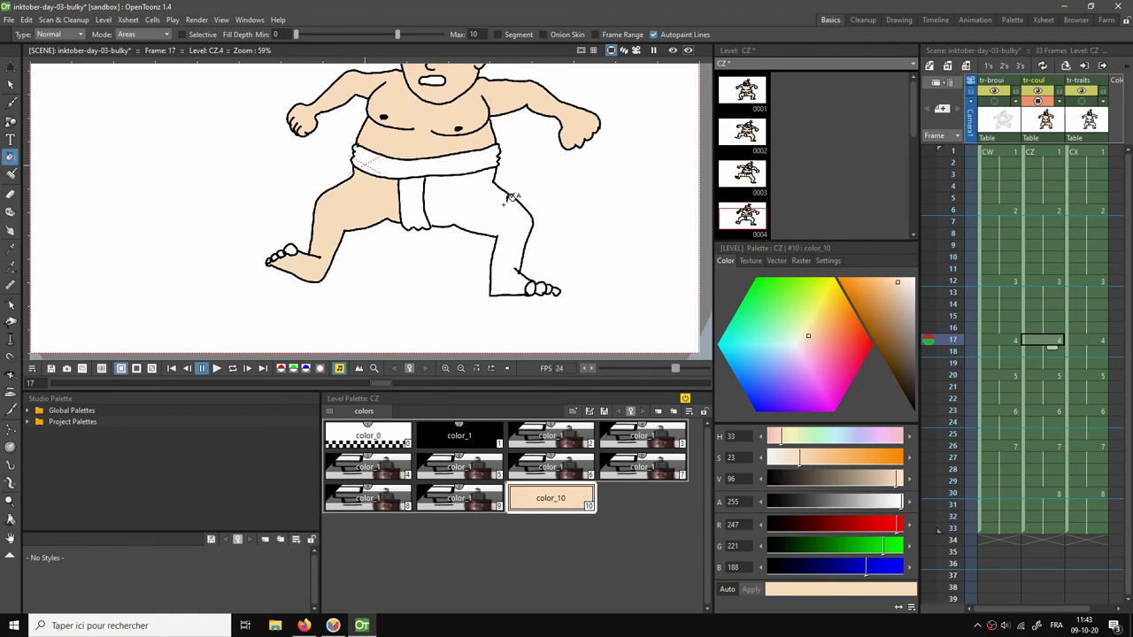
click(489, 204)
Fill the toes on both feet of drawing 4 with the color_10 skin tone.
scroll(549, 284, up, 4)
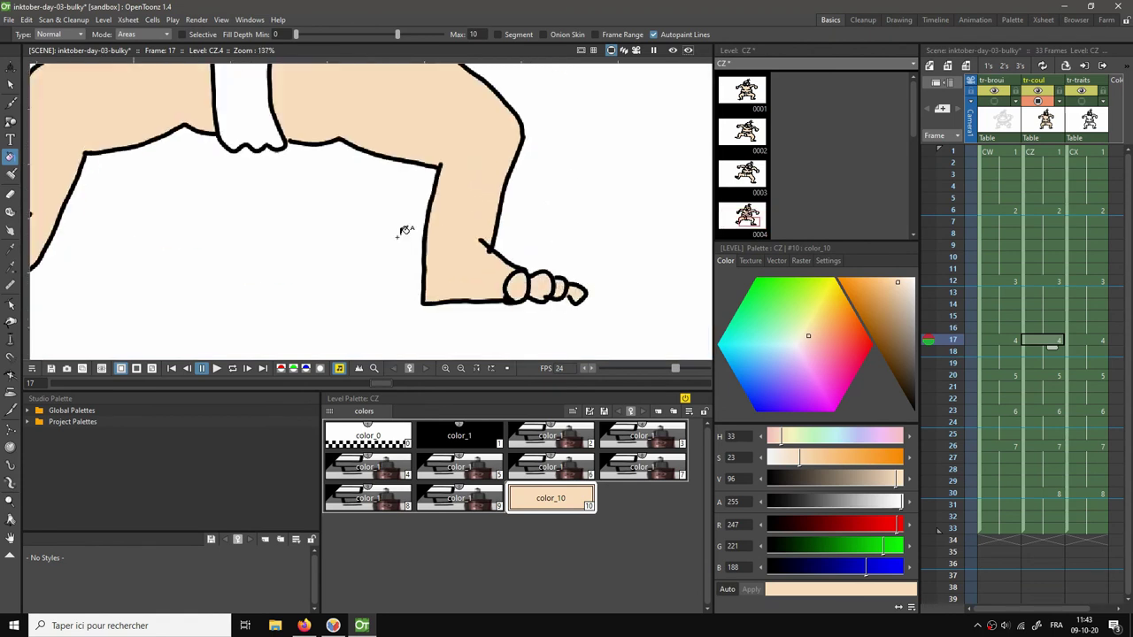
drag(232, 185, 434, 215)
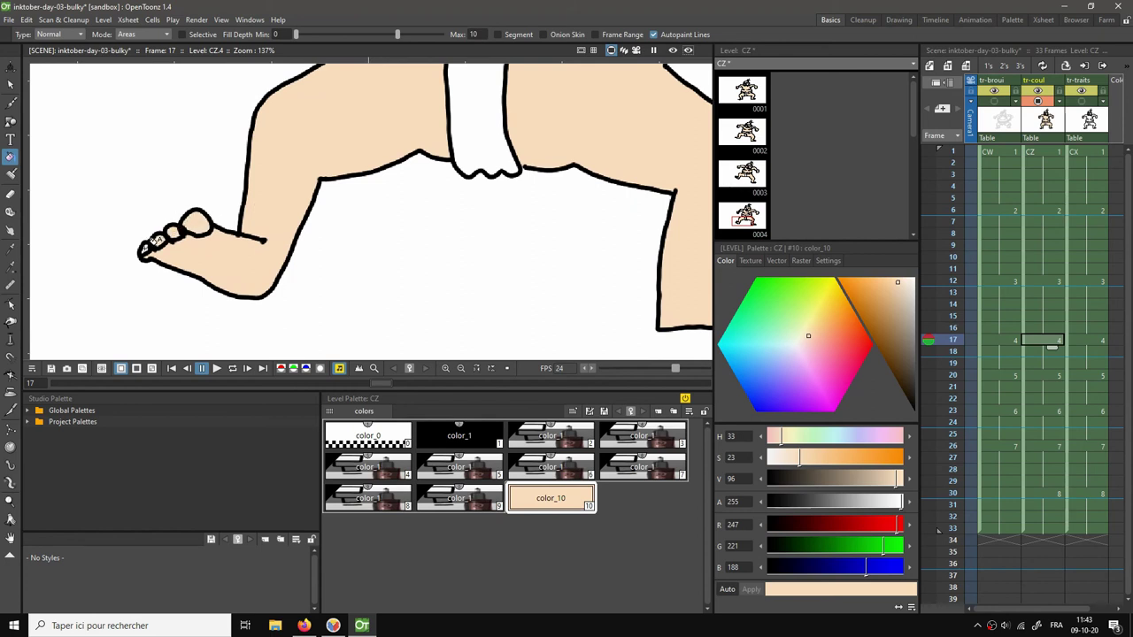
mouse_move(487, 189)
mouse_down()
mouse_move(468, 222)
mouse_move(448, 192)
mouse_move(472, 266)
mouse_up()
scroll(472, 266, down, 4)
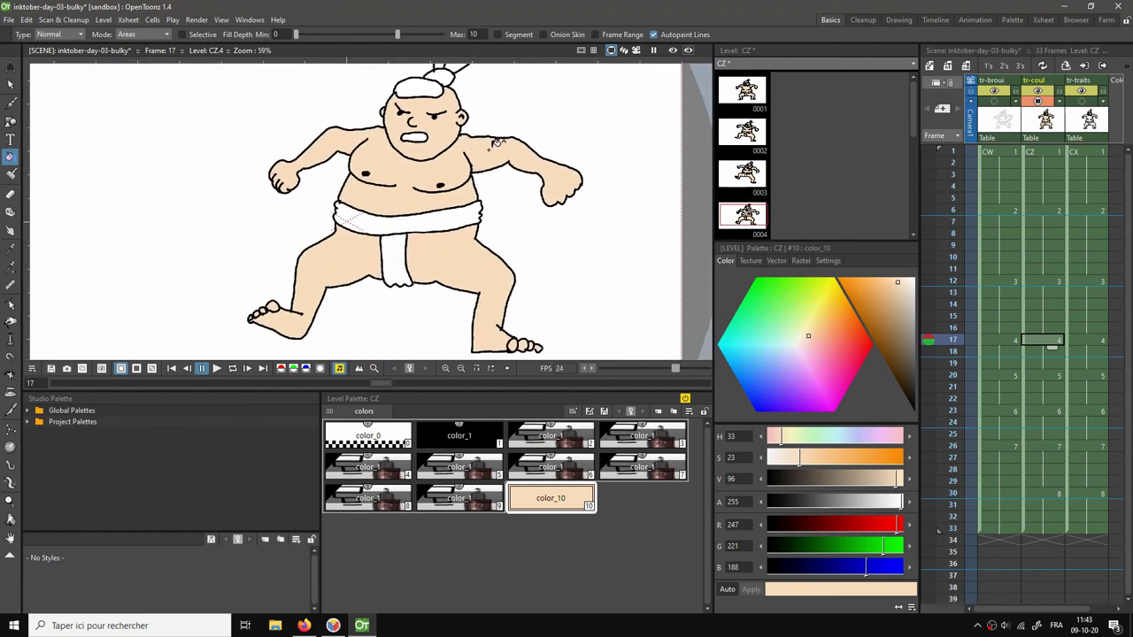
Fill the torso, arms, both legs and face of drawing 5 at frame 20 in tr-coul with color_10.
click(1031, 377)
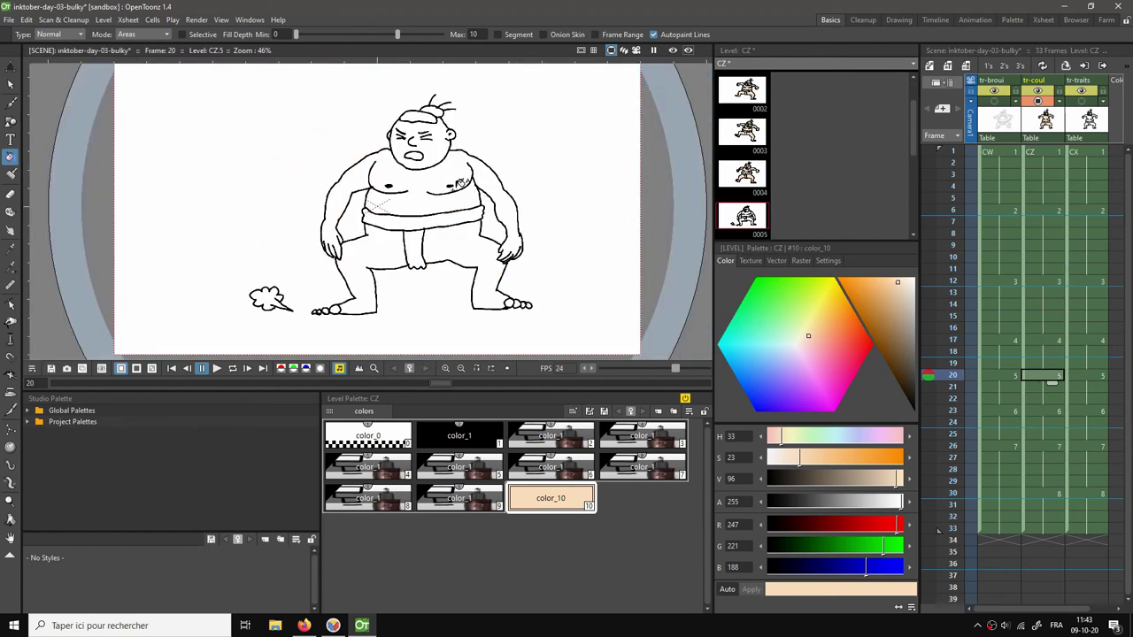
click(451, 168)
click(399, 241)
click(458, 242)
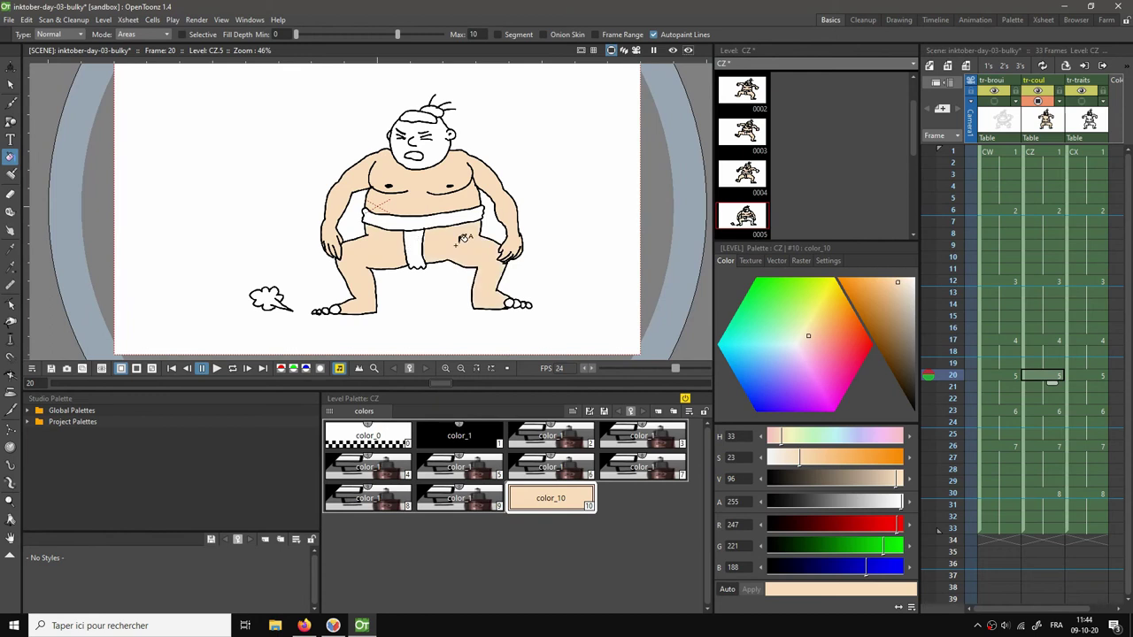
click(425, 125)
scroll(448, 129, up, 4)
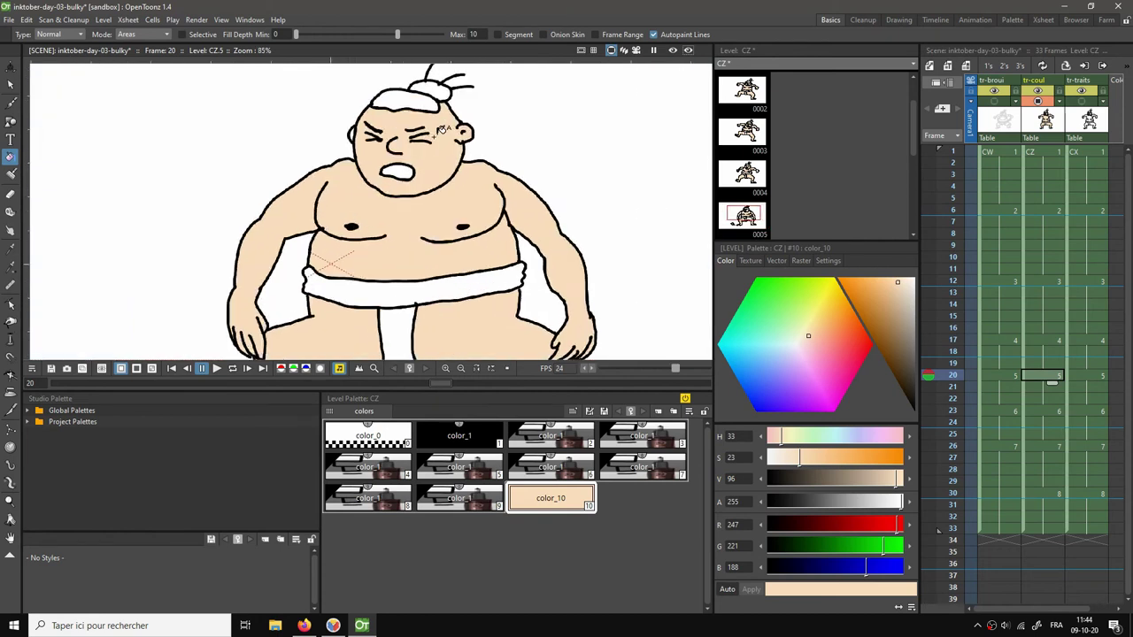
scroll(429, 235, down, 3)
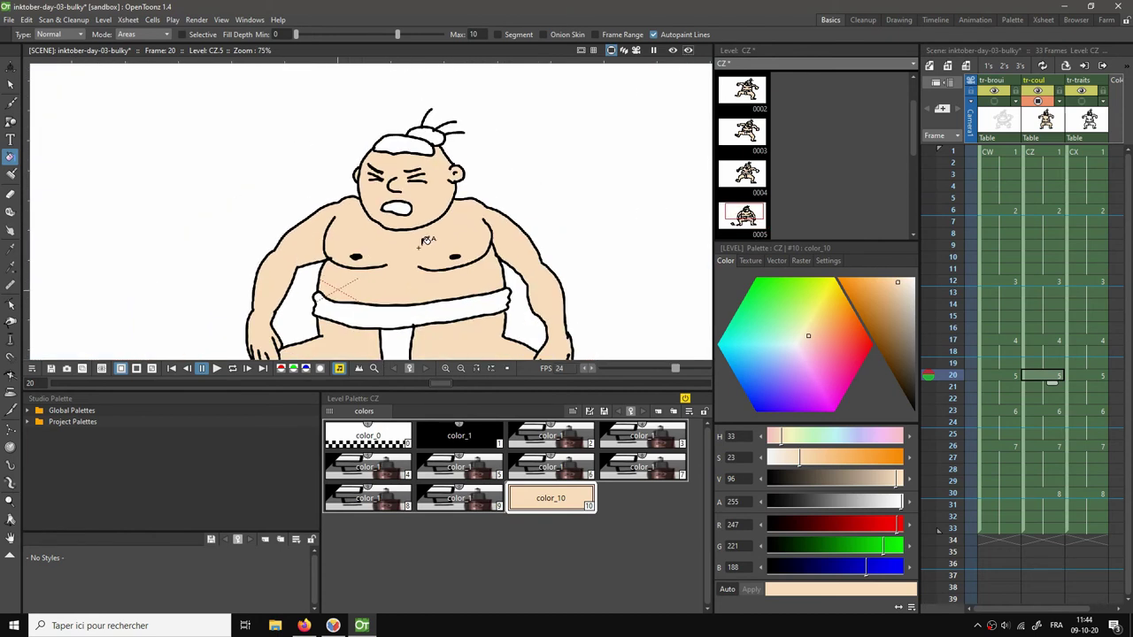
Fill the toes on both feet of drawing 5 with the color_10 skin tone.
scroll(391, 210, up, 1)
click(317, 318)
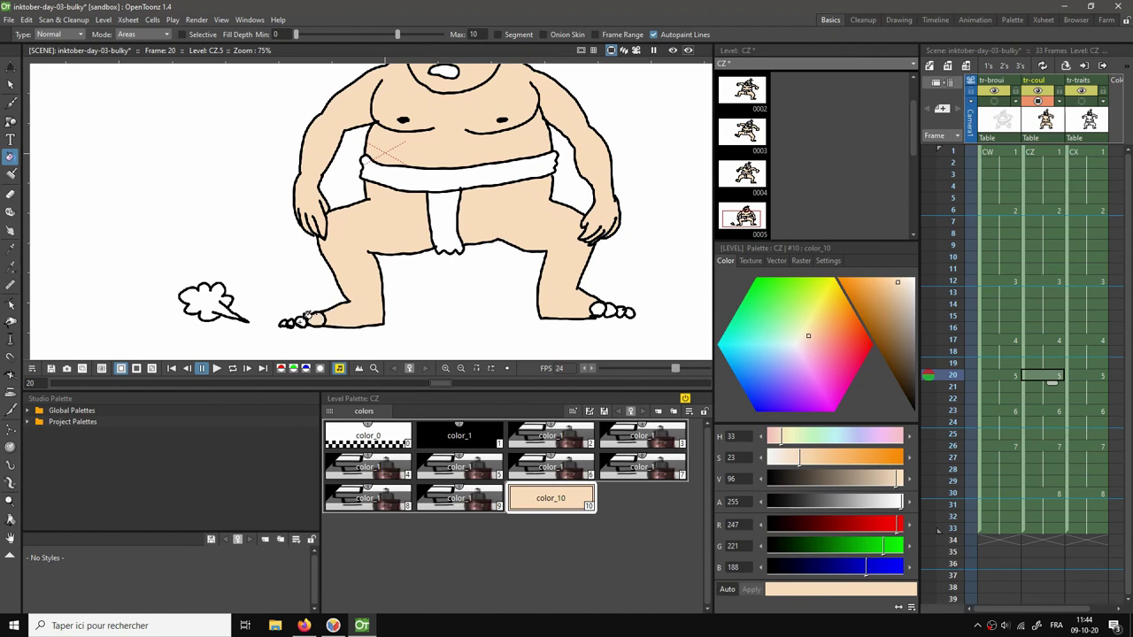
scroll(299, 315, up, 3)
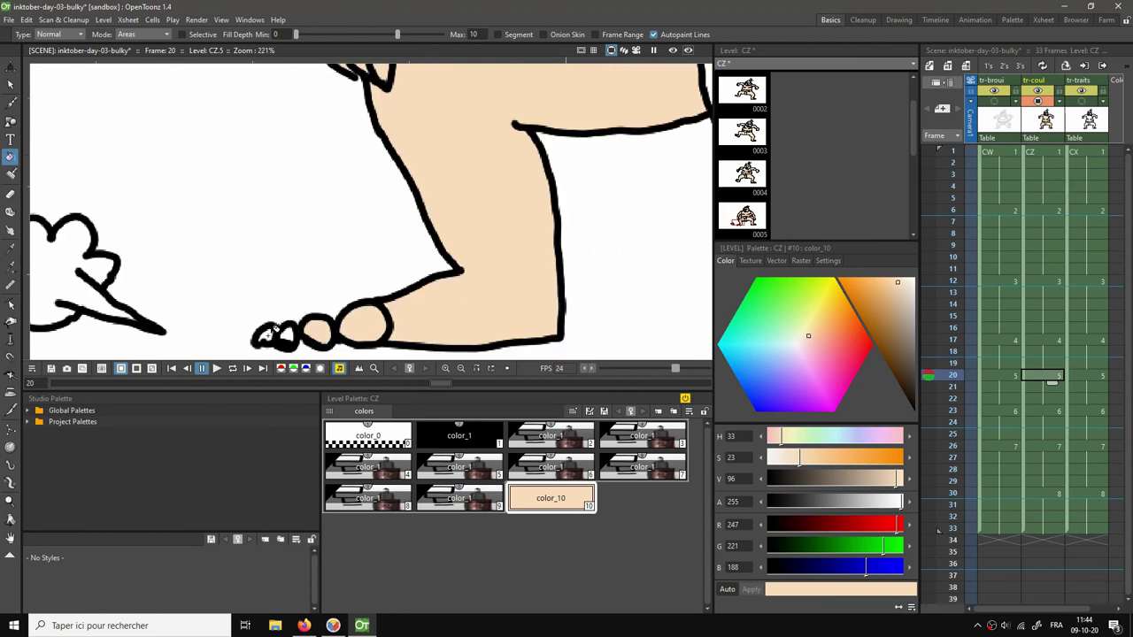
scroll(442, 278, right, 10)
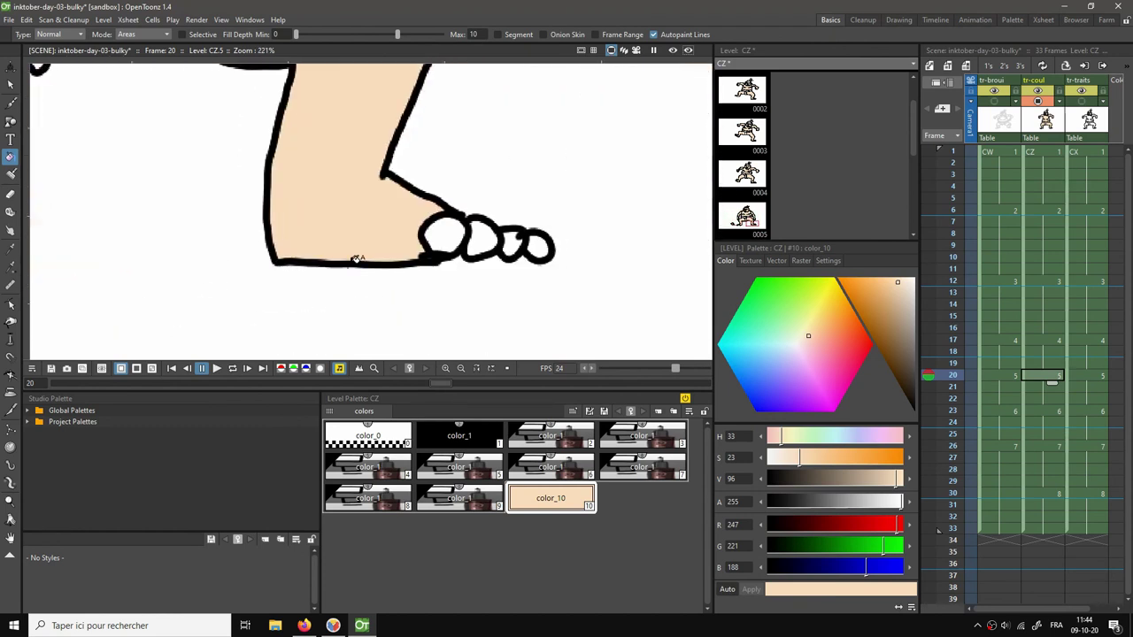
click(456, 234)
click(485, 237)
click(514, 242)
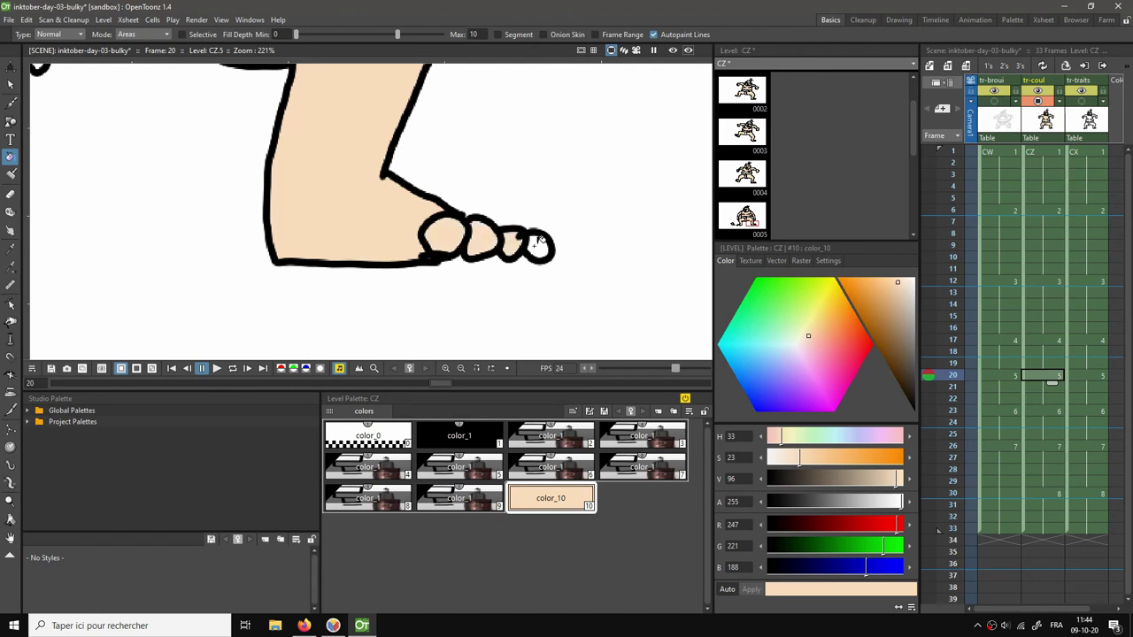
click(539, 246)
scroll(469, 186, down, 6)
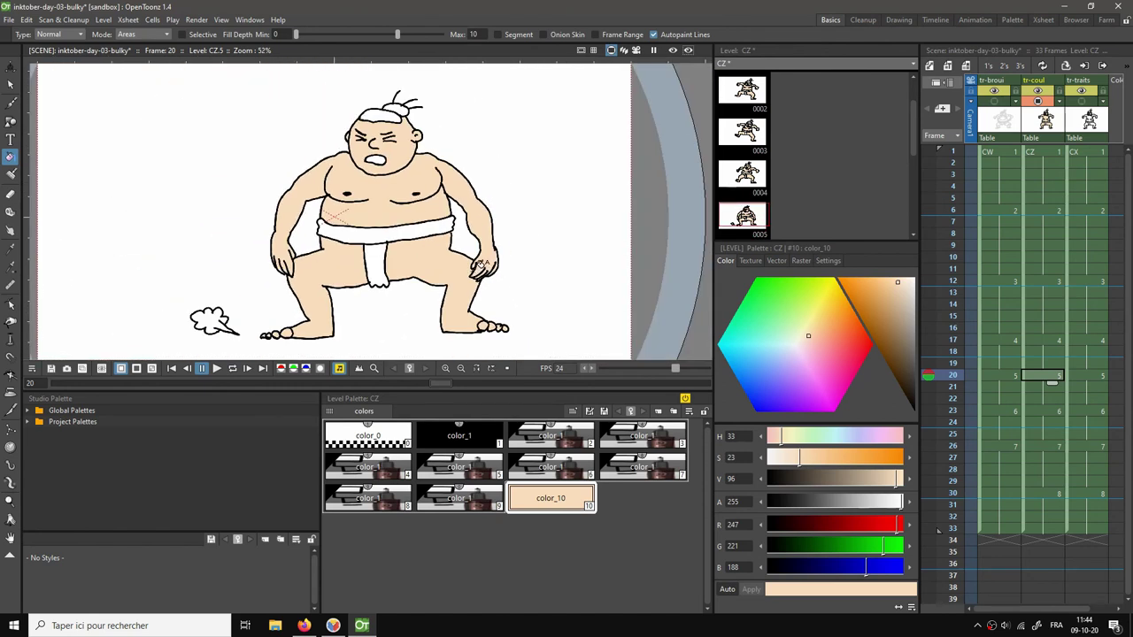
Fill the torso, arms and both legs of drawing 6 at frame 23 in tr-coul with color_10.
click(1047, 409)
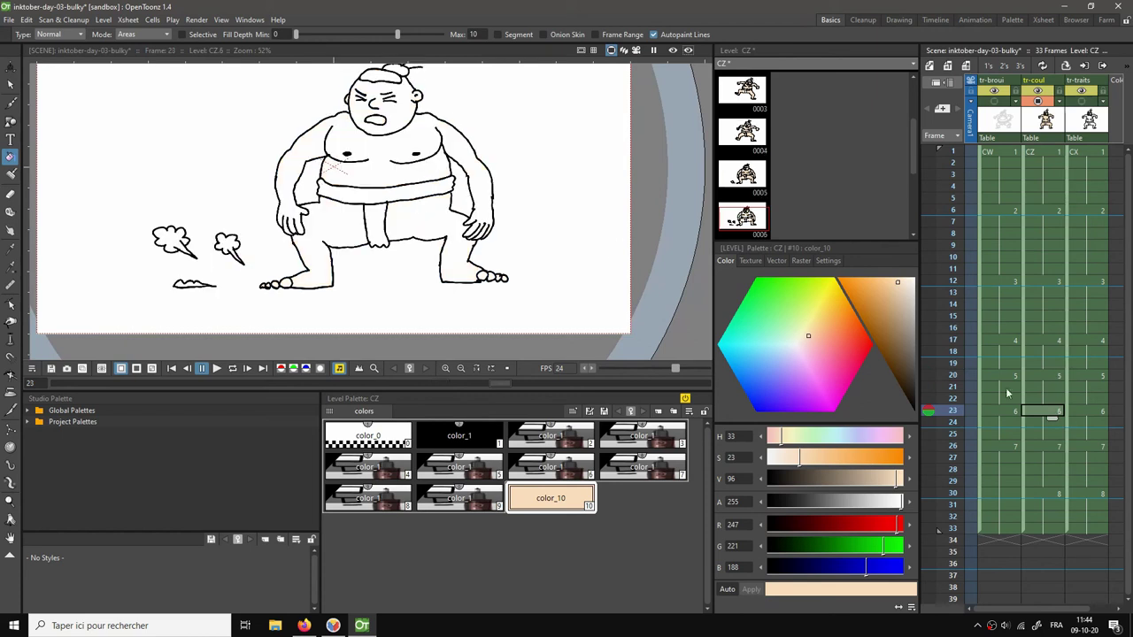
click(398, 163)
click(420, 209)
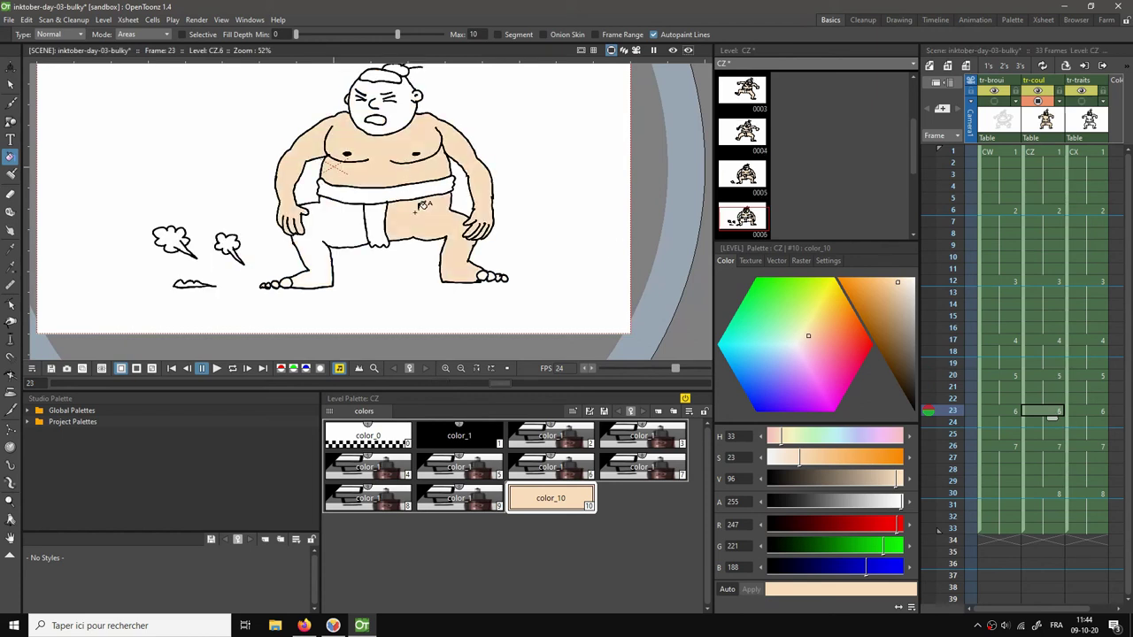
click(348, 213)
Fill the toes on both feet of drawing 6 with the color_10 skin tone.
scroll(275, 286, up, 4)
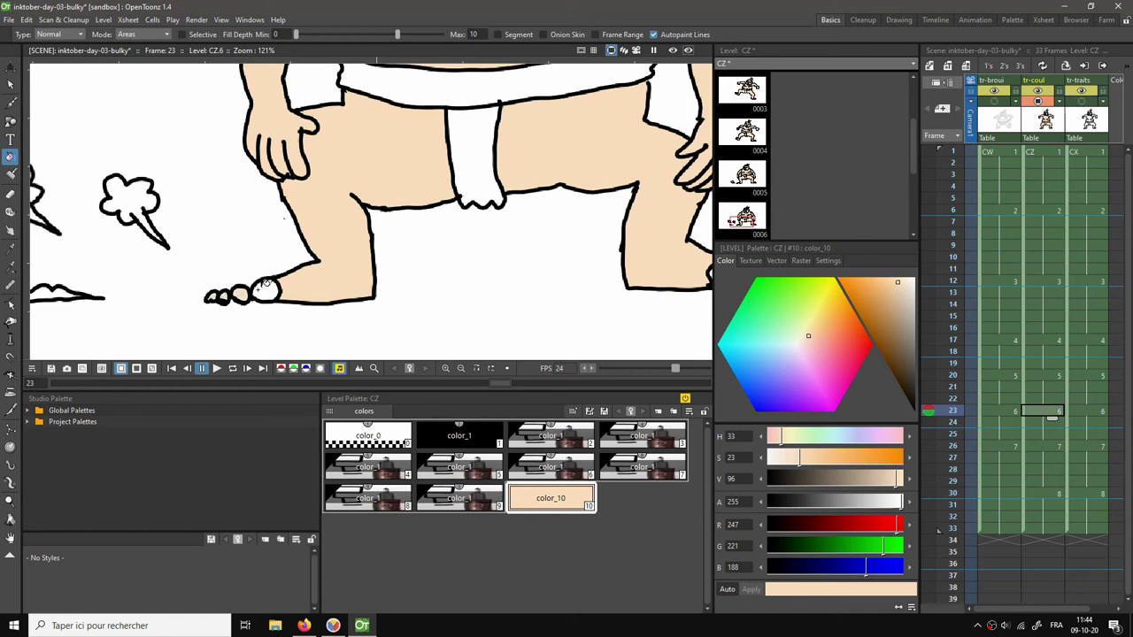
drag(607, 255, 440, 272)
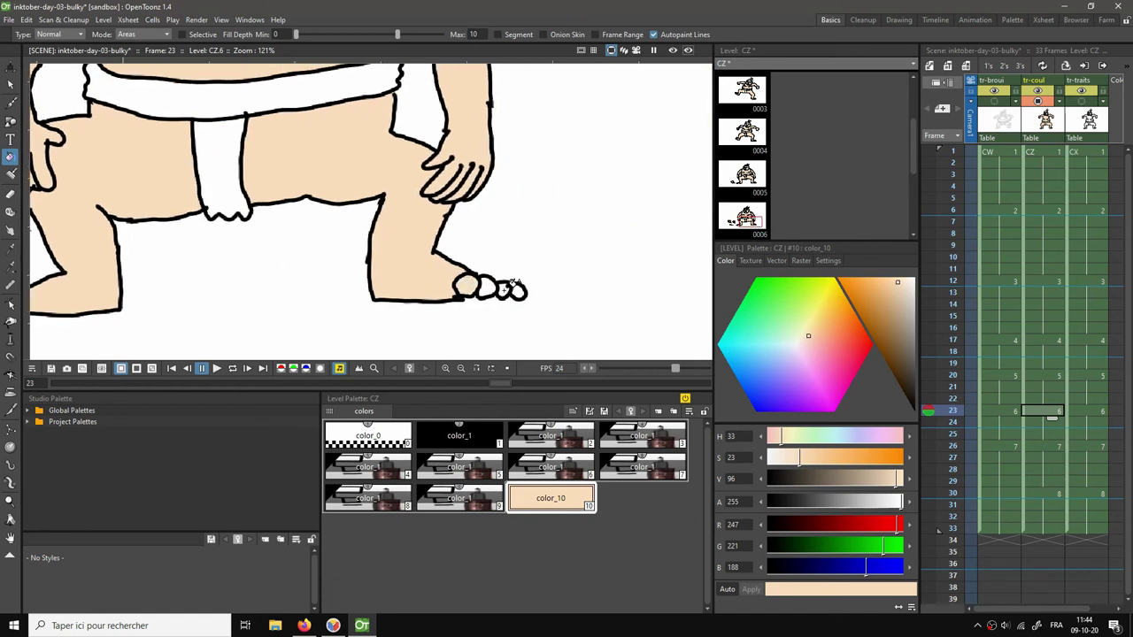
drag(511, 285, 529, 283)
scroll(518, 225, down, 3)
Fill the face of drawing 6 with color_10 and save the scene.
drag(485, 138, 482, 209)
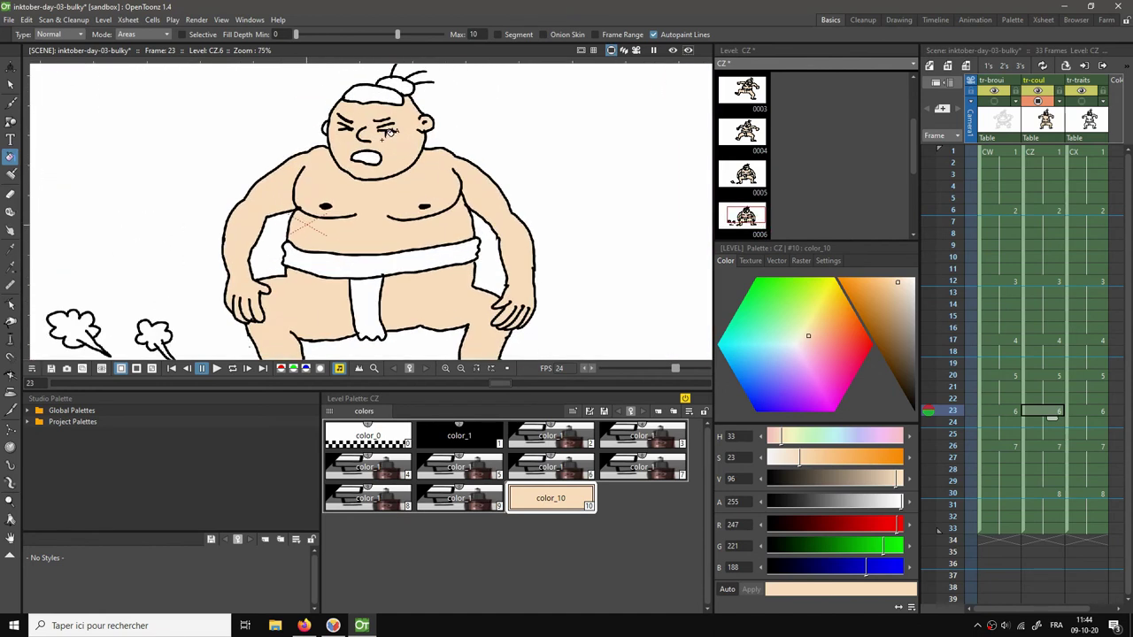
scroll(389, 131, up, 4)
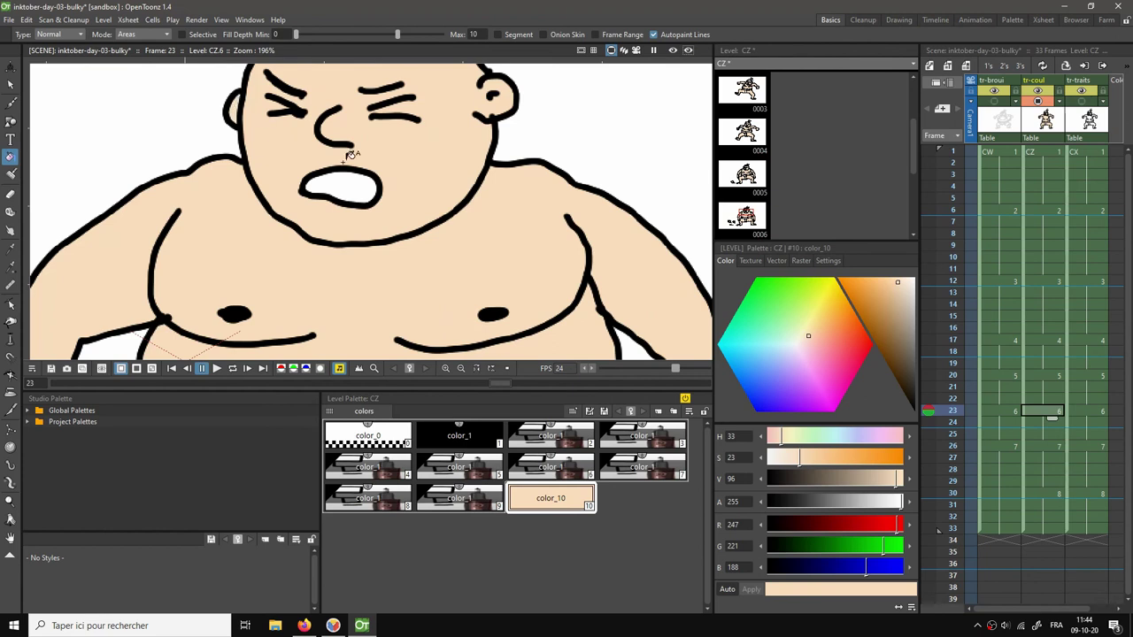
key(ctrl+s)
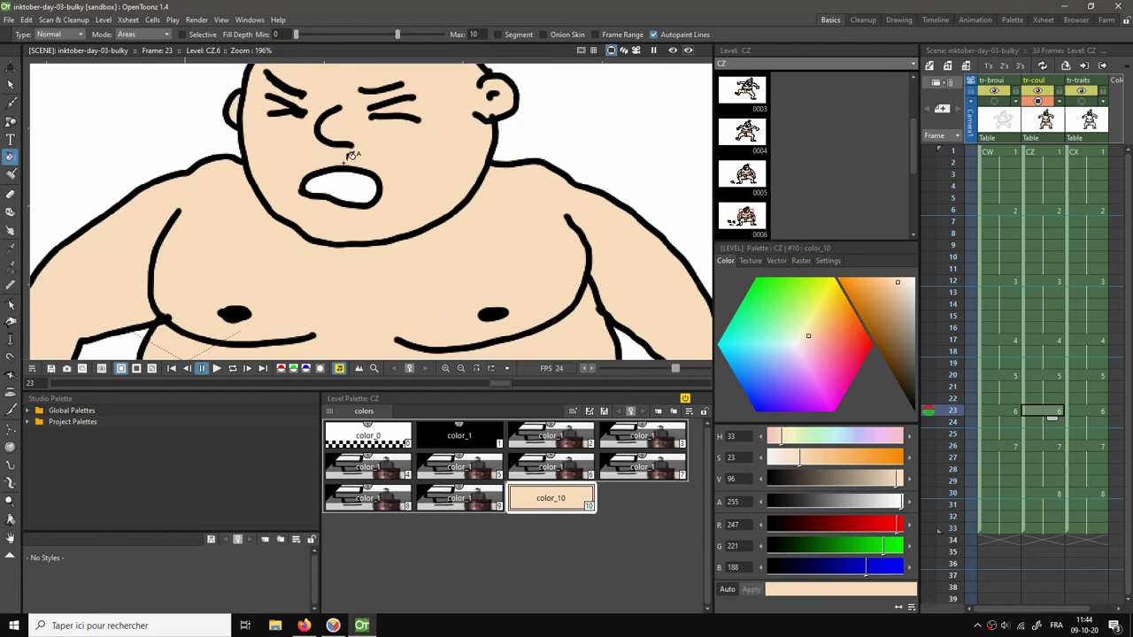
Fill the torso, arms and both legs of drawing 7 at frame 26 in tr-coul with color_10.
click(1045, 441)
scroll(609, 313, down, 4)
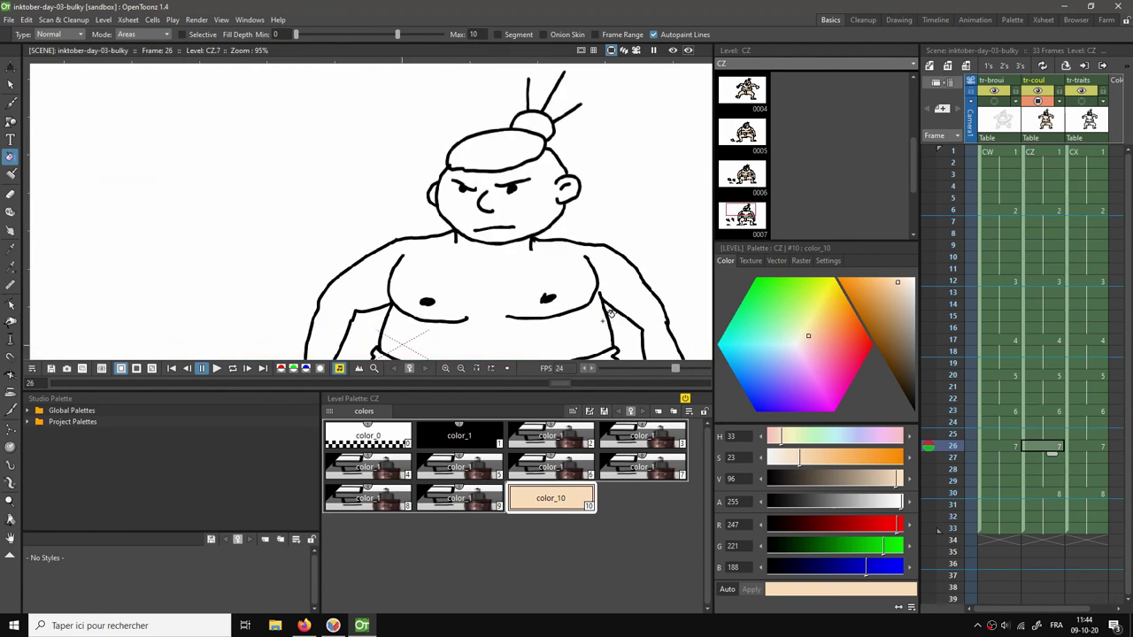
scroll(609, 313, down, 2)
click(487, 212)
scroll(472, 268, down, 1)
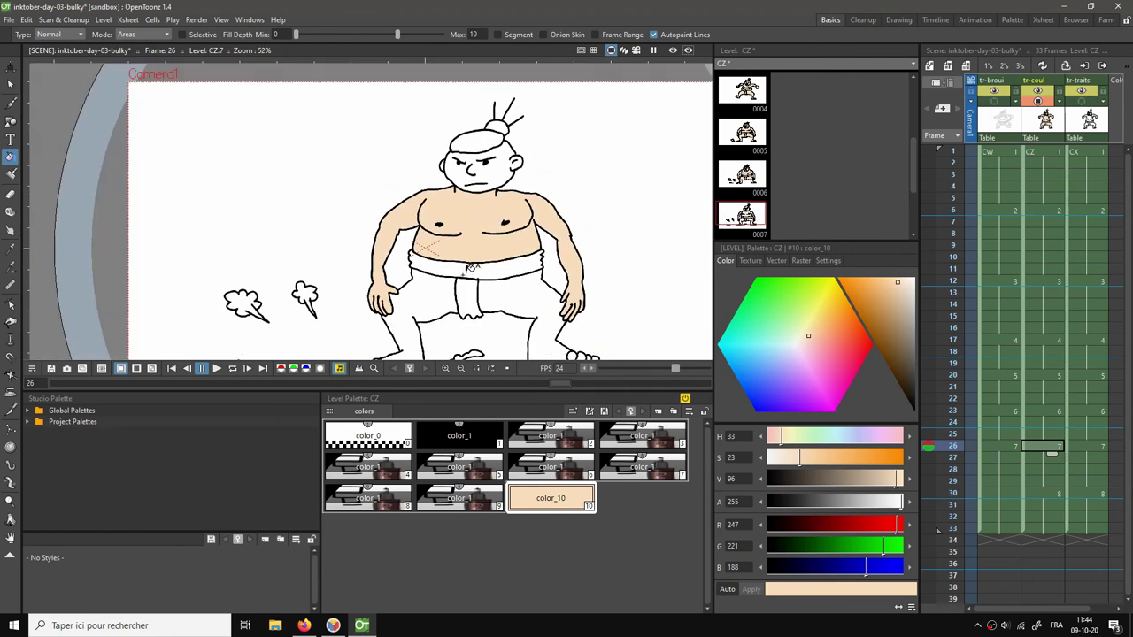
click(429, 294)
scroll(495, 271, down, 1)
click(533, 206)
Fill the toes on both feet of drawing 7 with the color_10 skin tone.
scroll(542, 246, up, 2)
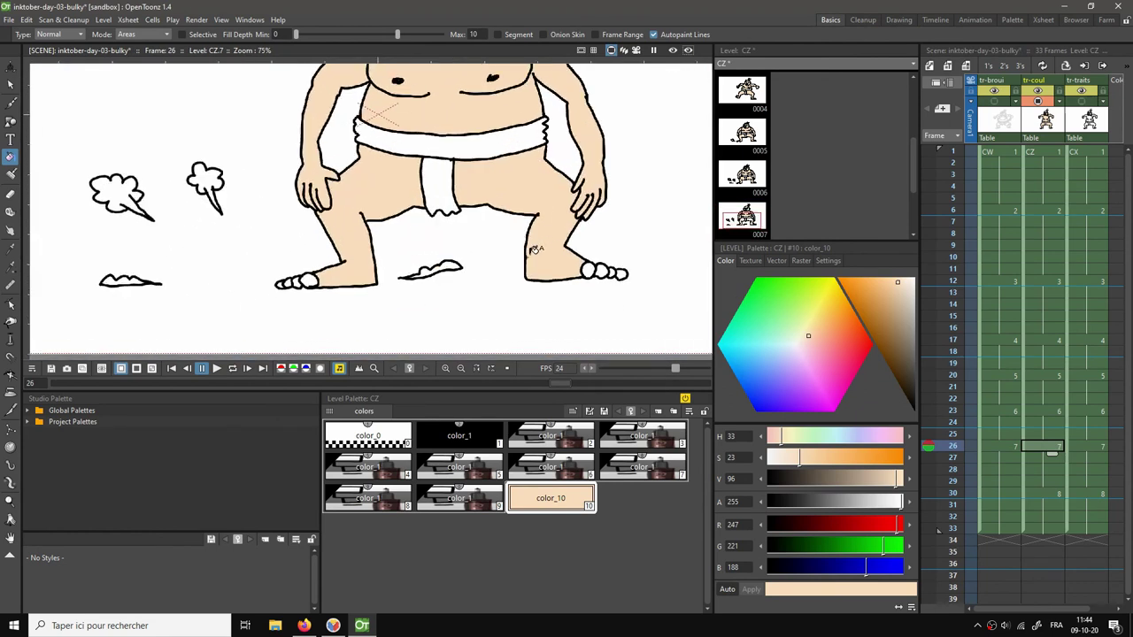
scroll(309, 280, up, 3)
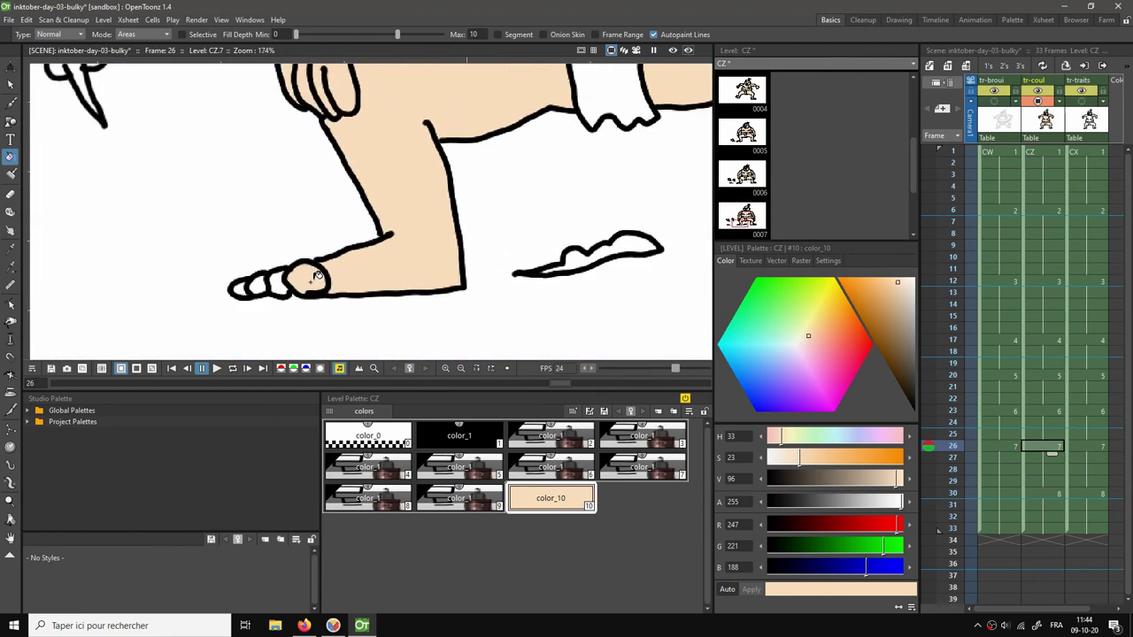
click(278, 285)
click(259, 285)
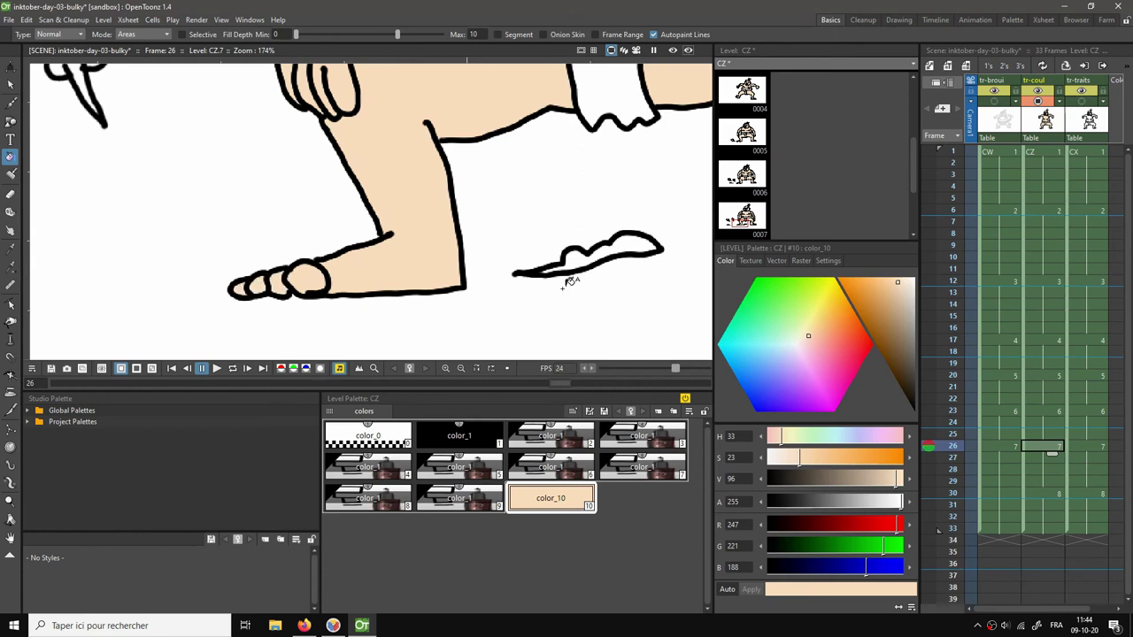
drag(571, 281, 235, 278)
drag(538, 260, 485, 259)
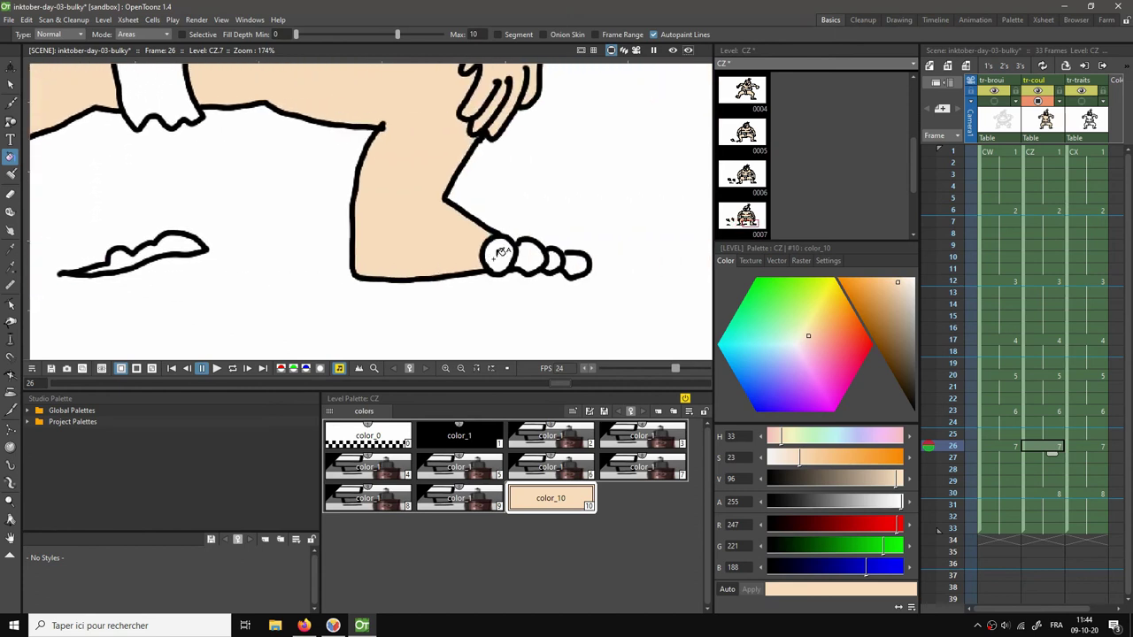
click(500, 254)
click(531, 255)
click(556, 260)
click(577, 264)
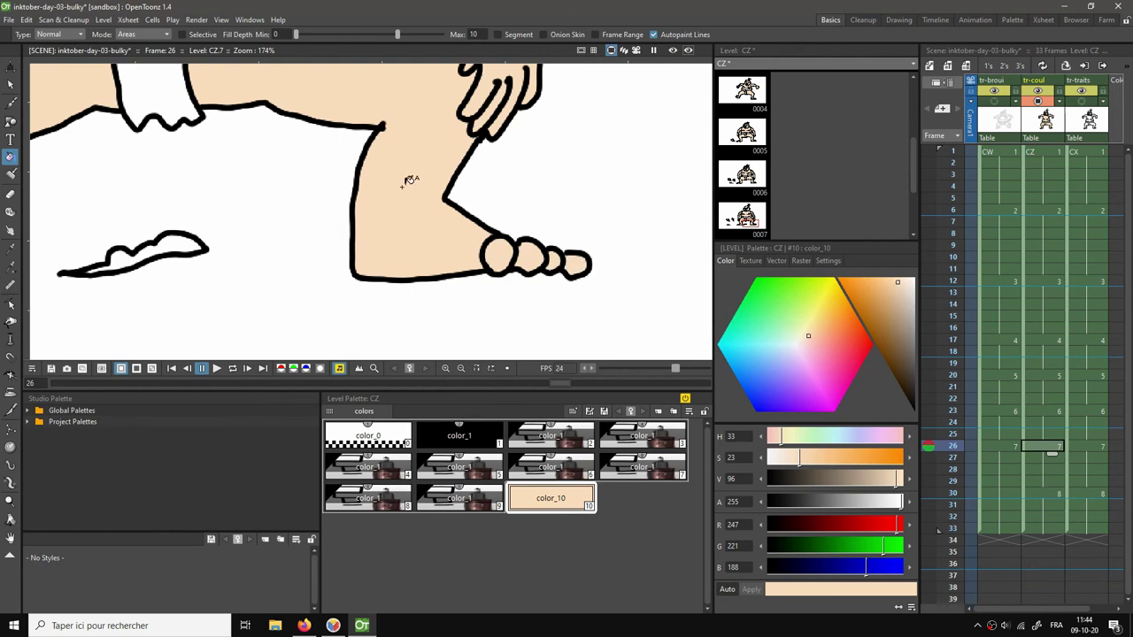
Fill the face of drawing 7 with the color_10 skin tone.
scroll(410, 180, down, 4)
scroll(416, 190, up, 2)
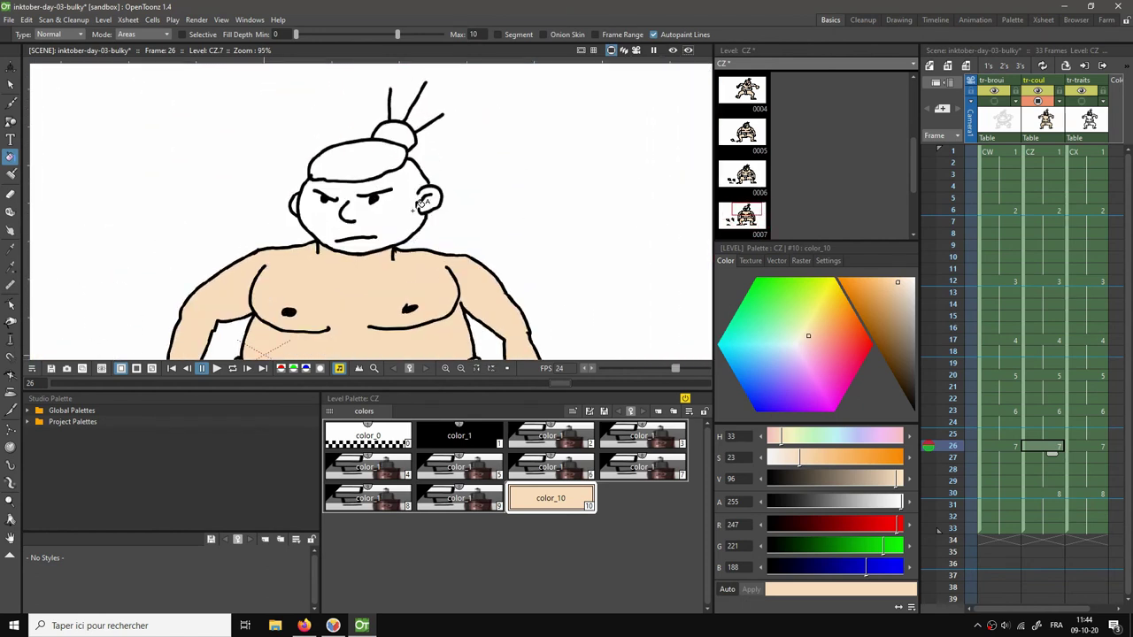
click(423, 202)
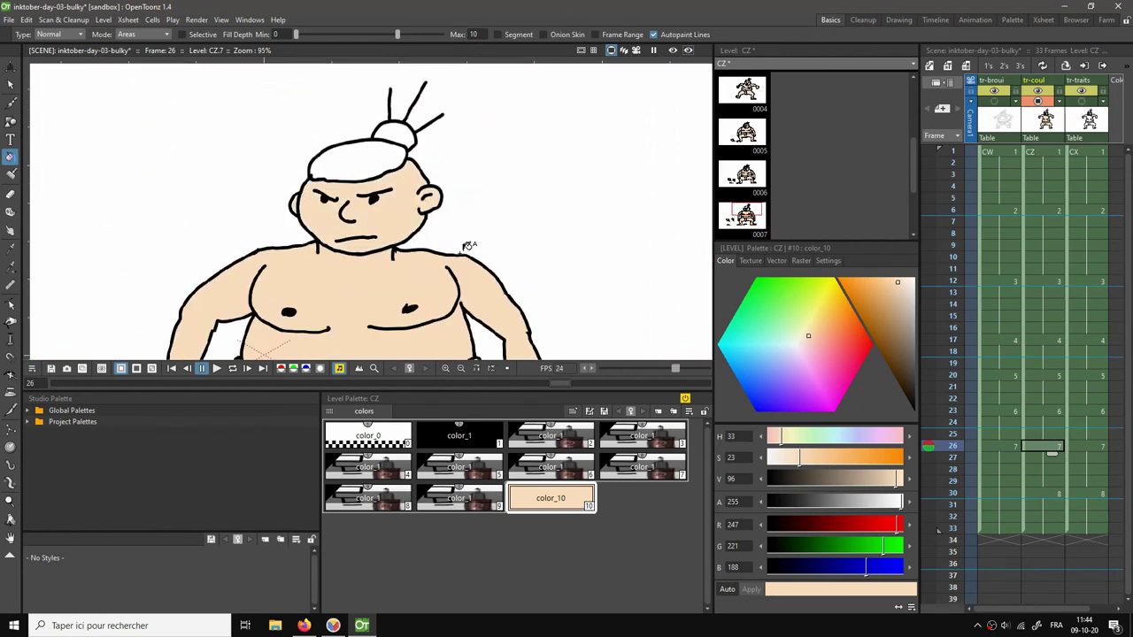
scroll(469, 245, down, 2)
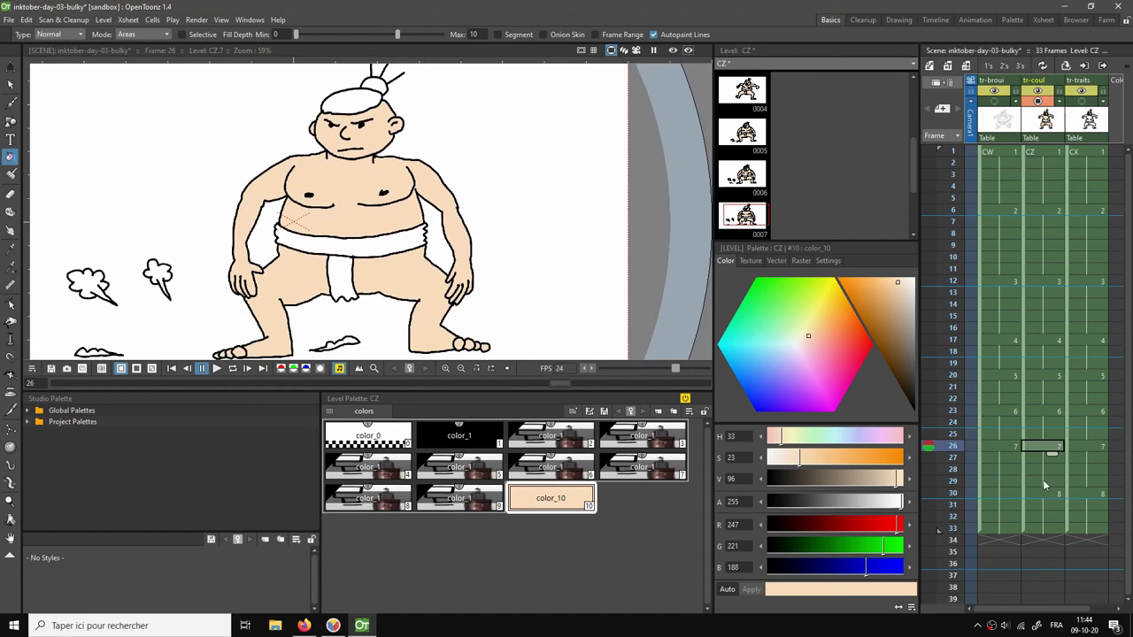
Fill the torso, arms and both legs of drawing 8 at frame 30 in tr-coul with color_10.
click(1044, 492)
click(352, 165)
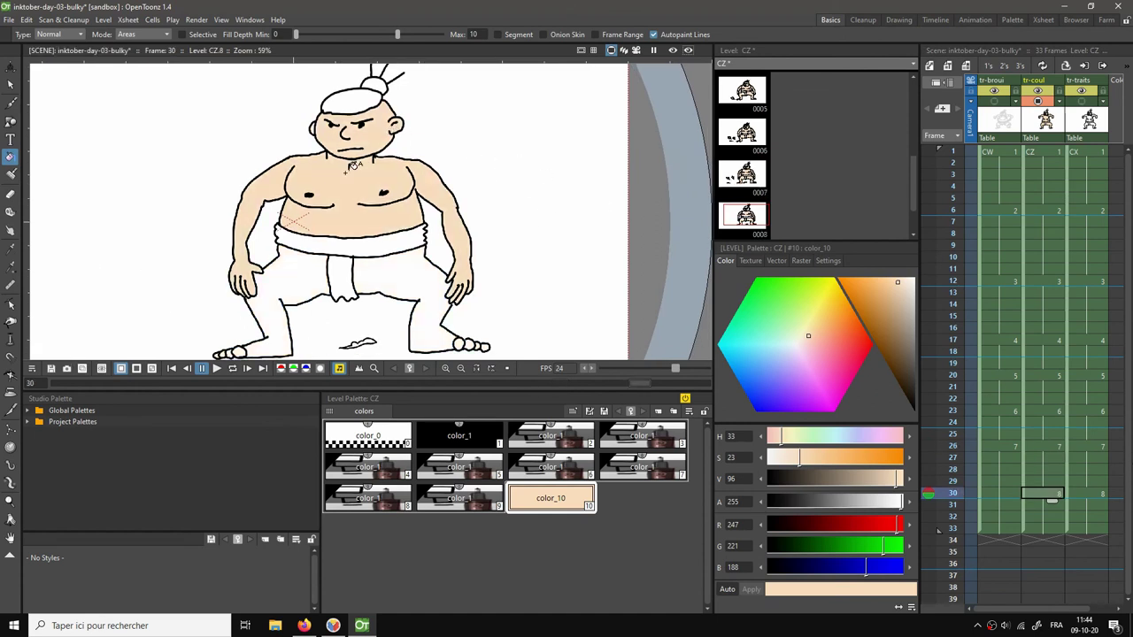
click(312, 280)
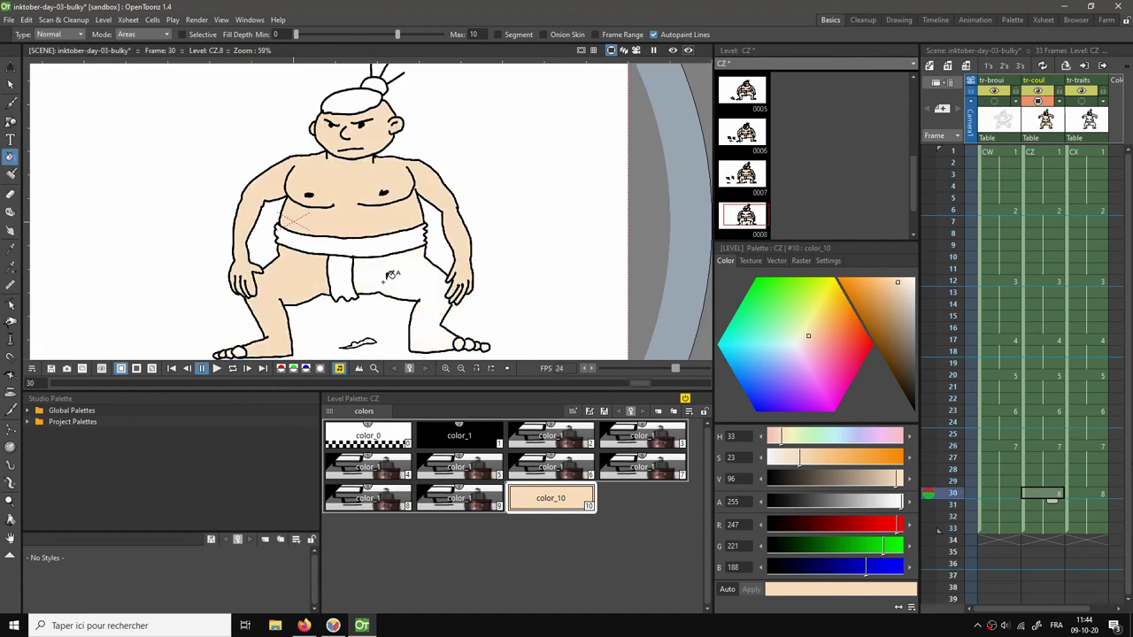
click(391, 277)
Fill the toes on both feet of drawing 8 with the color_10 skin tone.
scroll(468, 340, up, 2)
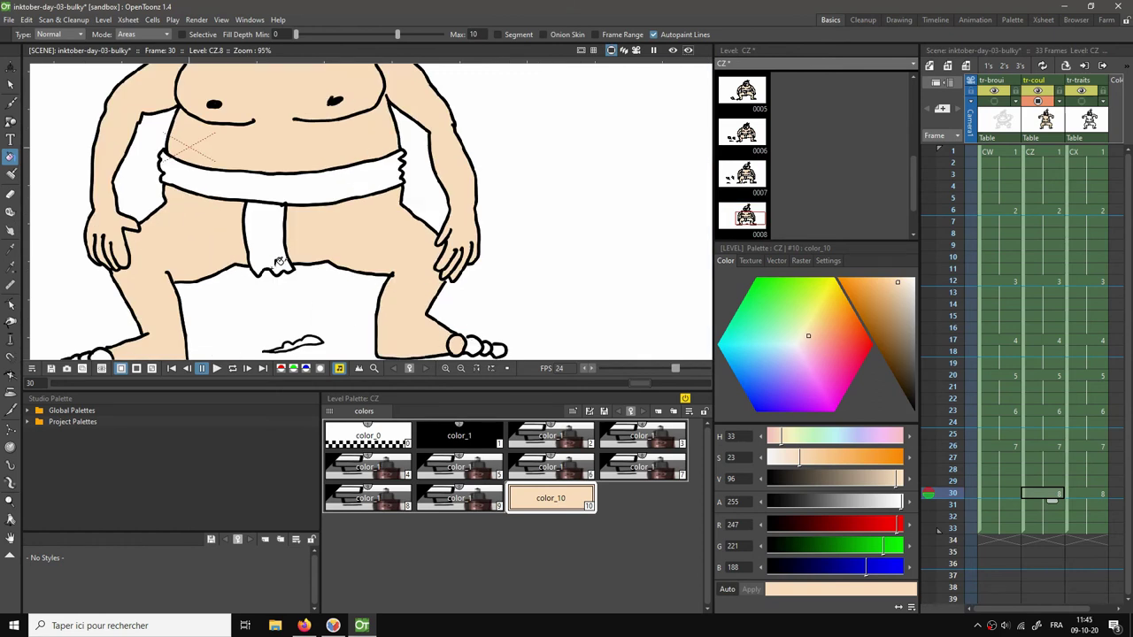
scroll(277, 262, left, 3)
scroll(277, 262, down, 2)
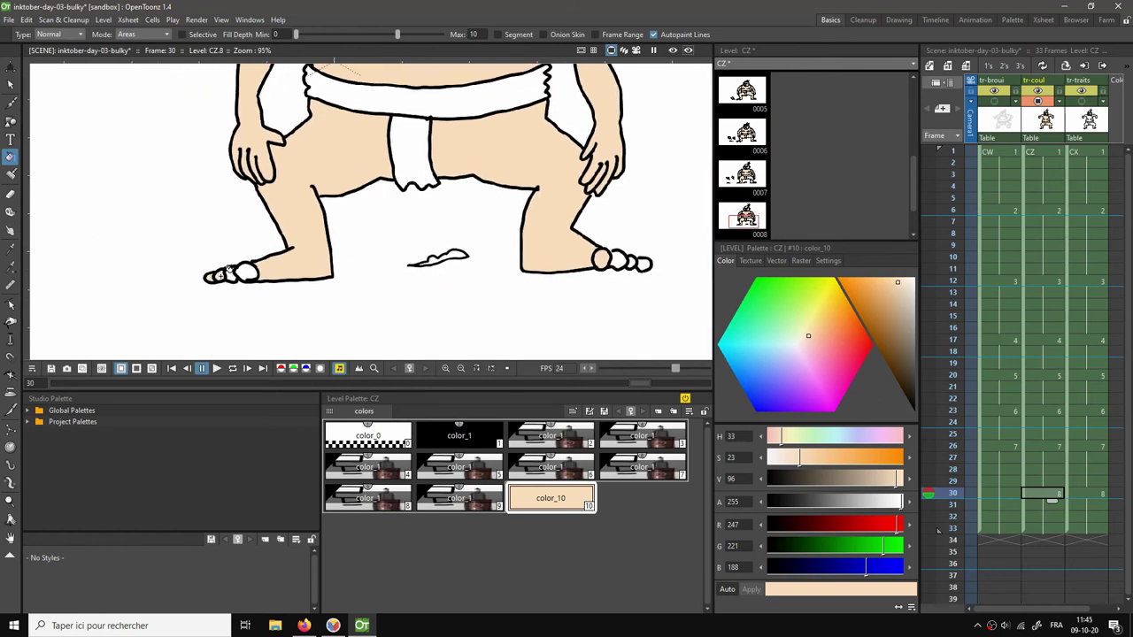
click(619, 259)
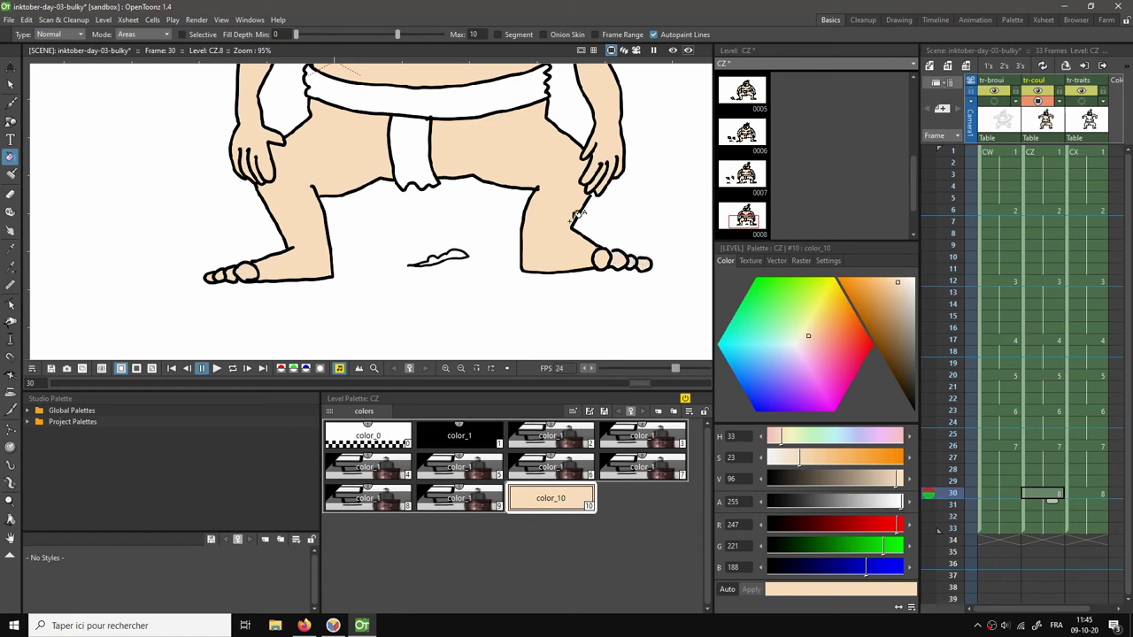
scroll(577, 217, down, 4)
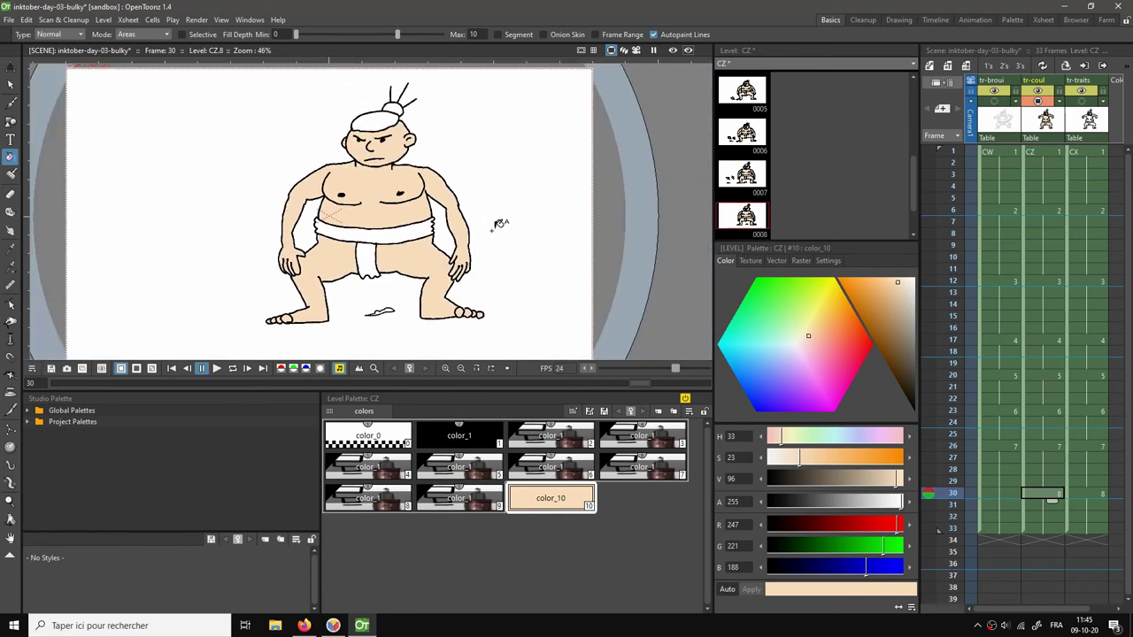
Play the coloured animation in a loop to check it, stop it and return to frame 1.
key(l)
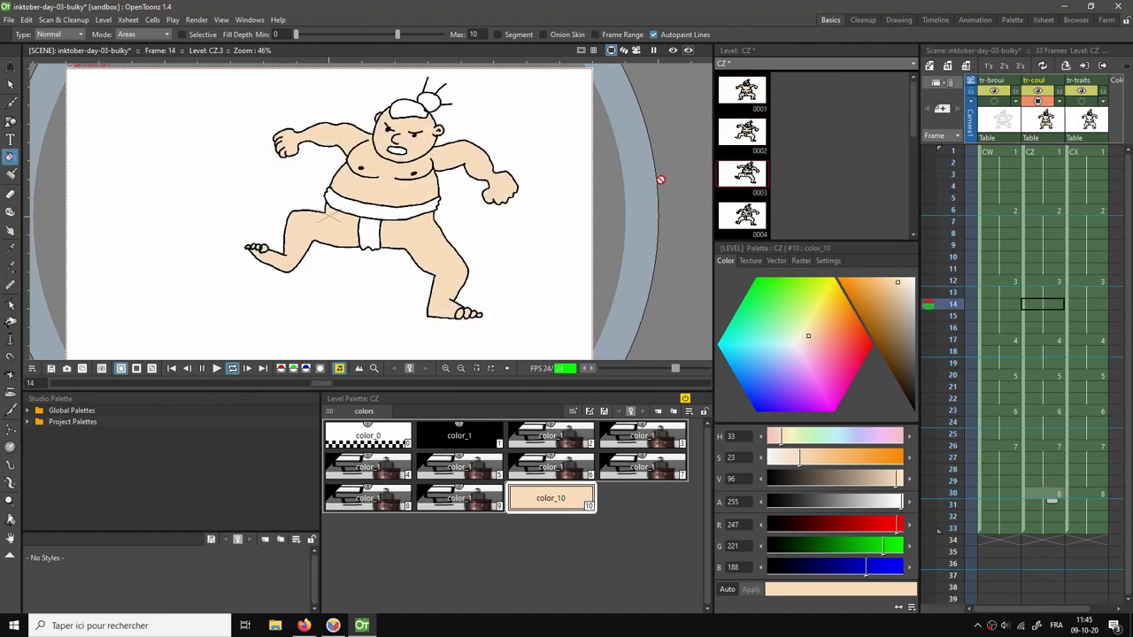
click(202, 368)
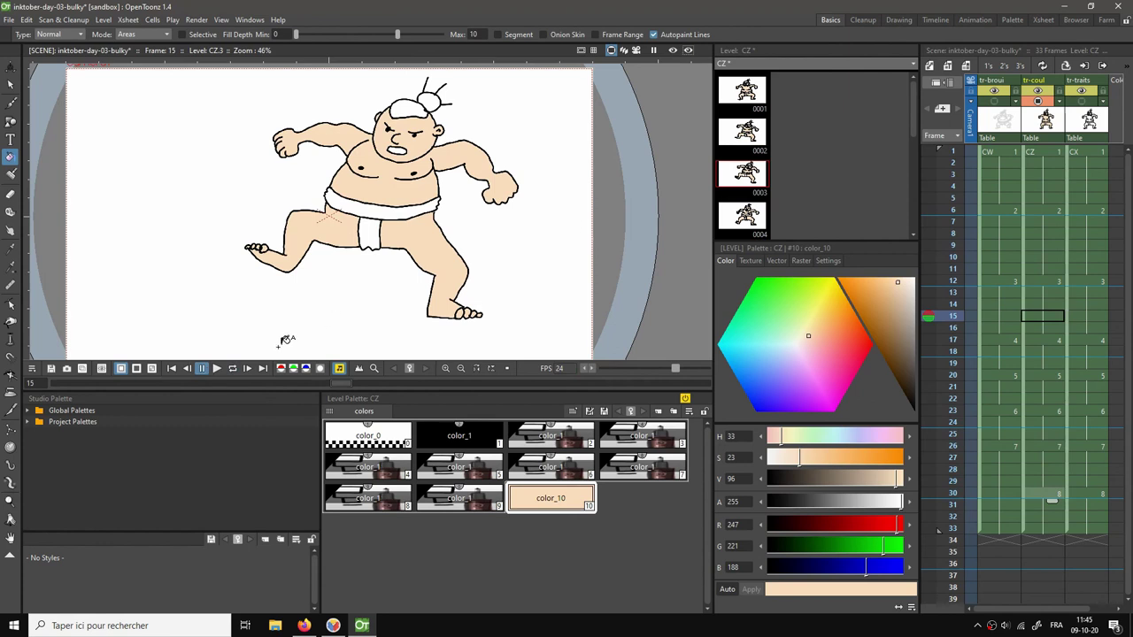
click(175, 369)
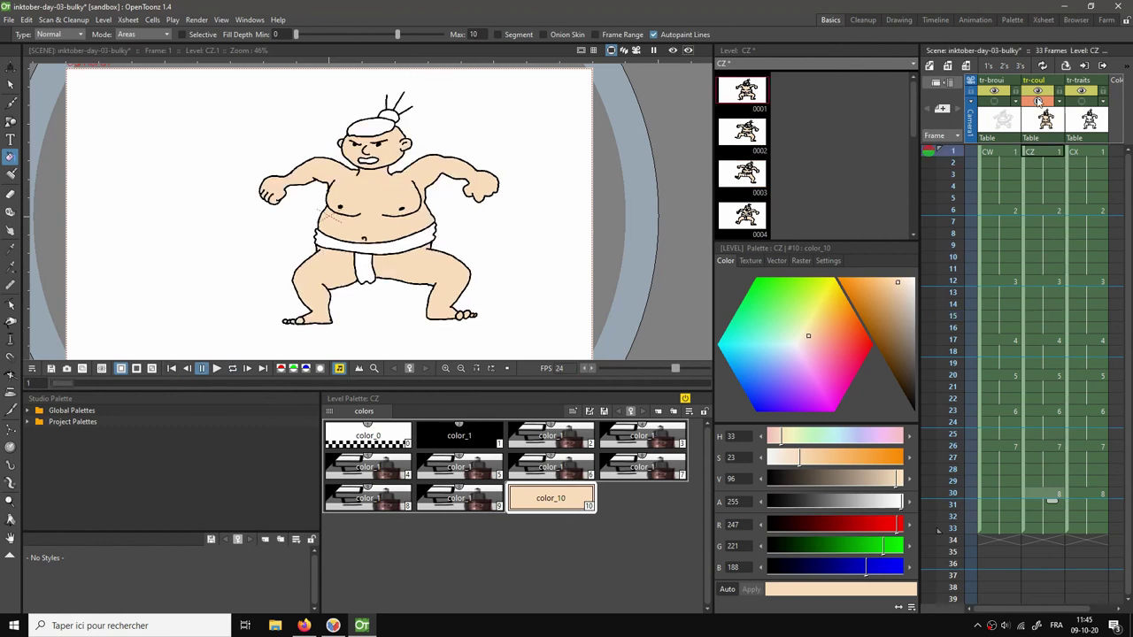
Preview the animation with tr-traits shown in place of tr-coul, and turn tr-coul's visibility back on.
click(1038, 100)
click(1081, 102)
key(p)
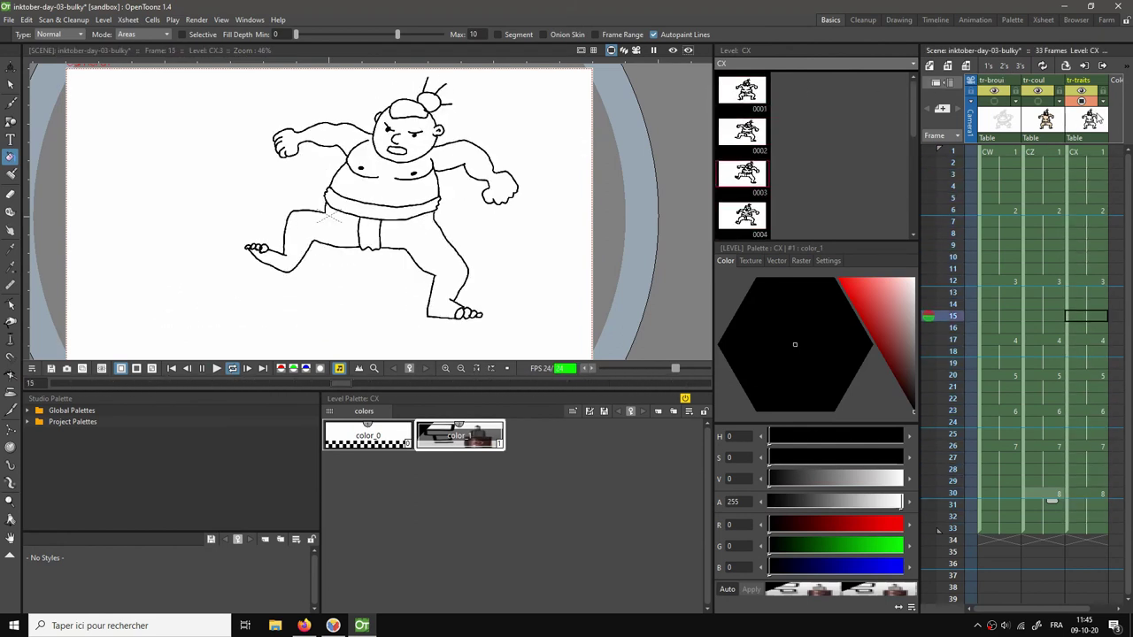
key(p)
click(1039, 101)
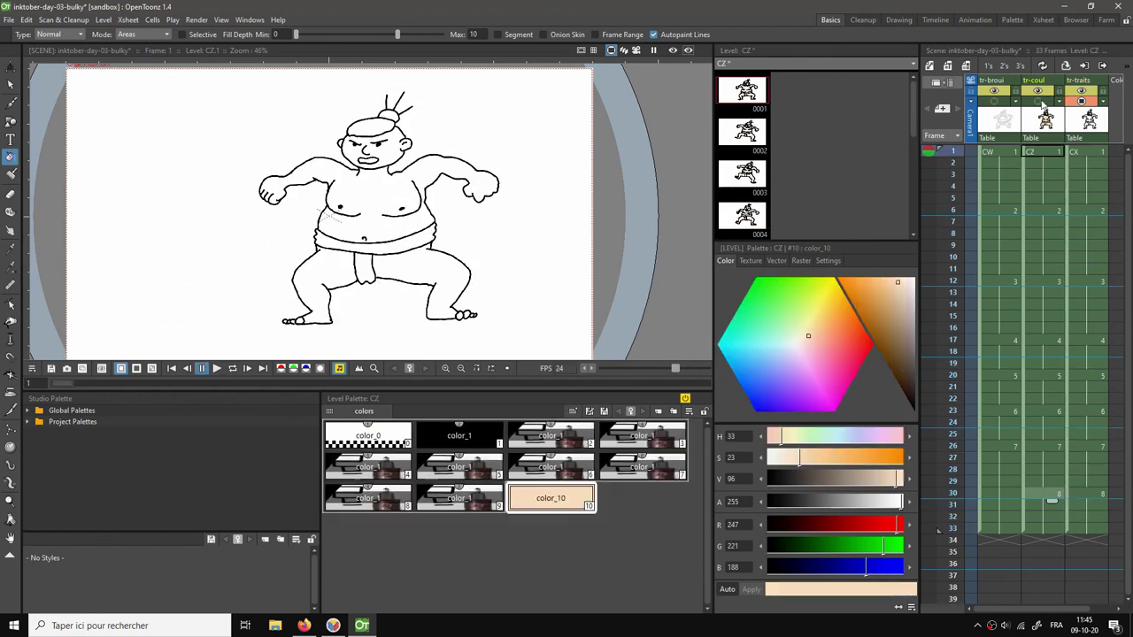
Add a dark brown style of about RGB 96, 66, 30 to the level palette and fill the hair and bun of drawing 1.
click(1034, 152)
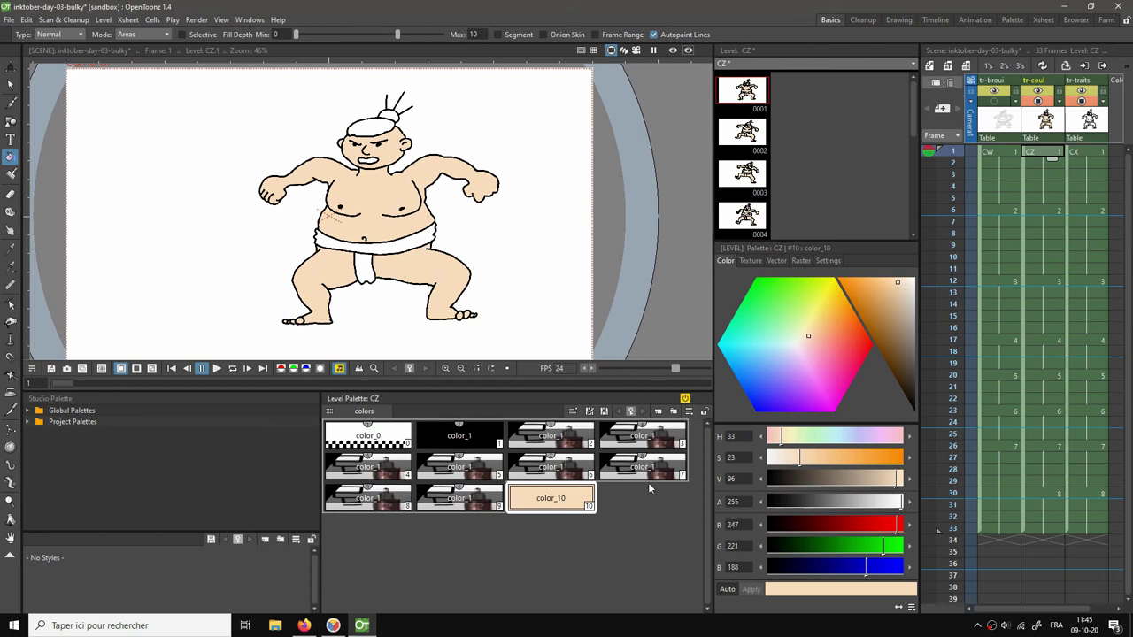
click(577, 501)
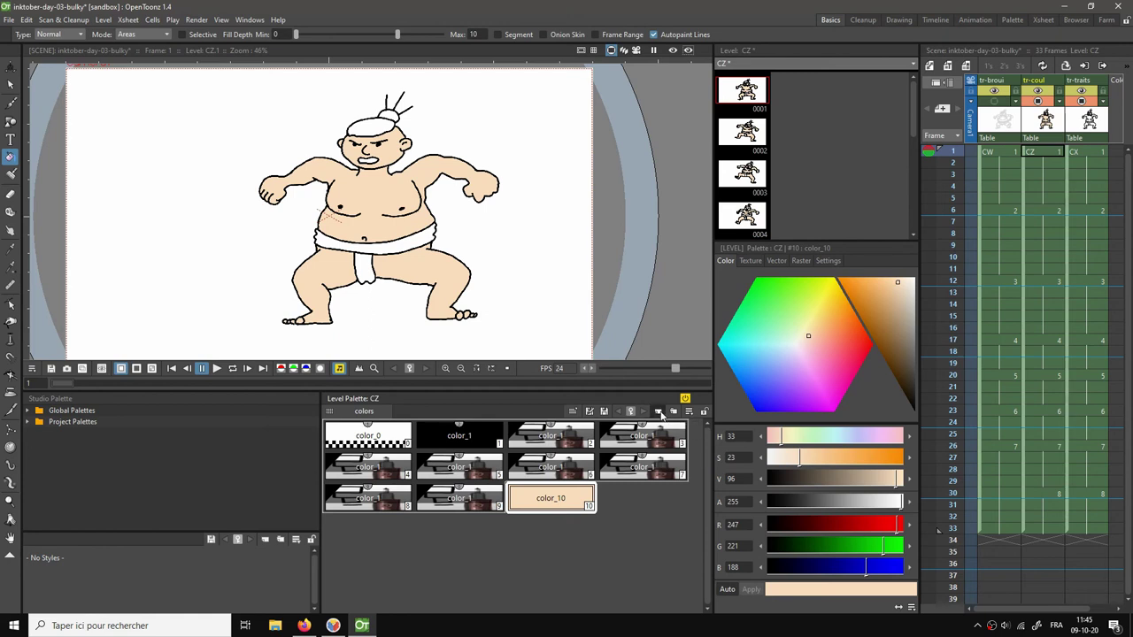
click(660, 413)
drag(845, 297, 893, 360)
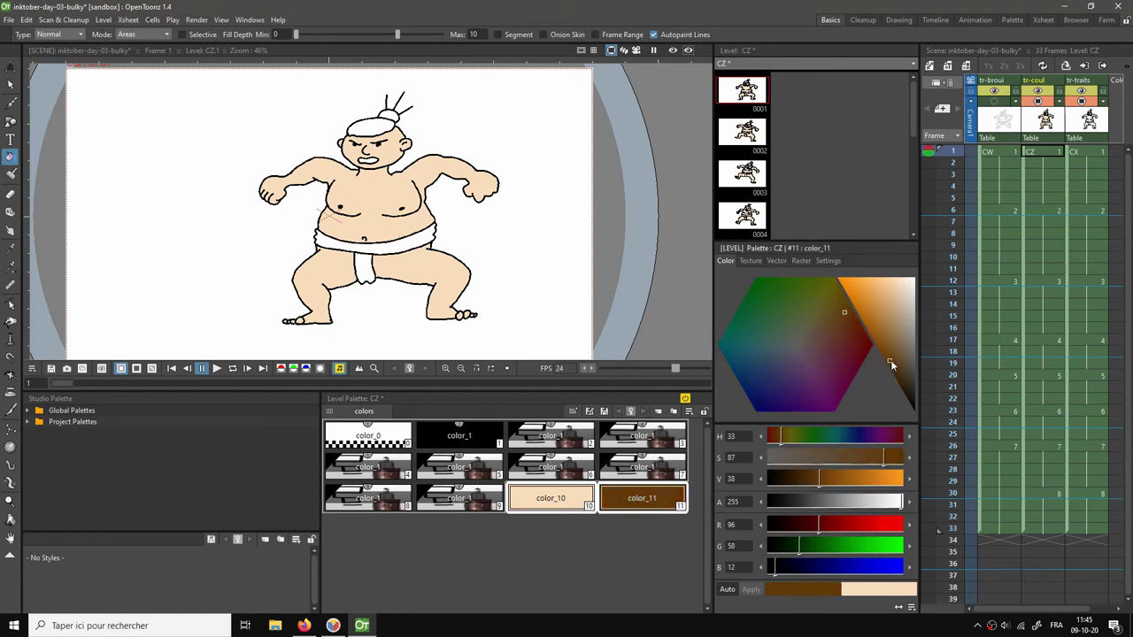
click(381, 119)
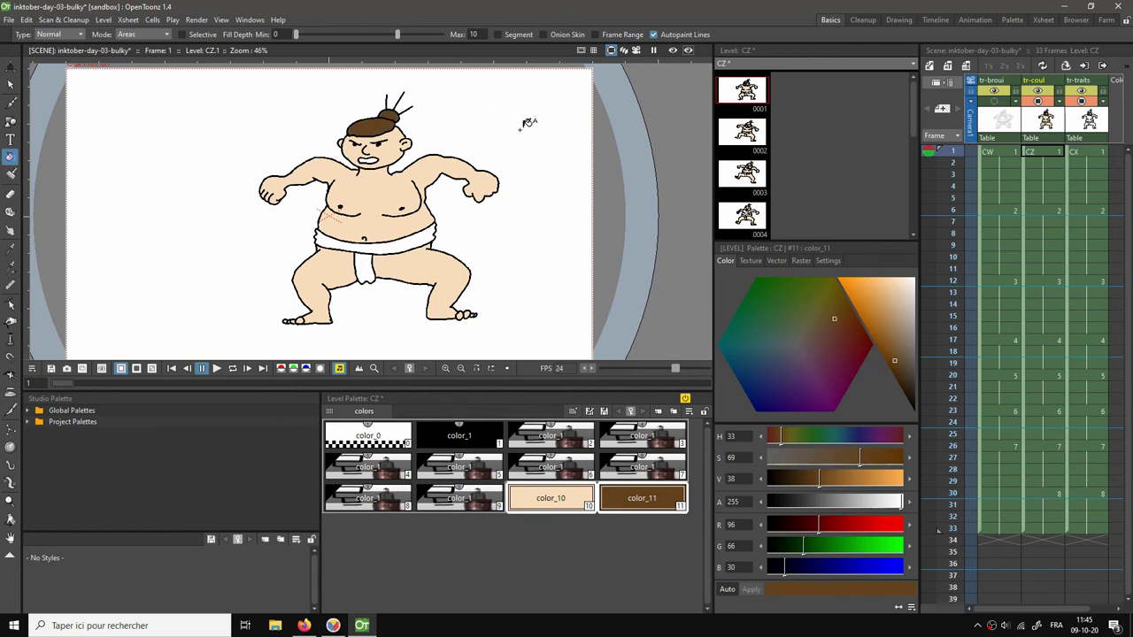
Fill the hair and bun of drawing 2 at frame 6 in tr-coul with the brown color_11.
click(1039, 211)
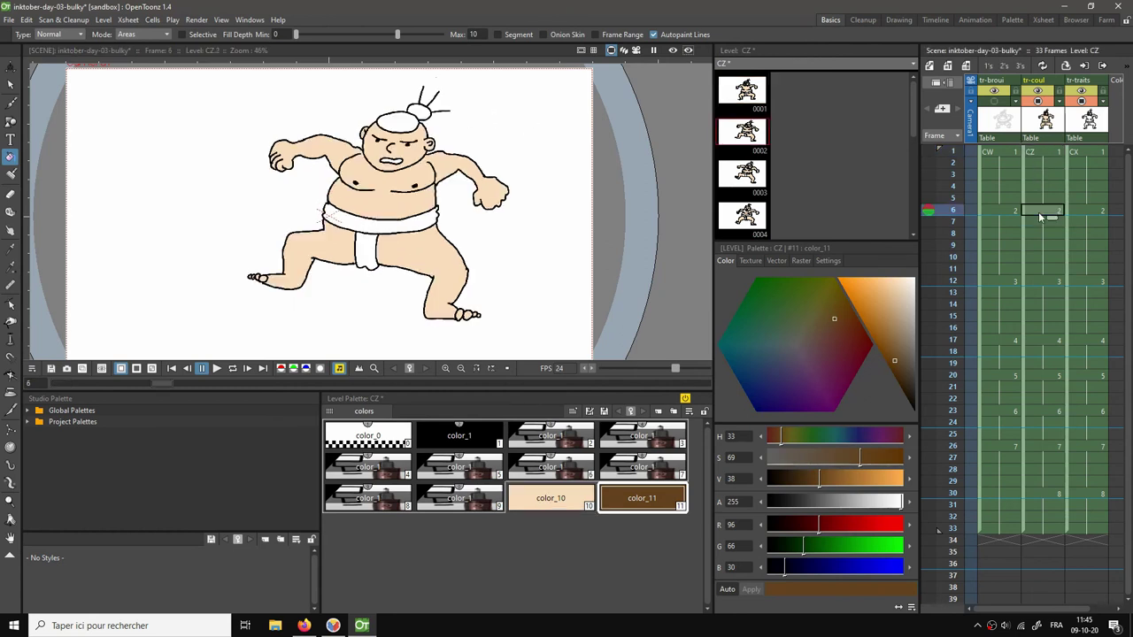
click(394, 122)
click(416, 109)
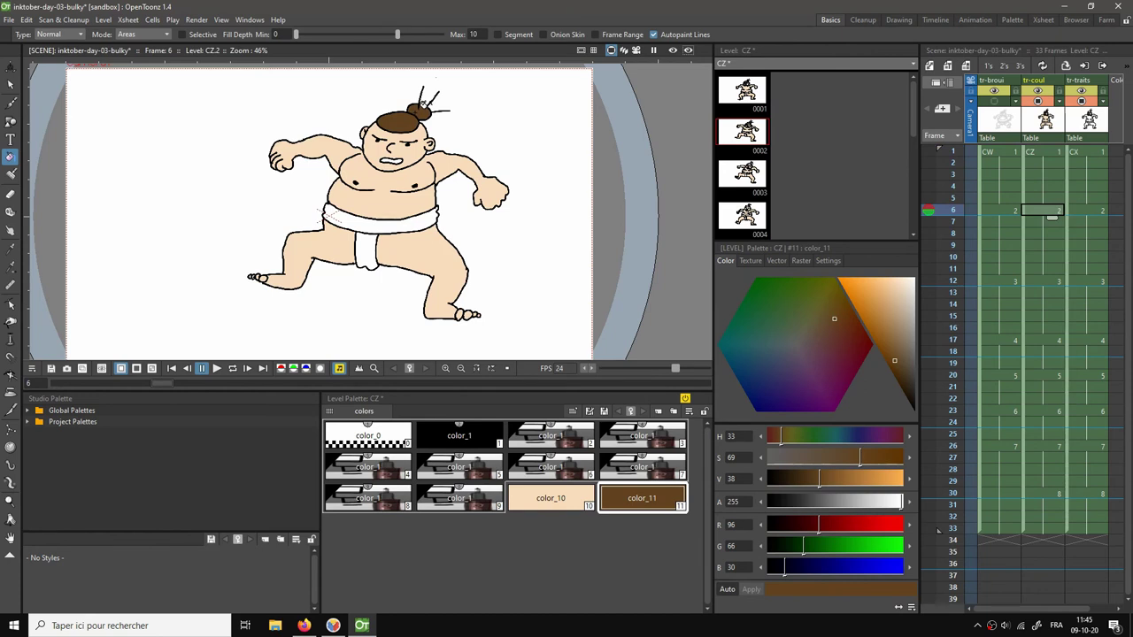
Fill the hair and bun of drawing 3 at frame 12 in tr-coul with color_11.
key(Down)
key(Down)
key(Down)
key(Down)
key(Down)
key(Down)
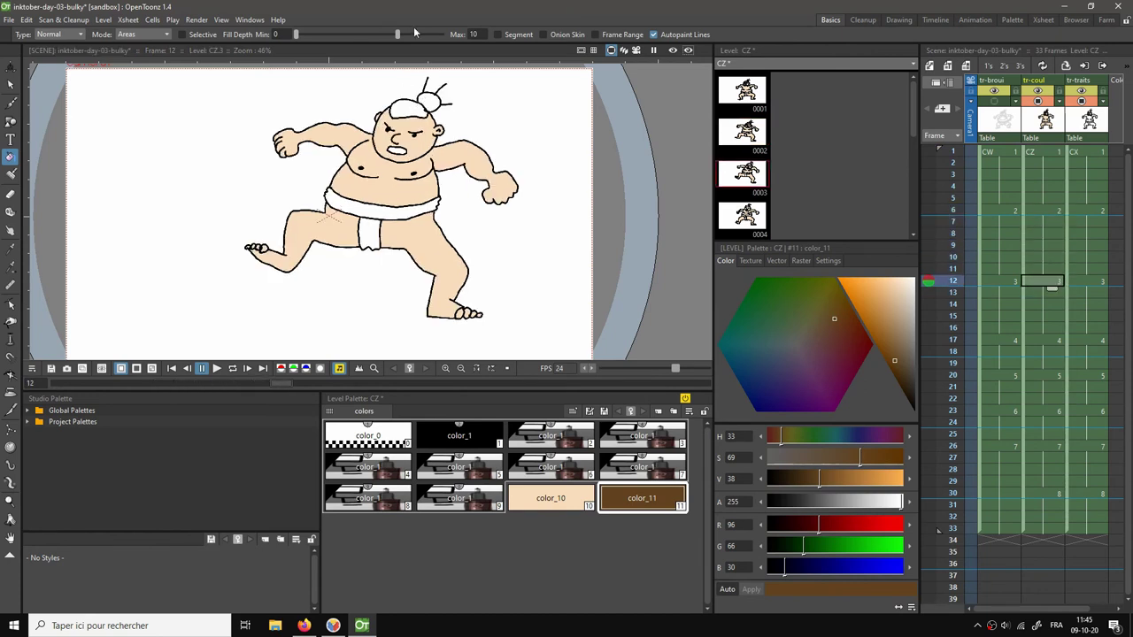
click(406, 107)
click(430, 100)
Fill the hair and bun of drawing 4 at frame 17 in tr-coul with color_11.
key(Down)
key(Down)
key(Down)
key(Down)
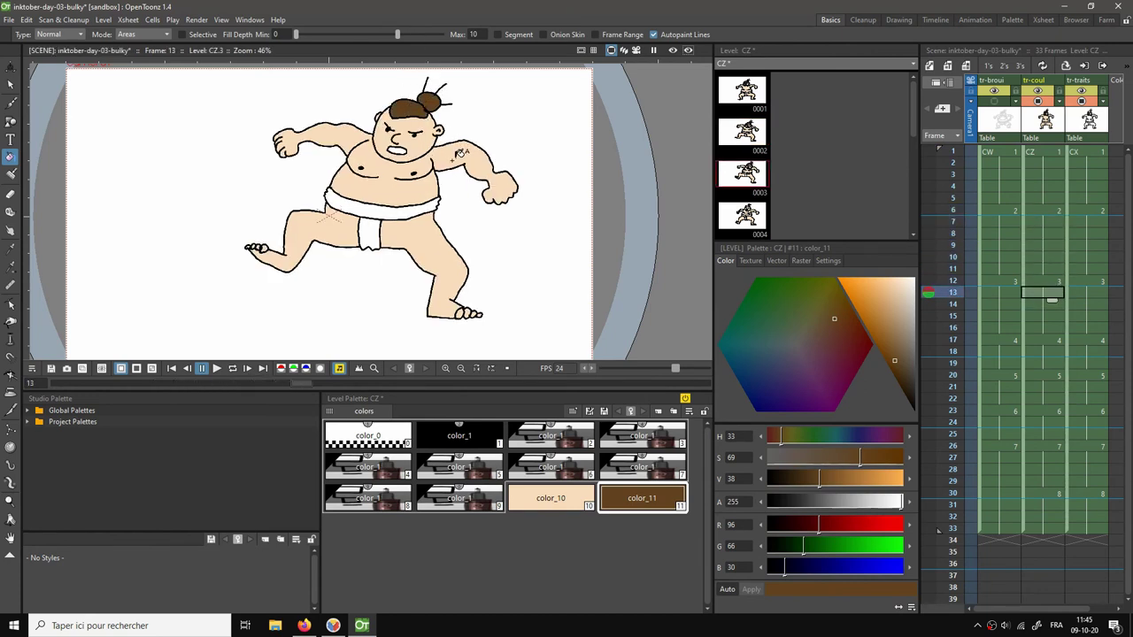
key(Down)
click(391, 106)
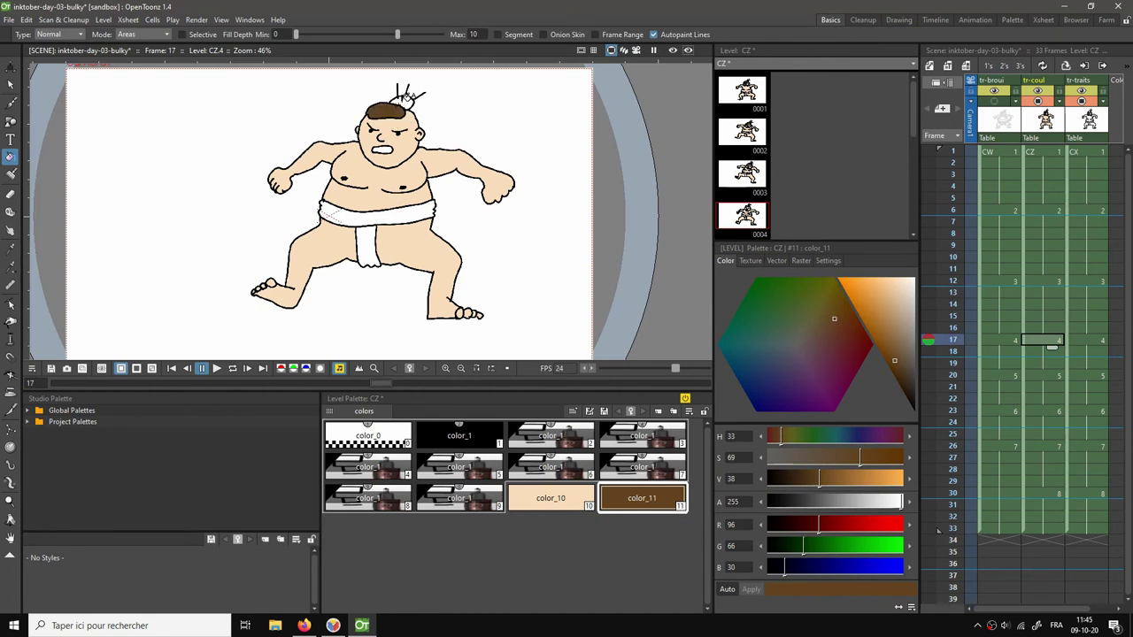
click(405, 100)
Fill the hair and bun of drawing 5 at frame 20 in tr-coul with color_11.
key(Down)
key(Down)
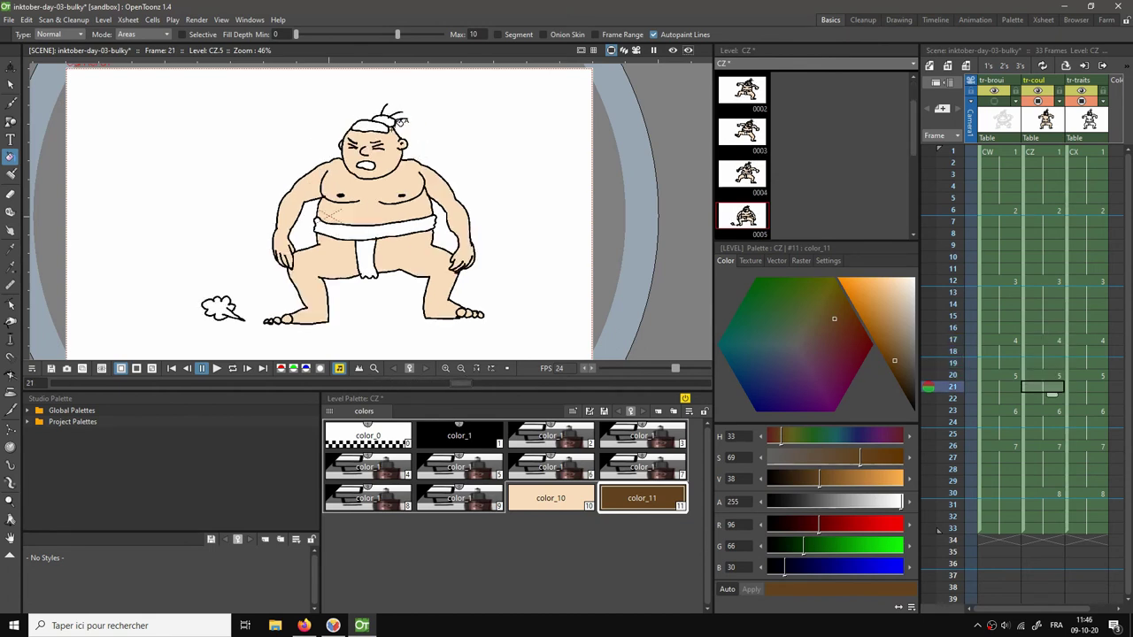
key(comma)
click(370, 127)
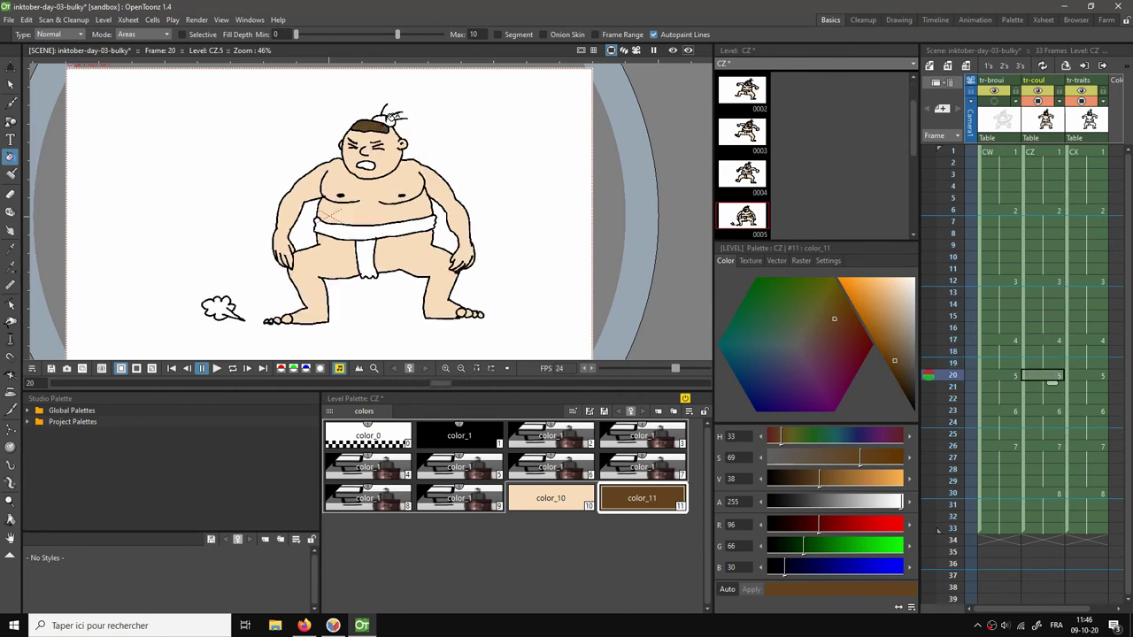
click(394, 116)
Fill the hair and bun of drawing 6 at frame 23 in tr-coul with color_11.
scroll(393, 142, up, 2)
key(period)
key(period)
key(period)
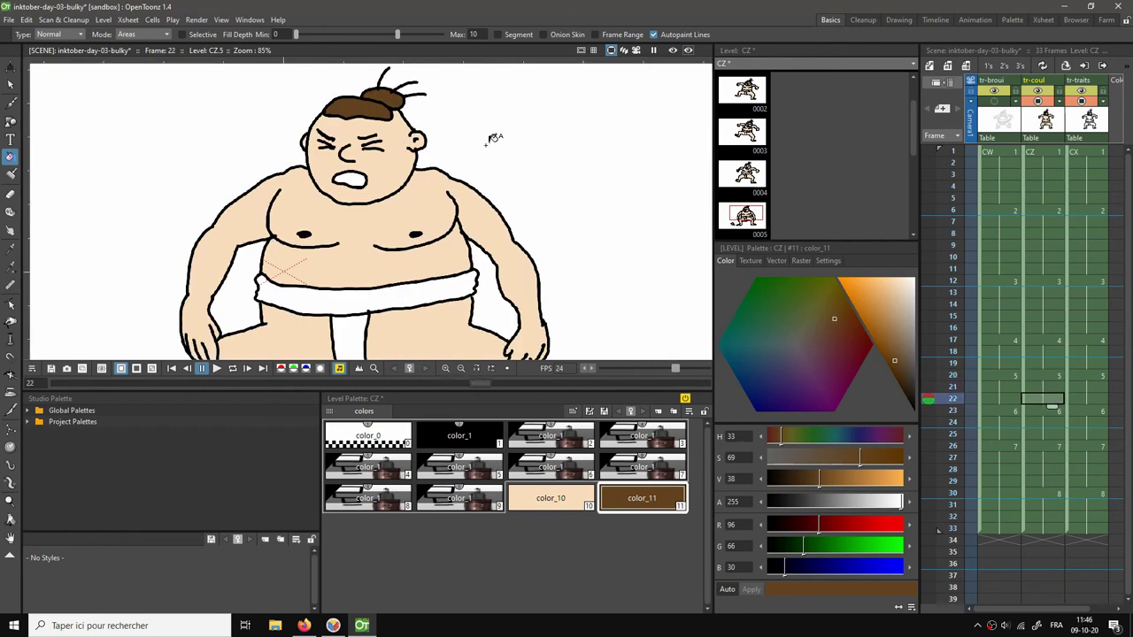
click(370, 116)
click(376, 113)
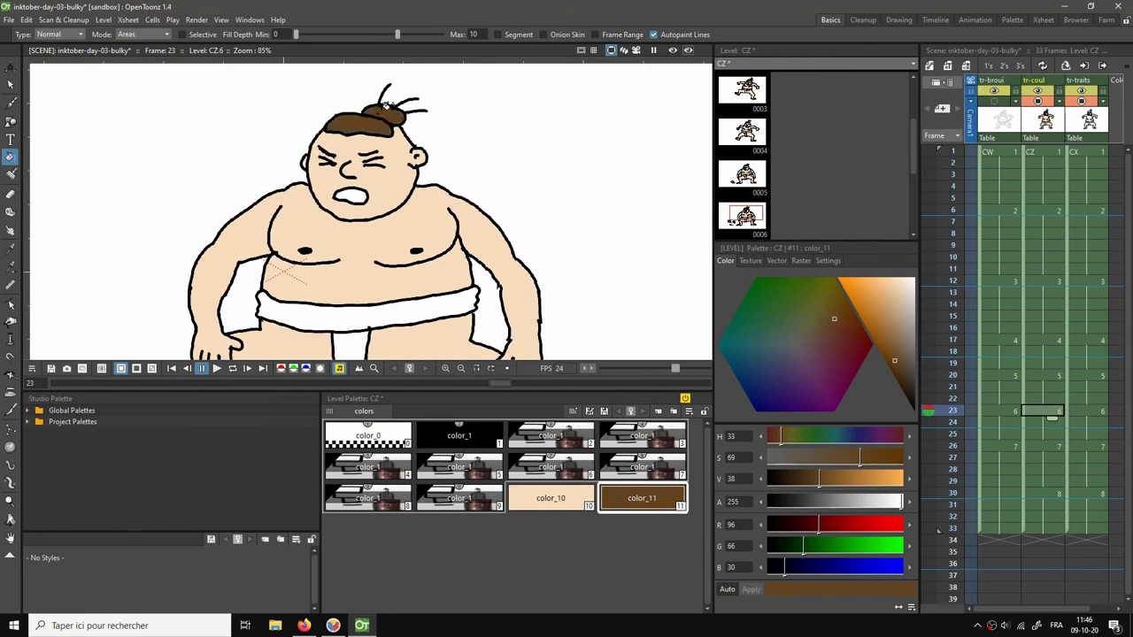
Fill the hair and bun of drawing 7 at frame 26 in tr-coul with color_11.
key(period)
key(period)
key(period)
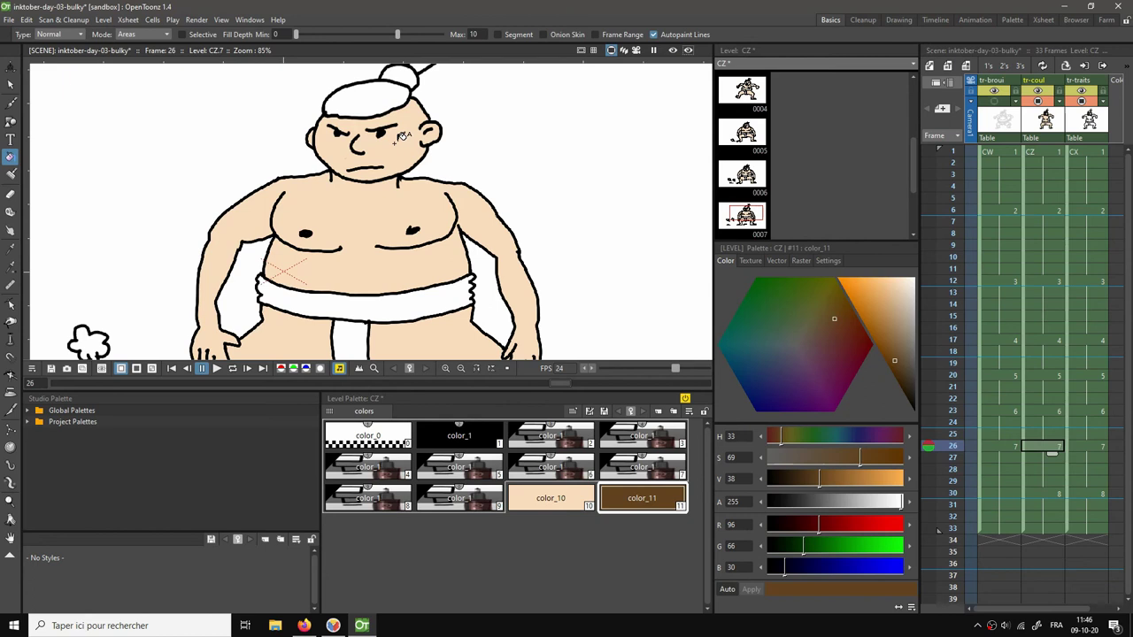
click(354, 88)
click(394, 71)
Fill the hair and bun of drawing 8 at frame 30 in tr-coul with color_11.
key(period)
key(period)
key(period)
key(period)
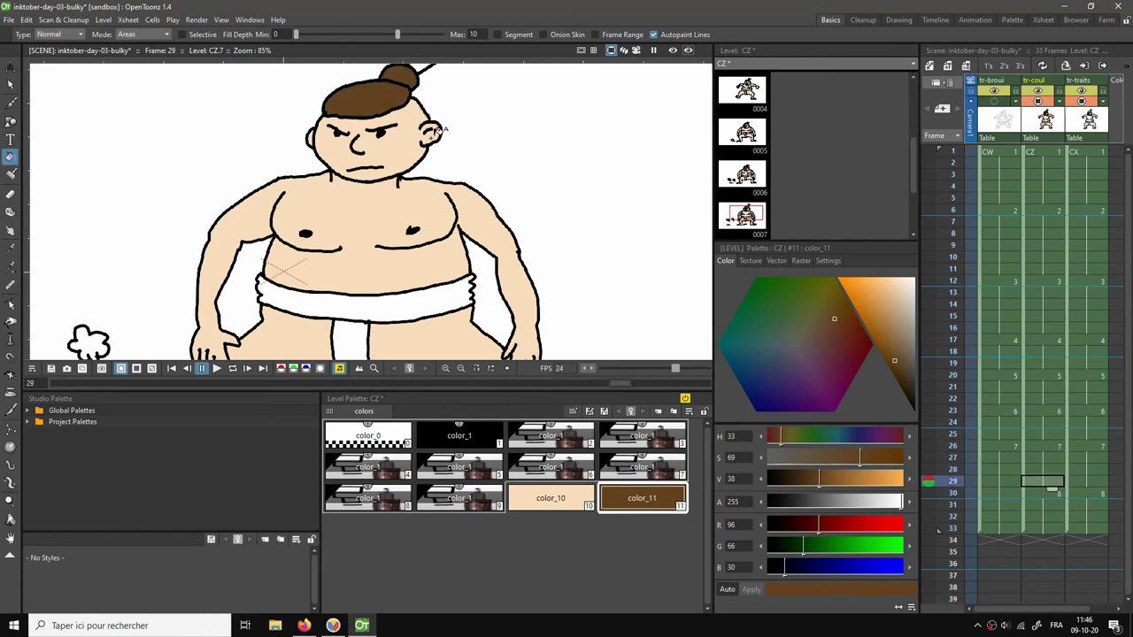
click(378, 83)
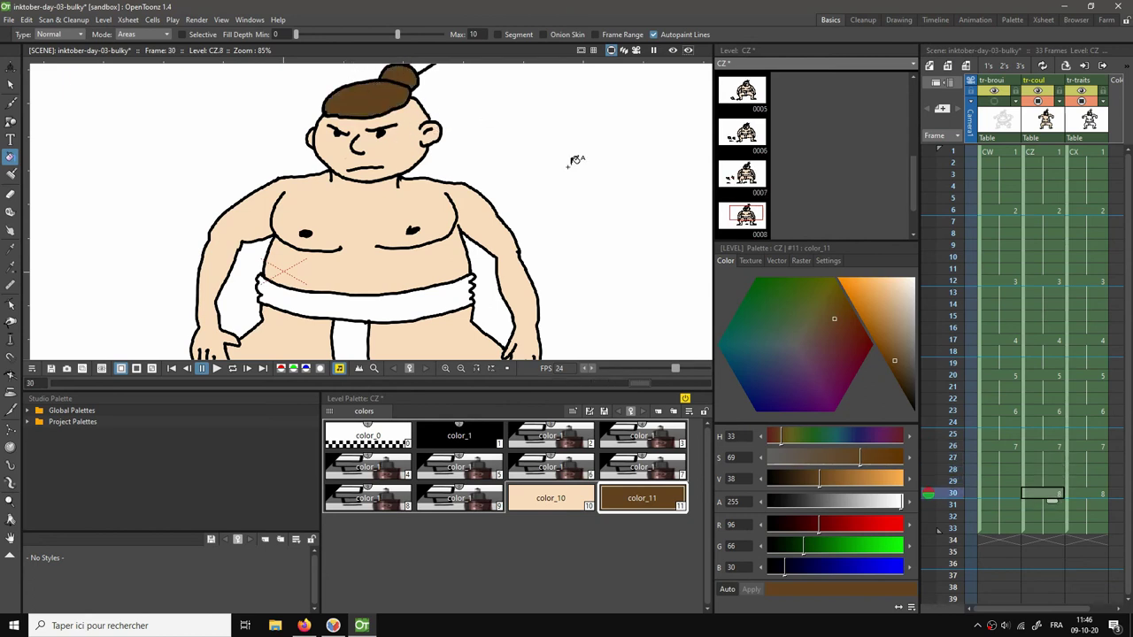
scroll(561, 177, down, 2)
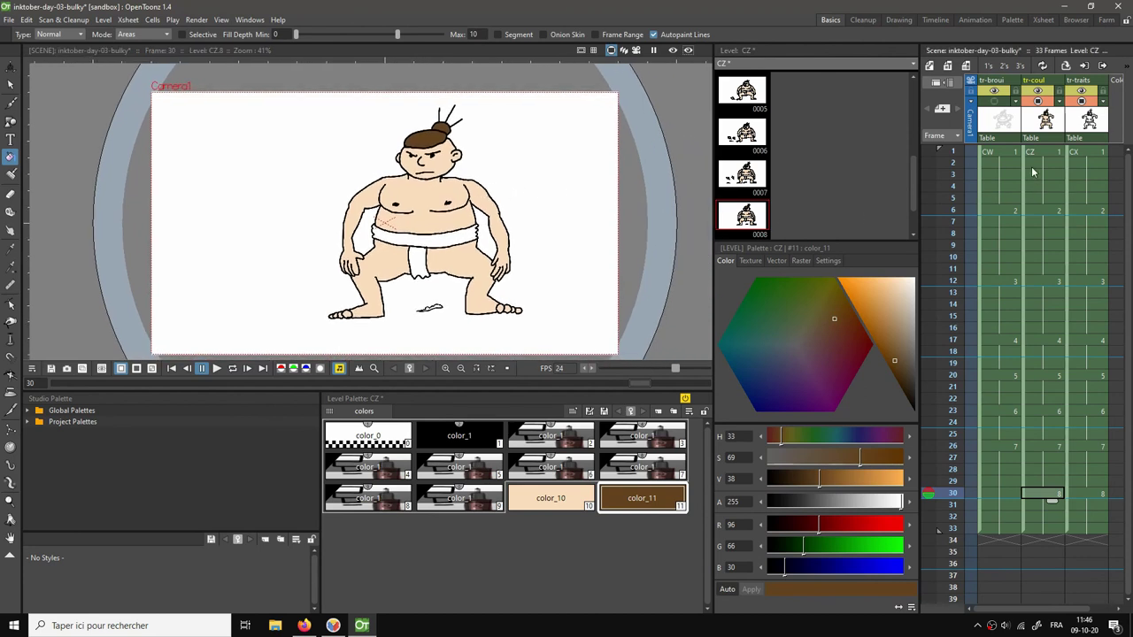
Fill the loincloth's belt and front flap on drawing 1 with a new orange palette style of about RGB 249, 173, 80.
click(1046, 152)
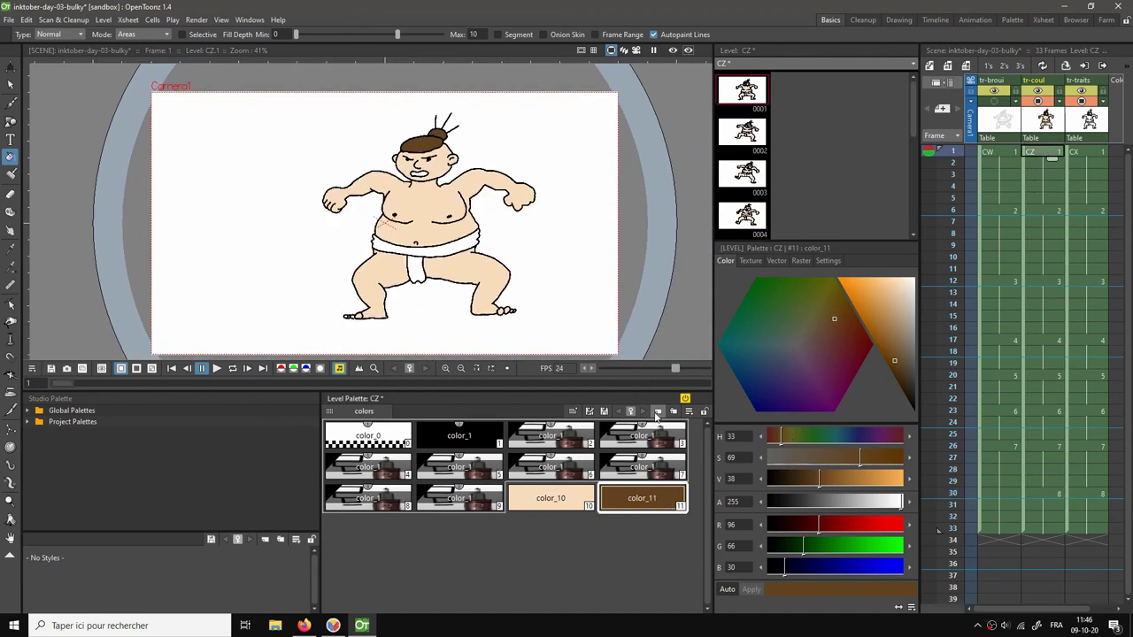
click(659, 412)
click(902, 284)
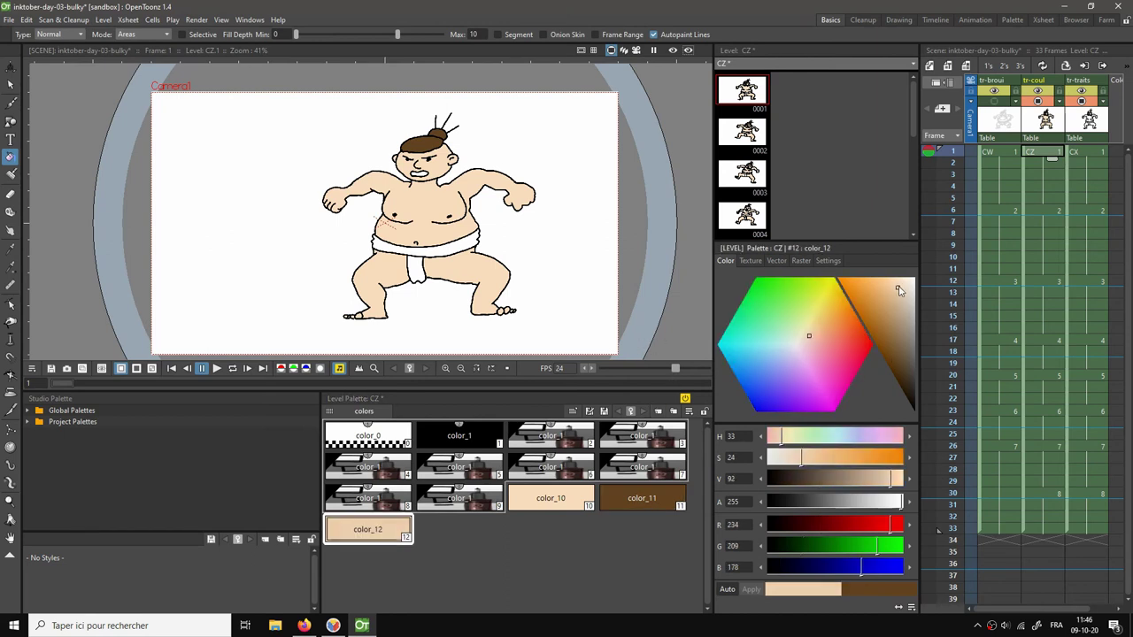
drag(903, 284, 895, 289)
click(464, 246)
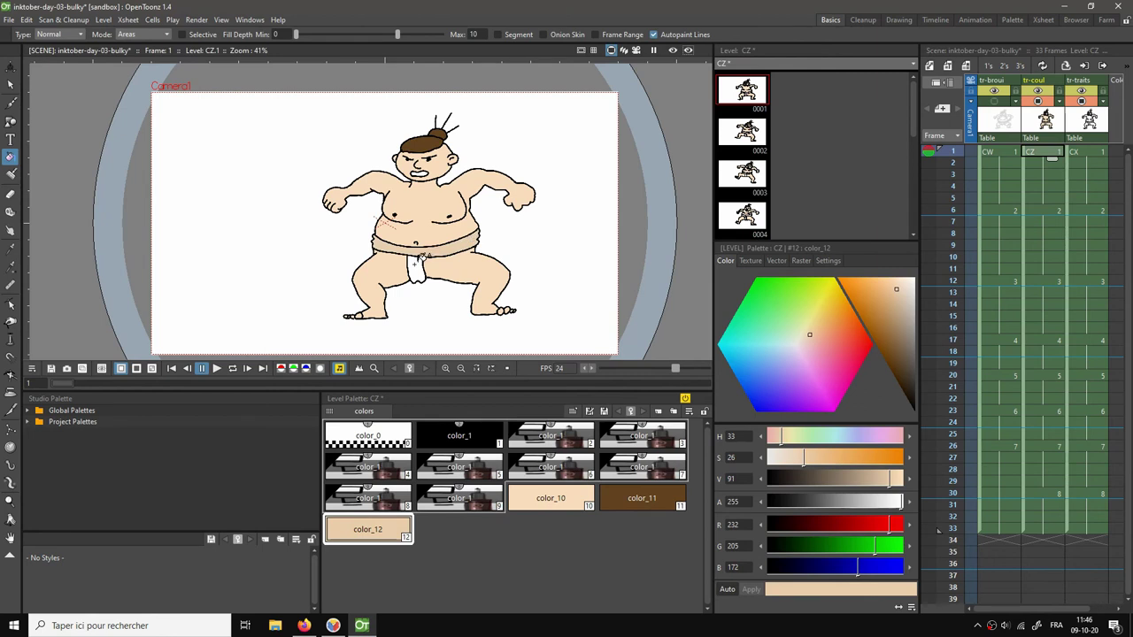
click(416, 270)
drag(887, 286, 863, 279)
Fill the loincloth's belt and front flap on drawing 2 at frame 6 with the orange color_12.
click(1038, 210)
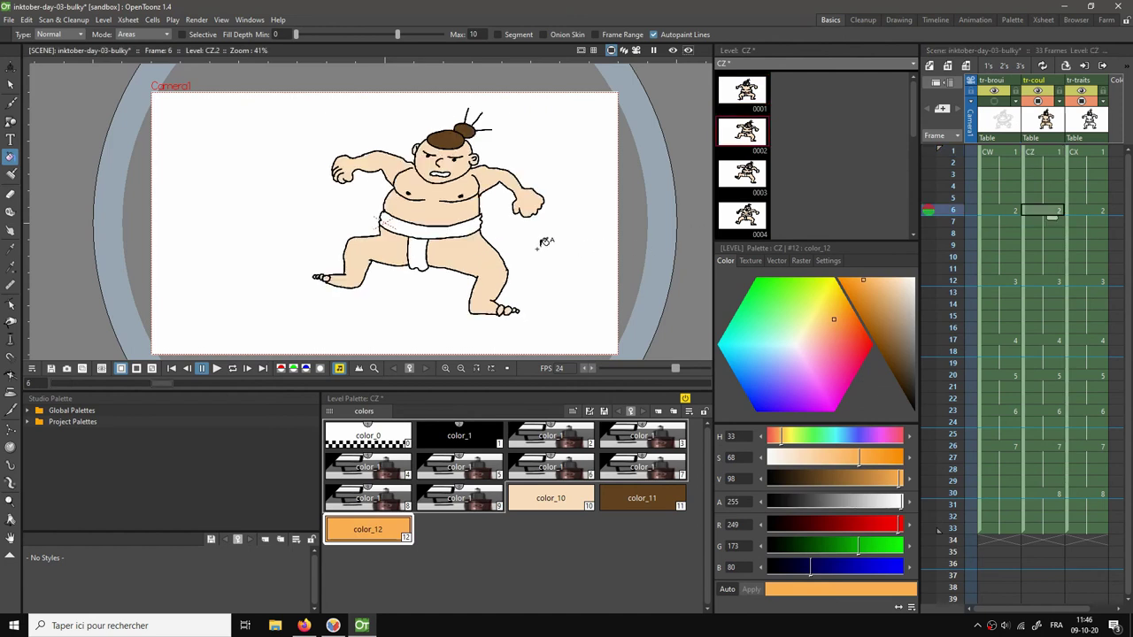
click(447, 226)
click(417, 255)
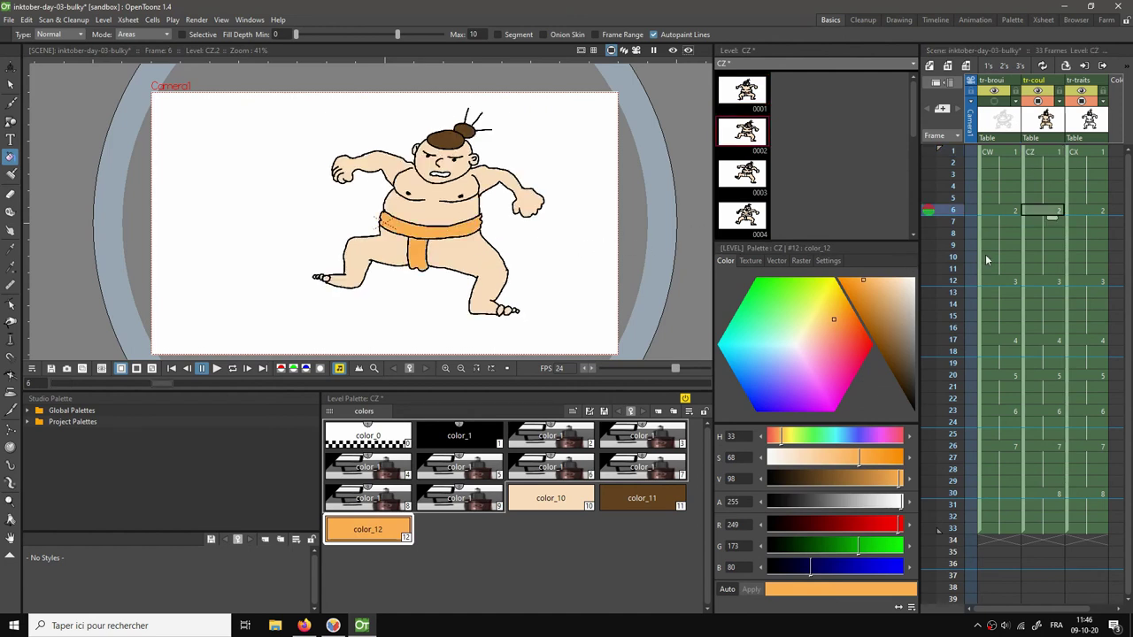
Fill the loincloth's belt and front flap on drawing 3 at frame 12 with color_12.
click(1036, 280)
click(443, 217)
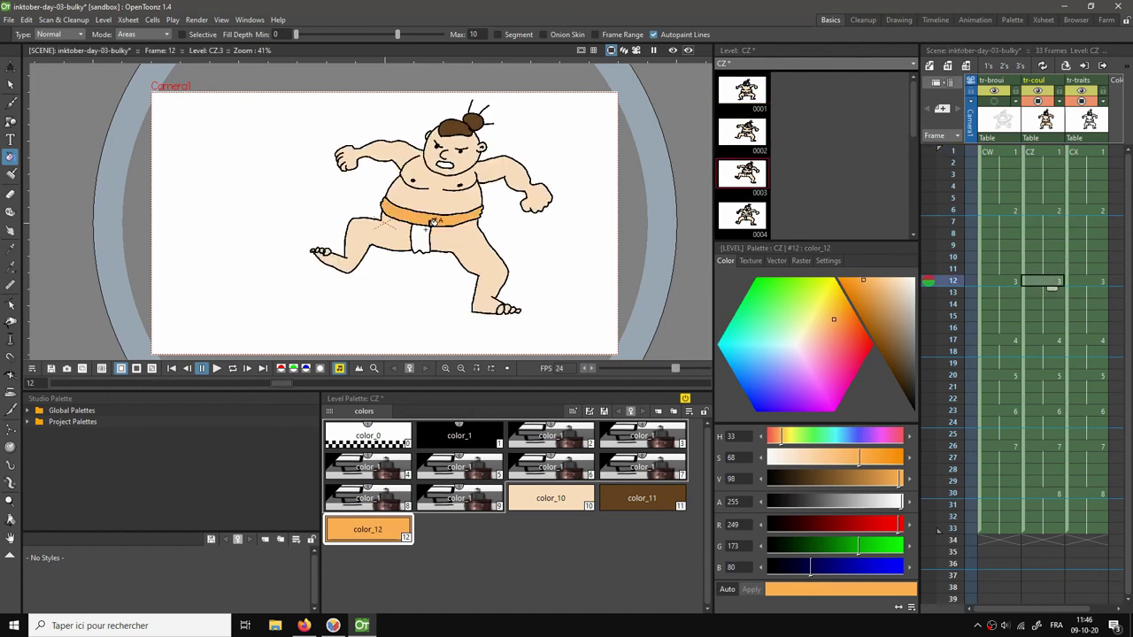
click(421, 242)
Fill the loincloth's belt and front flap on drawings 4 and 5, at frames 17 and 20 of tr-coul, with color_12.
click(1048, 339)
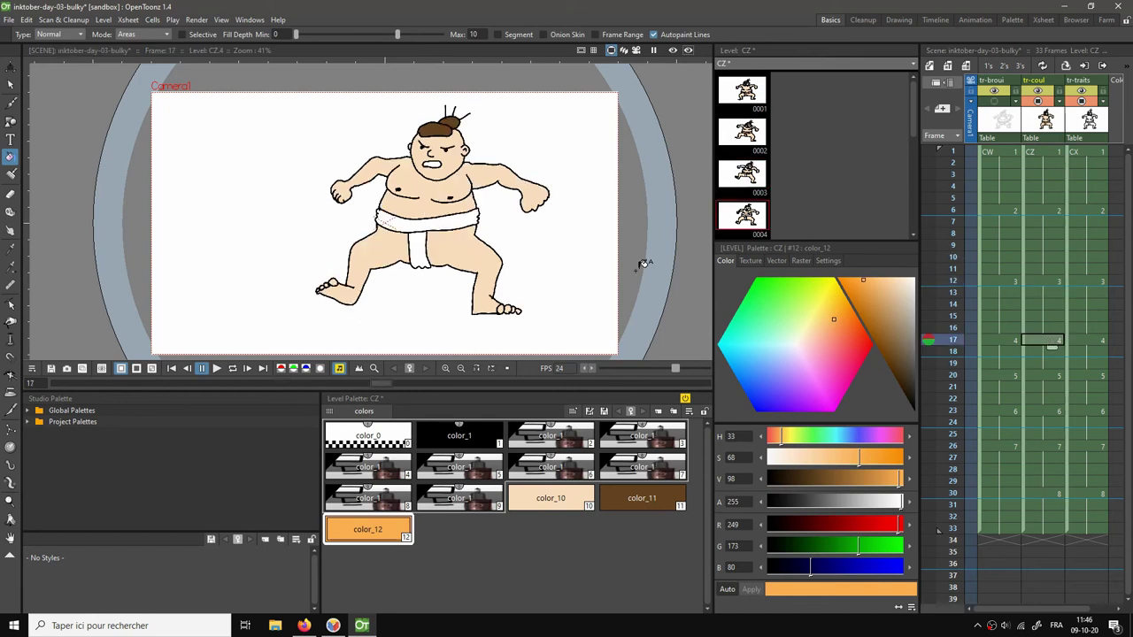
click(406, 219)
click(421, 250)
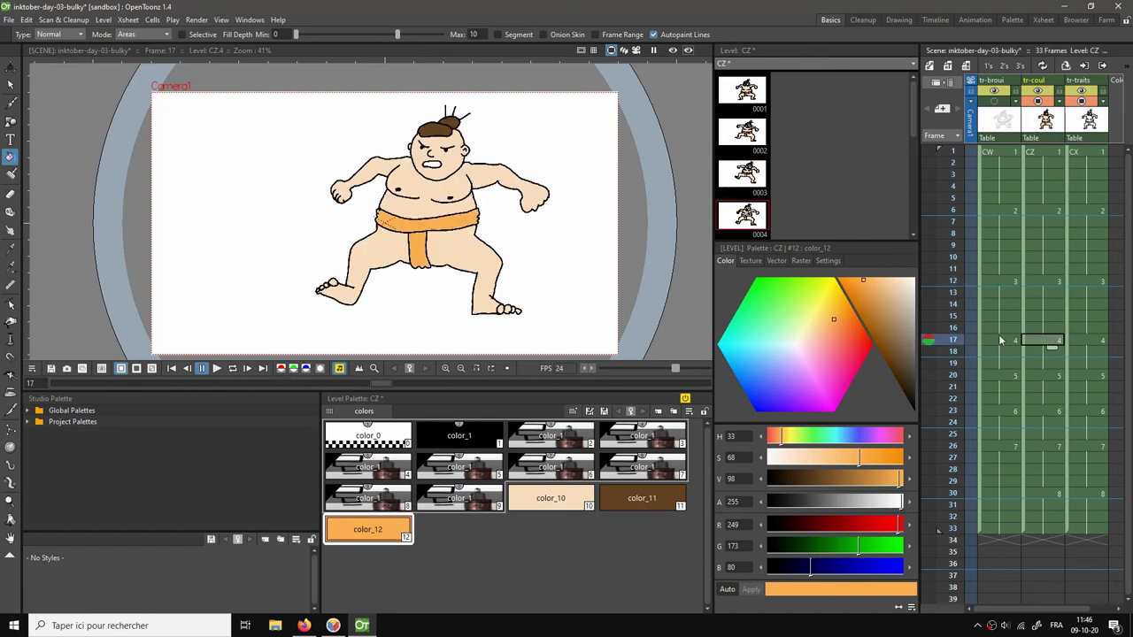
click(1044, 372)
click(426, 229)
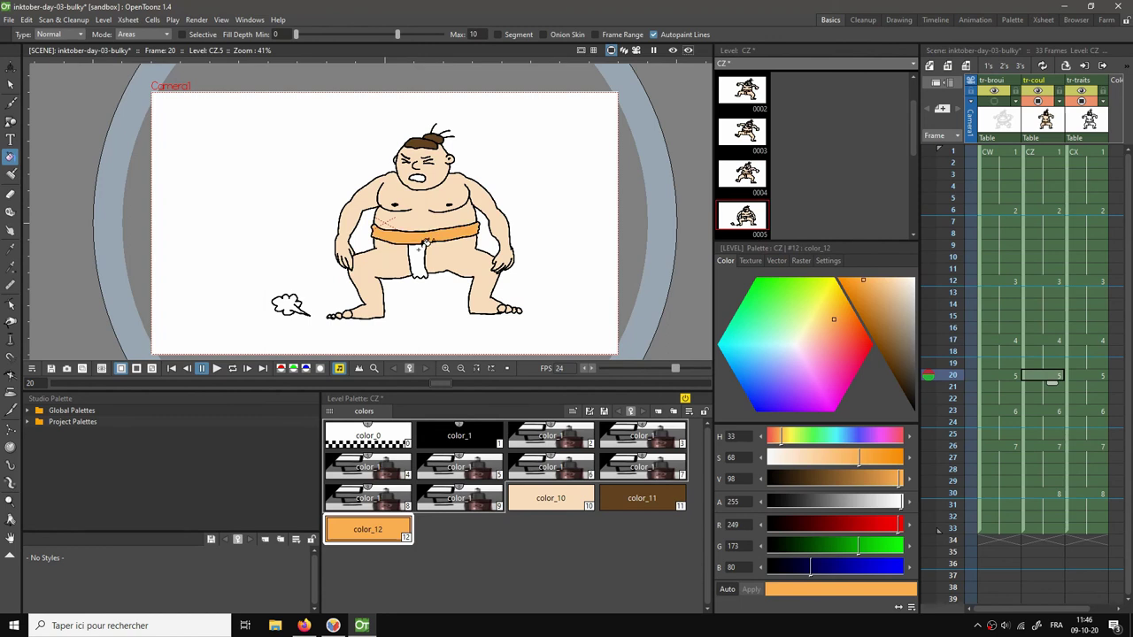
click(421, 253)
Fill the loincloth's belt and front flap on drawings 6 and 7, at frames 23 and 26, with the orange color_12.
click(1044, 410)
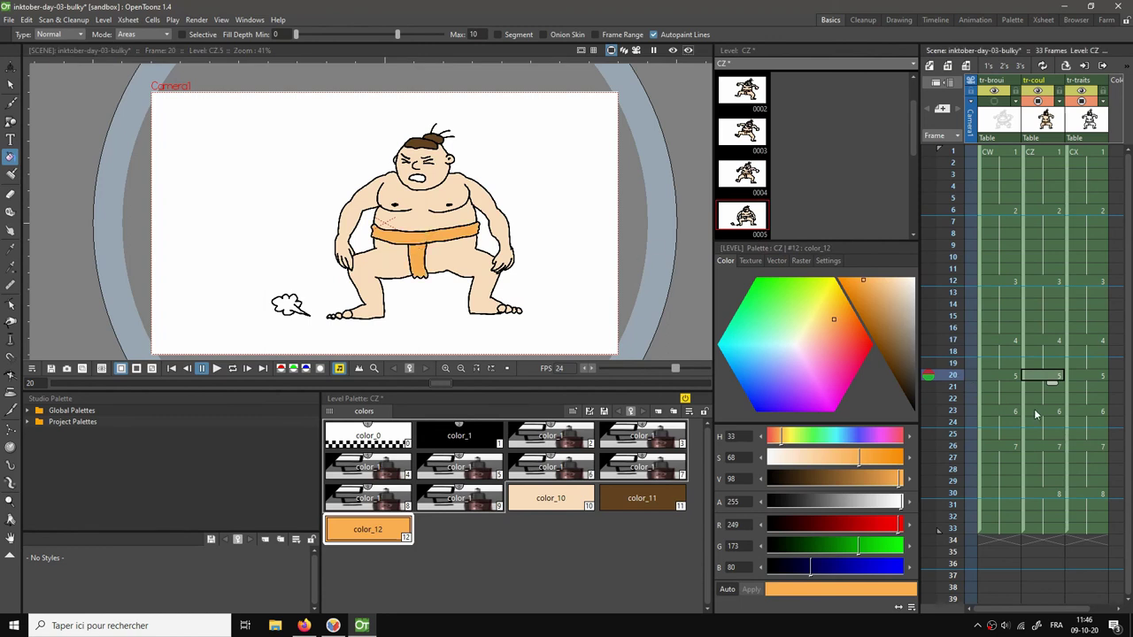
click(416, 239)
click(418, 267)
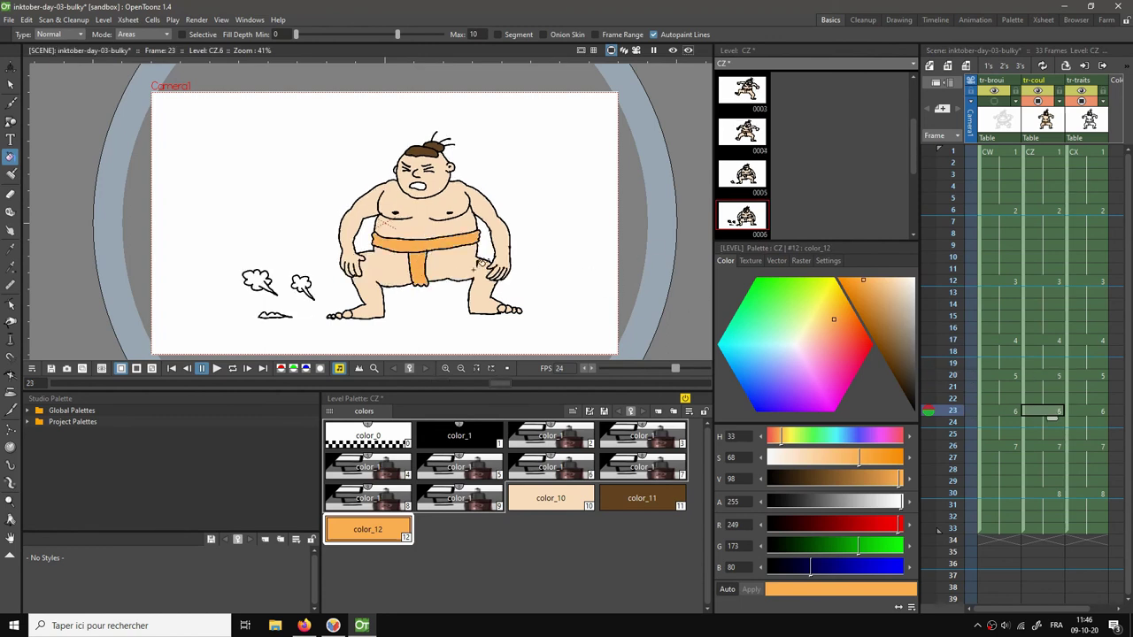
click(1044, 446)
click(434, 236)
click(423, 258)
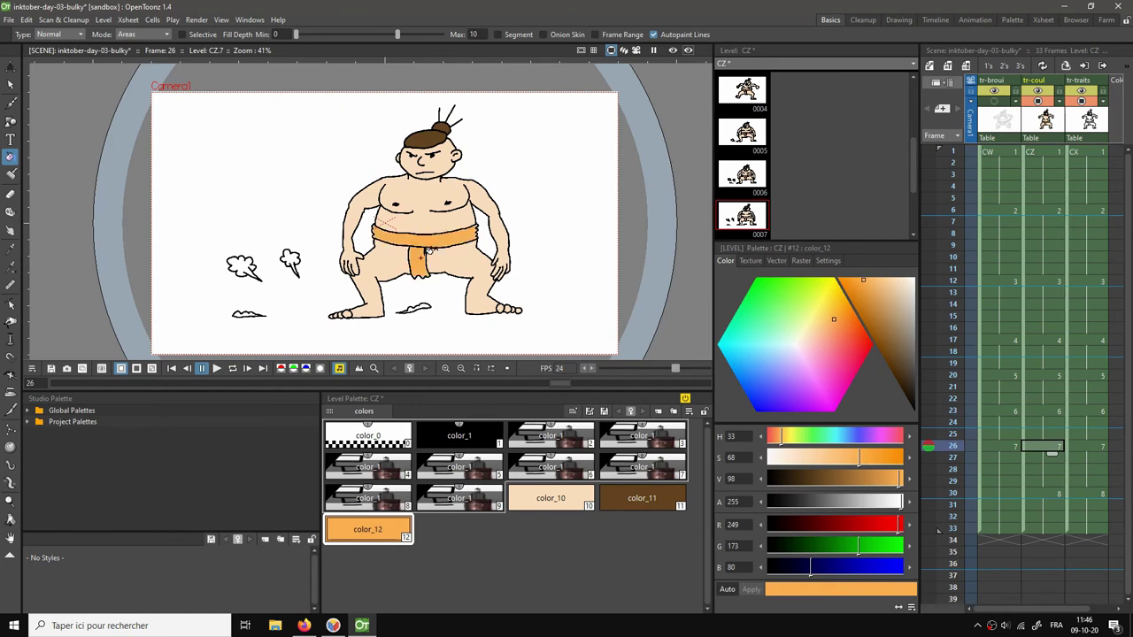
Fill the loincloth's belt and front flap on drawing 8 at frame 30 with color_12.
click(1052, 492)
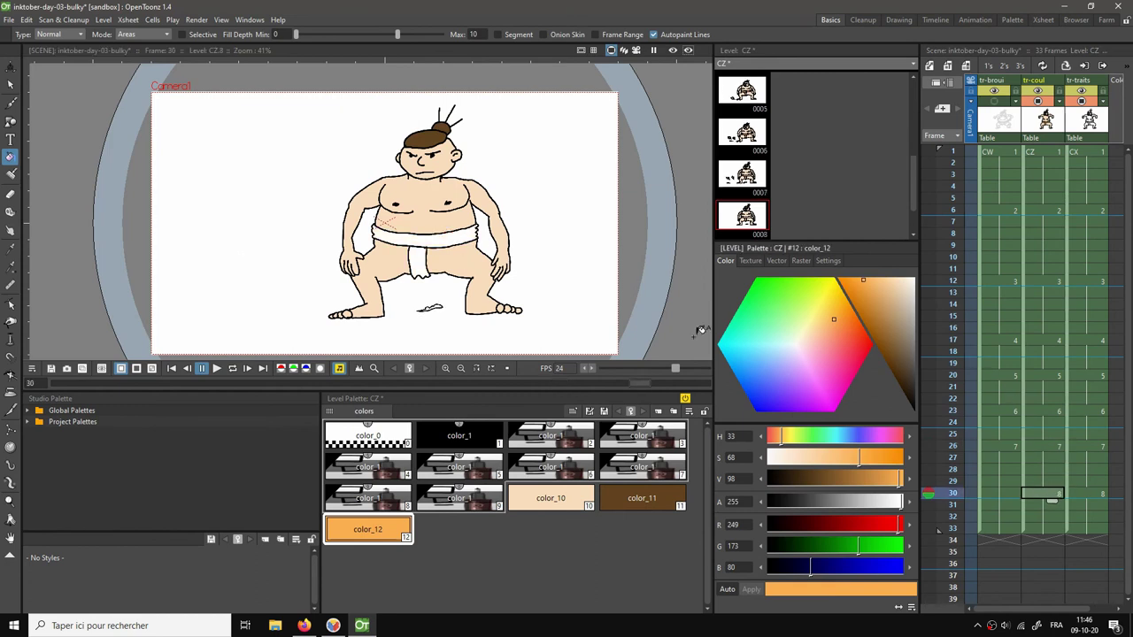
click(433, 235)
click(423, 256)
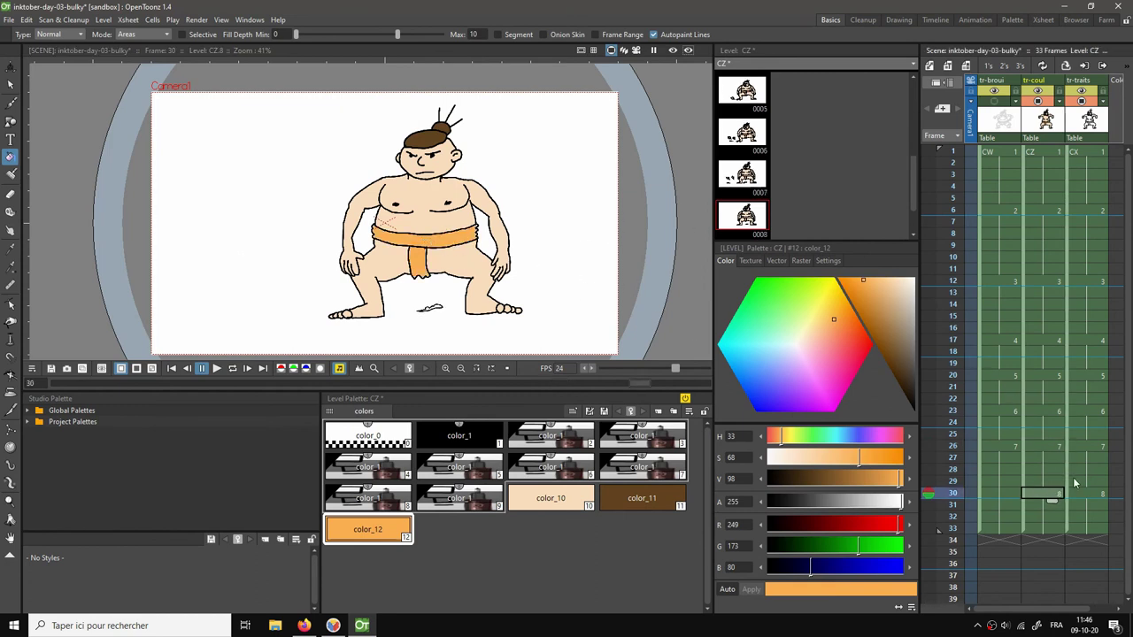
Play the coloured animation in a loop from frame 1 to check it, and stop the playback.
click(1045, 155)
key(l)
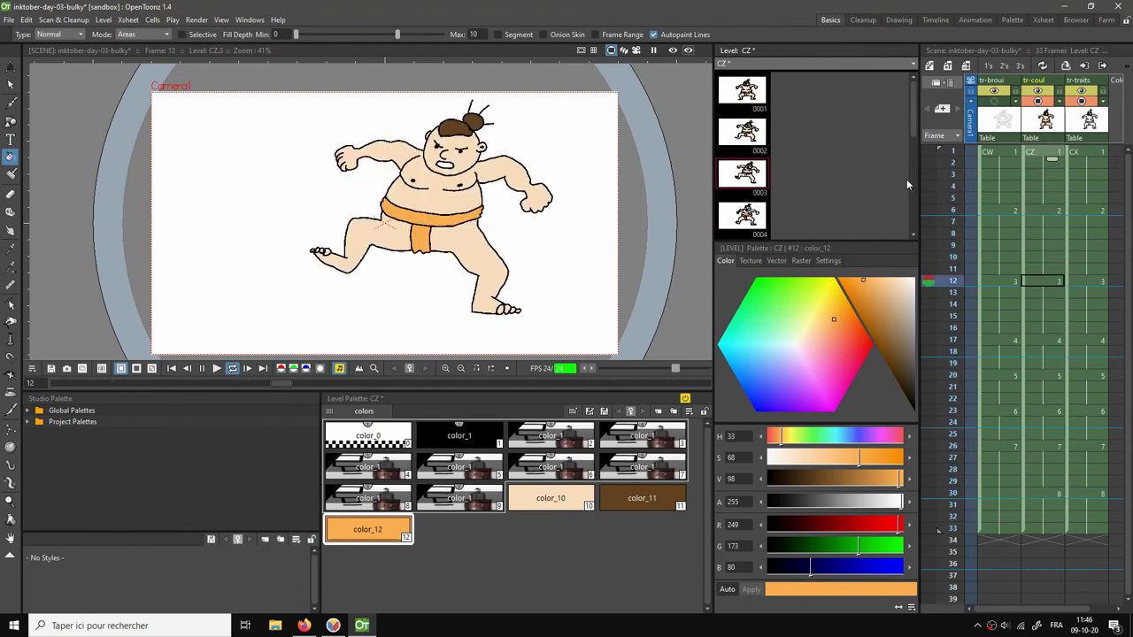
key(shift+p)
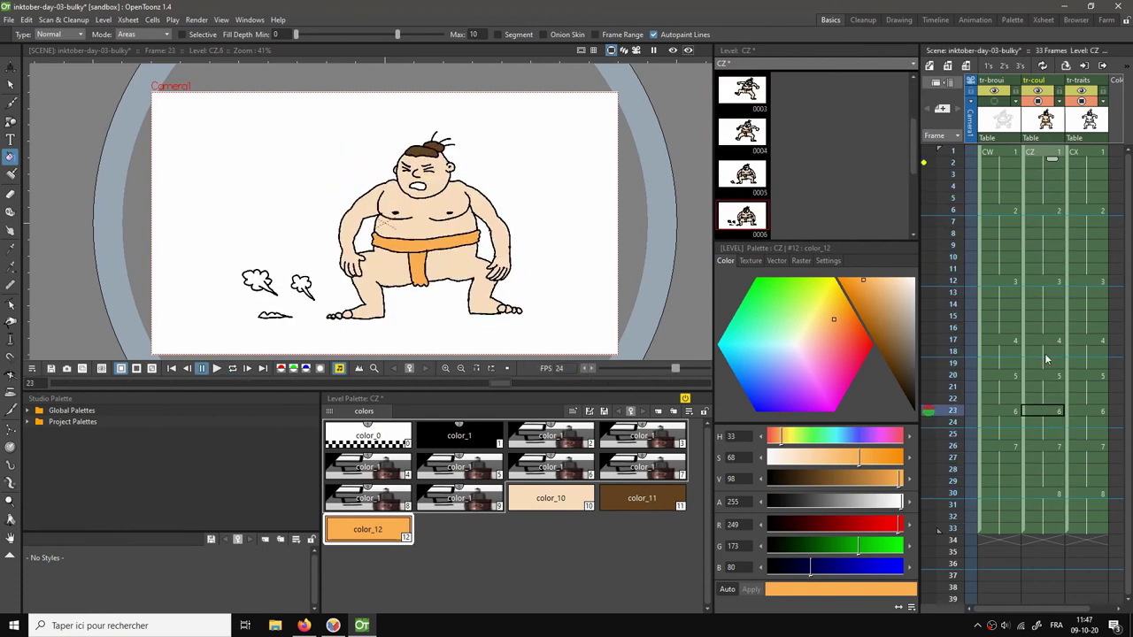
Fill the dust cloud on drawing 5 at frame 20 with a new light grey palette style of about RGB 216, 213, 208.
click(1046, 373)
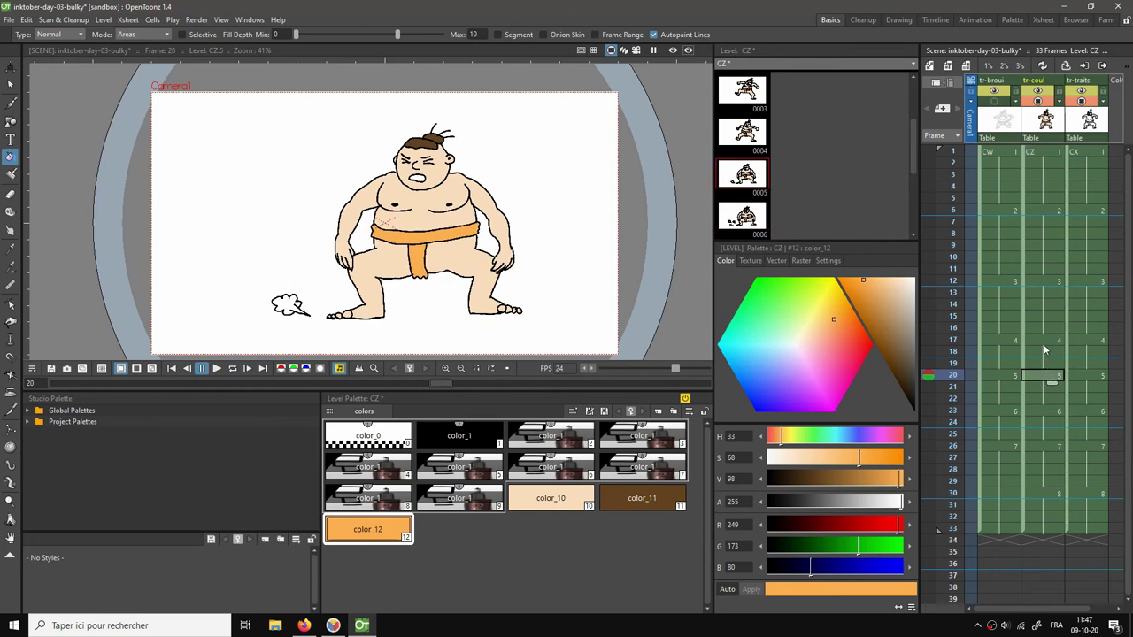
click(1046, 341)
click(1050, 375)
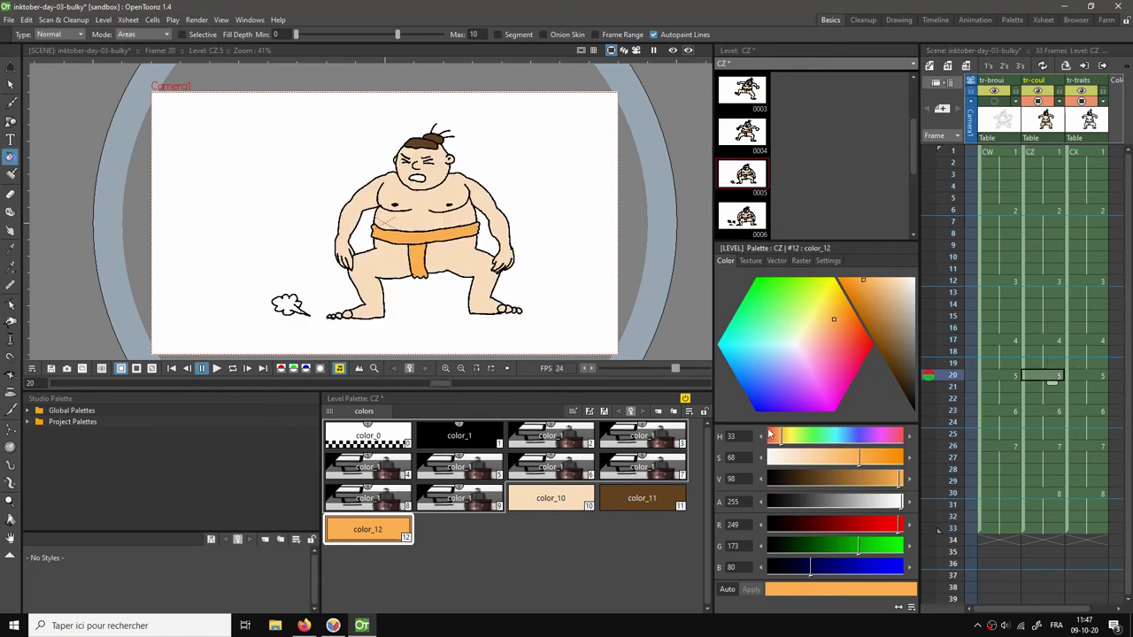
click(657, 412)
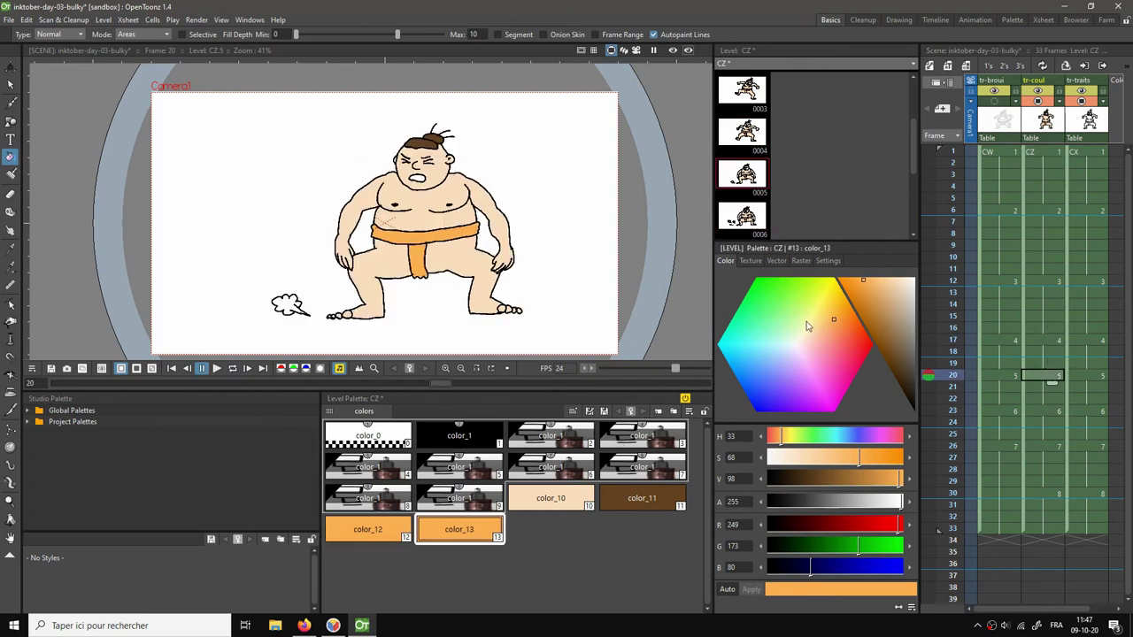
drag(894, 332, 916, 324)
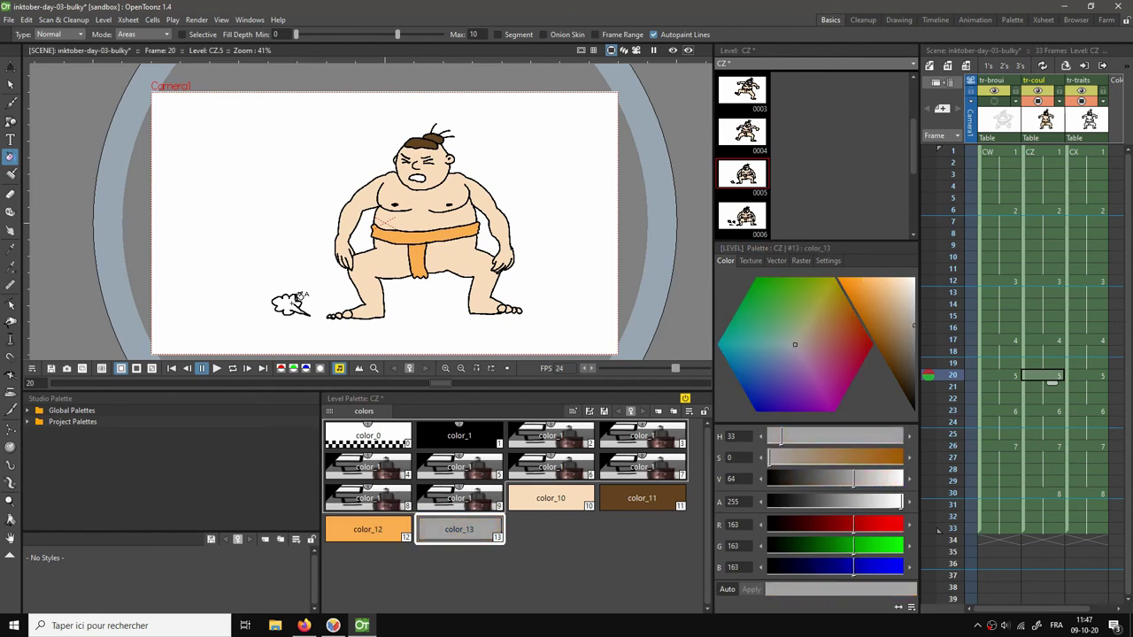
click(299, 298)
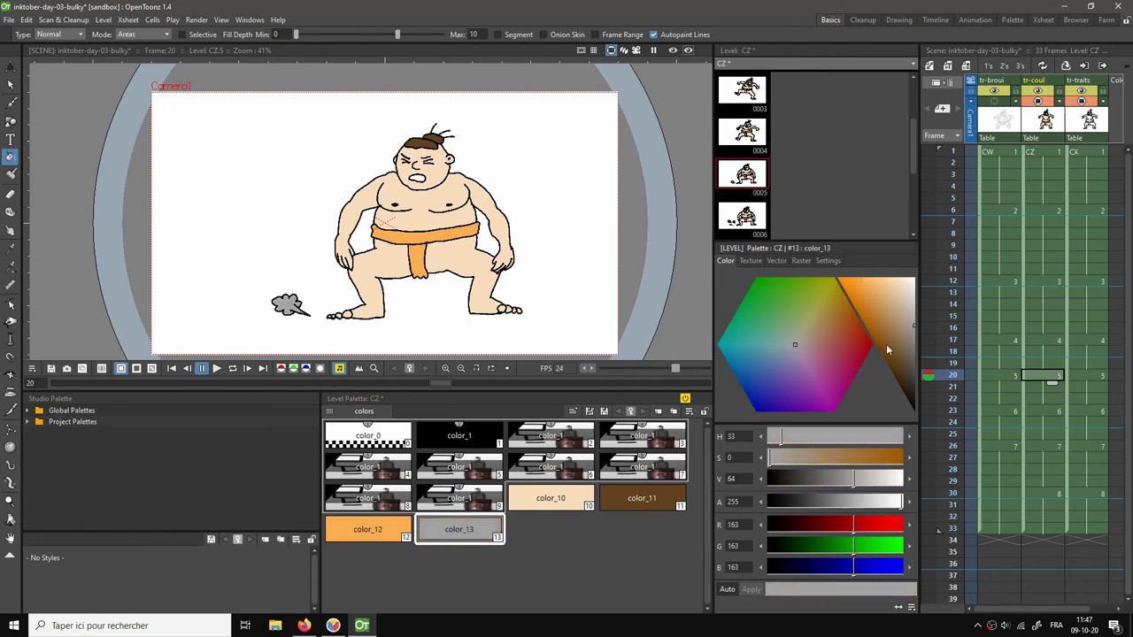
drag(916, 329, 911, 297)
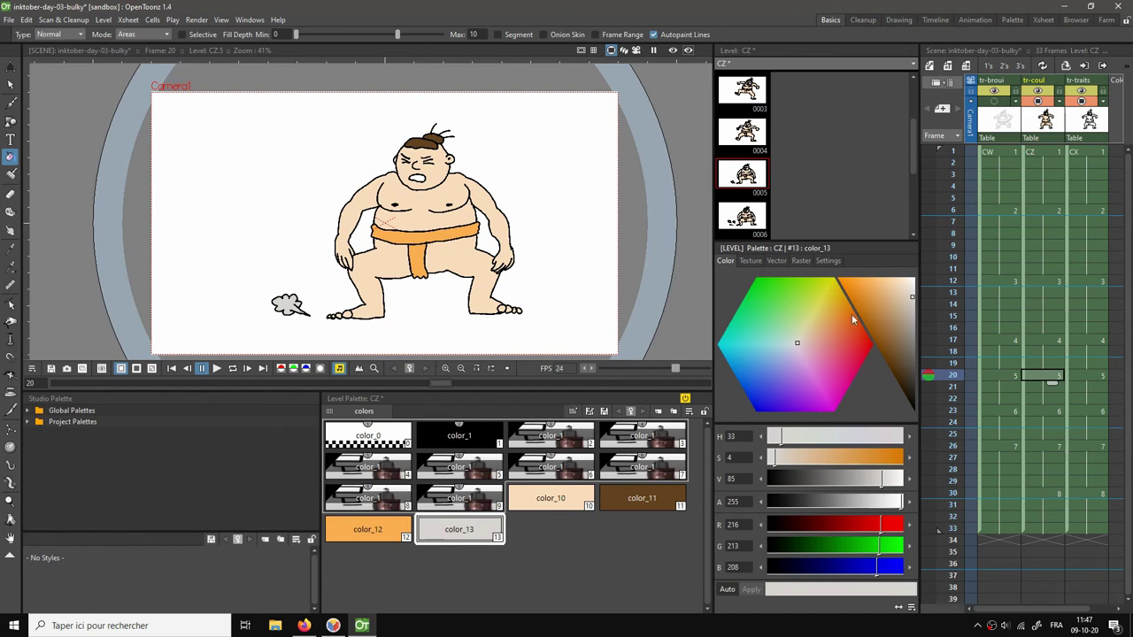
Fill the three dust clouds on drawing 6 at frame 23 with the light grey color_13.
click(1041, 407)
scroll(278, 301, up, 2)
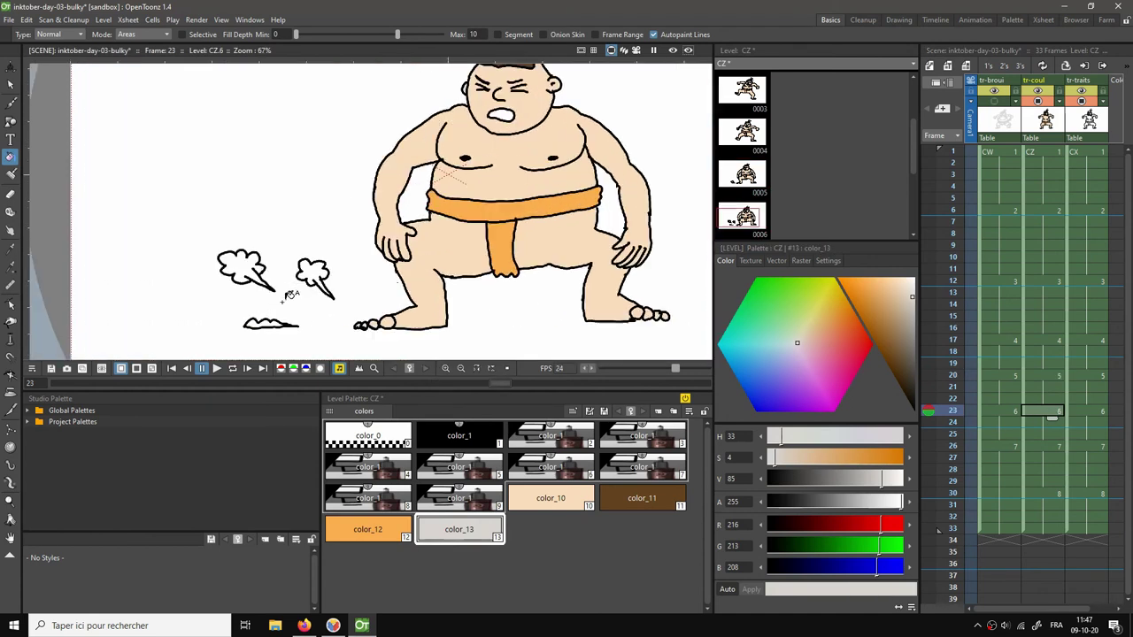
click(270, 320)
click(247, 260)
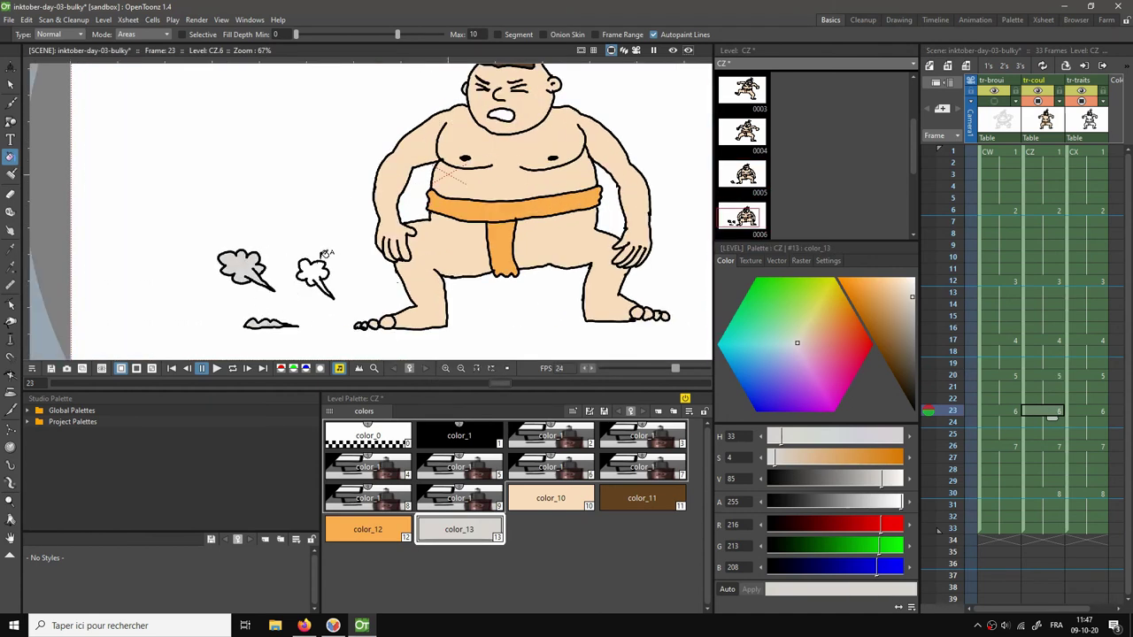
click(318, 265)
Fill the four dust clouds on drawing 7 at frame 26 with color_13.
key(Down)
key(Down)
key(Down)
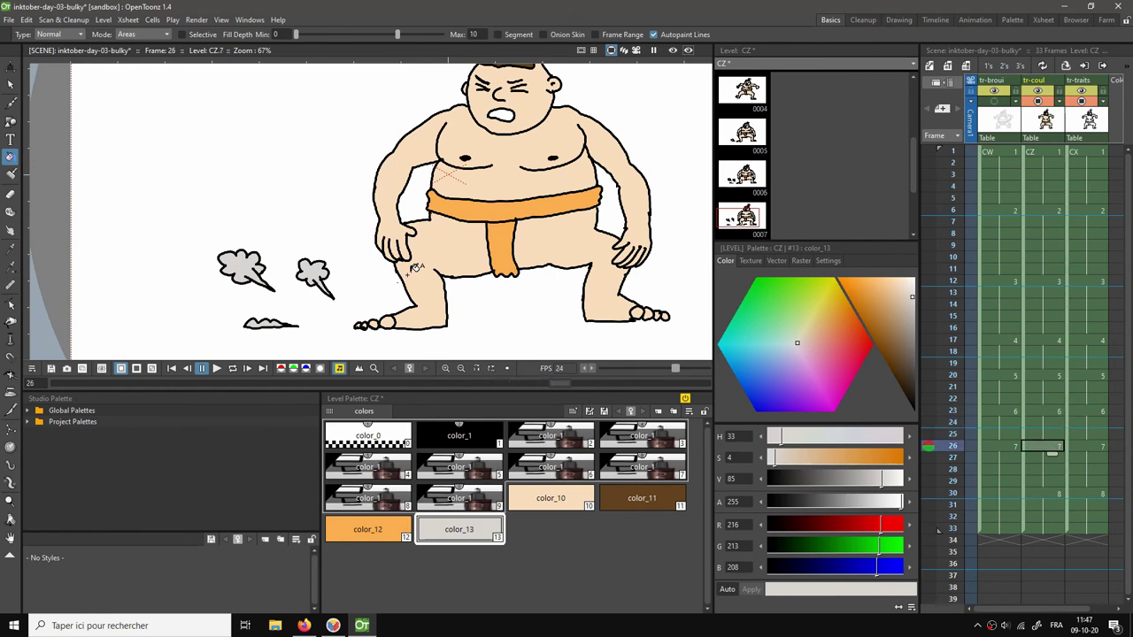
click(217, 238)
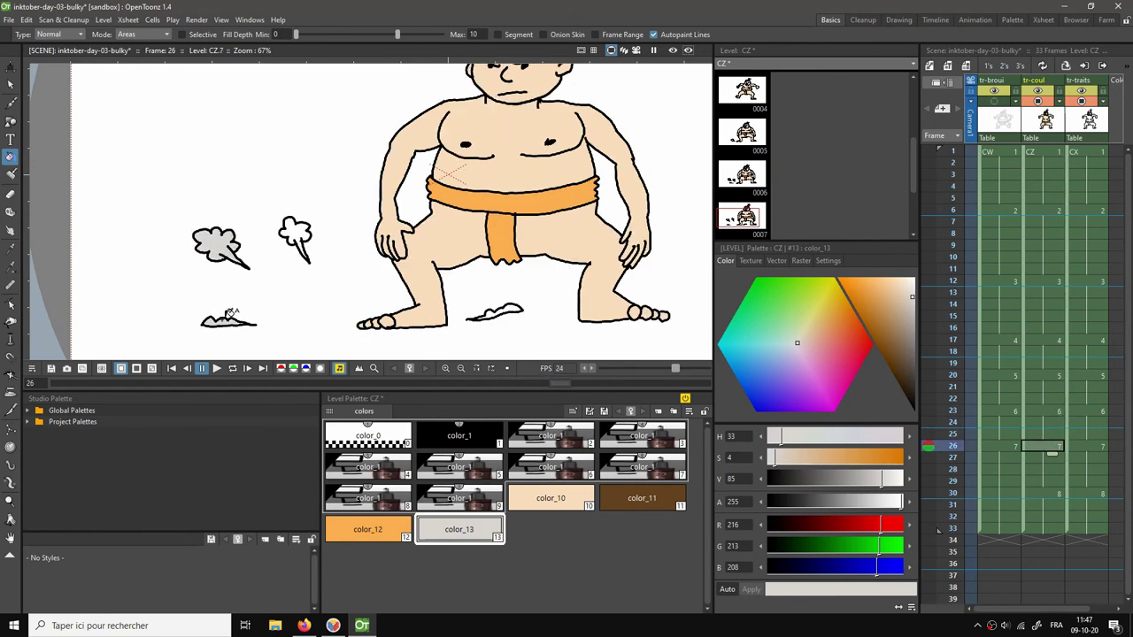
click(299, 232)
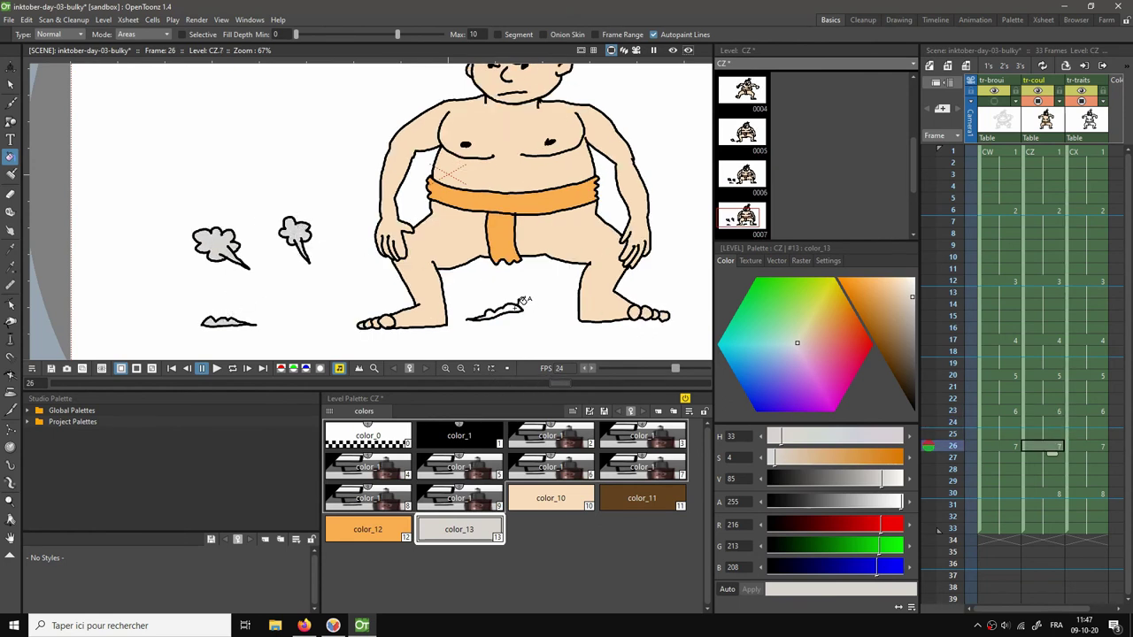
click(520, 305)
Fill the small dust cloud between the feet on drawing 8 at frame 30 with color_13 and switch to the Paint Brush tool.
key(Down)
key(Down)
key(Down)
key(Down)
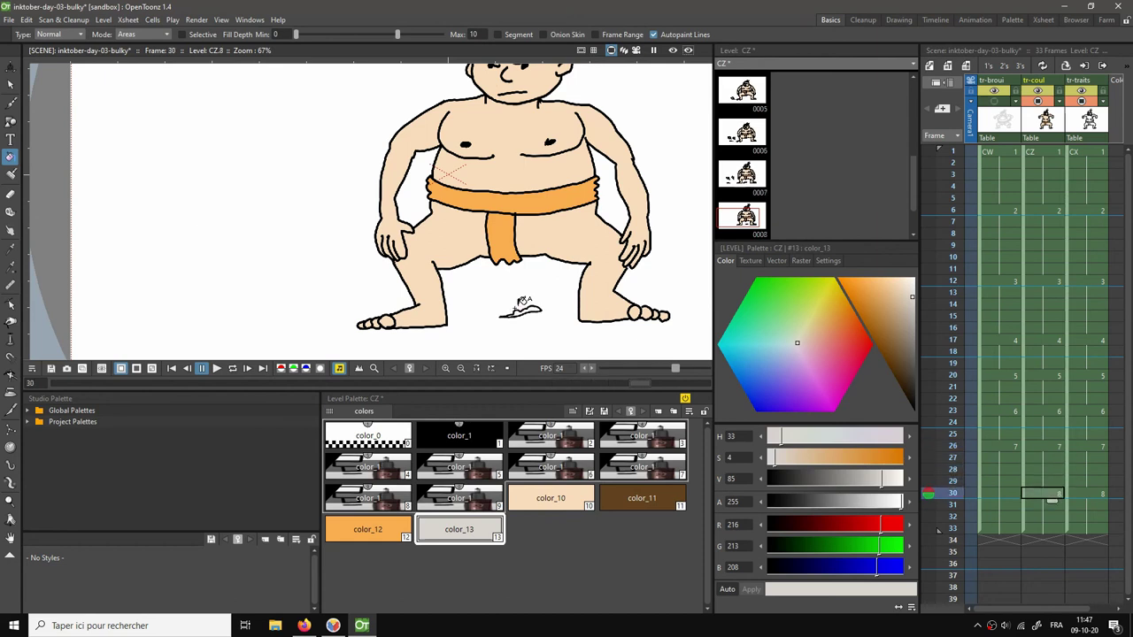
click(539, 302)
scroll(539, 302, up, 5)
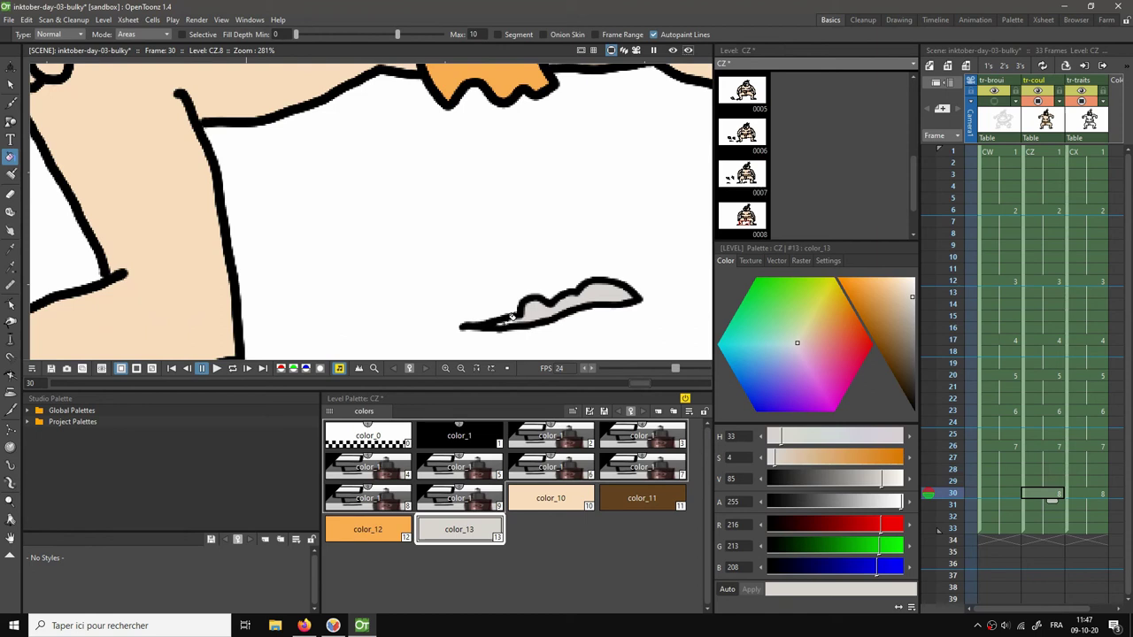
key(y)
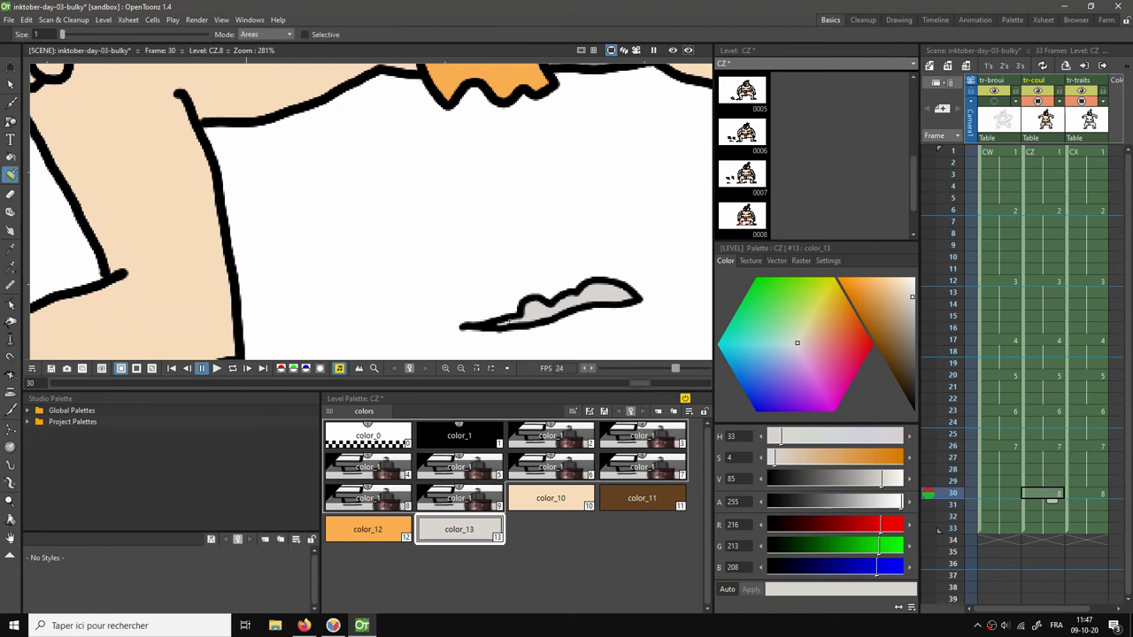
Fit the drawing to the viewer window and save the scene.
scroll(530, 266, down, 3)
right_click(450, 222)
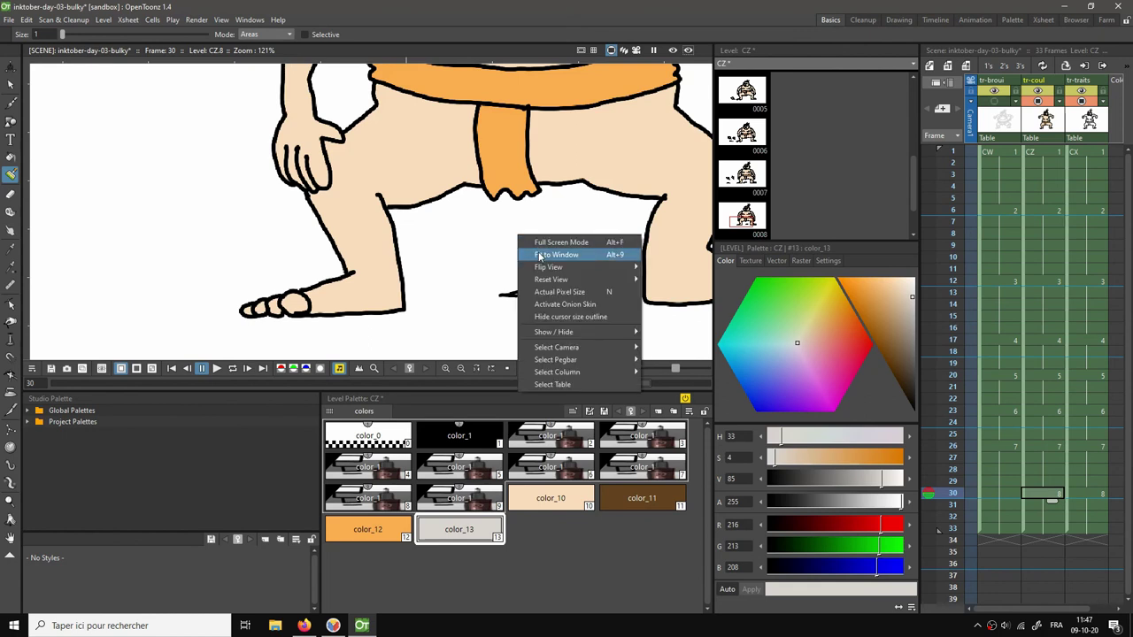
click(469, 253)
key(ctrl+s)
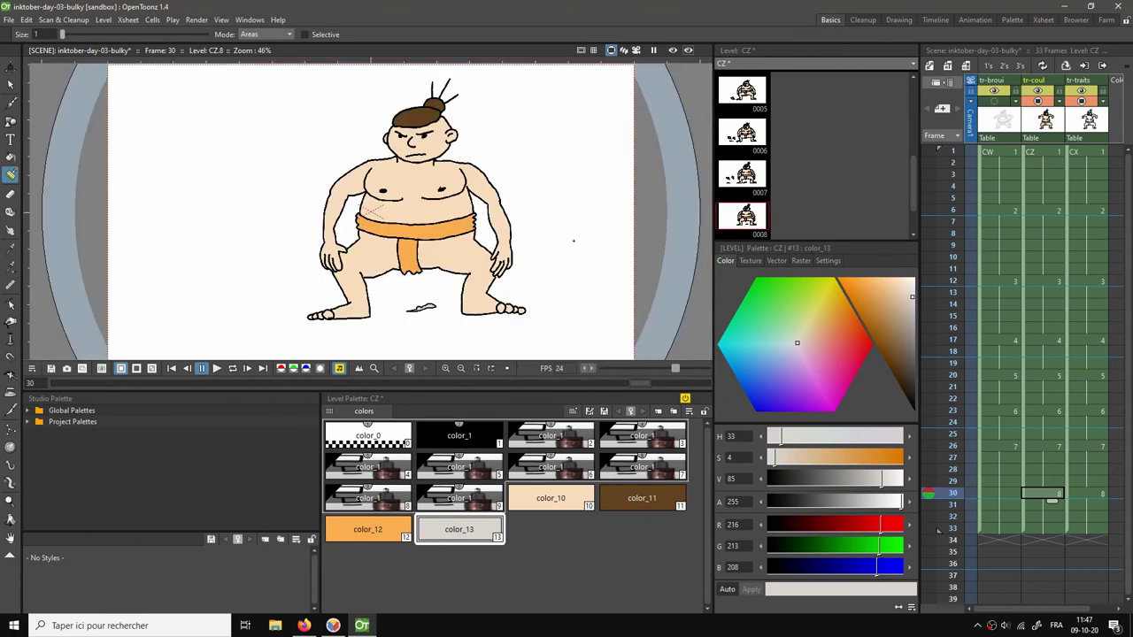
Play the finished colouring in a loop, stop the playback and return to the first frame.
key(l)
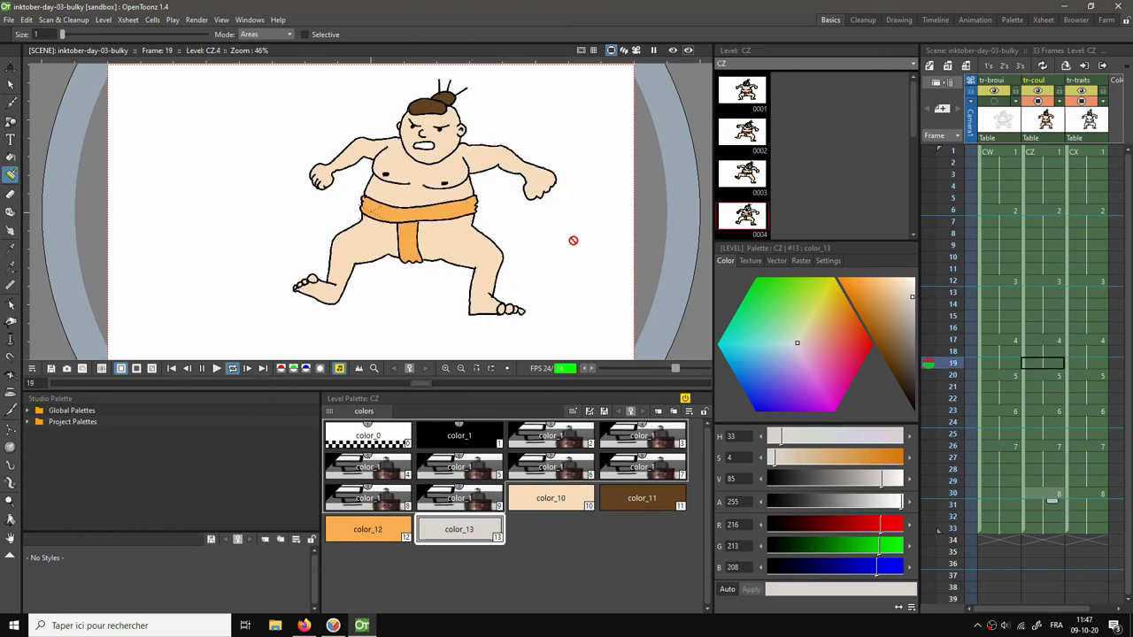
click(203, 368)
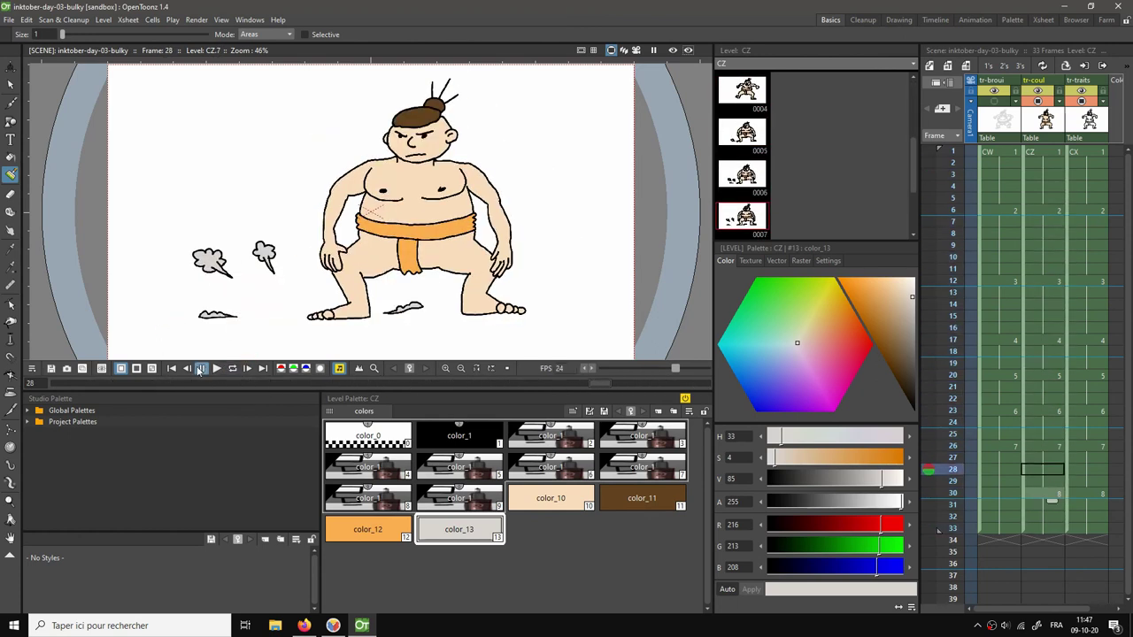
click(172, 368)
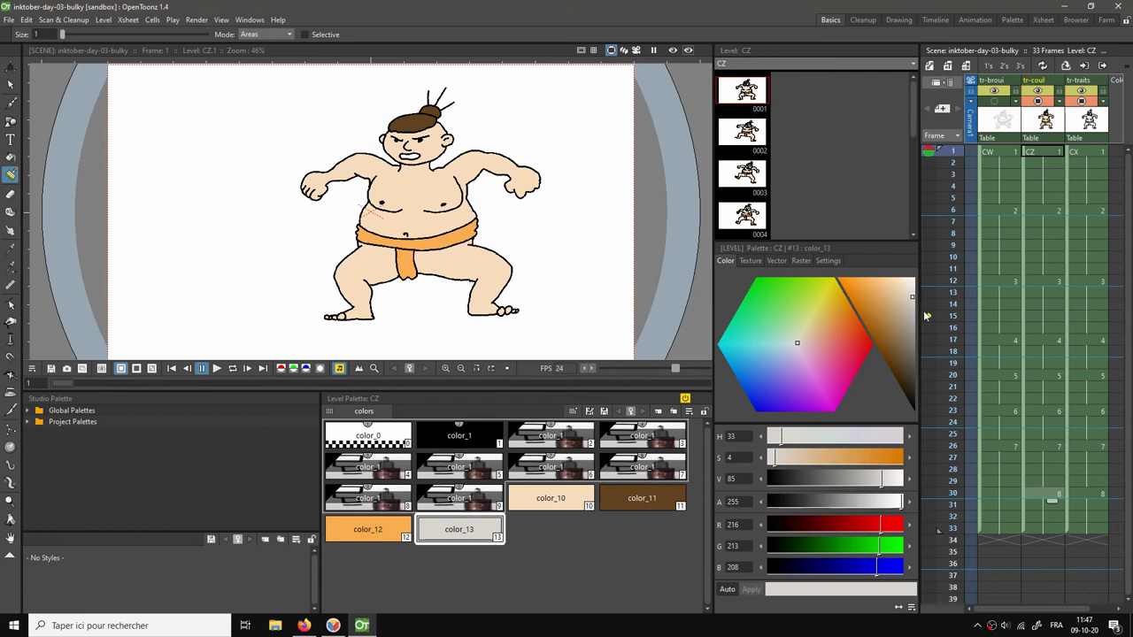
Widen the Xsheet area and insert an empty column between tr-coul and tr-traits.
drag(921, 309, 875, 312)
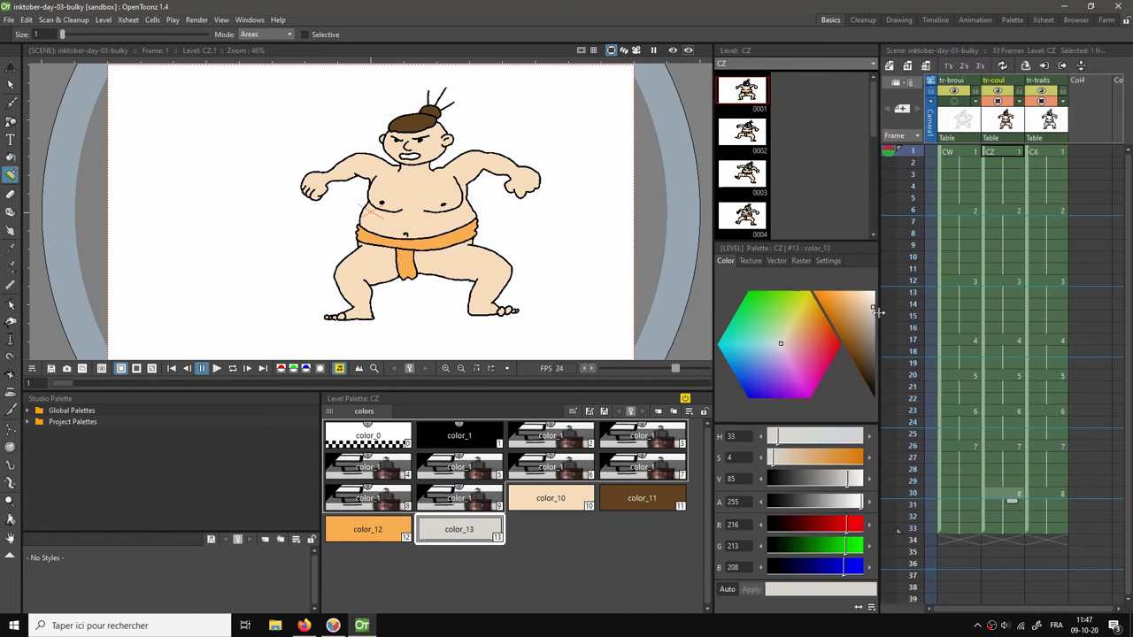
click(1037, 79)
right_click(1037, 79)
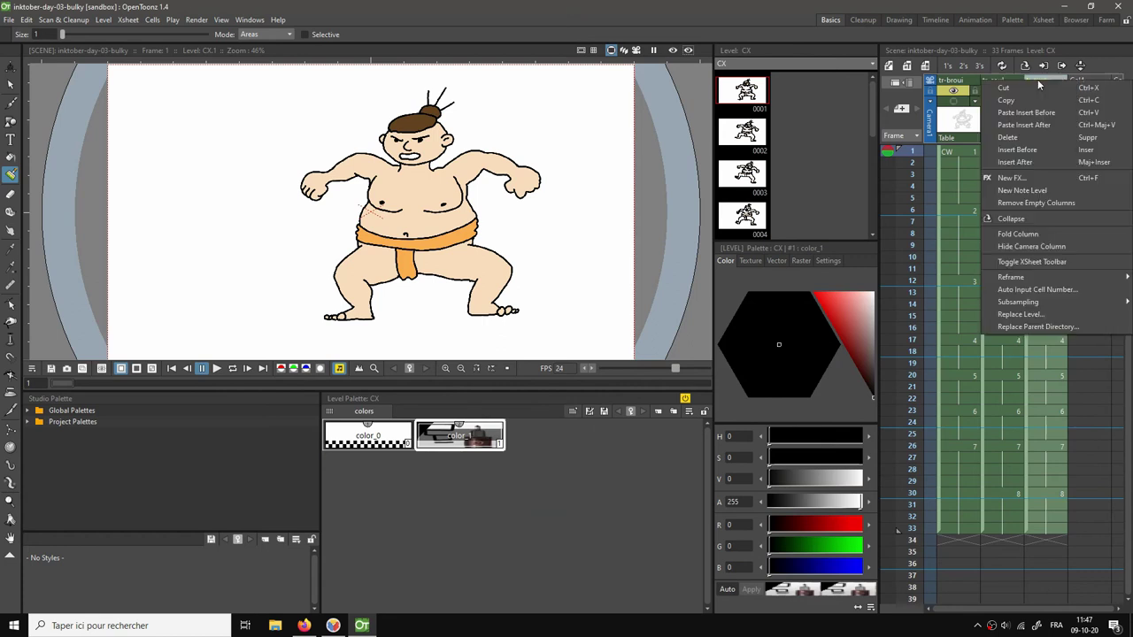
click(1031, 150)
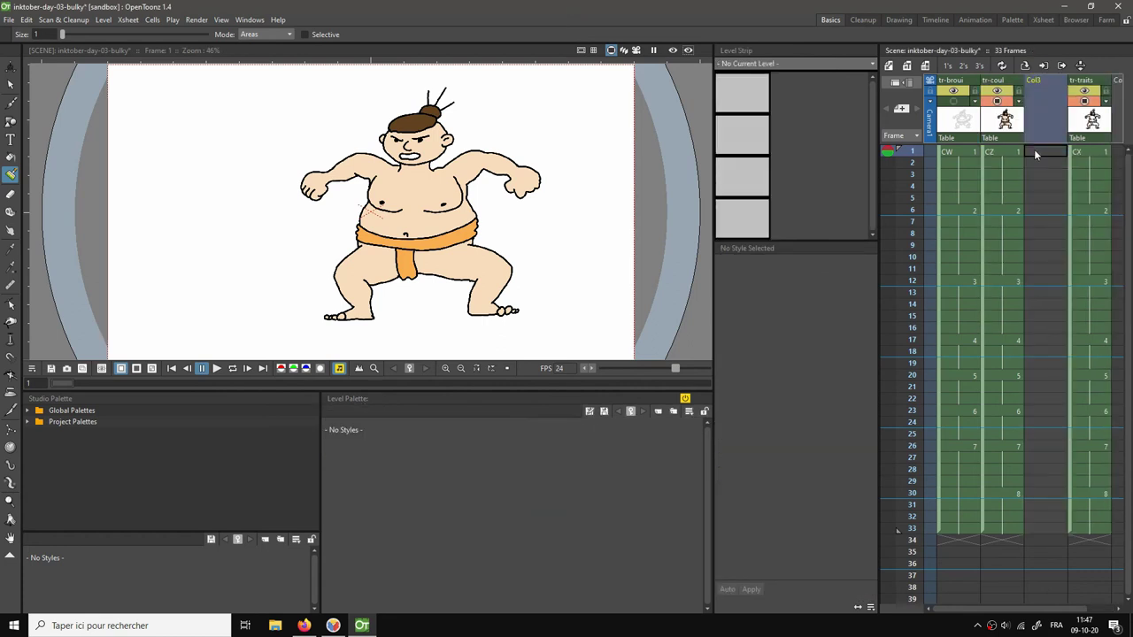
Create a new 1920 × 1080 px Toonz Raster level at frame 1 of the empty column.
click(1034, 148)
click(906, 66)
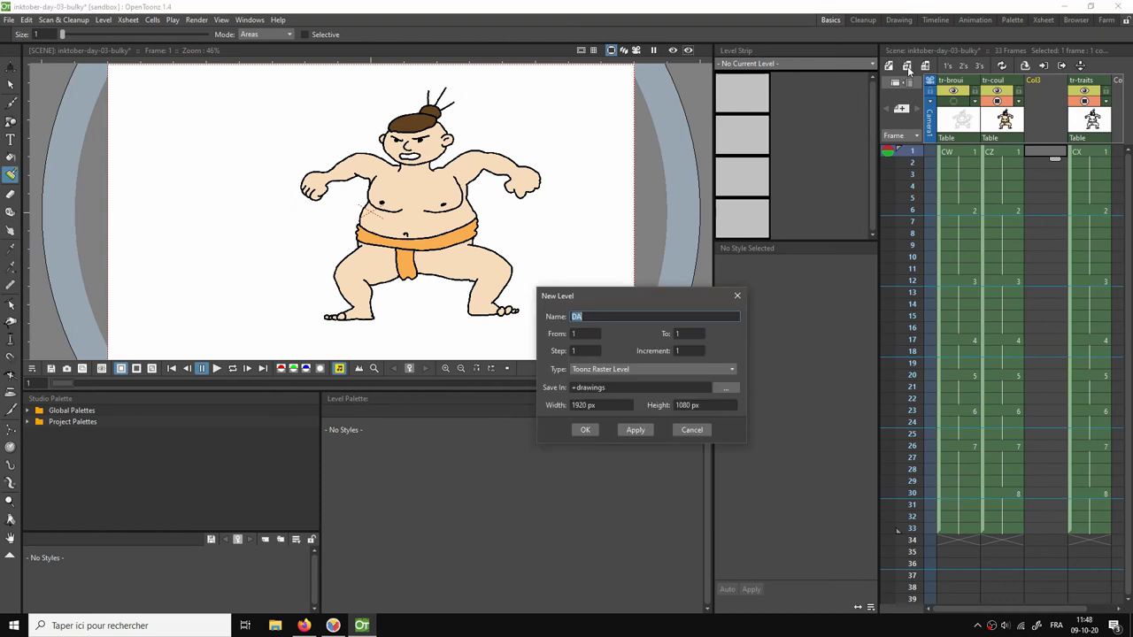
click(588, 430)
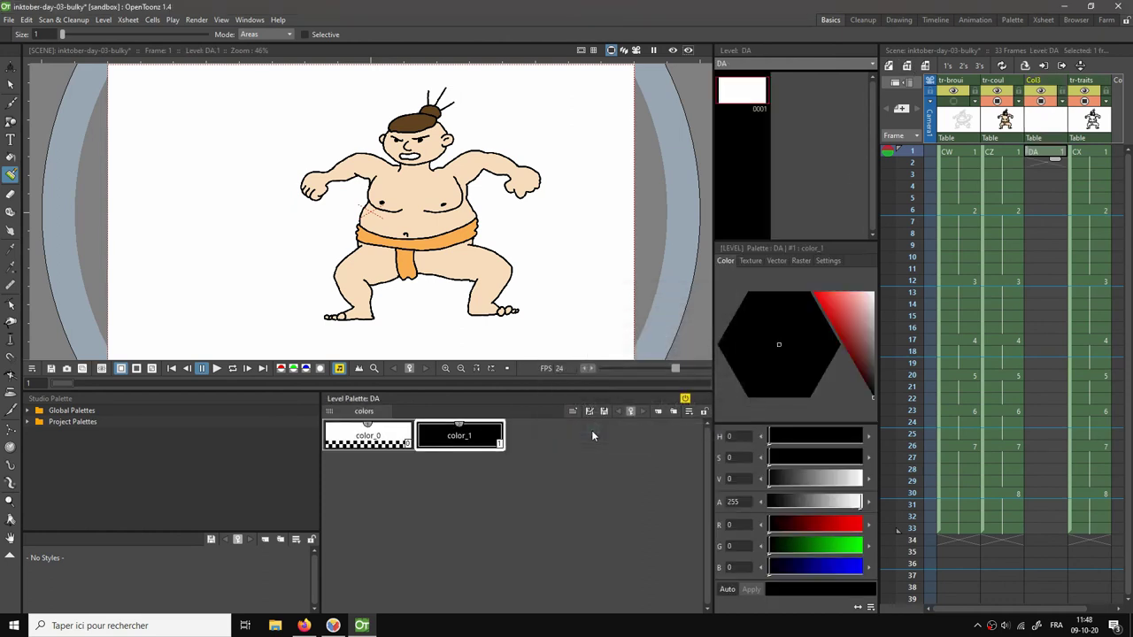
Rename the new column between tr-coul and tr-traits to tr-ombre and save the scene.
double_click(1035, 79)
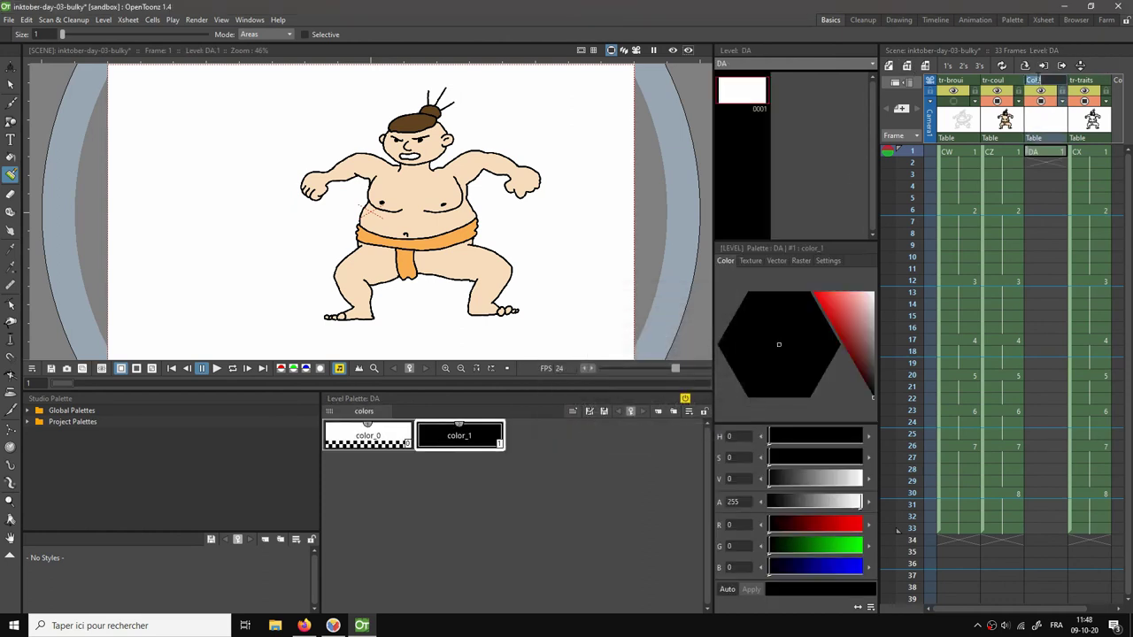
text(tr-ombre)
key(Return)
key(ctrl+s)
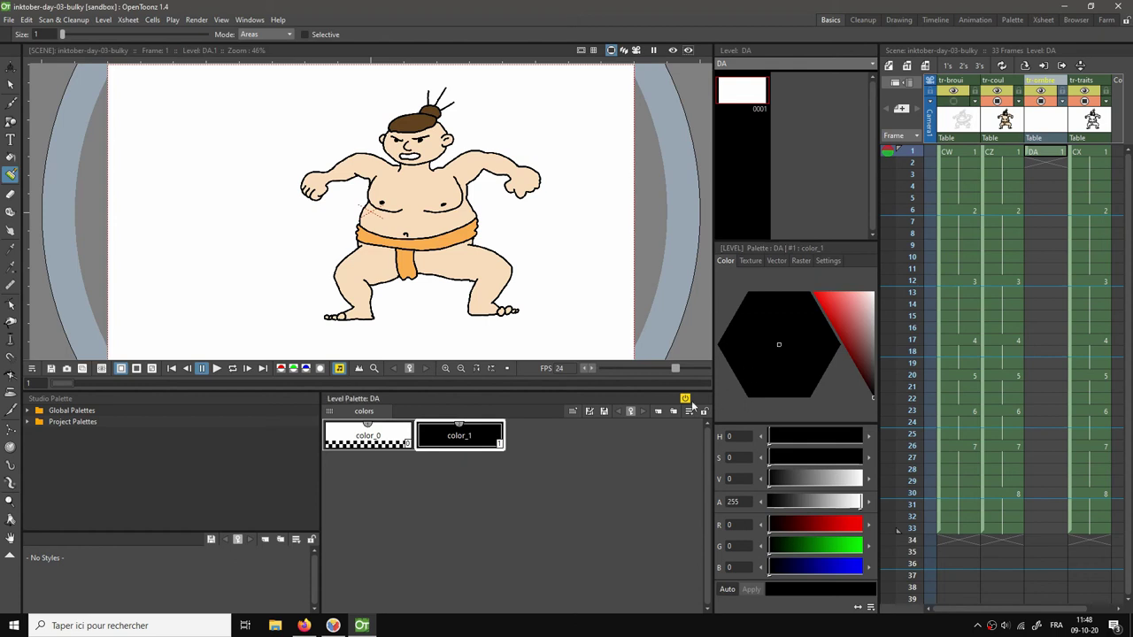
Sample the sumo's skin colour into color_1 and darken it to a brown shadow tone, RGB 198, 166, 127.
click(11, 266)
click(413, 209)
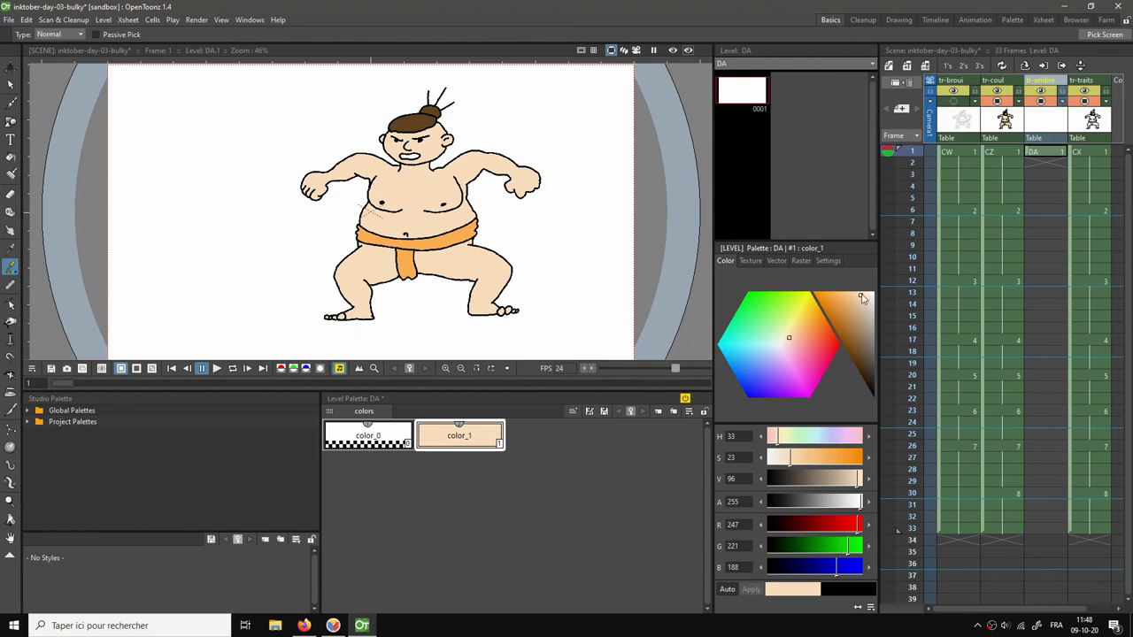
drag(862, 298, 858, 316)
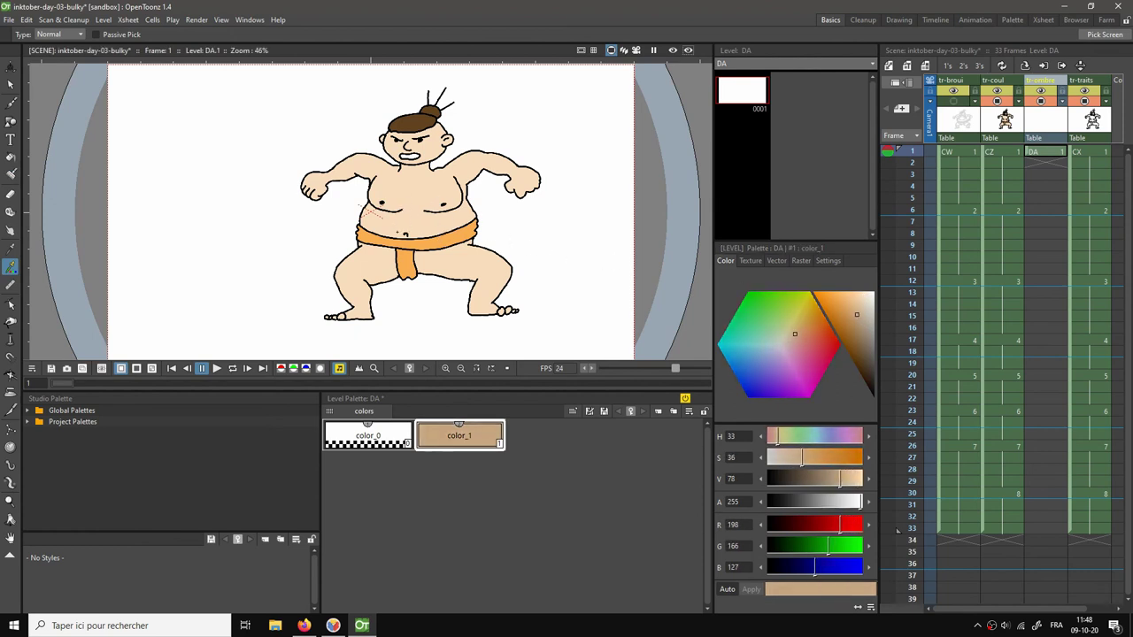
Give color_1 the raster brush style with the ink bottle and angular black line, and test it with a trial loop beside the figure.
key(b)
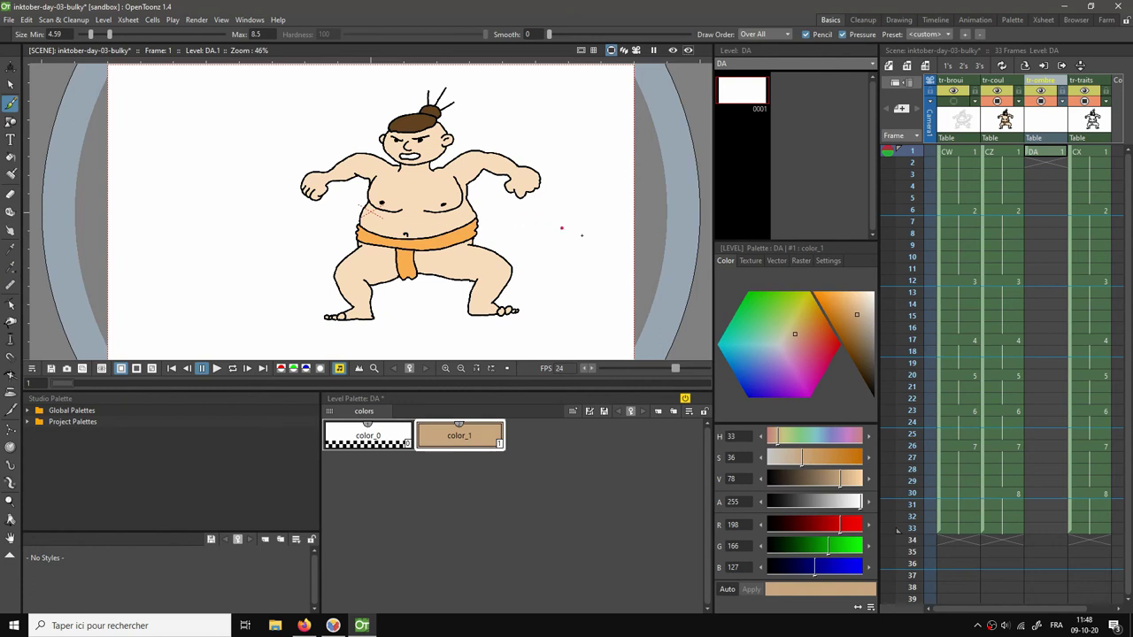
click(802, 261)
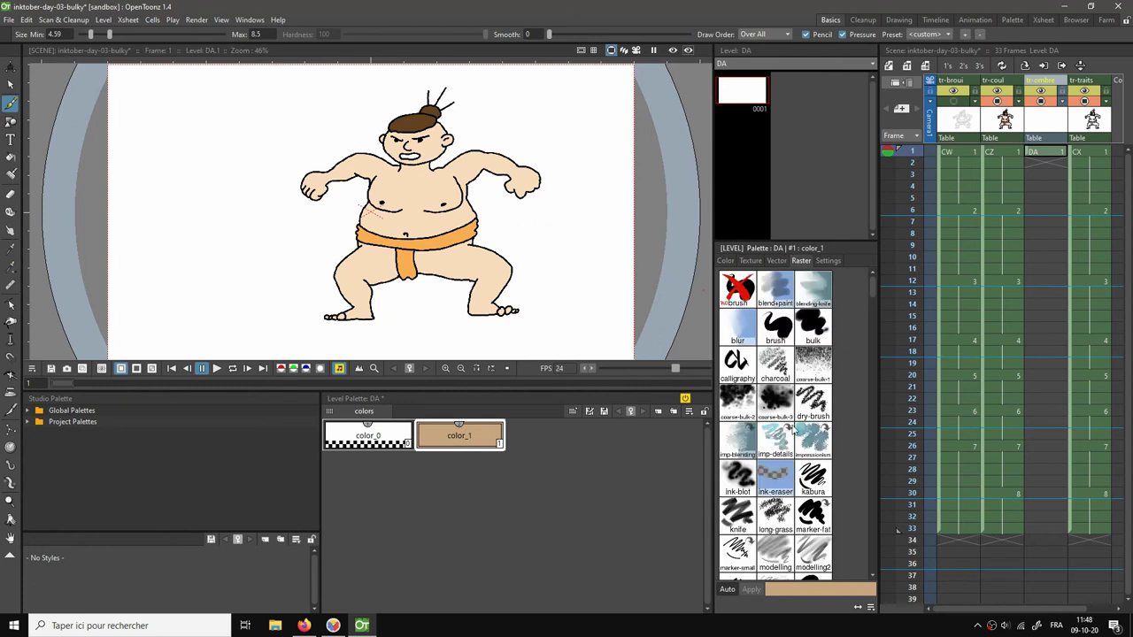
scroll(867, 287, down, 1)
drag(871, 292, 870, 371)
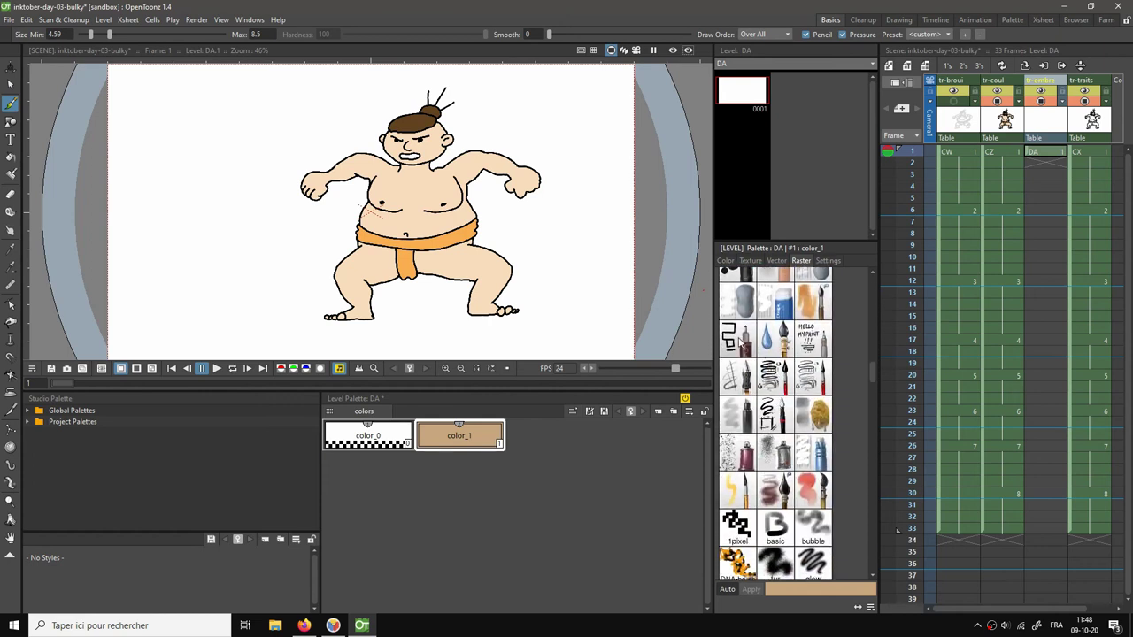
click(740, 345)
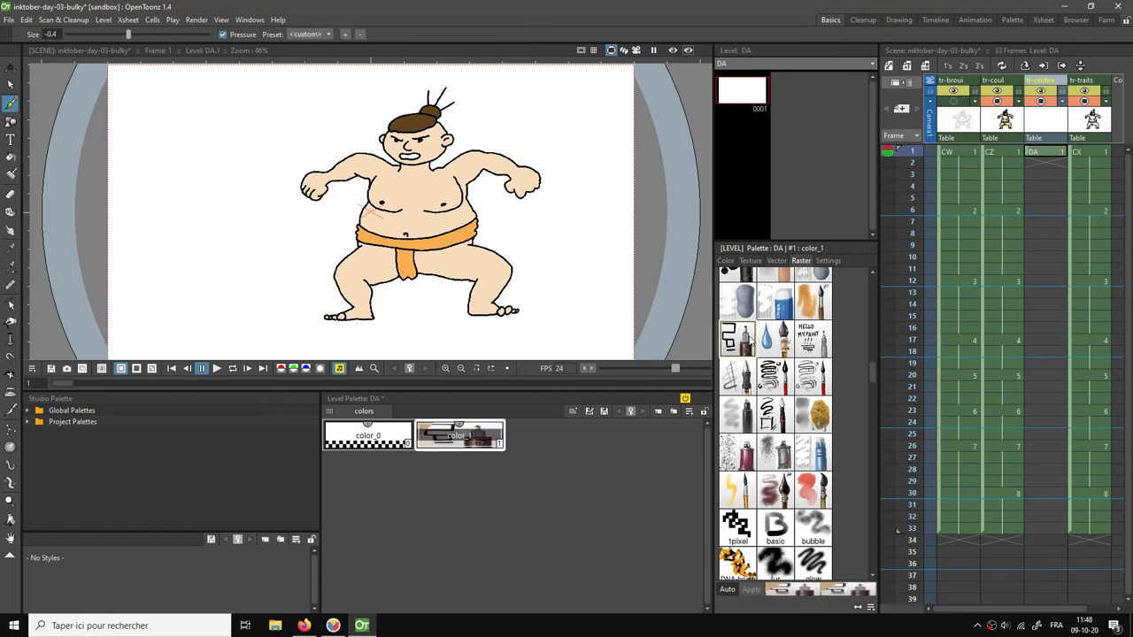
mouse_move(532, 243)
mouse_down()
mouse_move(548, 270)
mouse_move(527, 249)
mouse_up()
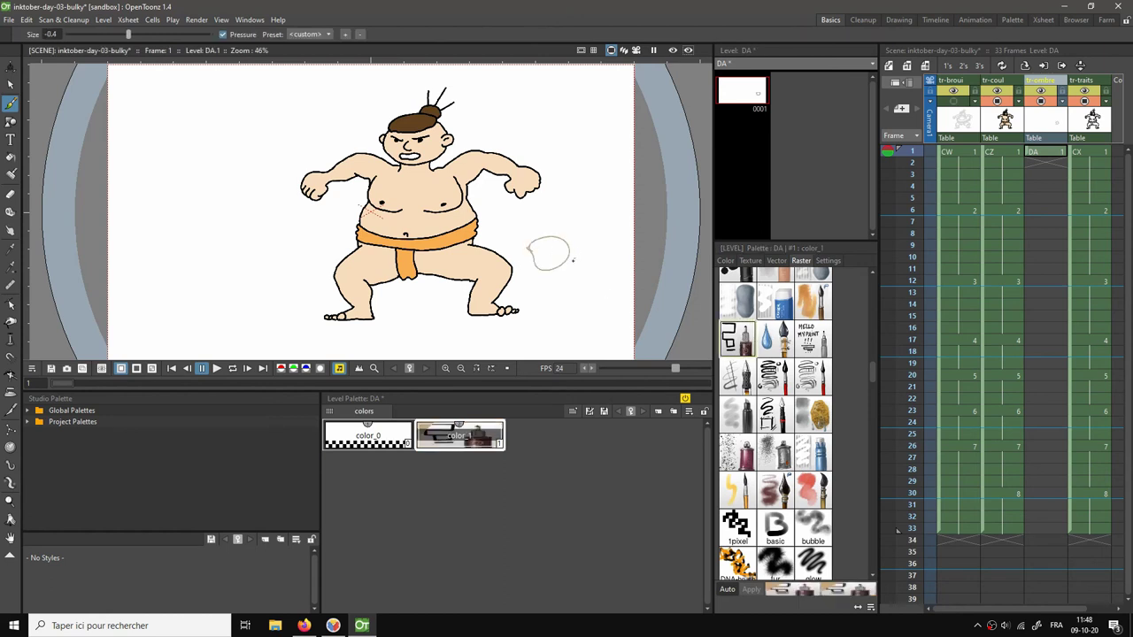
key(ctrl+z)
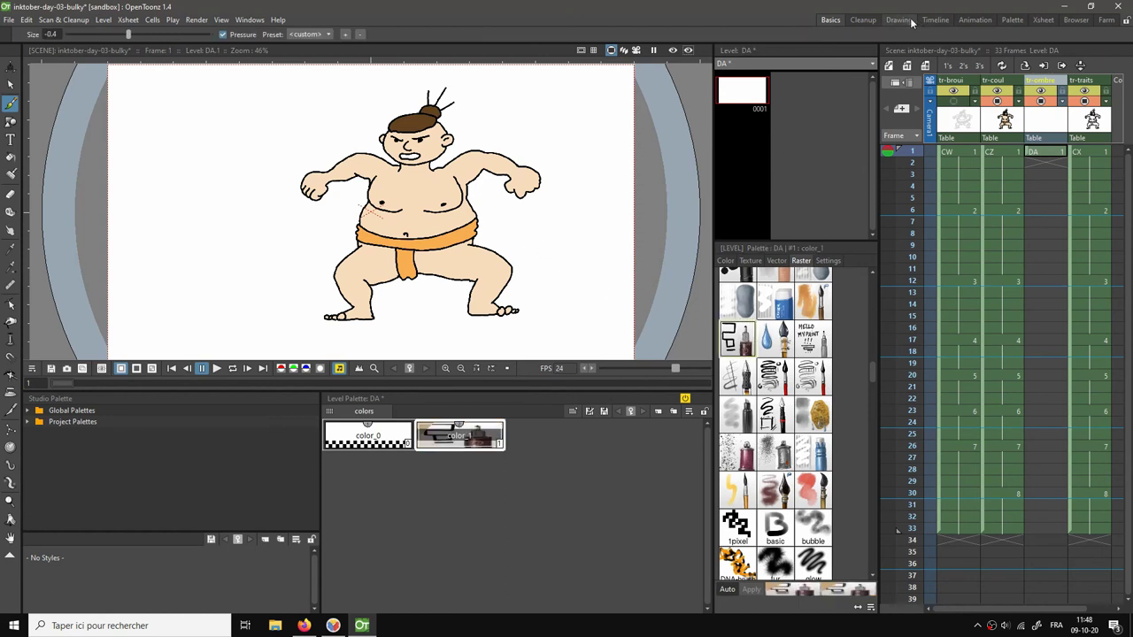
In the Drawing workspace, outline closed shadow shapes under the arms and chest and along both legs.
click(899, 19)
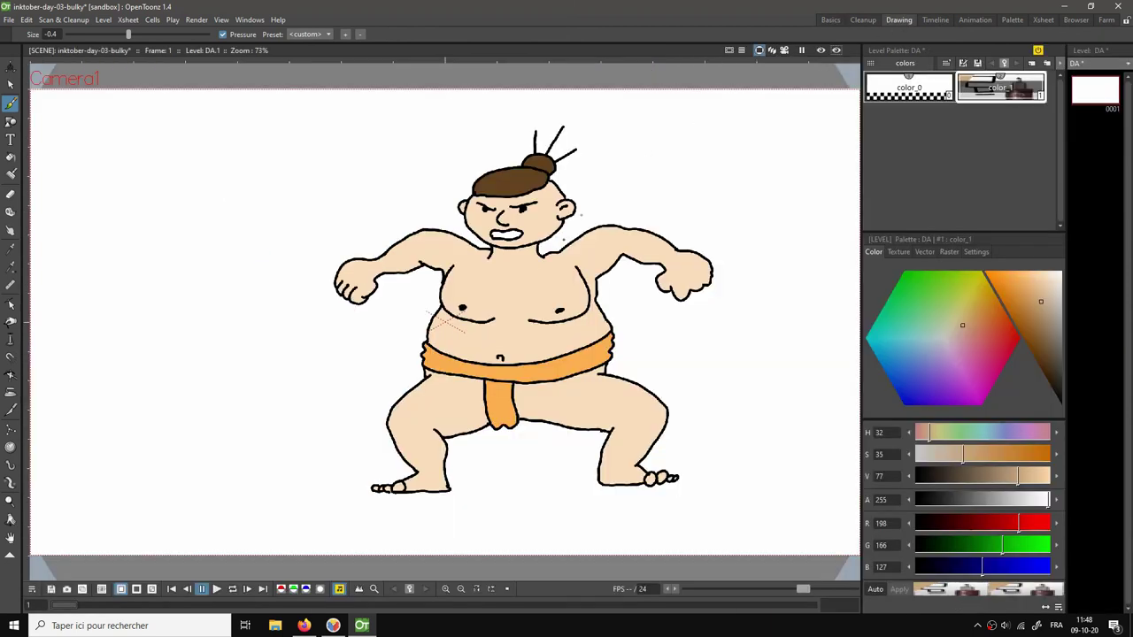
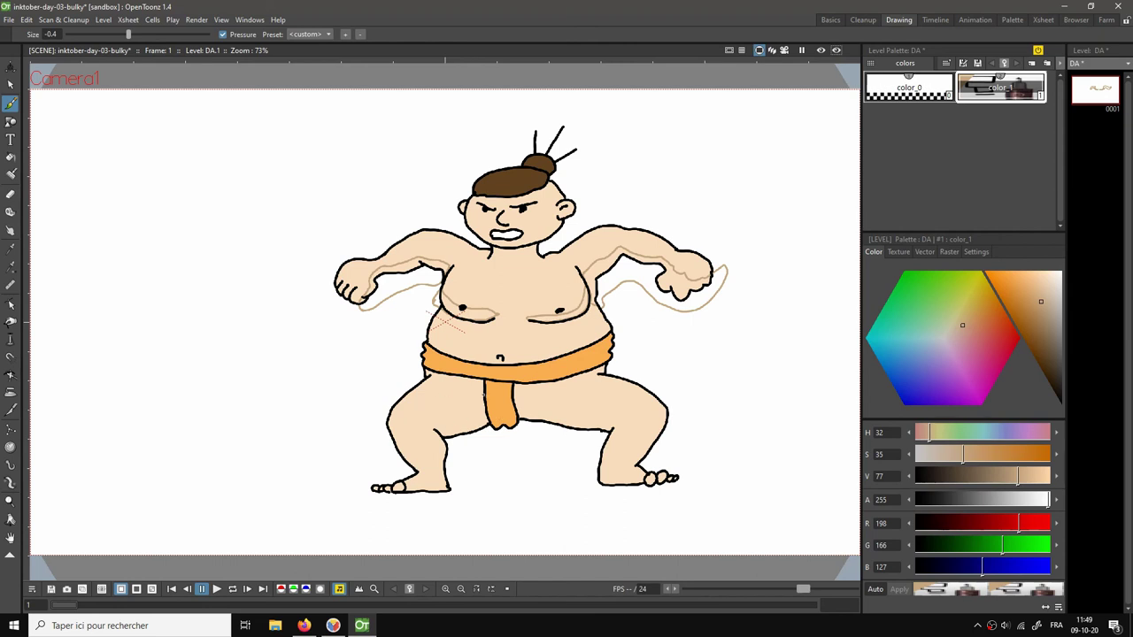
mouse_move(485, 393)
mouse_down()
mouse_move(454, 424)
mouse_move(434, 487)
mouse_move(403, 501)
mouse_move(462, 494)
mouse_move(460, 450)
mouse_move(478, 438)
mouse_up()
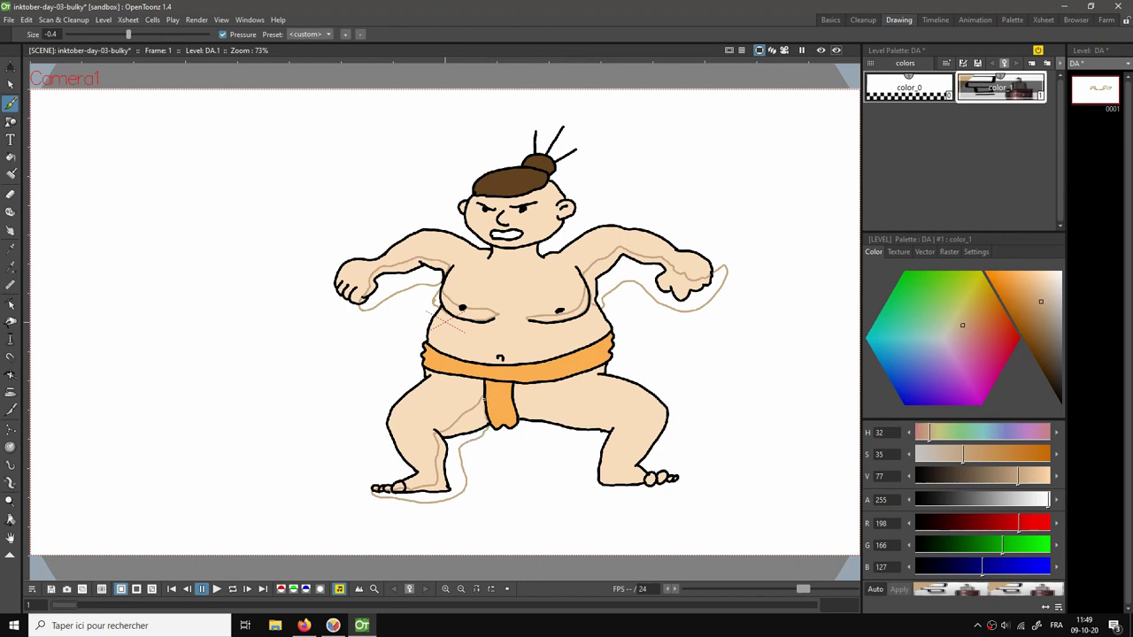
mouse_move(517, 404)
mouse_down()
mouse_move(638, 427)
mouse_move(622, 445)
mouse_move(624, 469)
mouse_move(654, 497)
mouse_move(594, 498)
mouse_move(579, 461)
mouse_move(523, 426)
mouse_up()
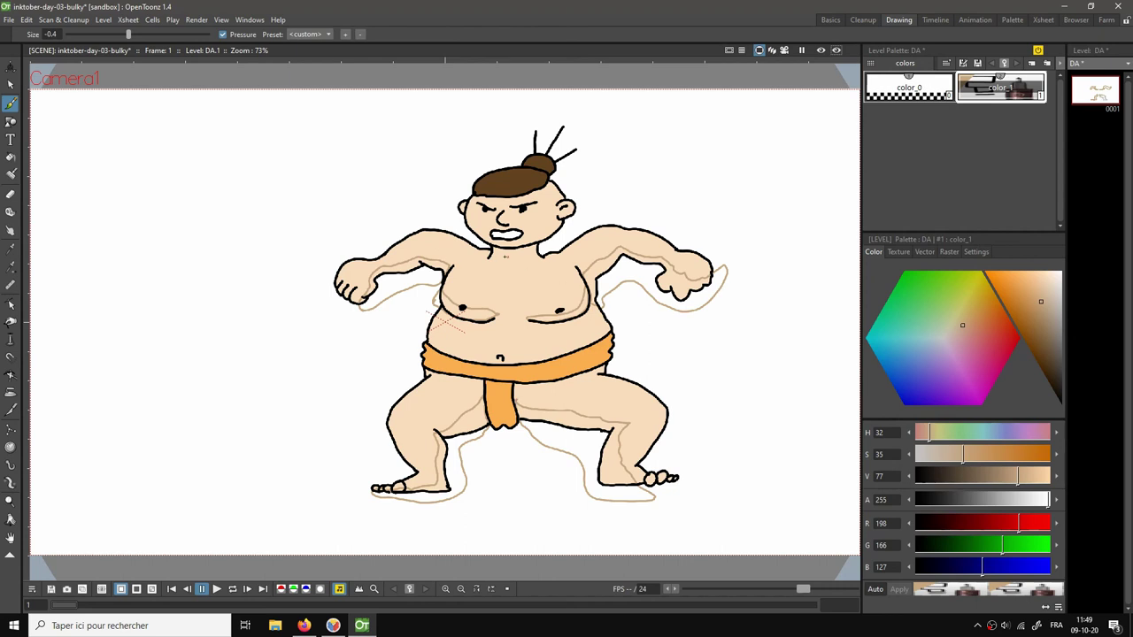
Outline the shadows on the neck and along the face and ear, and save the scene.
drag(492, 249, 533, 258)
drag(517, 245, 541, 232)
mouse_move(574, 198)
mouse_down()
mouse_move(577, 225)
mouse_move(537, 245)
mouse_up()
key(ctrl+s)
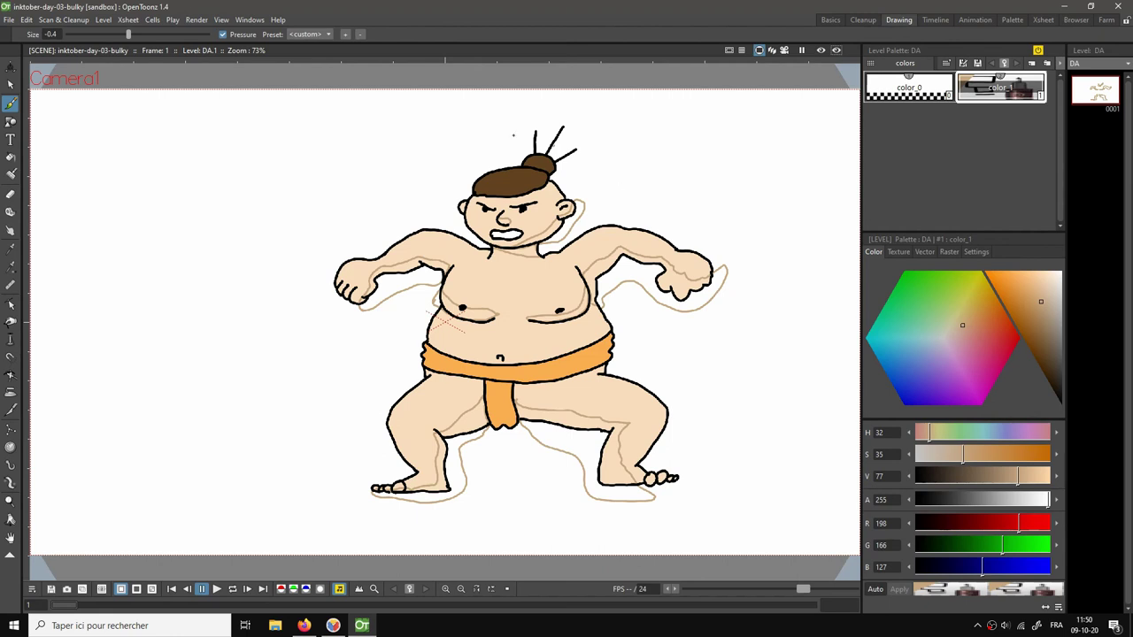
Try to fill around the shadow outlines with color_1 using the Normal fill type.
click(11, 157)
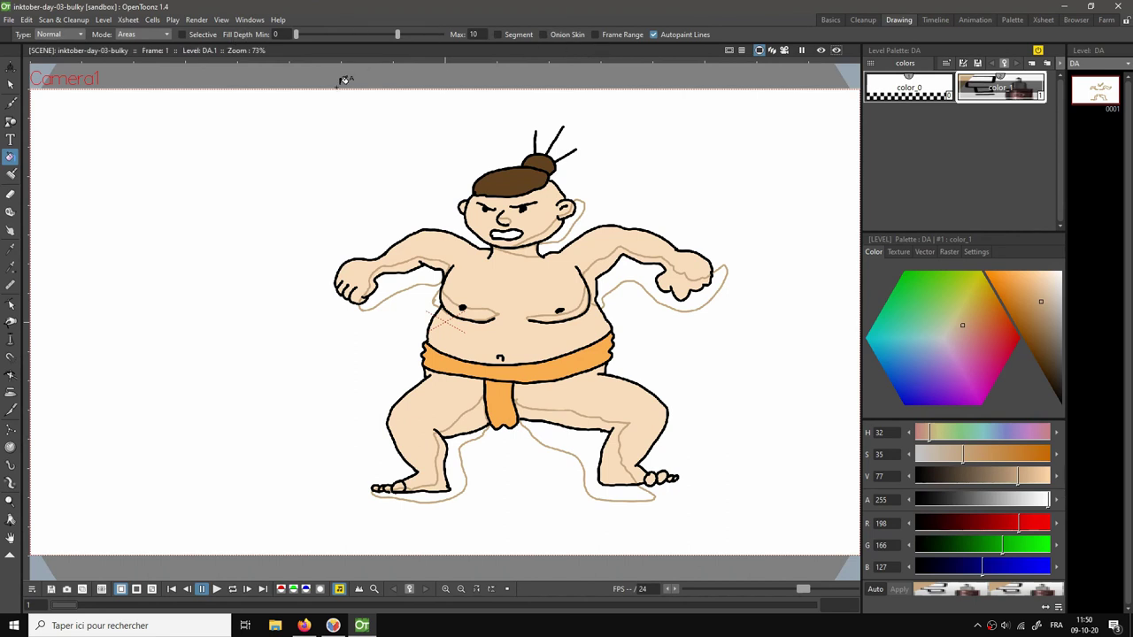
click(265, 124)
click(385, 267)
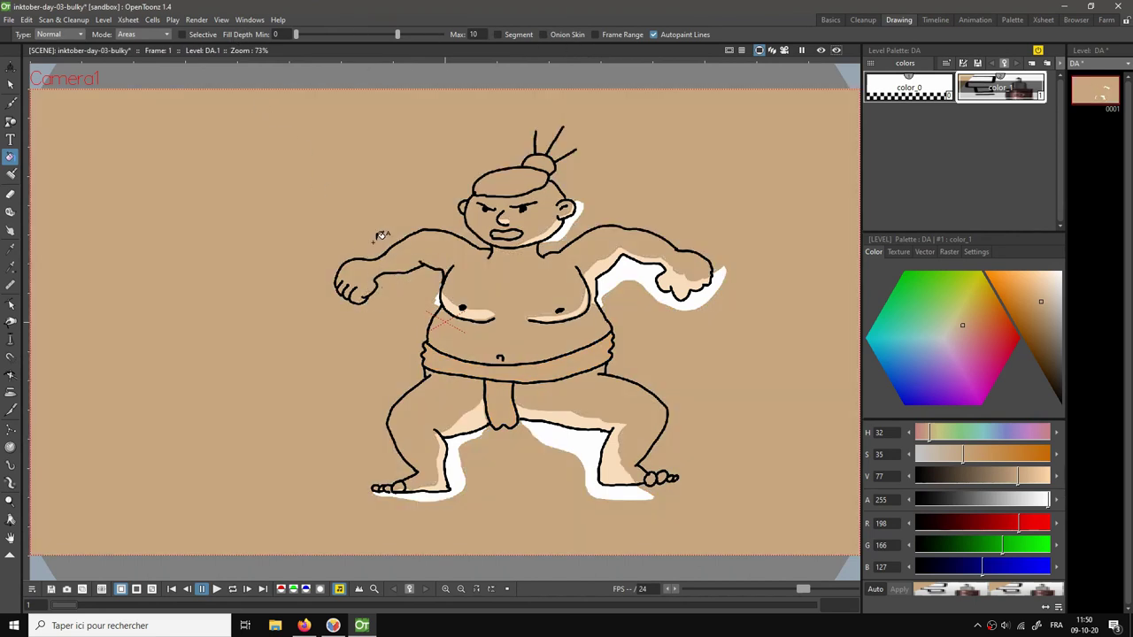
key(ctrl+z)
key(ctrl+z)
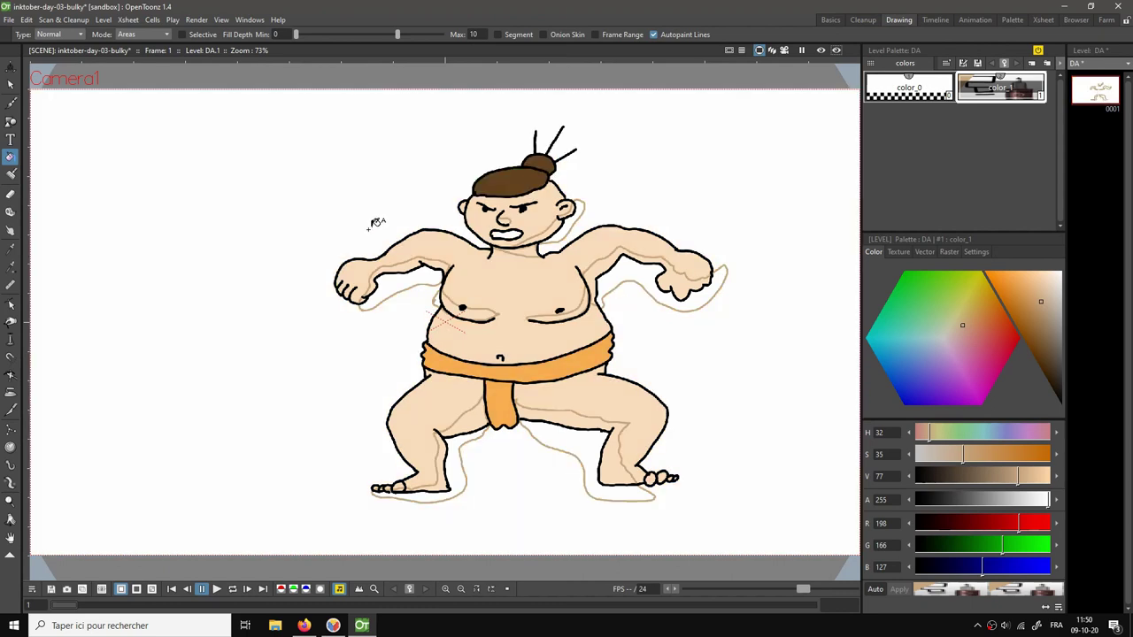
Fill all closed shadow outlines at once with color_1, using a Rectangular fill around the whole figure.
click(69, 34)
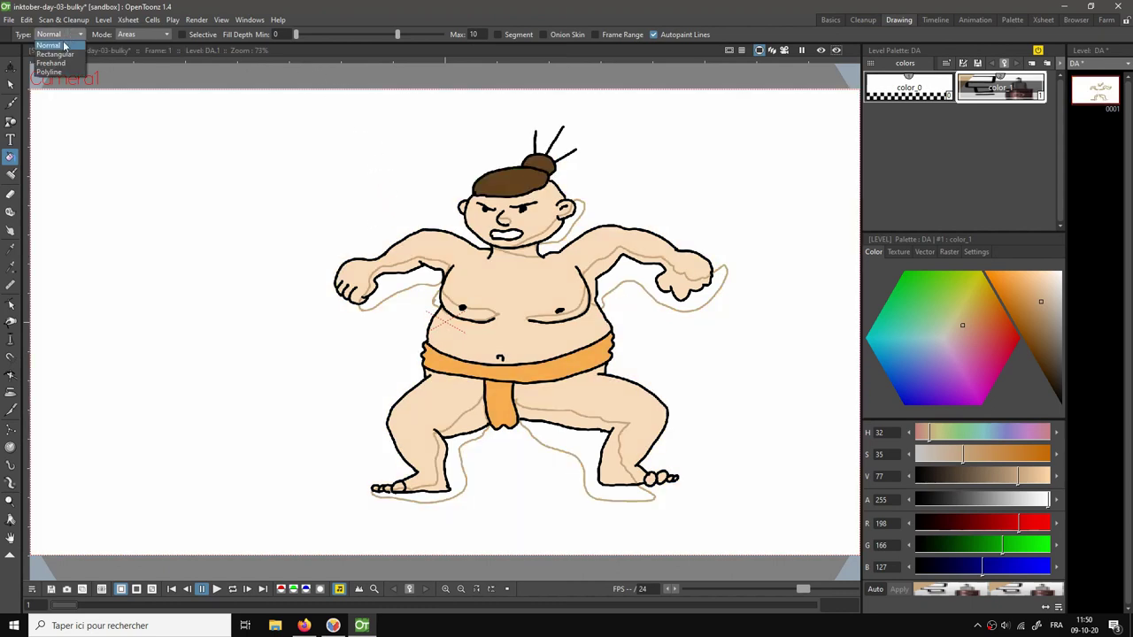
click(55, 48)
mouse_move(189, 105)
mouse_down()
mouse_move(498, 389)
mouse_move(797, 489)
mouse_move(801, 530)
mouse_up()
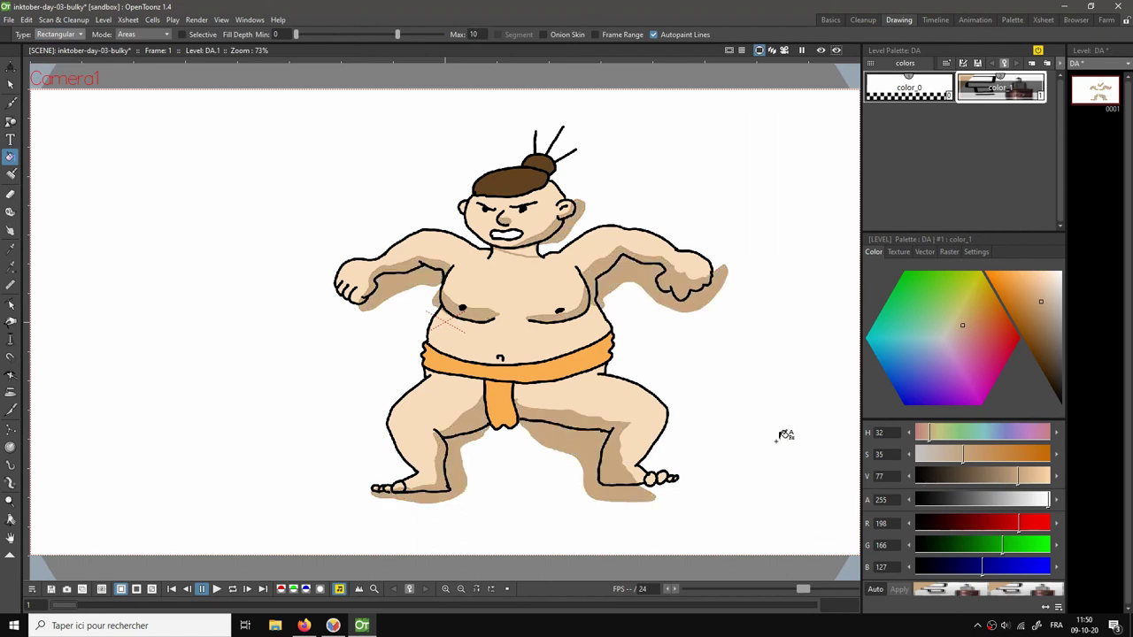
Set the fill type back to Normal and try to fill the neck shadow.
click(76, 35)
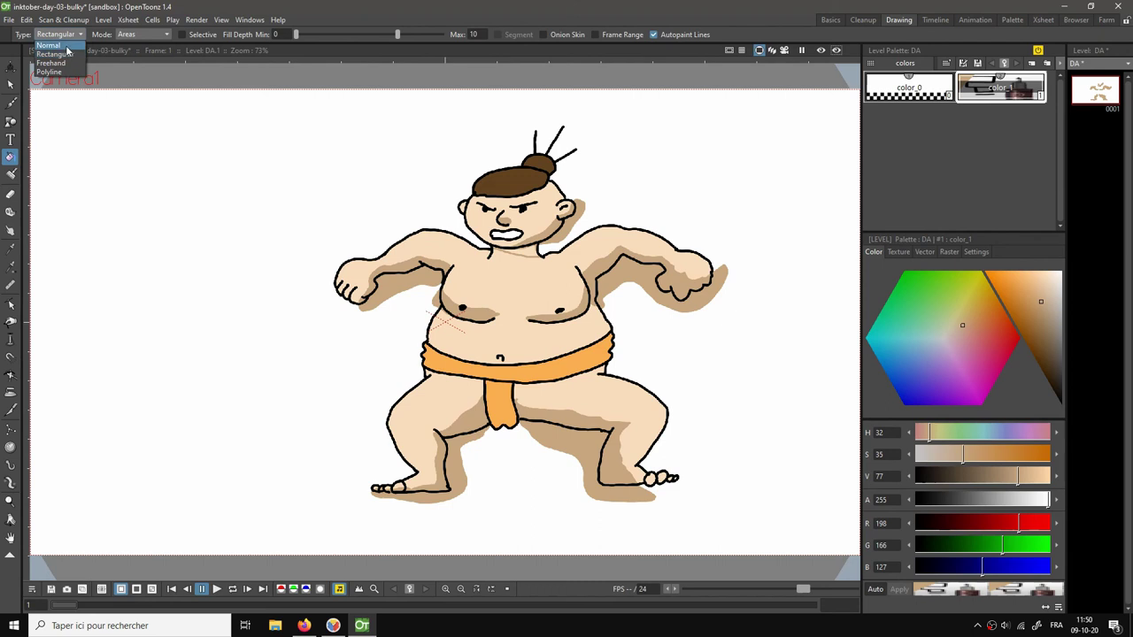
click(66, 45)
click(542, 244)
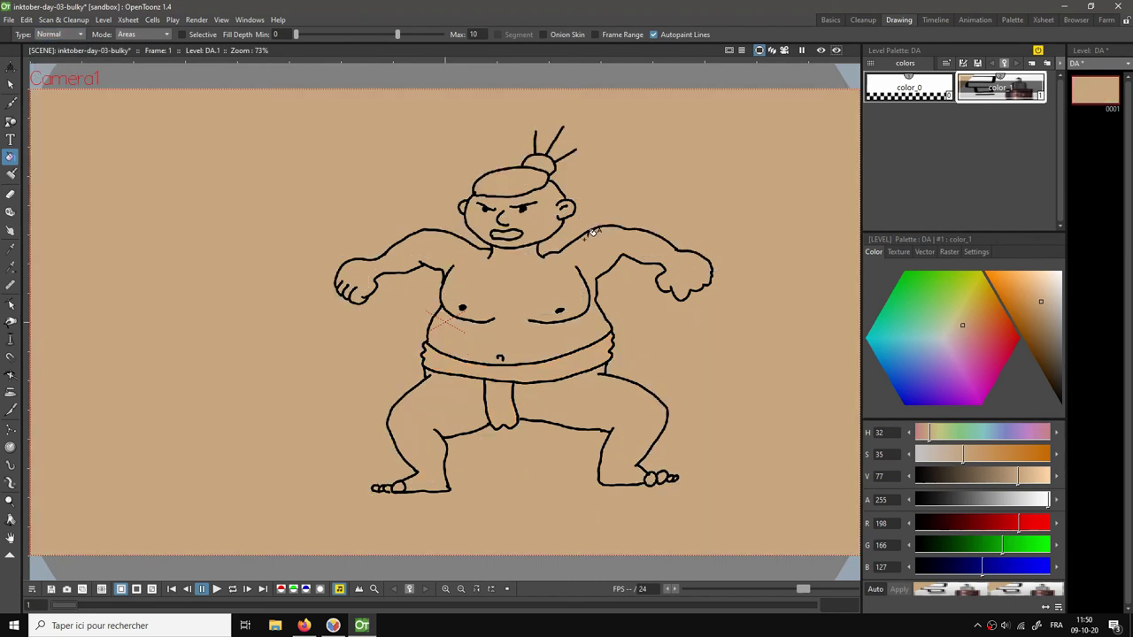
key(ctrl+z)
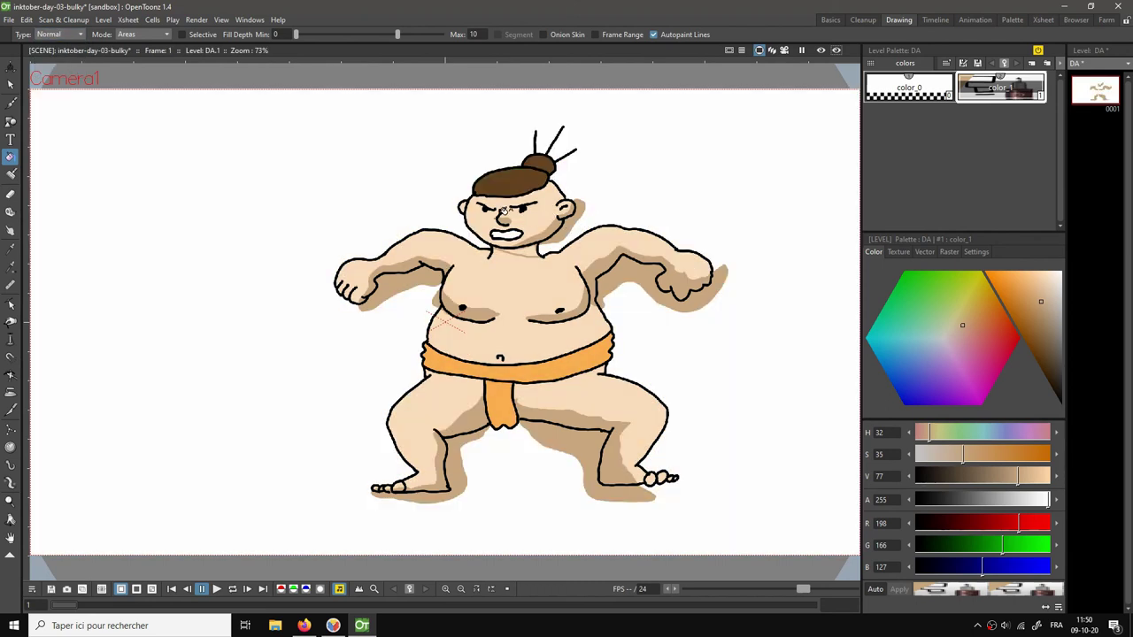
Return to the Basics workspace with the Brush tool, hide the tr-traits lines and keep the tr-ombre column shown and active.
key(b)
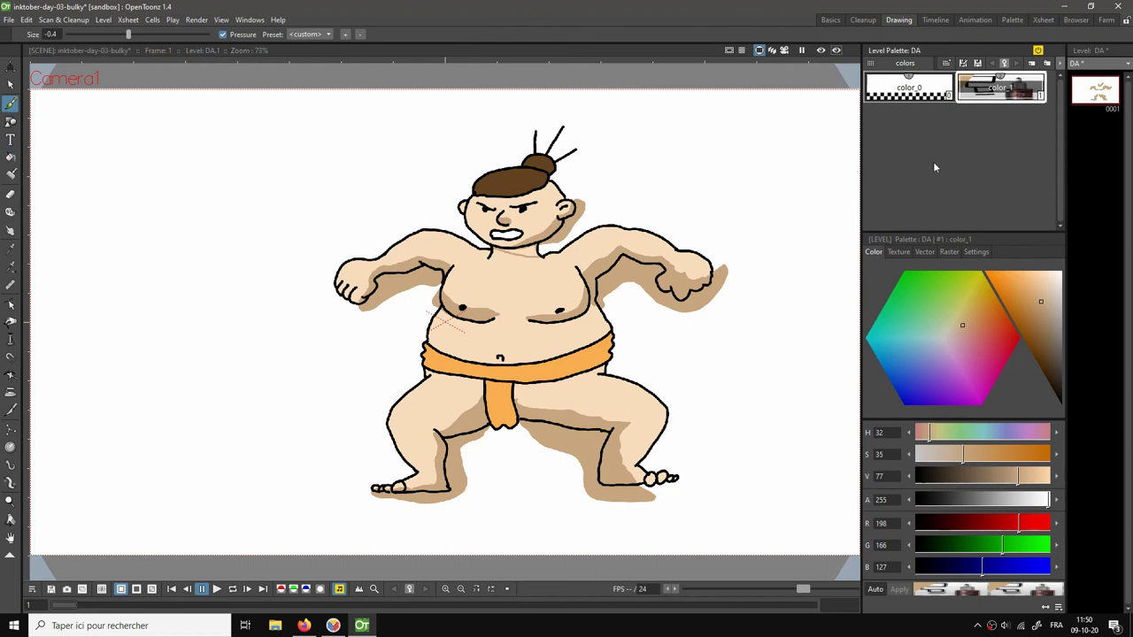
click(829, 20)
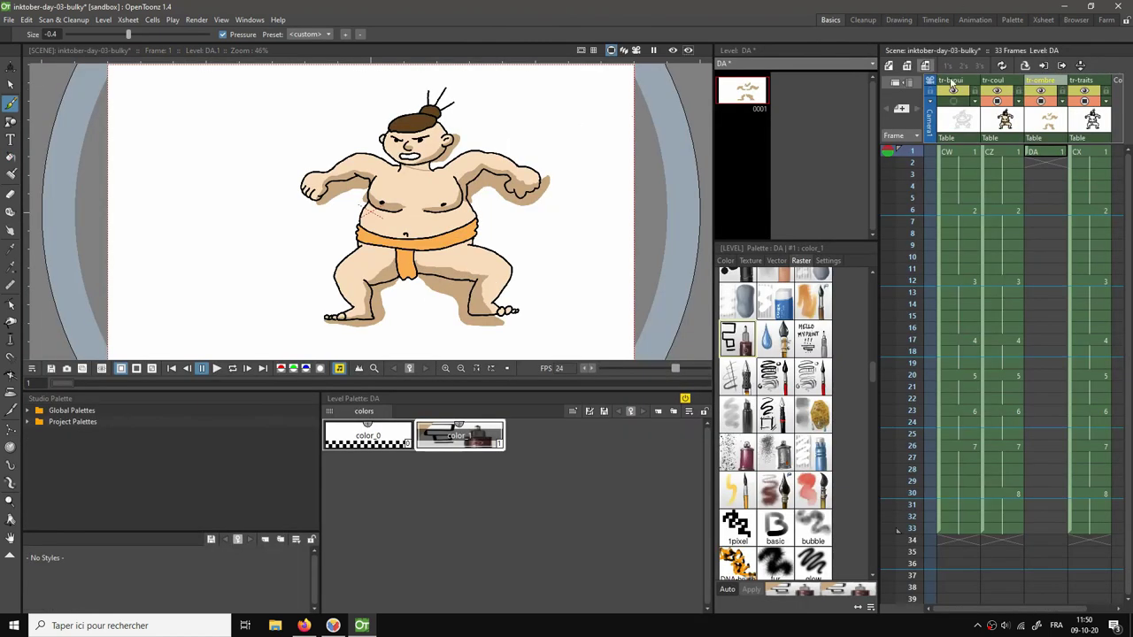
click(1087, 104)
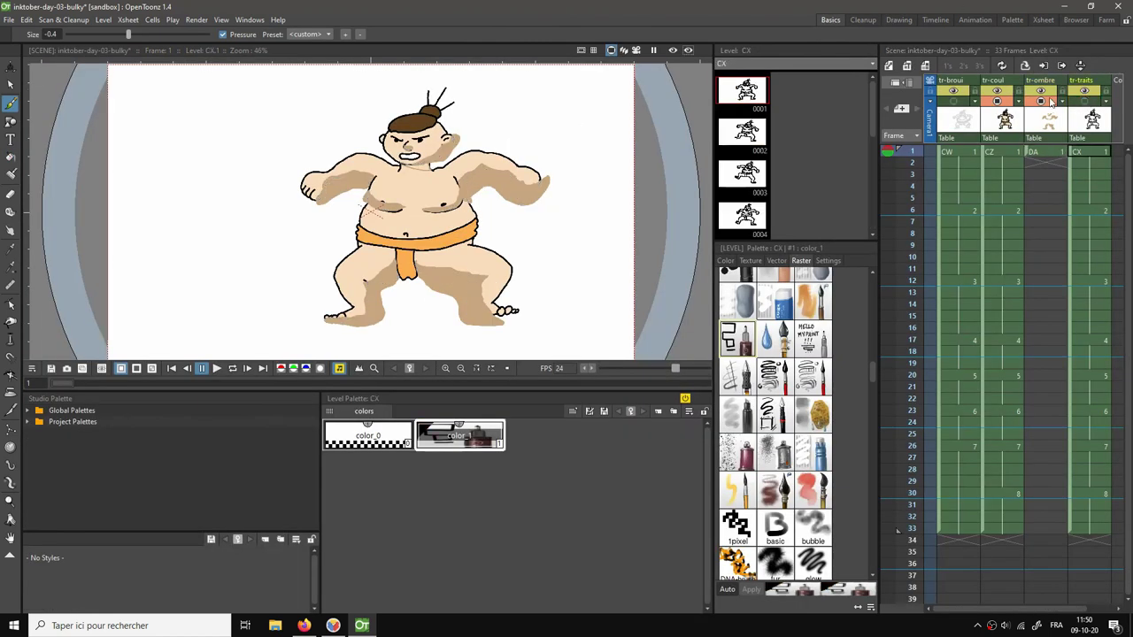
click(1042, 102)
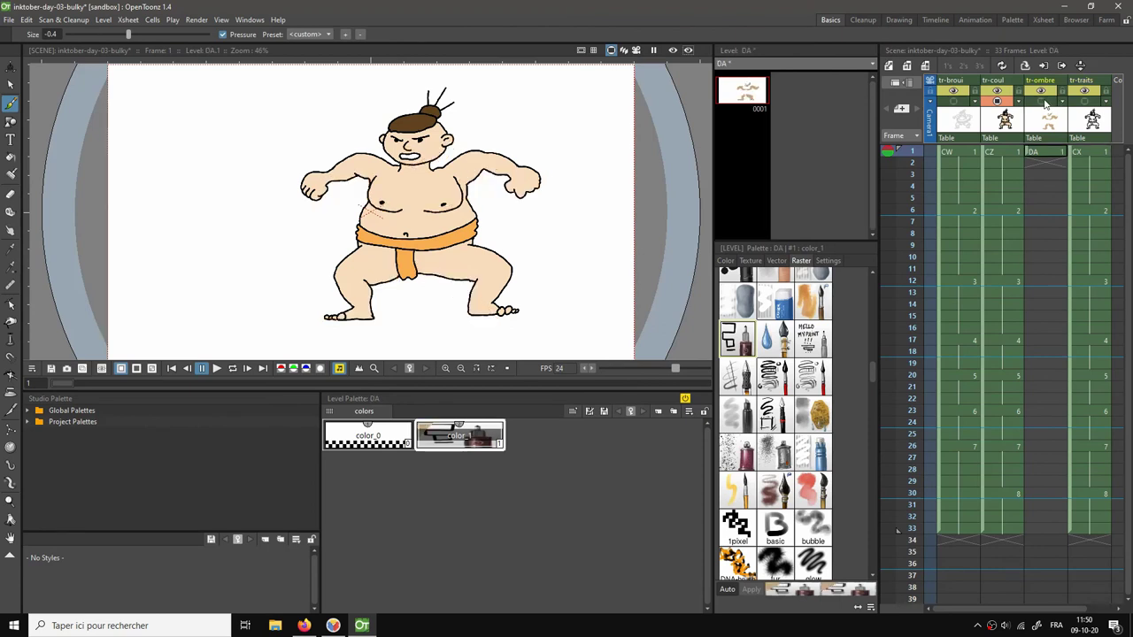
click(1043, 102)
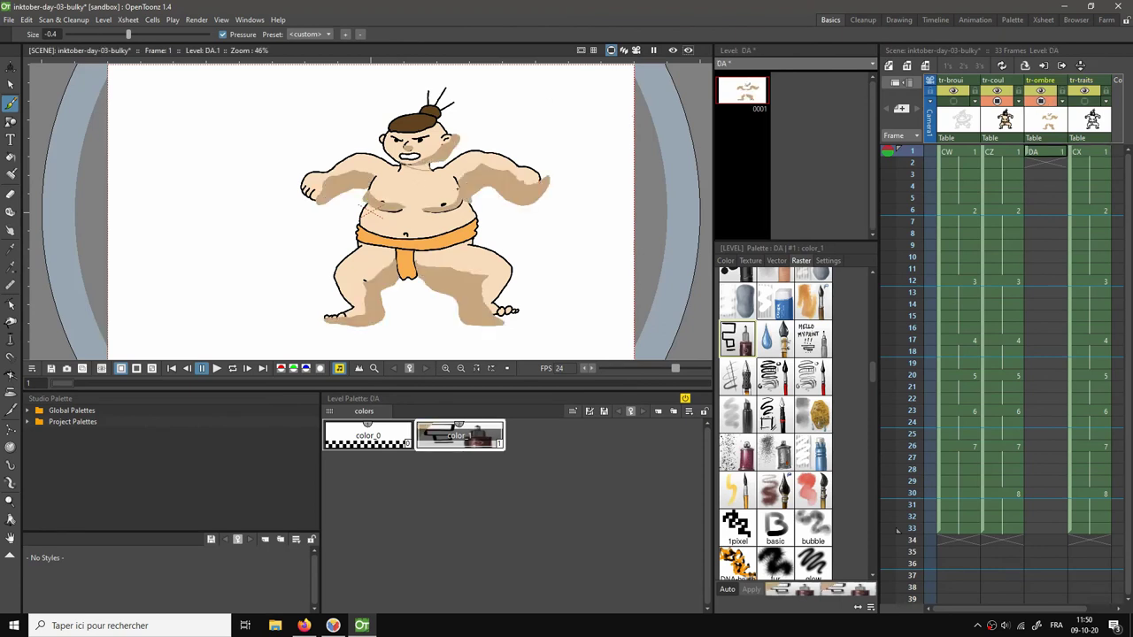
Close the gap in the neck shadow outline on tr-ombre and fill the neck shadow with color_1.
key(shift+space)
drag(415, 175, 401, 139)
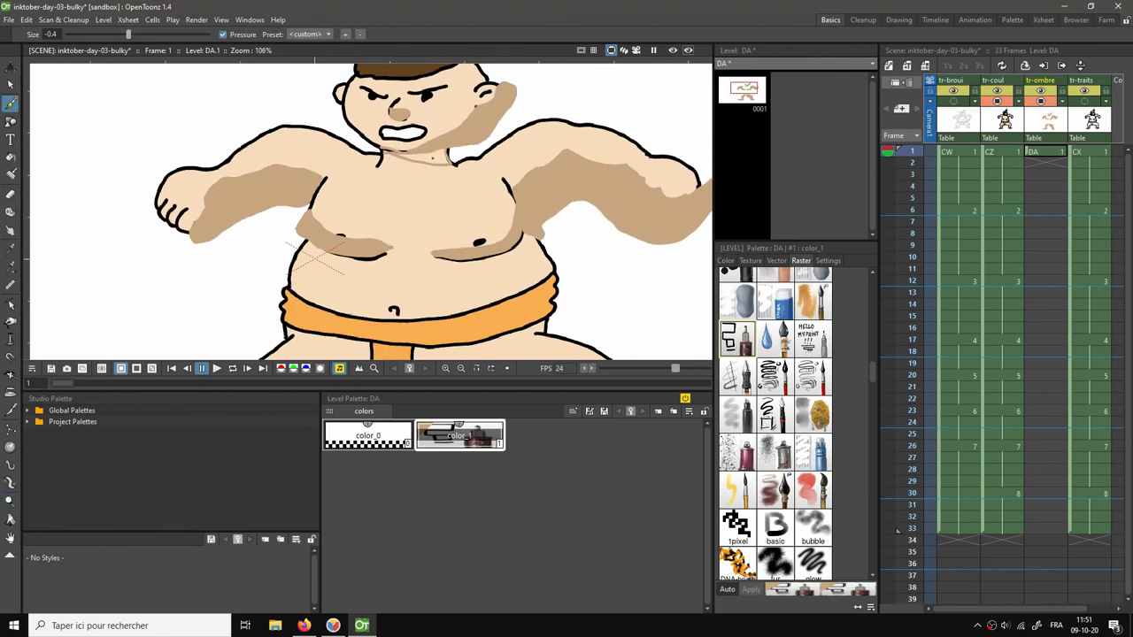
key(f)
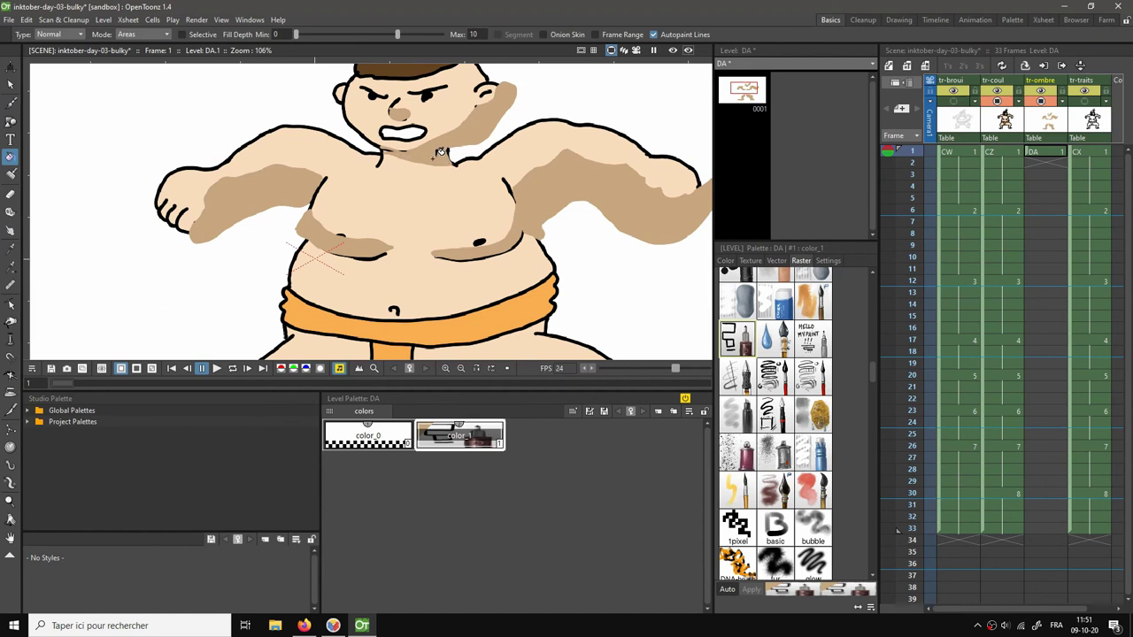
Show the tr-traits lines again, reselect the tr-ombre drawing at frame 1 and save the scene.
click(1092, 113)
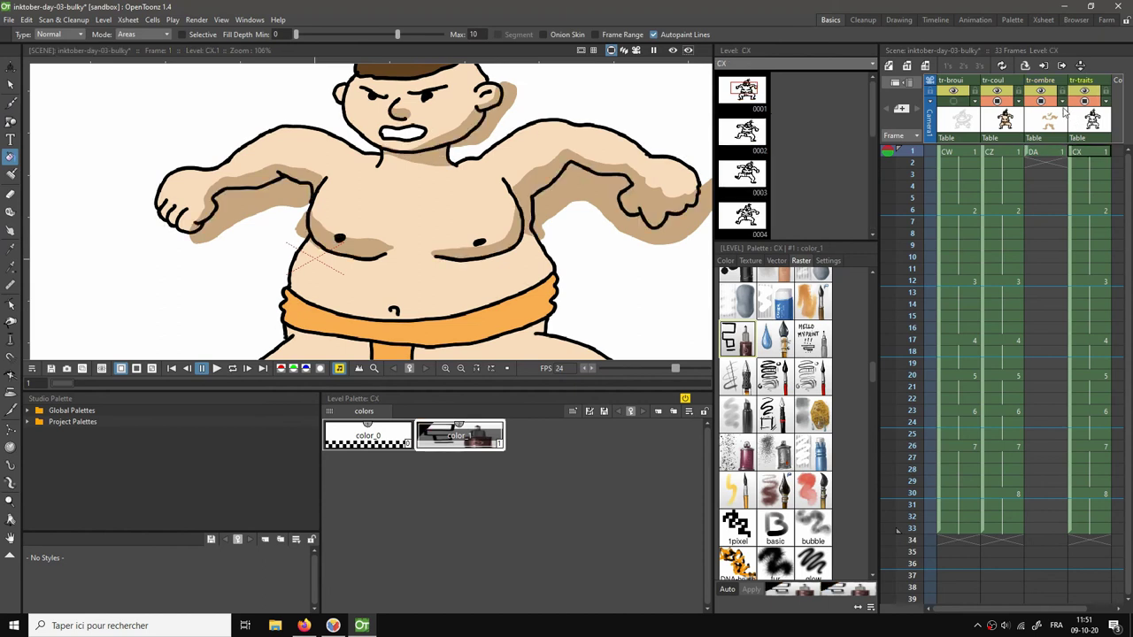
click(1038, 156)
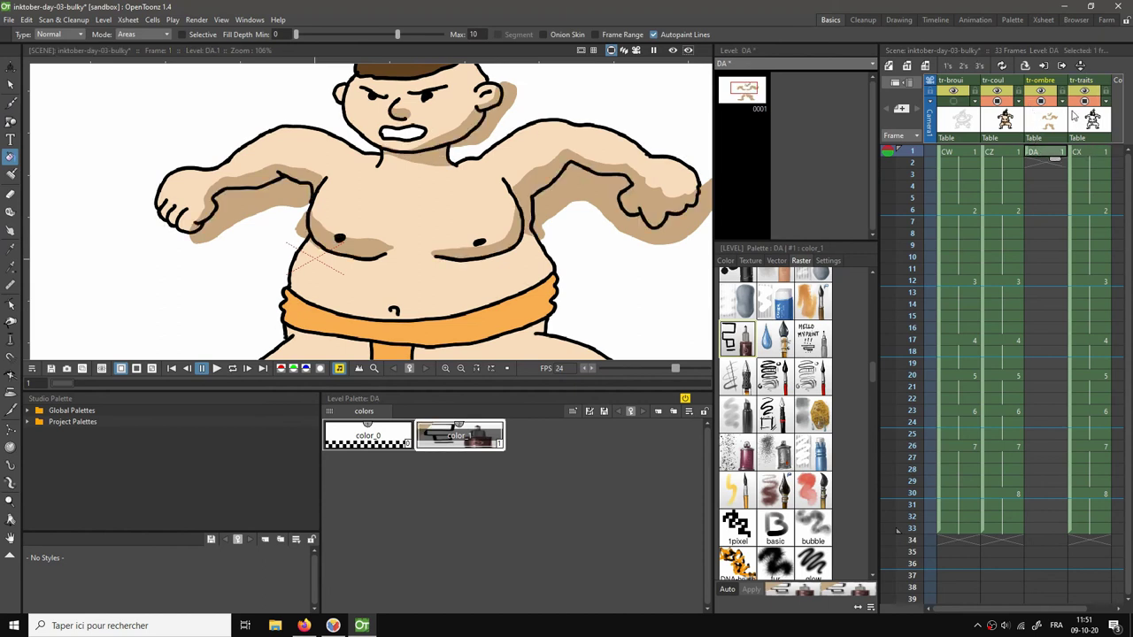
key(ctrl+s)
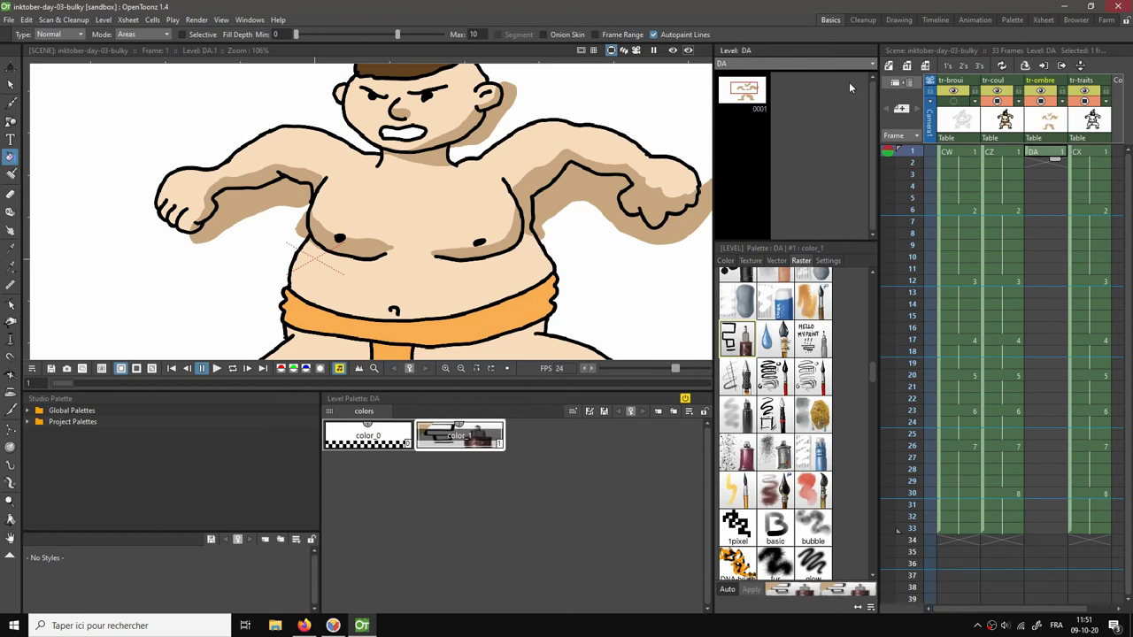
Switch to the Animation workspace with the Selection tool and fit the drawing to the viewer.
right_click(501, 156)
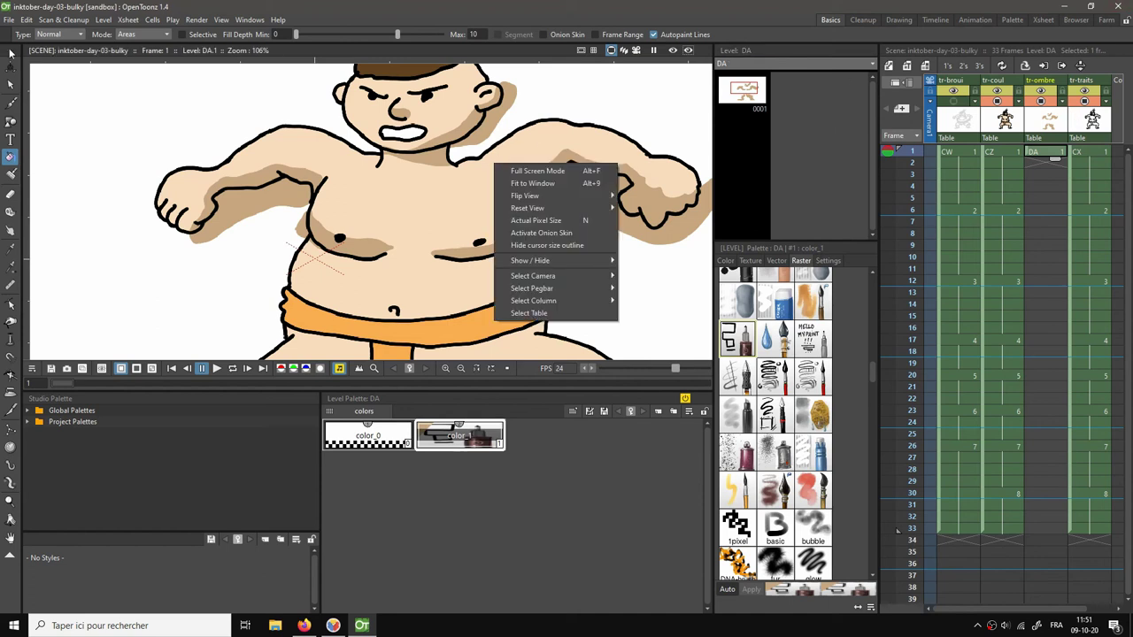
key(s)
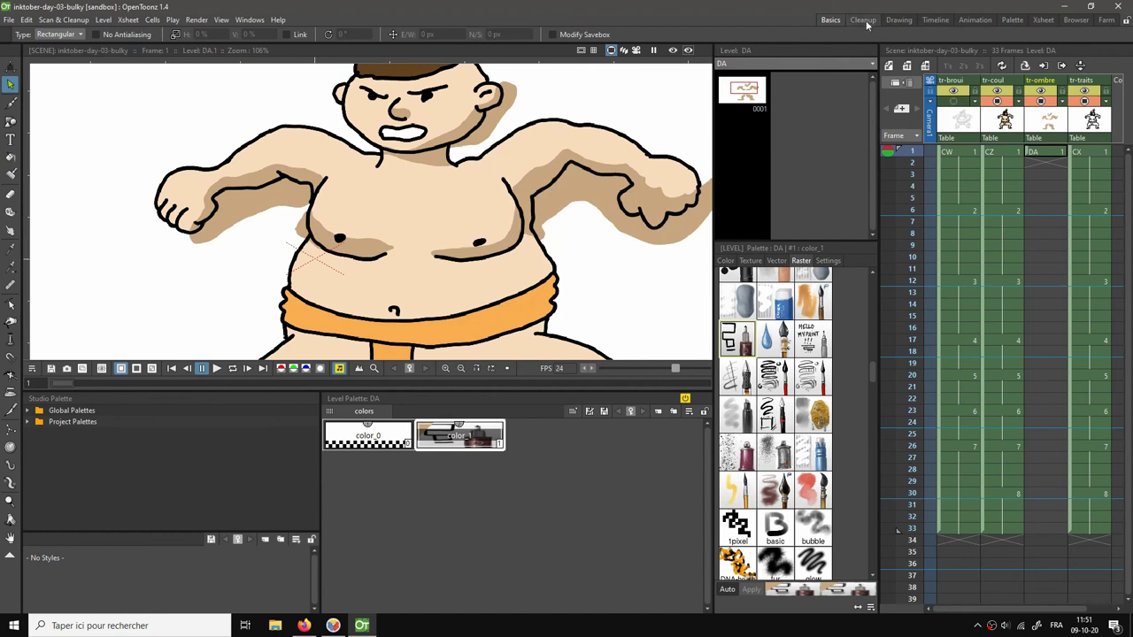
click(977, 20)
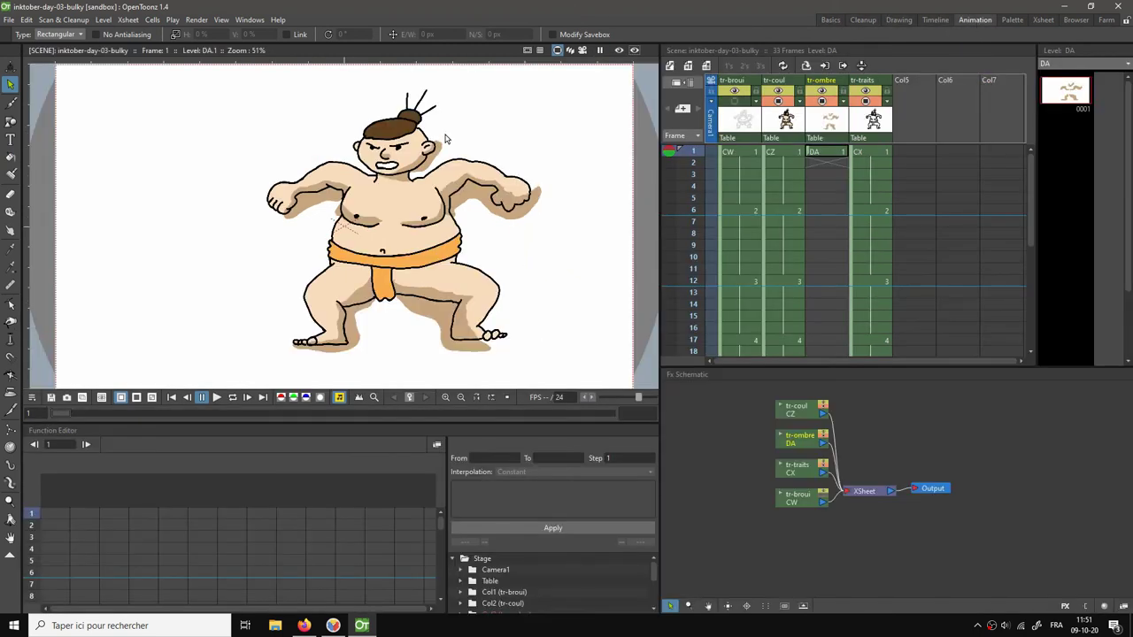
right_click(520, 133)
click(549, 152)
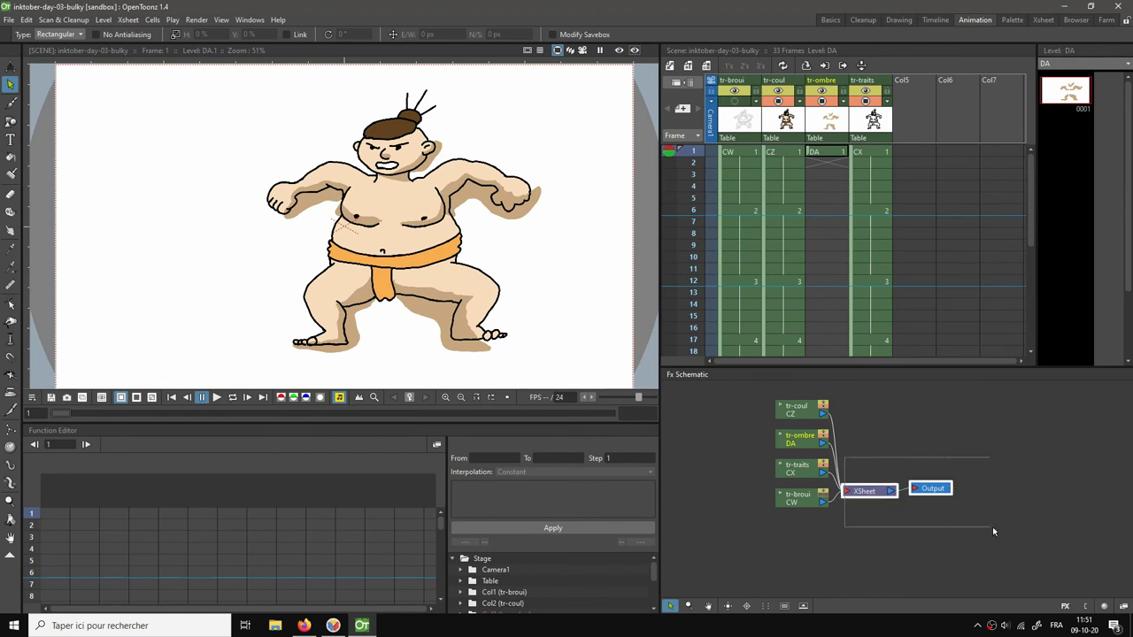
Move the XSheet and Output nodes away from the column nodes, then set the tr-broui node apart and hide its column.
click(863, 491)
drag(863, 491, 1027, 500)
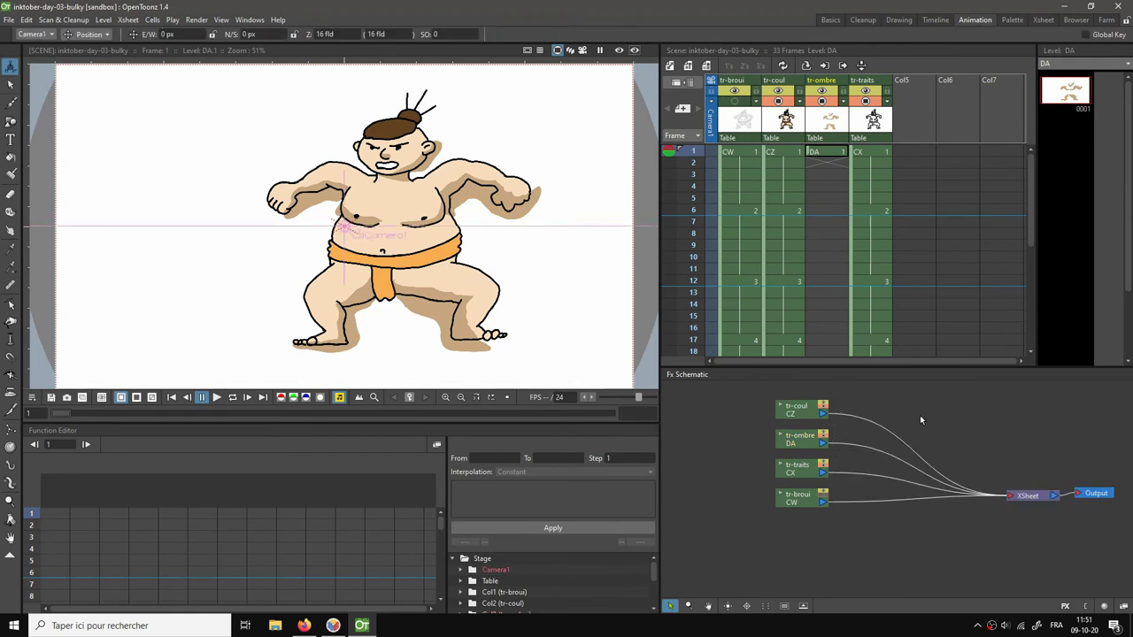
drag(791, 503, 699, 580)
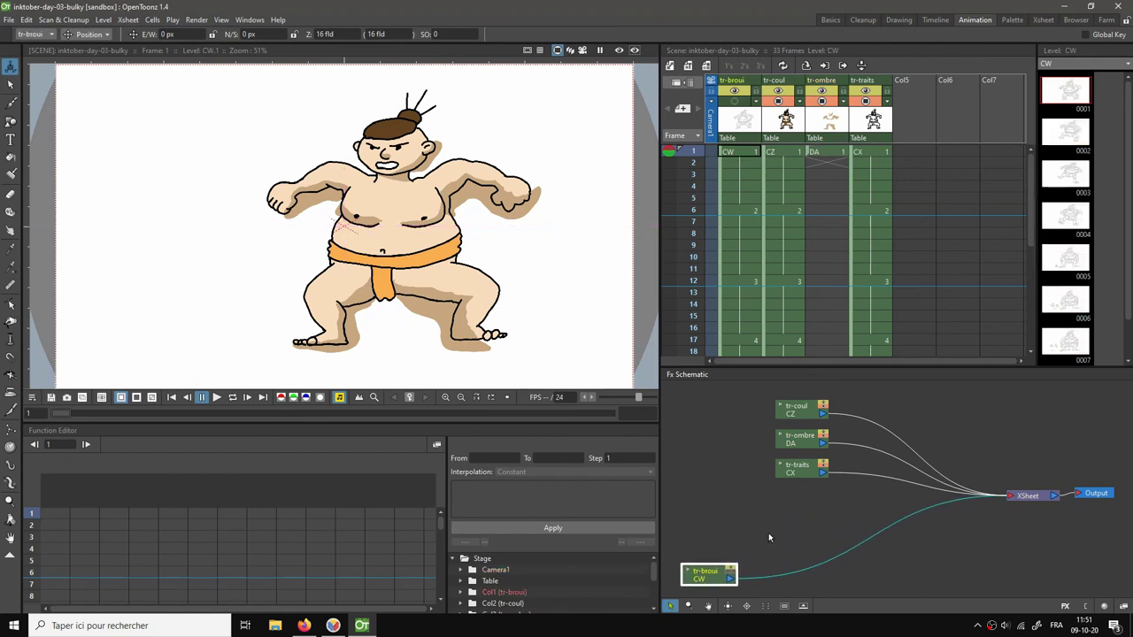
click(735, 91)
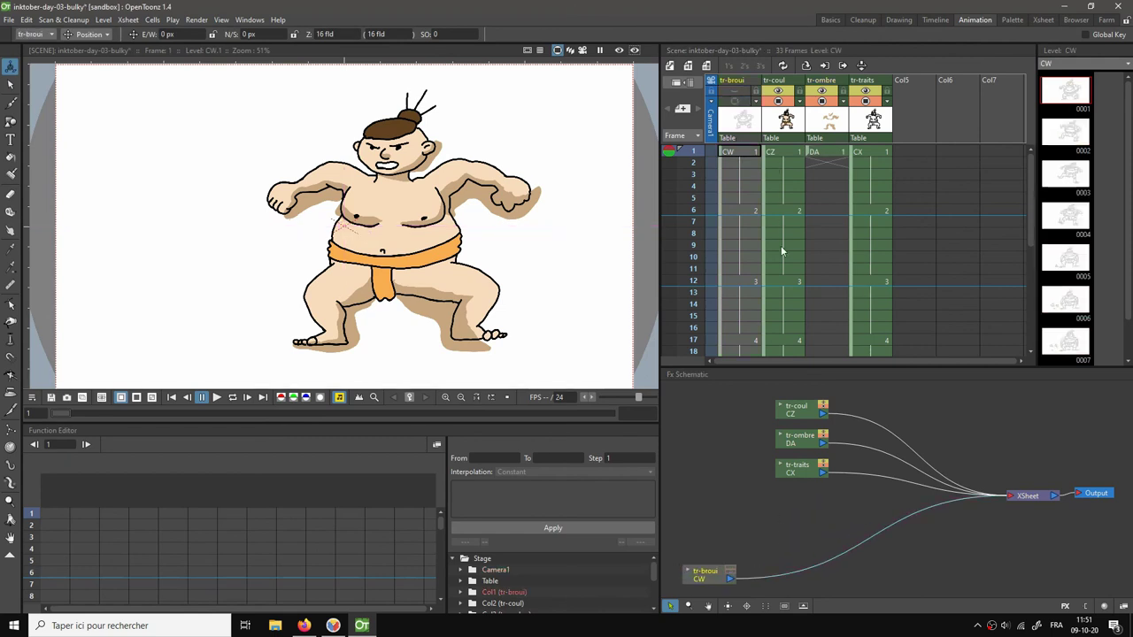
Spread out the tr-traits, tr-ombre and tr-coul nodes in the Fx Schematic, with tr-traits uppermost and tr-coul below tr-ombre.
click(799, 472)
drag(799, 473, 885, 398)
drag(804, 445, 747, 453)
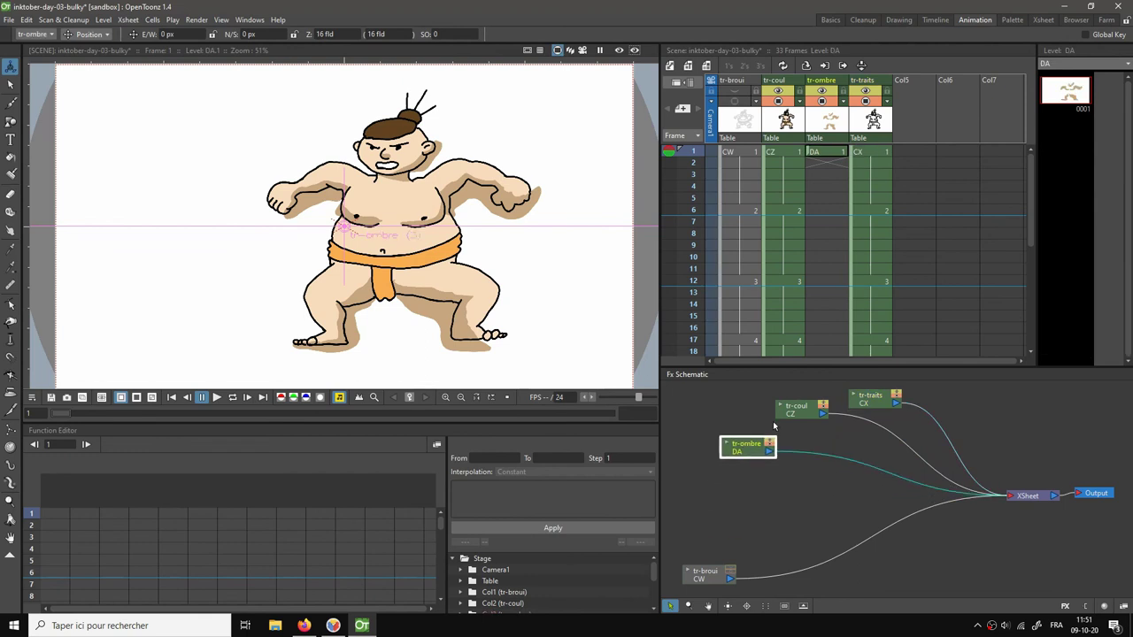
drag(793, 416, 715, 525)
drag(741, 458, 720, 454)
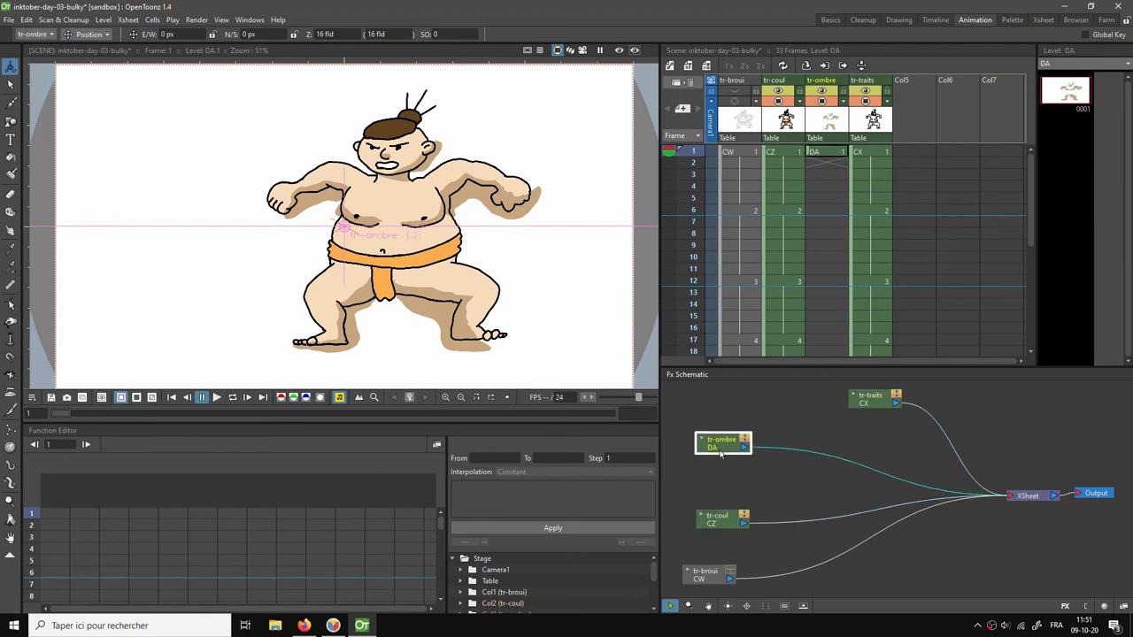
Add a Matte In effect to the Fx Schematic and place its node between tr-ombre and XSheet.
right_click(784, 470)
mouse_move(819, 479)
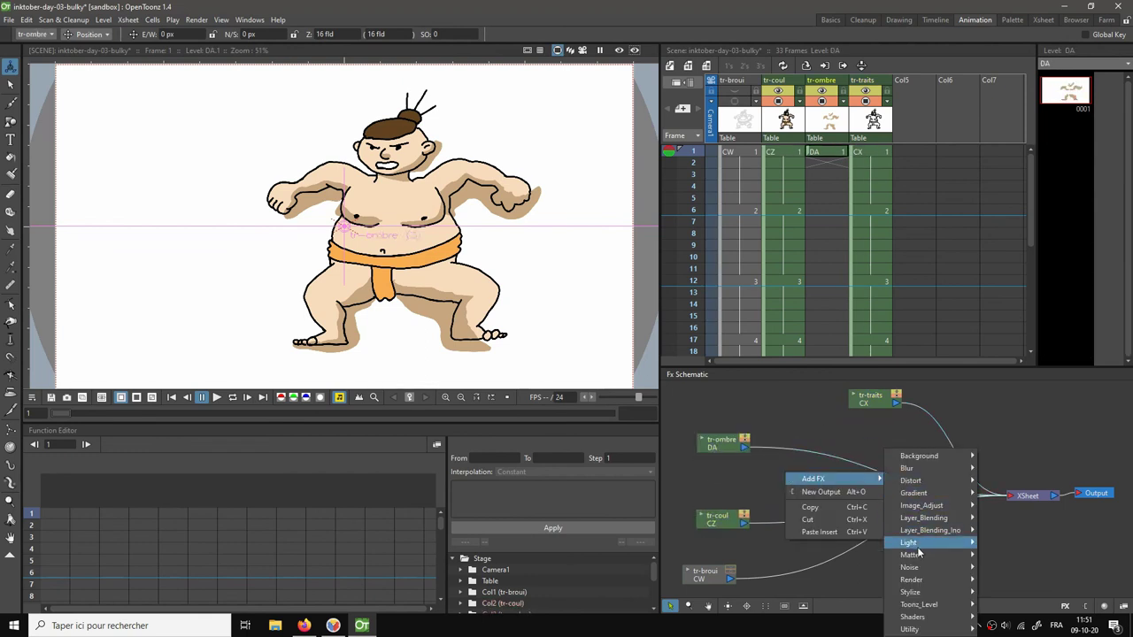
mouse_move(920, 555)
click(1014, 584)
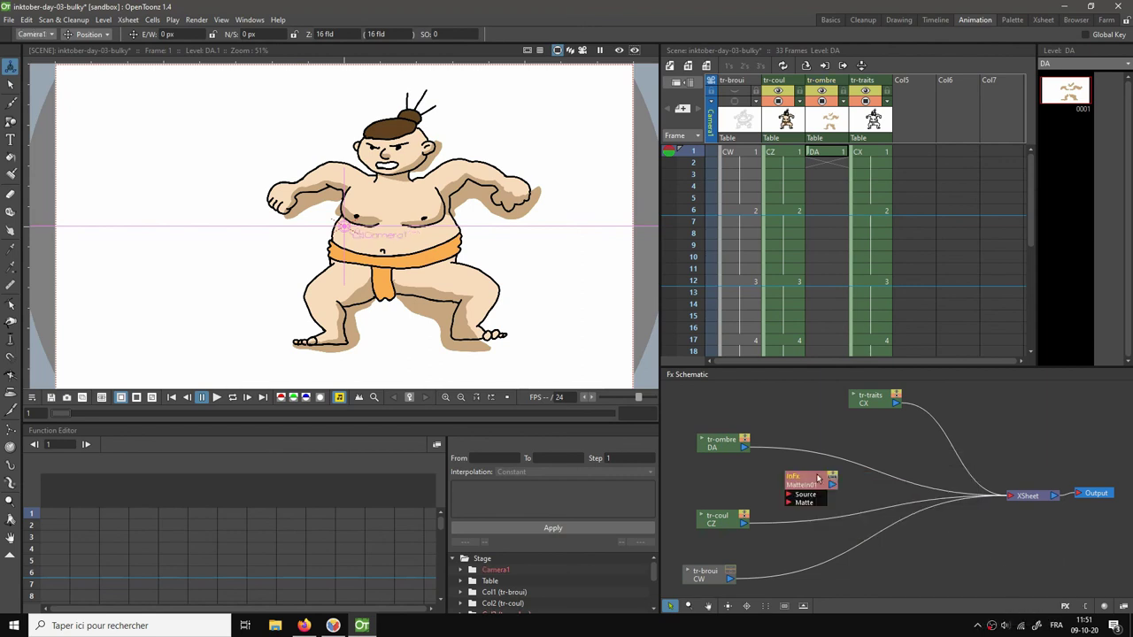
drag(809, 479, 829, 447)
Route tr-ombre through the Matte In source to XSheet, and link tr-coul to both the Matte input and XSheet.
drag(743, 449, 1010, 496)
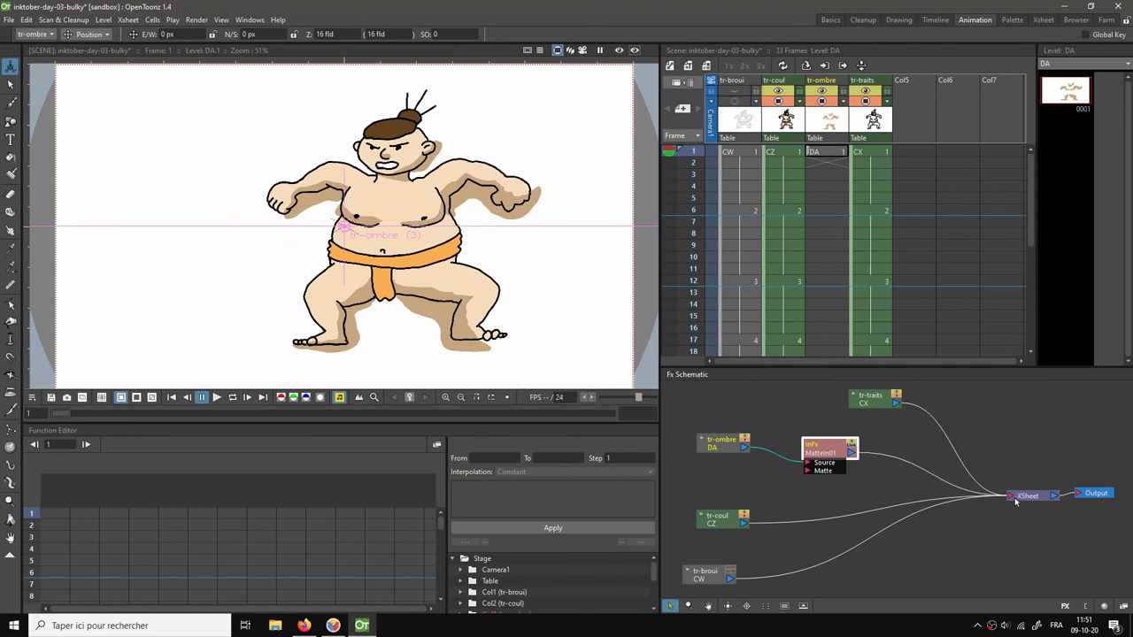
drag(746, 524, 806, 469)
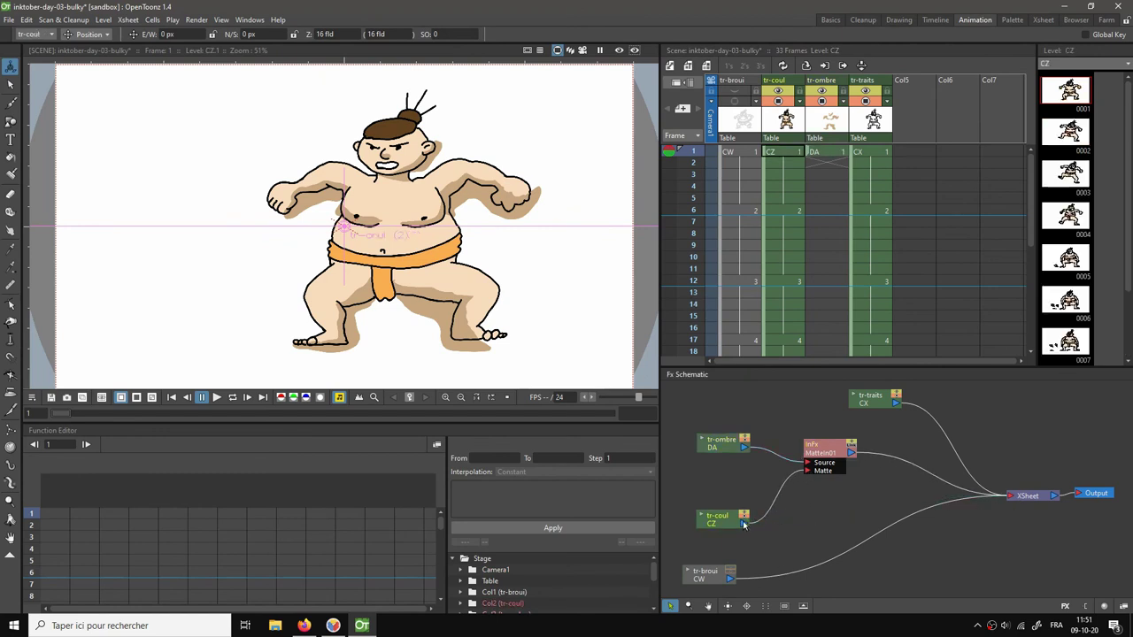
drag(744, 523, 1010, 496)
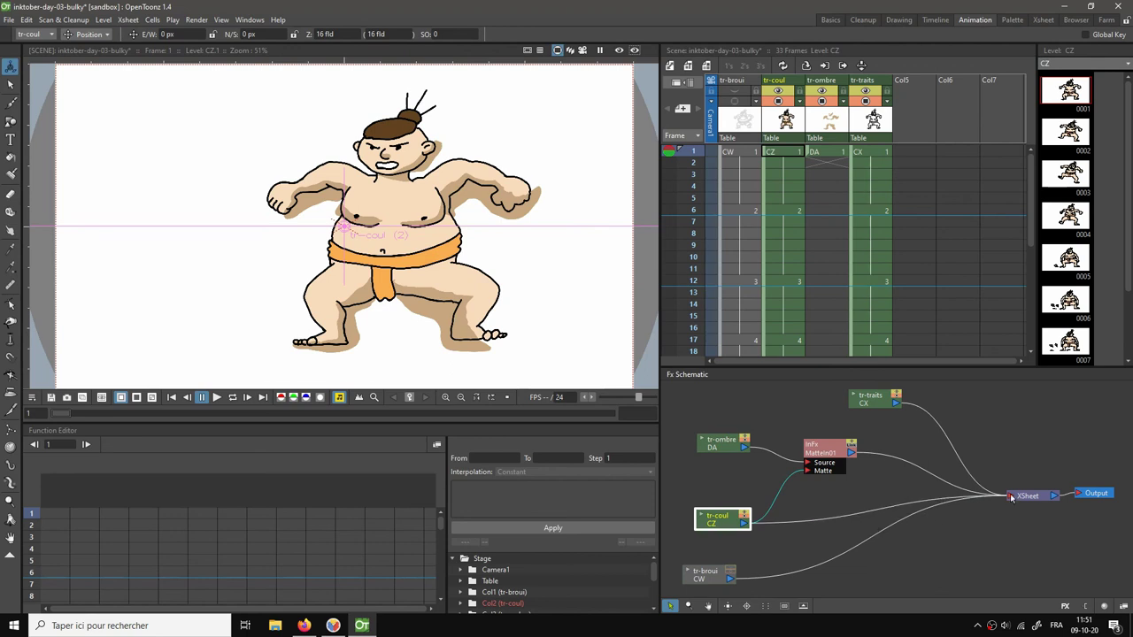
Preview the masked shadows on frame 1, save the scene with the Selection tool active and turn the preview off.
click(618, 50)
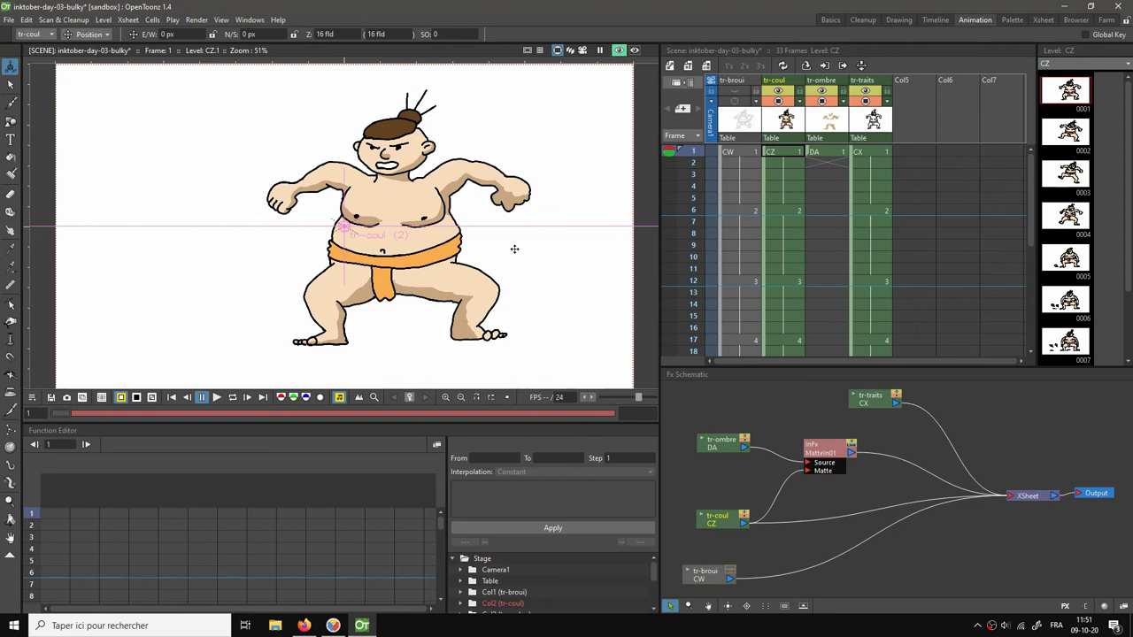
click(10, 83)
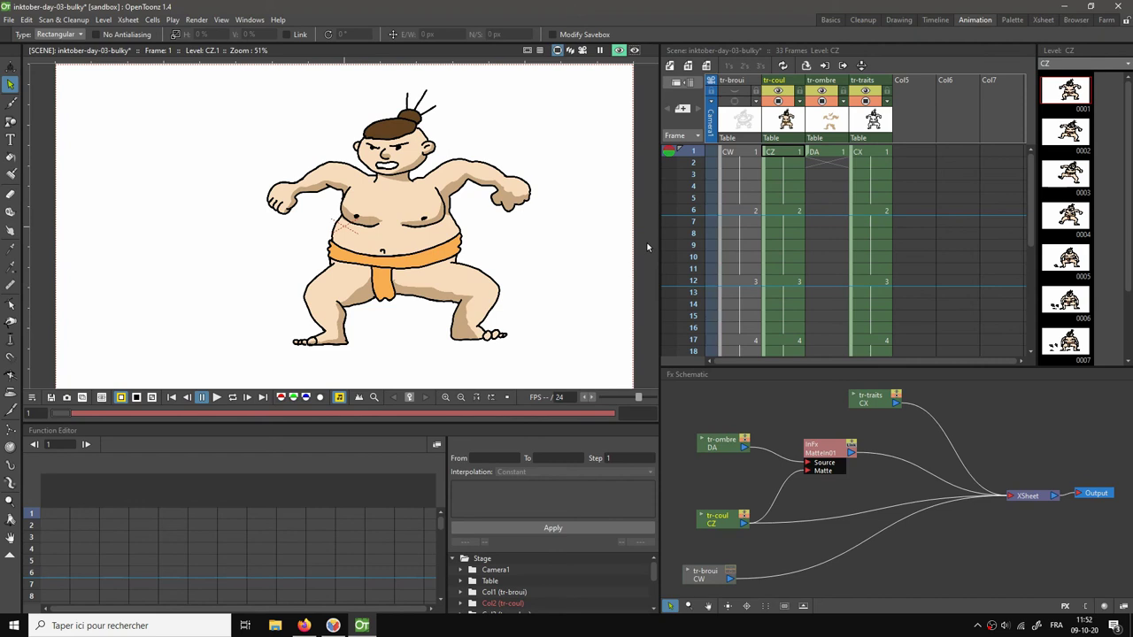
key(ctrl+s)
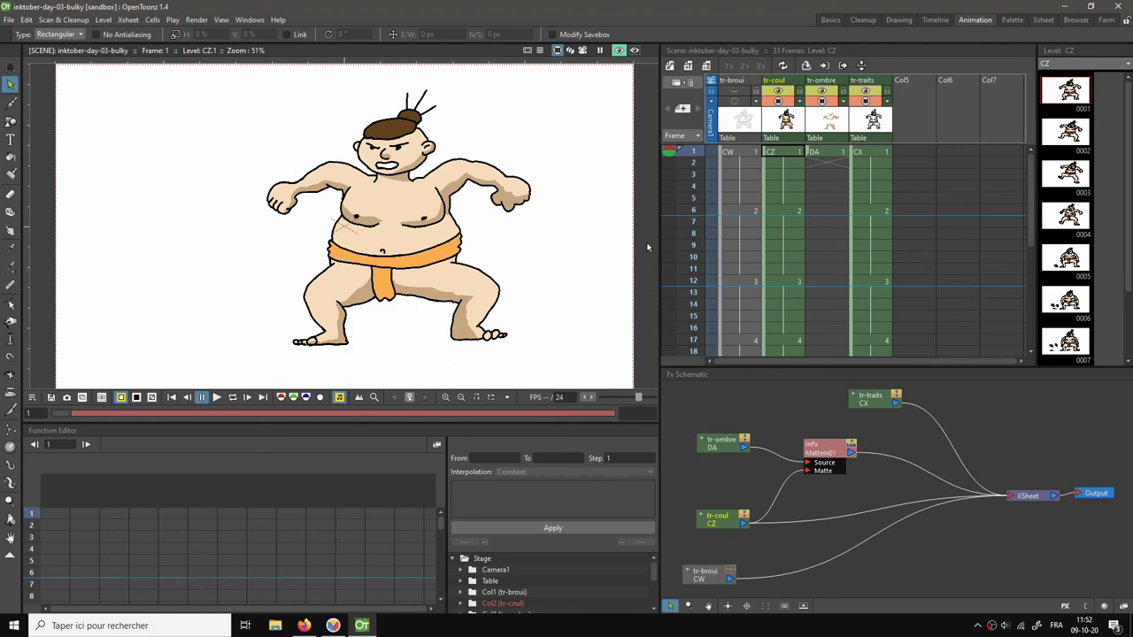
click(826, 155)
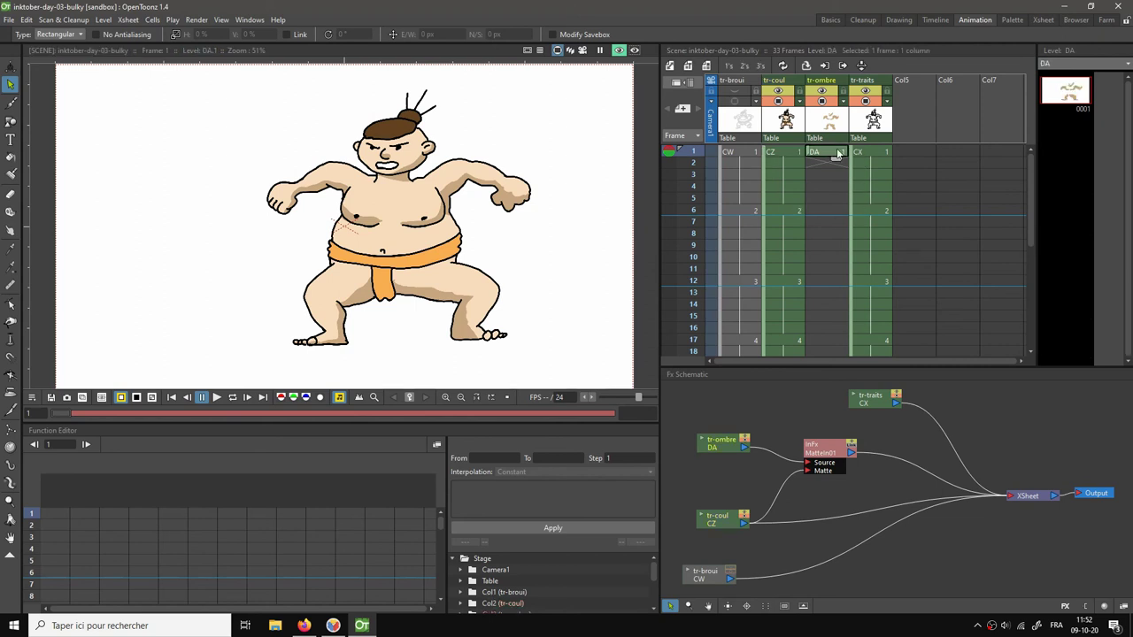
click(620, 51)
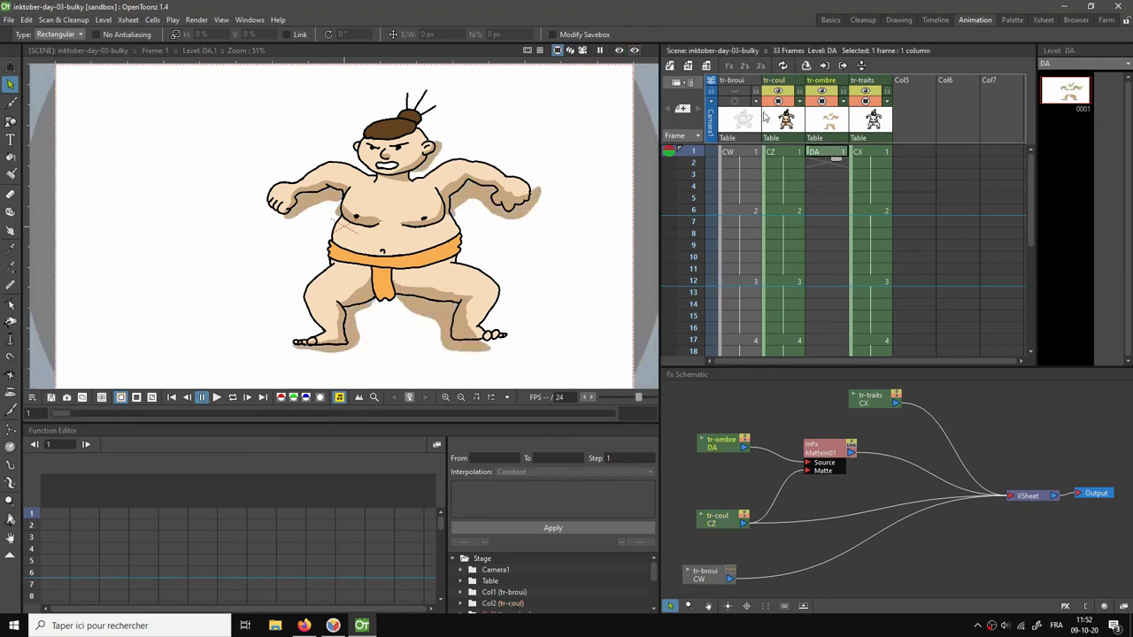
Create a new tr-ombre drawing at frame 6 and enable onion skin for the previous frame.
click(820, 210)
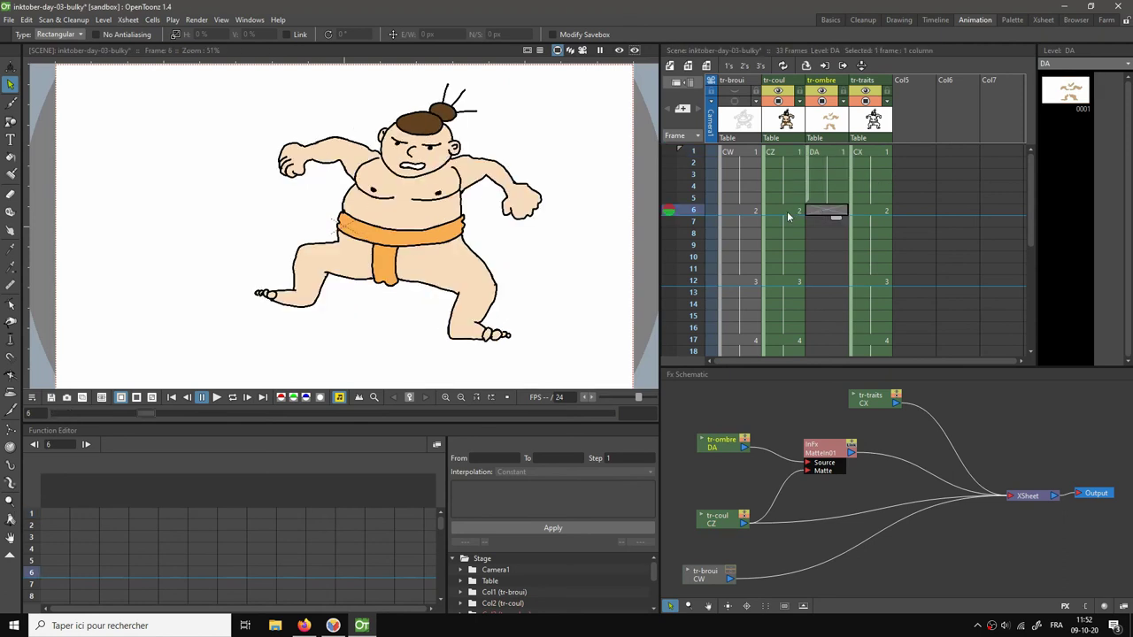
key(alt+d)
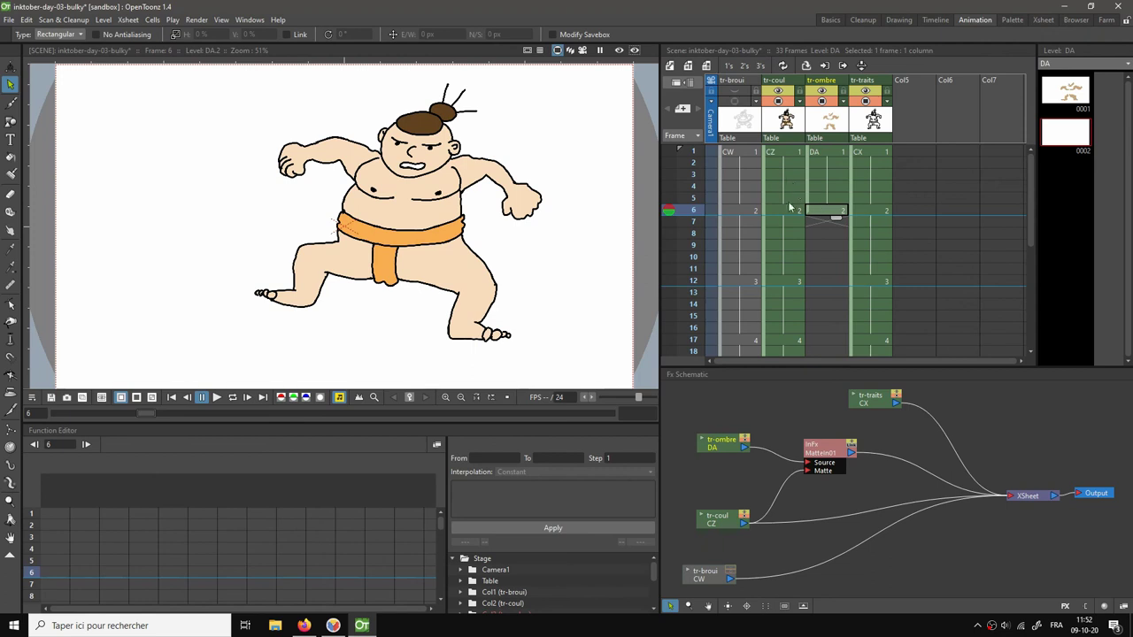
drag(669, 209, 671, 197)
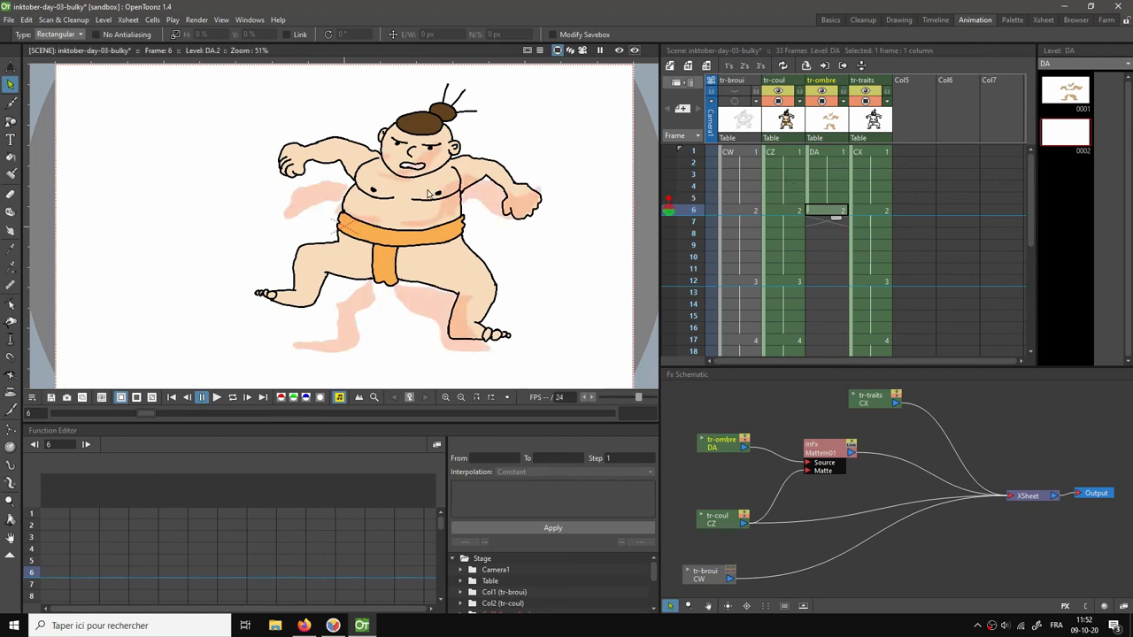
Outline the shadows on the arms, chest and legs with the Brush tool in the Drawing workspace, on the frame 6 tr-ombre drawing.
key(b)
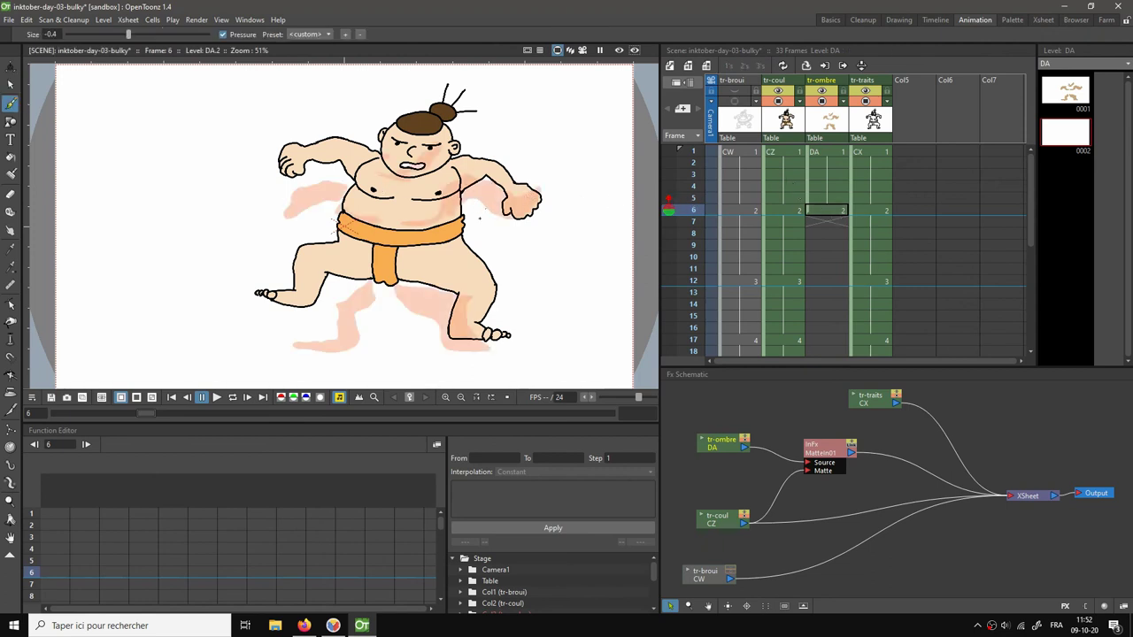
click(896, 19)
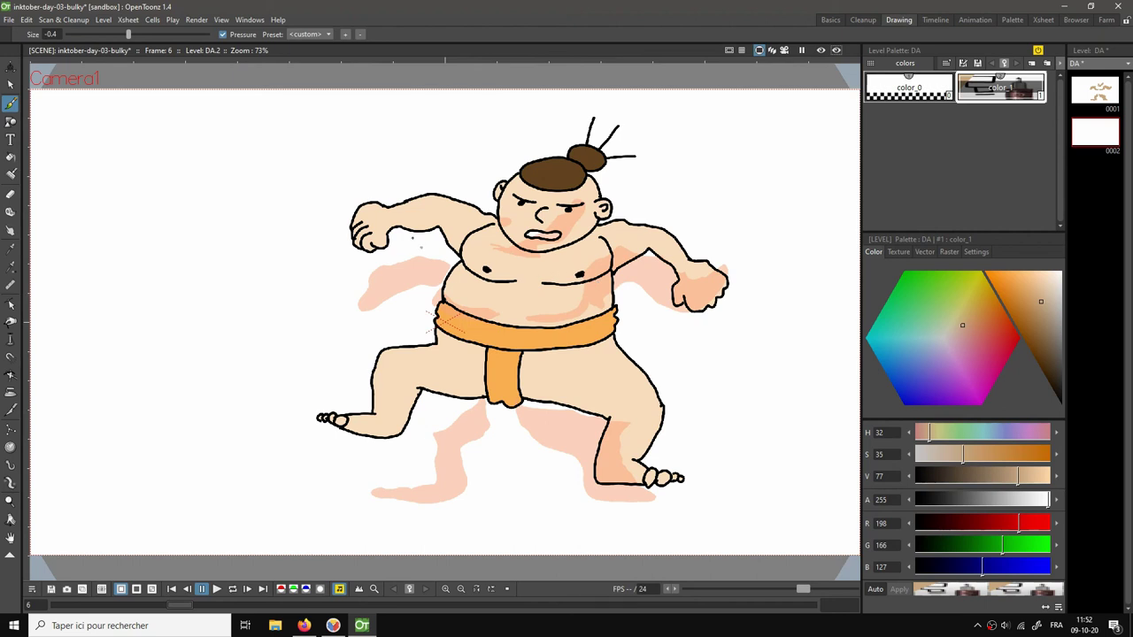
mouse_move(370, 240)
mouse_down()
mouse_move(389, 223)
mouse_move(422, 220)
mouse_move(450, 220)
mouse_move(465, 236)
mouse_move(460, 250)
mouse_move(361, 258)
mouse_up()
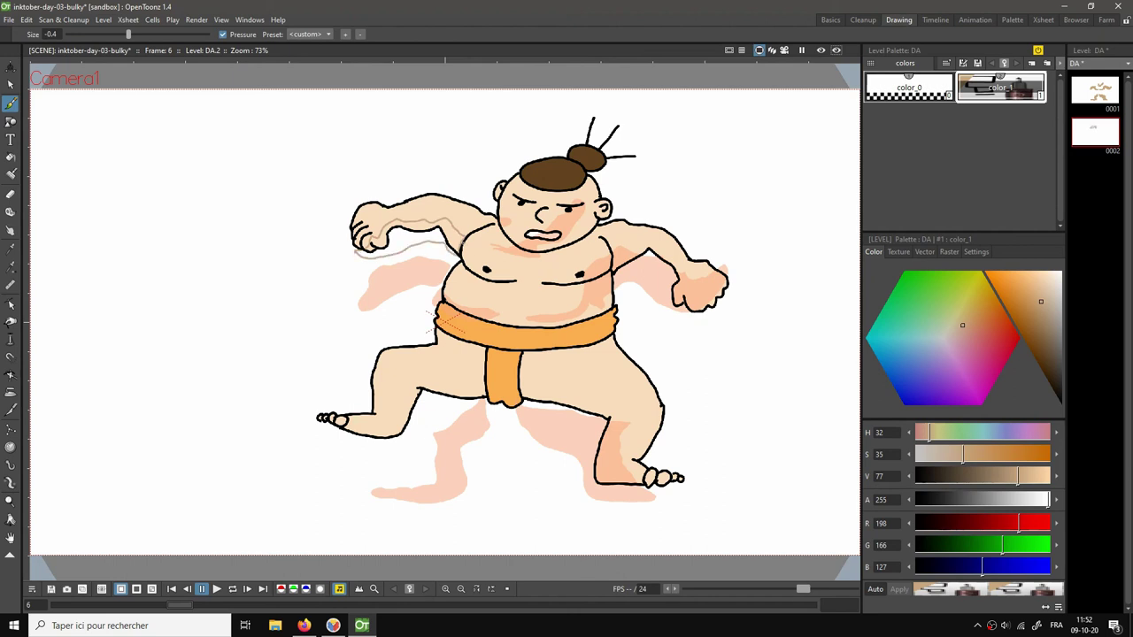
mouse_move(460, 241)
mouse_down()
mouse_move(481, 269)
mouse_move(527, 280)
mouse_up()
drag(541, 282, 581, 275)
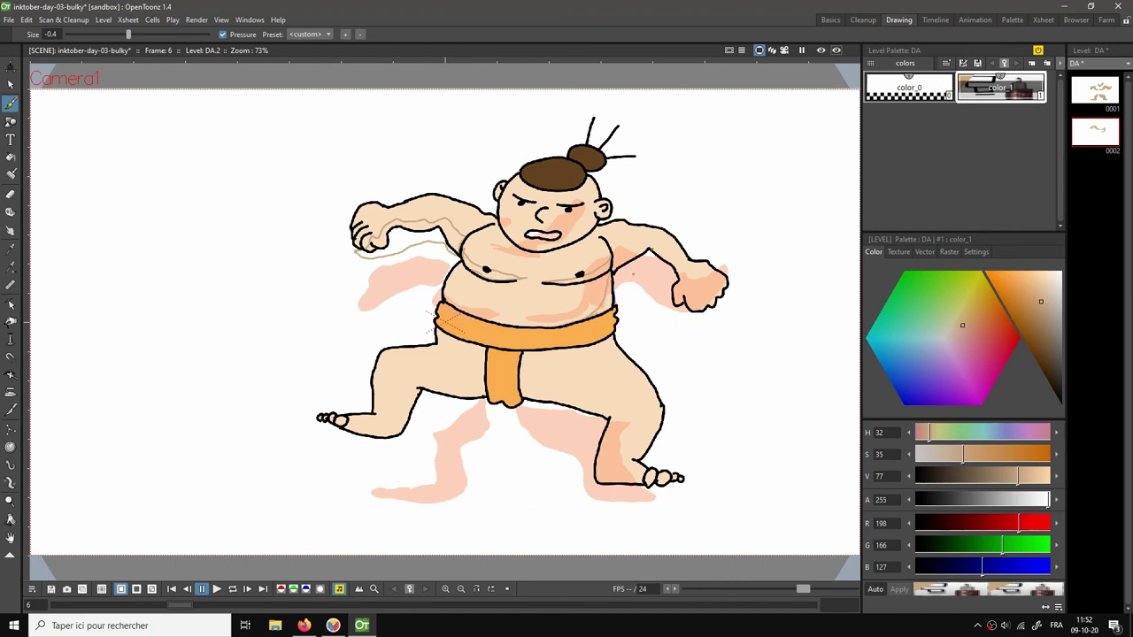
mouse_move(609, 260)
mouse_down()
mouse_move(649, 241)
mouse_move(700, 290)
mouse_move(733, 277)
mouse_move(708, 325)
mouse_move(678, 320)
mouse_move(651, 271)
mouse_move(616, 271)
mouse_up()
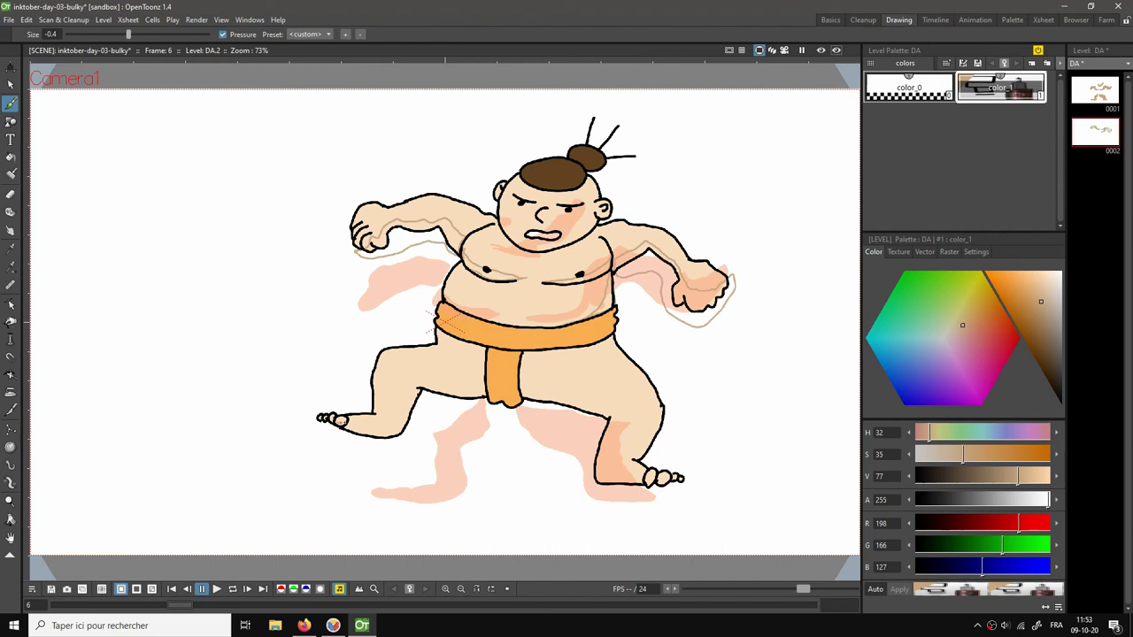
mouse_move(346, 424)
mouse_down()
mouse_move(403, 414)
mouse_move(409, 388)
mouse_move(426, 379)
mouse_move(479, 382)
mouse_move(427, 432)
mouse_move(354, 451)
mouse_move(336, 430)
mouse_up()
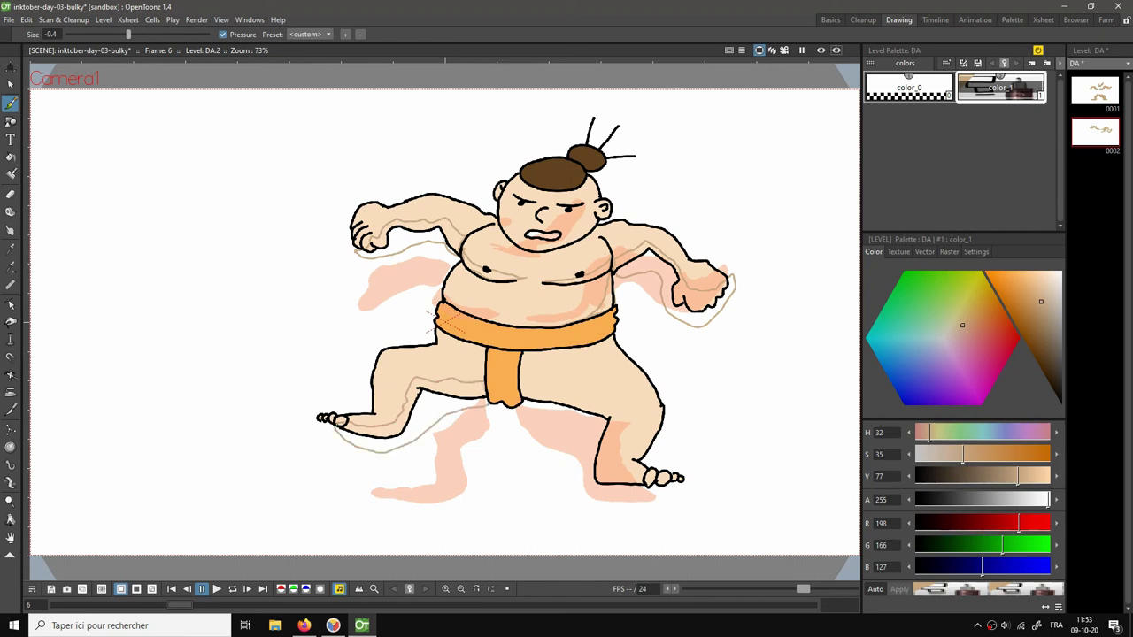
mouse_move(518, 384)
mouse_down()
mouse_move(614, 408)
mouse_move(626, 468)
mouse_move(690, 486)
mouse_move(580, 490)
mouse_move(580, 434)
mouse_move(526, 408)
mouse_up()
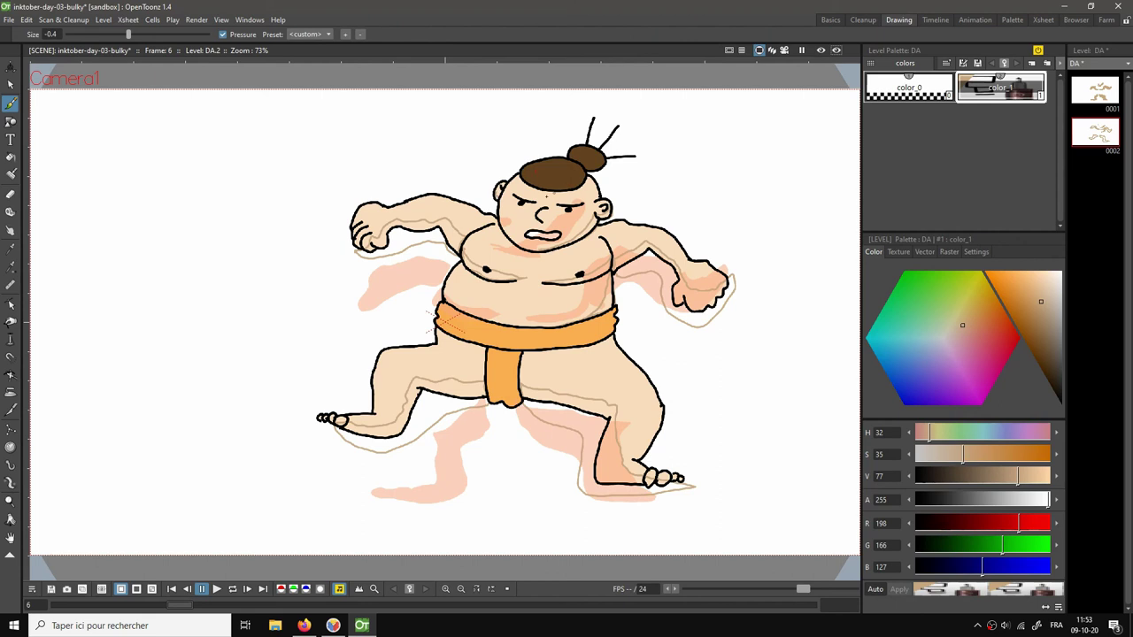
Fill all the outlined frame 6 shadows with color_1 using a Rectangular fill around the whole figure, and save the scene.
key(f)
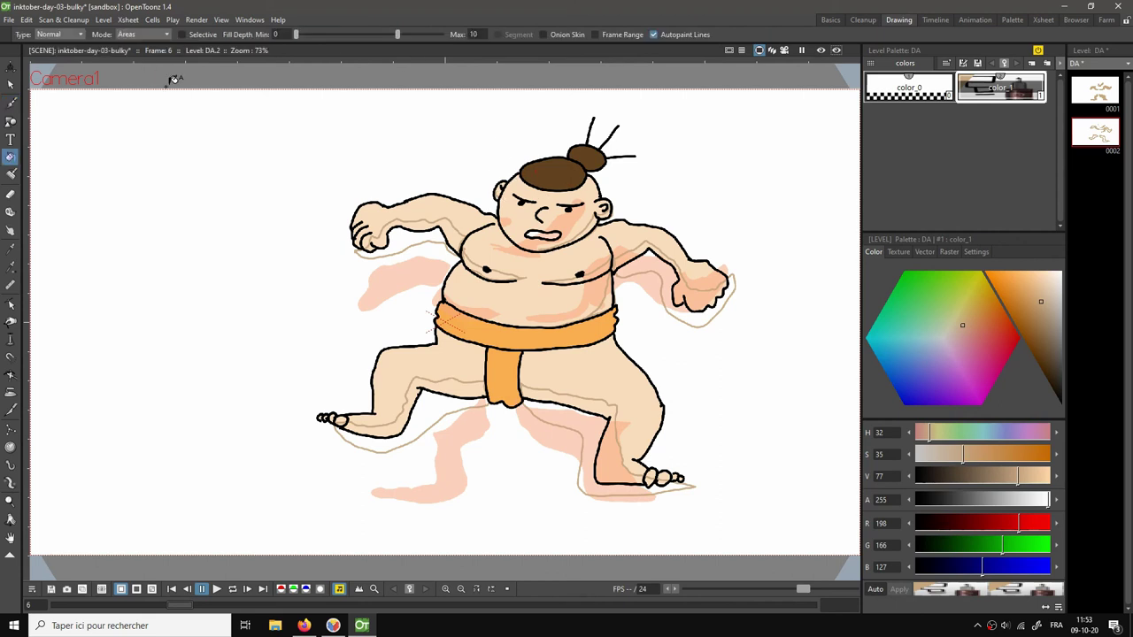
click(81, 34)
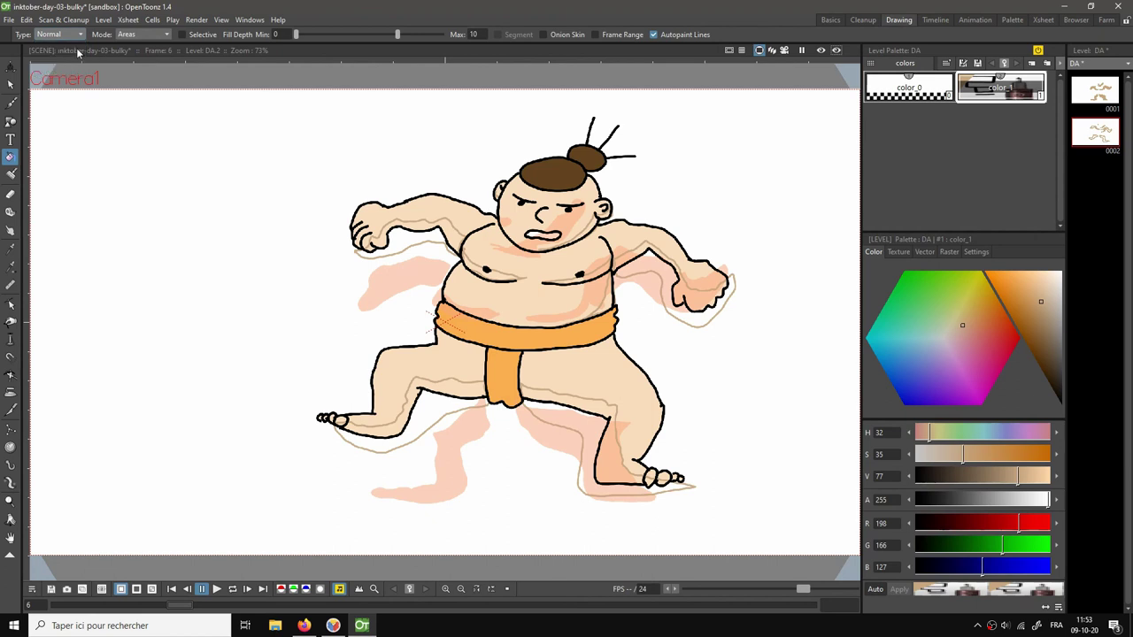
click(76, 47)
drag(232, 109, 753, 531)
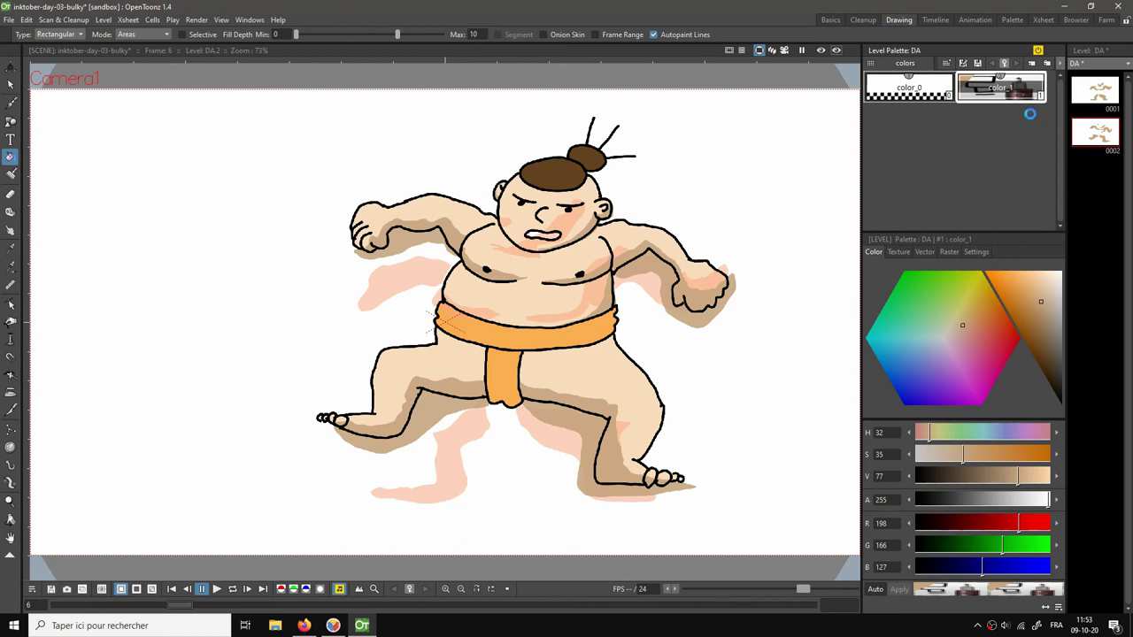
key(ctrl+s)
Preview the masked shadows on frame 6, then return to the Basics workspace with the Selection tool and fit the drawing to the viewer.
click(821, 51)
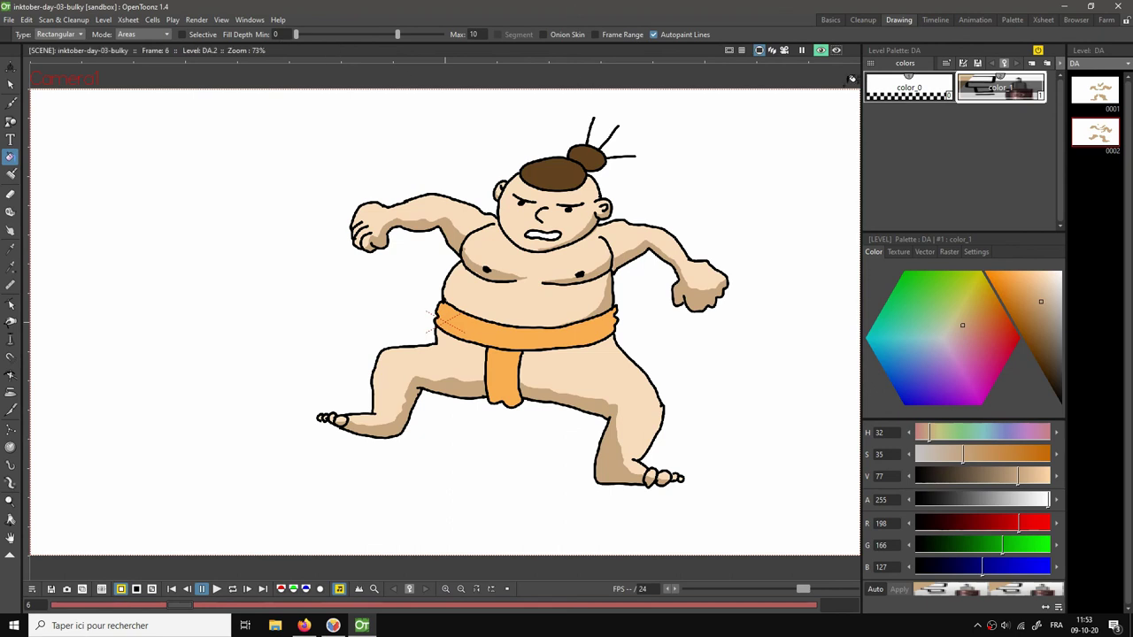
click(831, 19)
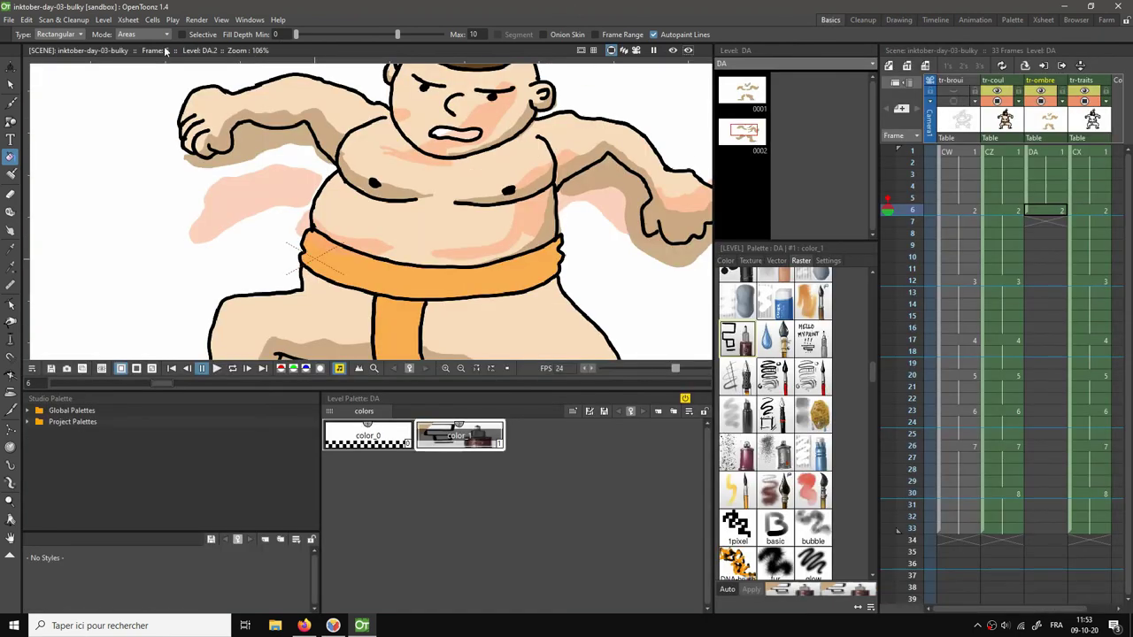
click(10, 84)
right_click(271, 145)
click(301, 159)
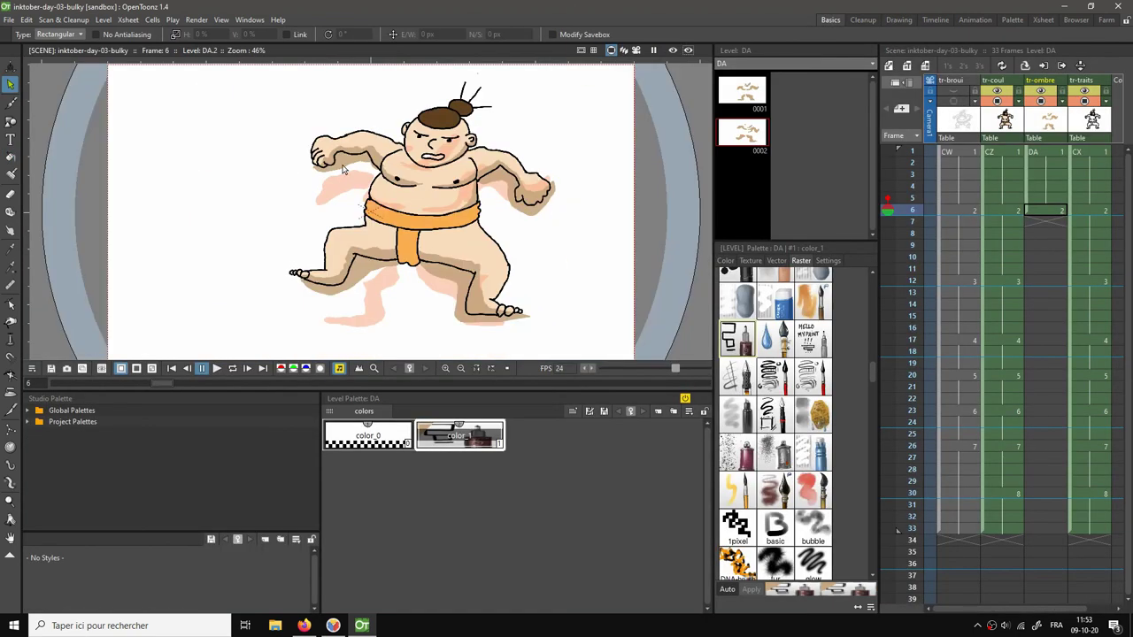
Turn on the viewer preview and extend the frame 6 tr-ombre drawing's exposure through frame 11.
click(673, 51)
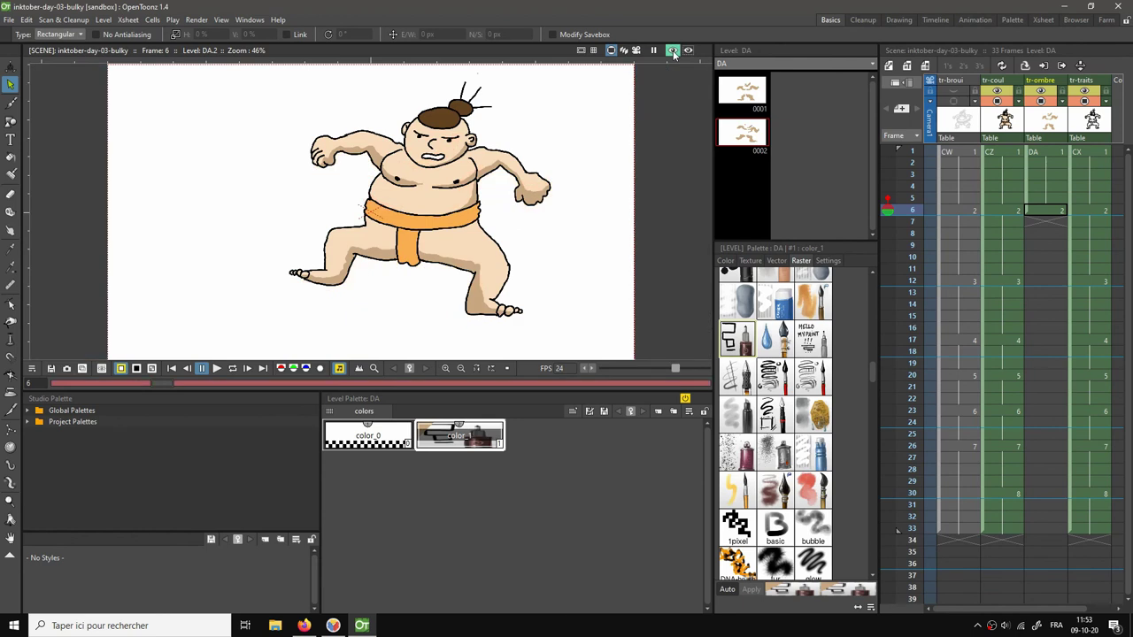
click(1056, 213)
drag(1056, 219, 1053, 278)
key(l)
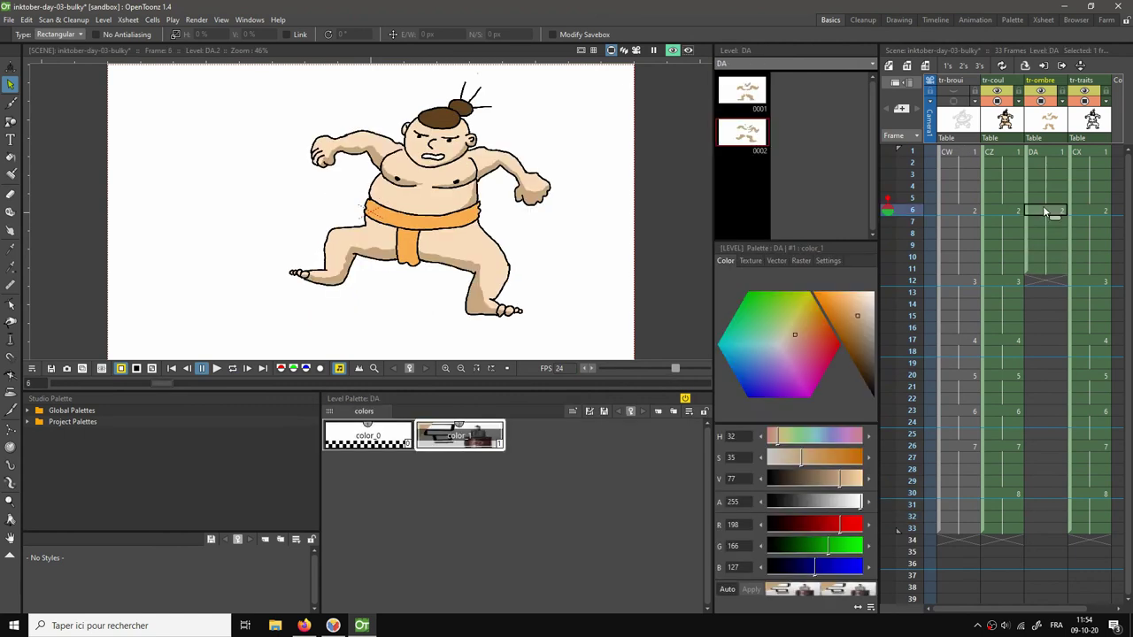
Add a new style named bouche to the tr-coul level palette and set it to red, RGB 229, 92, 73.
click(1006, 155)
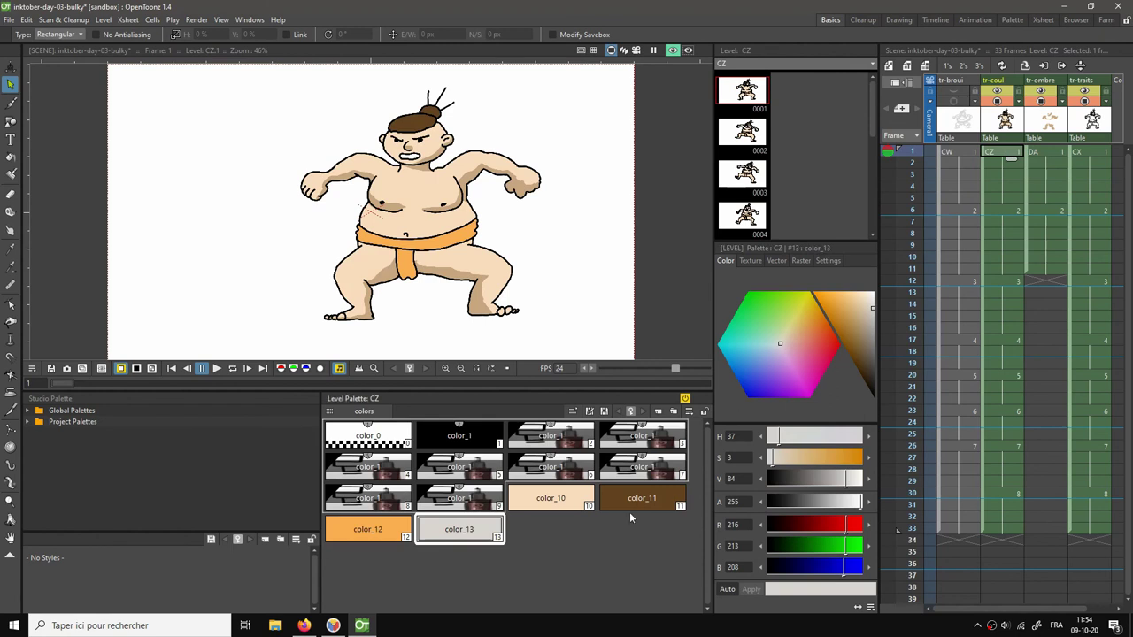
click(472, 531)
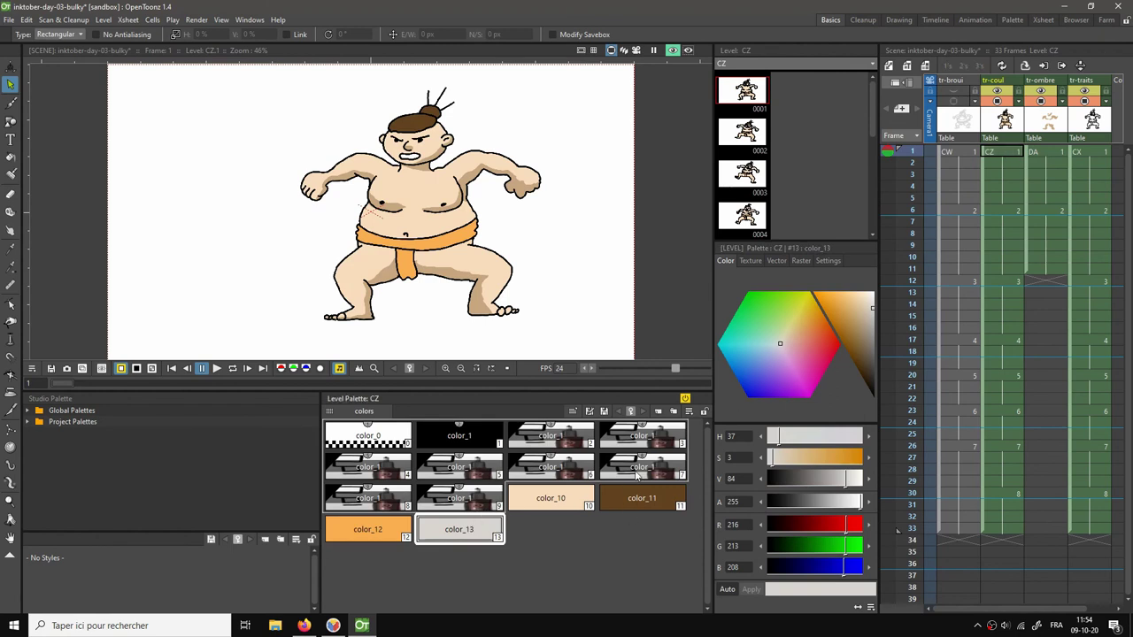
click(658, 412)
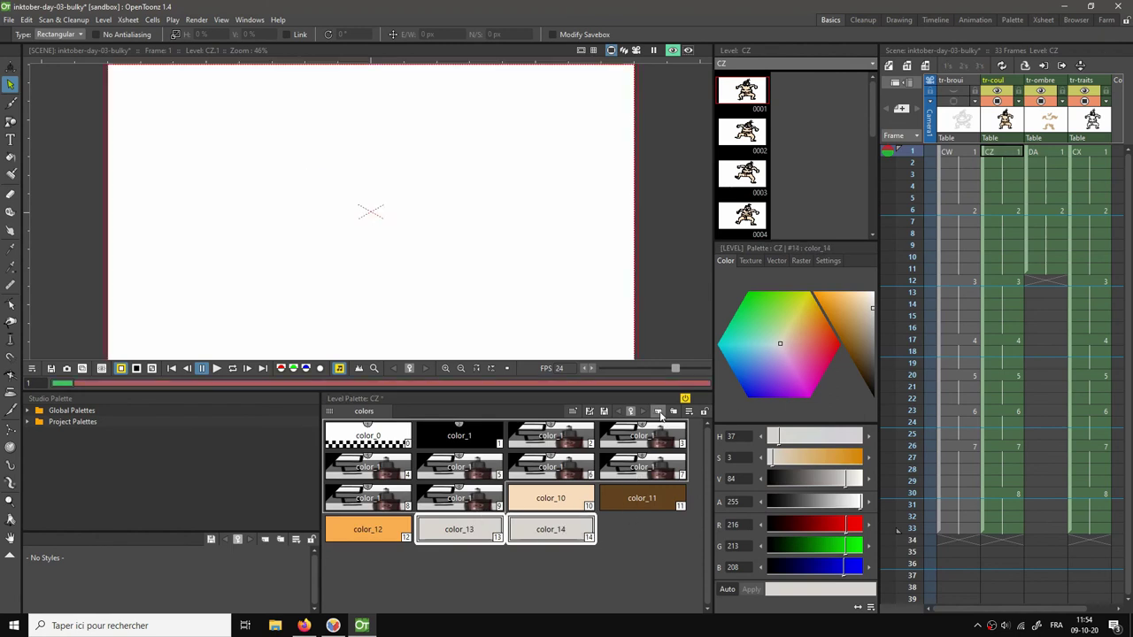
double_click(553, 531)
text(touche)
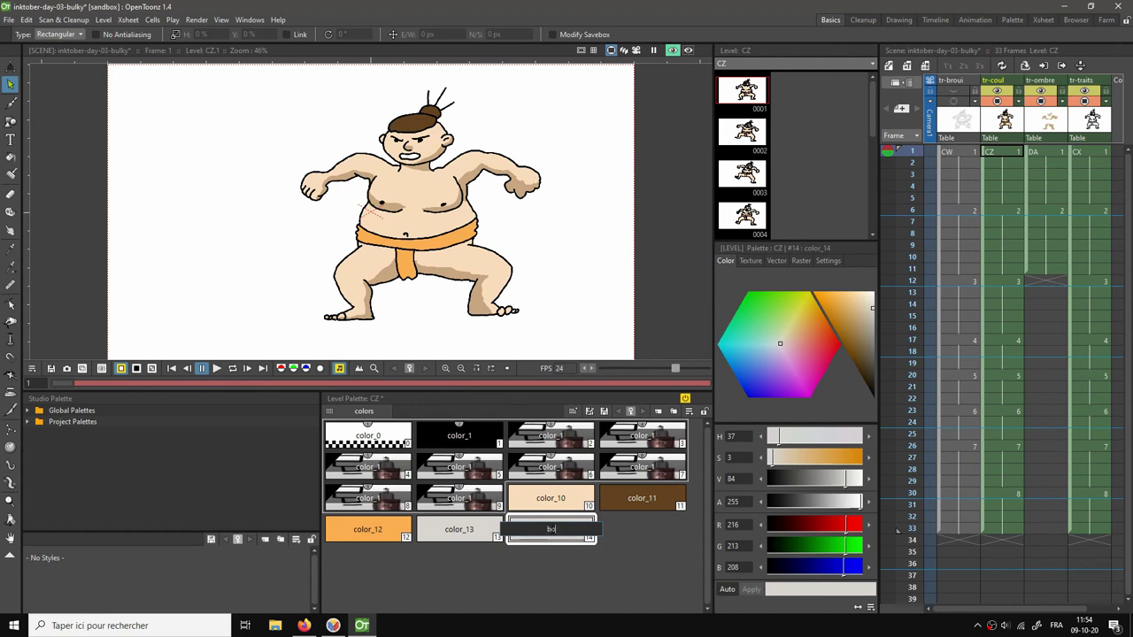
key(Return)
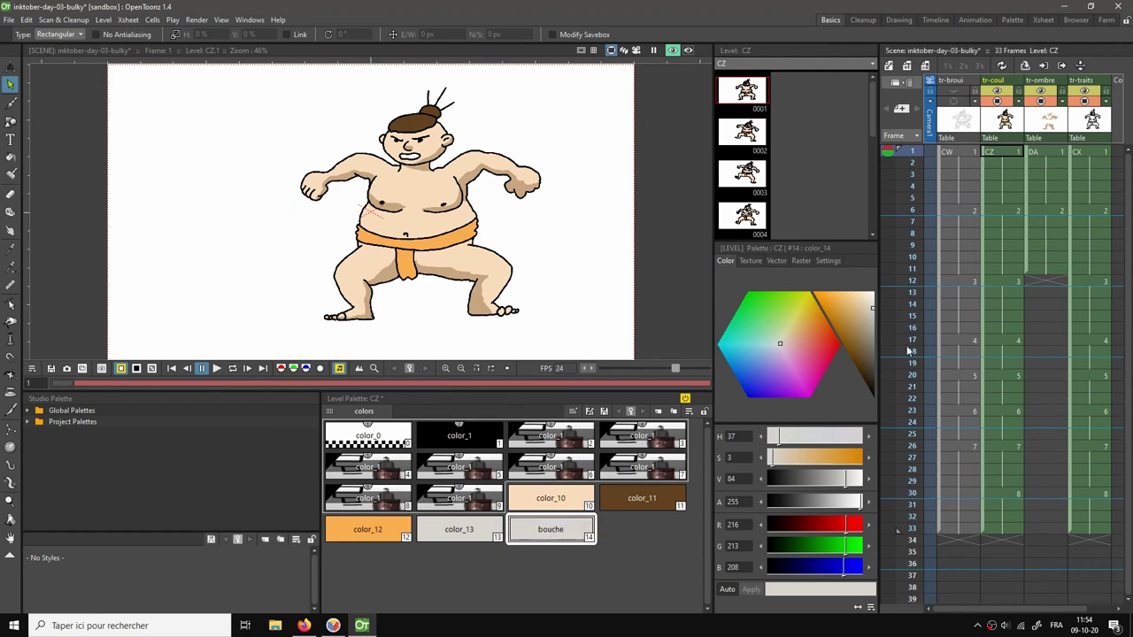
click(825, 337)
drag(843, 309, 835, 301)
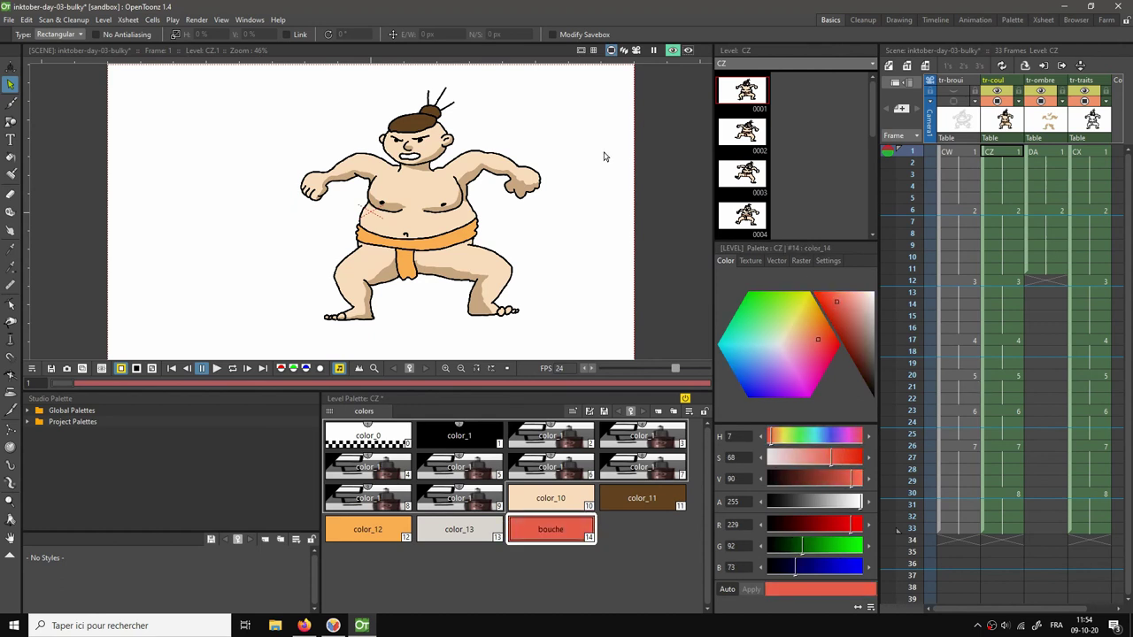
Fill the sumo's mouth with the bouche style on the frame 1 and frame 6 tr-coul drawings, using the Normal fill type.
scroll(415, 155, up, 2)
key(f)
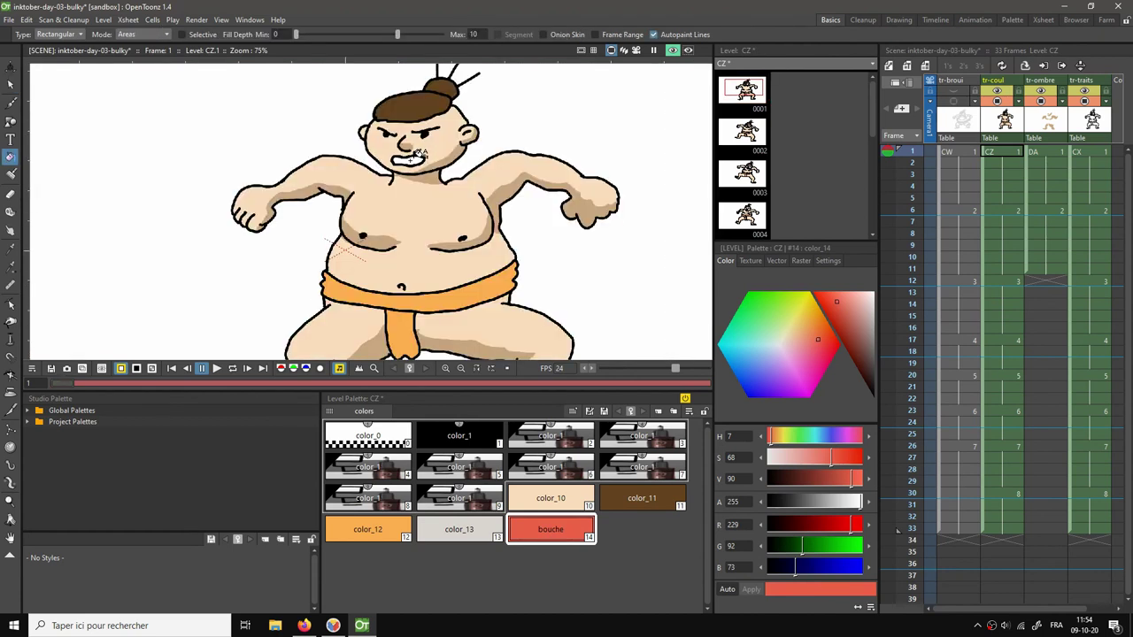
click(55, 34)
click(48, 41)
click(418, 159)
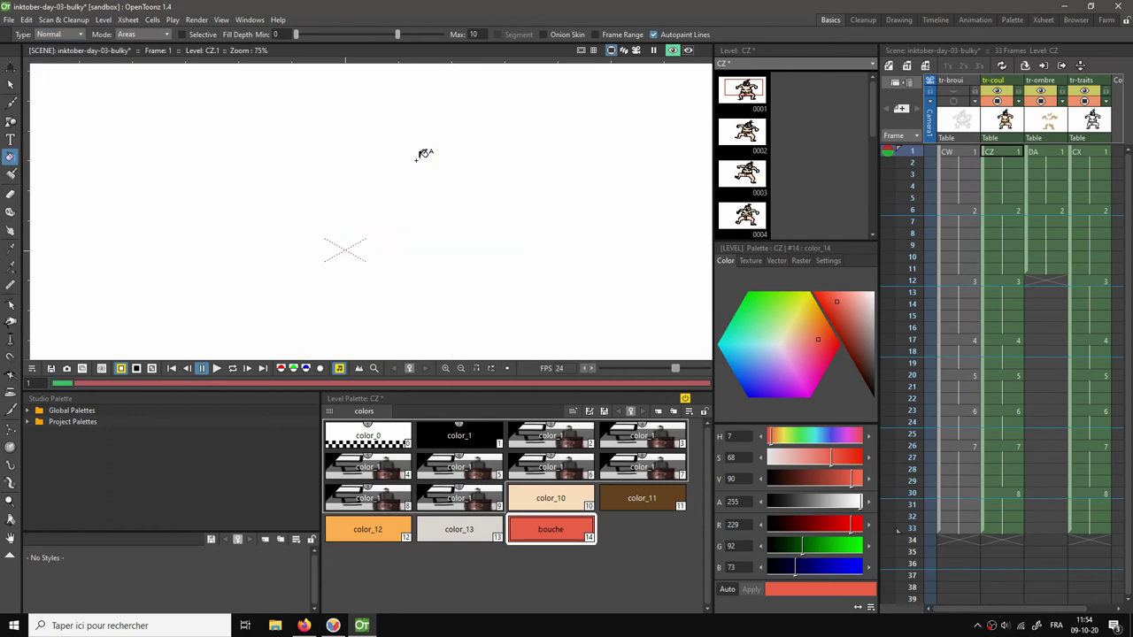
click(1005, 210)
click(453, 161)
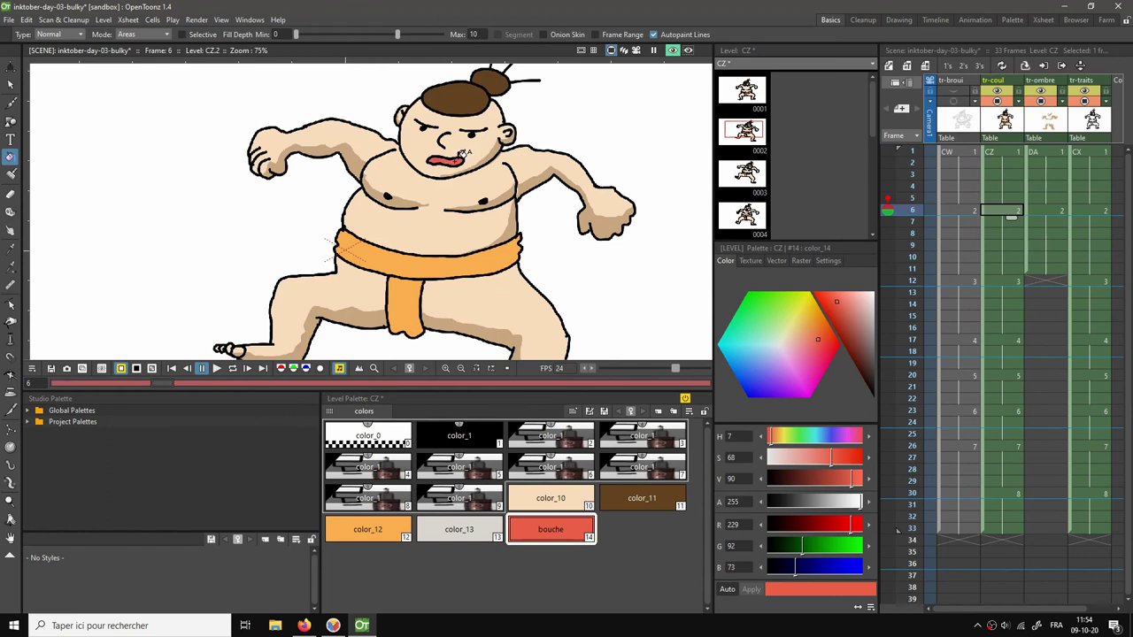
Fill the mouth with the bouche style on the tr-coul drawings at frames 12, 17, 20 and 23.
click(1006, 281)
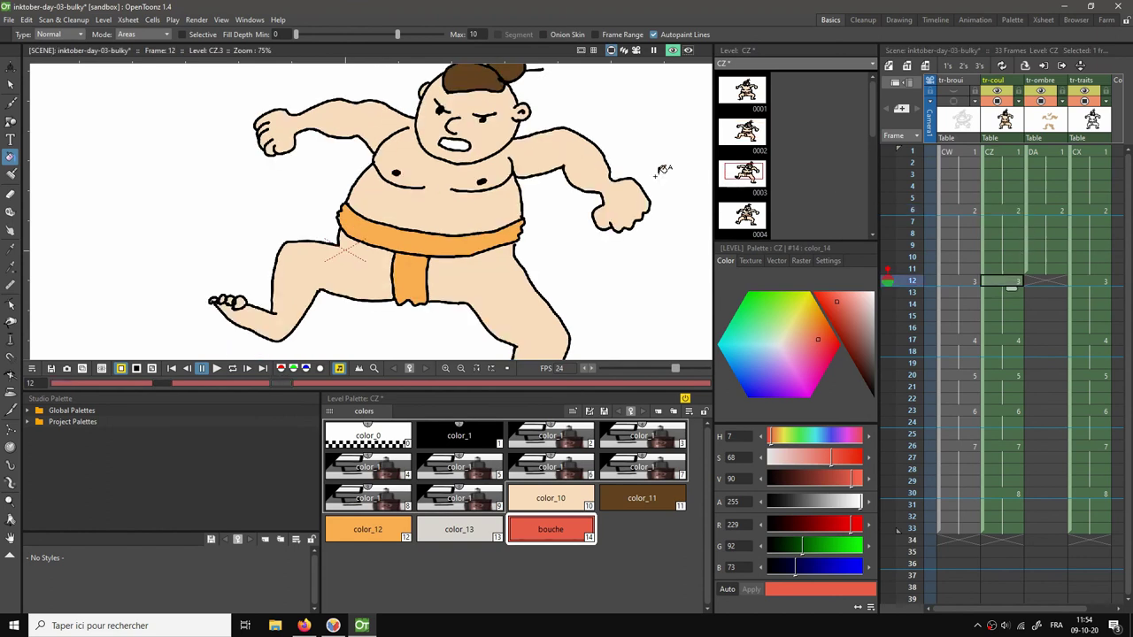
click(465, 140)
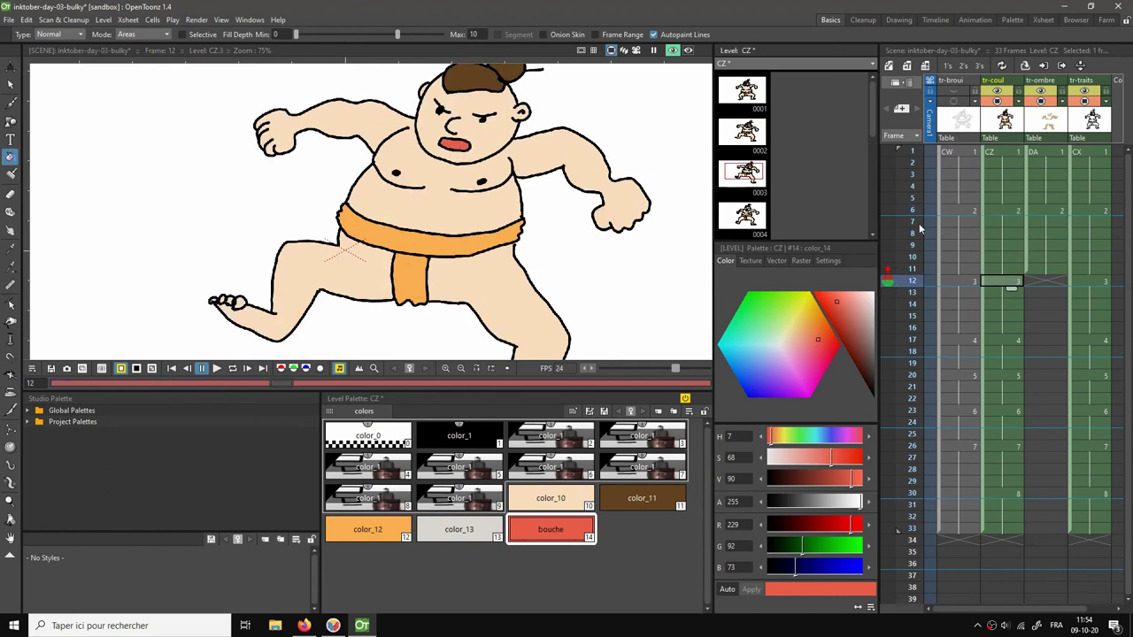
click(1000, 340)
click(439, 142)
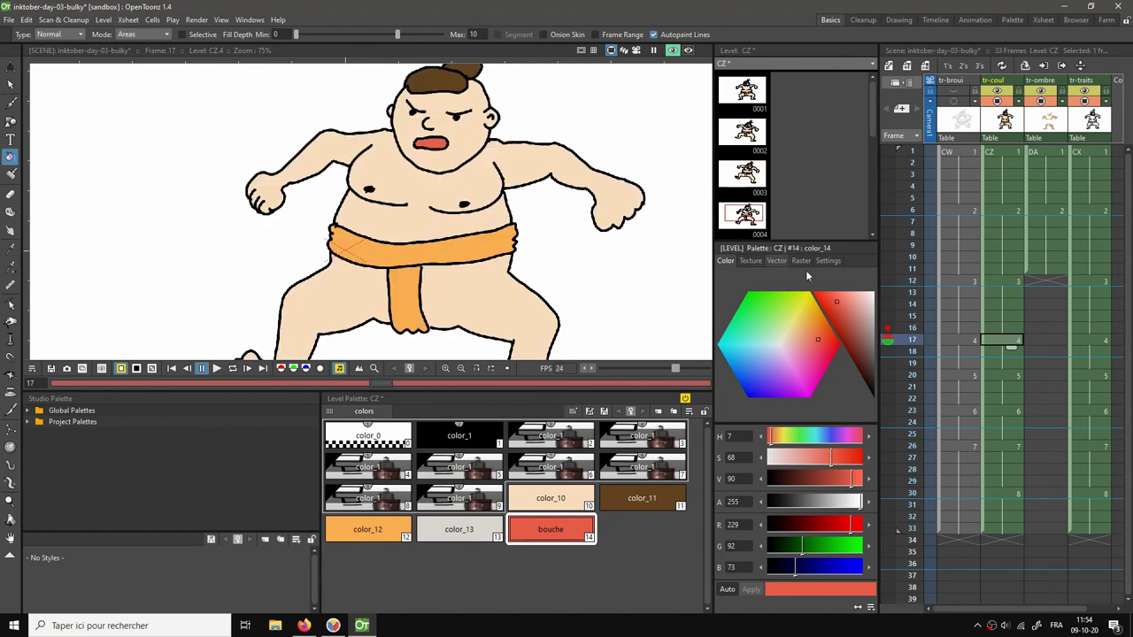
click(993, 379)
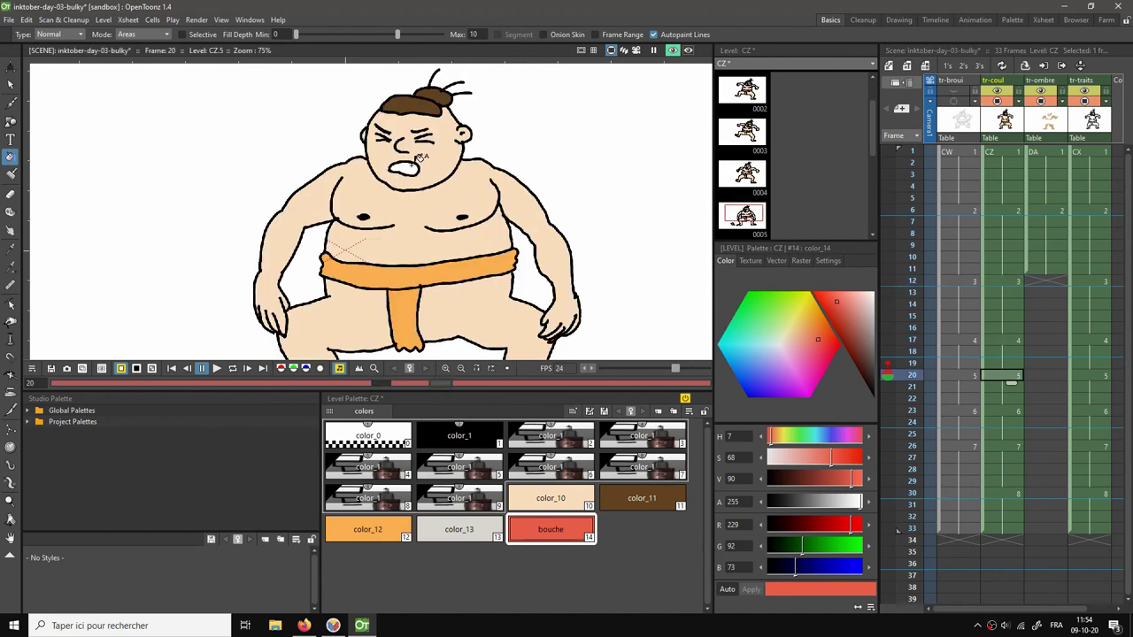
click(420, 157)
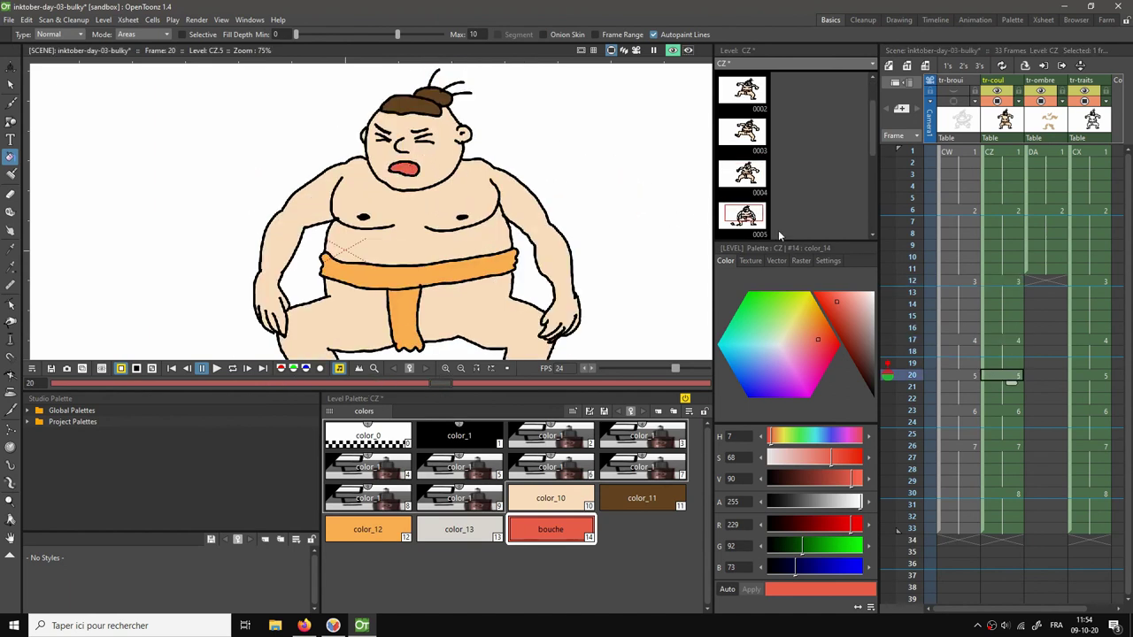
click(1002, 410)
click(412, 184)
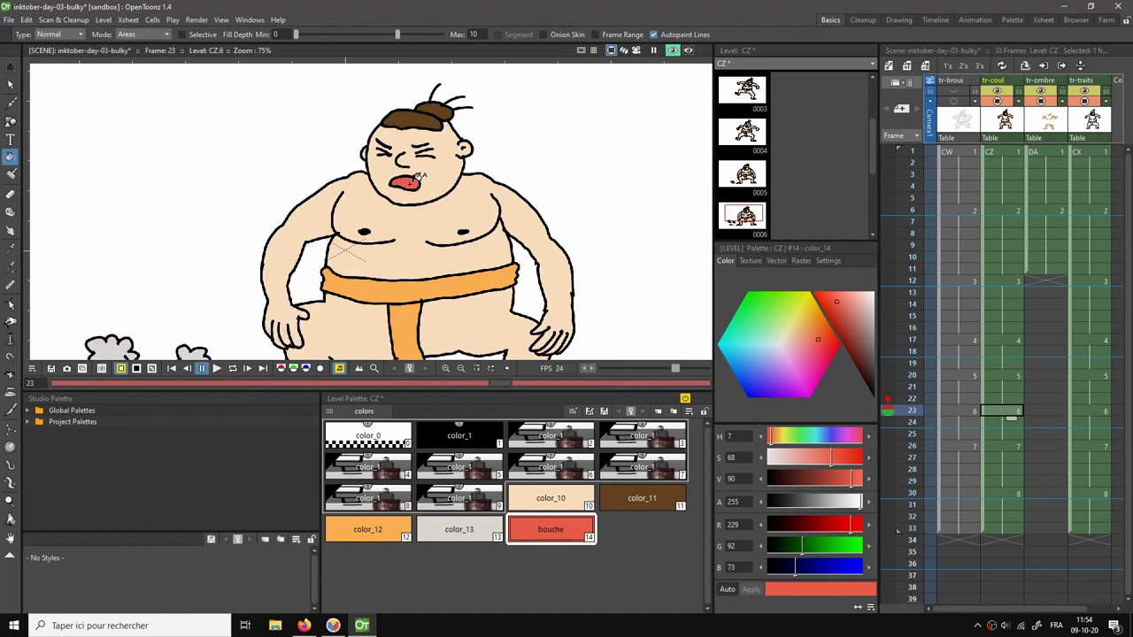
Check the mouths on the tr-coul drawings at frames 26 and 30, and return to frame 1 with the whole figure in view.
click(1000, 446)
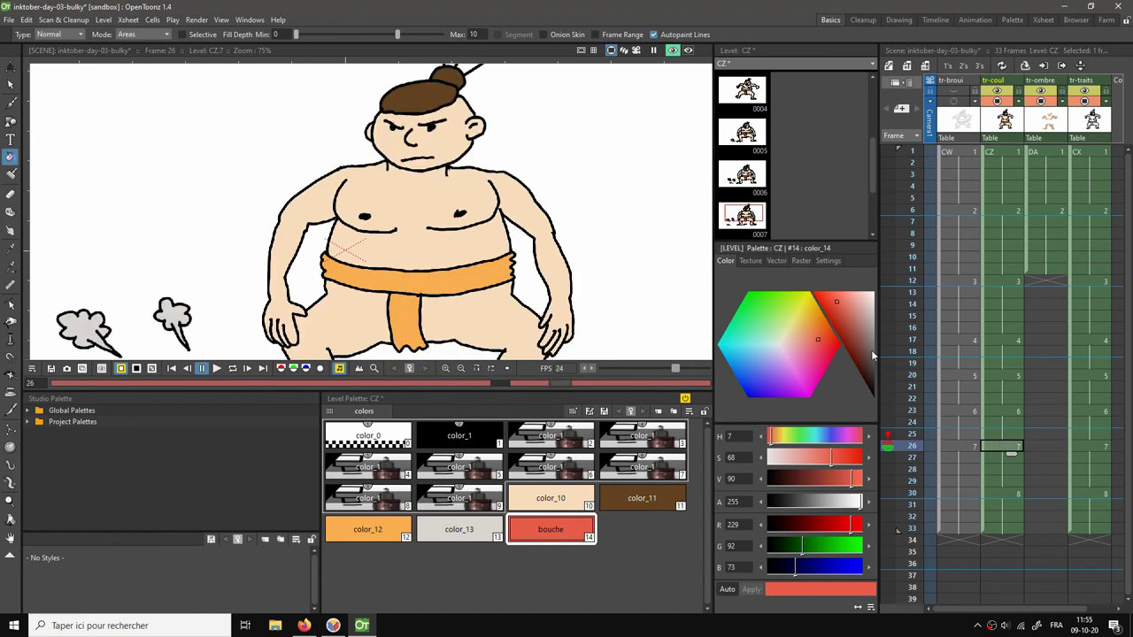
click(1005, 493)
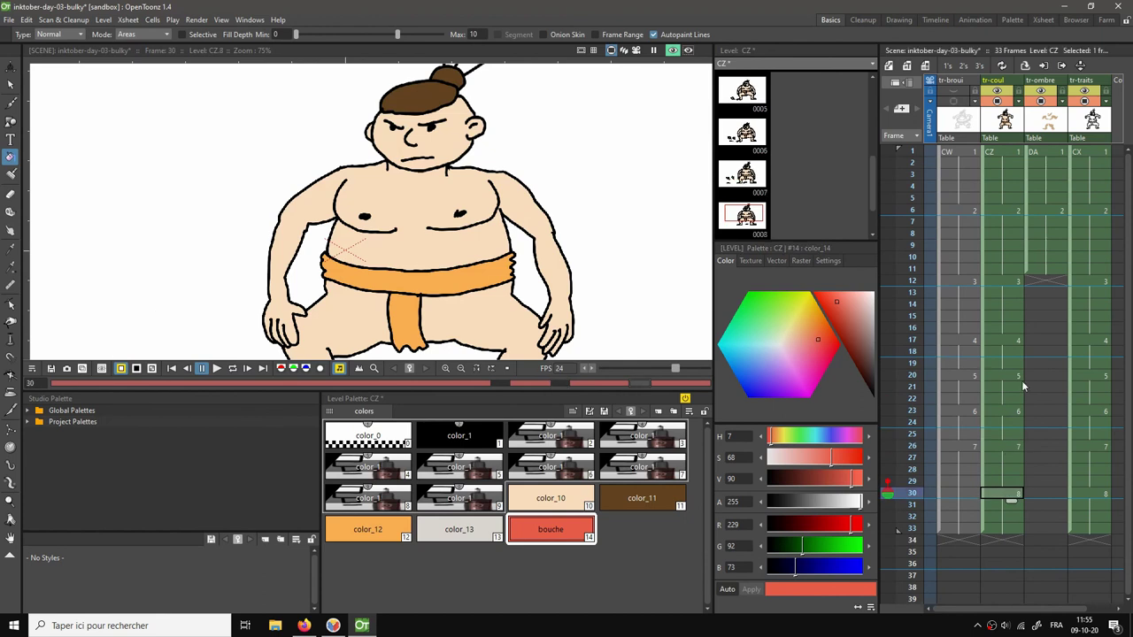
click(1003, 158)
key(alt+9)
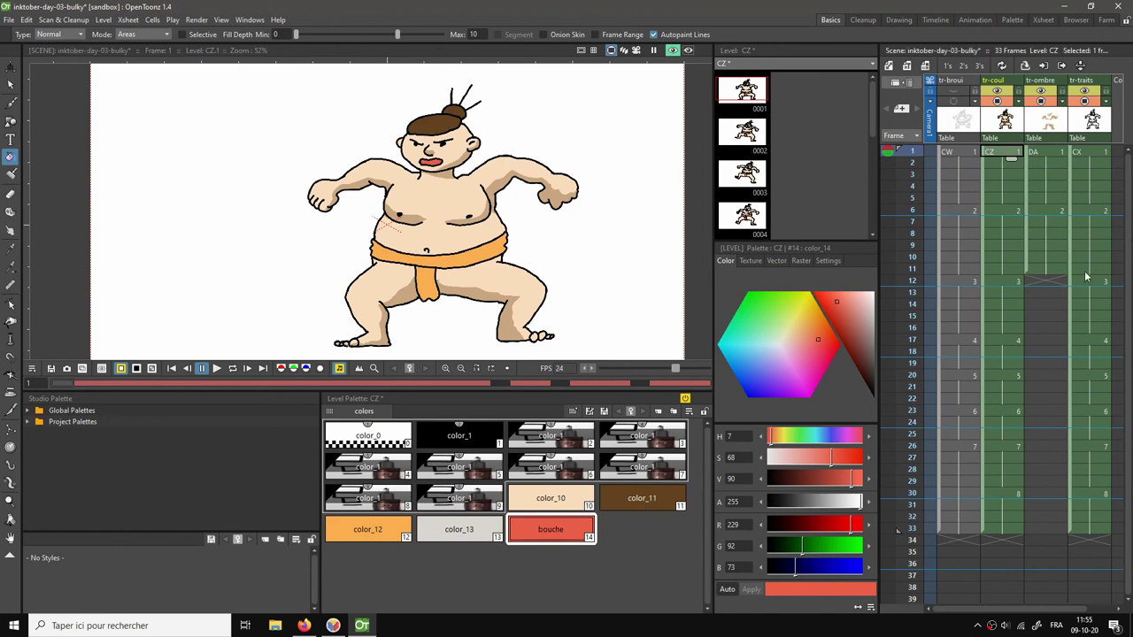
Turn off the preview and create a new tr-ombre drawing at frame 12, using the previous drawing's onion skin as reference.
click(1034, 277)
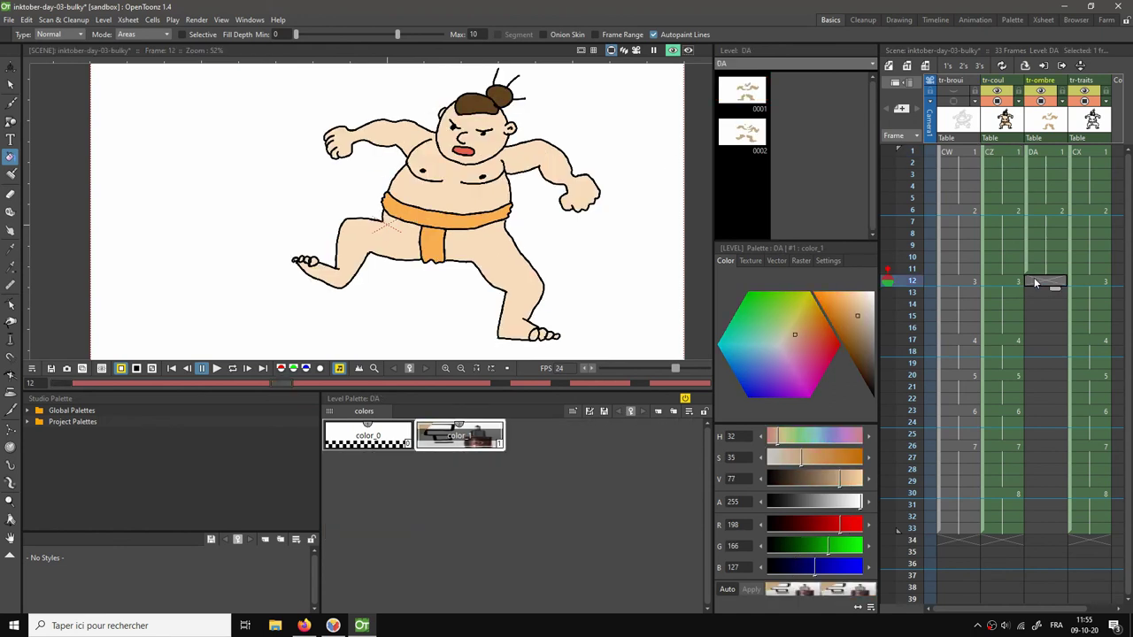
click(672, 50)
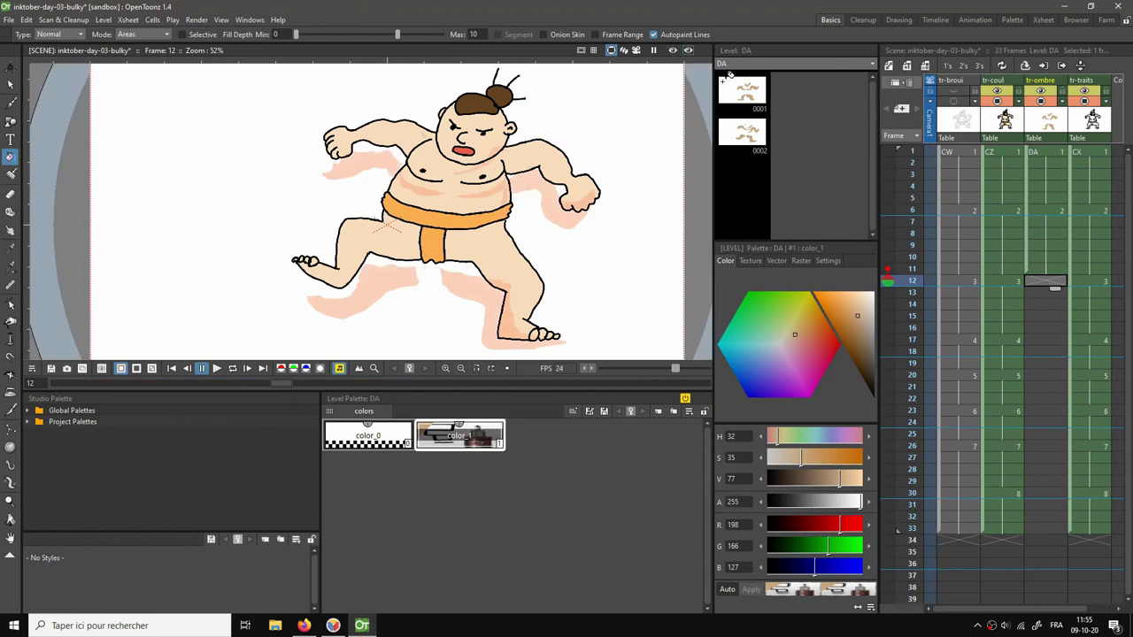
click(1045, 270)
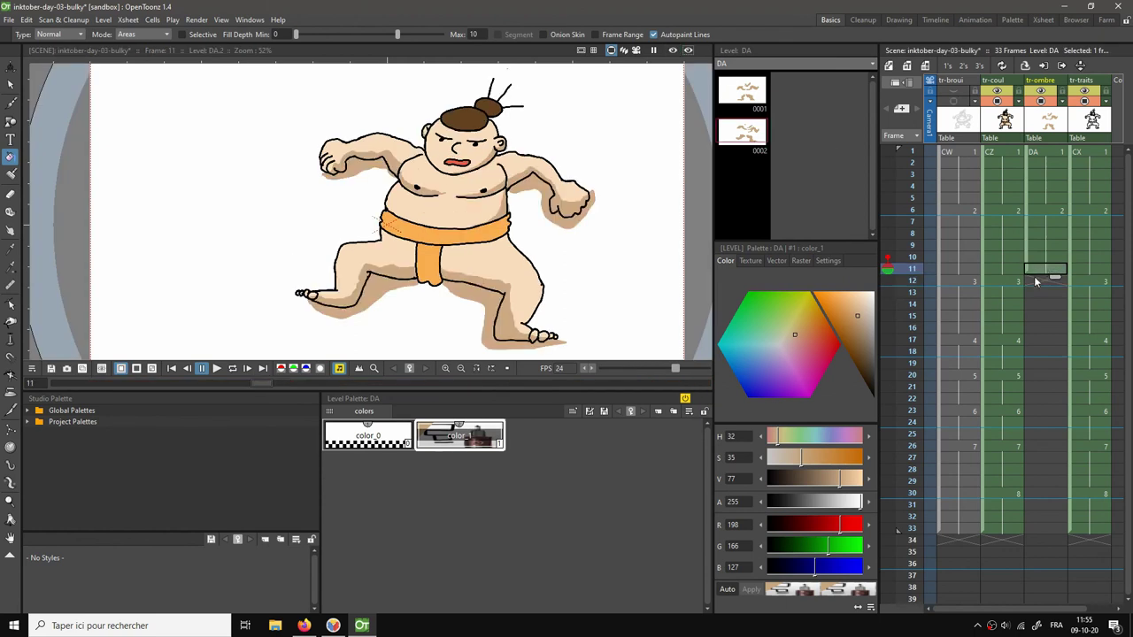
click(1035, 282)
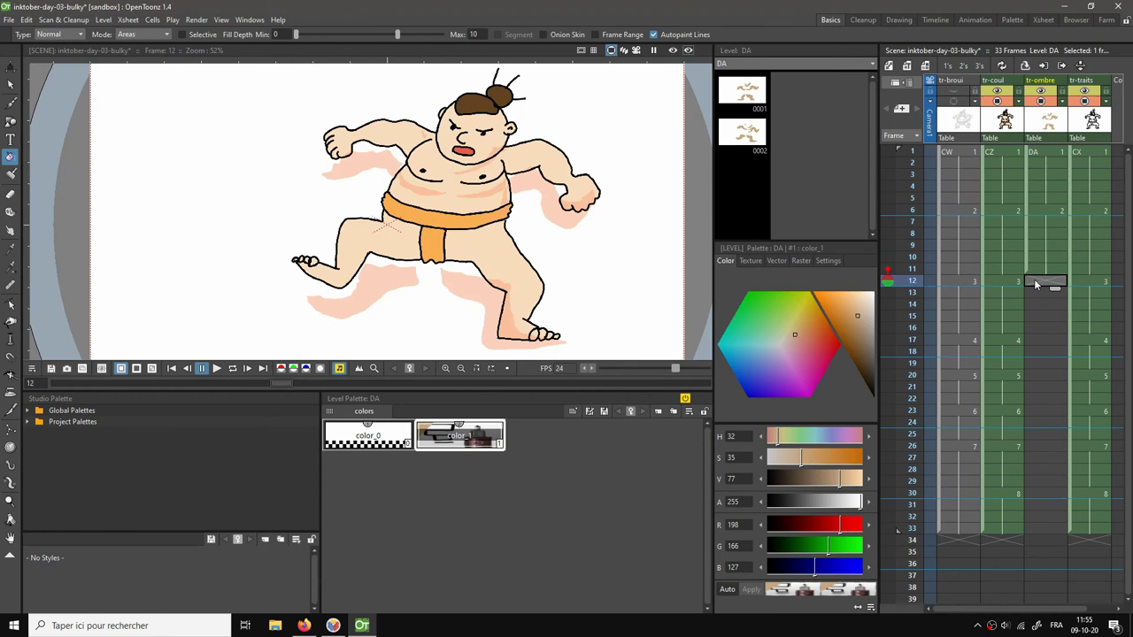
key(alt+d)
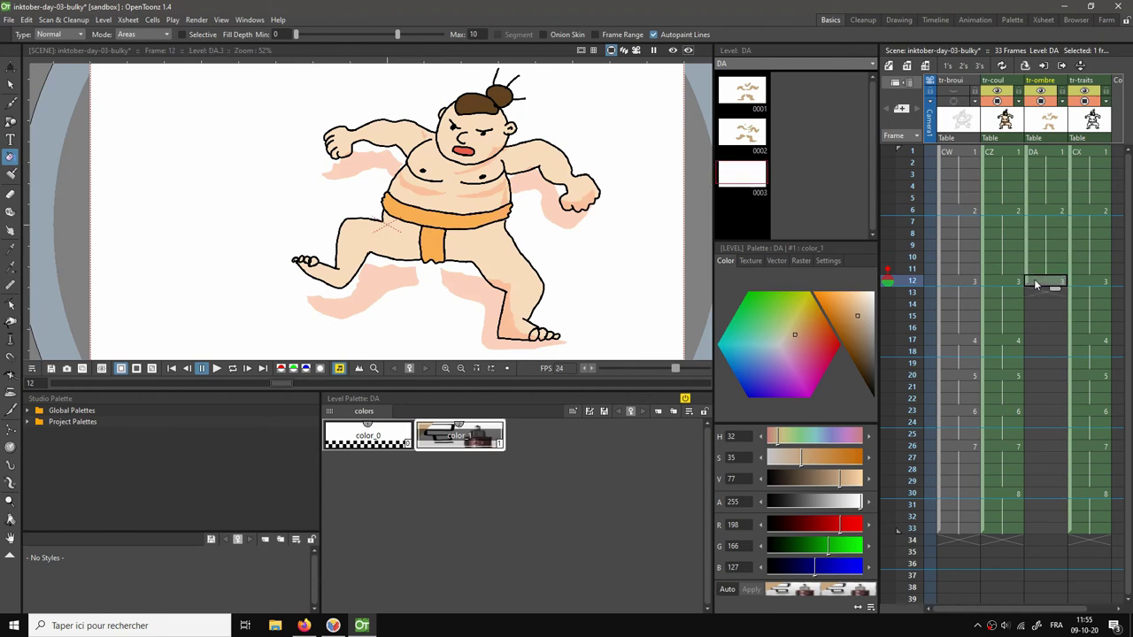
Outline the shadows on the arms, chest, belly, legs and ear with the Brush tool in the Drawing workspace, on the frame 12 tr-ombre drawing.
key(b)
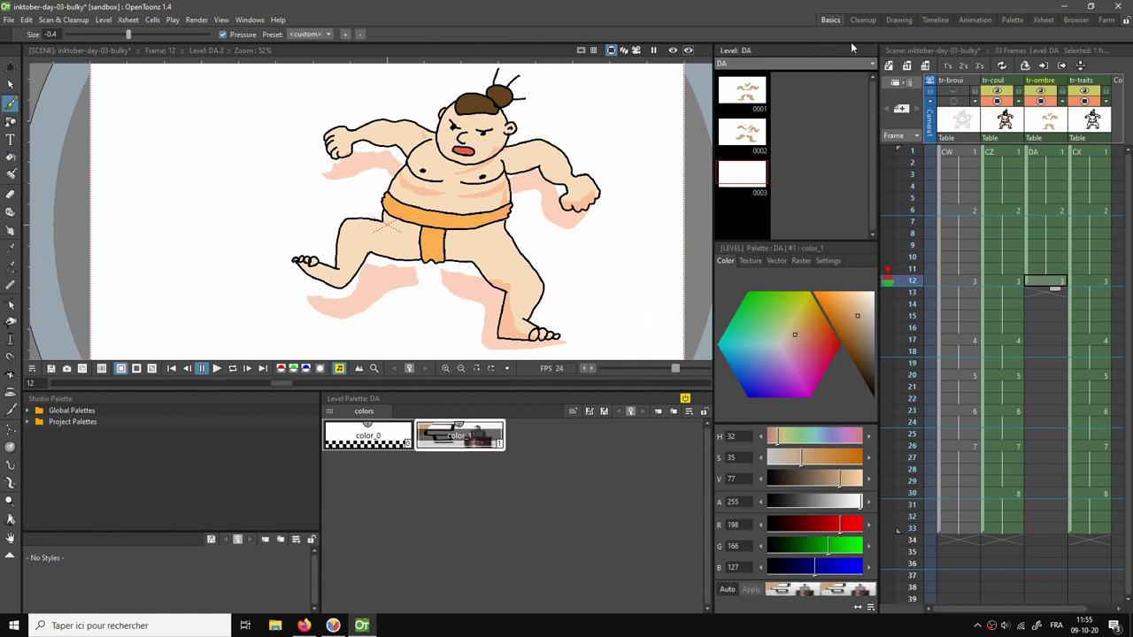
click(898, 19)
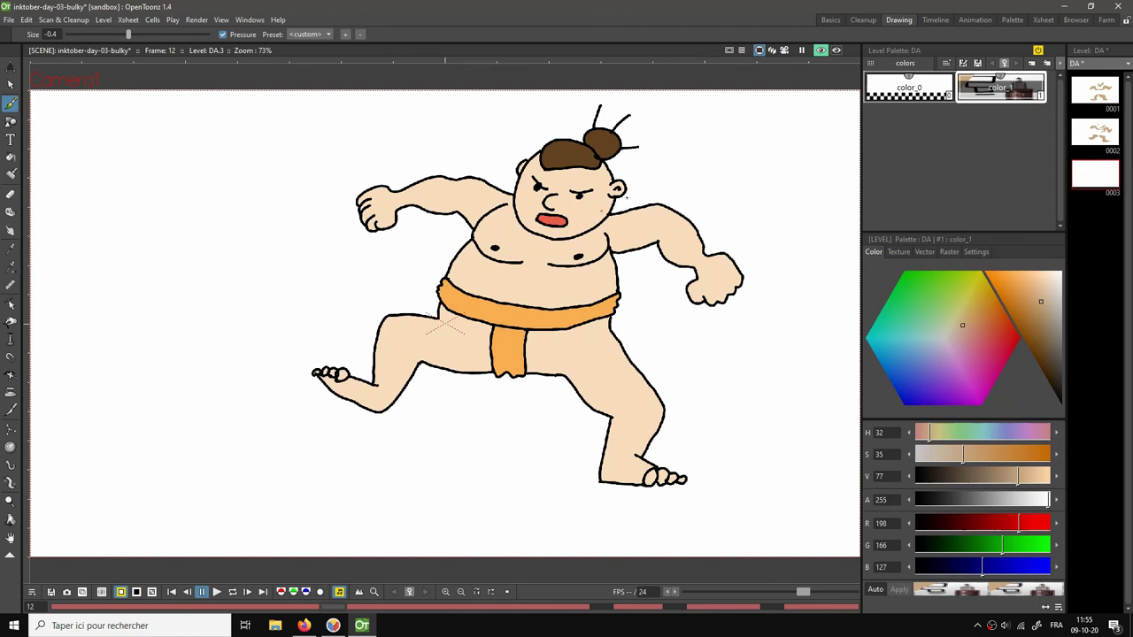
click(820, 50)
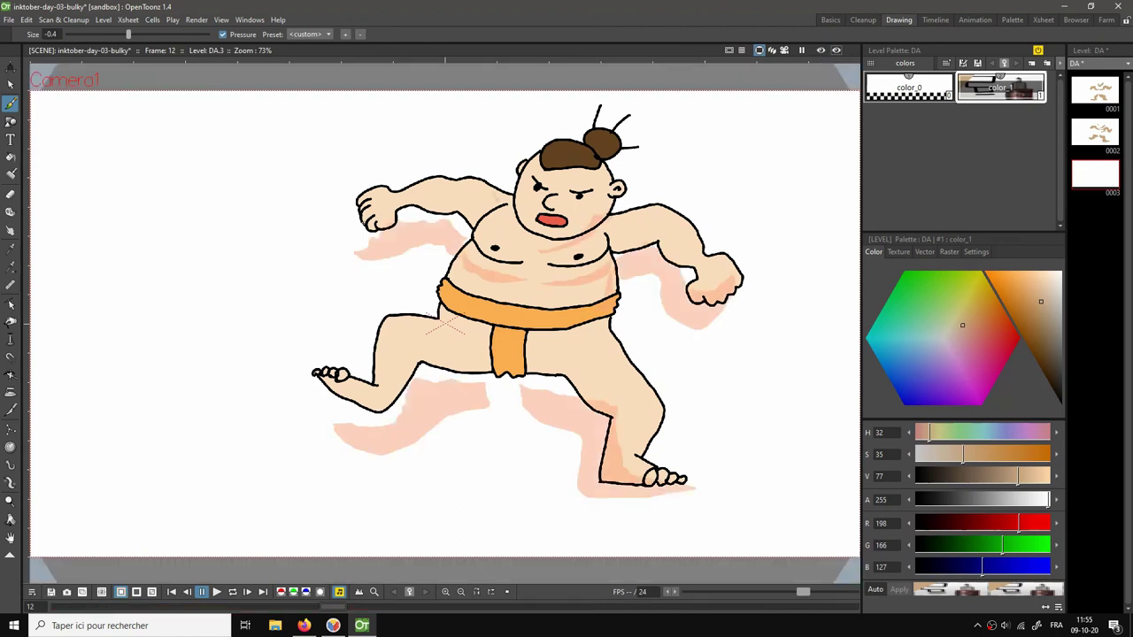
mouse_move(386, 217)
mouse_down()
mouse_move(410, 202)
mouse_move(484, 216)
mouse_move(467, 232)
mouse_move(358, 232)
mouse_up()
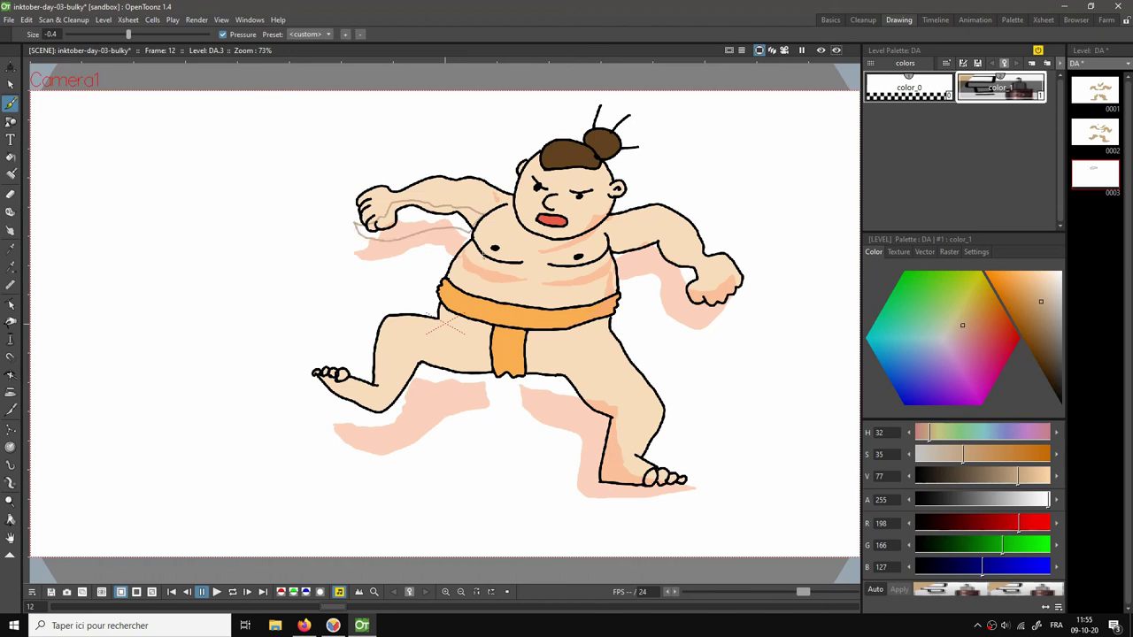
mouse_move(474, 229)
mouse_down()
mouse_move(491, 251)
mouse_move(514, 256)
mouse_up()
drag(547, 264, 605, 245)
mouse_move(549, 306)
mouse_down()
mouse_move(625, 282)
mouse_move(582, 306)
mouse_up()
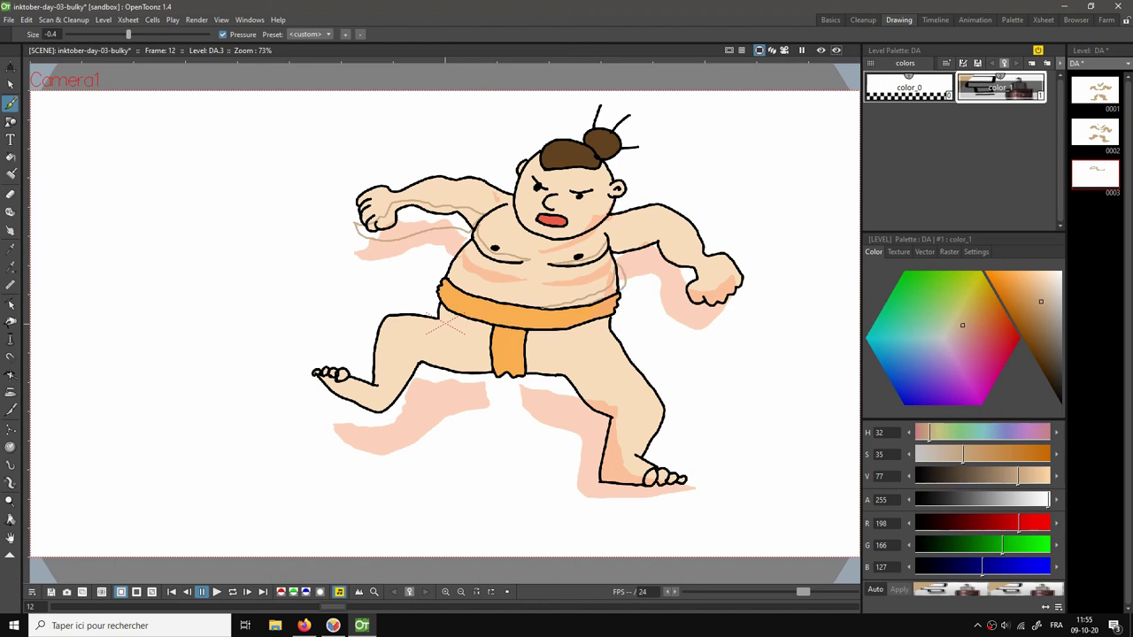
mouse_move(607, 244)
mouse_down()
mouse_move(655, 235)
mouse_move(689, 260)
mouse_move(736, 265)
mouse_move(761, 289)
mouse_move(682, 308)
mouse_move(610, 252)
mouse_up()
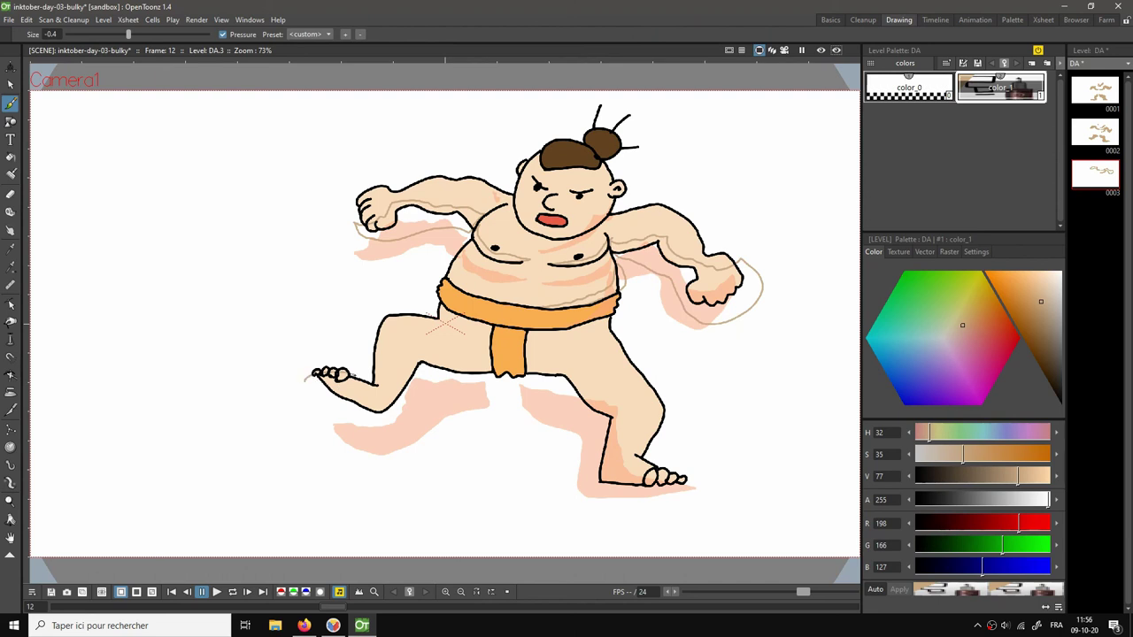
mouse_move(382, 382)
mouse_down()
mouse_move(413, 343)
mouse_move(490, 353)
mouse_move(464, 388)
mouse_move(403, 426)
mouse_move(310, 390)
mouse_up()
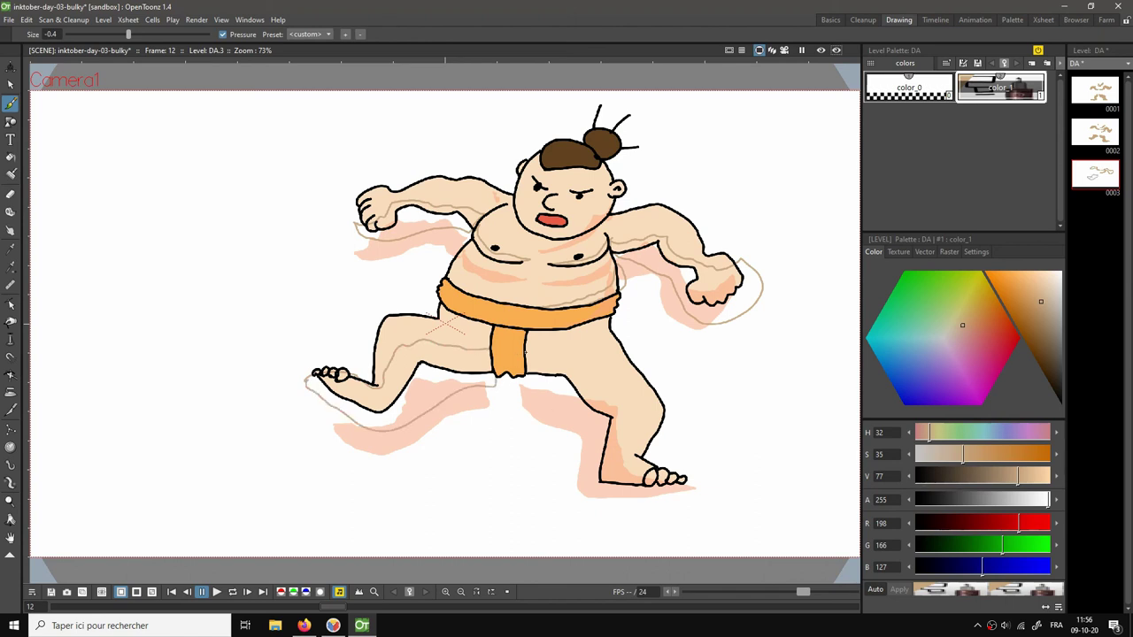
mouse_move(537, 356)
mouse_down()
mouse_move(623, 408)
mouse_move(632, 469)
mouse_move(703, 484)
mouse_move(600, 502)
mouse_move(582, 476)
mouse_move(577, 431)
mouse_move(525, 378)
mouse_move(528, 351)
mouse_up()
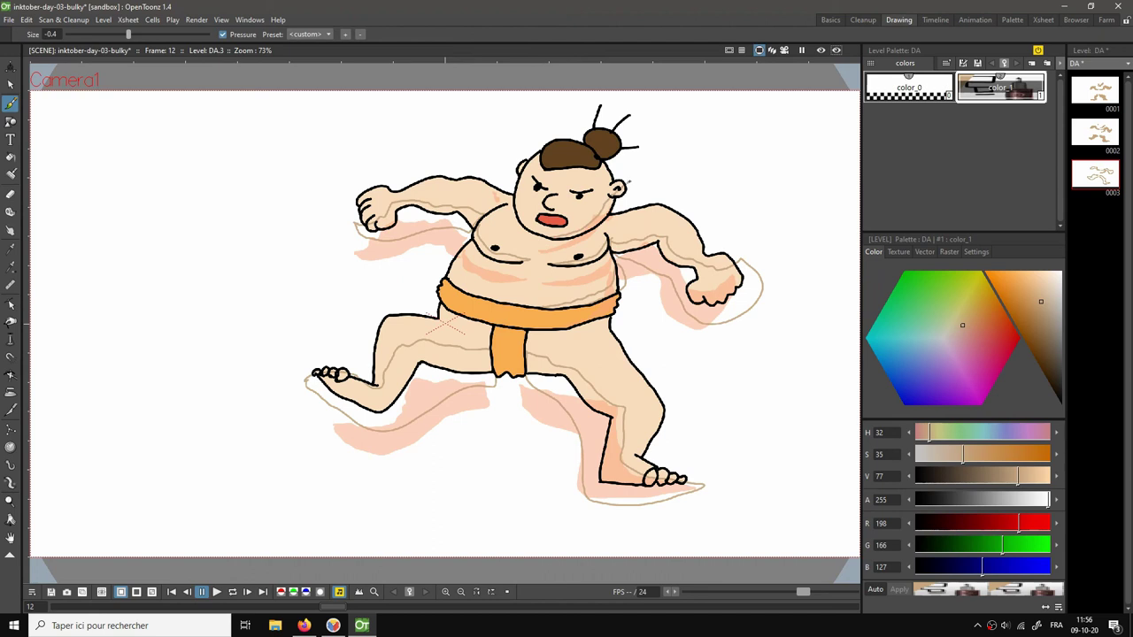
mouse_move(628, 182)
mouse_down()
mouse_move(632, 200)
mouse_move(613, 212)
mouse_up()
Fill all the outlined frame 12 shadows with color_1 using a Rectangular fill around the whole figure.
key(f)
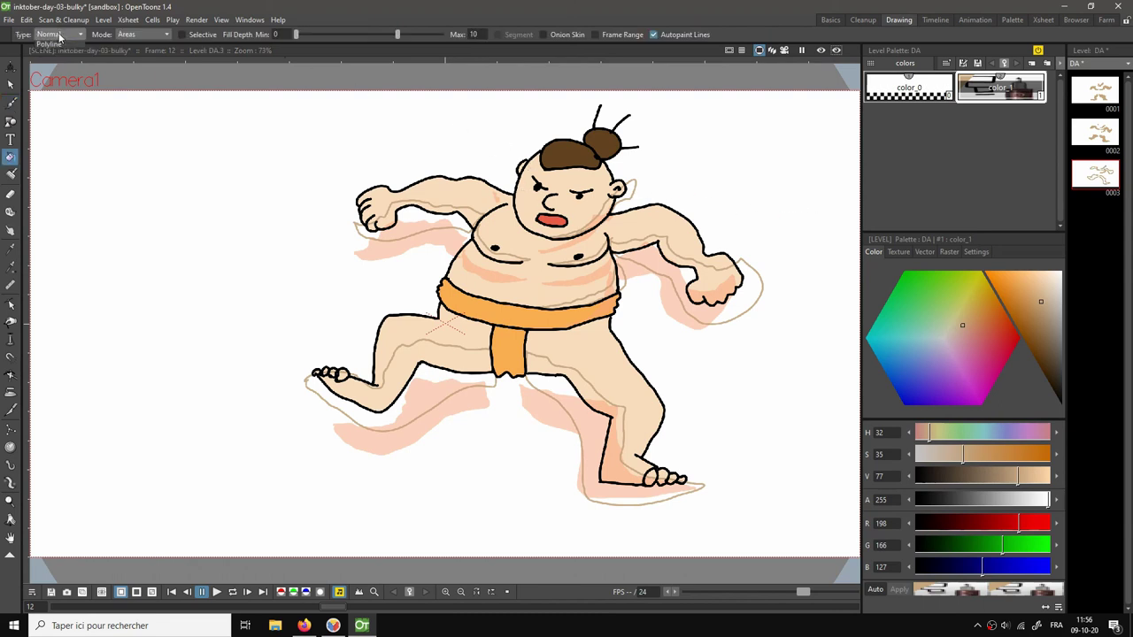
click(58, 33)
click(59, 54)
drag(193, 95, 809, 531)
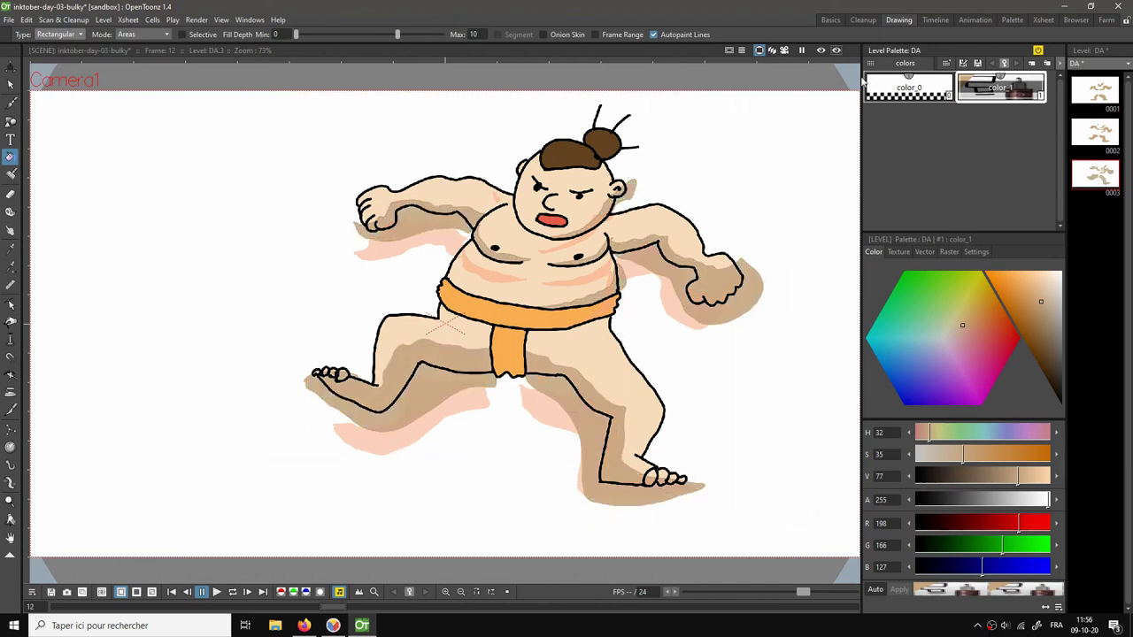
Preview the frame 12 shadows, then extend that tr-ombre drawing through frame 16 and create a new drawing at frame 17.
click(820, 50)
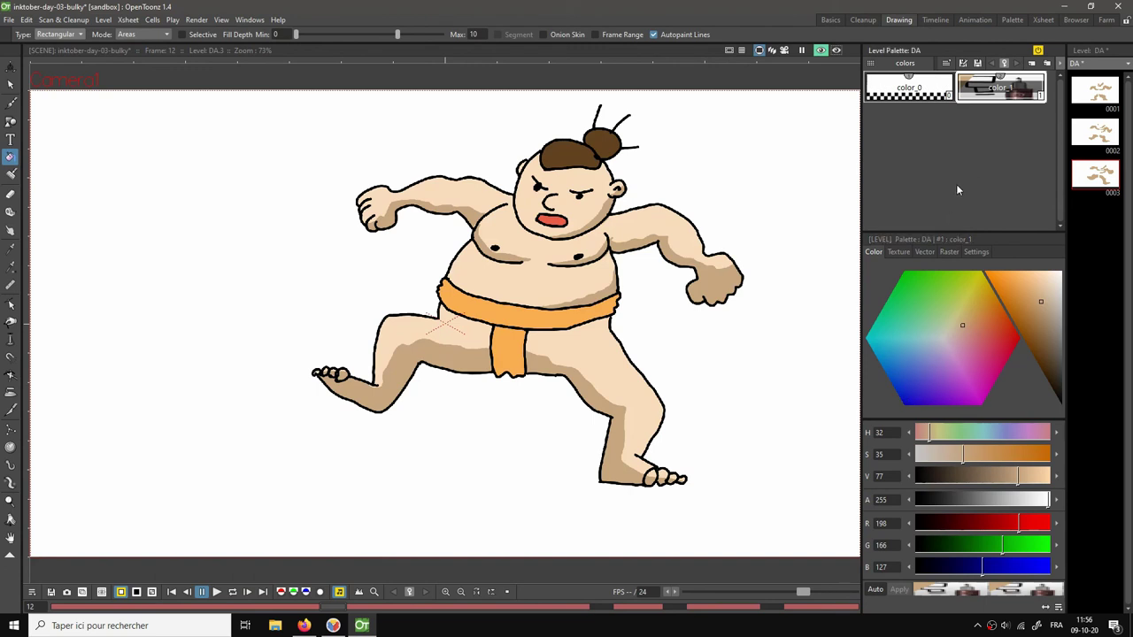
click(830, 19)
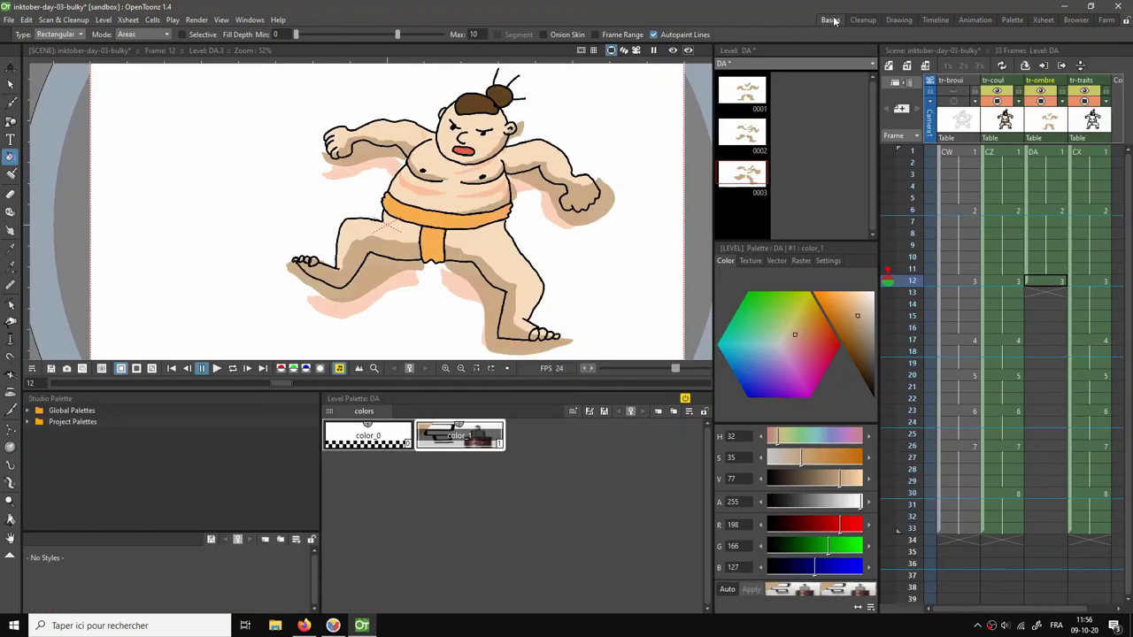
click(1048, 284)
drag(1054, 304, 1055, 341)
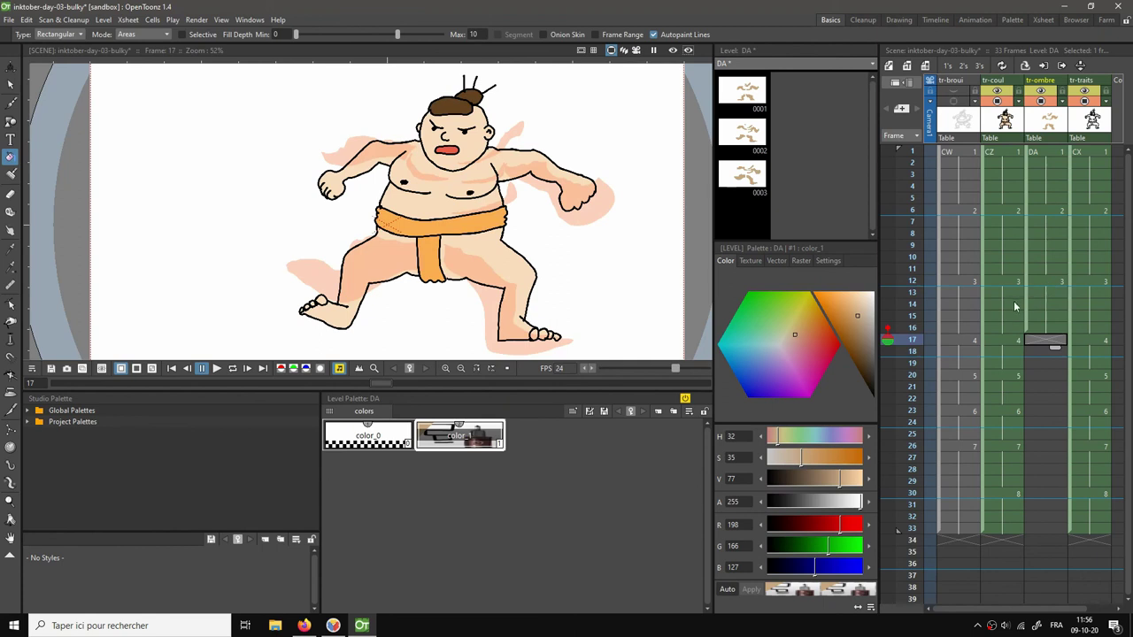
key(alt+d)
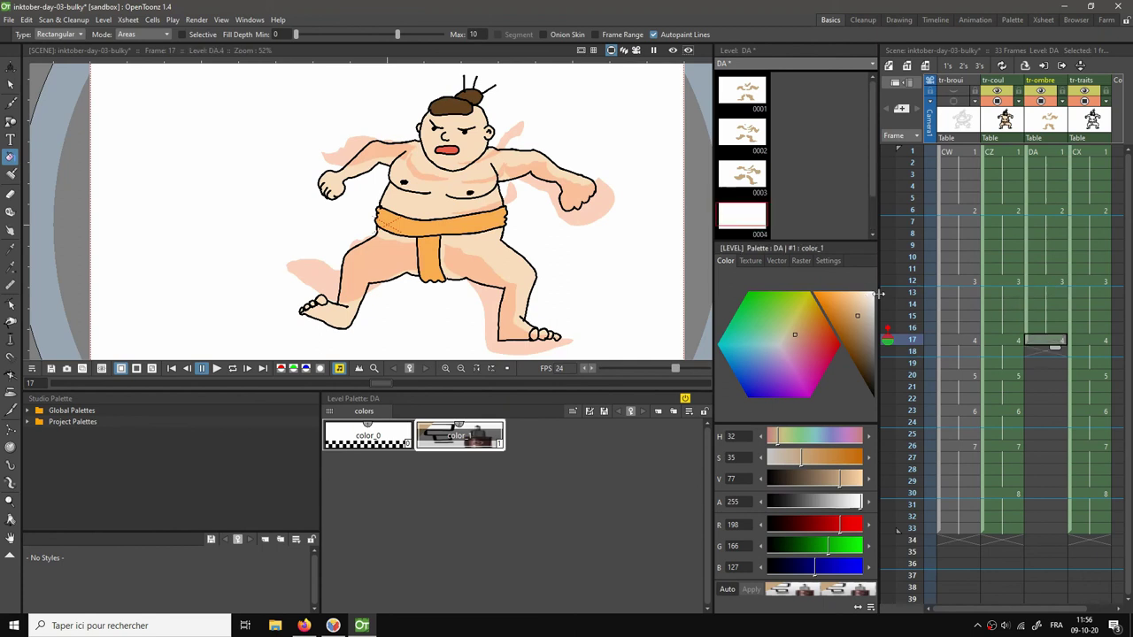
Outline the arm and chest shadows with the Brush tool on the frame 17 tr-ombre drawing, in the Drawing workspace with the preview off.
key(b)
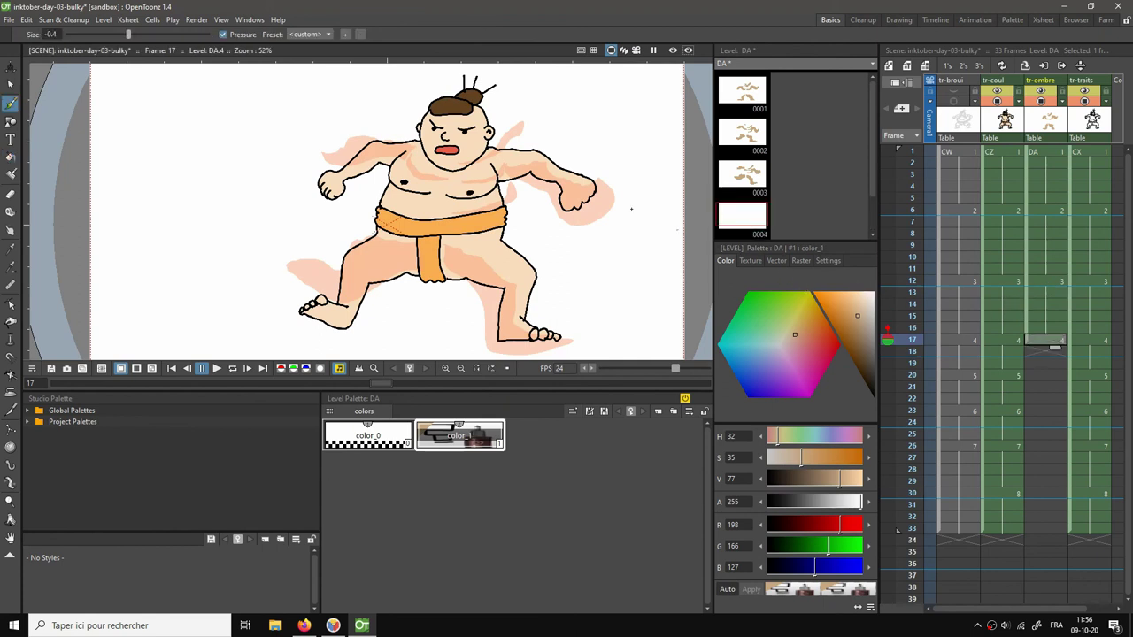
click(898, 19)
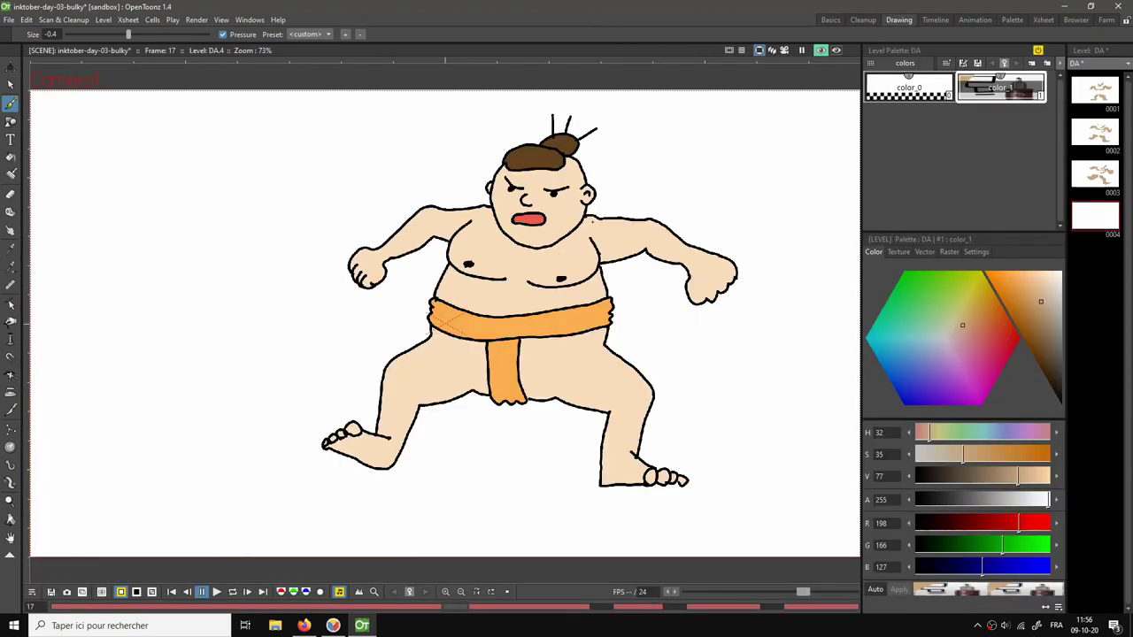
click(820, 49)
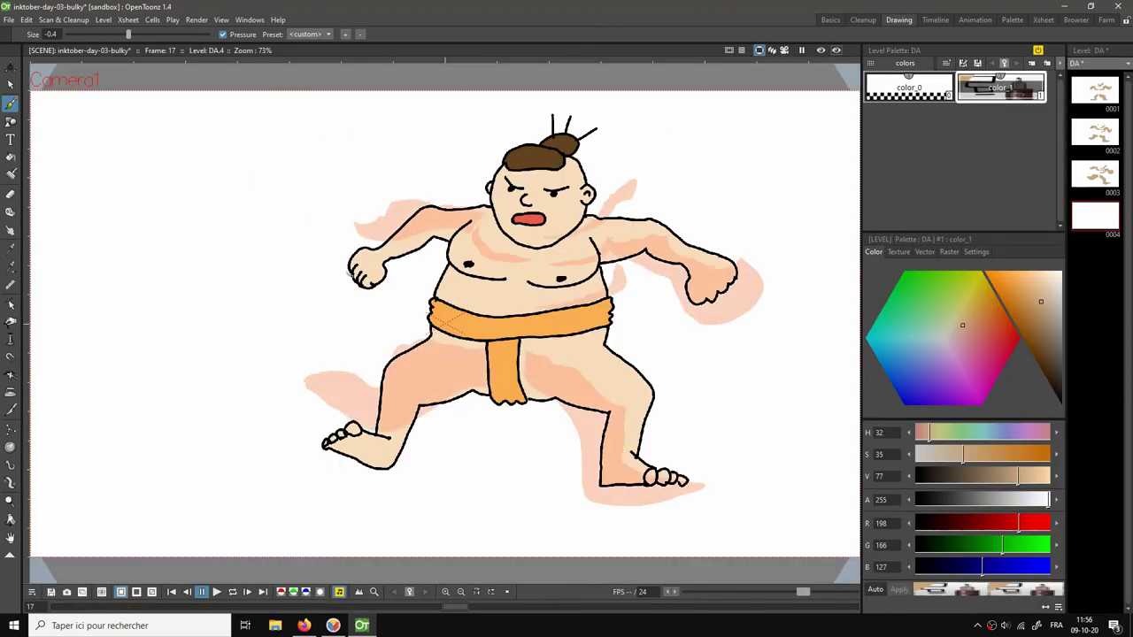
mouse_move(363, 270)
mouse_down()
mouse_move(373, 280)
mouse_move(416, 237)
mouse_move(452, 229)
mouse_move(414, 273)
mouse_move(353, 297)
mouse_move(347, 280)
mouse_up()
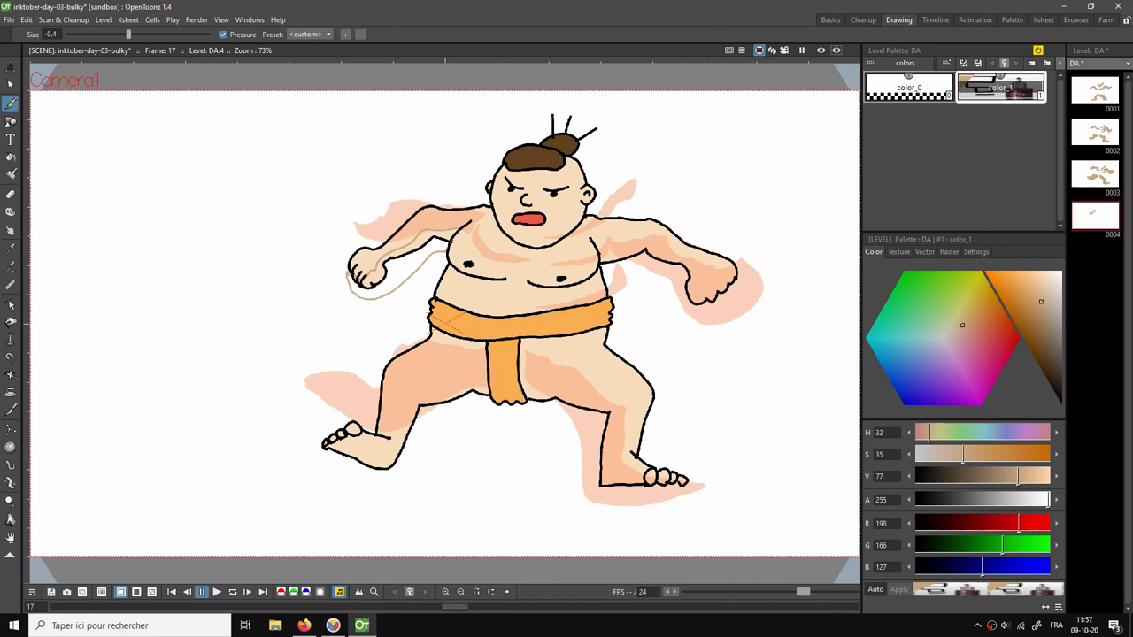
drag(472, 265, 487, 273)
drag(546, 287, 586, 267)
mouse_move(604, 252)
mouse_down()
mouse_move(646, 242)
mouse_move(683, 254)
mouse_move(699, 280)
mouse_move(746, 269)
mouse_move(732, 310)
mouse_move(690, 319)
mouse_move(672, 281)
mouse_move(606, 268)
mouse_up()
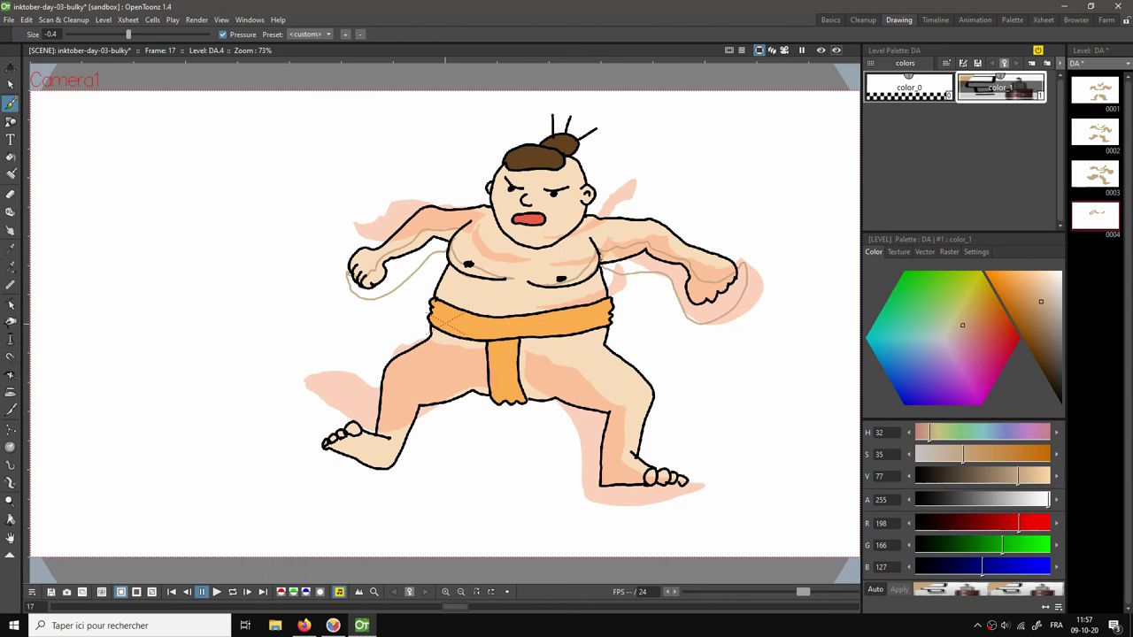
Outline the shadows on both legs, the side of the belly, and the face and ear on the frame 17 tr-ombre drawing.
mouse_move(489, 358)
mouse_down()
mouse_move(411, 384)
mouse_move(390, 438)
mouse_move(324, 452)
mouse_move(350, 478)
mouse_move(417, 472)
mouse_move(433, 426)
mouse_move(487, 404)
mouse_up()
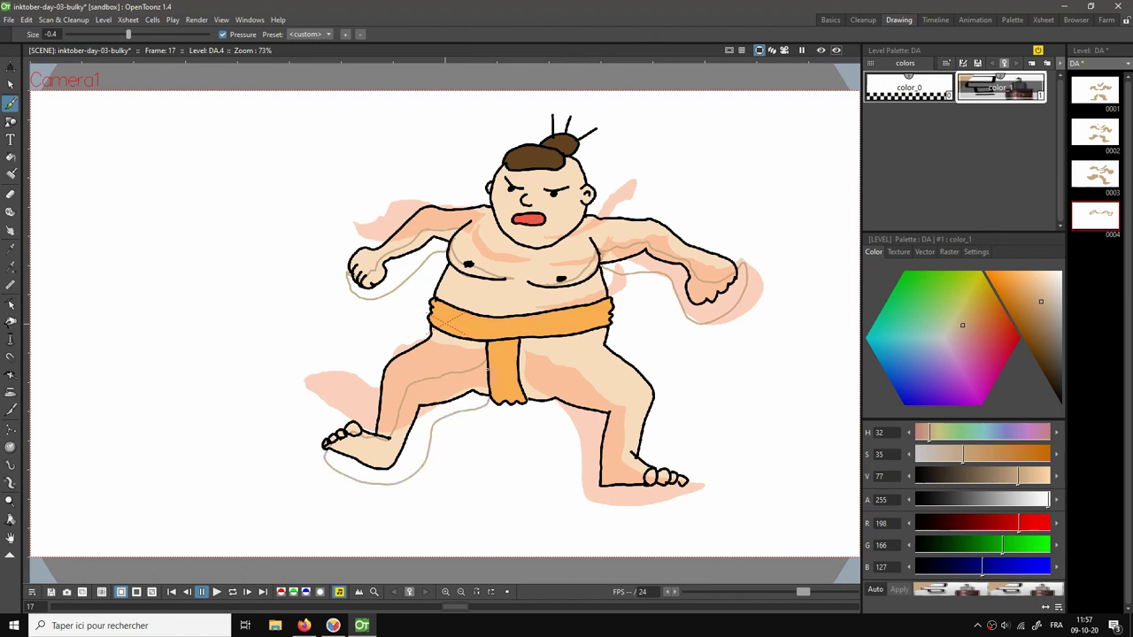
mouse_move(519, 366)
mouse_down()
mouse_move(616, 406)
mouse_move(619, 437)
mouse_move(661, 497)
mouse_move(596, 500)
mouse_move(582, 478)
mouse_move(585, 442)
mouse_move(542, 417)
mouse_up()
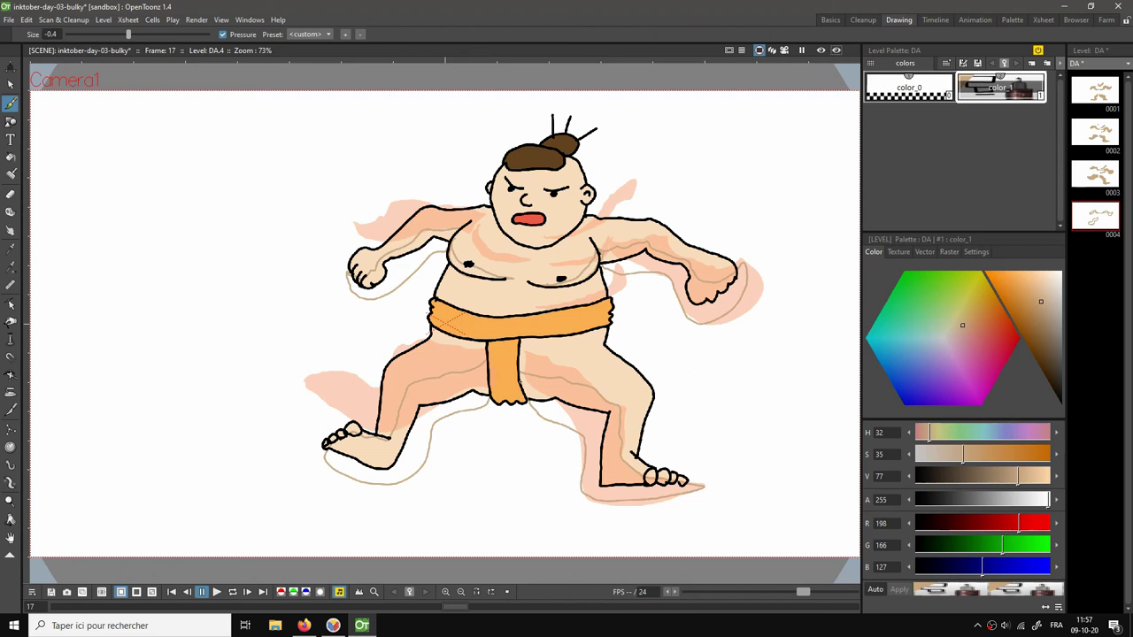
drag(602, 266, 620, 272)
mouse_move(556, 308)
mouse_down()
mouse_move(611, 282)
mouse_move(617, 292)
mouse_up()
mouse_move(522, 240)
mouse_down()
mouse_move(607, 191)
mouse_move(594, 211)
mouse_up()
Fill all the outlined frame 17 shadows with color_1 using a Rectangular fill around the figure, and check the masked result in the preview.
key(f)
drag(268, 107, 803, 510)
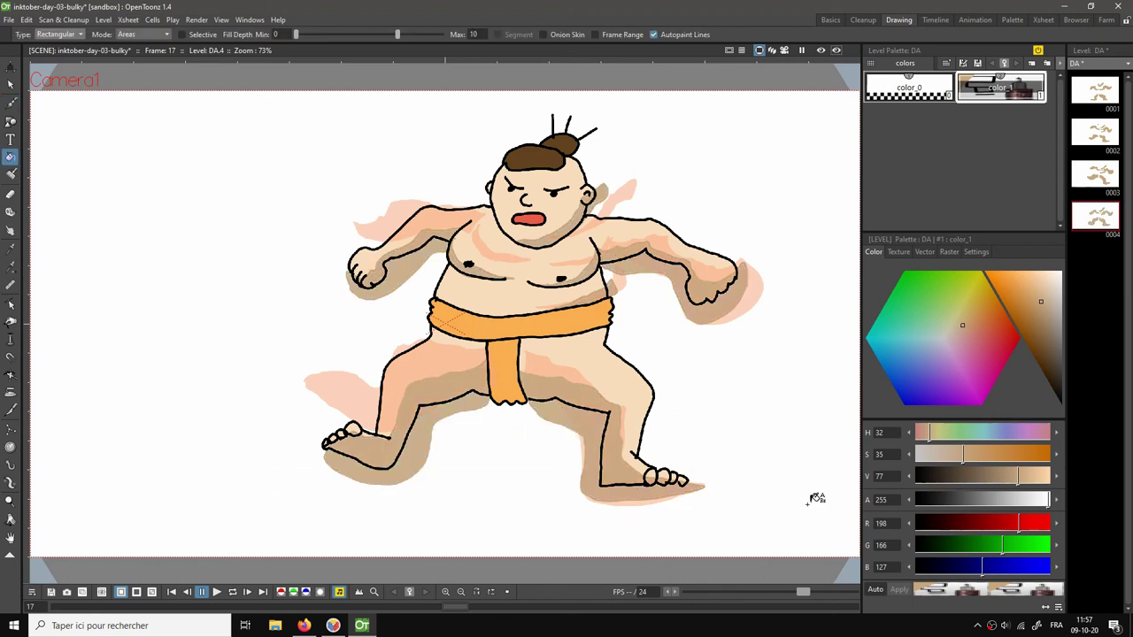
click(820, 51)
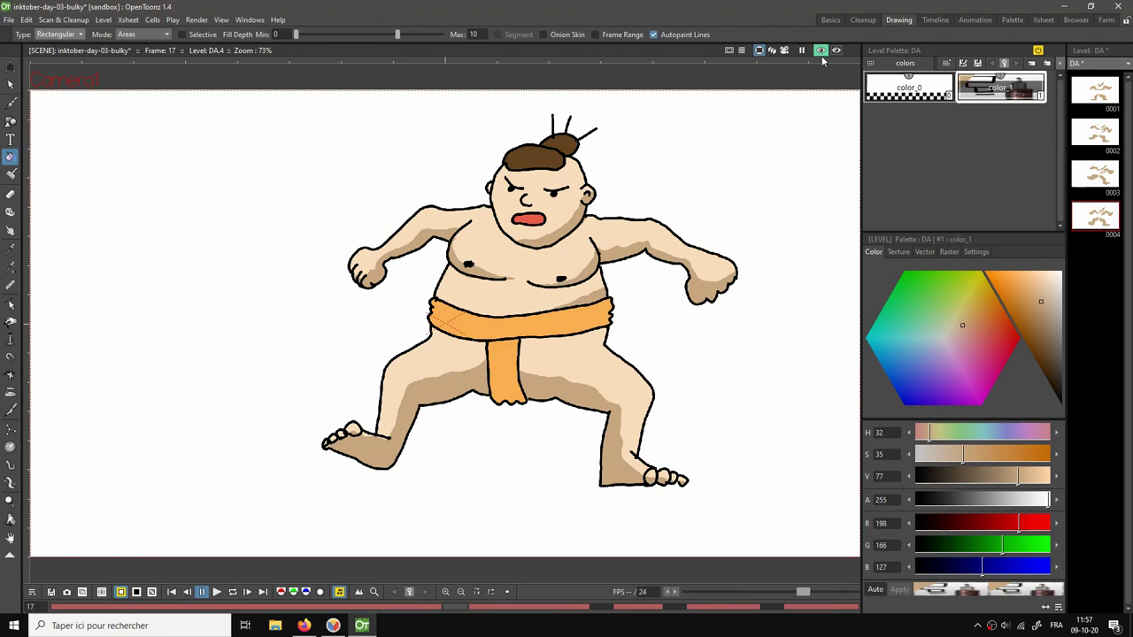
click(821, 51)
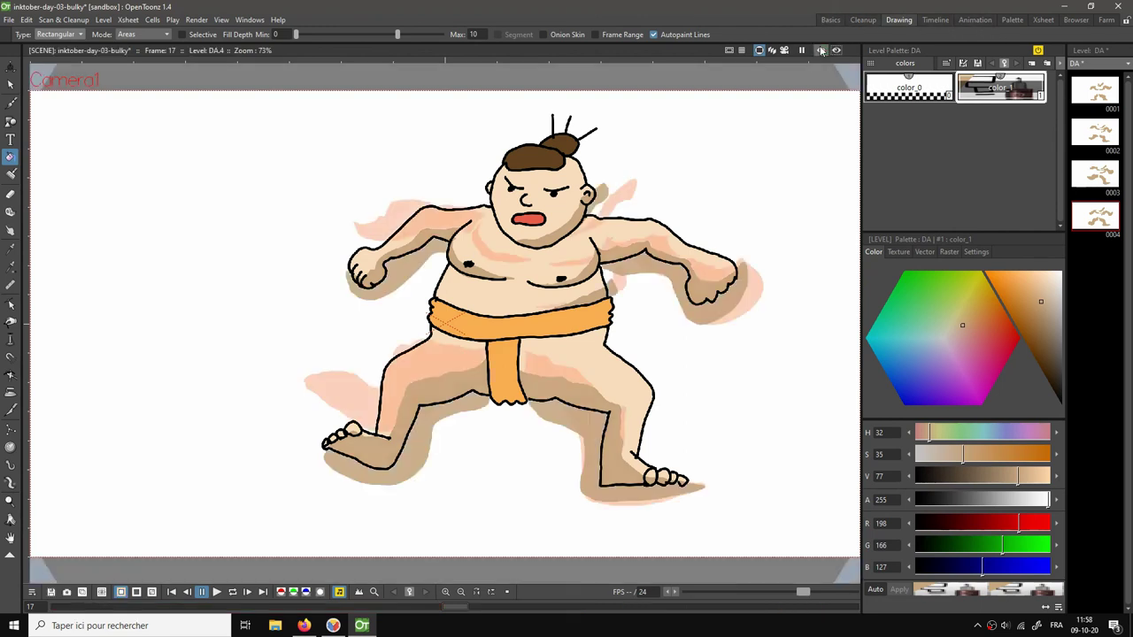
Extend the frame 17 tr-ombre drawing through frame 19 in the Basic workspace and play the animation as a previewed loop.
click(830, 20)
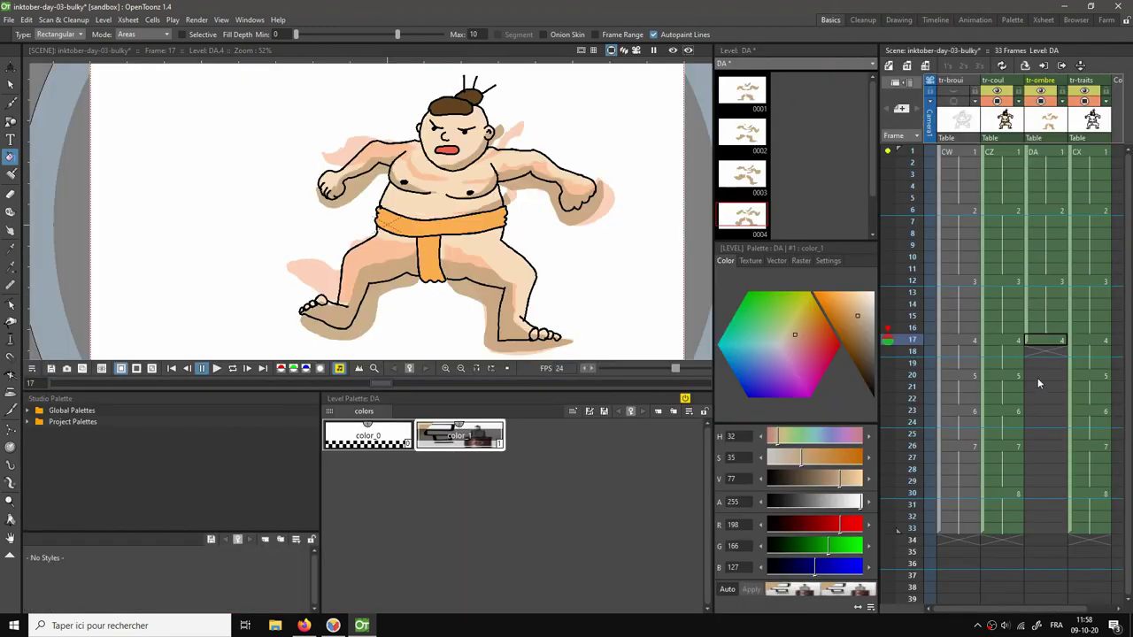
drag(1056, 339, 1055, 371)
click(672, 50)
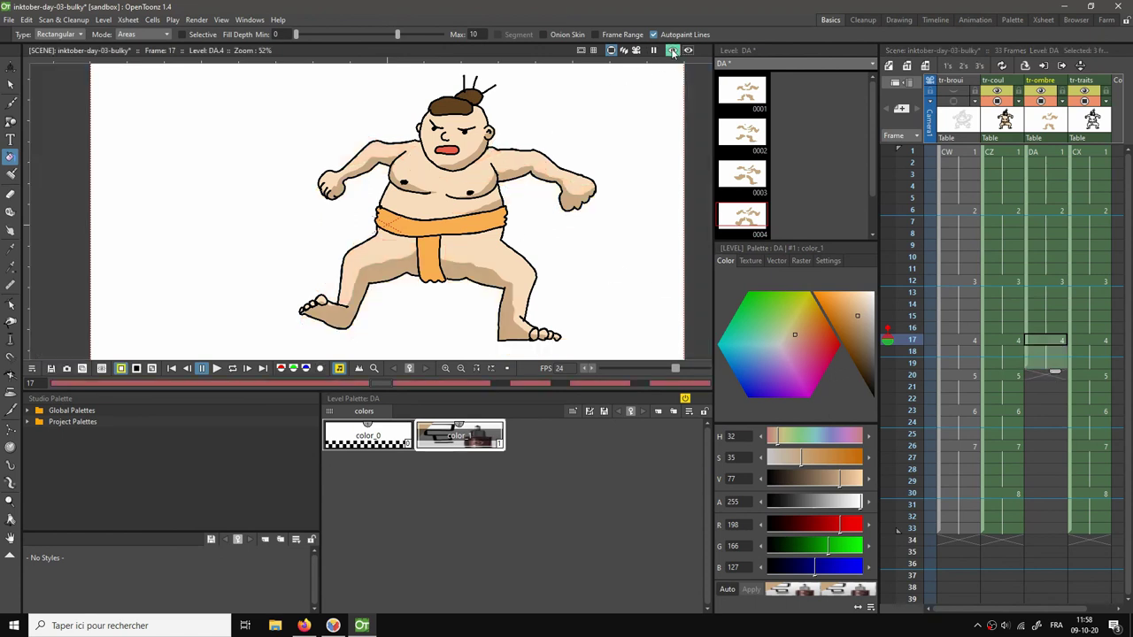
key(l)
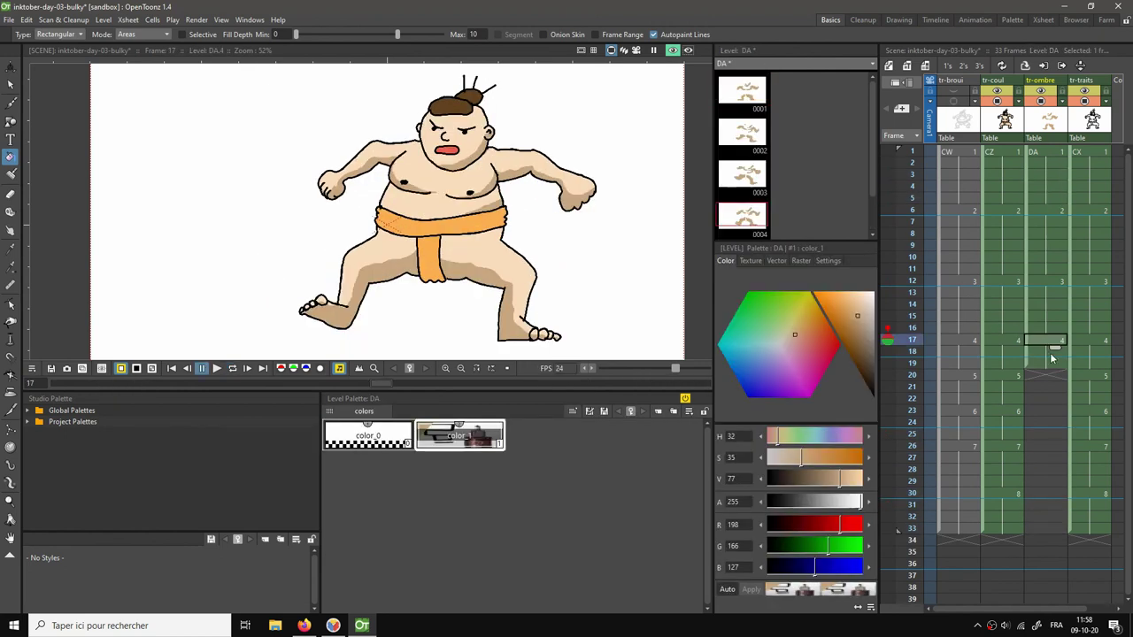
Create a new tr-ombre drawing at frame 20, ready the Brush tool in the Drawing workspace, and save the scene.
click(1035, 375)
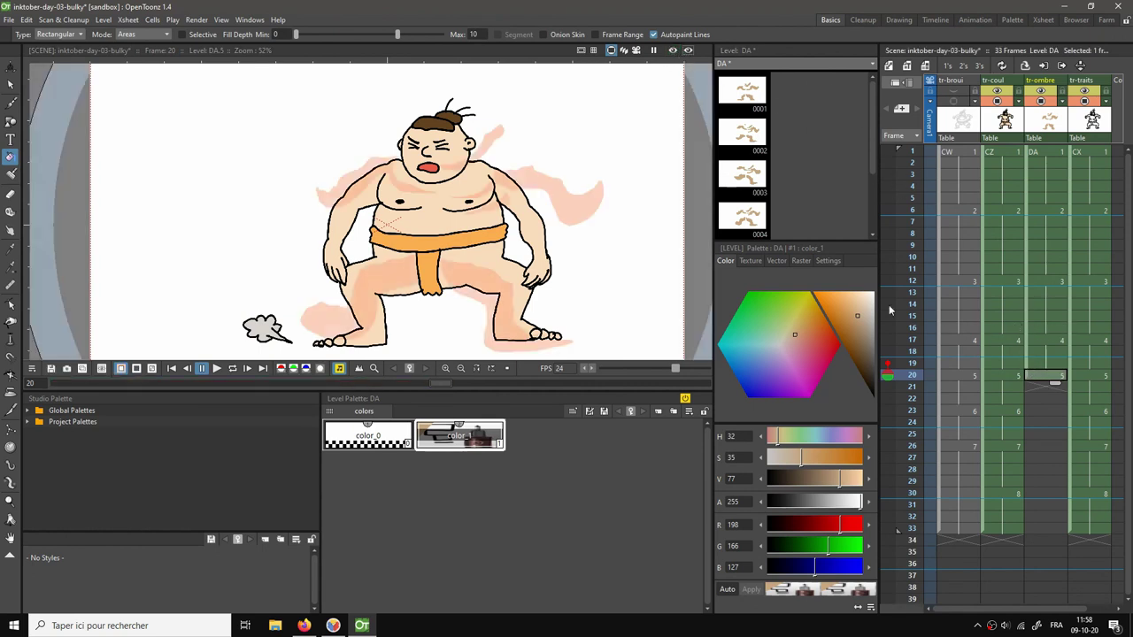
key(b)
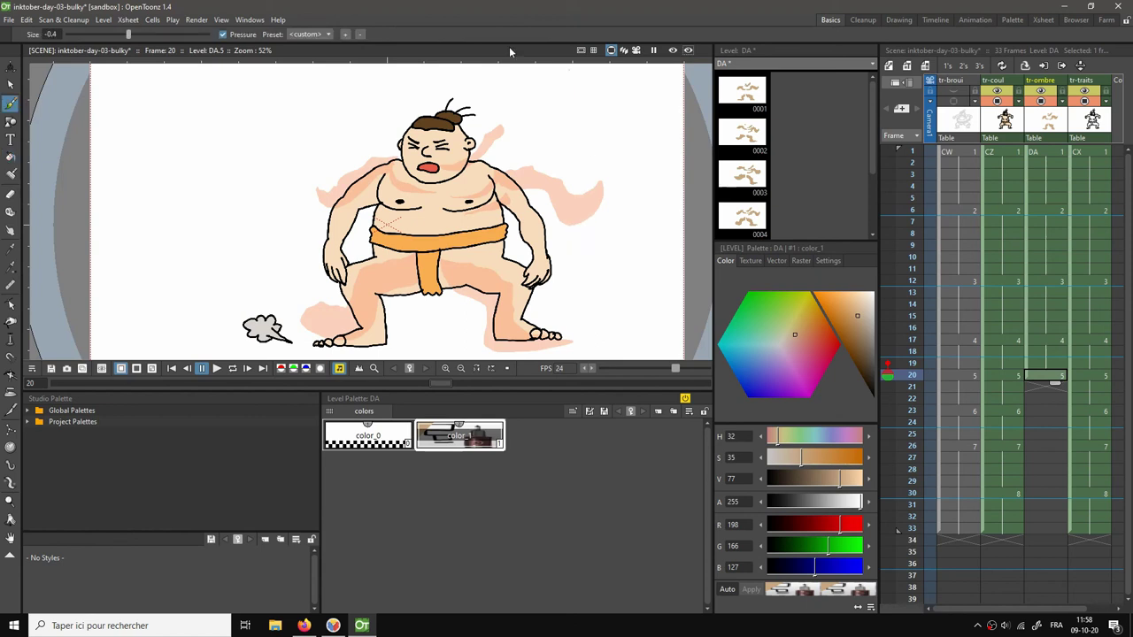
click(898, 19)
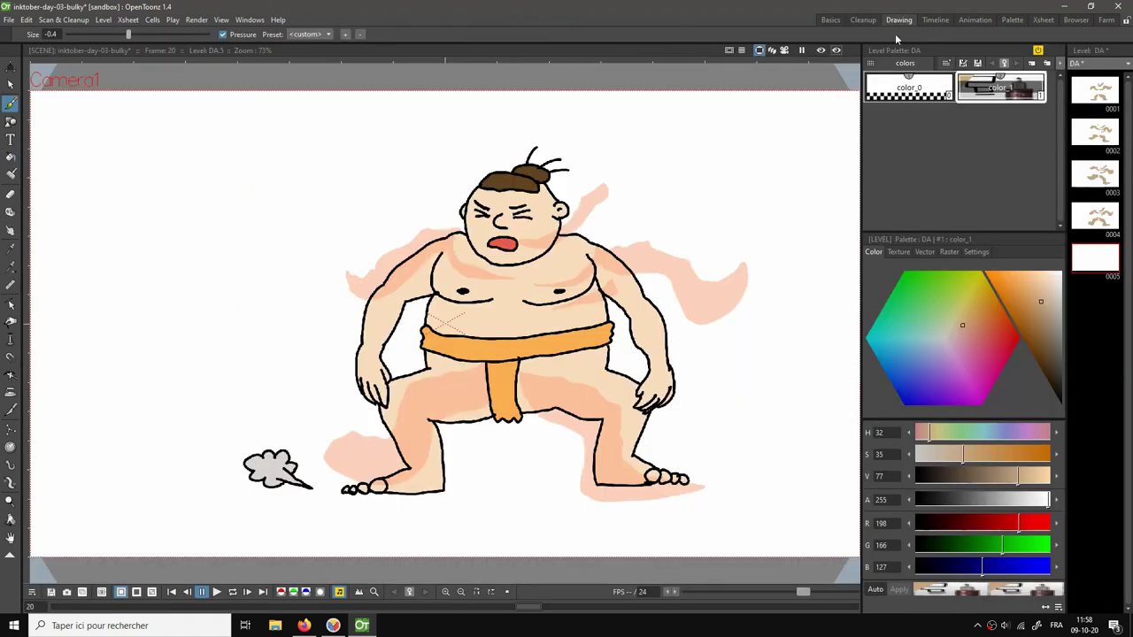
key(ctrl+s)
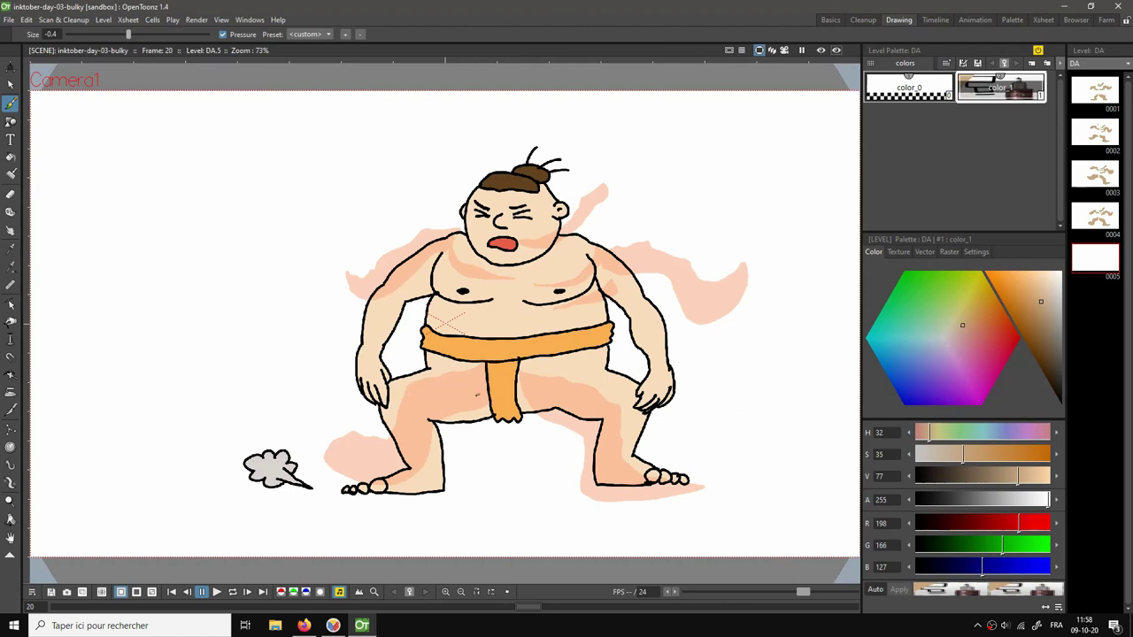
Outline the shadows on the legs, under the chest, and along the face and ear on the frame 20 tr-ombre drawing.
mouse_move(486, 384)
mouse_down()
mouse_move(410, 404)
mouse_move(423, 474)
mouse_move(356, 496)
mouse_move(418, 508)
mouse_move(463, 488)
mouse_move(458, 447)
mouse_move(491, 424)
mouse_move(487, 387)
mouse_move(616, 408)
mouse_move(626, 476)
mouse_move(692, 487)
mouse_move(593, 499)
mouse_move(557, 437)
mouse_move(528, 422)
mouse_up()
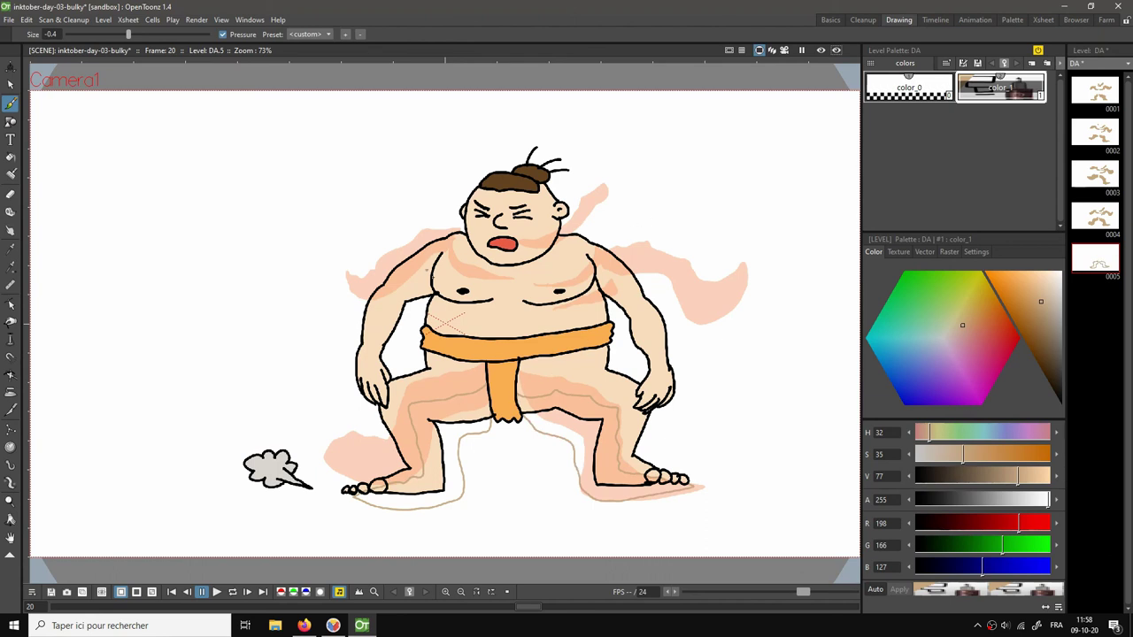
drag(437, 285, 507, 296)
mouse_move(528, 303)
mouse_down()
mouse_move(585, 287)
mouse_move(593, 268)
mouse_up()
drag(492, 263, 574, 226)
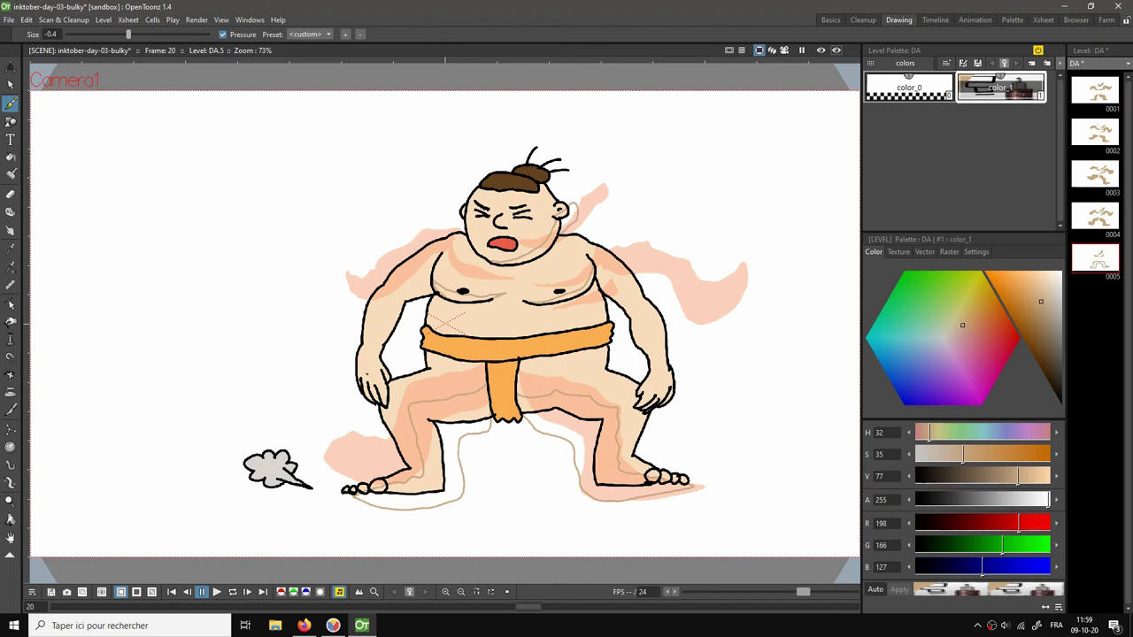
Outline the shadows on both arms and hands and on the side of the belly on the frame 20 tr-ombre drawing.
mouse_move(365, 383)
mouse_down()
mouse_move(398, 293)
mouse_move(443, 280)
mouse_move(395, 370)
mouse_up()
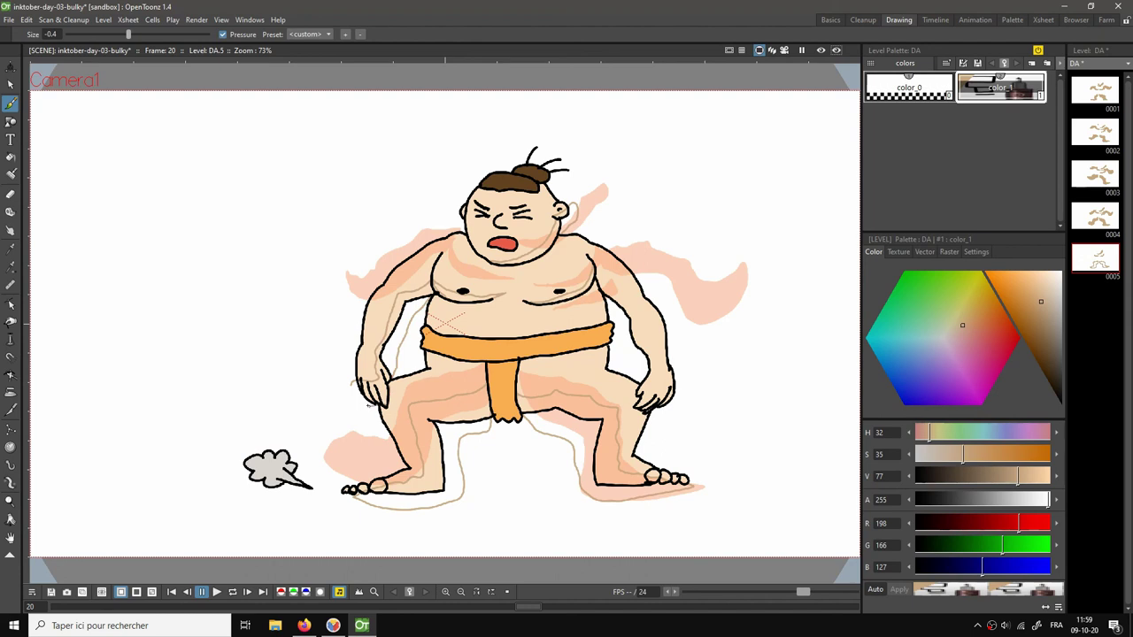
drag(369, 404, 352, 390)
drag(556, 330, 603, 308)
mouse_move(599, 283)
mouse_down()
mouse_move(629, 307)
mouse_move(654, 358)
mouse_move(681, 378)
mouse_move(668, 414)
mouse_move(645, 411)
mouse_move(649, 372)
mouse_move(625, 351)
mouse_move(606, 297)
mouse_up()
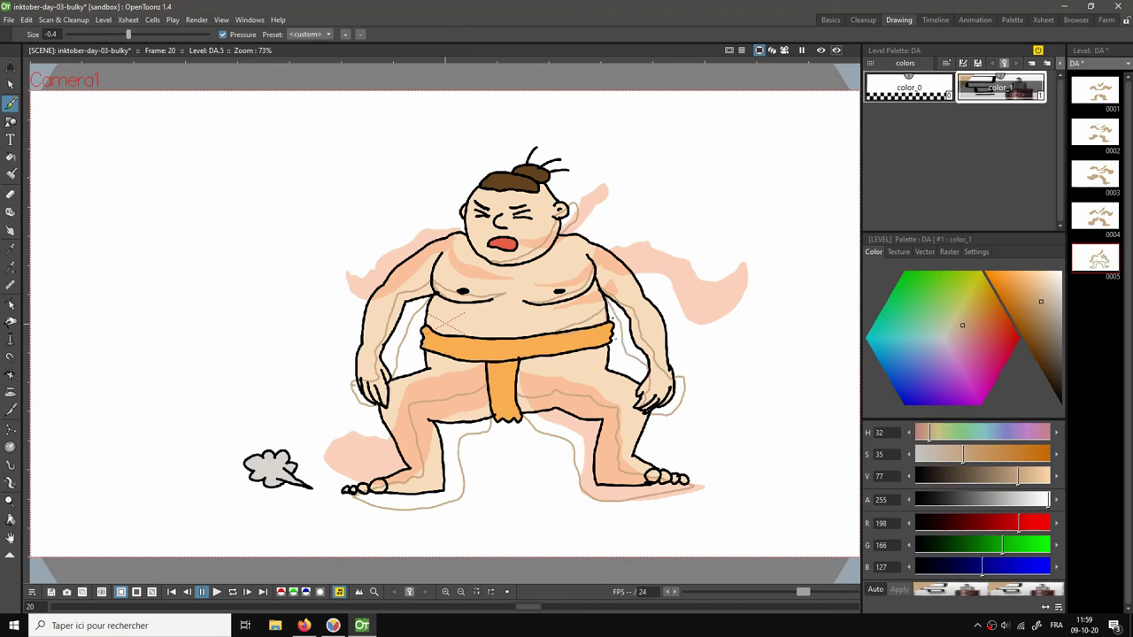
Fill all the outlined frame 20 shadows with color_1 using a Rectangular fill around the figure, and preview the masked result.
key(f)
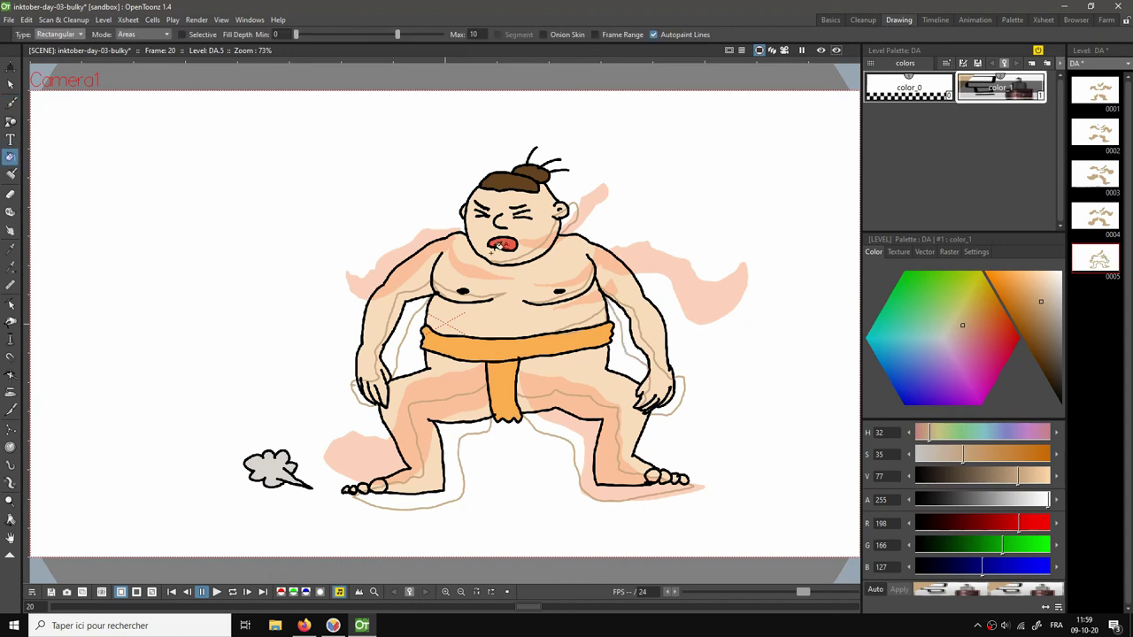
mouse_move(157, 122)
mouse_down()
mouse_move(404, 359)
mouse_move(807, 521)
mouse_up()
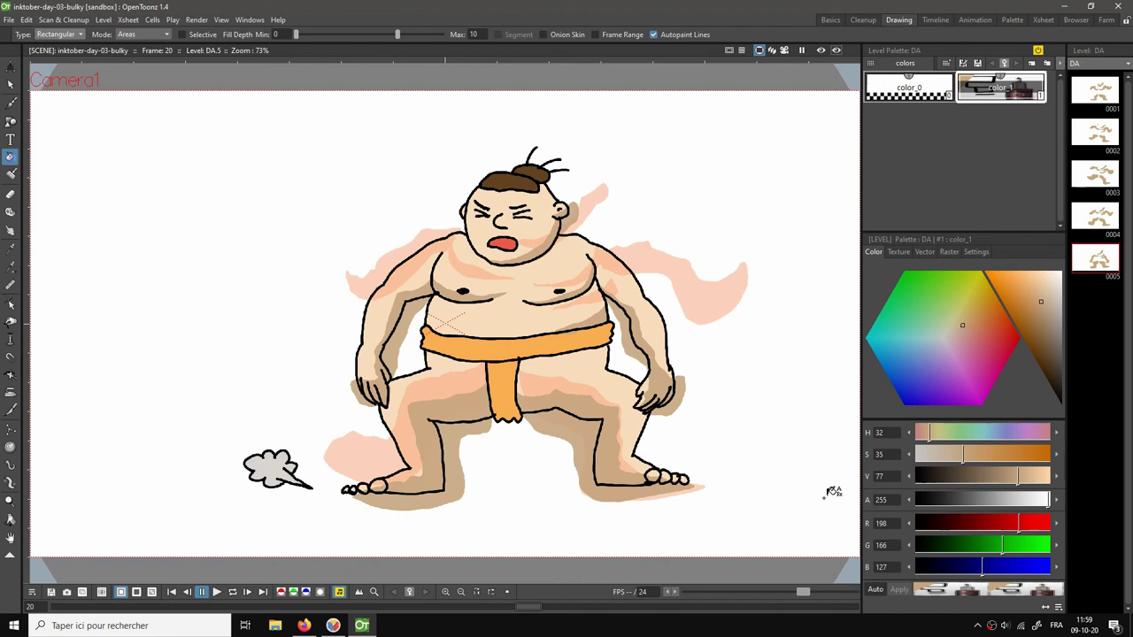
click(821, 50)
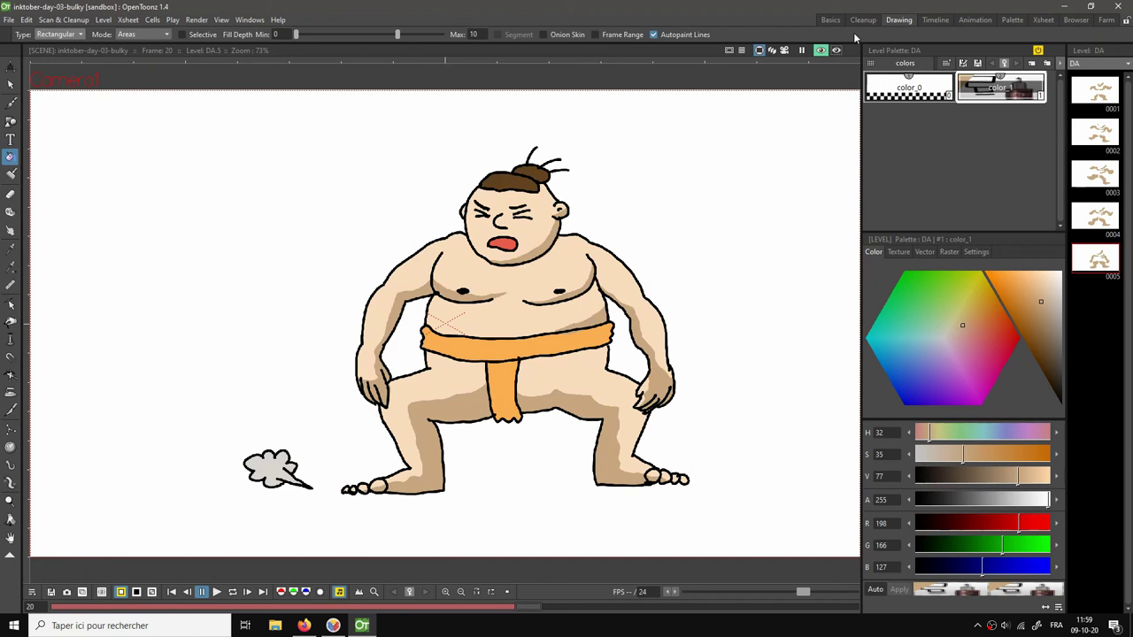
Play the previewed animation in the Basic workspace and extend the frame 20 tr-ombre drawing through frame 22.
click(829, 20)
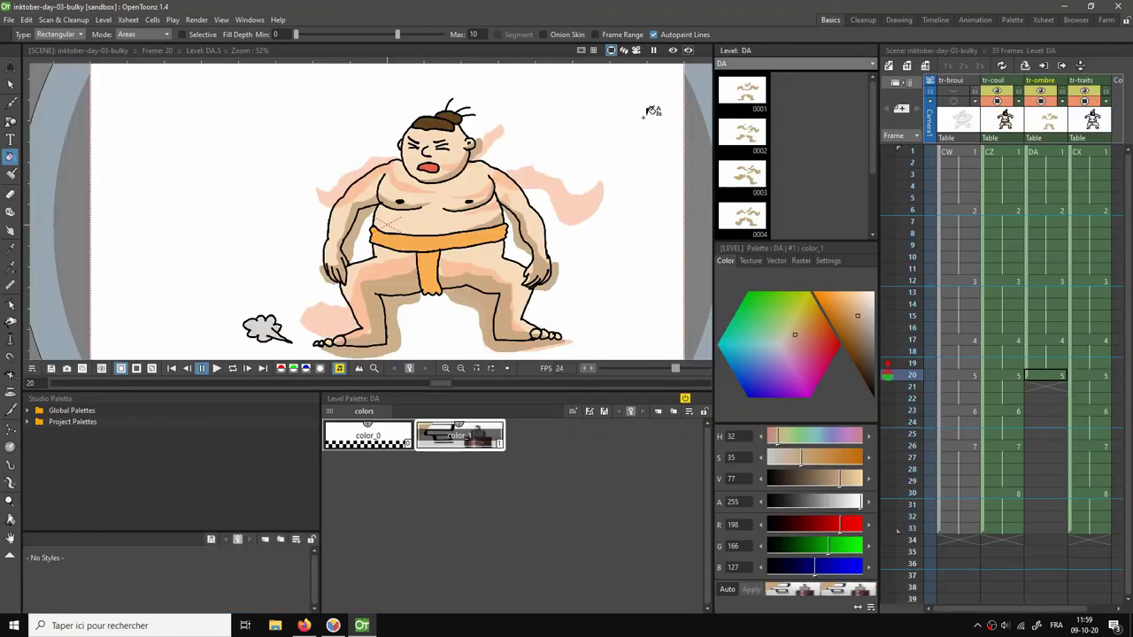
click(673, 51)
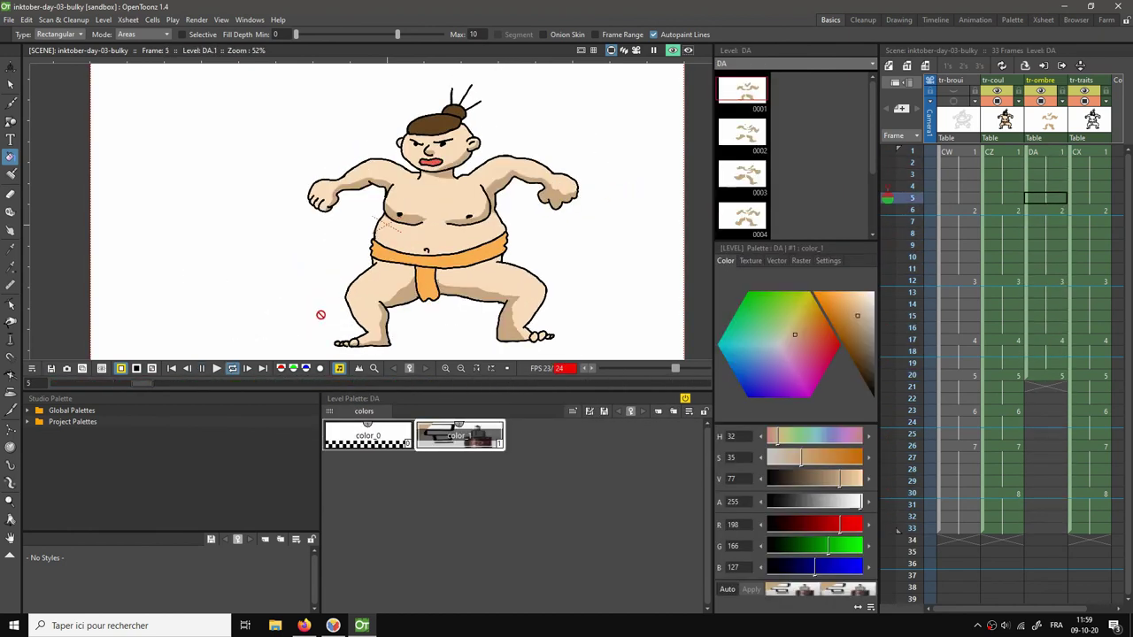
click(1049, 375)
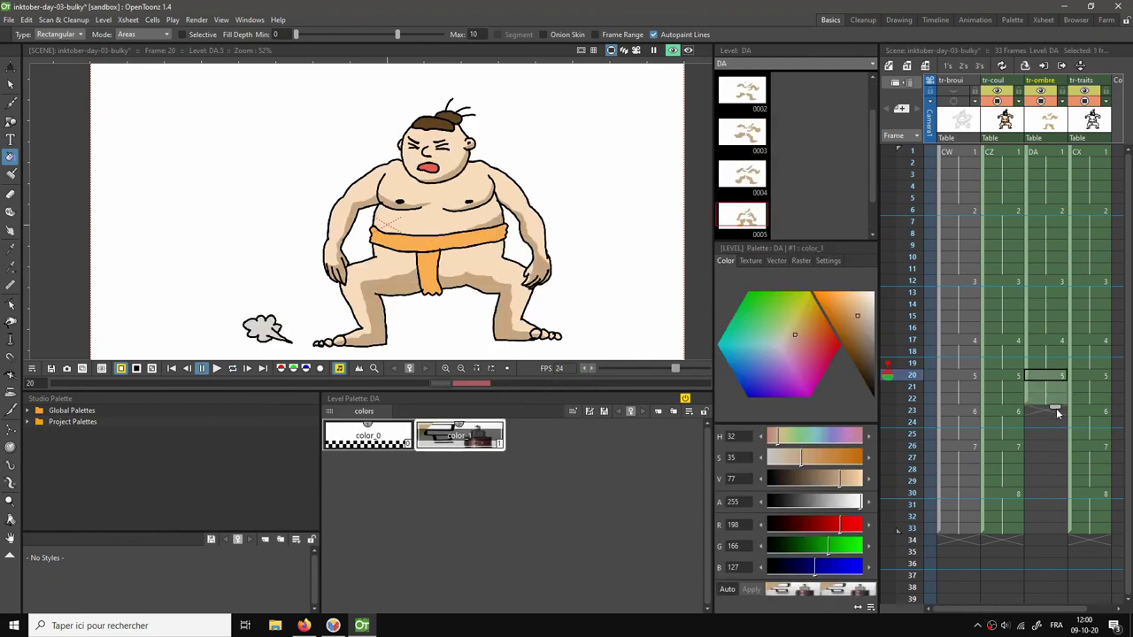
Create a new tr-ombre drawing at frame 23 and ready the Brush tool in the Drawing workspace.
click(1043, 416)
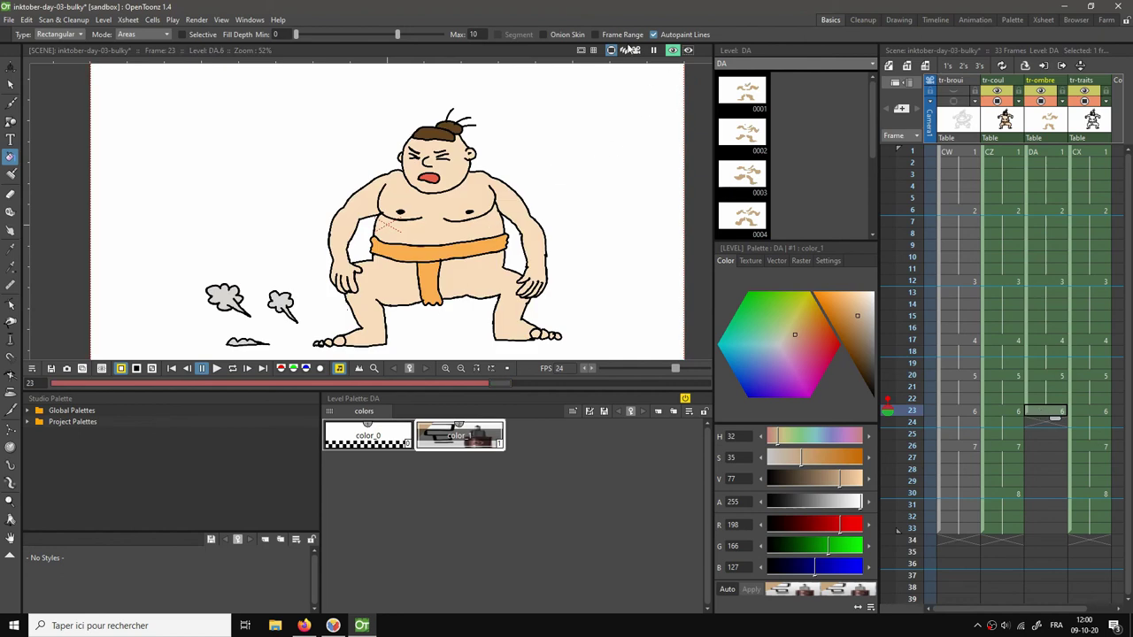
click(672, 50)
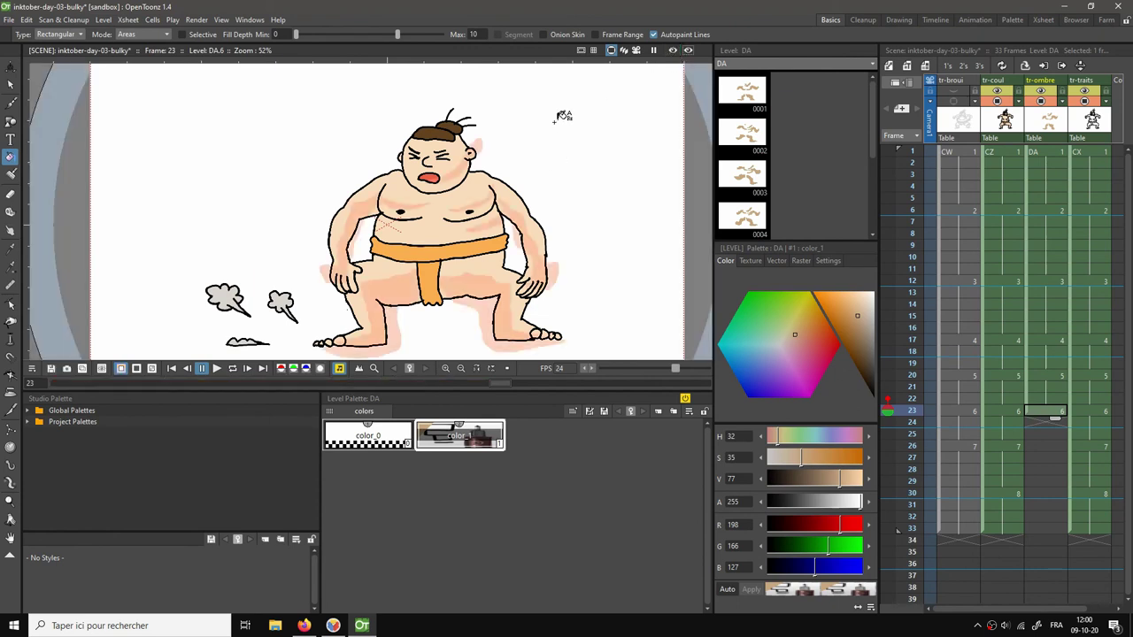
key(b)
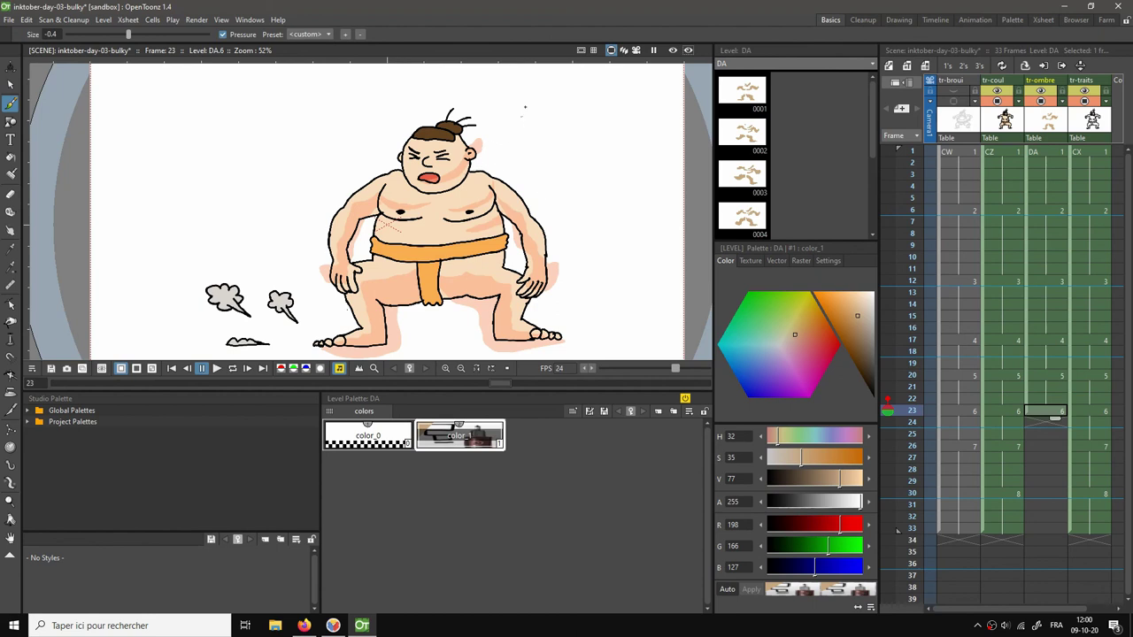
click(899, 19)
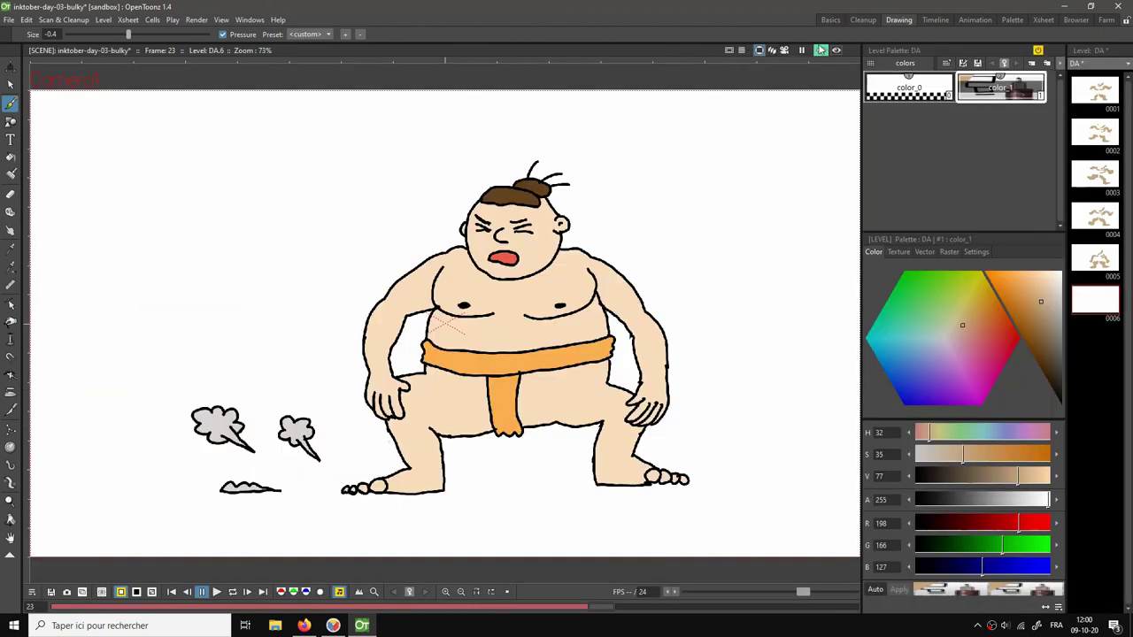
Turn off the preview and outline the shadows under the face and both chest folds on the frame 23 tr-ombre drawing.
click(820, 50)
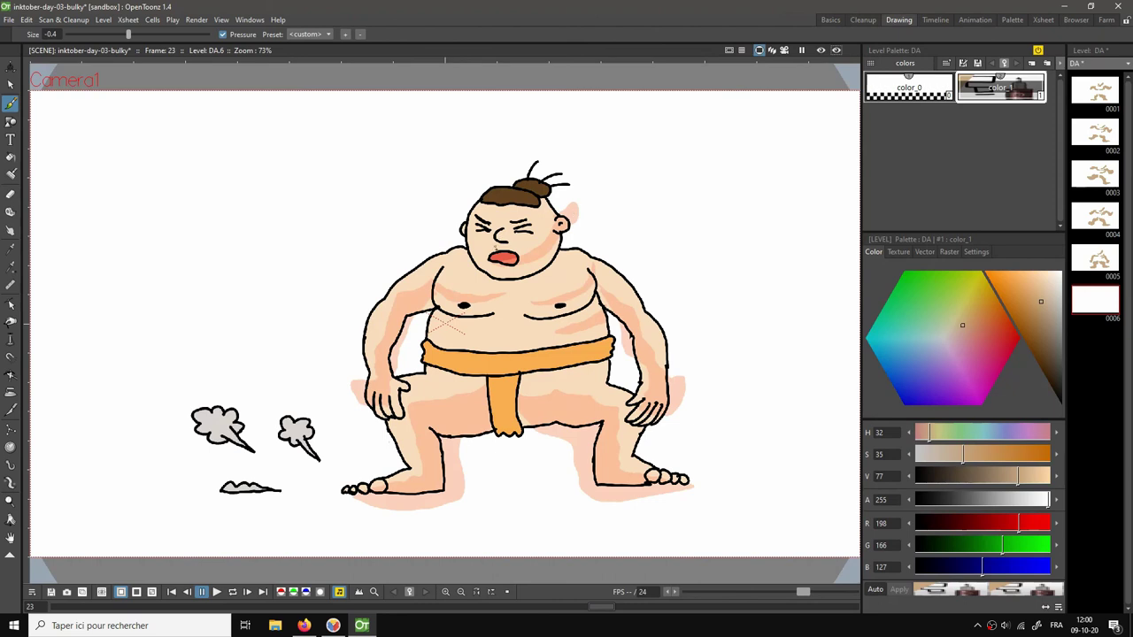
mouse_move(492, 276)
mouse_down()
mouse_move(540, 260)
mouse_move(562, 227)
mouse_move(577, 235)
mouse_move(567, 245)
mouse_up()
mouse_move(525, 316)
mouse_down()
mouse_move(579, 300)
mouse_move(589, 285)
mouse_up()
drag(526, 316, 554, 310)
mouse_move(432, 285)
mouse_down()
mouse_move(444, 305)
mouse_move(492, 311)
mouse_up()
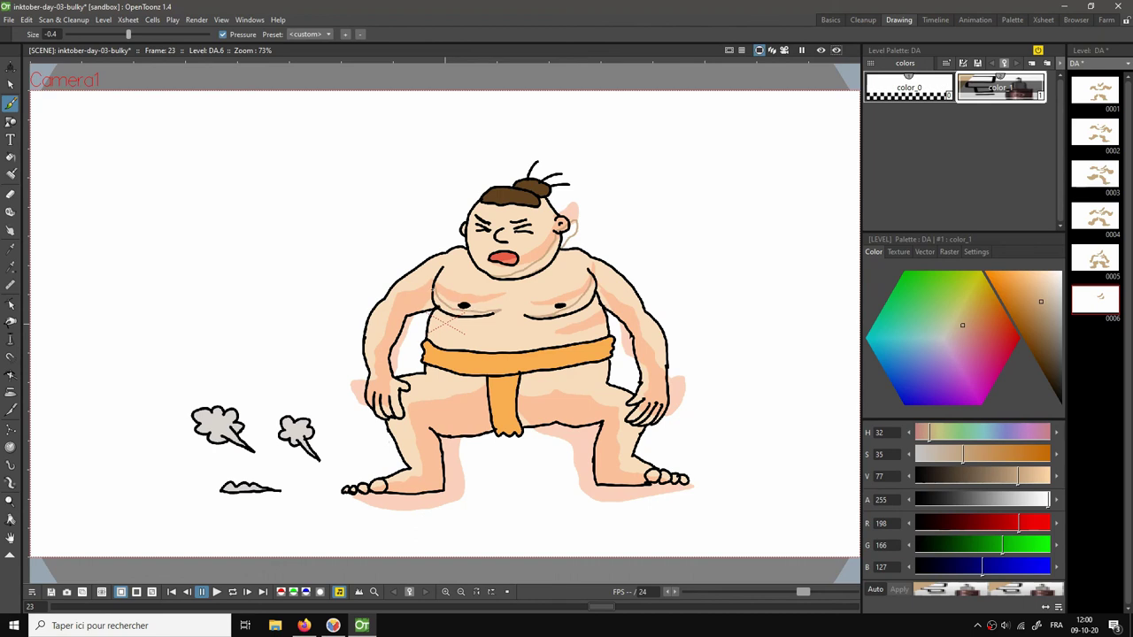
Outline the shadows on both arms, hands, legs and feet of the frame 23 tr-ombre drawing.
mouse_move(366, 418)
mouse_down()
mouse_move(382, 388)
mouse_move(399, 311)
mouse_move(418, 304)
mouse_move(394, 374)
mouse_up()
drag(386, 419, 367, 426)
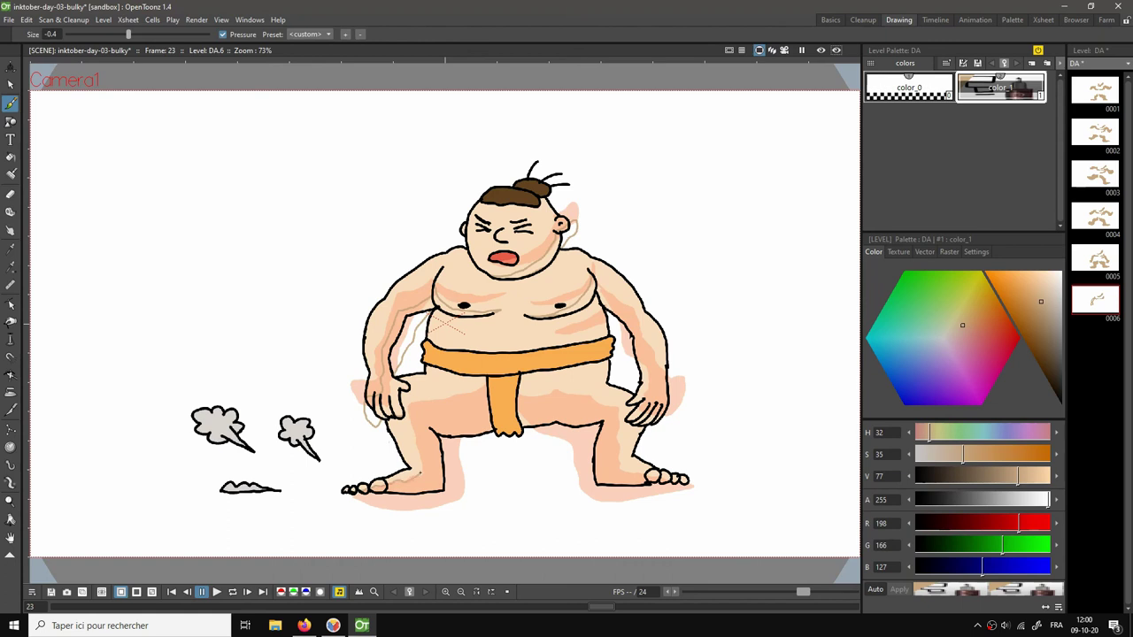
drag(435, 408, 473, 400)
mouse_move(497, 439)
mouse_down()
mouse_move(471, 447)
mouse_move(464, 475)
mouse_move(432, 507)
mouse_move(359, 497)
mouse_up()
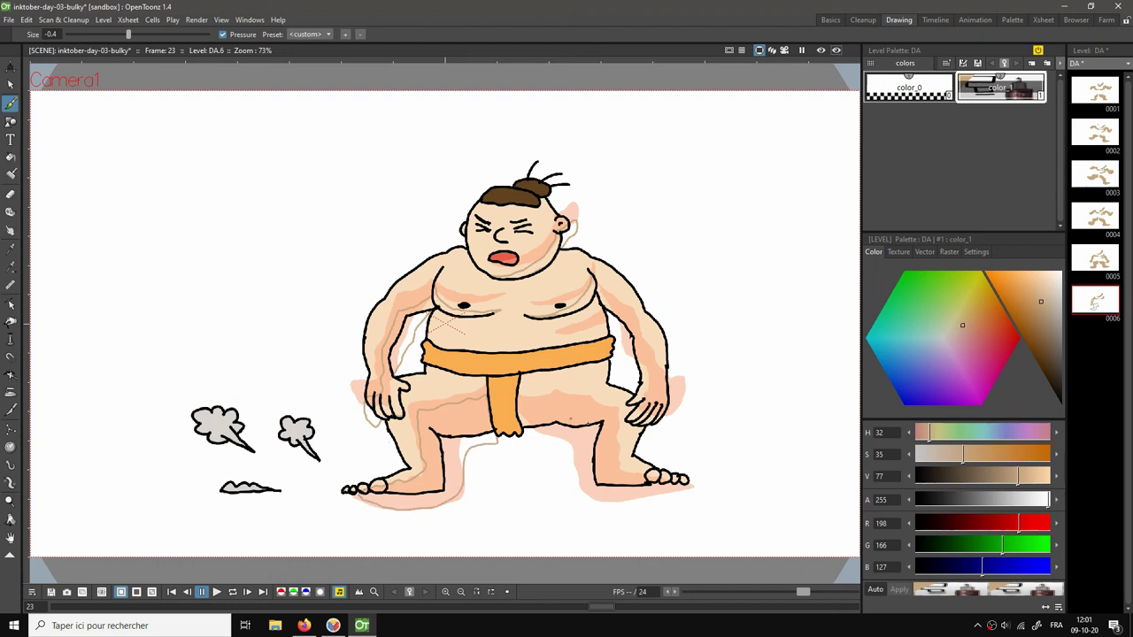
mouse_move(516, 404)
mouse_down()
mouse_move(615, 408)
mouse_move(614, 466)
mouse_move(681, 494)
mouse_move(575, 491)
mouse_move(573, 453)
mouse_move(524, 430)
mouse_up()
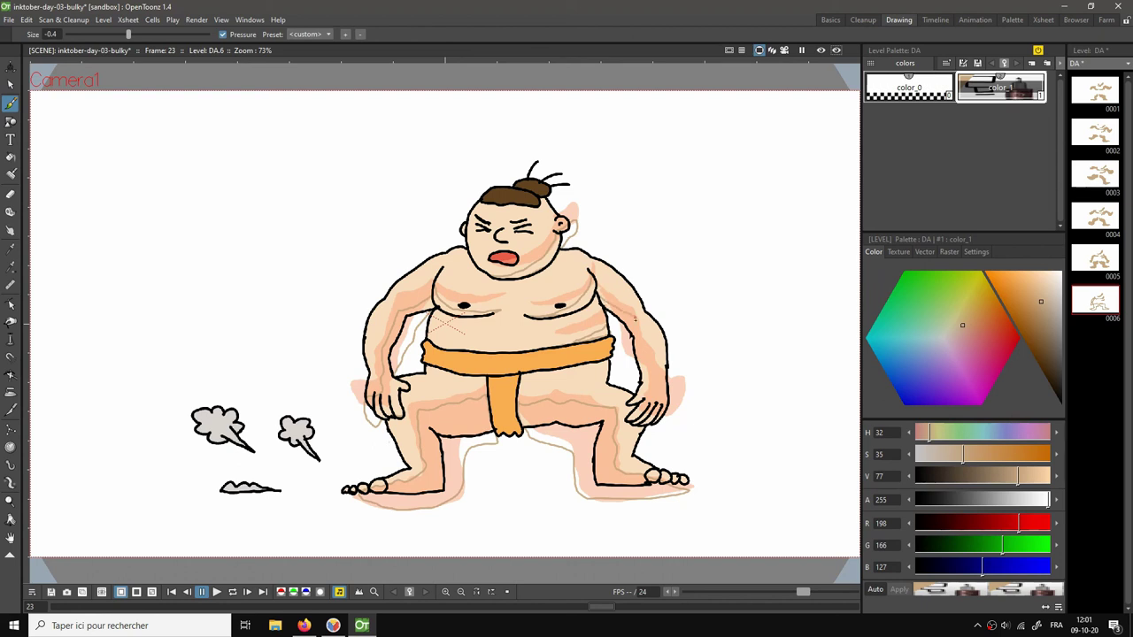
mouse_move(670, 391)
mouse_down()
mouse_move(666, 429)
mouse_move(647, 429)
mouse_up()
drag(637, 378, 609, 315)
Fill the outlined frame 23 shadows with color_1 using a Rectangular fill around the figure, preview the masked result and save.
key(f)
mouse_move(333, 129)
mouse_down()
mouse_move(342, 182)
mouse_move(634, 528)
mouse_move(789, 523)
mouse_up()
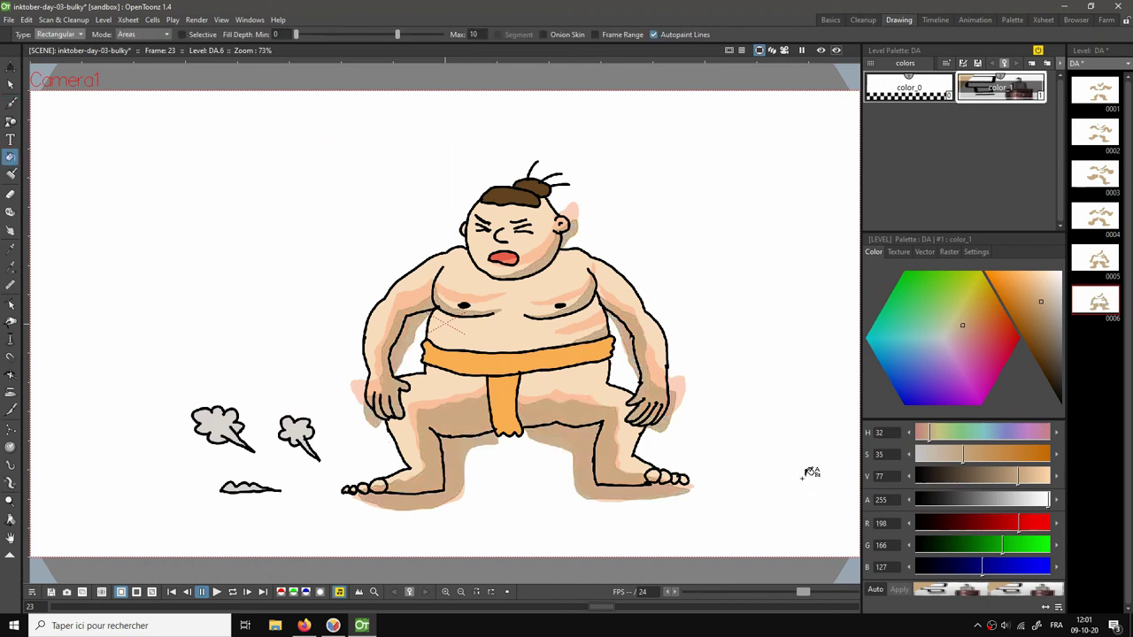
click(820, 51)
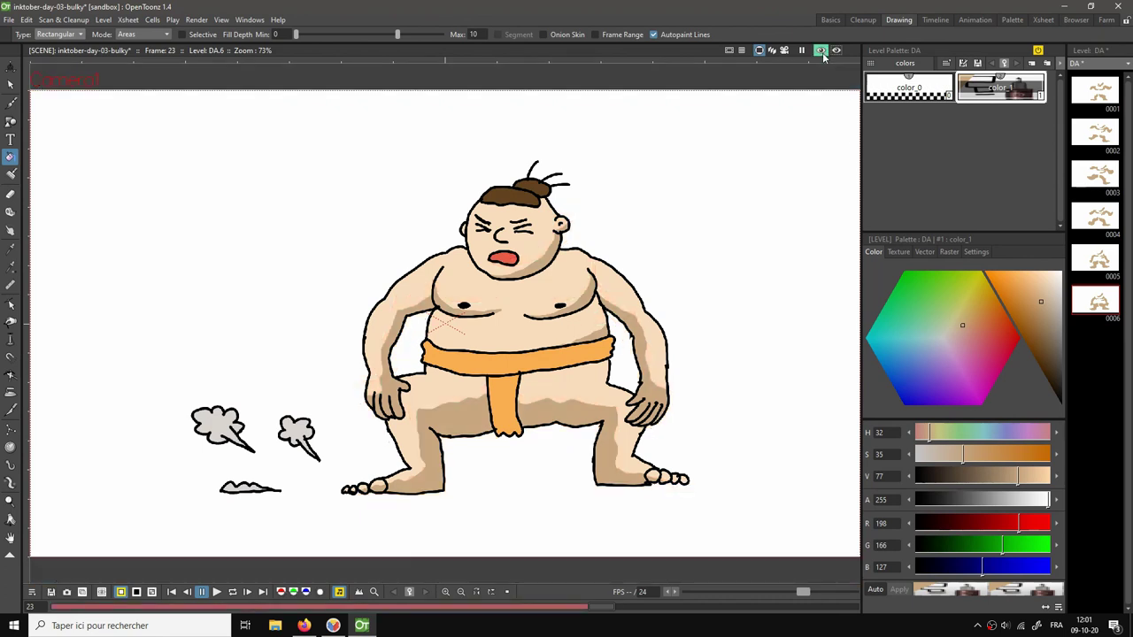
key(ctrl+s)
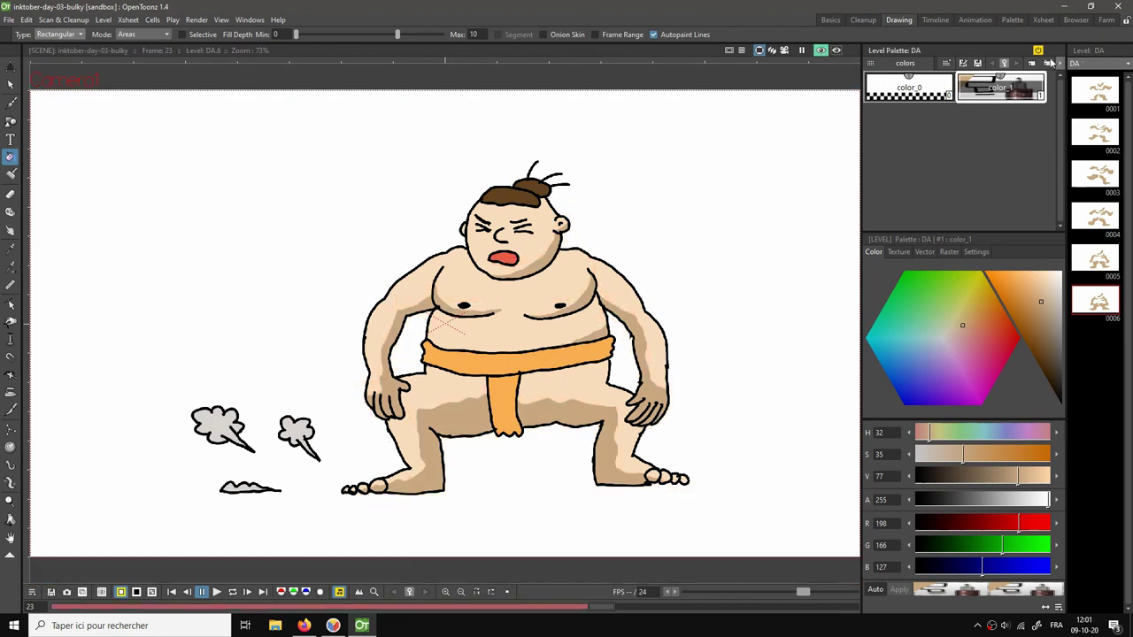
Extend the frame 23 tr-ombre drawing through frame 25 in the Basic workspace.
click(830, 19)
click(1046, 411)
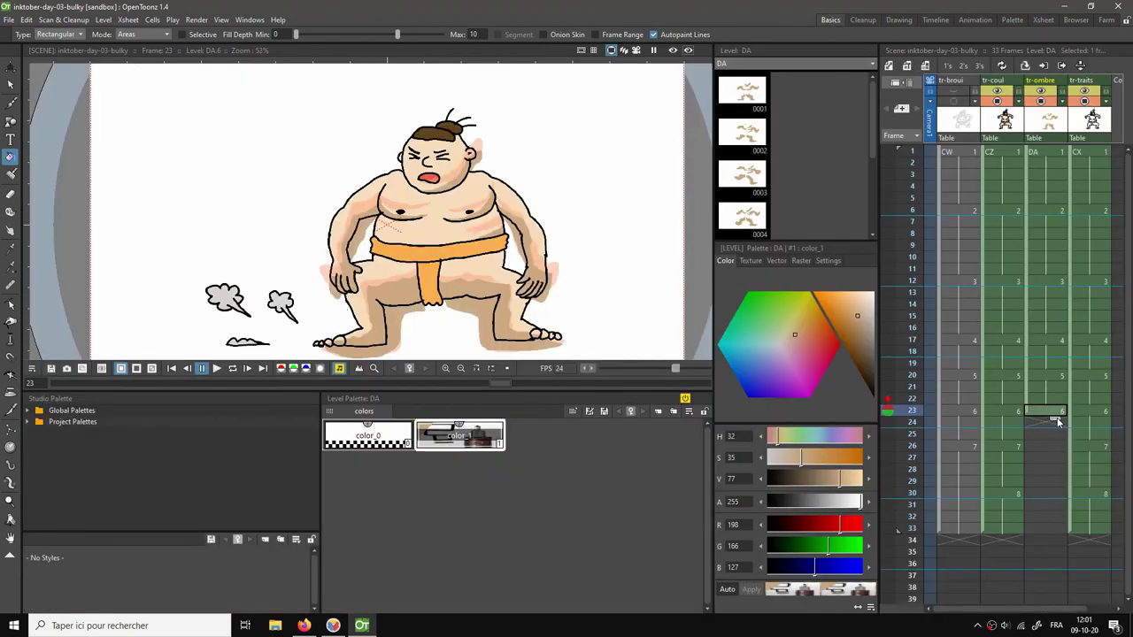
drag(1055, 439, 1066, 450)
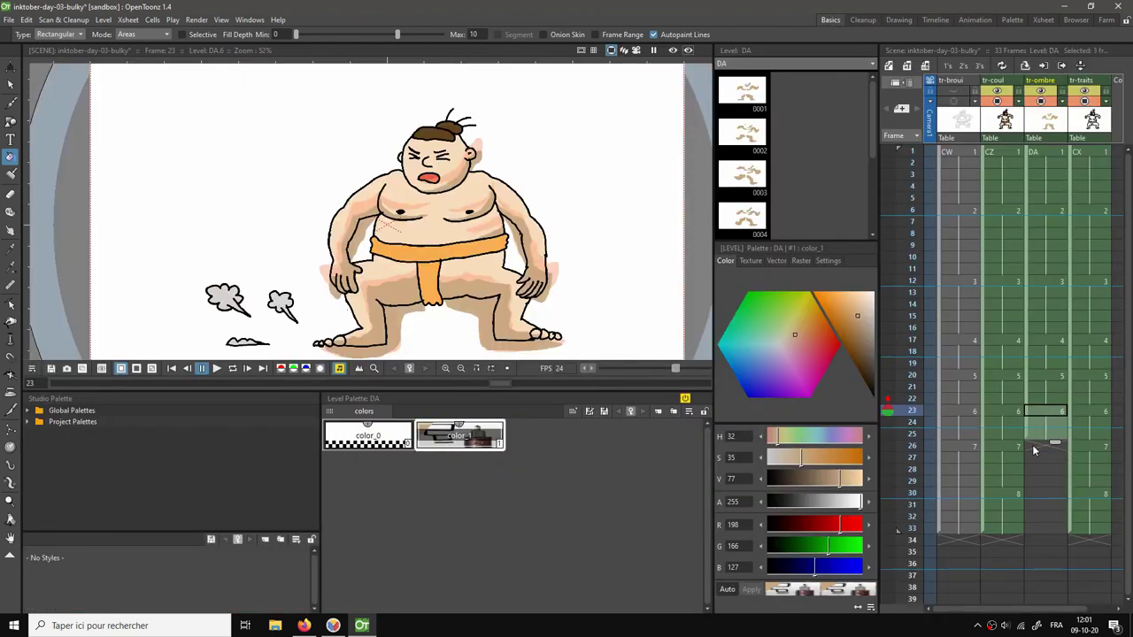
Create tr-ombre drawing 7 at frame 26 and ready the Brush tool in the Drawing workspace with the preview off.
click(1036, 449)
text(7)
key(Return)
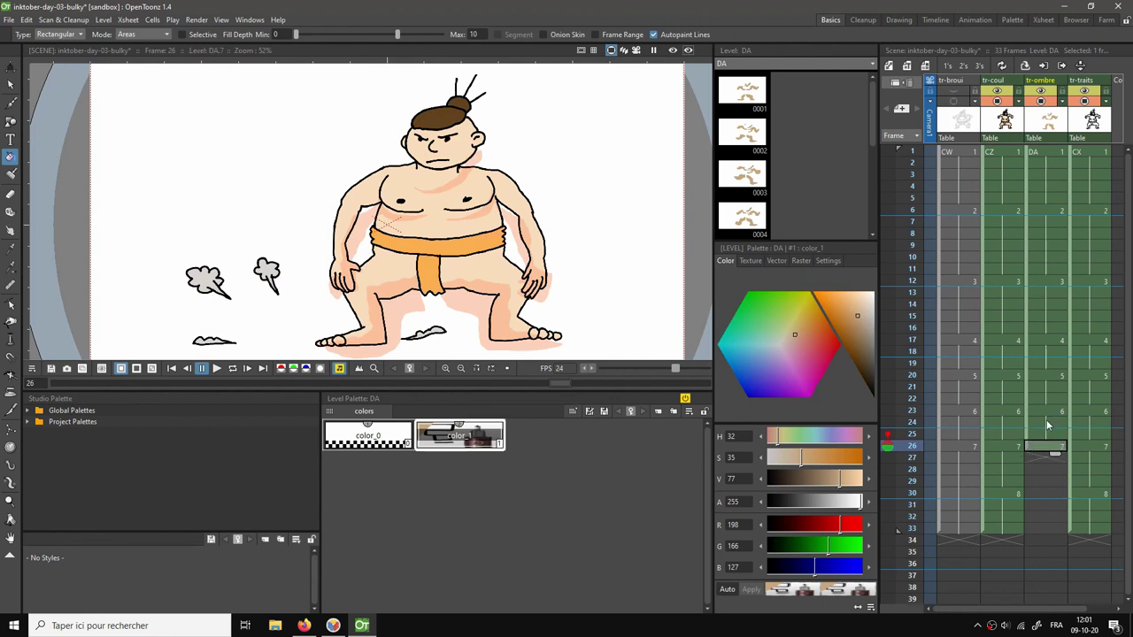
click(898, 20)
click(821, 50)
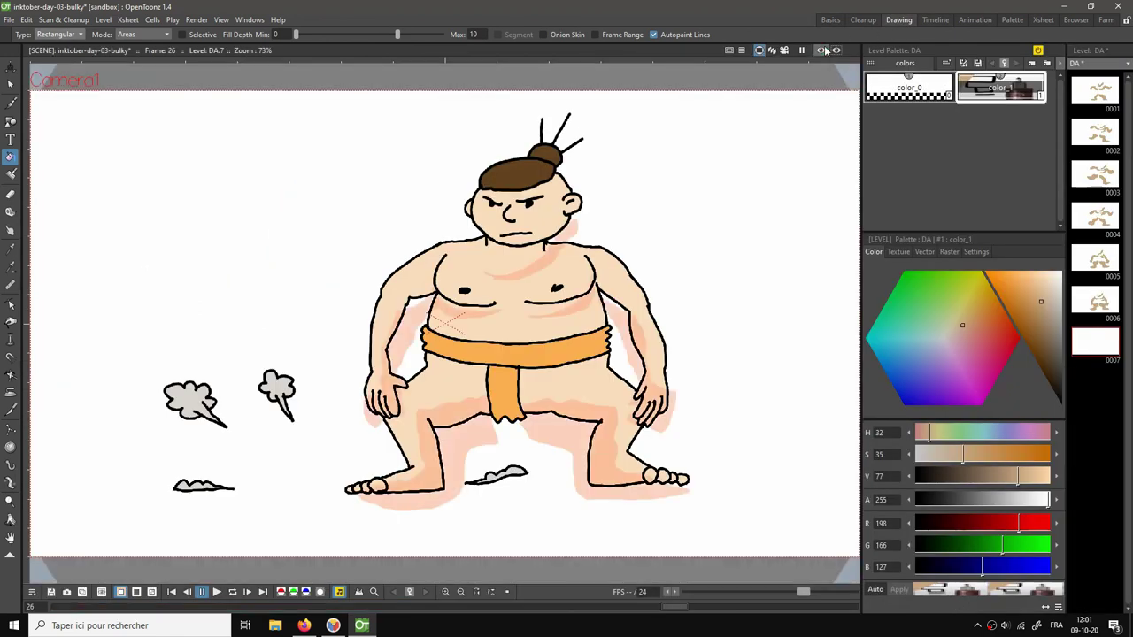
key(b)
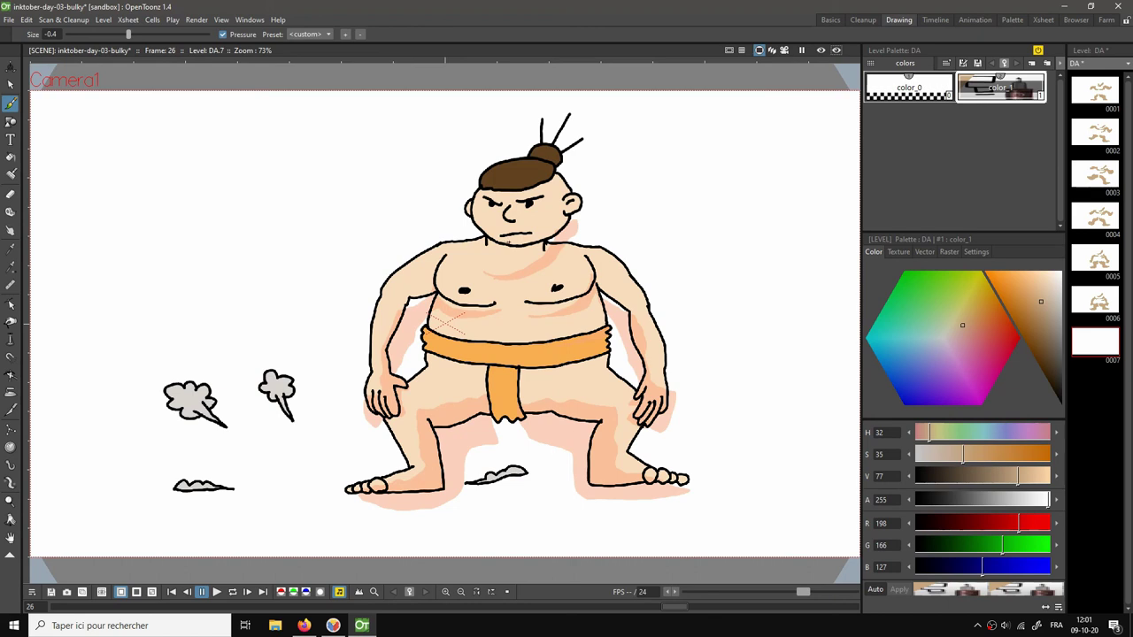
Outline the shadows on the face, the chest folds, and the arm and hand nearer the dust clouds on the frame 26 drawing.
mouse_move(510, 241)
mouse_down()
mouse_move(584, 198)
mouse_move(568, 225)
mouse_up()
mouse_move(384, 389)
mouse_down()
mouse_move(388, 322)
mouse_move(403, 290)
mouse_move(433, 278)
mouse_move(394, 364)
mouse_up()
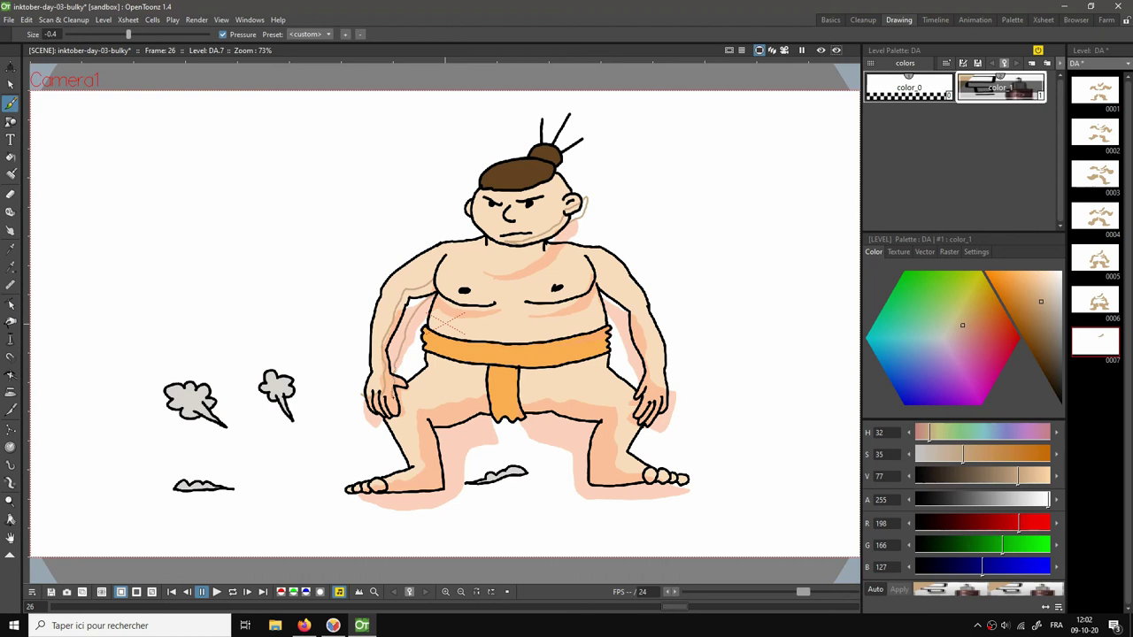
drag(375, 412, 364, 394)
mouse_move(434, 275)
mouse_down()
mouse_move(455, 296)
mouse_move(494, 304)
mouse_up()
mouse_move(550, 303)
mouse_down()
mouse_move(589, 274)
mouse_move(554, 302)
mouse_up()
Outline the shadows on the other arm and hand, the side of the belly and both legs on the frame 26 drawing.
mouse_move(593, 276)
mouse_down()
mouse_move(625, 303)
mouse_move(657, 393)
mouse_move(670, 392)
mouse_move(648, 428)
mouse_up()
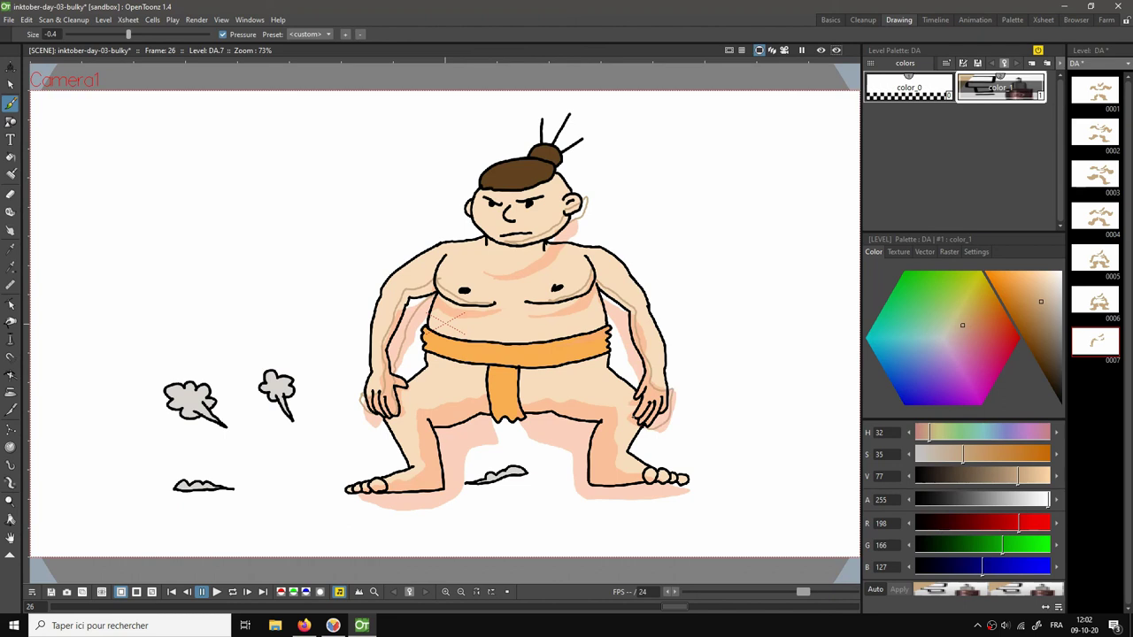
drag(635, 379, 602, 295)
mouse_move(489, 395)
mouse_down()
mouse_move(420, 414)
mouse_move(419, 474)
mouse_move(361, 499)
mouse_move(448, 494)
mouse_move(454, 433)
mouse_move(484, 434)
mouse_move(491, 404)
mouse_move(521, 417)
mouse_move(546, 401)
mouse_move(615, 416)
mouse_move(618, 468)
mouse_move(646, 477)
mouse_up()
drag(693, 485, 630, 498)
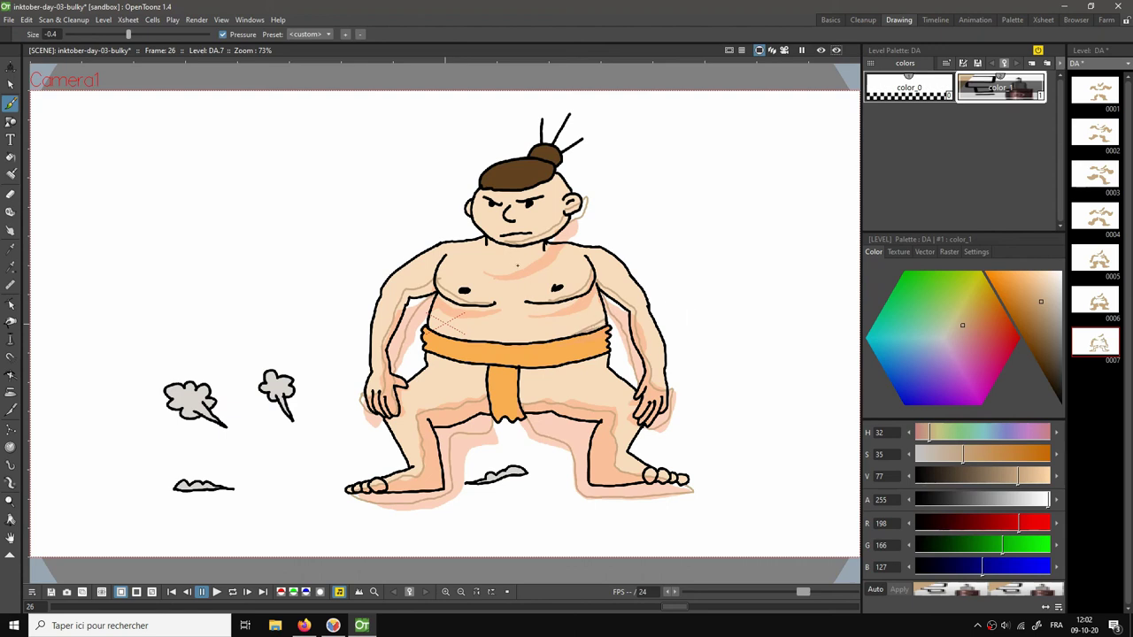
Fill the outlined frame 26 shadows with color_1 using a Rectangular fill, preview the masked result and save the scene.
key(f)
mouse_move(312, 107)
mouse_down()
mouse_move(392, 233)
mouse_move(768, 513)
mouse_up()
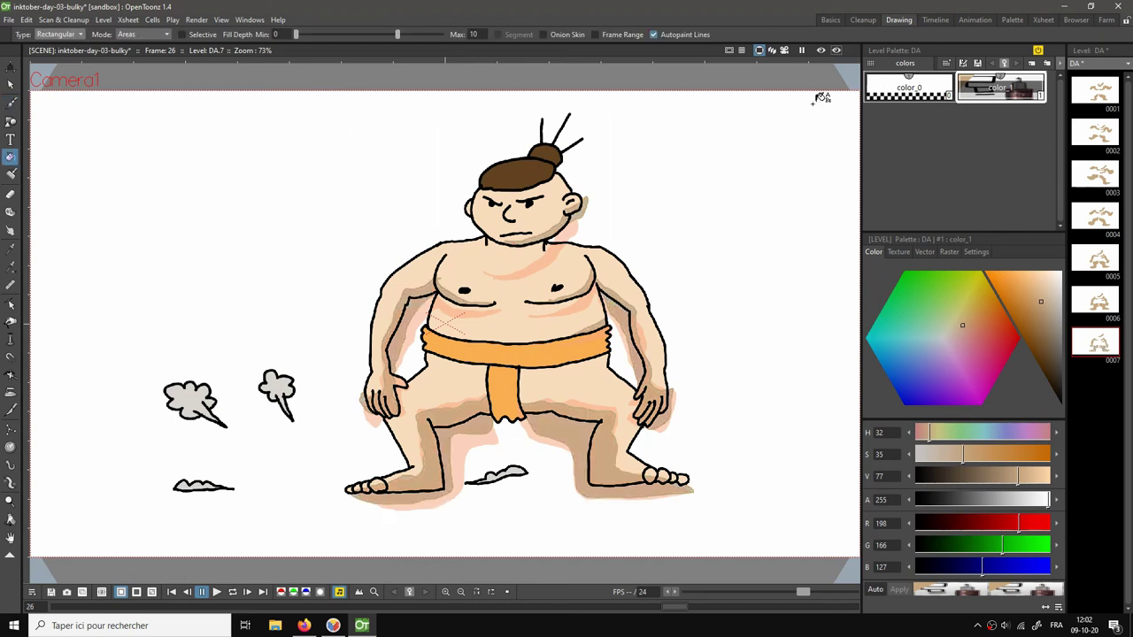
click(820, 51)
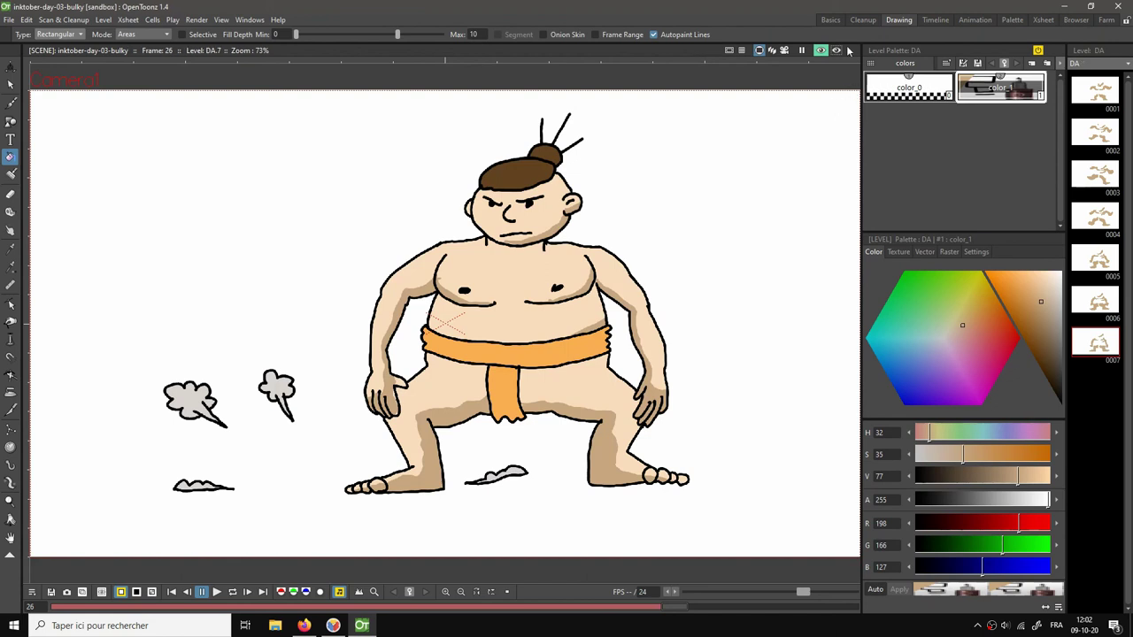
key(ctrl+s)
Extend the frame 26 tr-ombre drawing through frame 29 in the Basic workspace and play the previewed animation.
click(832, 19)
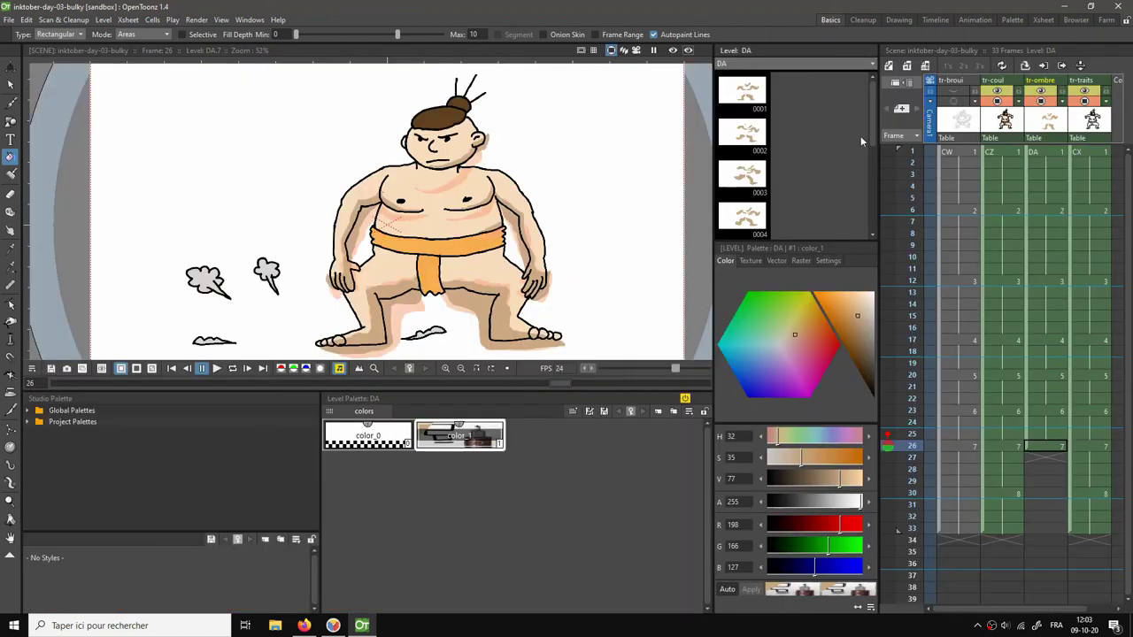
click(695, 49)
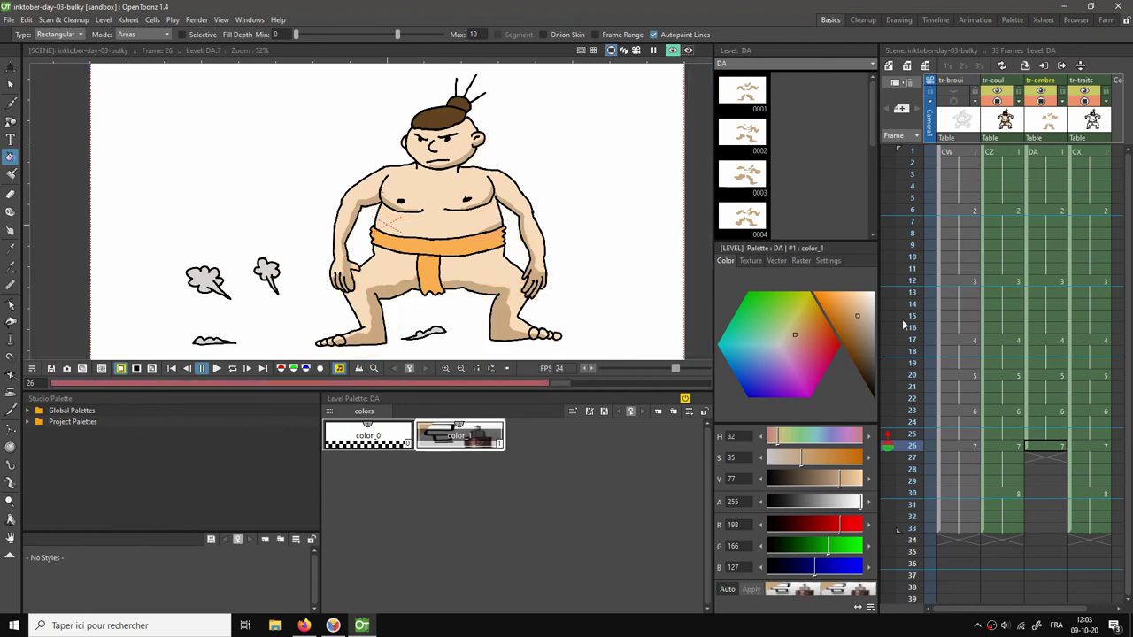
click(1042, 452)
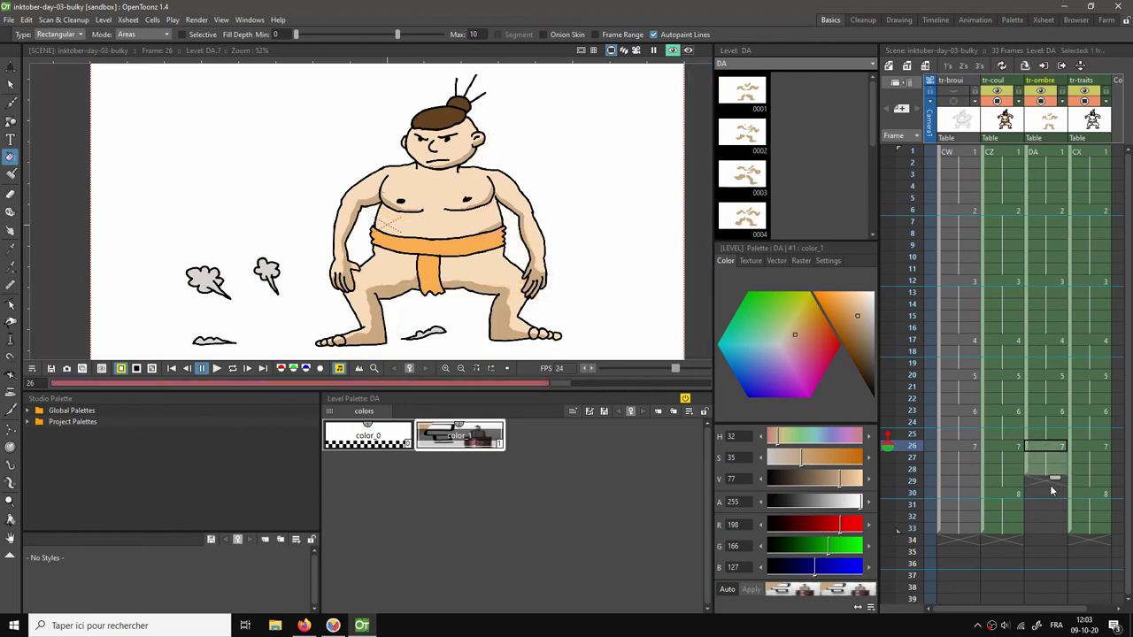
drag(1056, 453, 1050, 492)
key(l)
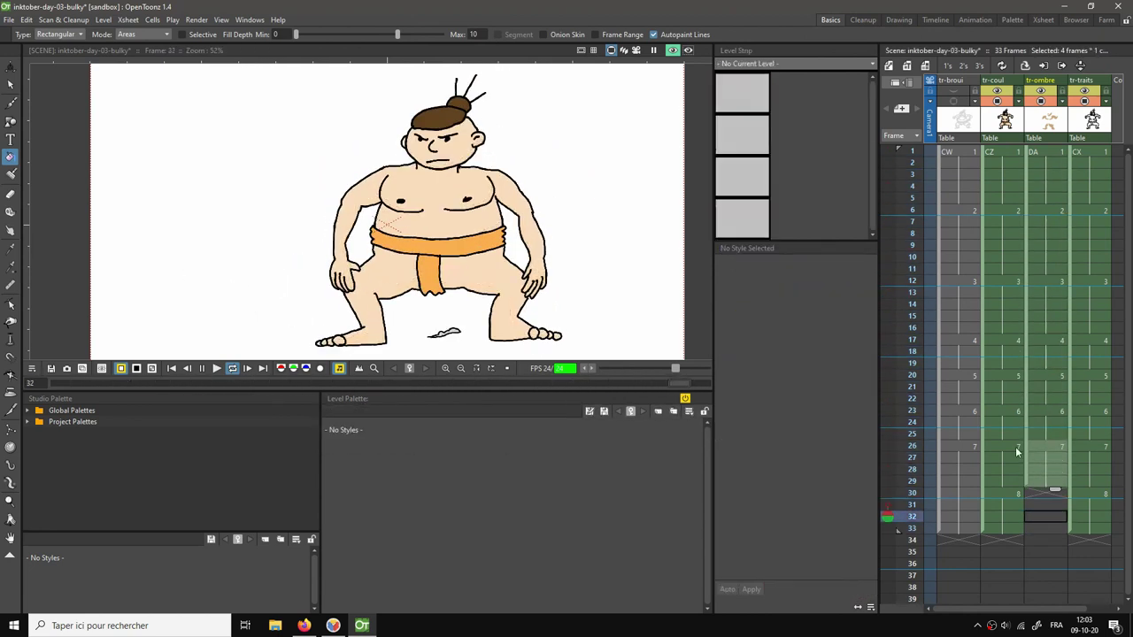
key(p)
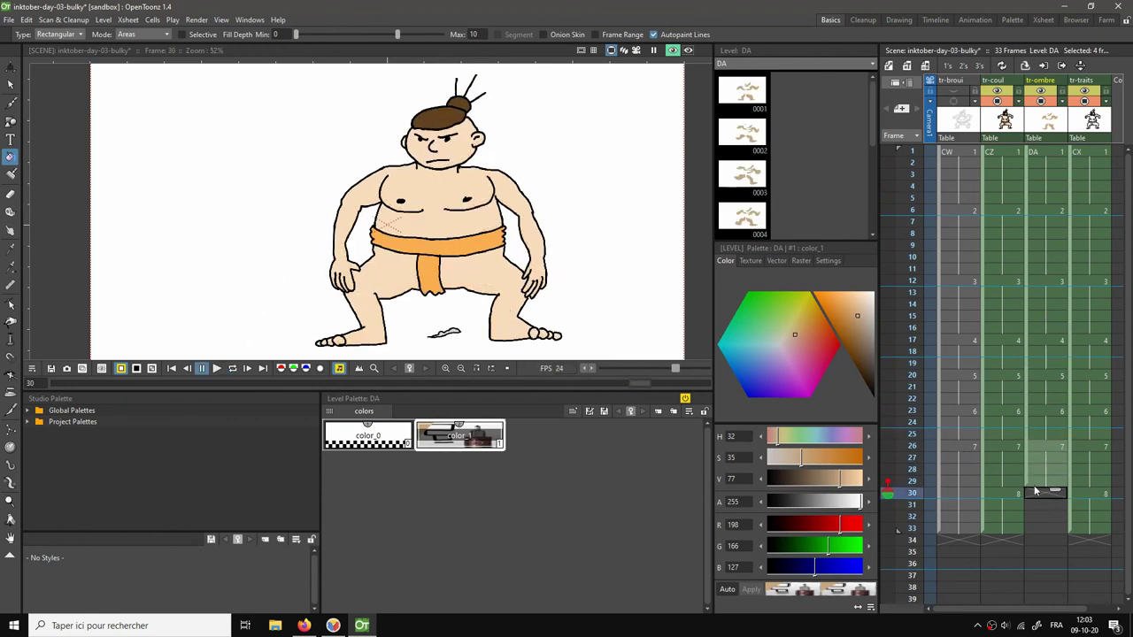
Create tr-ombre drawing 8 at frame 30 and ready the Brush tool in the Drawing workspace with the preview off.
click(1035, 488)
text(8)
key(Return)
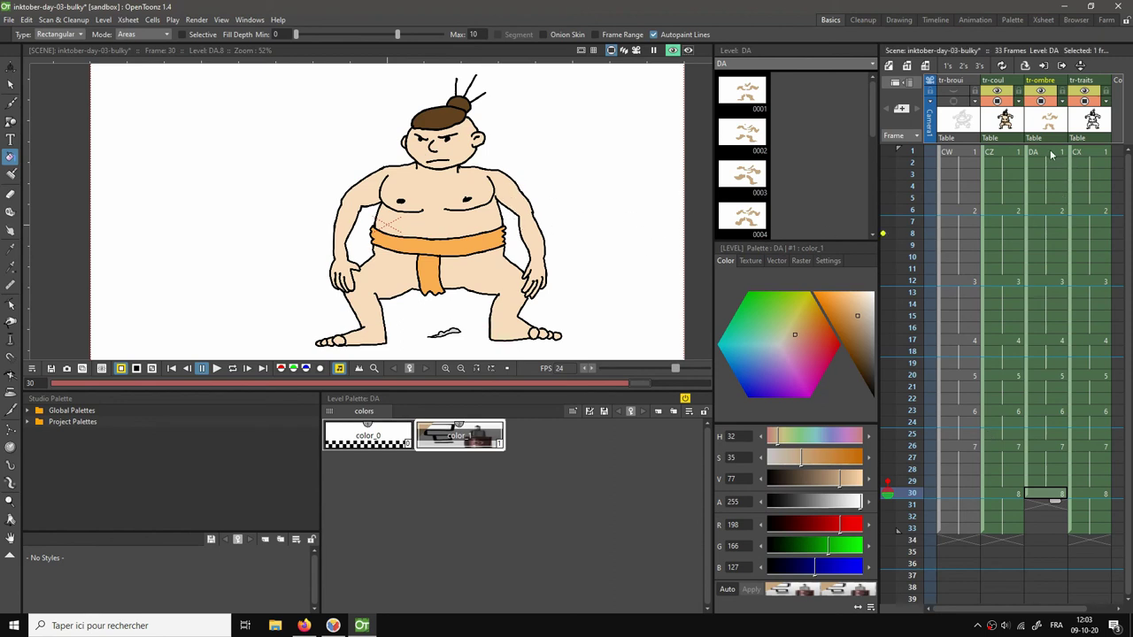
click(1050, 150)
click(1035, 494)
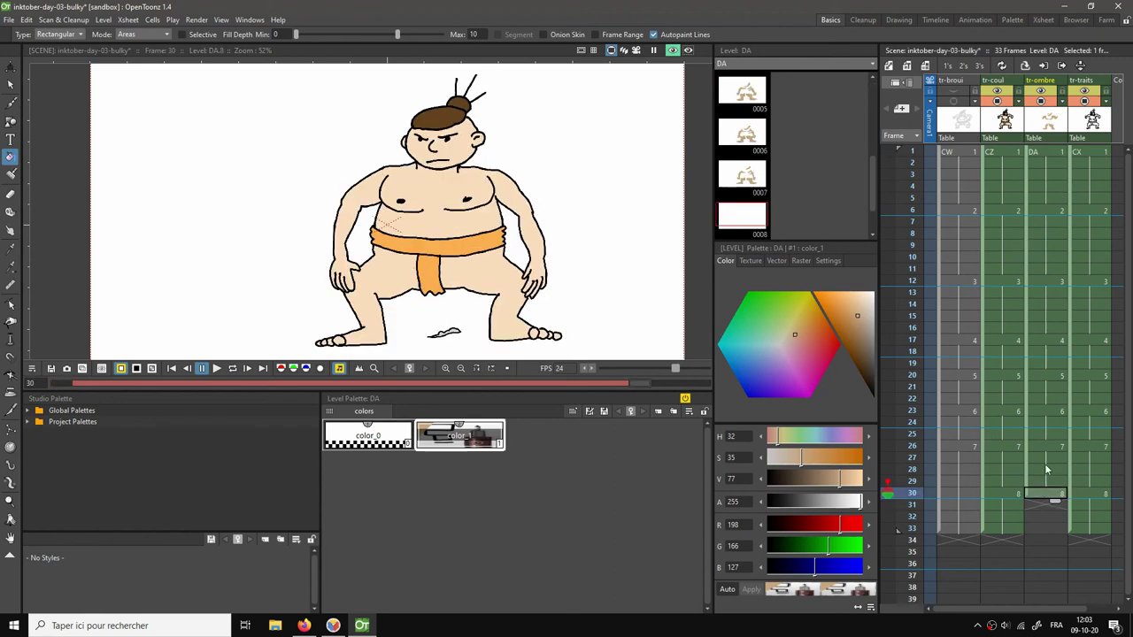
click(674, 51)
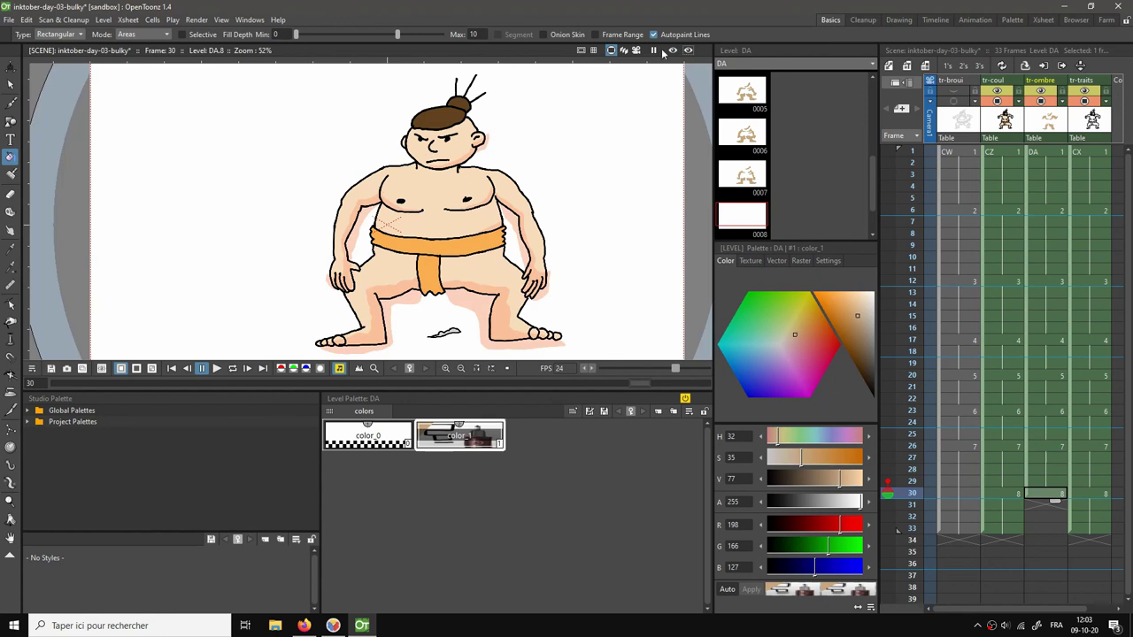
click(898, 19)
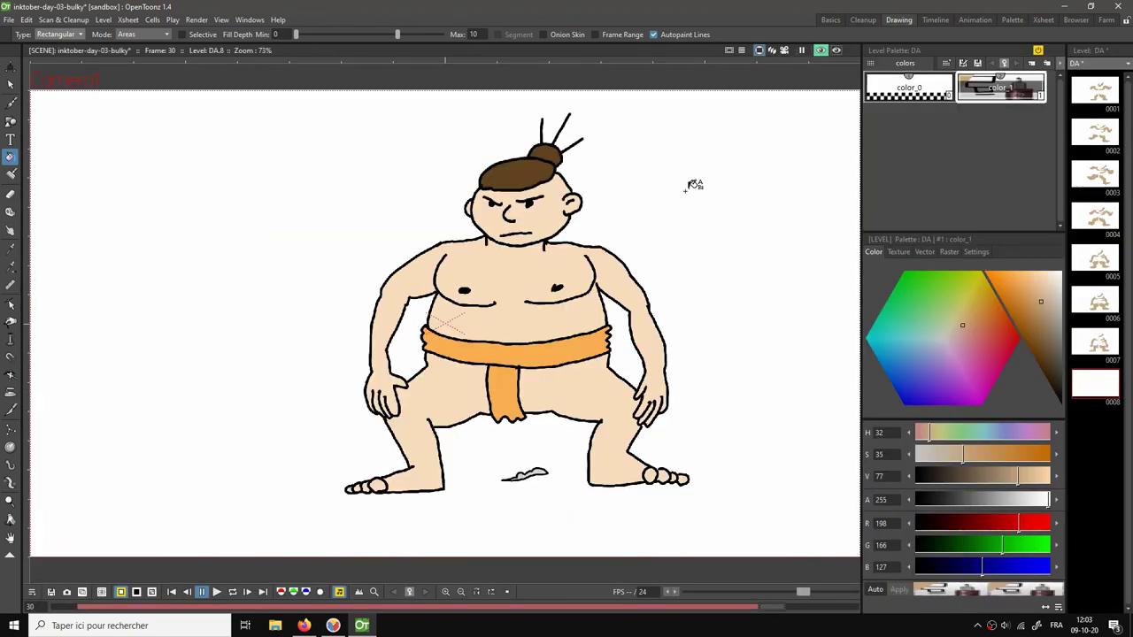
click(823, 51)
key(b)
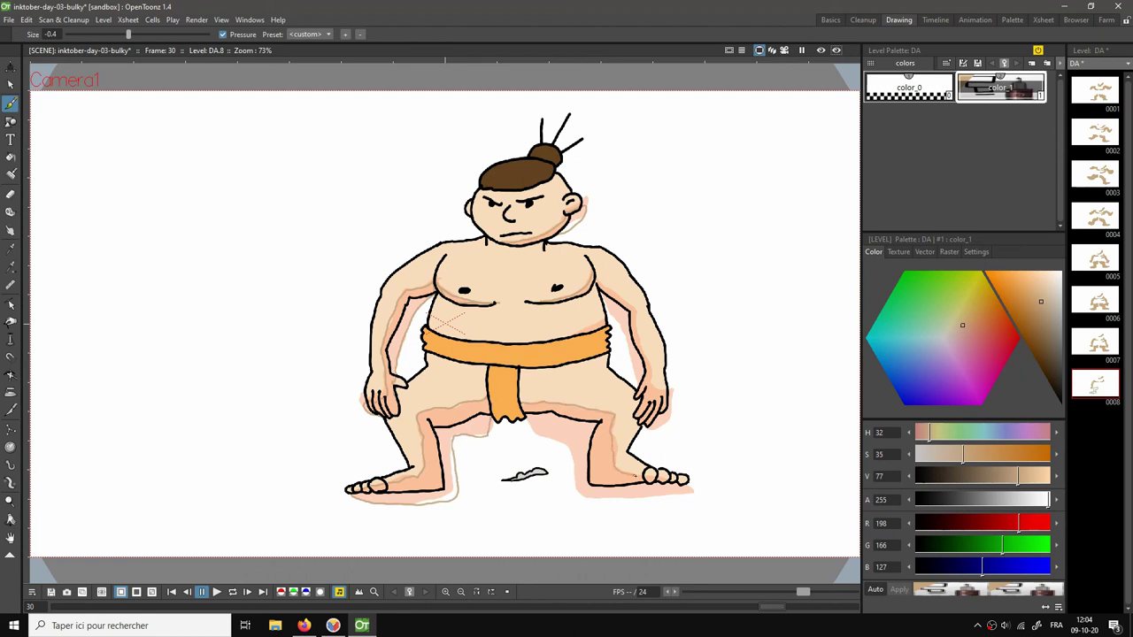
Outline the frame 30 shadows on the face, chest, arms and legs, and fill them with color_1 using a Rectangular fill.
drag(652, 499, 583, 490)
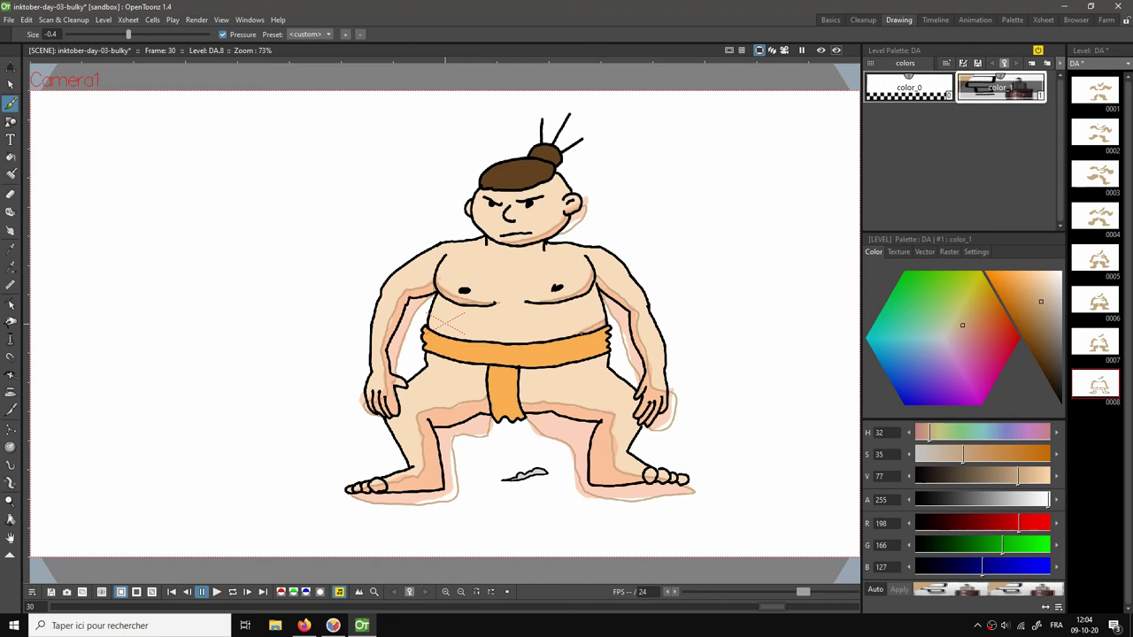
key(f)
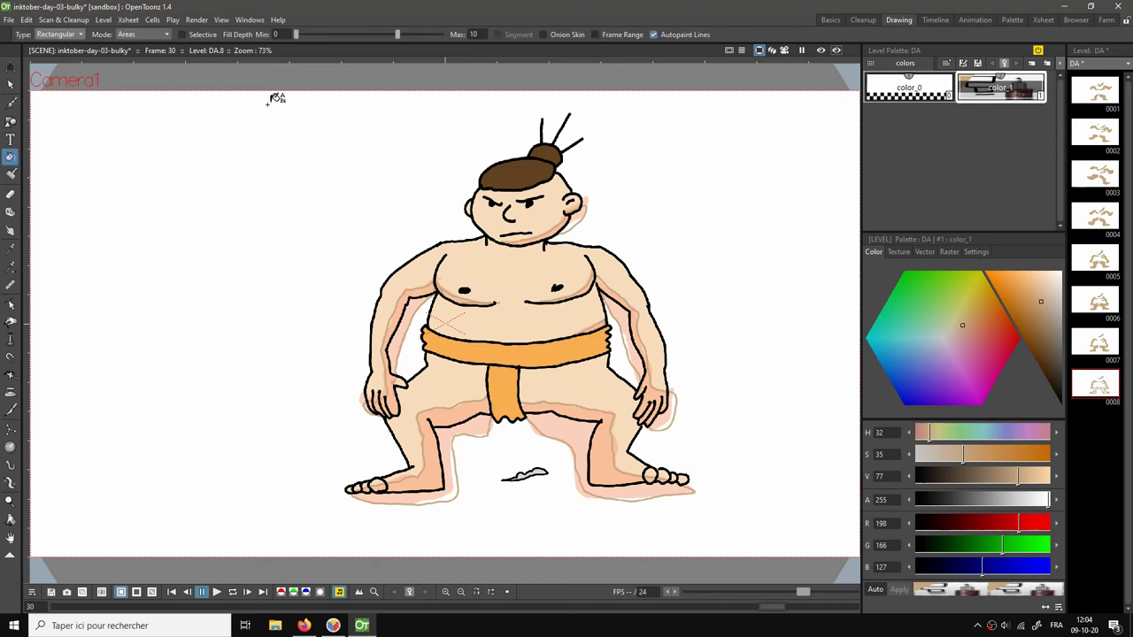
mouse_move(268, 106)
mouse_down()
mouse_move(455, 346)
mouse_move(741, 523)
mouse_move(776, 524)
mouse_up()
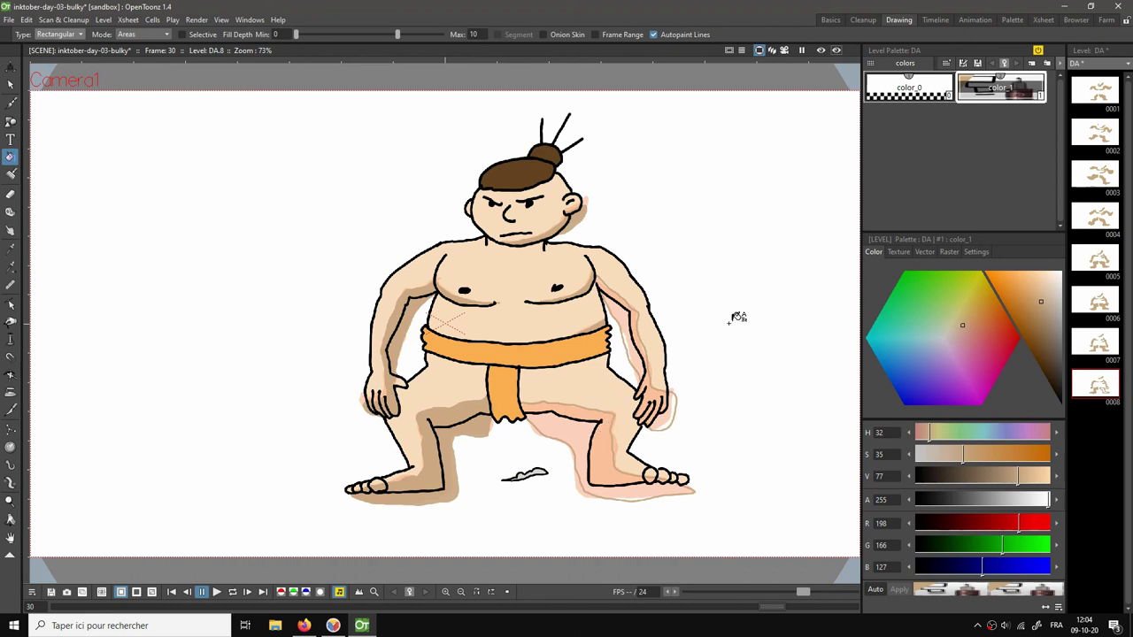
In the Basics workspace, close the gap beside the loincloth in the right-hand leg's shadow outline on tr-ombre frame 30 using the Brush.
click(830, 19)
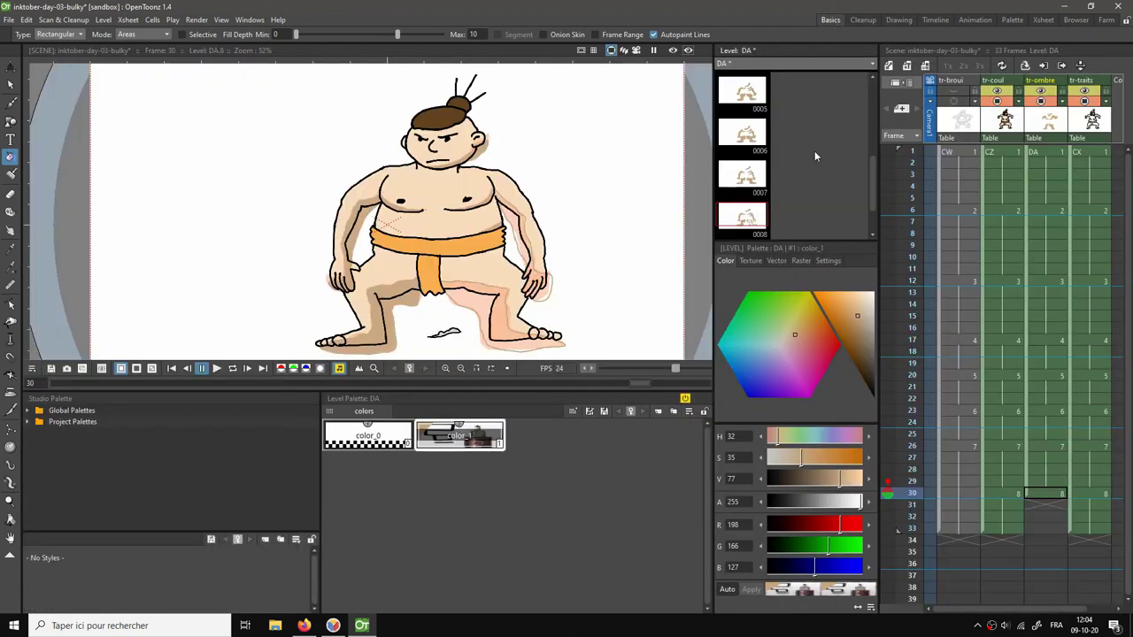
click(1085, 104)
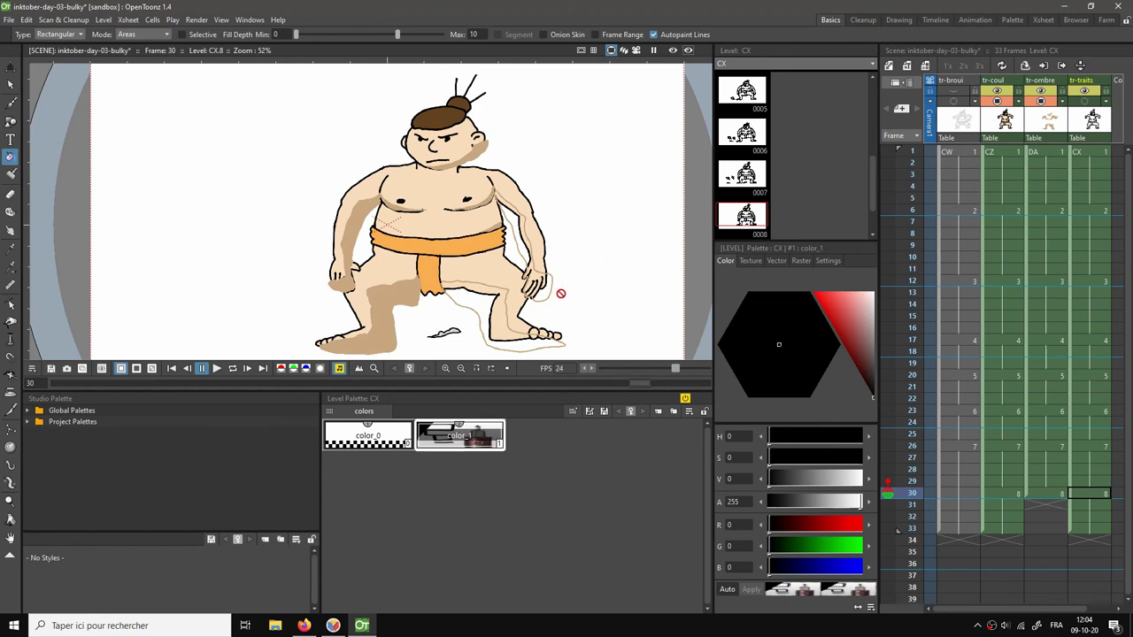
scroll(541, 299, up, 3)
key(space)
drag(443, 280, 503, 238)
key(b)
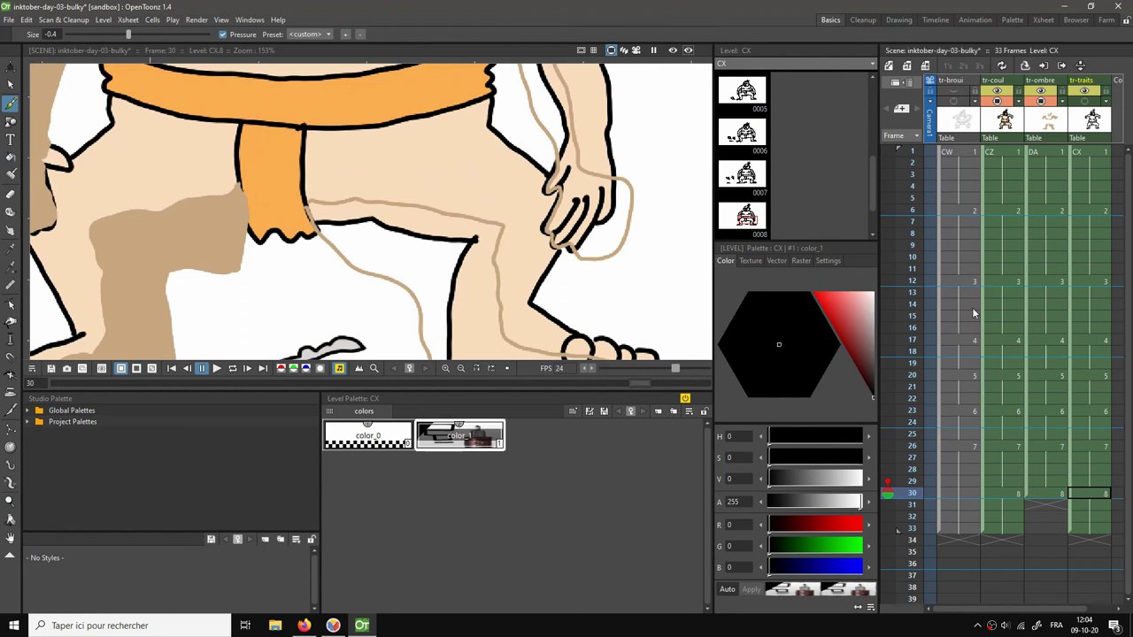
click(1037, 494)
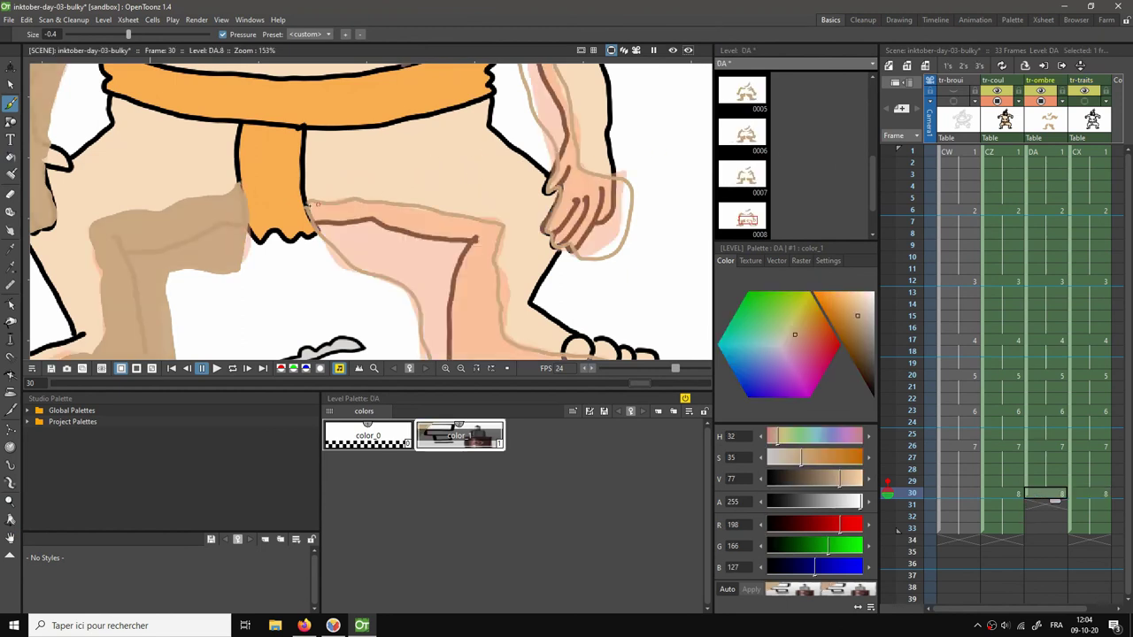
key(space)
drag(515, 274, 483, 149)
Fill the right-hand leg's shadow on frame 30 with color_1 using the Normal fill type in Areas mode.
key(f)
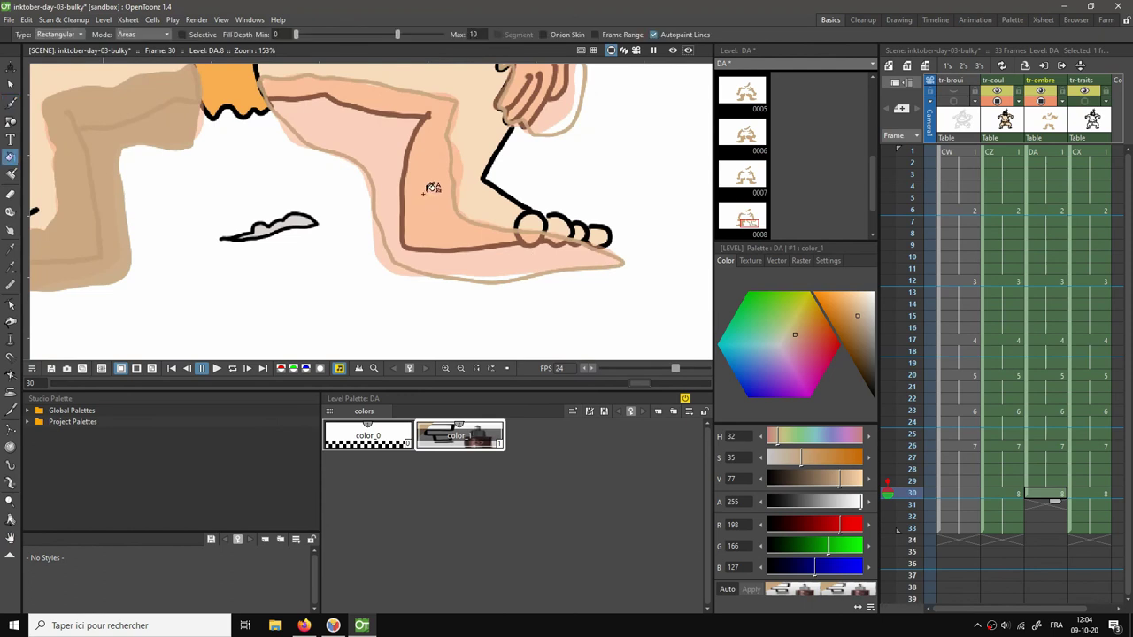
click(76, 35)
click(61, 45)
click(449, 161)
drag(569, 157, 447, 183)
click(444, 184)
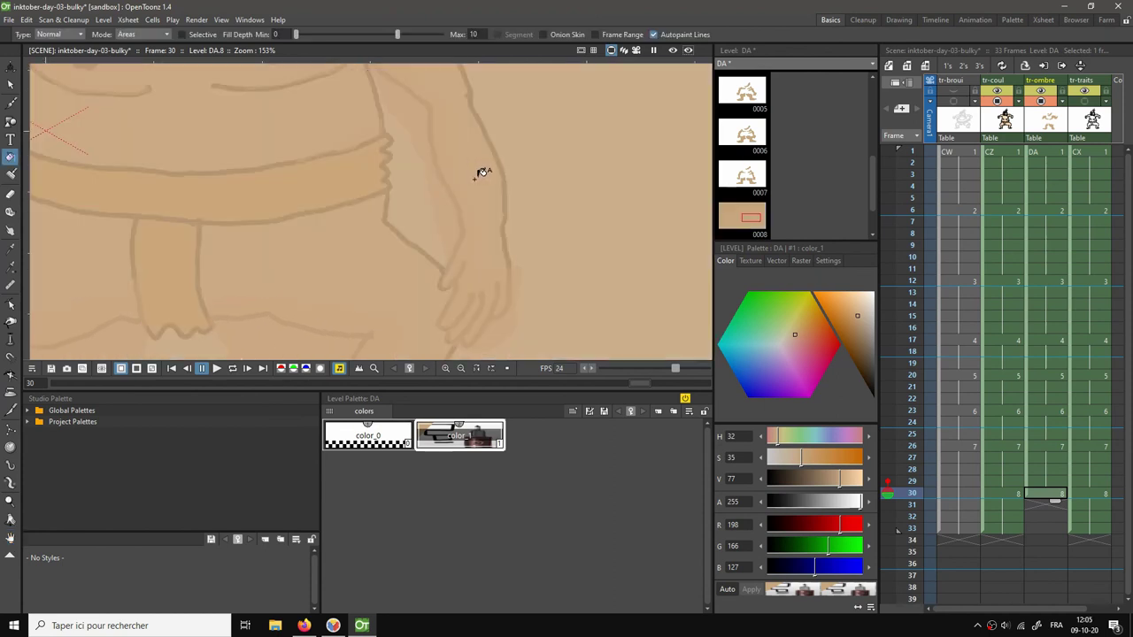
key(ctrl+z)
Close the right-hand arm's shadow outline with the Brush, fill the arm and hand shadow with color_1, and save the scene.
drag(450, 169, 453, 214)
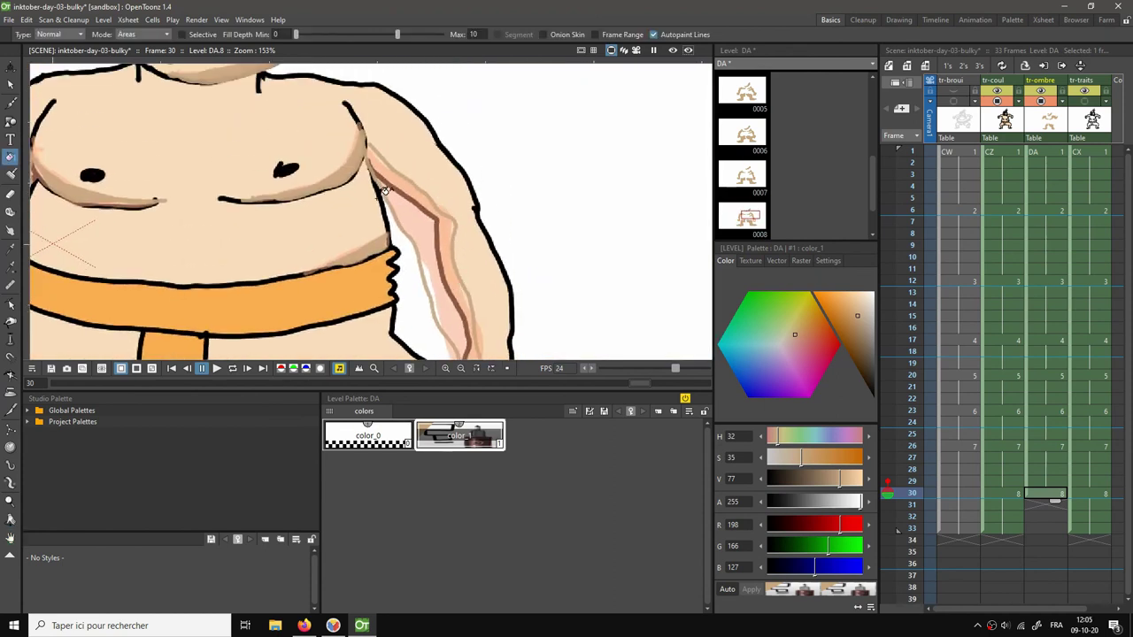
key(b)
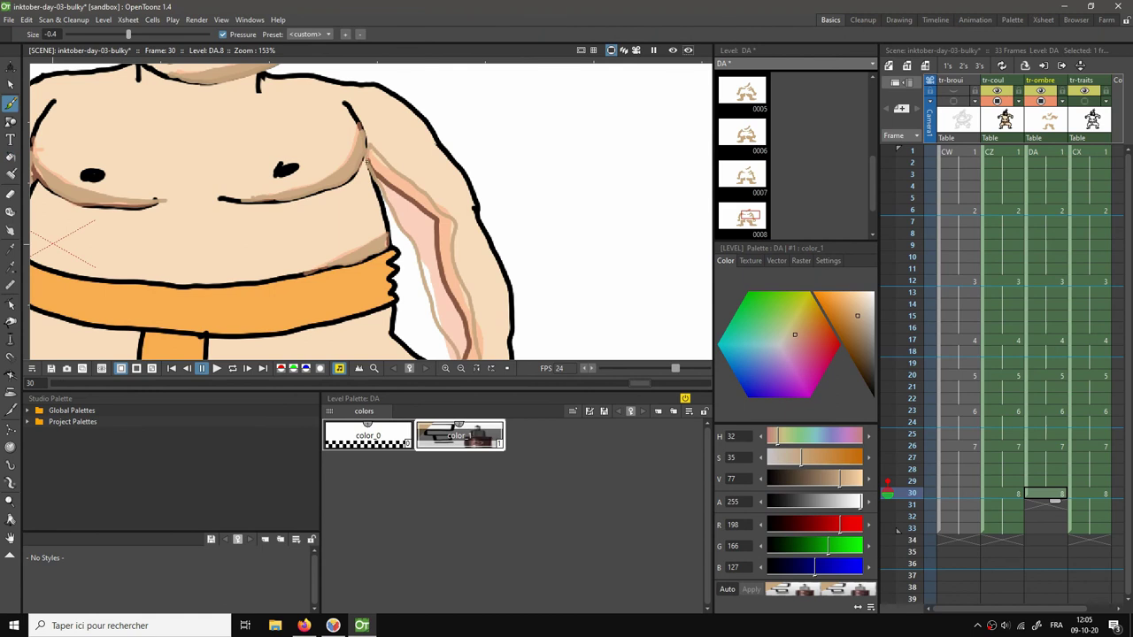
scroll(508, 260, down, 5)
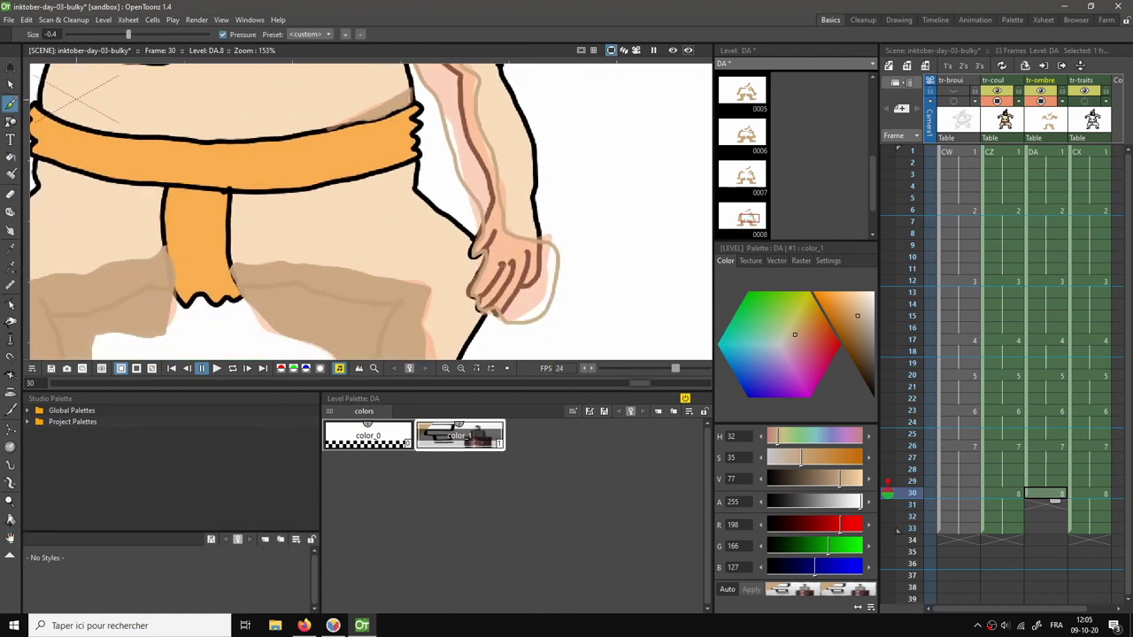
key(f)
click(517, 250)
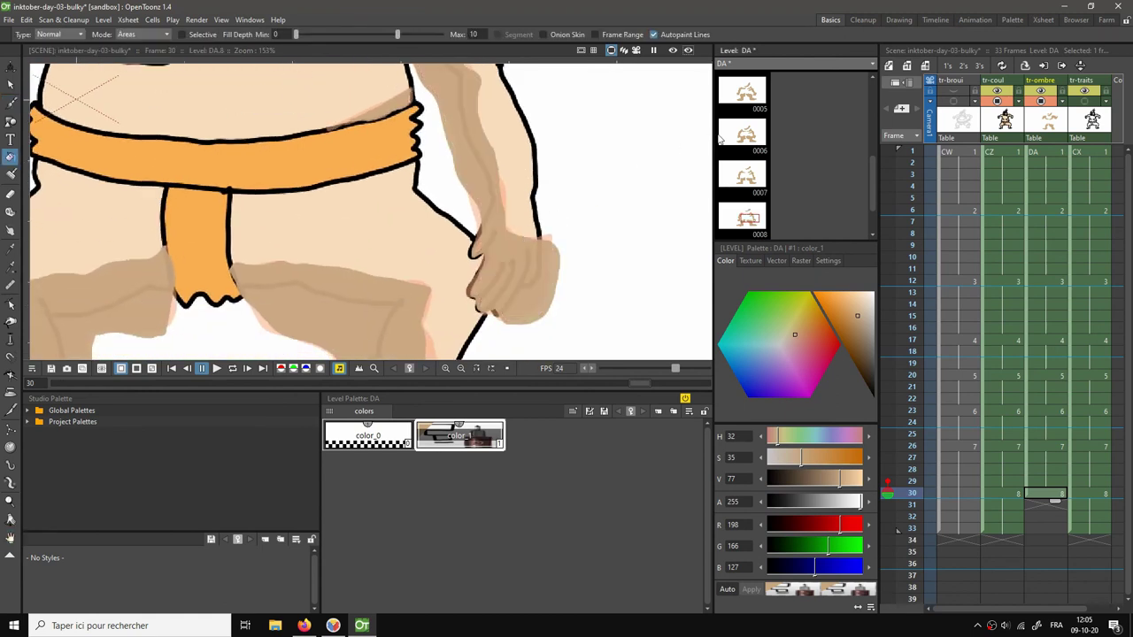
key(ctrl+s)
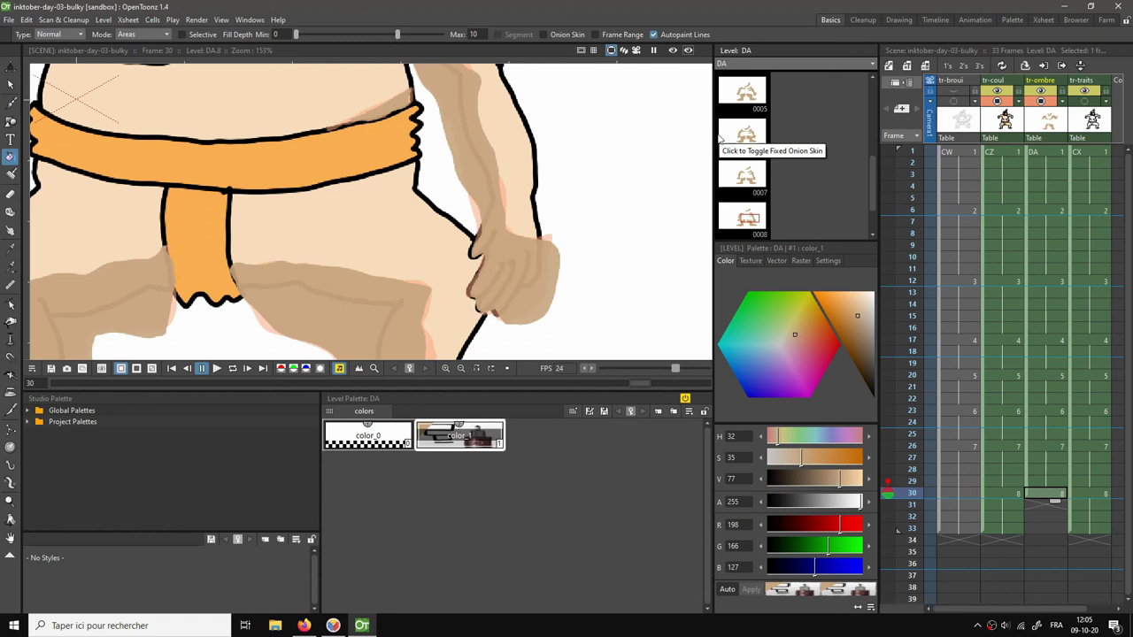
Preview the masked frame 30 shadows with the whole sumo drawing in view.
click(1083, 104)
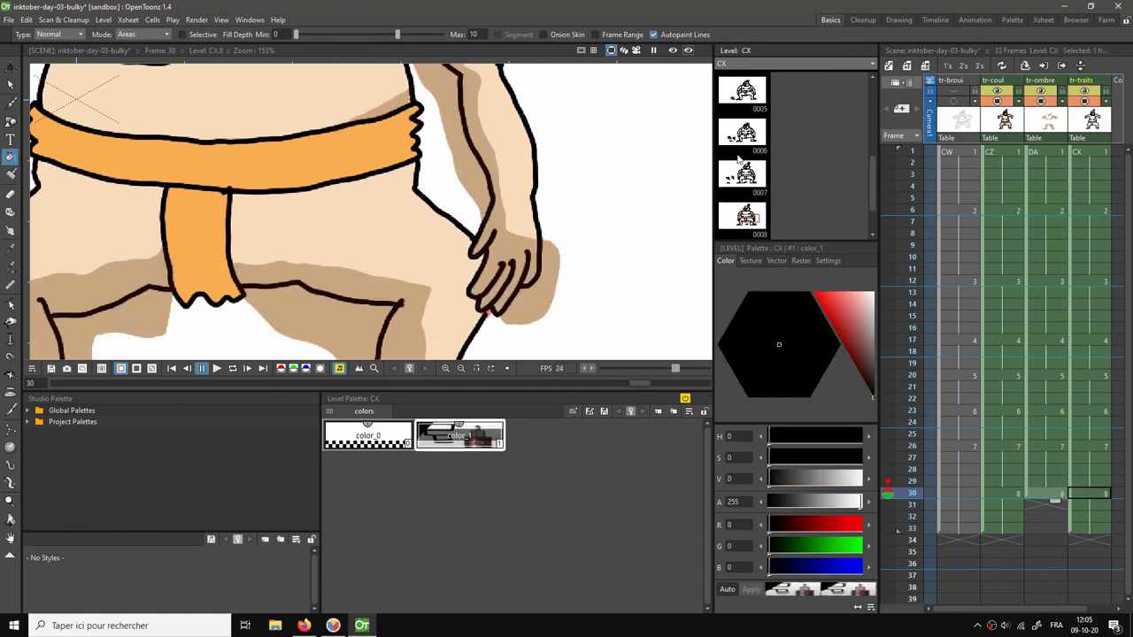
right_click(644, 166)
click(664, 187)
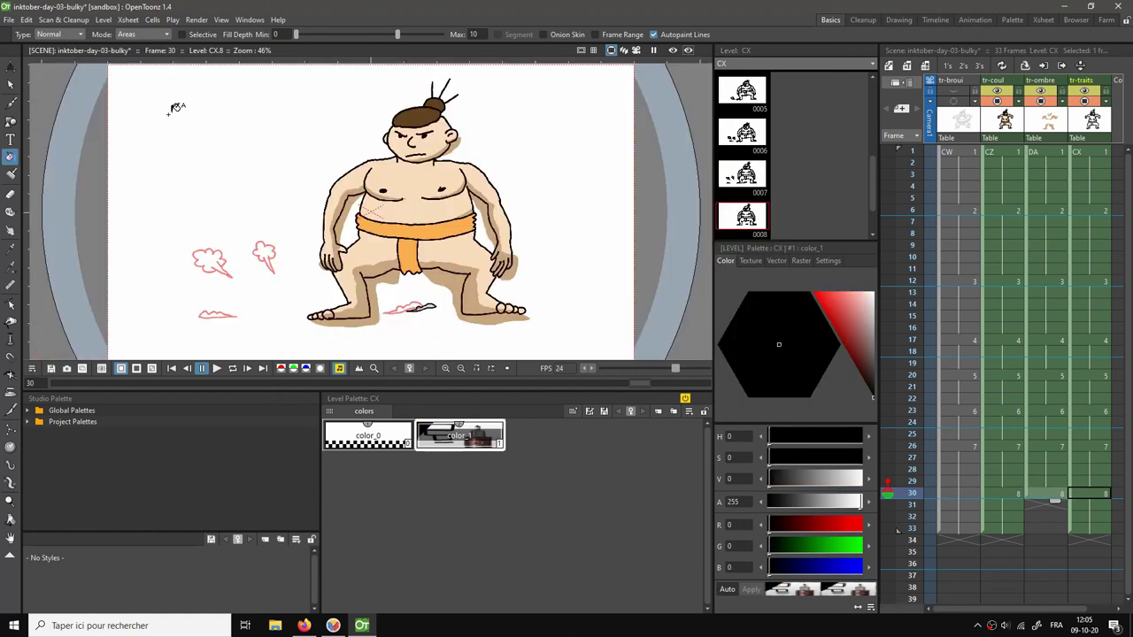
click(11, 83)
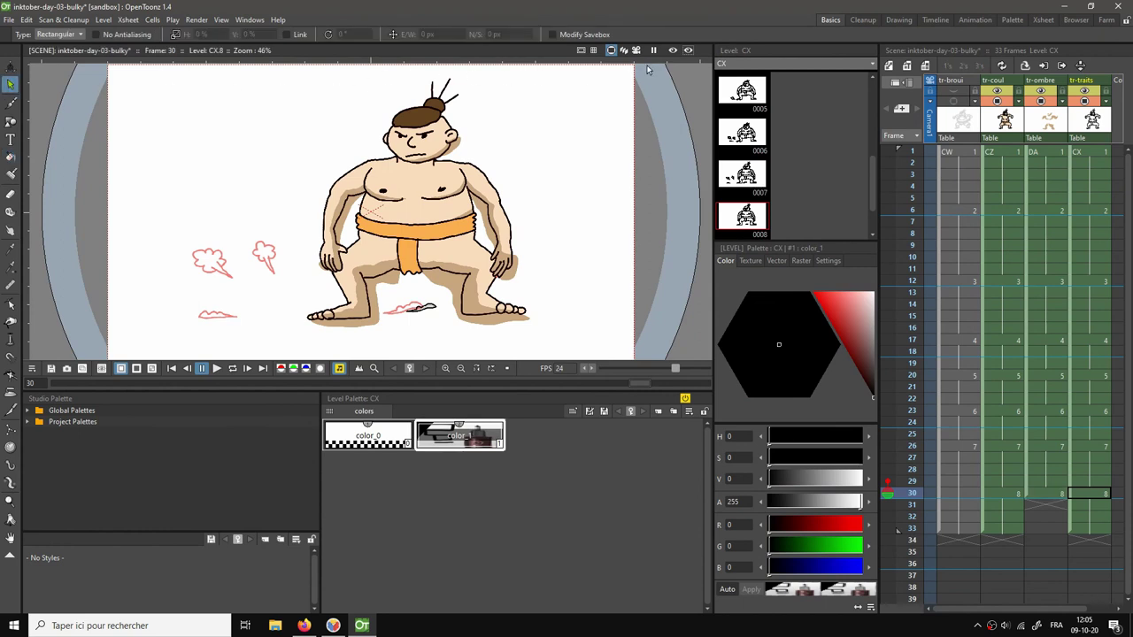
click(673, 50)
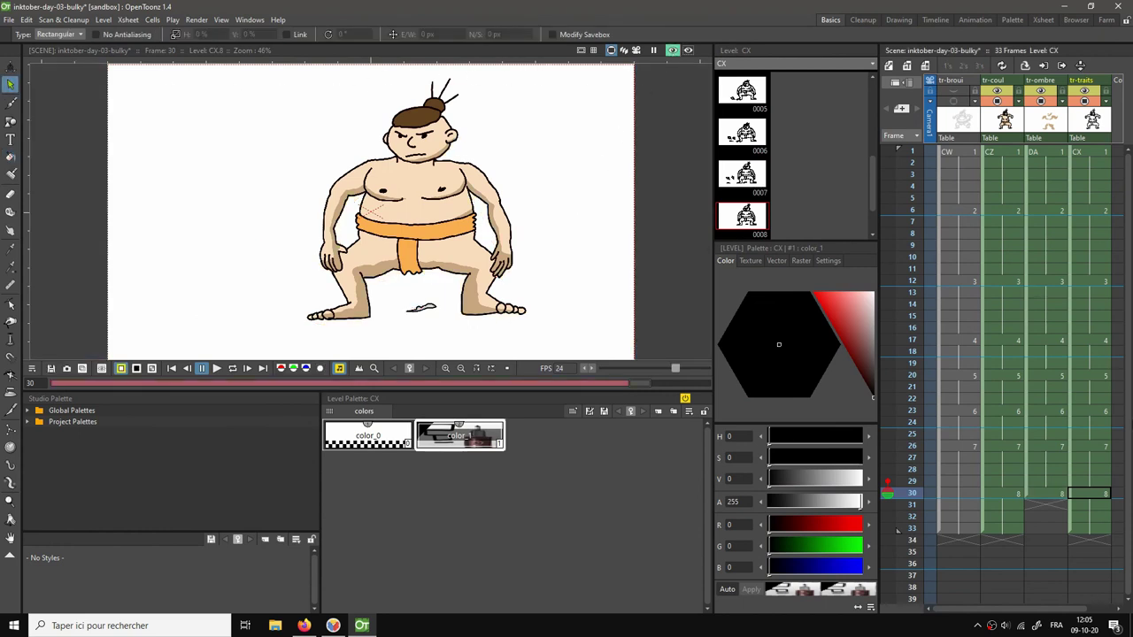
Extend the frame 30 tr-ombre drawing through frame 33 and play the previewed animation in a loop.
click(1039, 494)
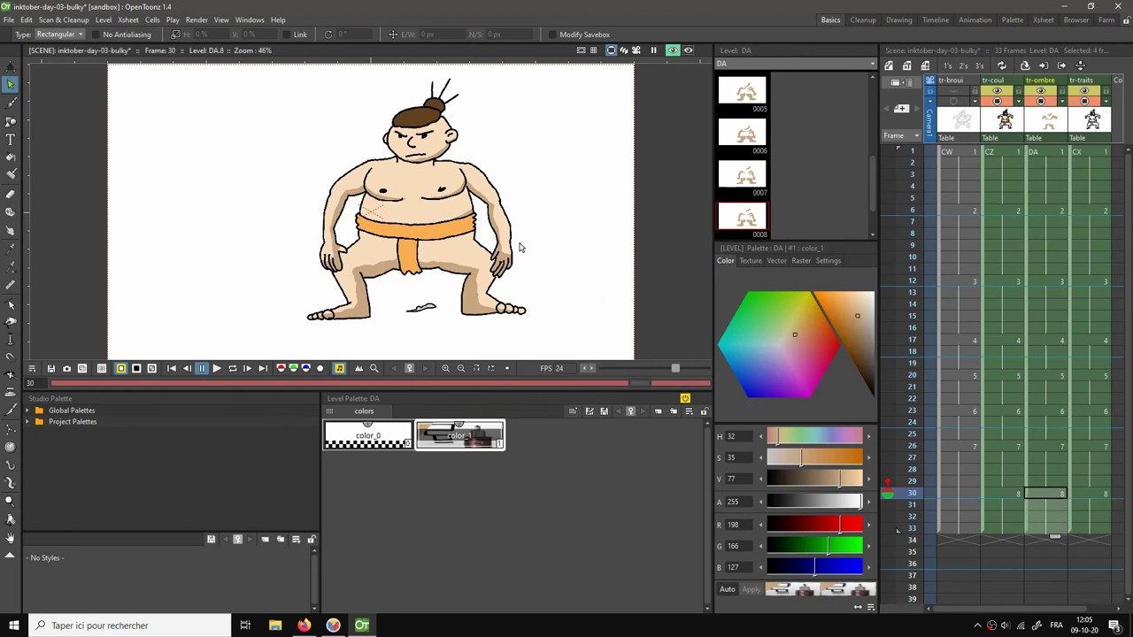
key(l)
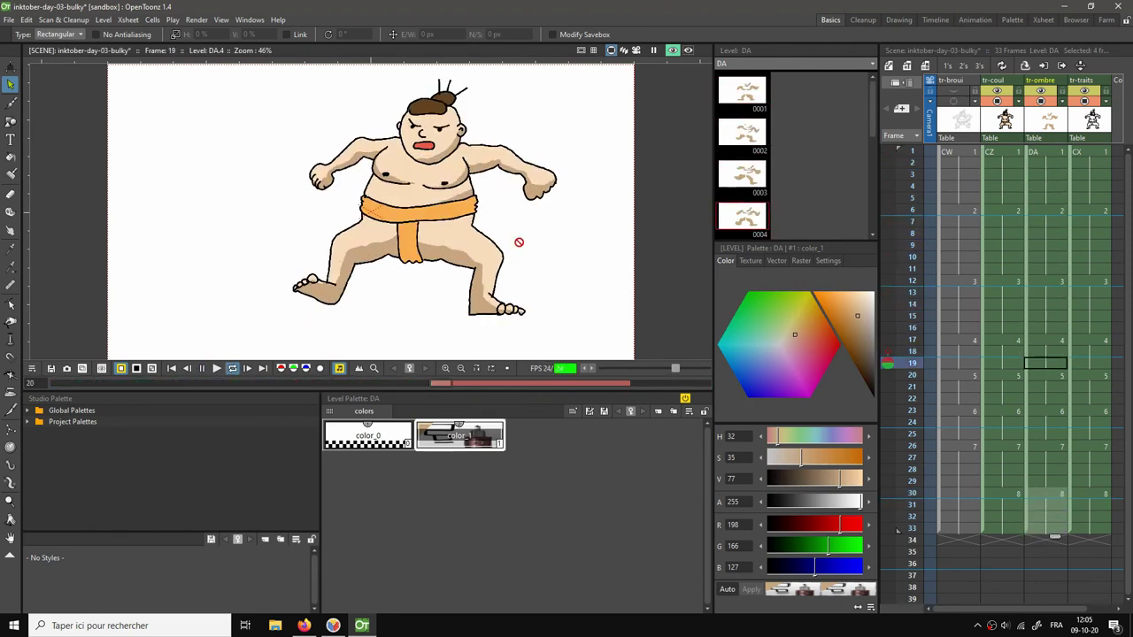